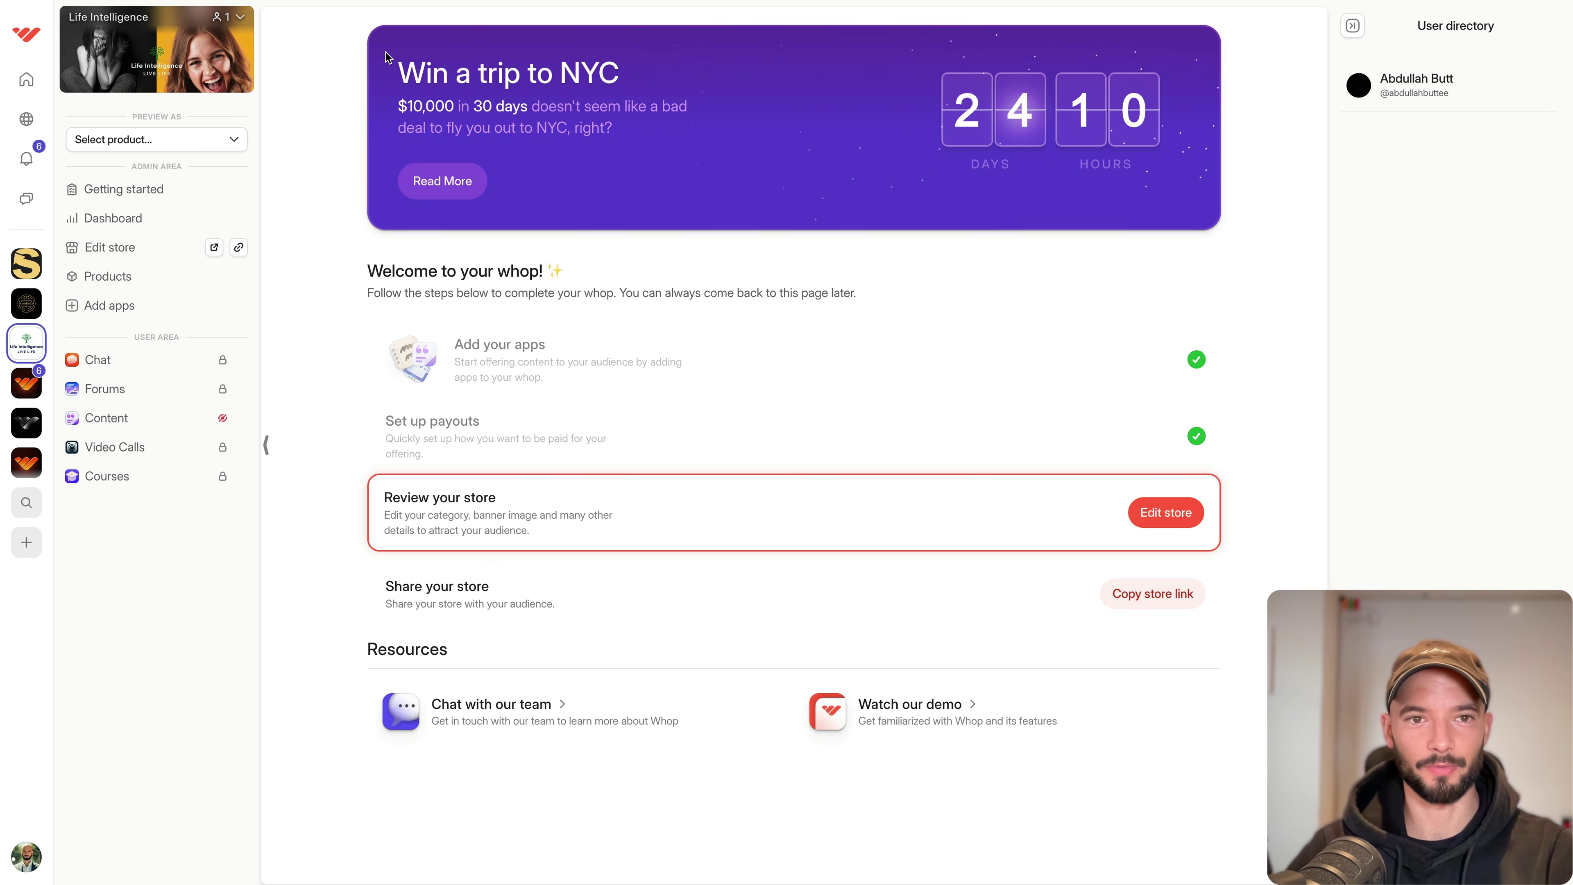
Highlight the Win a trip to NYC banner, the Welcome to your whop! heading and the Add your apps step.
left_click_drag(386, 54, 702, 114)
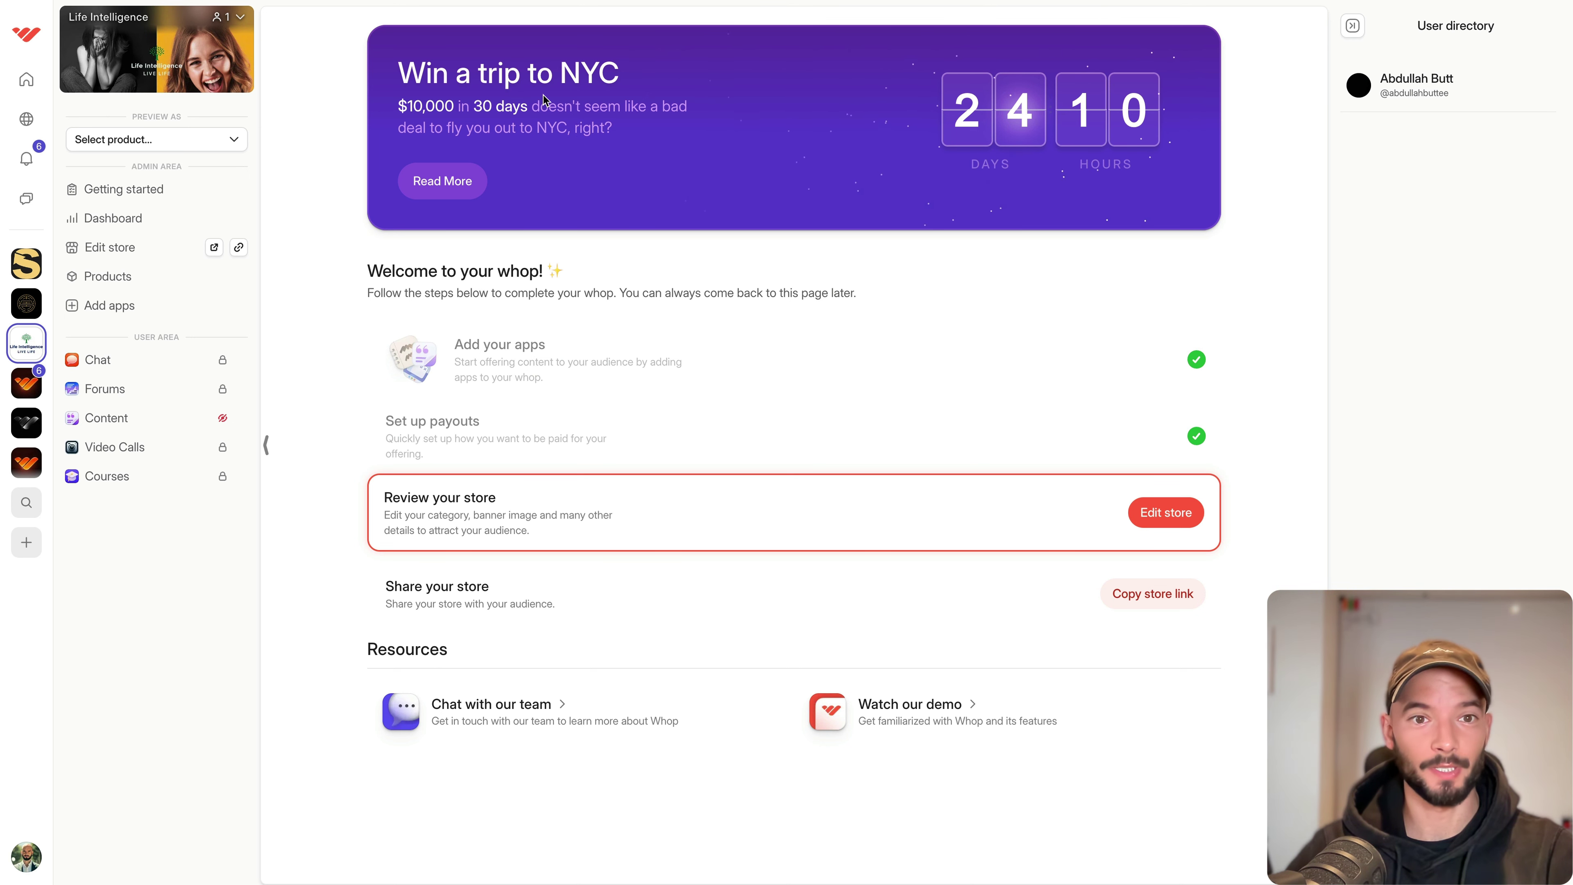
left_click_drag(351, 270, 875, 280)
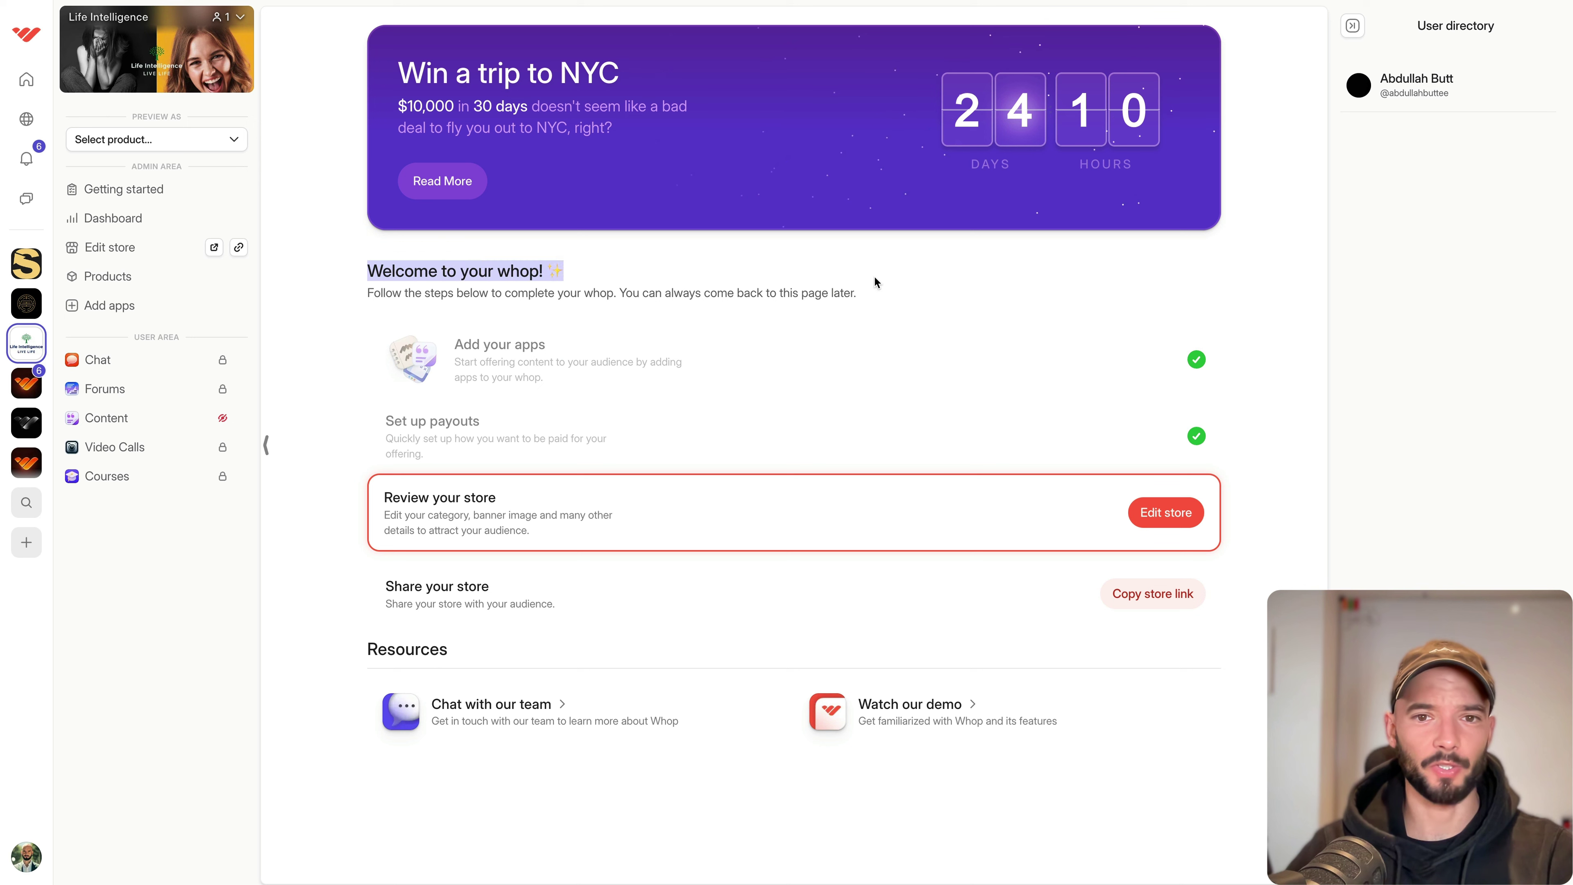
left_click(865, 283)
left_click_drag(370, 356, 762, 372)
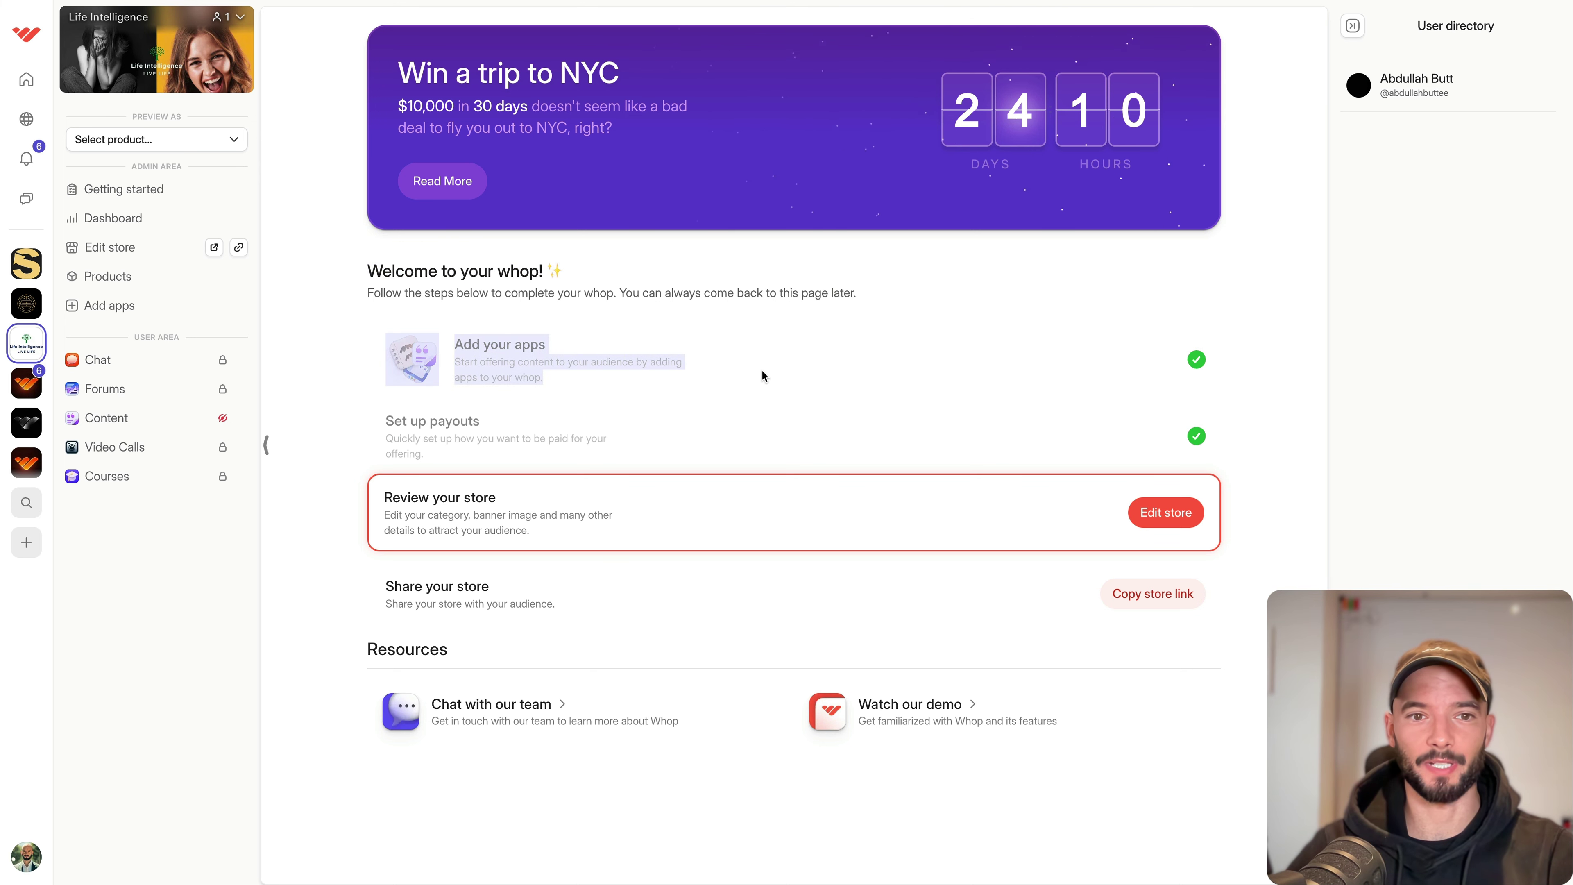
left_click(674, 382)
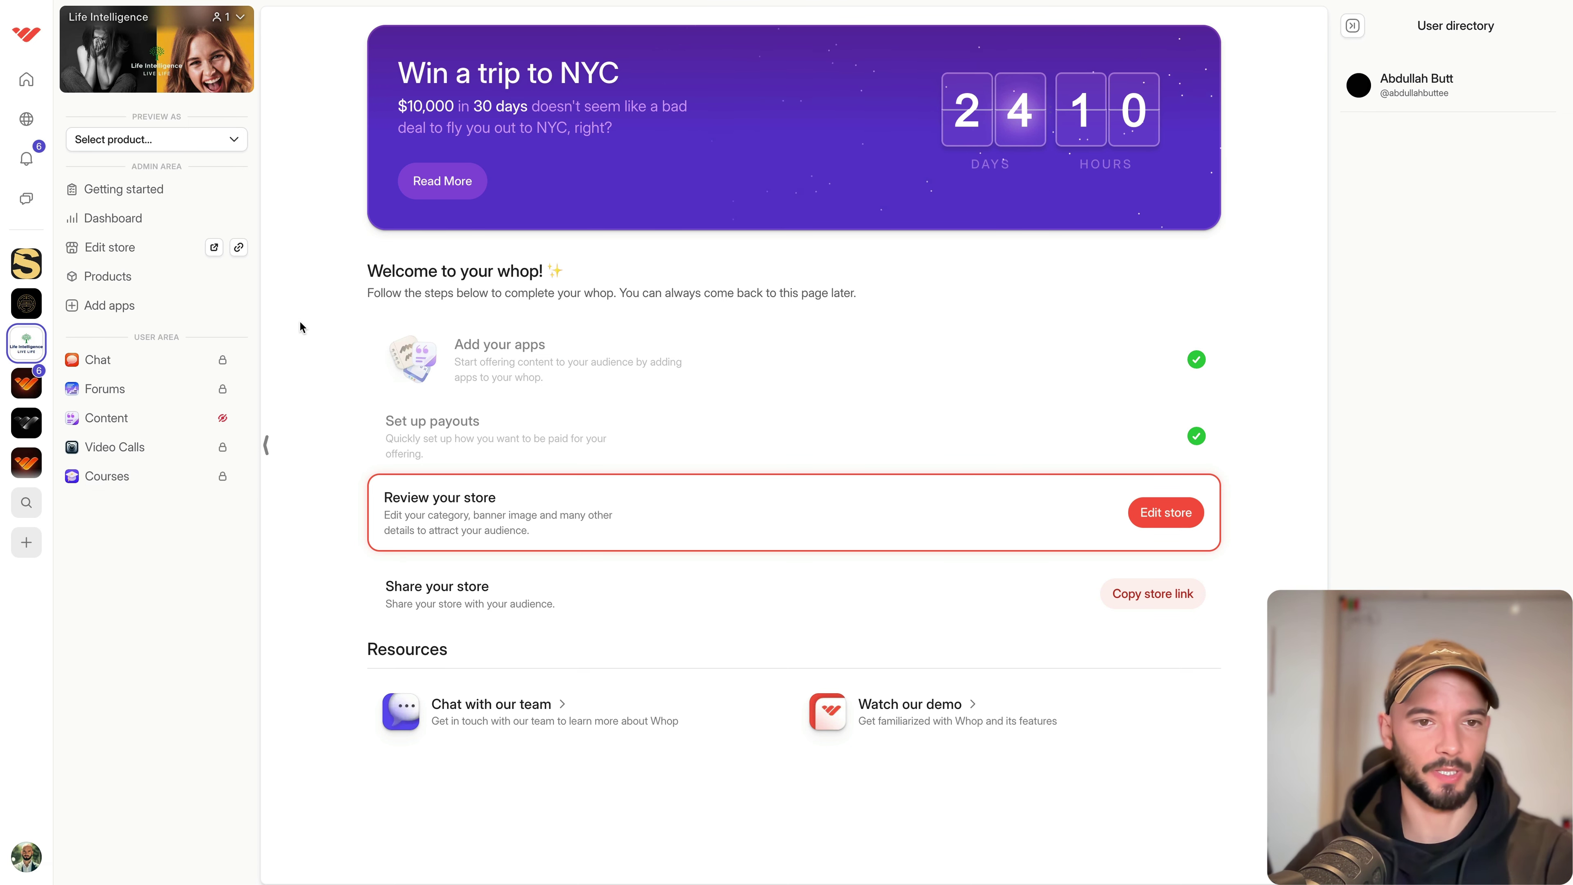
Read over the Set up payouts and Review your store steps of the setup checklist.
left_click_drag(382, 422, 504, 452)
left_click(504, 453)
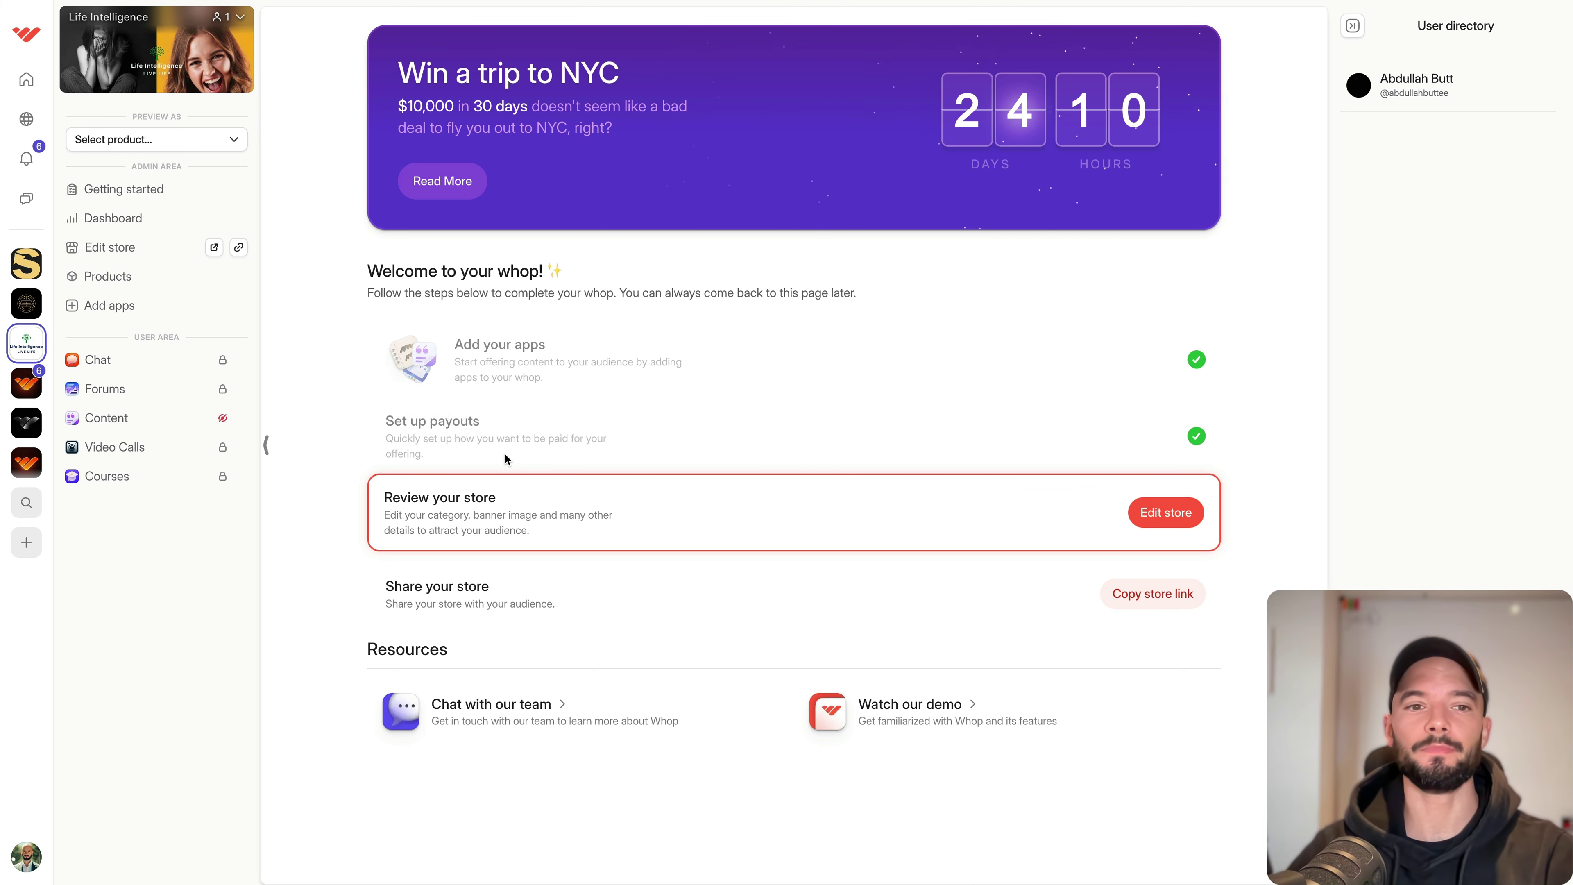
mouse_move(505, 459)
left_mouse_down()
mouse_move(416, 420)
mouse_move(500, 447)
left_mouse_up()
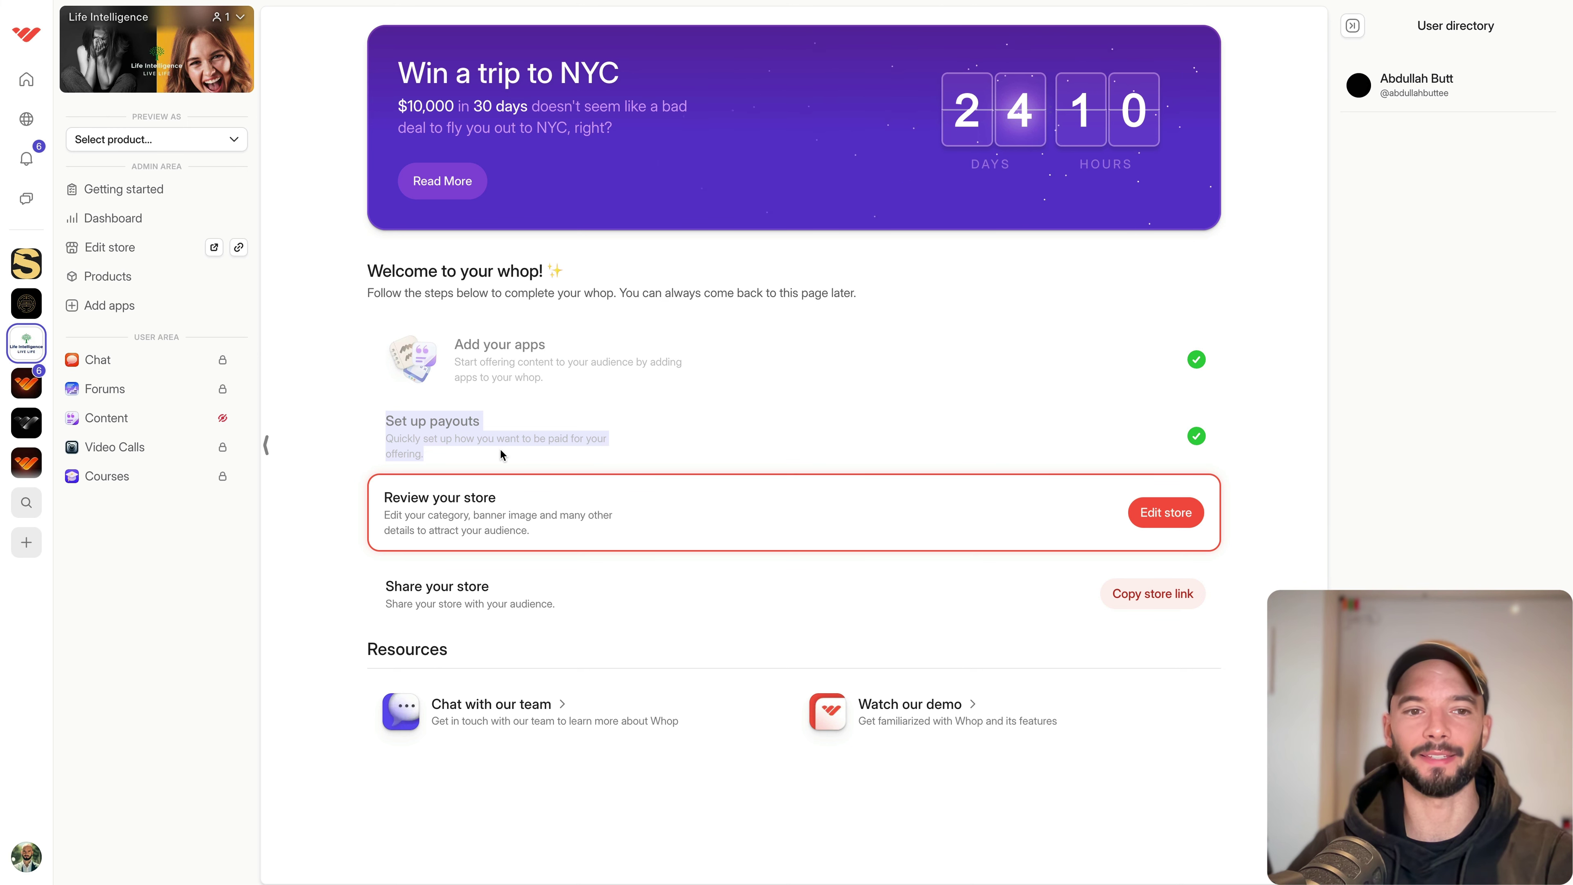
left_click(499, 447)
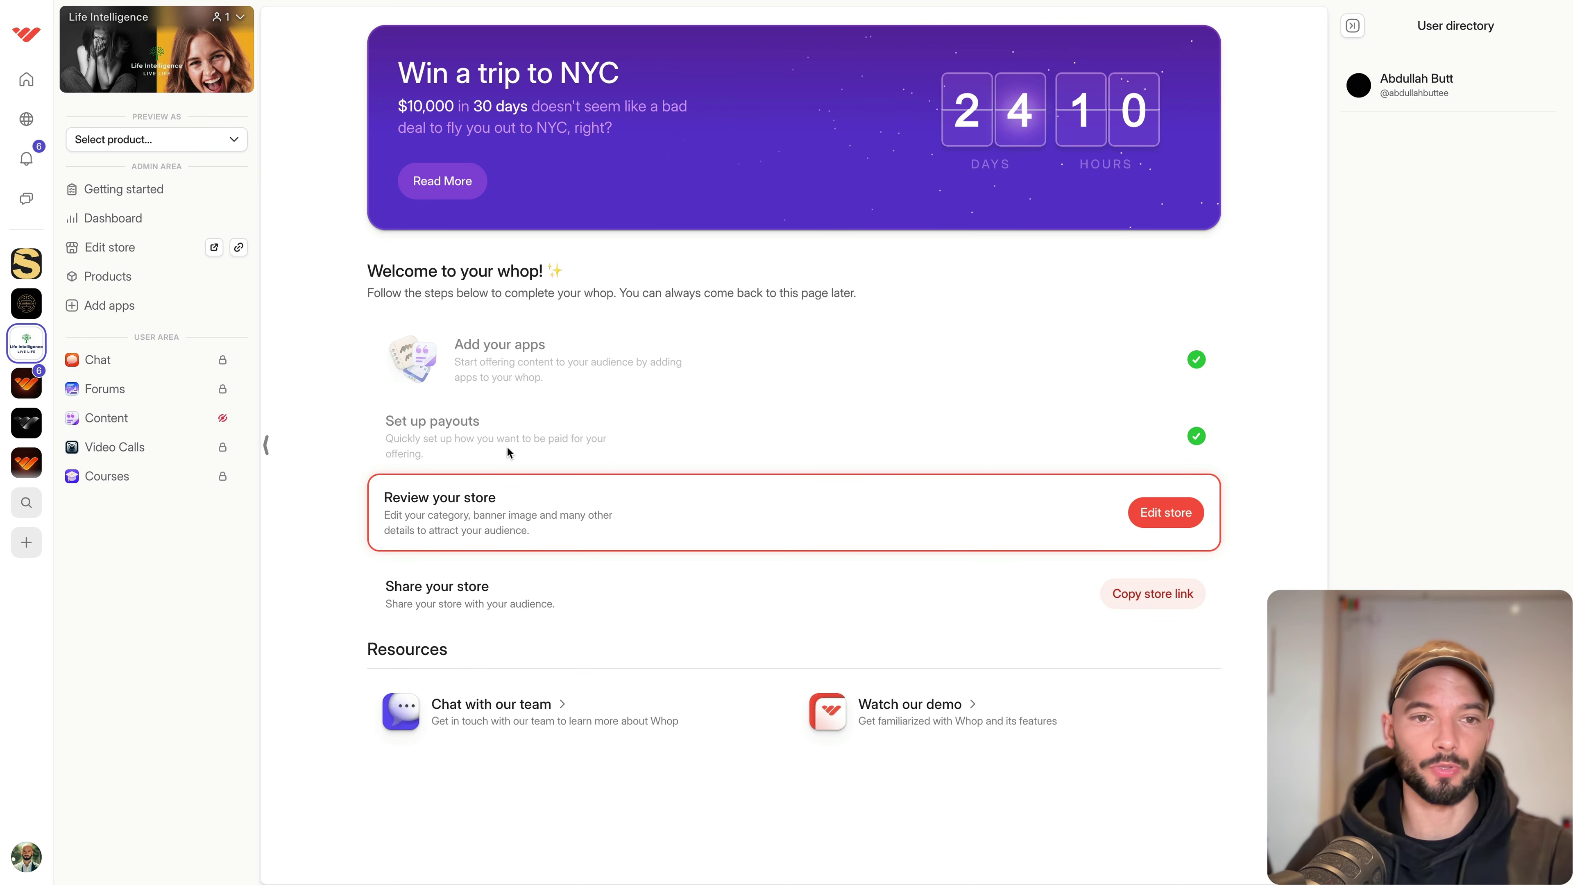
left_click_drag(382, 428, 493, 465)
left_click(494, 459)
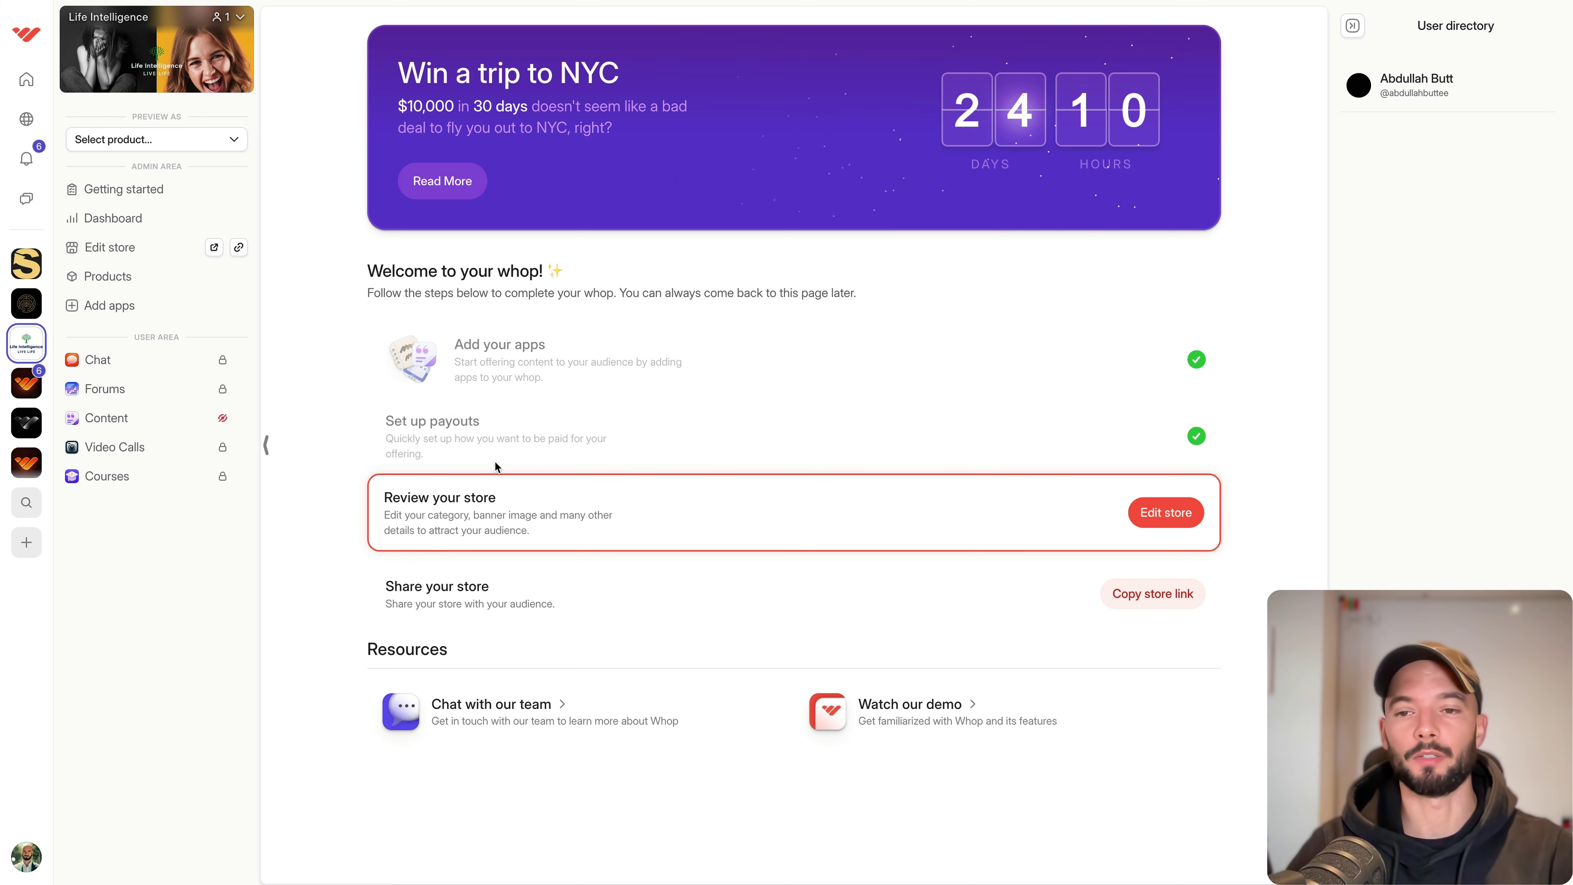
left_click_drag(494, 466, 385, 412)
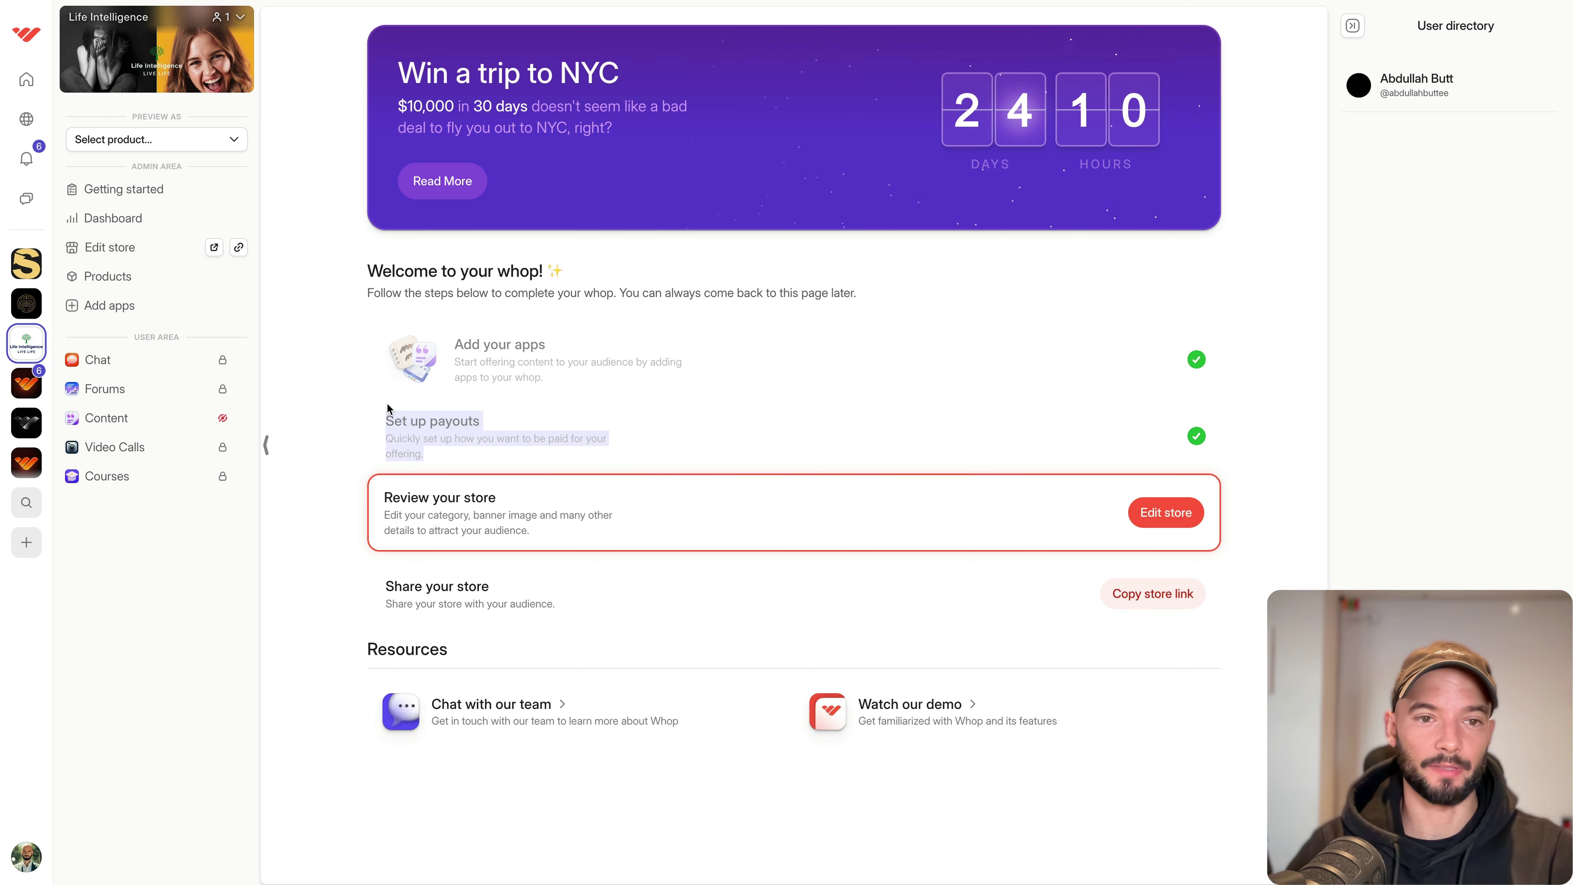
left_click(493, 435)
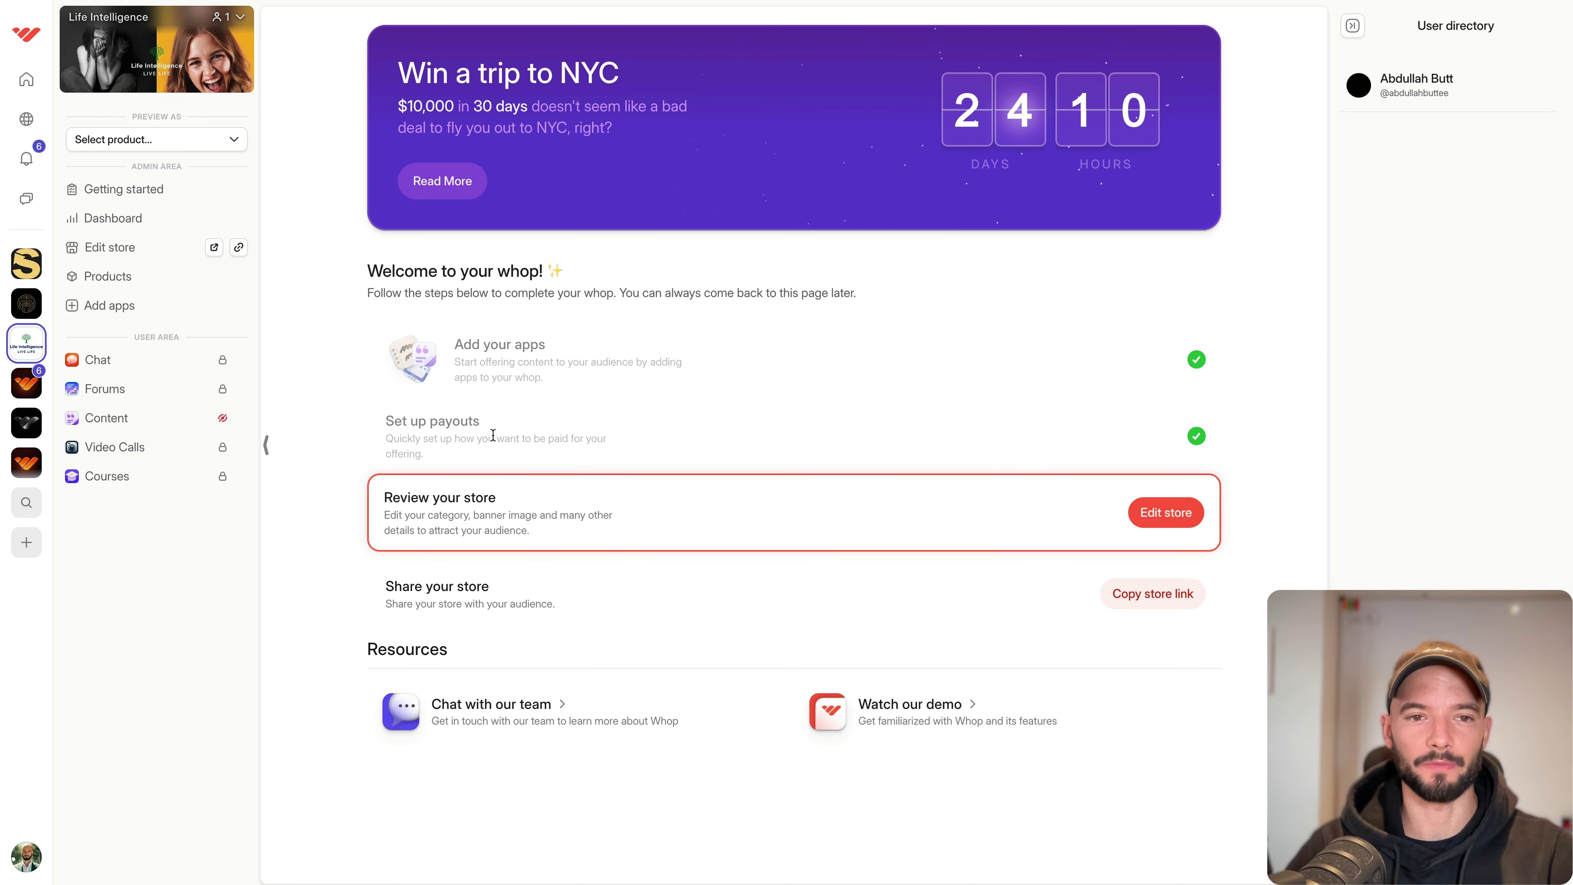
left_click_drag(379, 413, 495, 450)
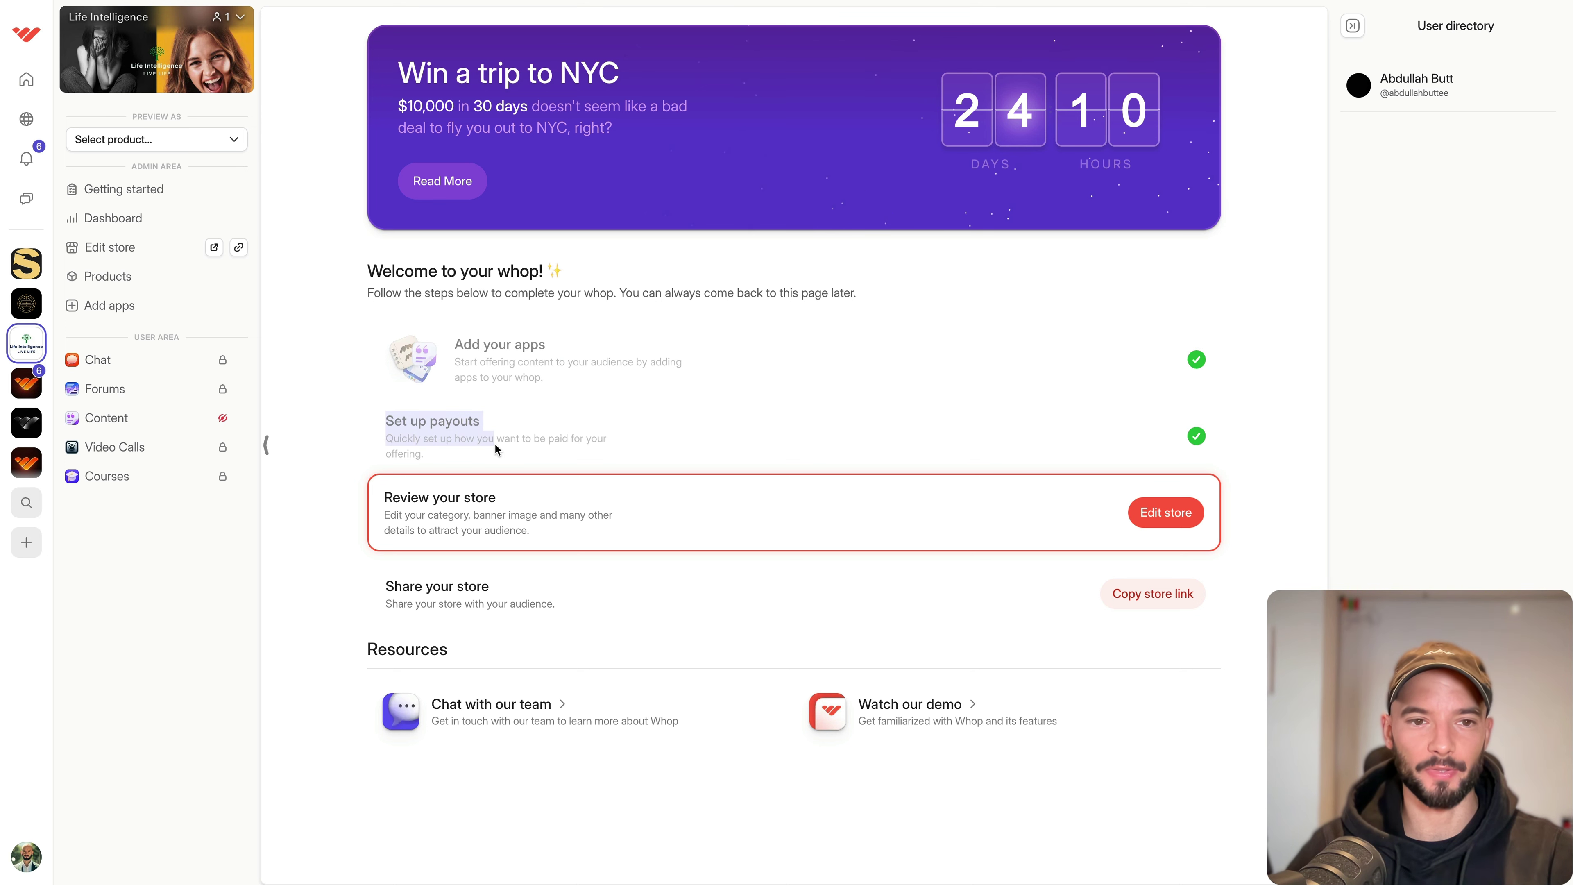
left_click(495, 450)
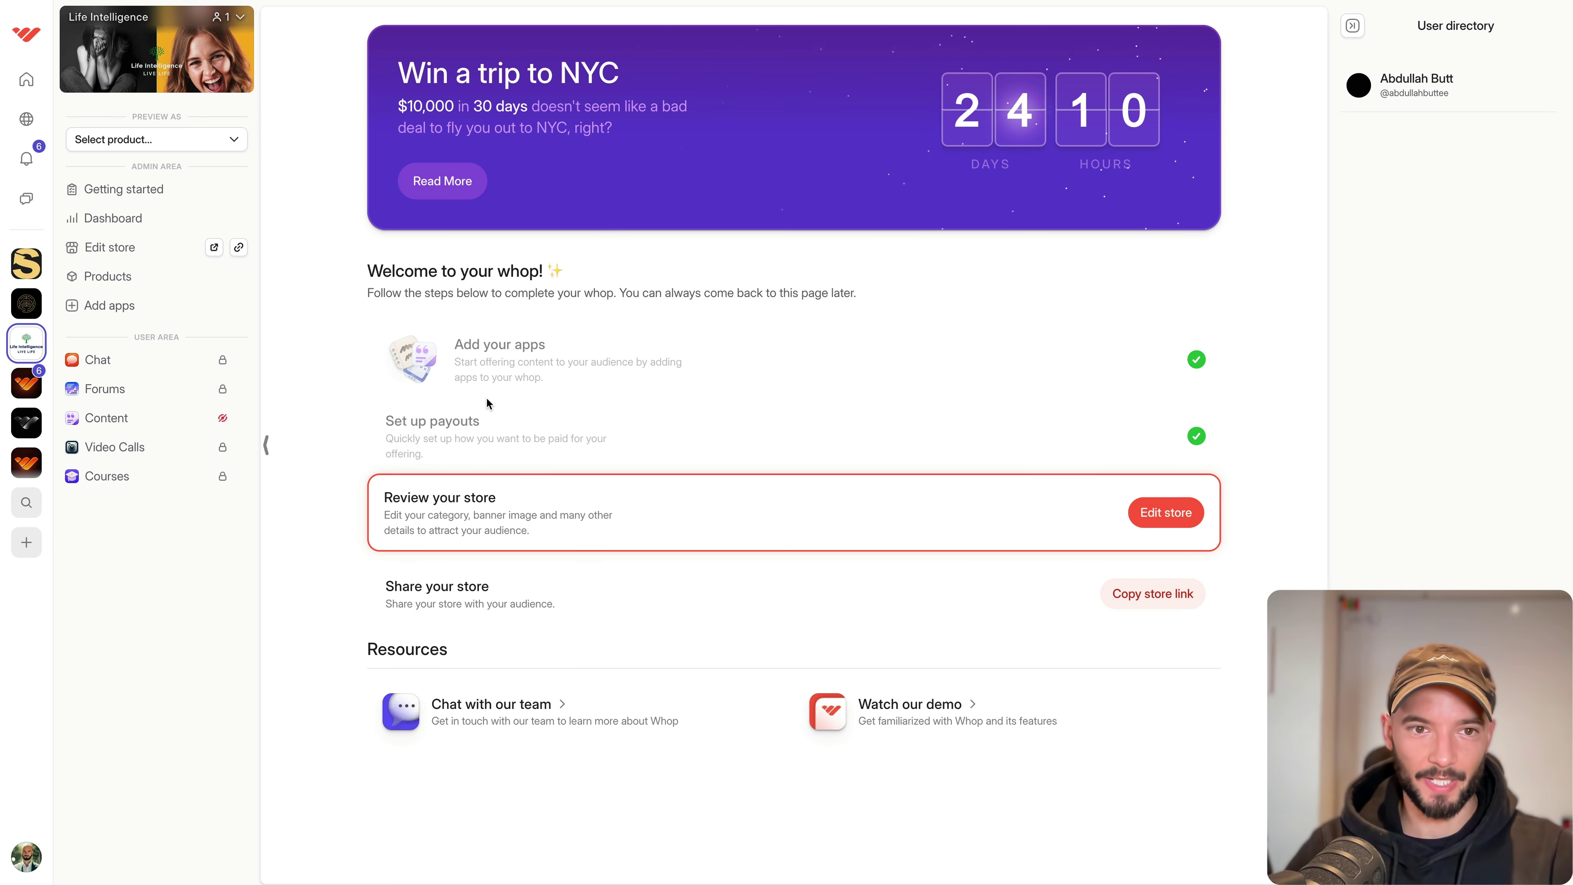
left_click_drag(376, 423, 537, 468)
left_click(404, 487)
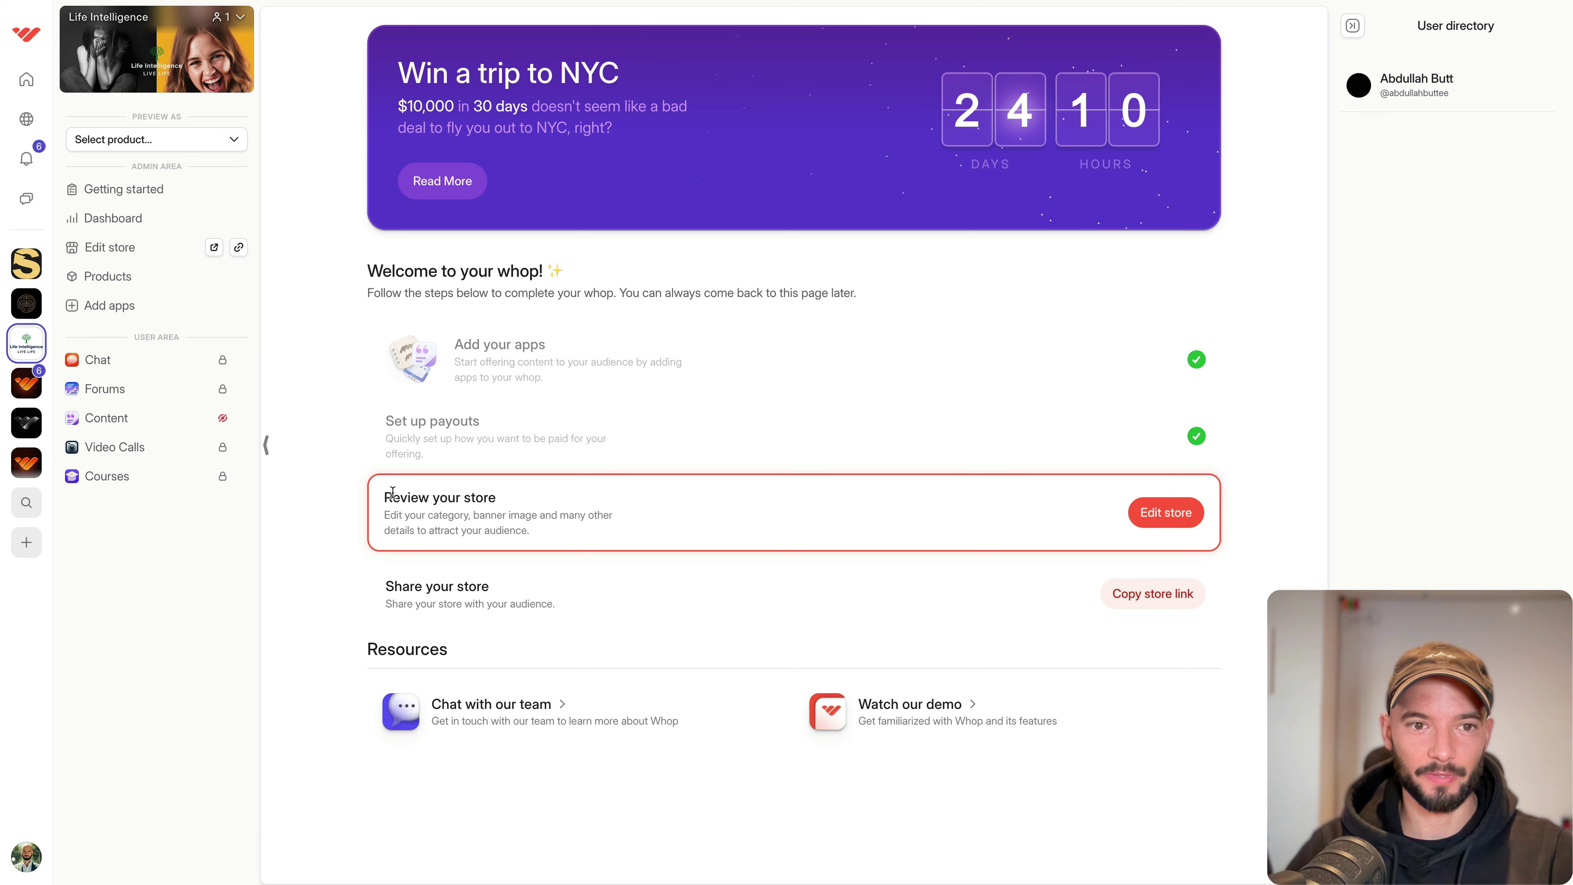
left_click_drag(384, 490, 607, 537)
left_click(1044, 512)
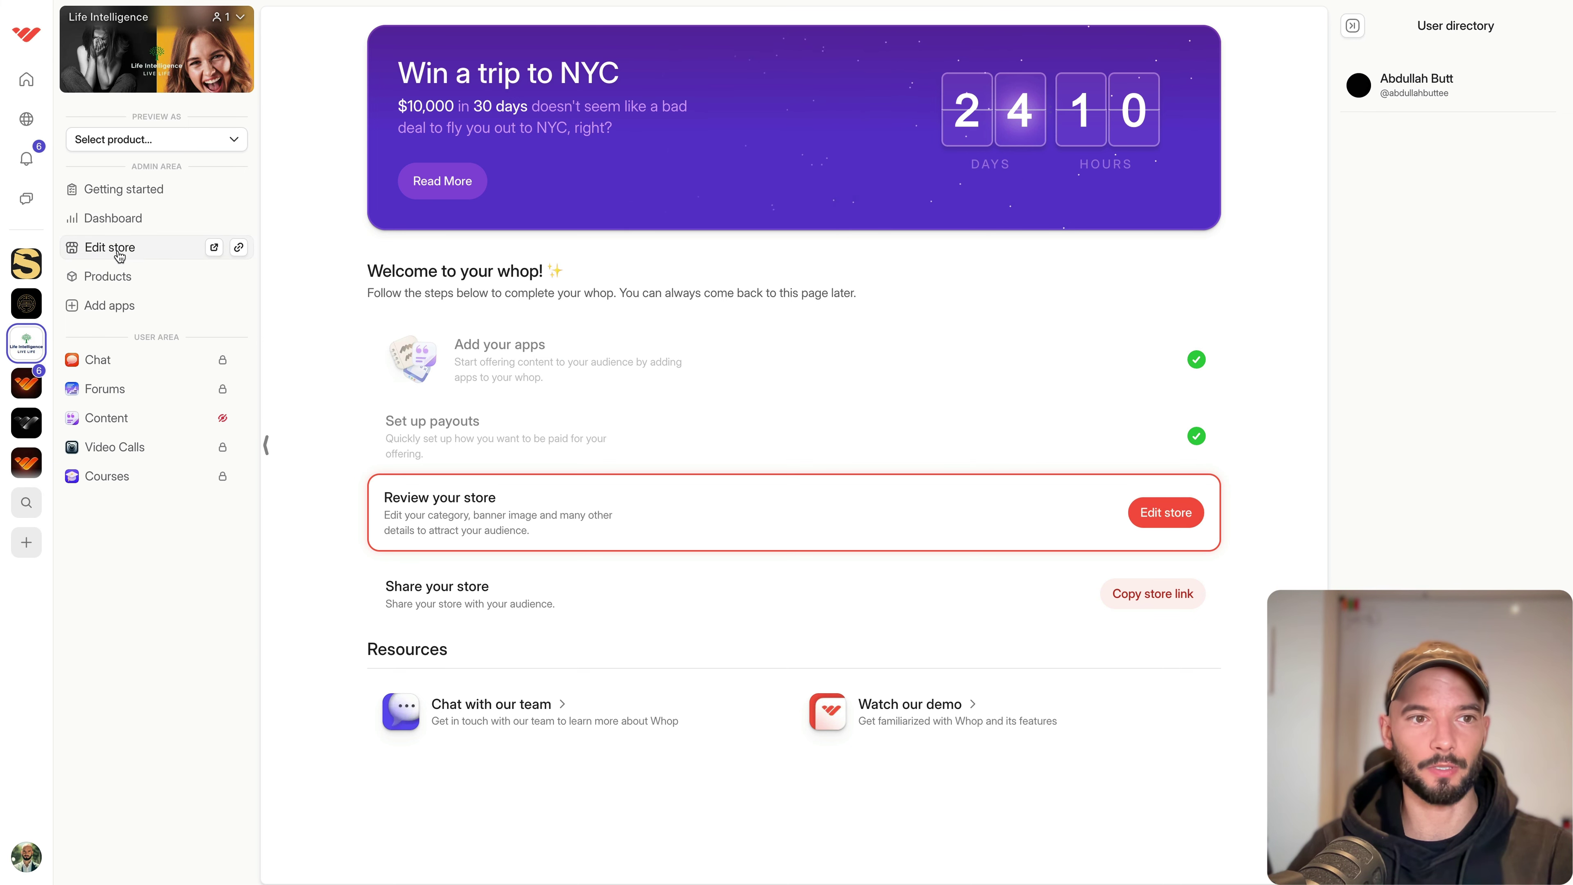
Check the Life Intelligence store name in the store page editor, then return to the checklist.
left_click(159, 254)
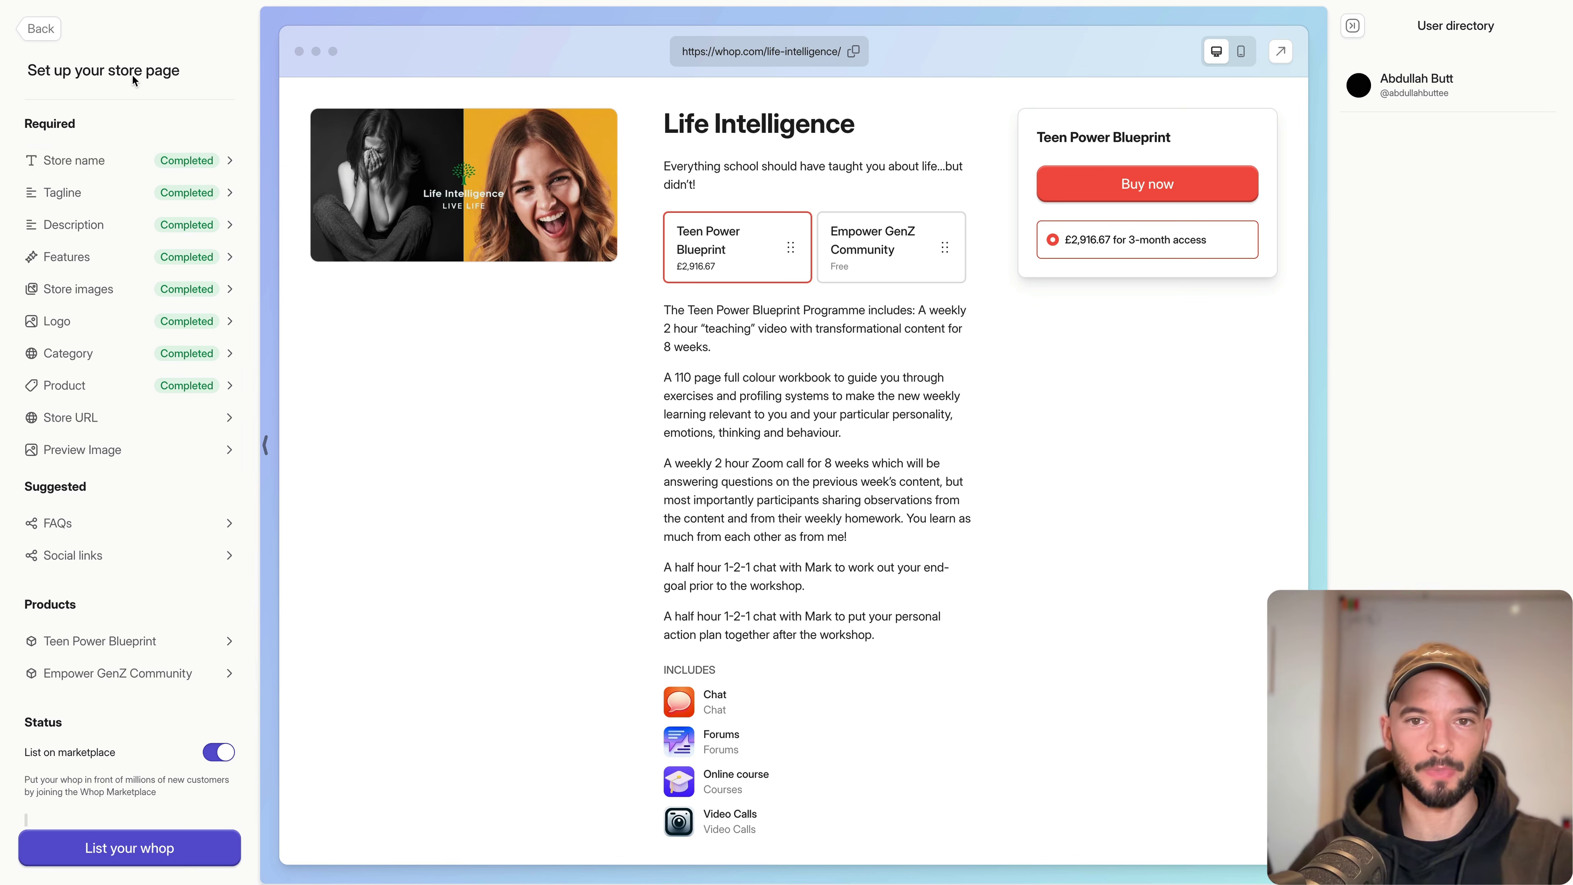
left_click(102, 160)
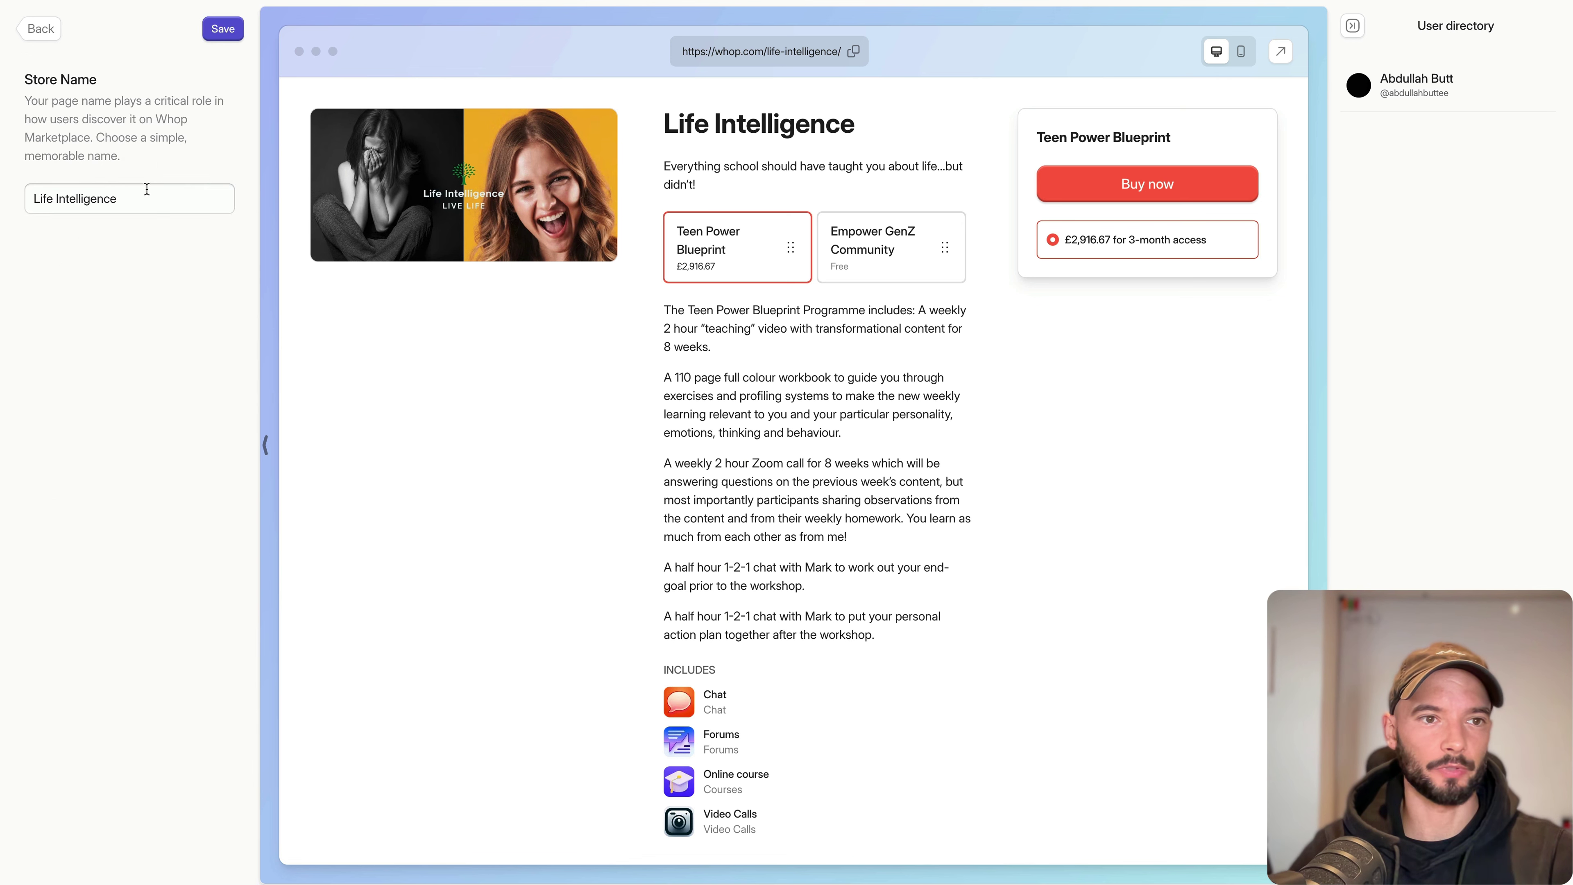
left_click_drag(56, 199, 143, 190)
left_click(100, 120)
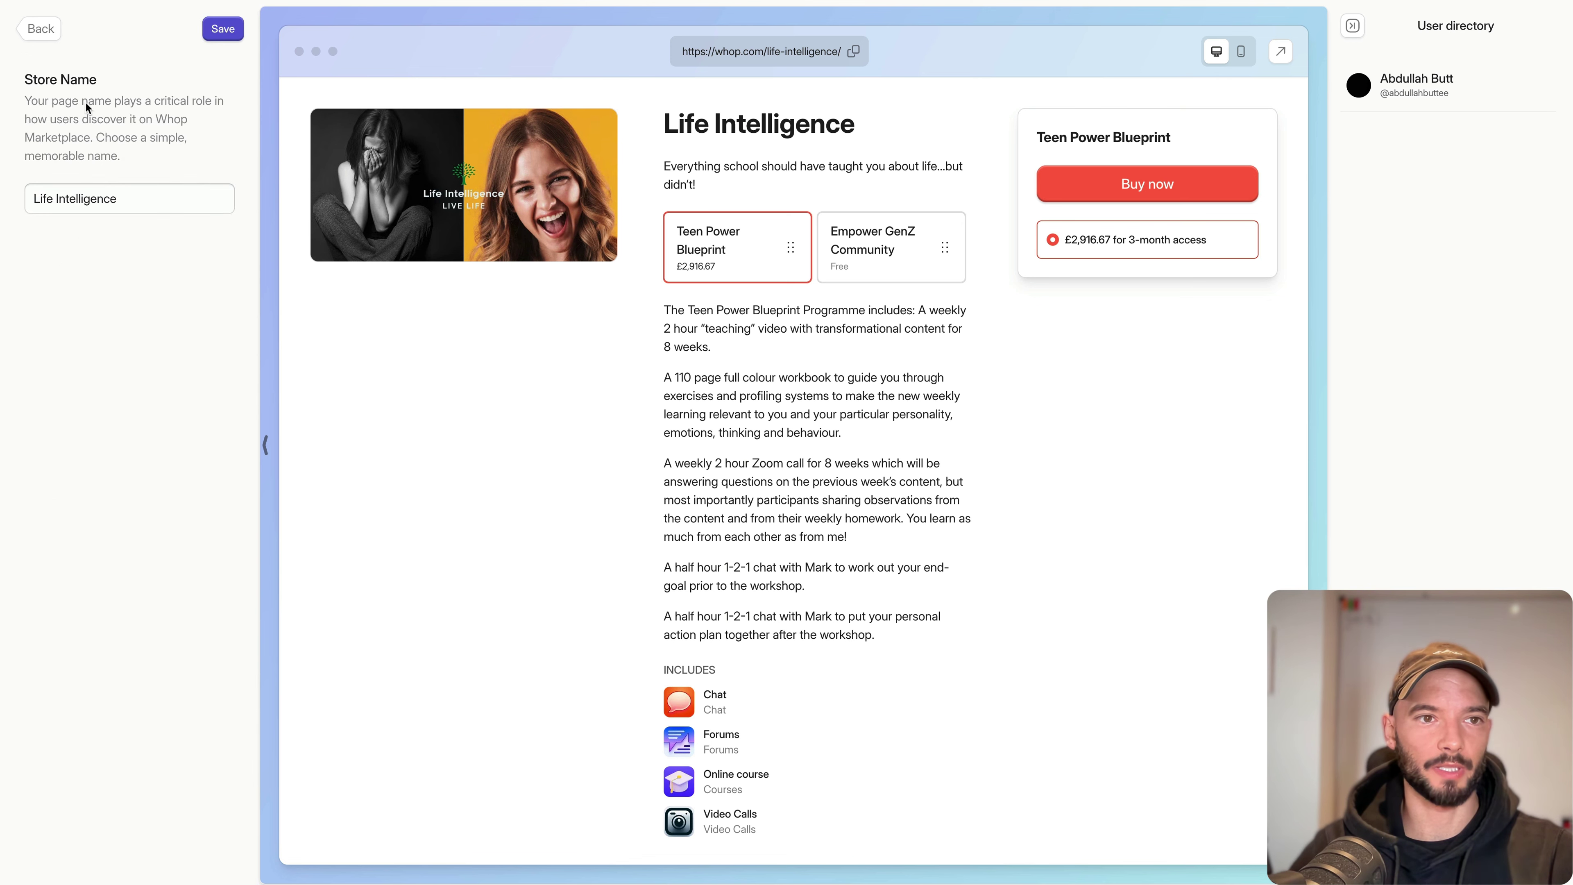
left_click(38, 30)
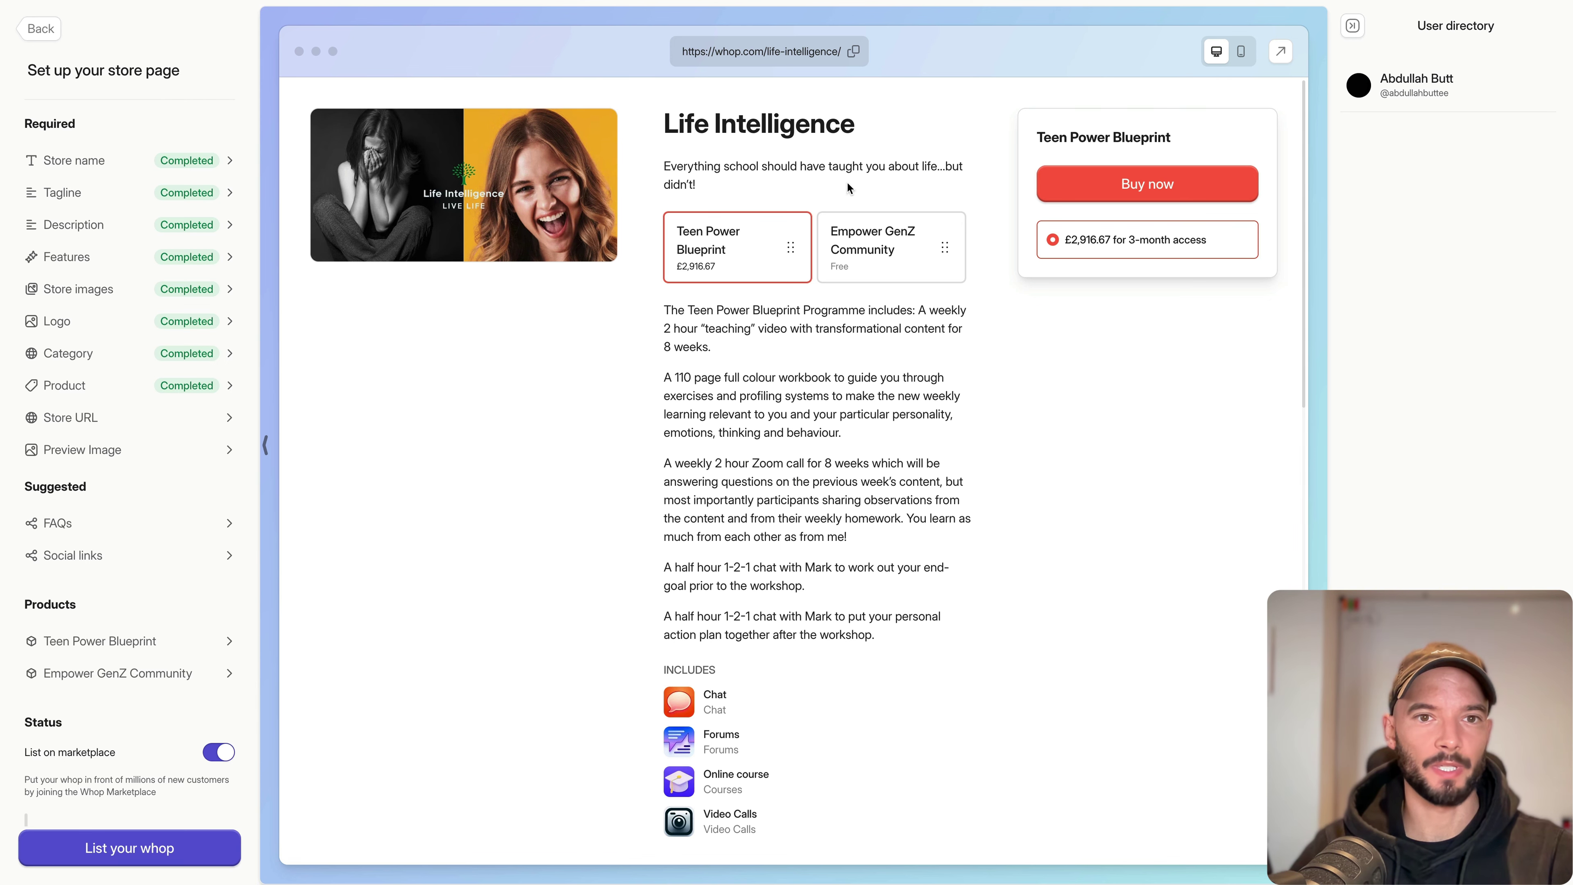
Preview the Empower GenZ Community and Teen Power Blueprint products, ending on Teen Power Blueprint.
left_click(582, 197)
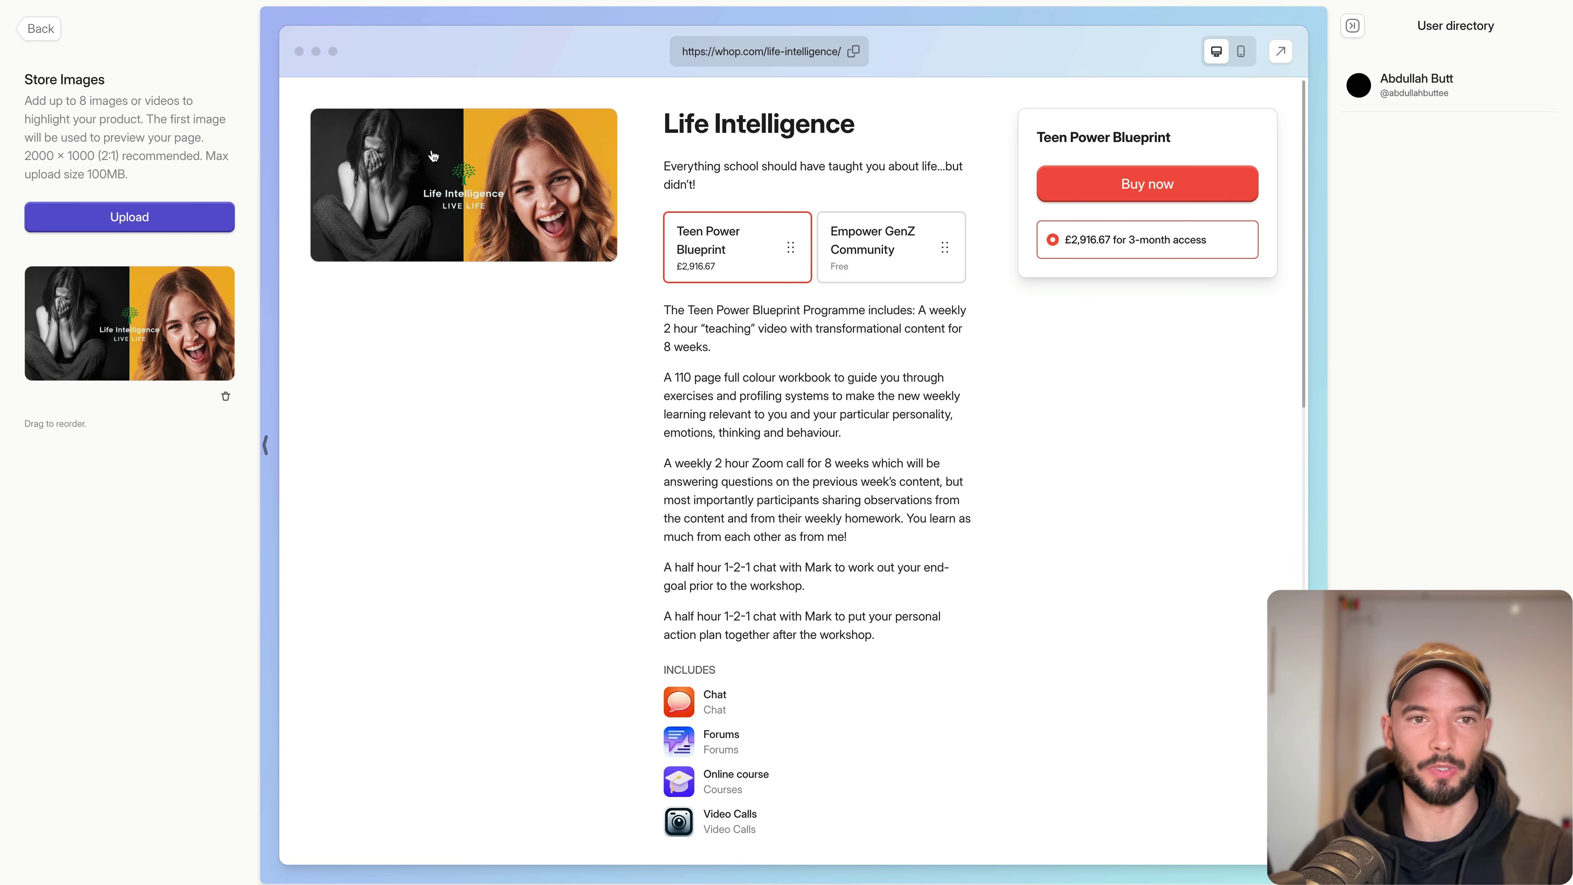
left_click(845, 238)
left_click(730, 253)
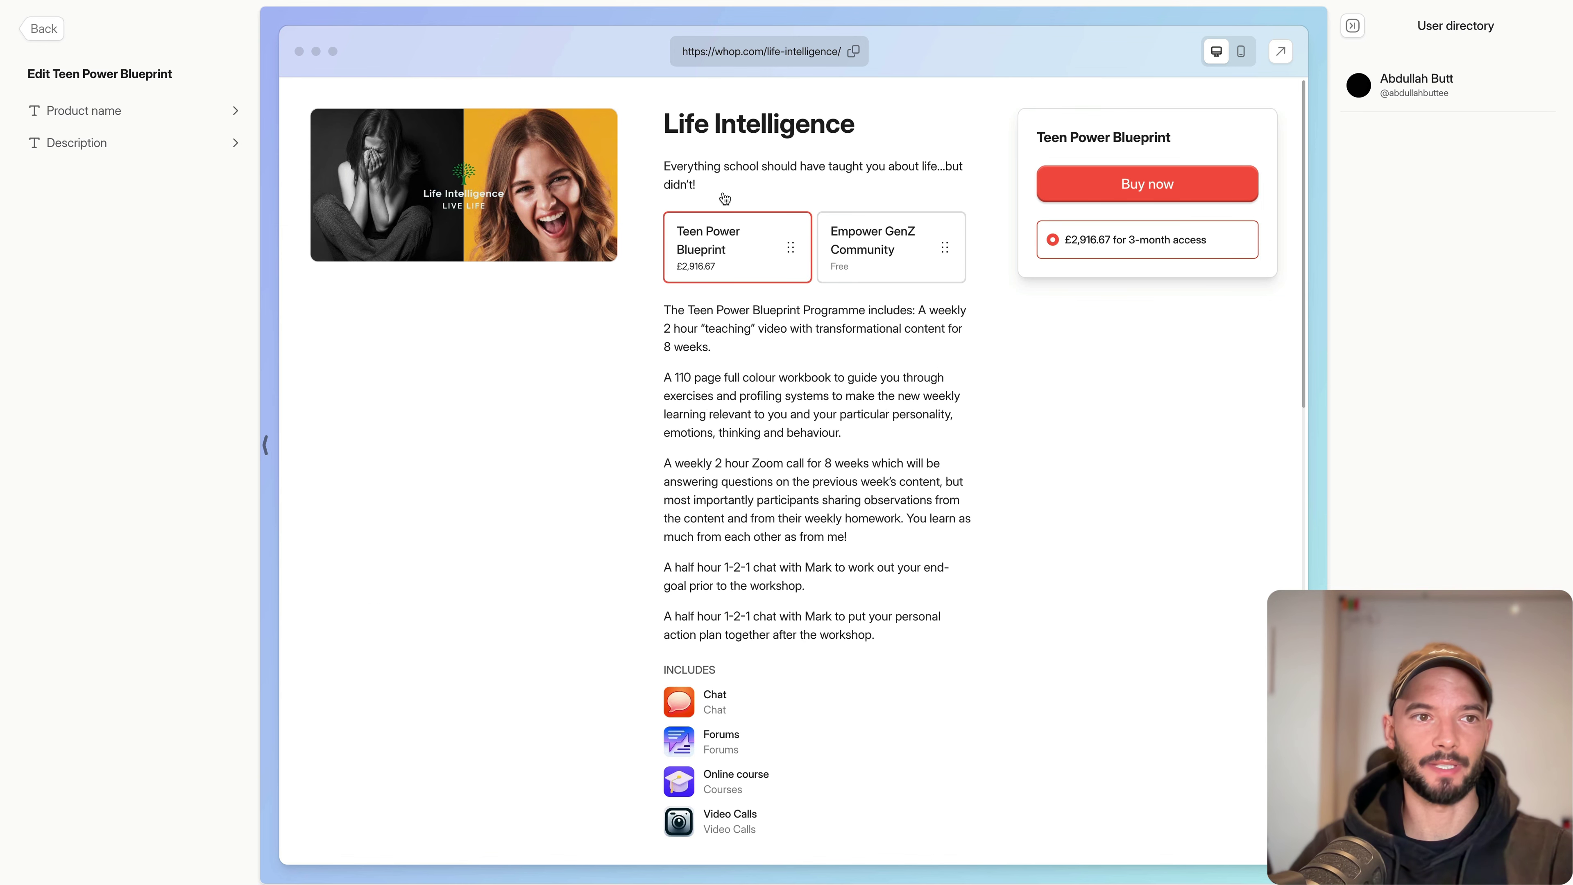
left_click(725, 197)
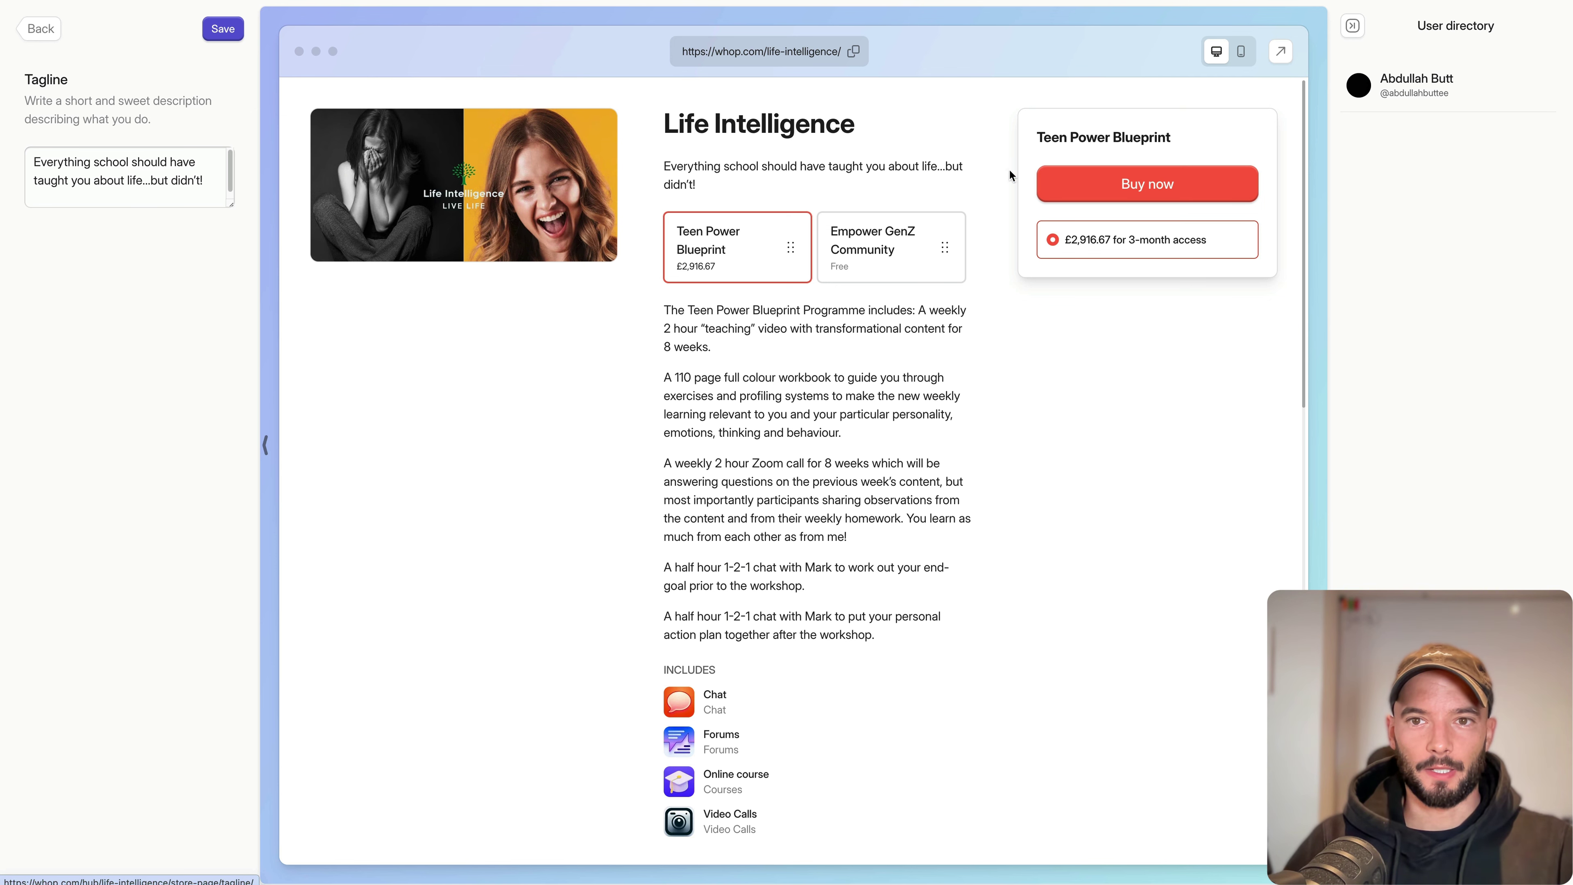
left_click(869, 237)
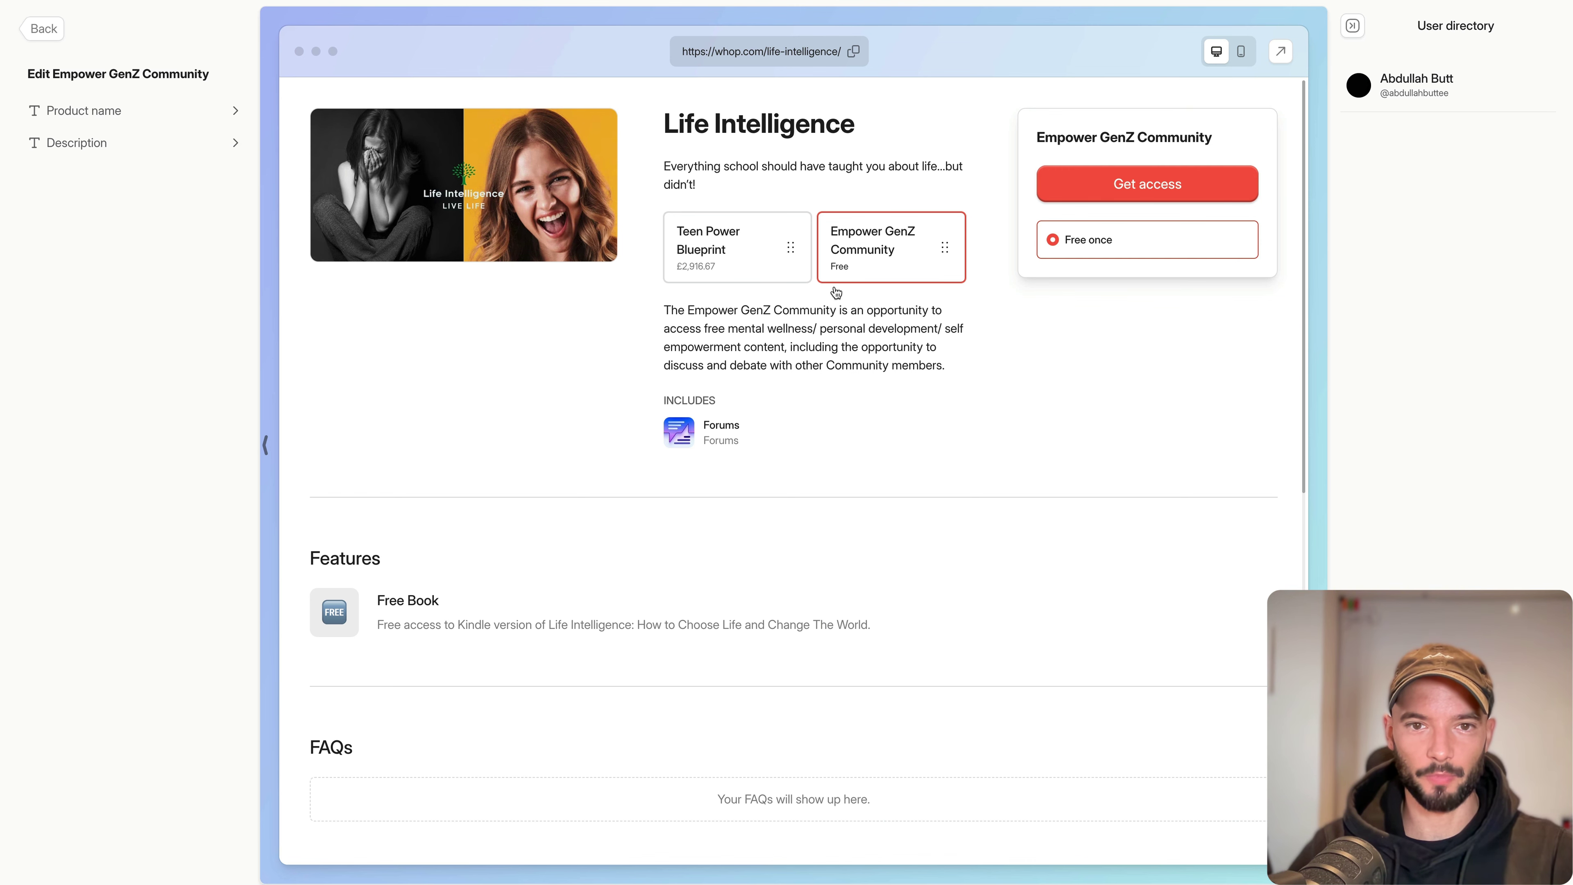
scroll(823, 306, "down", 6)
scroll(830, 307, "up", 6)
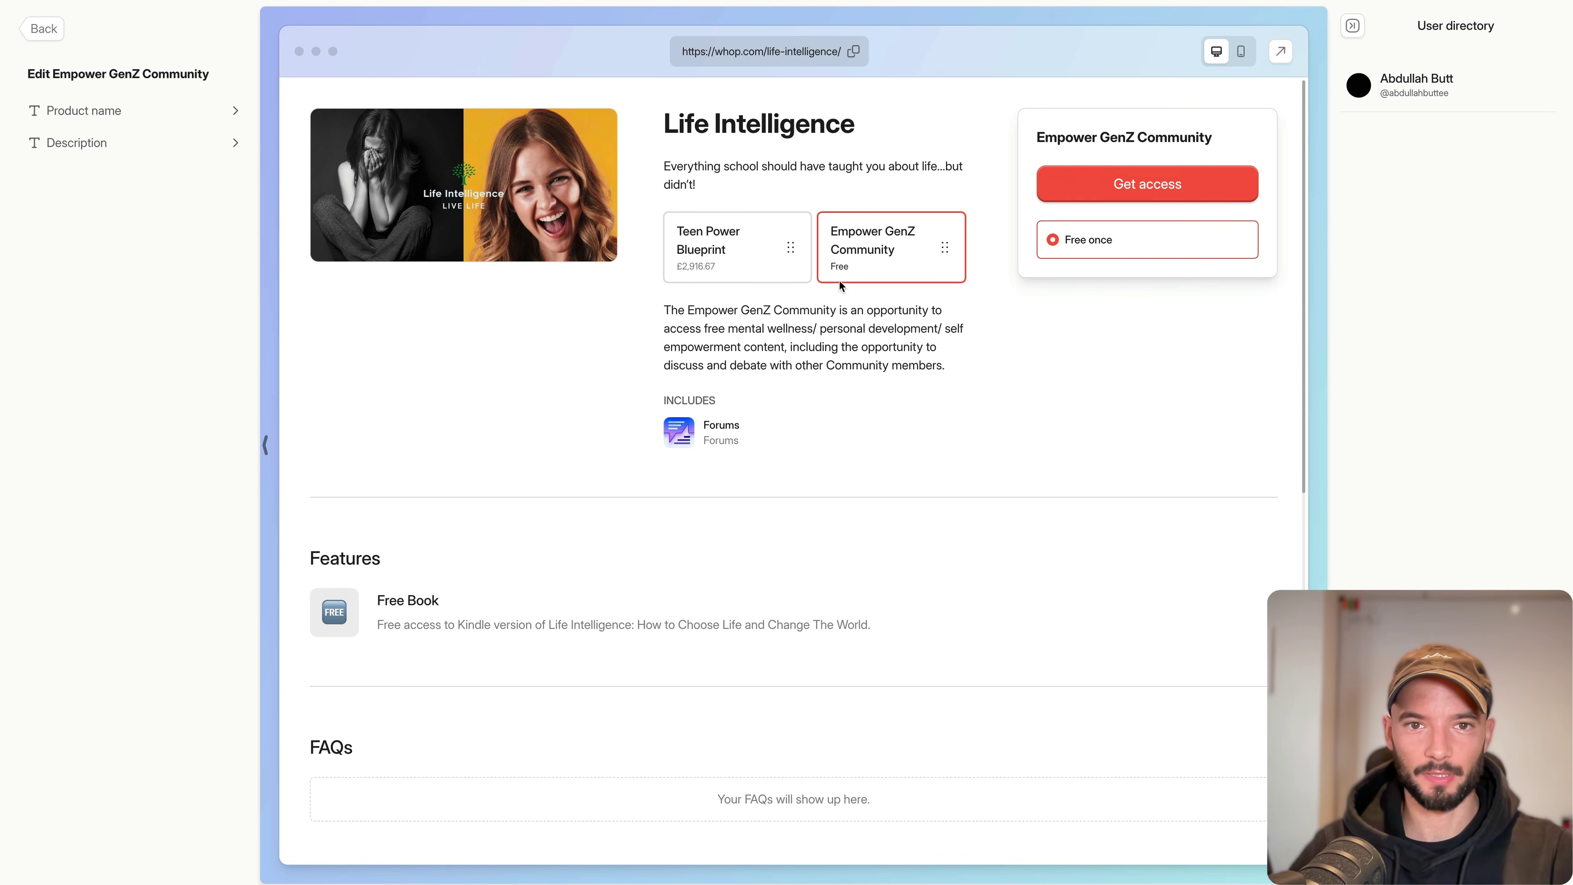
left_click(709, 273)
scroll(743, 288, "down", 1)
scroll(754, 293, "up", 1)
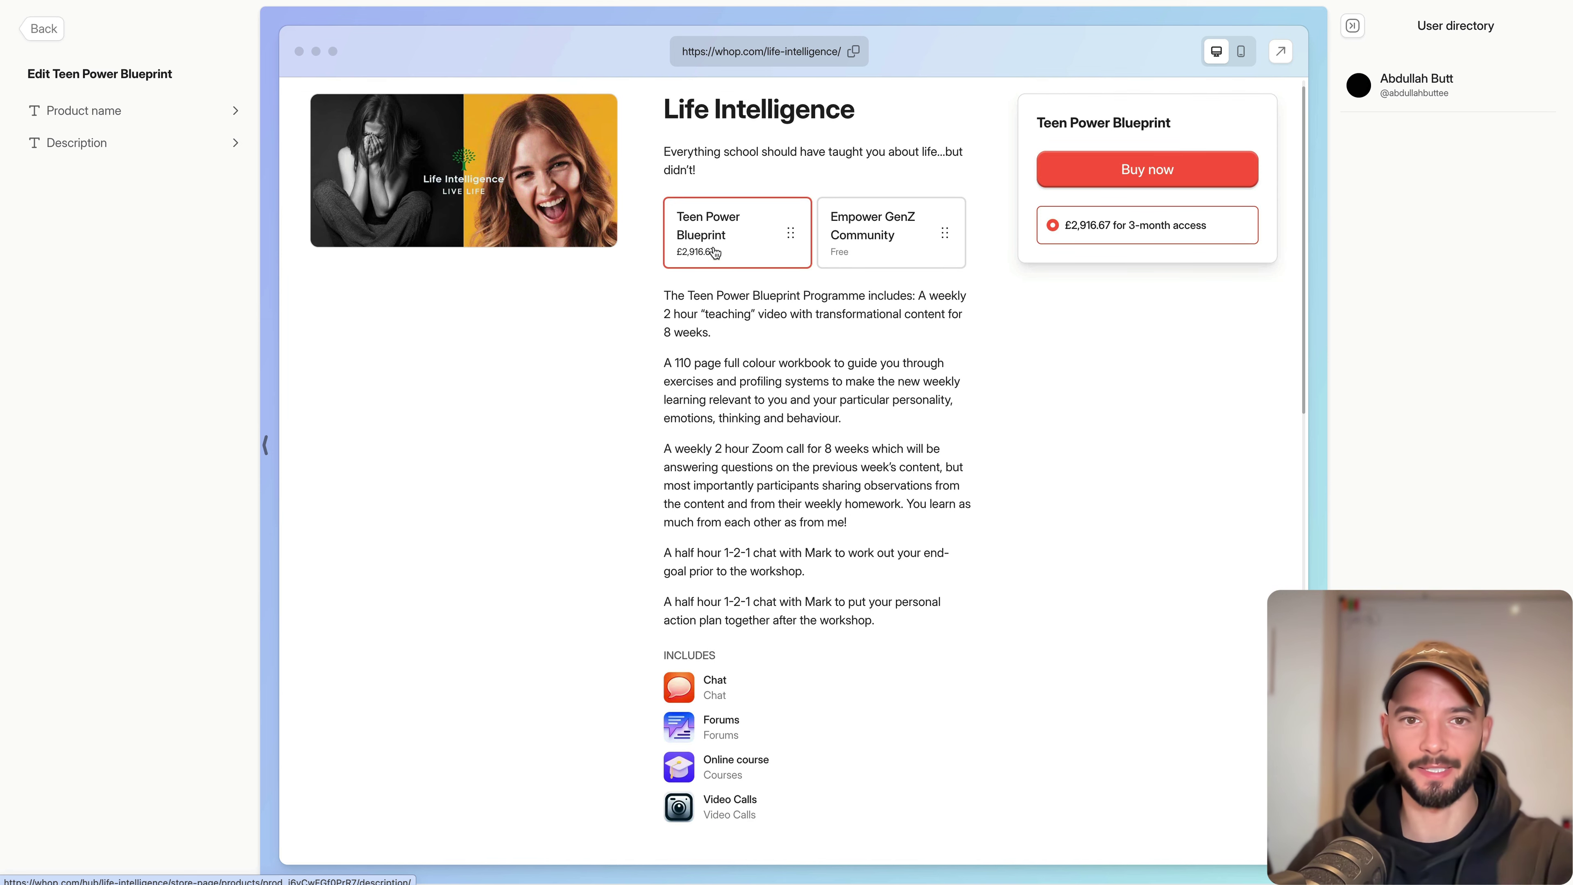
scroll(712, 244, "up", 1)
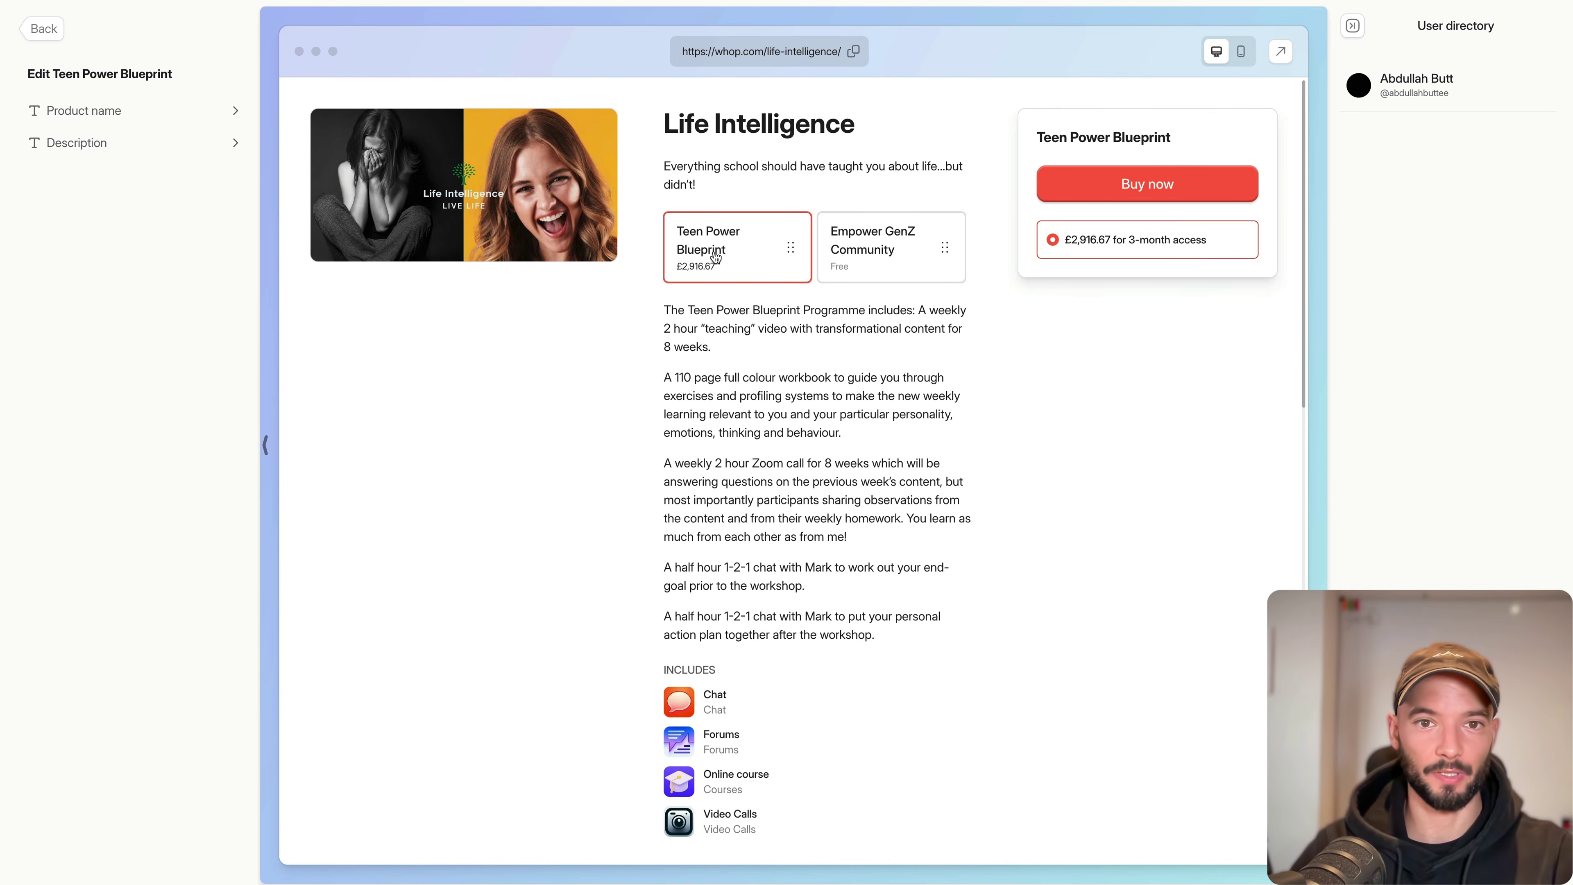
Review the store tagline, description, features and store images sections.
left_click(44, 29)
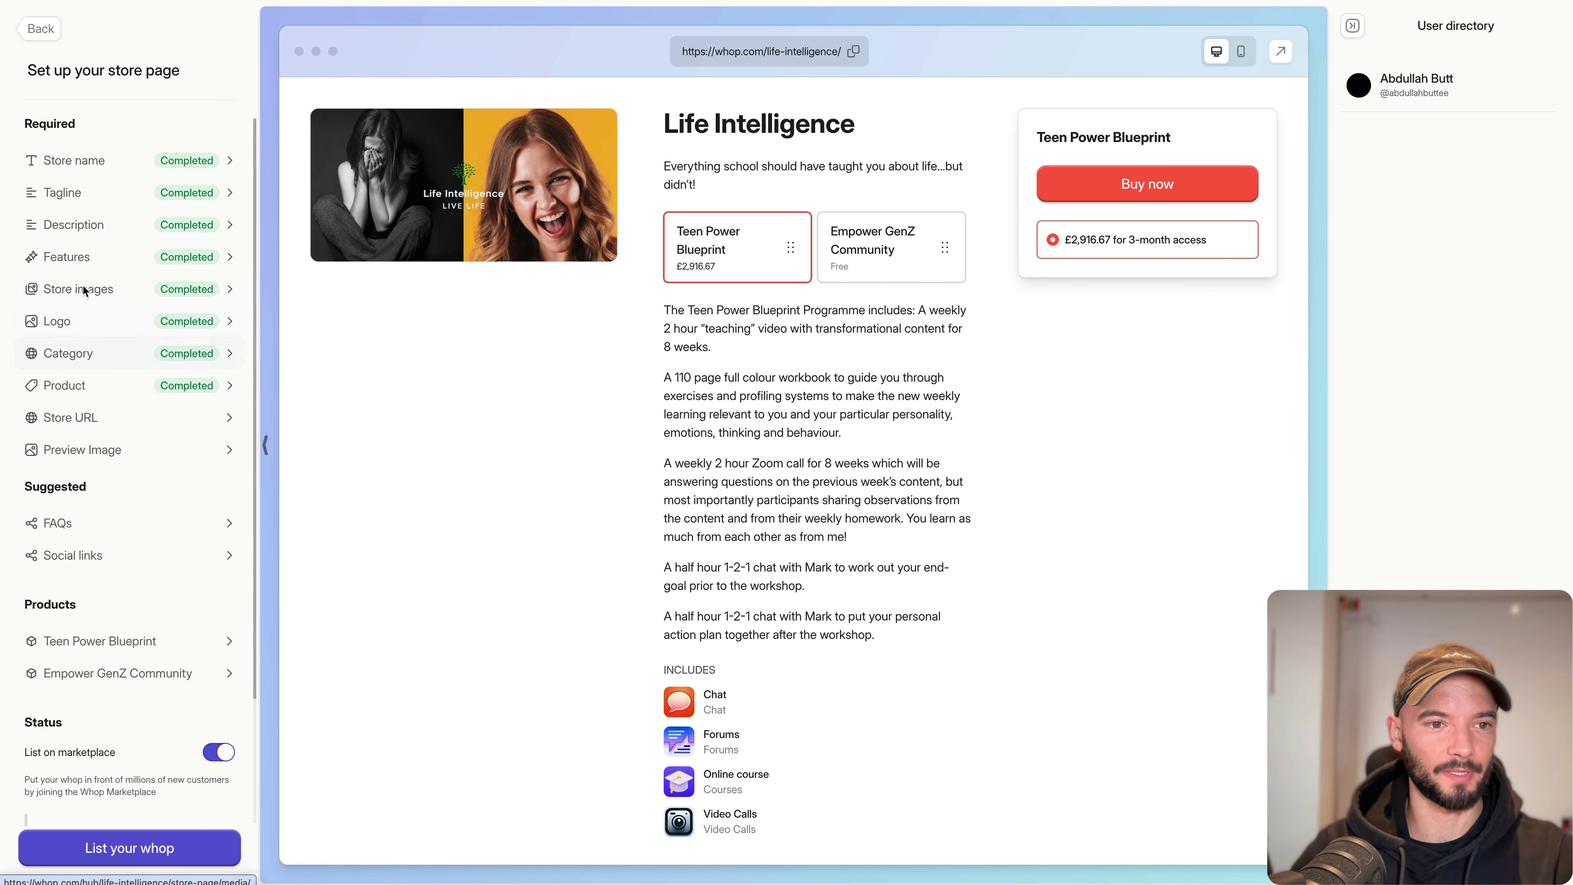
scroll(106, 279, "down", 3)
scroll(107, 351, "up", 3)
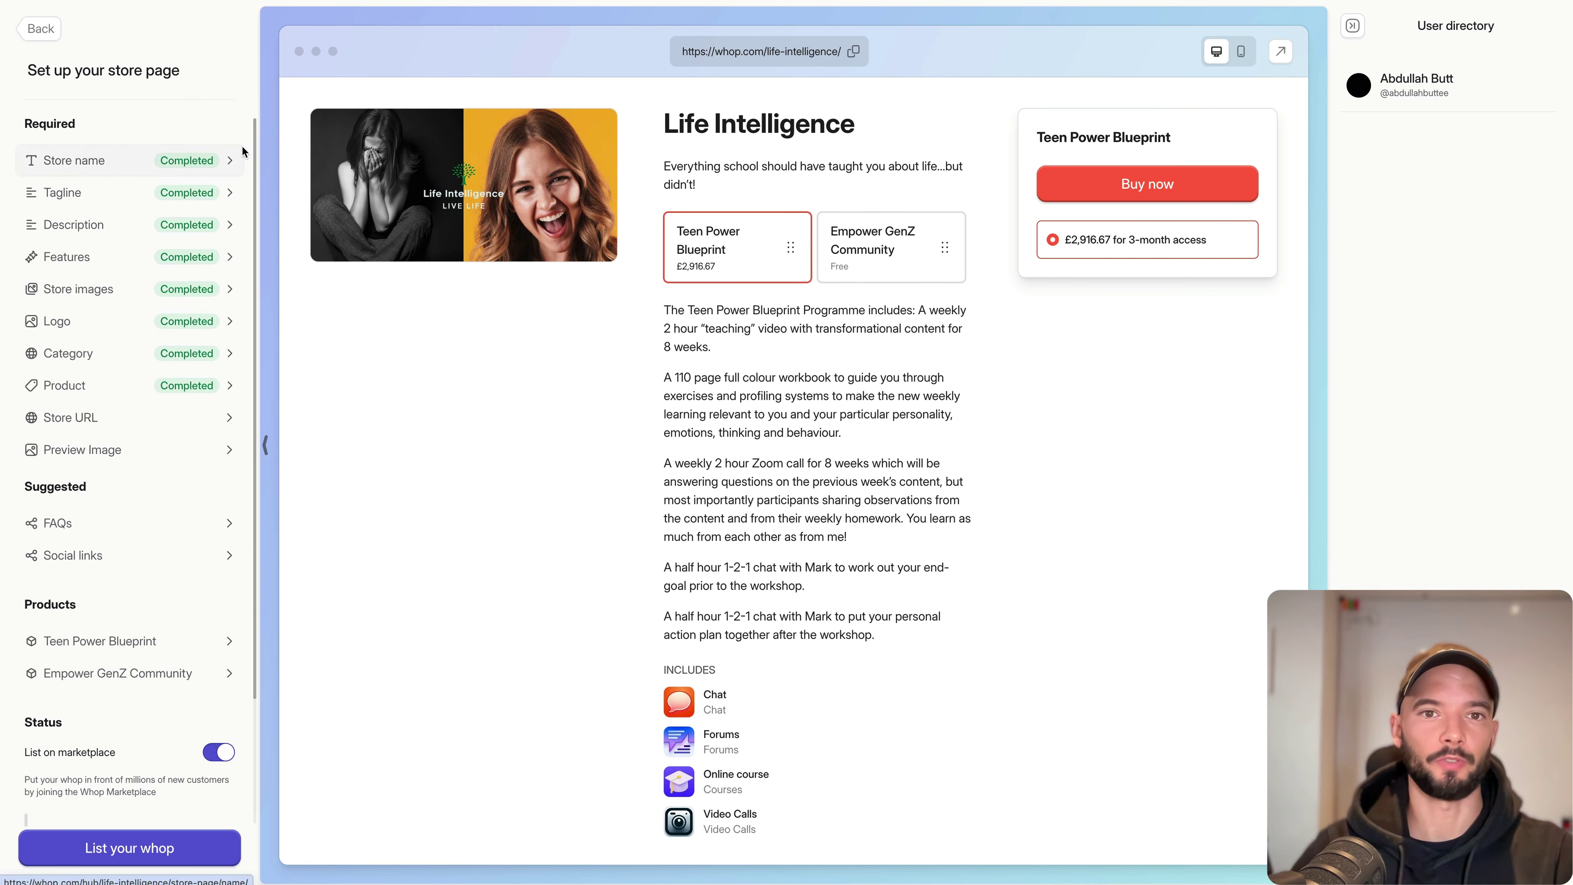
left_click(48, 192)
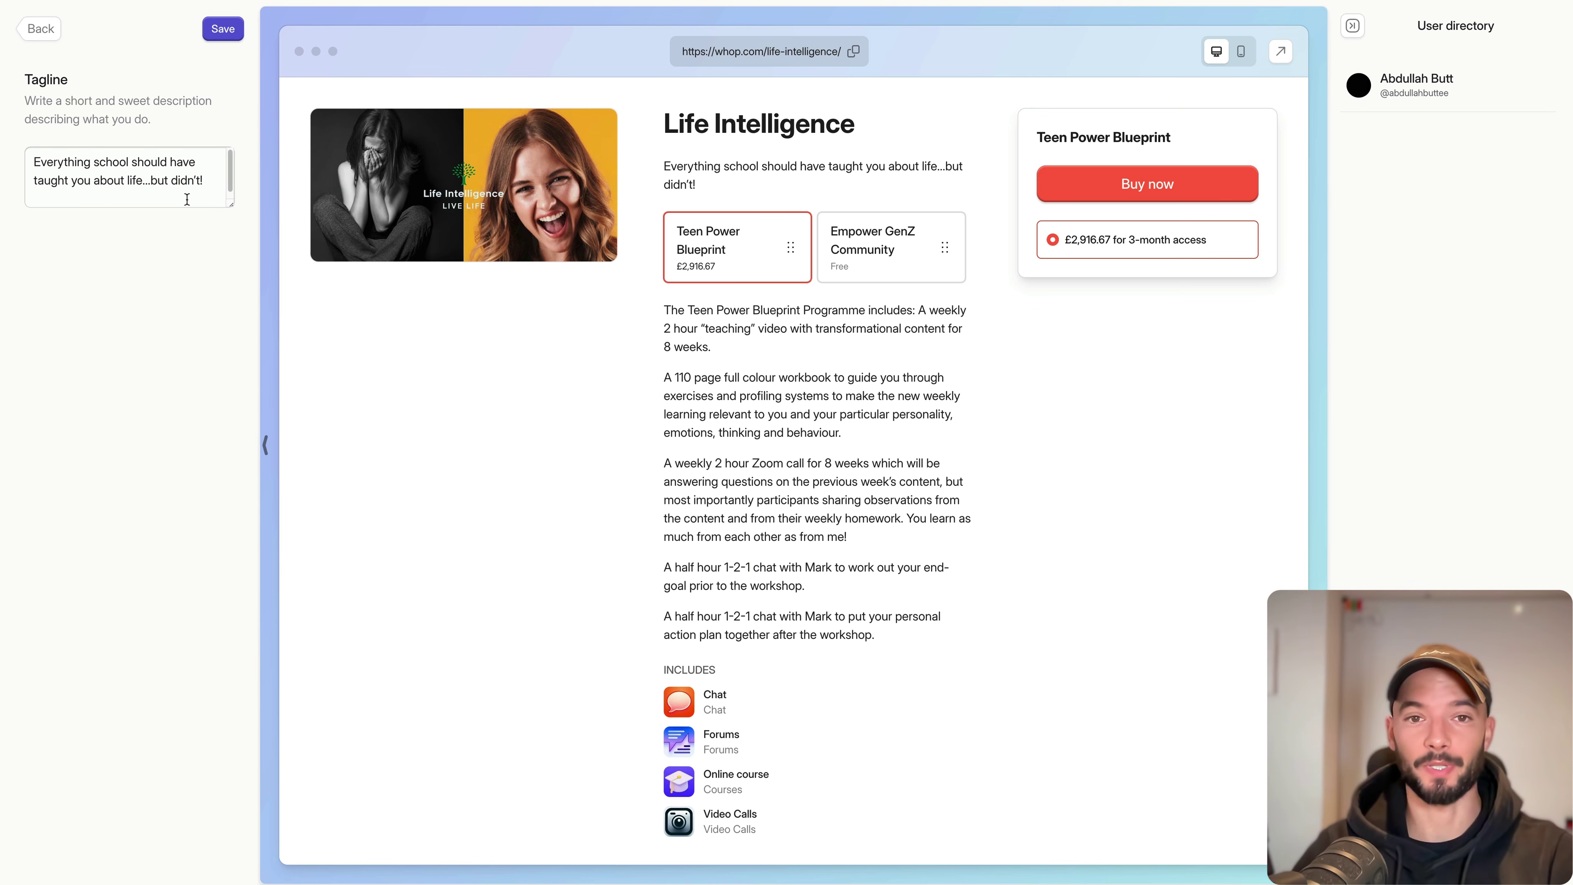
left_click(37, 41)
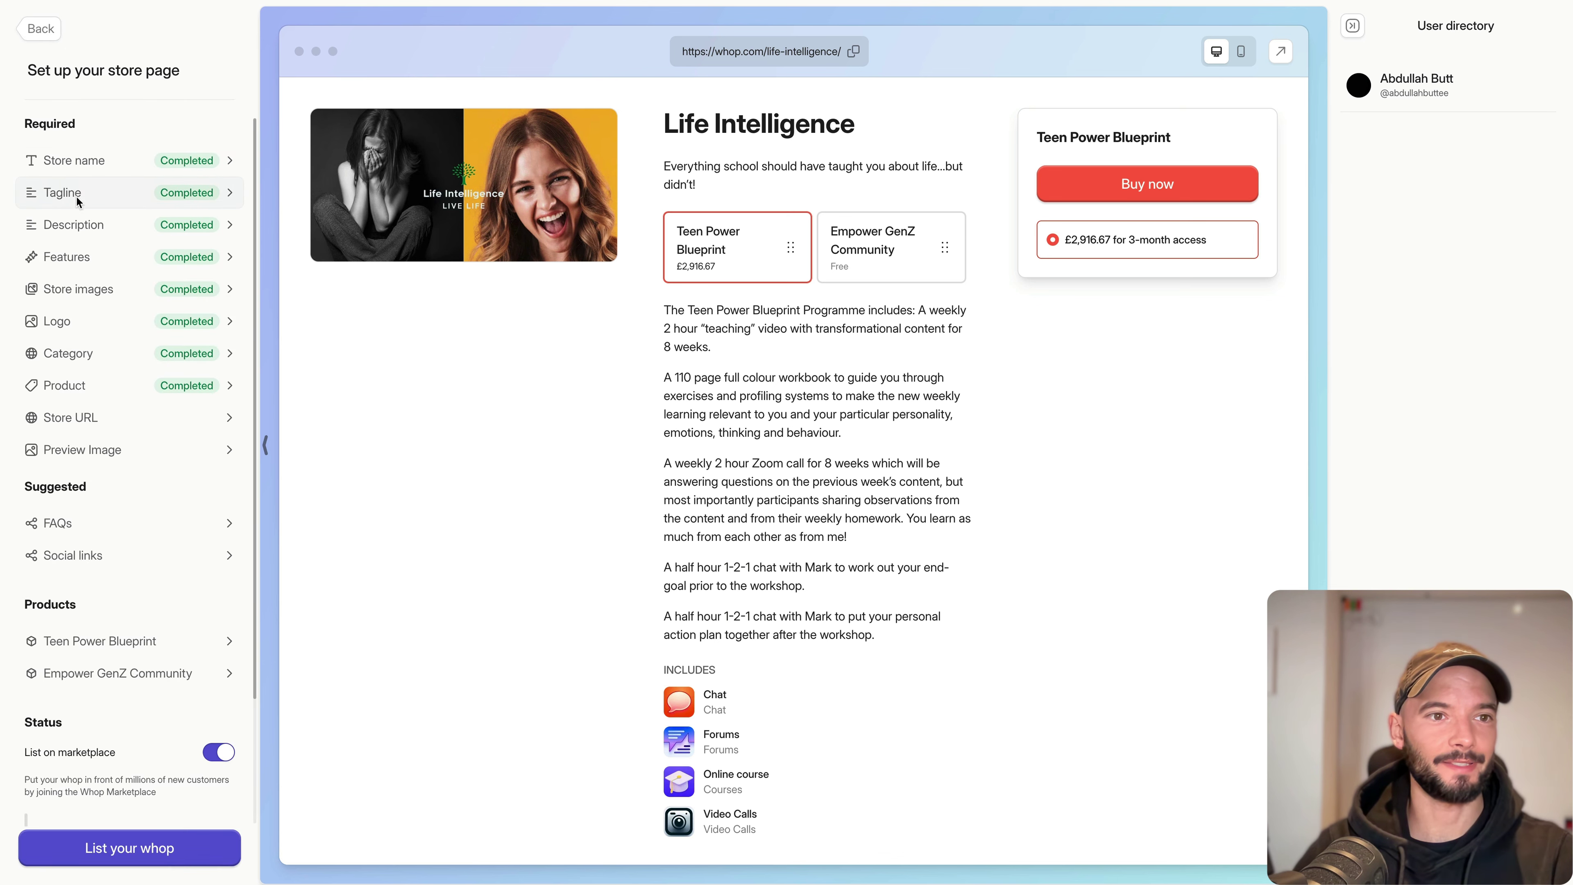
left_click(91, 222)
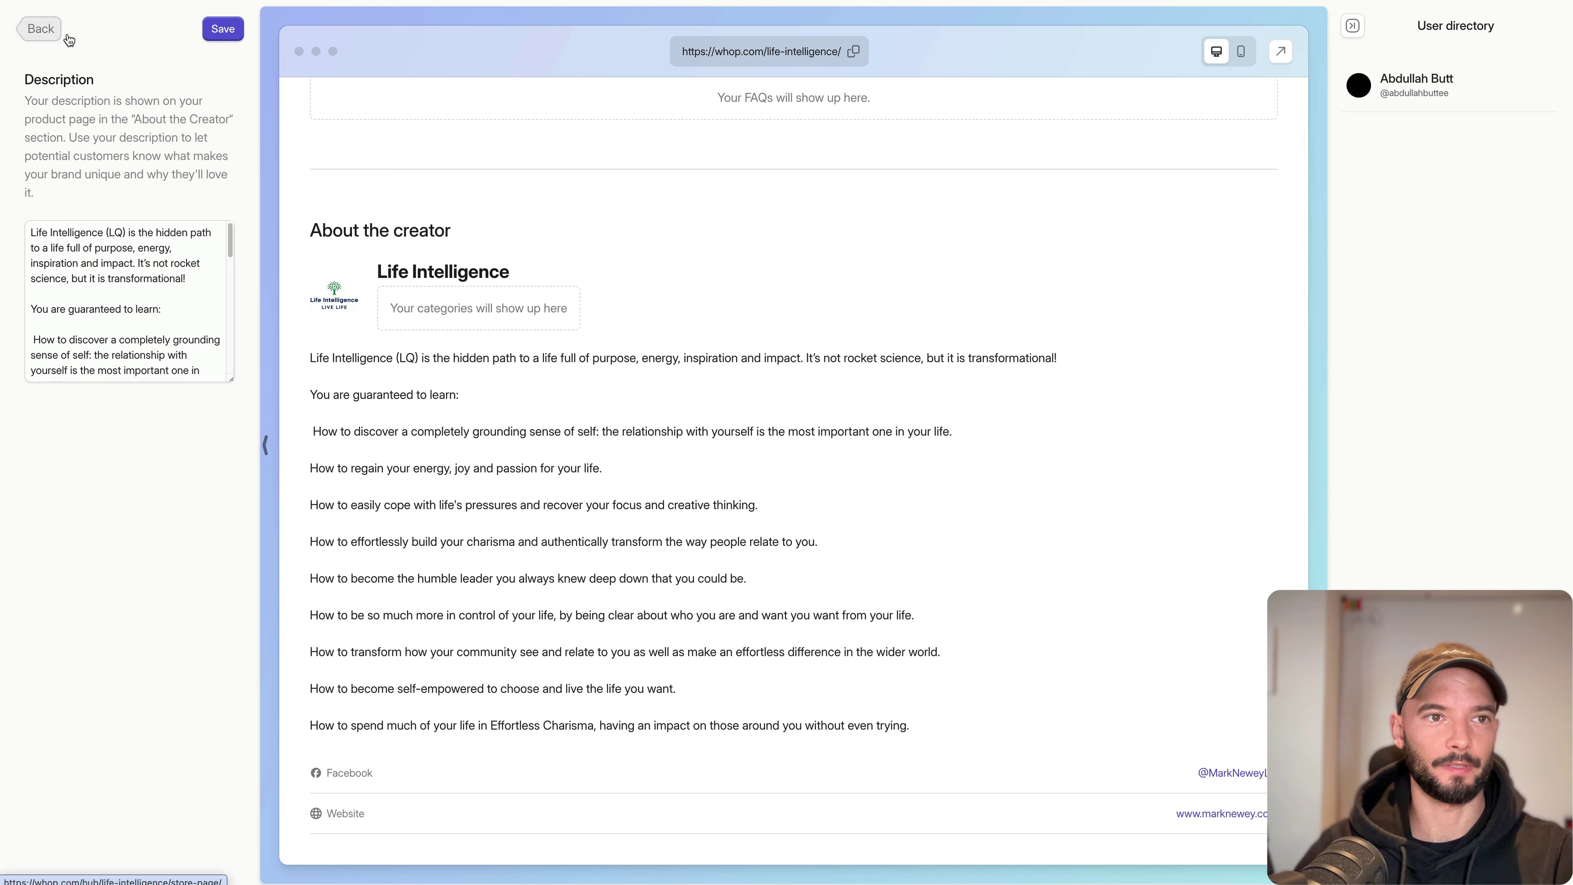
left_click(46, 35)
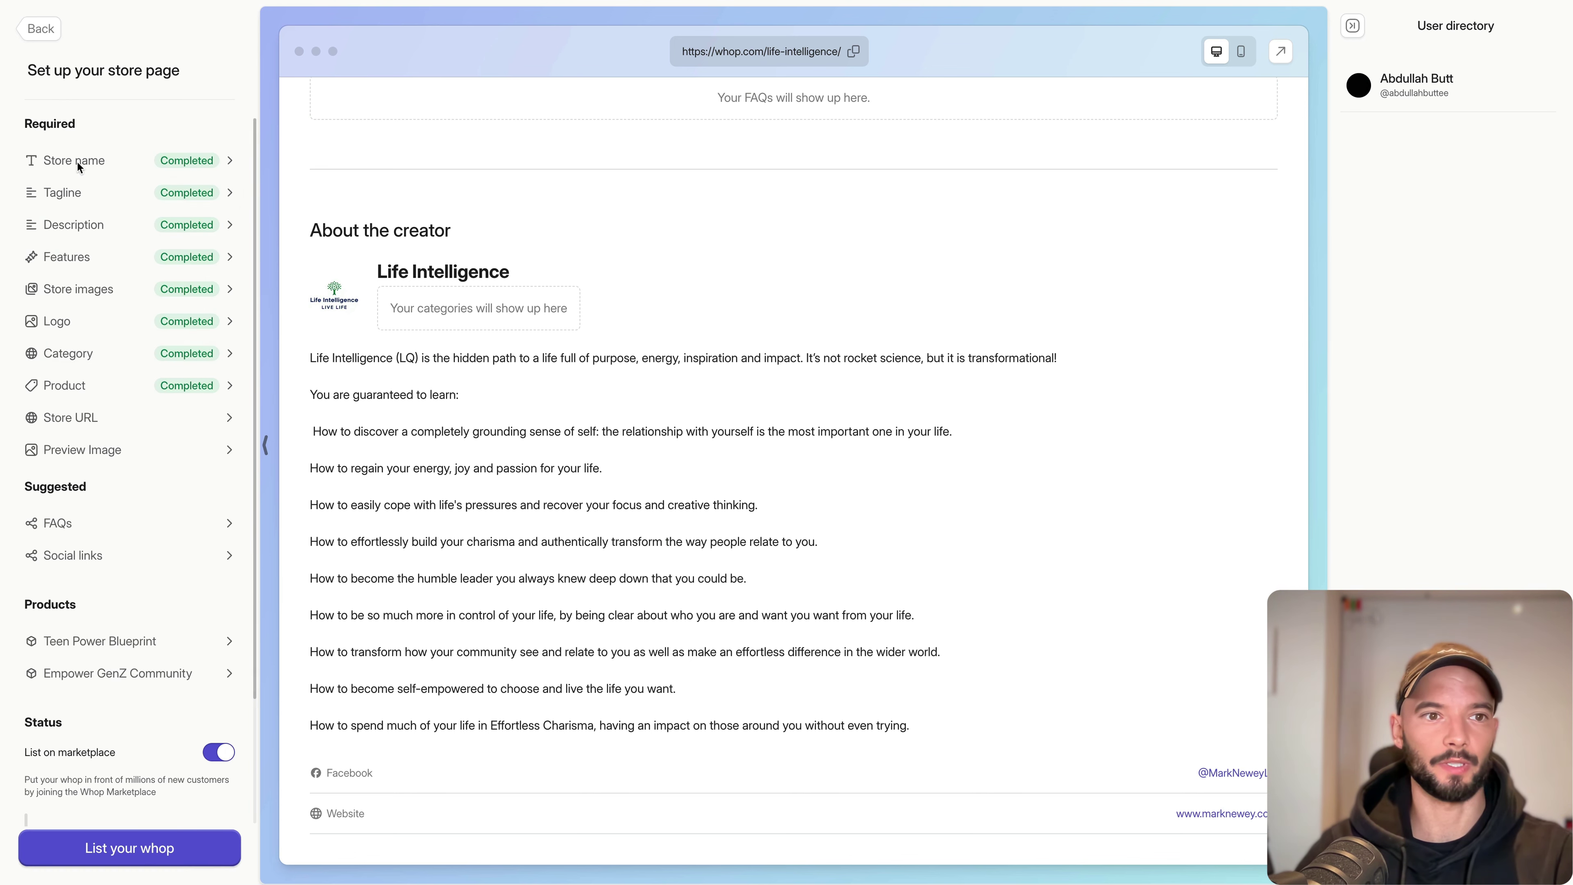
left_click(96, 243)
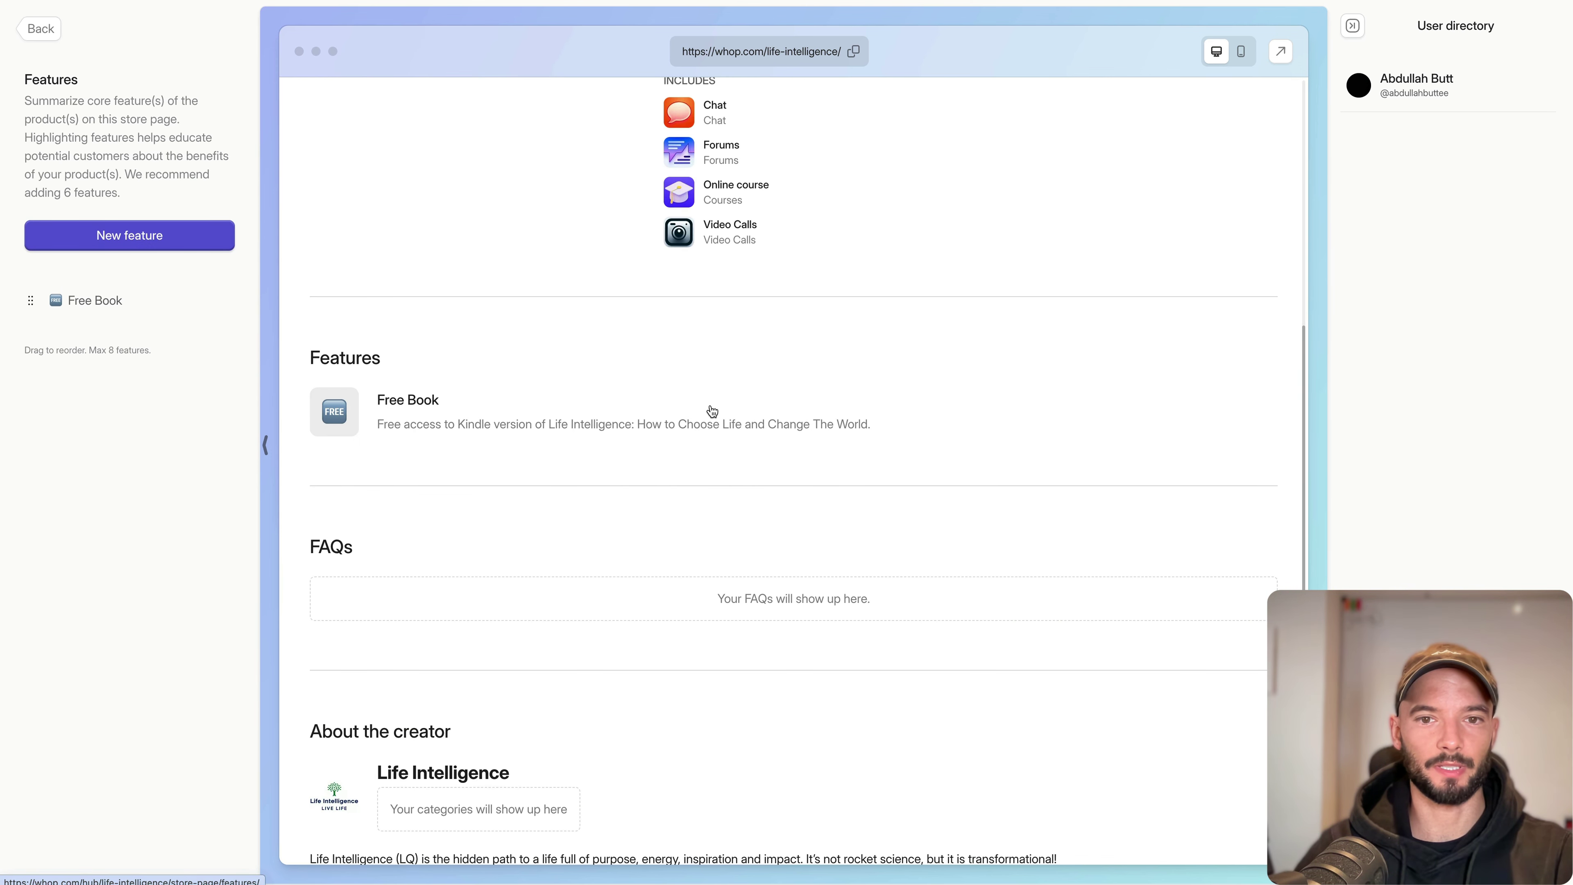
left_click(40, 29)
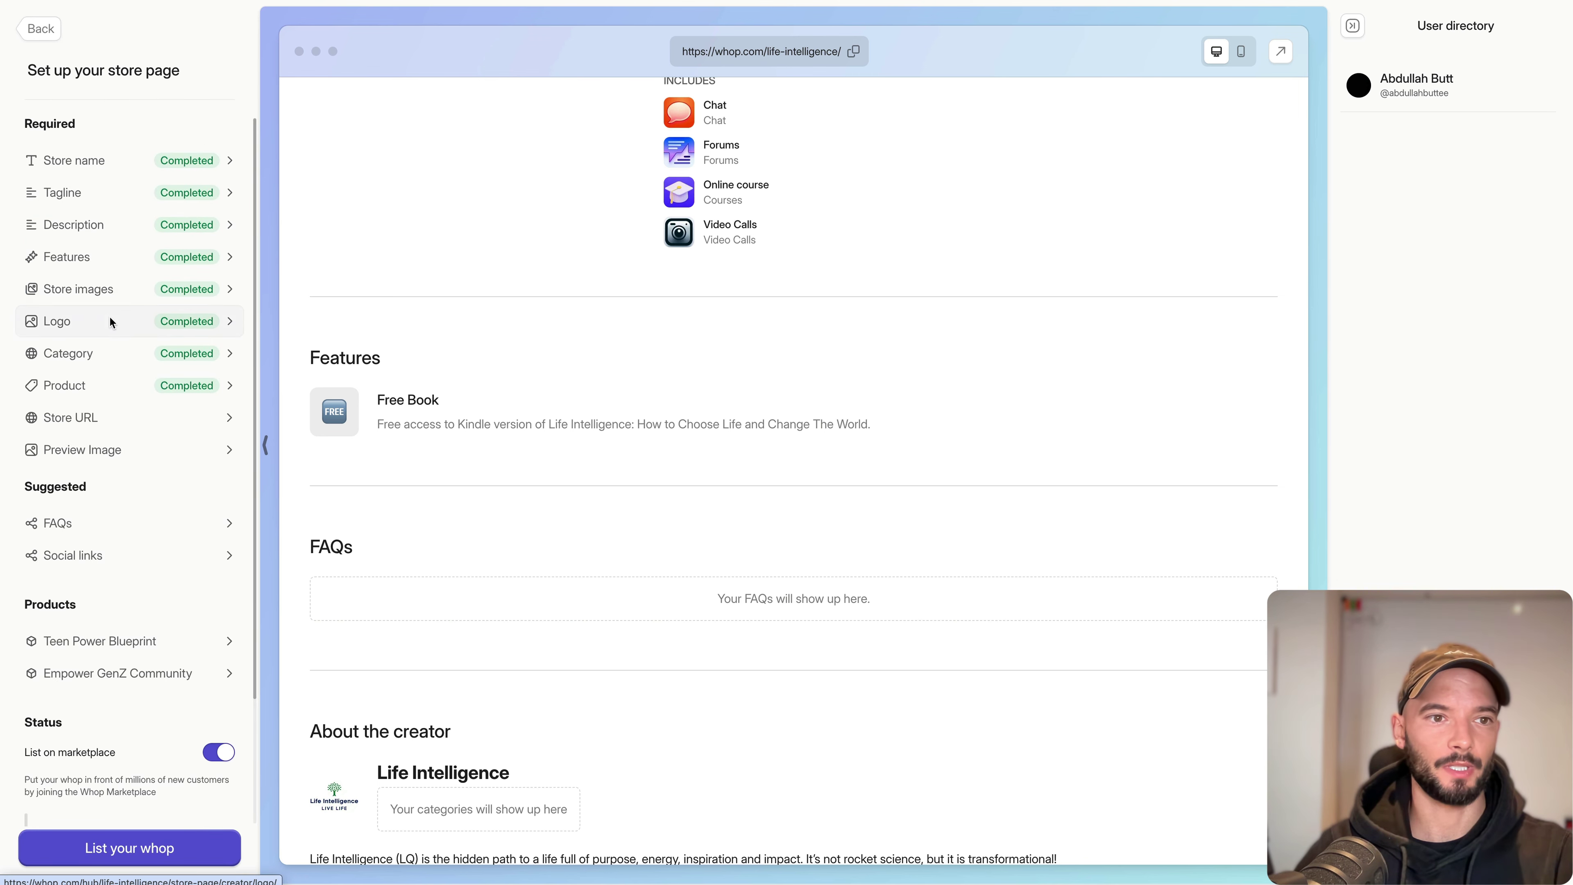
left_click(119, 290)
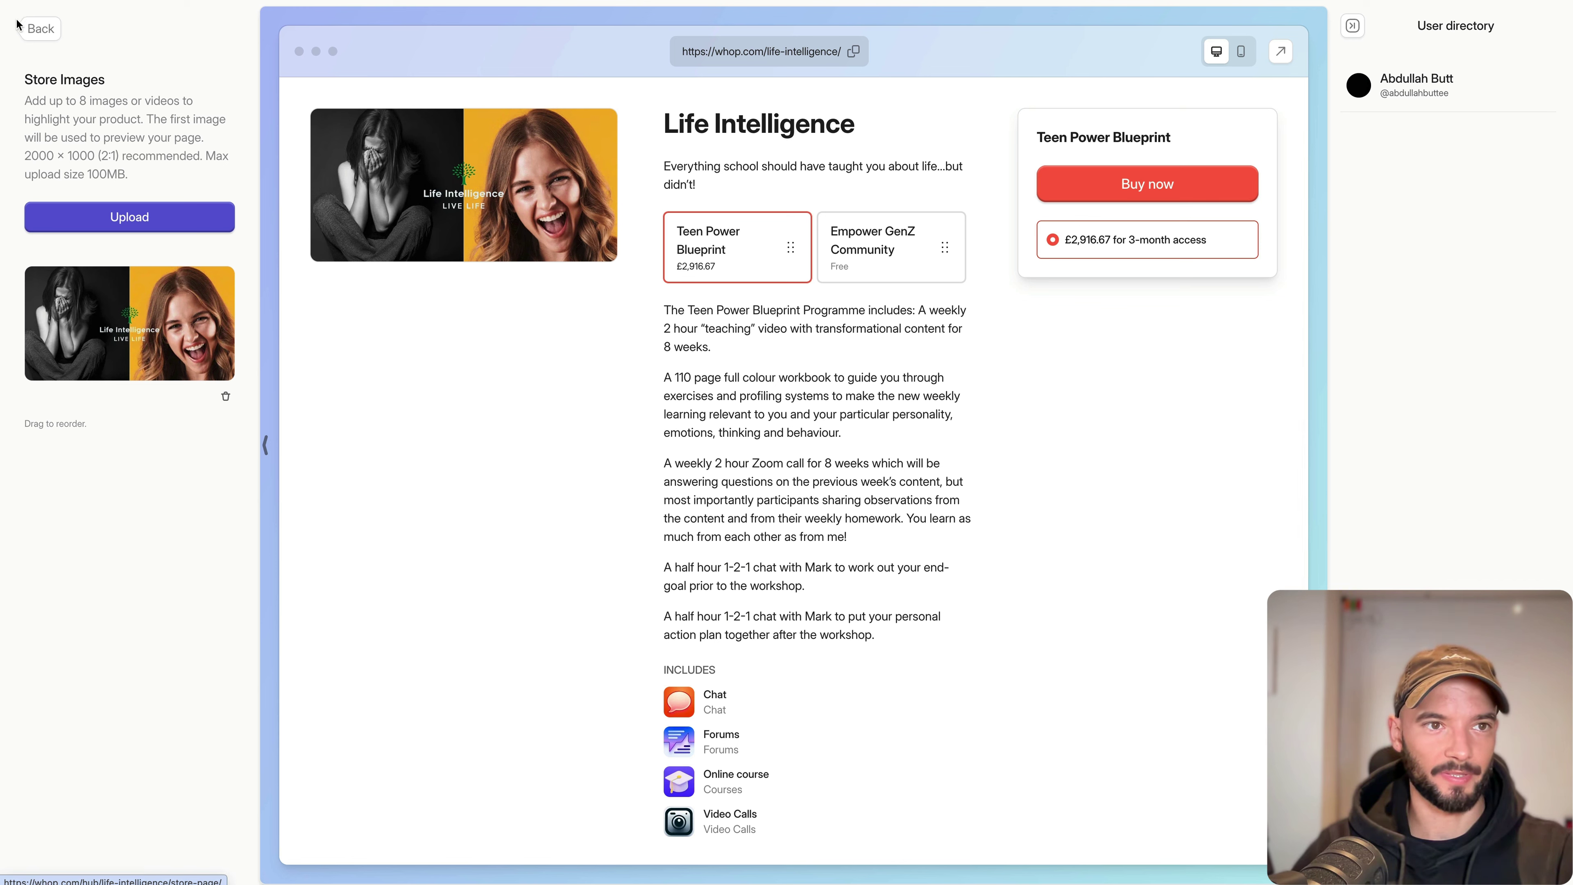
left_click(36, 28)
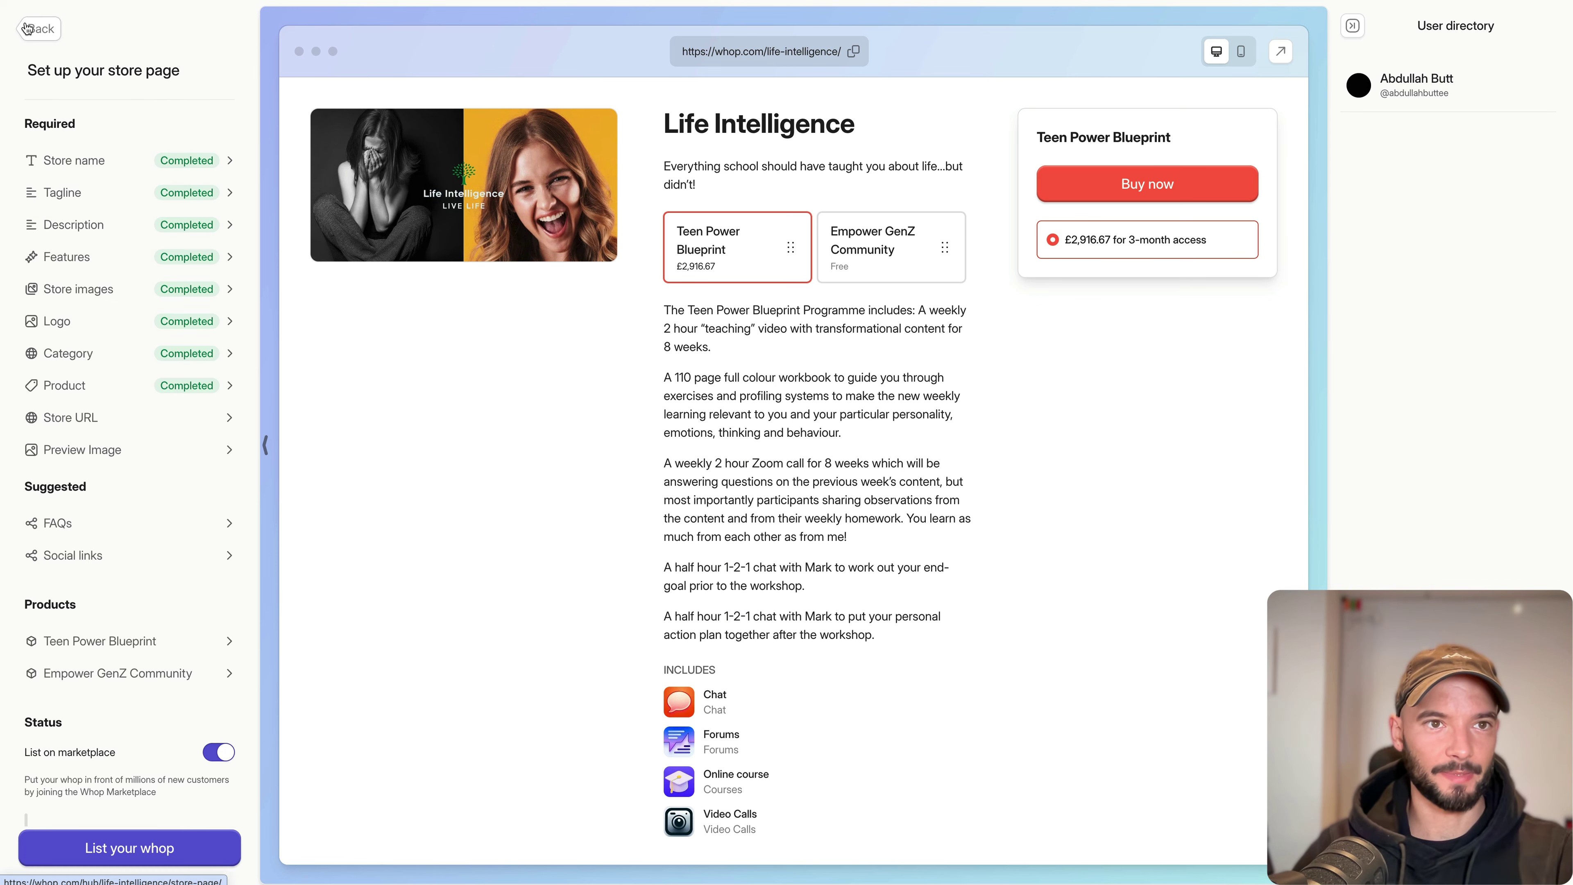
Check the store logo and category settings, including secondary category choices, and save the categories.
left_click(101, 328)
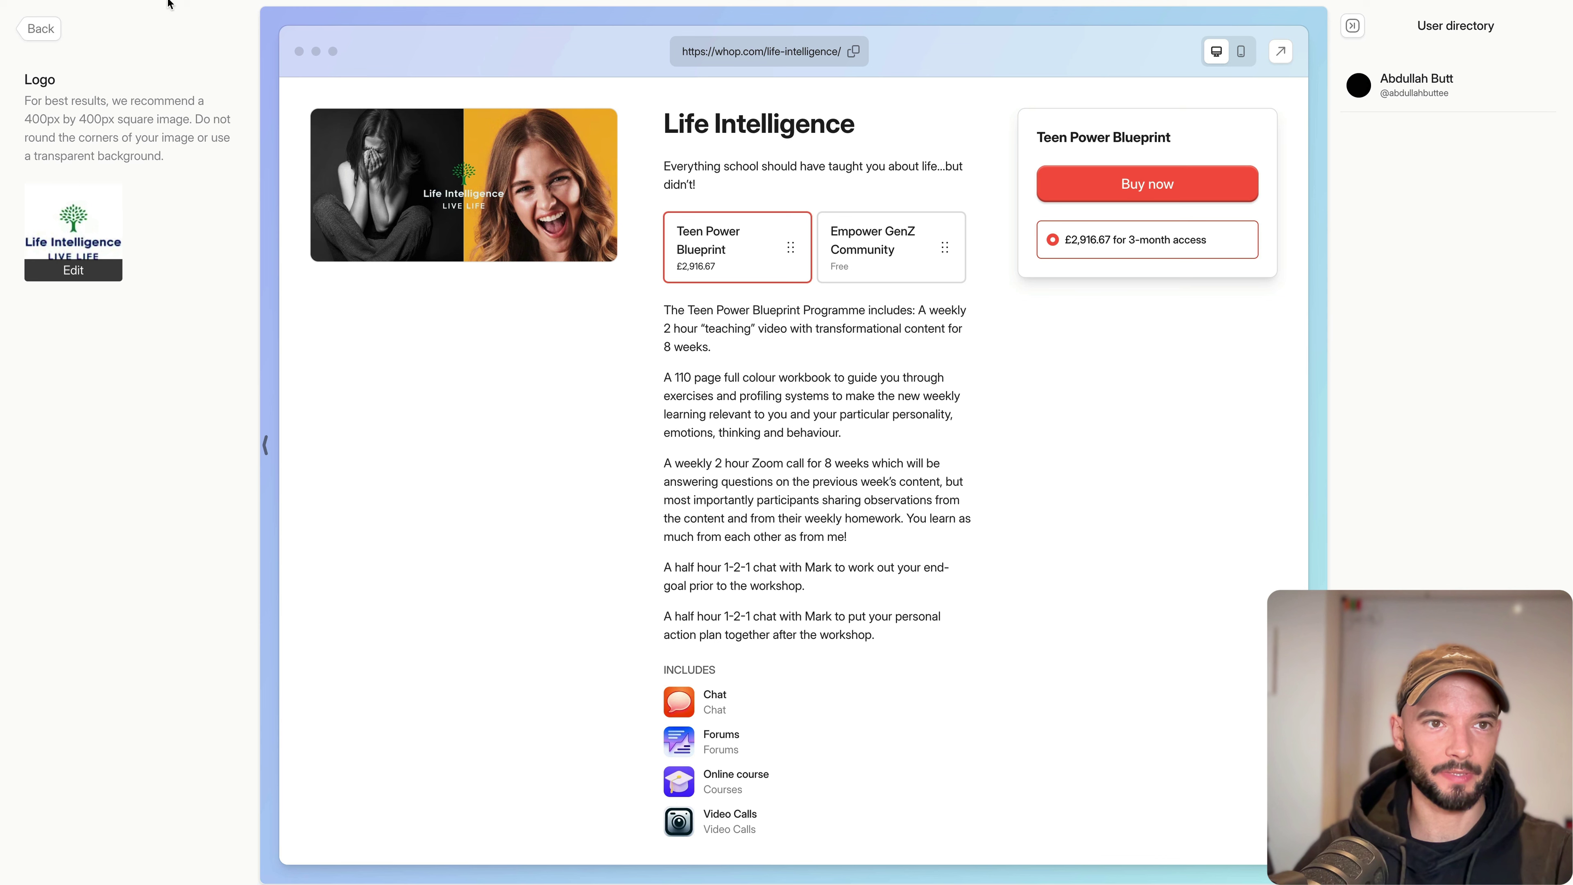
left_click(36, 31)
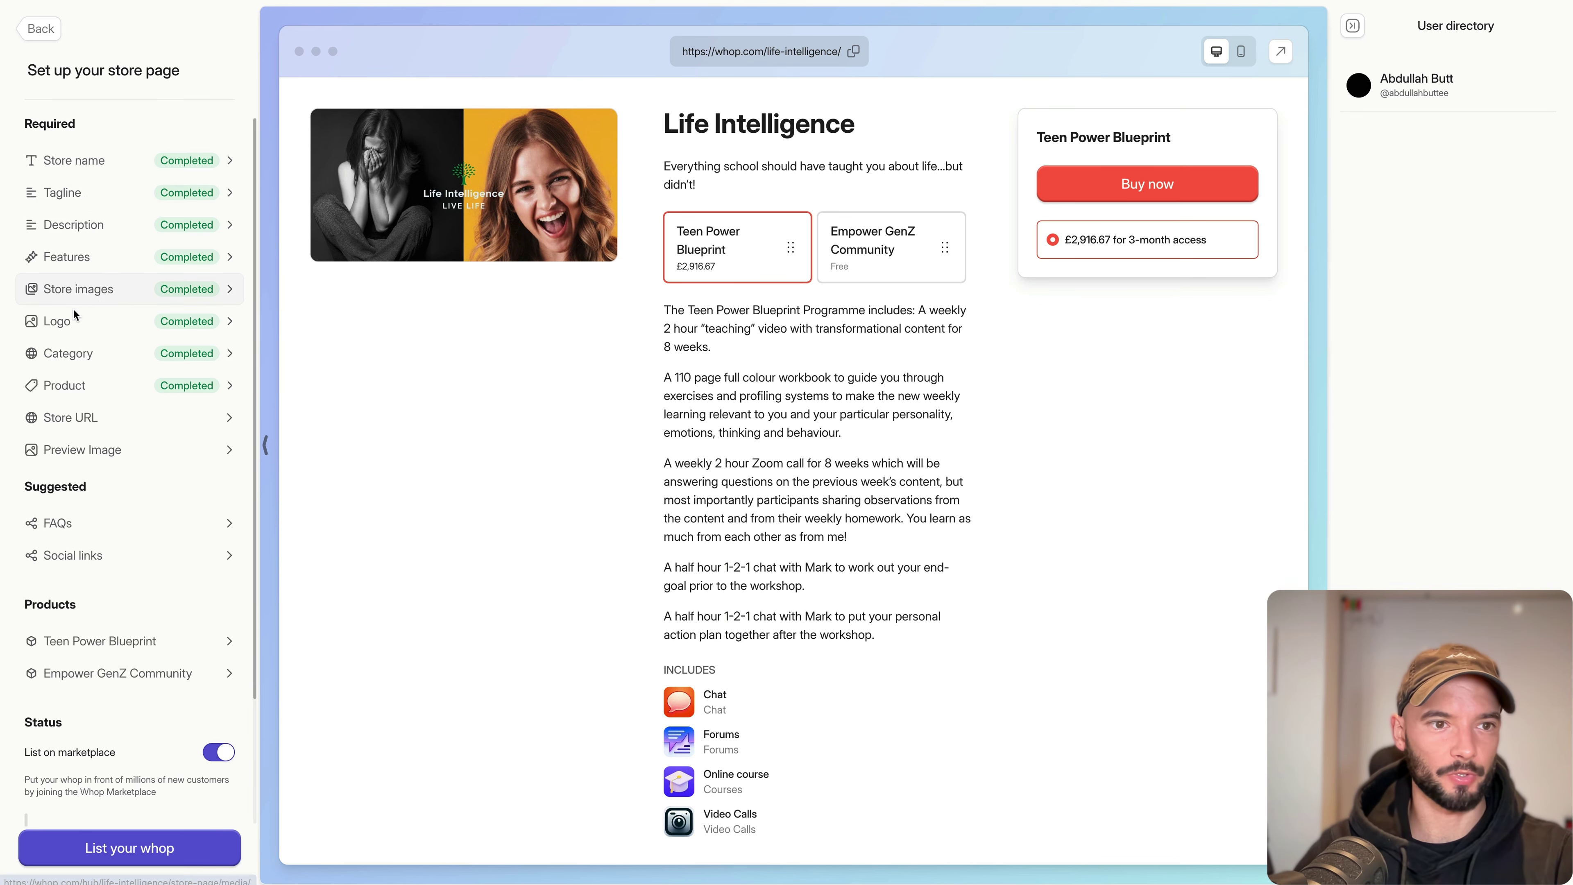
left_click(83, 355)
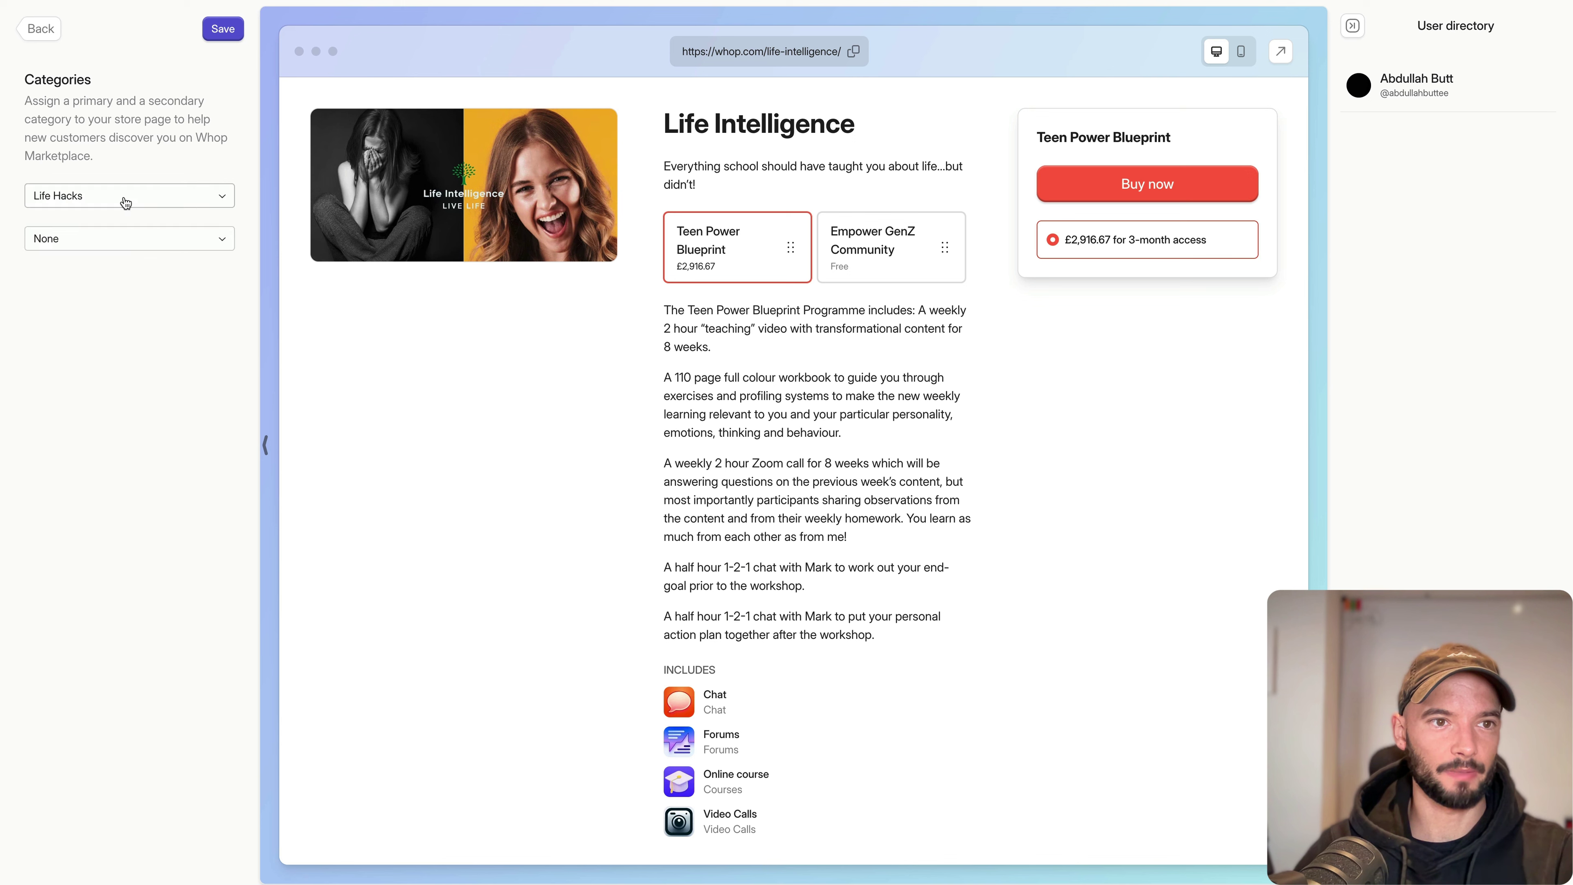
left_click(120, 246)
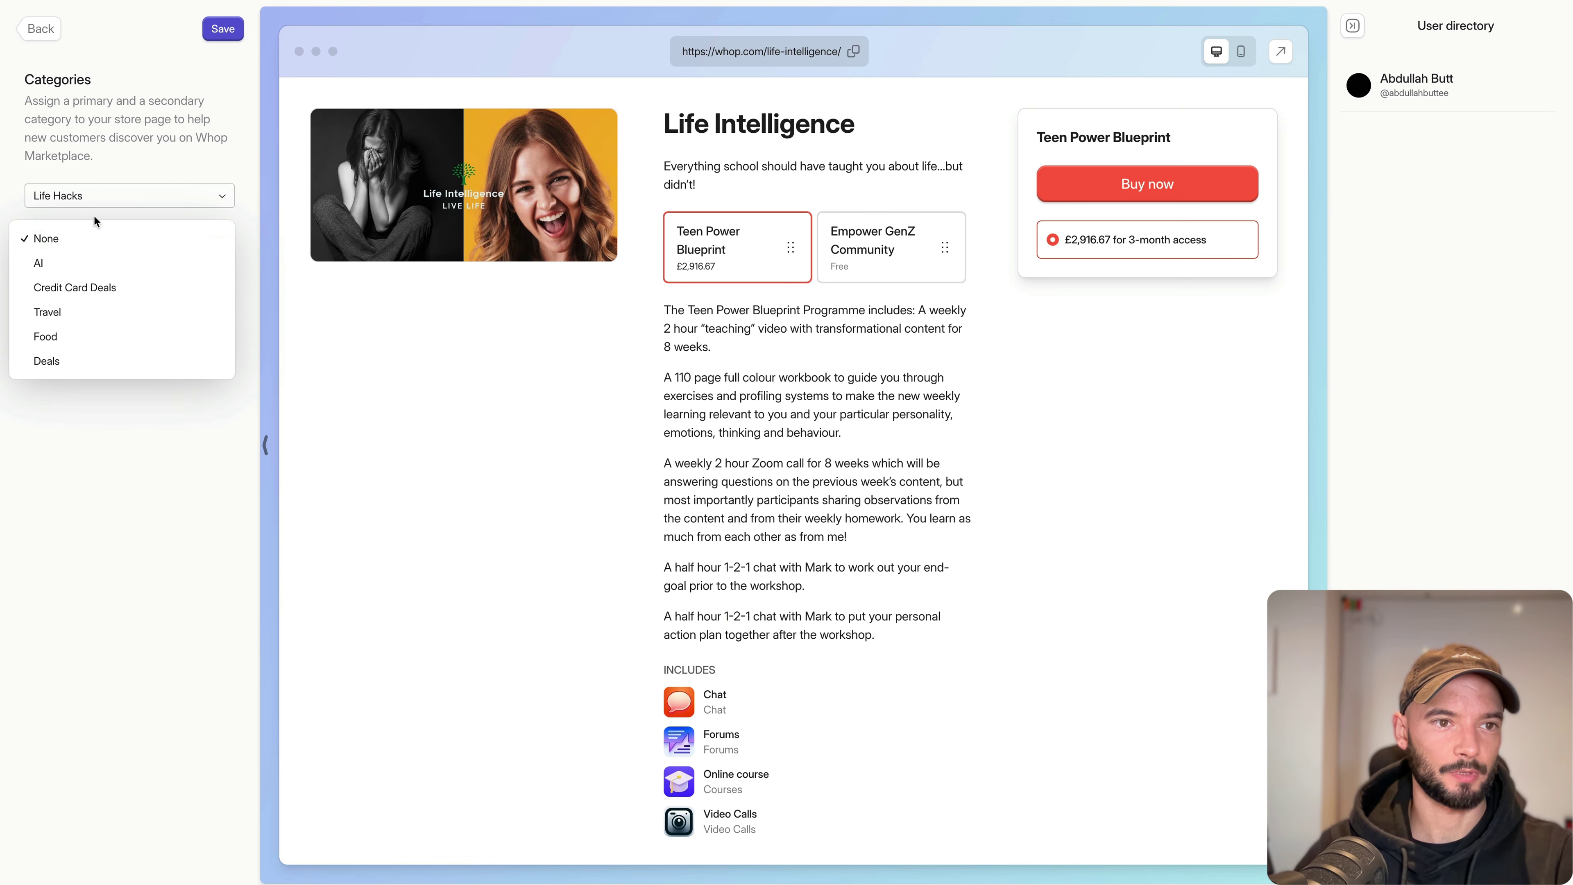
left_click(87, 158)
left_click(221, 29)
left_click(35, 30)
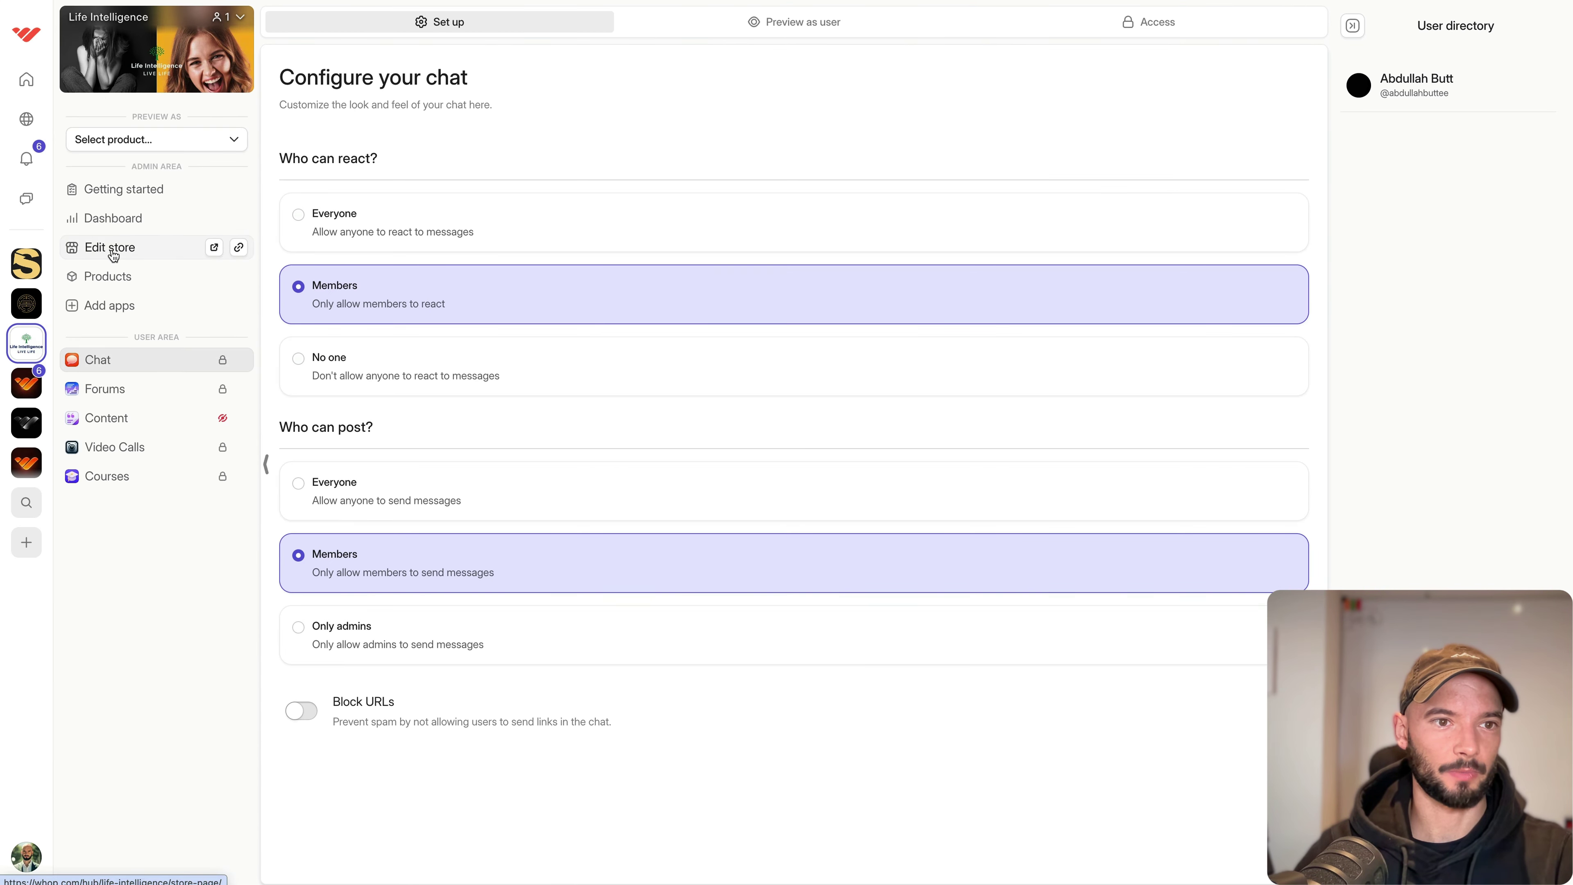
Recheck the category setting, then go to the Products list.
left_click(114, 249)
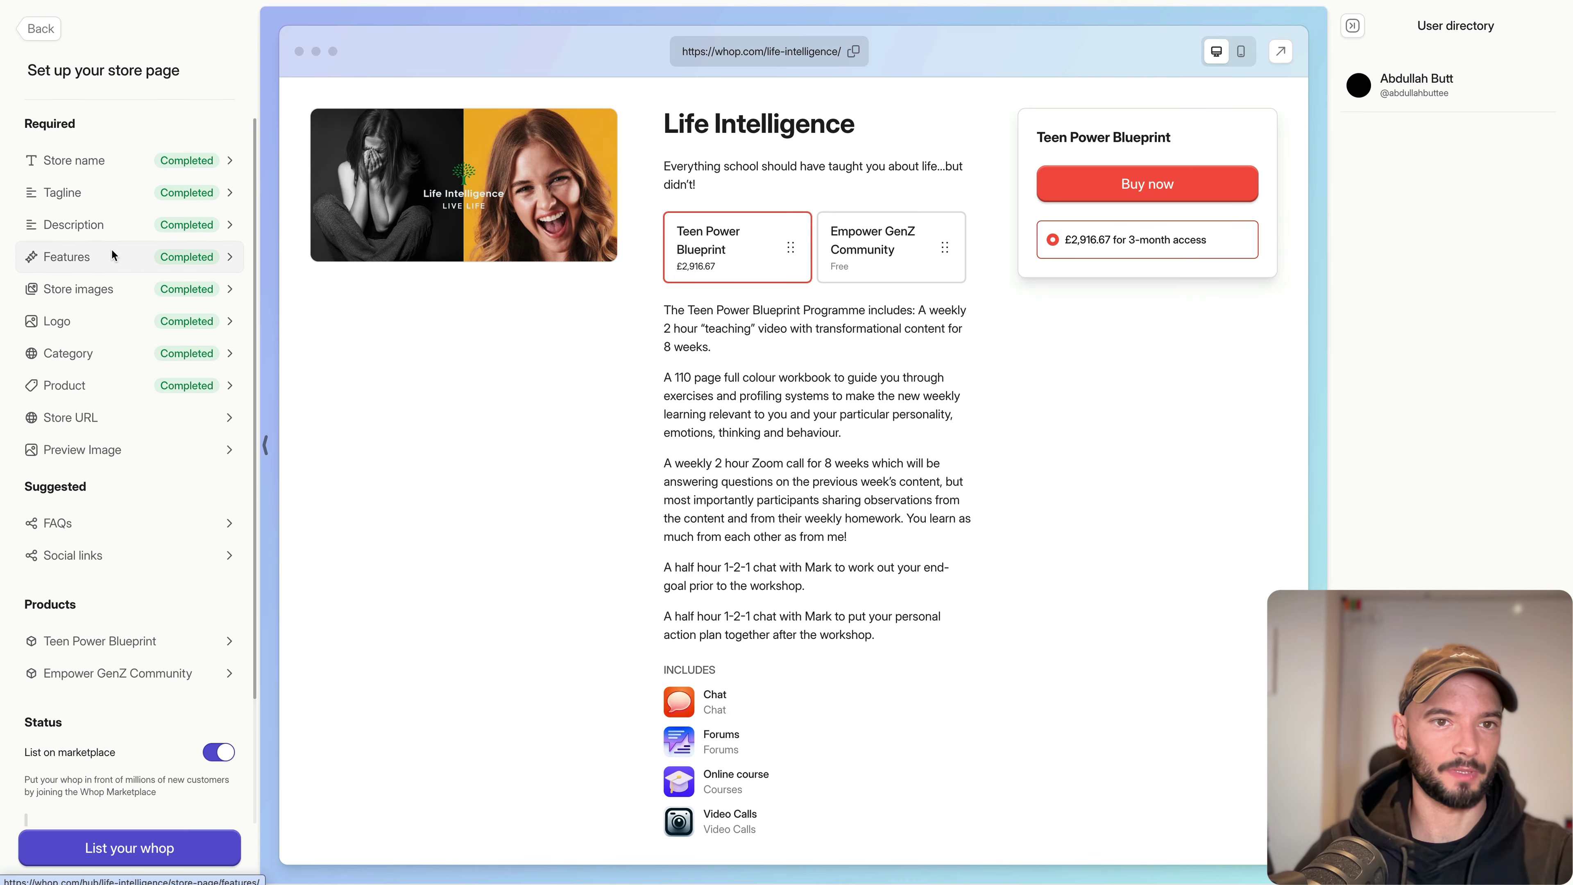
left_click(86, 350)
left_click(53, 27)
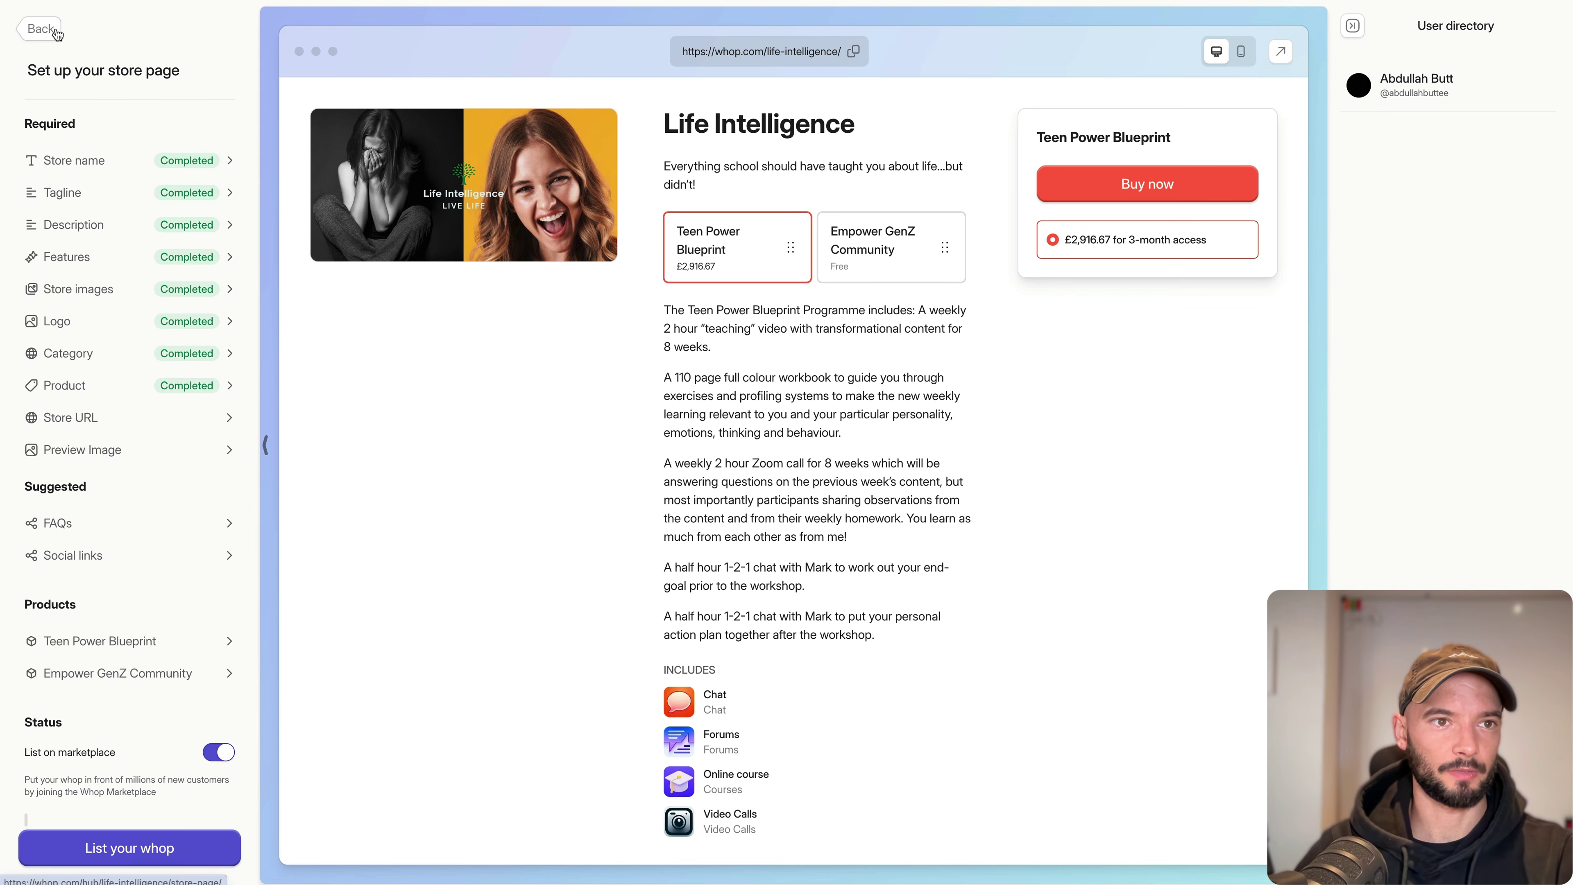
left_click(105, 395)
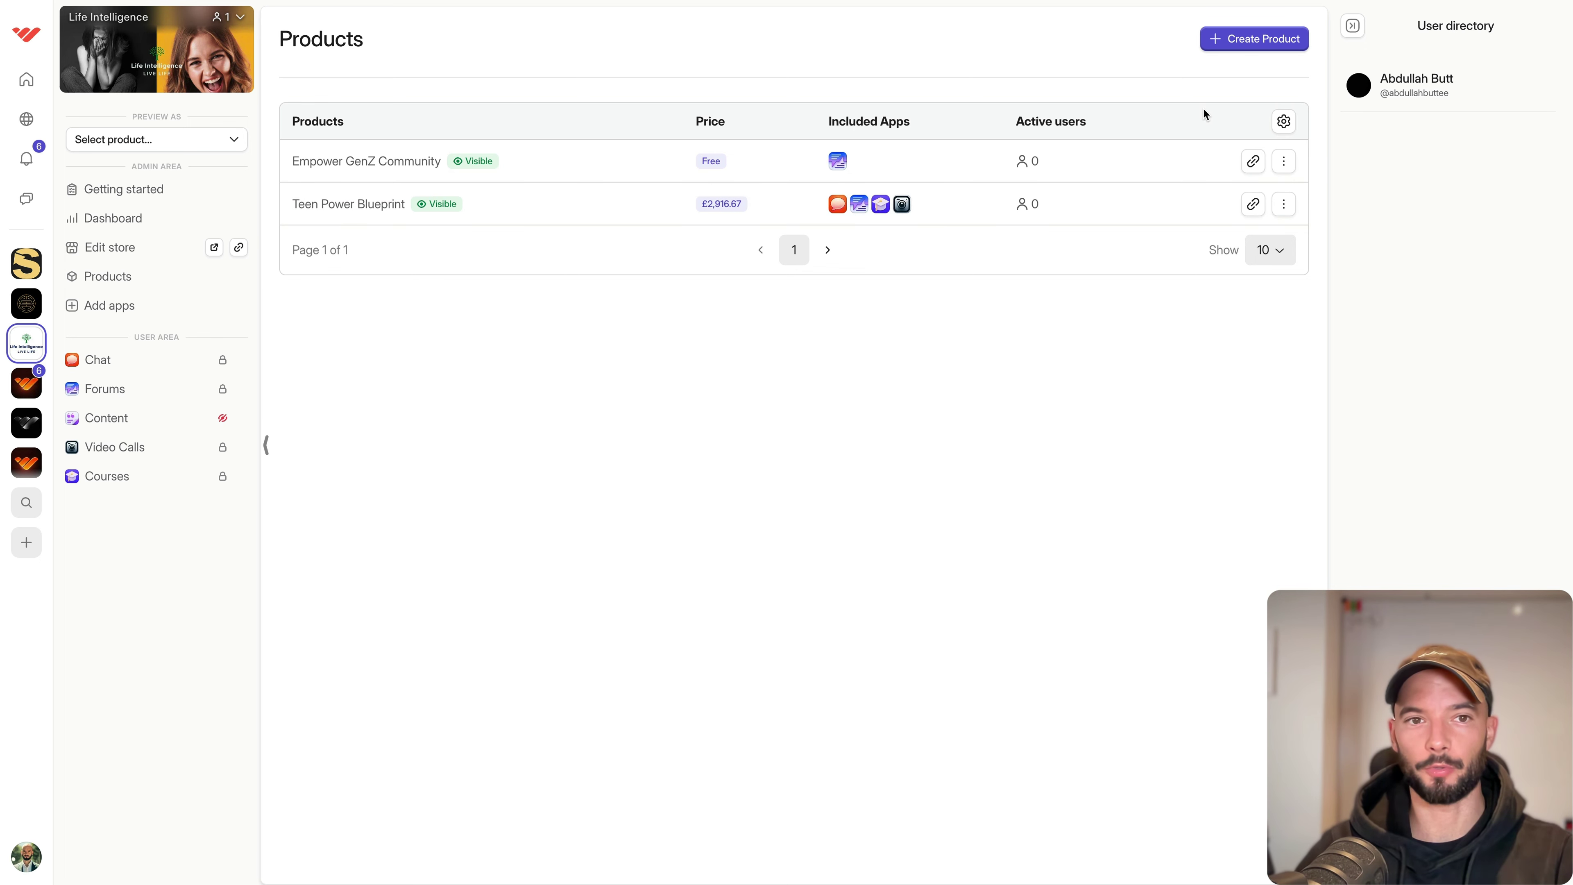
Start a new product named 'PAID Communtiy' and mark it as paid.
left_click(1253, 39)
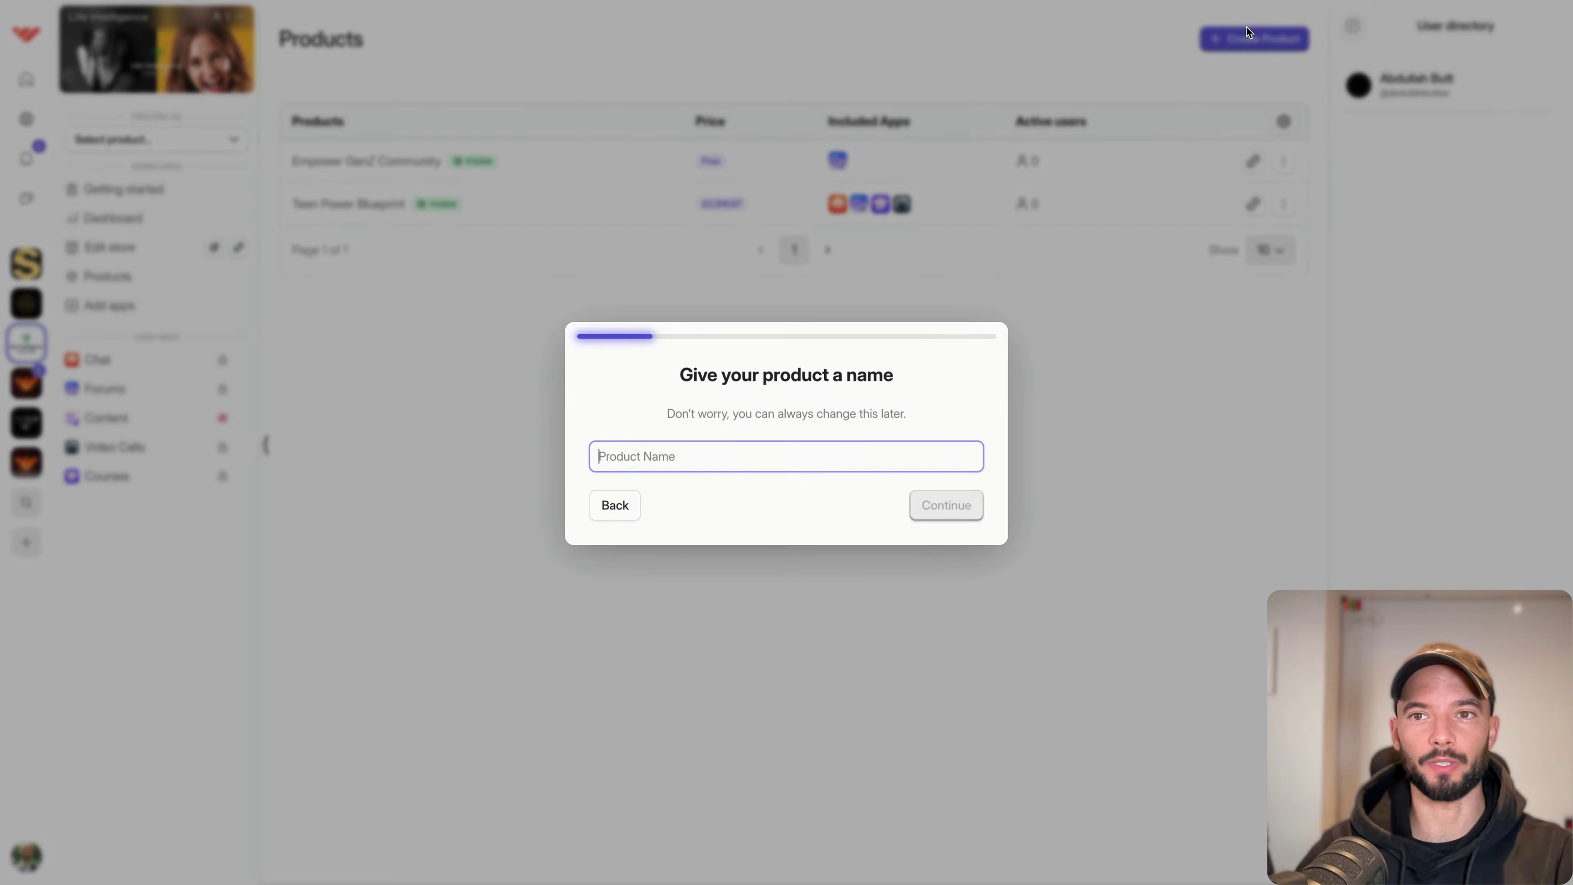
type("PAI")
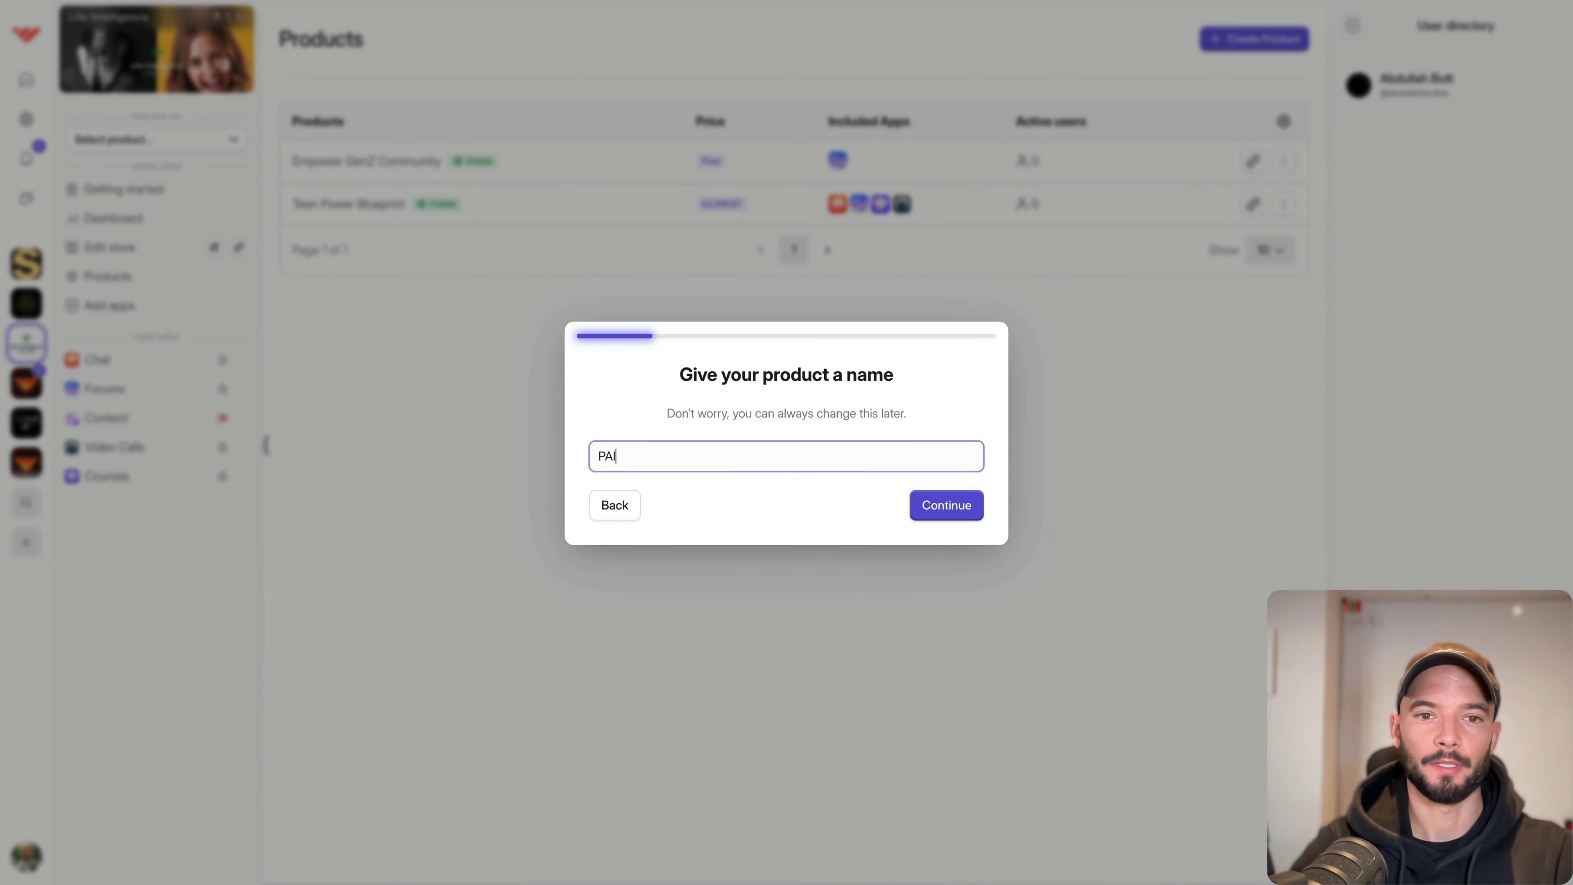
type("D Communtiy")
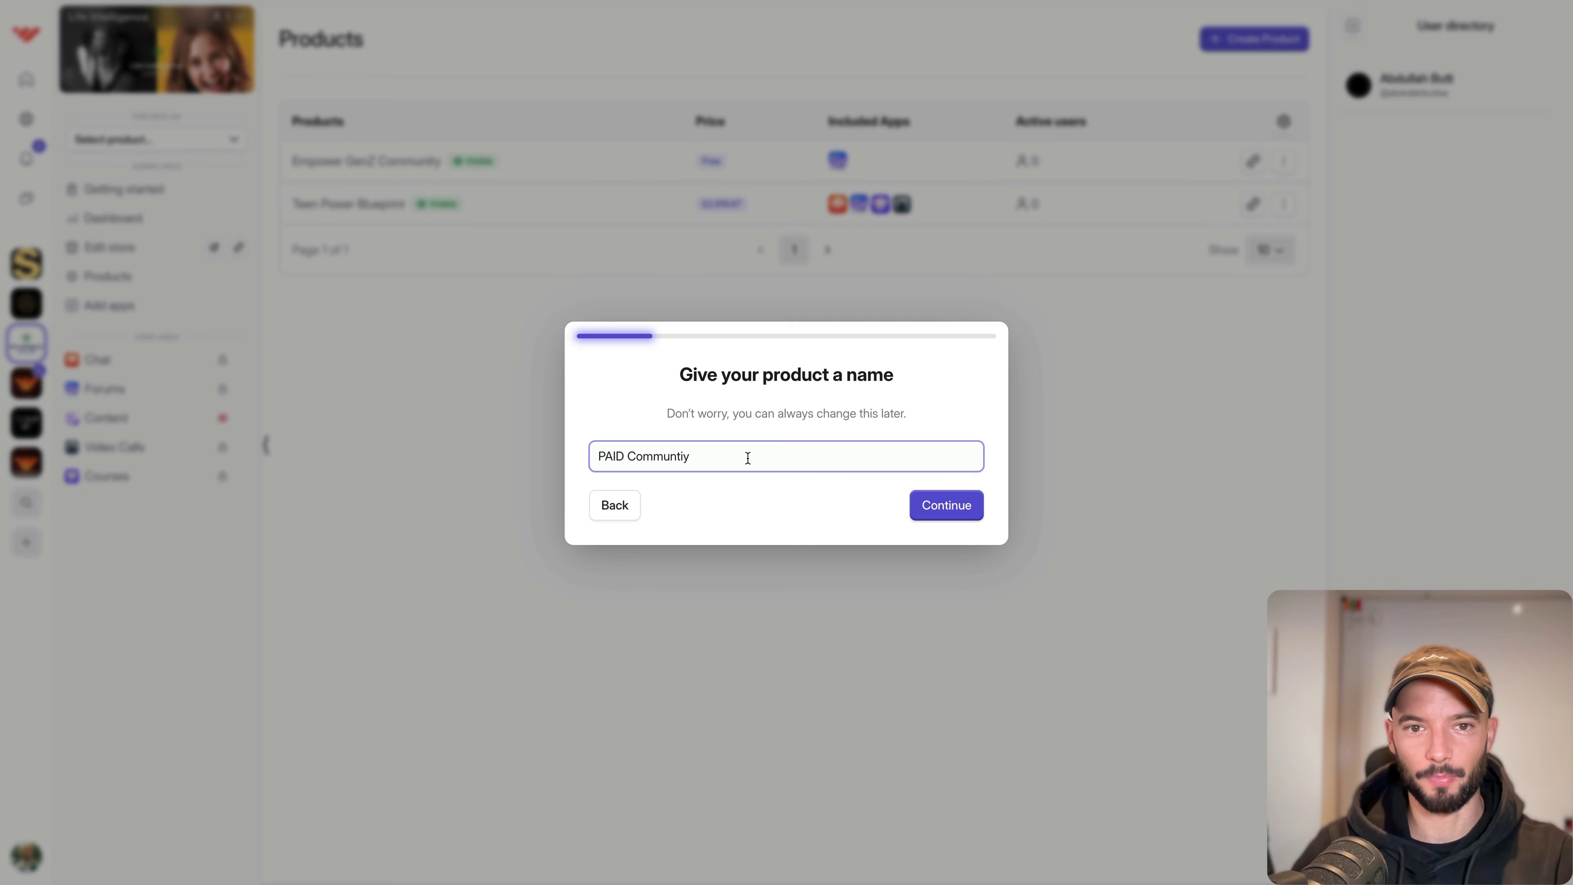
left_click(931, 499)
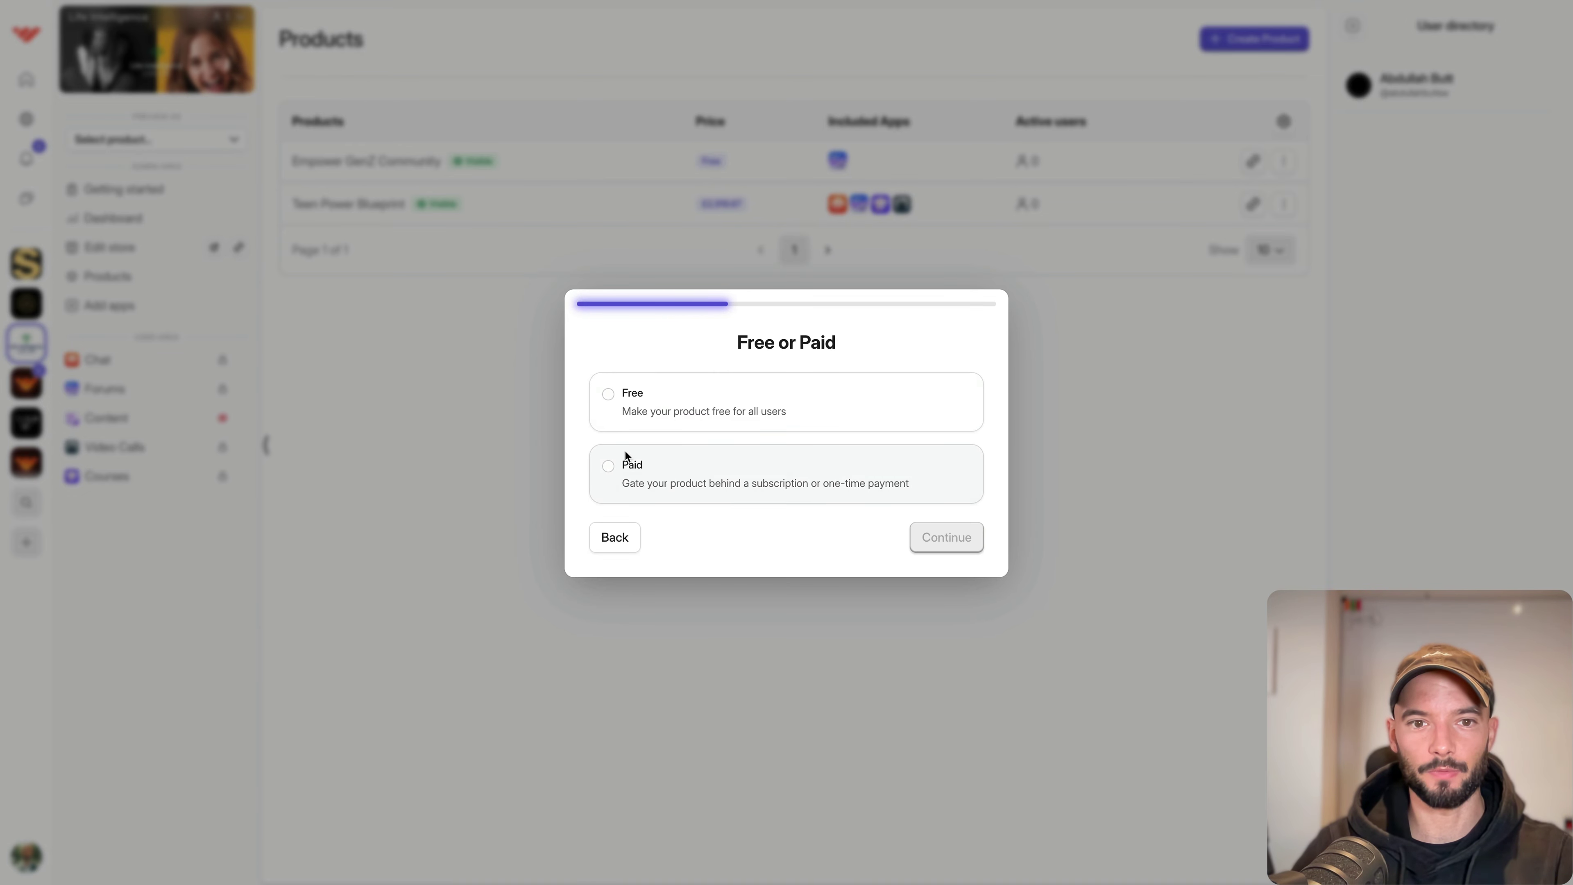
left_click(628, 474)
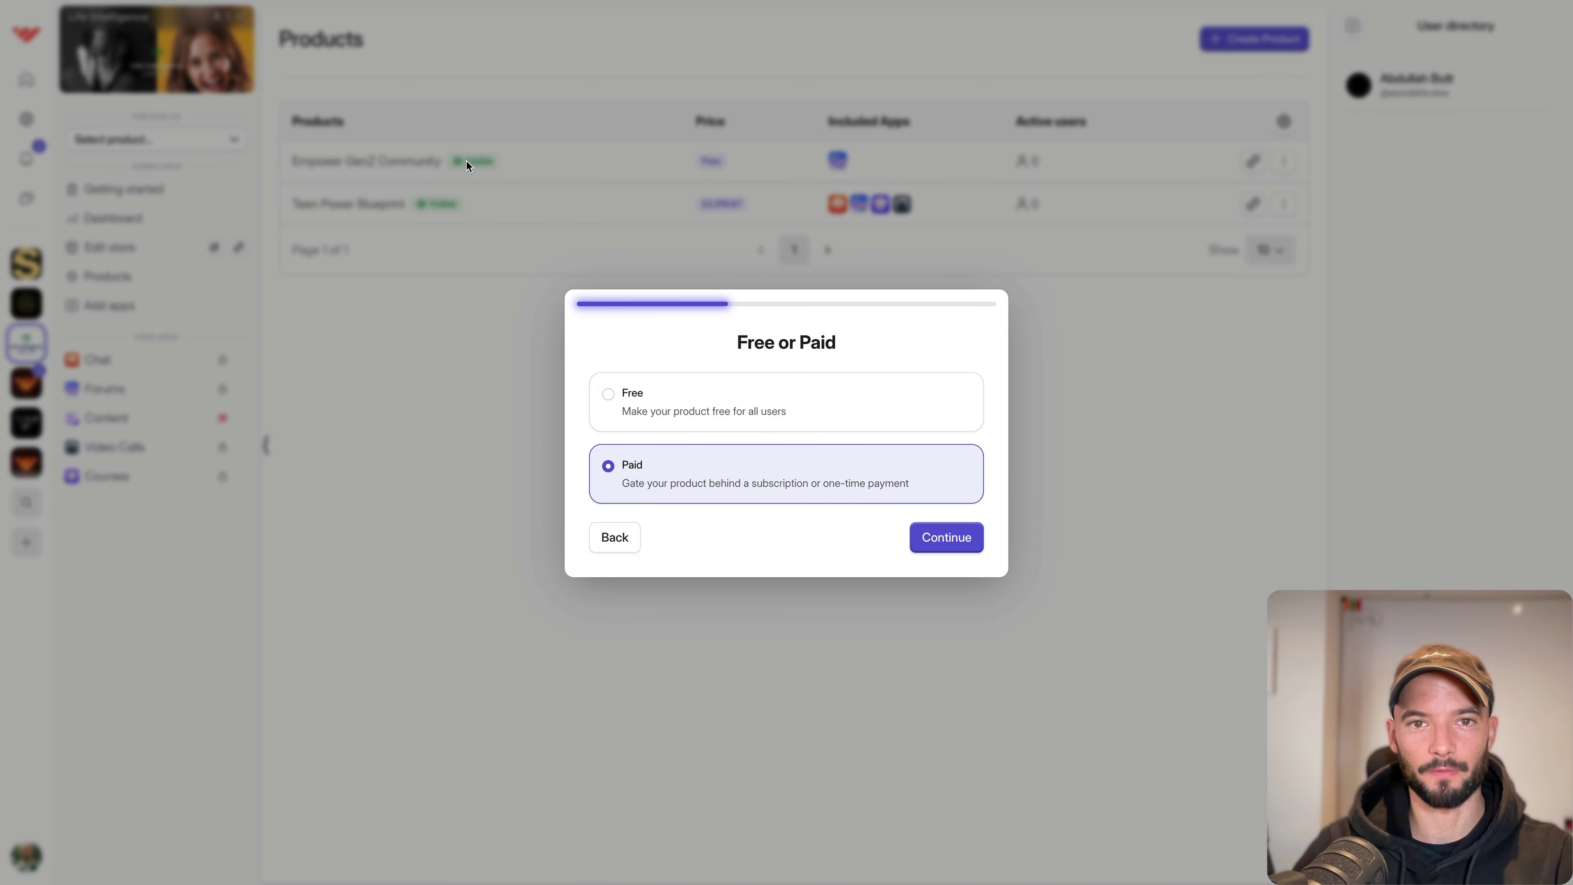
left_click(948, 538)
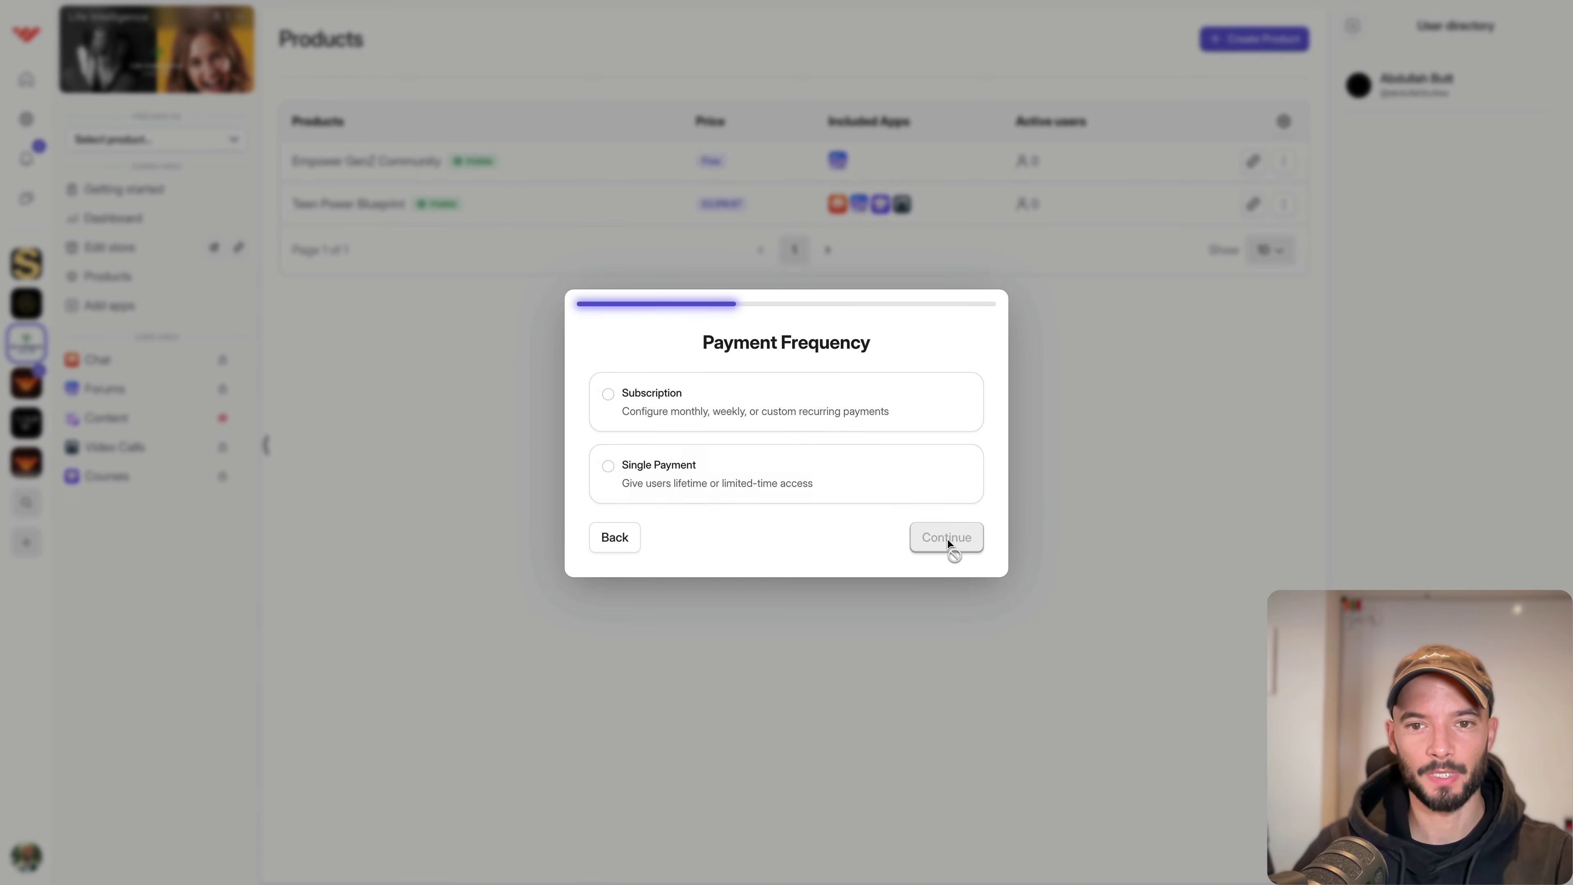
Choose recurring subscription billing for the PAID Communtiy product.
left_click(685, 420)
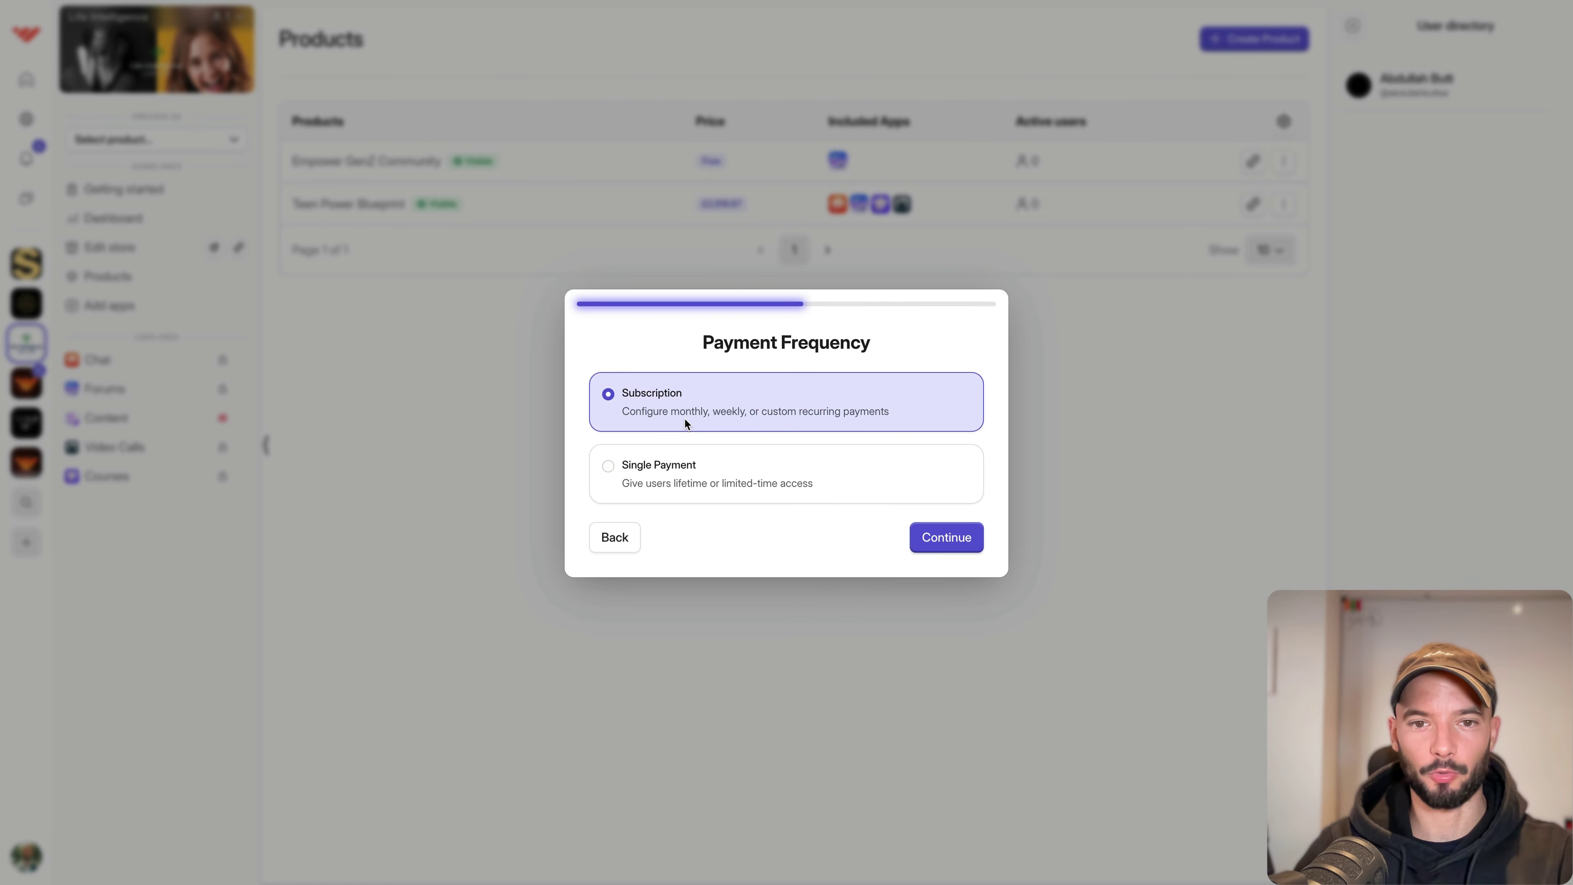
left_click_drag(701, 358, 892, 347)
left_click(897, 344)
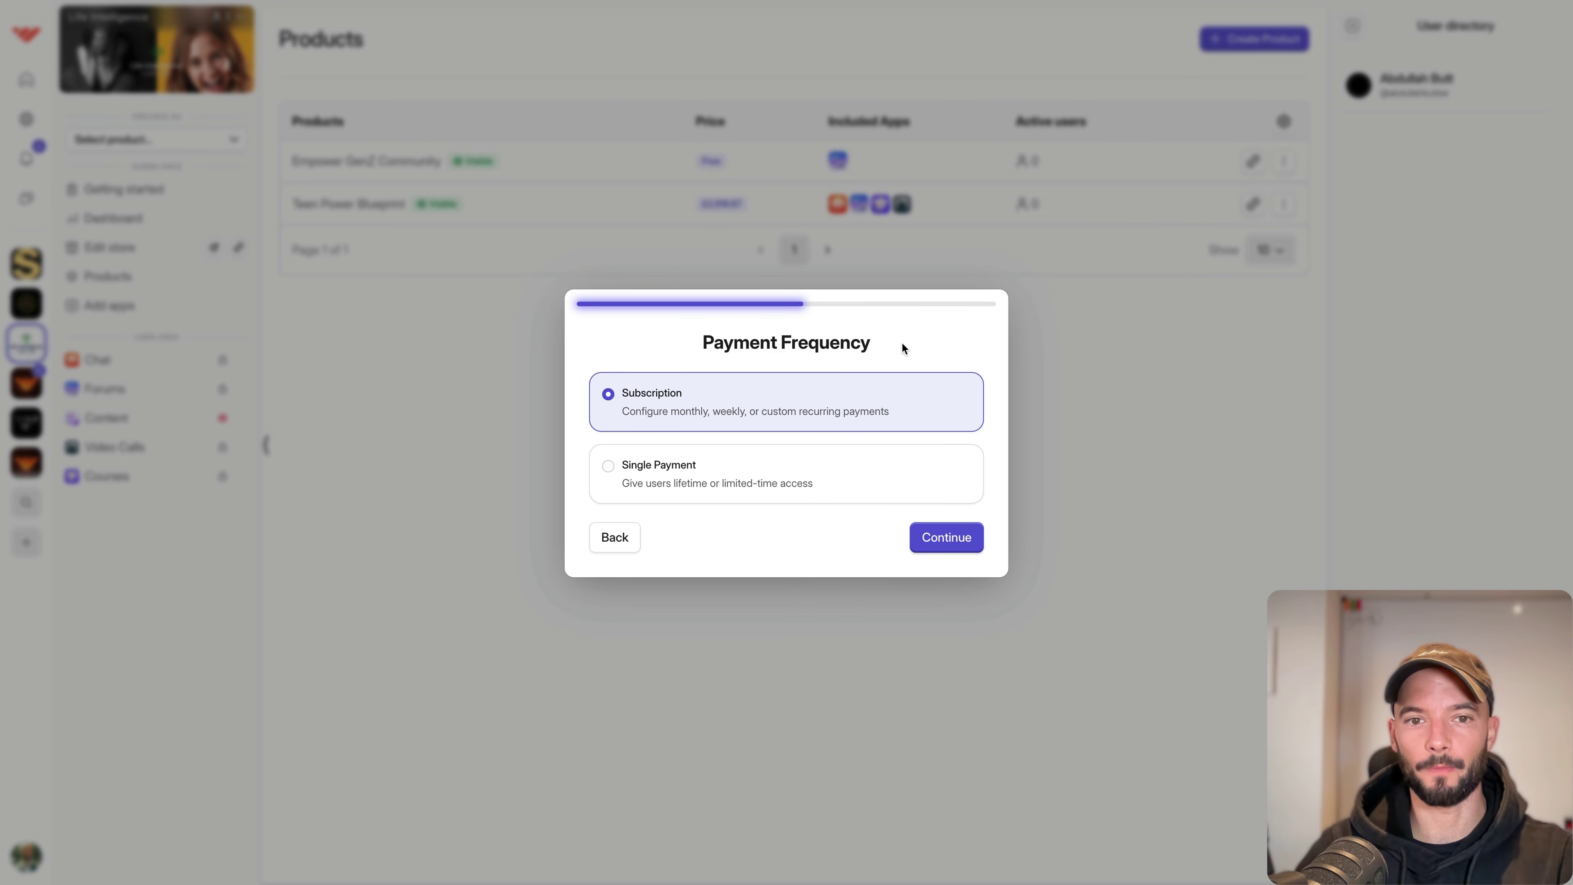
left_click(698, 485)
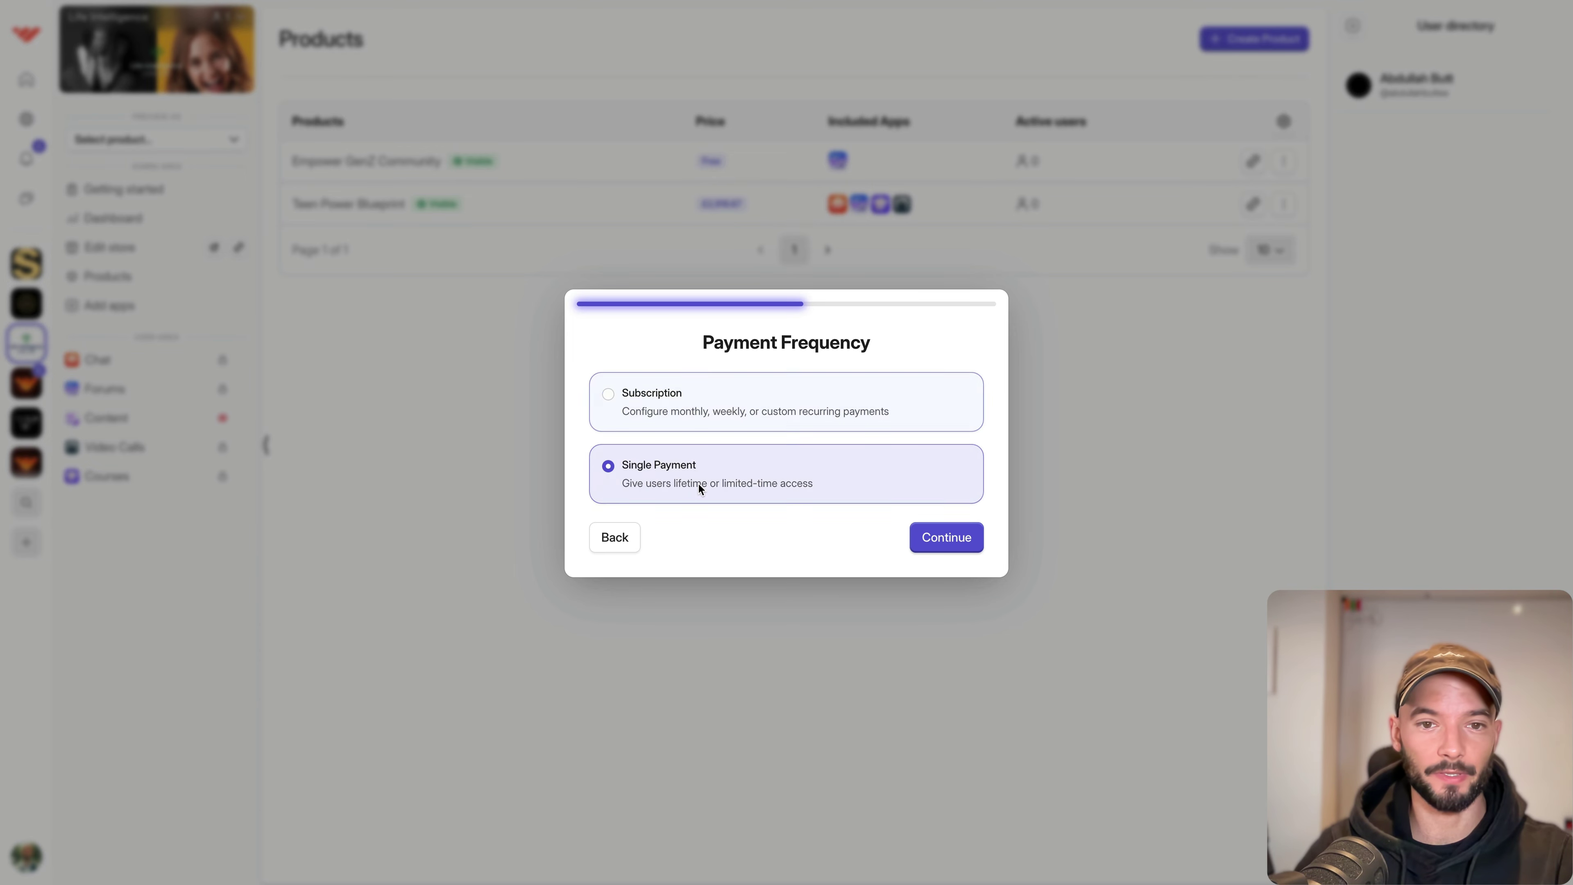
left_click(636, 400)
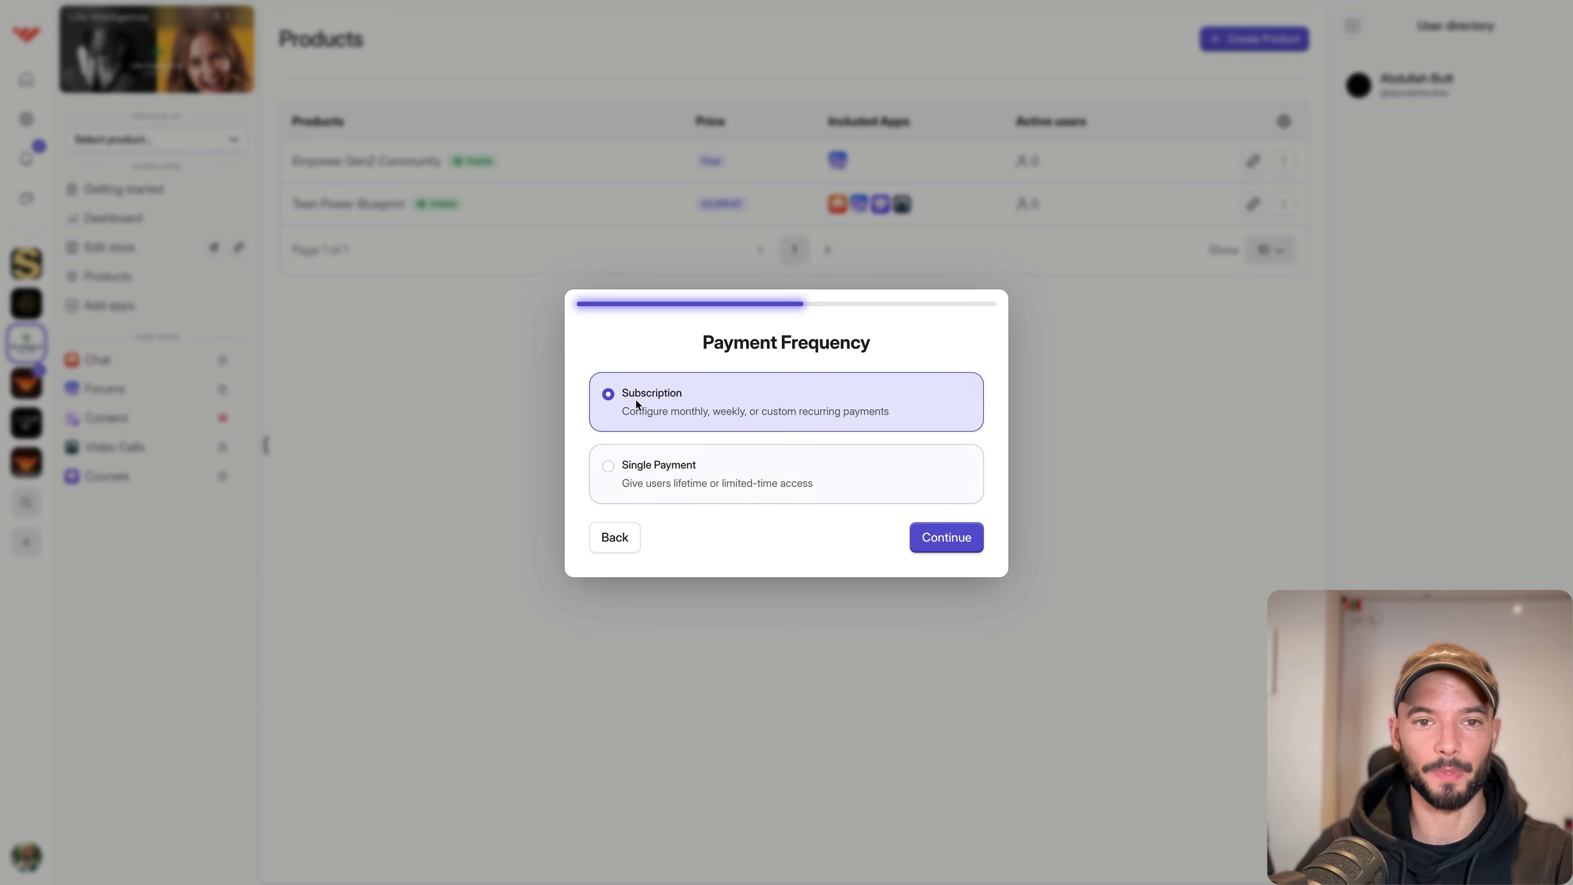
left_click(939, 539)
Set the price to 97 USD per month, keep it publicly visible, and create the product.
left_click(732, 317)
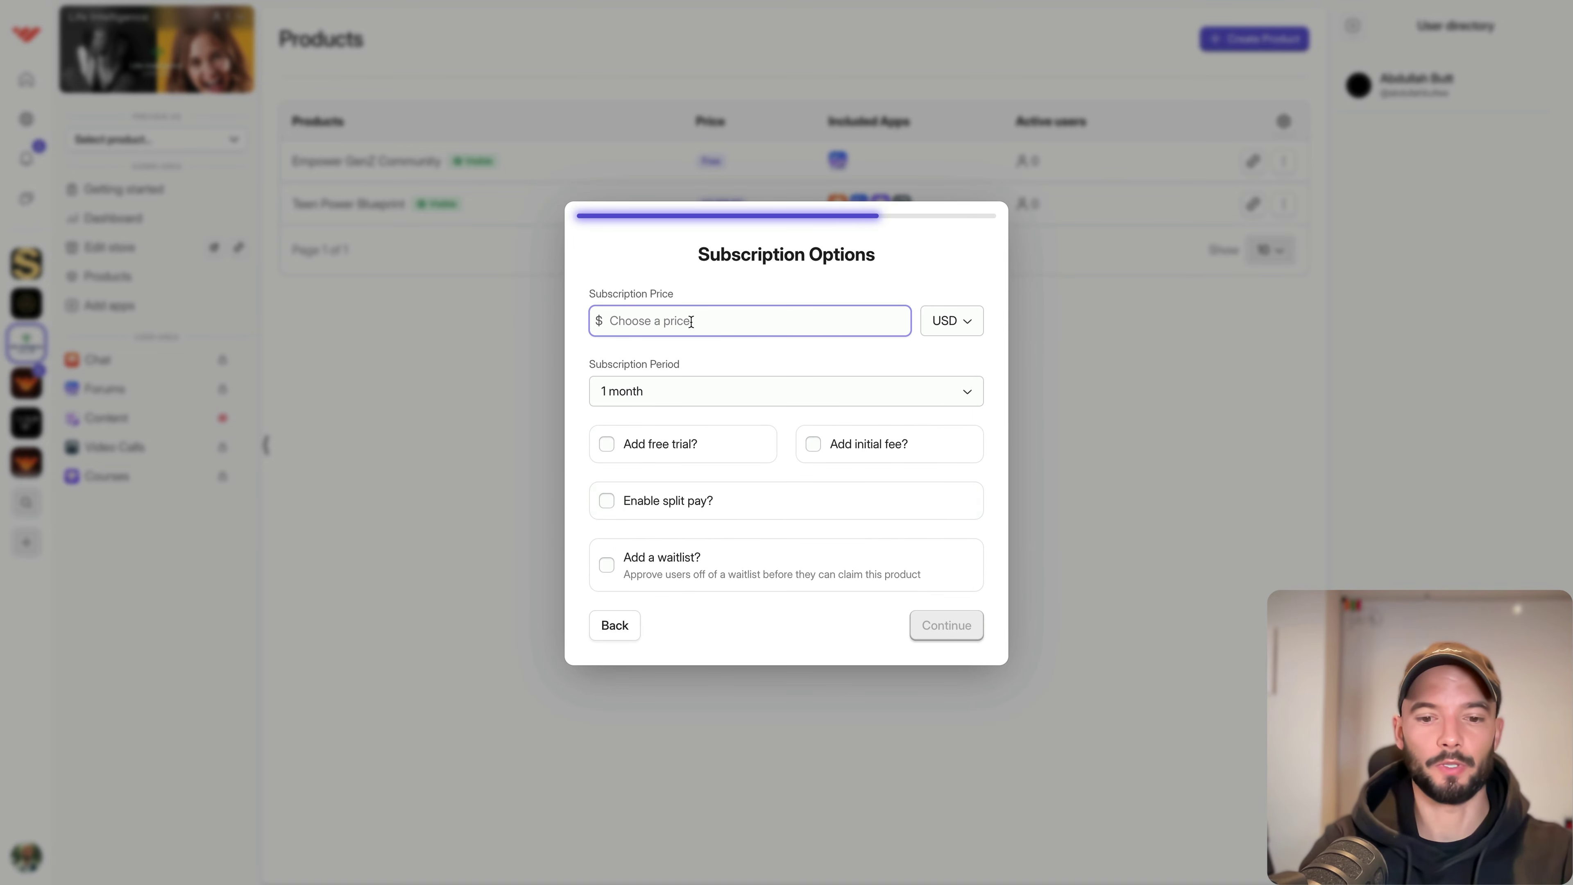
type("97")
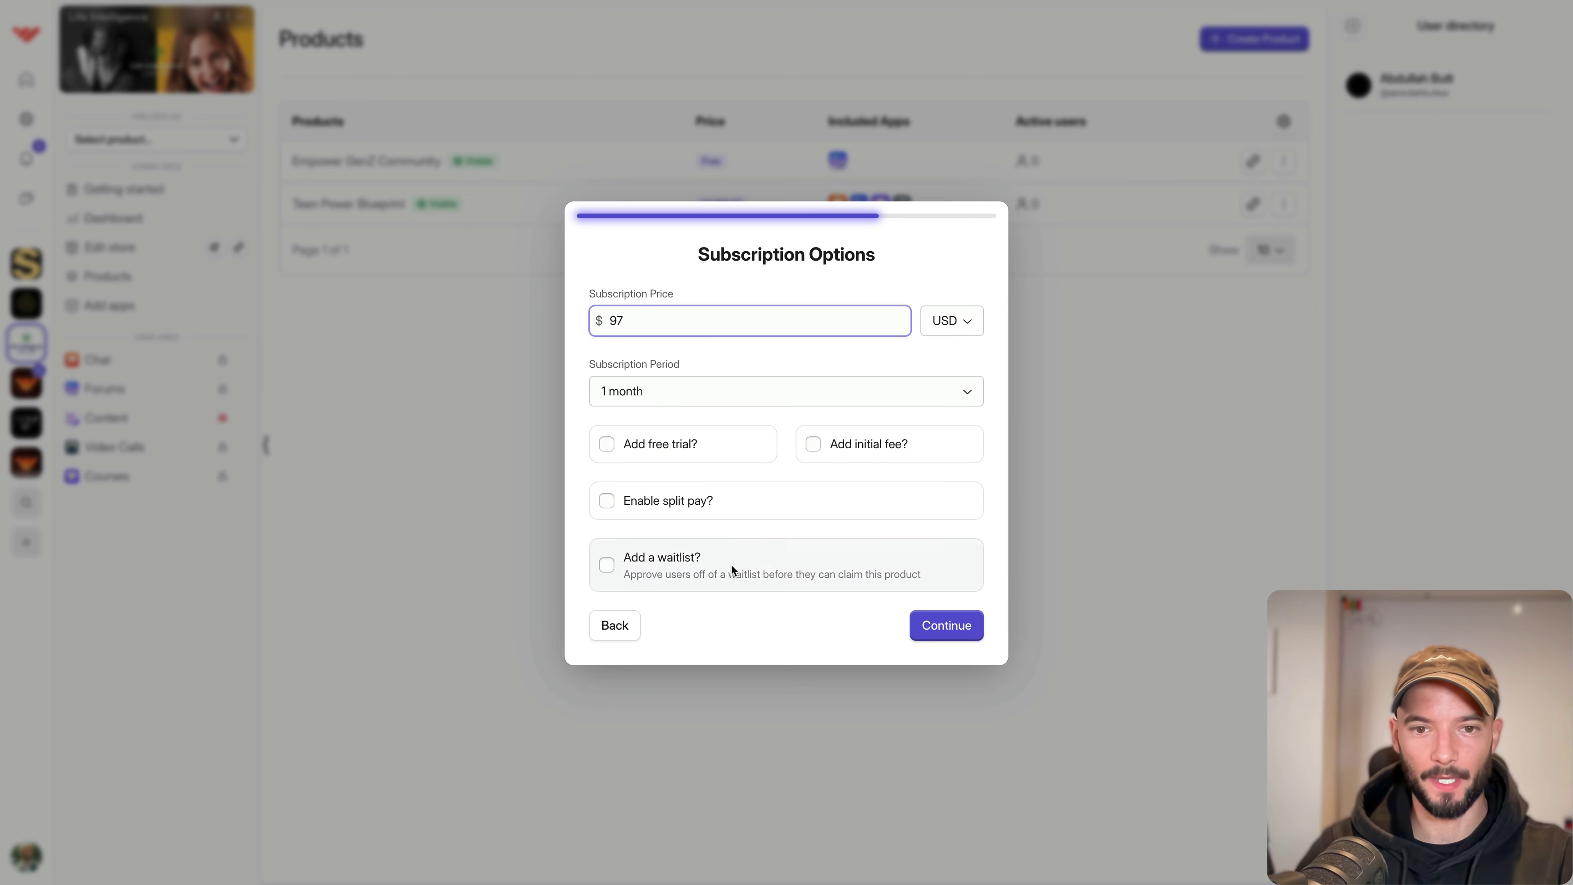
left_click(940, 626)
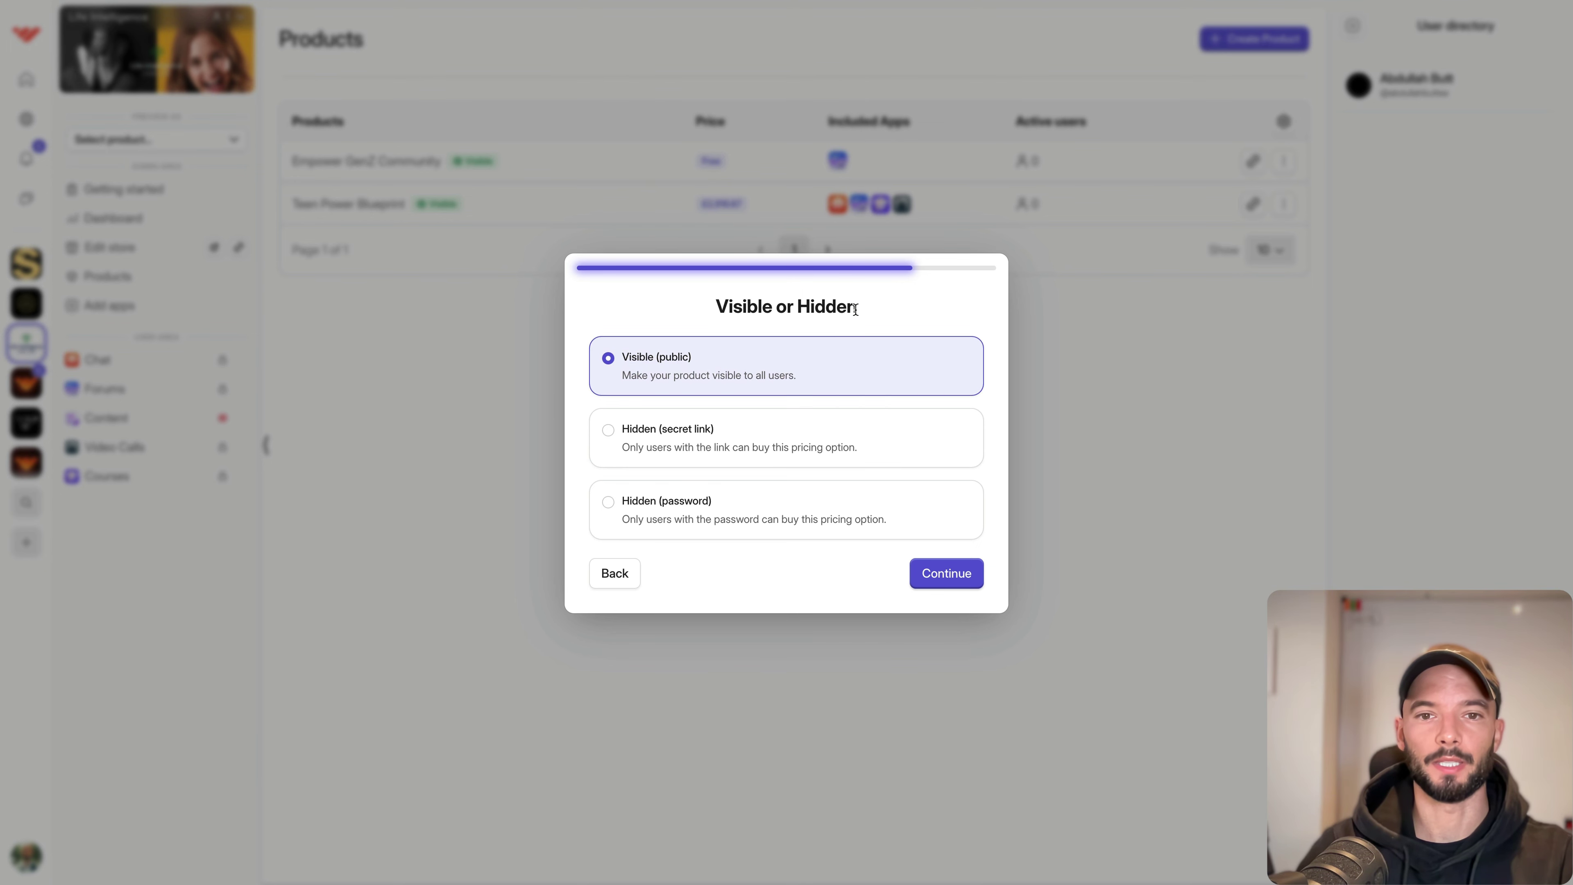
left_click_drag(697, 316, 898, 311)
left_click(898, 311)
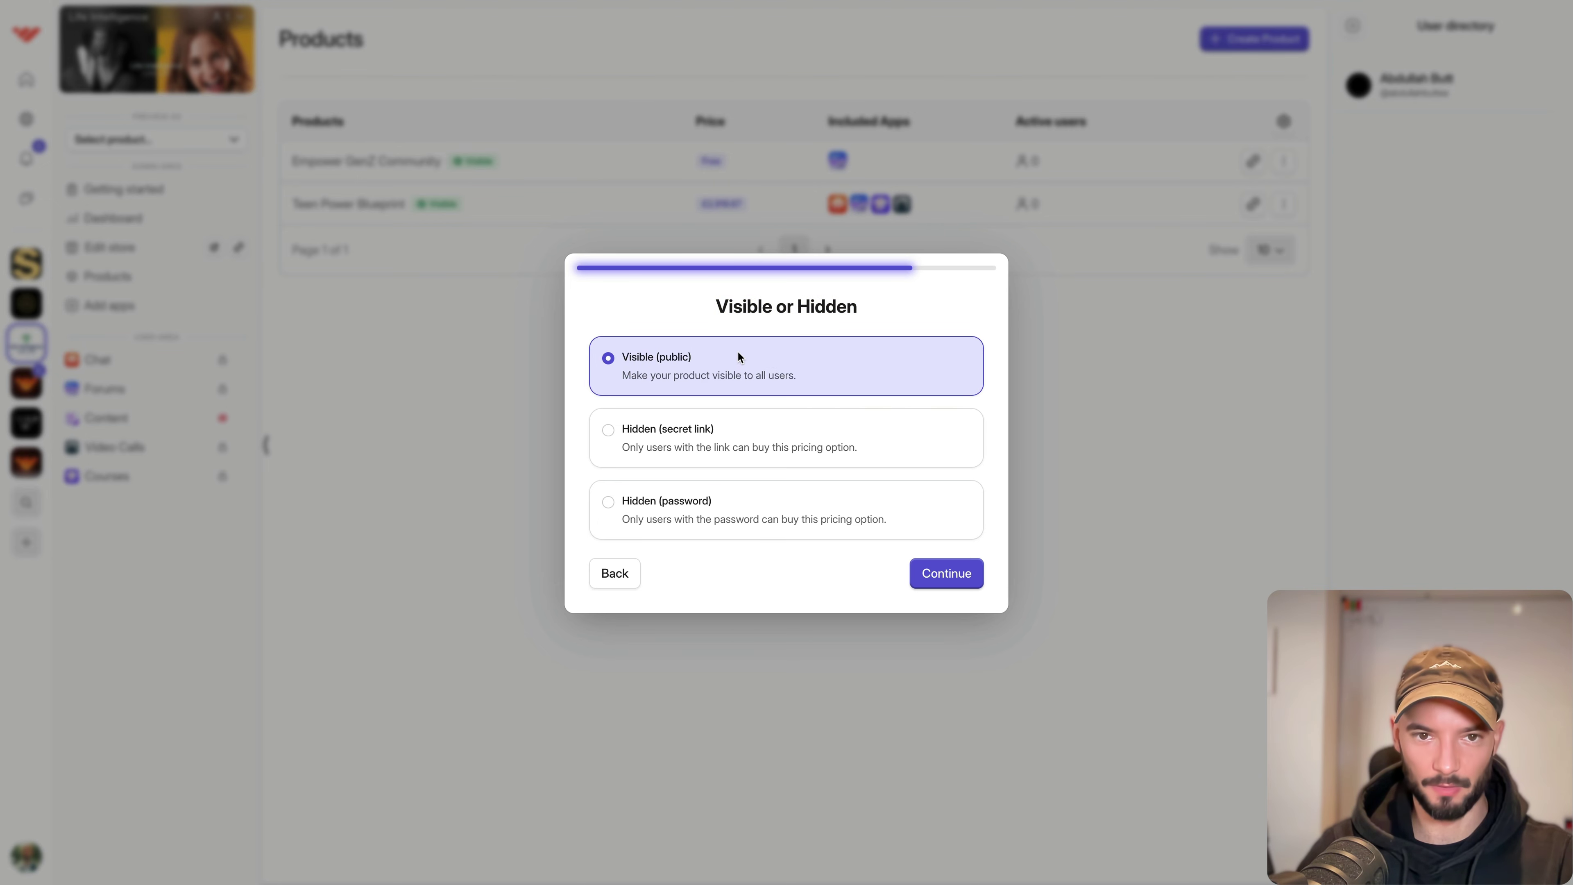
left_click(929, 573)
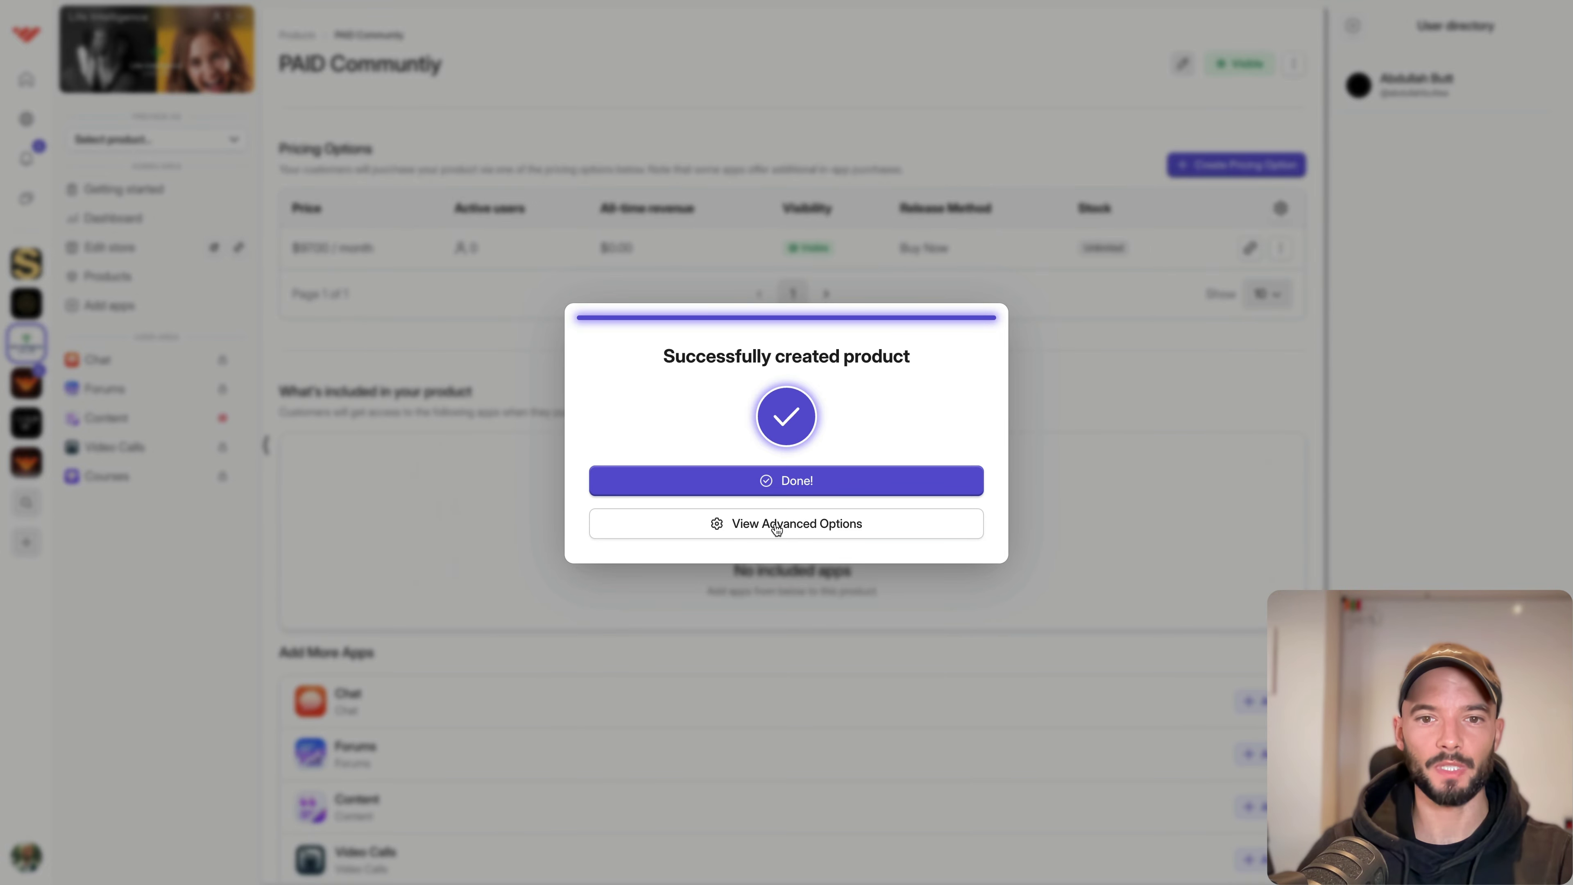
left_click(777, 525)
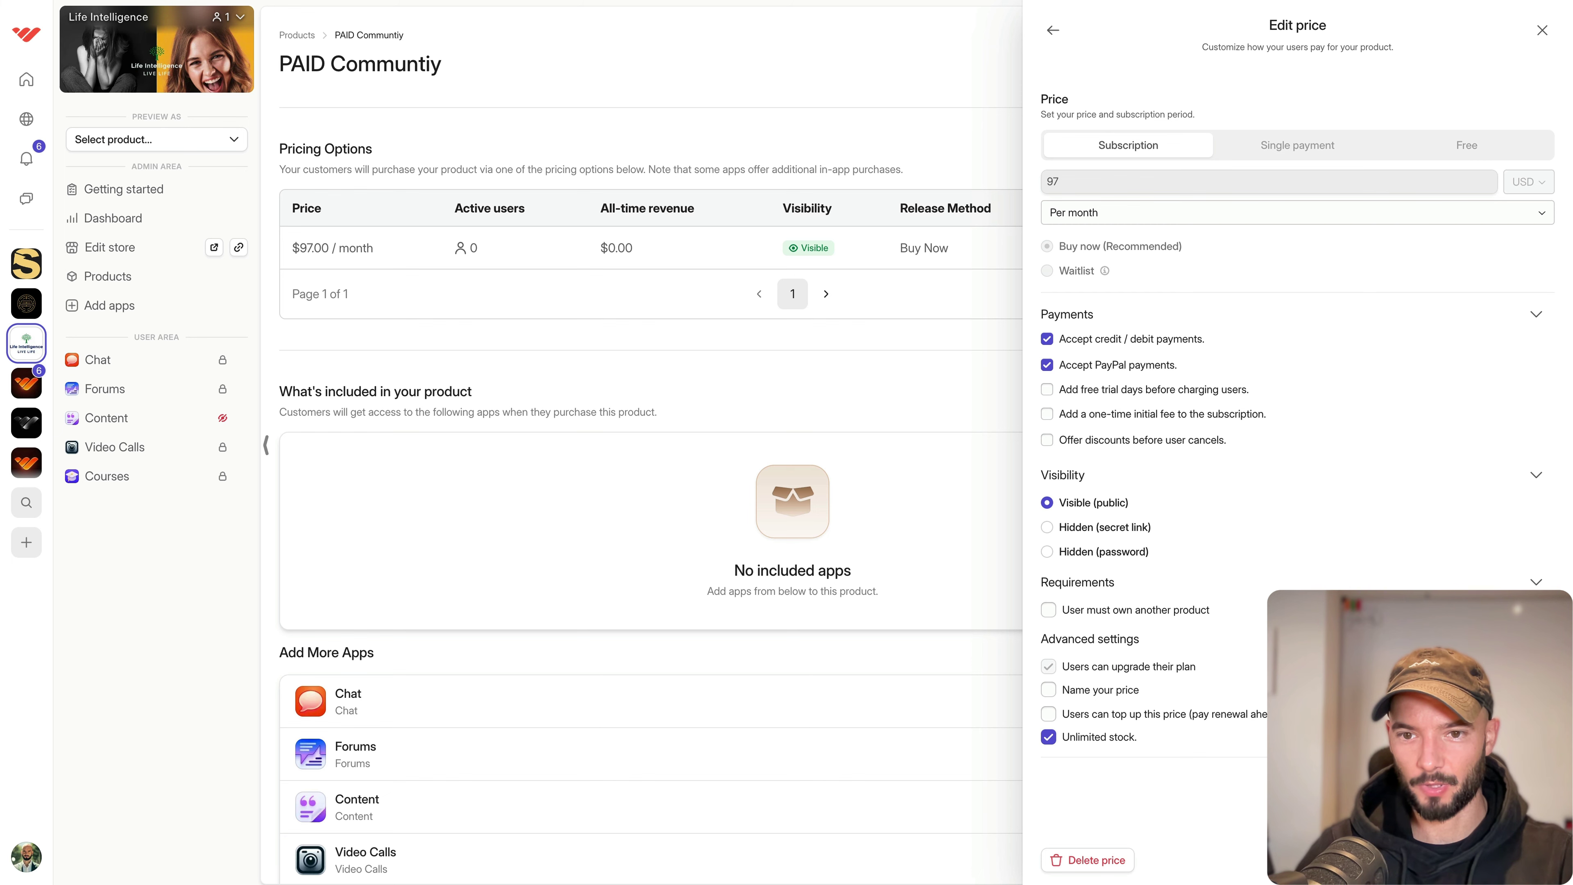
Close the price settings and open the live Life Intelligence store page.
left_click(846, 415)
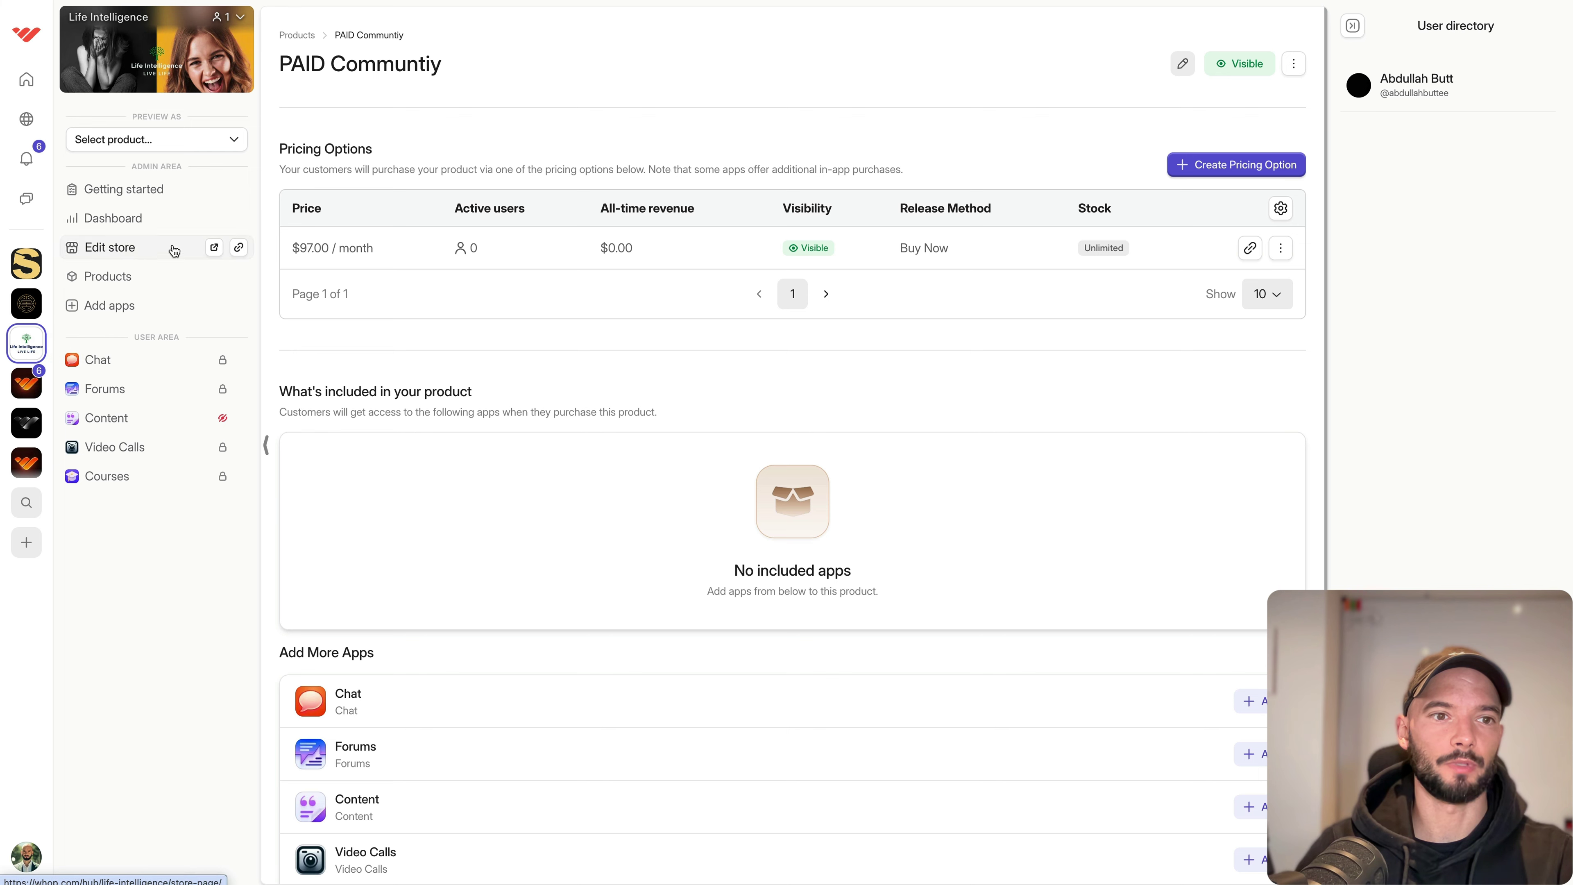
left_click(498, 241)
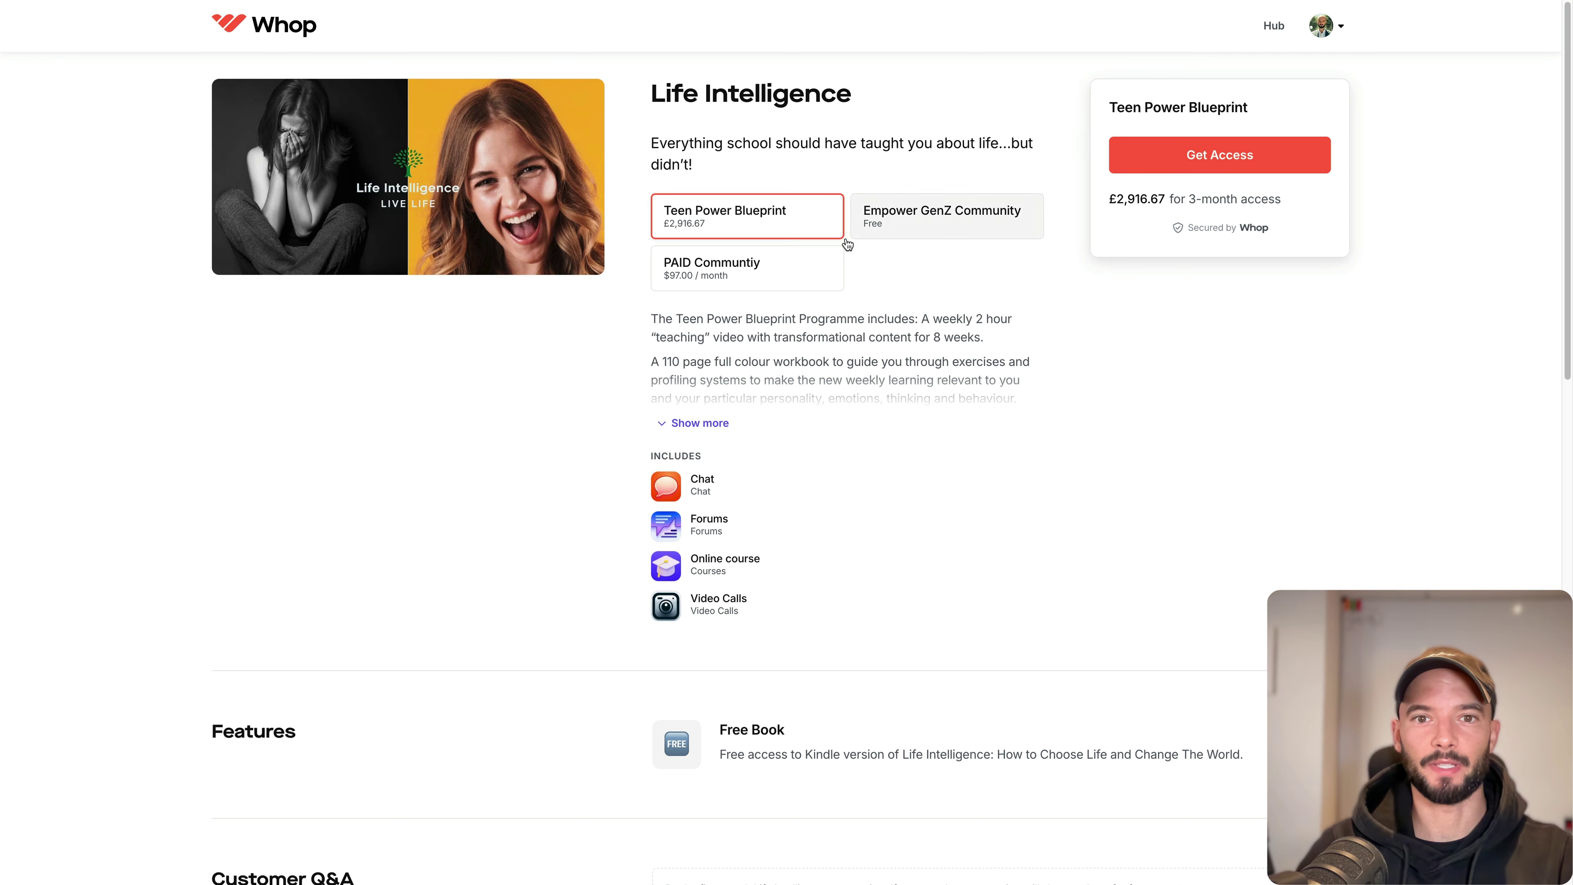
Preview the Empower GenZ Community, PAID Communtiy ($97.00/month) and Teen Power Blueprint plans on the store.
left_click(886, 228)
left_click(793, 267)
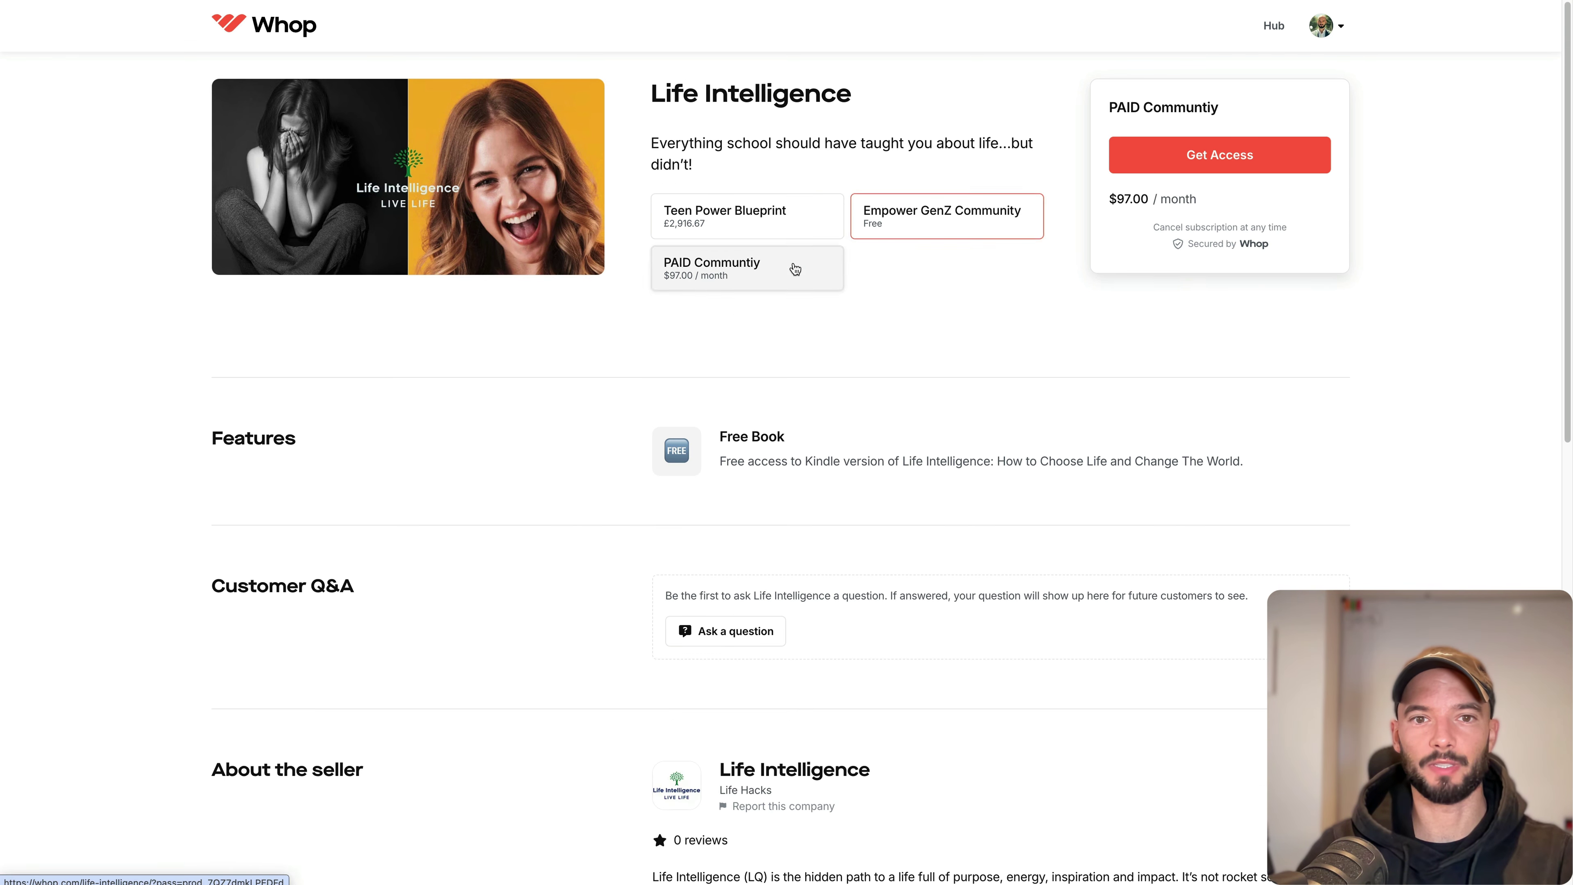
left_click(763, 229)
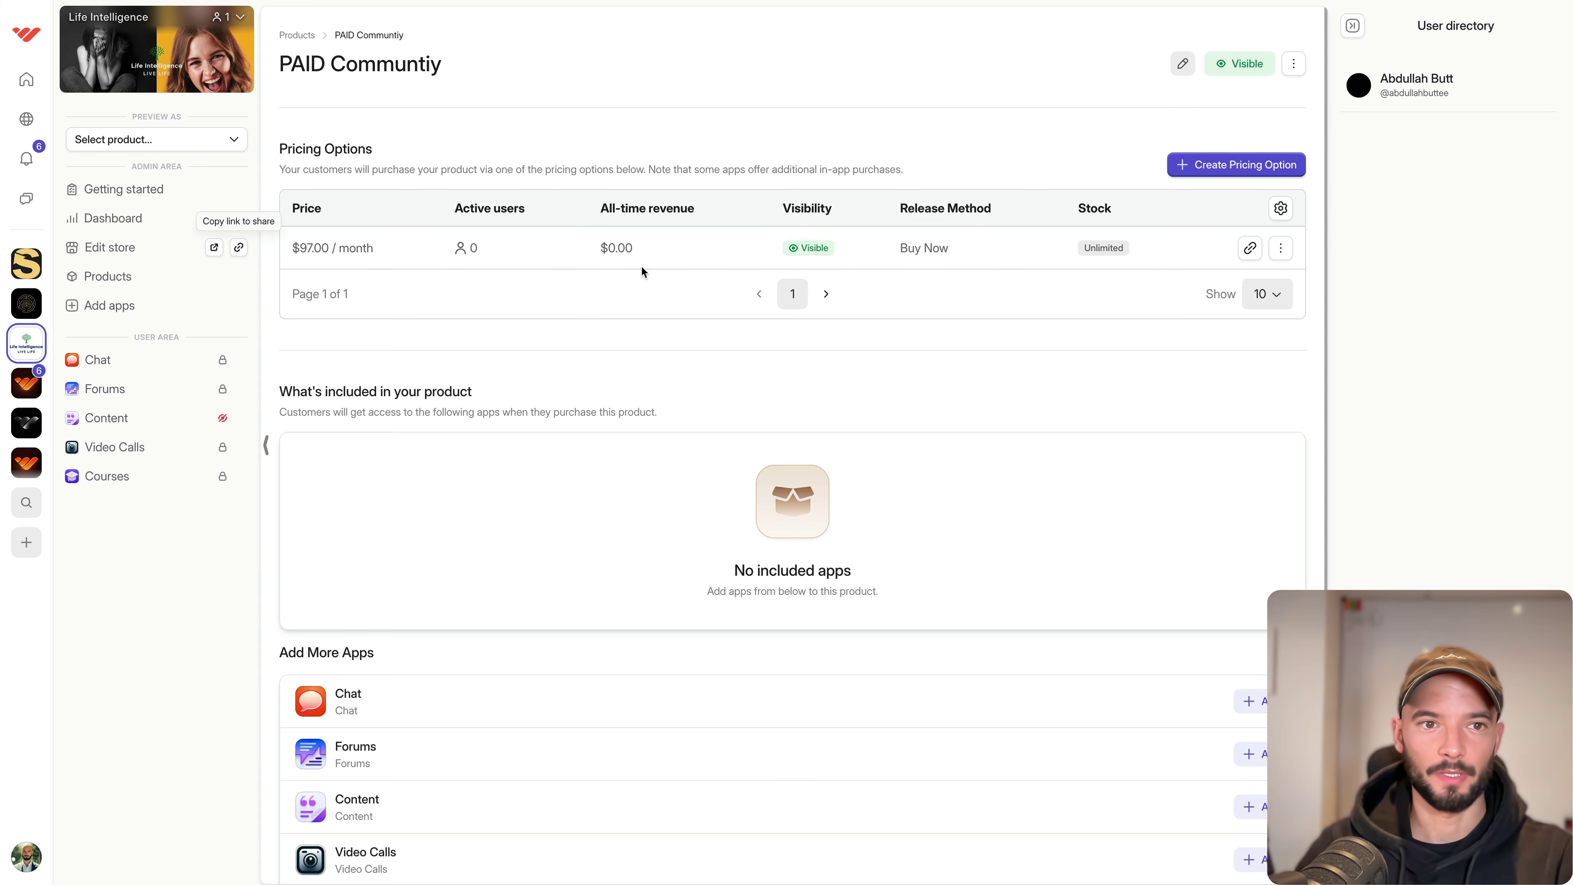
Hide the PAID Communtiy and Teen Power Blueprint products from the Products list.
left_click(298, 35)
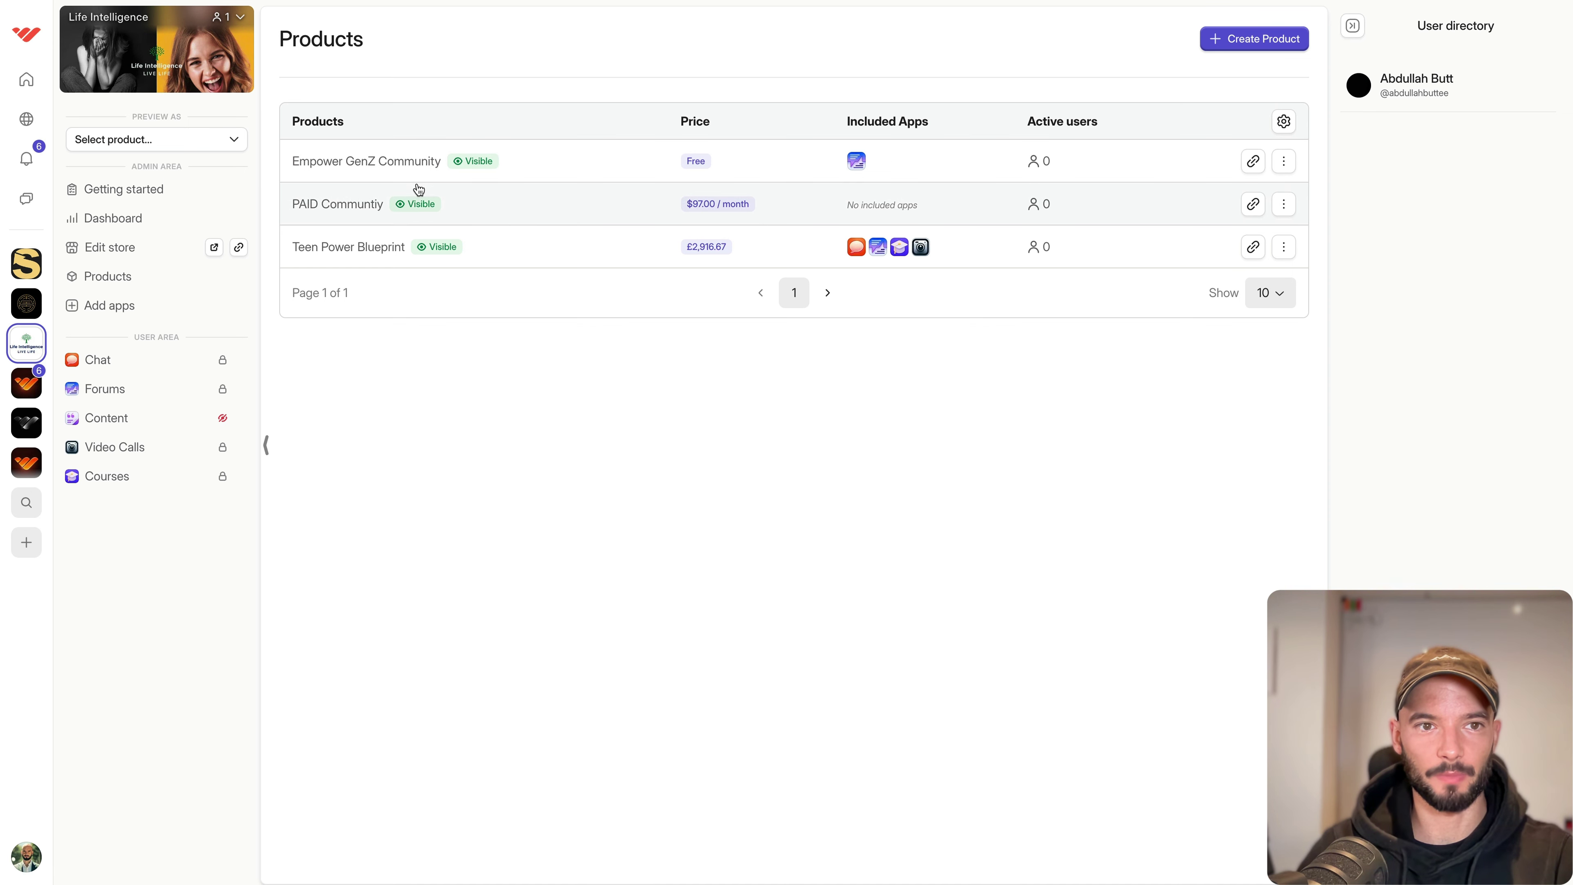
left_click(1282, 203)
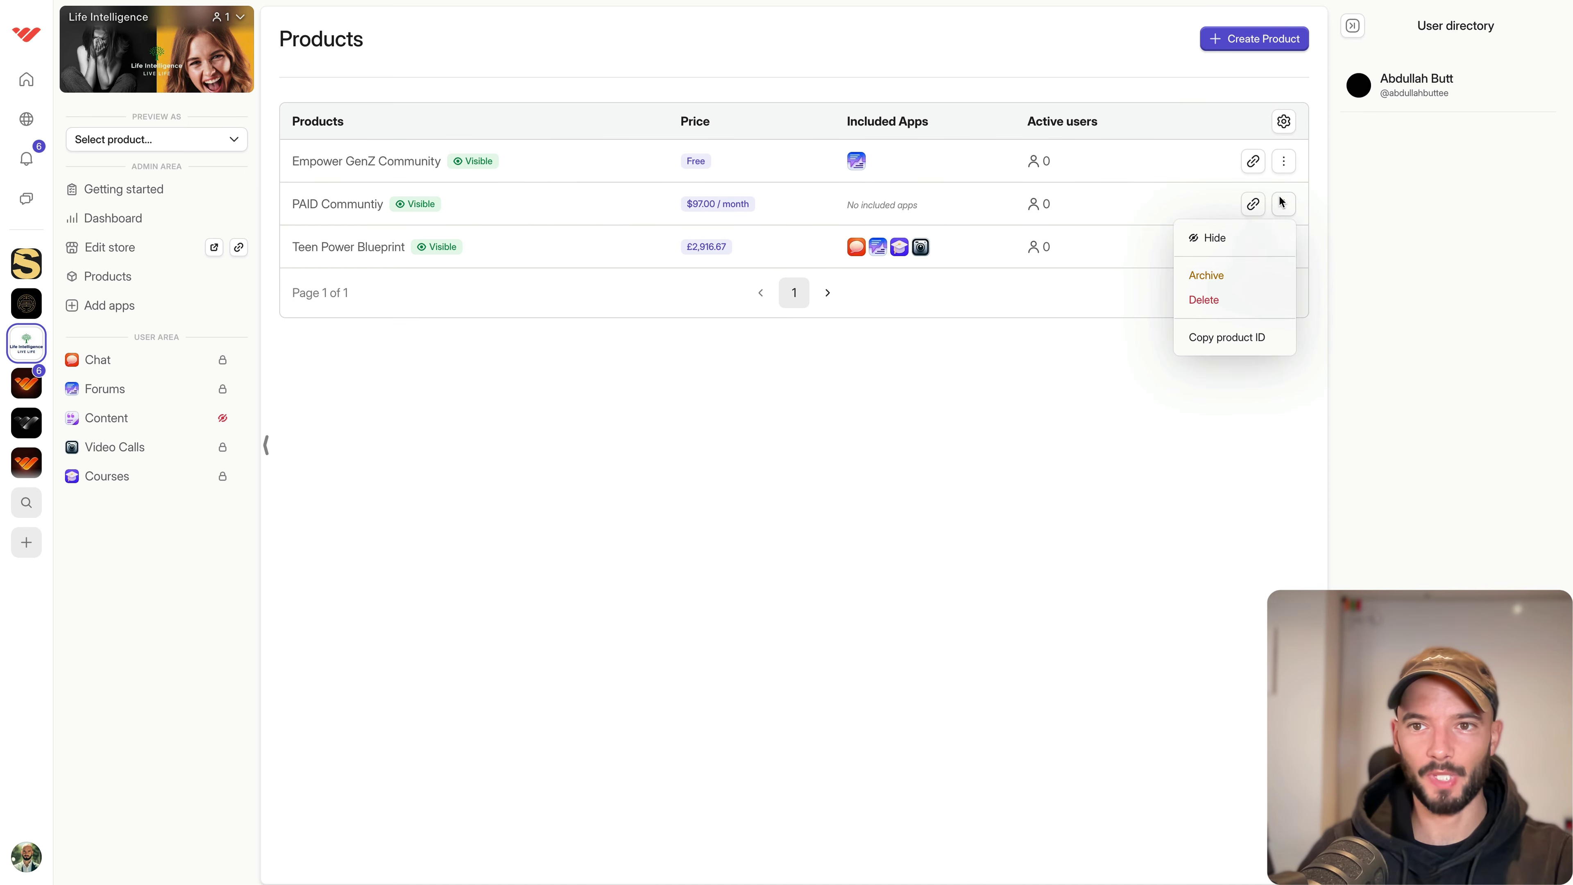
left_click(1229, 238)
left_click(1283, 246)
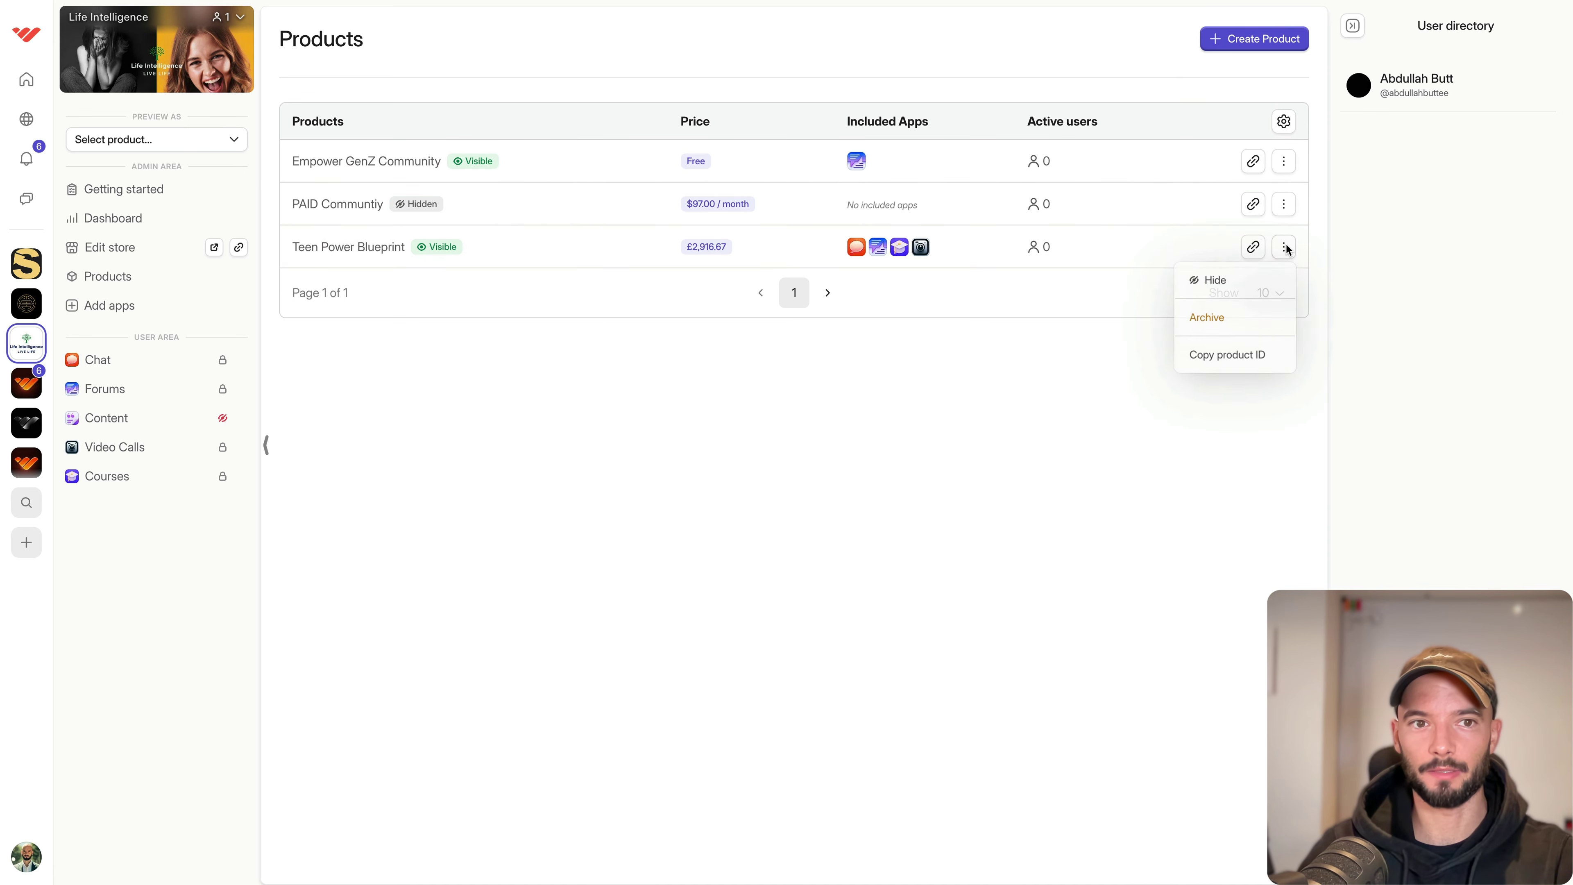
left_click(1219, 272)
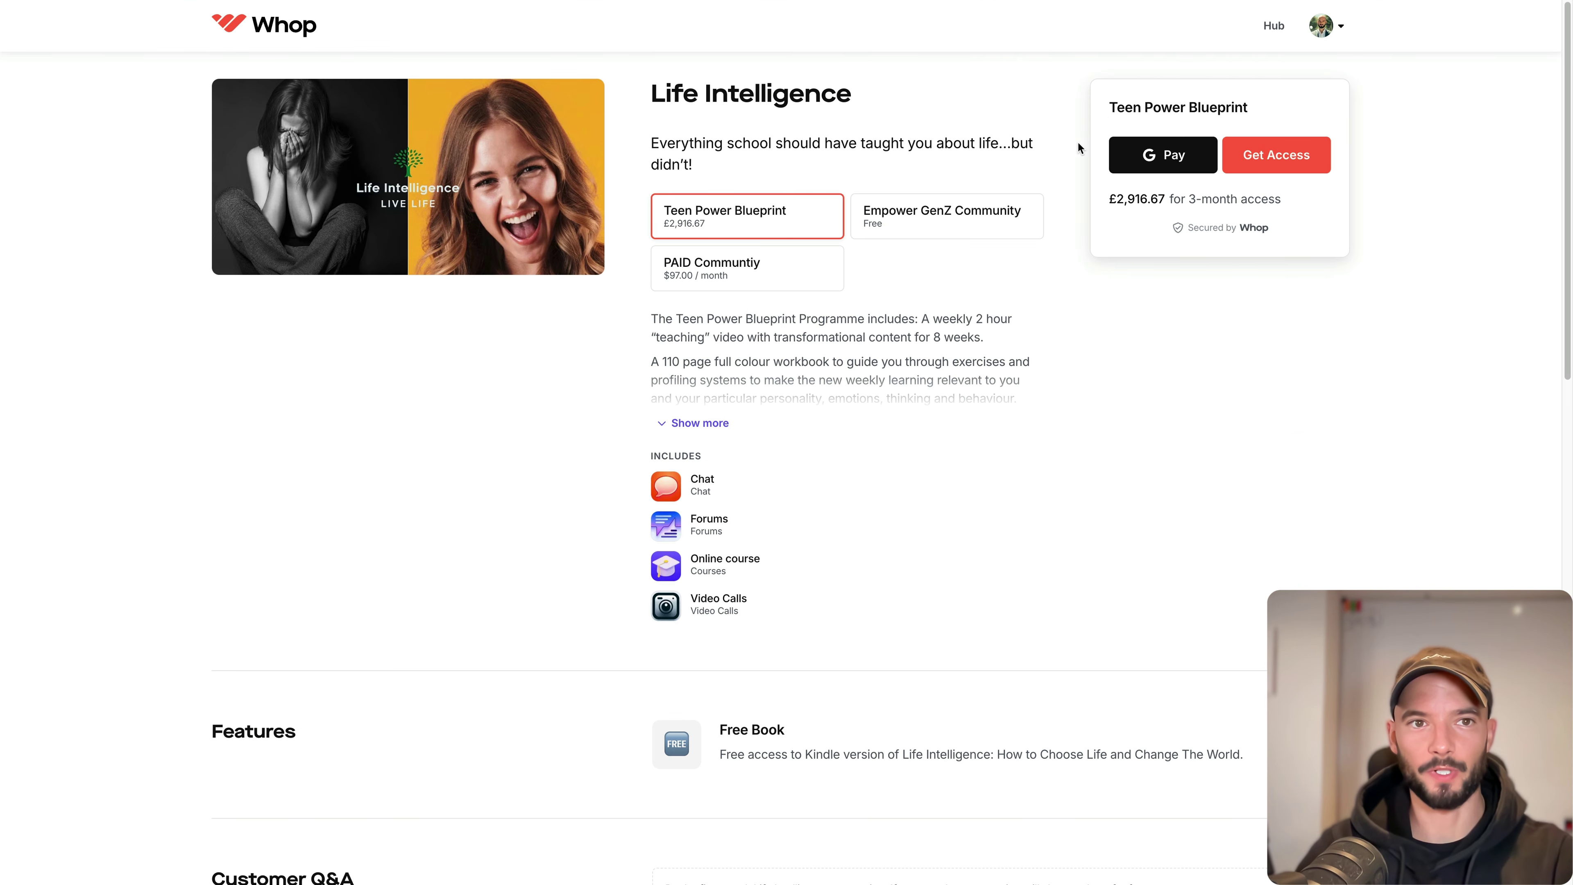
Open the free Empower GenZ Community plan on the store page and read through its description.
left_click(1033, 208)
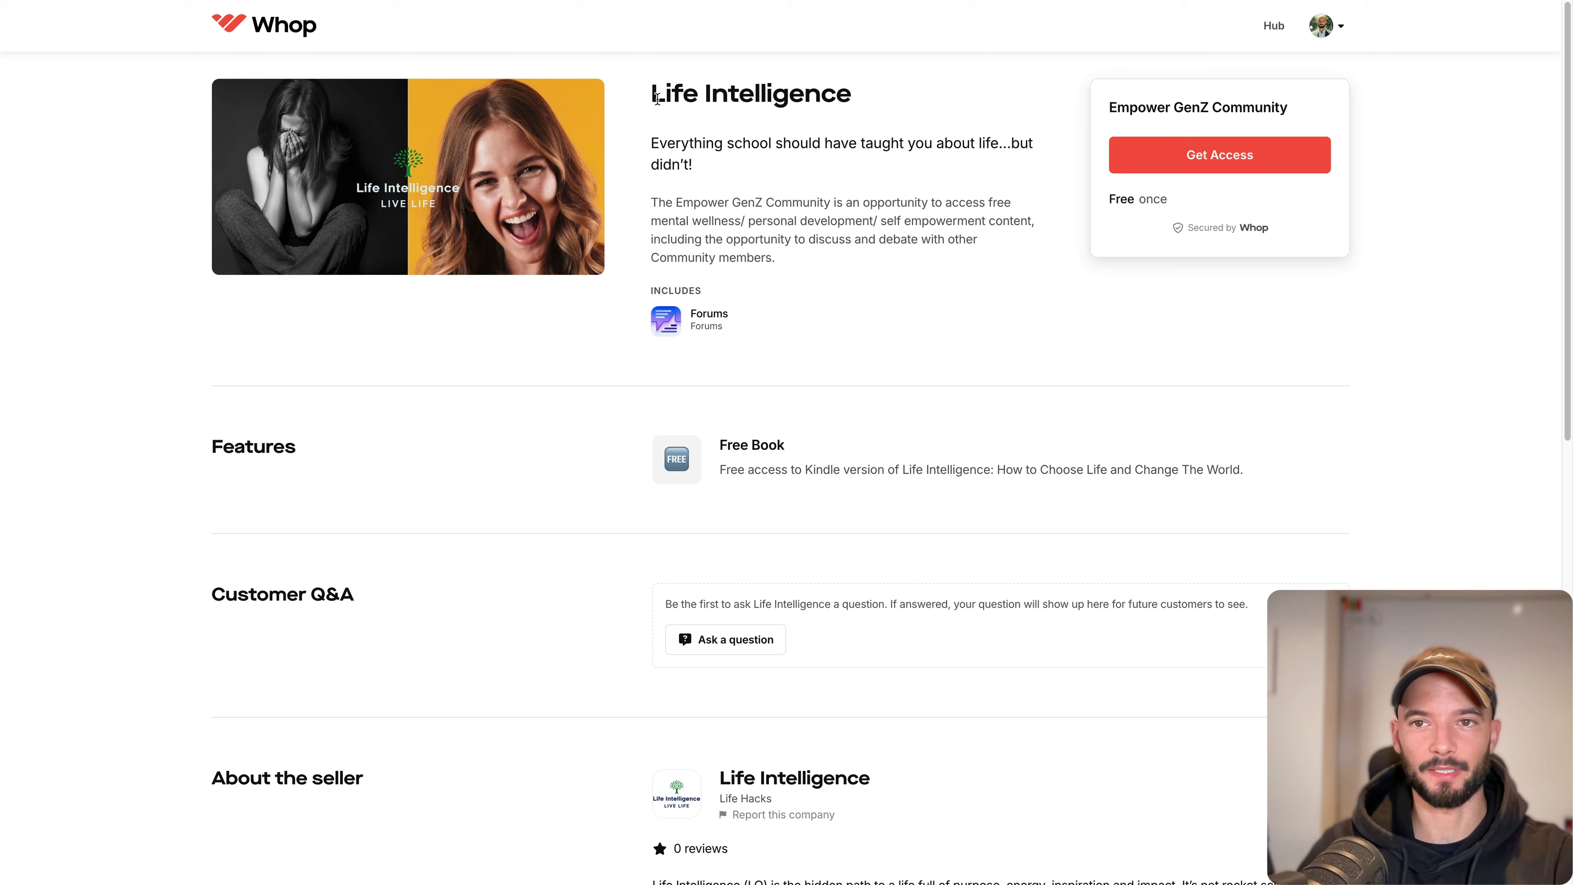
left_click_drag(1140, 112, 1359, 223)
left_click(1354, 251)
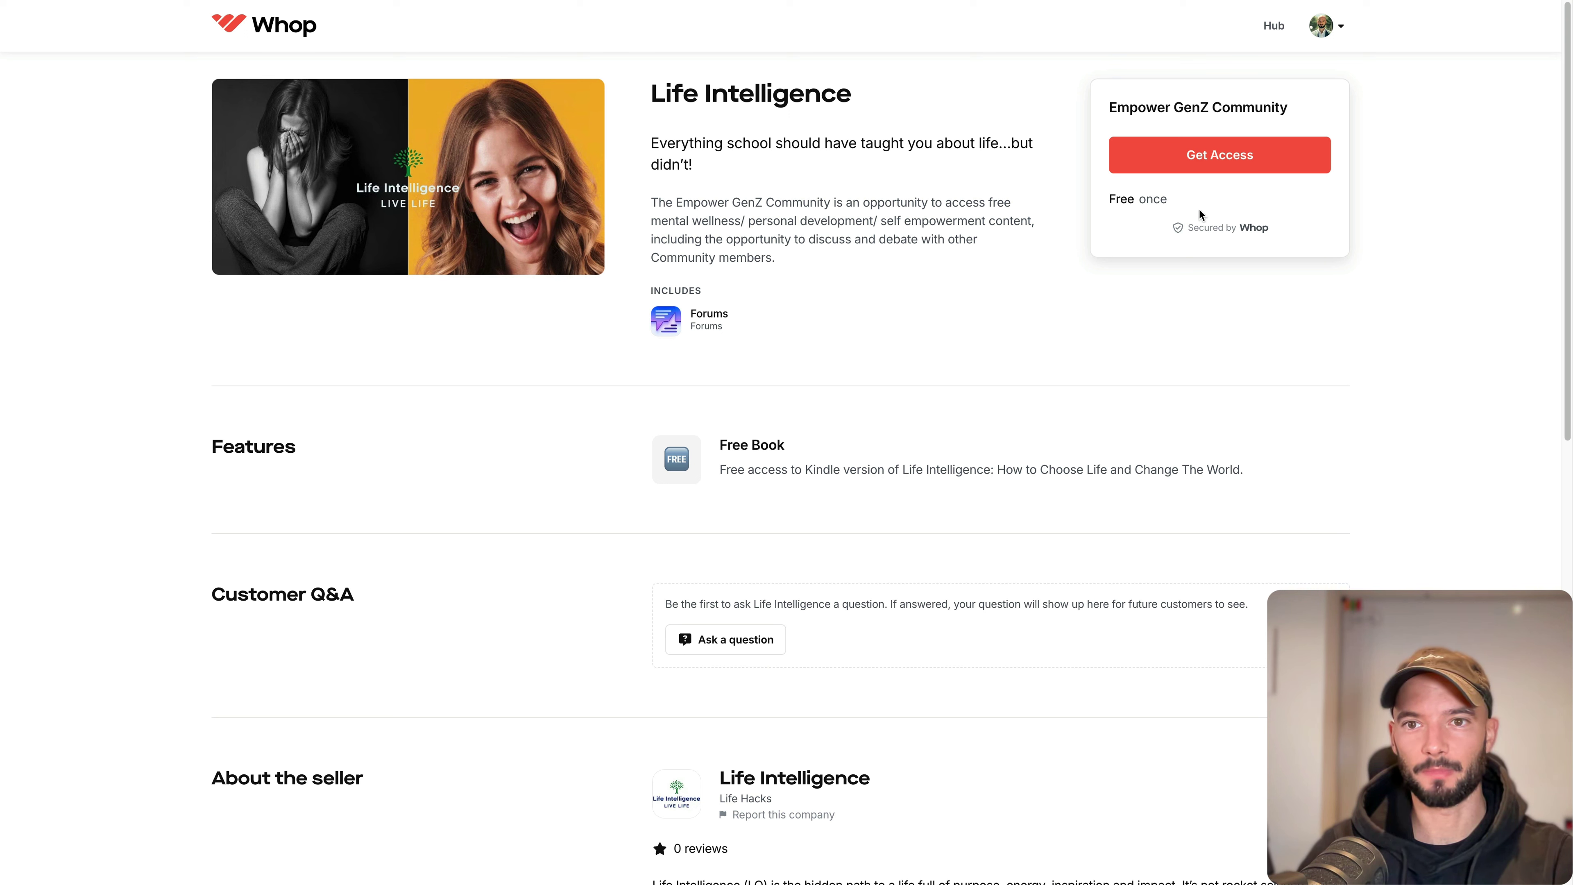
left_click_drag(645, 192, 693, 163)
left_click(786, 248)
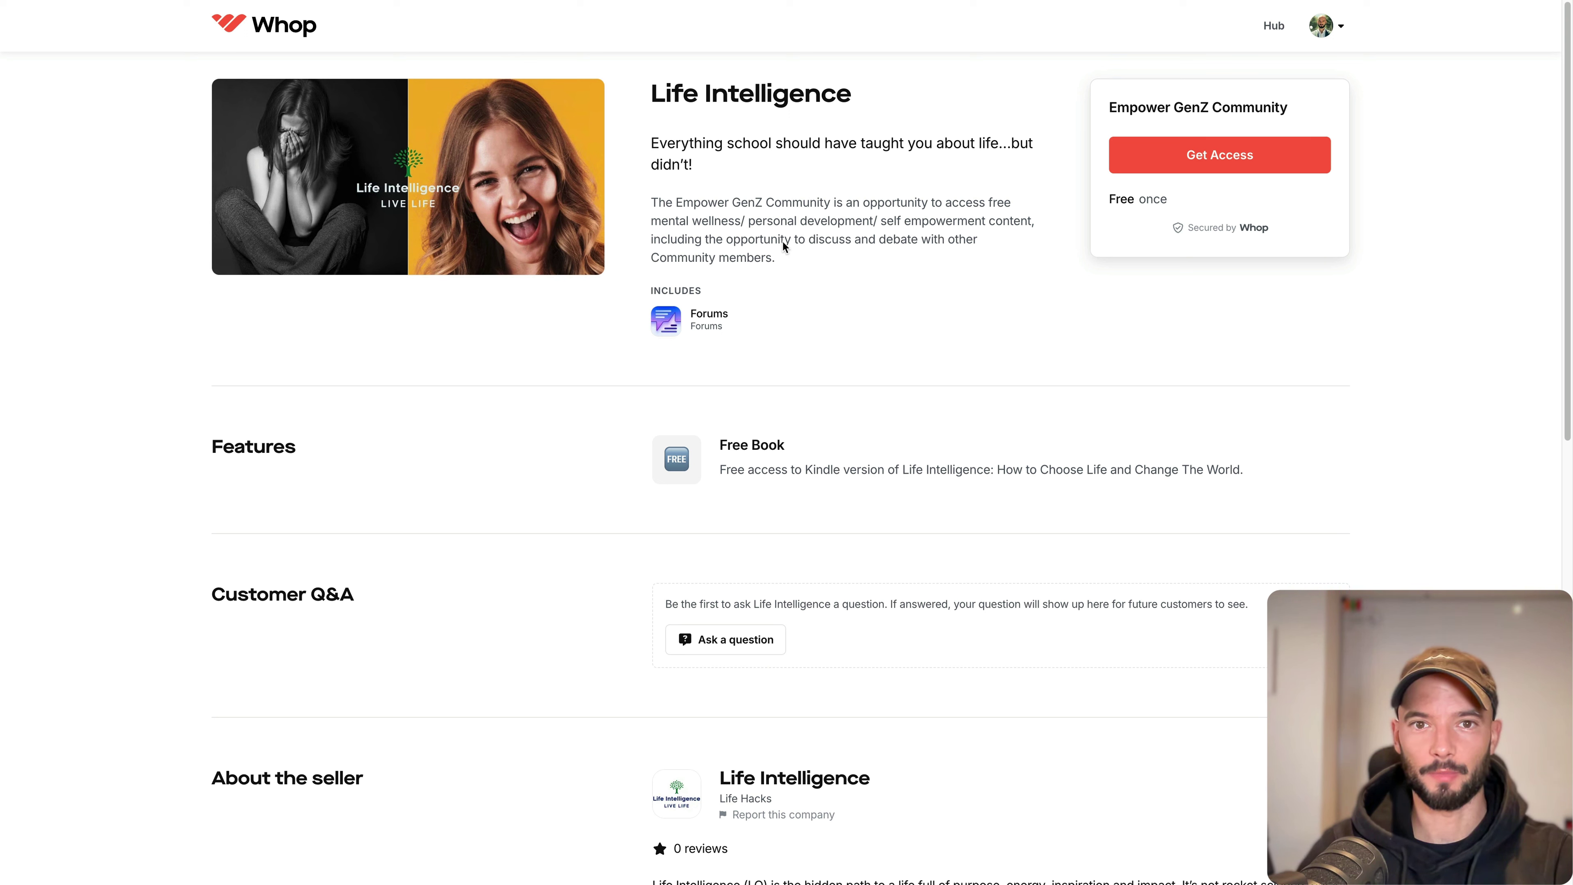
double_click(766, 200)
triple_click(766, 201)
left_click(957, 195)
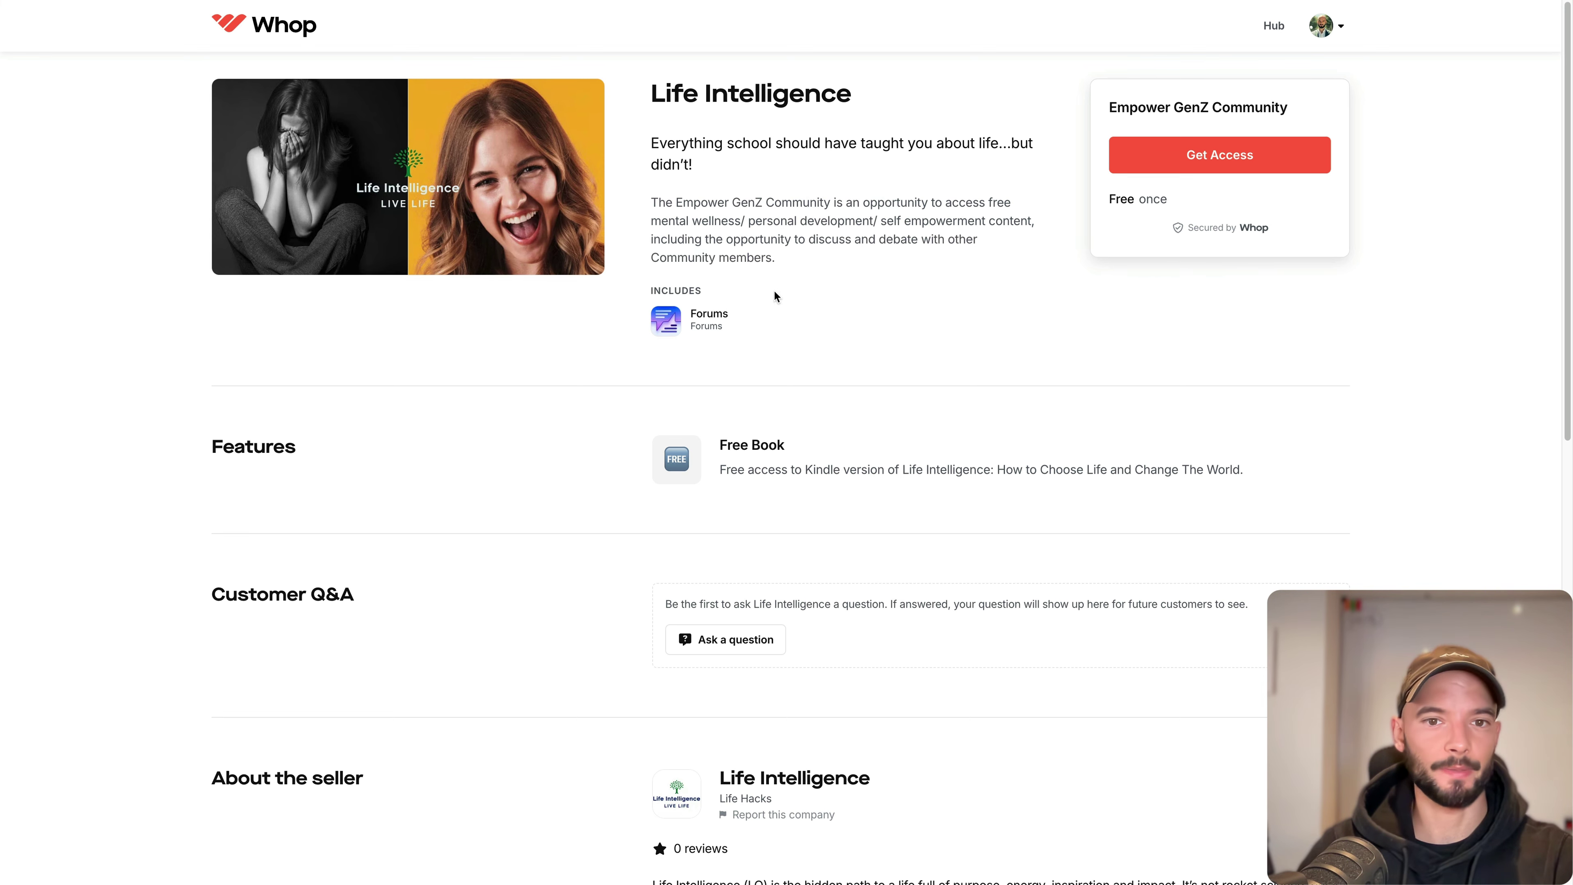
scroll(787, 298, "down", 20)
scroll(818, 315, "up", 20)
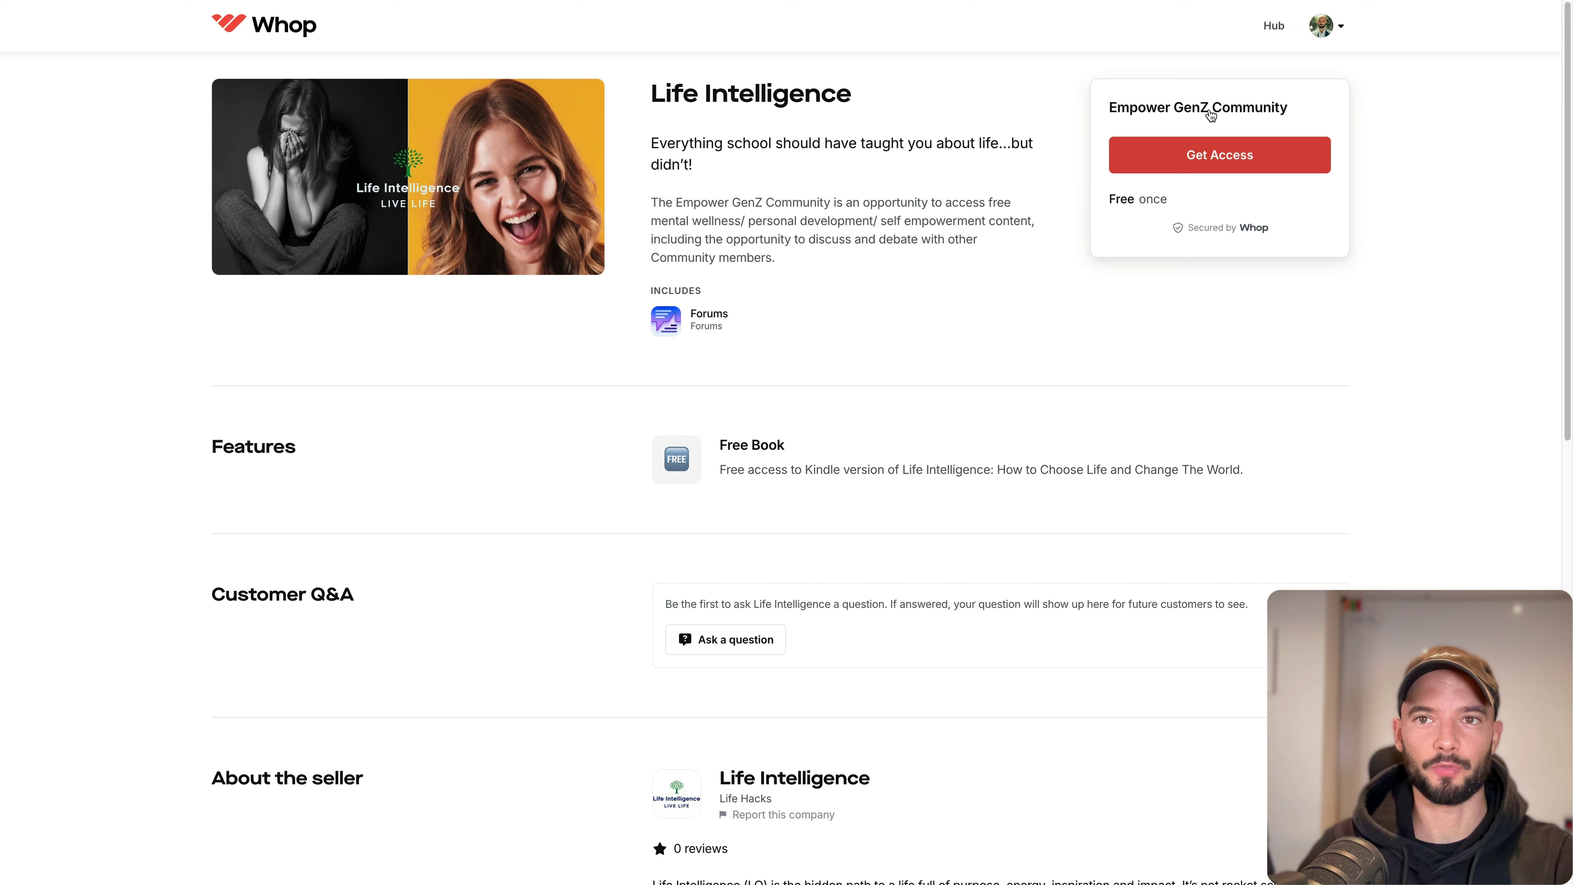
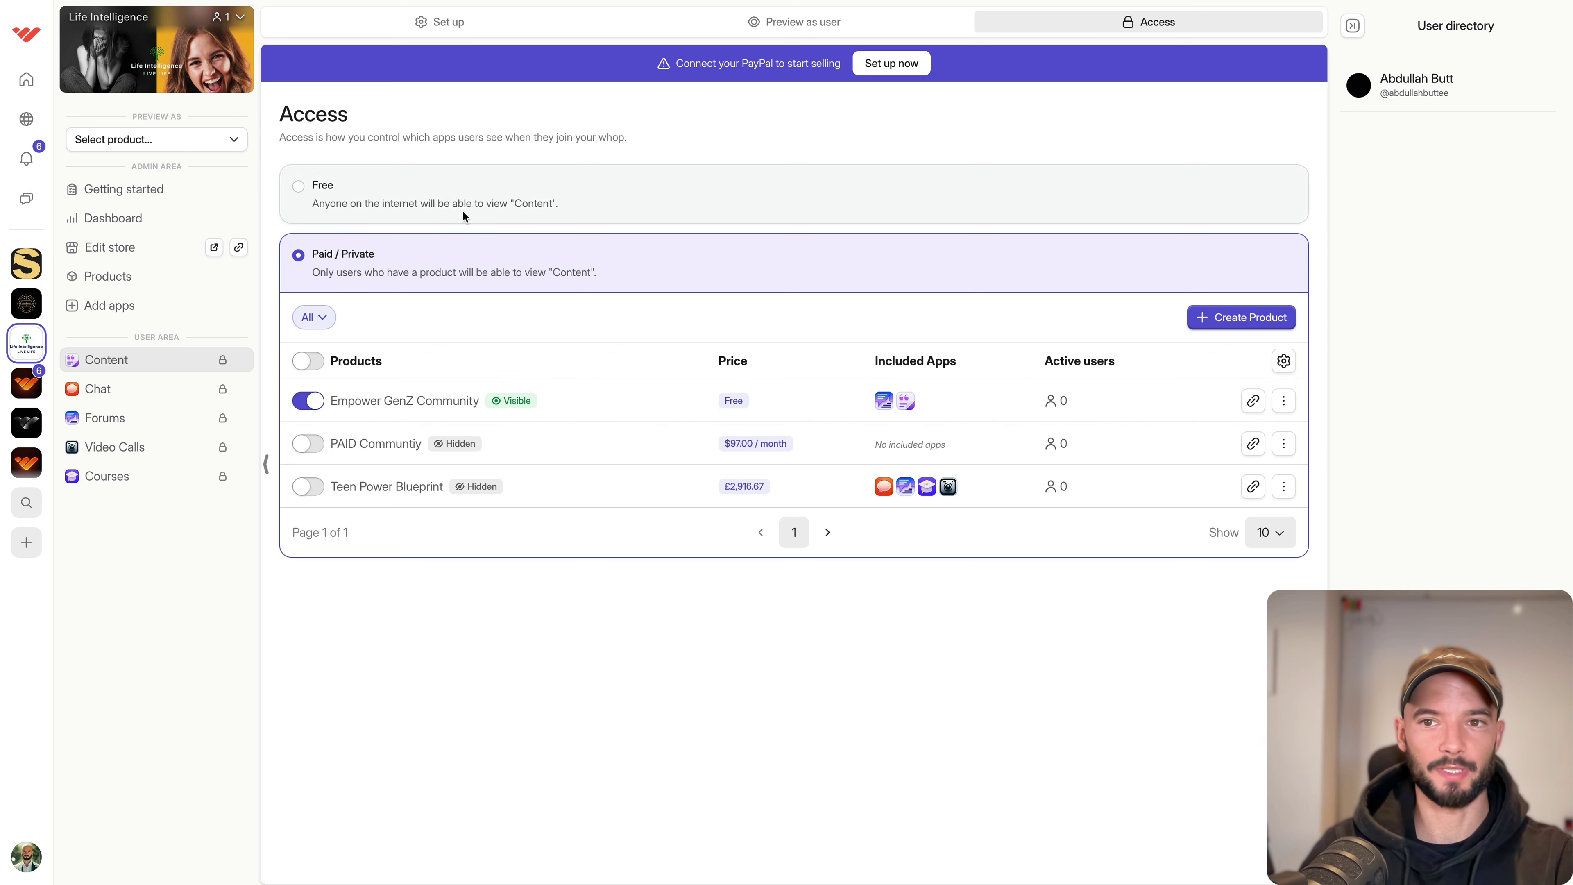
Set Content access to Free and start editing the Content page.
left_click(319, 187)
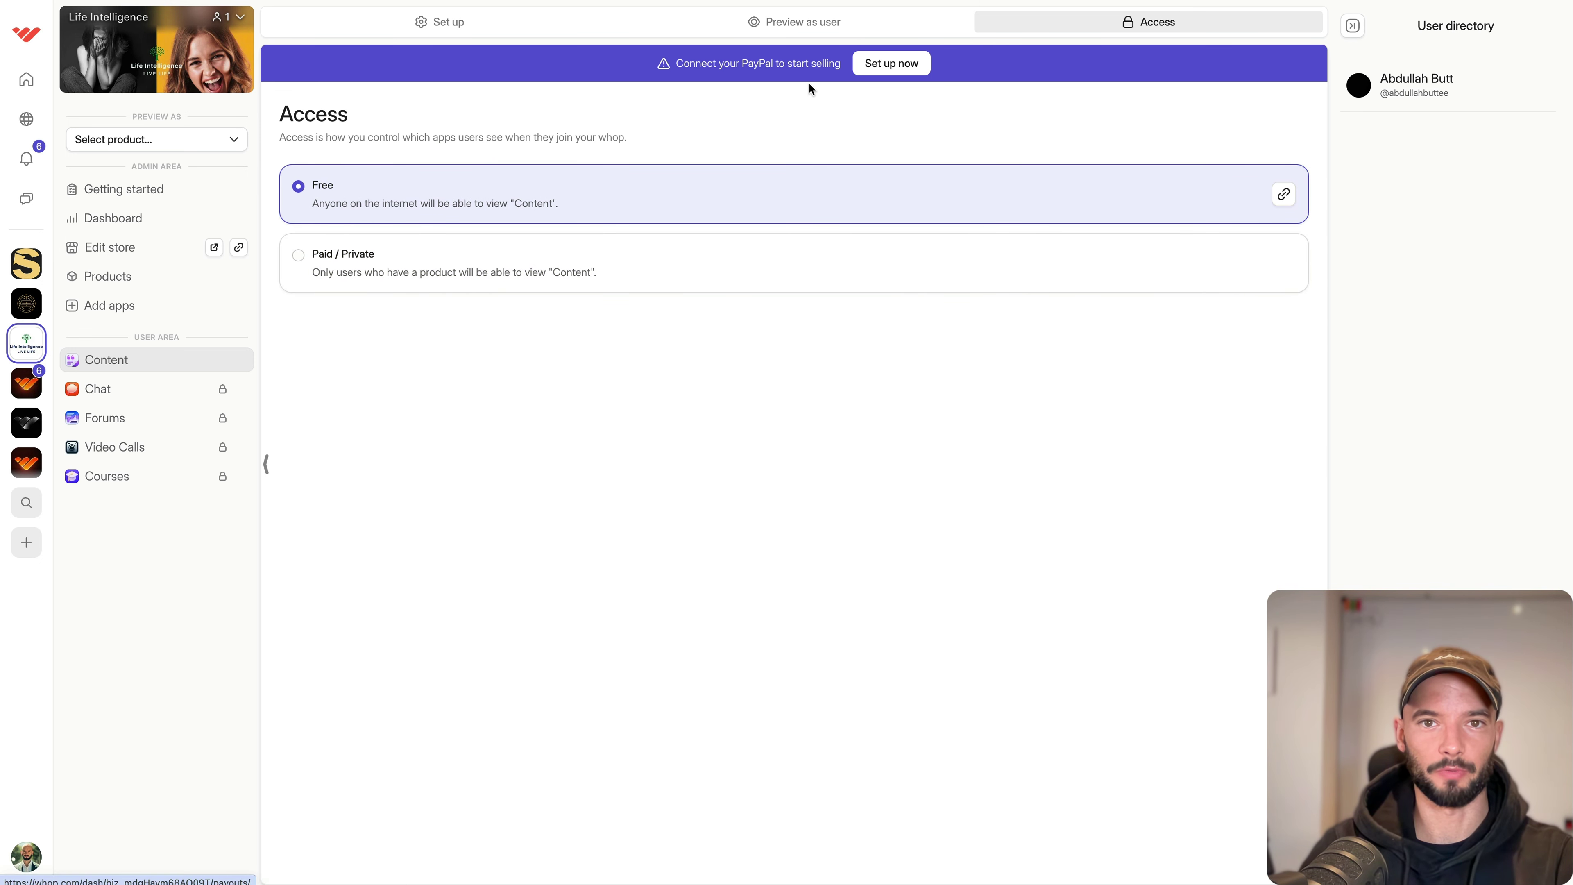
left_click(434, 21)
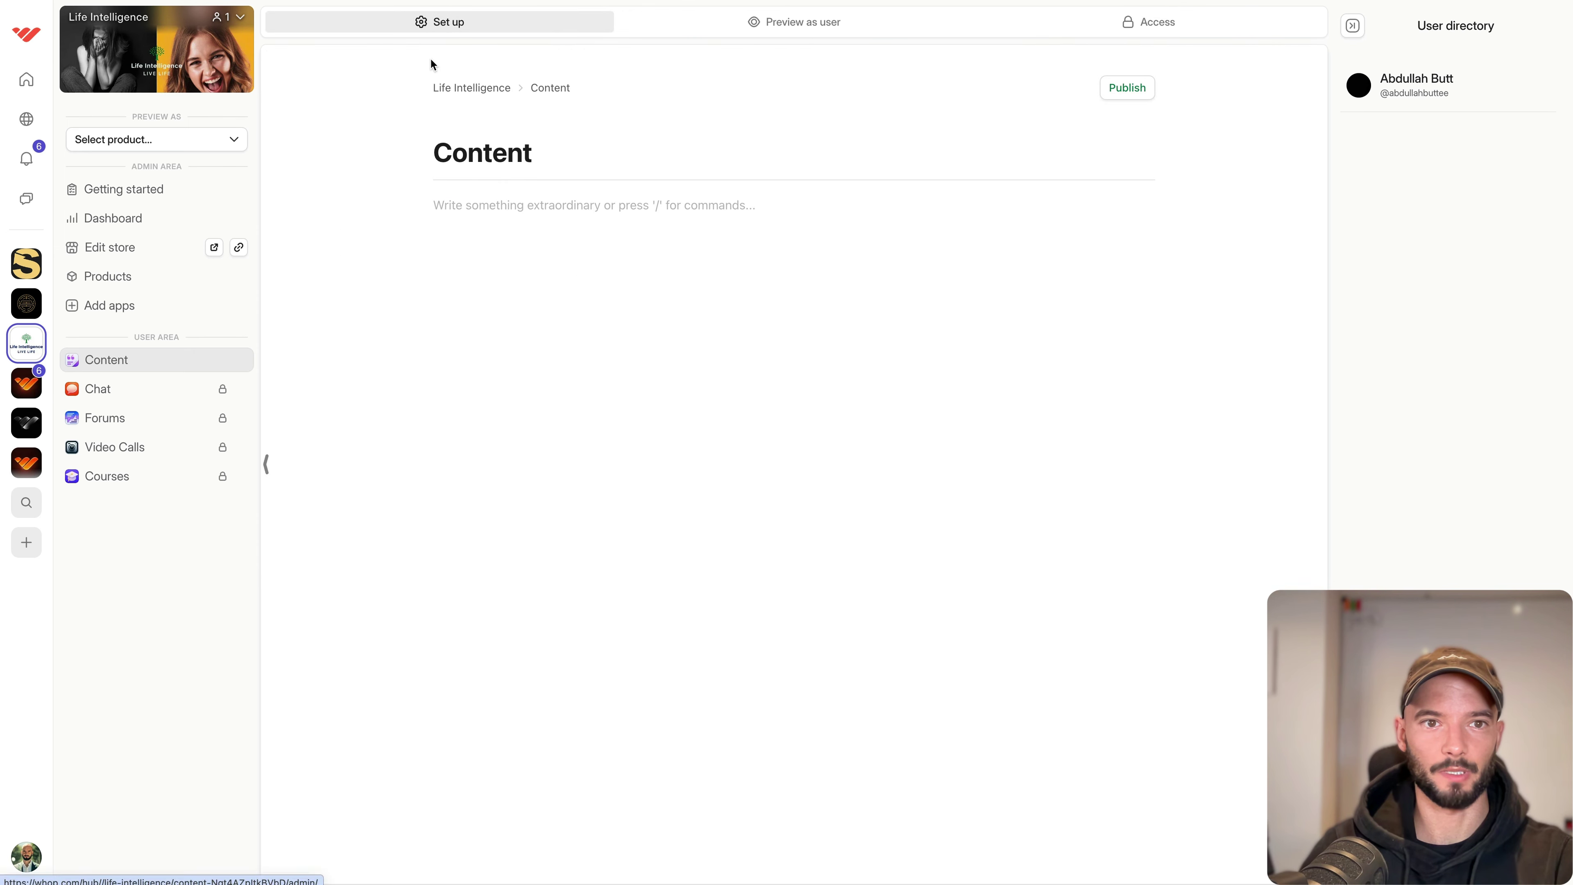
left_click(523, 152)
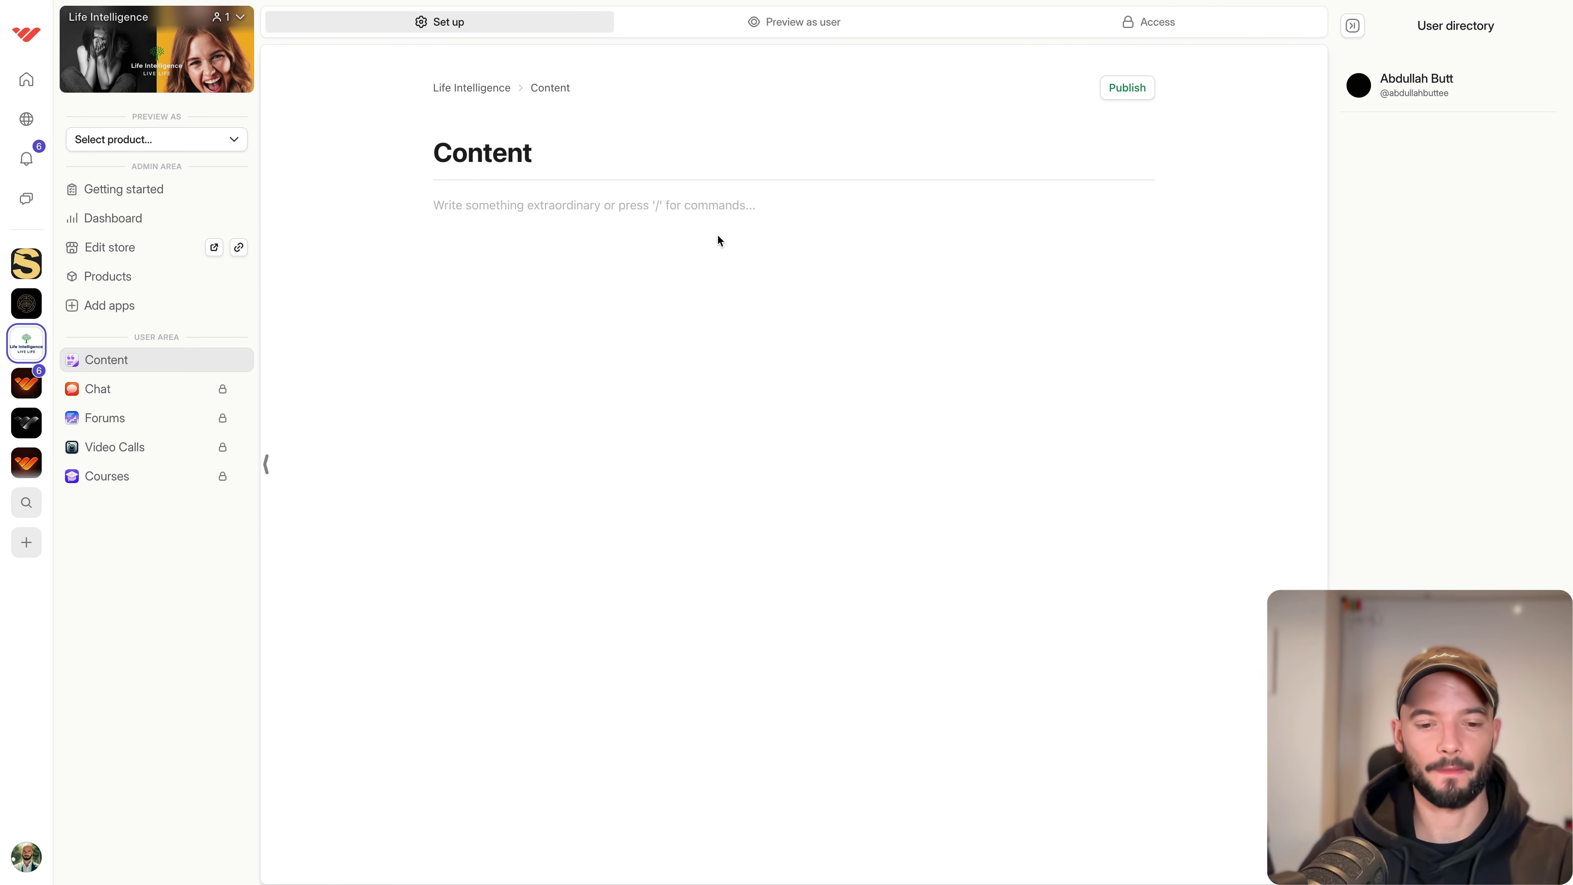
Retitle the page Welcome and write the intro lines ending 'CLICK HERE TO JOIN OUR PAID COMMUNITY'.
double_click(495, 153)
type("Welc")
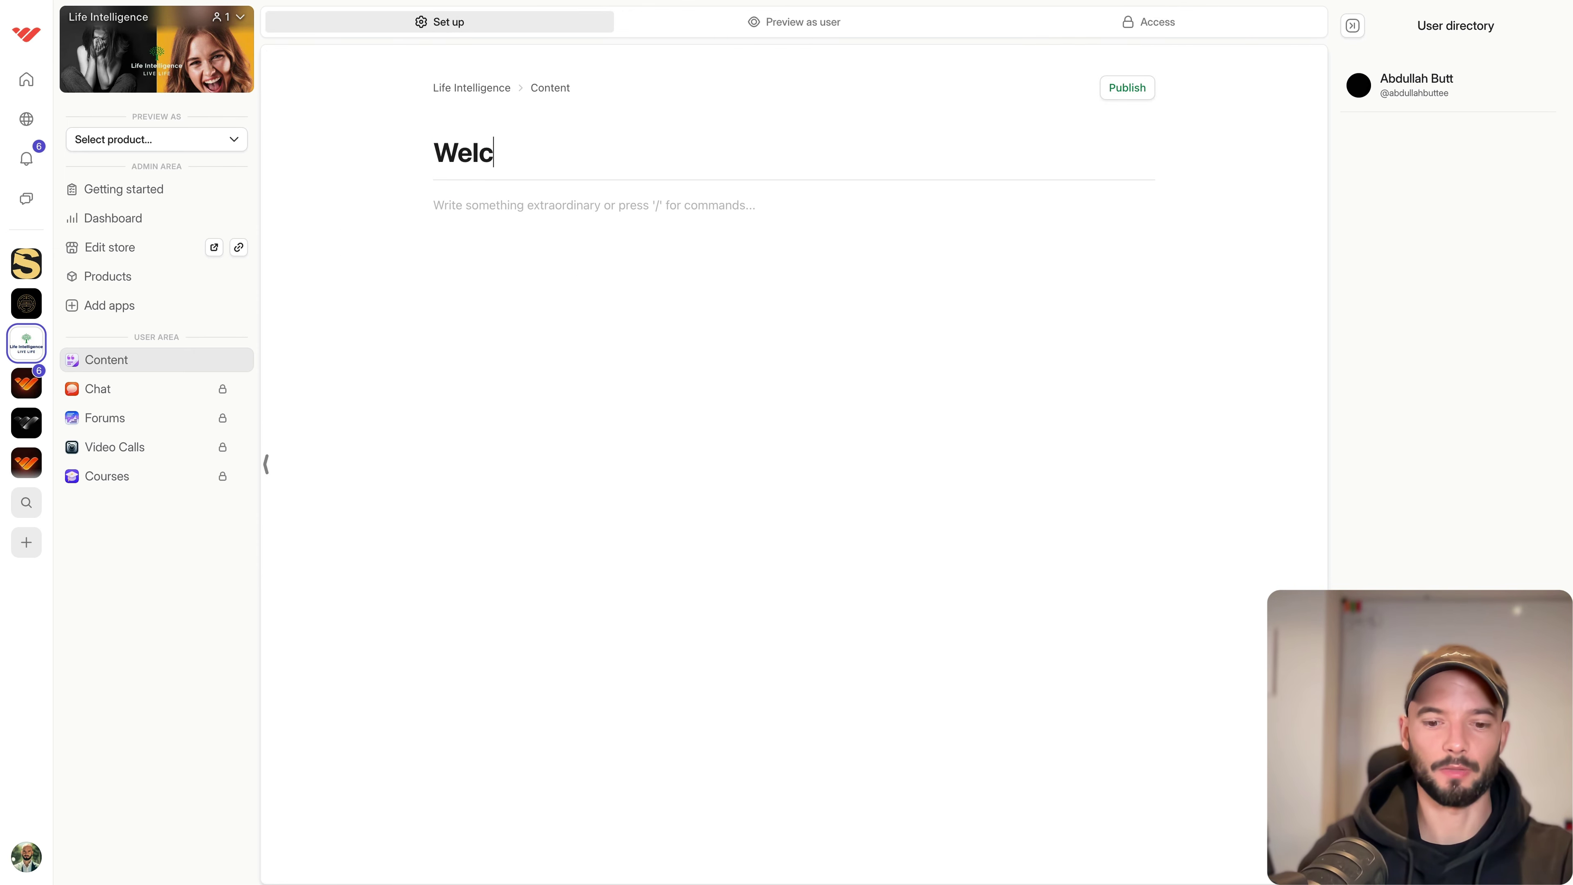
type("ome")
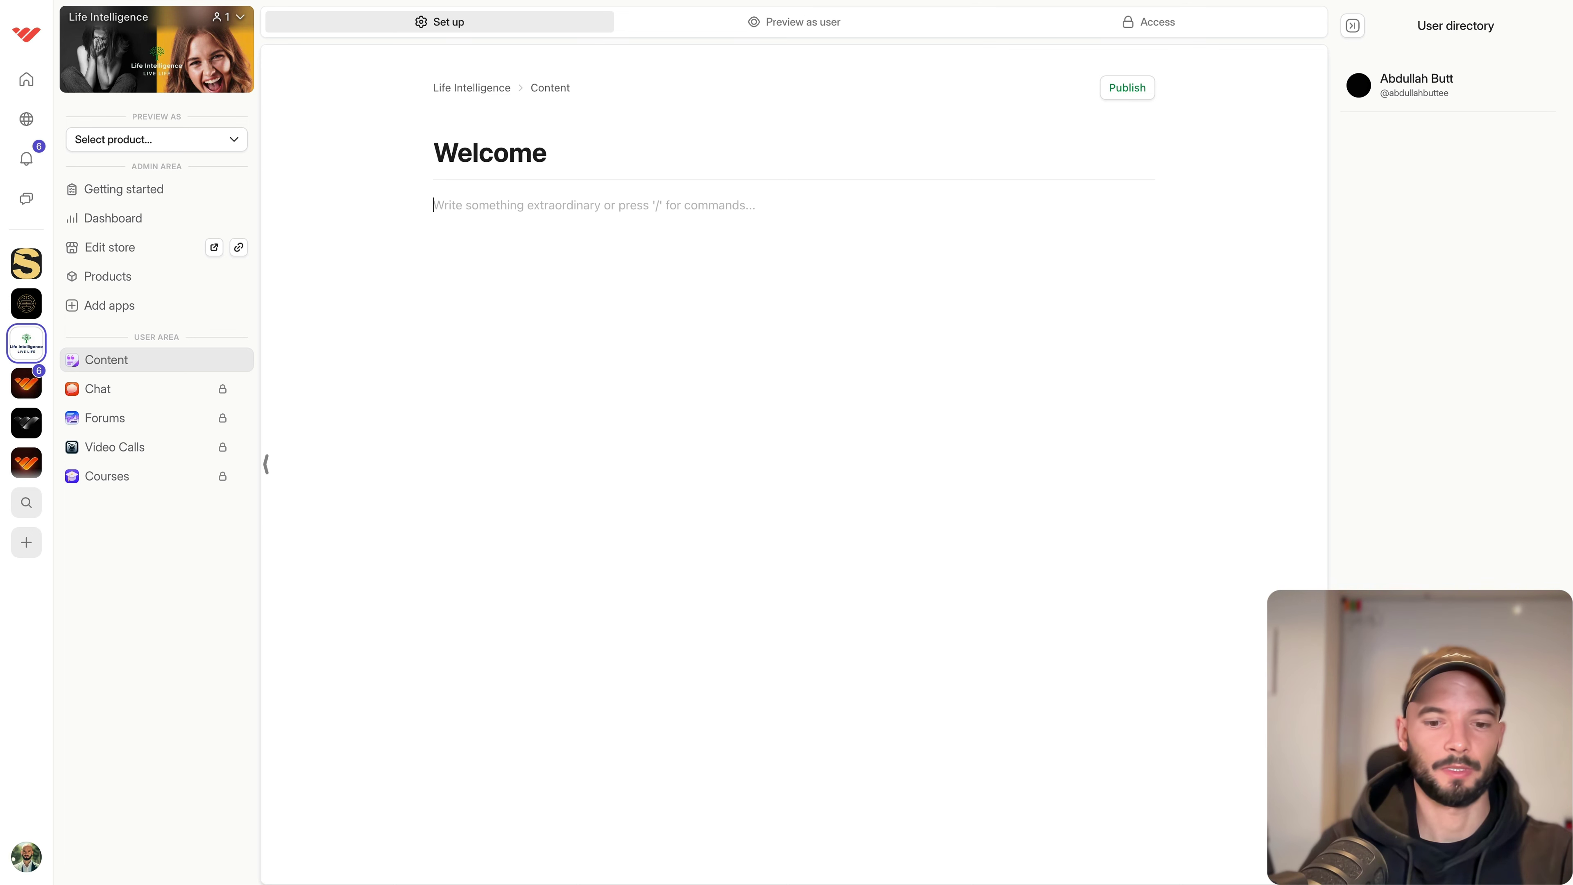
type("Life Intelli")
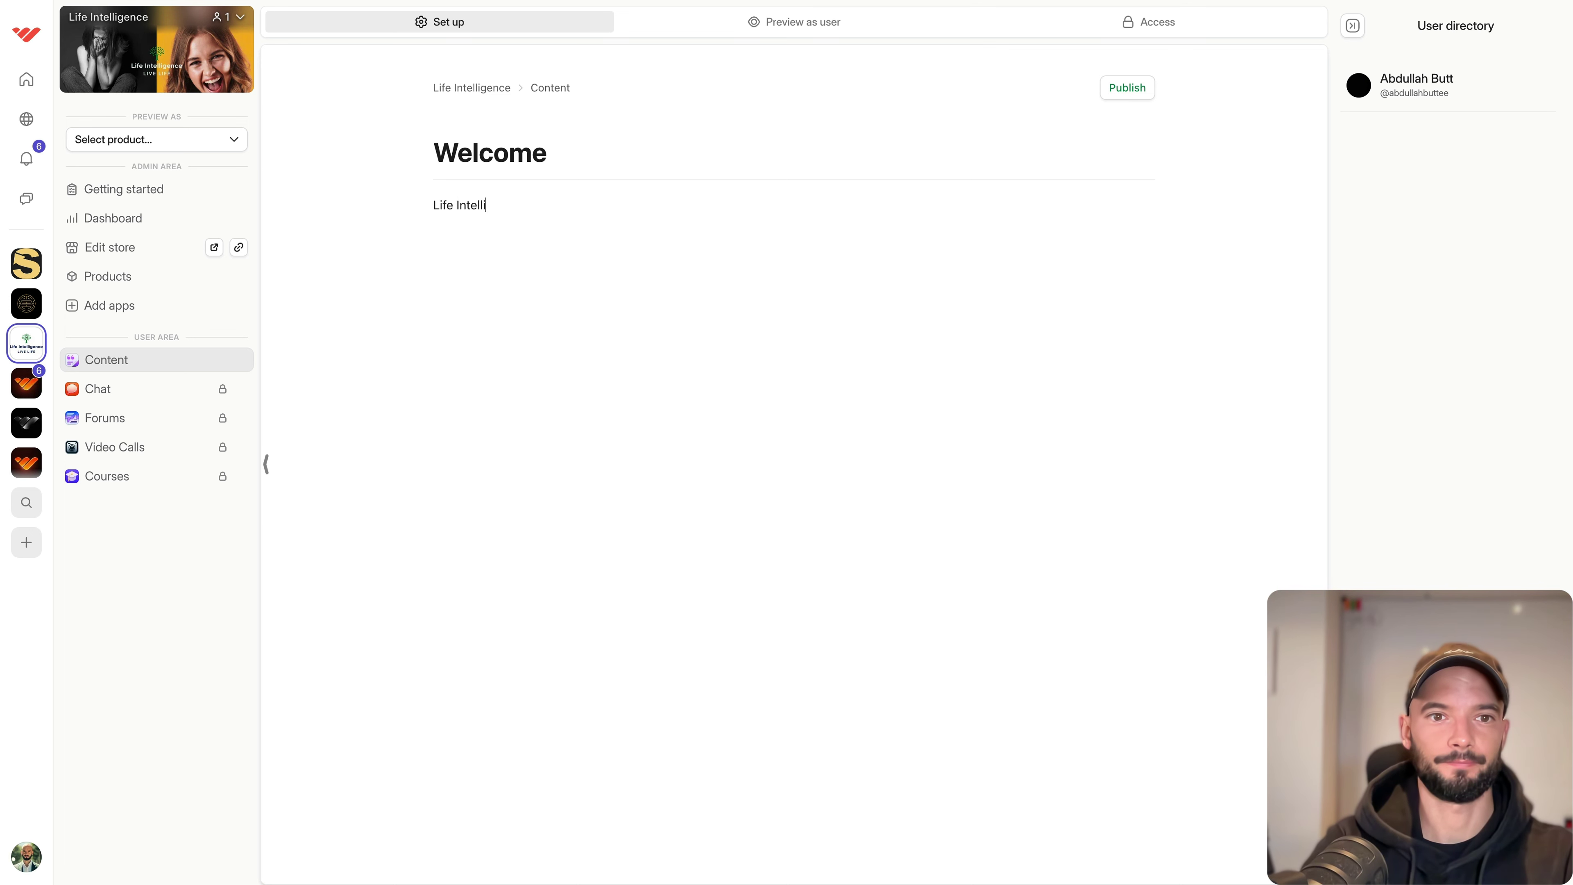
type("gence will te")
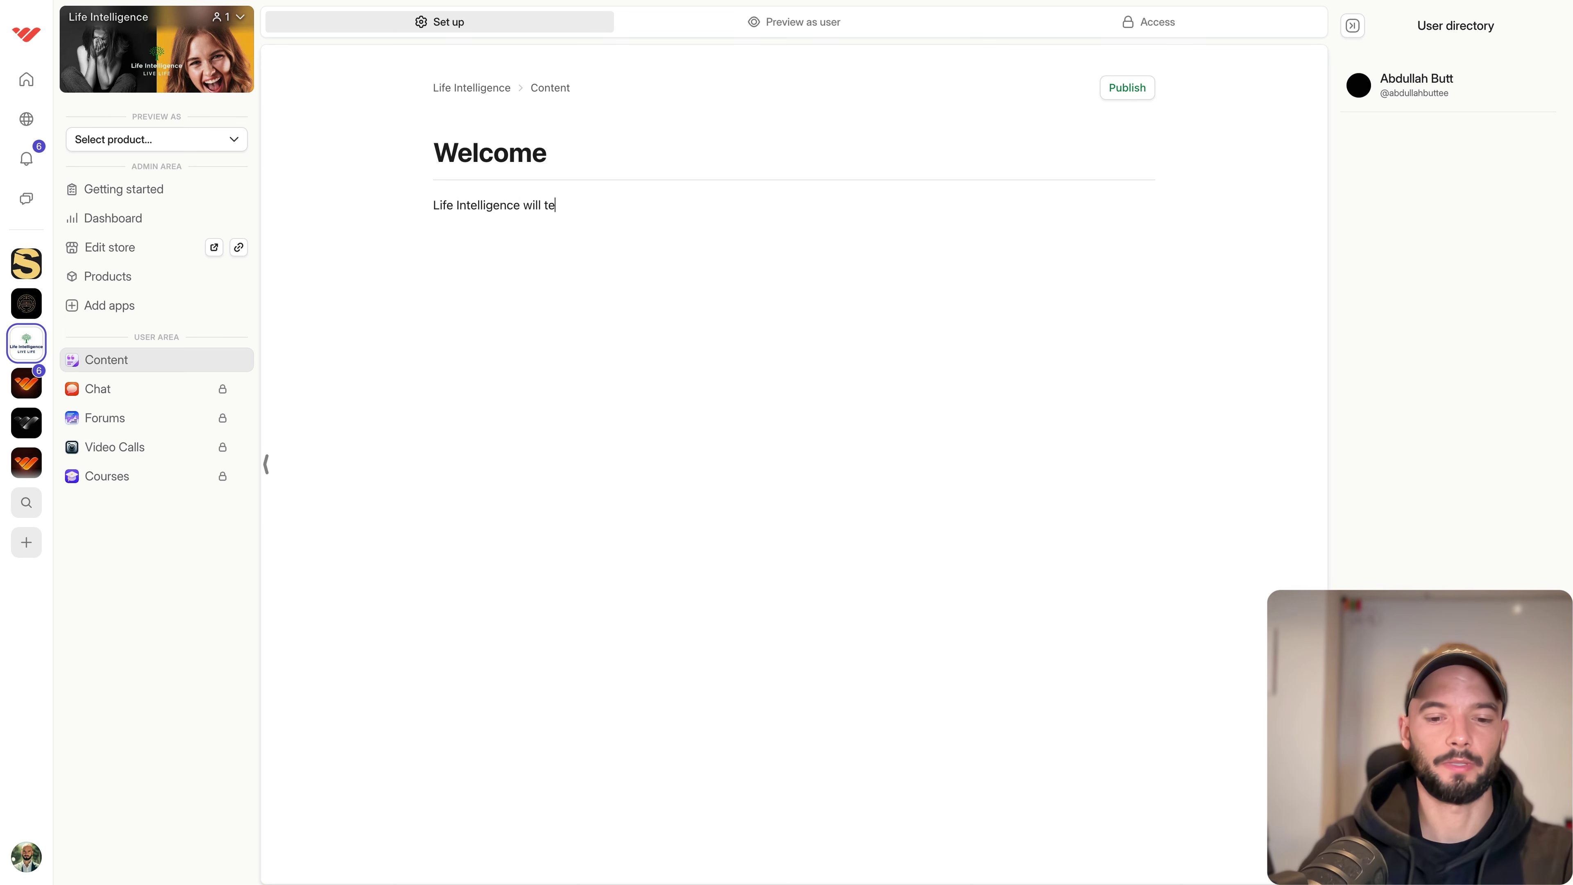
type("ach you thing")
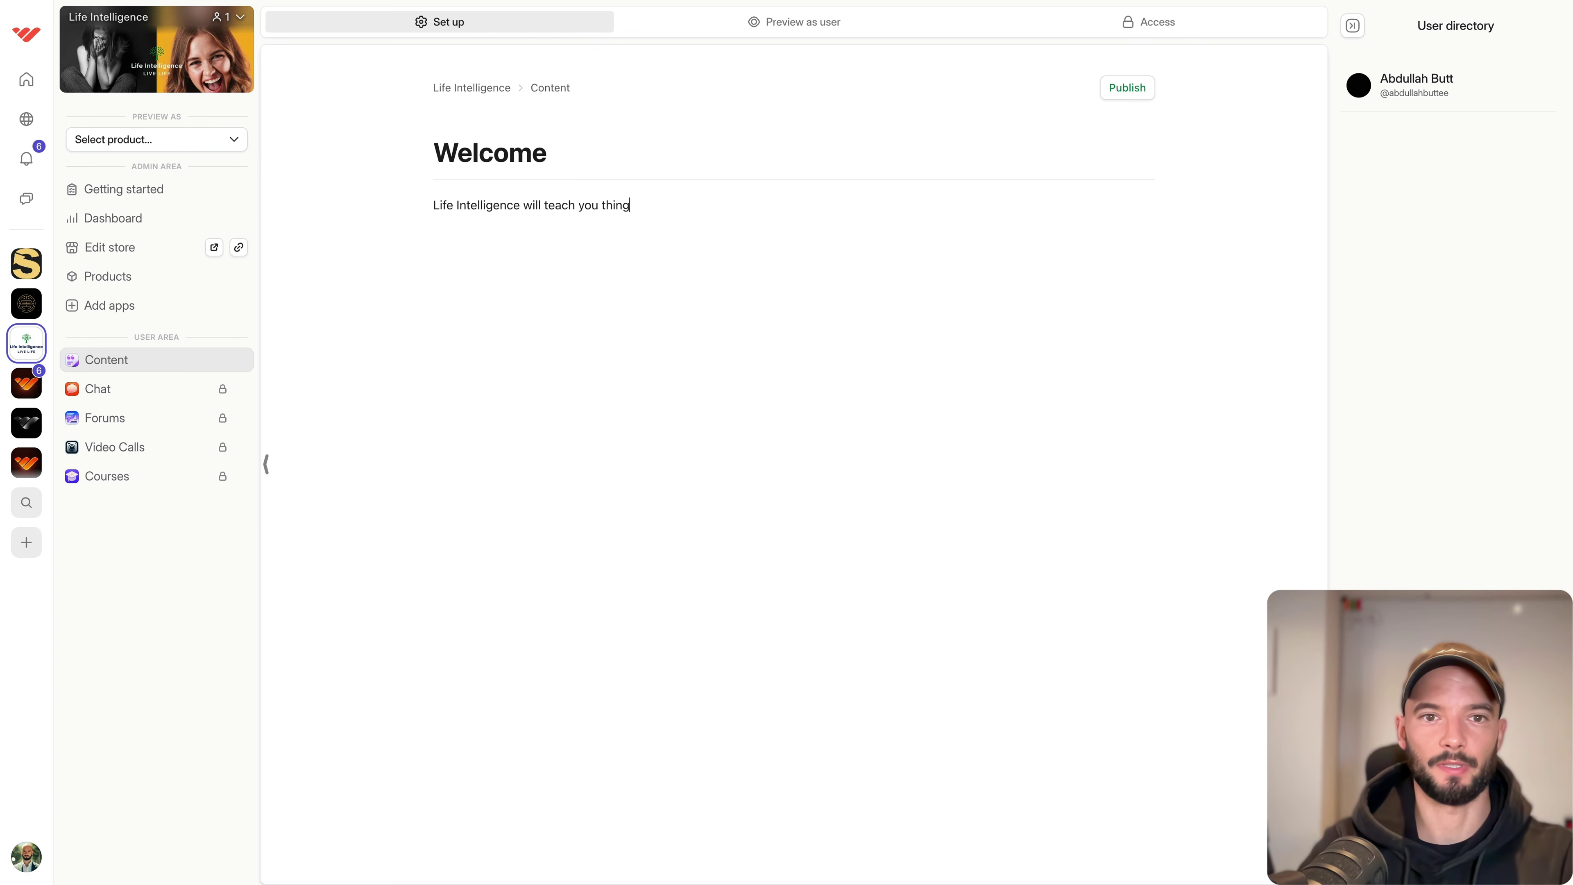
type("s you should ")
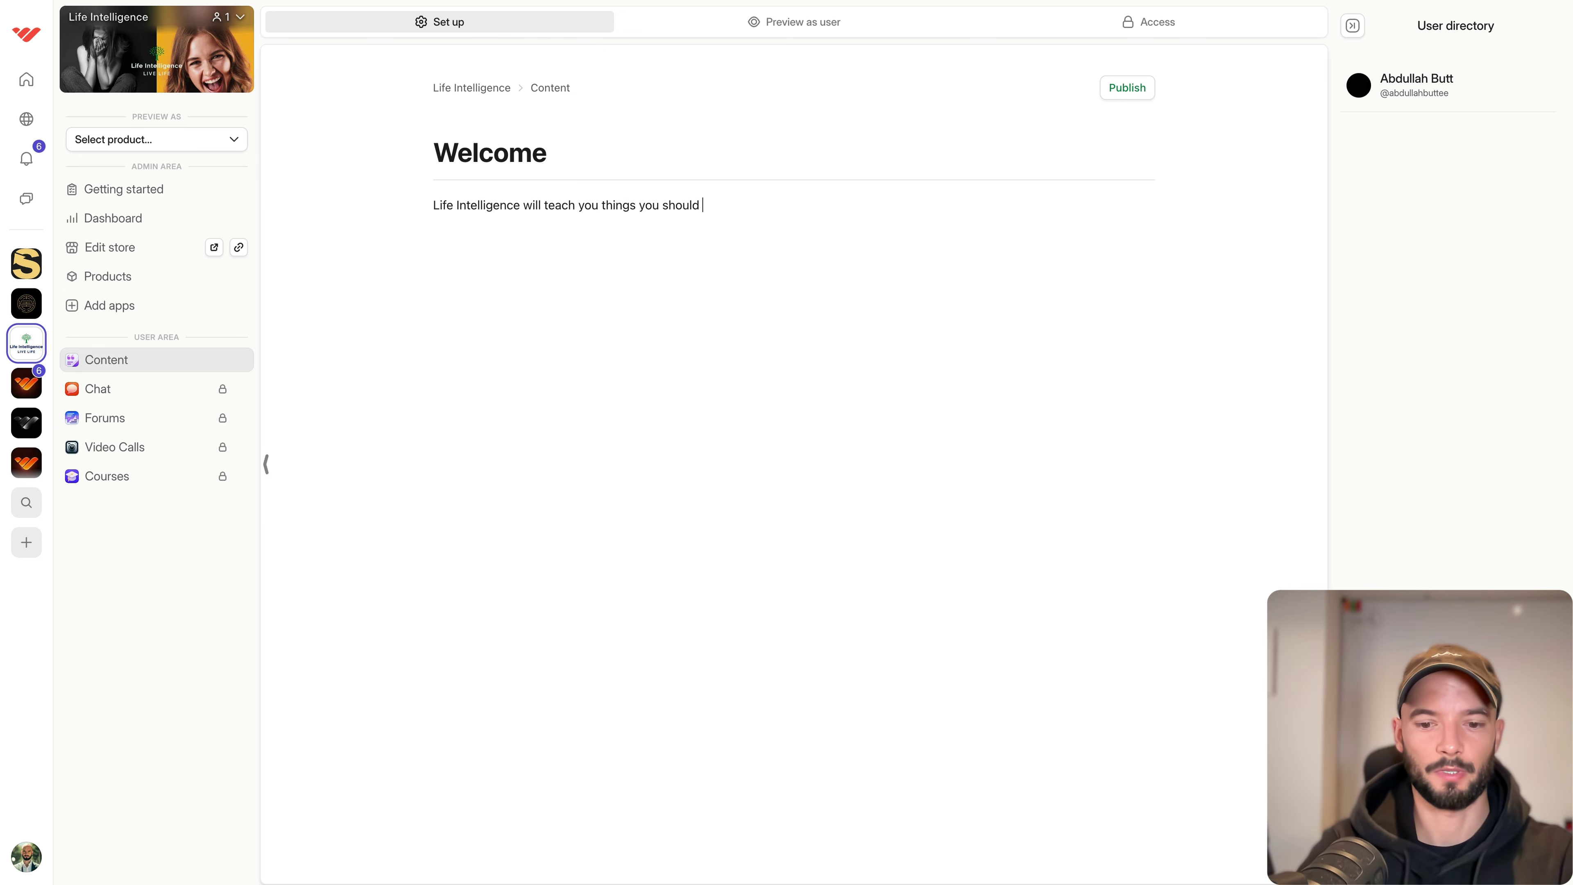
type("have lea")
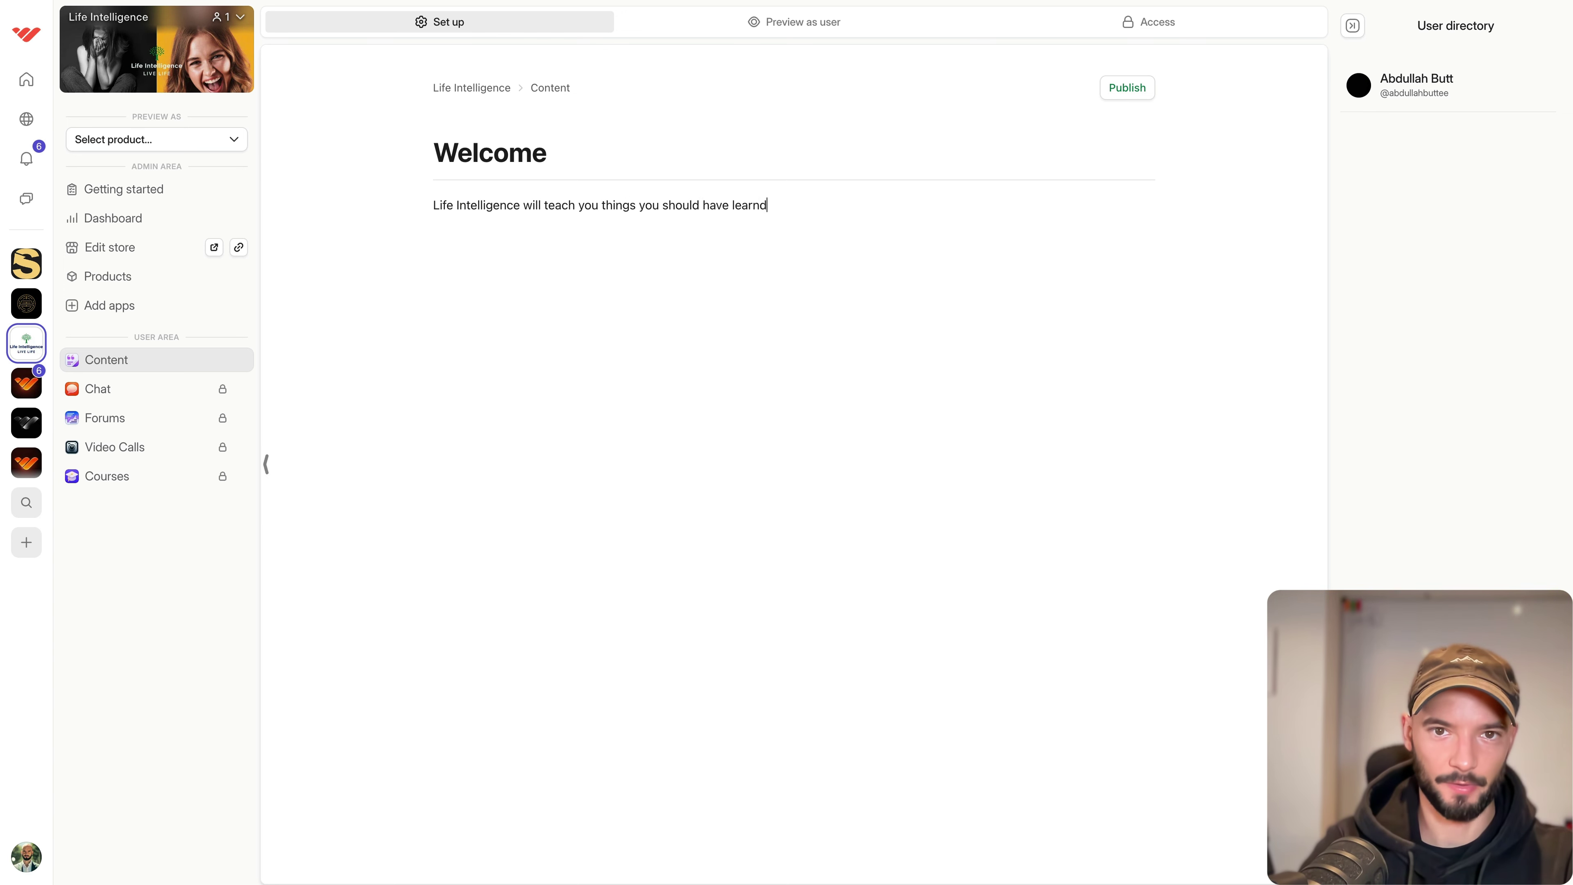
type("rned in schoo")
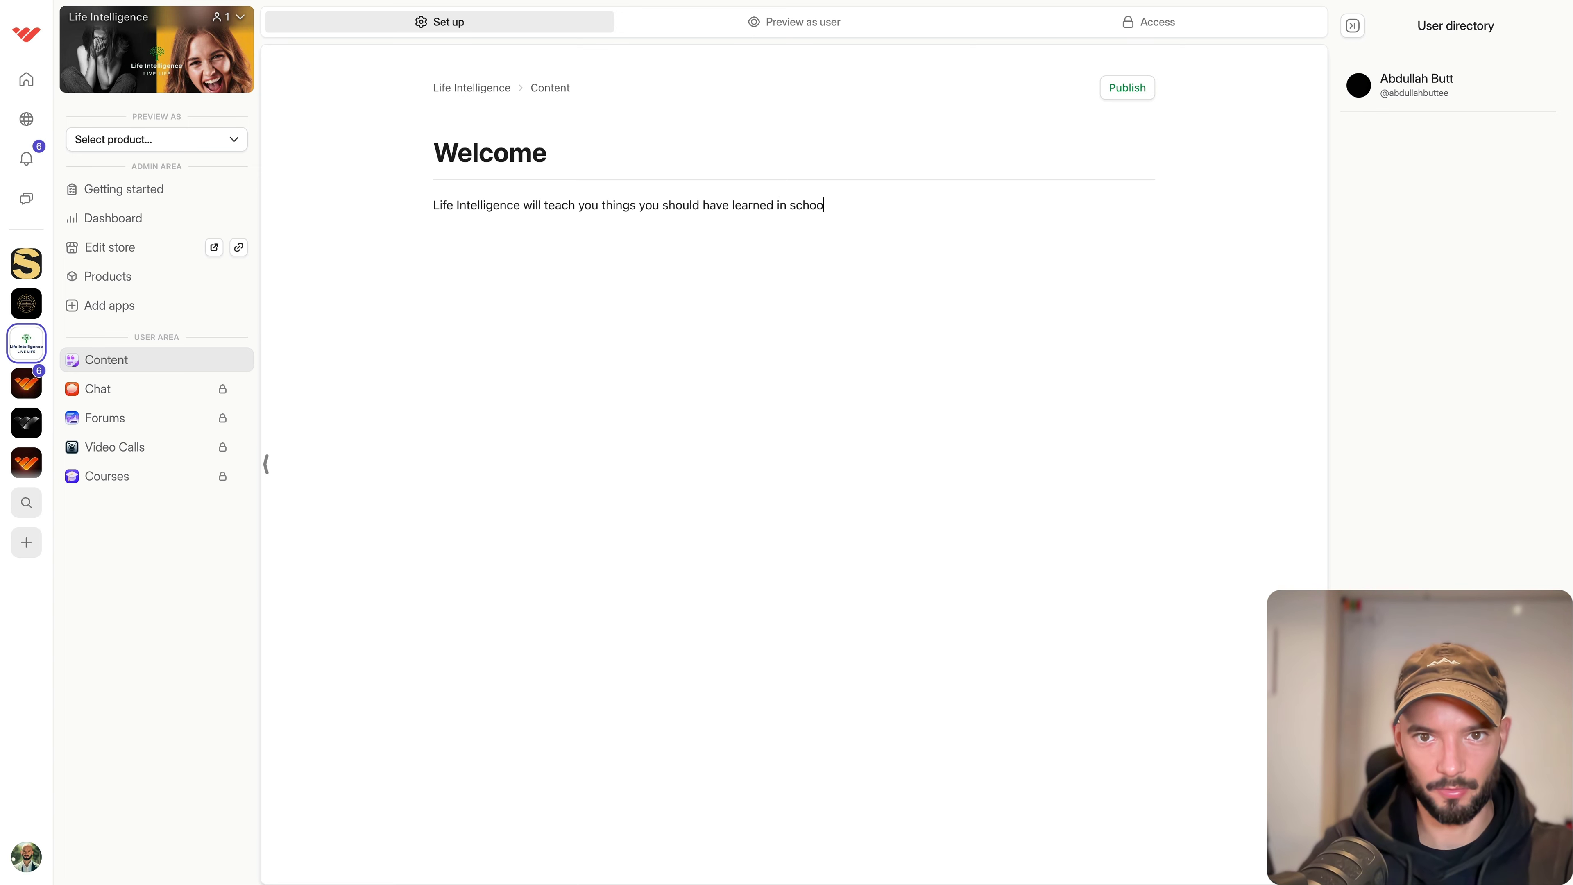
type("l... but di")
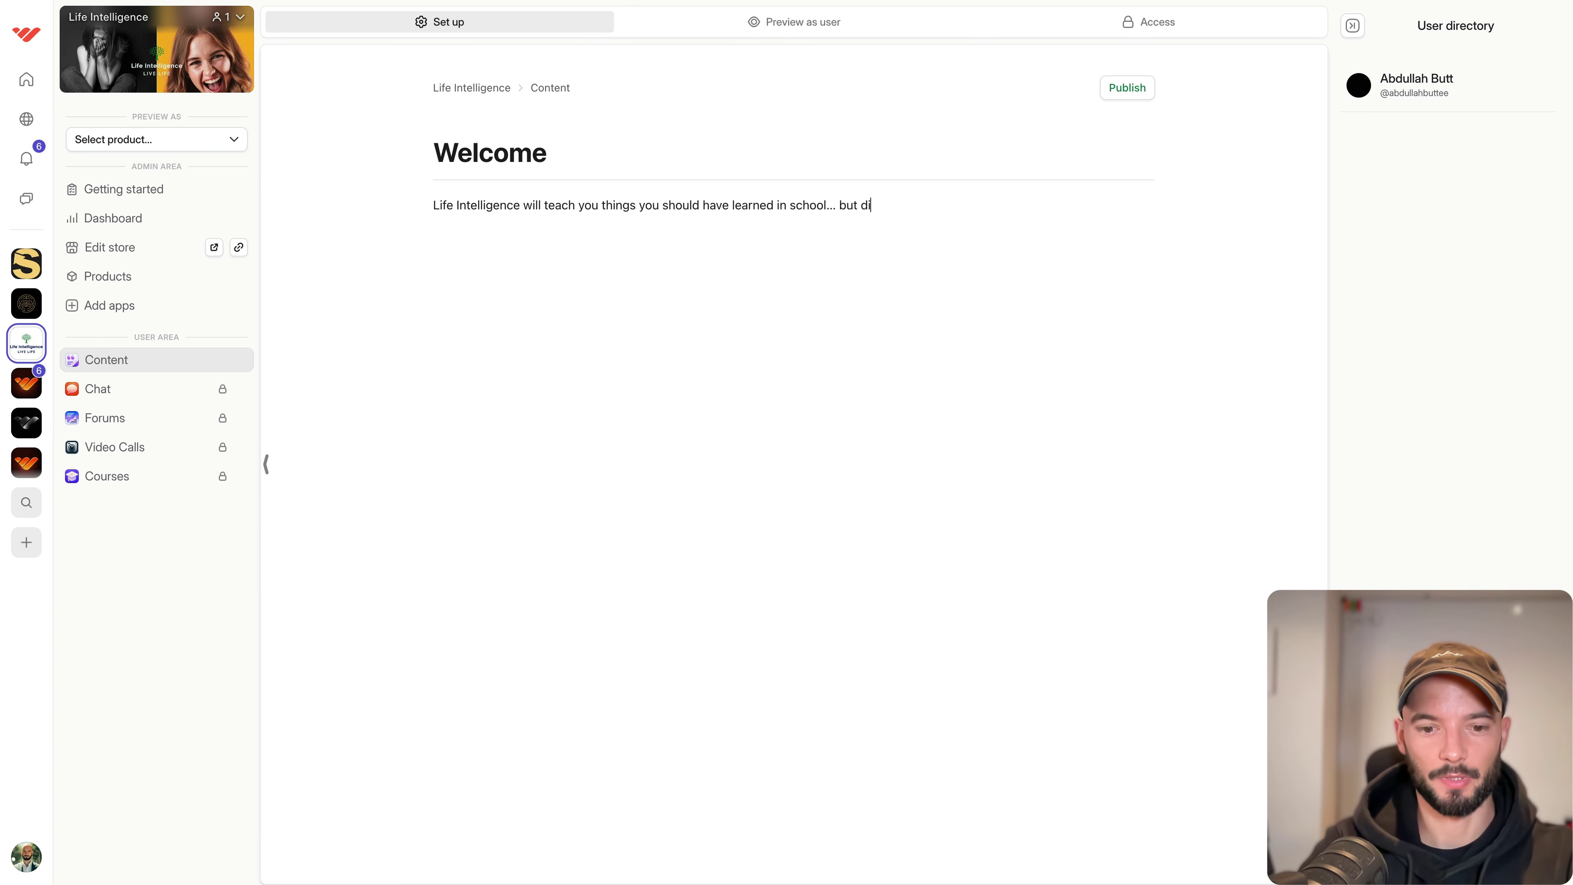
type("dnt")
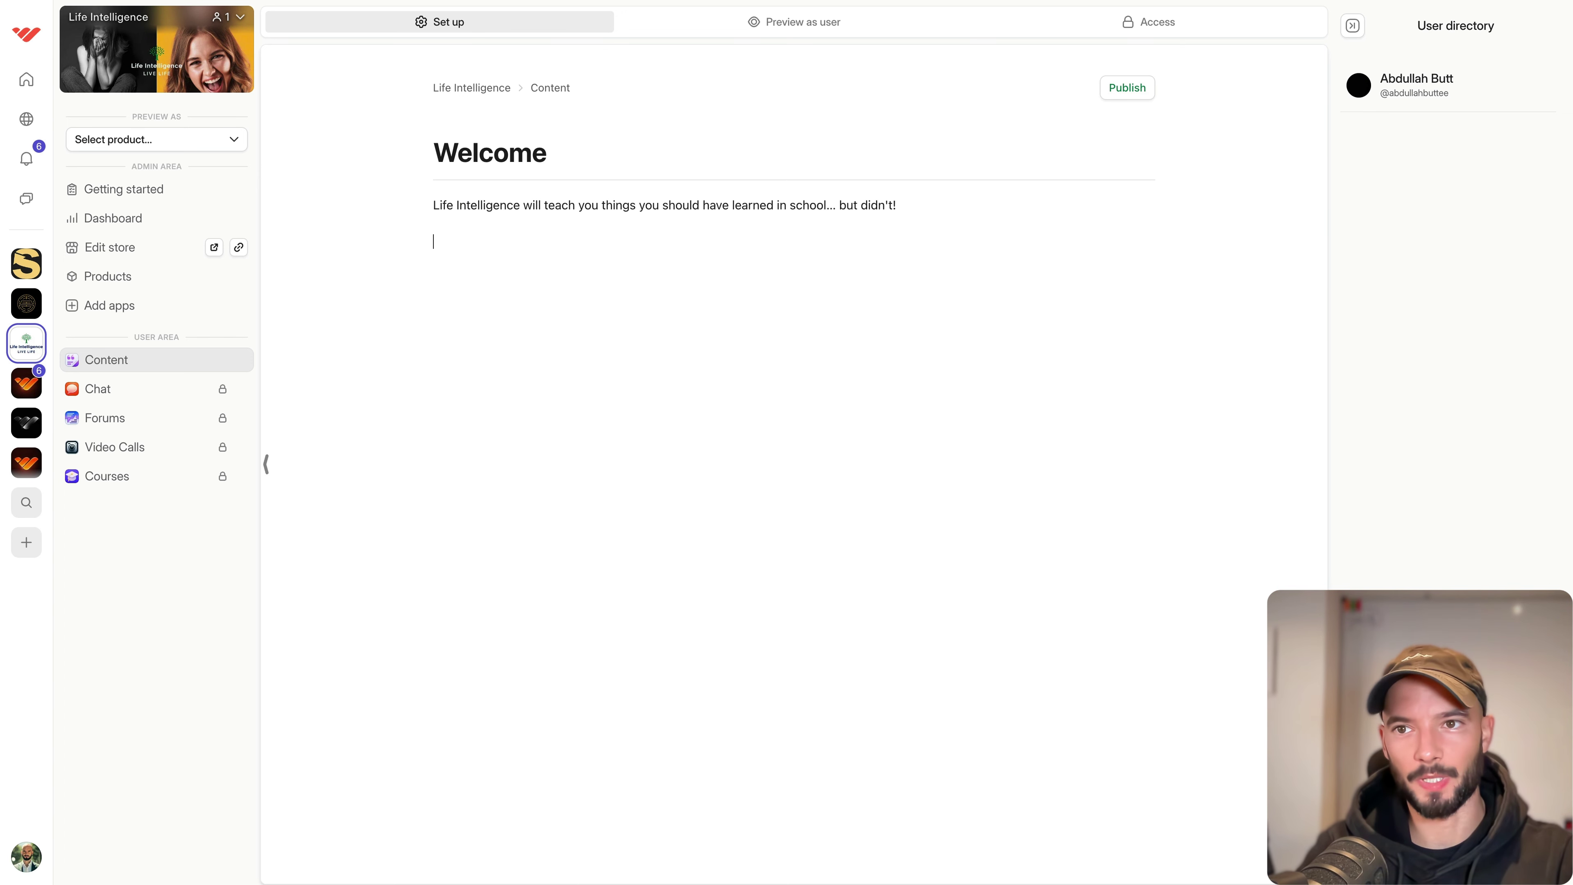
type("If you")
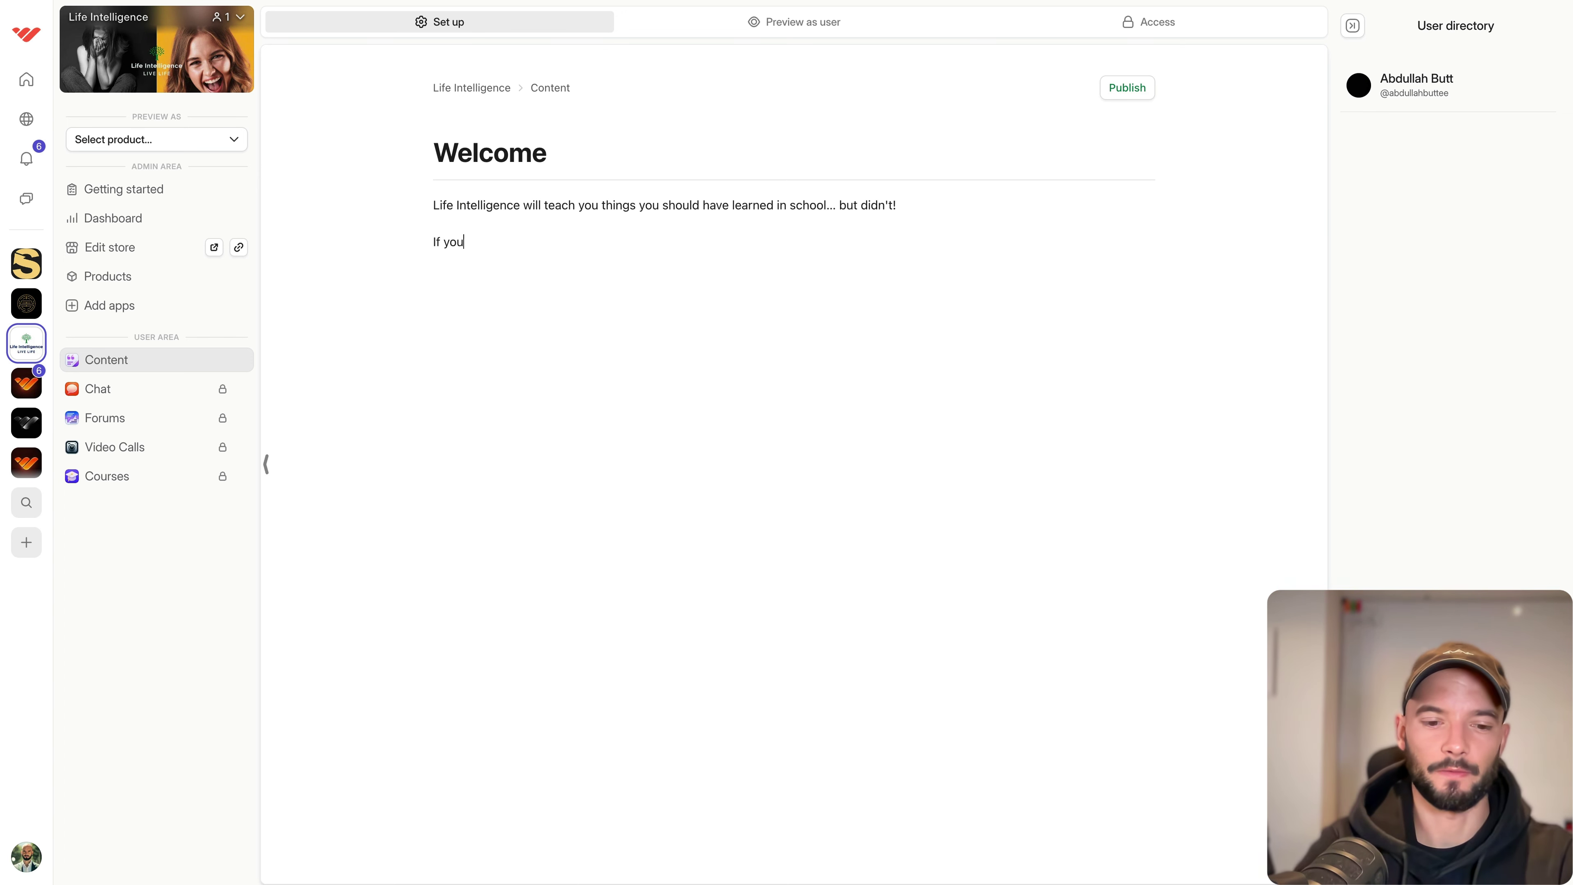
type(" want to un")
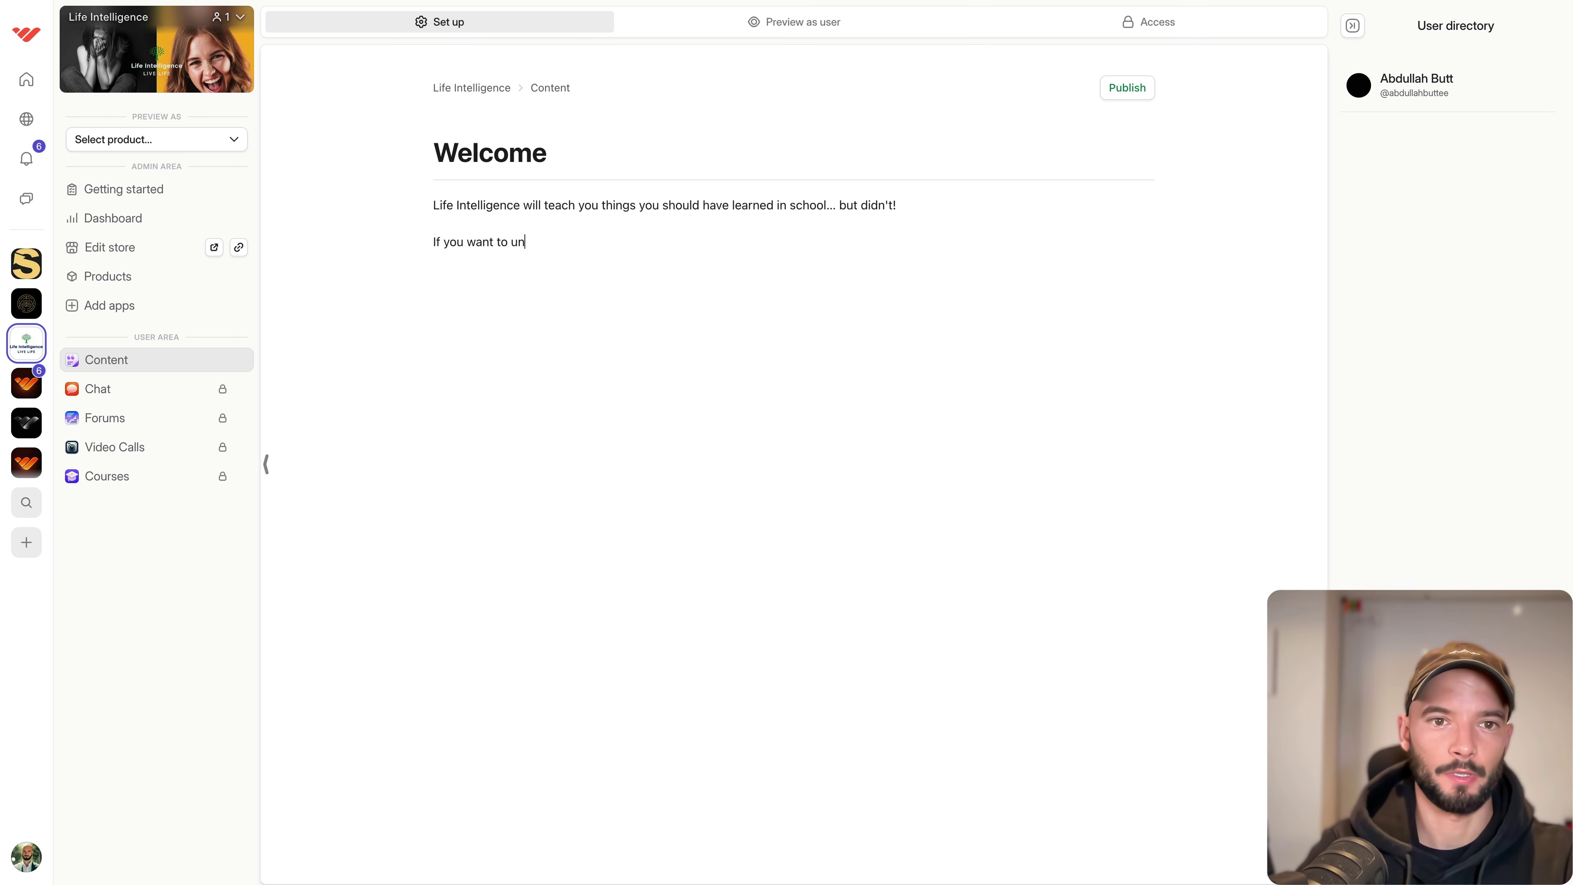
type("lock all the co")
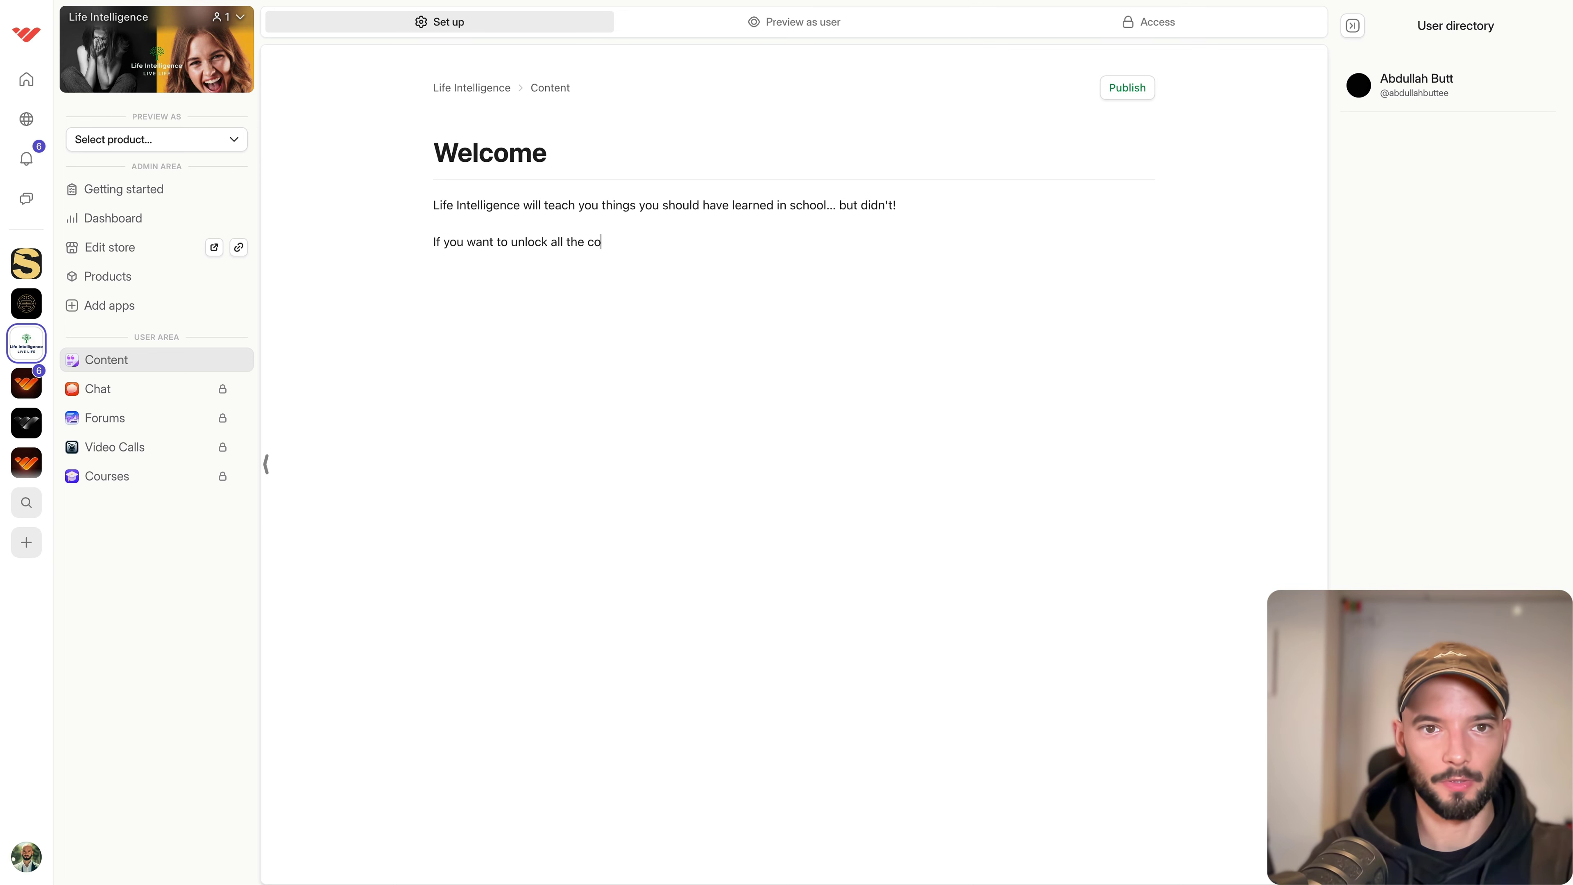
type("urses and ")
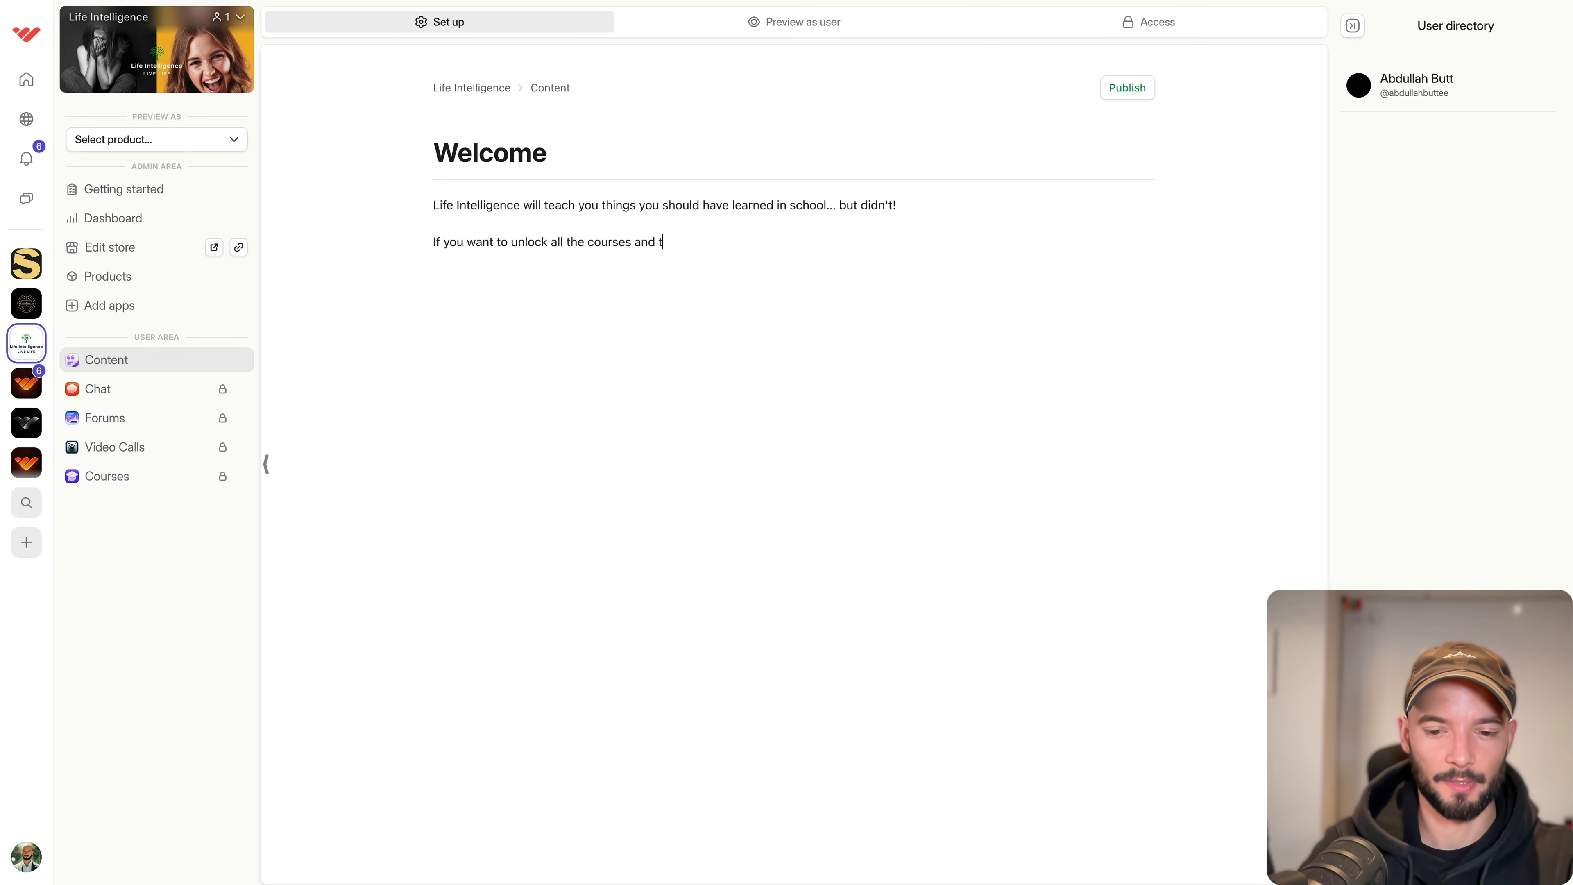
type("Ask")
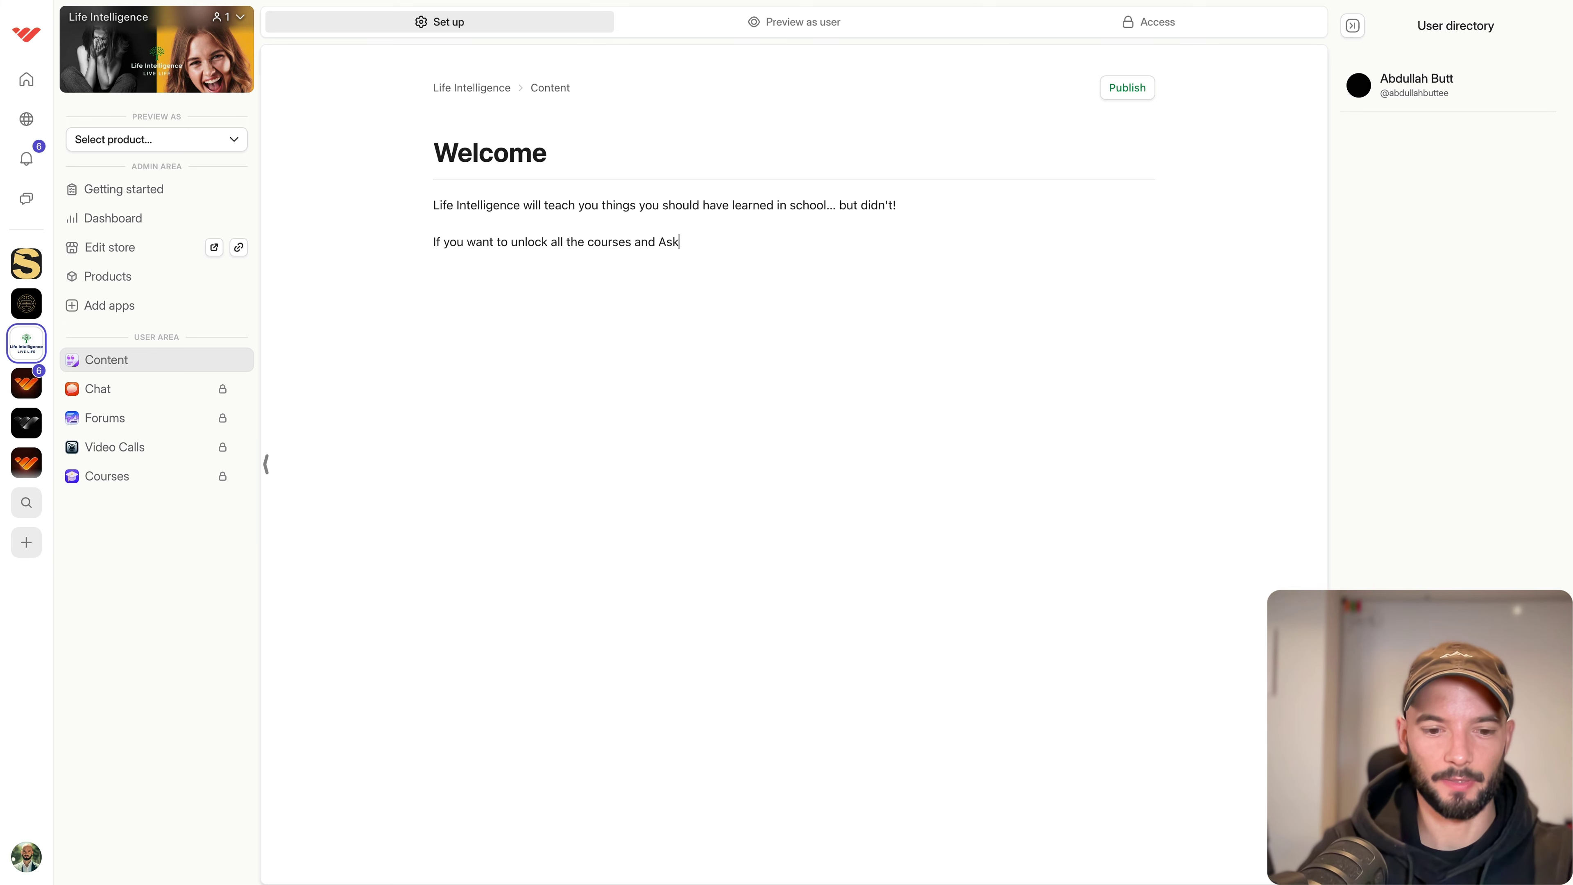
type(" Me A")
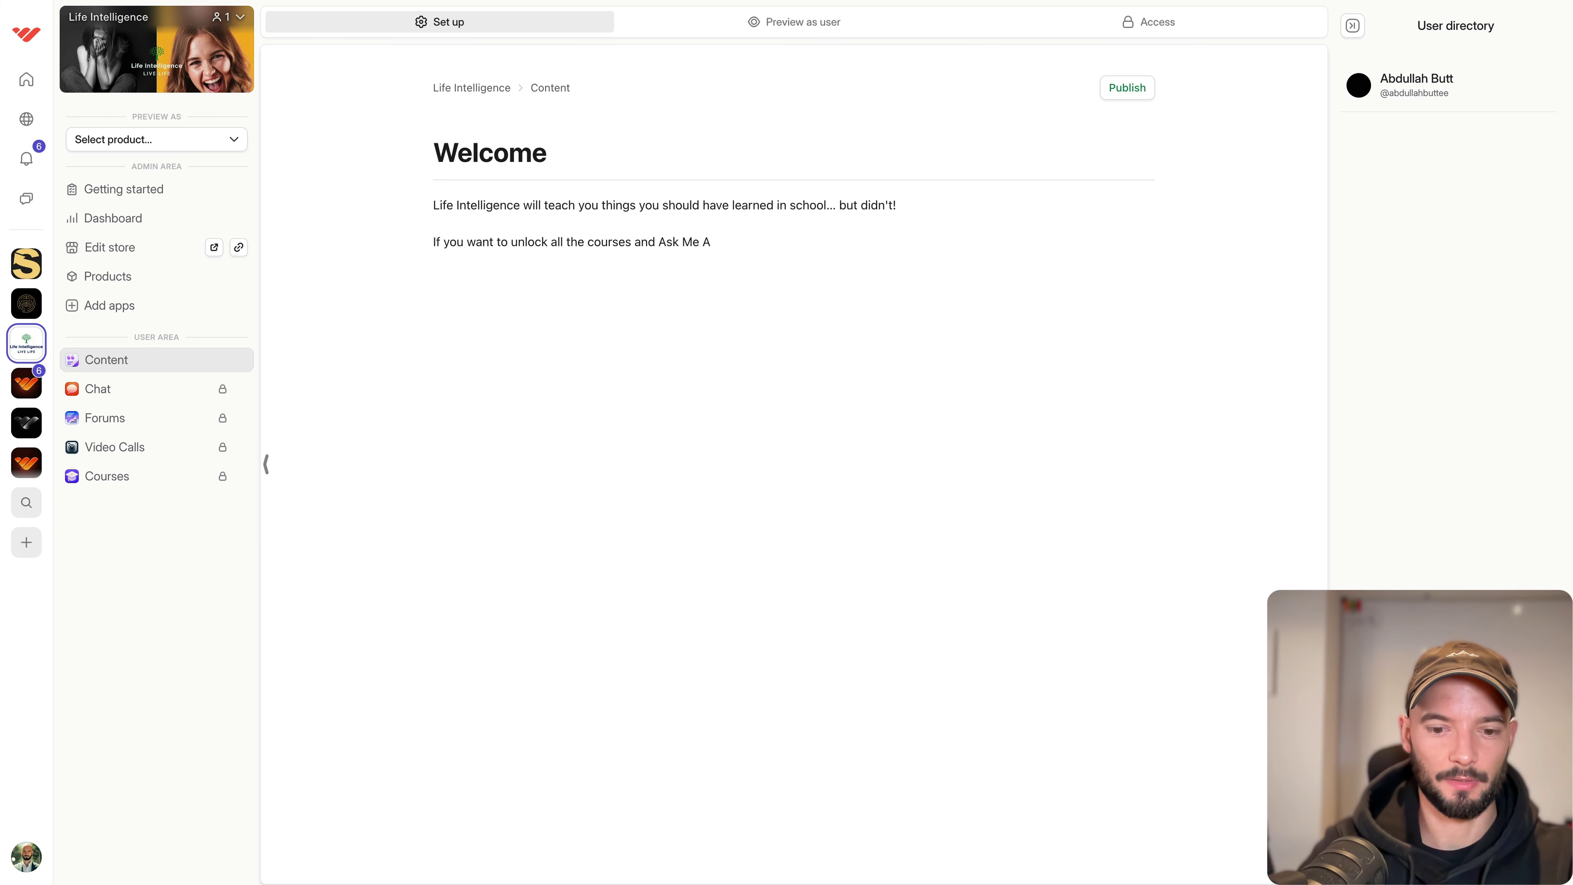
type("nything every single week... ")
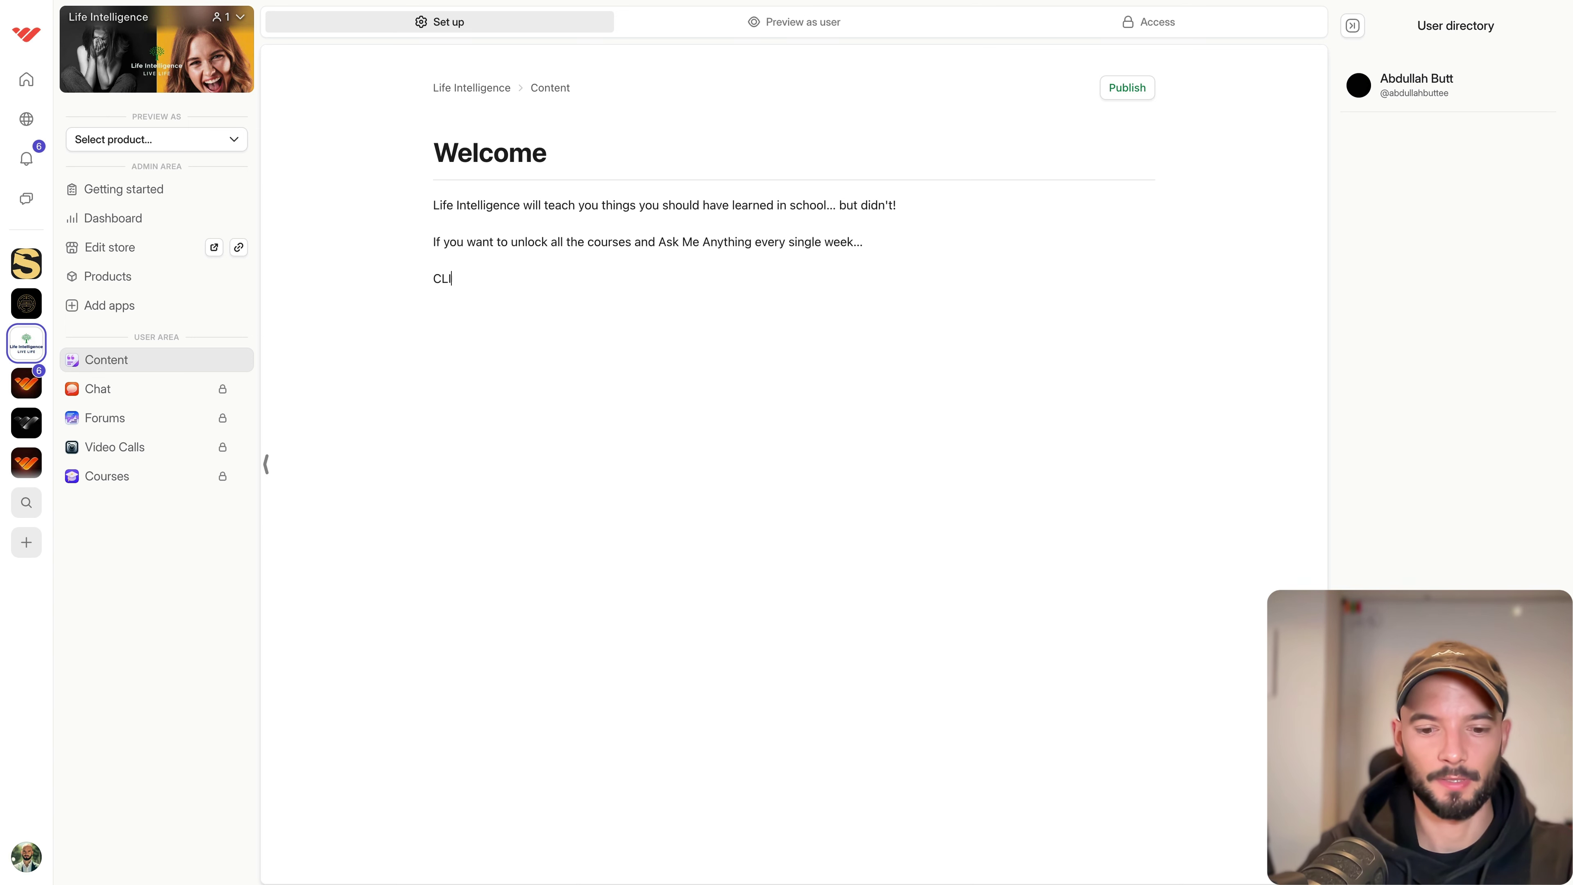
type("CLICK HERE TO JOIN OUR PAID")
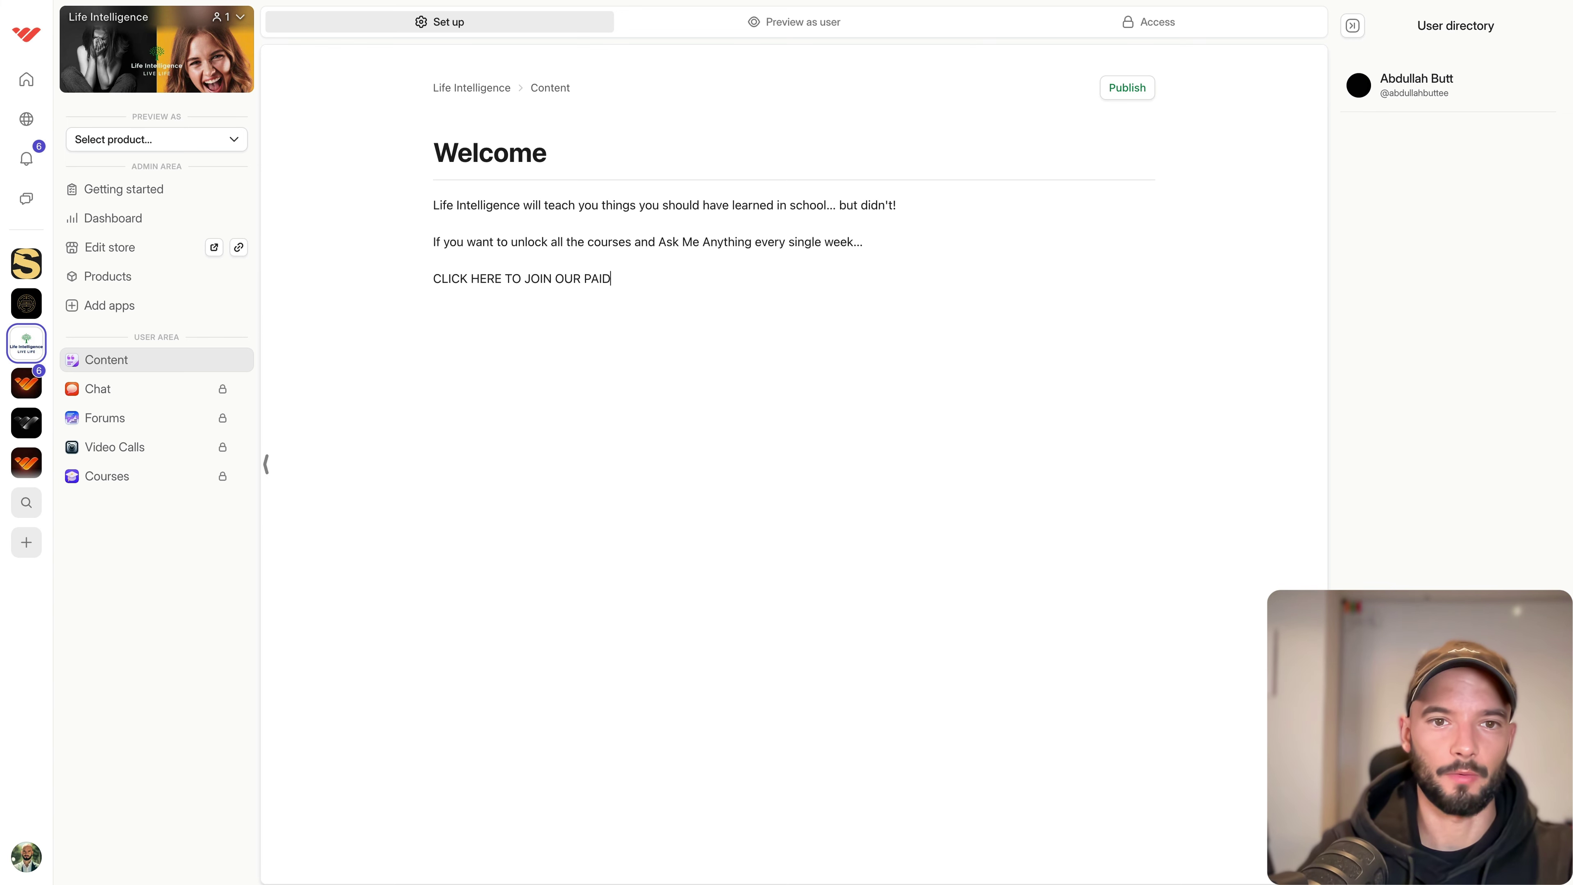
type(" COMMUNITY")
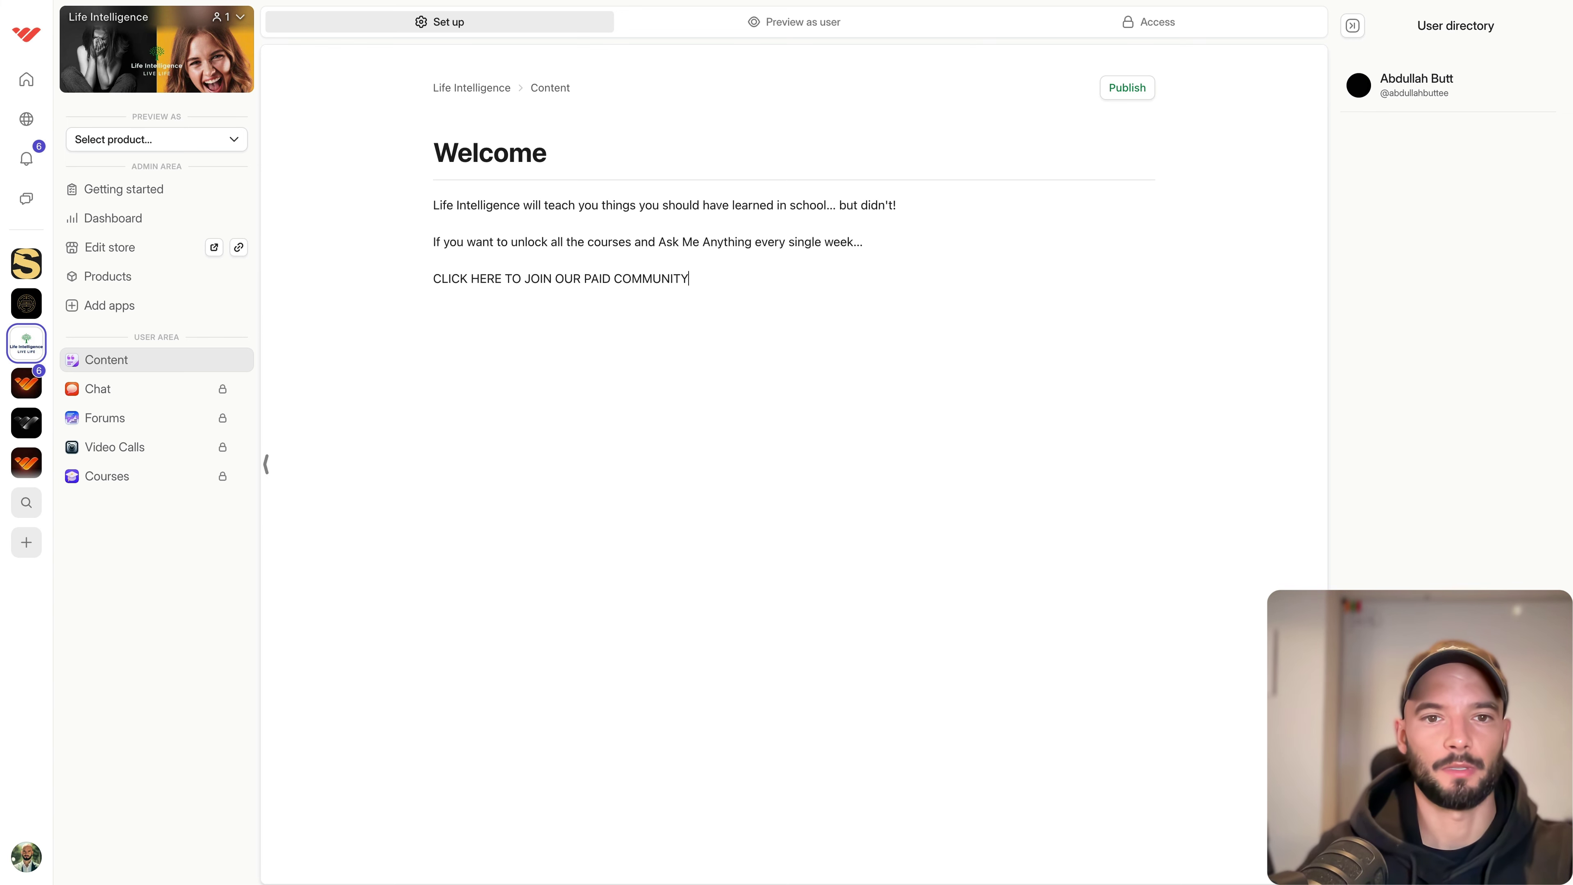
Link the 'CLICK HERE TO JOIN OUR PAID COMMUNITY' line to the paid community URL in Jade green.
triple_click(496, 283)
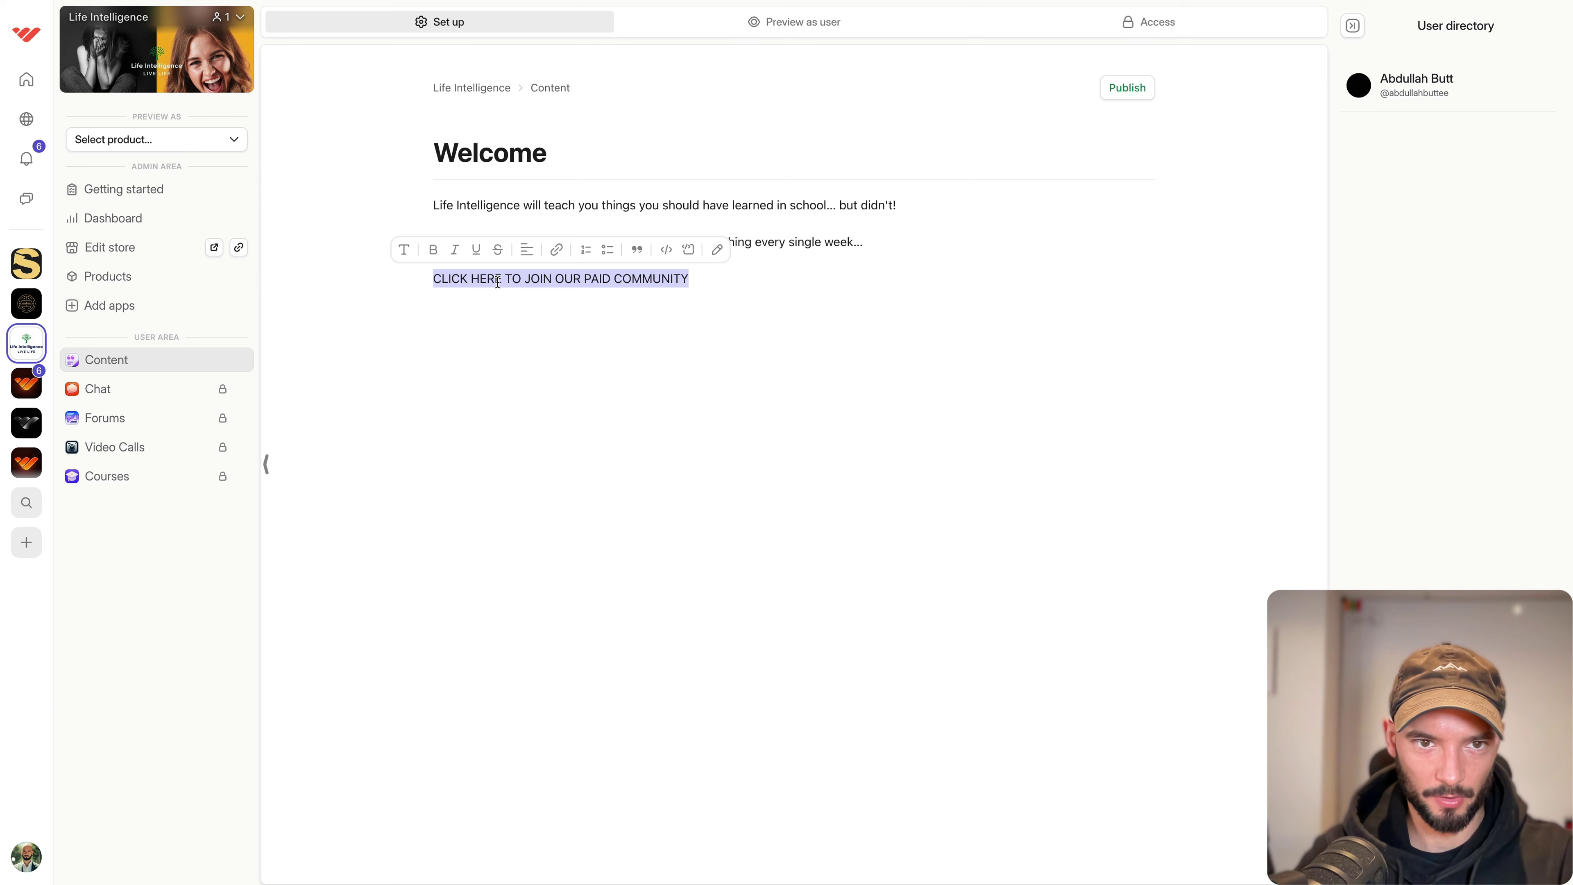
left_click(556, 249)
type("https://whop.com/life-intelligence?pass=prod_7QZ7dmkLPEDFd")
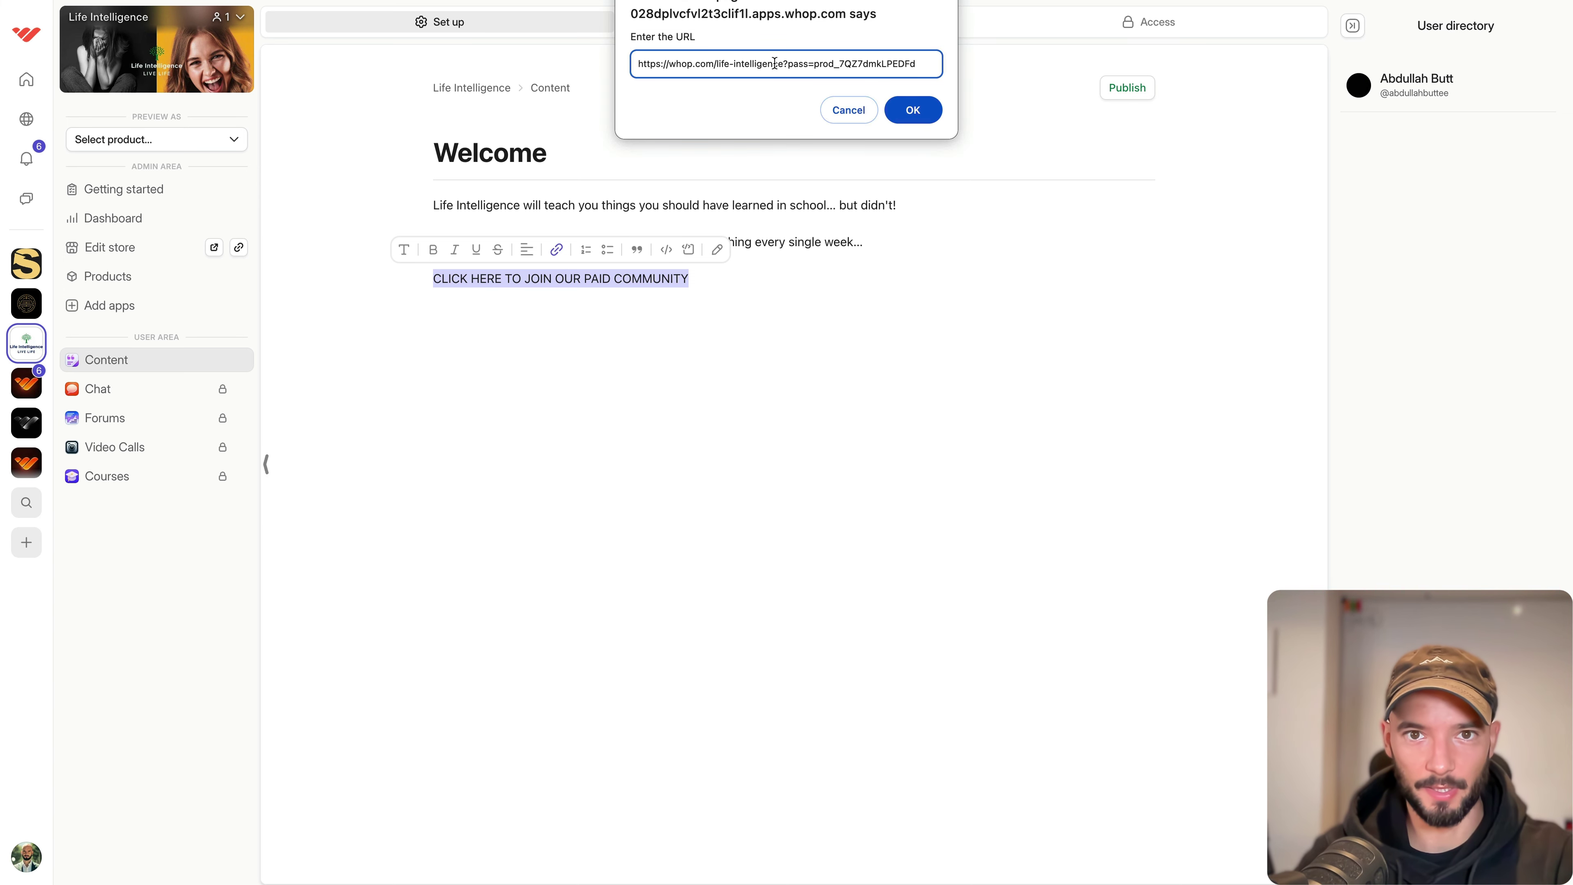
left_click(910, 111)
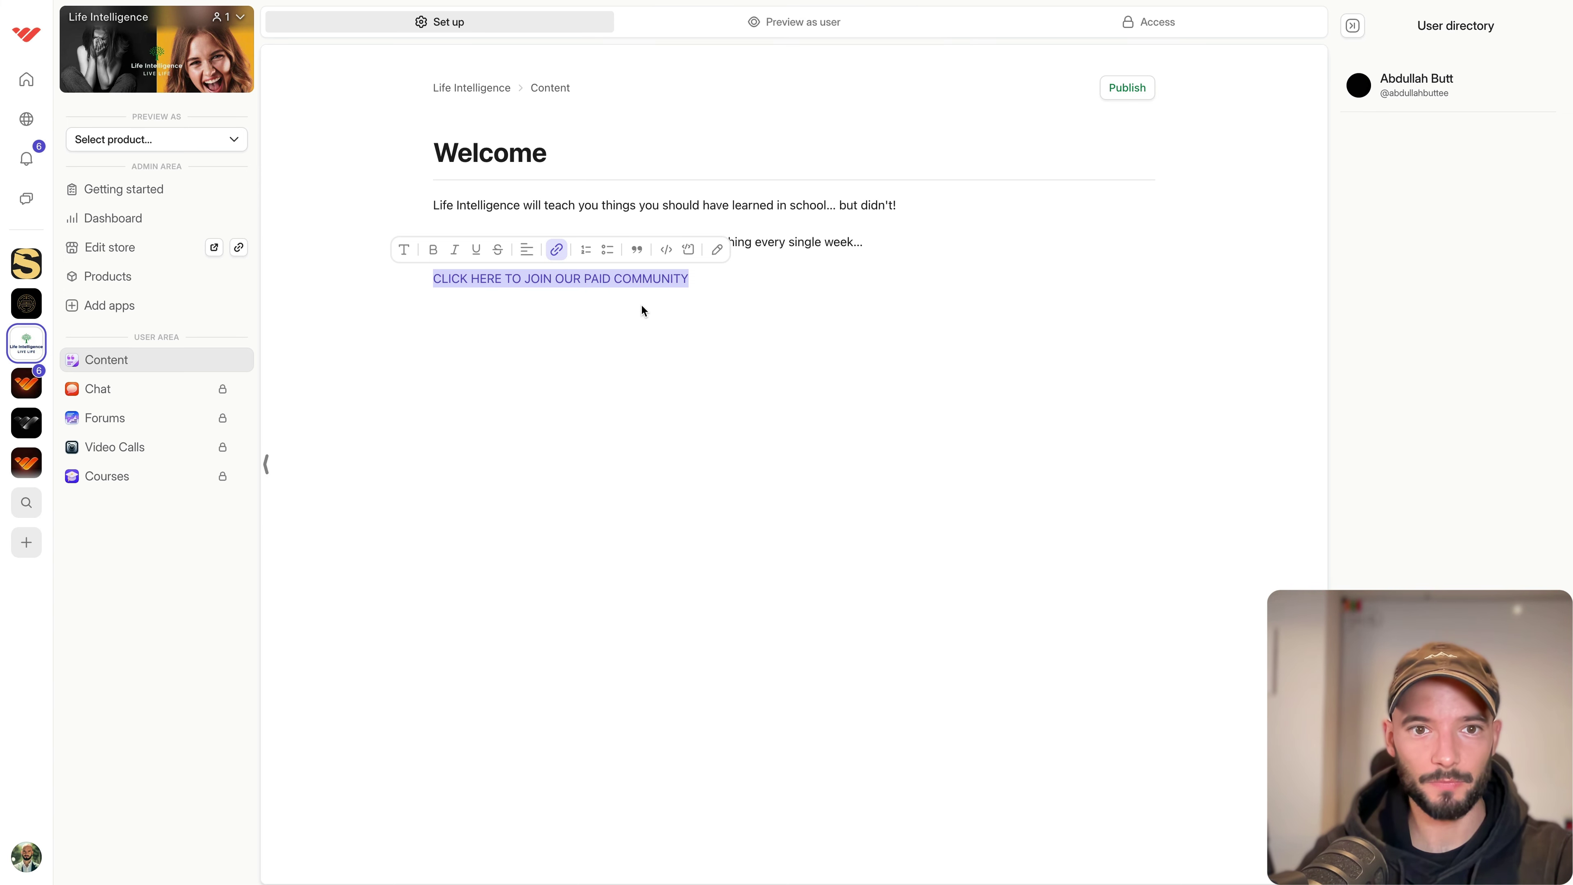
left_click(718, 249)
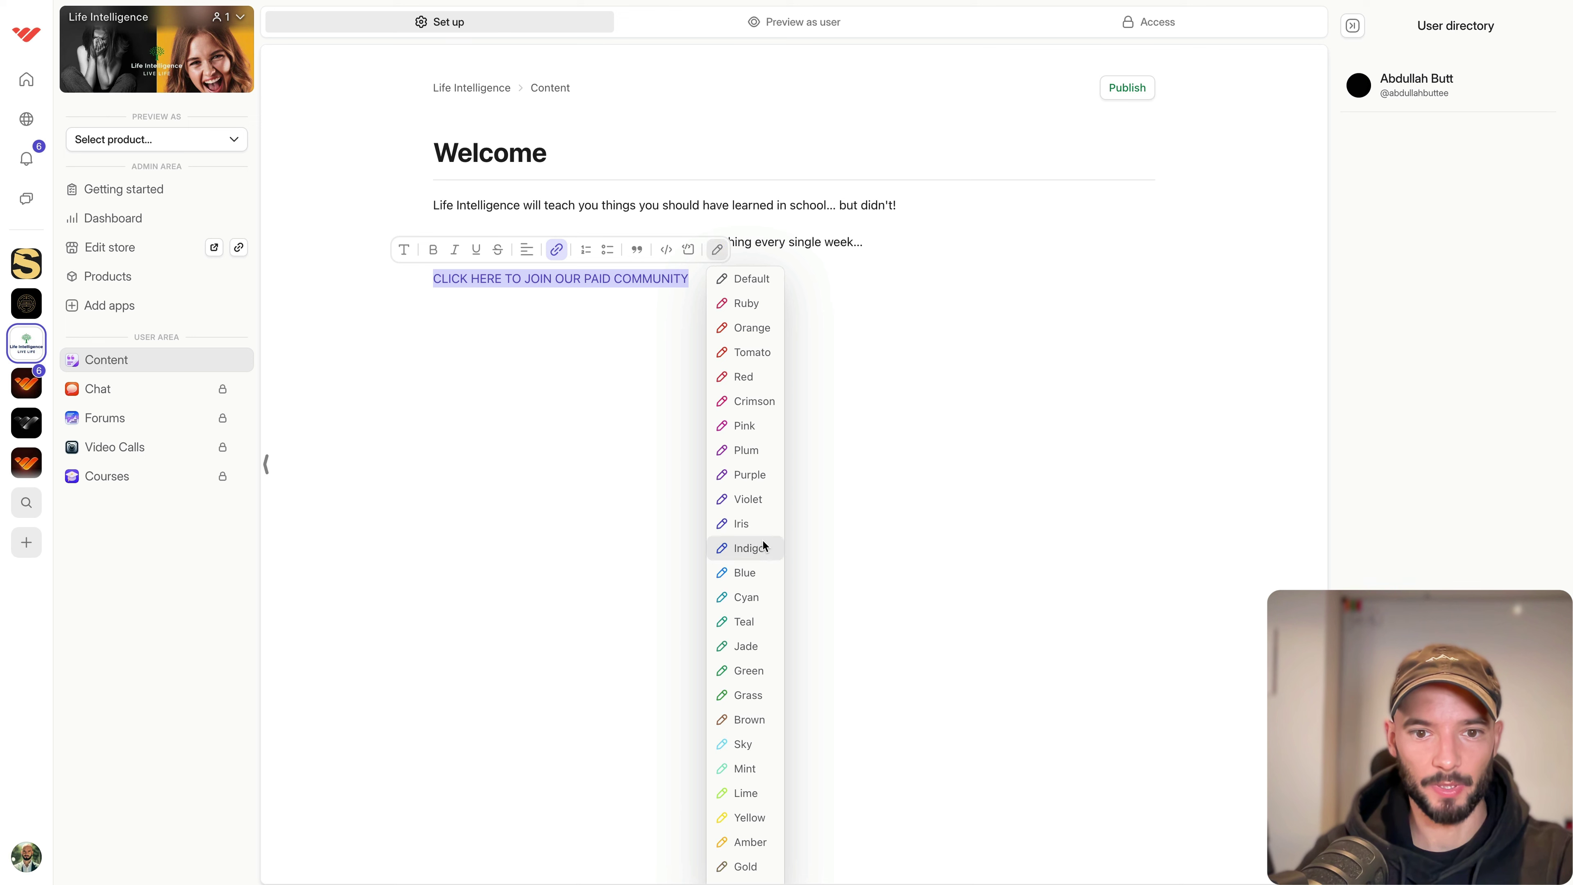
left_click(753, 650)
Make the join line a bold, centred Heading 1.
left_click(403, 249)
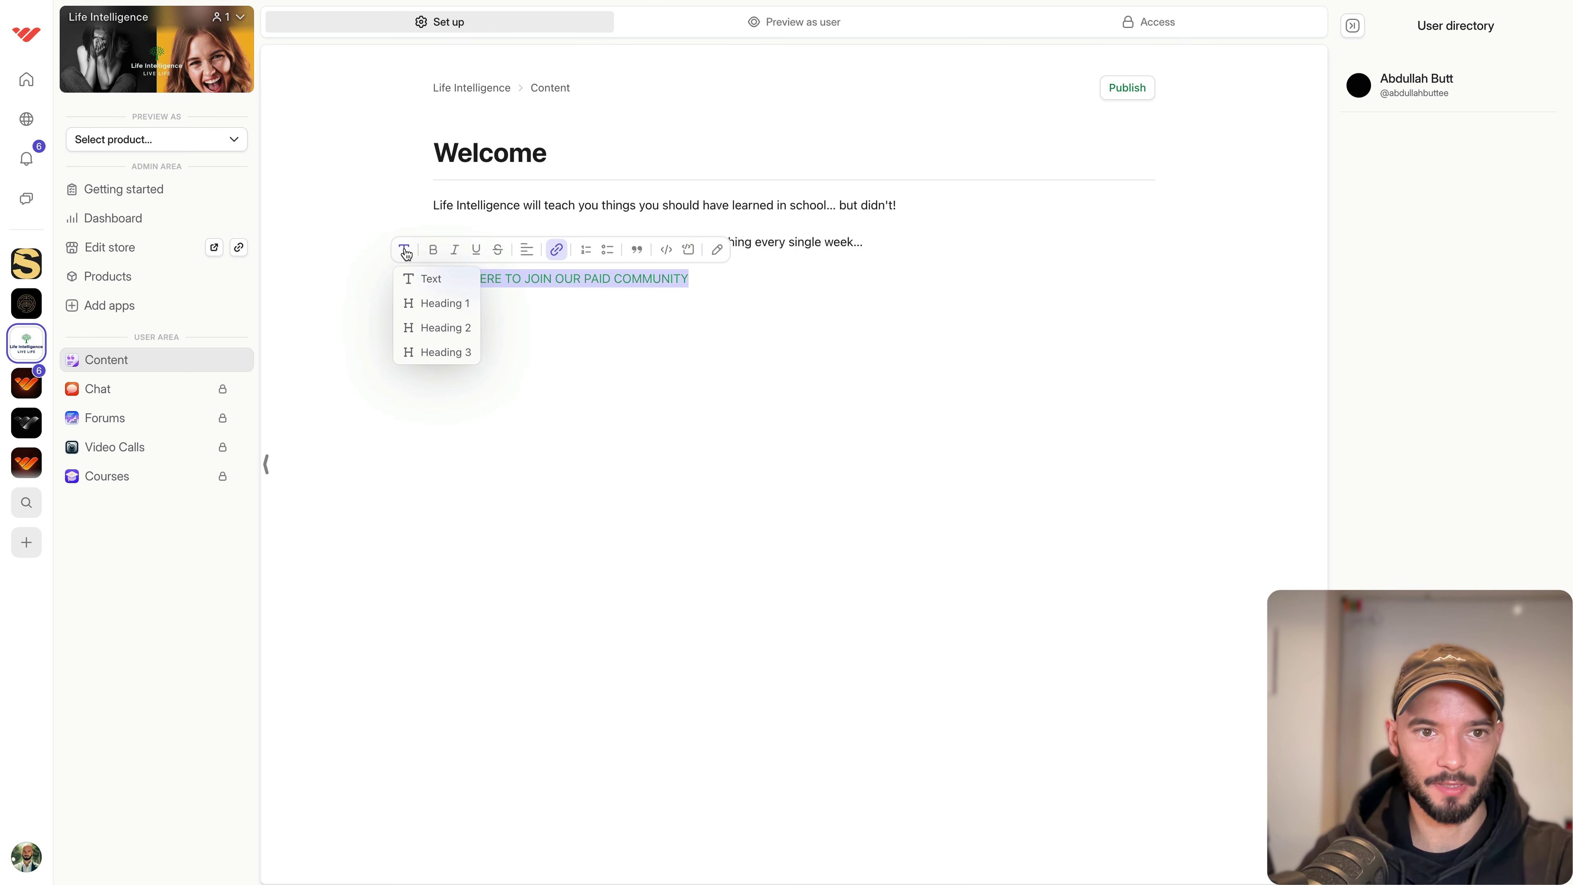
left_click(425, 303)
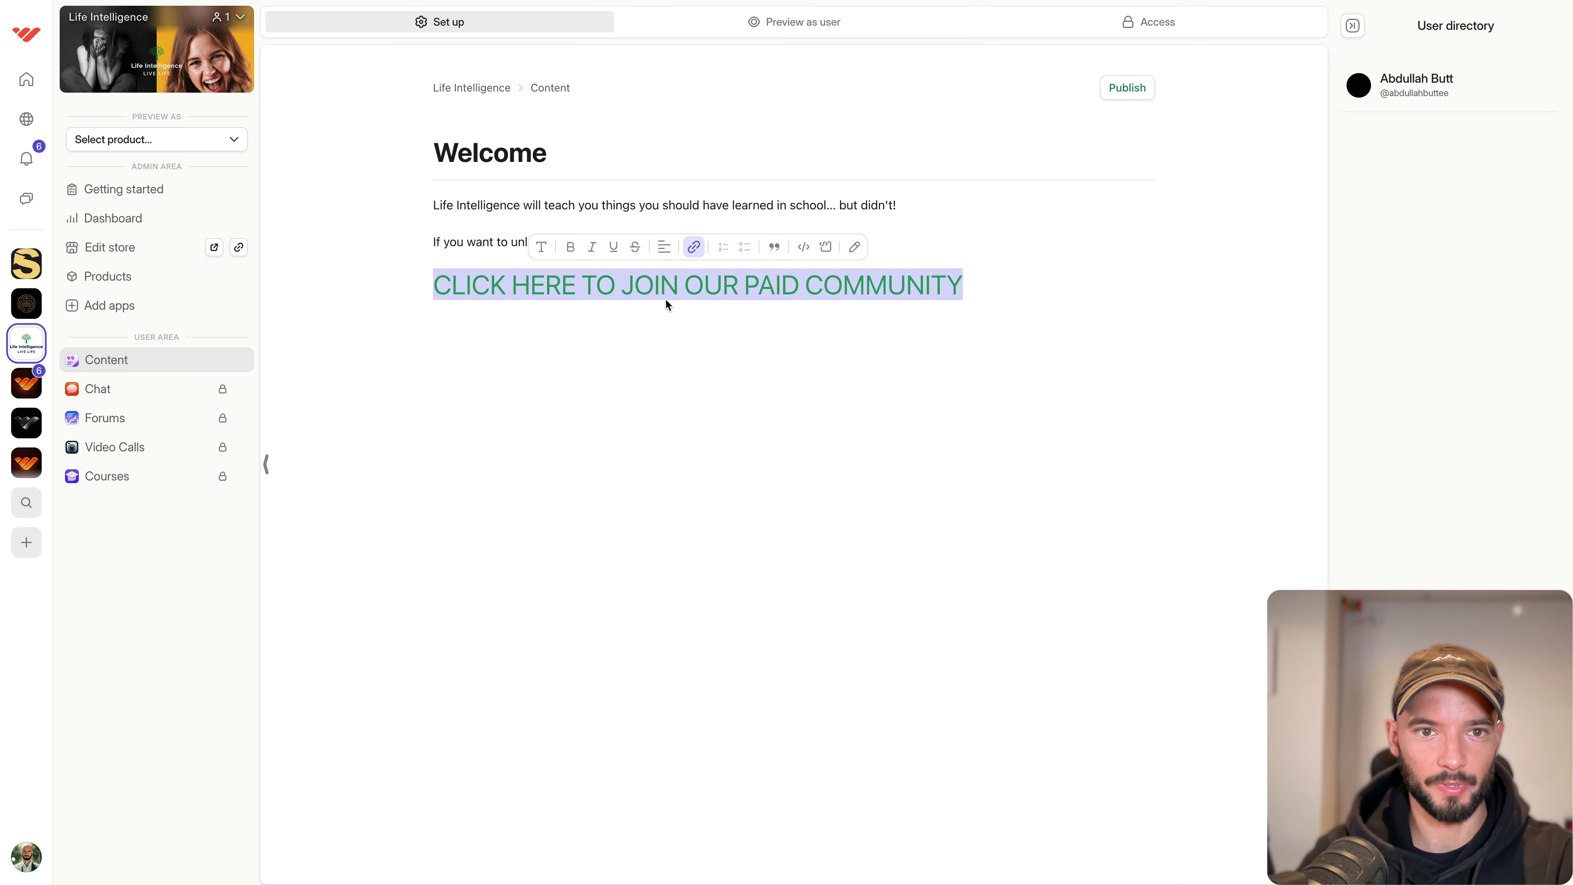
left_click(581, 247)
left_click(676, 247)
left_click(704, 298)
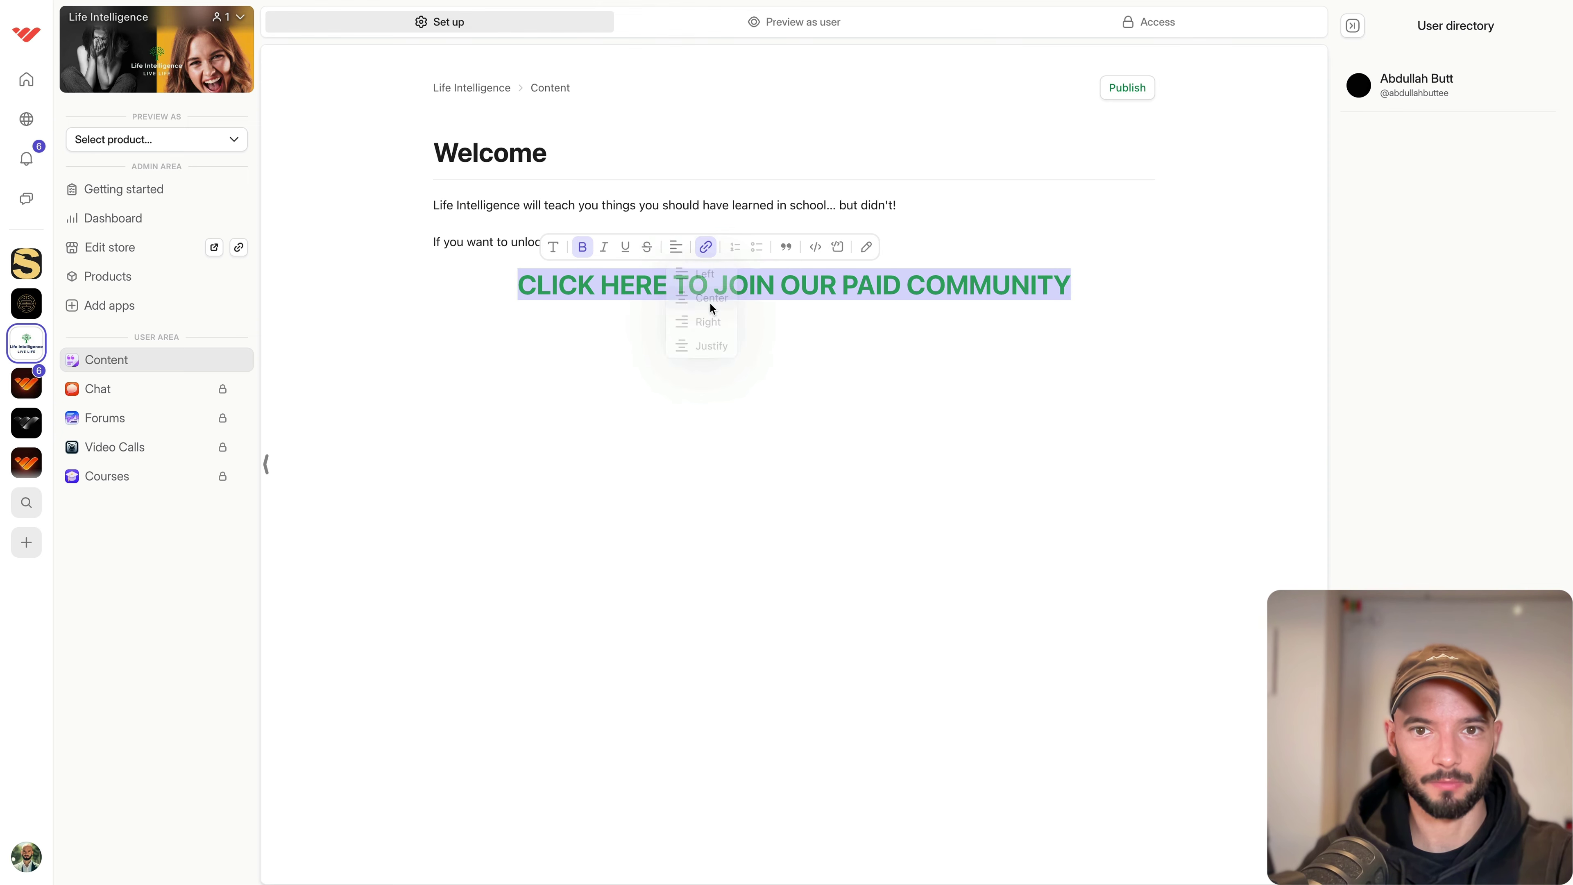
left_click(820, 373)
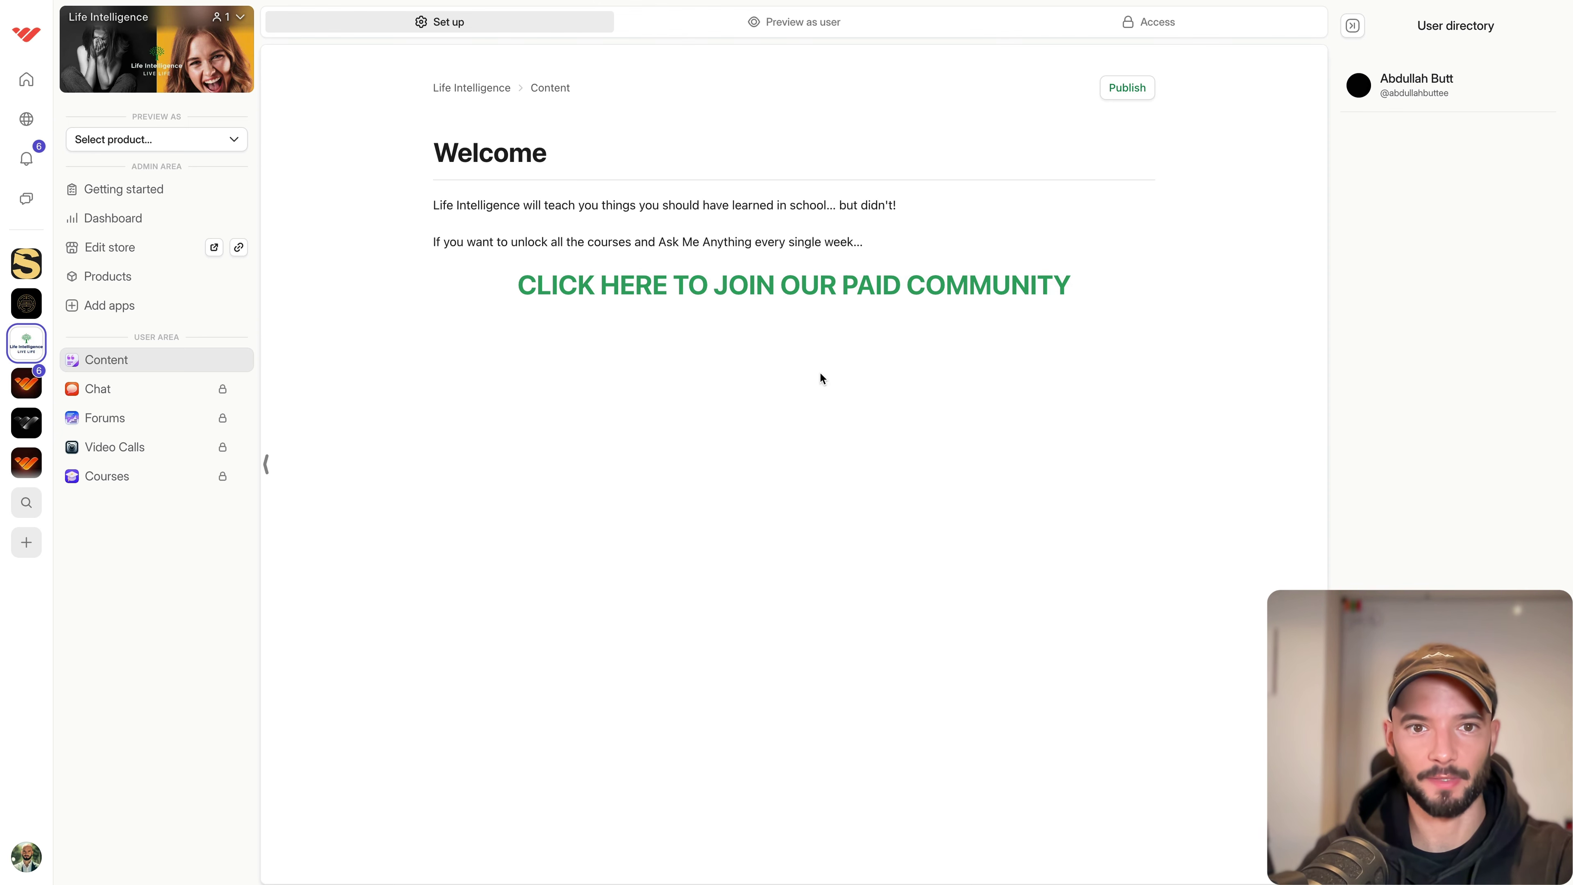
left_click(926, 239)
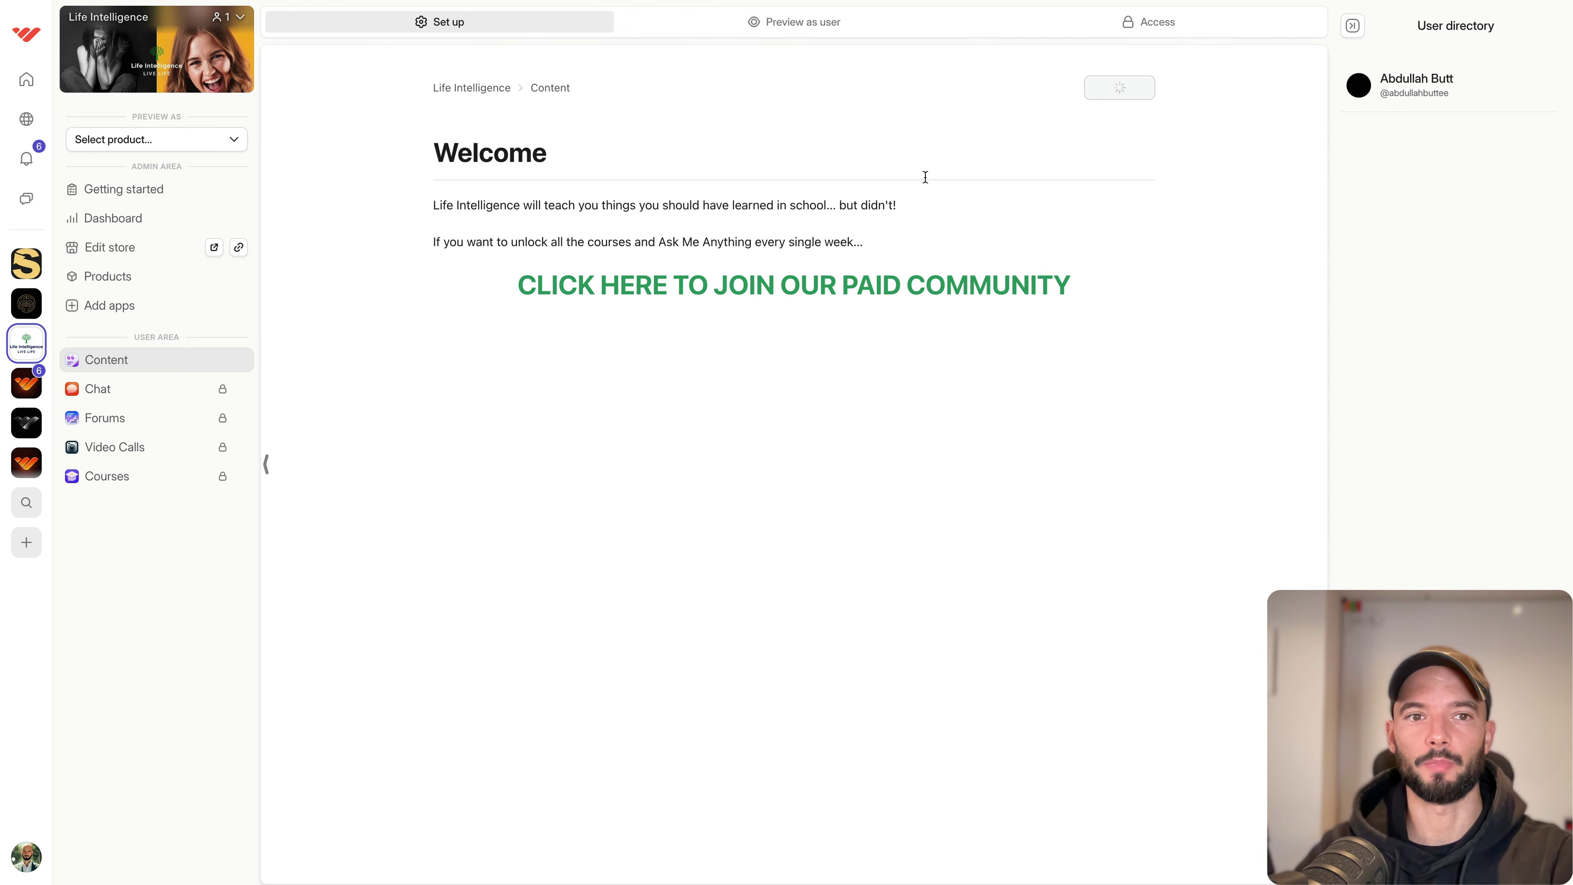
Preview the Welcome page as a member and confirm the join link reaches the $97/month offer.
left_click(806, 29)
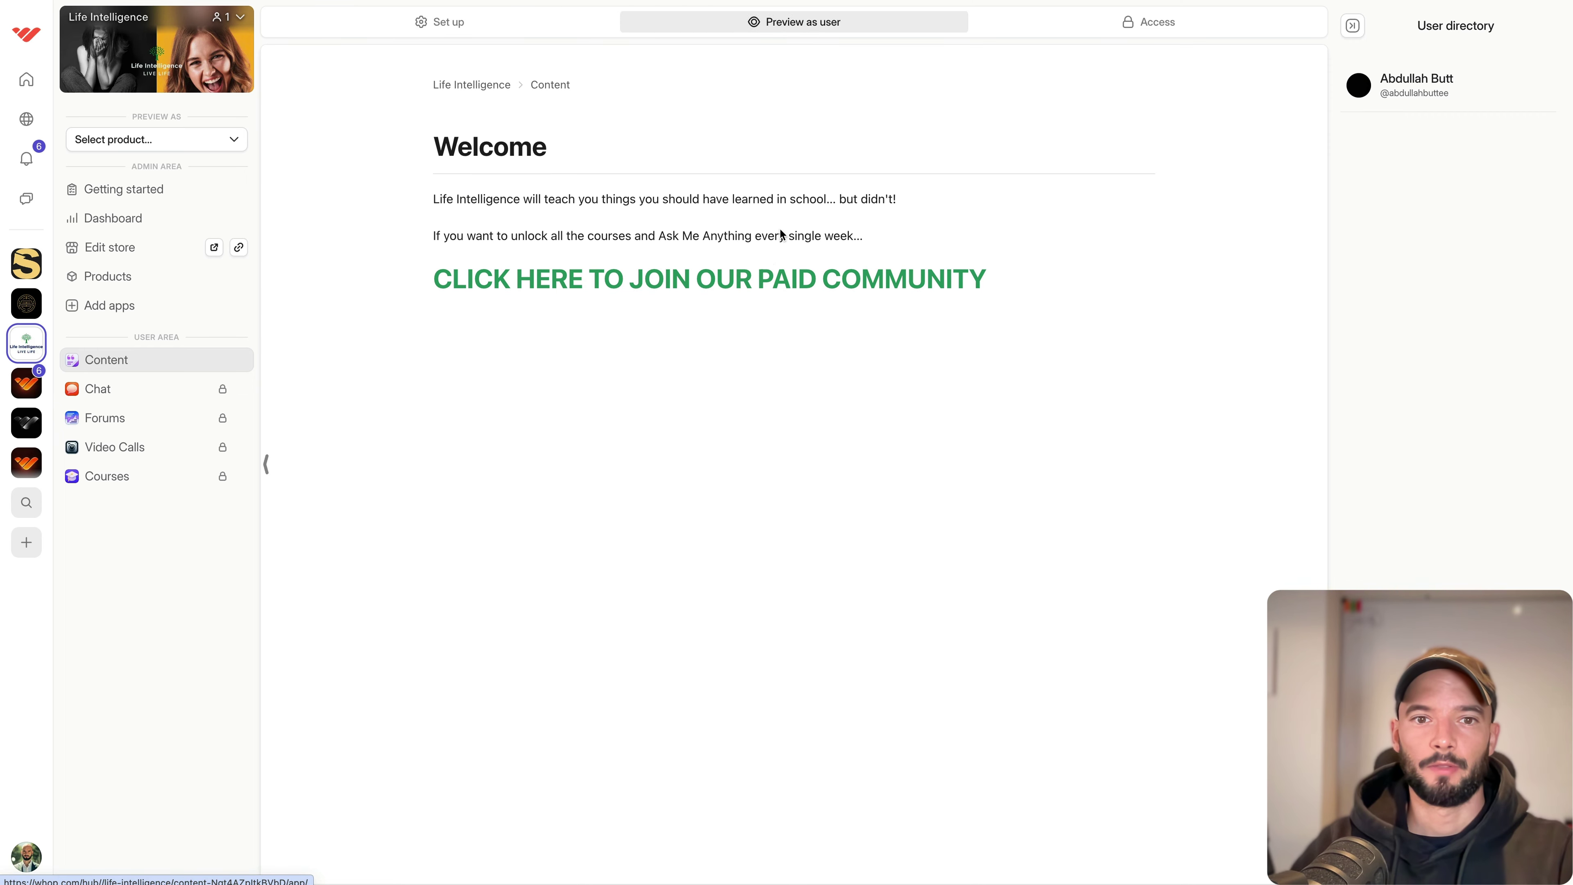
left_click(737, 280)
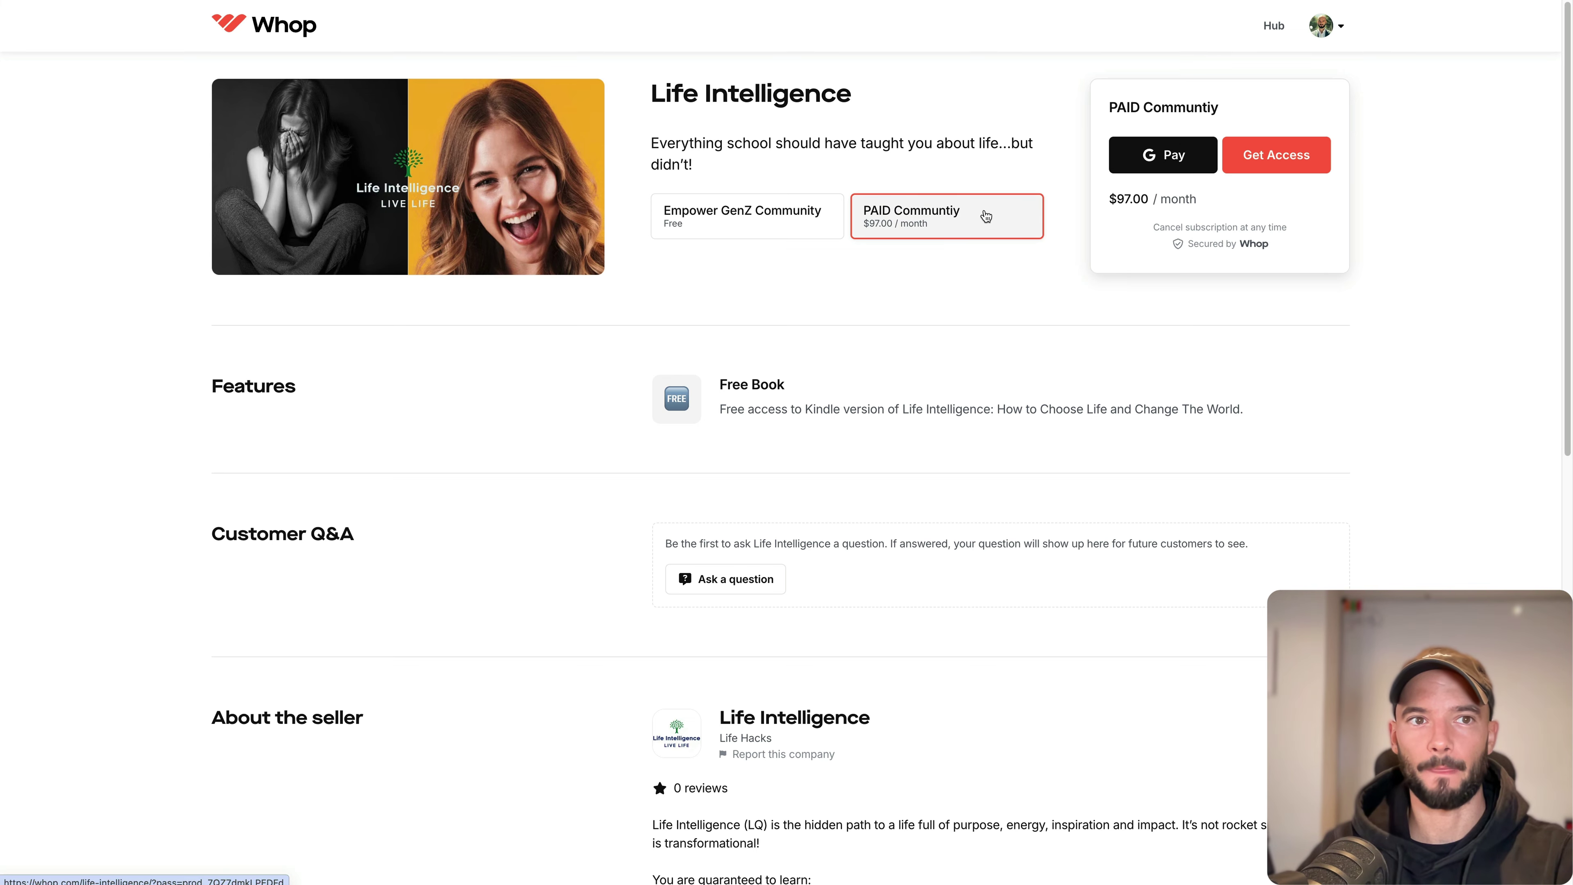
scroll(973, 235, "down", 10)
scroll(973, 236, "up", 10)
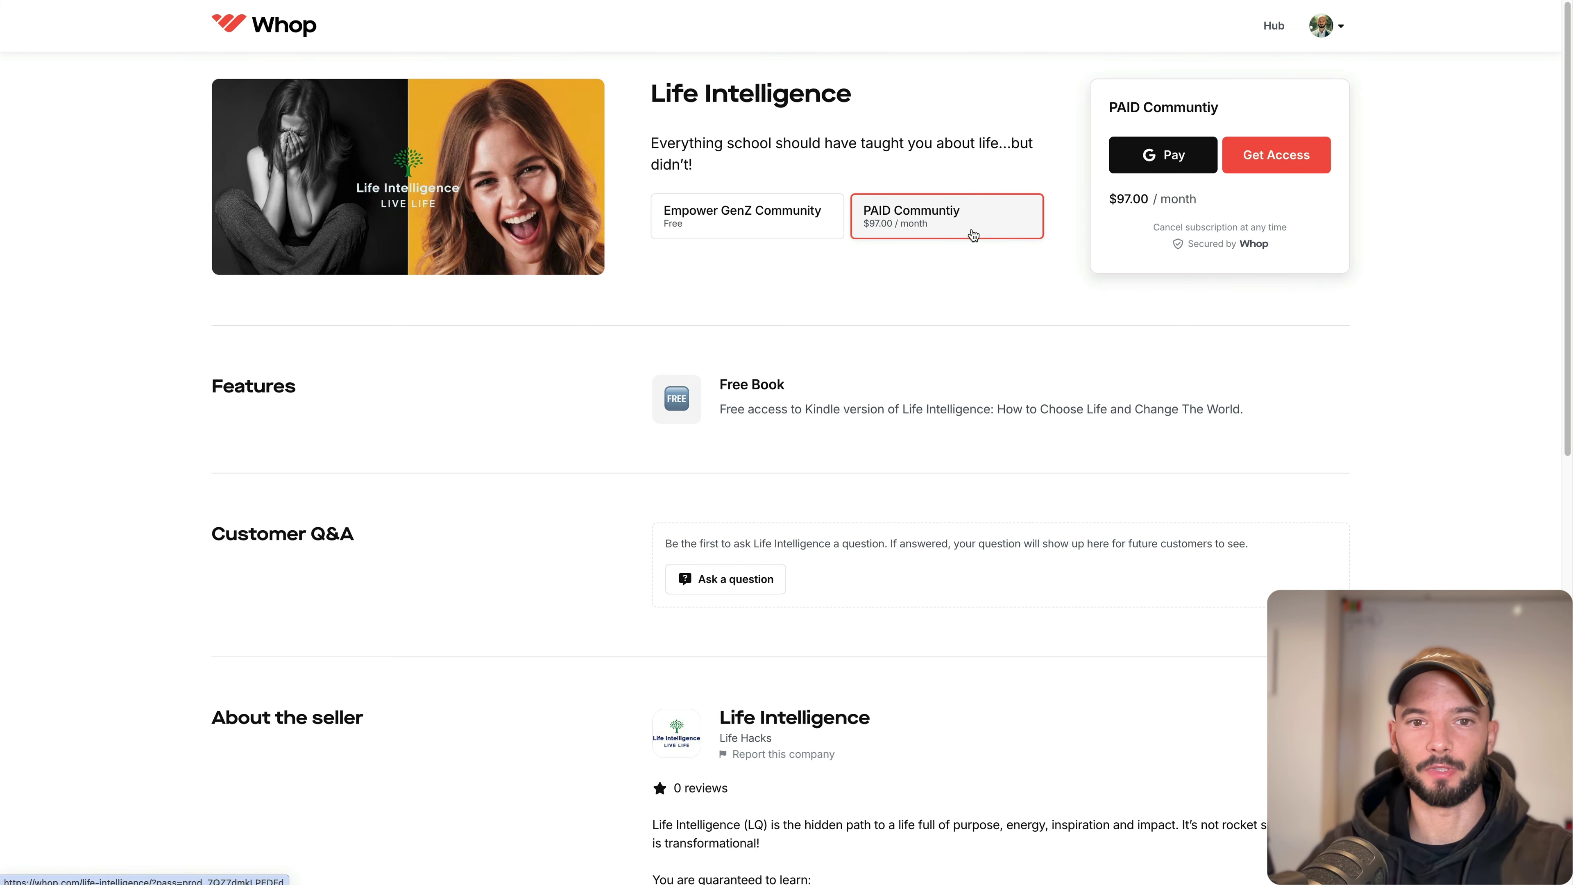
left_click(1273, 26)
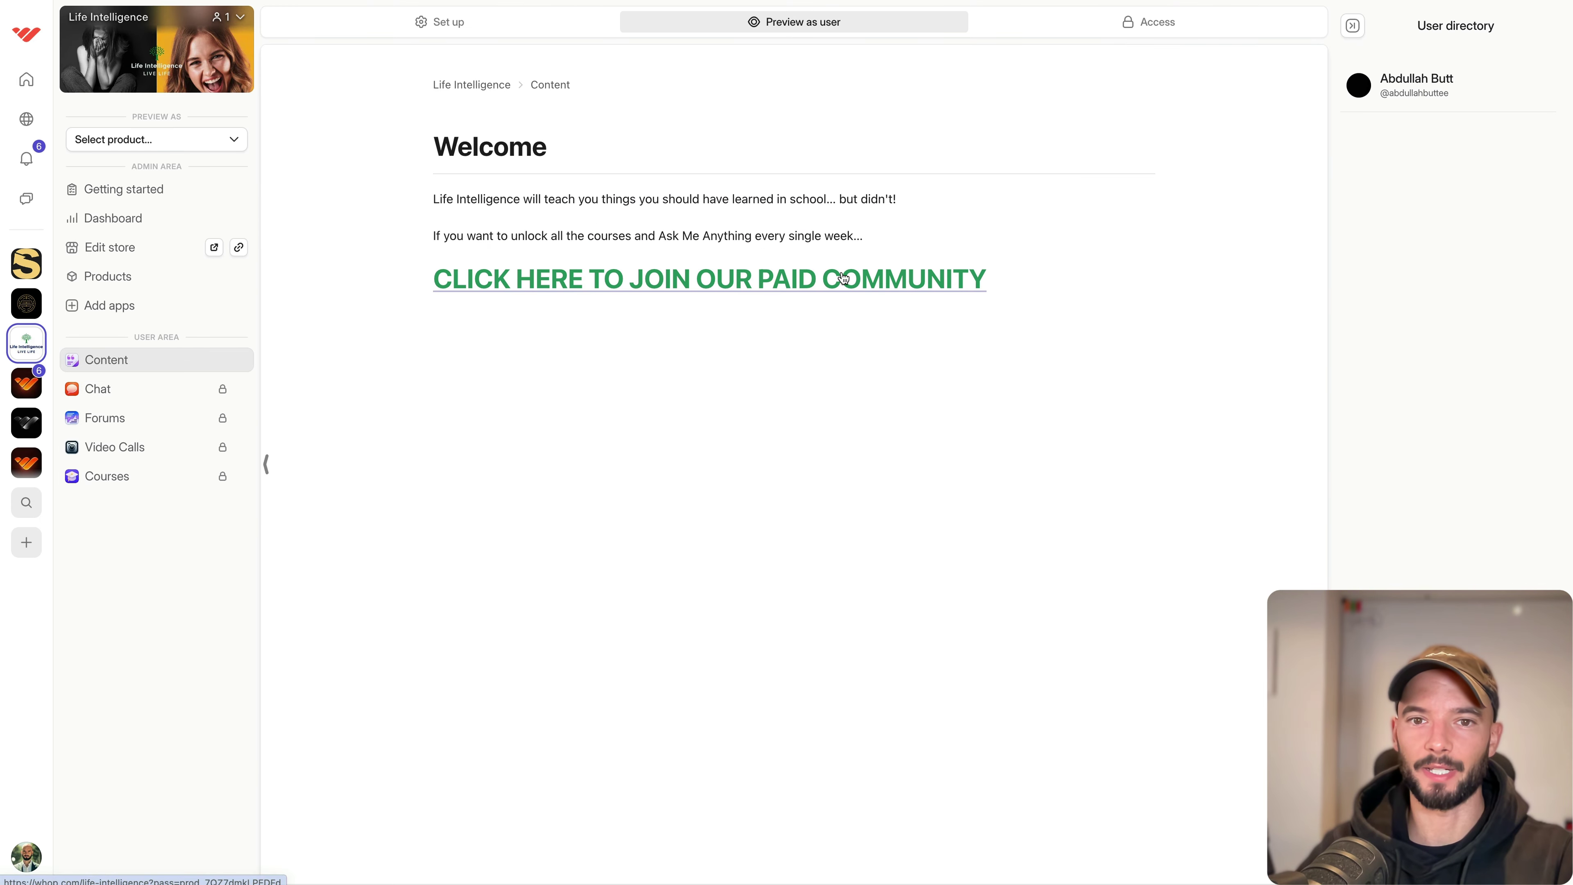
left_click(887, 276)
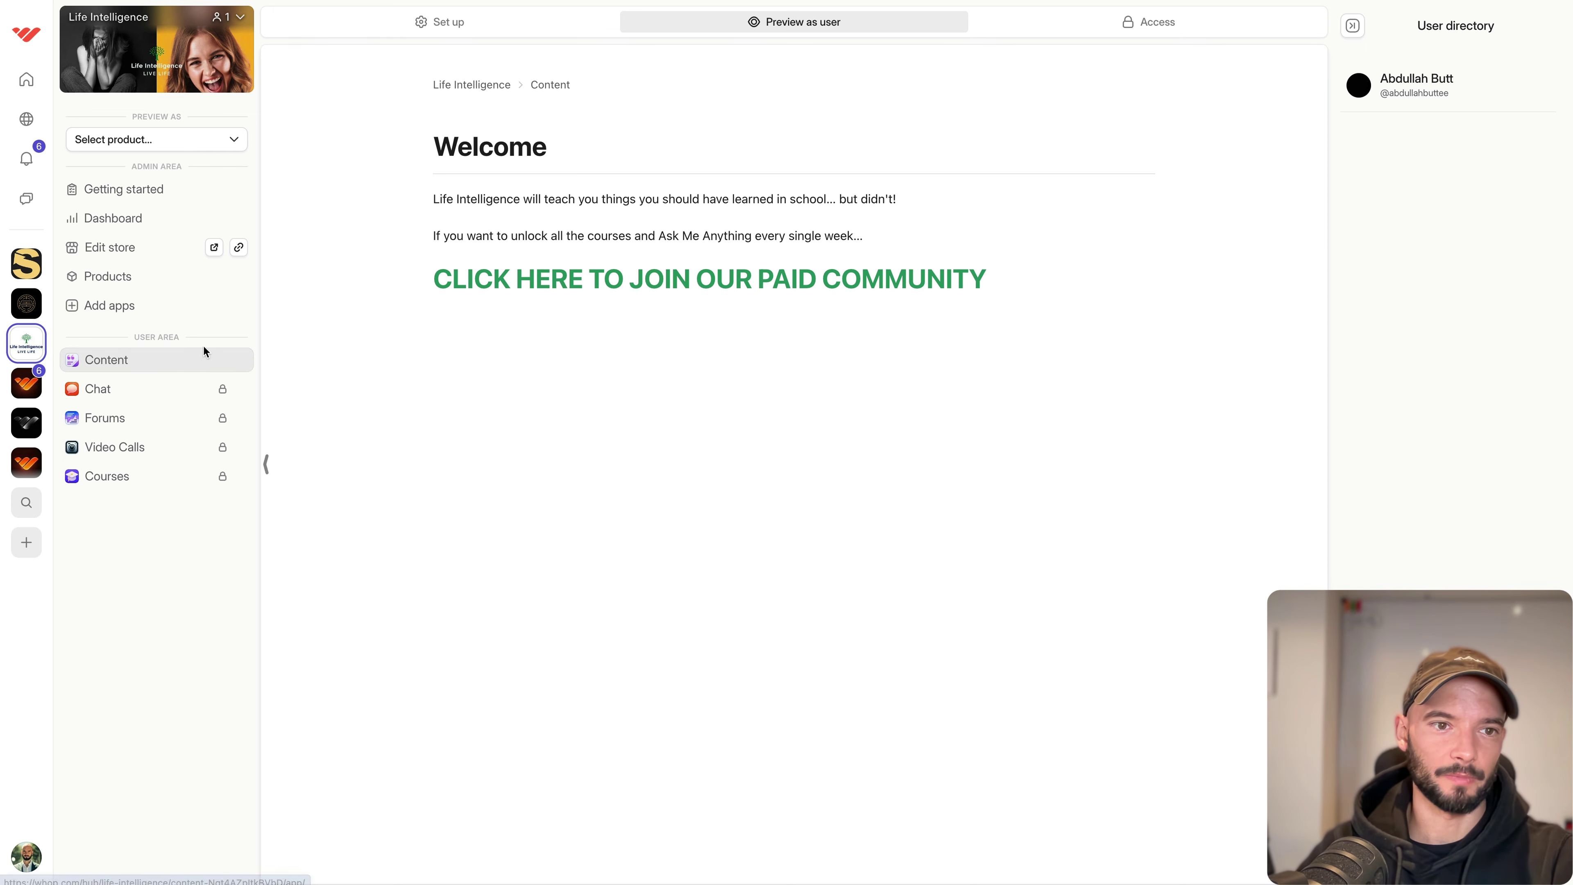
Rename the Content app to Welcome.
left_click(239, 364)
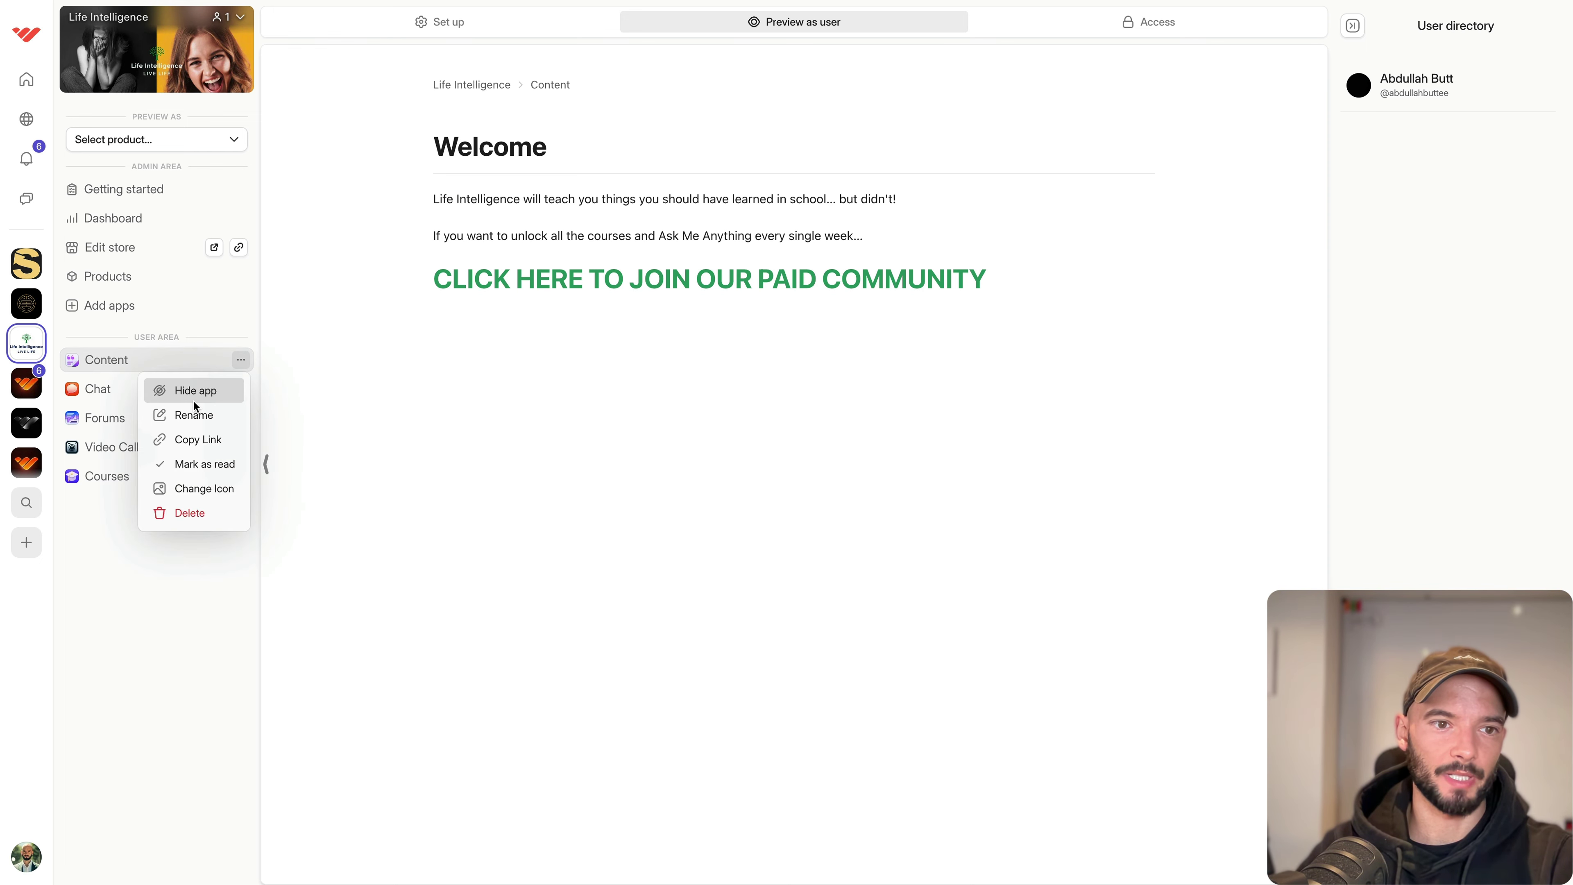
left_click(193, 415)
type("Welcome")
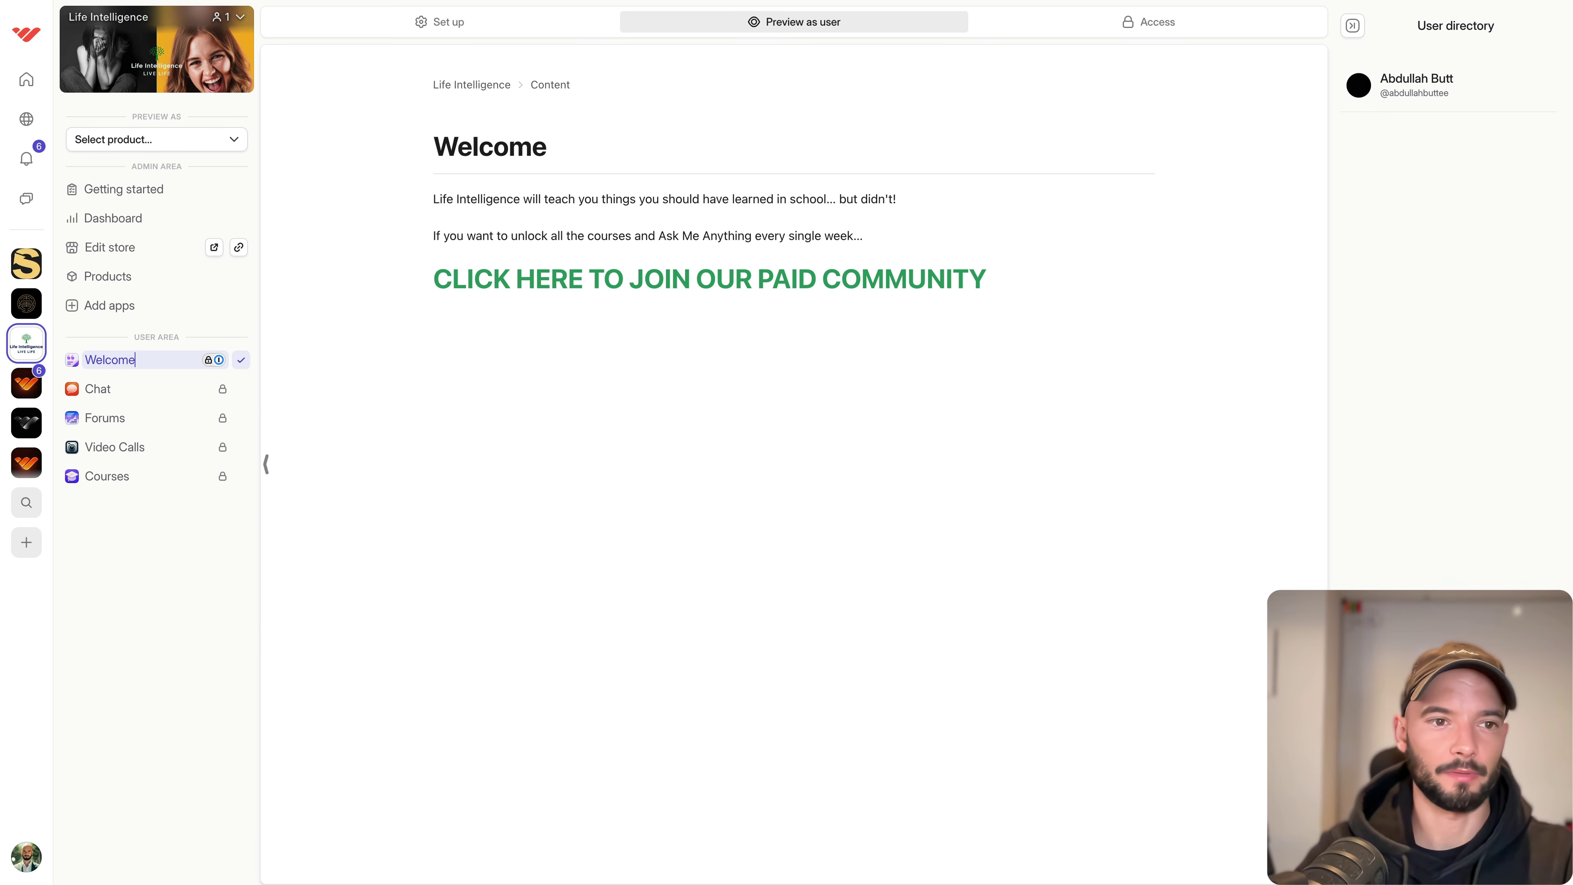
key("Return")
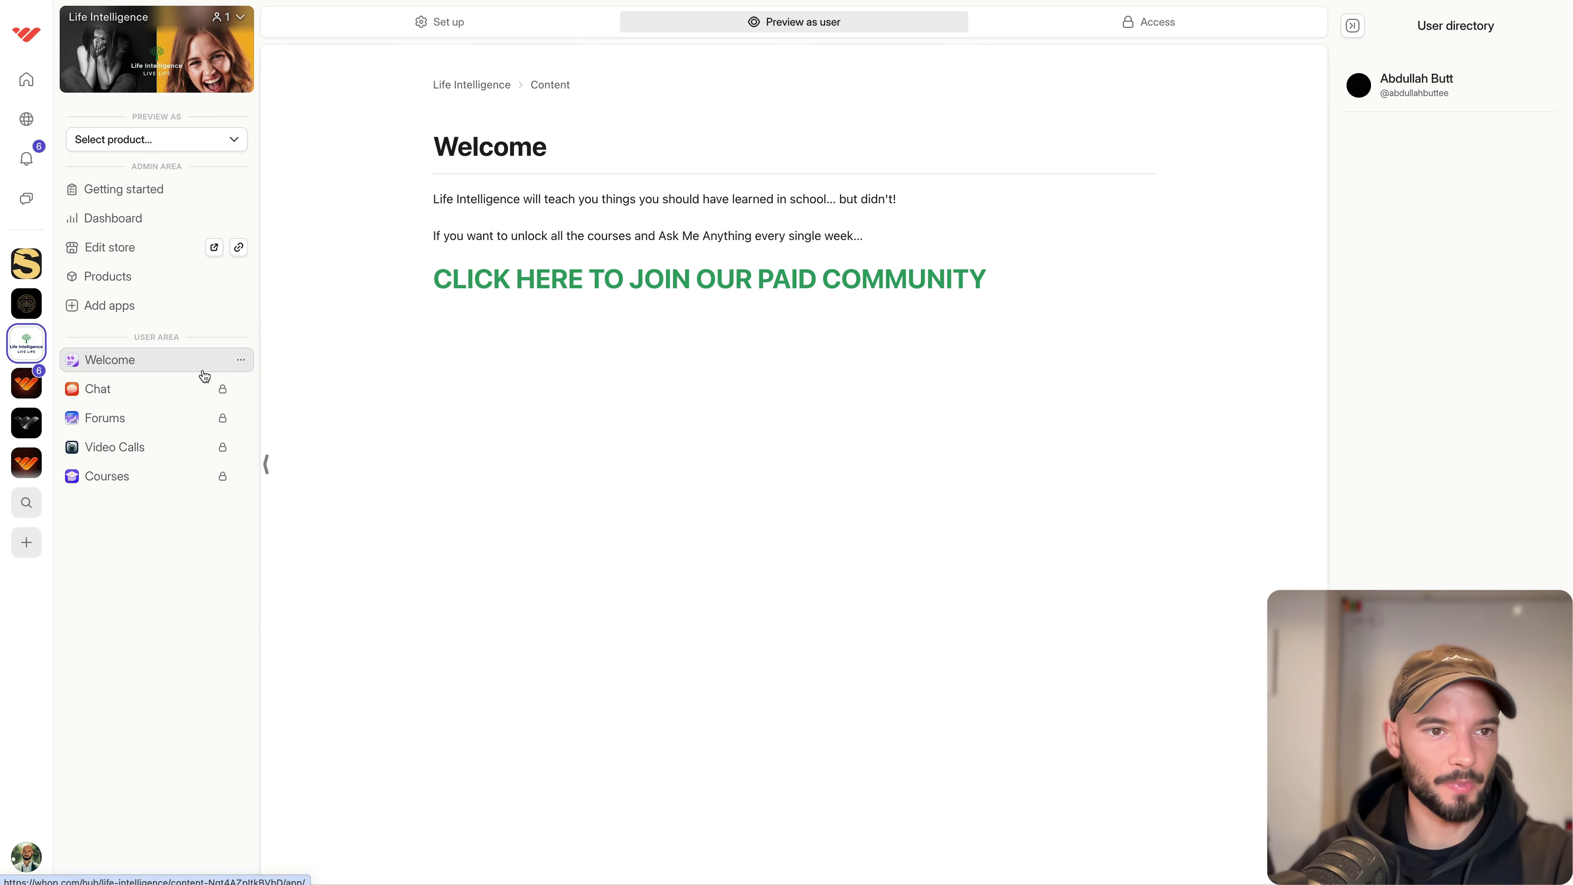
Give the Welcome app a wave emoji icon on a black background.
left_click(241, 359)
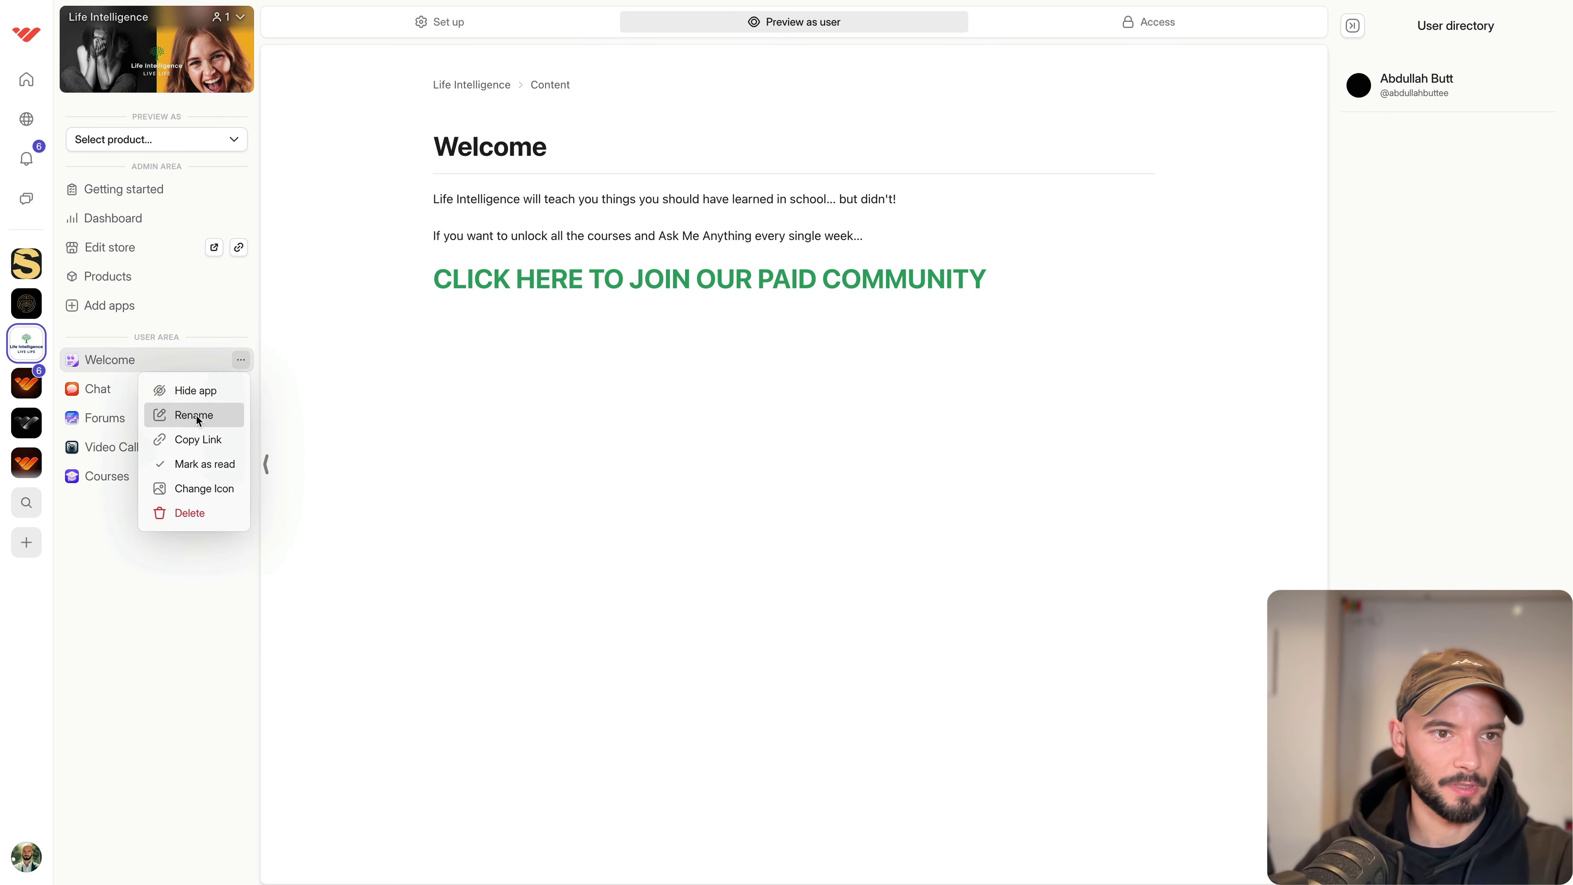
left_click(186, 487)
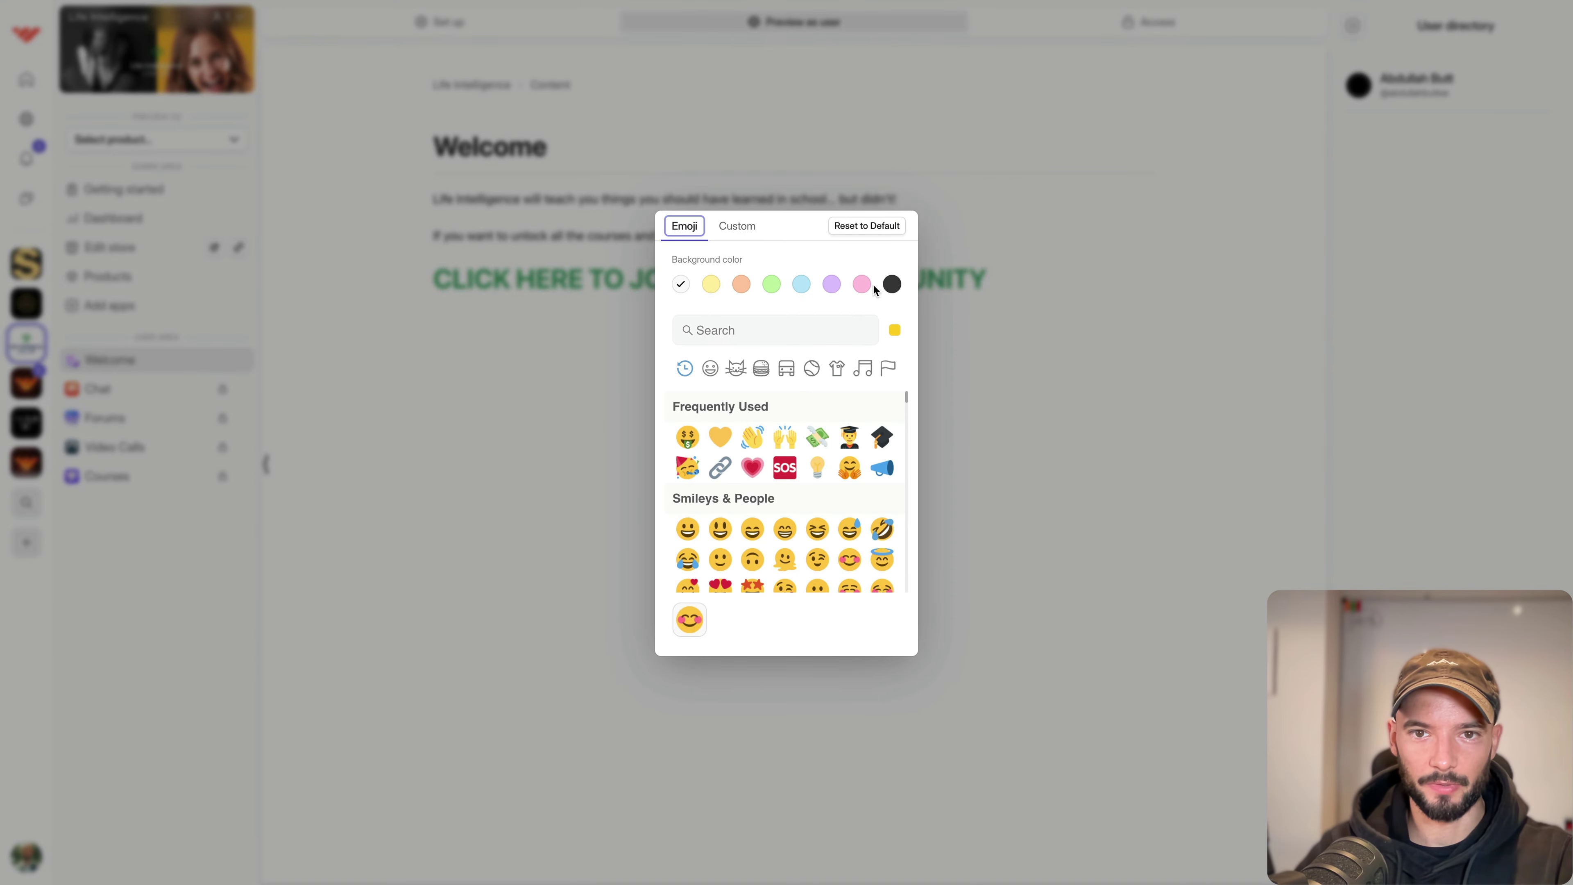
left_click(891, 284)
left_click(749, 447)
left_click(471, 383)
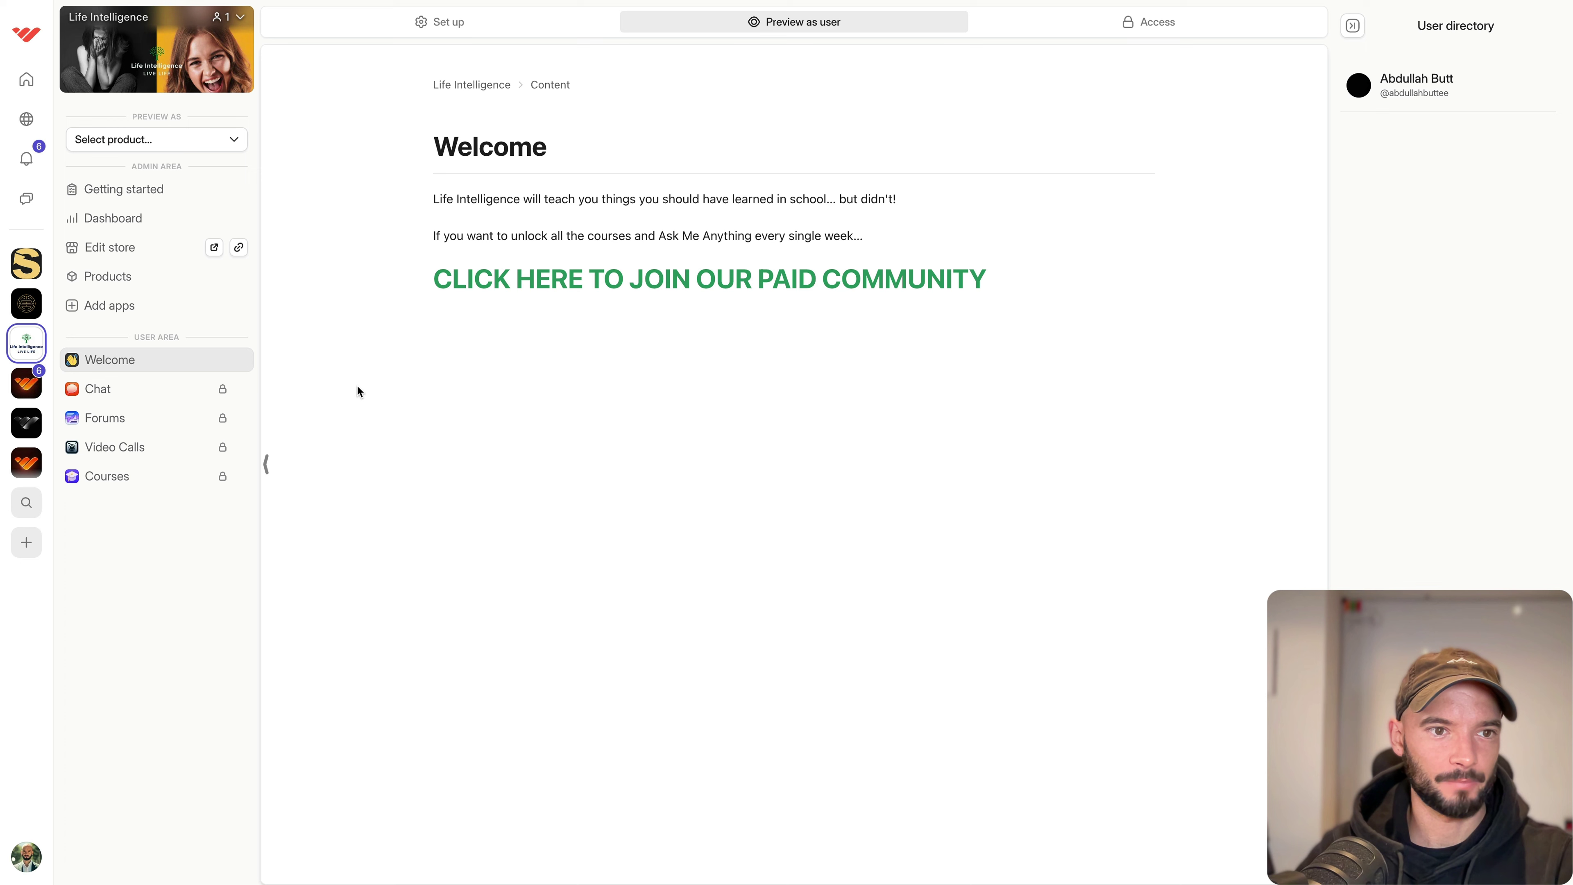
left_click_drag(434, 198, 1133, 348)
left_click(460, 260)
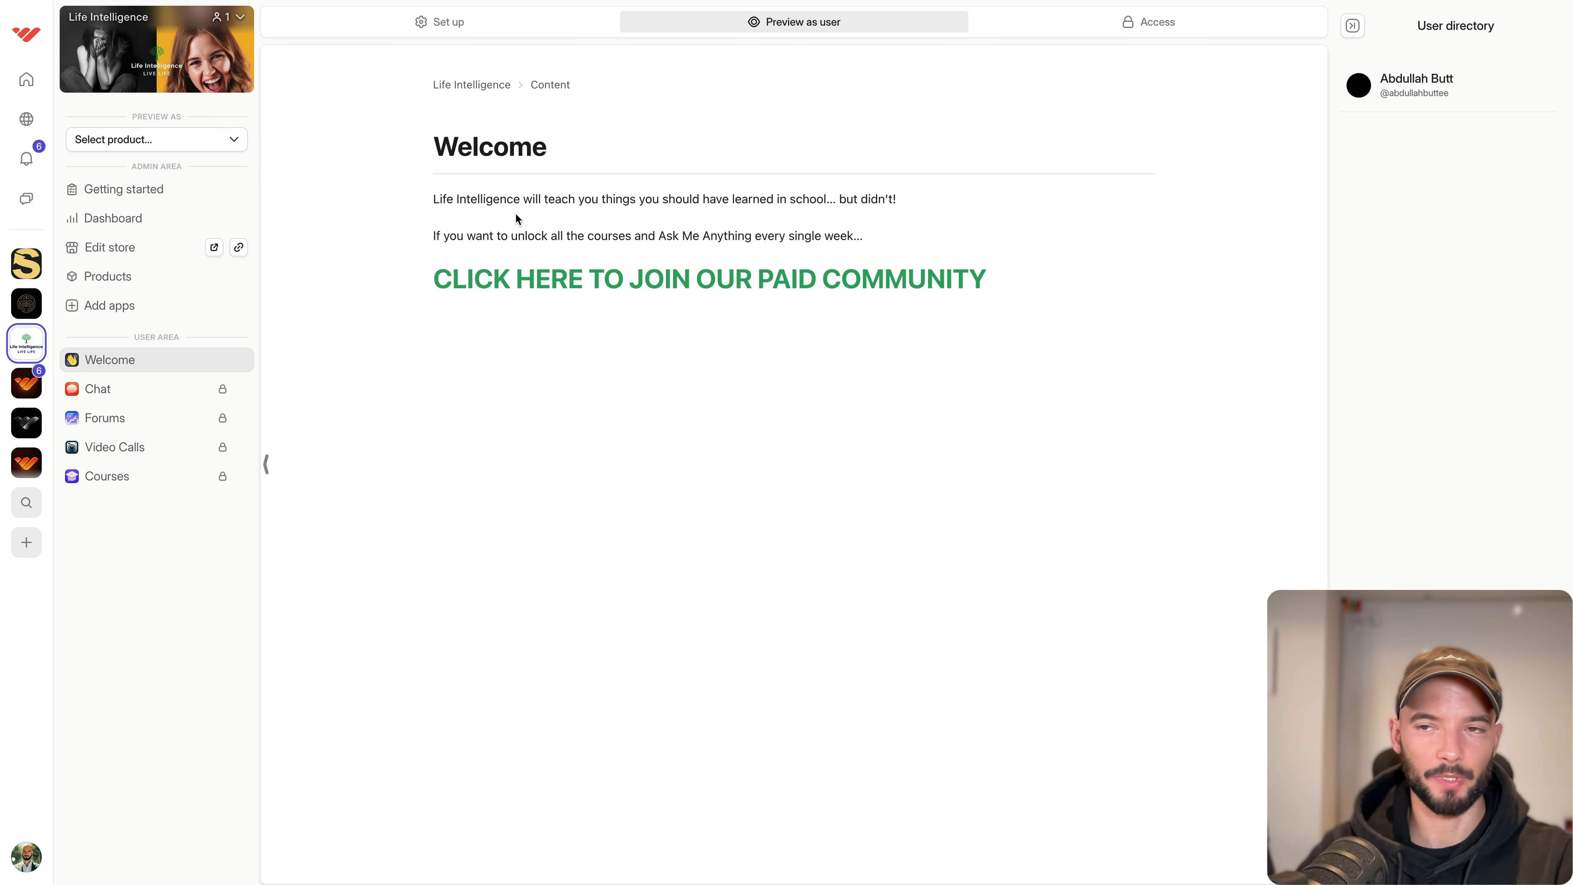
Open the hub's Products list and load the Teen Power Blueprint store page in a new tab.
left_click(127, 248)
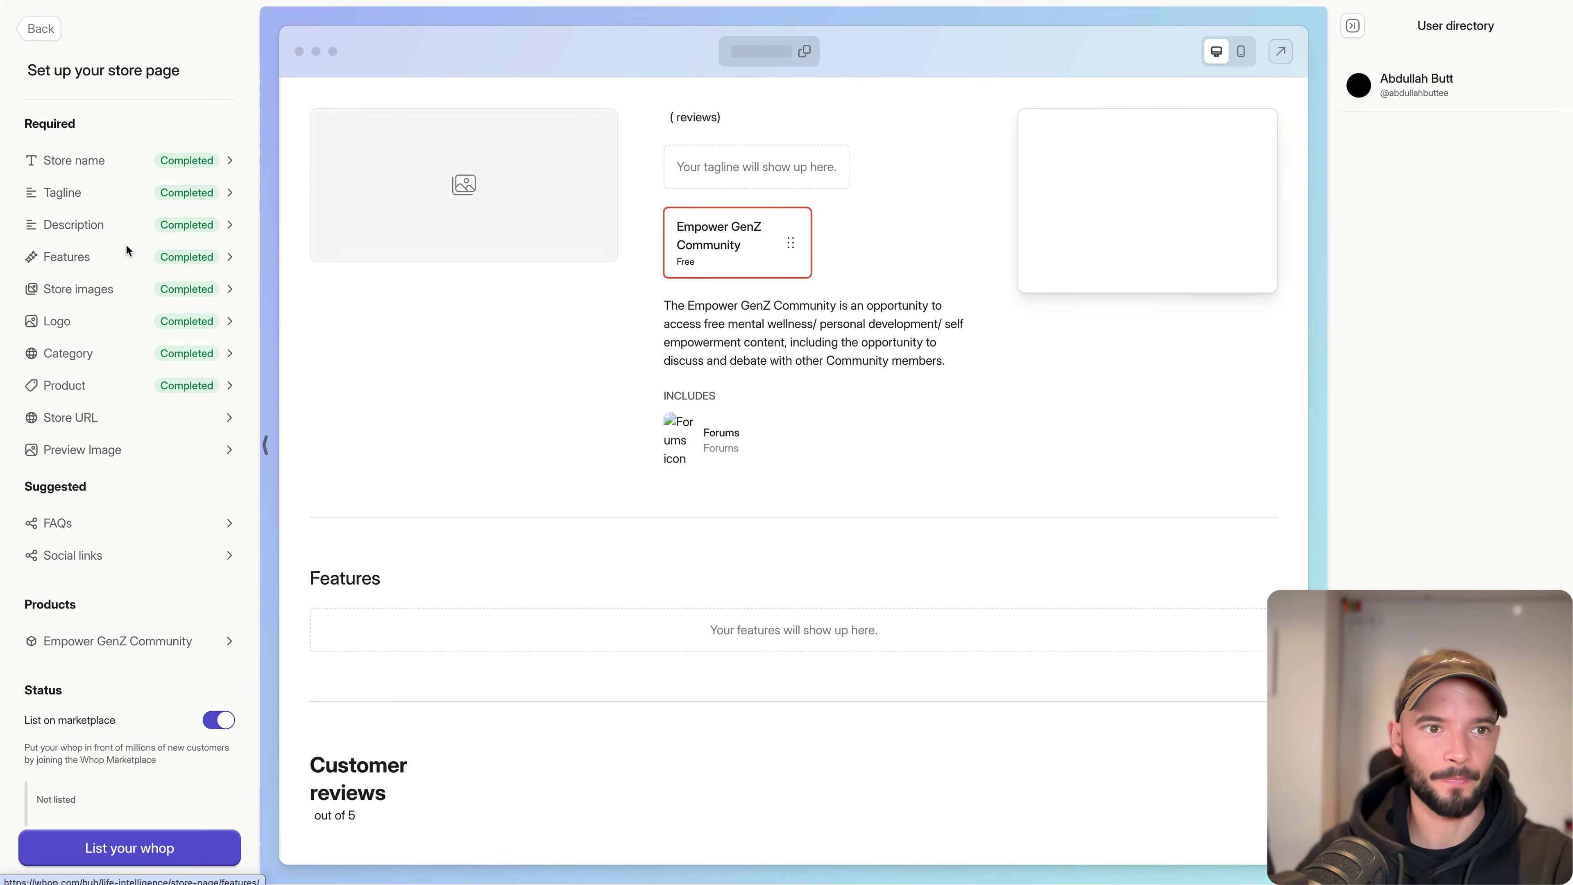
left_click(65, 385)
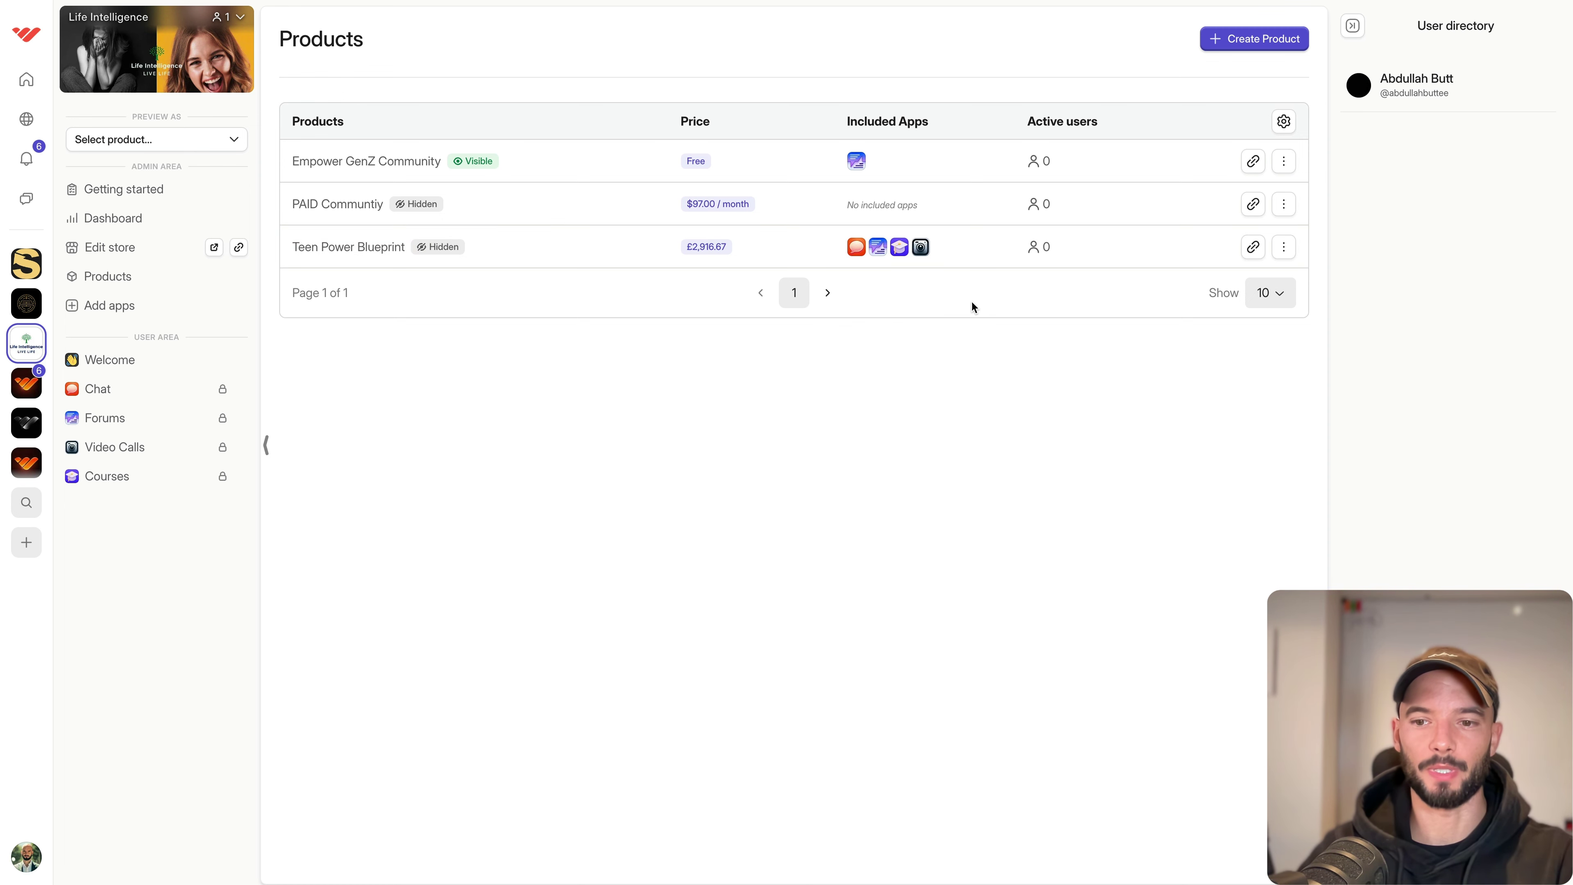
key("super+t")
key("super+v")
key("Return")
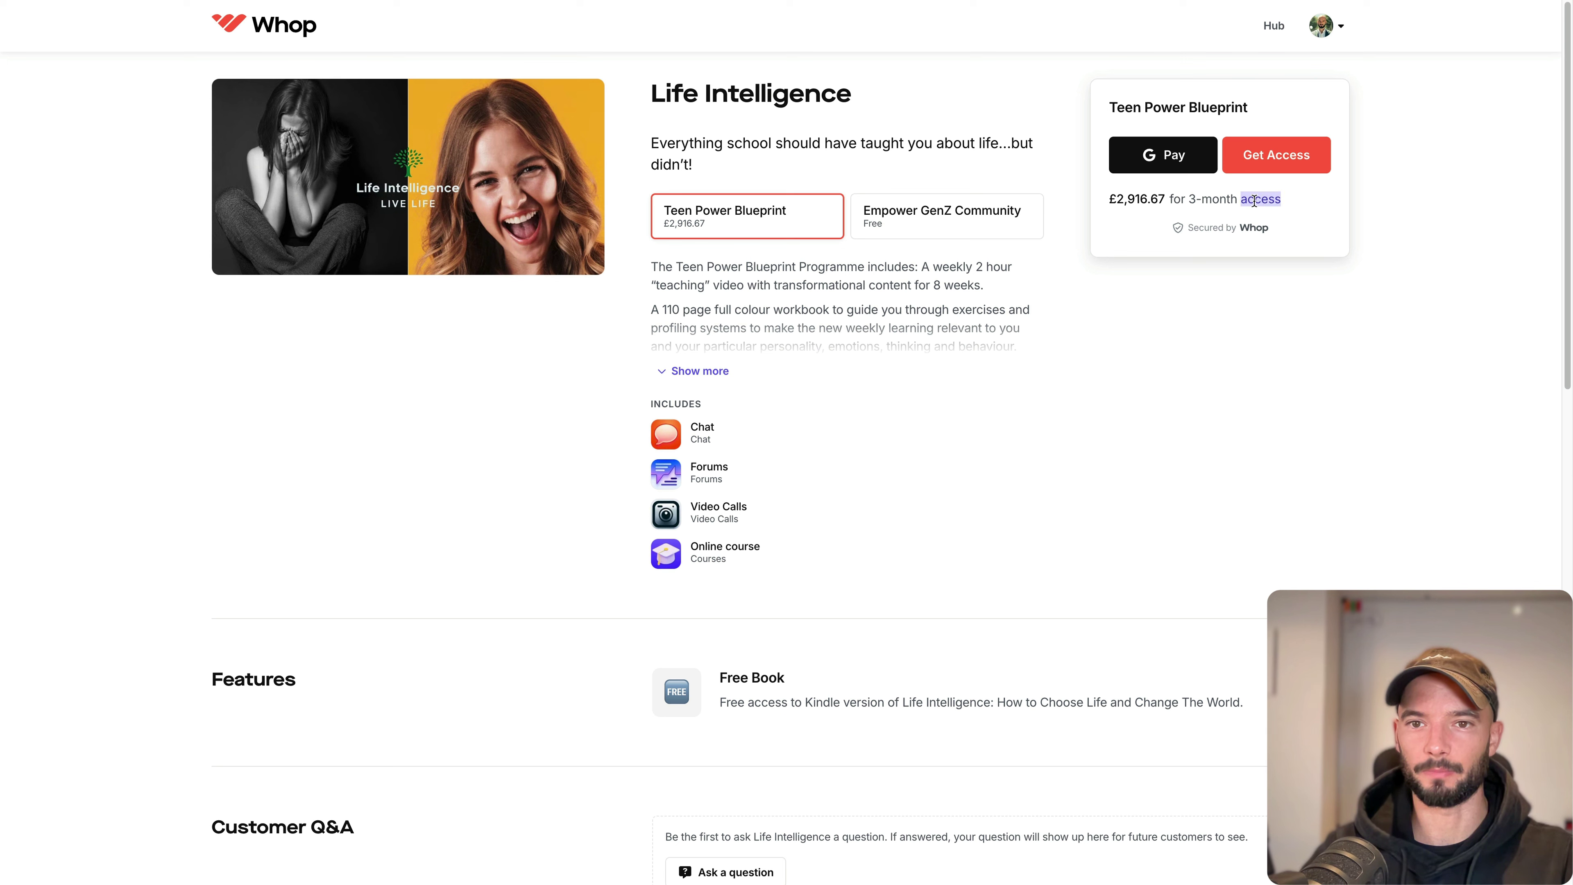
Expand and review the full Teen Power Blueprint description.
left_click(698, 367)
left_click_drag(633, 273, 913, 521)
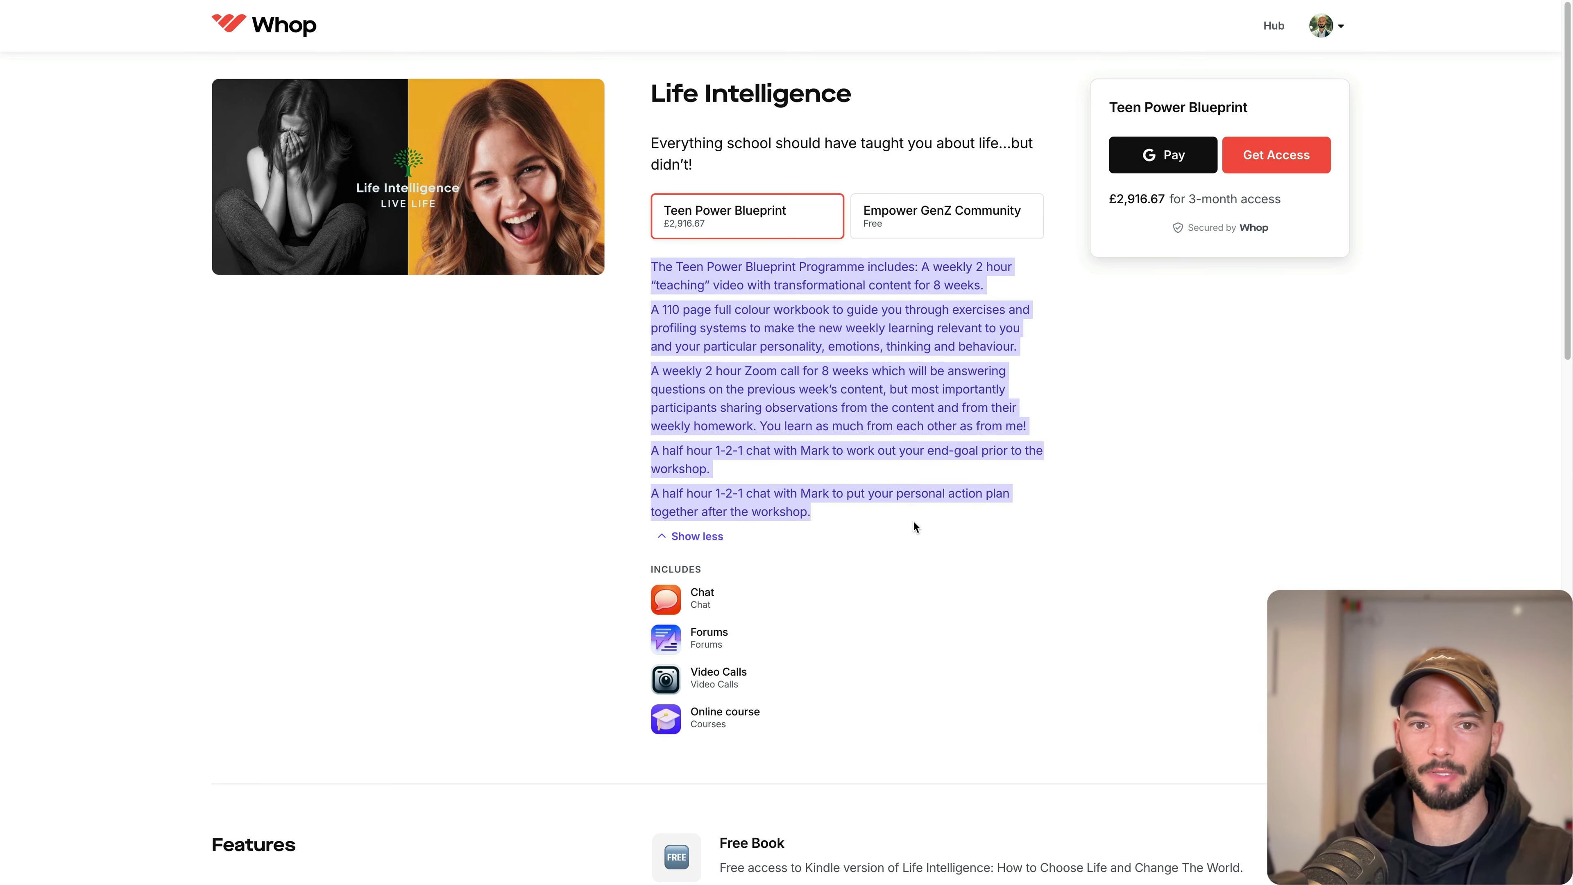
left_click(762, 339)
scroll(762, 311, "down", 7)
scroll(794, 328, "up", 7)
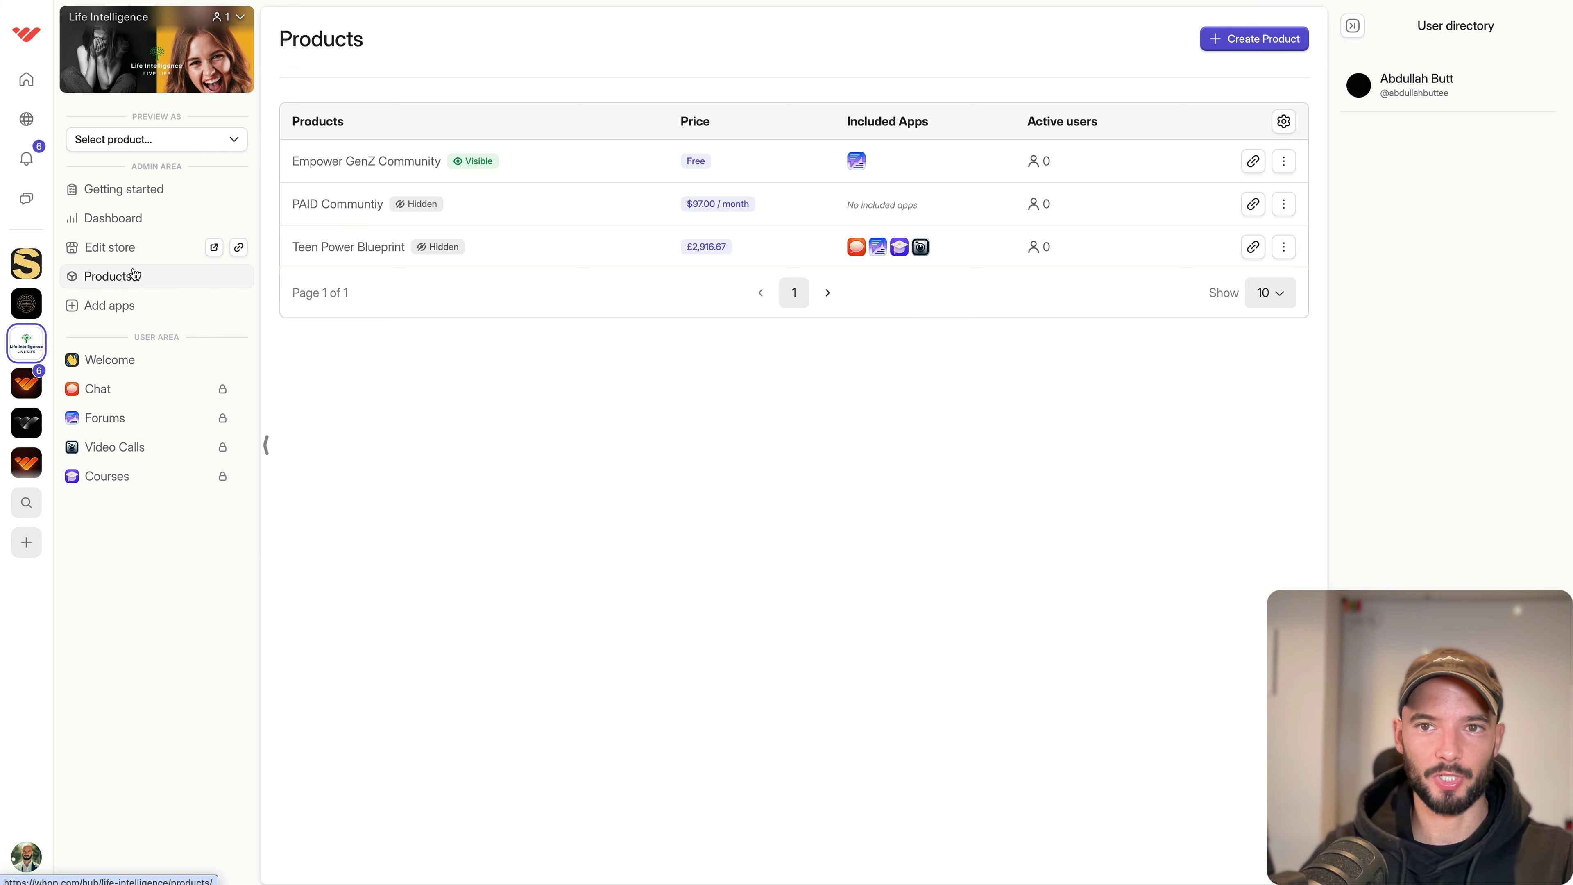
Create a visible paid product named Low-Ticket with a single $47 payment.
left_click(1215, 39)
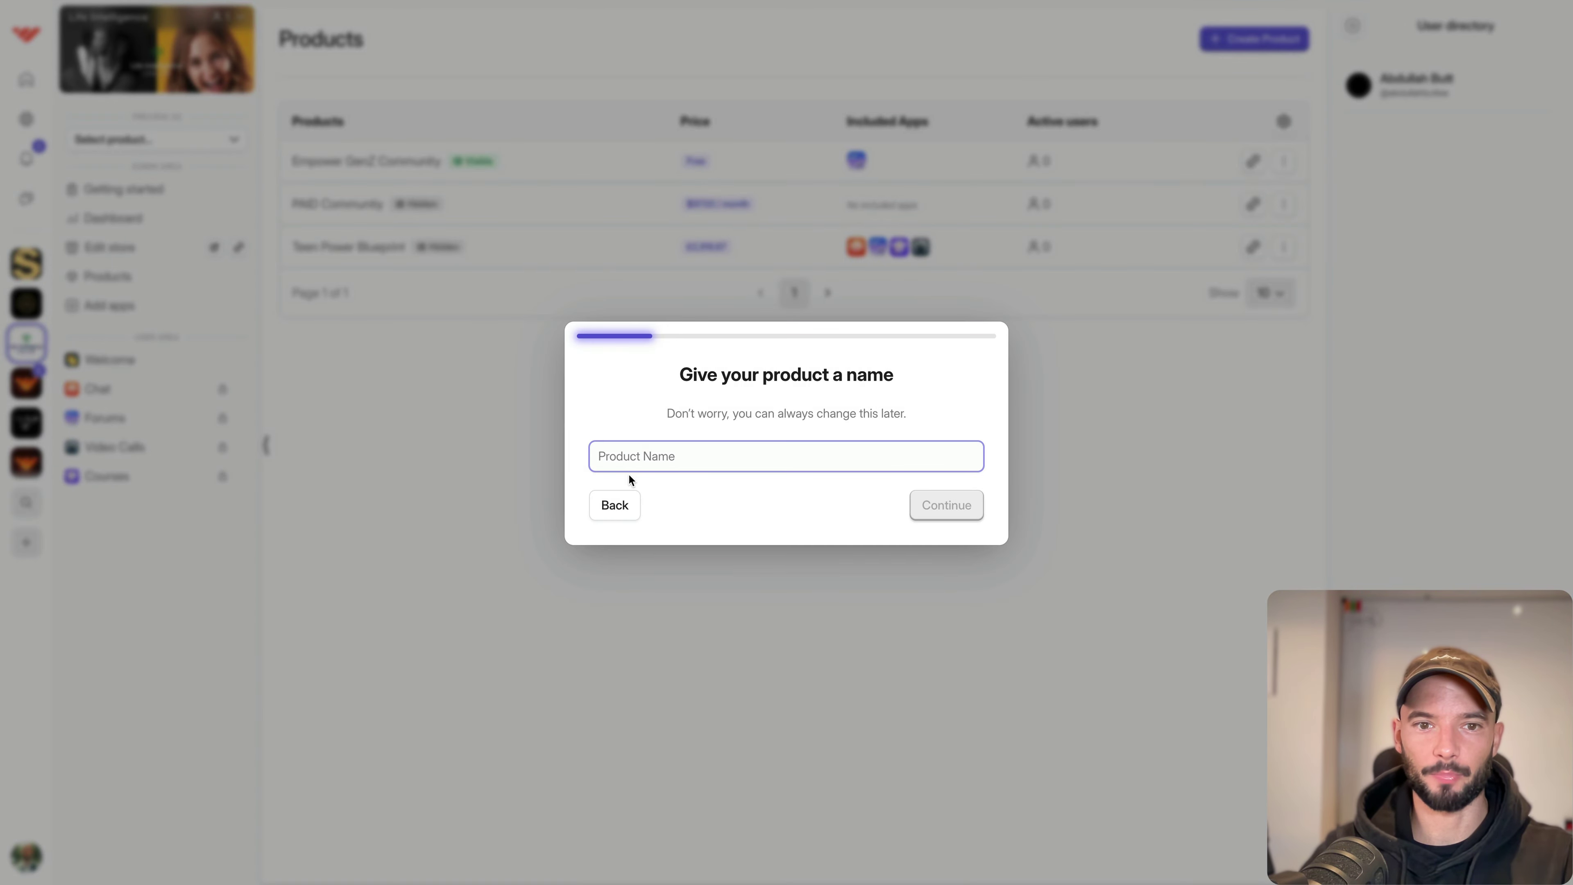
type("Low-Tic")
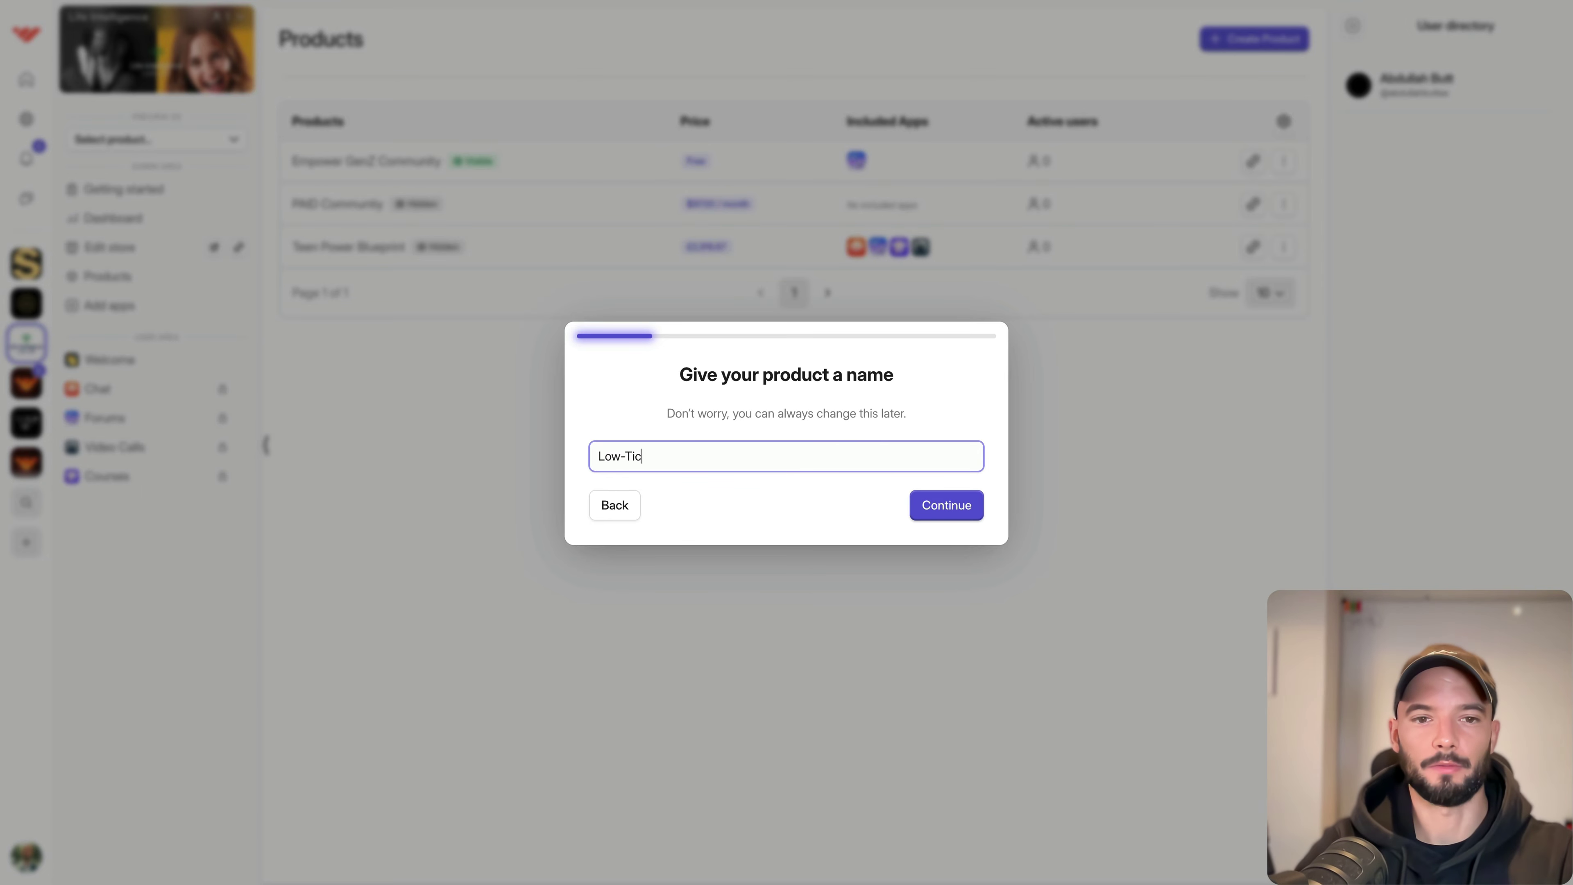
type("ket")
left_click(947, 510)
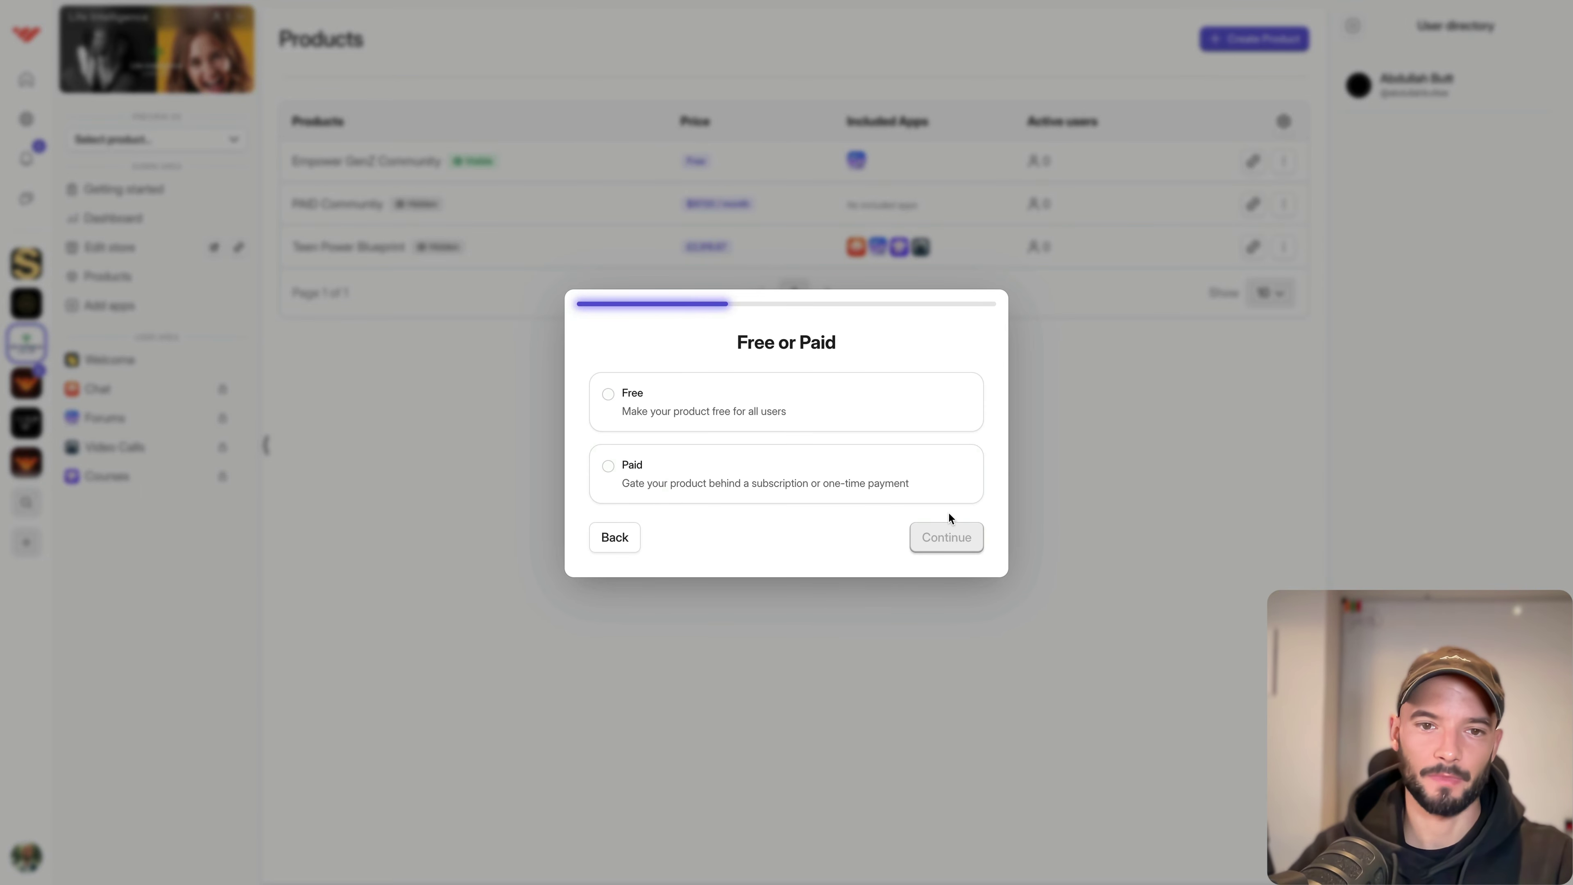
left_click(711, 492)
left_click(943, 537)
left_click(677, 465)
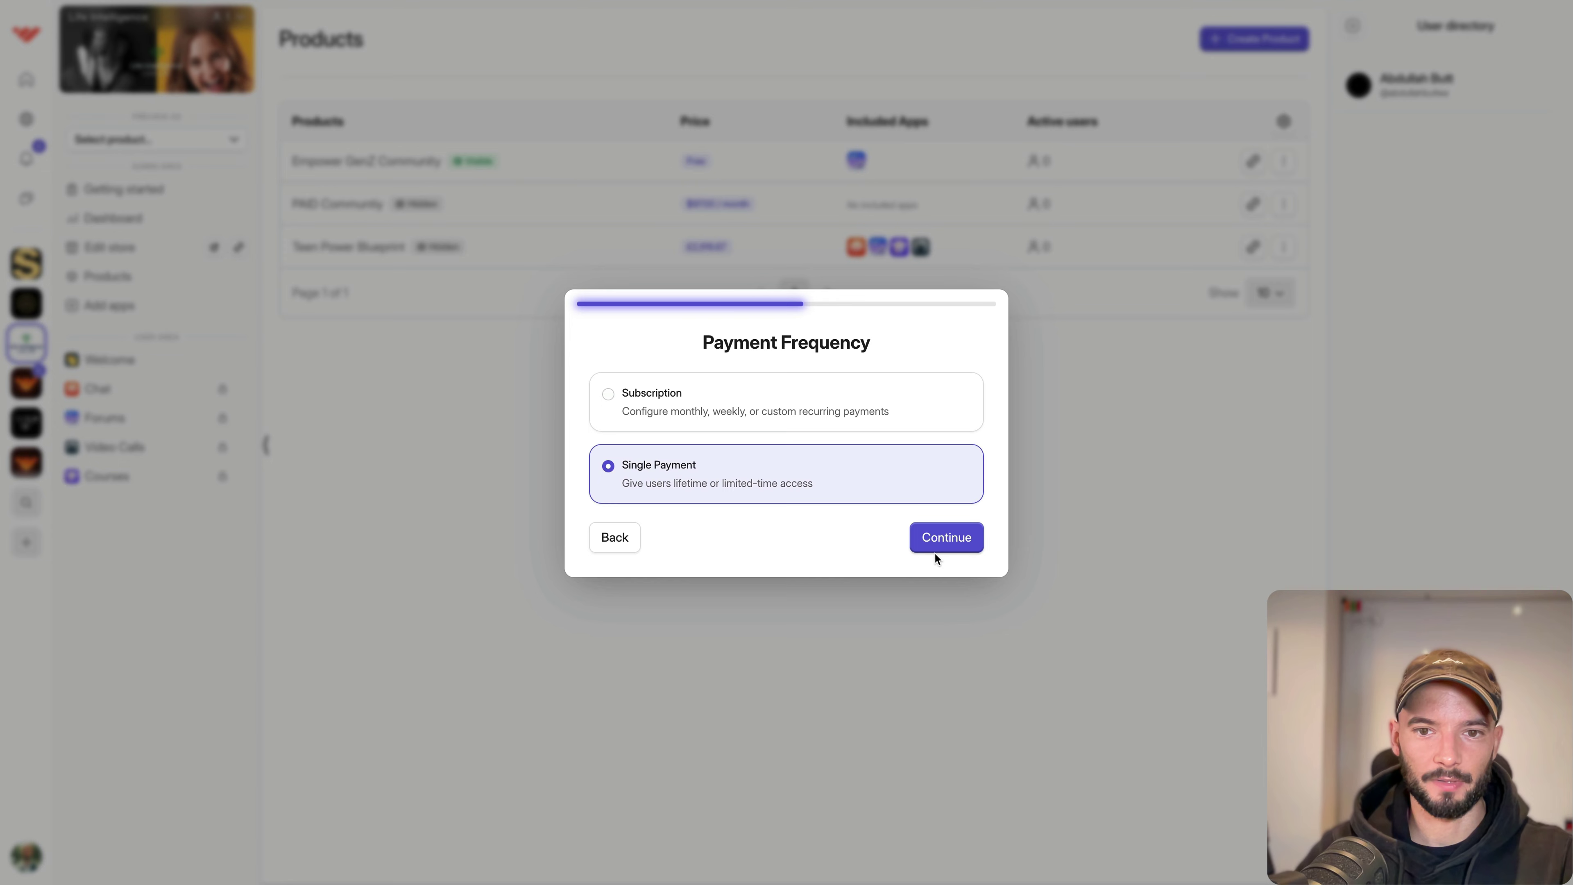
left_click(935, 545)
left_click(721, 380)
type("47")
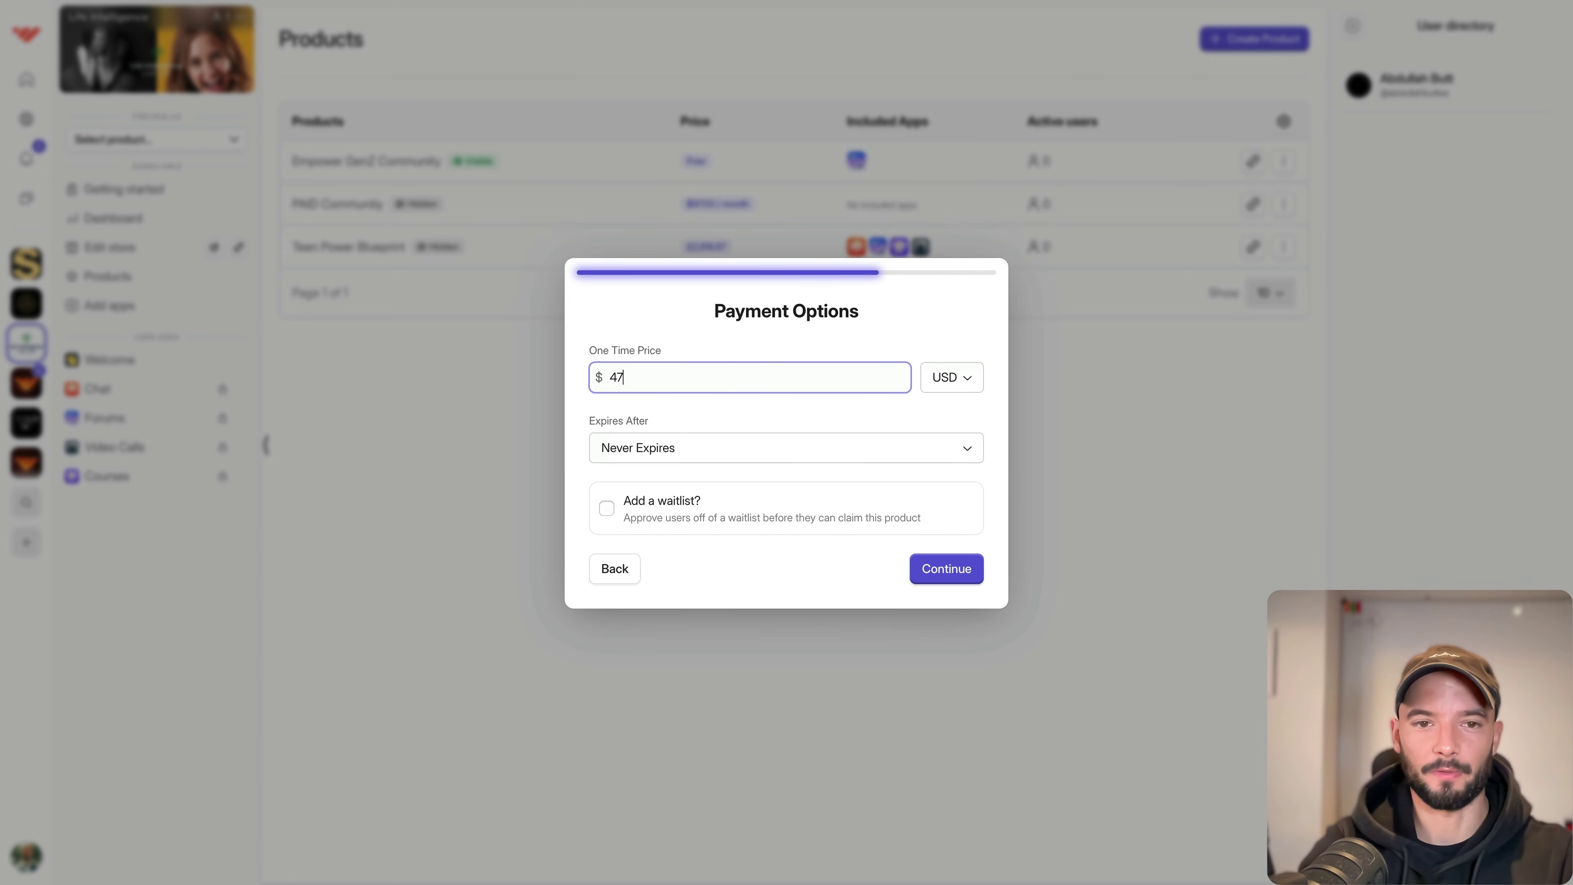
left_click(932, 561)
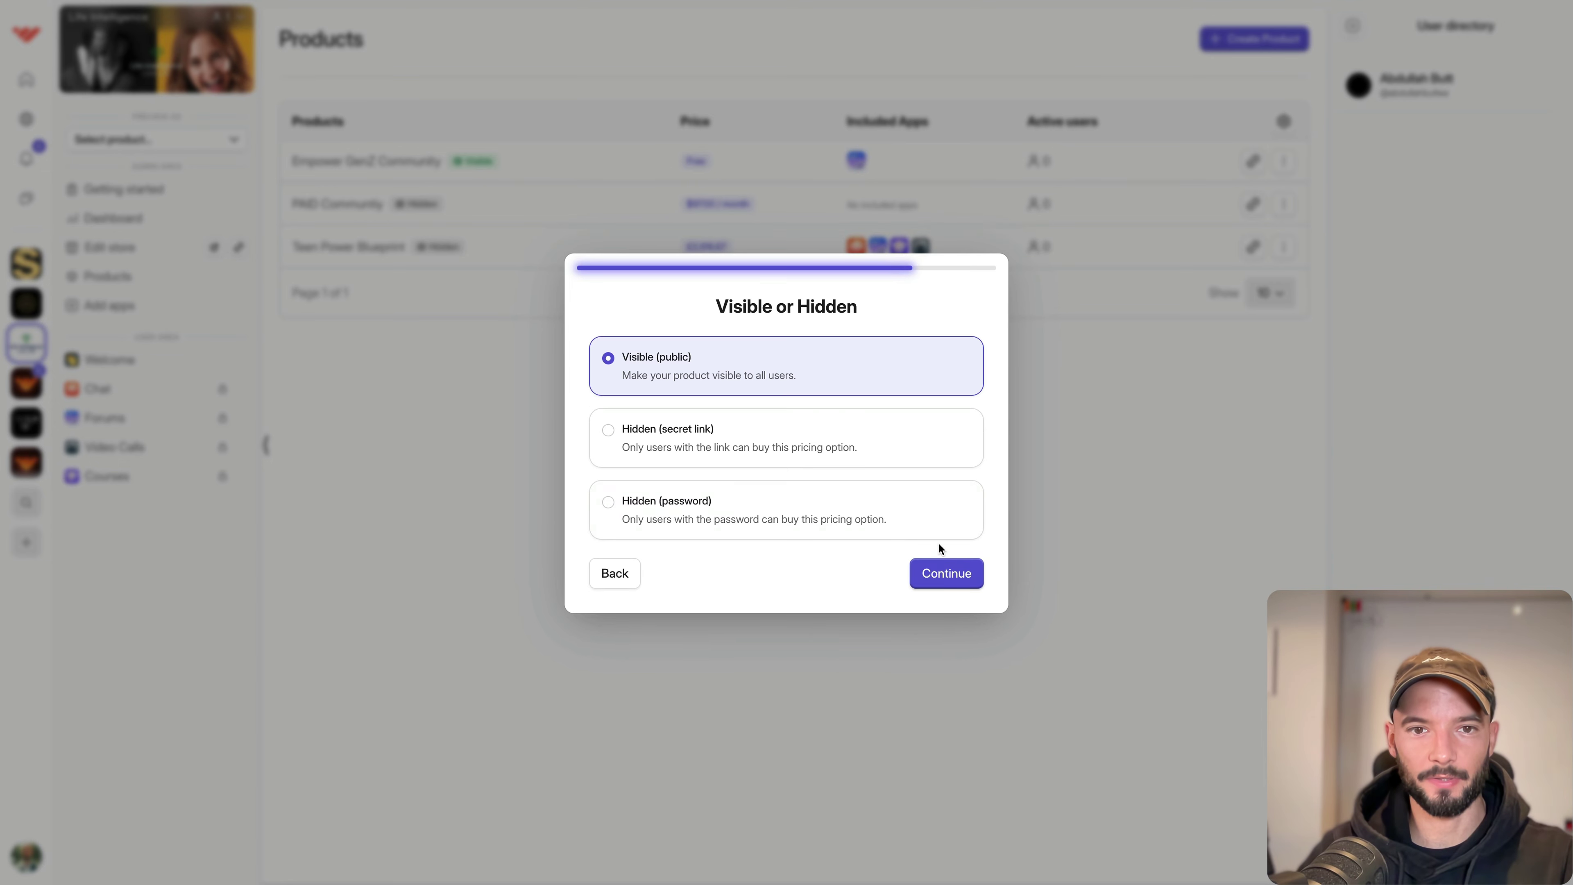
left_click(918, 573)
left_click(875, 522)
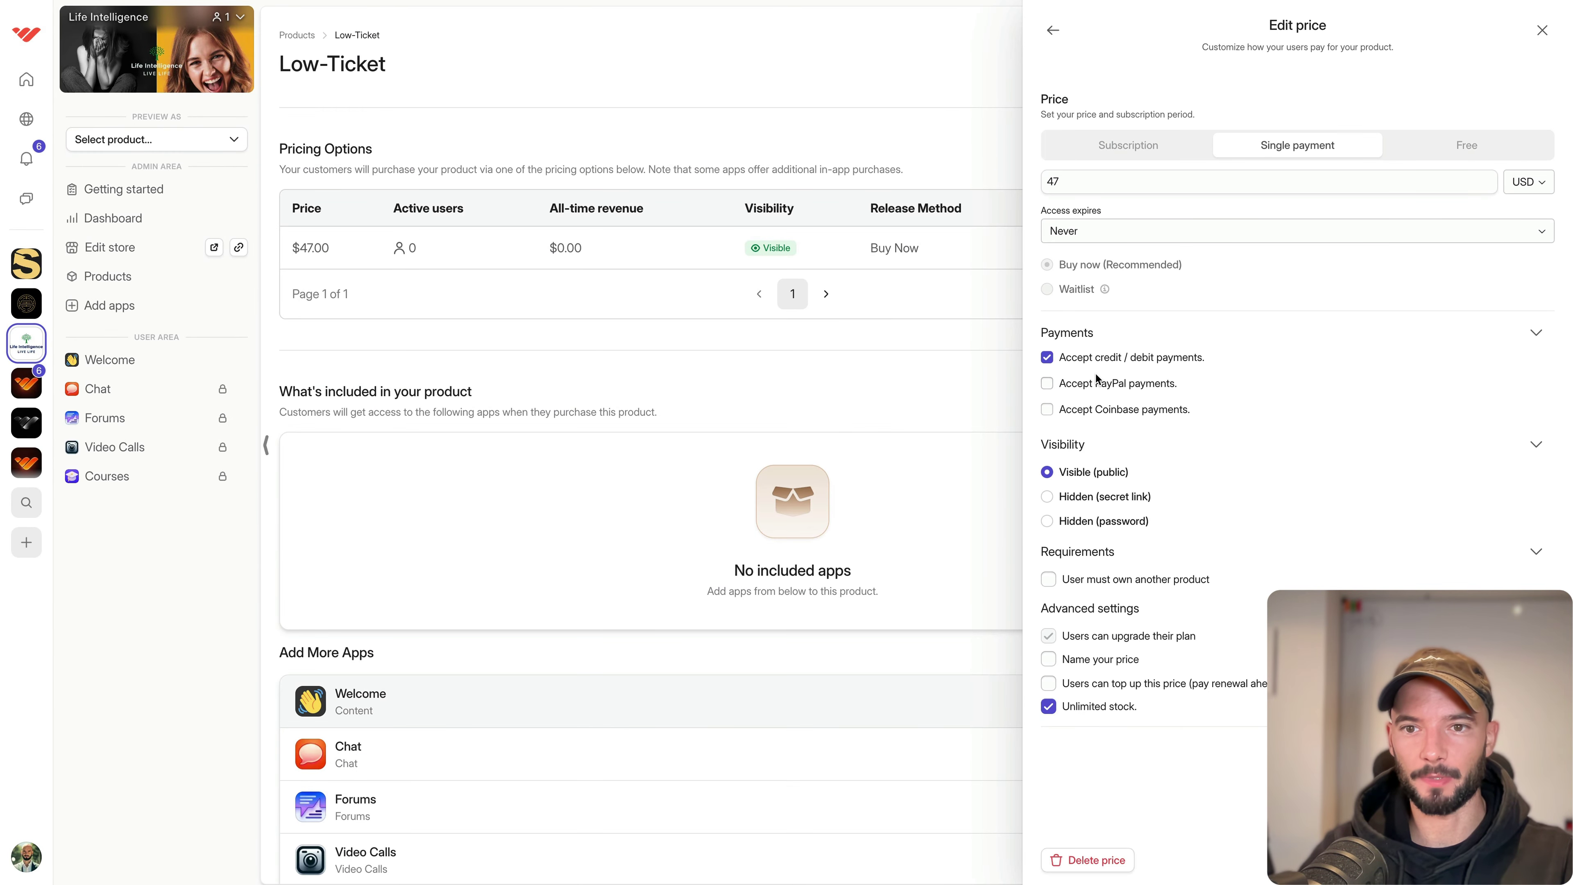
Enable Coinbase payments and open the $47.00 option's checkout page in a new tab.
left_click(1088, 408)
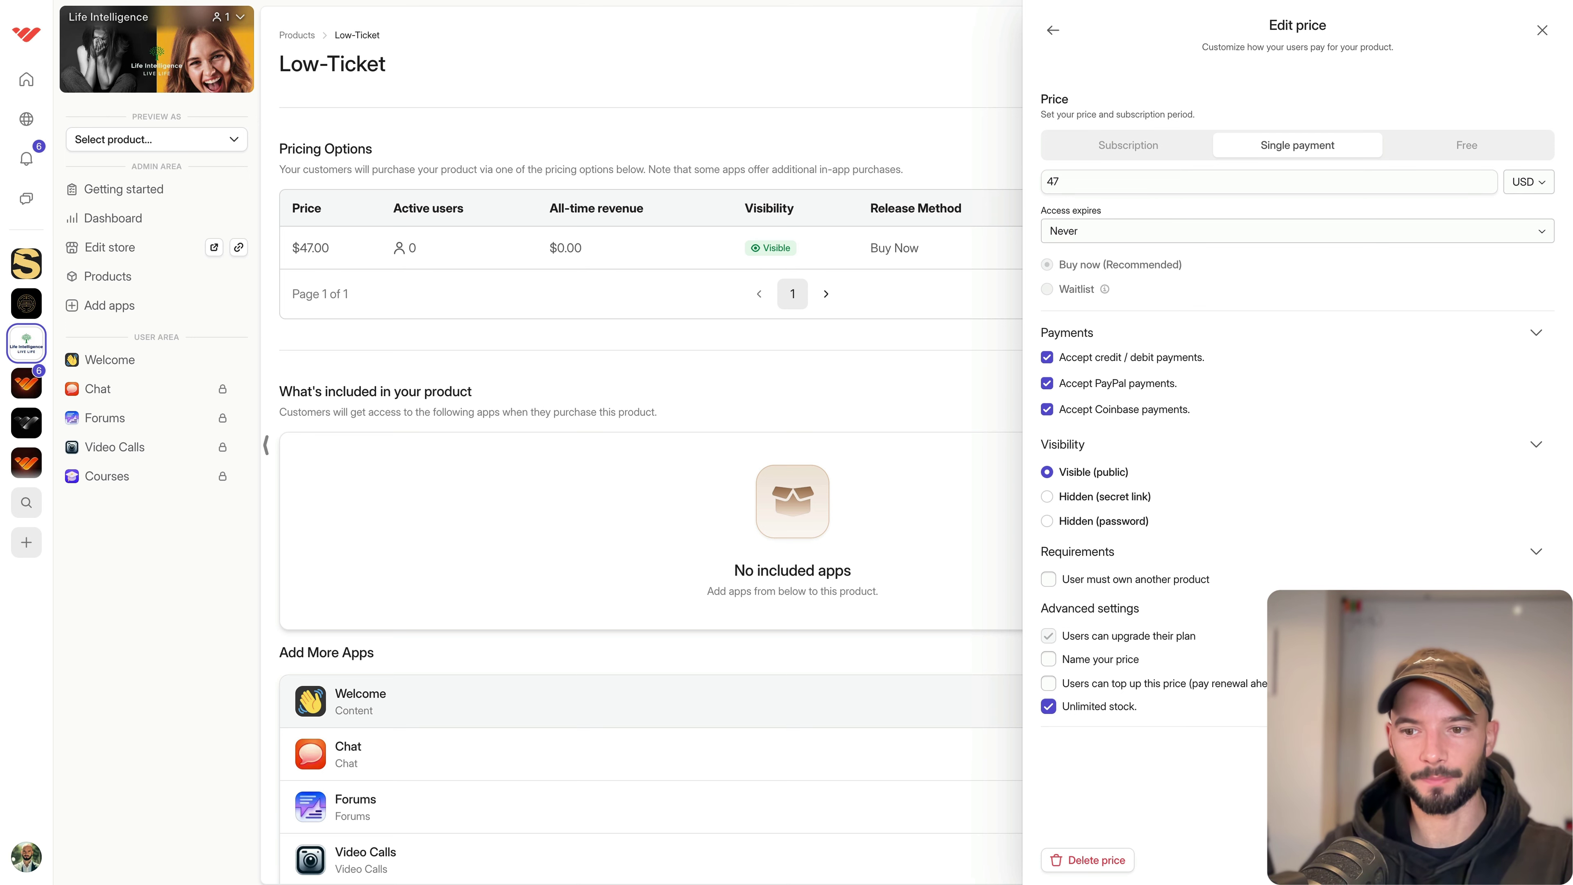
left_click(902, 440)
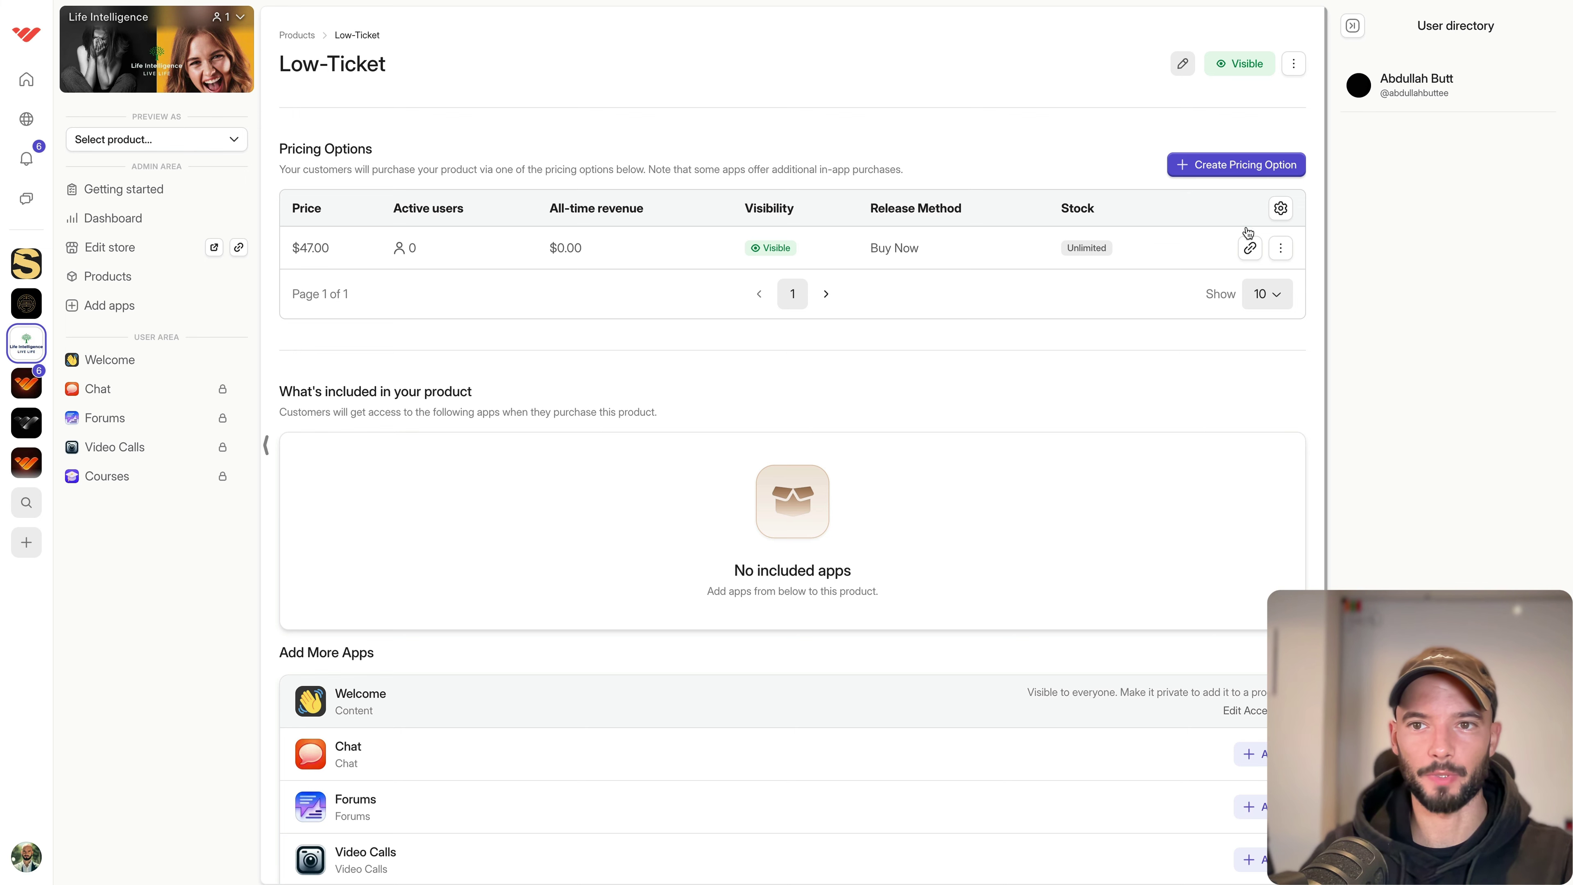
left_click(1246, 248)
key("super+t")
key("super+v")
key("Return")
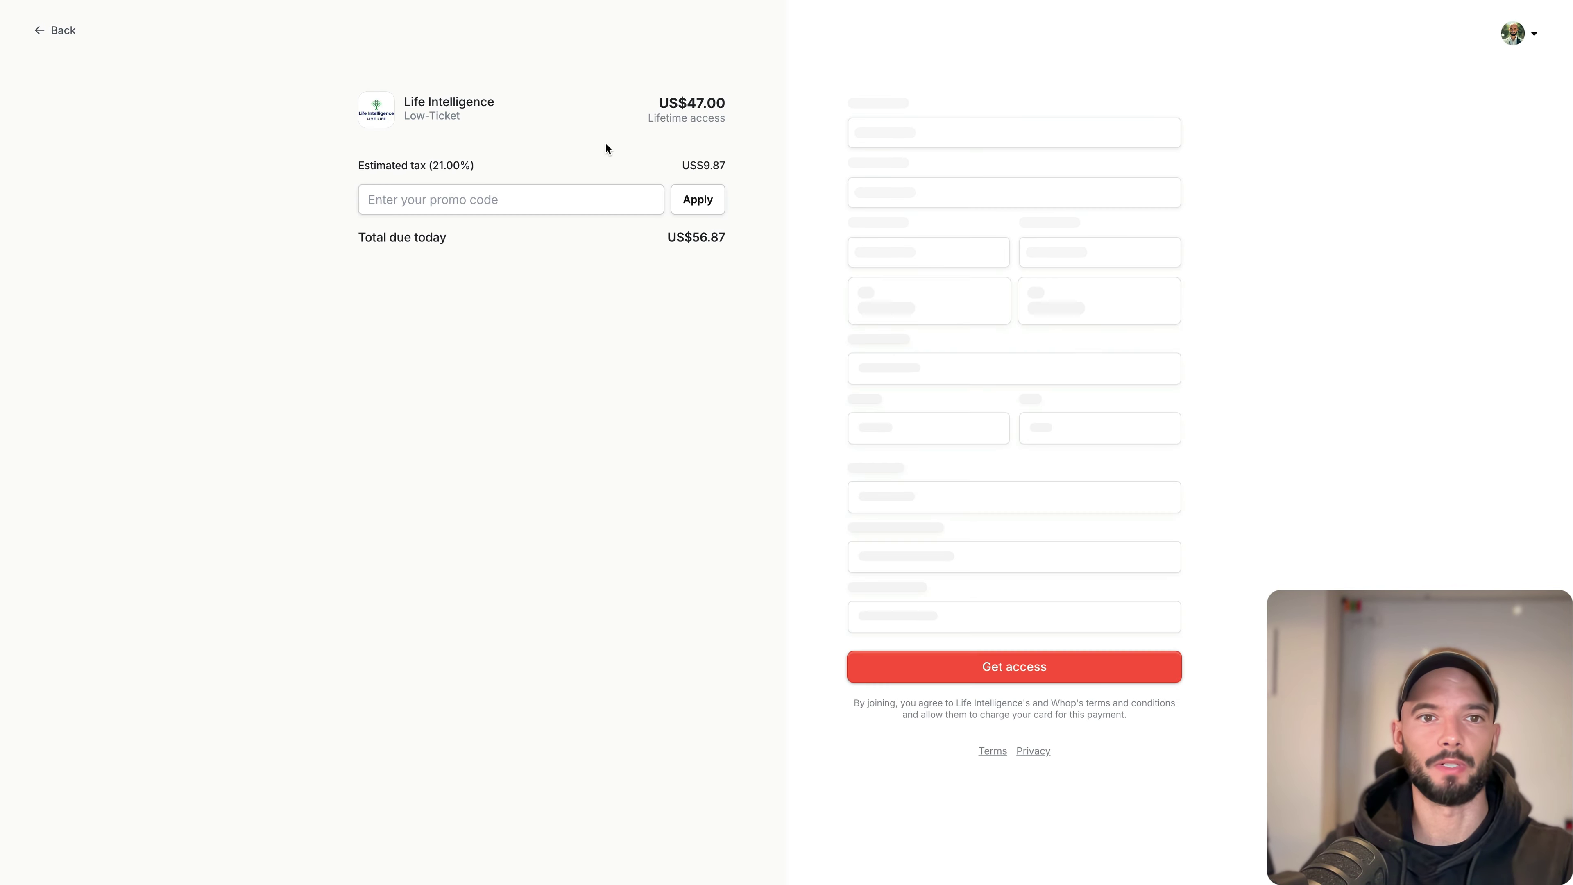
Review the Low-Ticket checkout's order summary and terms.
left_click_drag(340, 72, 770, 359)
left_click(771, 359)
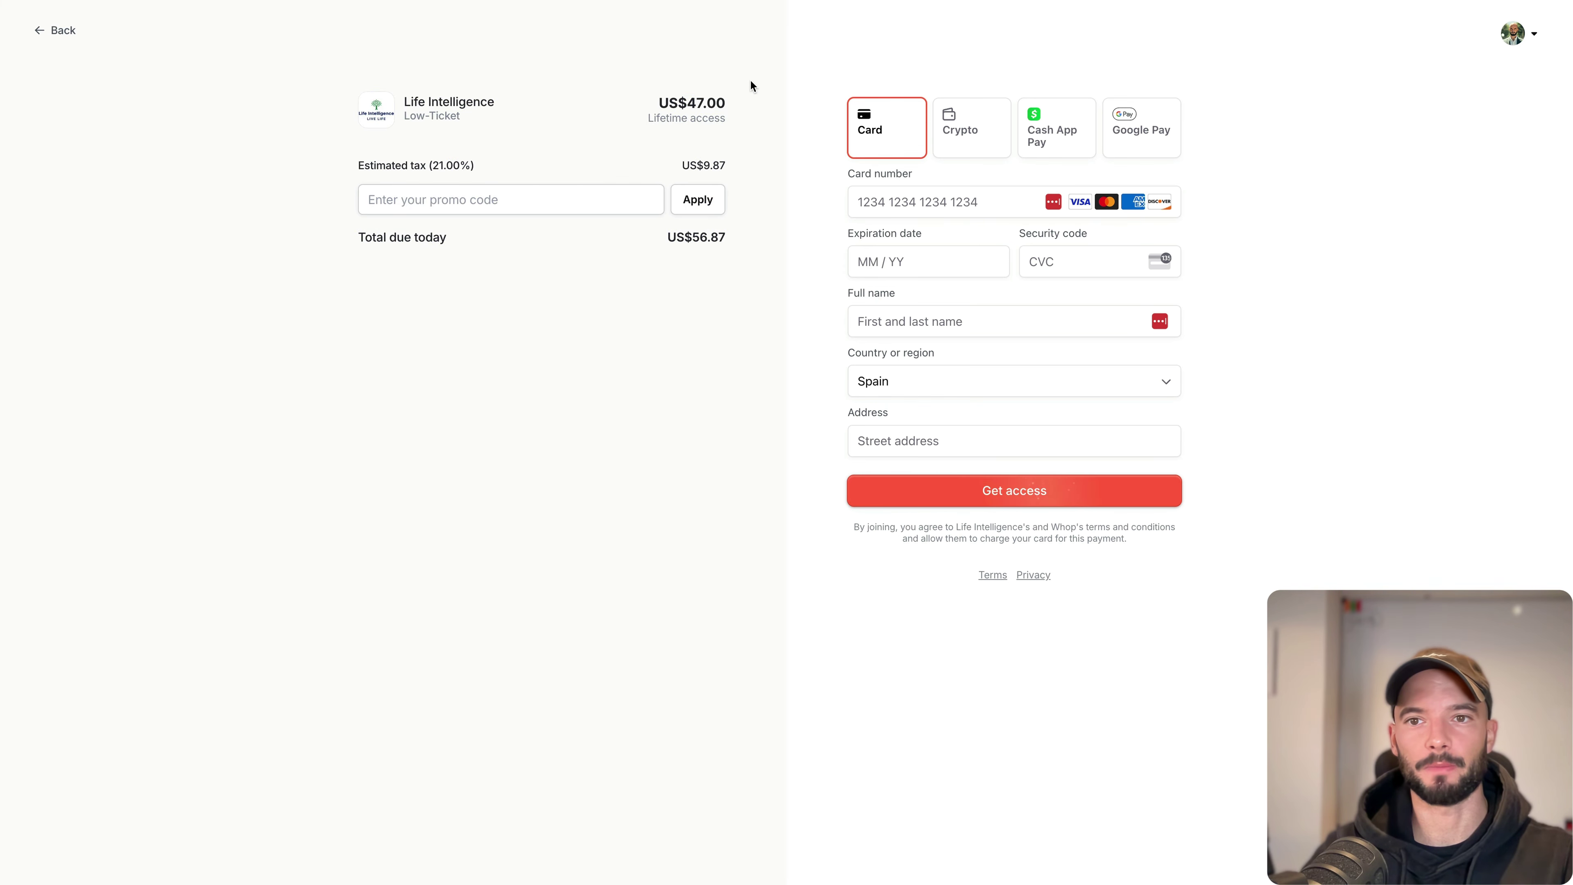
left_click_drag(749, 78, 1224, 702)
left_click(534, 334)
Try the promo code field and switch the payment method between Crypto and Card.
left_click(478, 197)
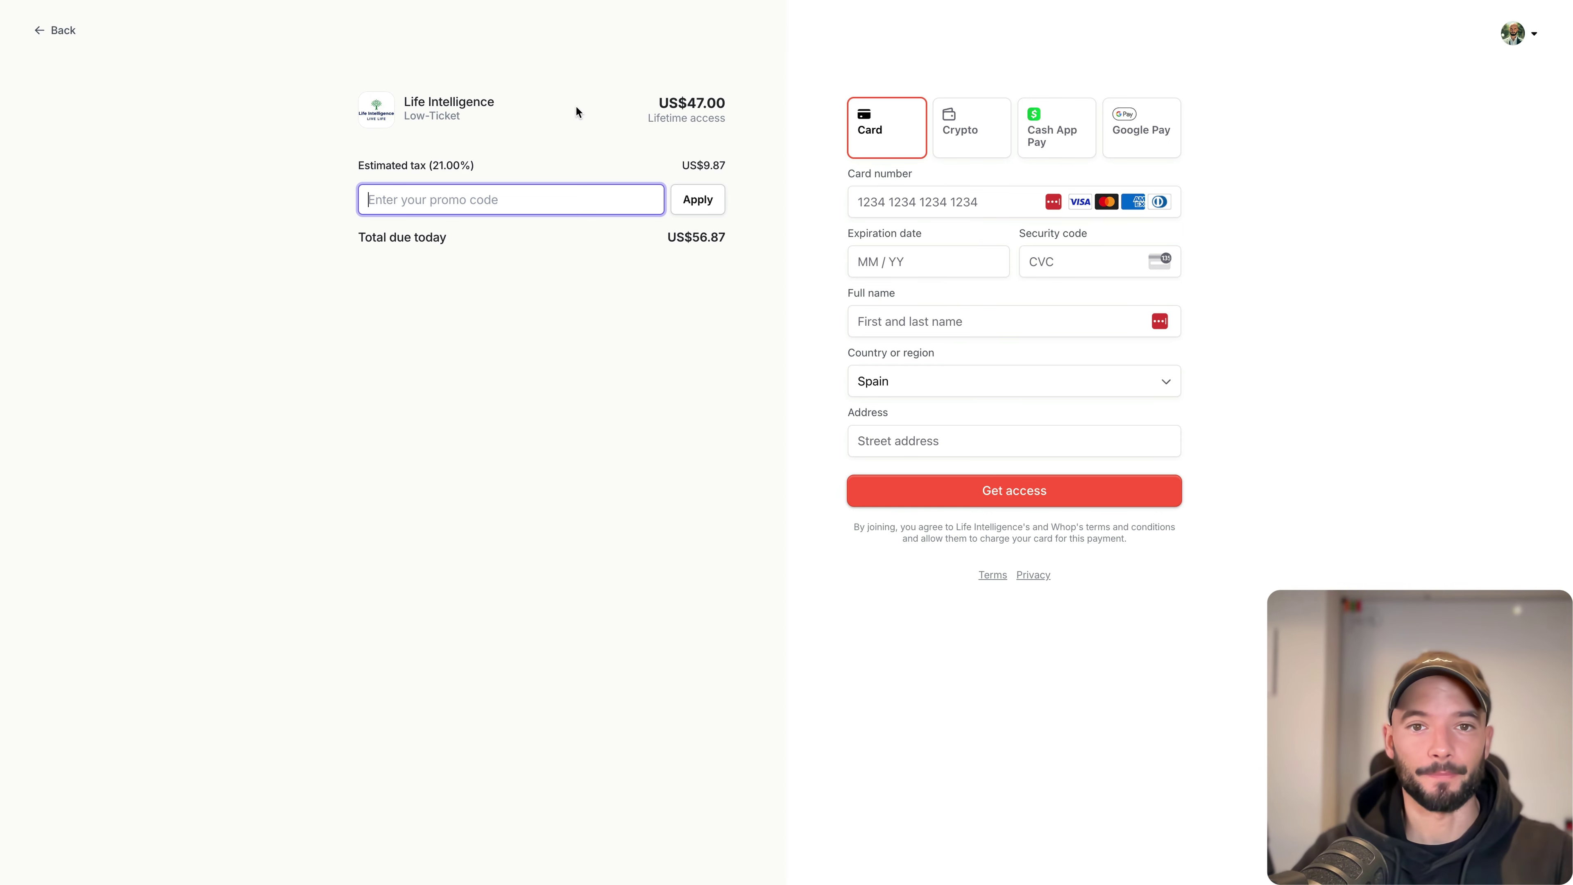
left_click_drag(278, 84, 763, 375)
left_click(763, 375)
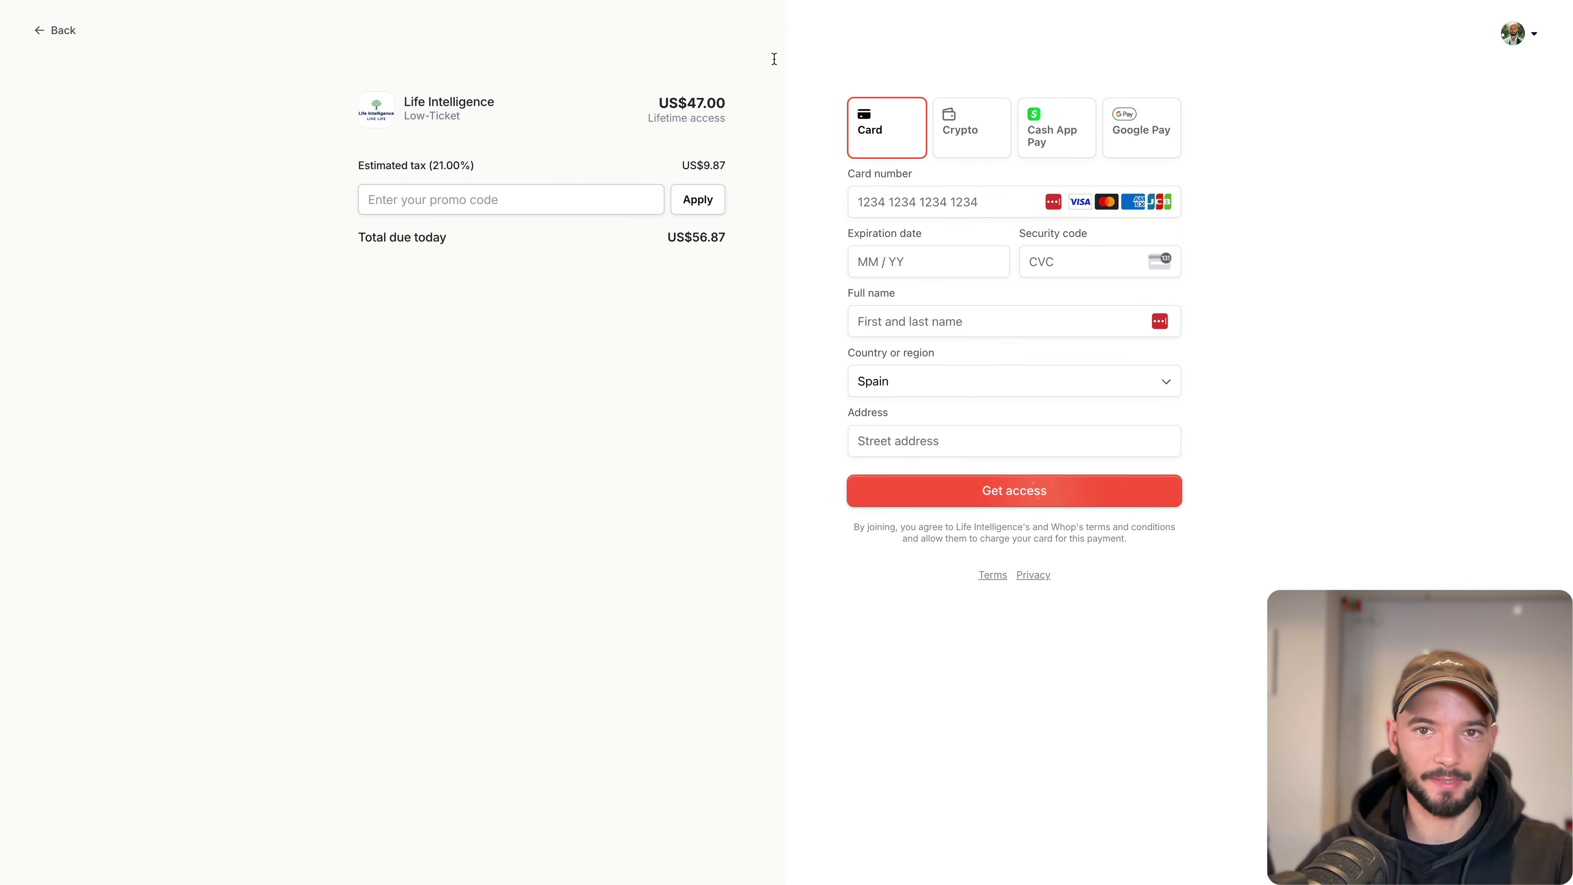
left_click(484, 203)
left_click(725, 360)
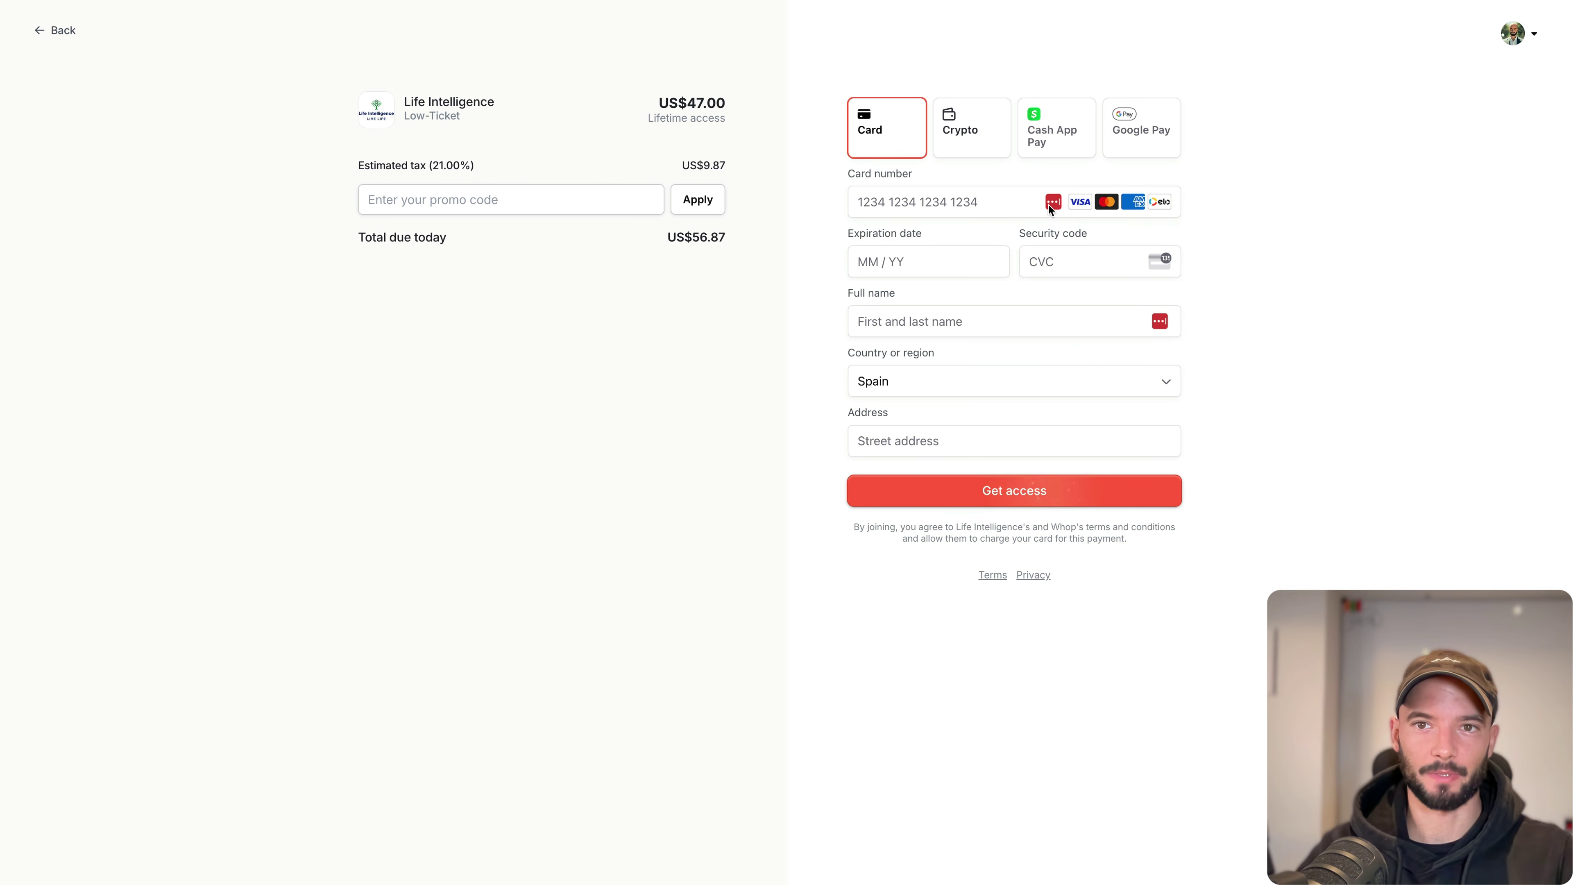
left_click(965, 127)
left_click(891, 133)
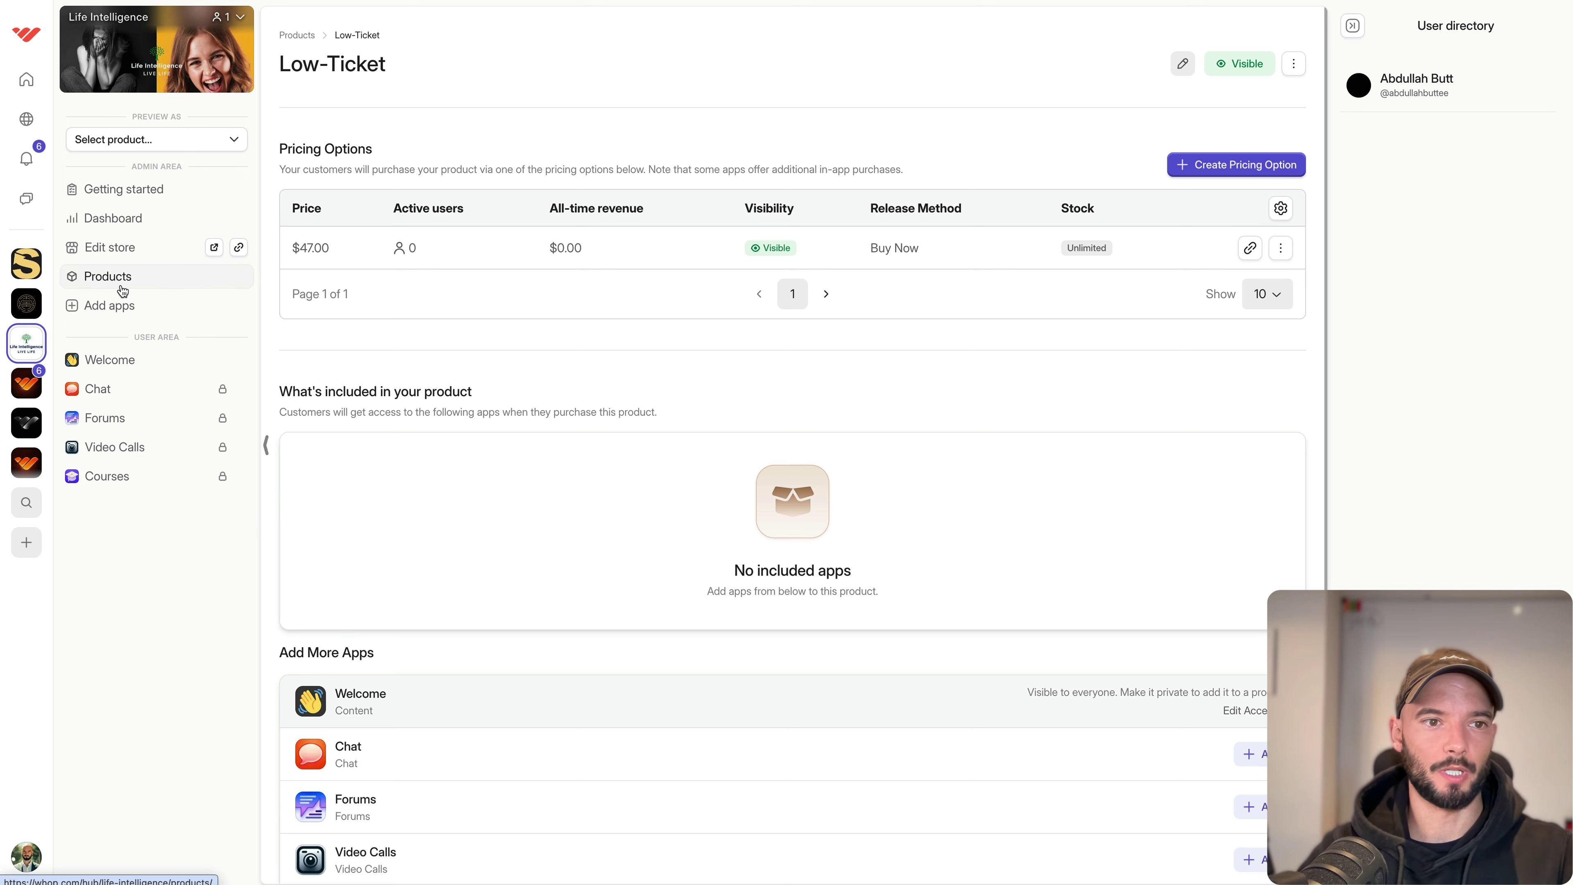
Open the Chat app via Add apps and view its setup and Access settings.
left_click(114, 305)
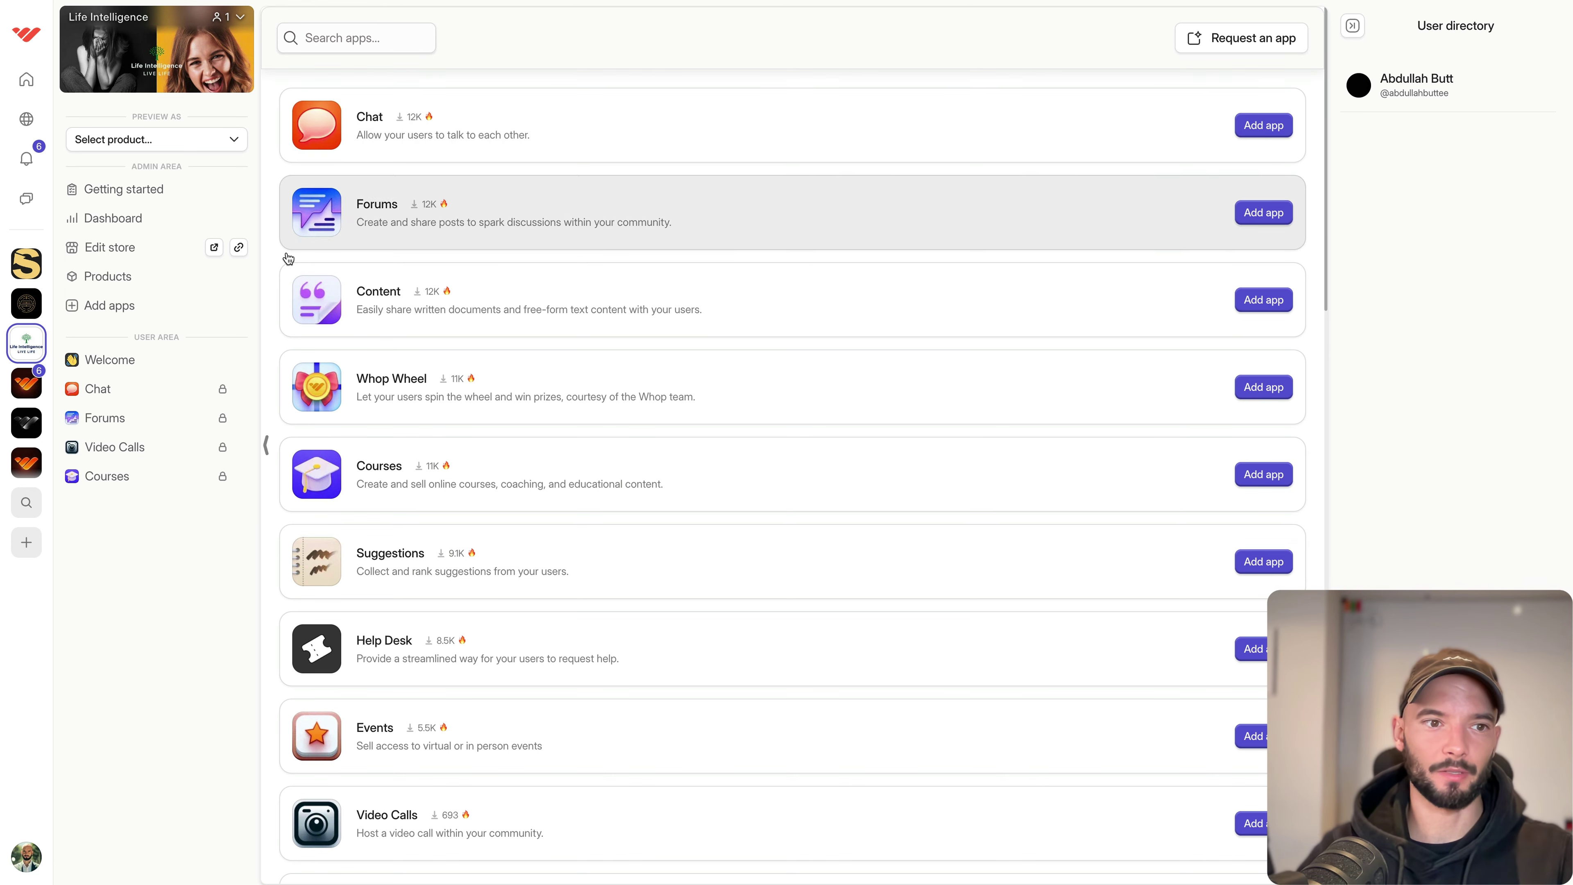
left_click(129, 391)
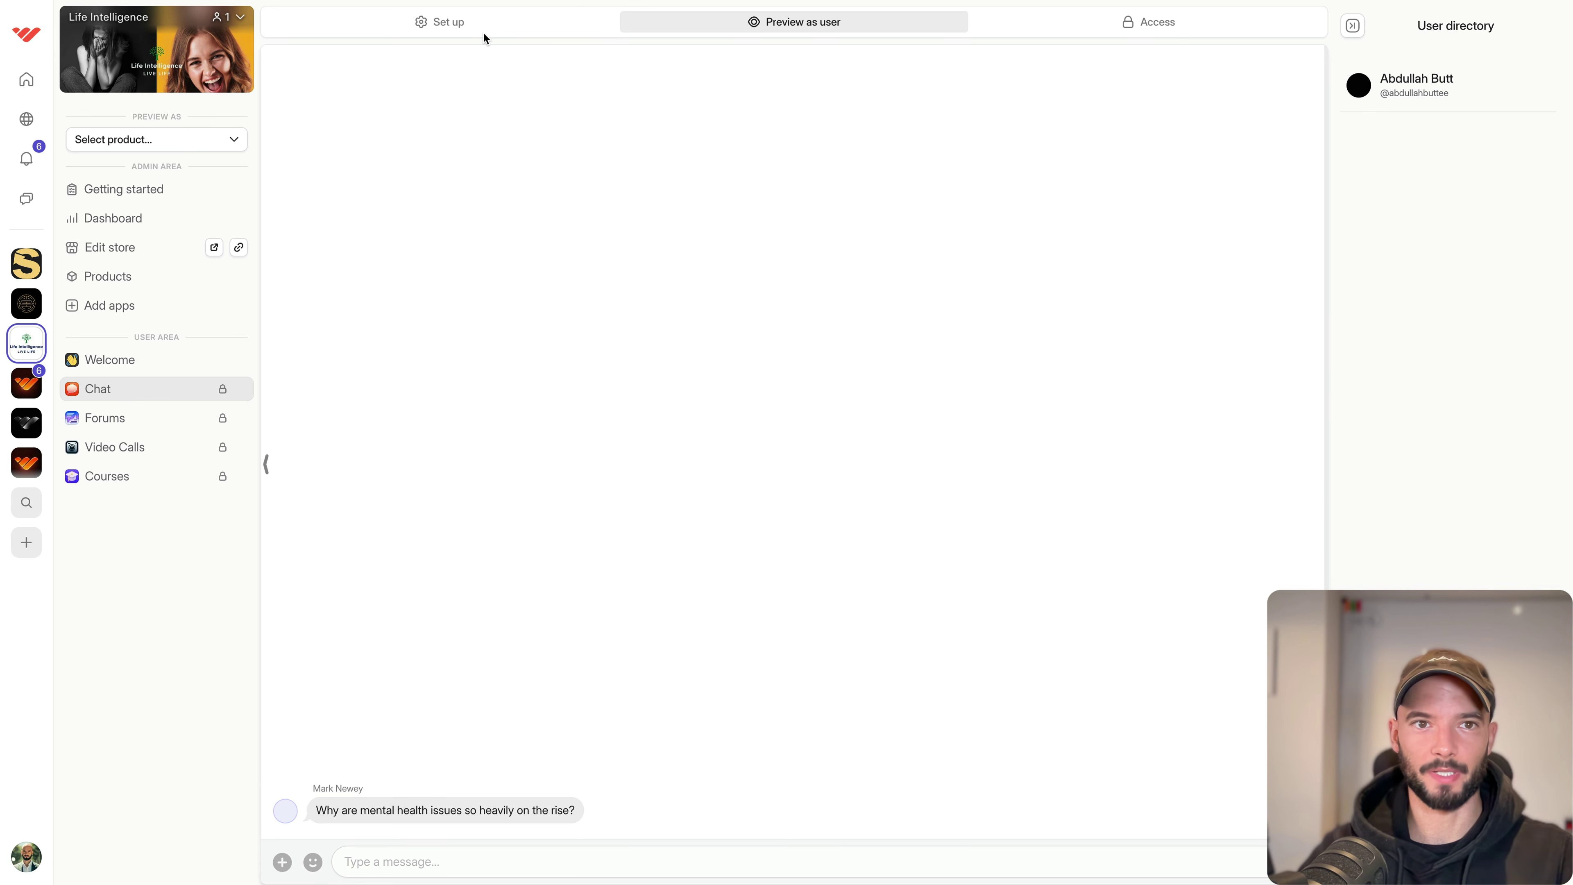
left_click(462, 25)
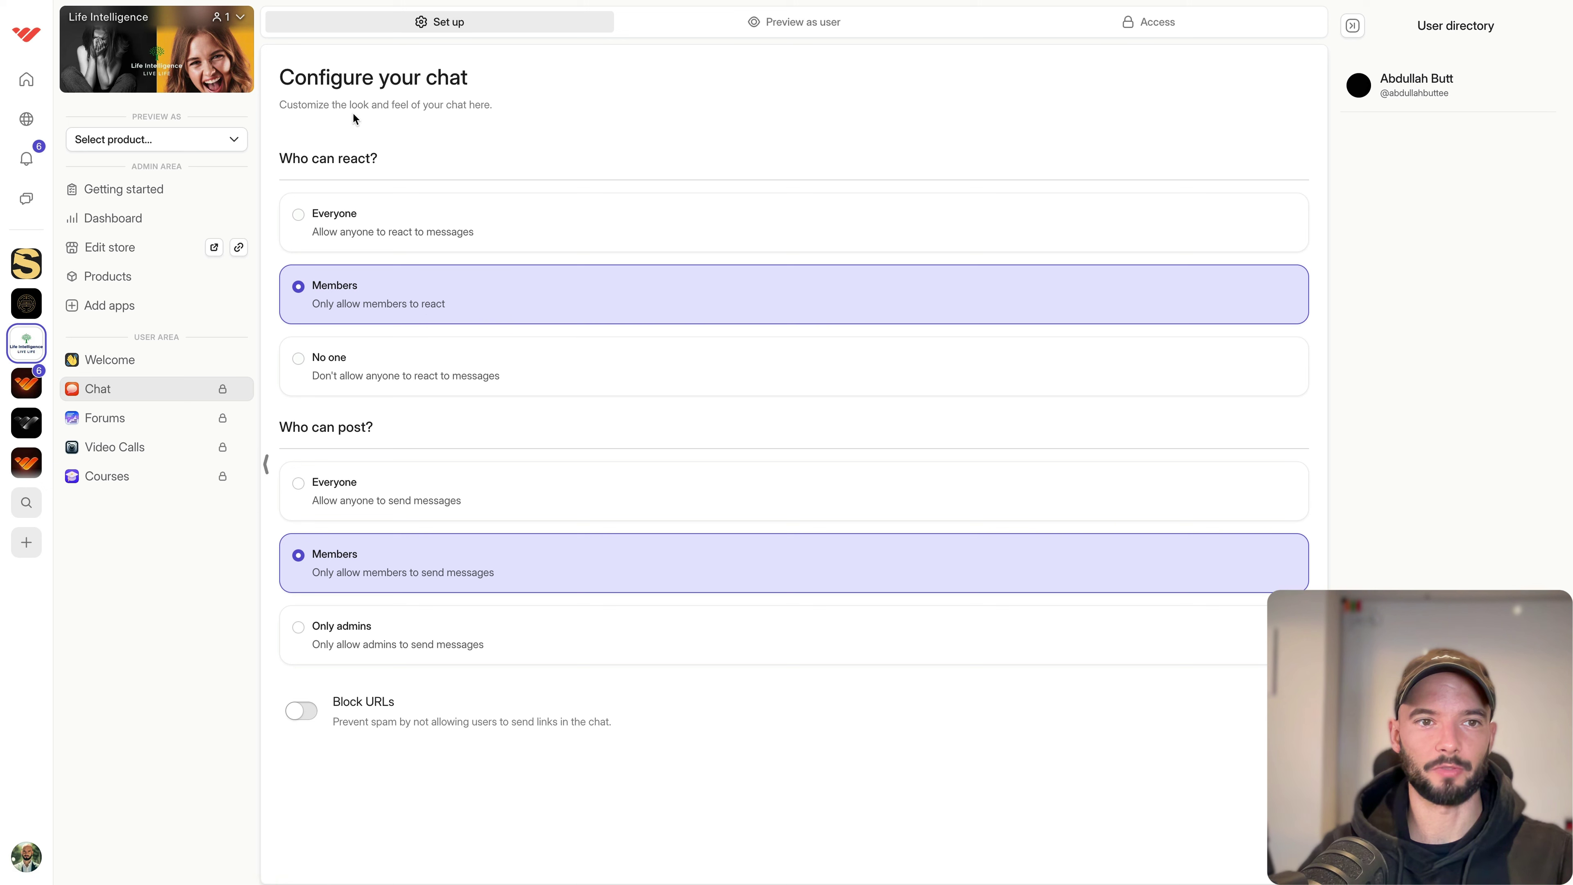
double_click(325, 158)
left_click(409, 142)
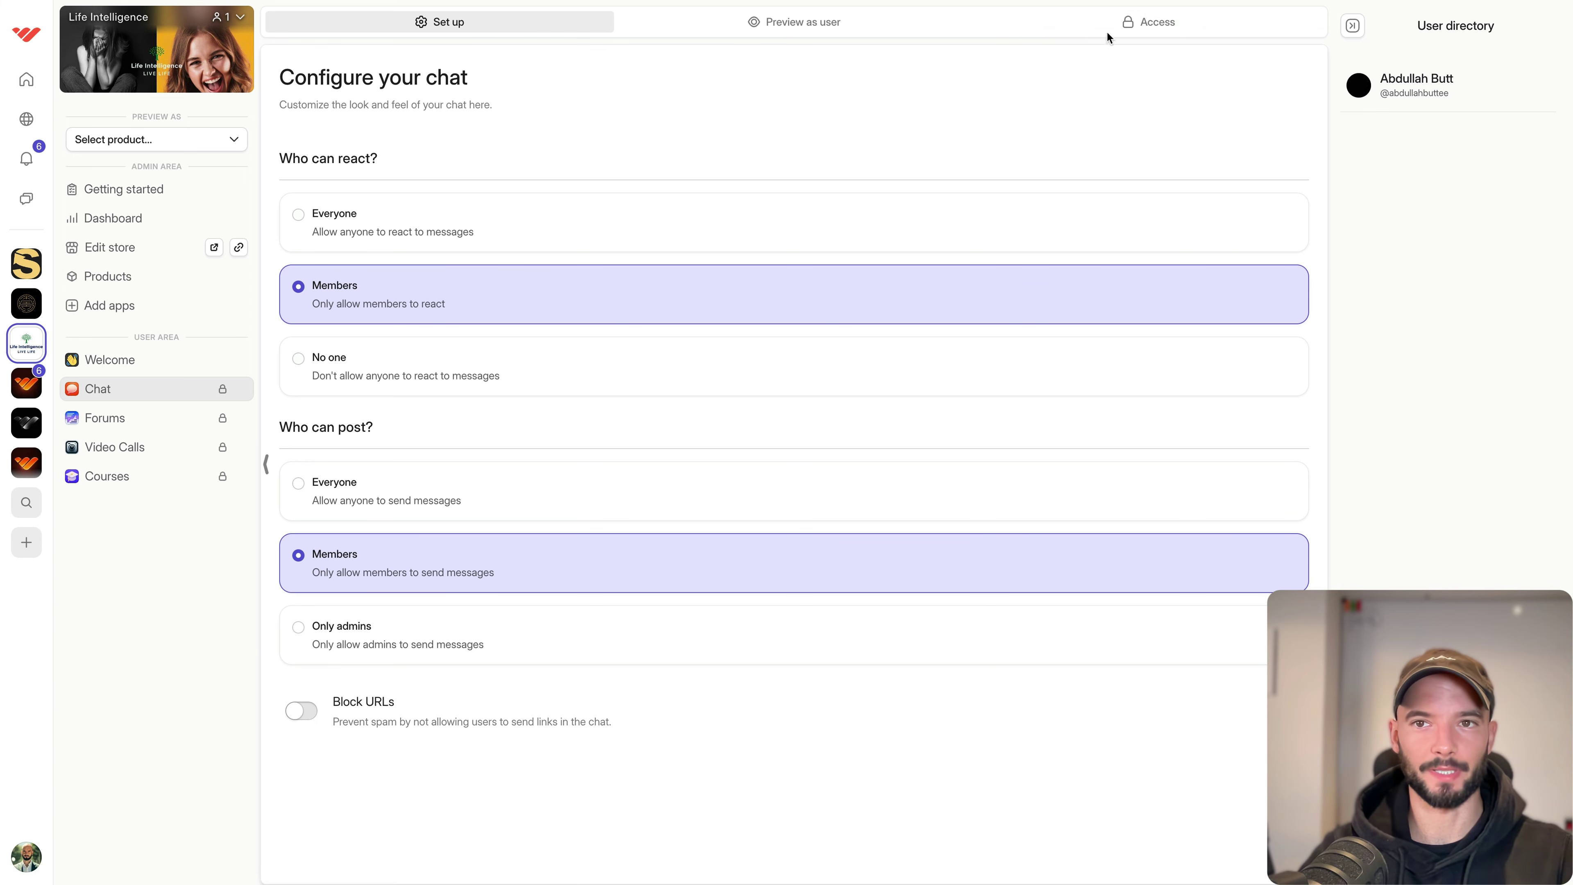
left_click(1119, 25)
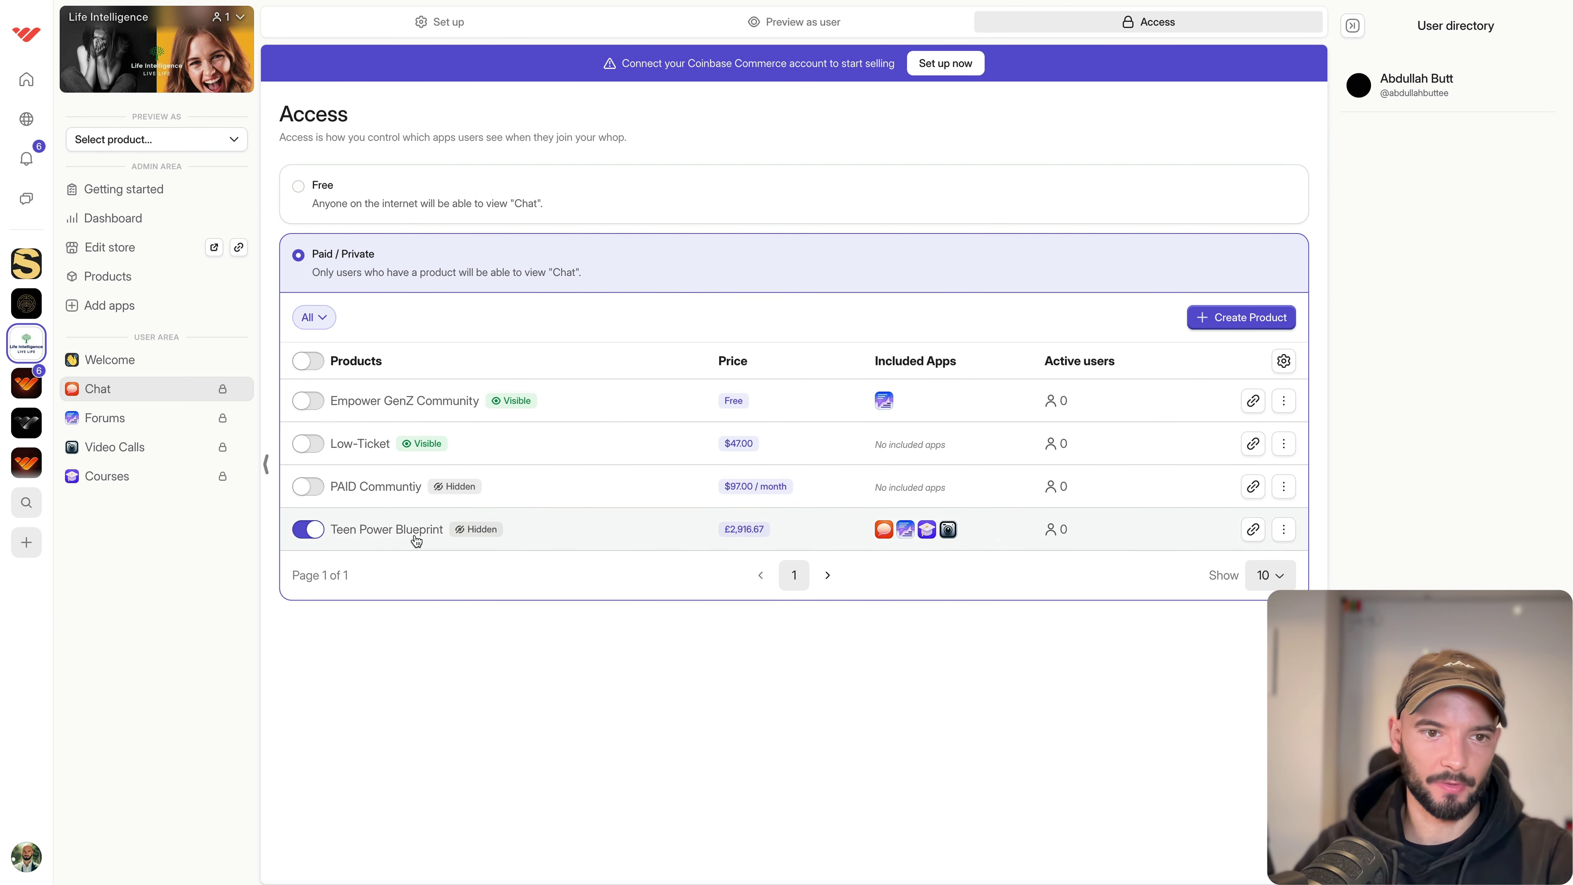
Open the Teen Power Blueprint product page.
right_click(403, 532)
key("Escape")
left_click_drag(328, 531, 445, 536)
key("ctrl+c")
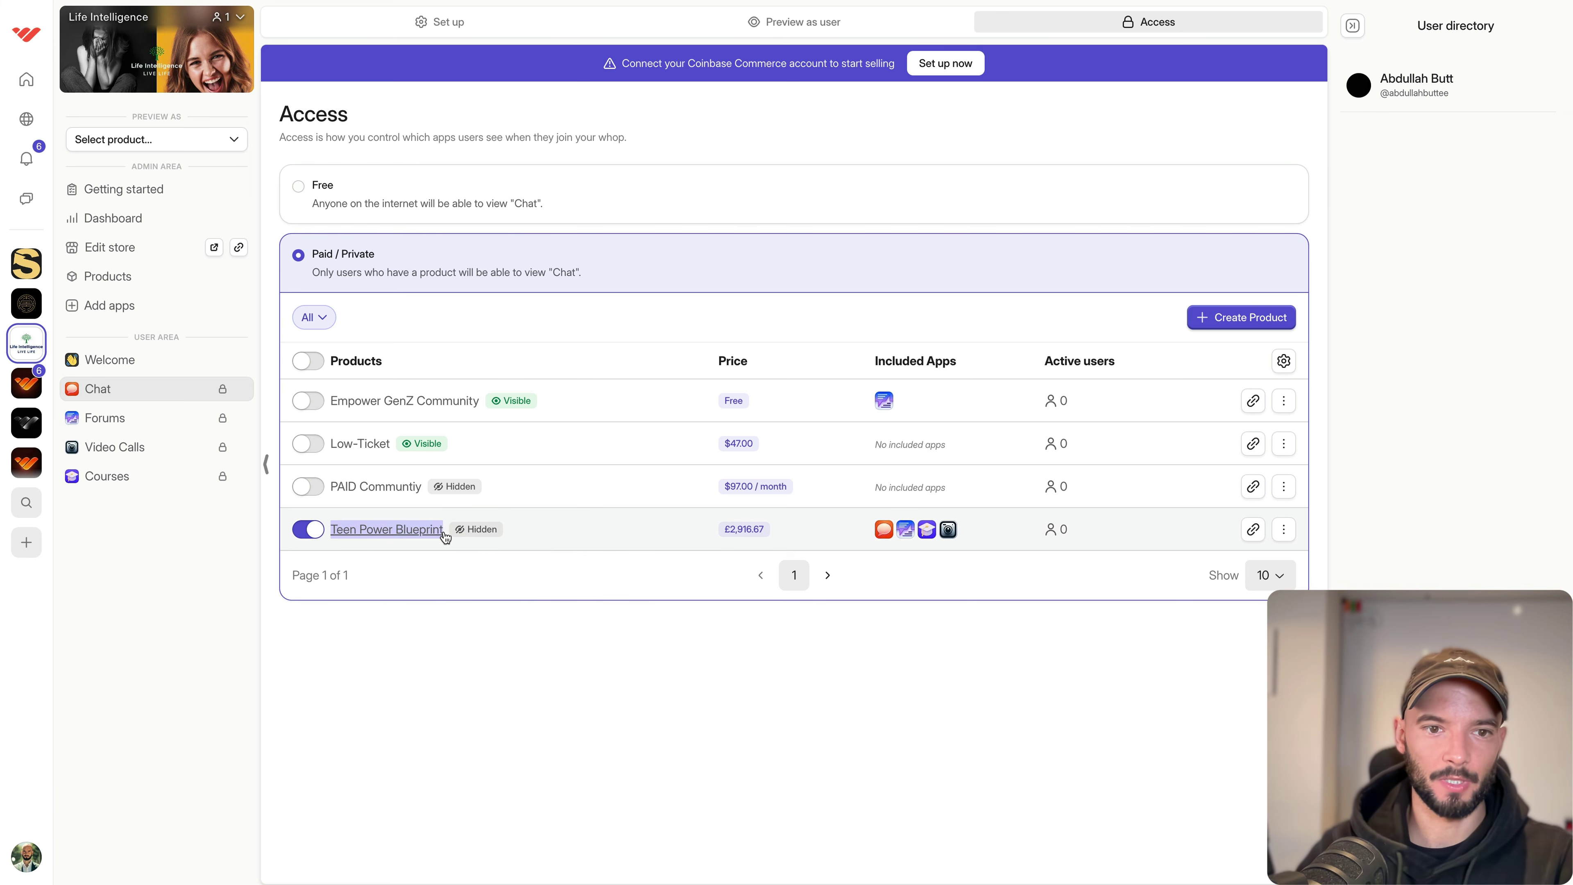
left_click(445, 535)
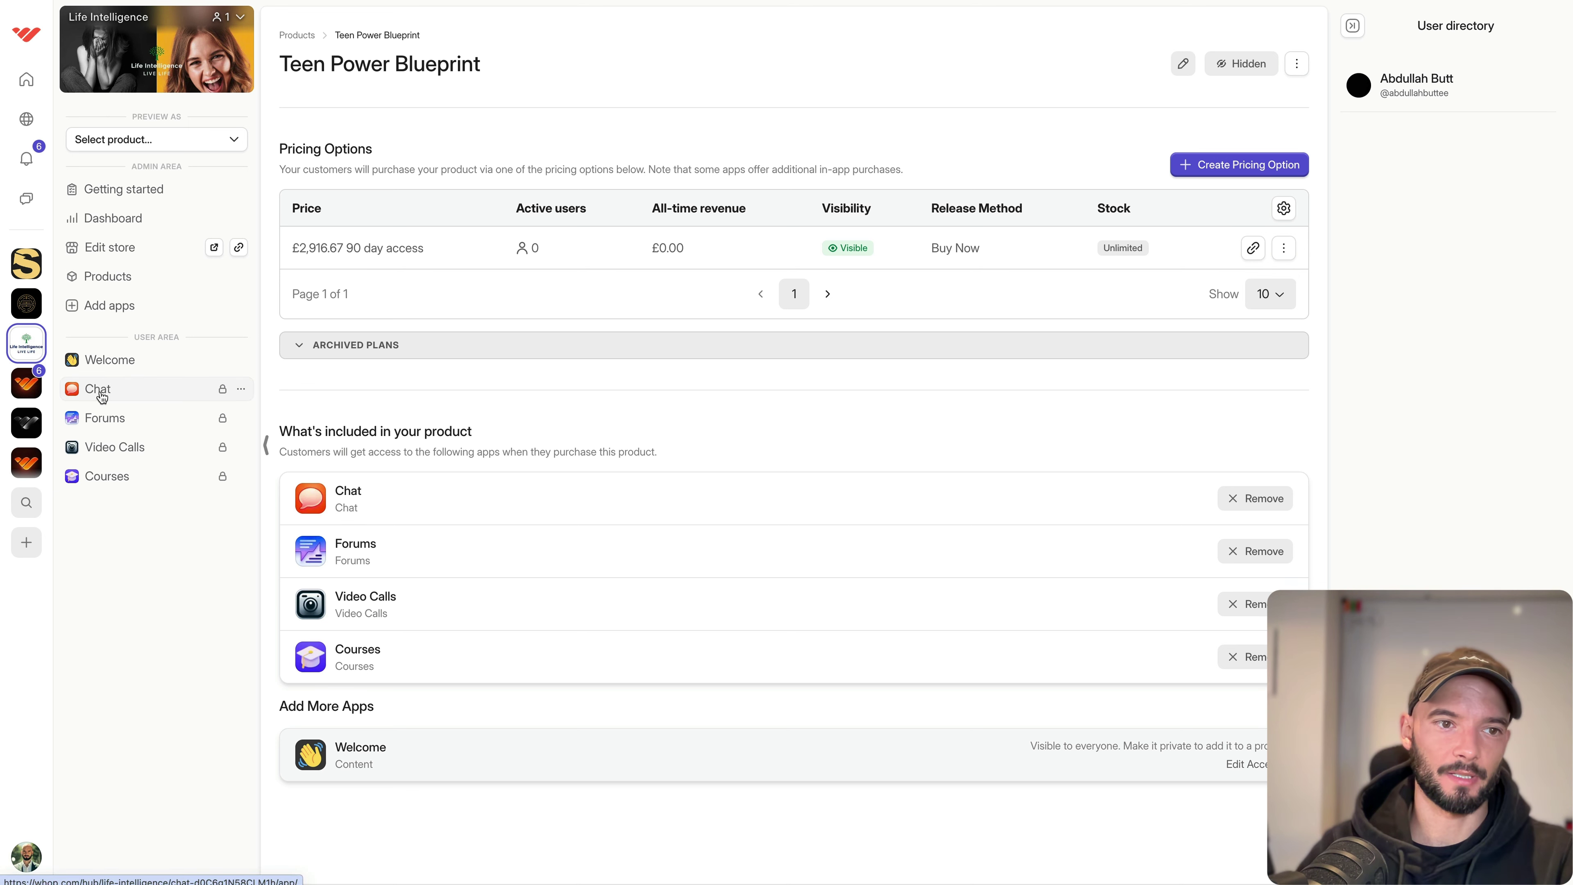
Group Chat, Forums, Video Calls and Courses into a Teen Power Blueprint folder with Chat on top.
left_click_drag(102, 397, 126, 417)
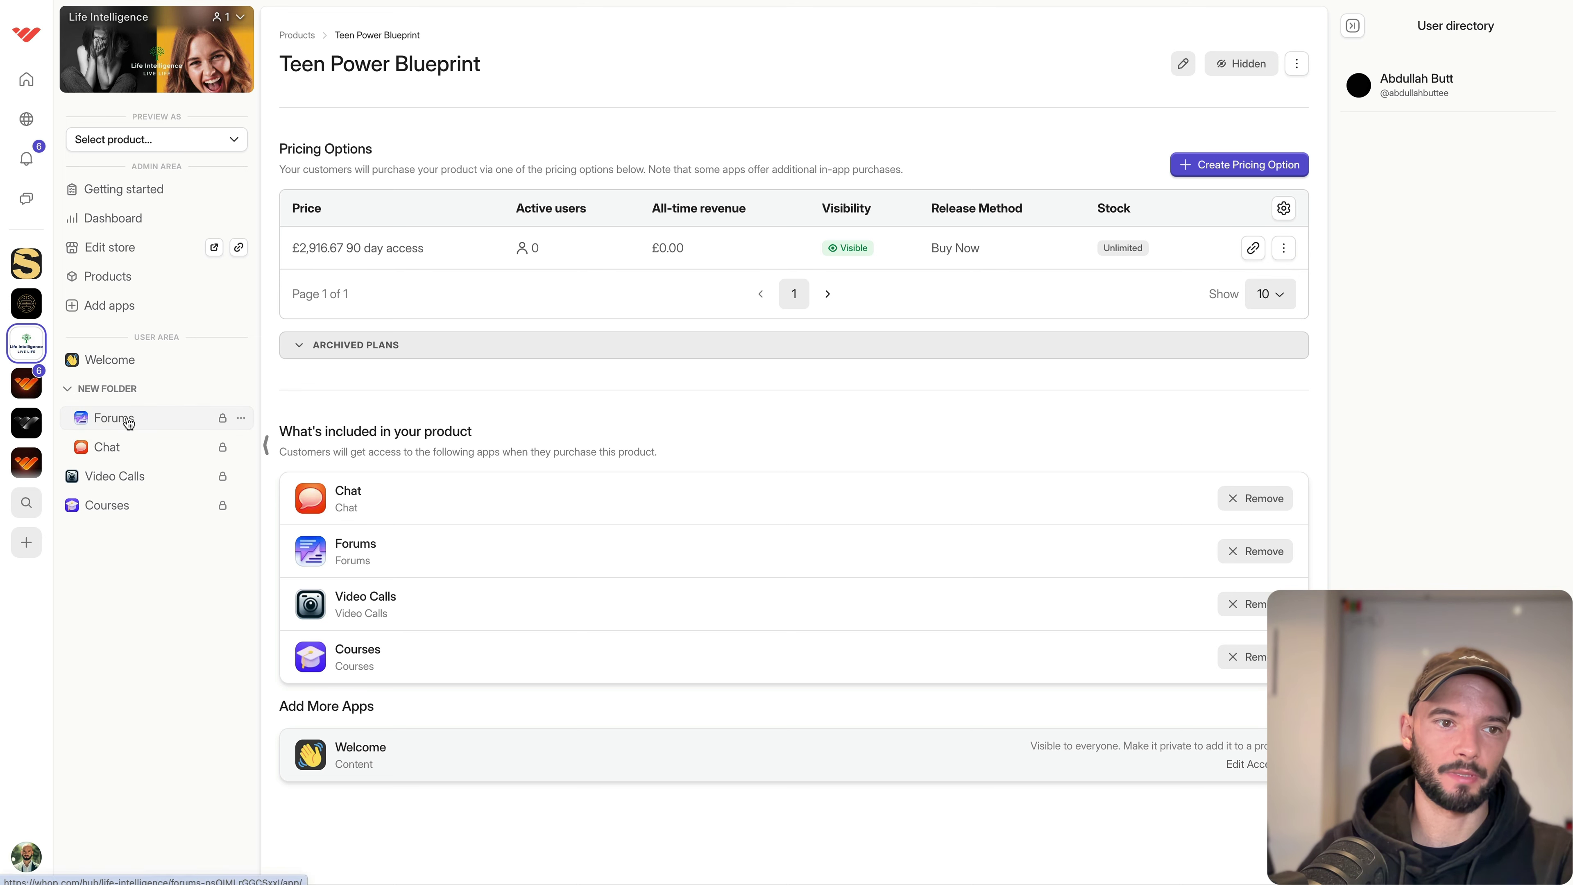
left_click_drag(127, 476, 149, 426)
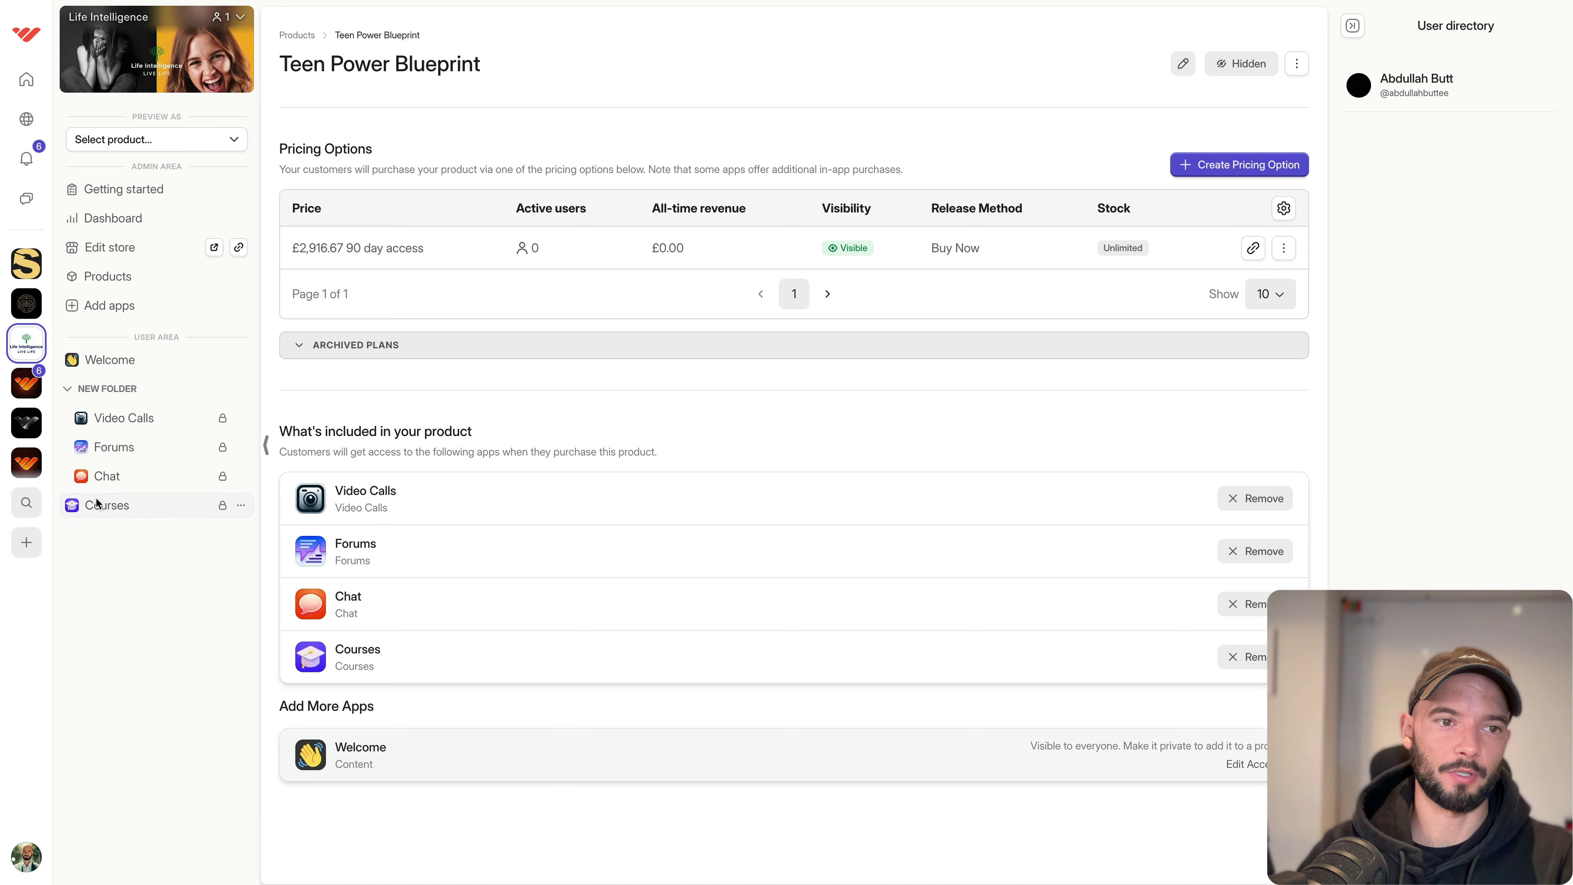
left_click_drag(97, 503, 186, 422)
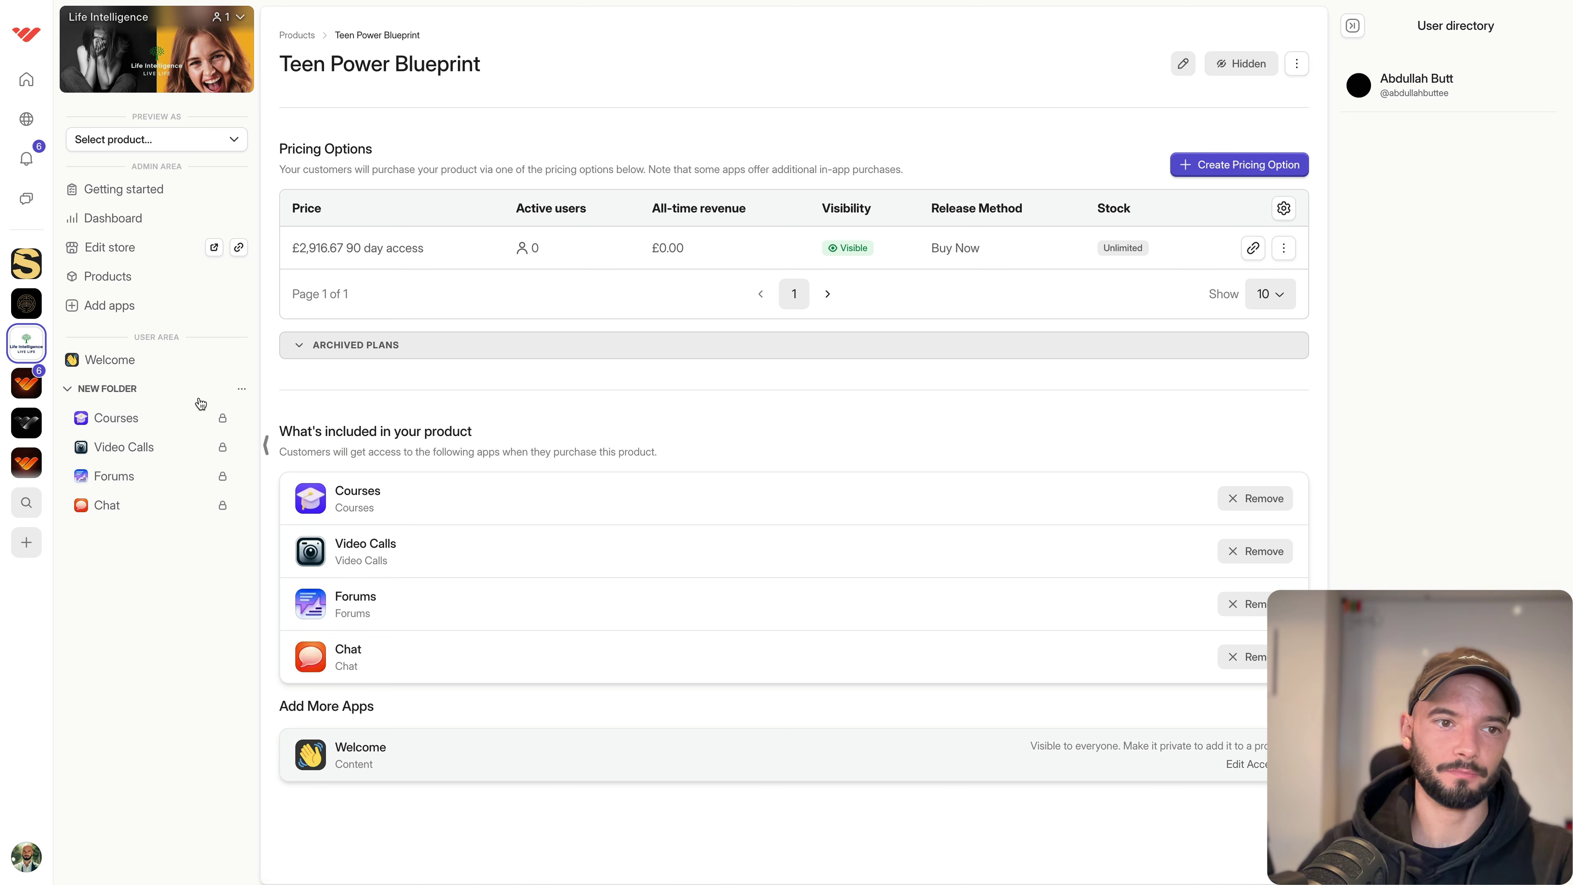
left_click(242, 388)
left_click(220, 428)
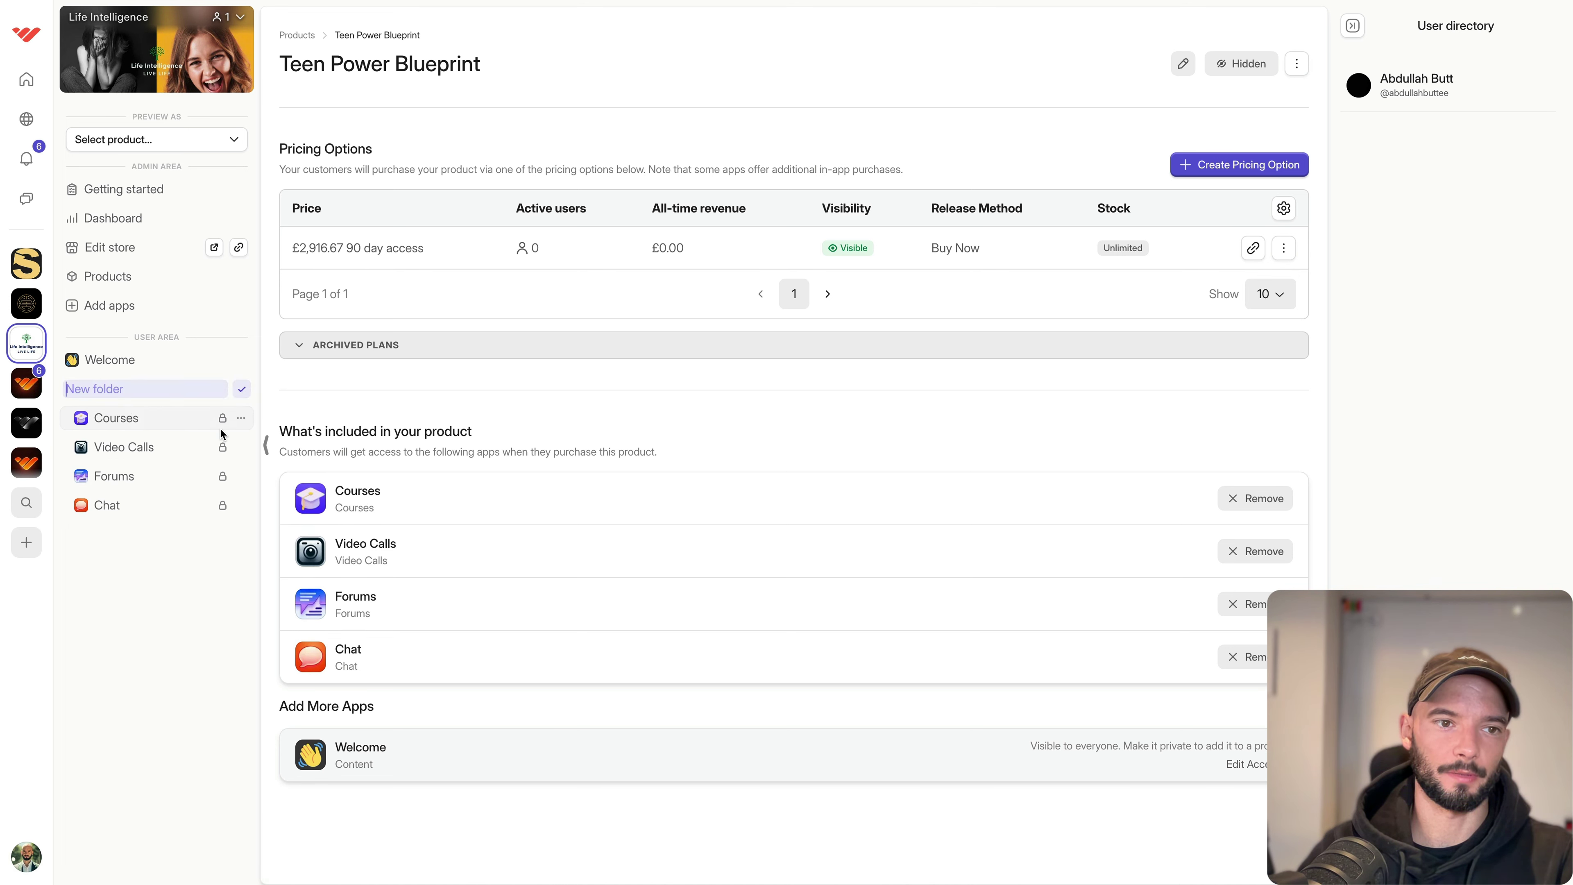
key("ctrl+v")
left_click(242, 389)
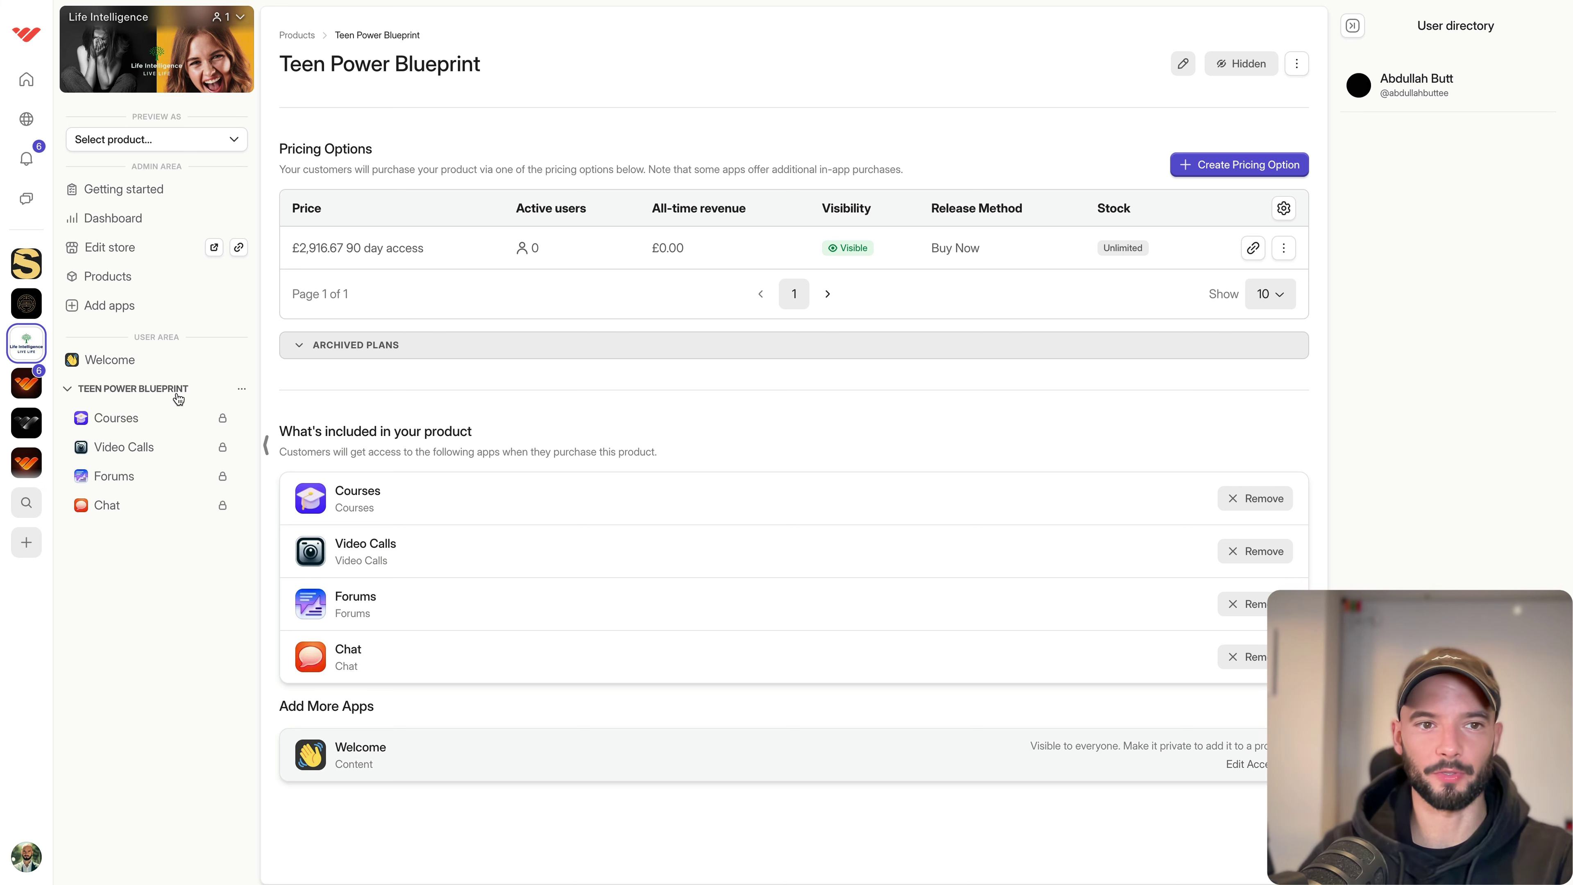
left_click_drag(120, 492, 144, 424)
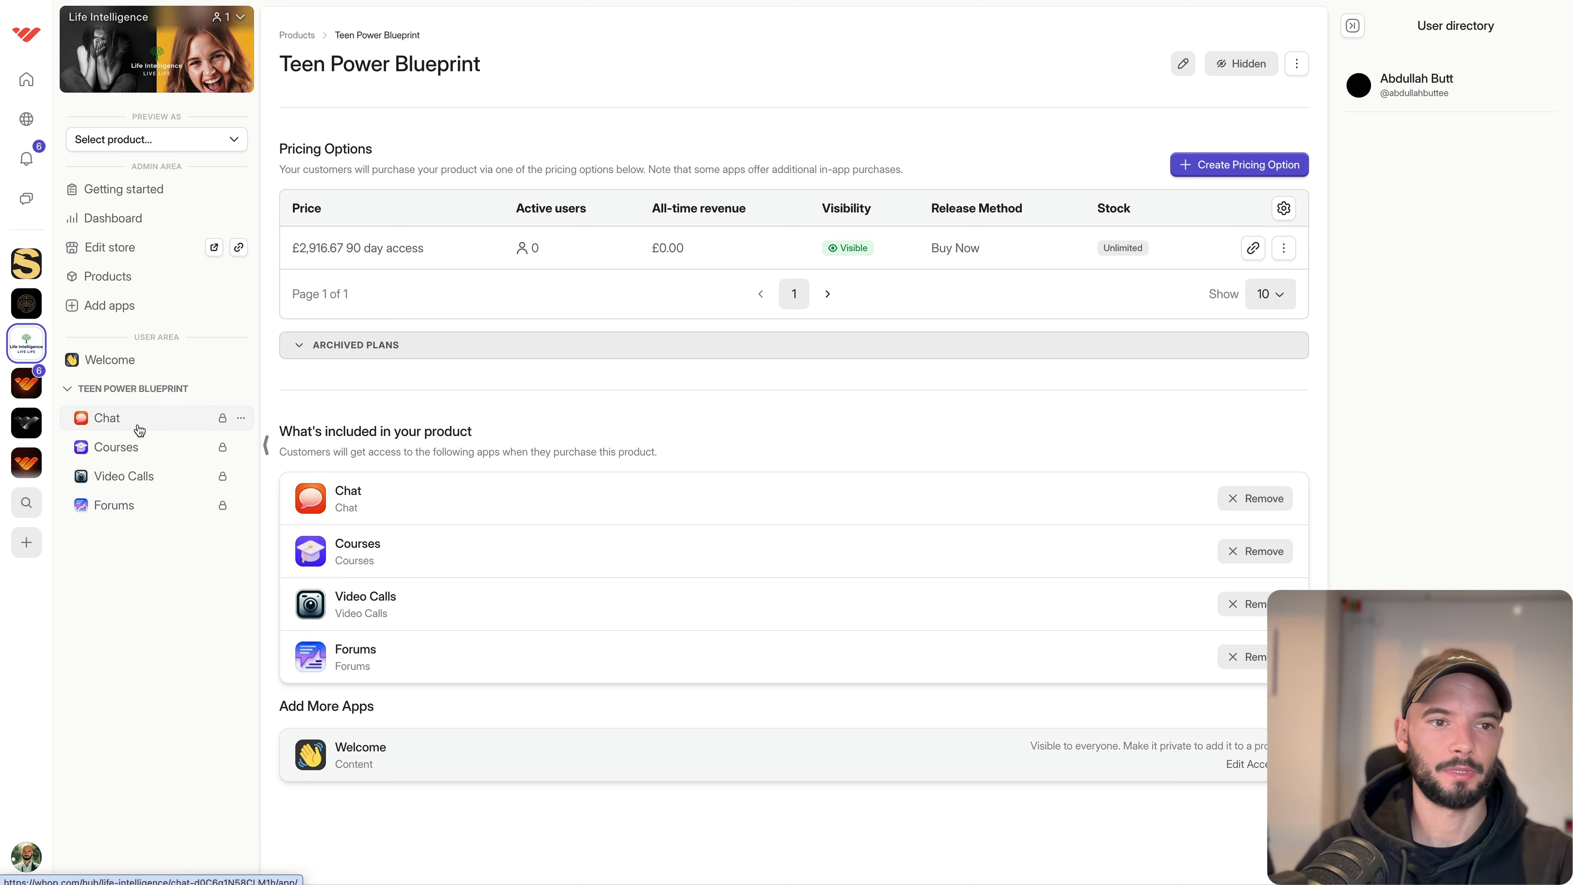
Check Chat's access settings, then open Courses in member preview.
left_click(137, 424)
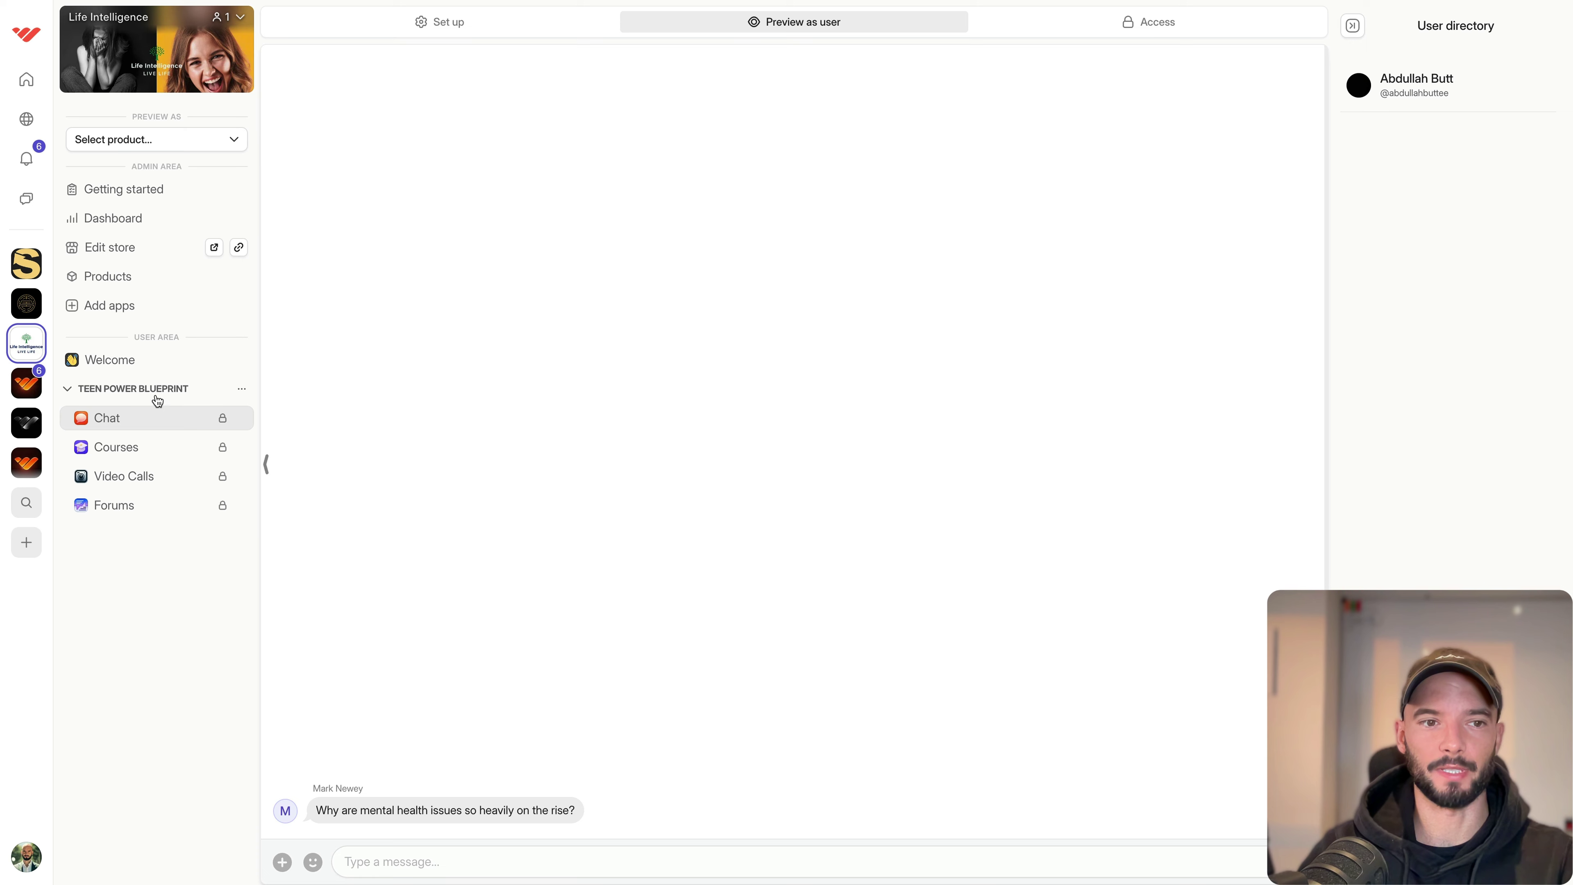
left_click(1102, 29)
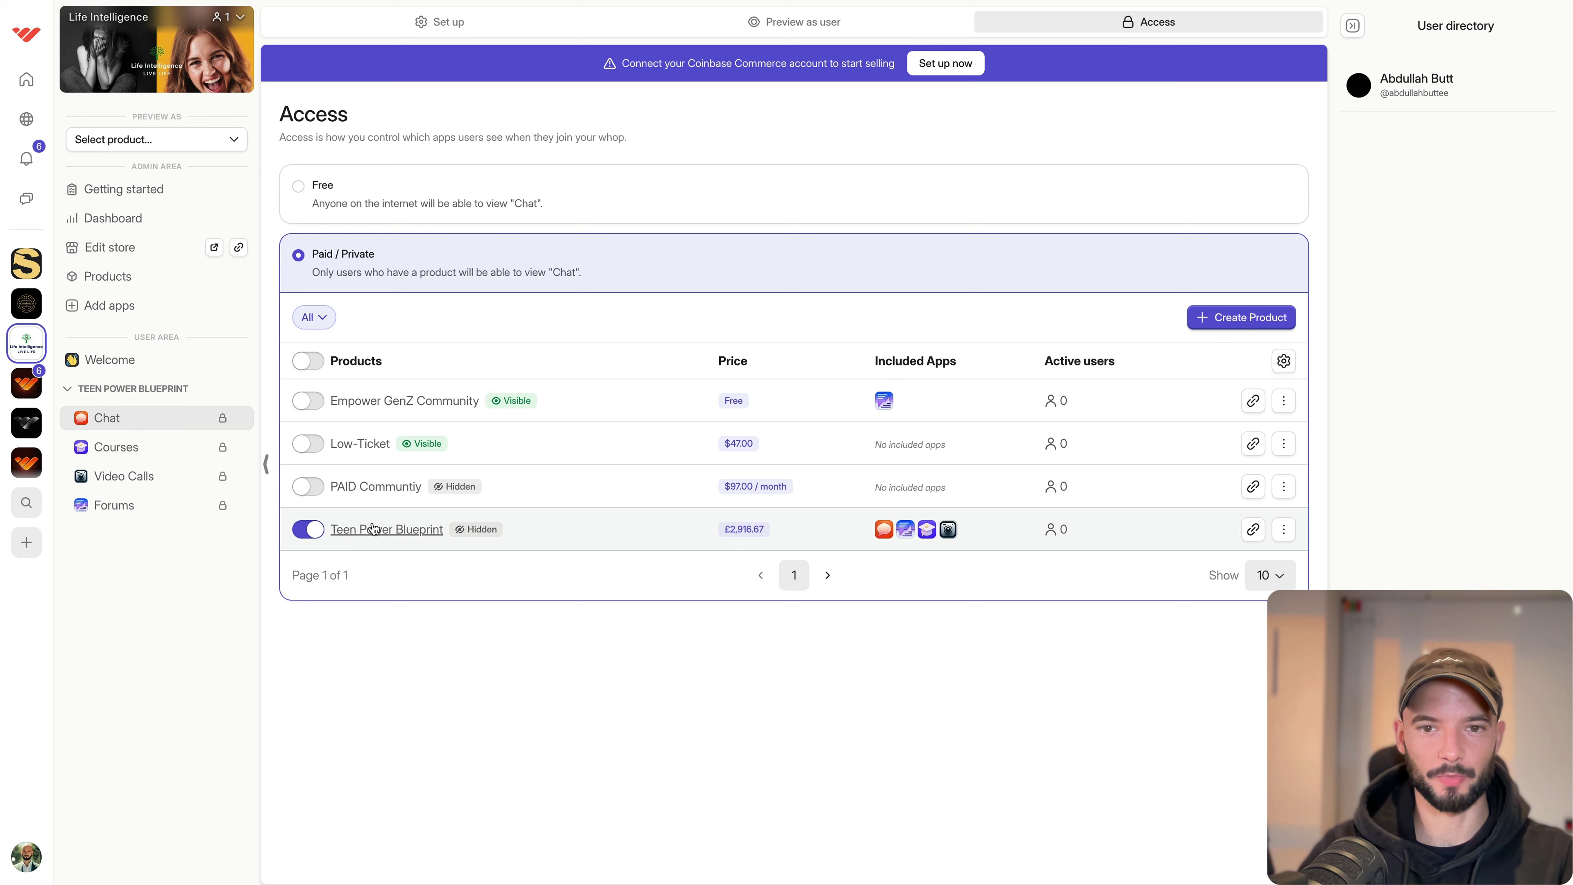
left_click(145, 447)
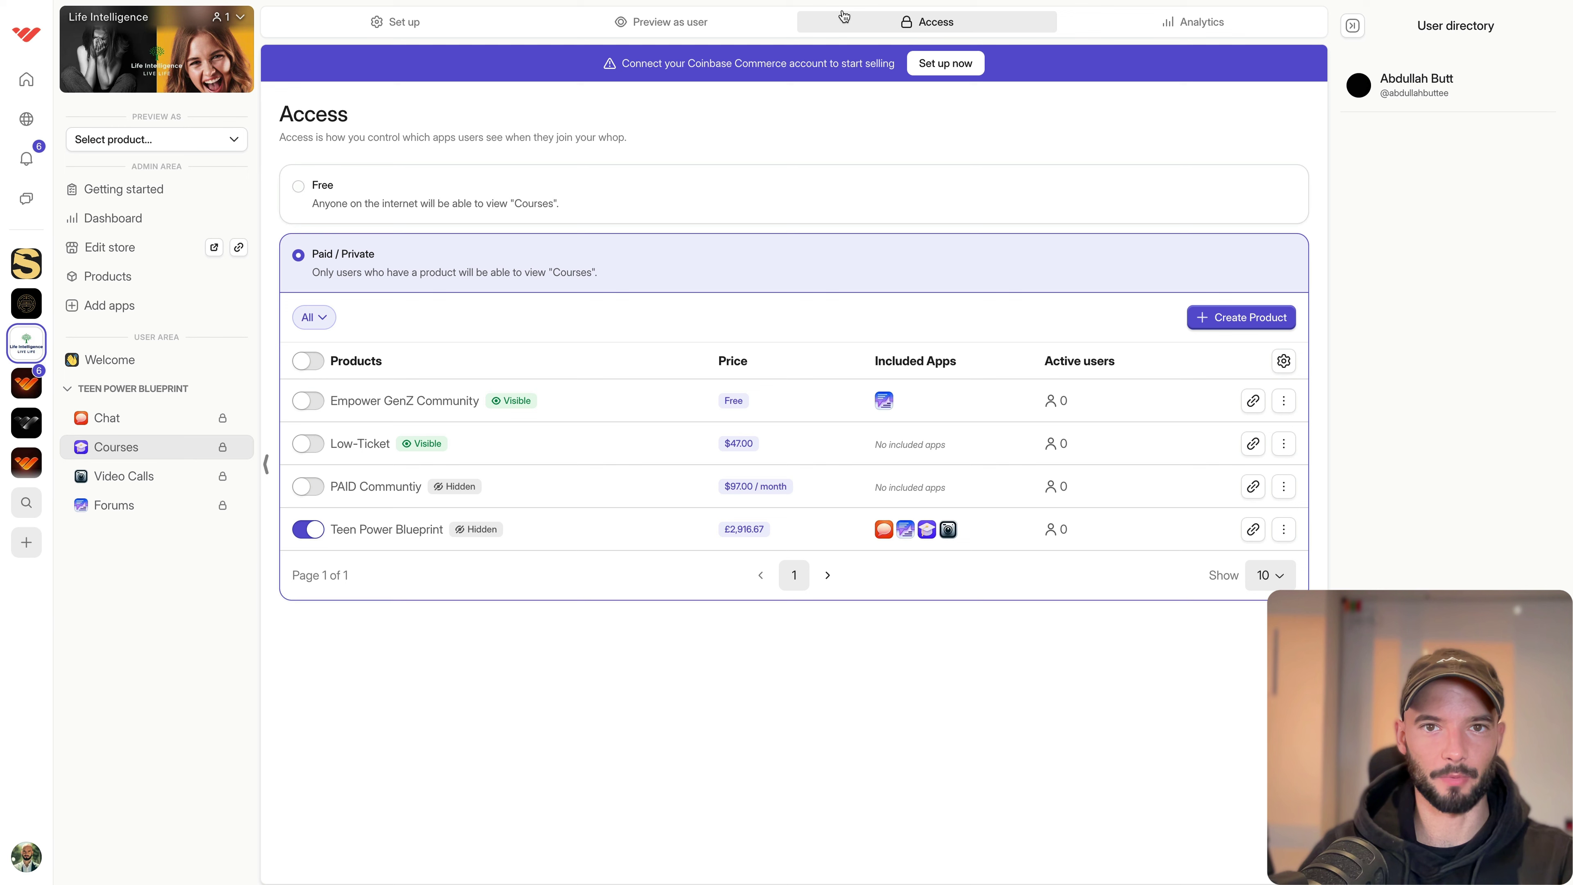
left_click(706, 20)
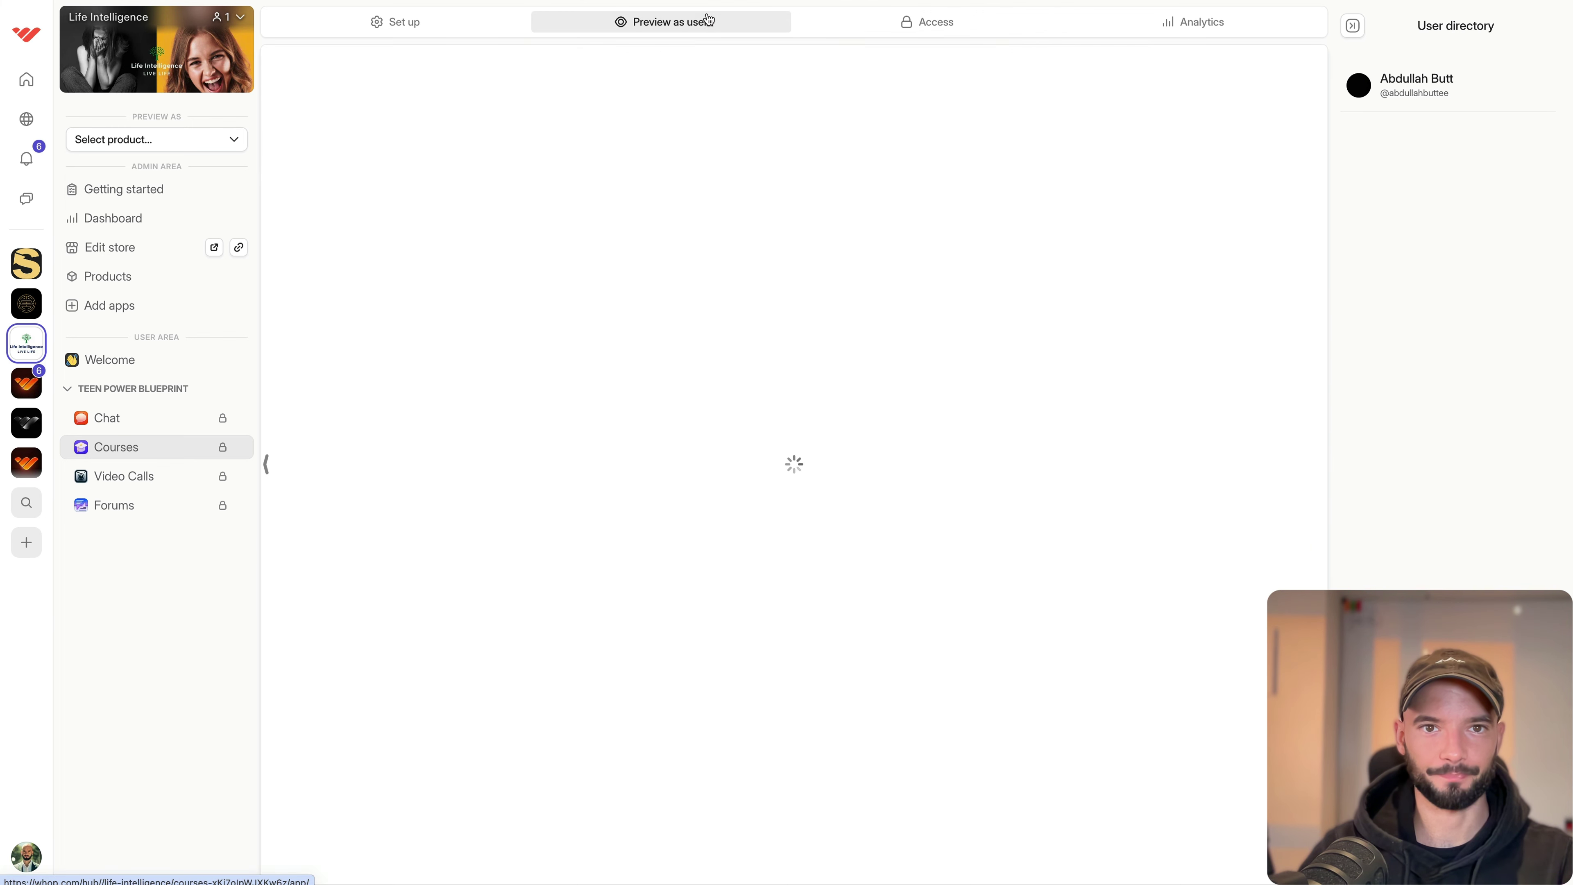
Rename the course's Chapter 1 to START HERE.
left_click(439, 32)
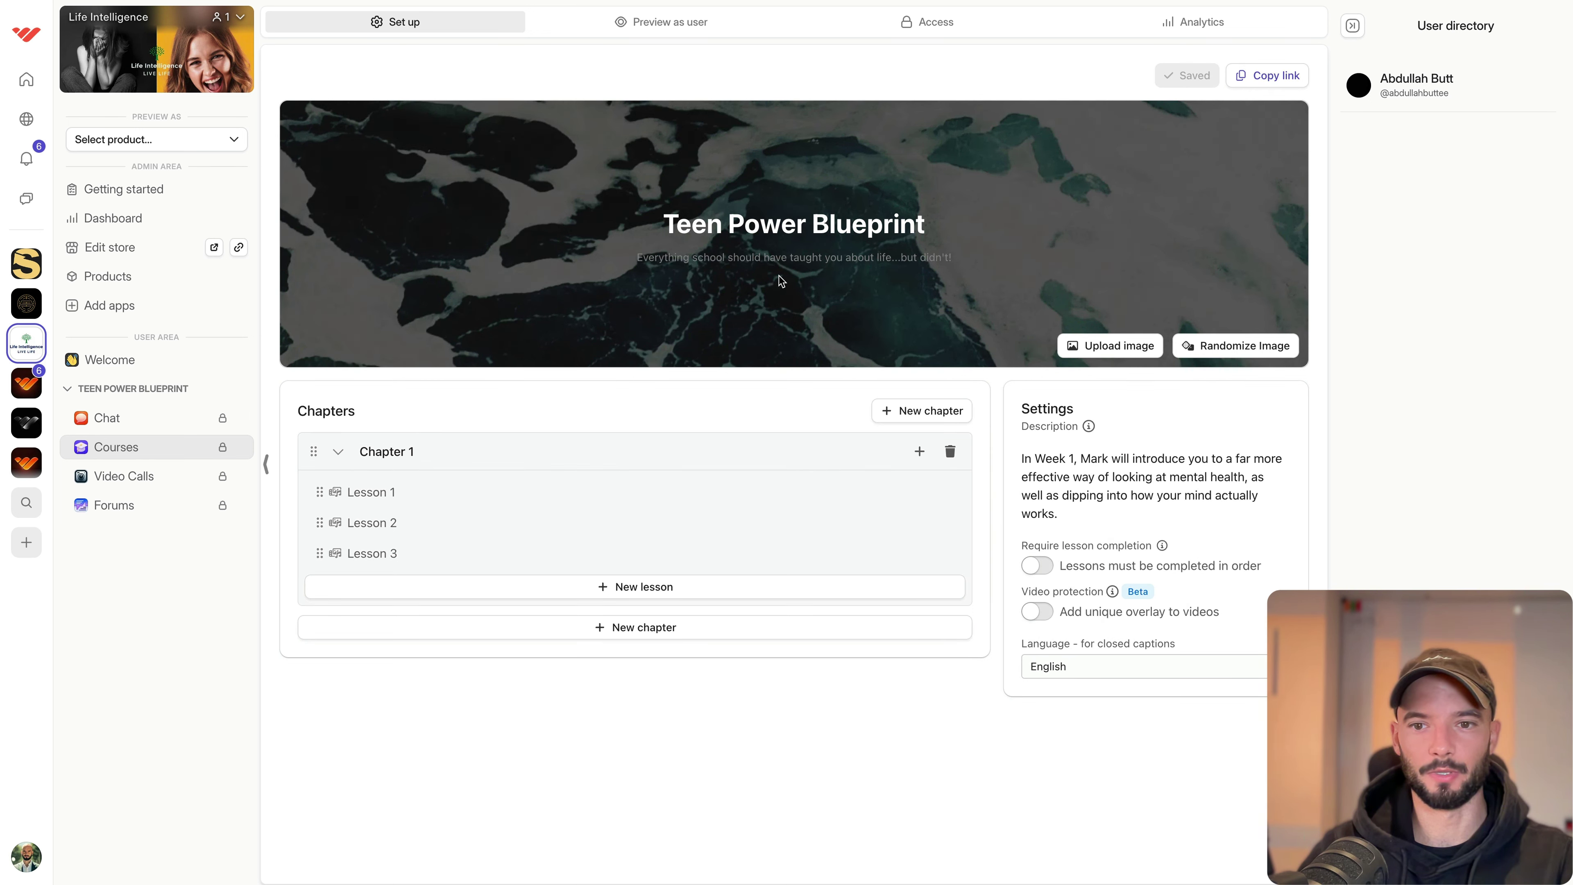
triple_click(383, 445)
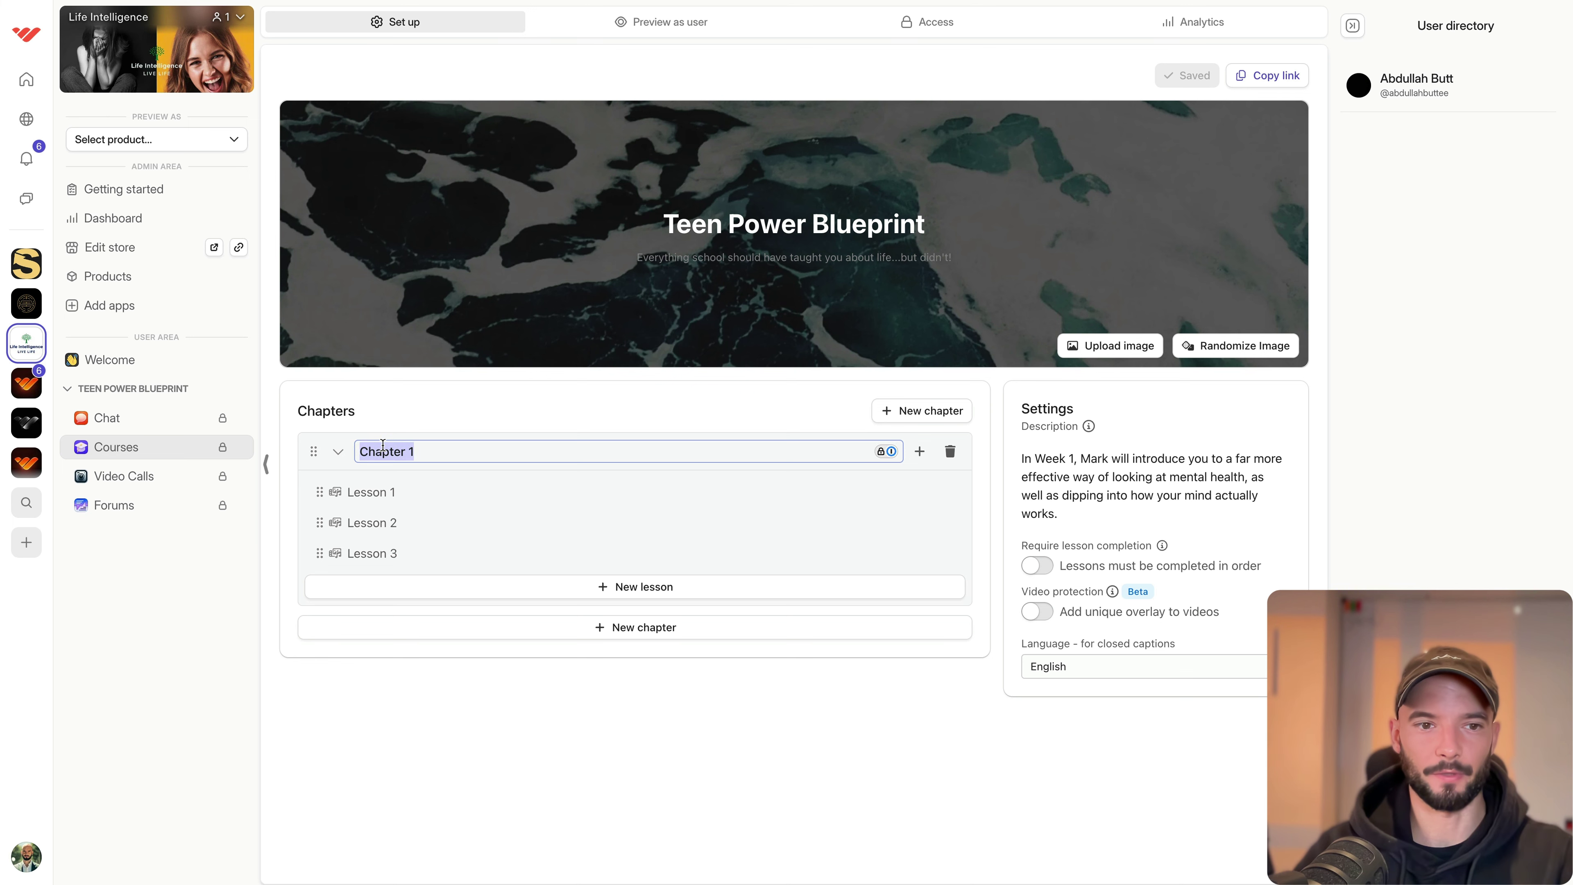
type("START HERE")
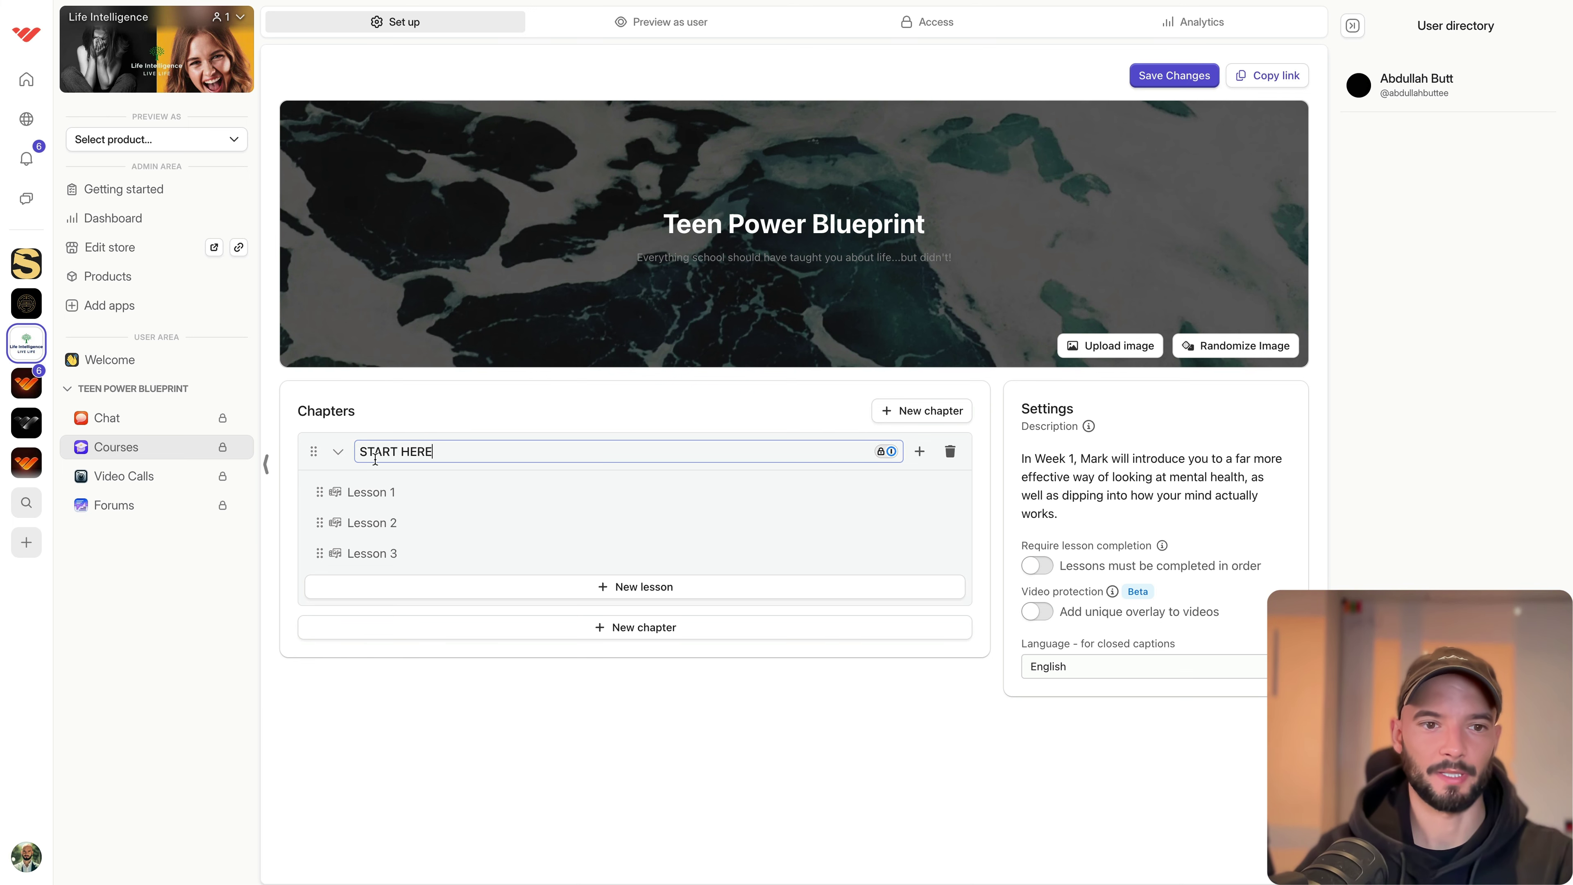
key("Return")
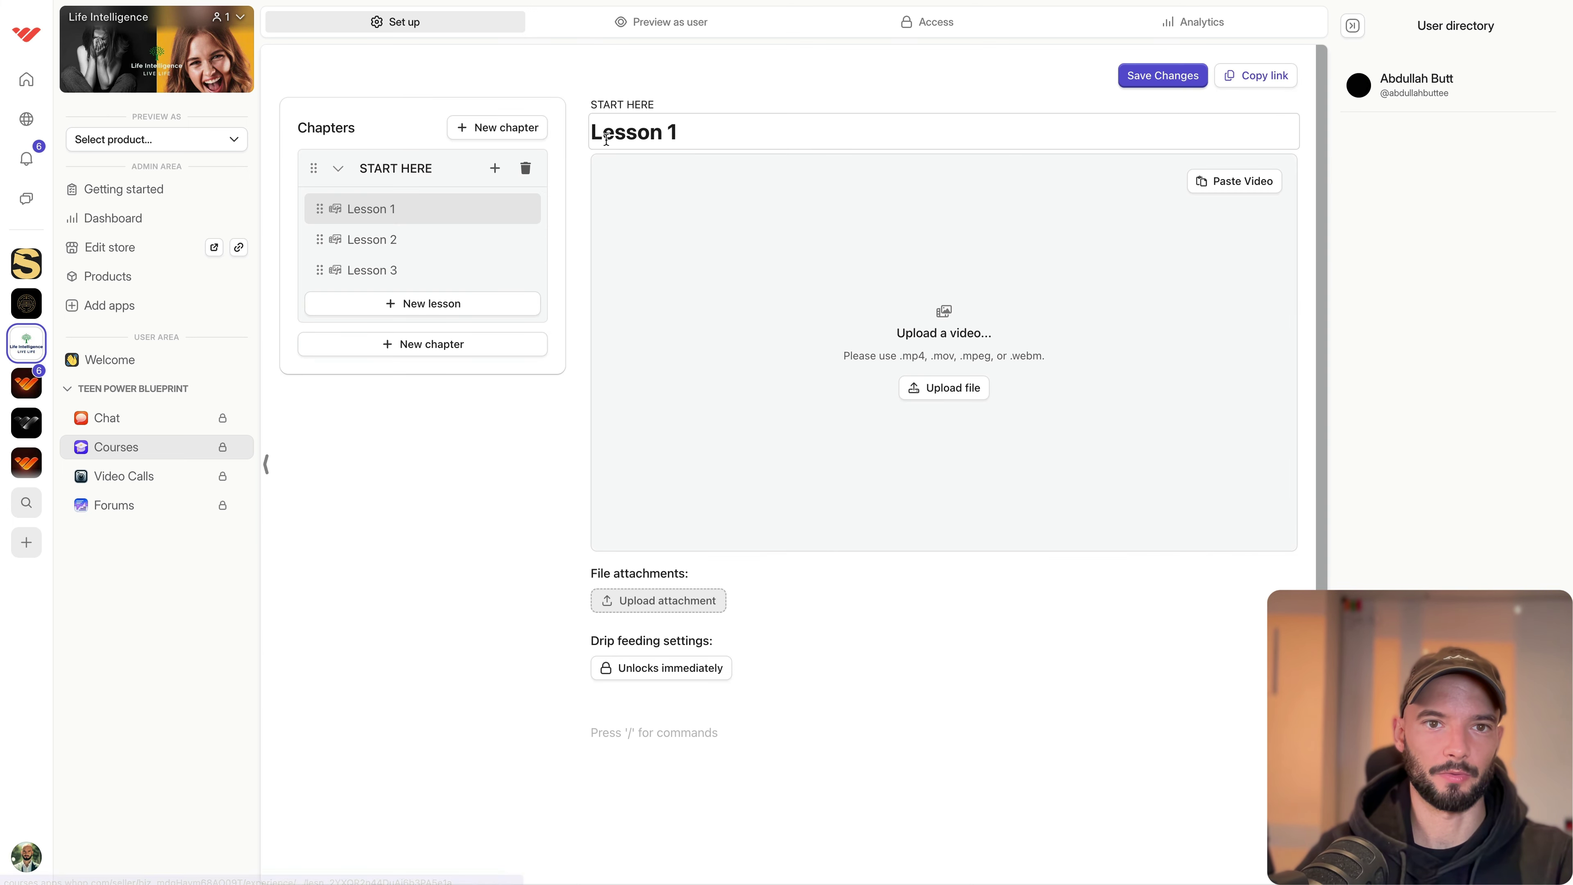
Rename Lesson 1 to 'Welcome to Teen Power Blueprint', save the course, and copy its link.
triple_click(613, 131)
type("Wel")
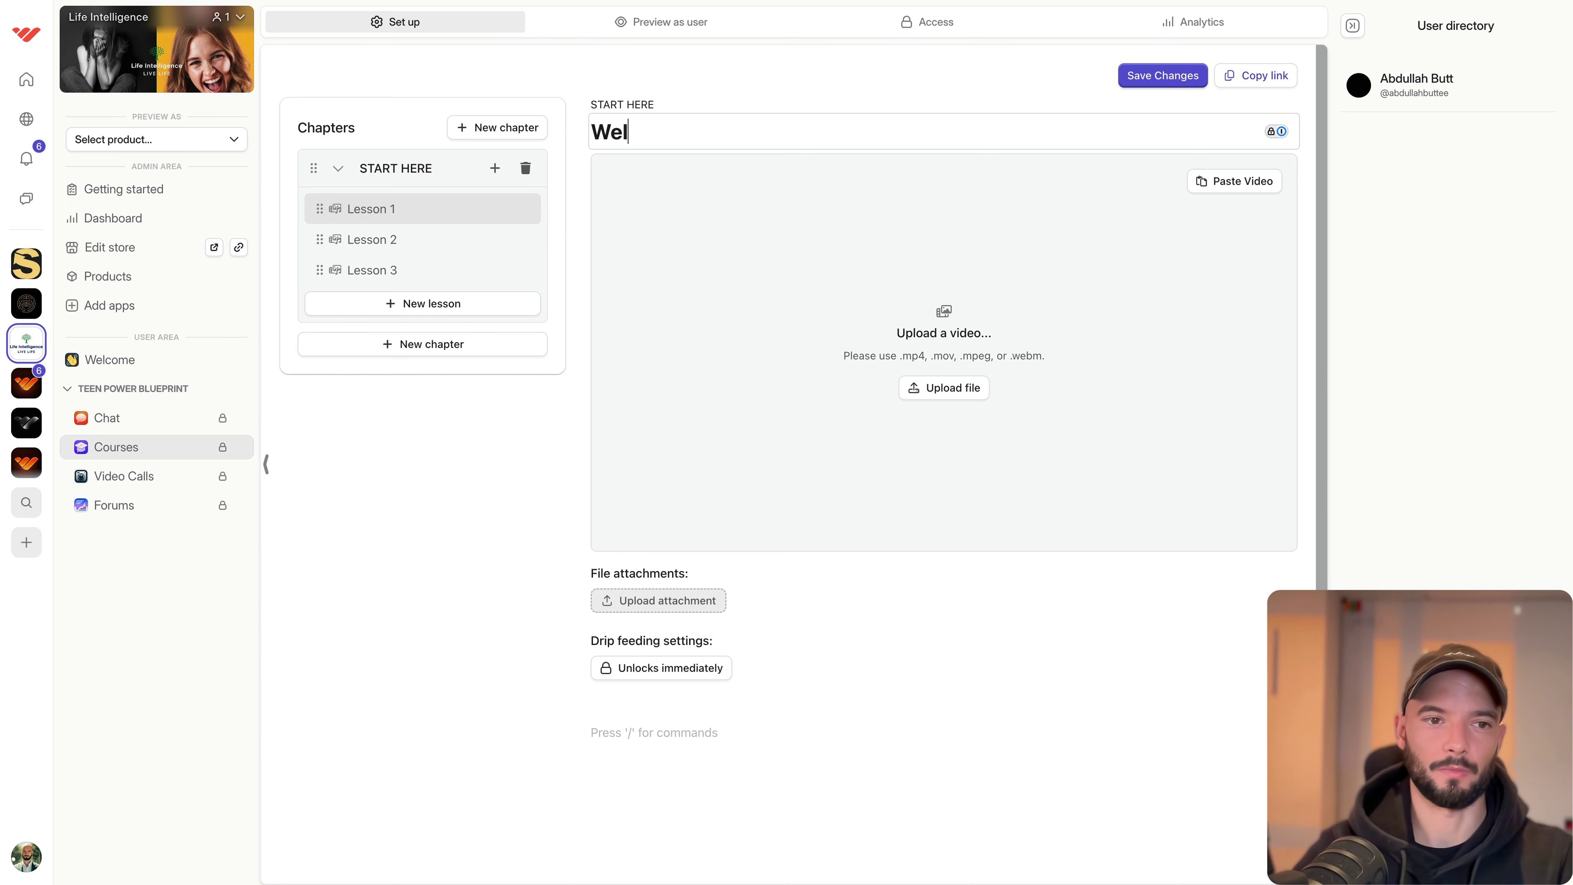
type("come to ")
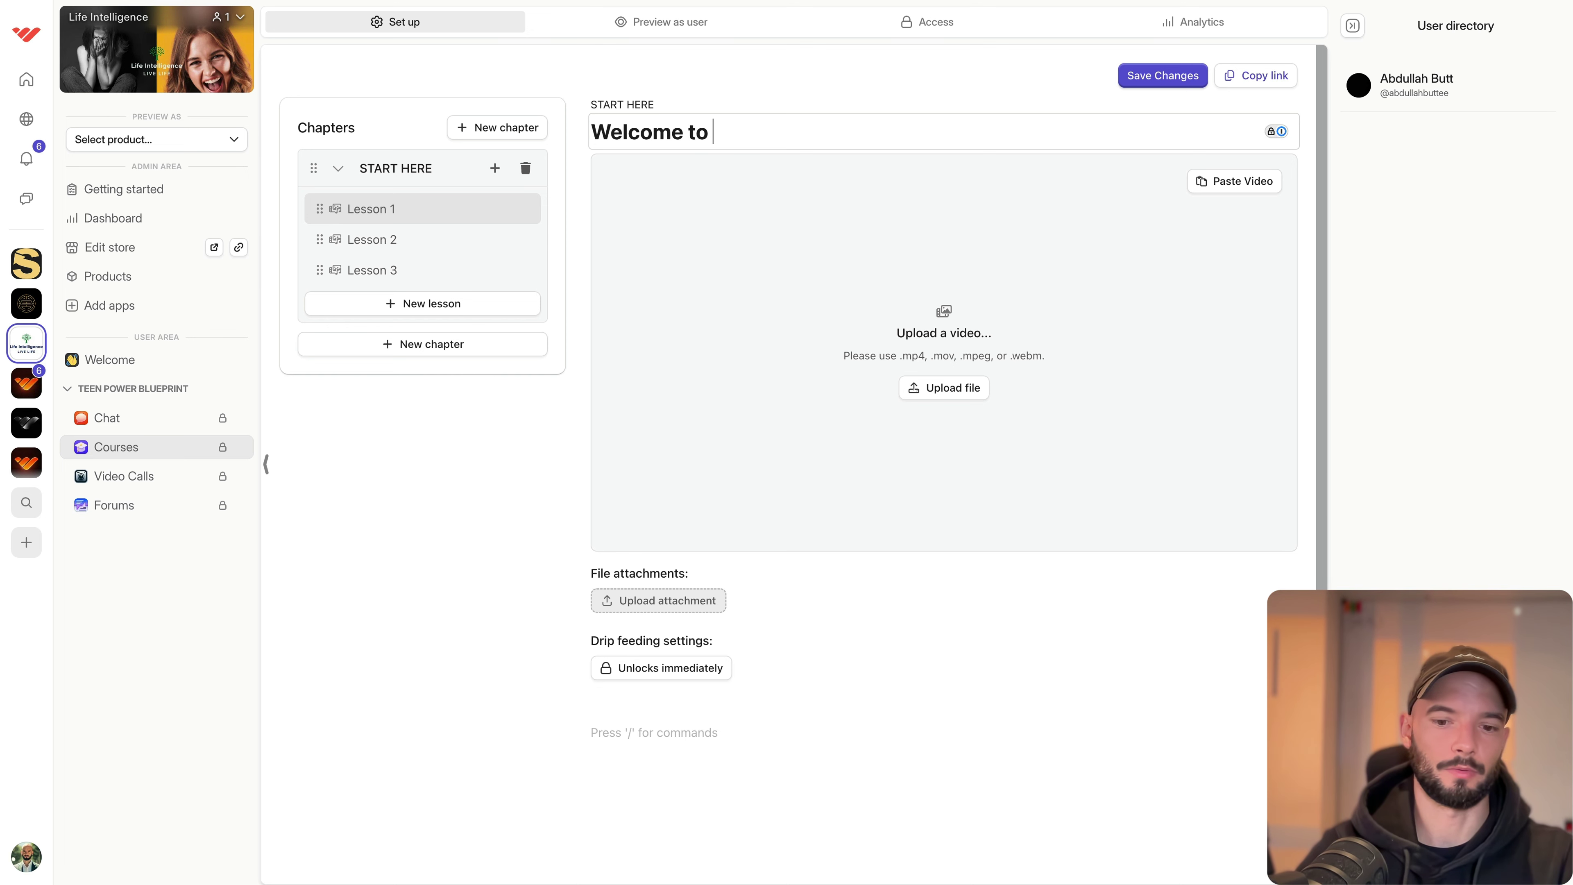
type("Teen Po")
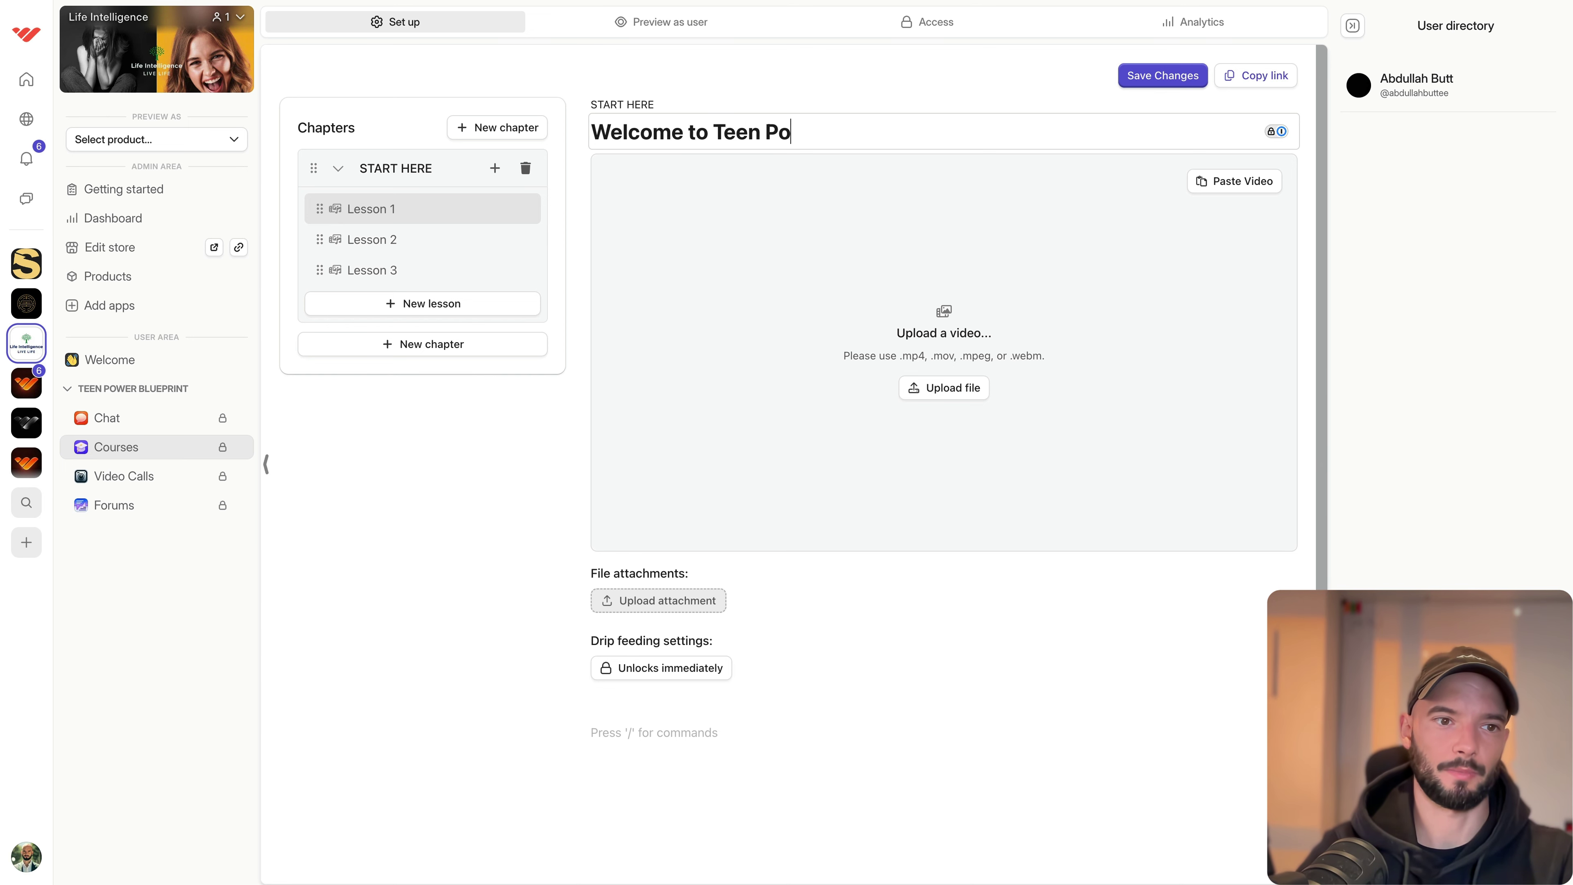
type("wer P")
type("lueprint")
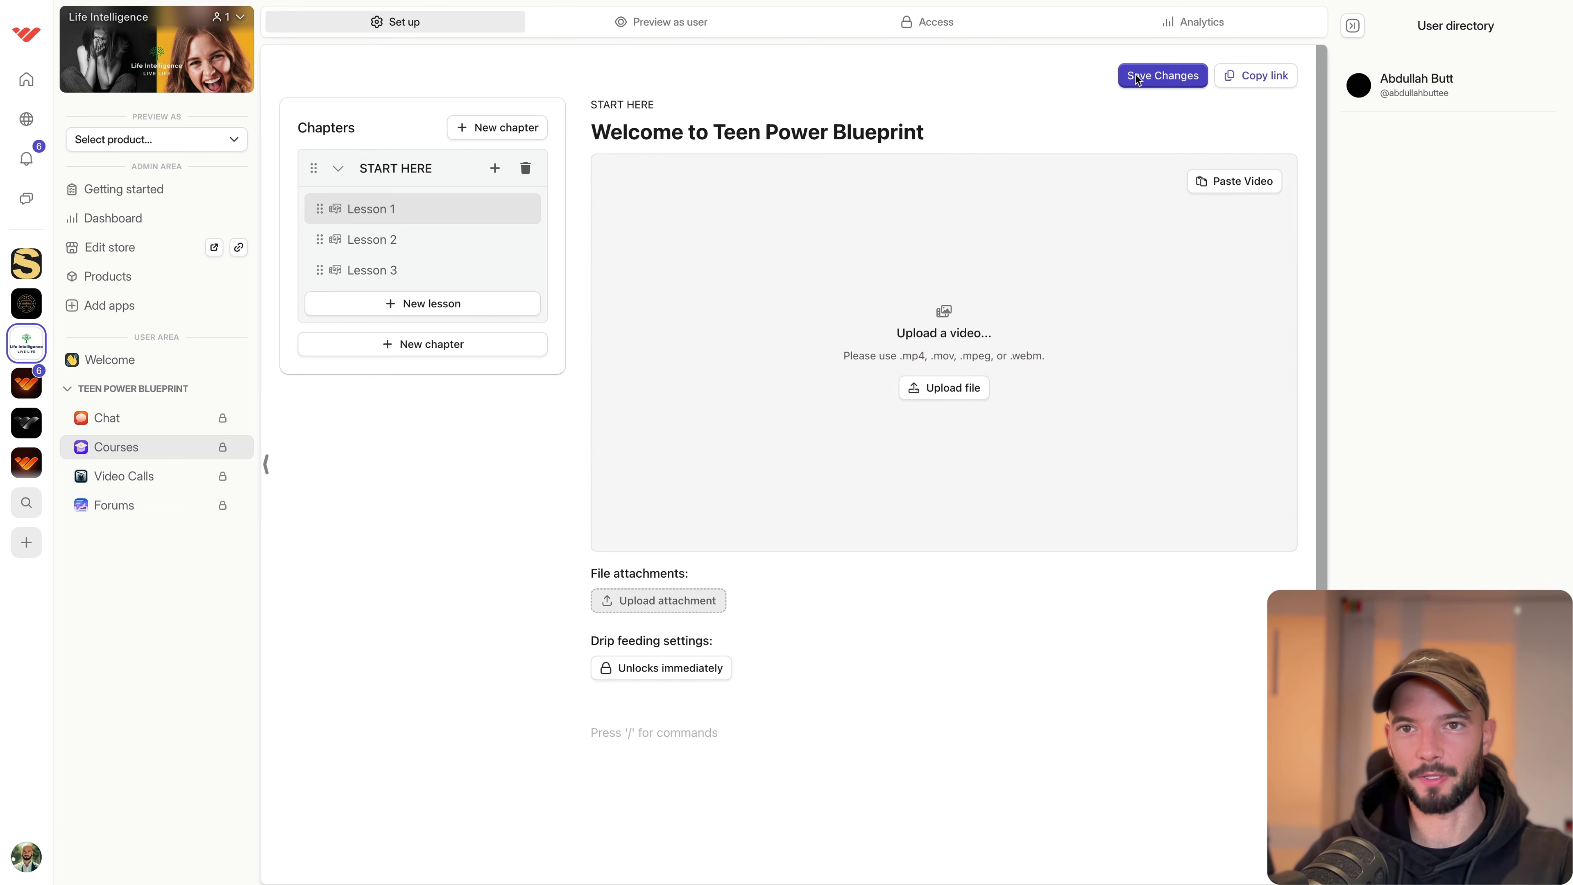
left_click(1141, 75)
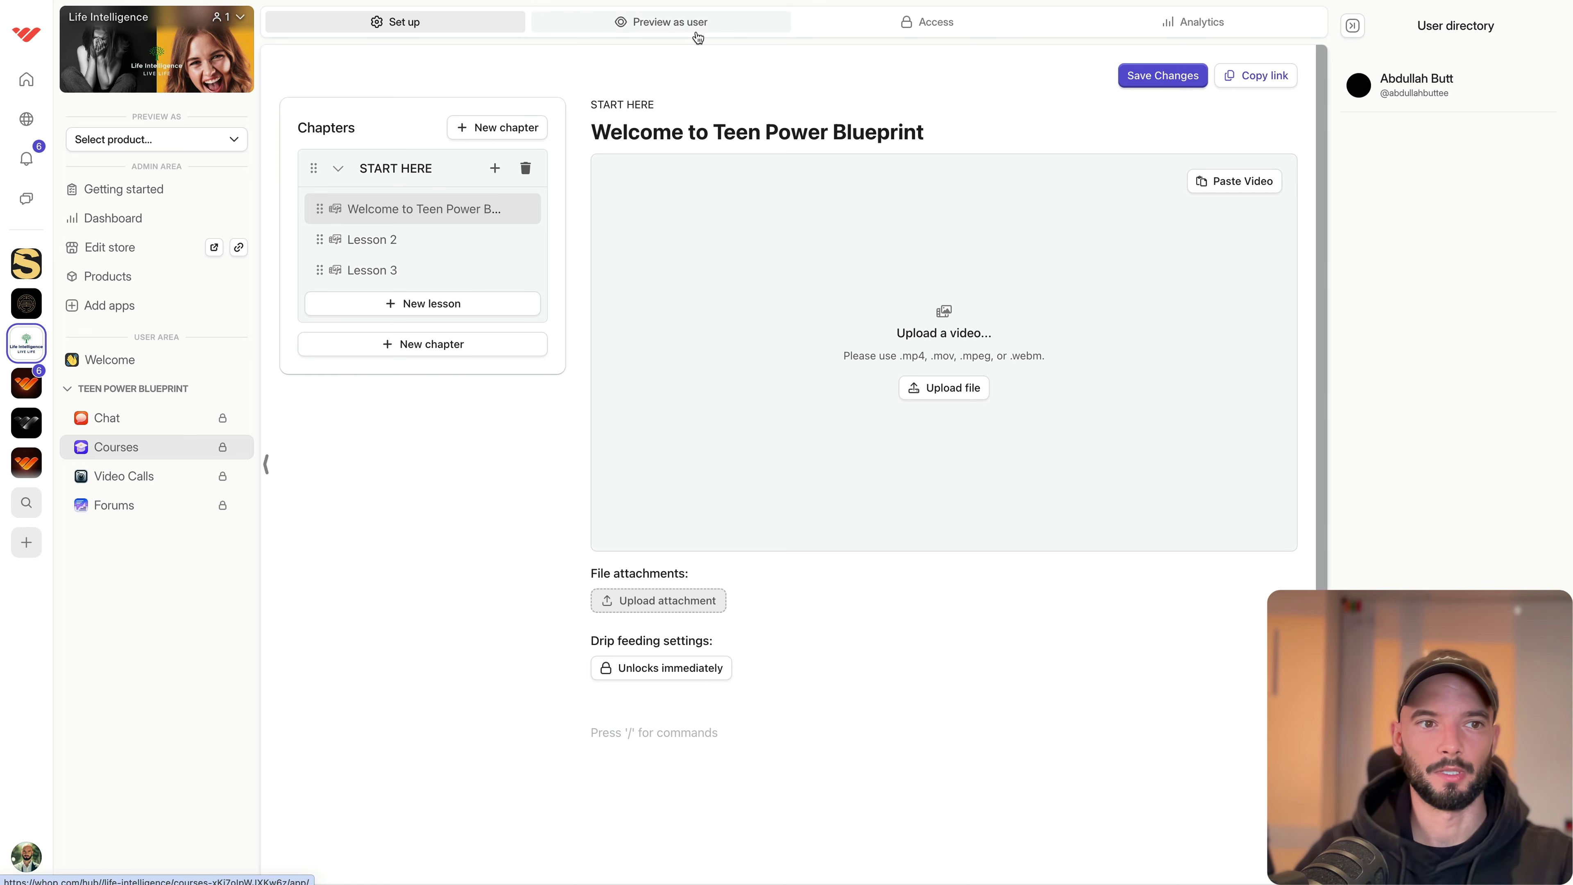
left_click(1224, 76)
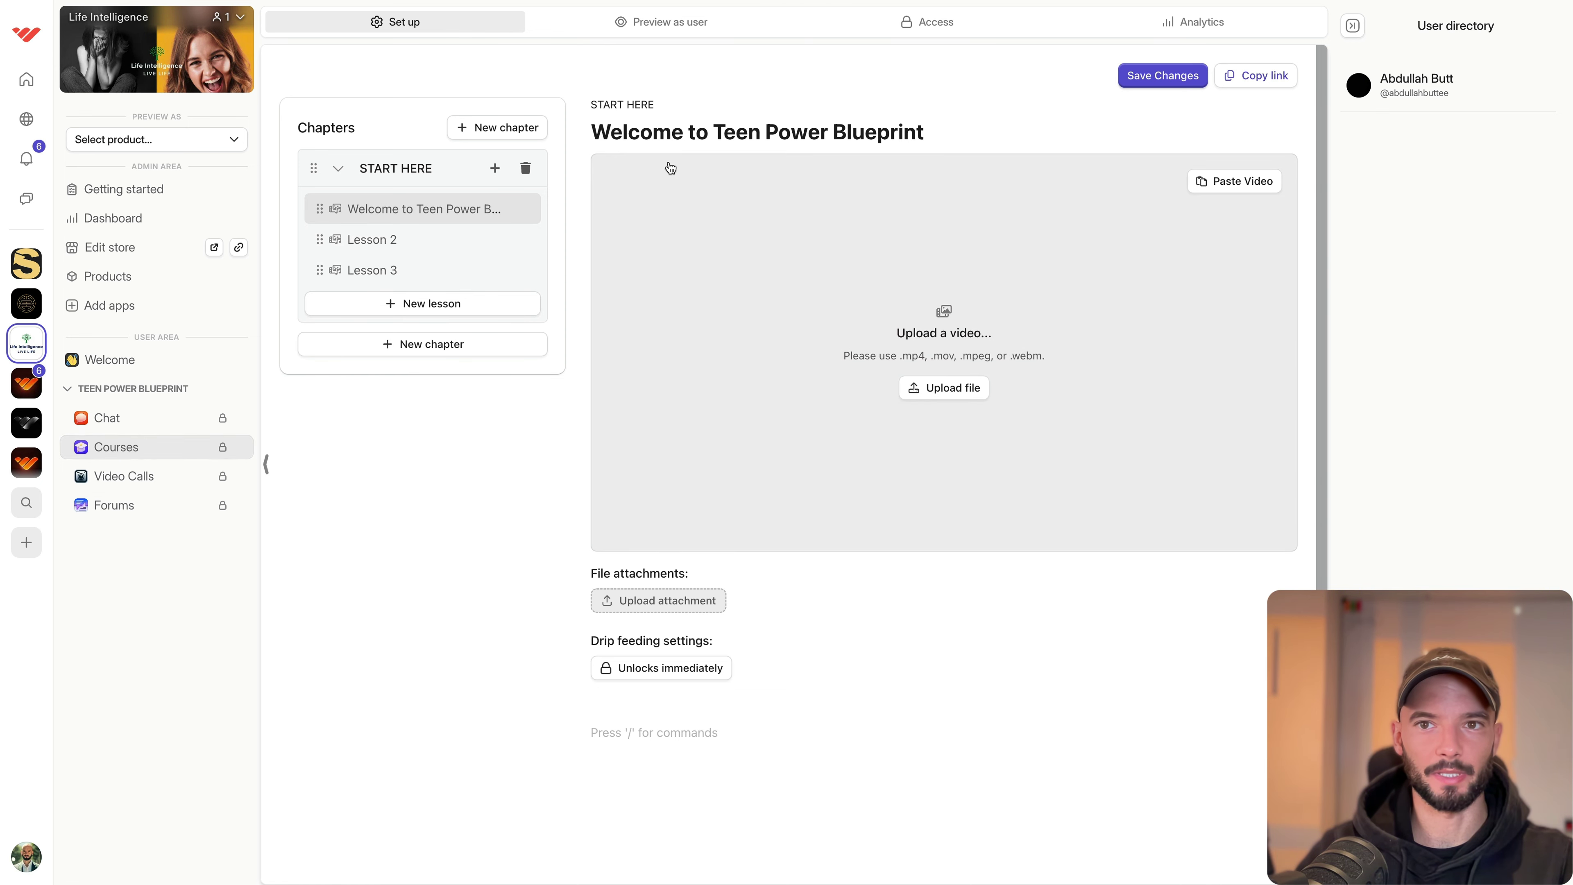
Review the Teen Power Blueprint course's access, analytics and member preview, then return to the chapter editor.
left_click(149, 422)
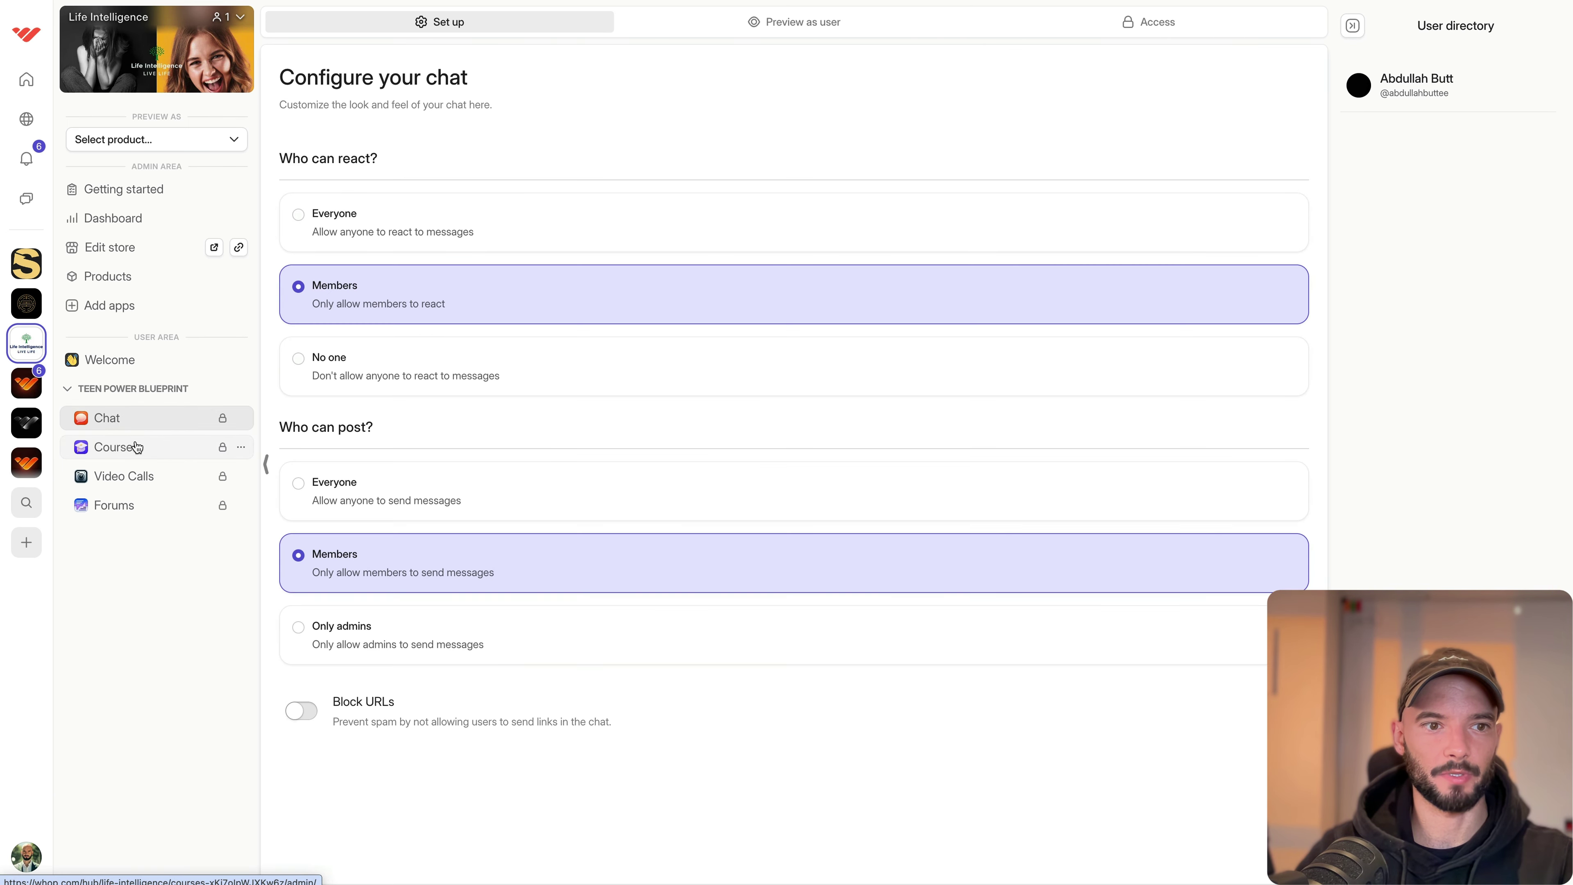
left_click(204, 447)
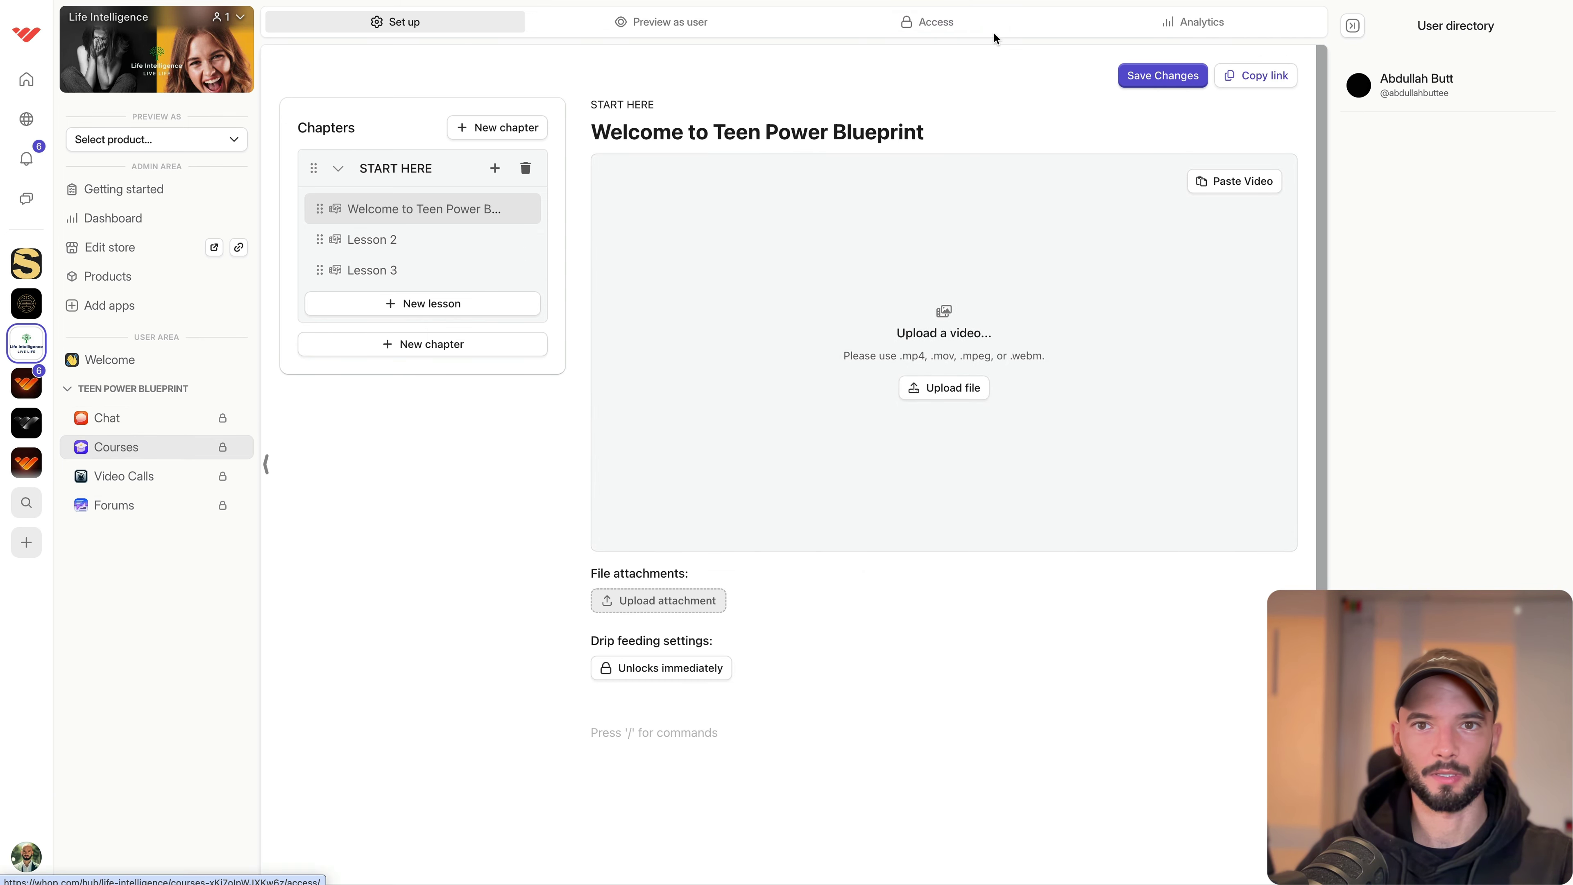
left_click(948, 23)
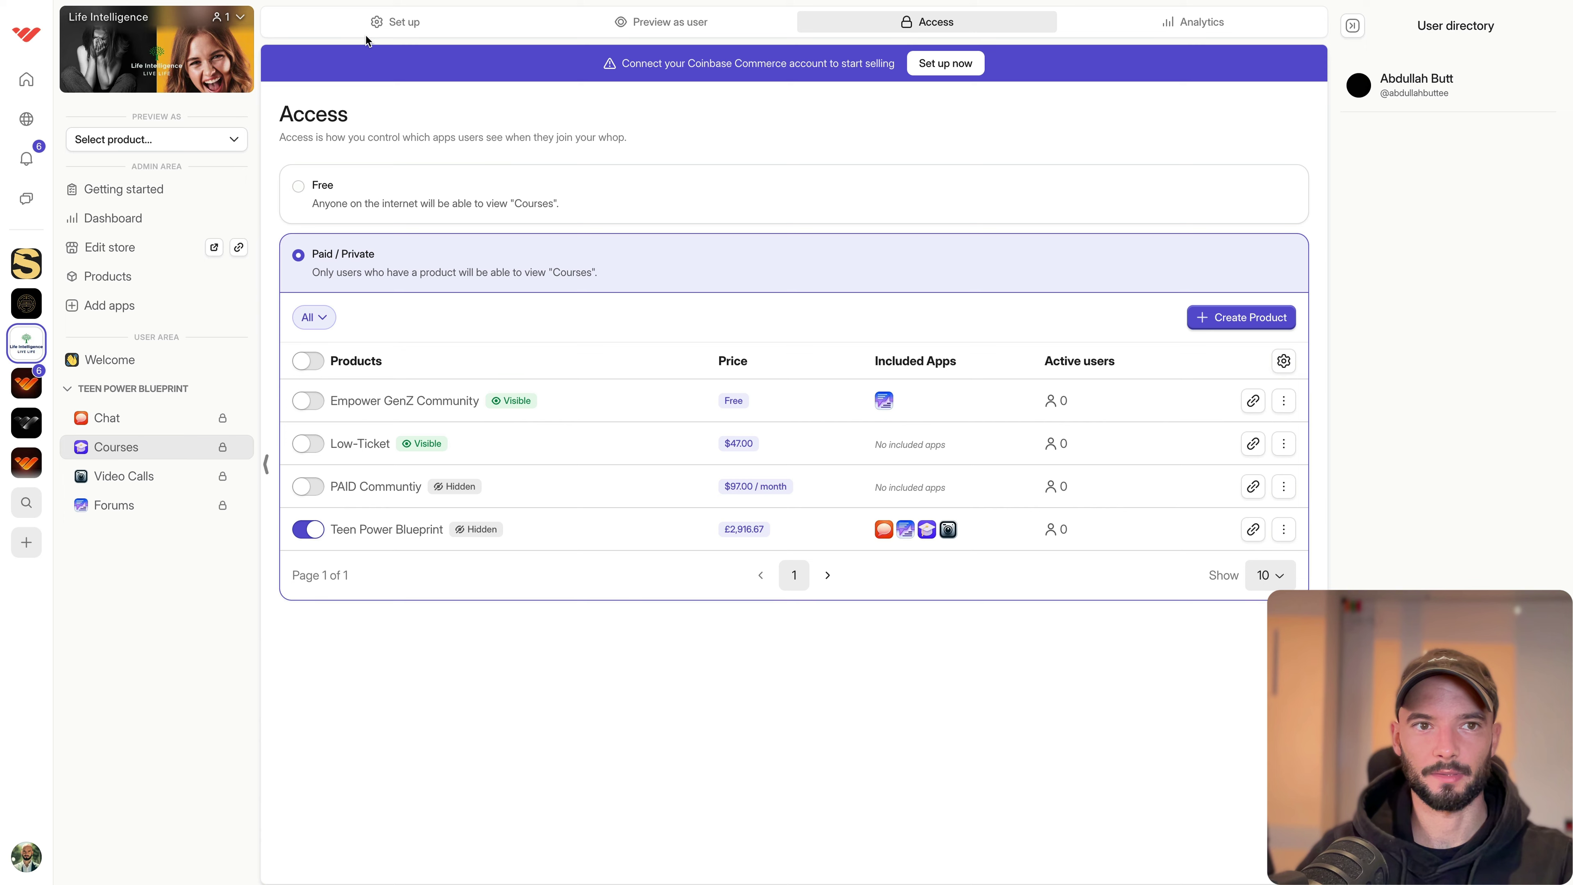
left_click(371, 32)
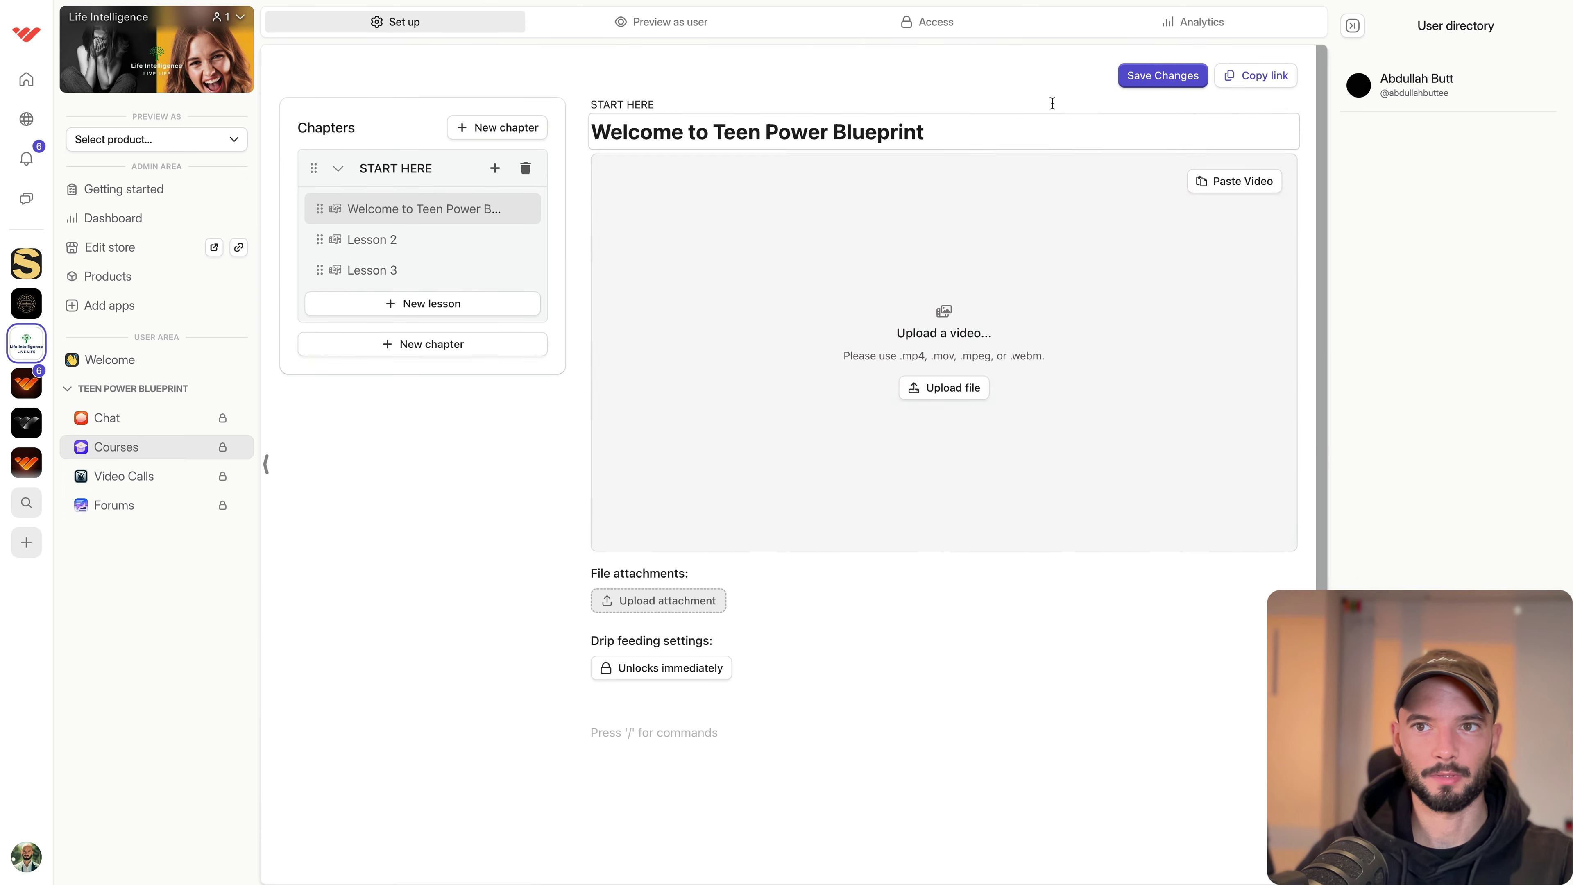
left_click(1189, 23)
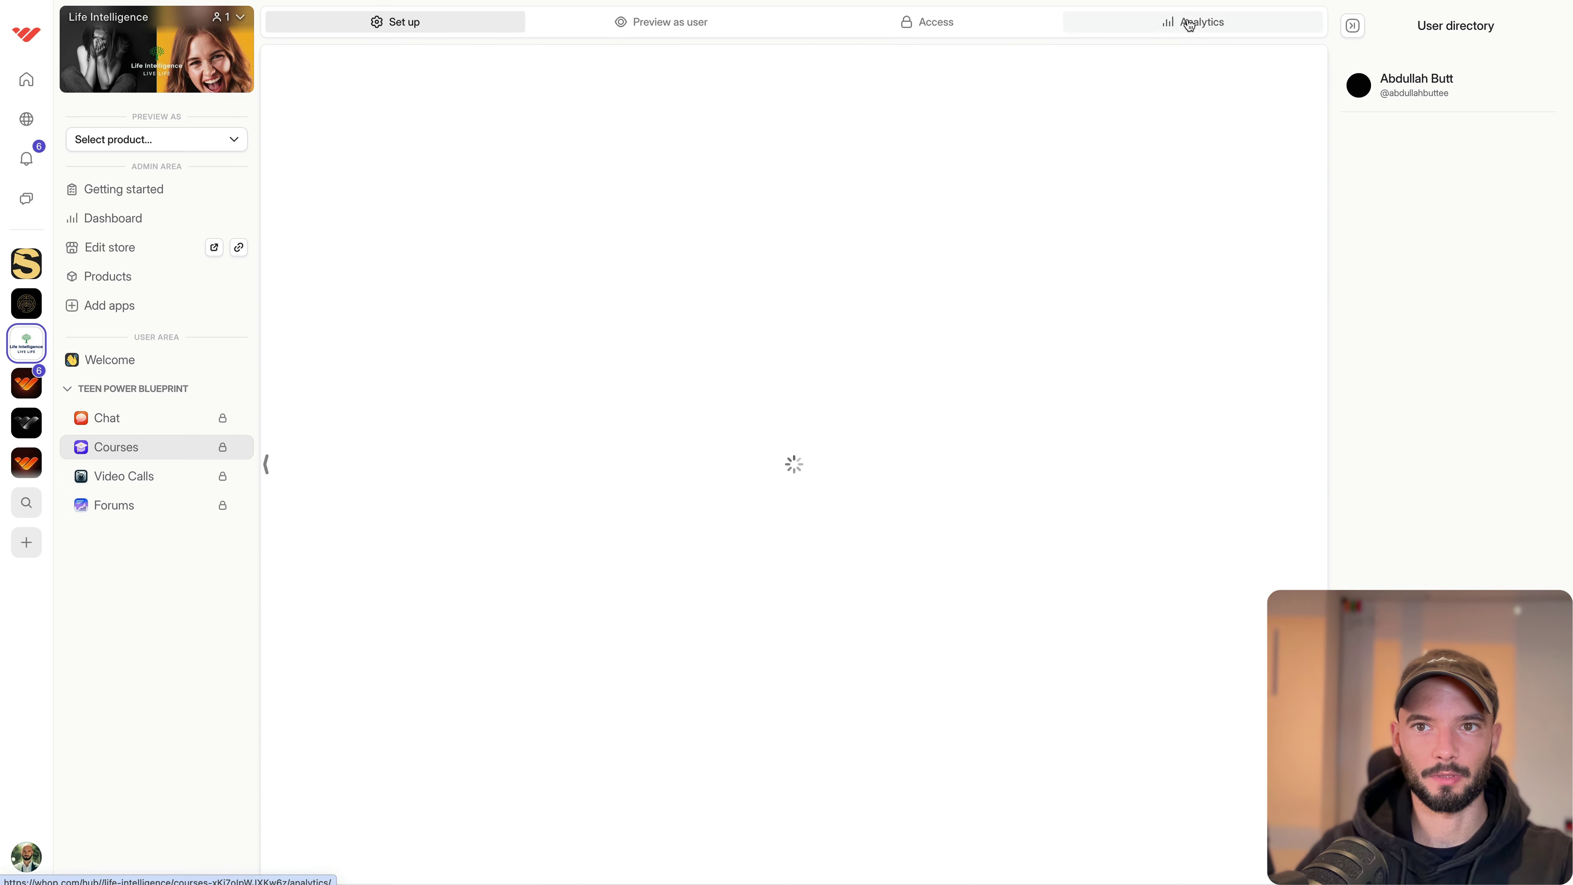
left_click(946, 30)
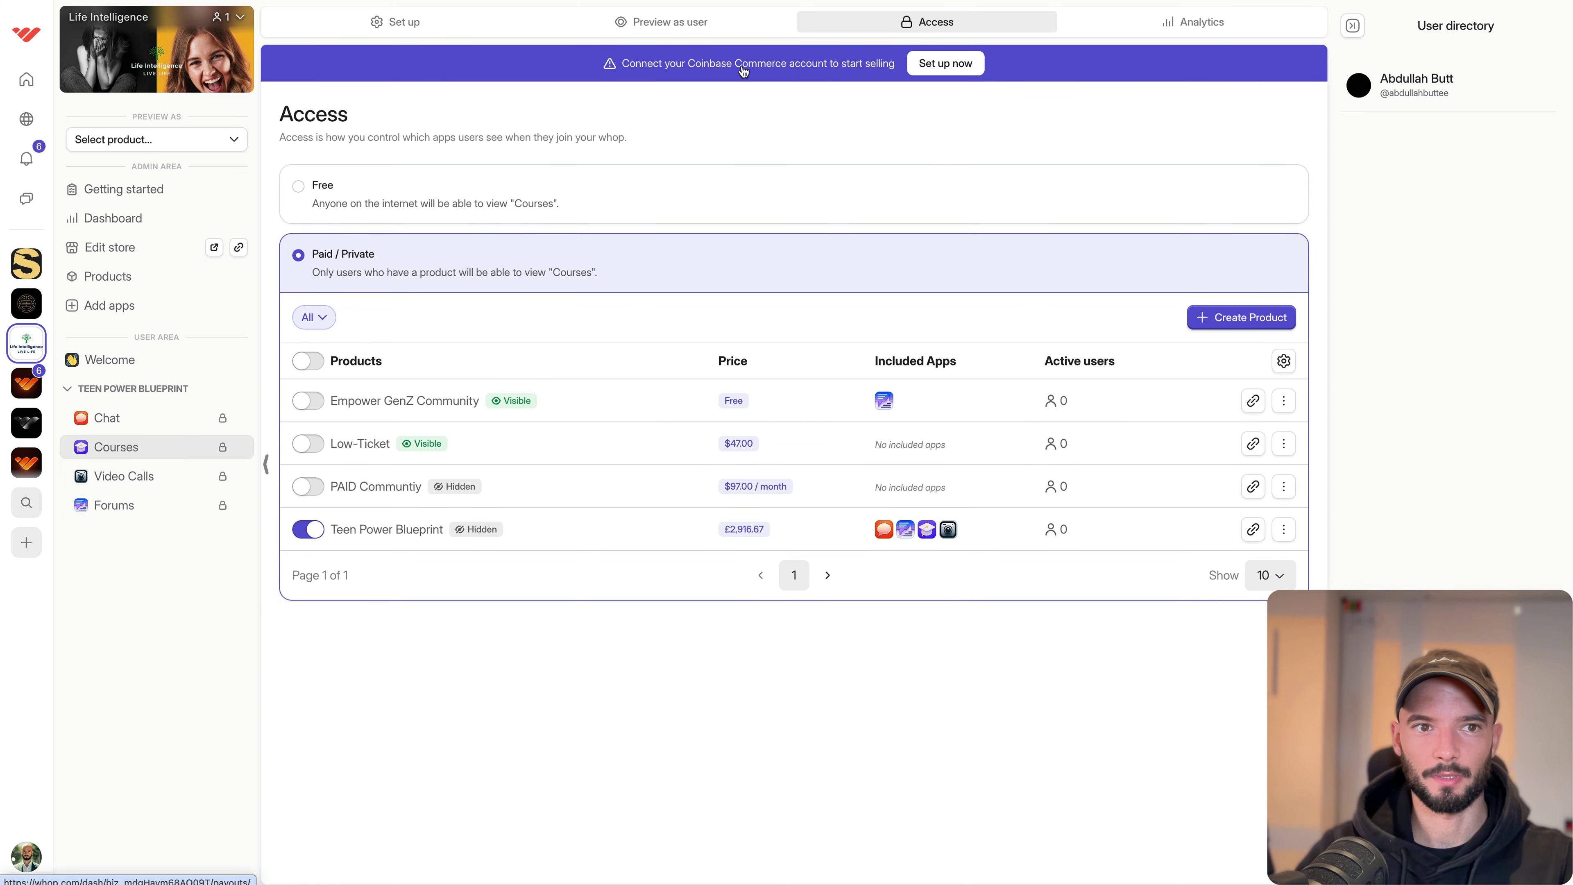
left_click(734, 29)
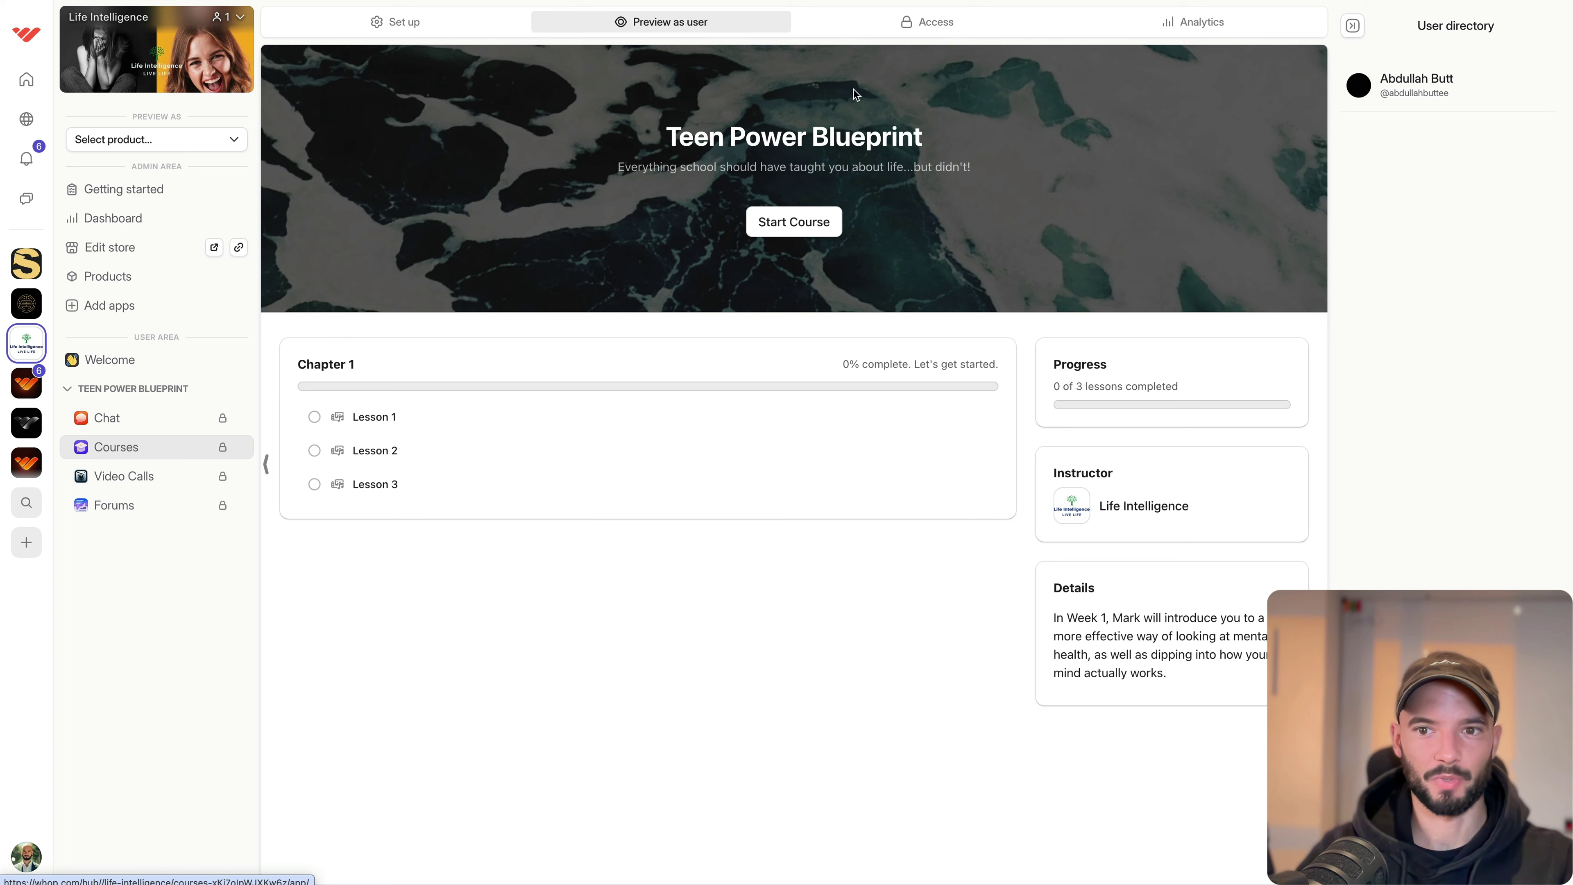
left_click(418, 27)
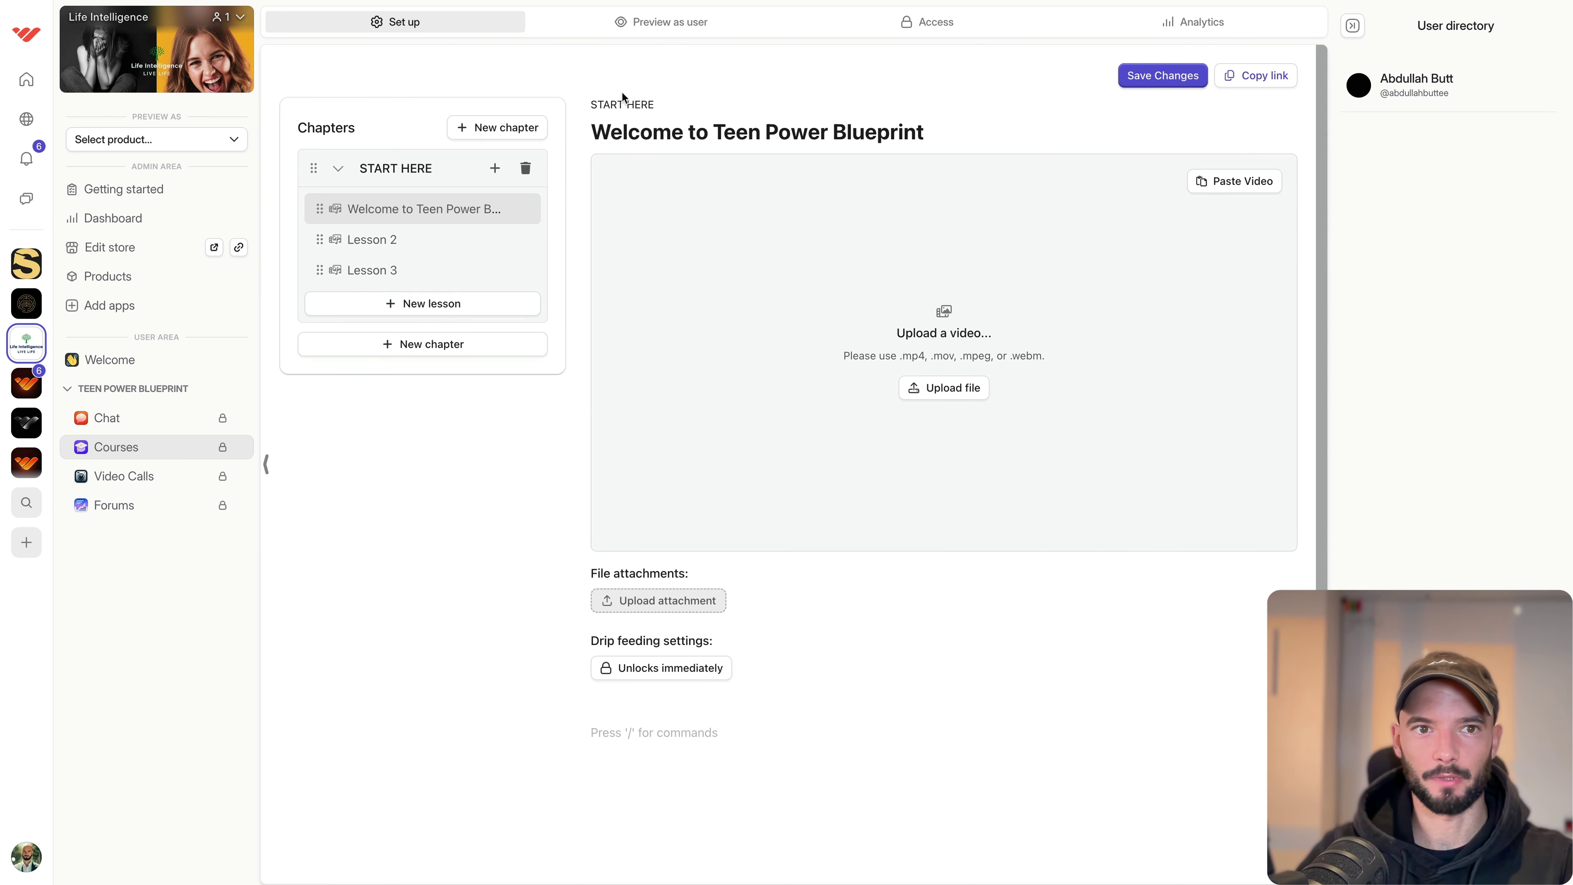
Add a new chapter to the course, then delete it again with confirmation.
left_click(503, 119)
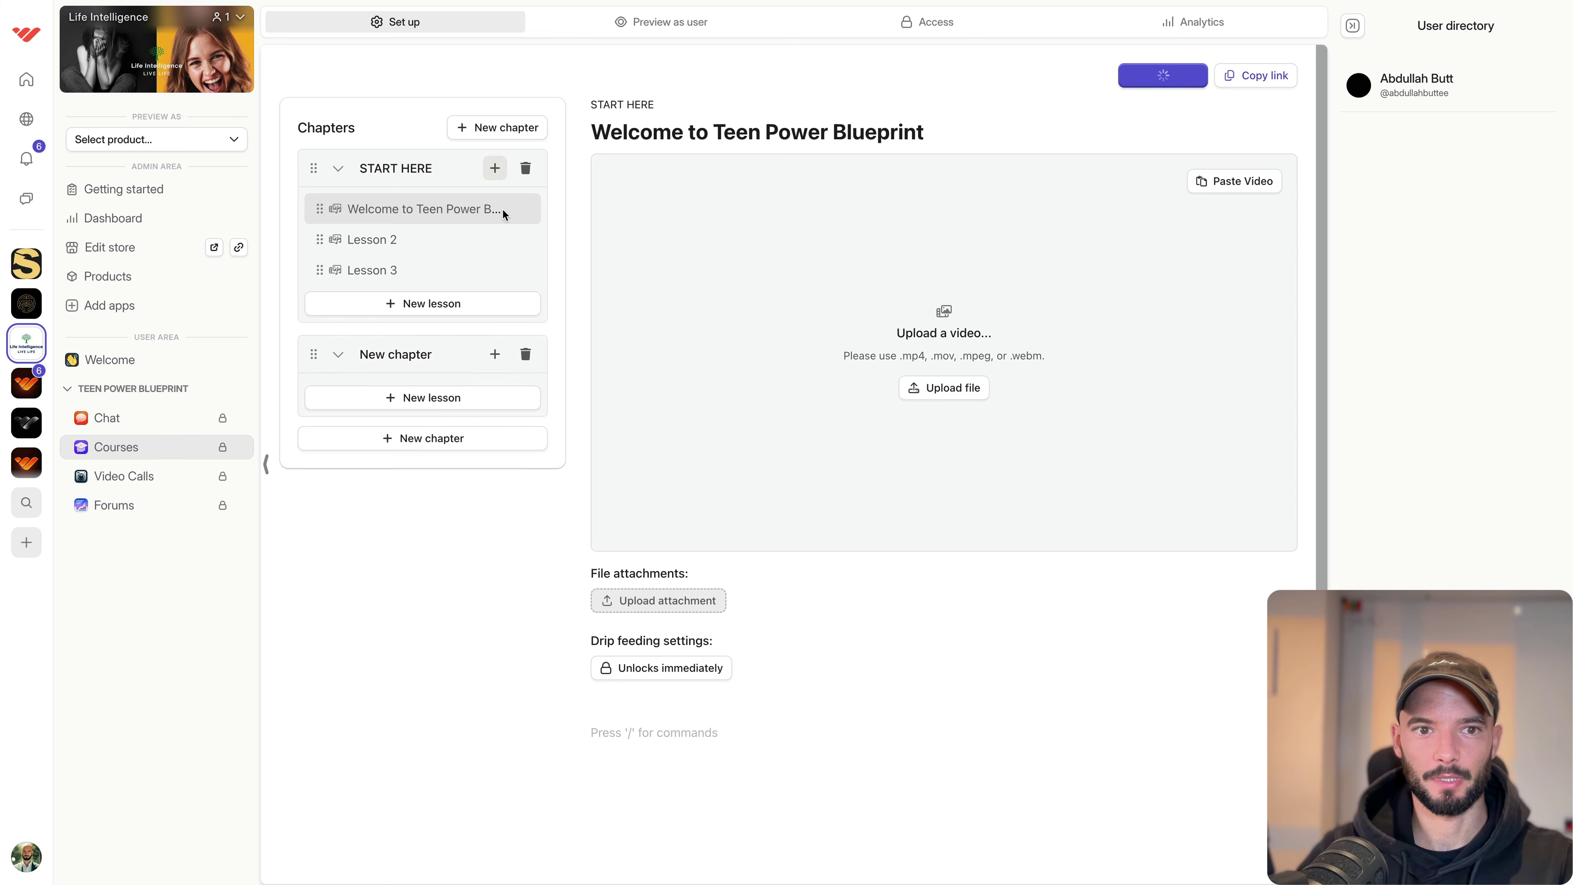
left_click(526, 354)
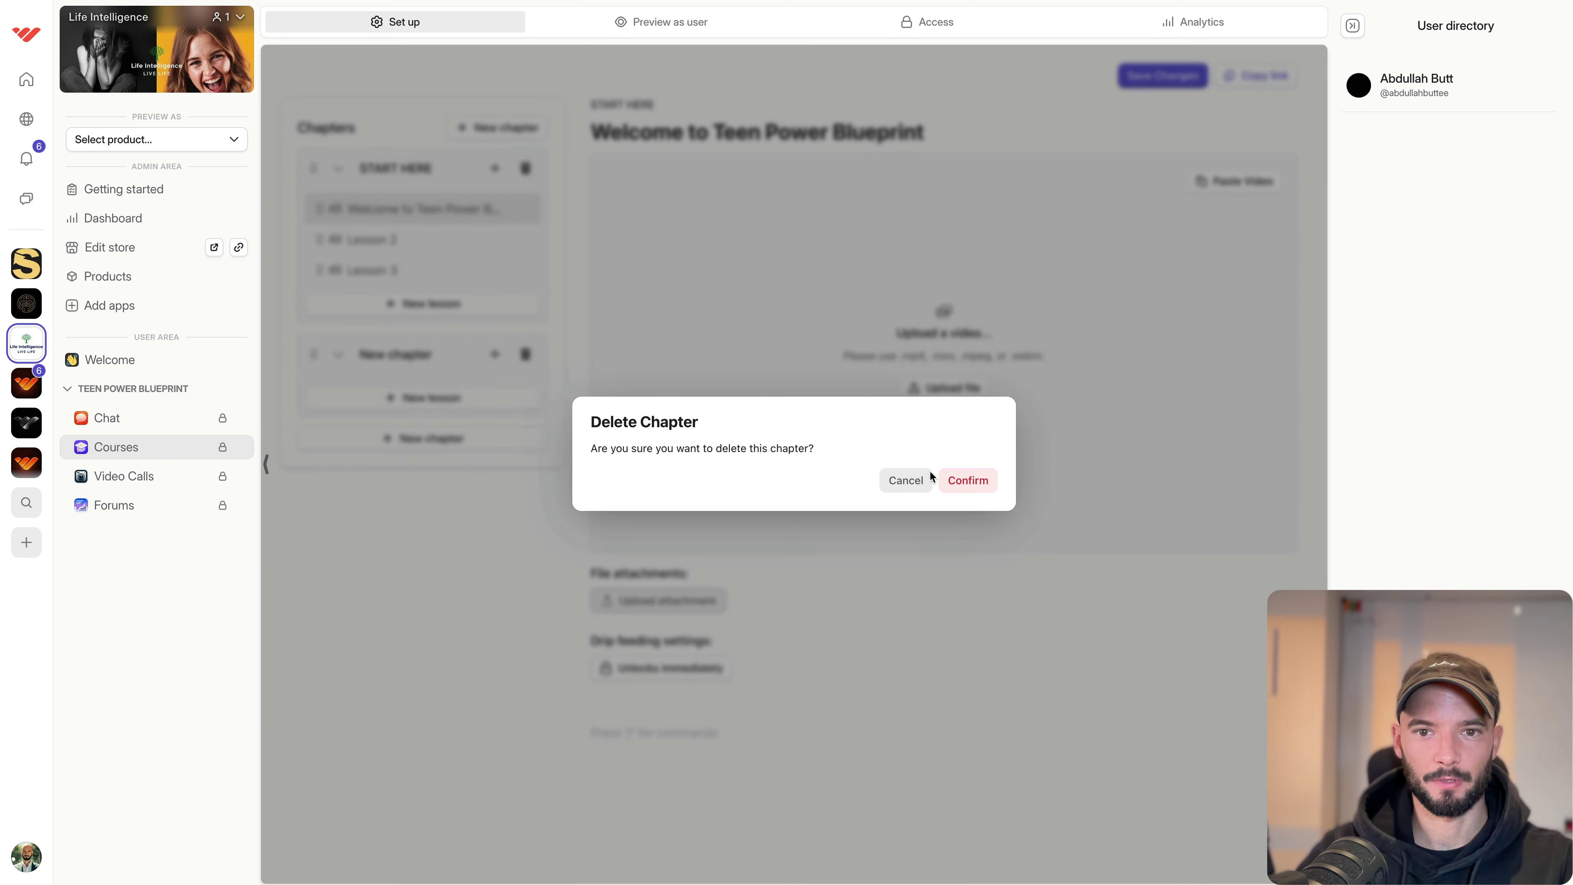
left_click(990, 484)
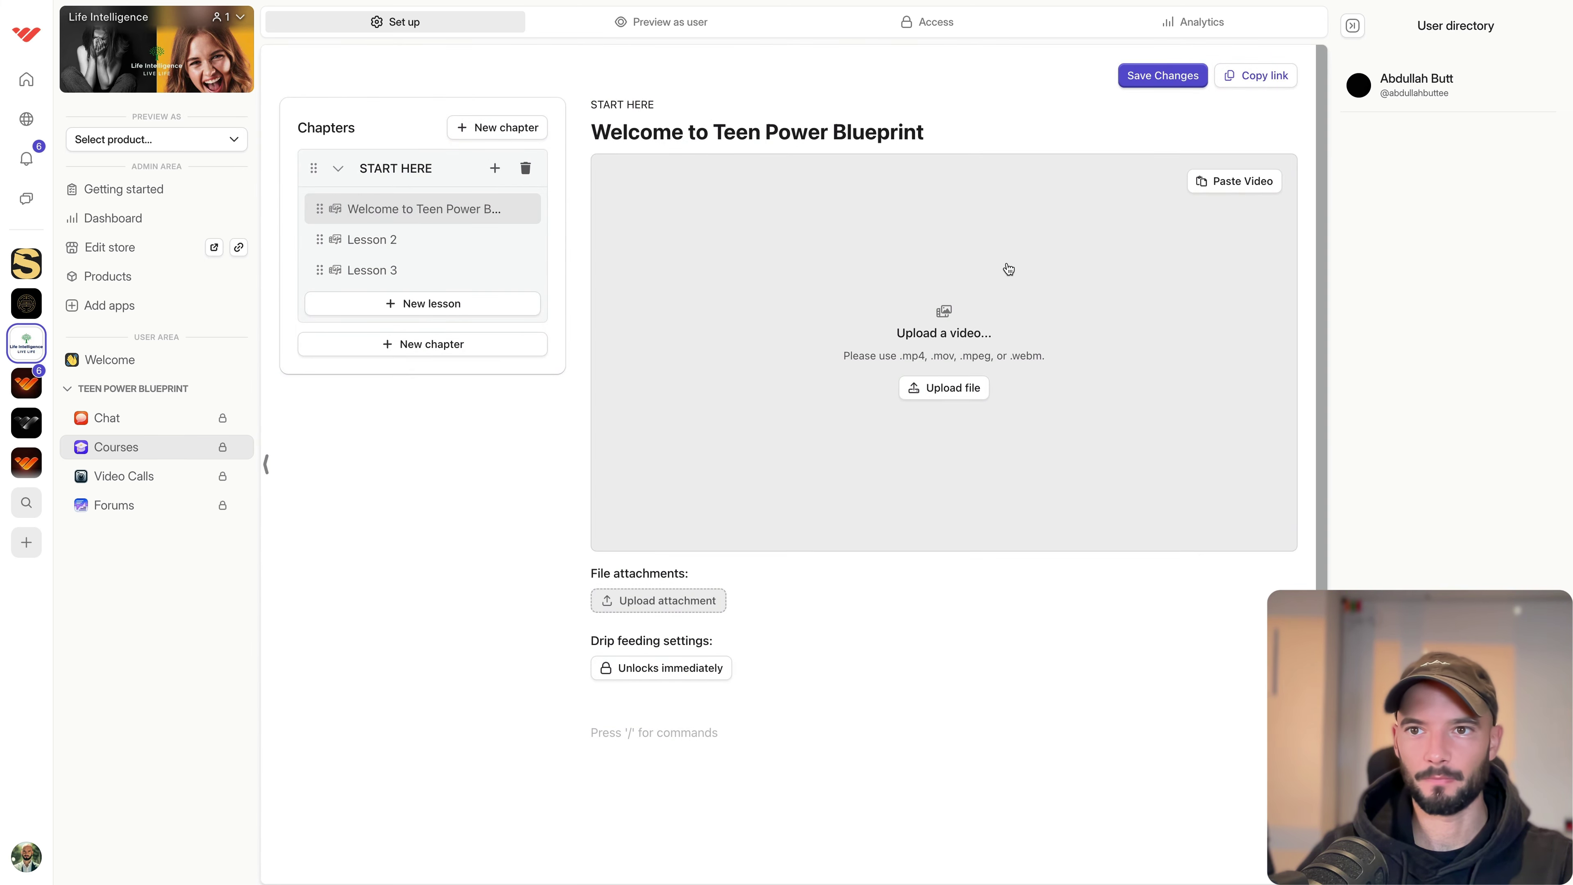
Start a lesson video upload, cancel it, and return to the course editor.
left_click(1009, 268)
left_click(963, 609)
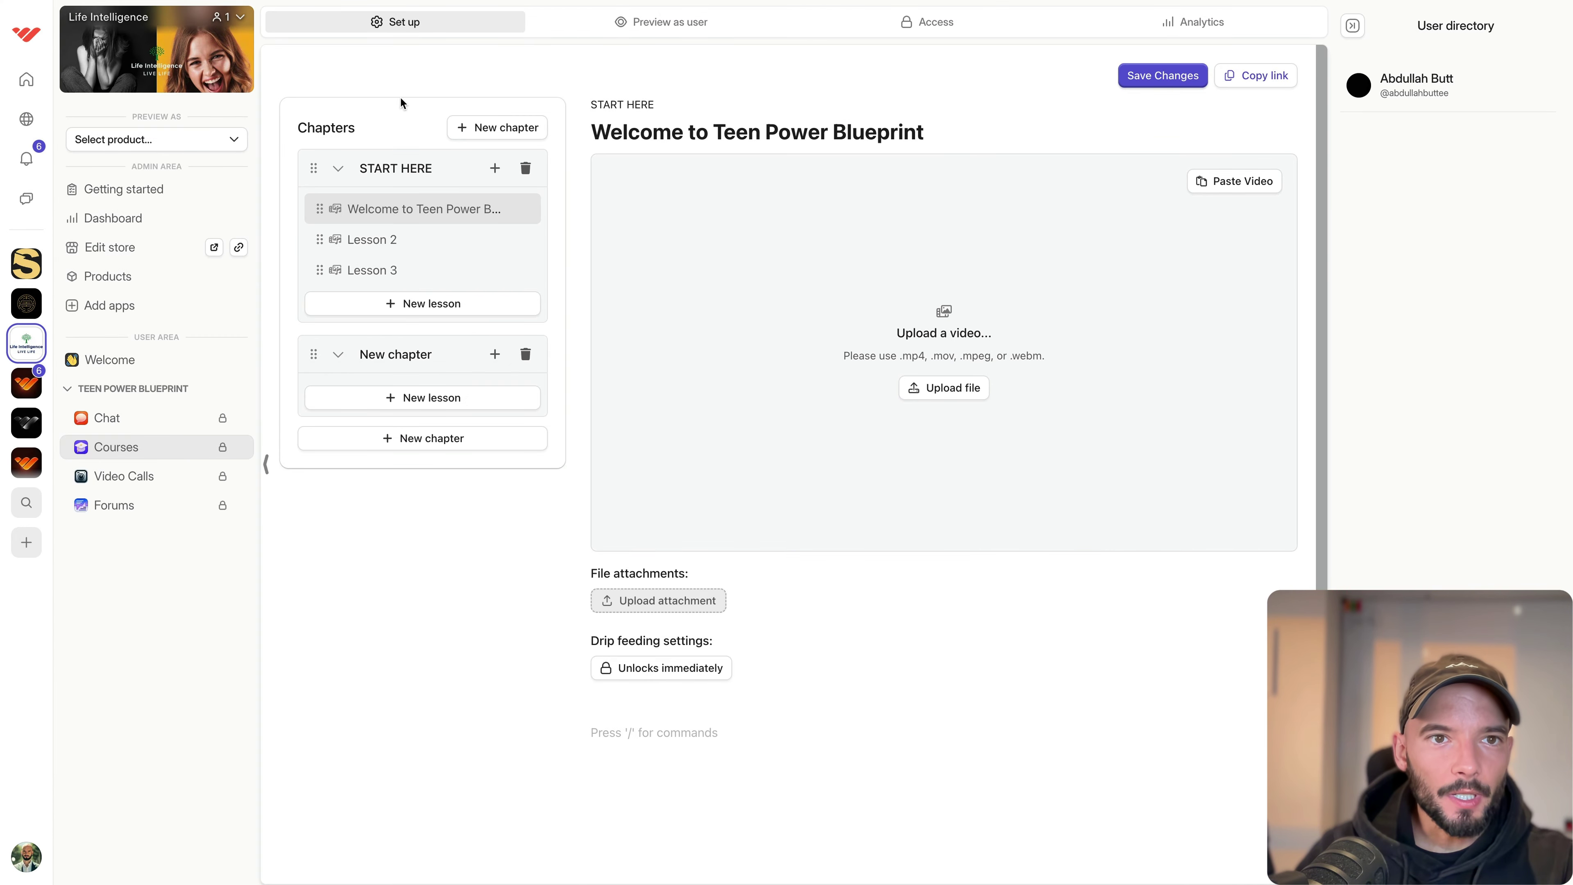
left_click(150, 426)
left_click(154, 443)
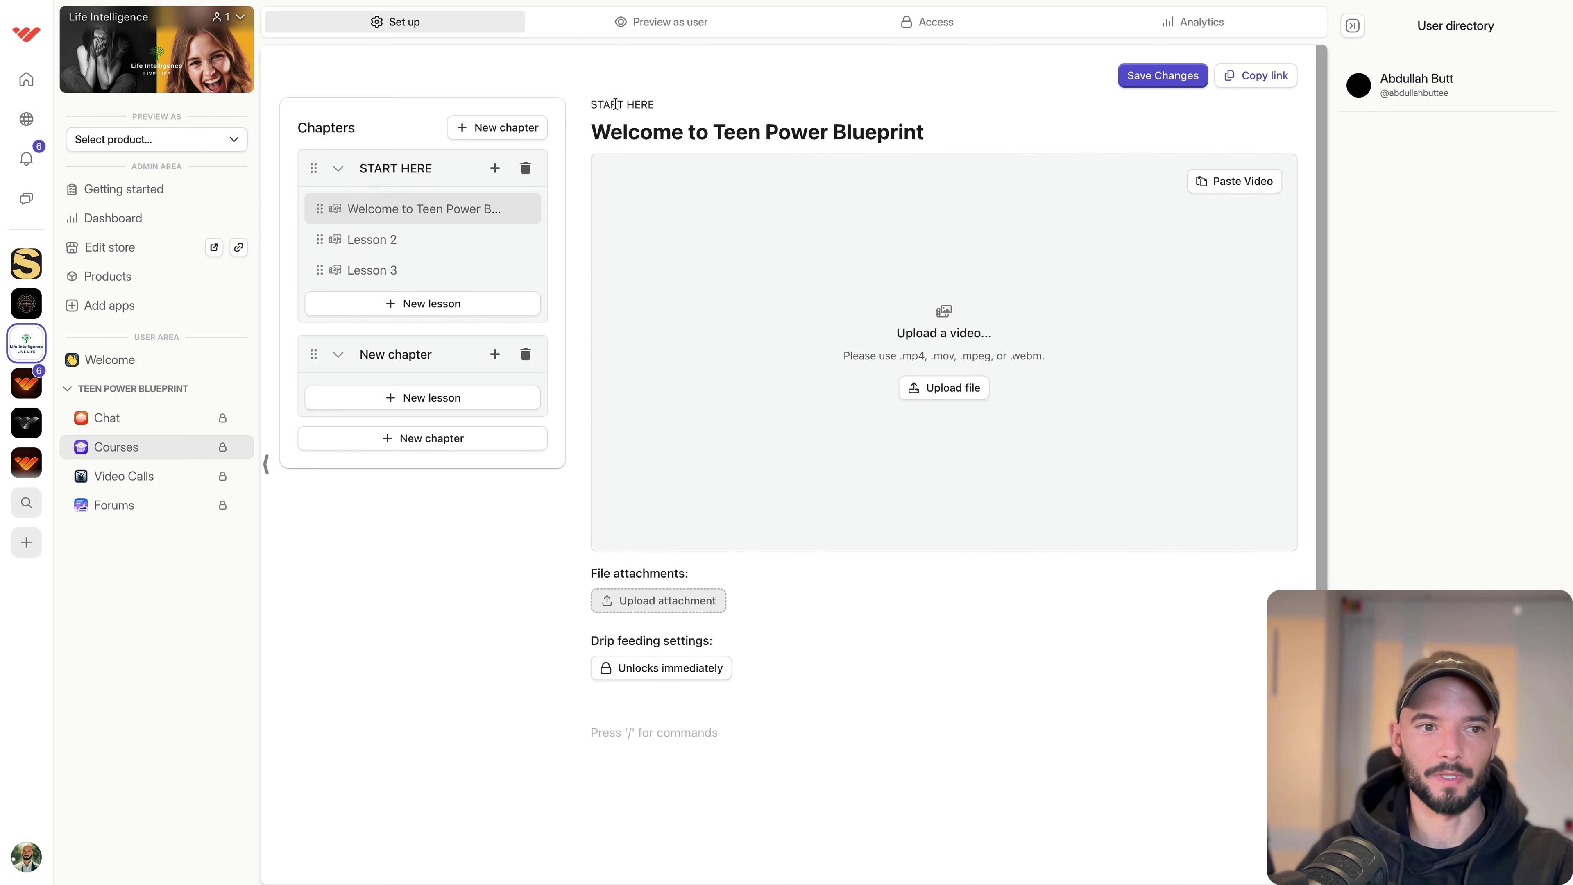
Delete the Video Calls app from its options menu, confirming the permanent deletion.
left_click(150, 480)
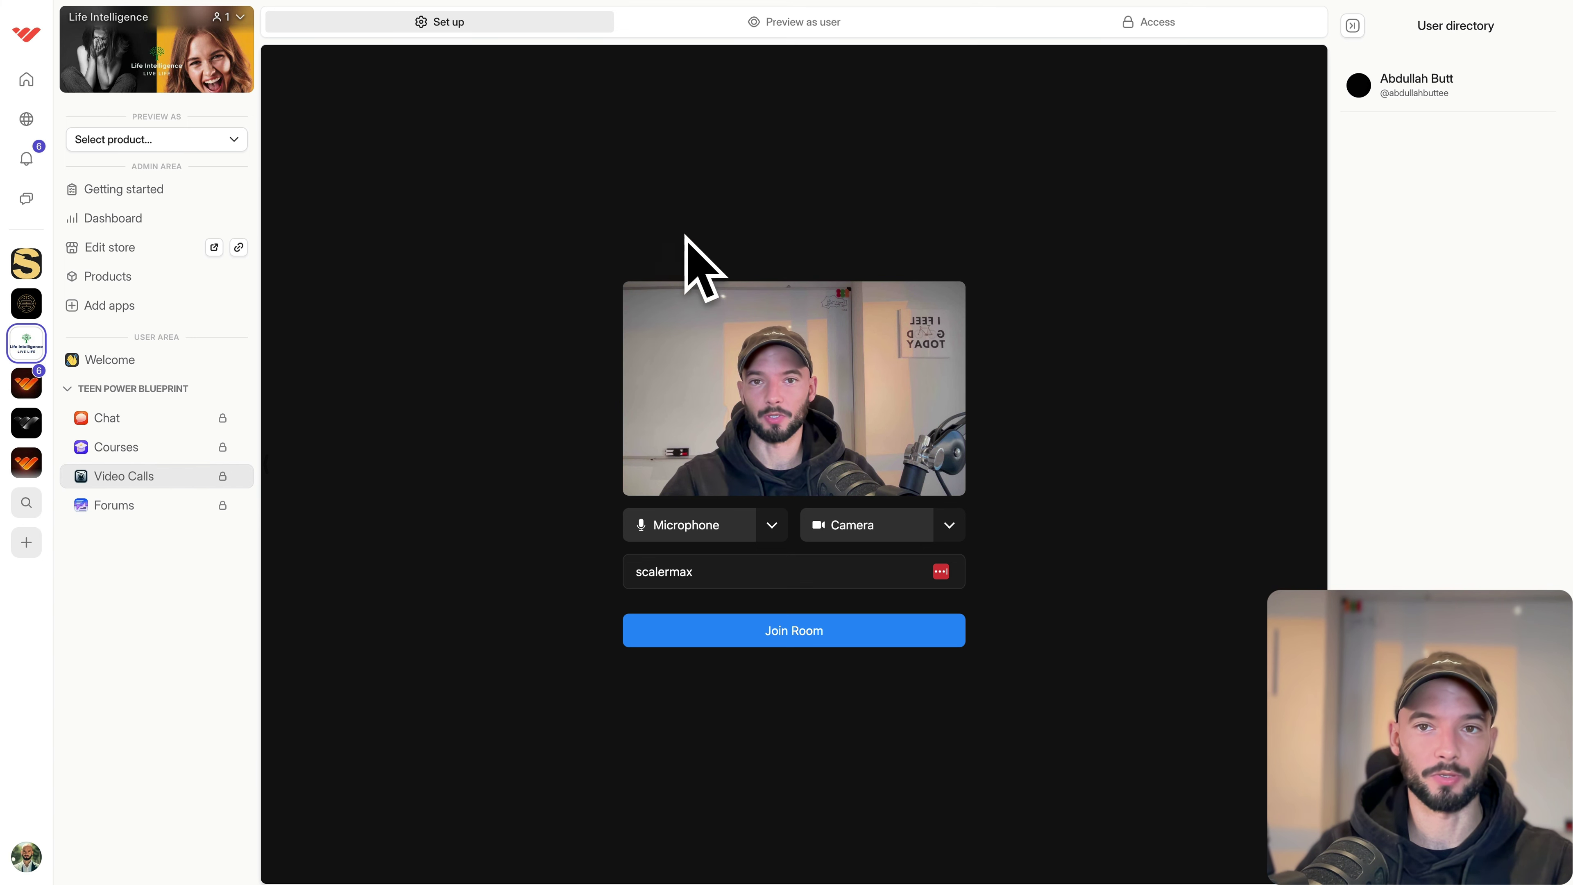
left_click(238, 476)
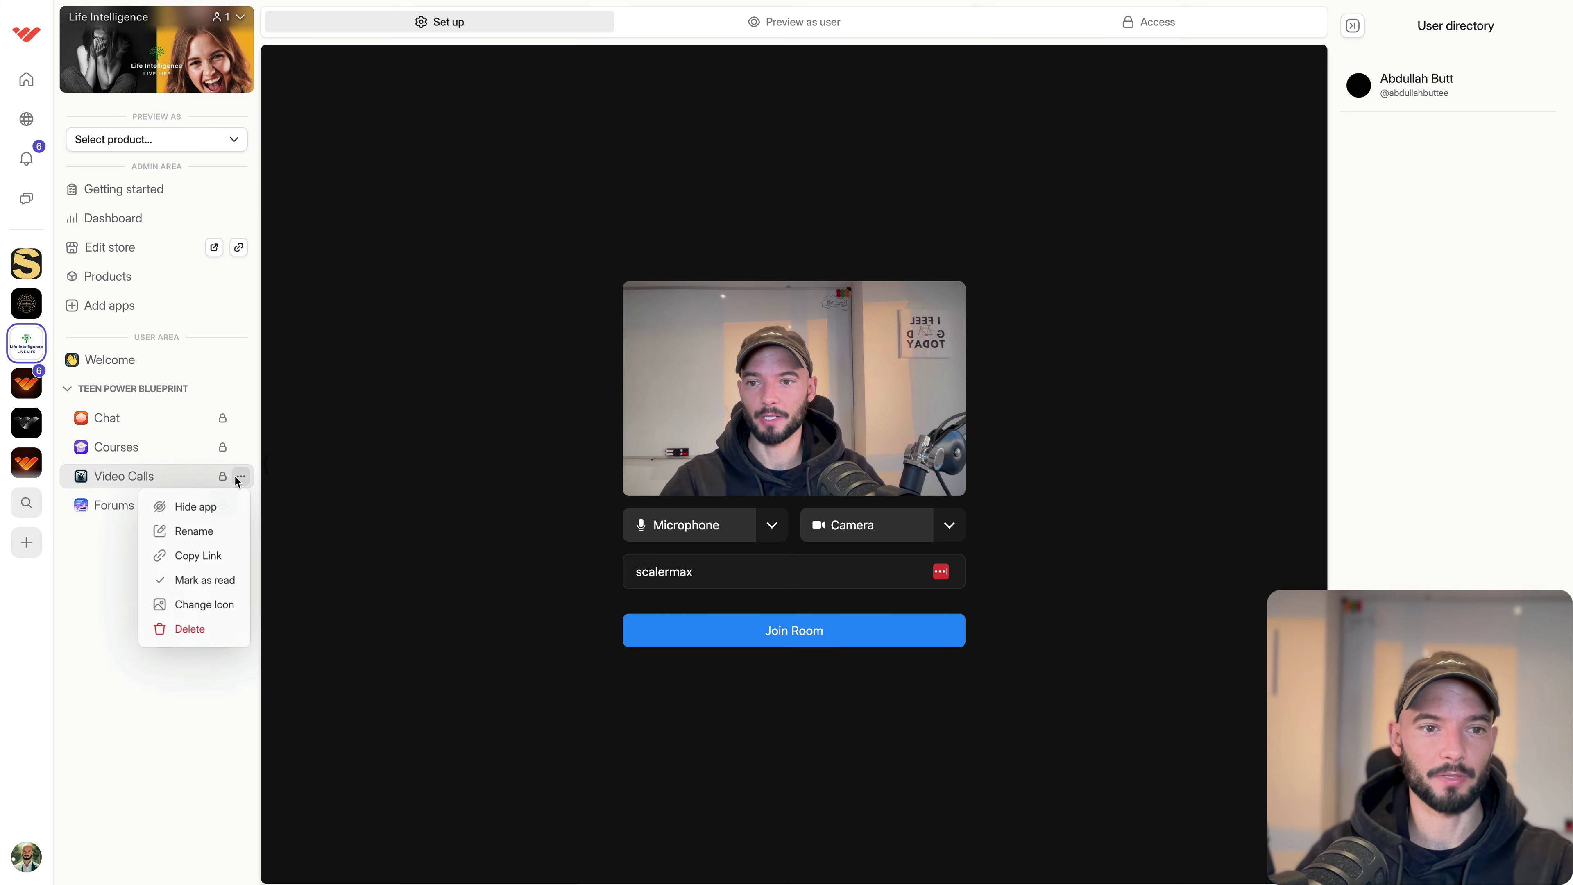
left_click(189, 628)
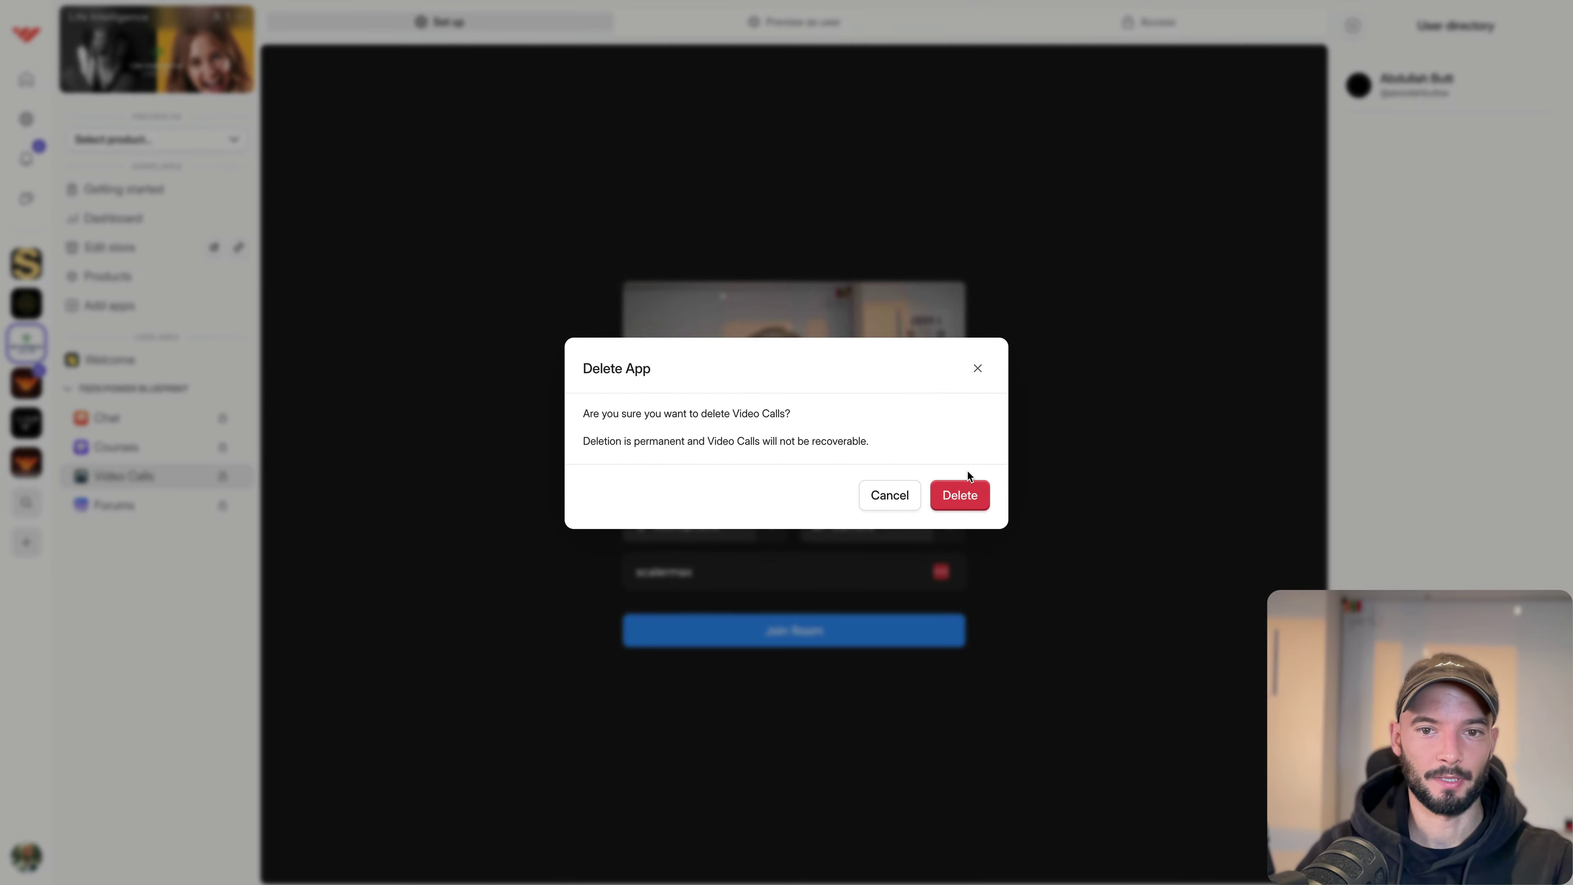
left_click(960, 496)
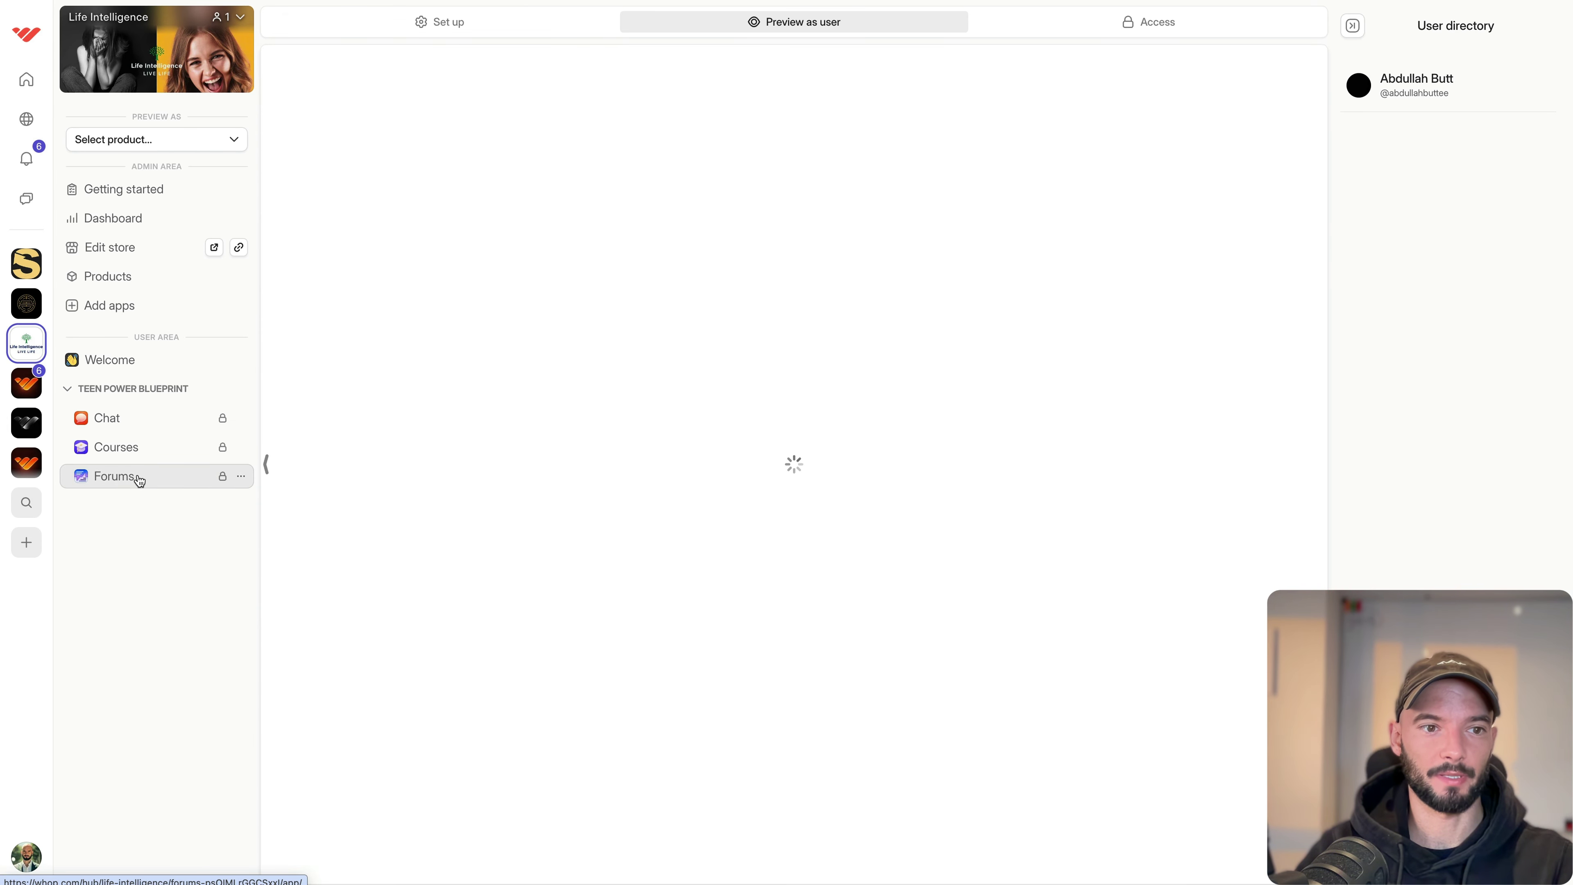
Rename the Forums app to 'Community'.
left_click(241, 476)
left_click(203, 529)
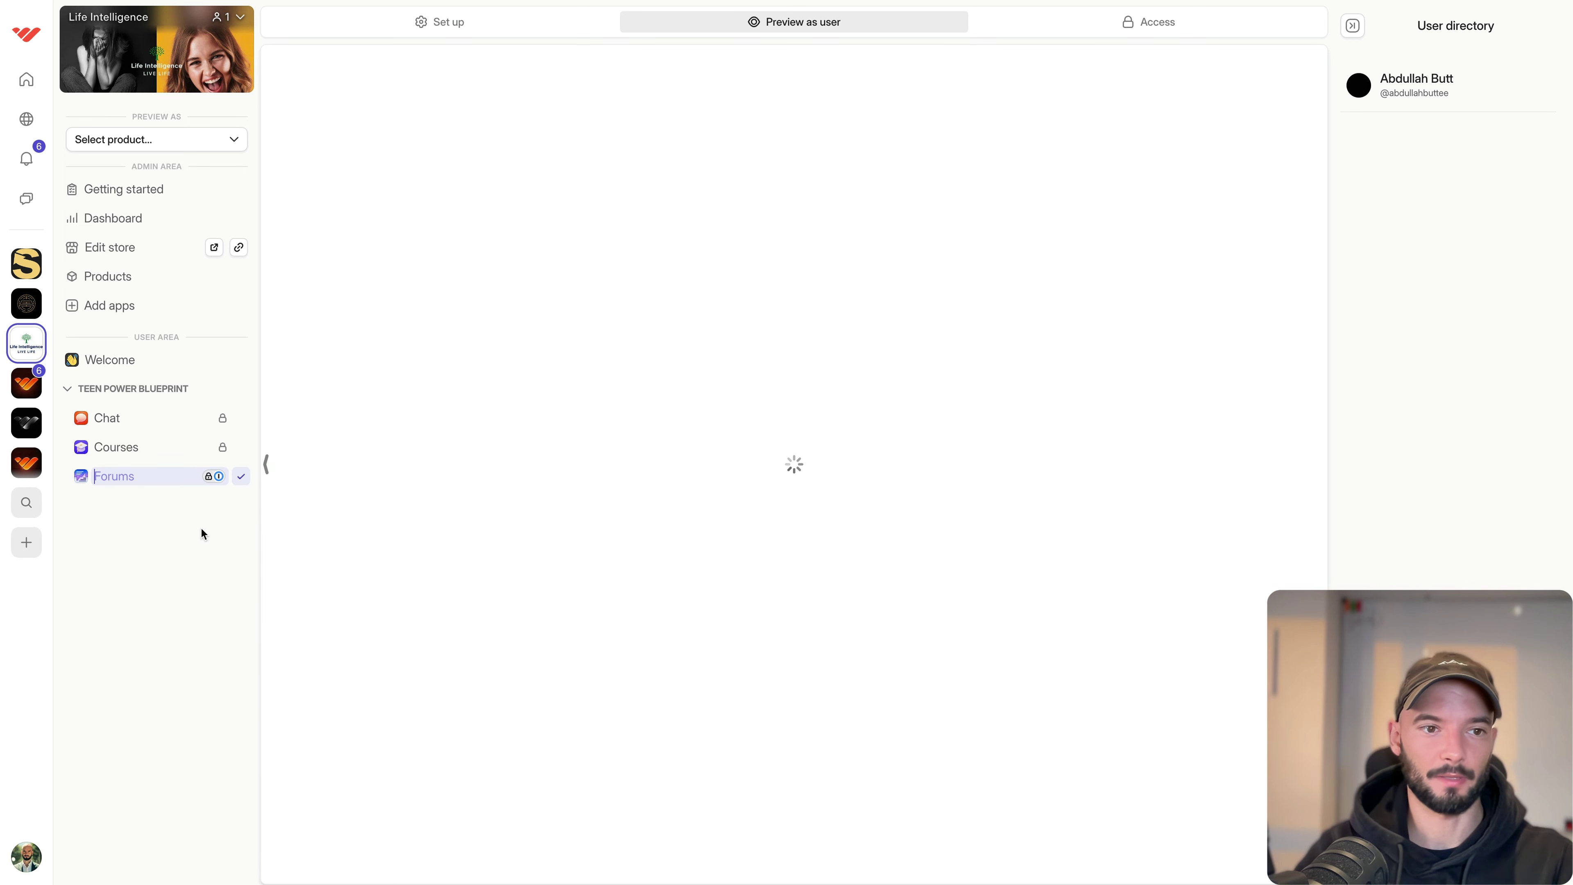
type("Communit")
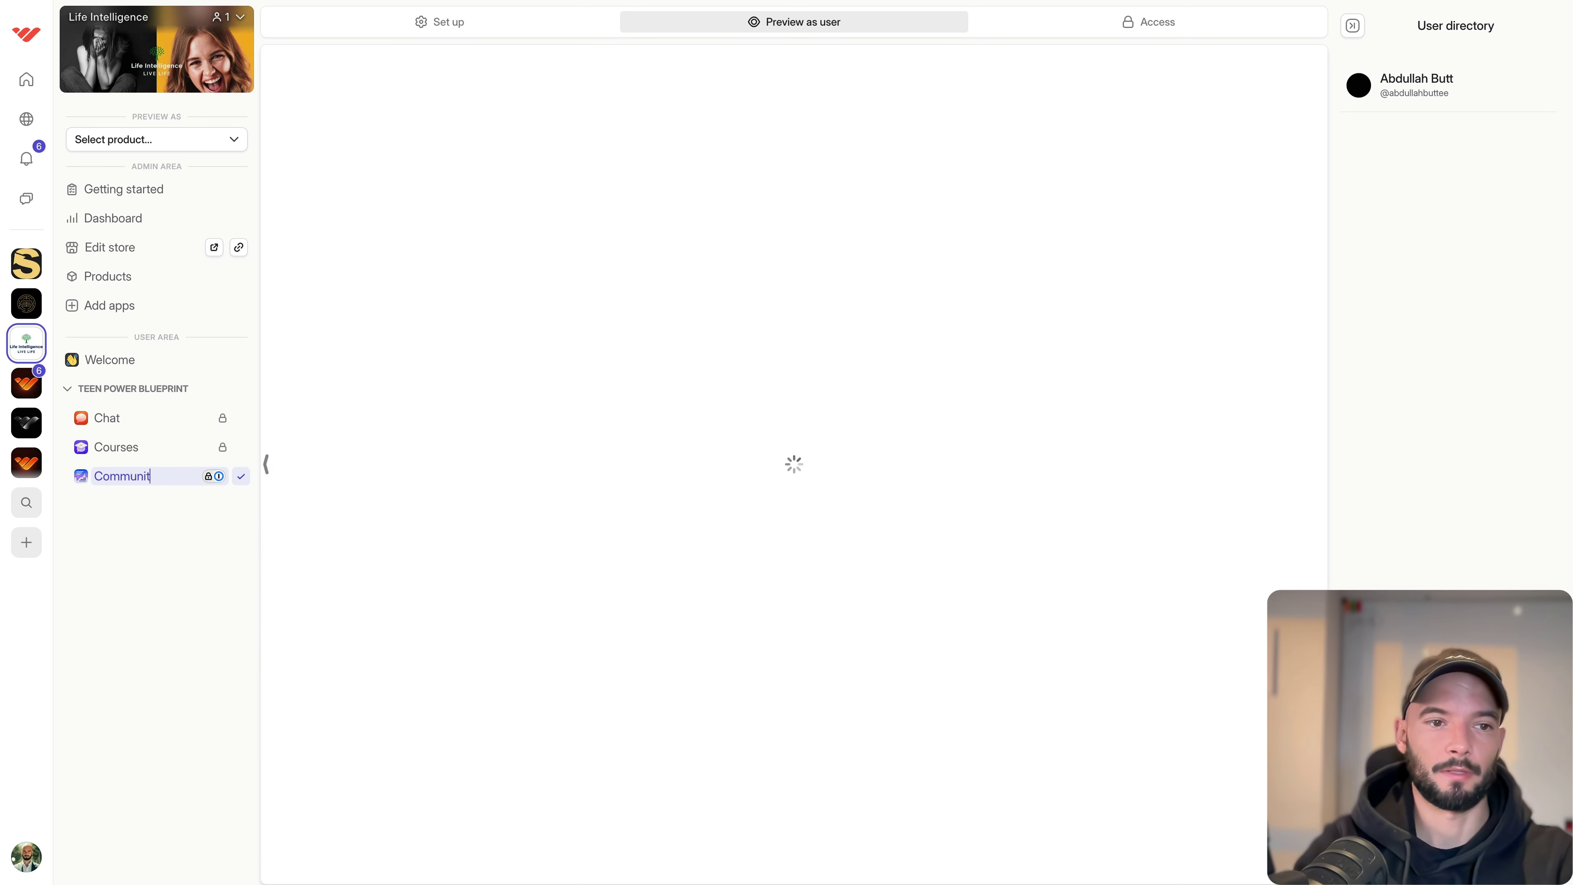
type("y")
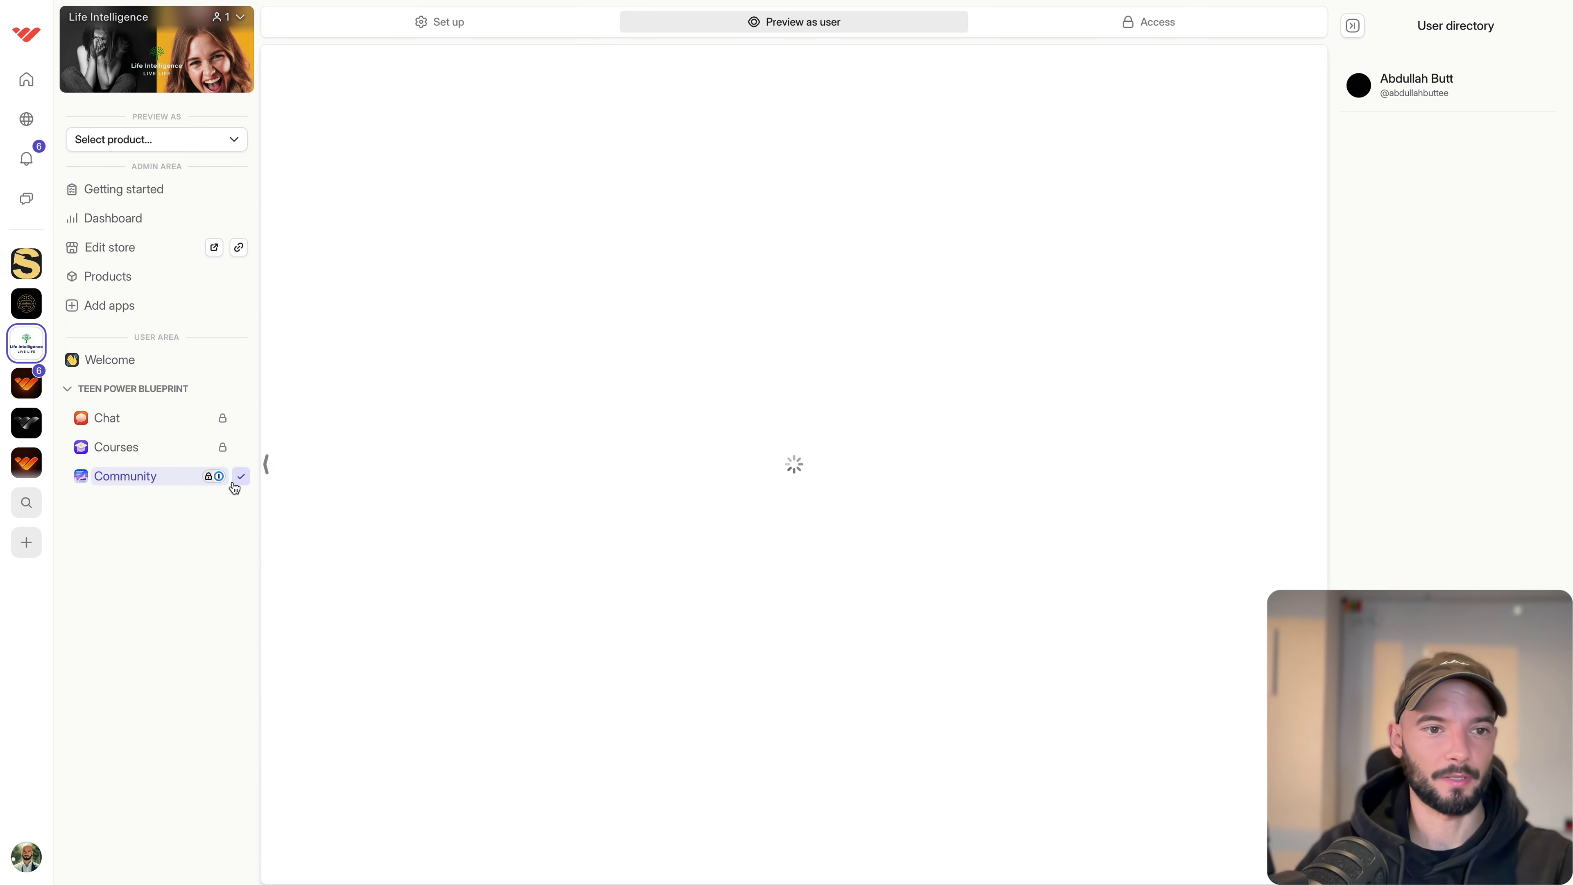
left_click(238, 478)
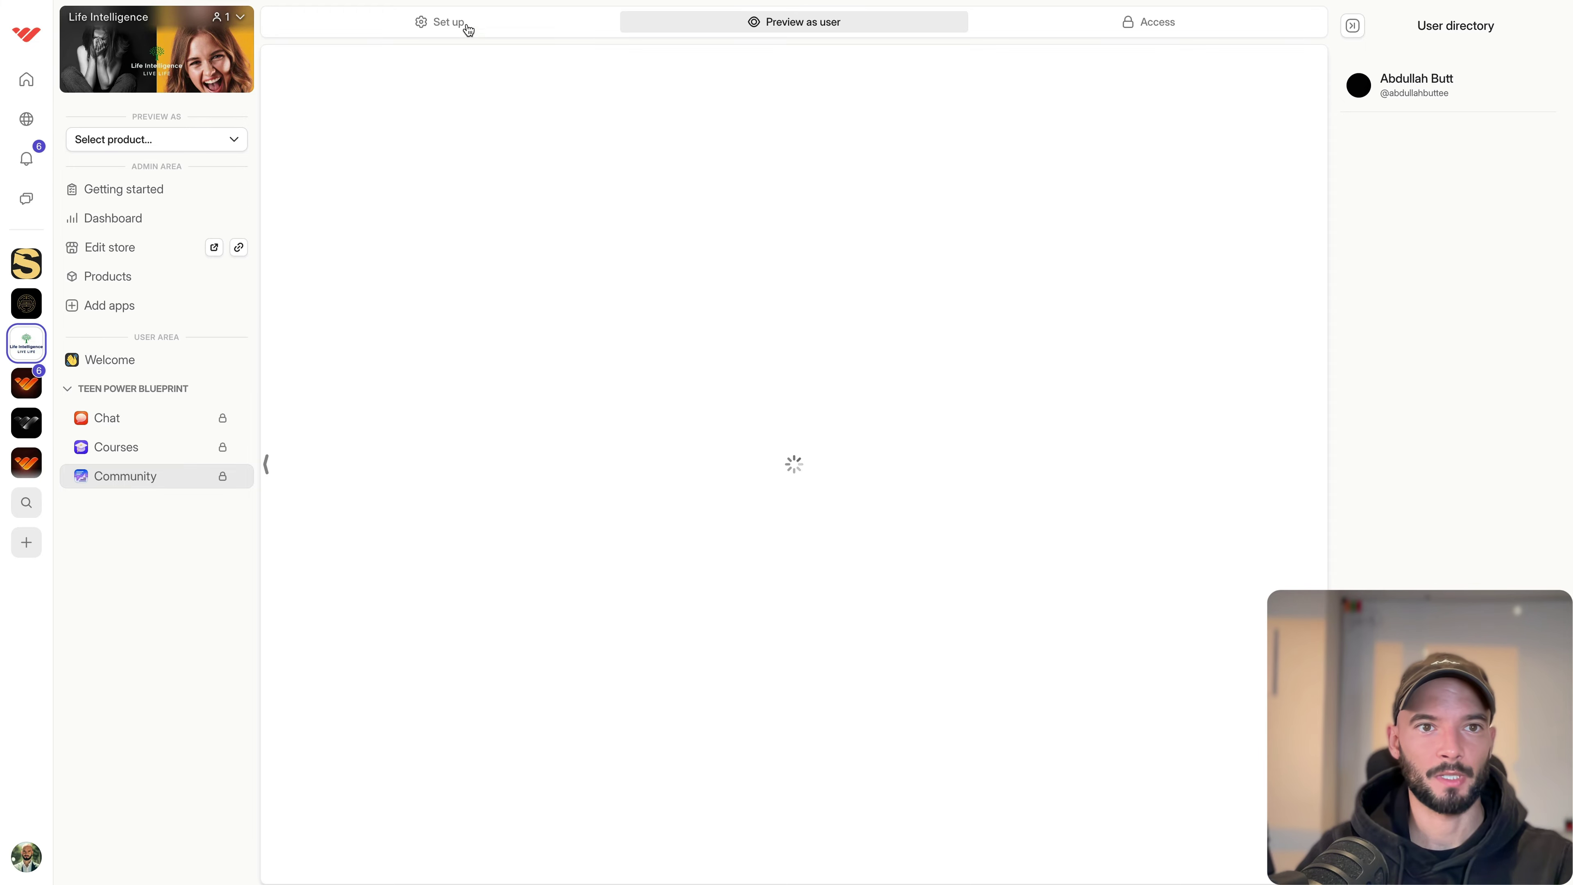
Review the Community forum's setup, then scroll through its member preview feed.
left_click(480, 32)
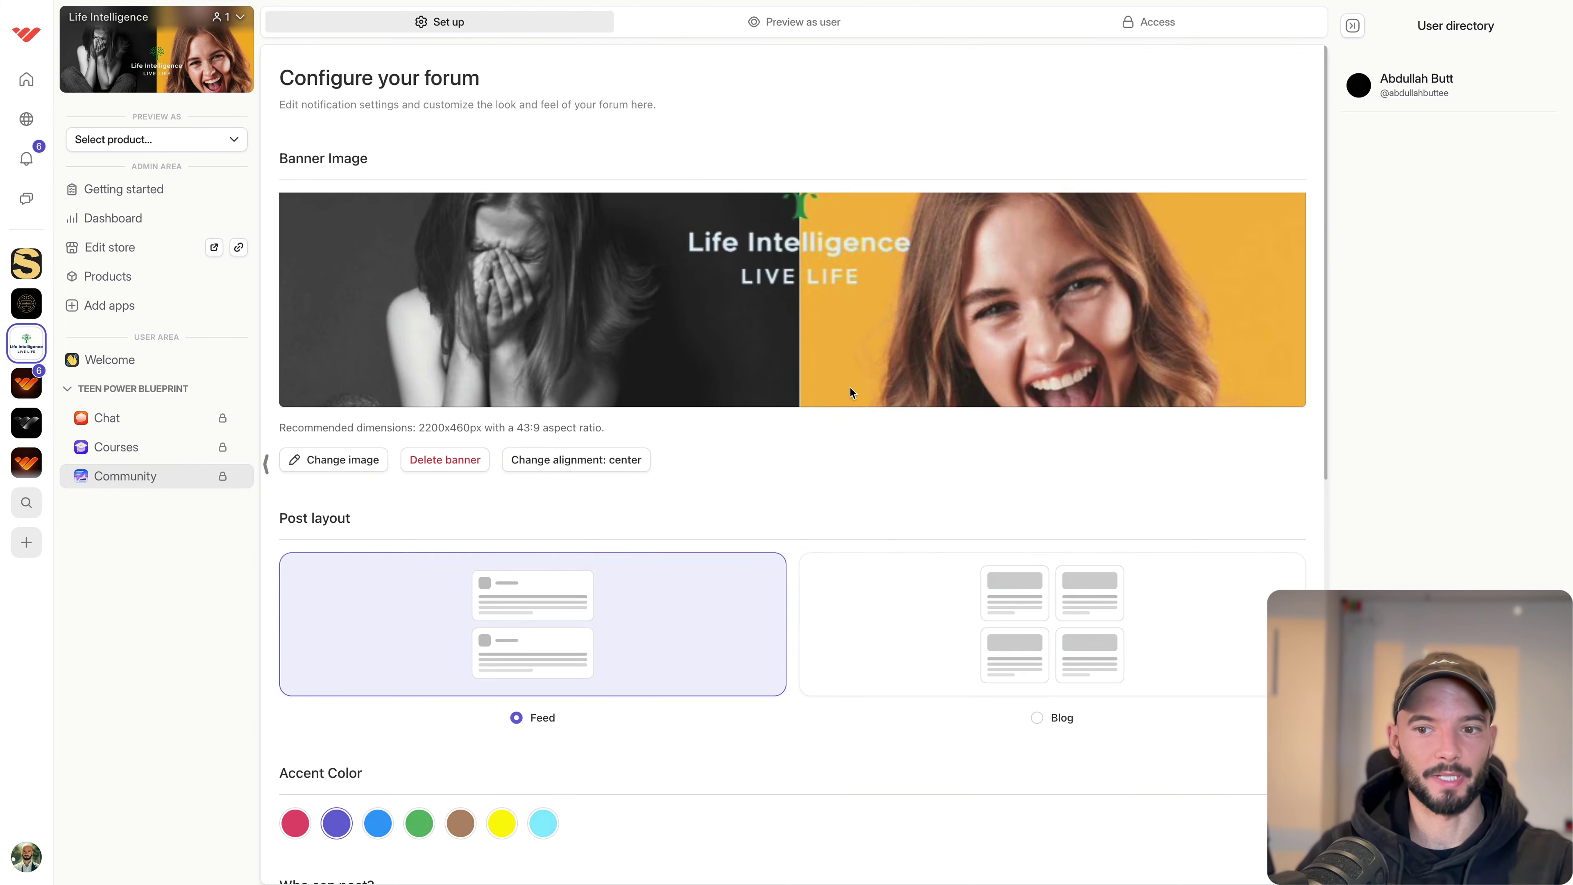
scroll(595, 372, "down", 10)
scroll(590, 398, "up", 7)
scroll(590, 399, "up", 5)
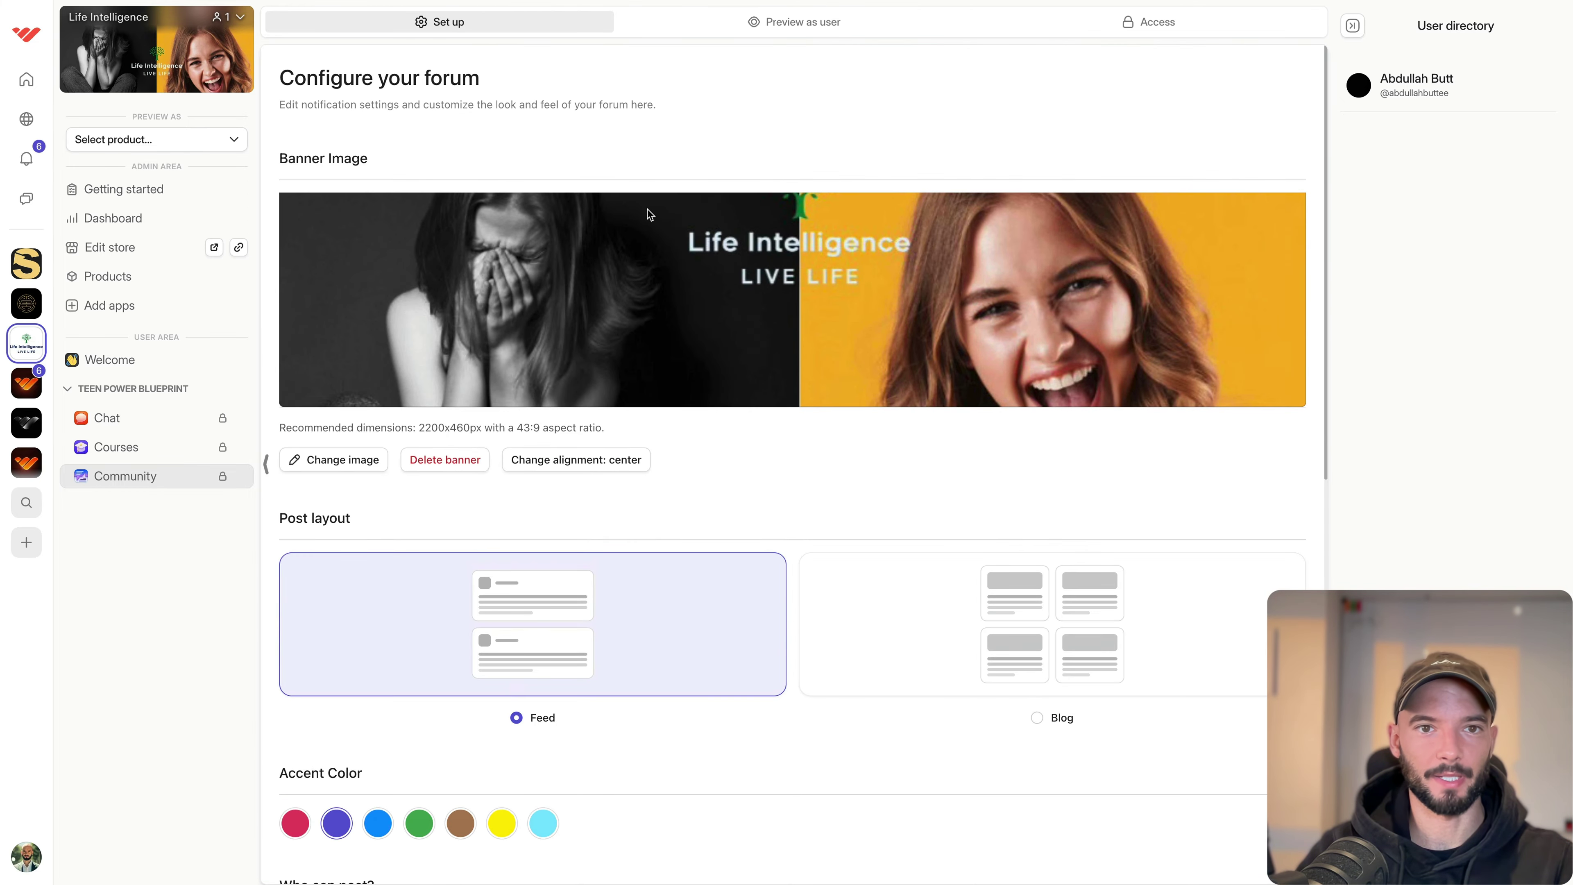
left_click(755, 25)
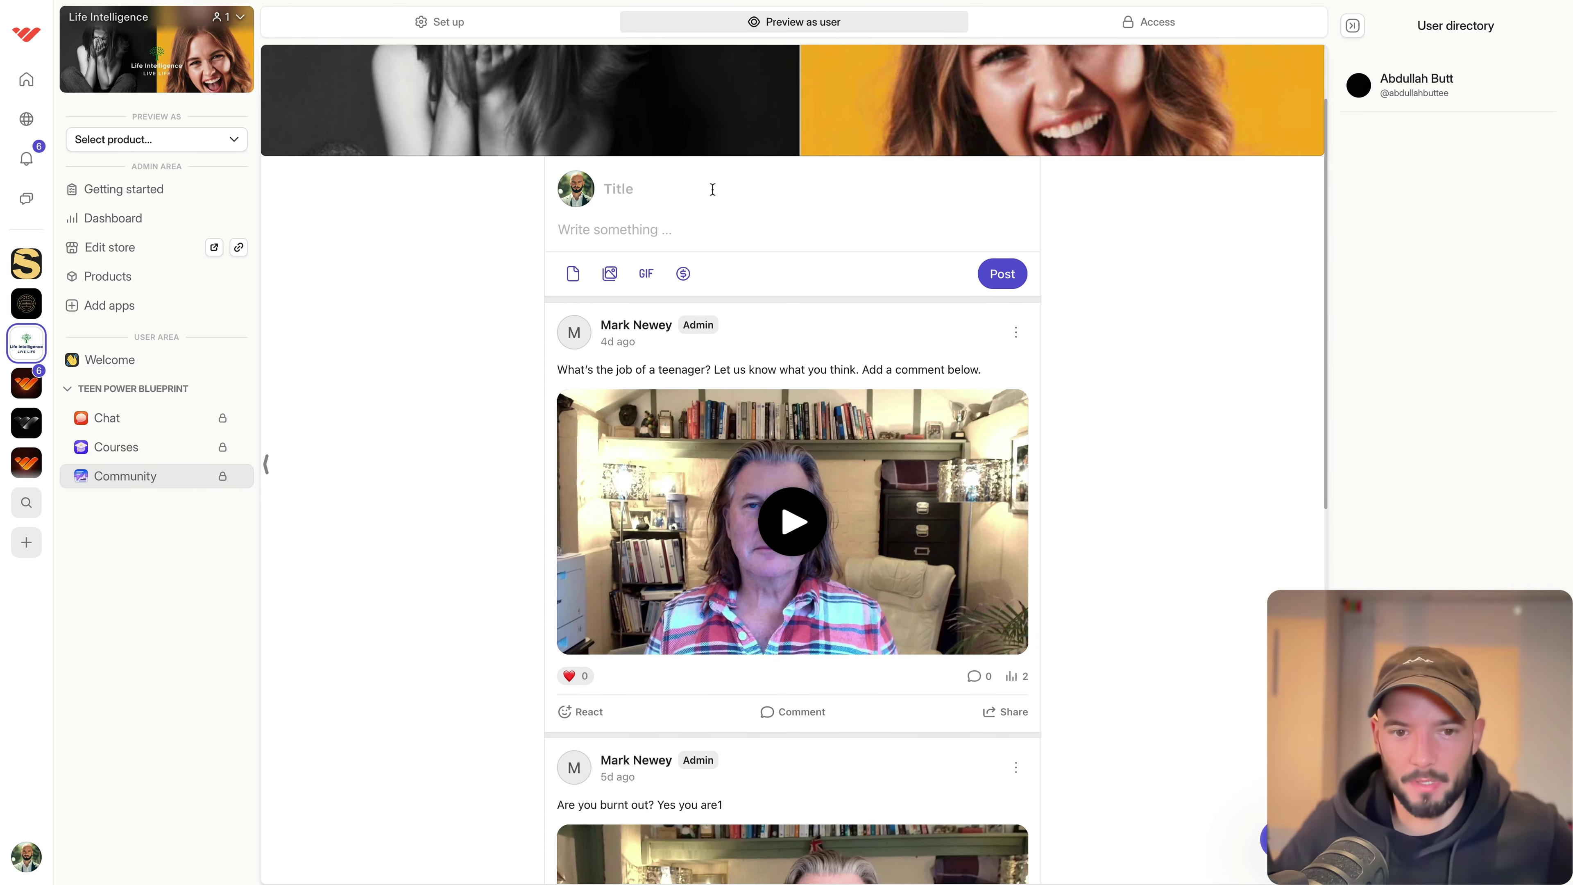
scroll(456, 351, "down", 12)
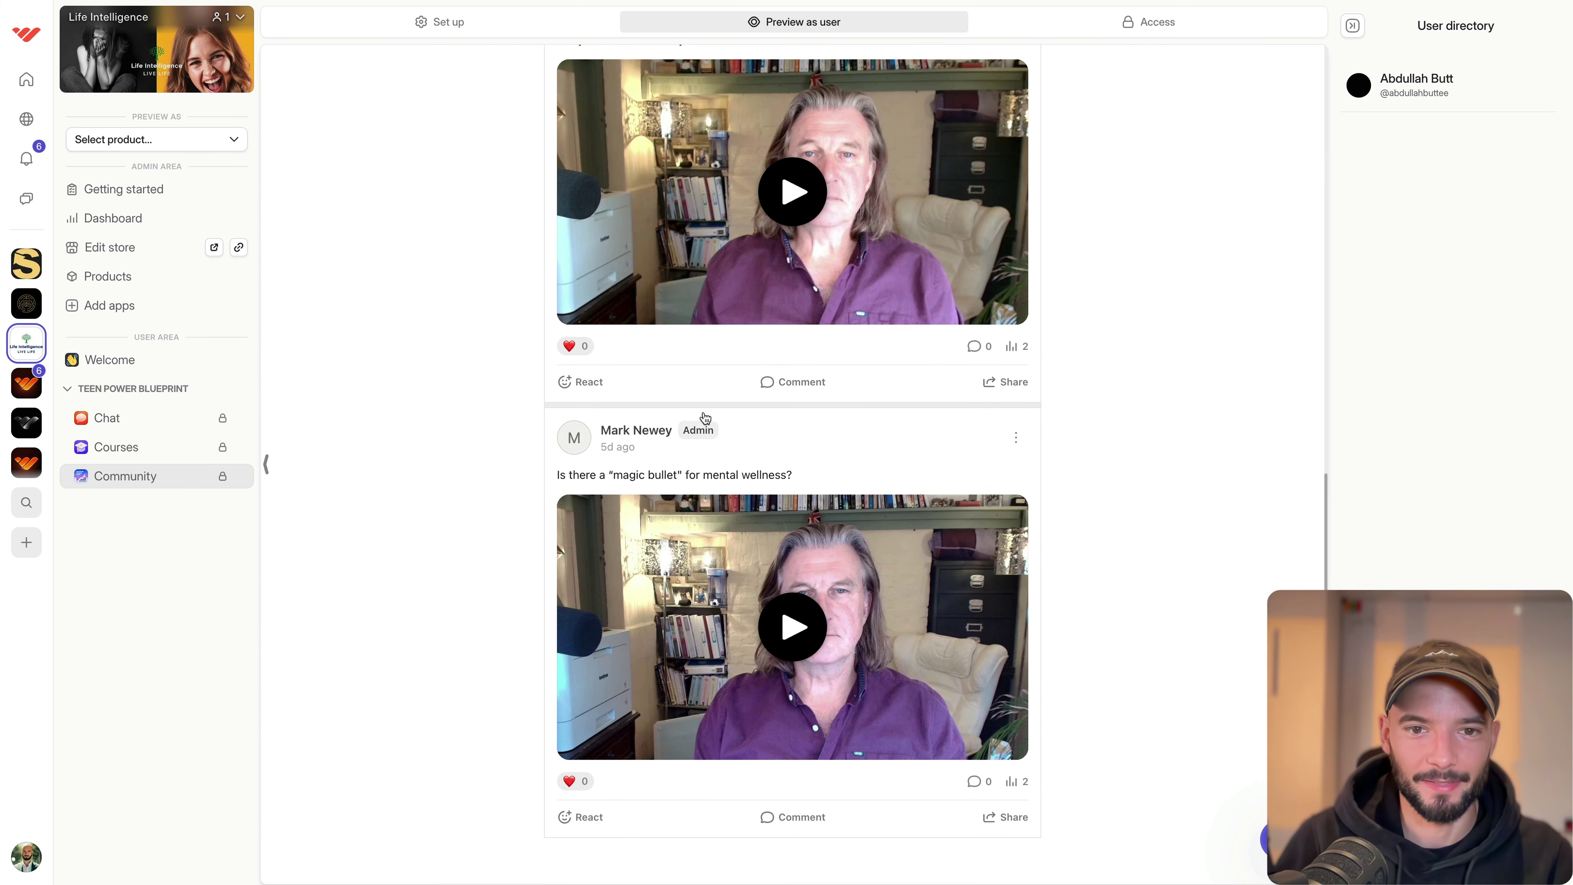
scroll(790, 456, "up", 12)
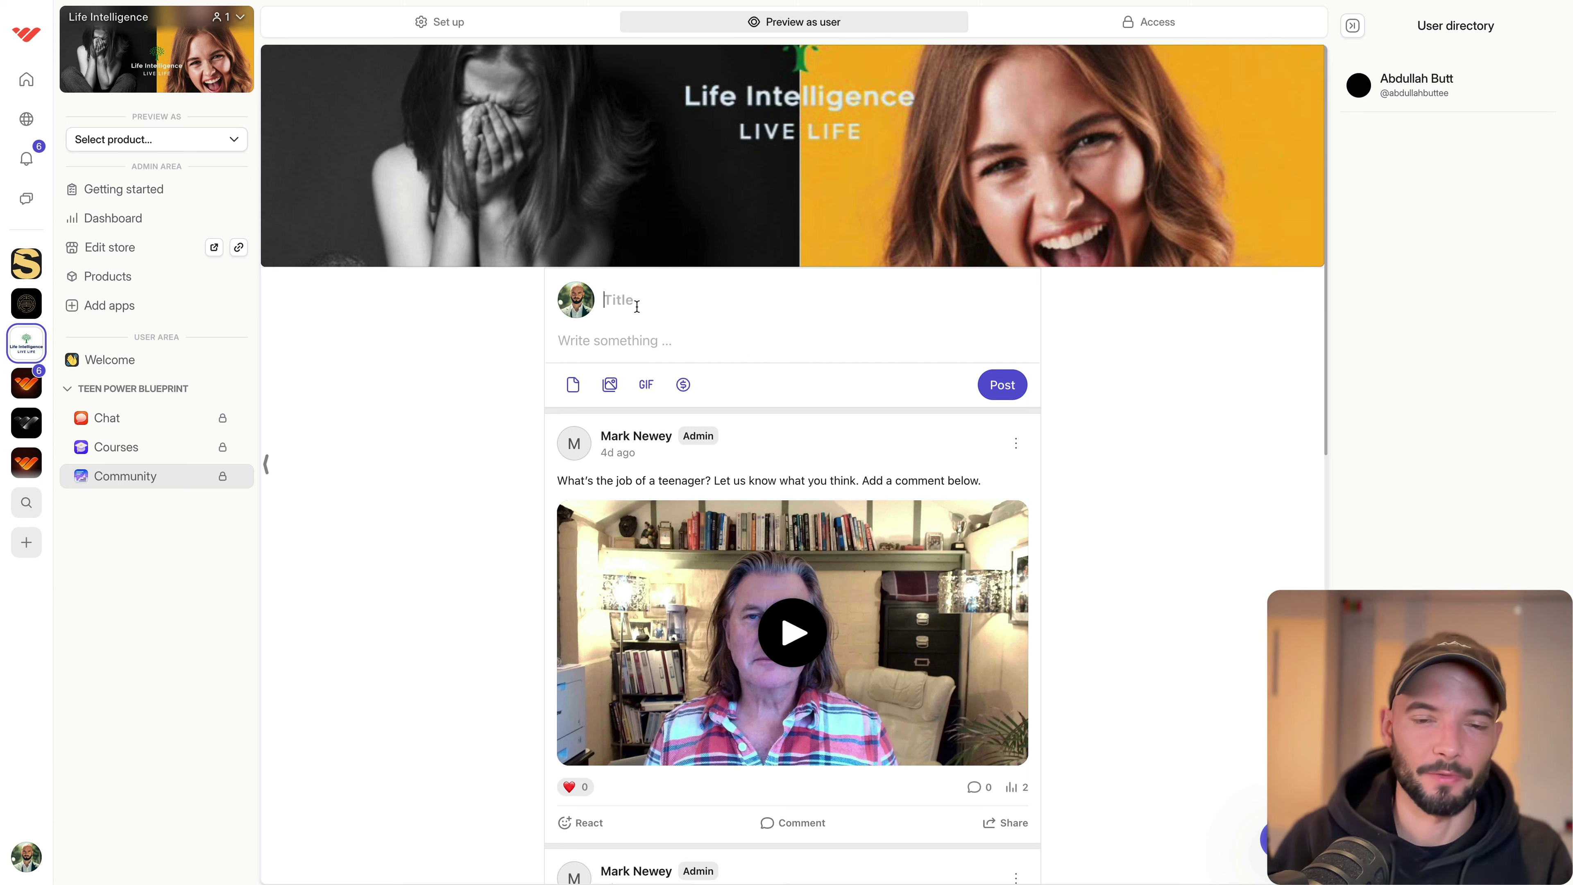
Write the post 'Welcome to Teen Power Blueprint. Introduce yourself below 👇'.
left_click(637, 306)
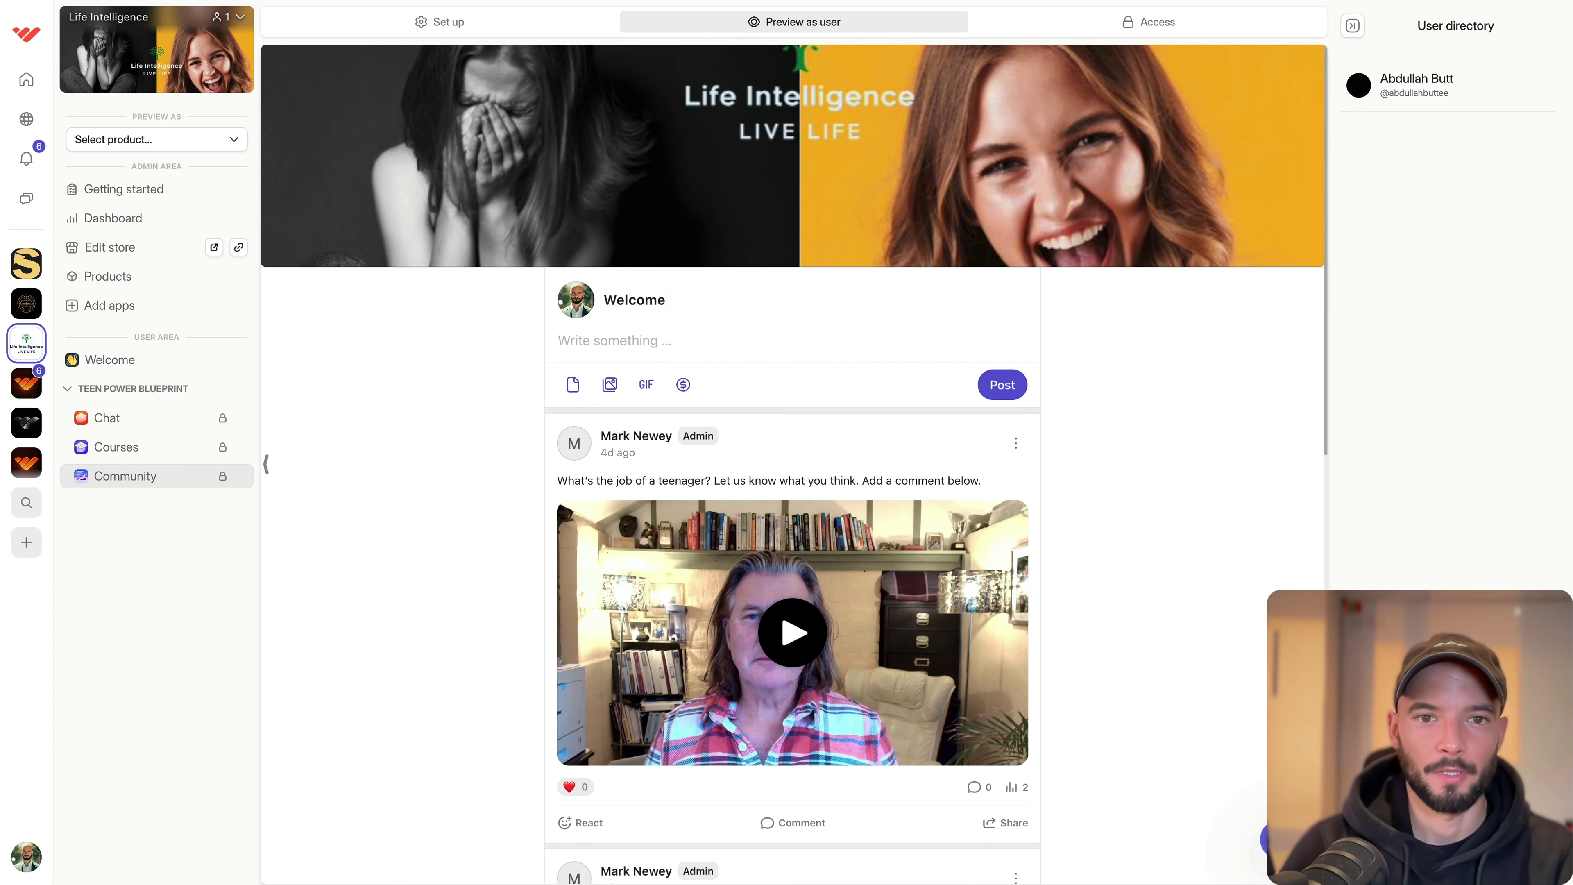
left_click(596, 348)
type("Welcome to Life Intelligence")
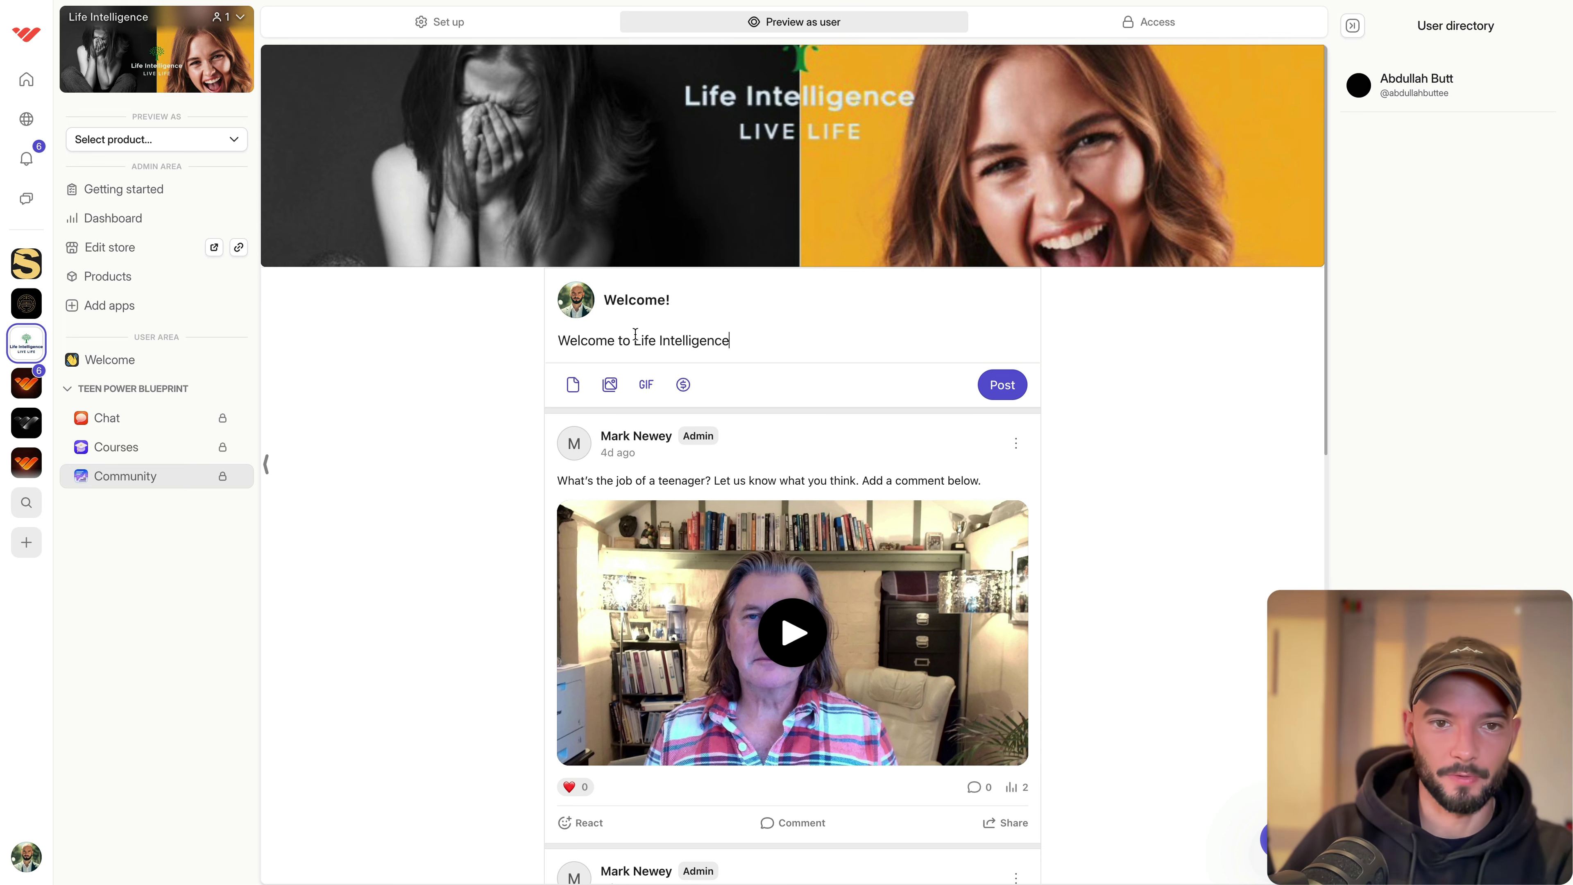
left_click(814, 340, "shift")
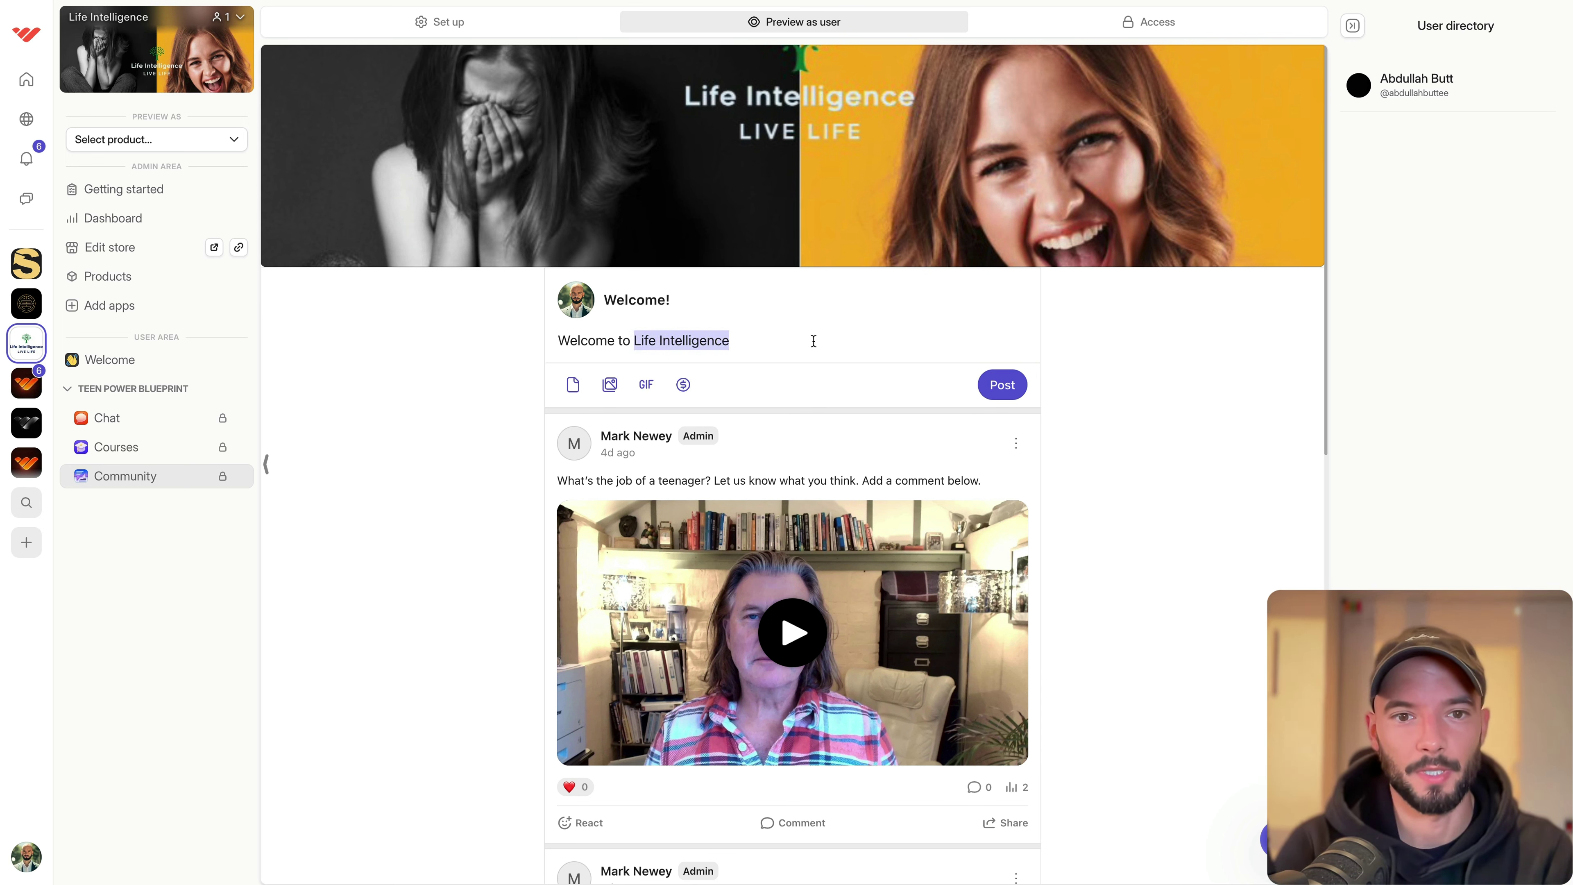
type("Ten")
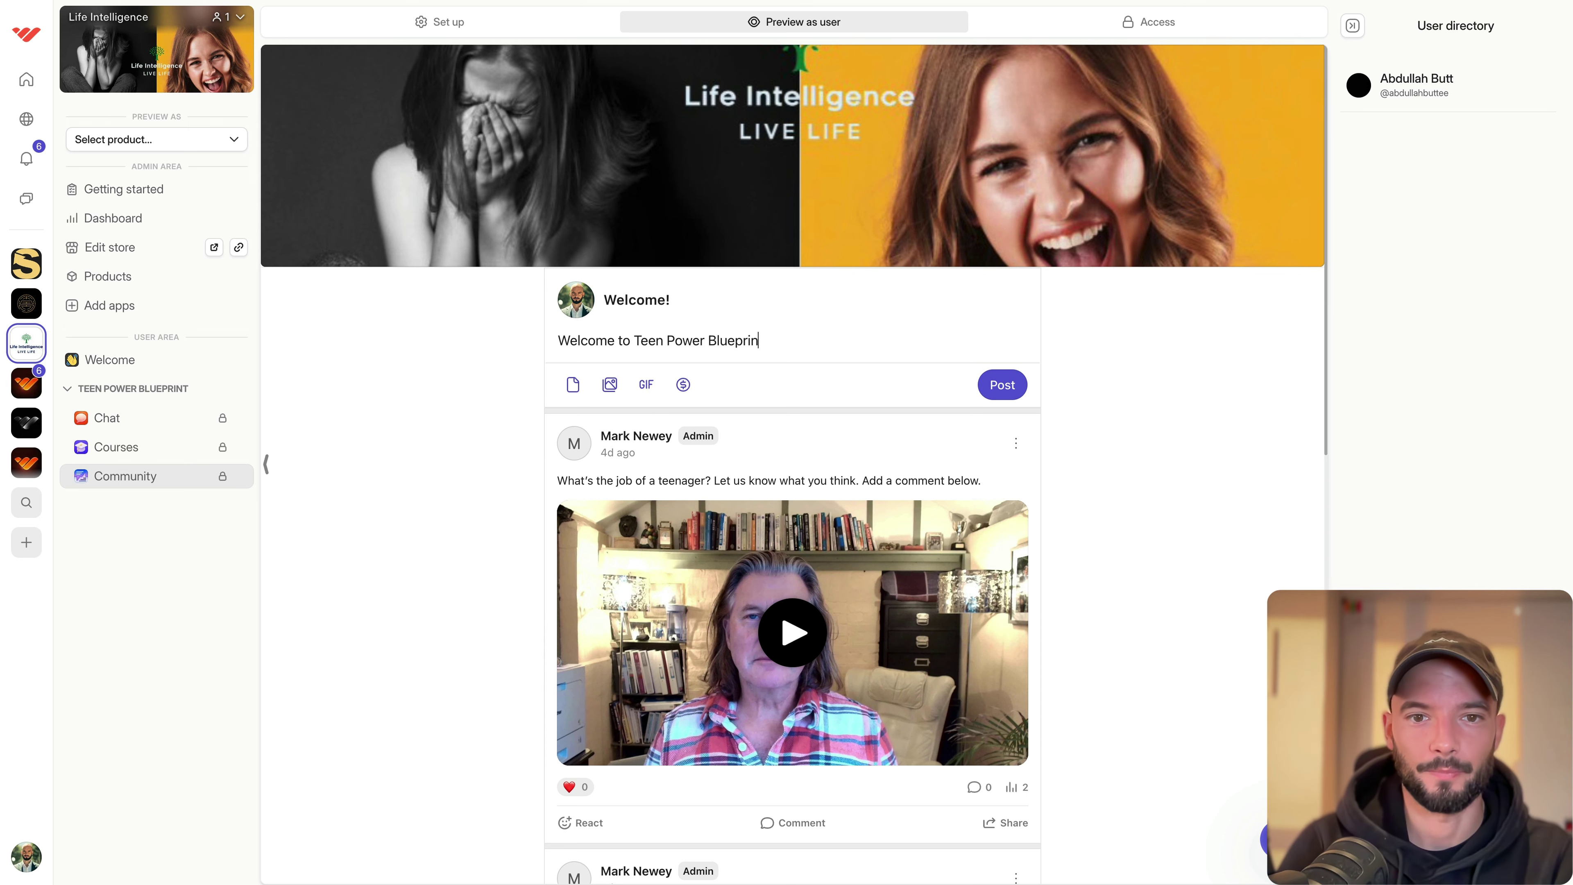
key("Return")
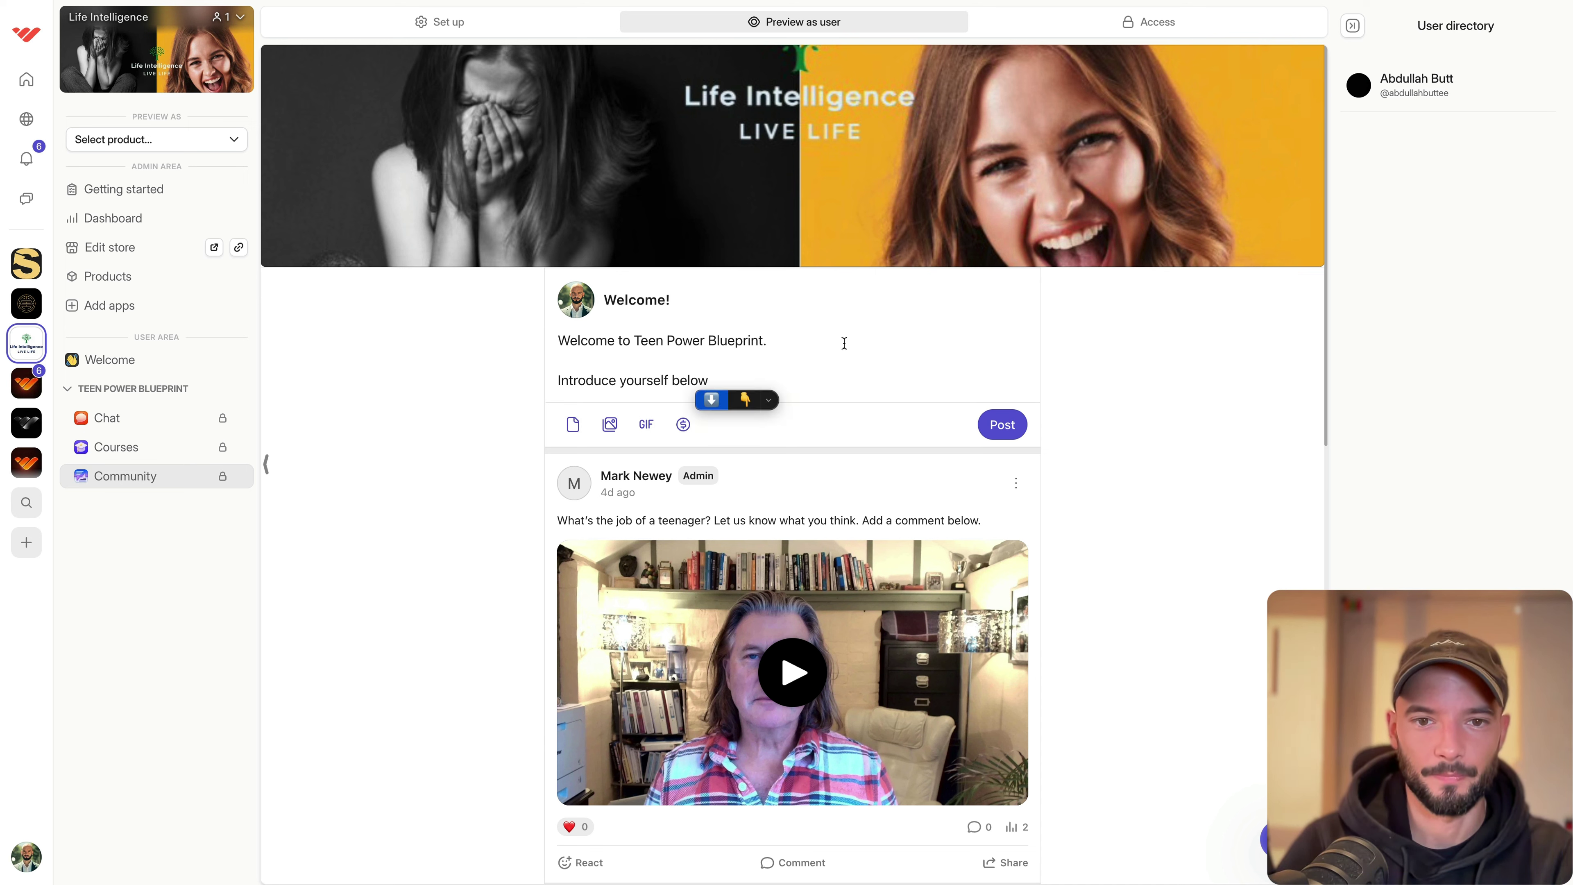
left_click(745, 400)
key("Return")
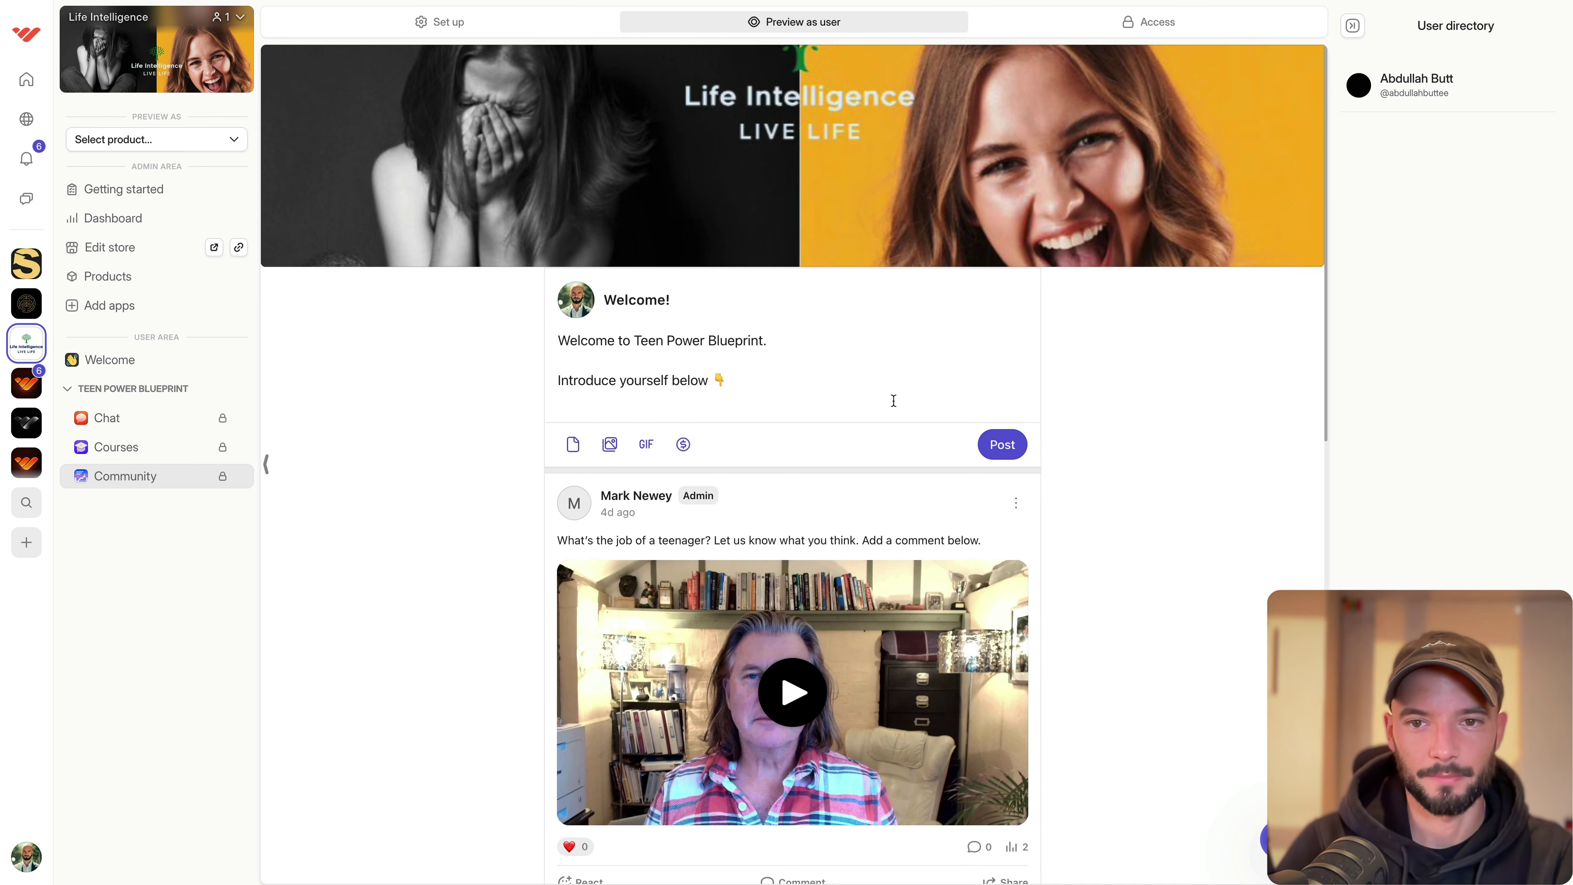
Attach the HELLOOO! GIF to the post, found by searching 'hello'.
left_click(610, 445)
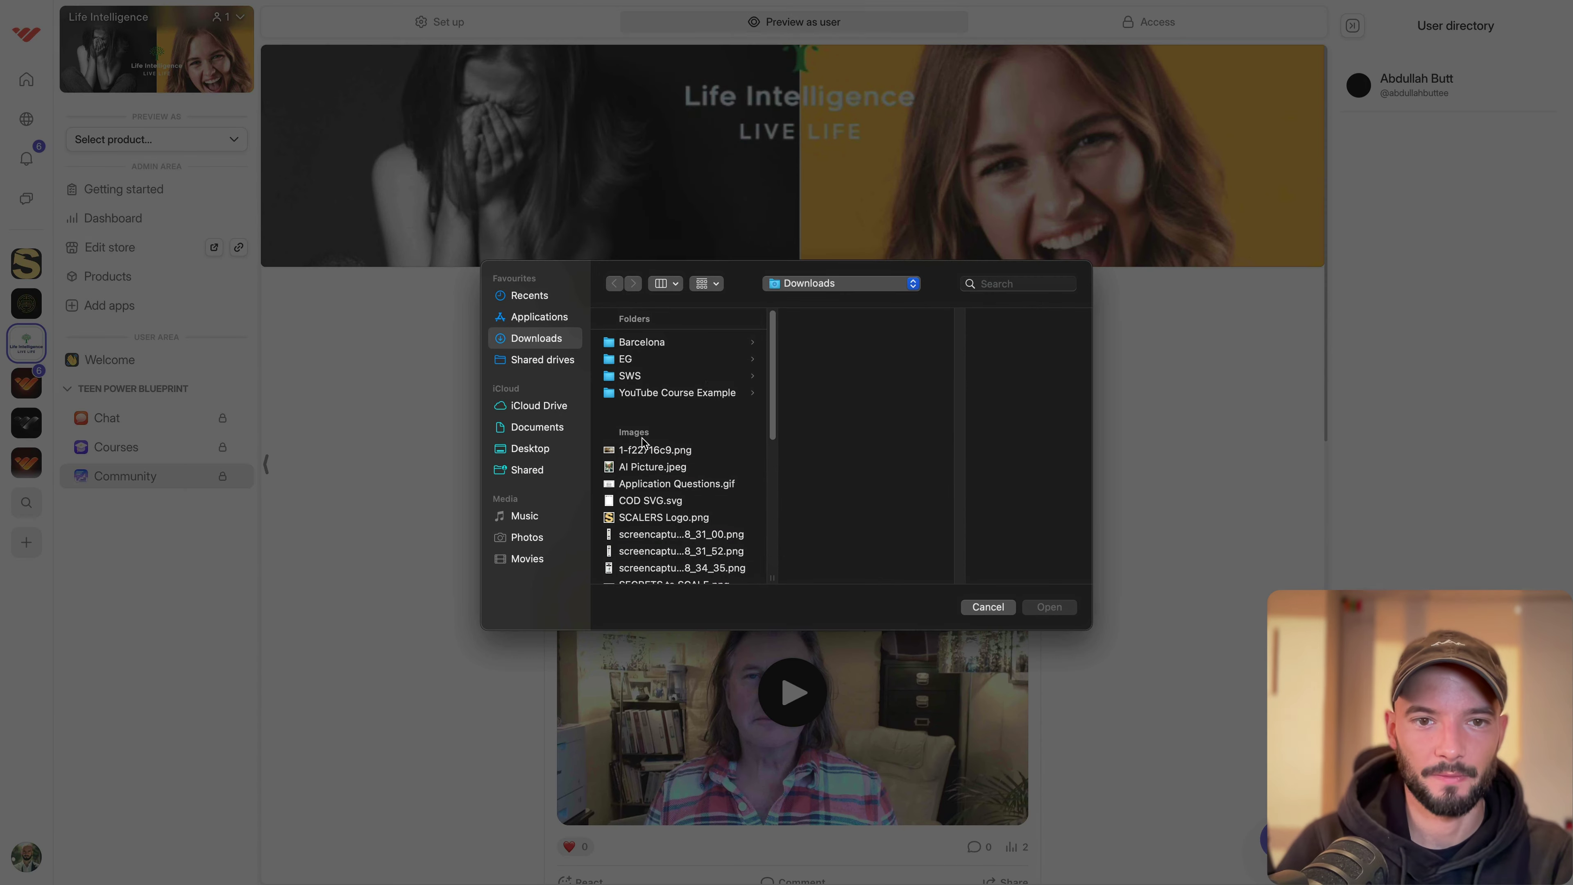
left_click(988, 607)
left_click(644, 444)
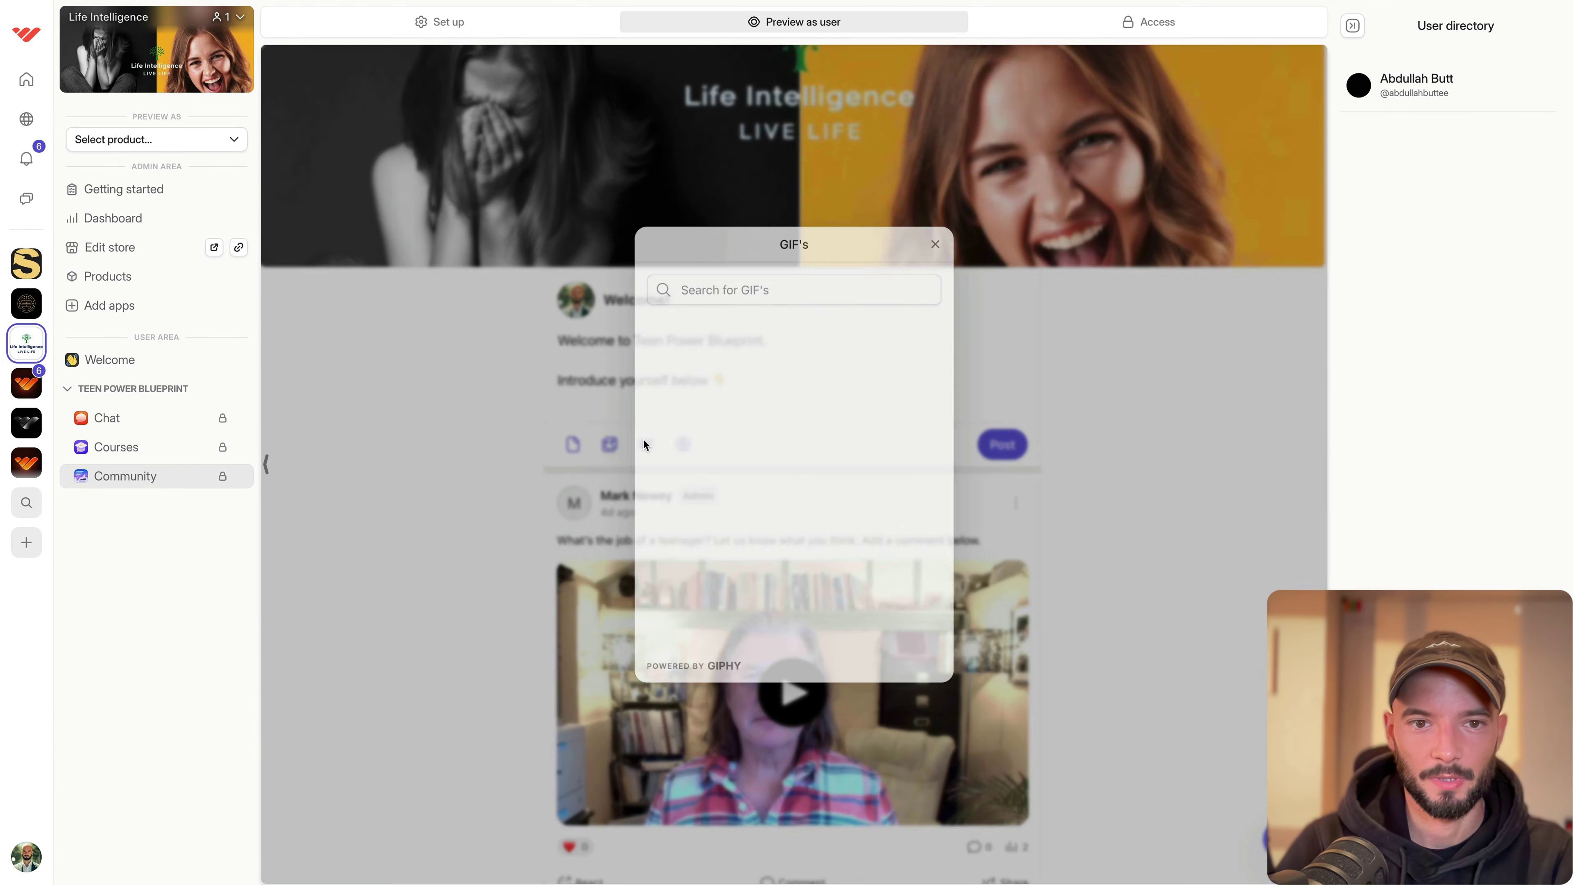
left_click(726, 292)
type("hello")
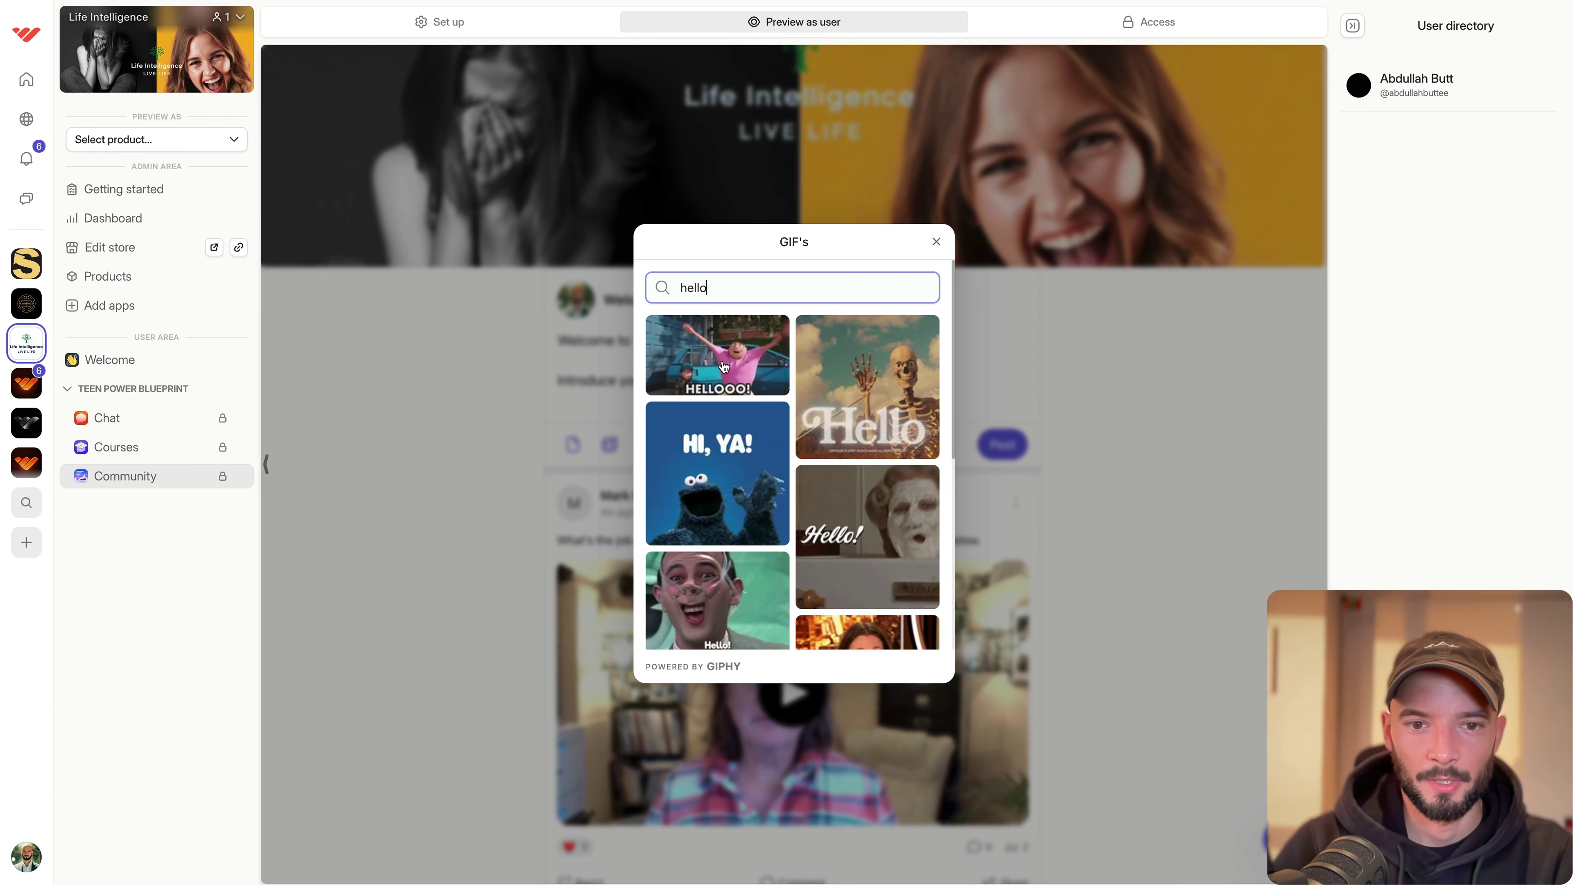
left_click(724, 366)
scroll(736, 489, "down", 2)
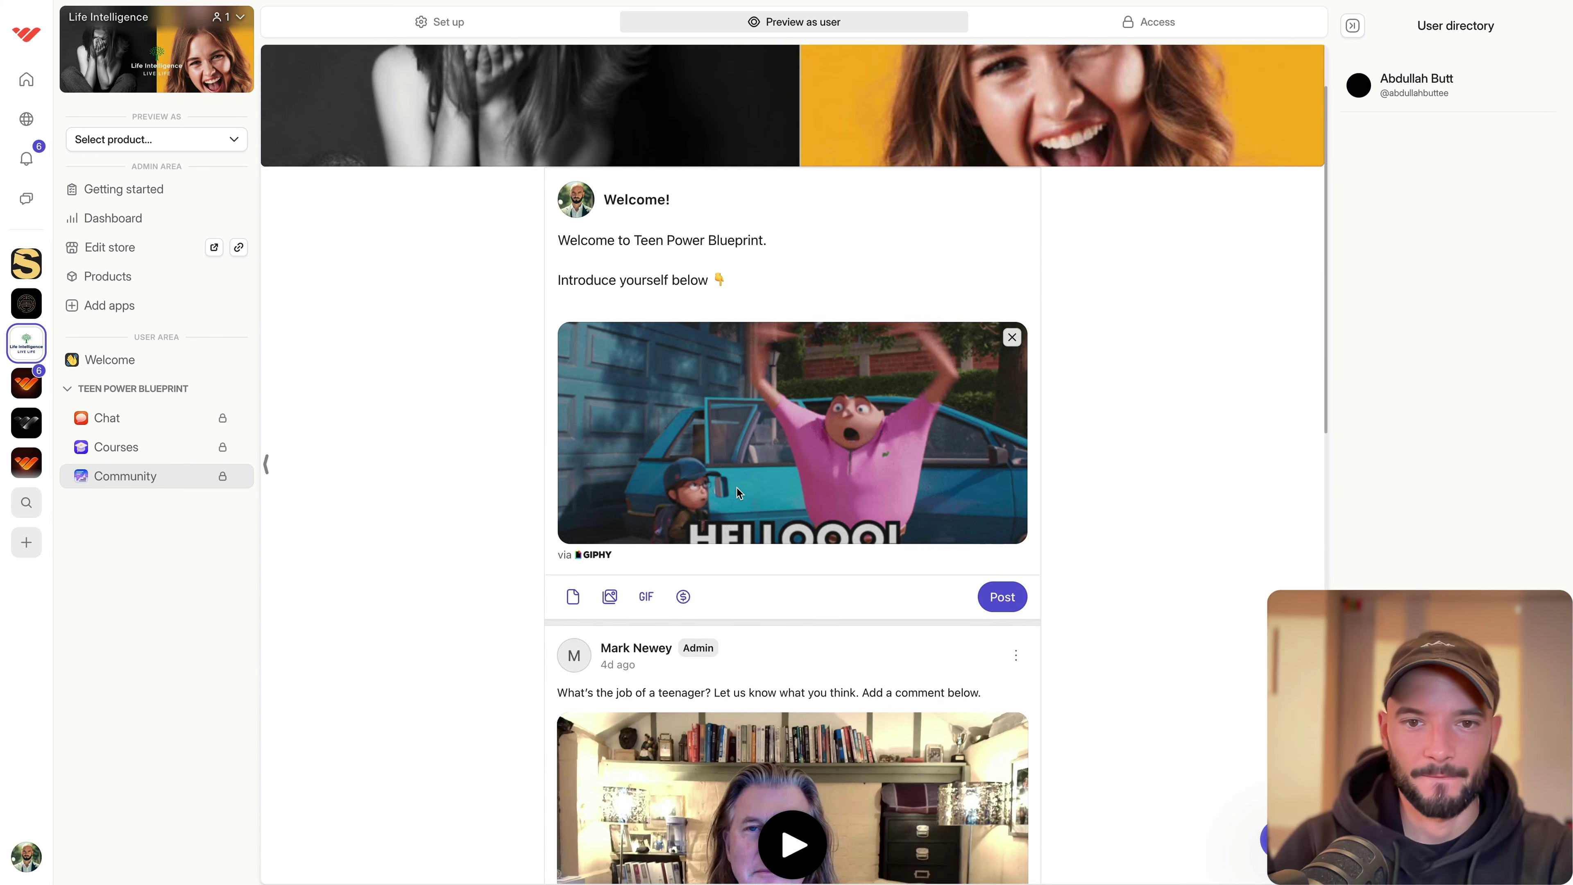
Publish the Welcome post and pin it to the top of the Community feed.
left_click(1002, 580)
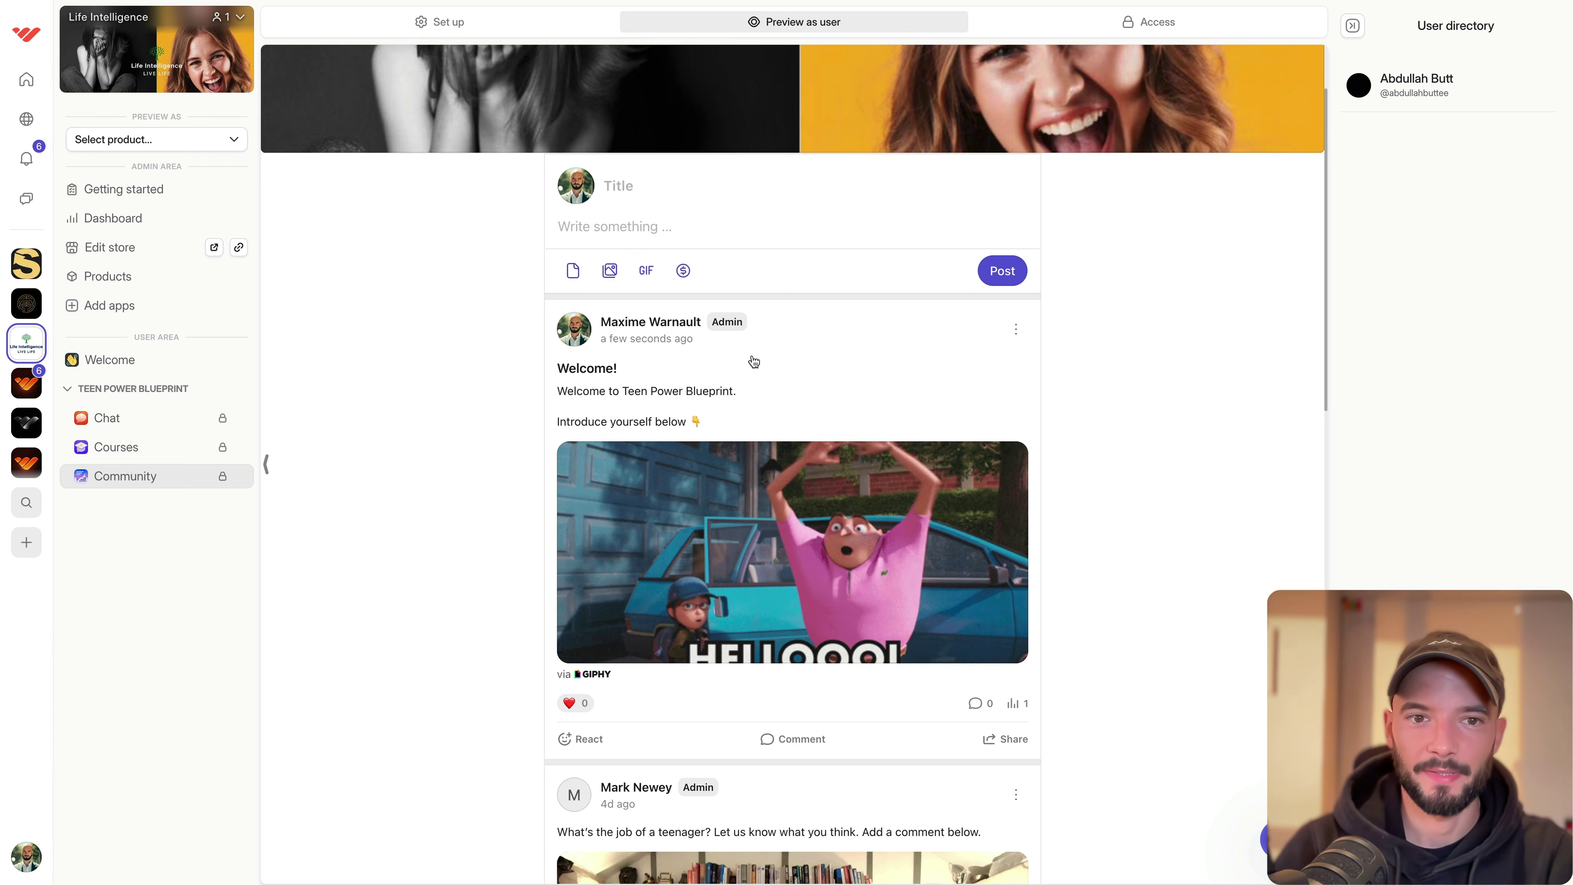
left_click(1015, 329)
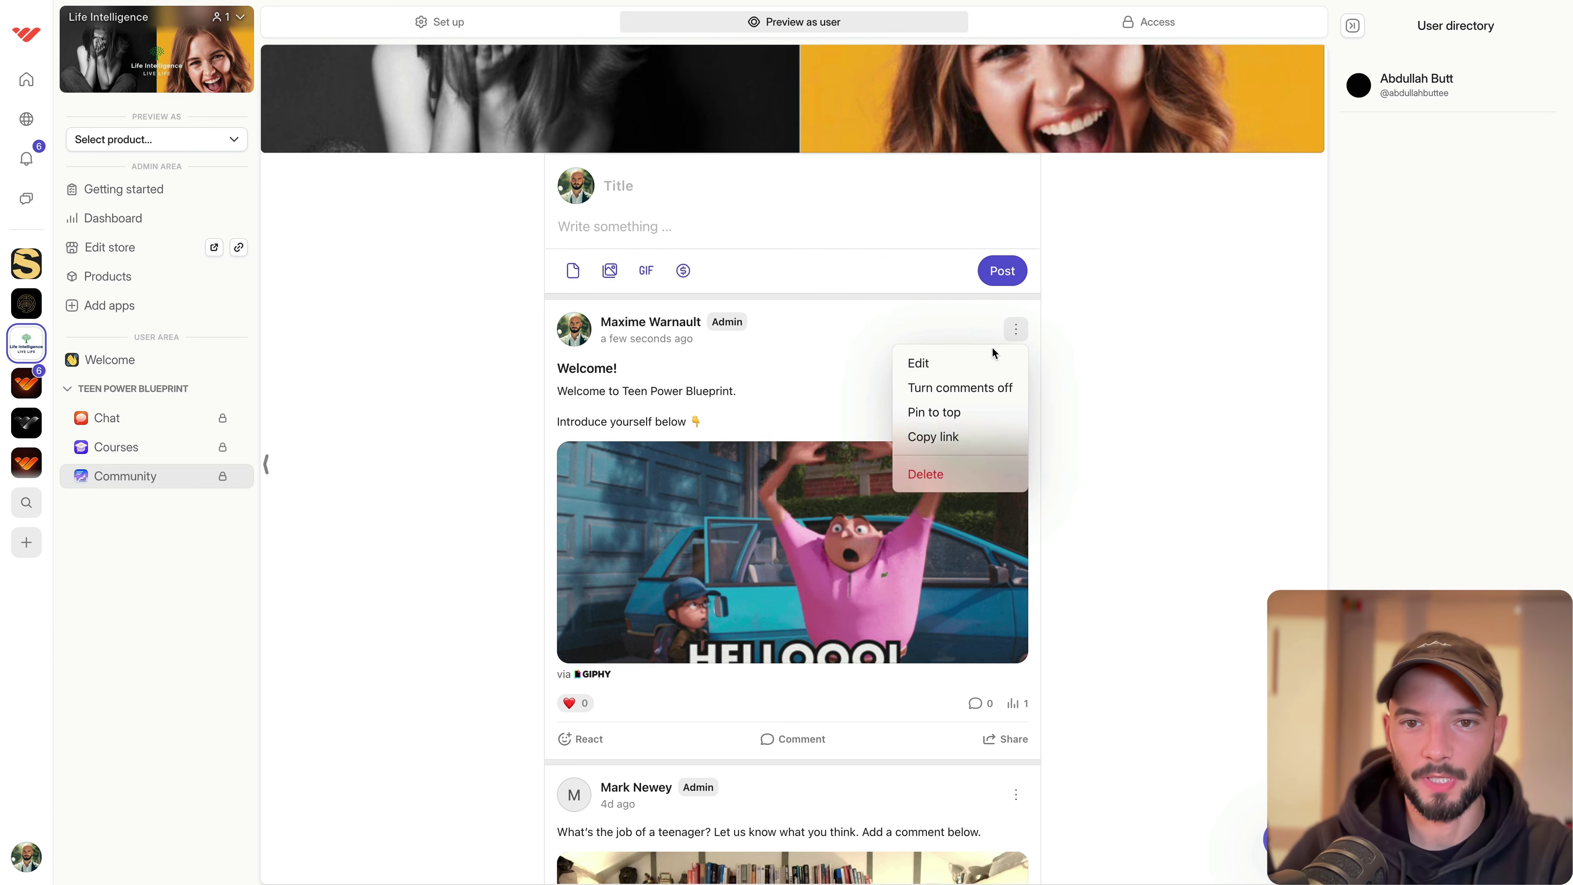
left_click(953, 412)
scroll(466, 329, "down", 5)
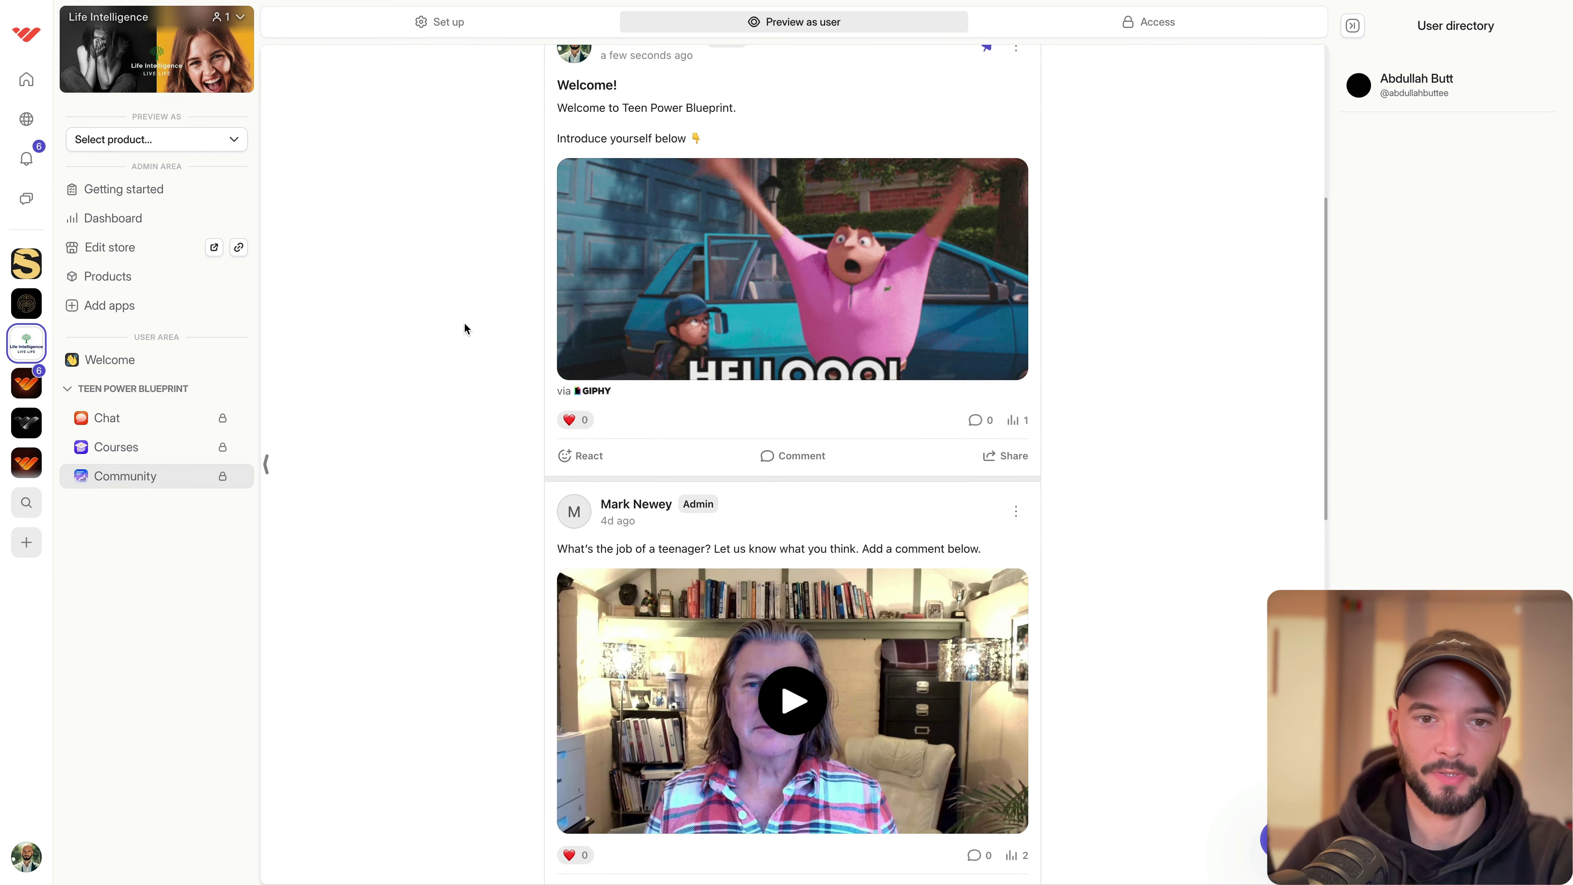
scroll(466, 329, "up", 4)
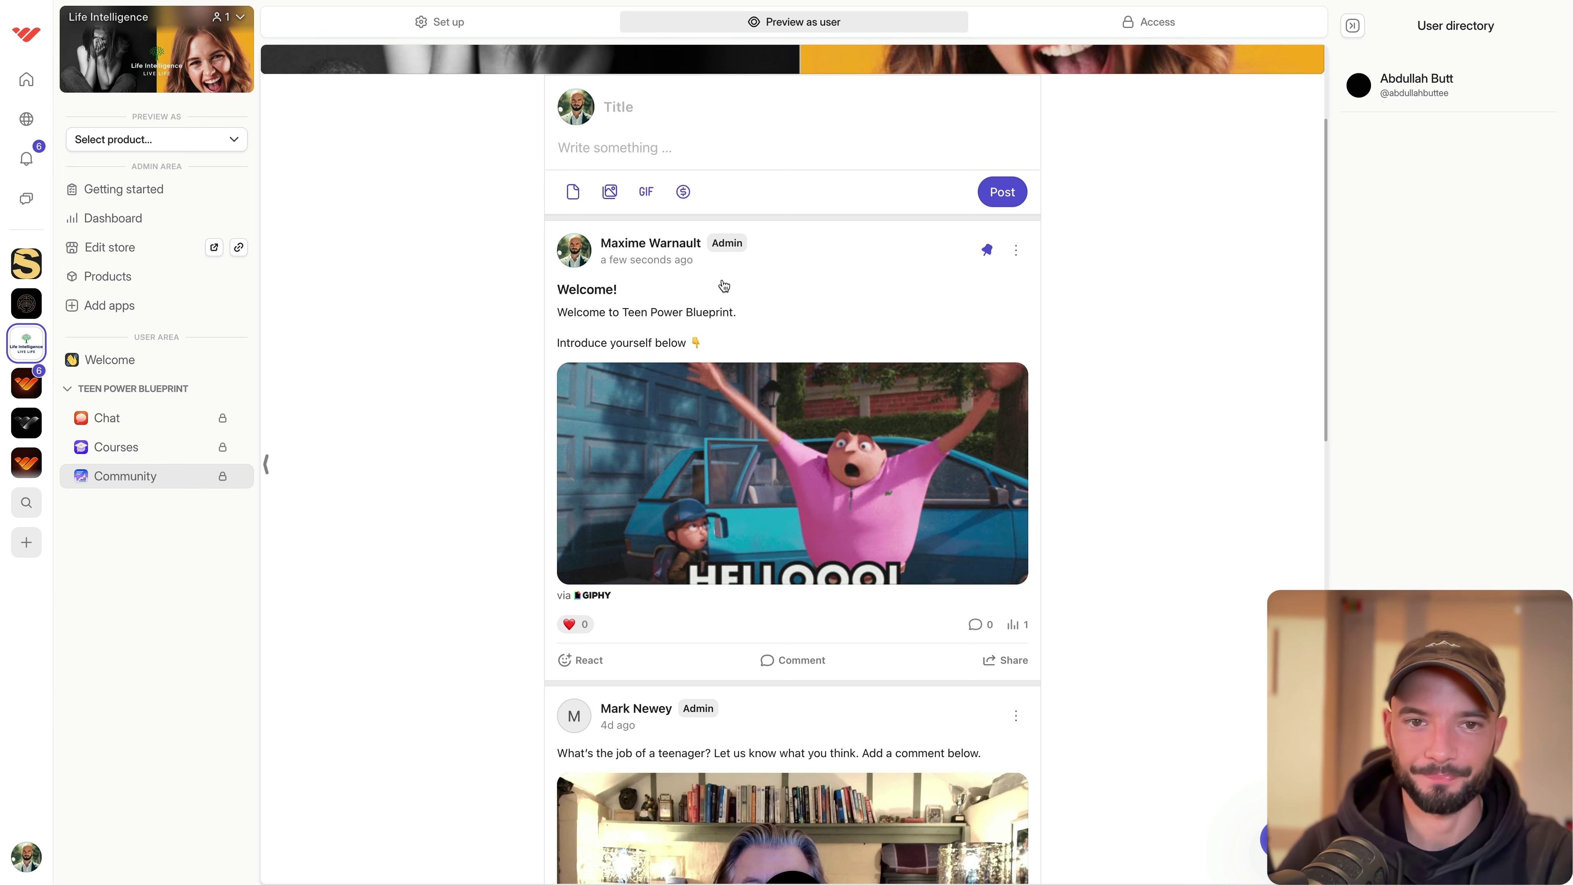
scroll(479, 309, "up", 2)
scroll(479, 306, "up", 1)
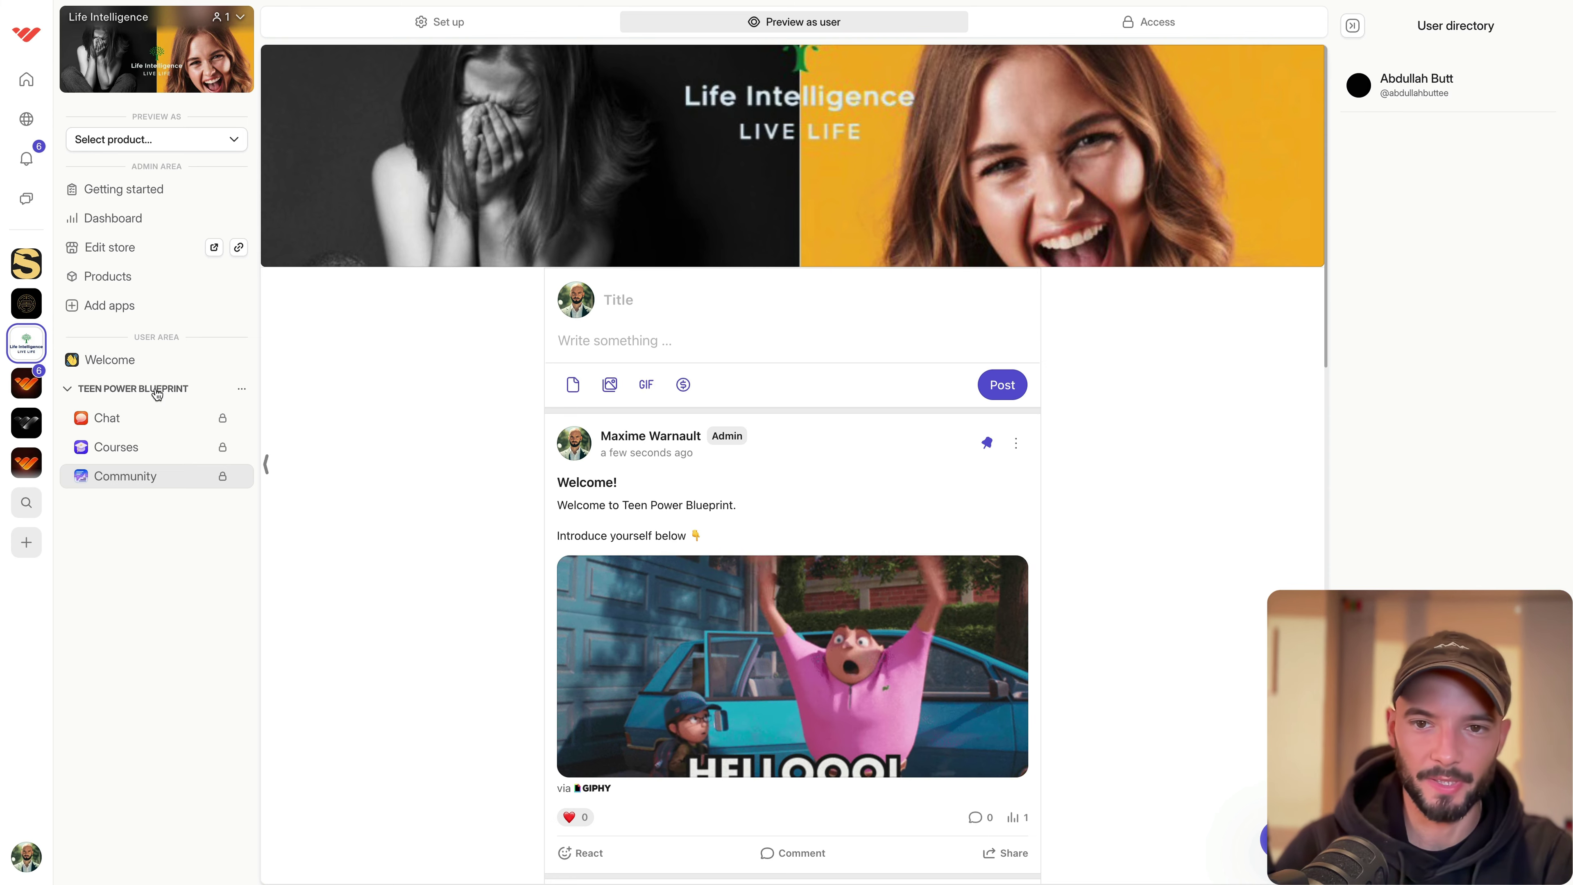
scroll(665, 510, "down", 4)
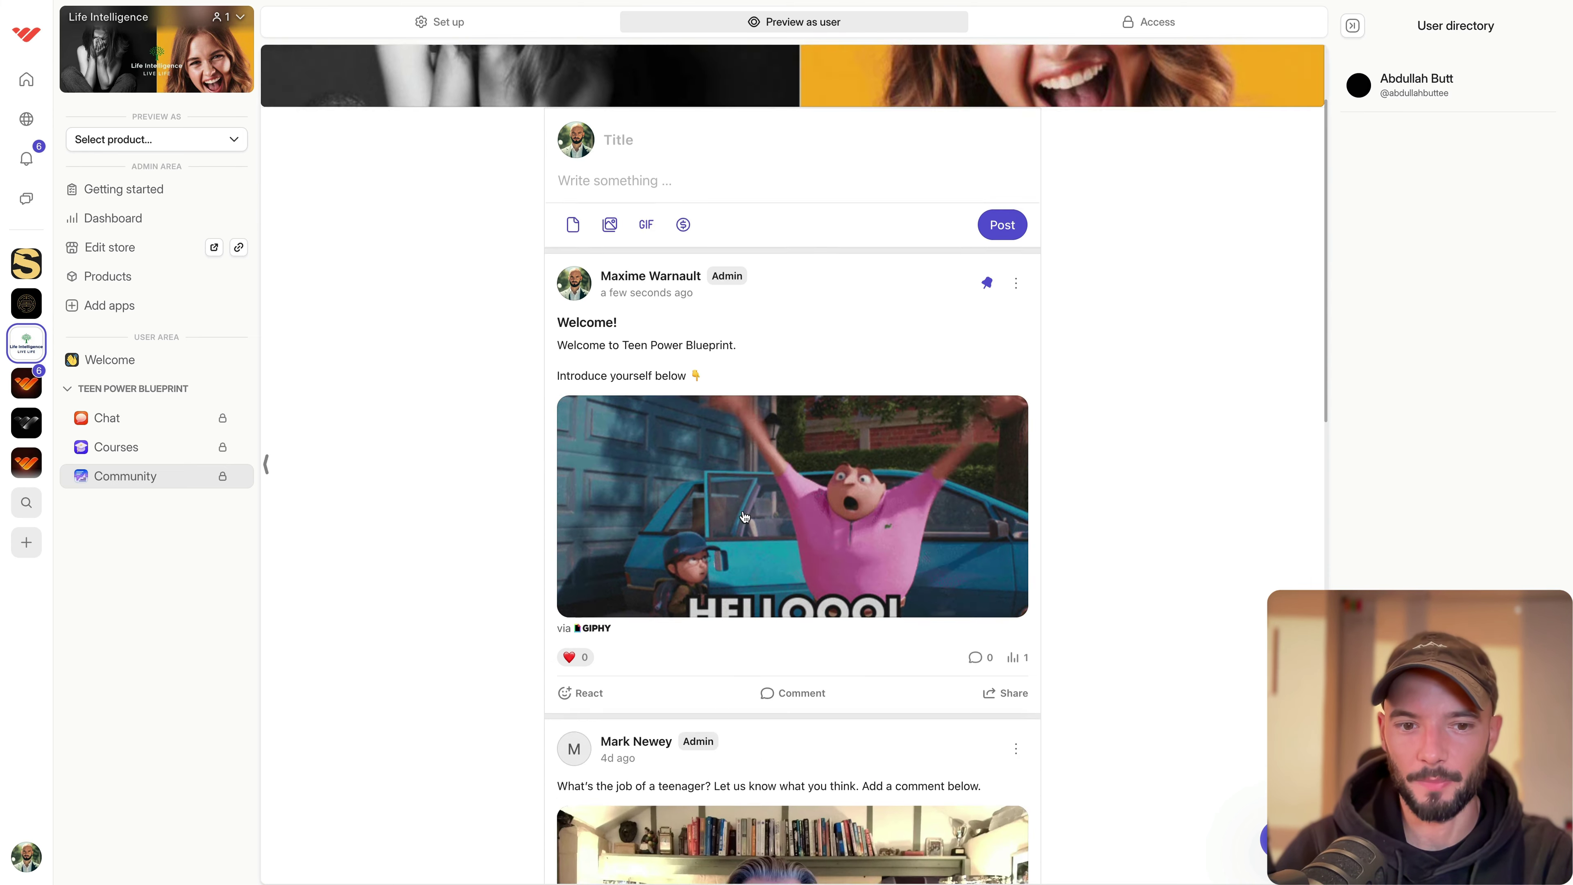
scroll(741, 516, "up", 4)
scroll(884, 456, "down", 3)
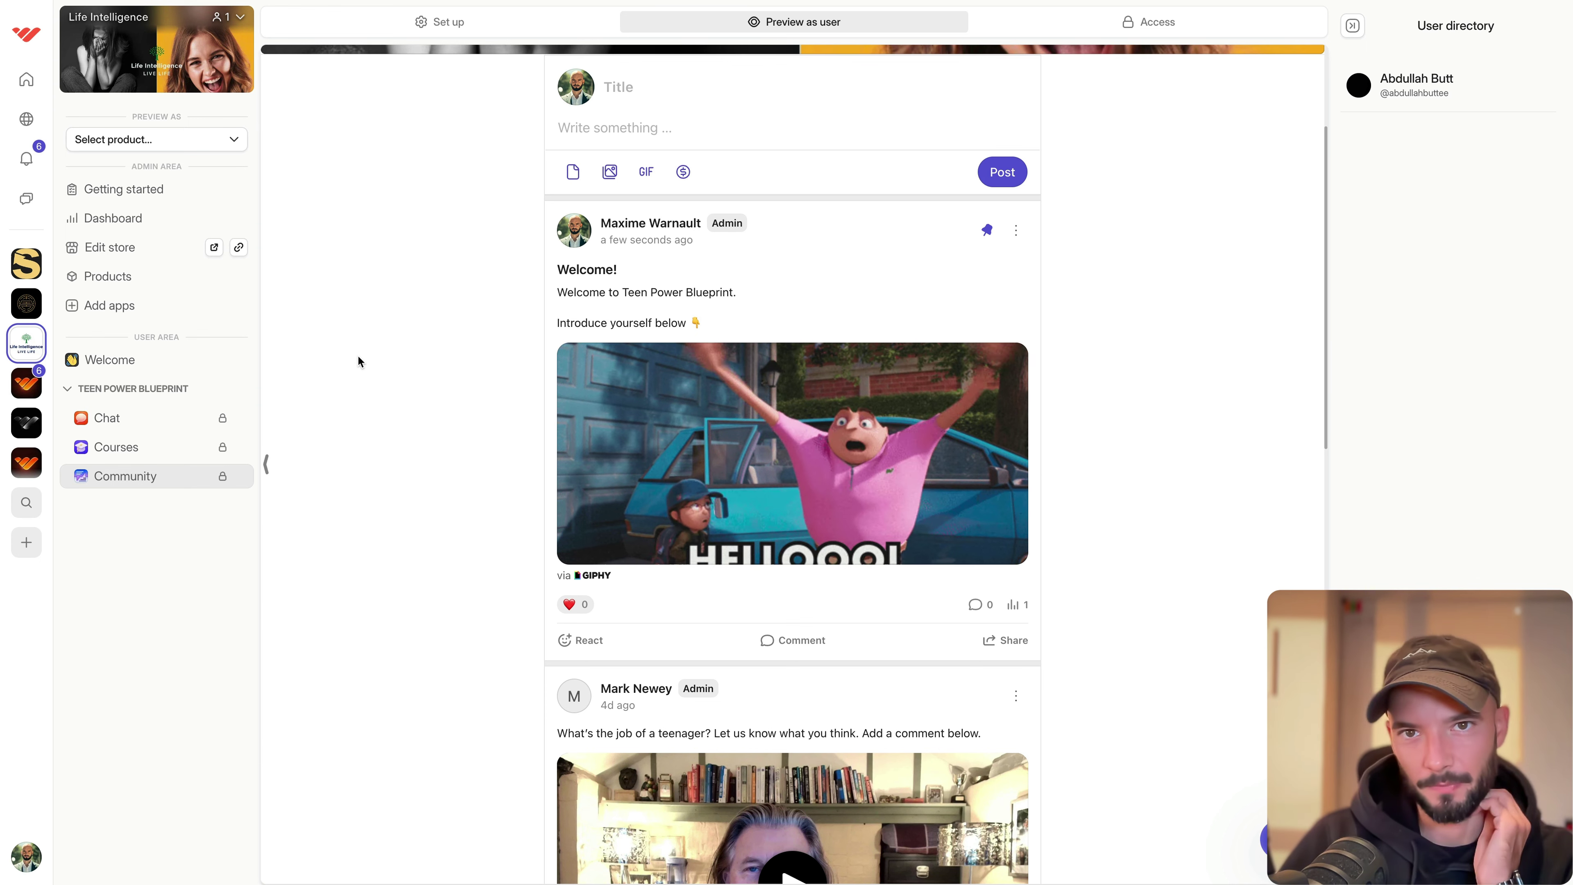
left_click(1171, 21)
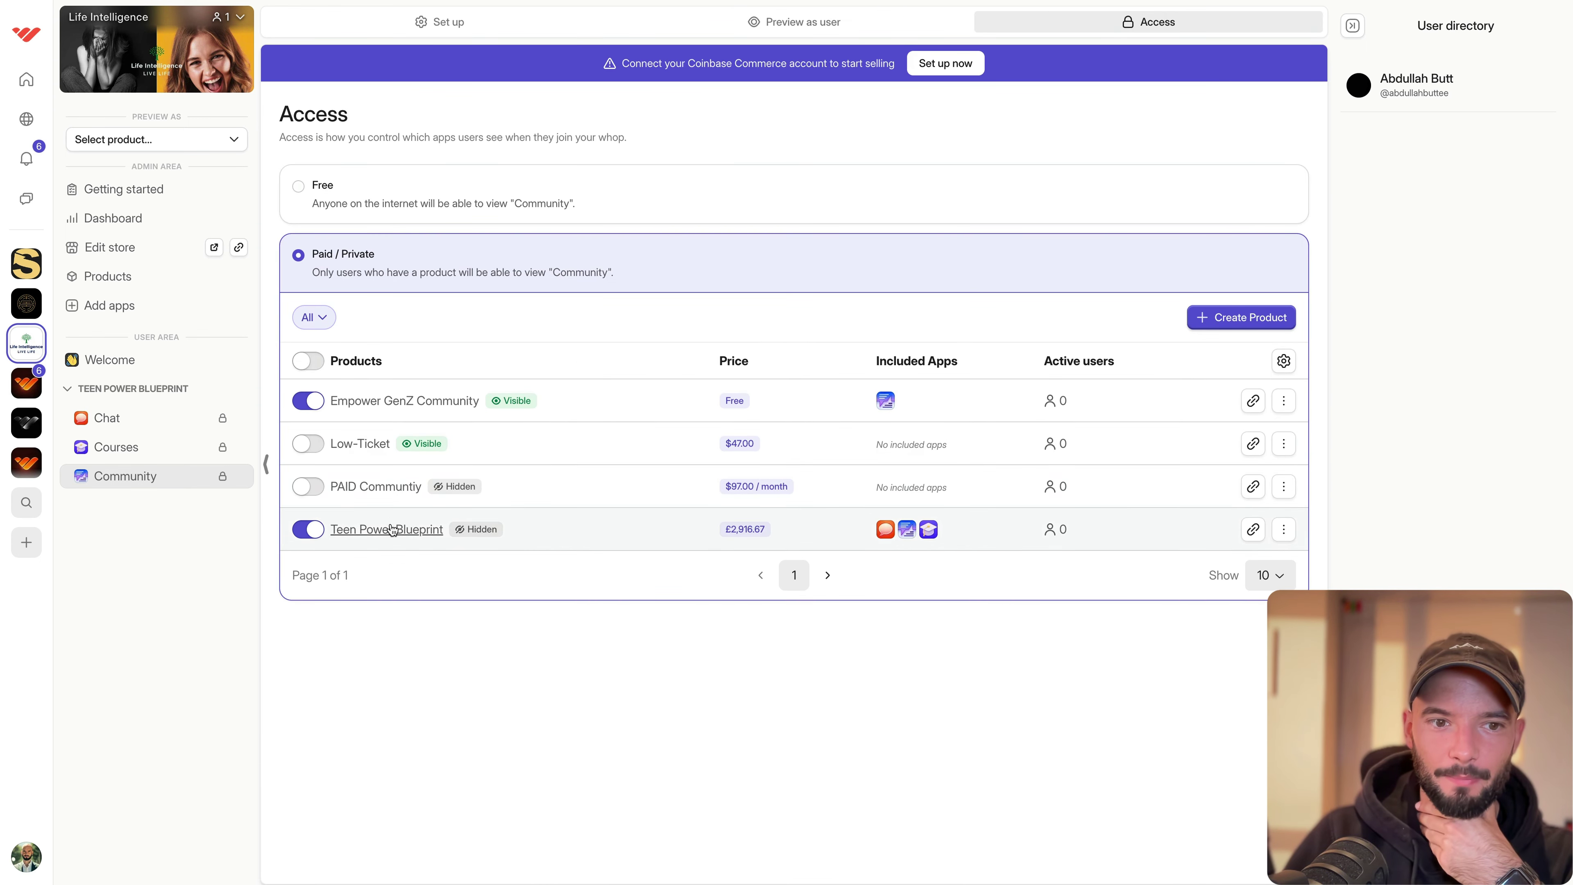
Remove Community from the Empower GenZ Community product and review Courses and Chat access.
left_click(306, 404)
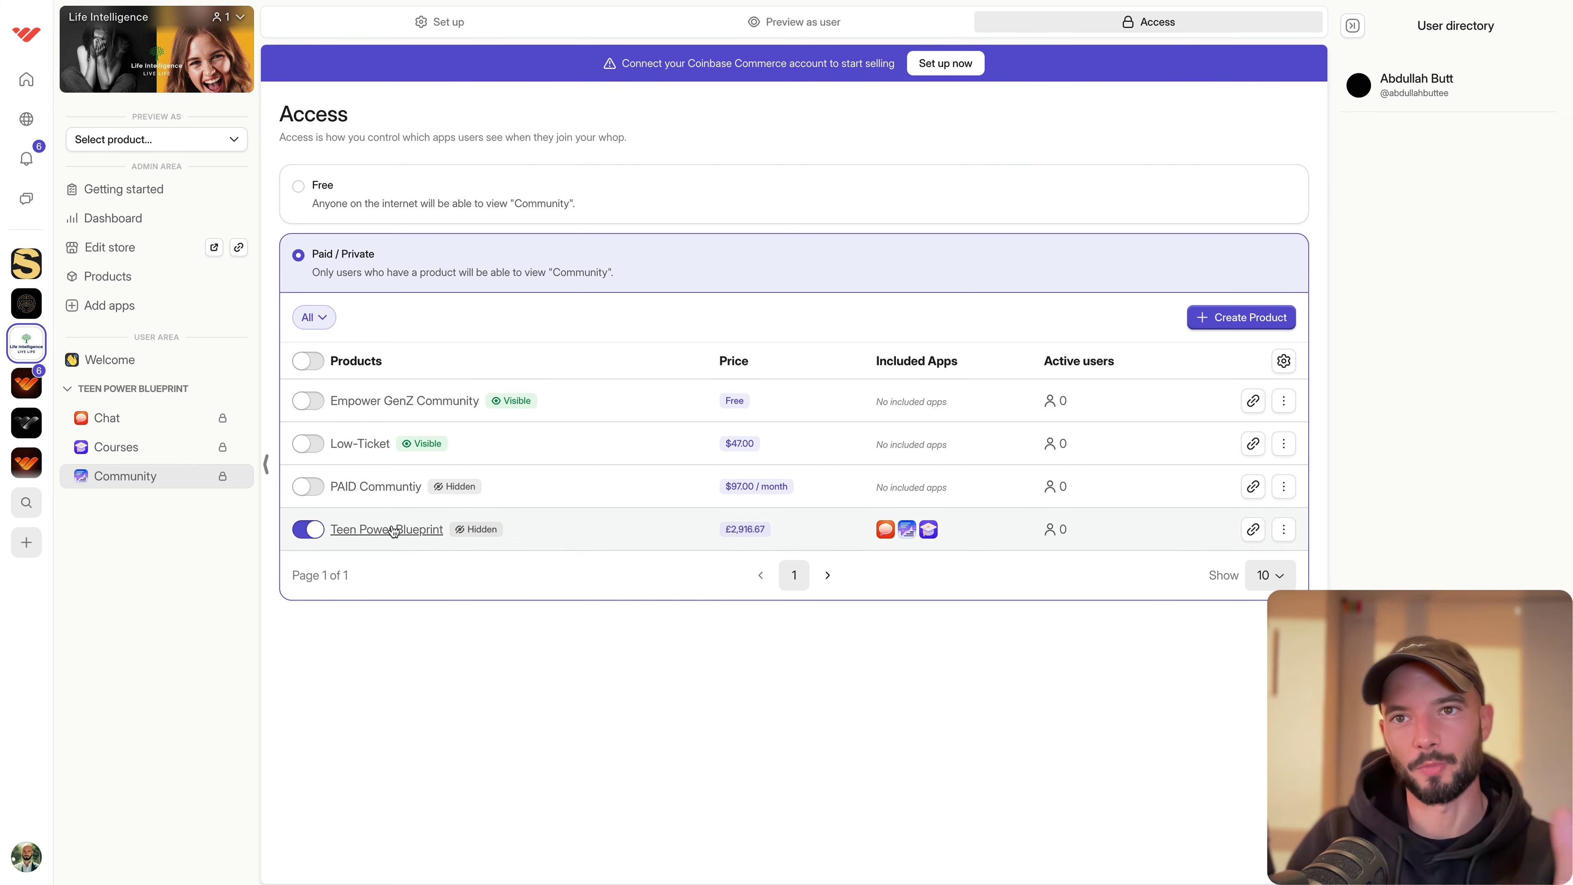
left_click(140, 457)
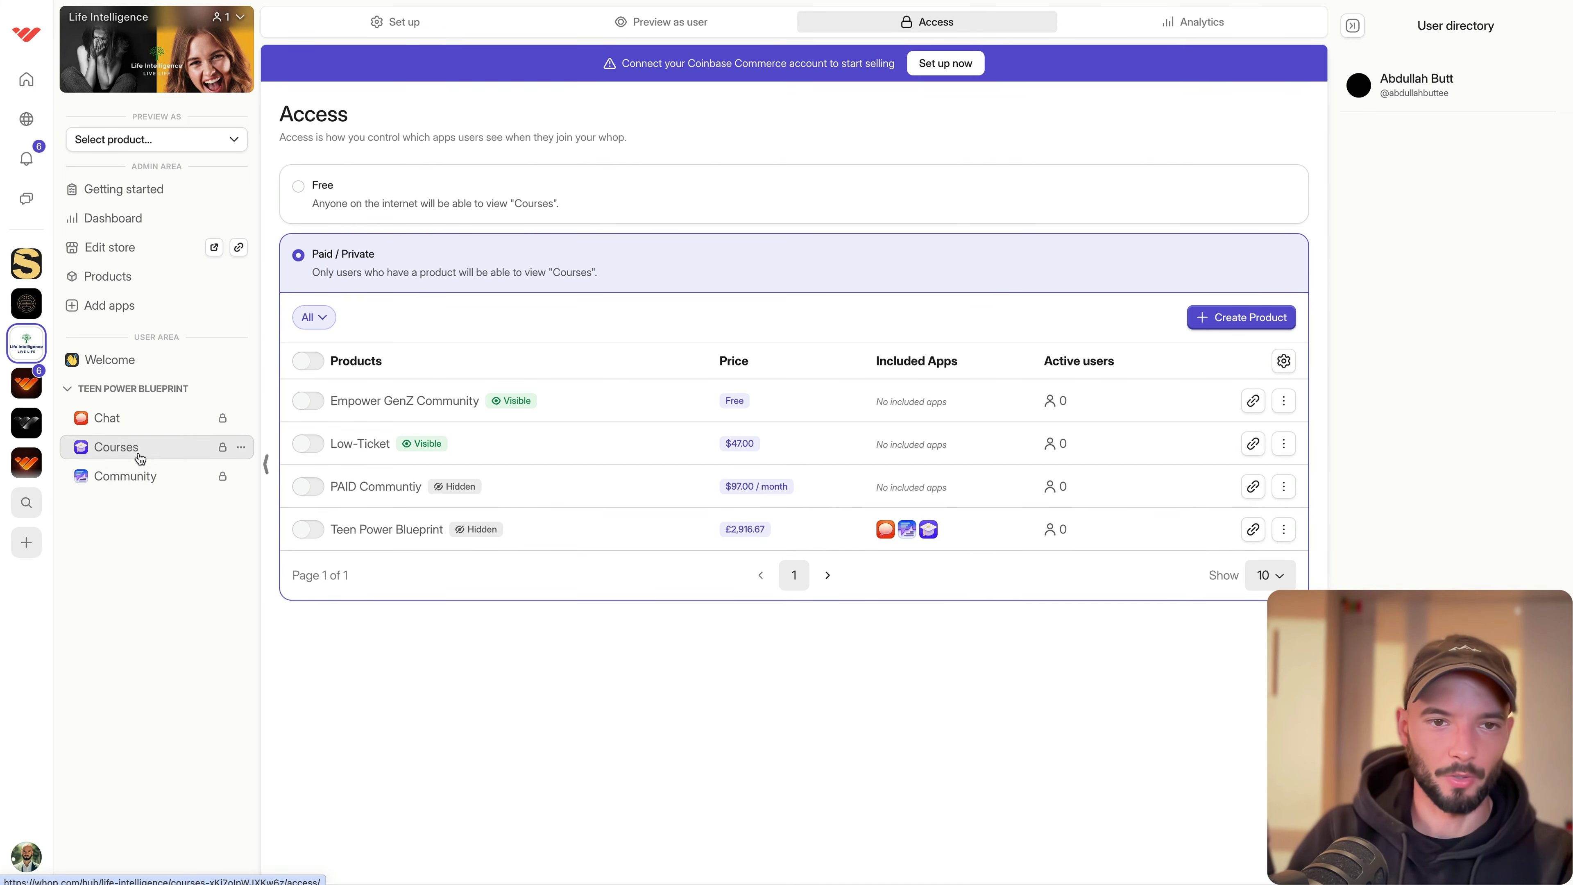
left_click(98, 431)
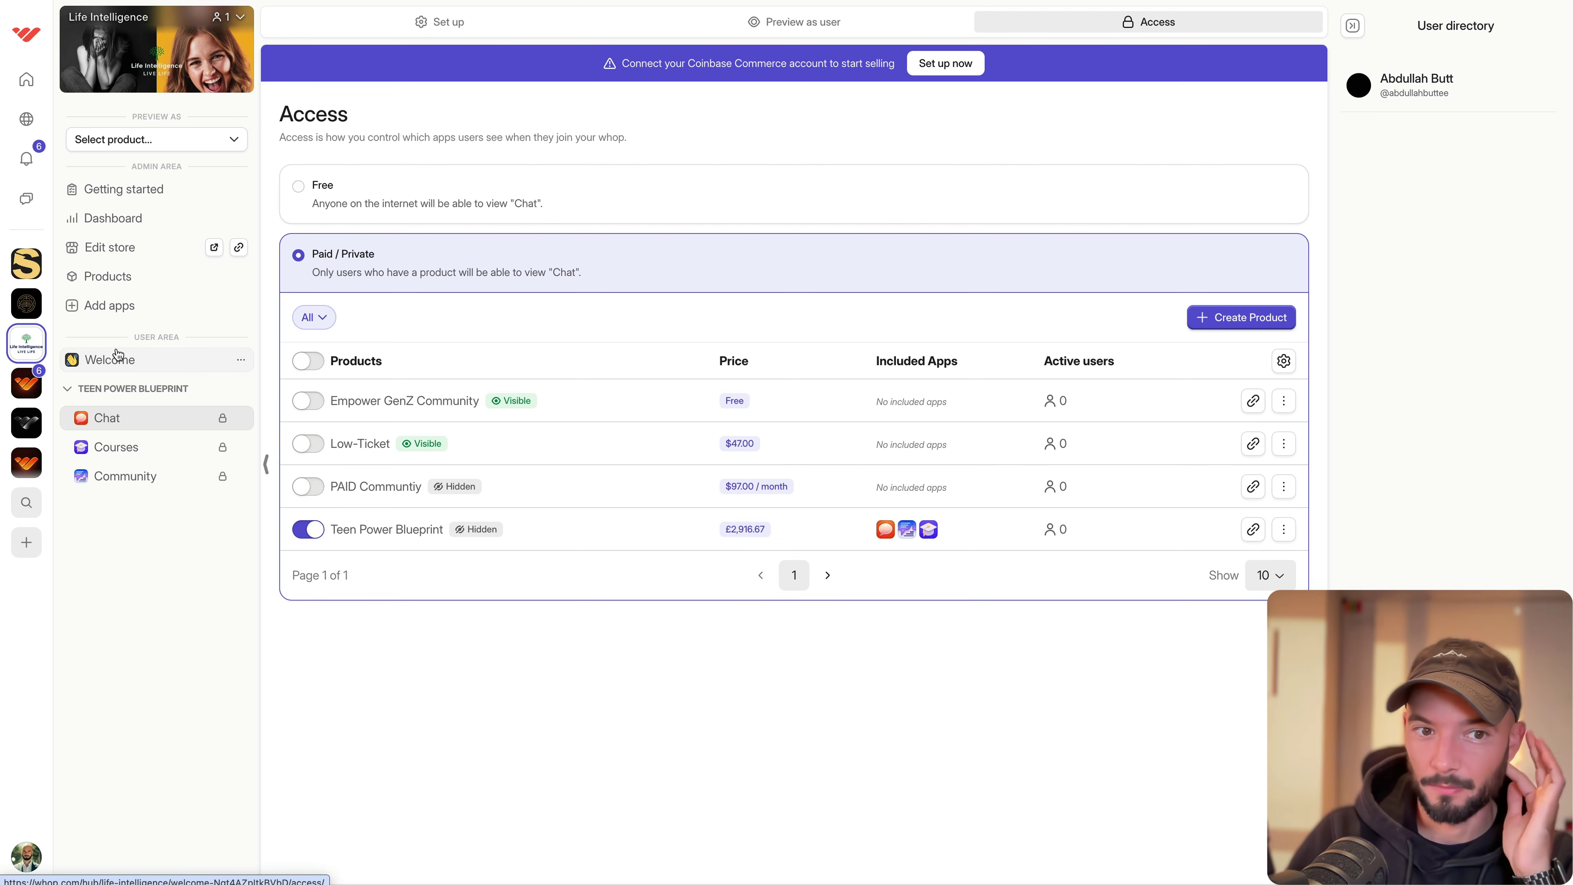
left_click(110, 308)
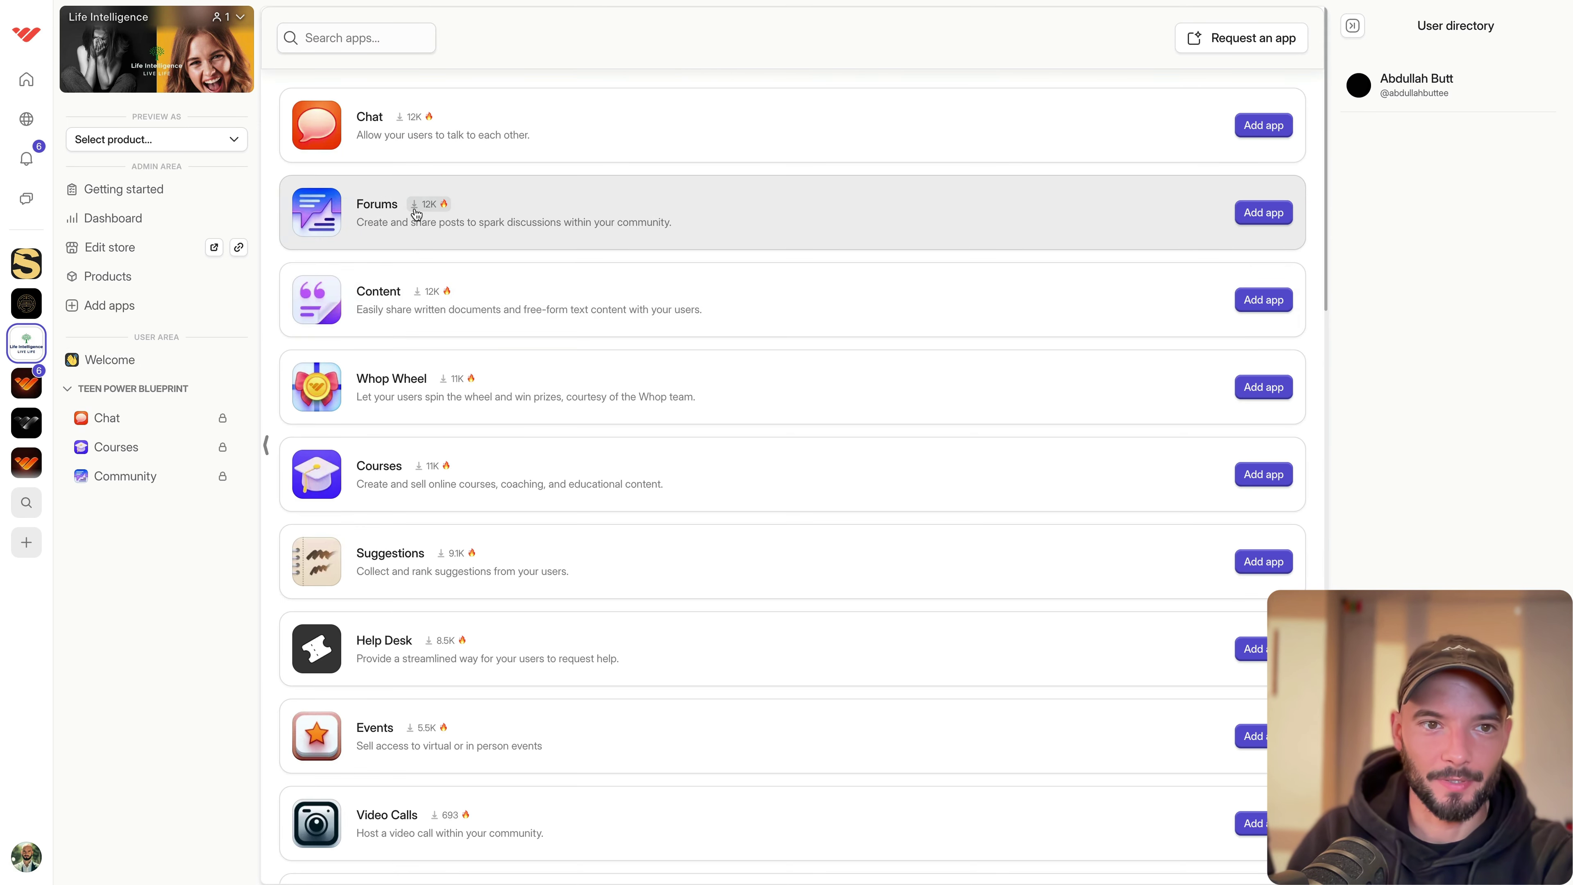
Add a Forums app named 'FREE Community' and move it directly under Welcome.
left_click(850, 216)
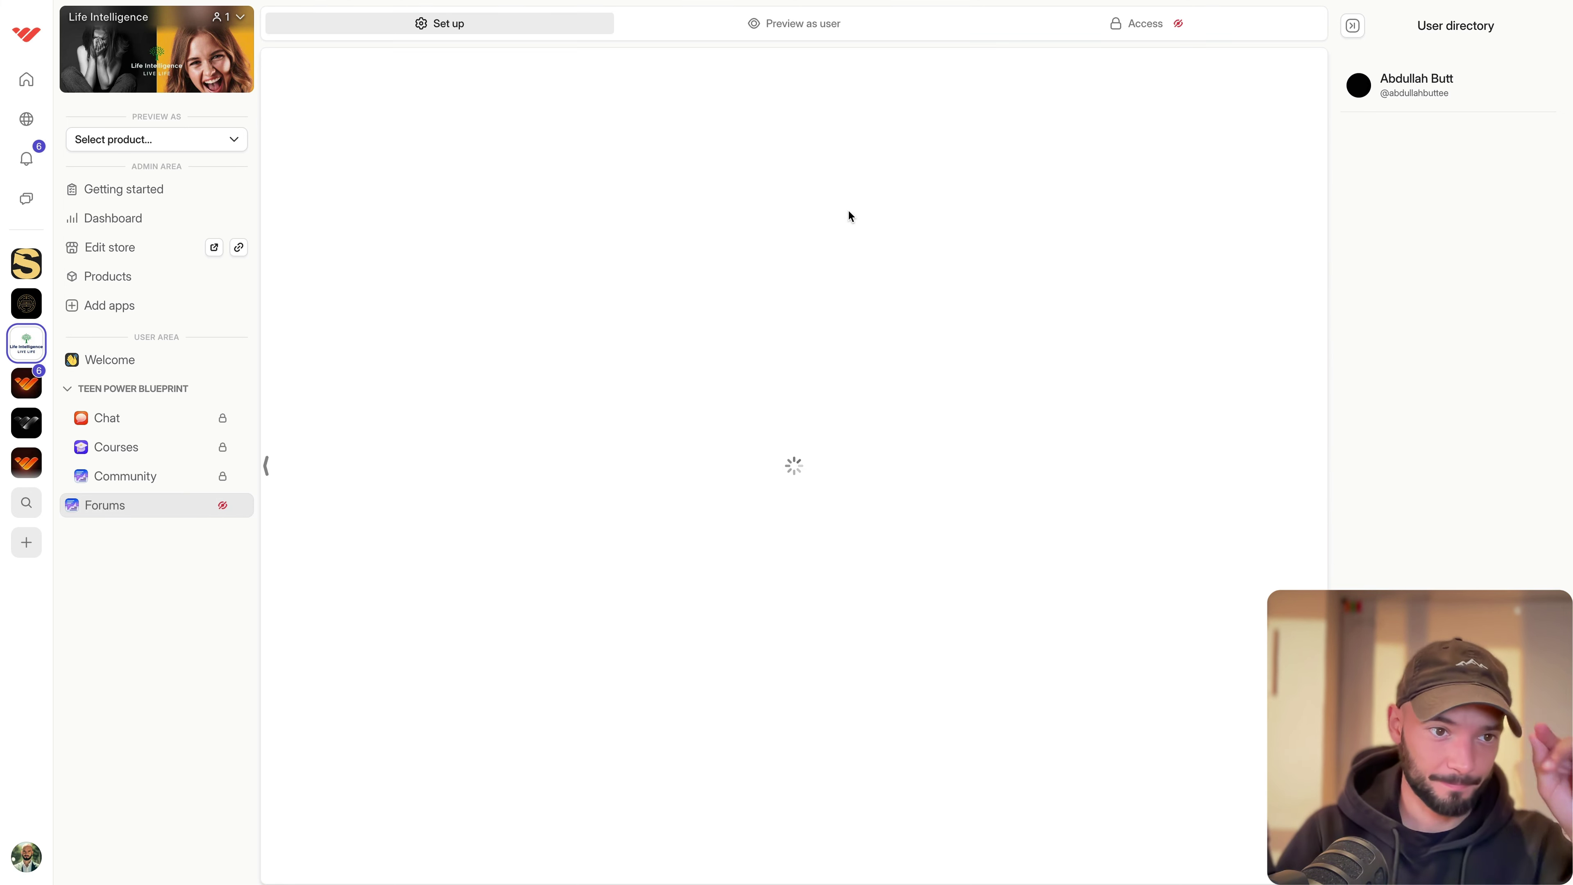
left_click(241, 506)
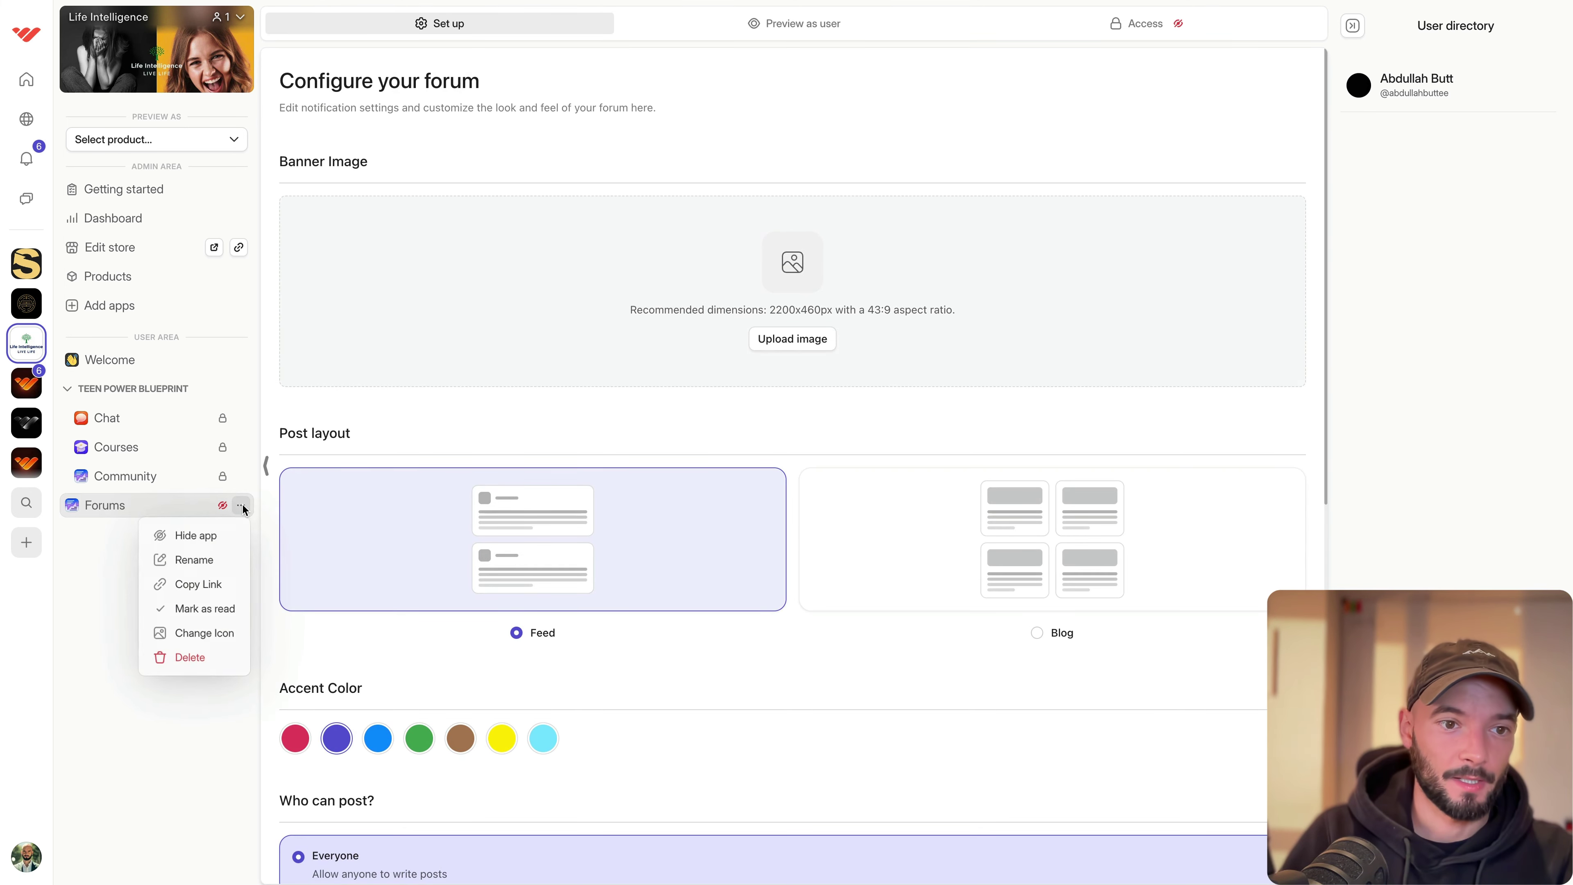
left_click(214, 557)
type("FREE")
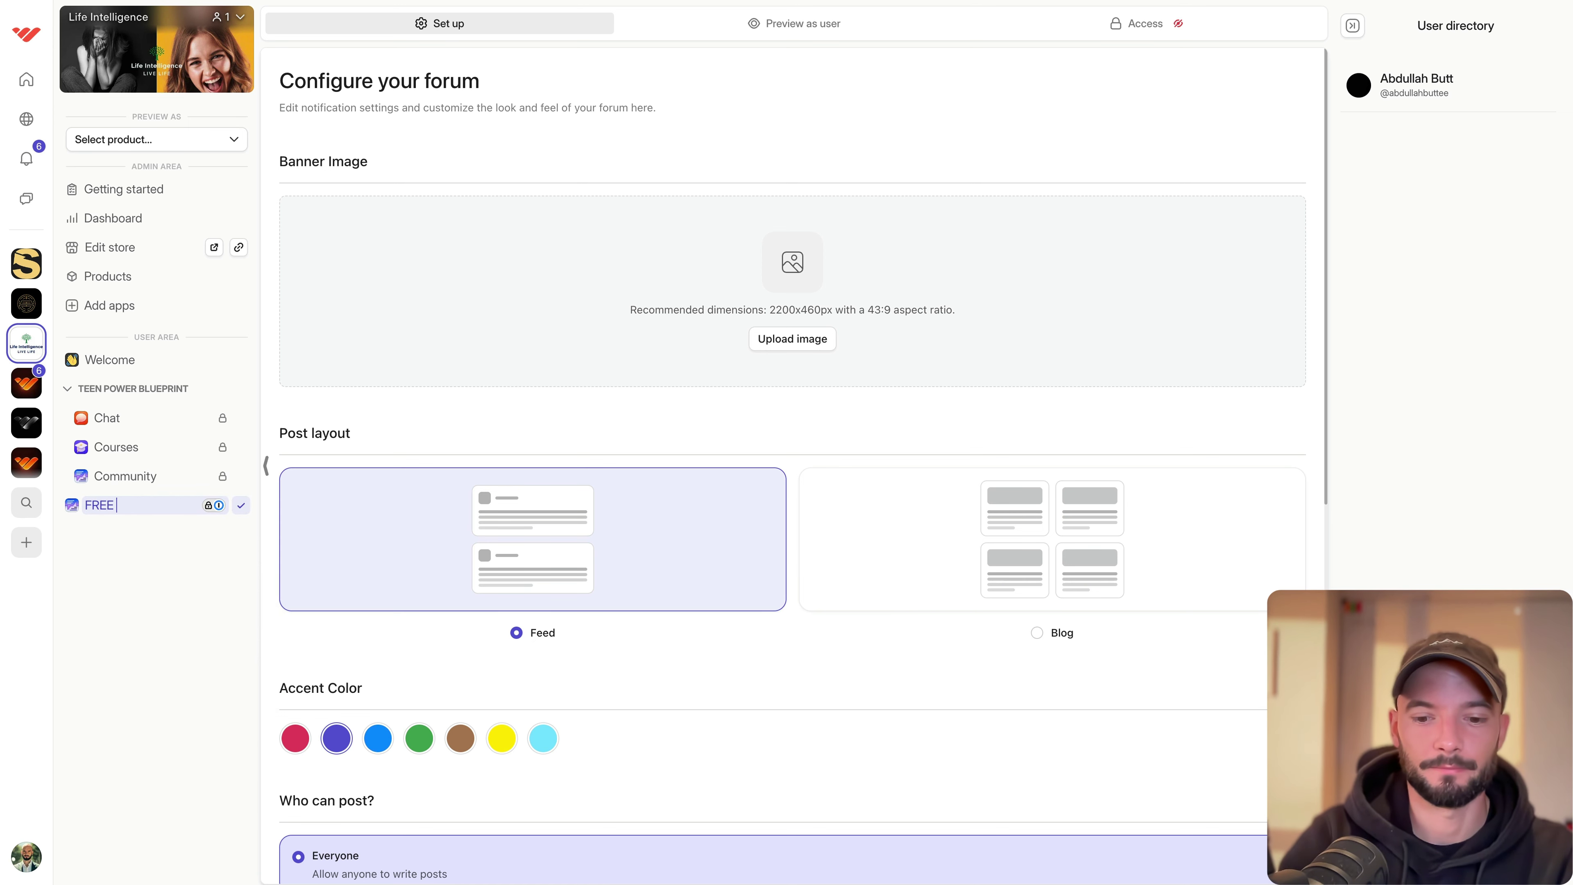
type(" Community")
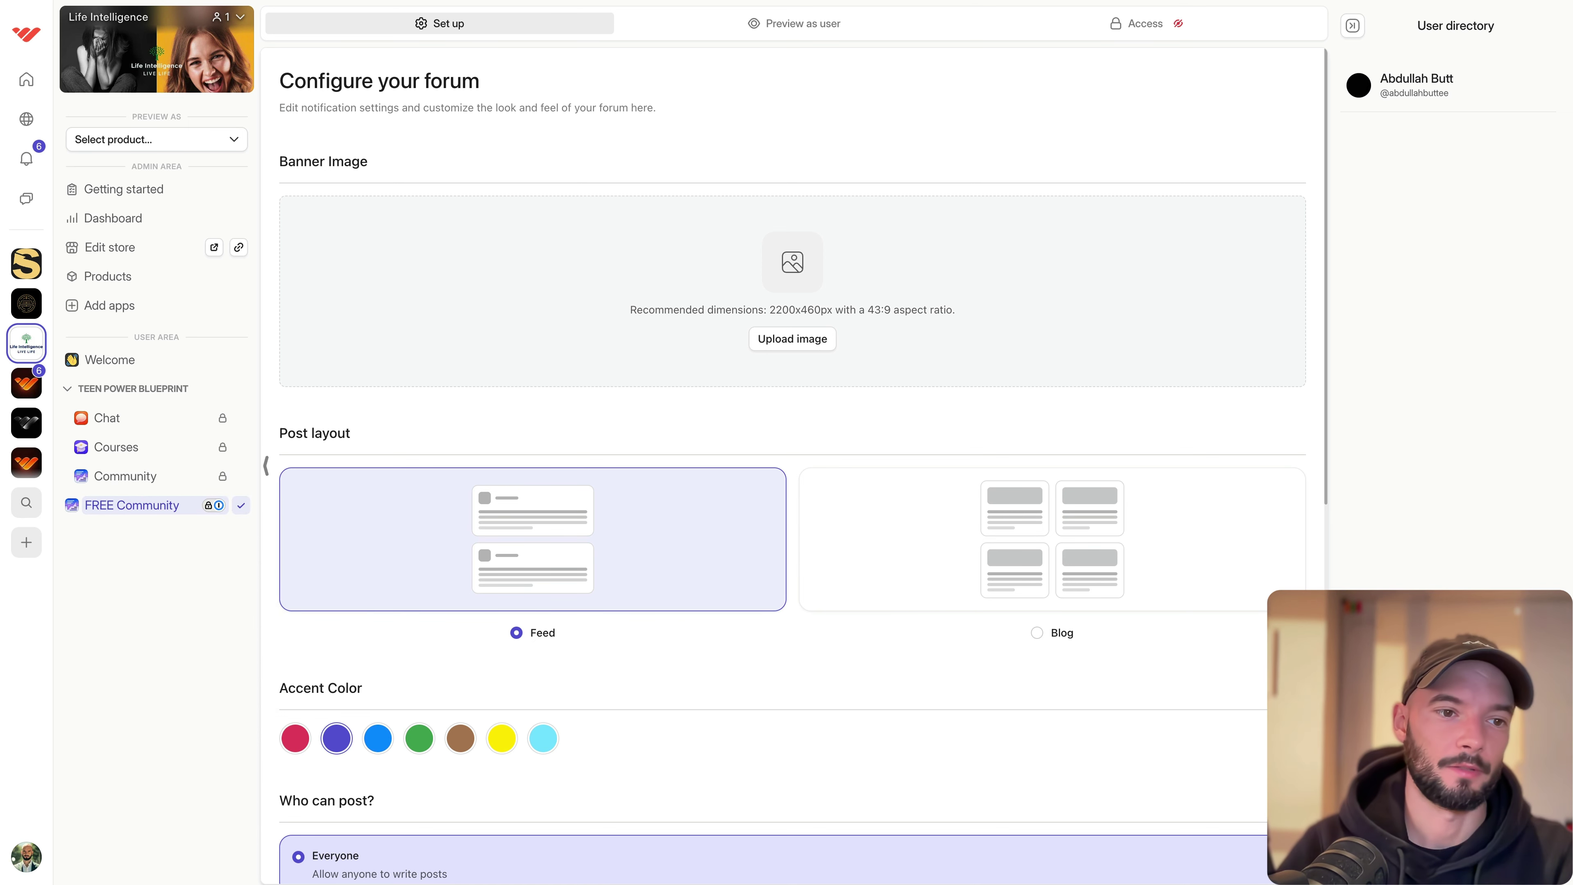
key("Return")
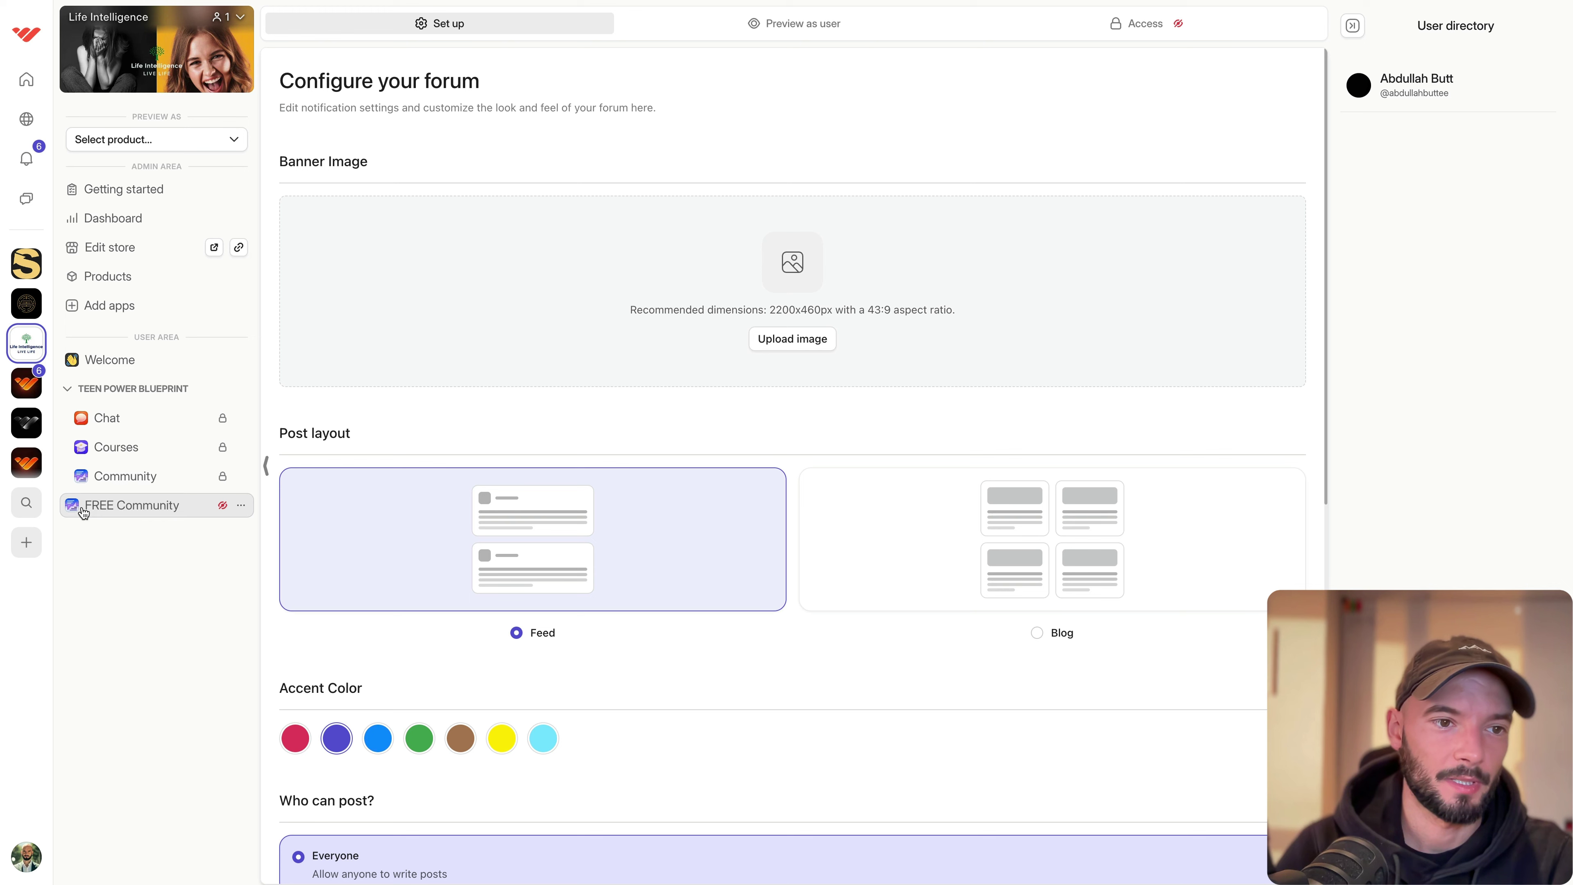
left_click_drag(84, 511, 193, 381)
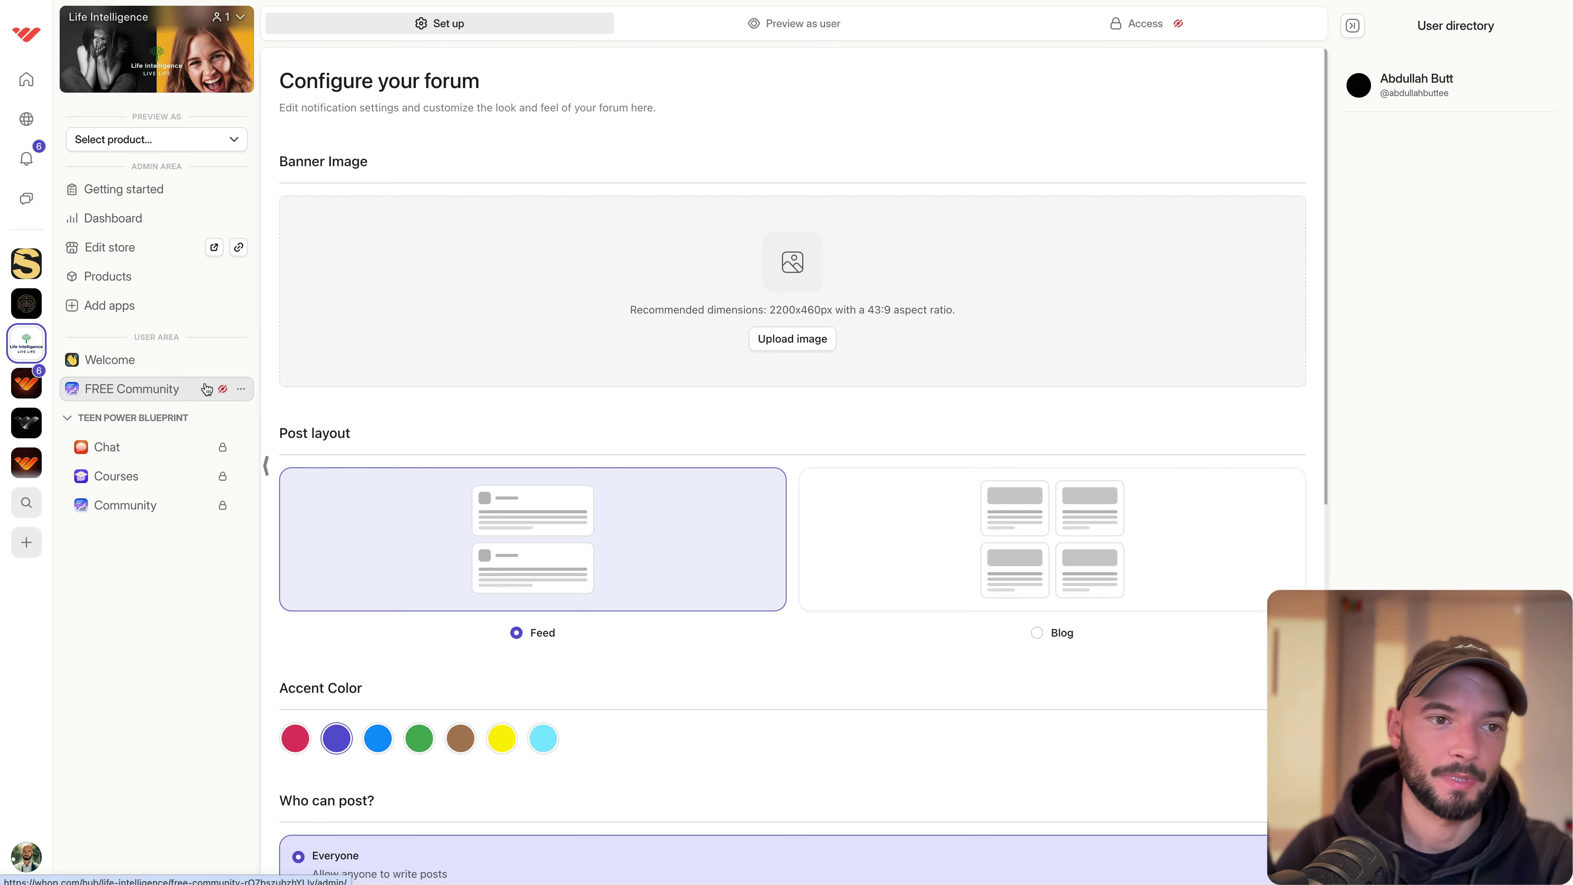
Include FREE Community in the Empower GenZ Community product and preview its member feed.
left_click(1122, 24)
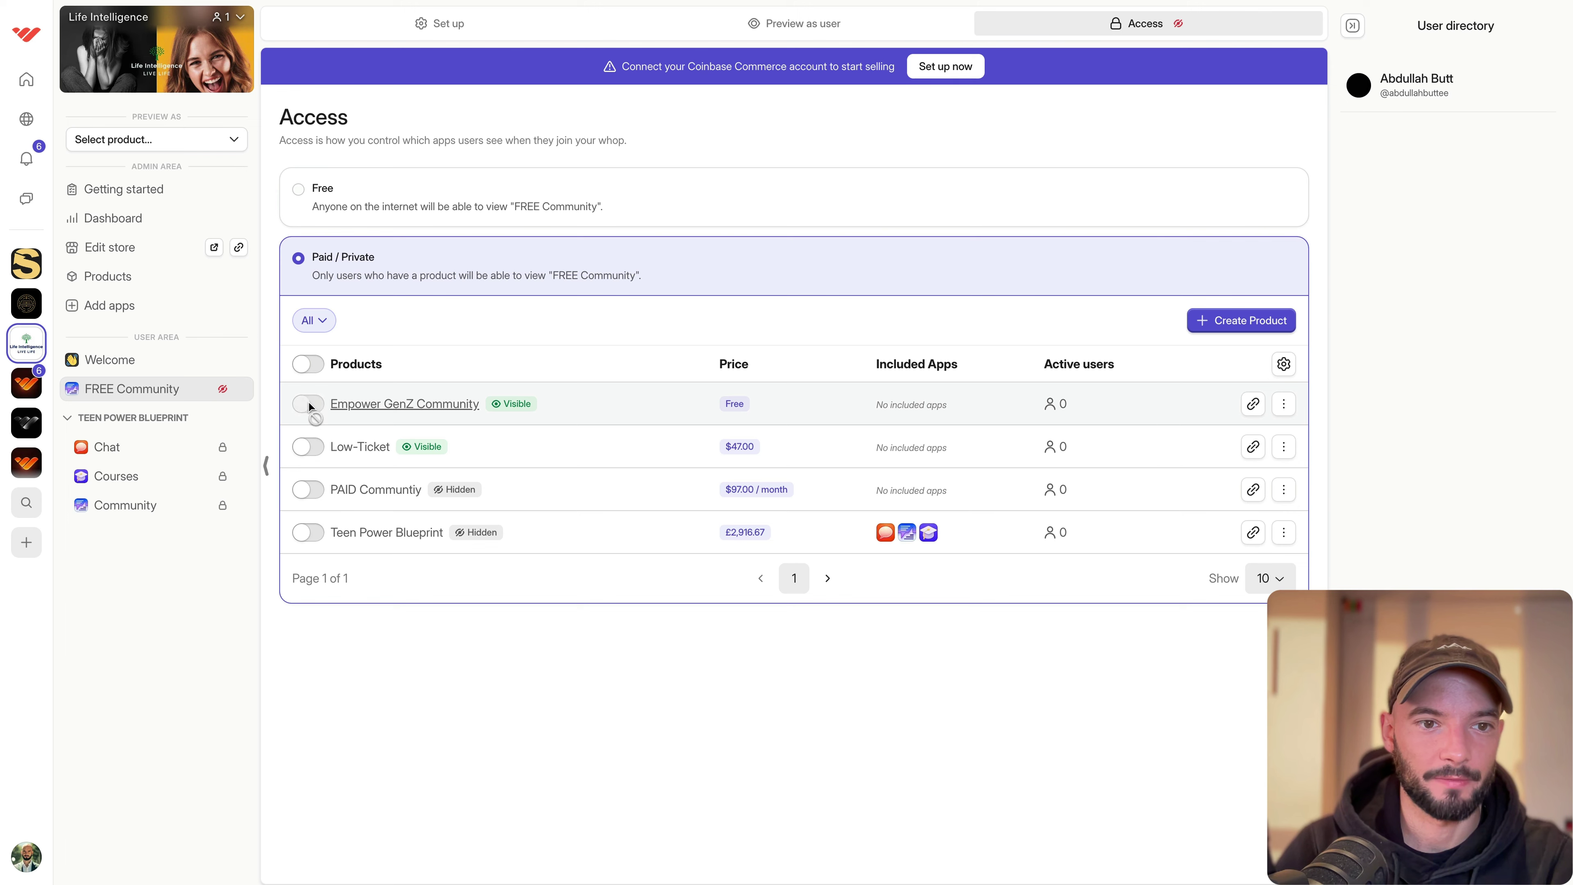
left_click(307, 404)
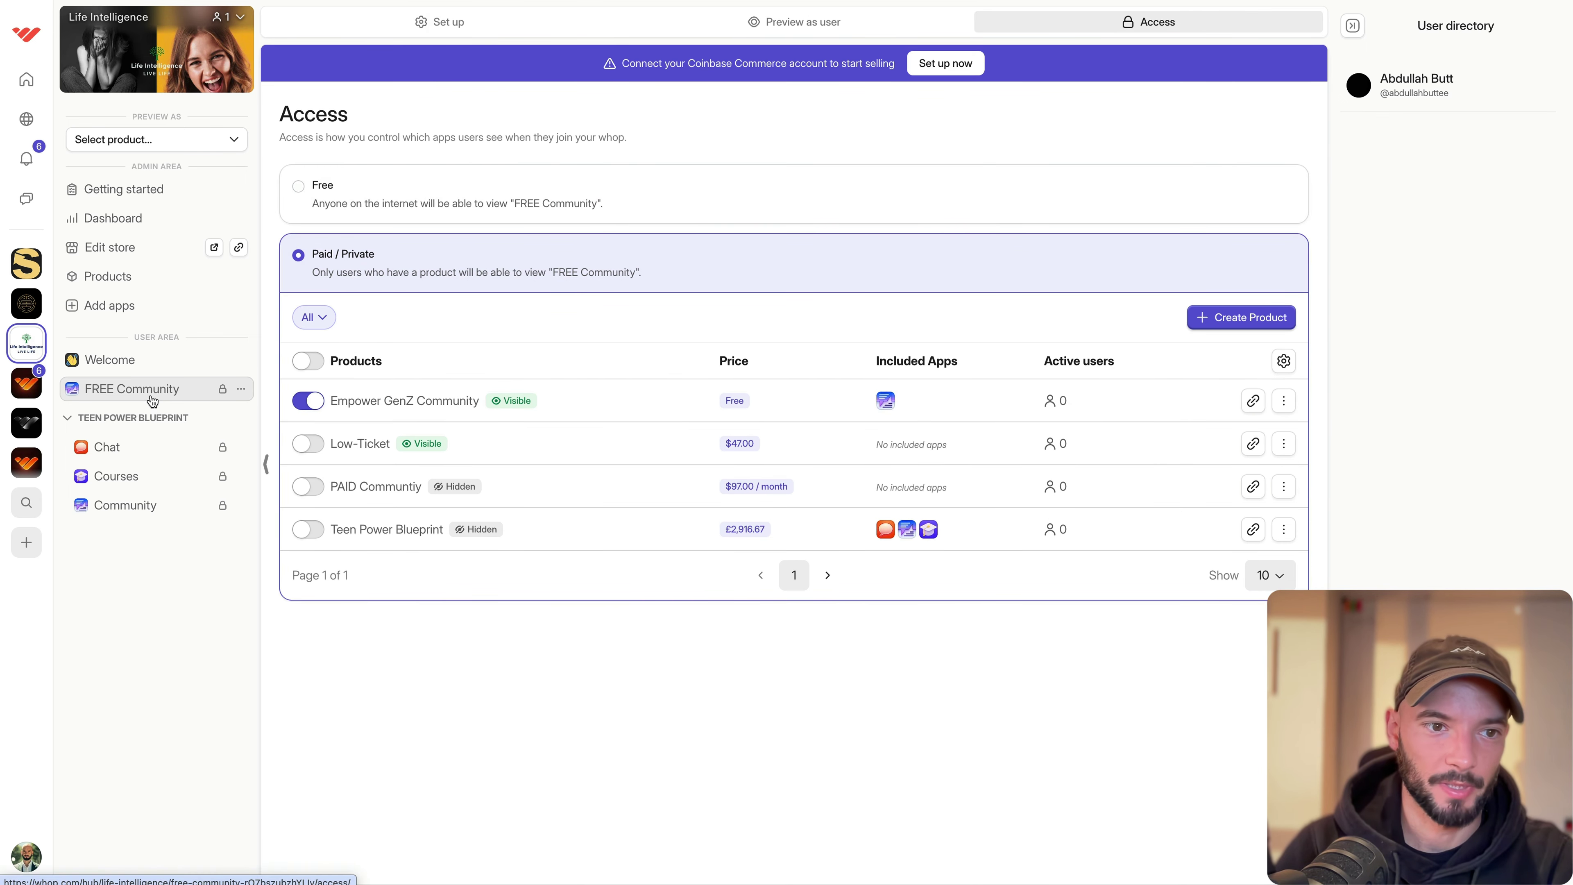
left_click(127, 362)
left_click(133, 390)
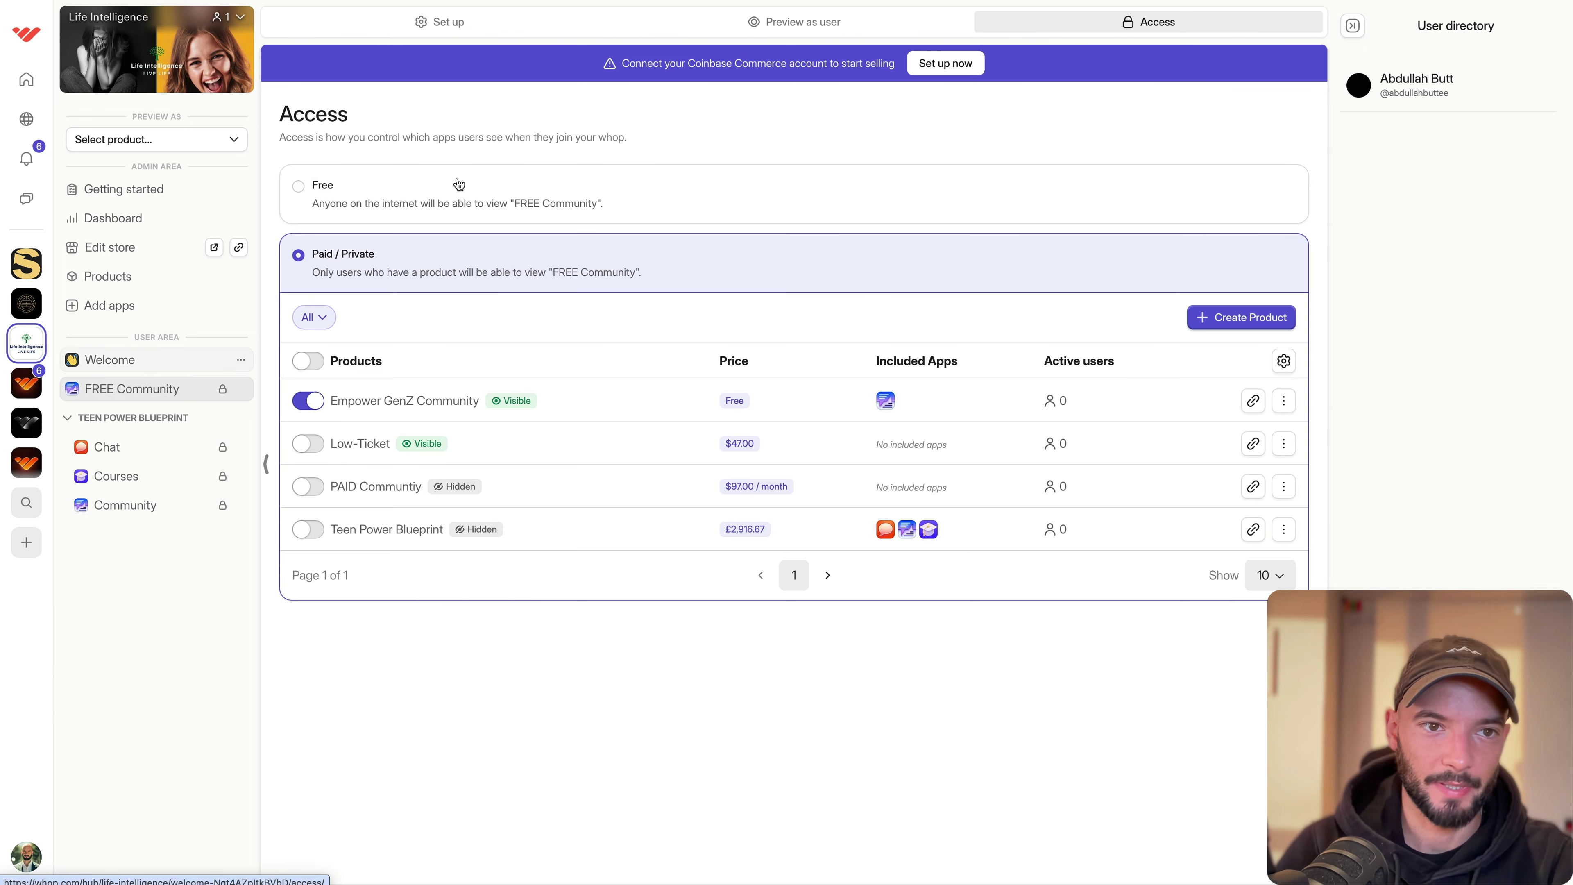
left_click(788, 26)
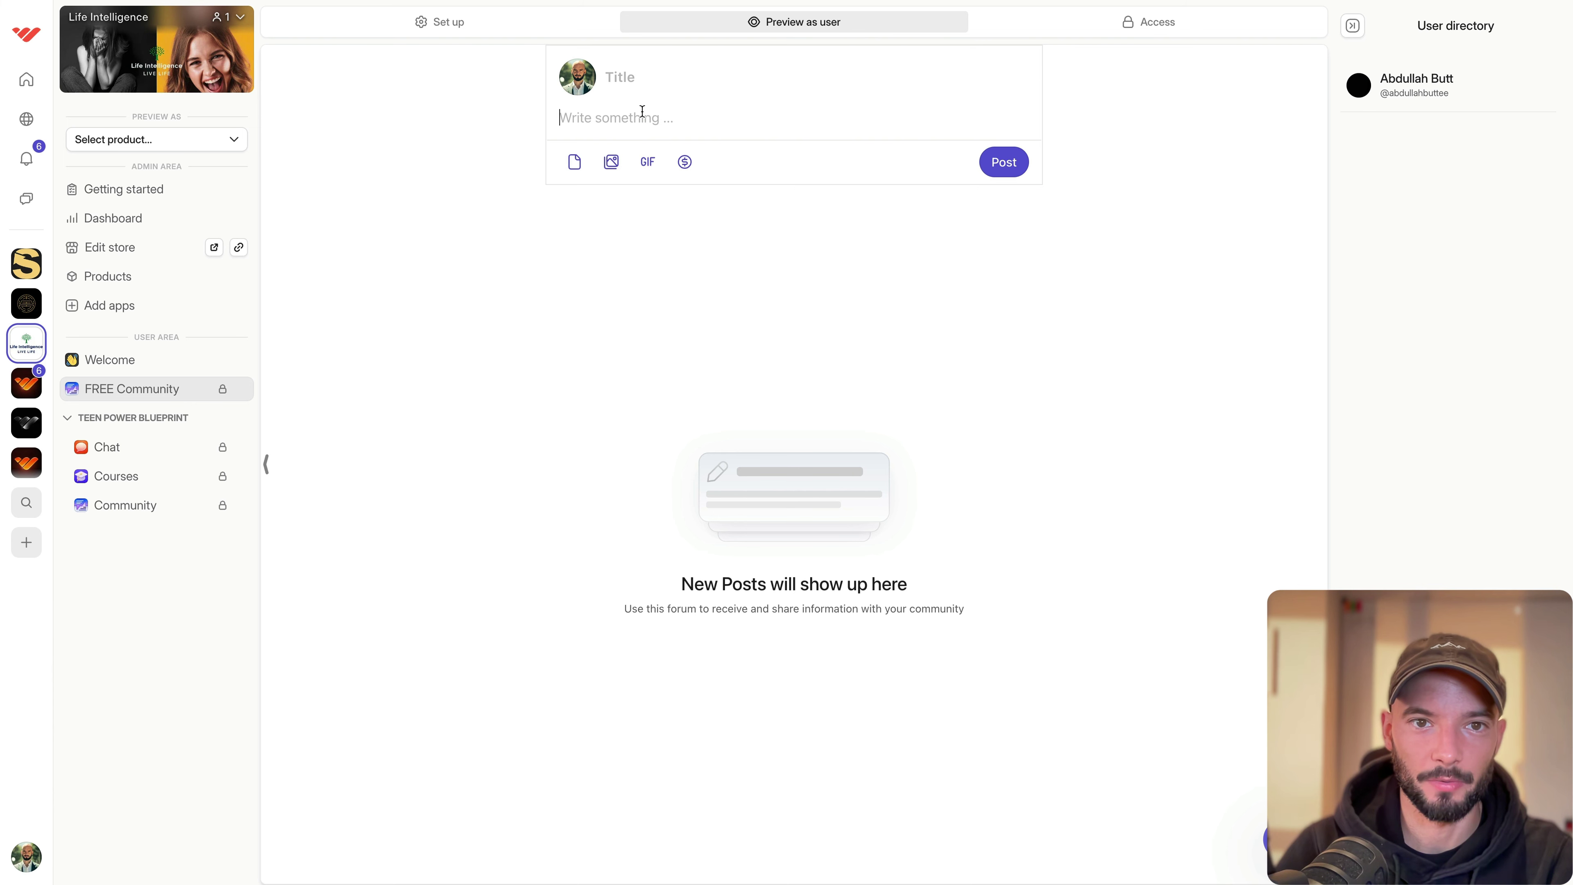
Glance at the Welcome page and FREE Community feed, then scroll the app catalogue.
left_click(135, 366)
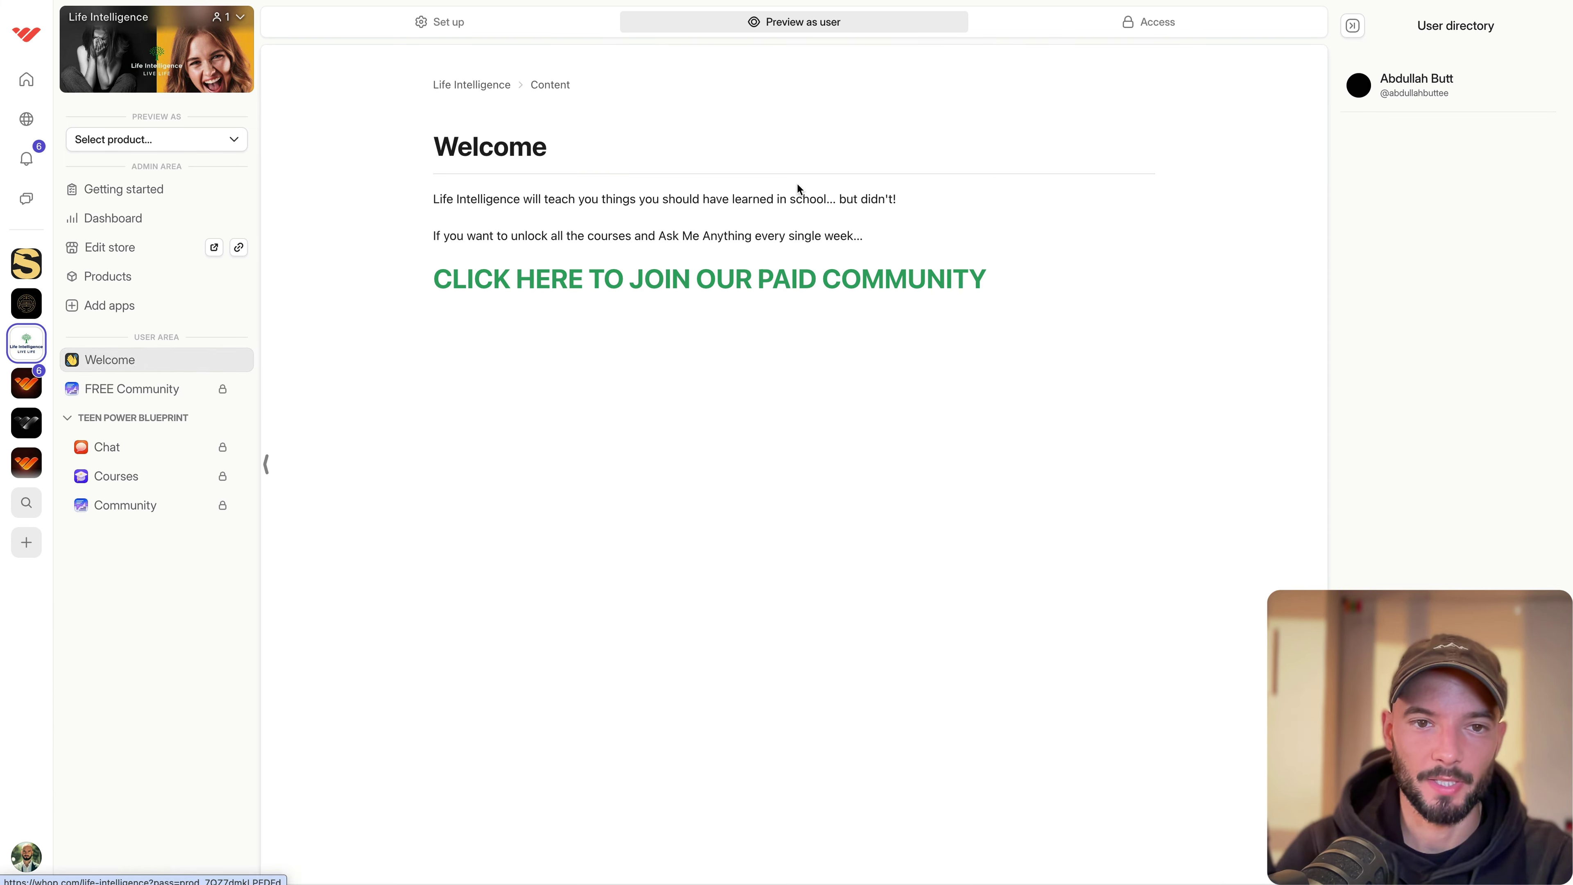
left_click(156, 389)
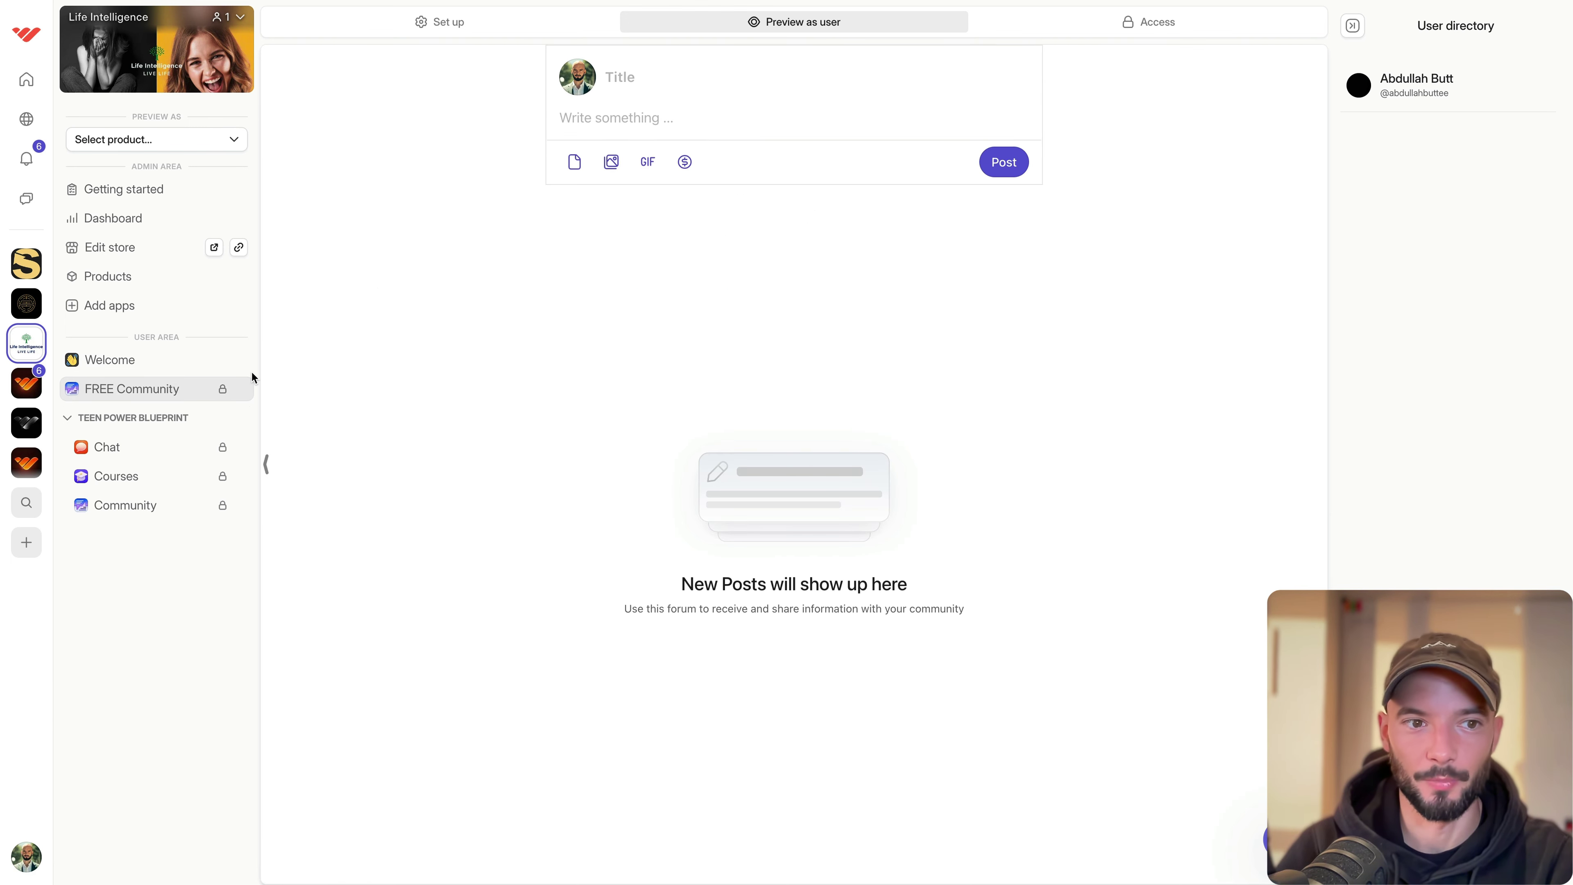
left_click(127, 306)
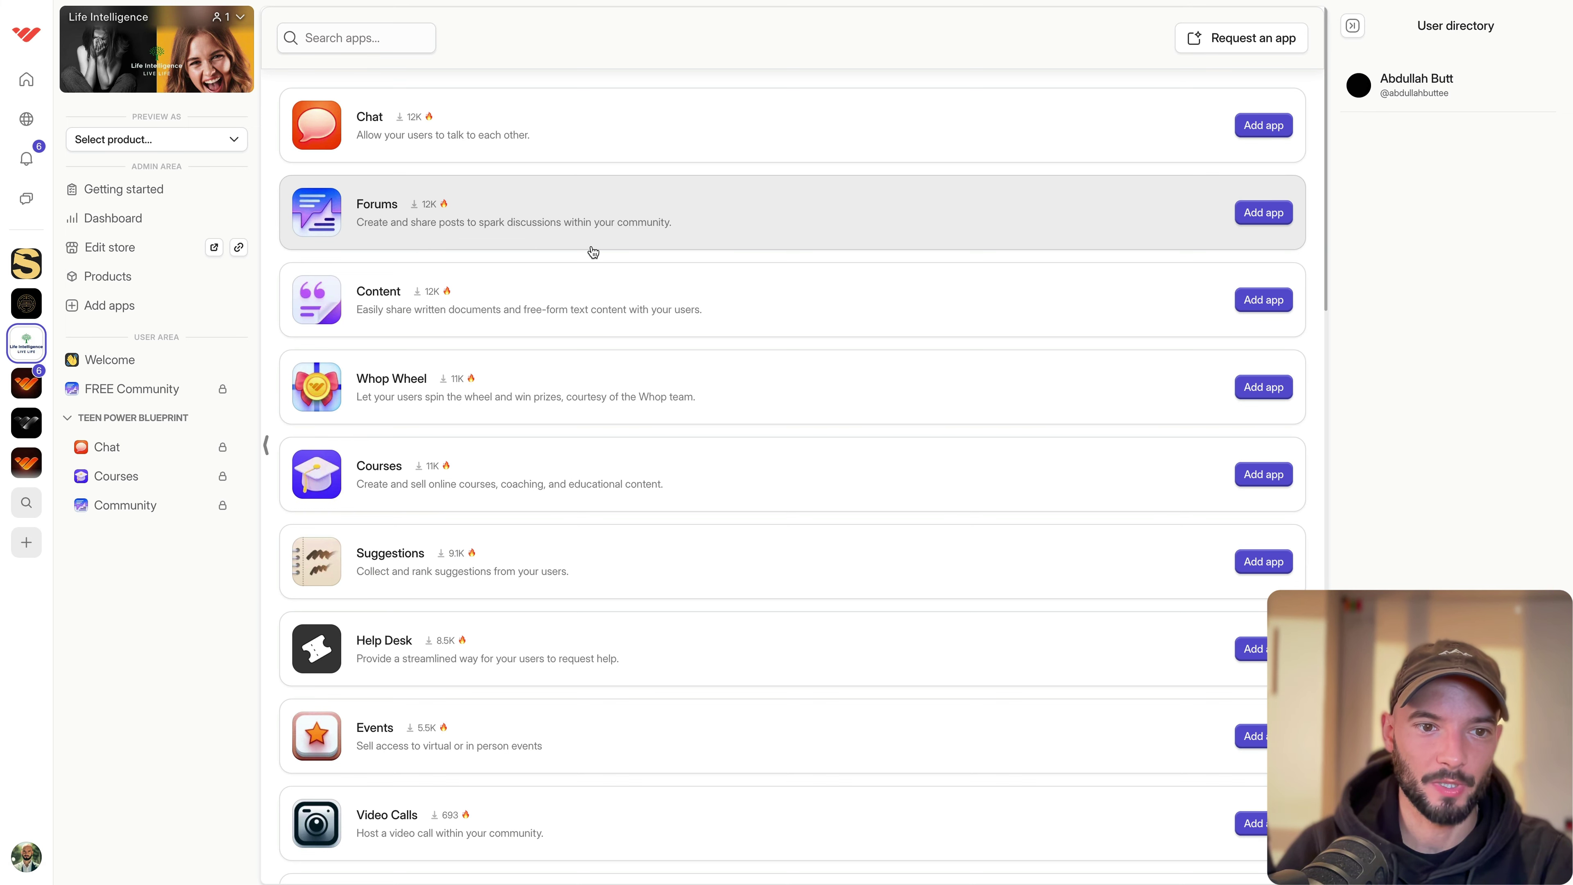
scroll(592, 251, "down", 3)
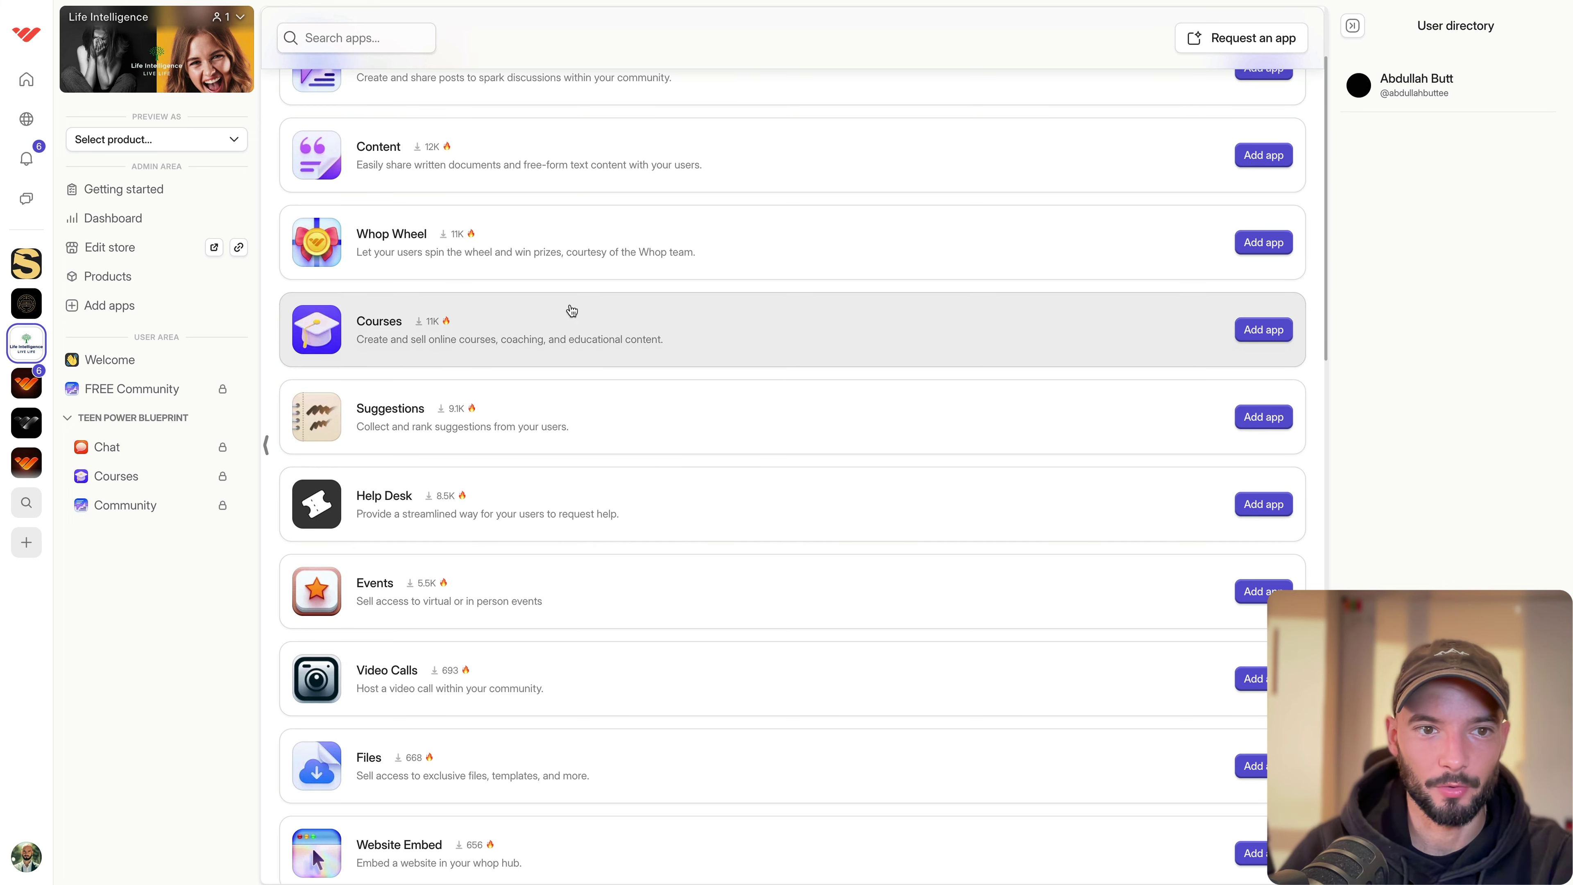
Add a Help Desk app into the Teen Power Blueprint group and check its access.
left_click(659, 500)
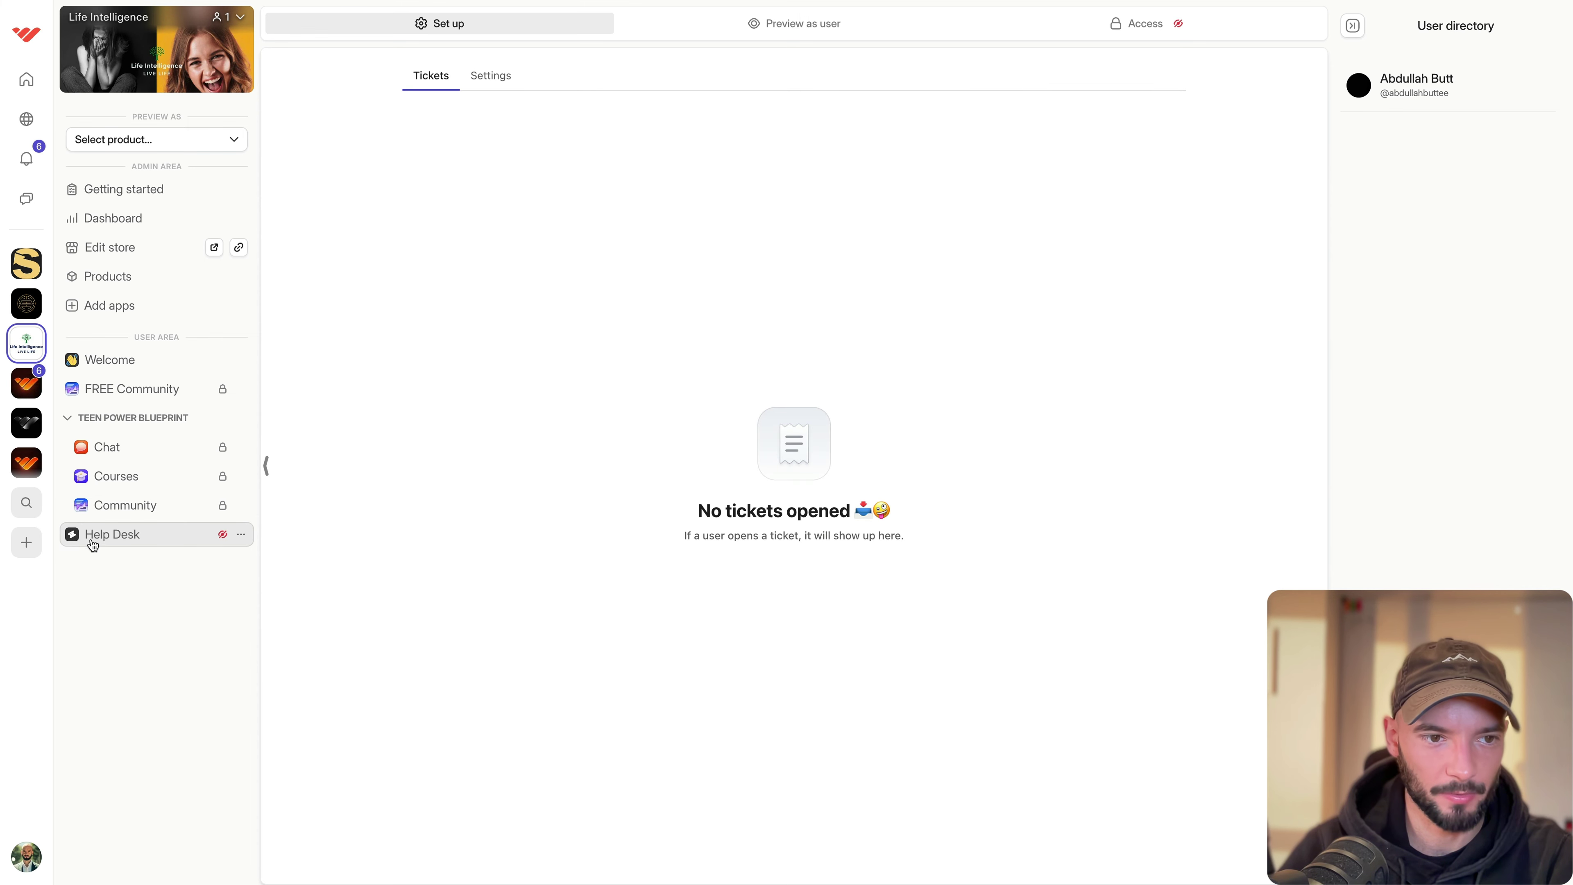
left_click_drag(94, 537, 153, 535)
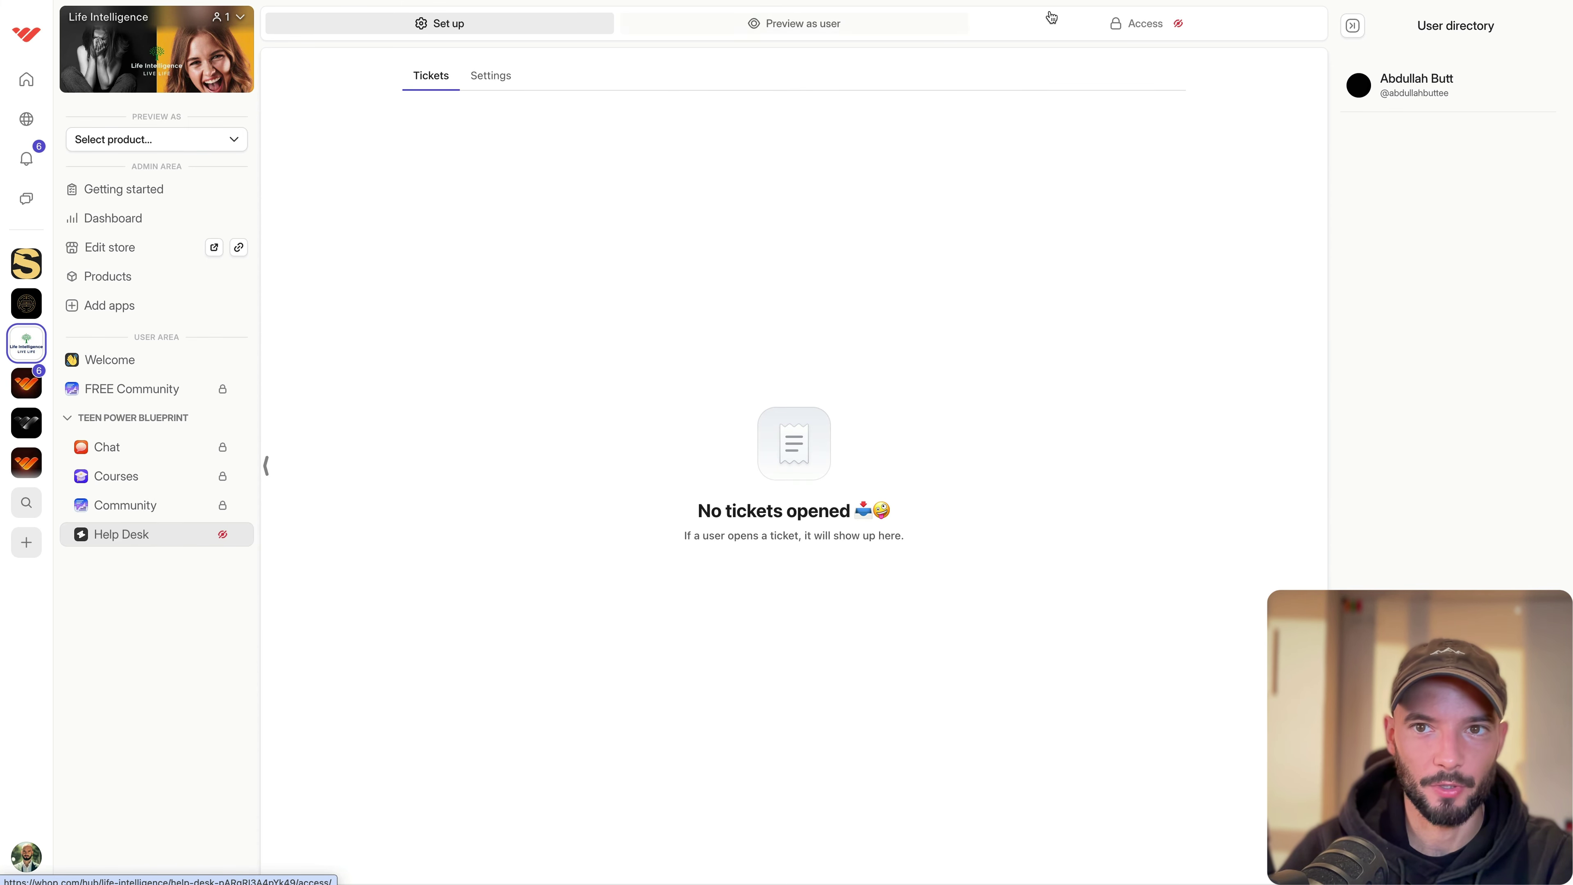
left_click(1090, 22)
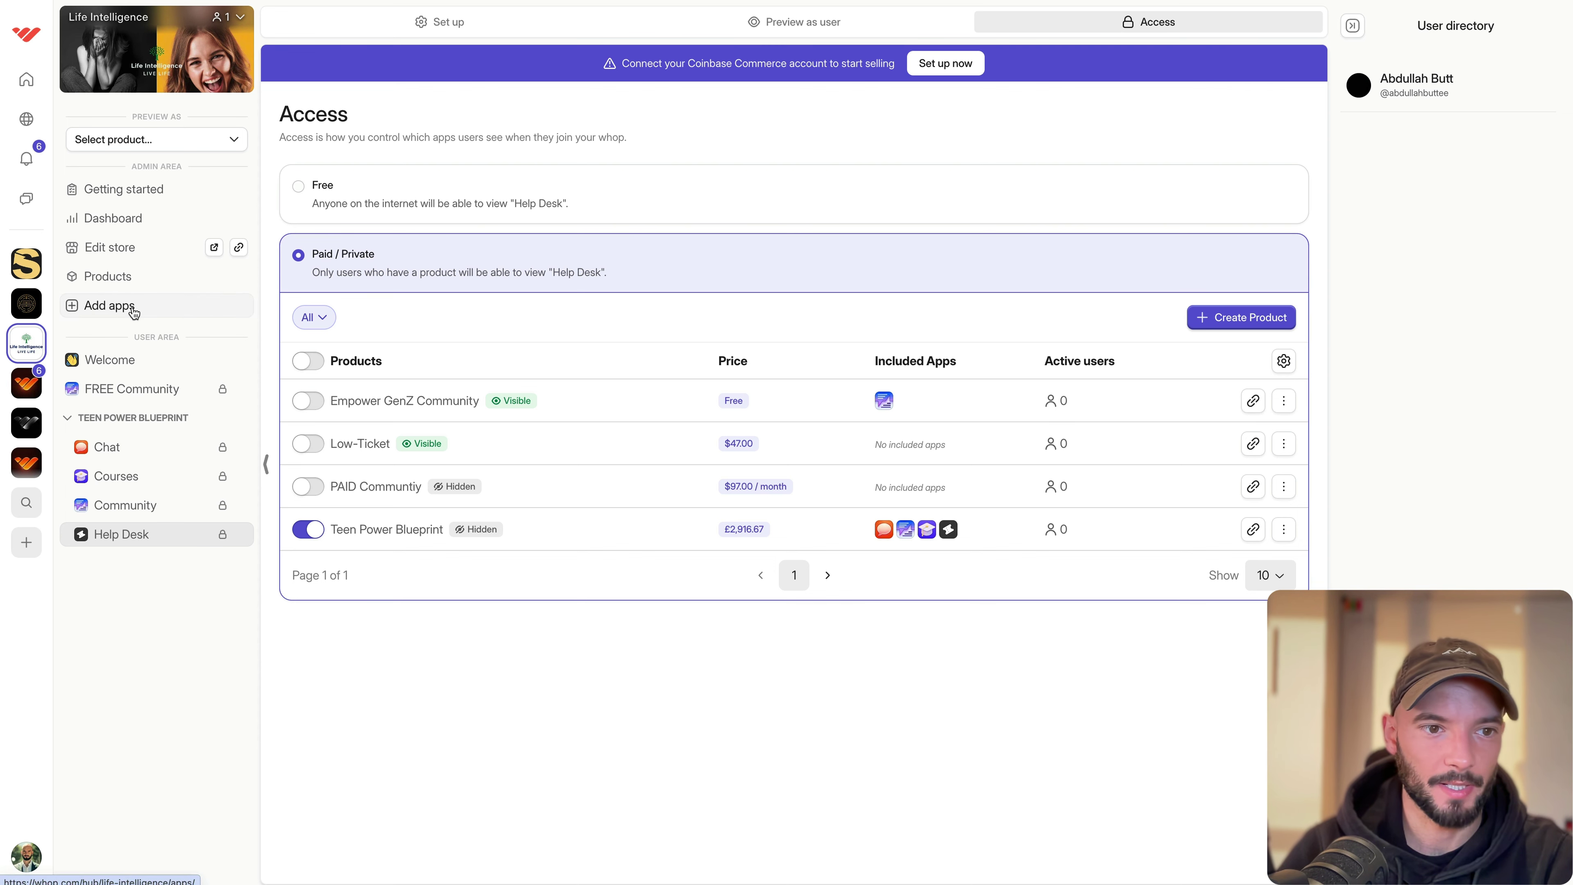
Preview the Help Desk as a member, review its settings, and return to the catalogue.
left_click(806, 28)
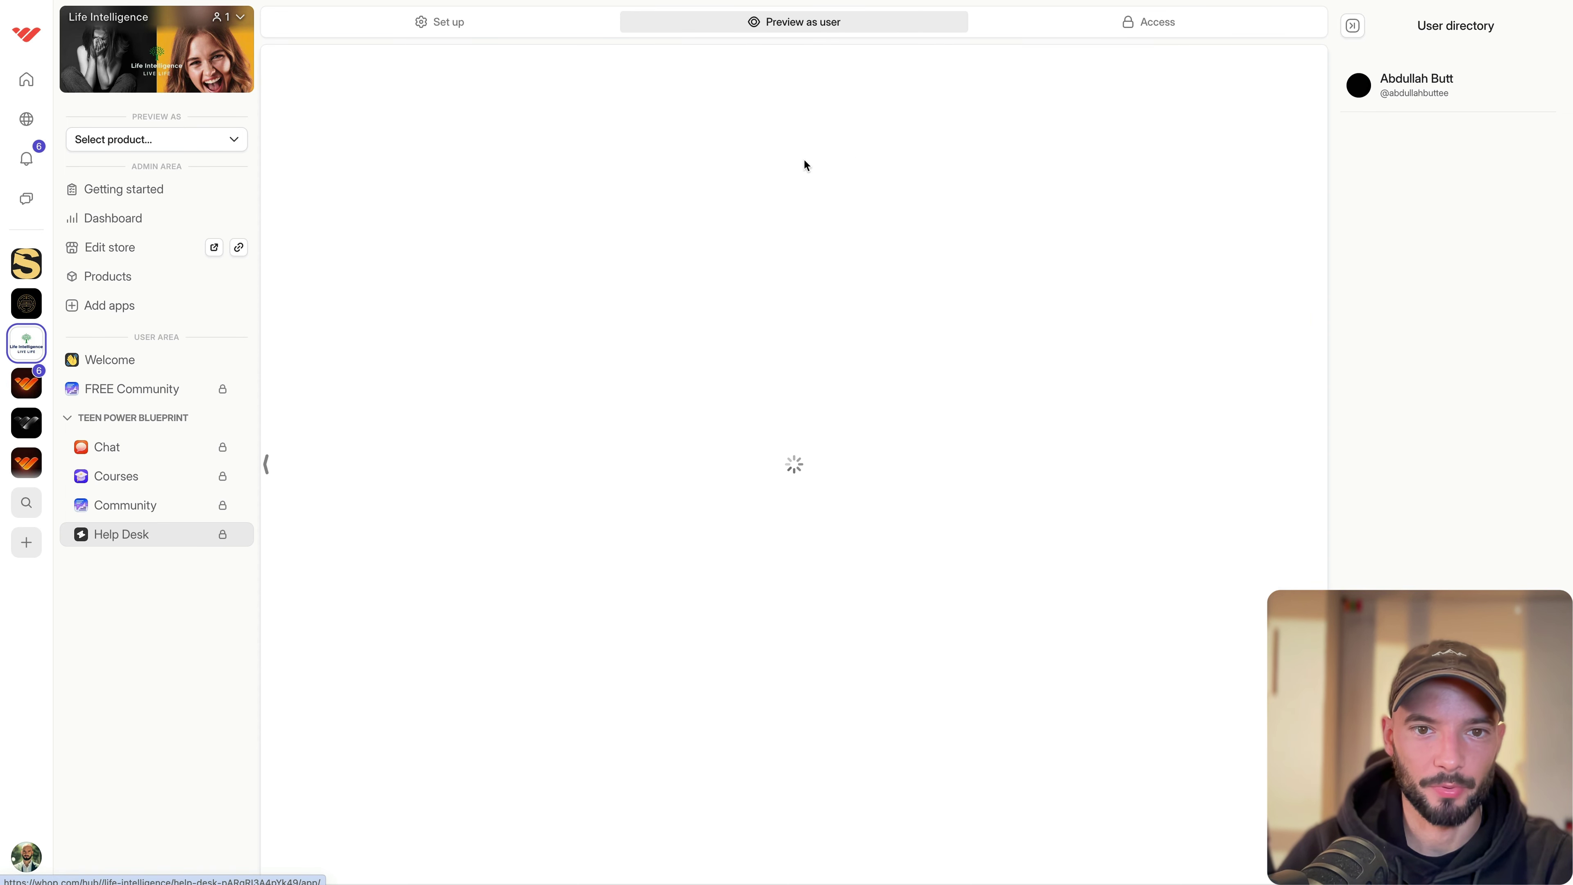
left_click_drag(891, 509, 1158, 641)
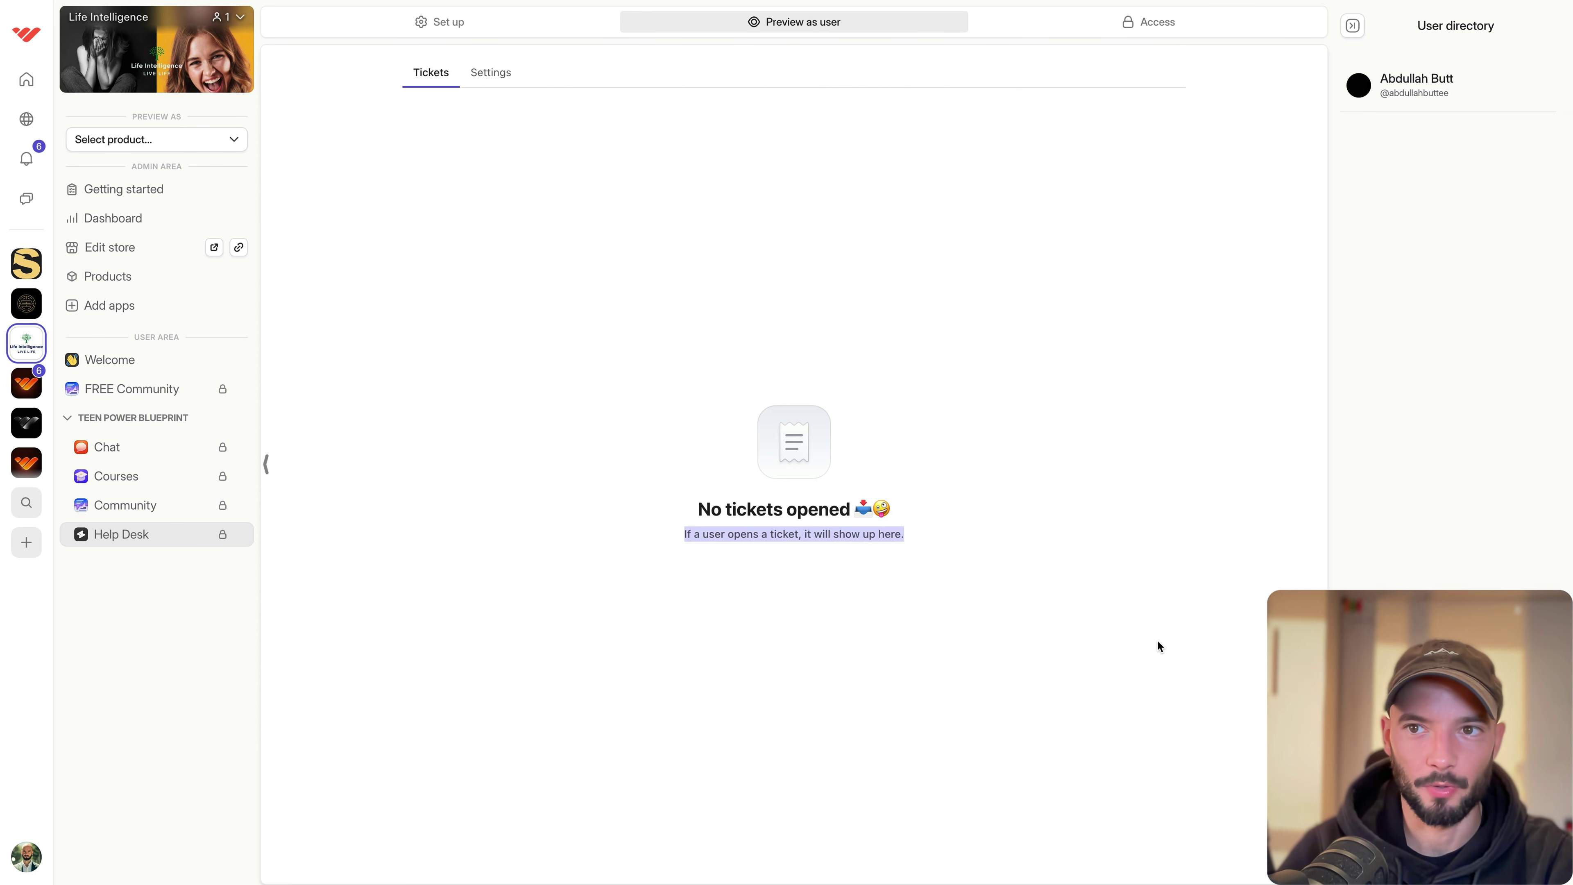
left_click(797, 541)
left_click(484, 76)
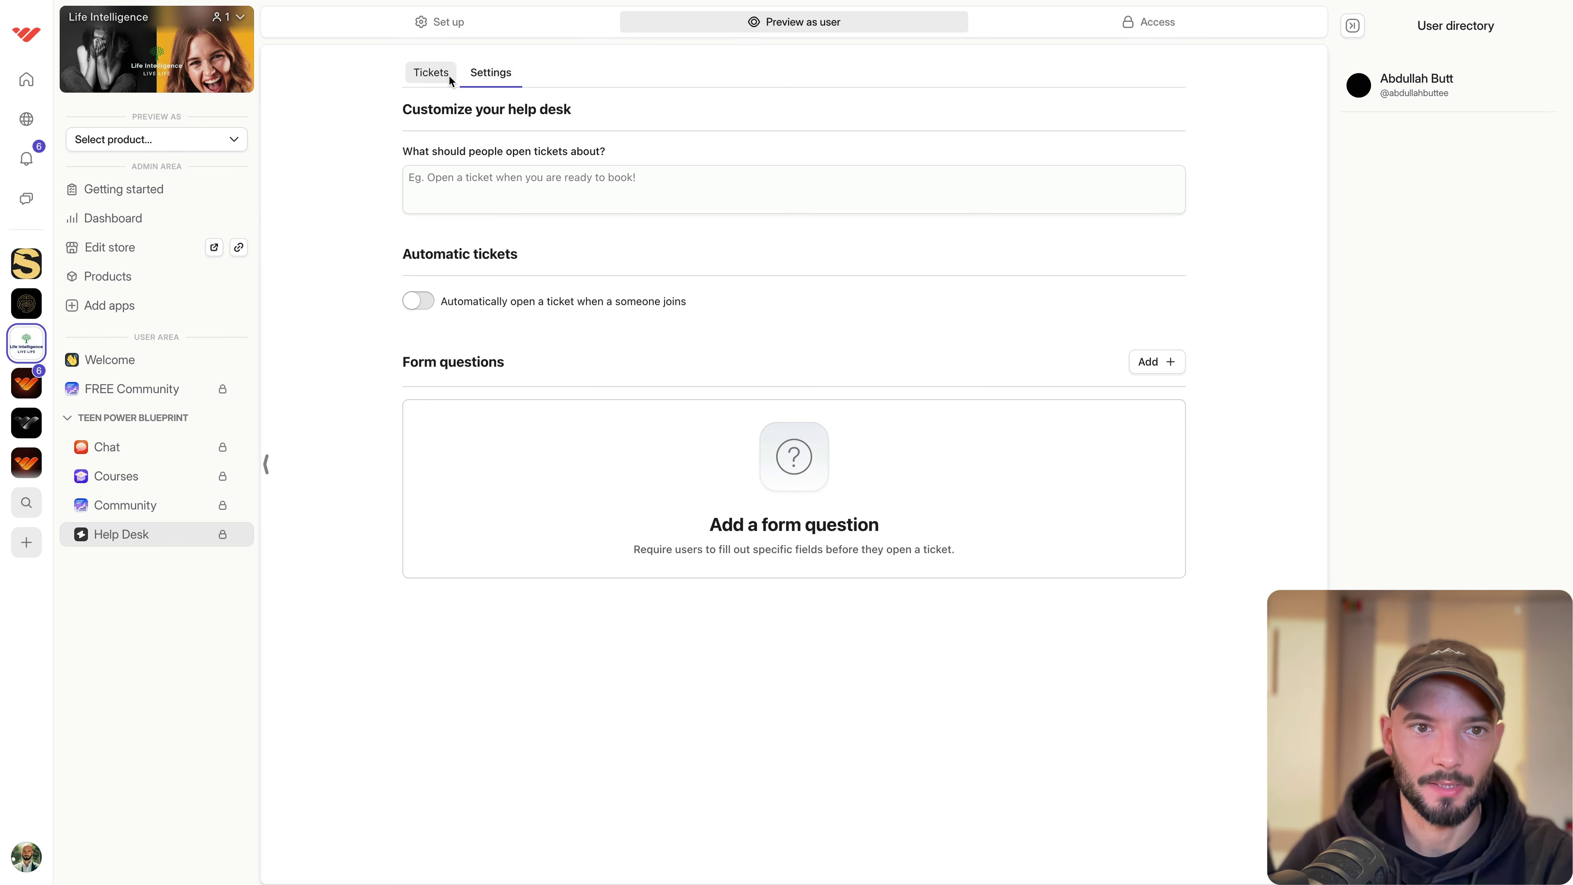
left_click(437, 75)
left_click(482, 73)
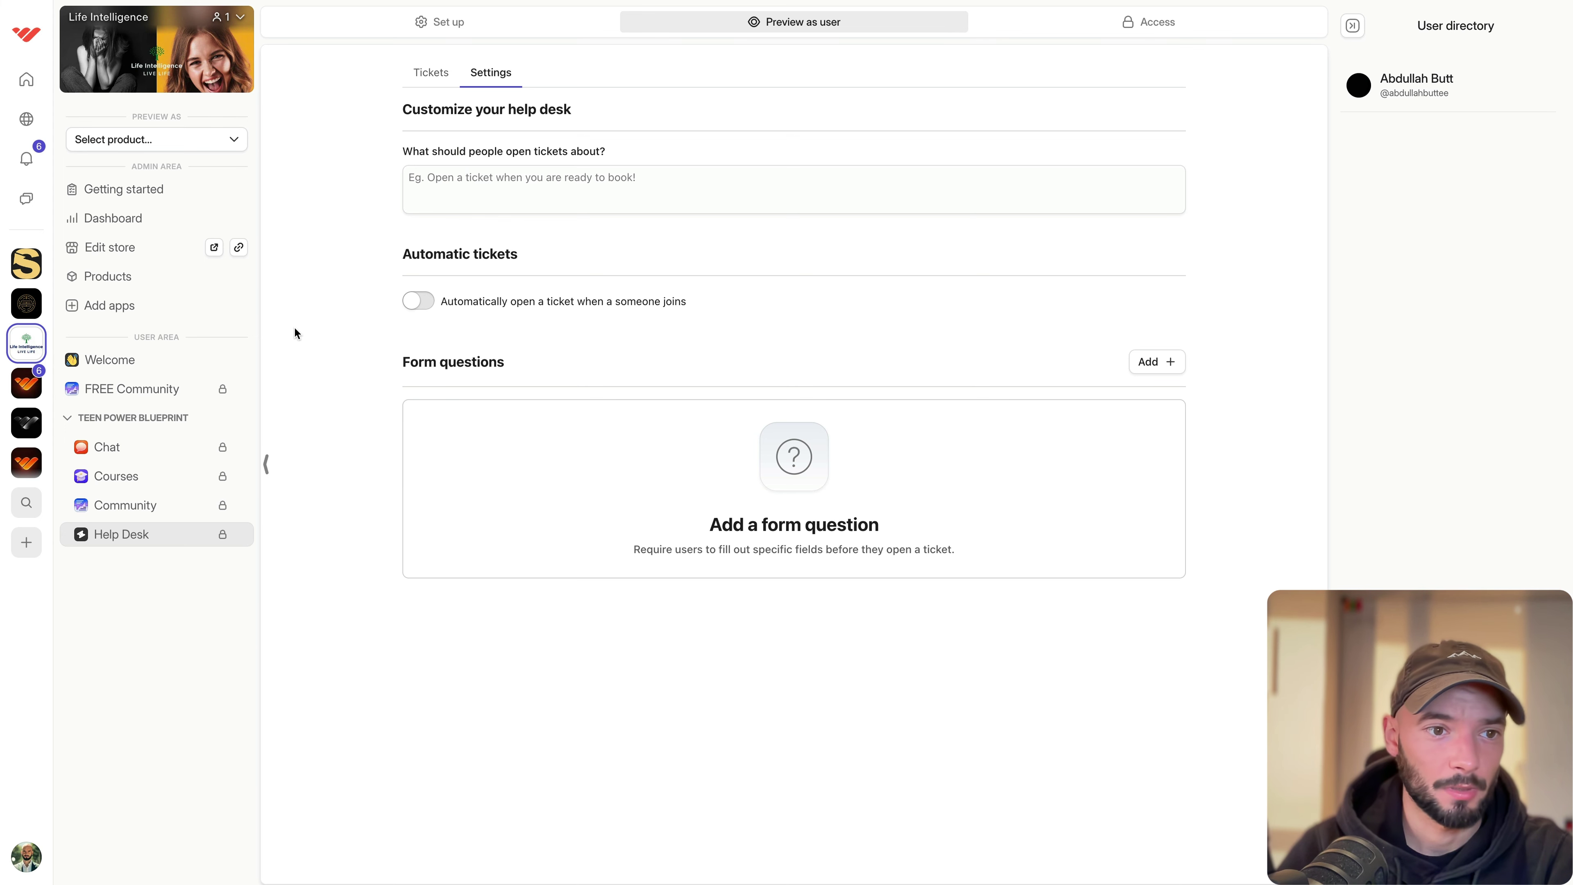
left_click(106, 305)
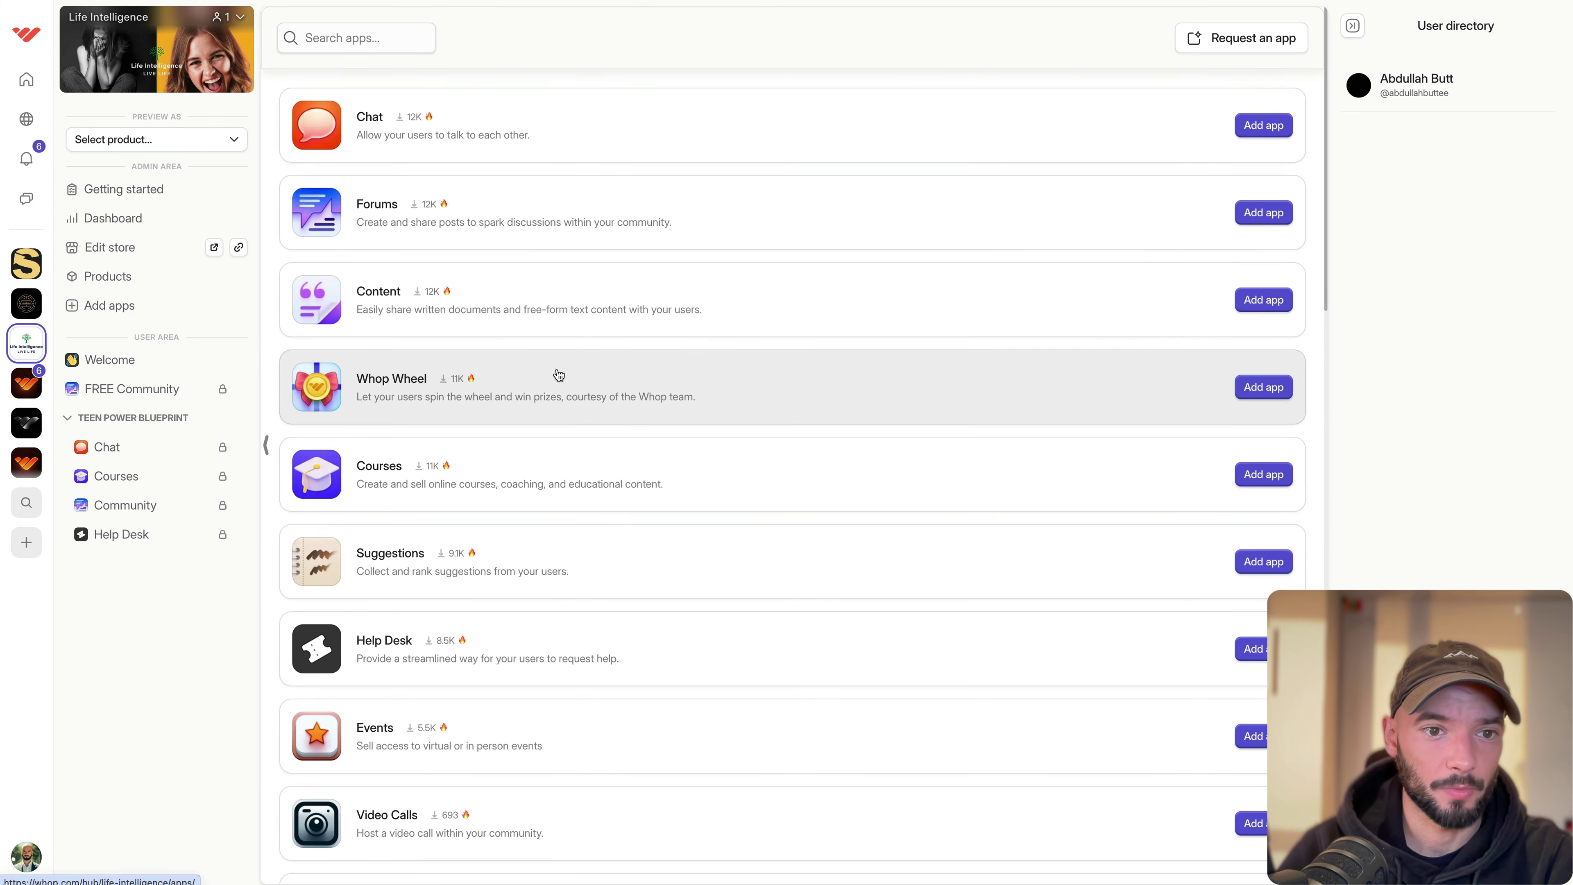
Place the Events app in the Teen Power Blueprint group and check its access.
scroll(559, 374, "down", 5)
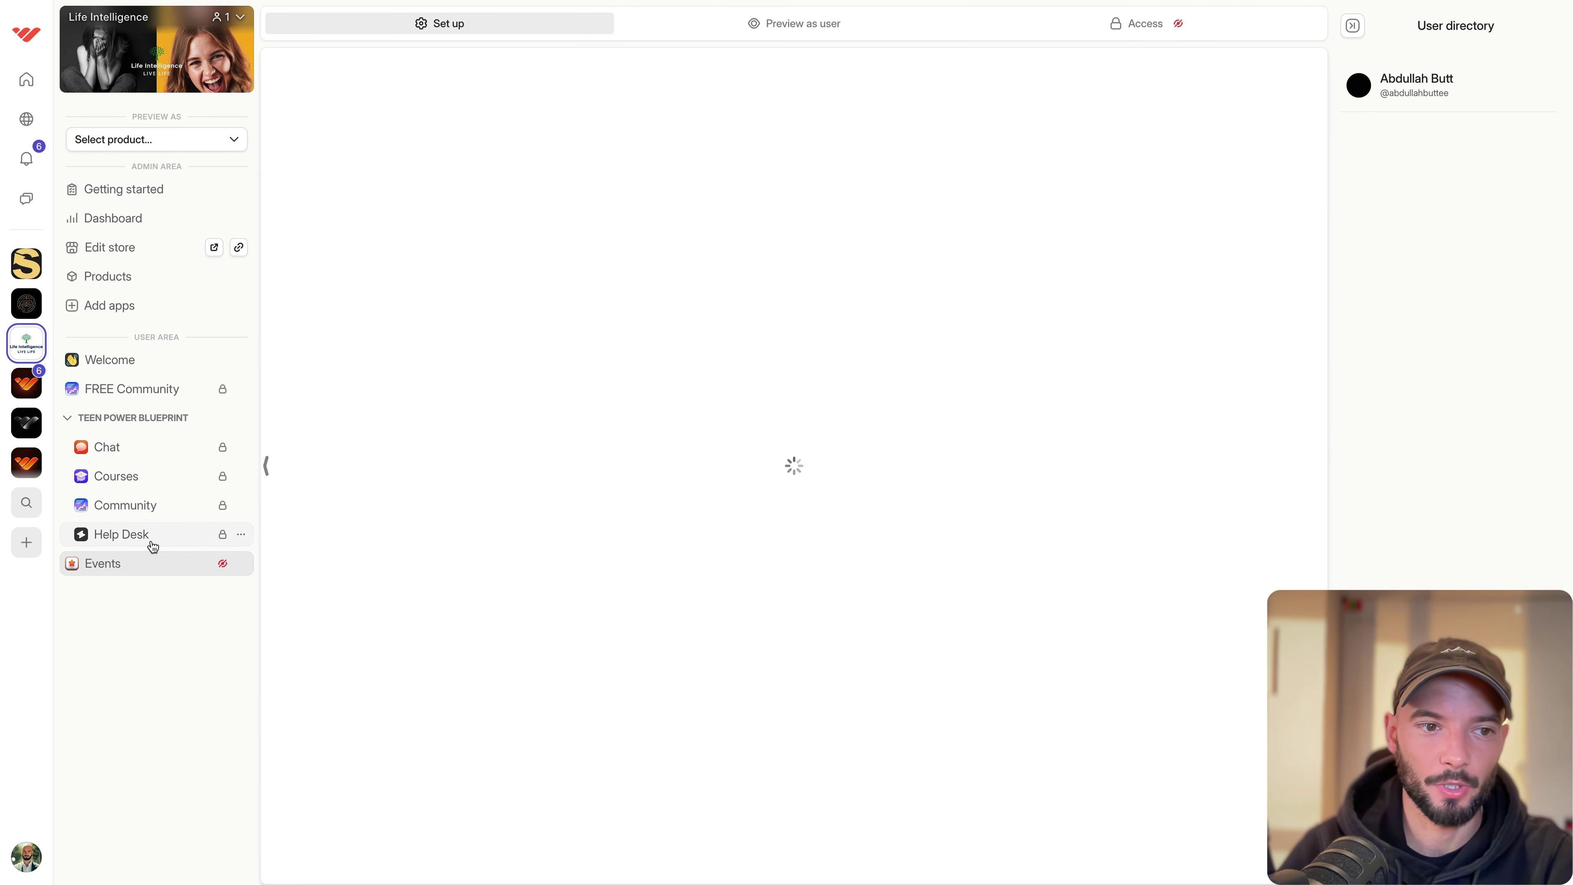
left_click_drag(93, 565, 141, 548)
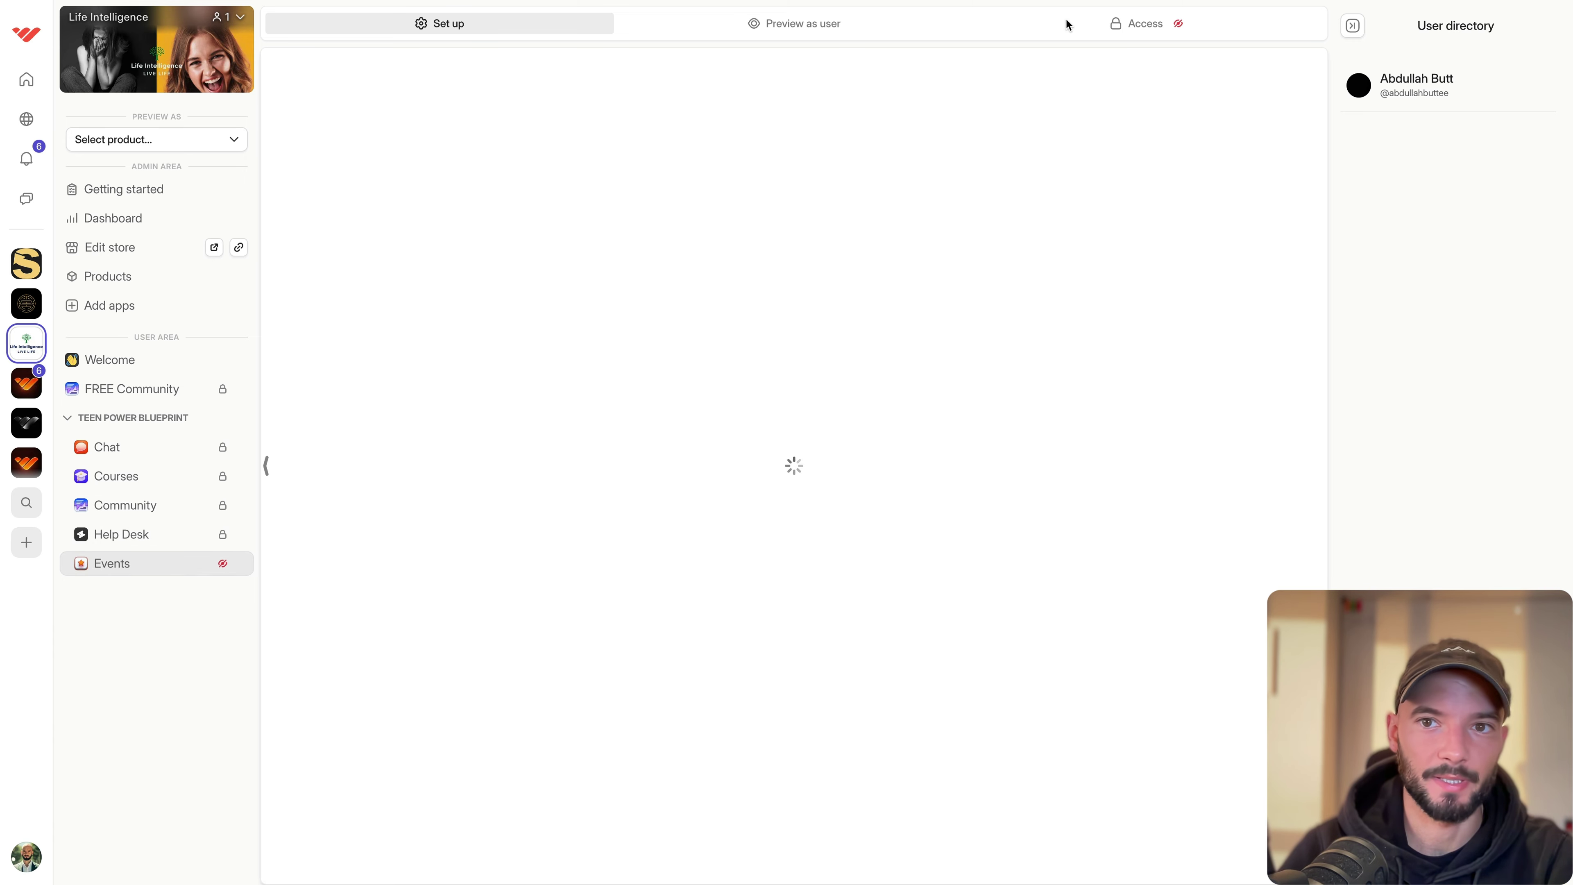
left_click(1110, 20)
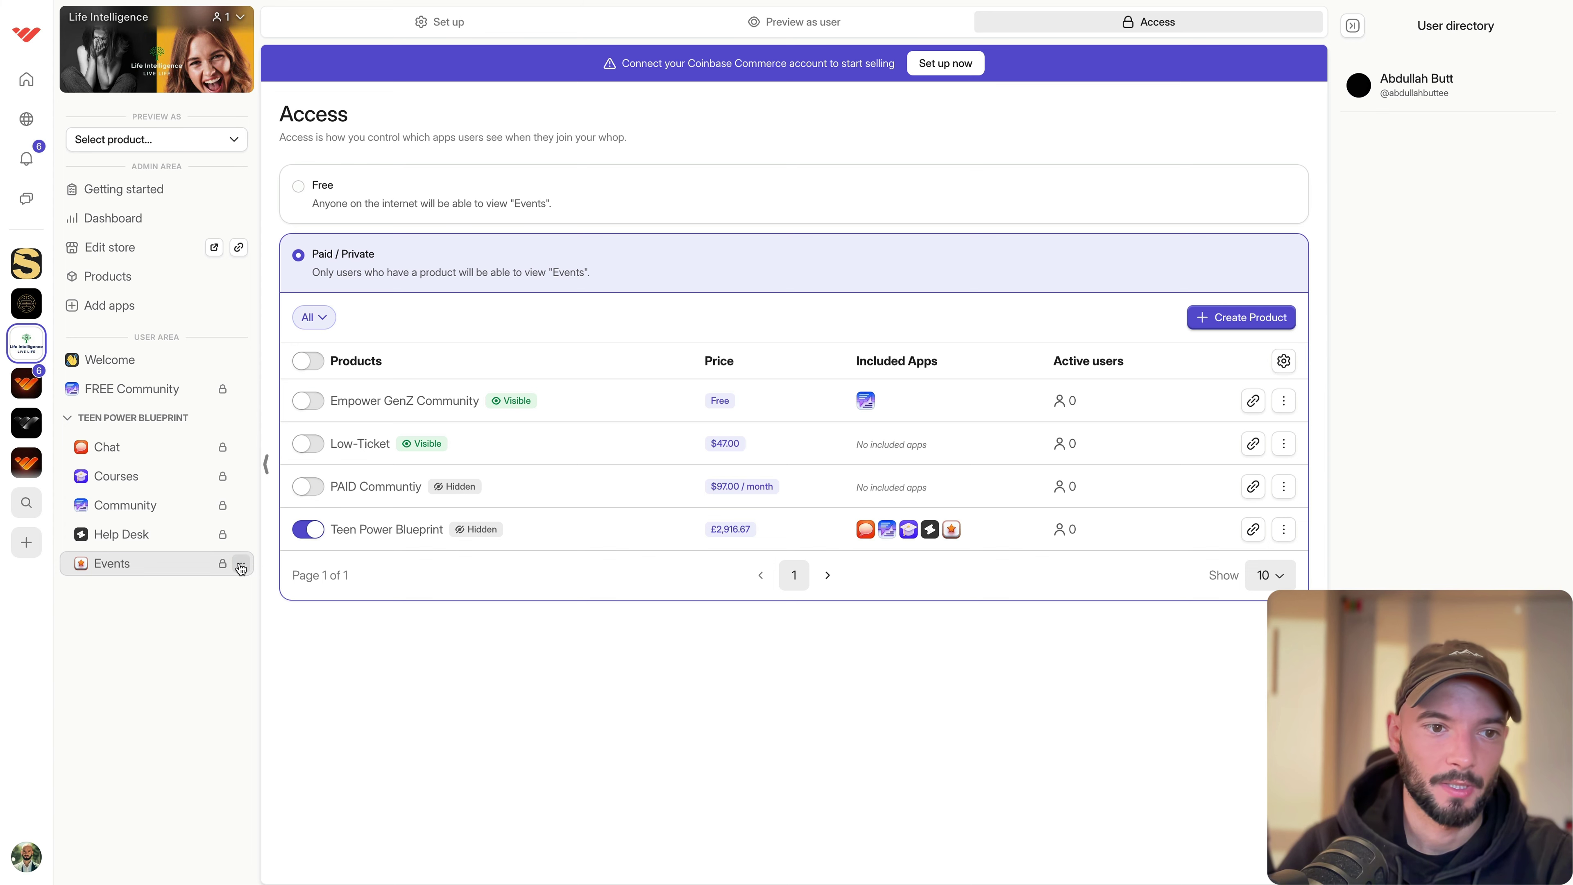
Rename the Events app to 'Coaching', move it above Community, and start a new event.
left_click(240, 564)
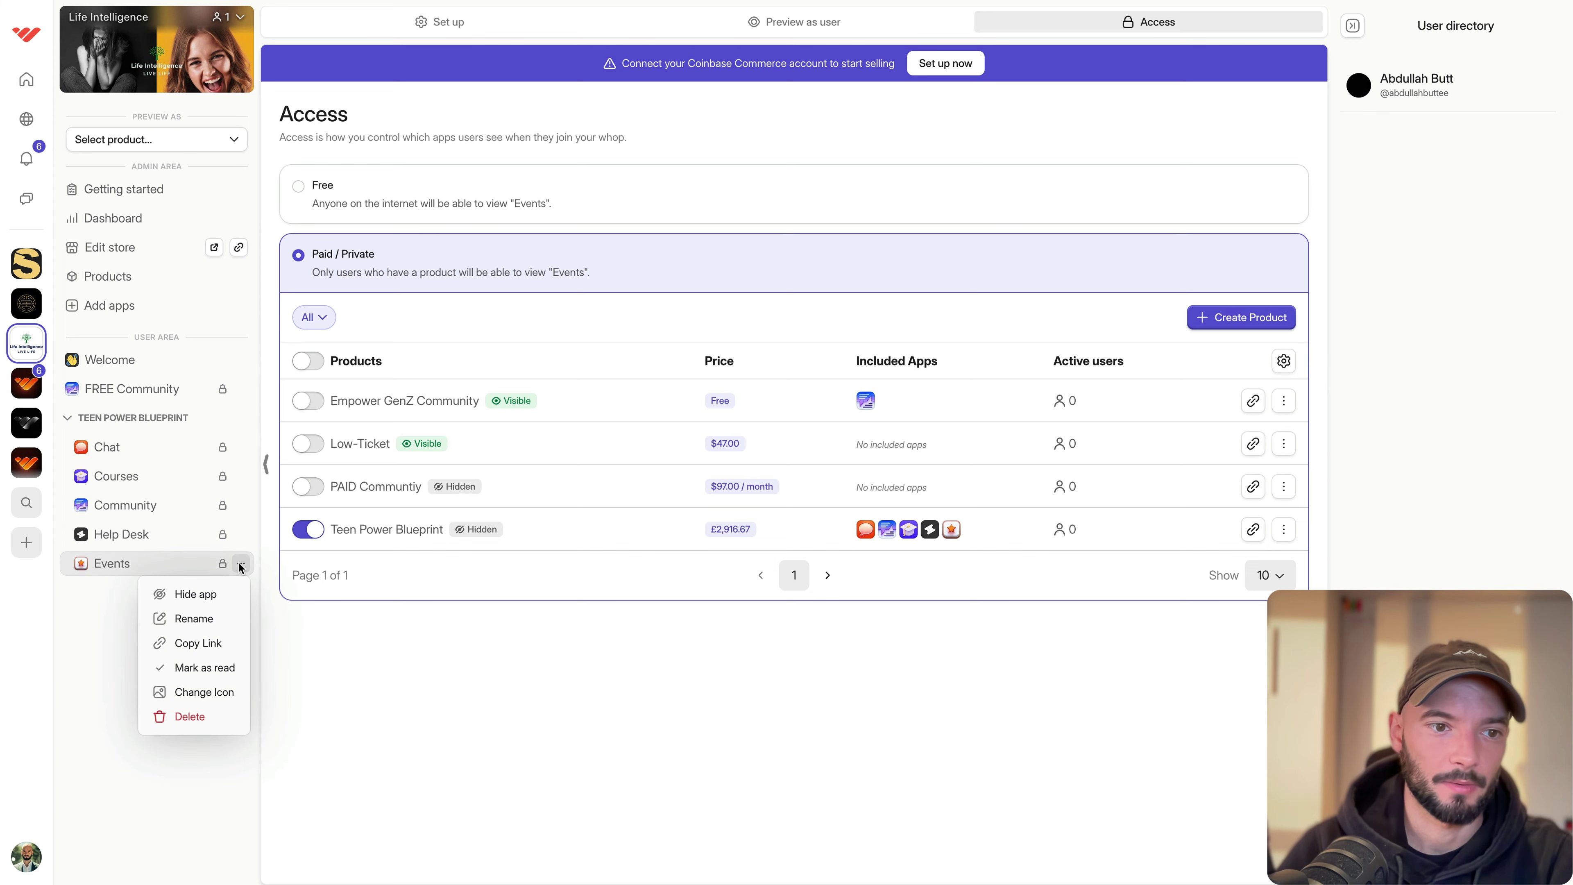
left_click(188, 619)
type("Coaching")
key("Return")
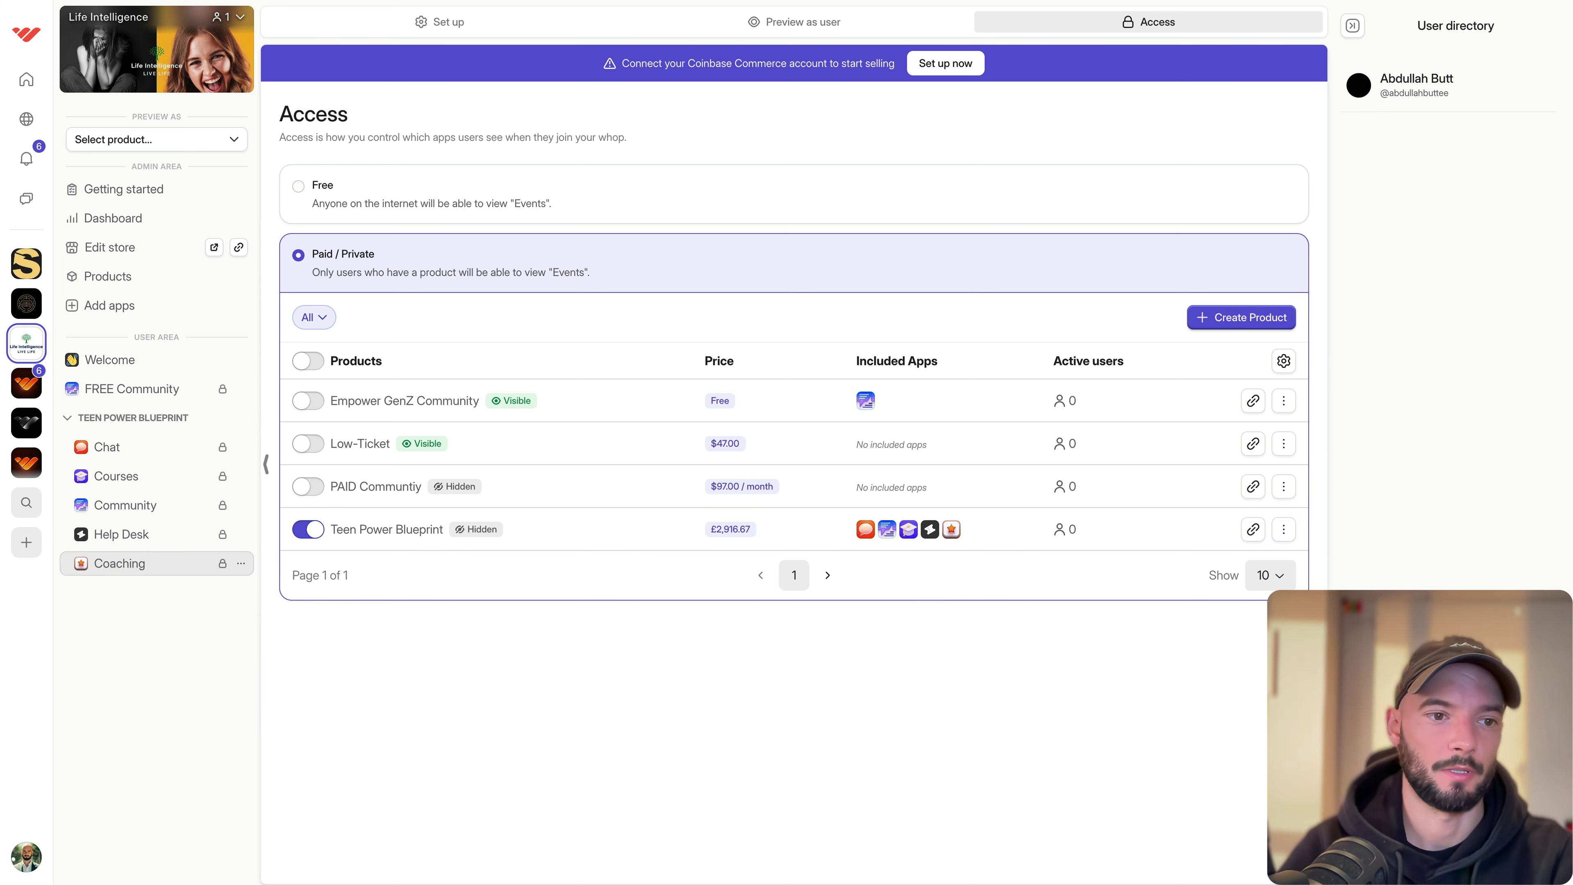
left_click_drag(179, 569, 203, 507)
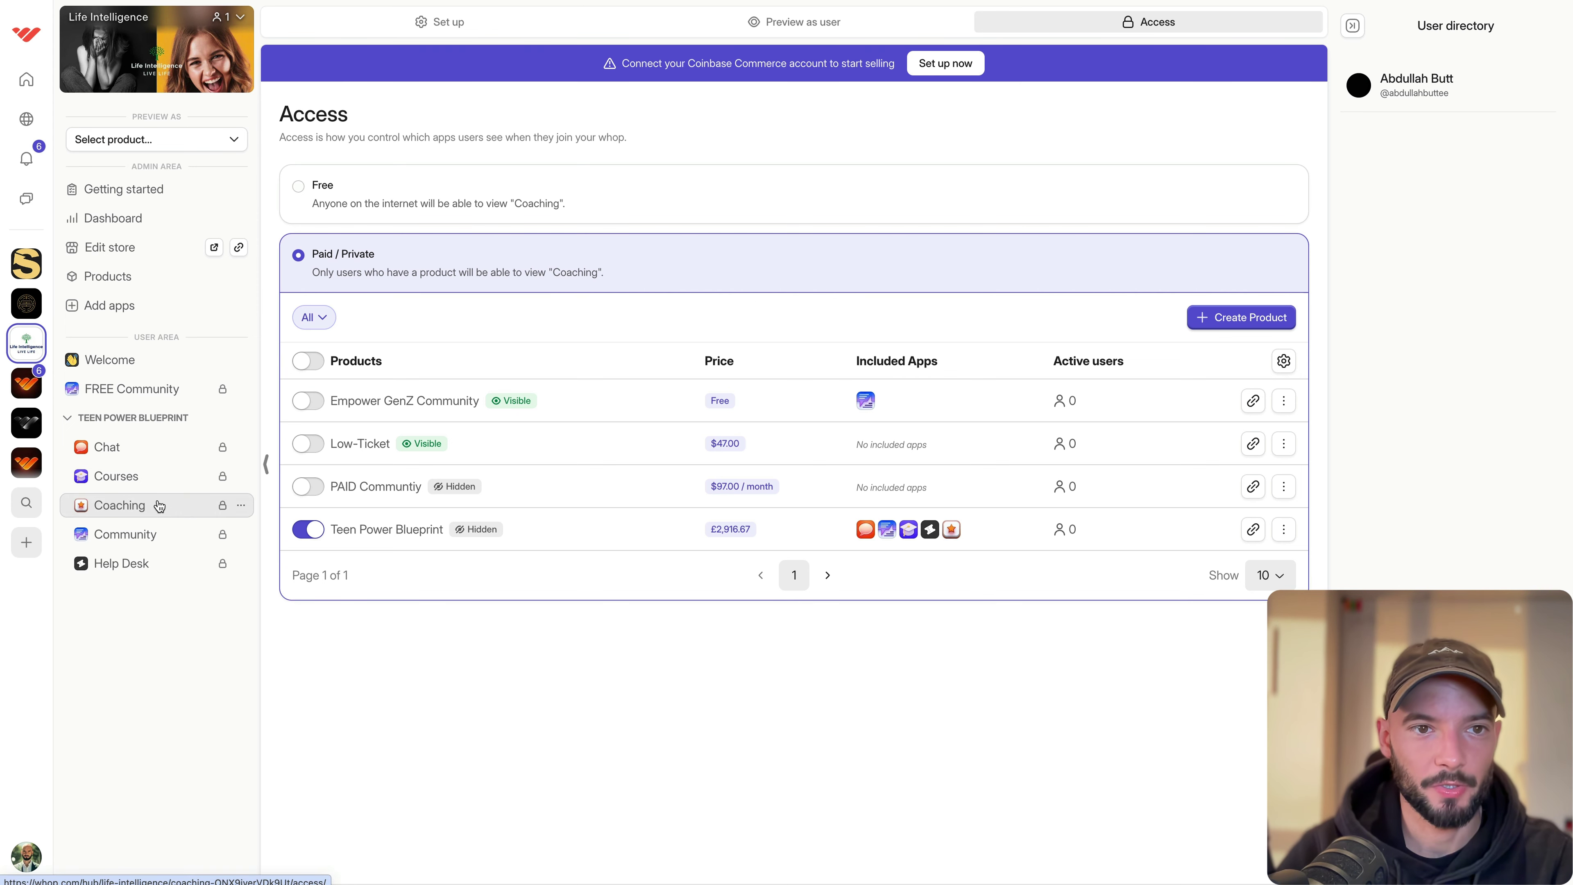
left_click(476, 28)
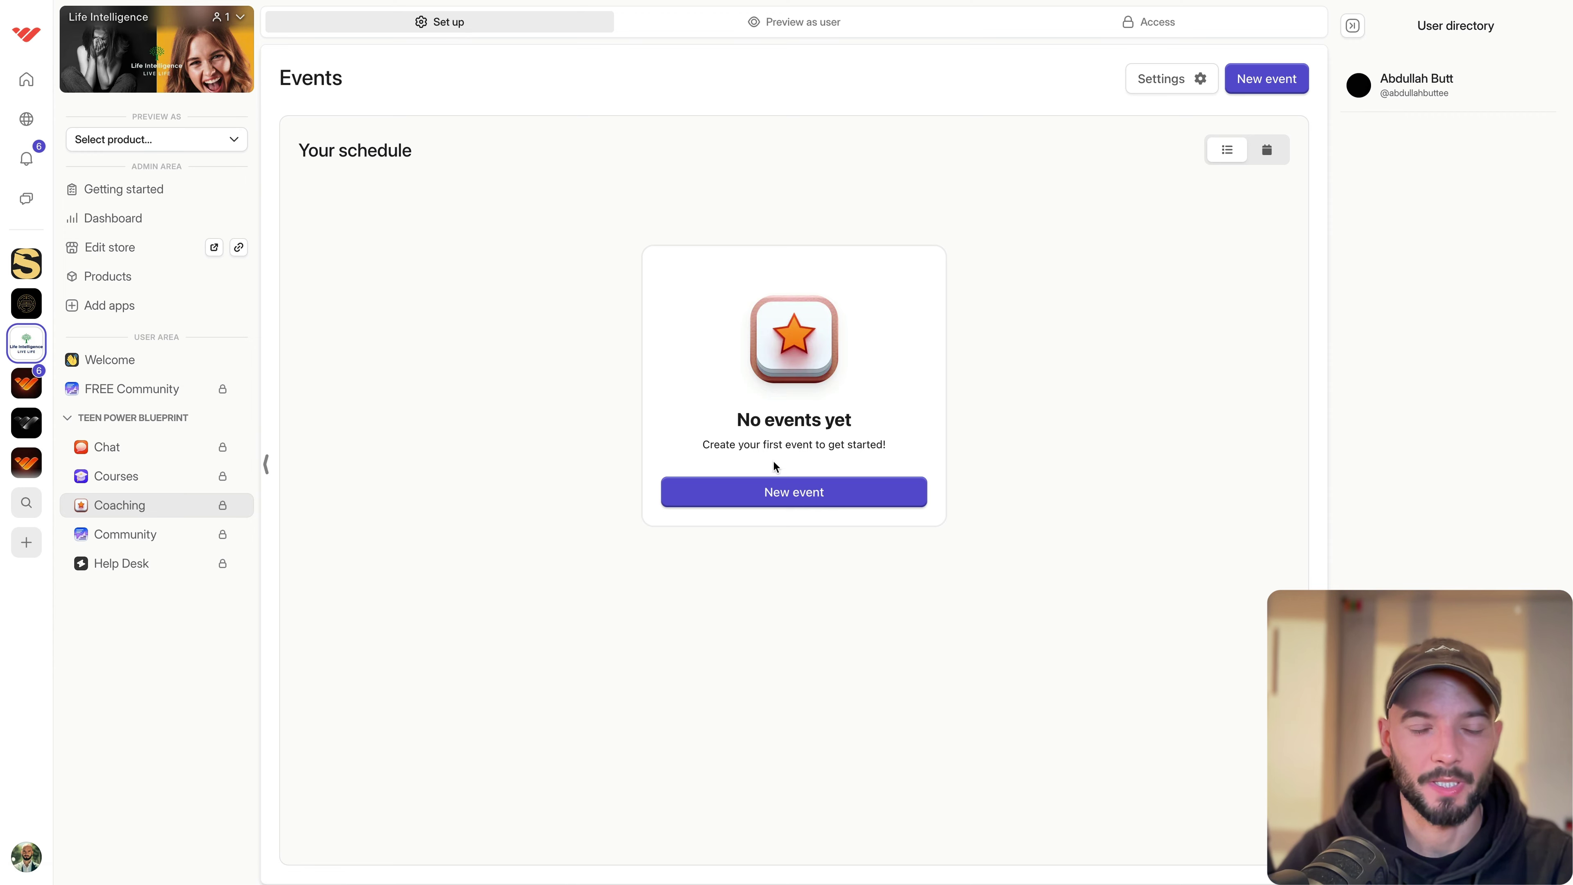
left_click(784, 480)
Title the new event 'Call With Mark' and set it to run 10:00–11:00.
left_click(611, 258)
type("Call")
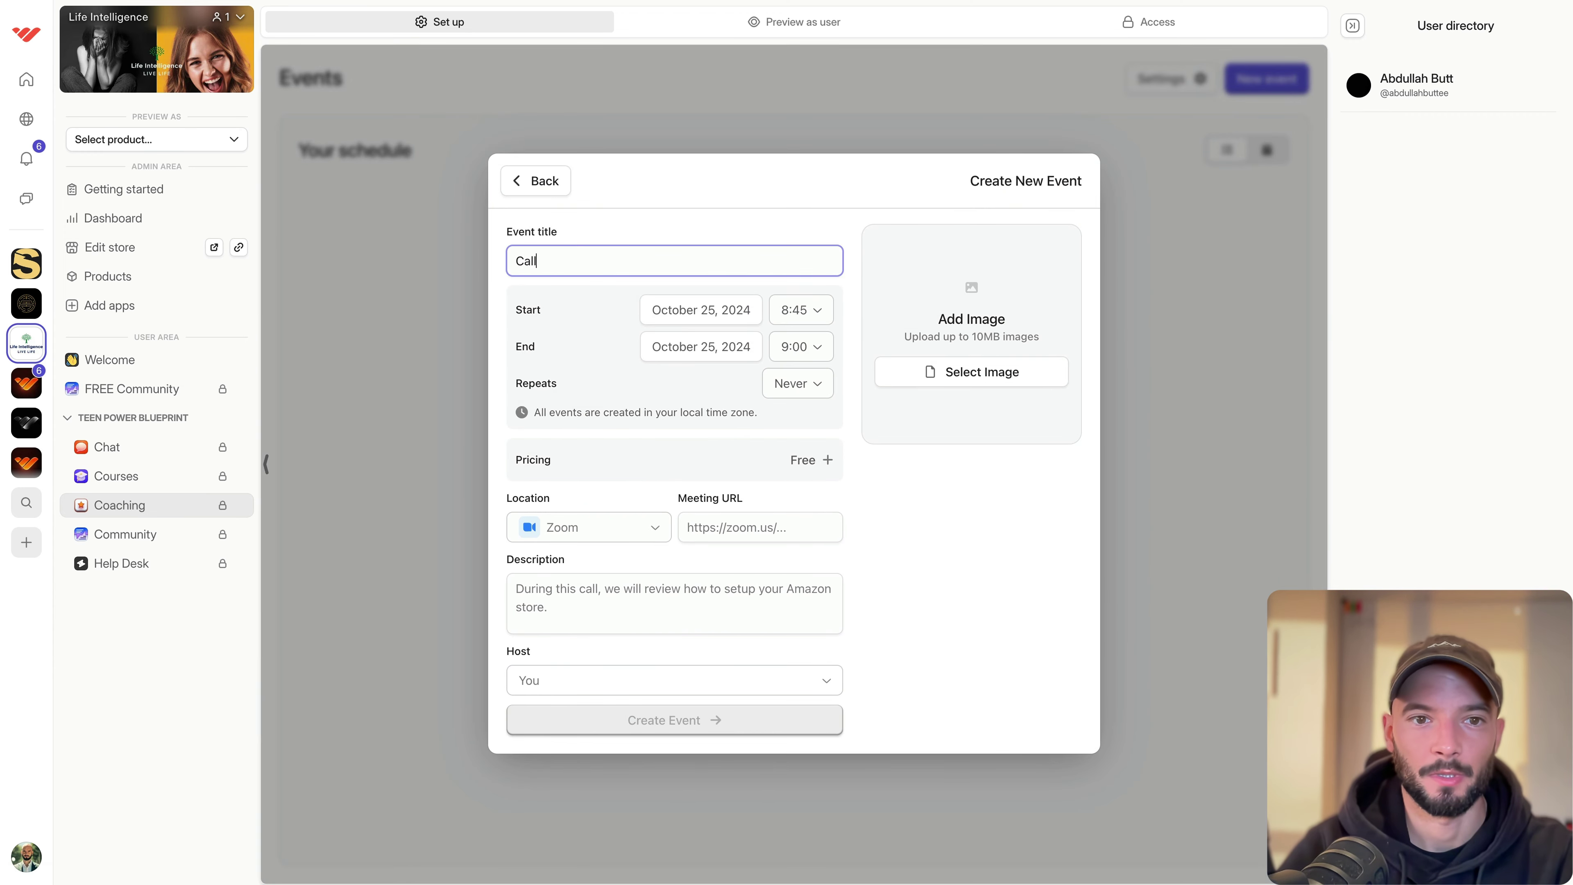
type(" With Mark")
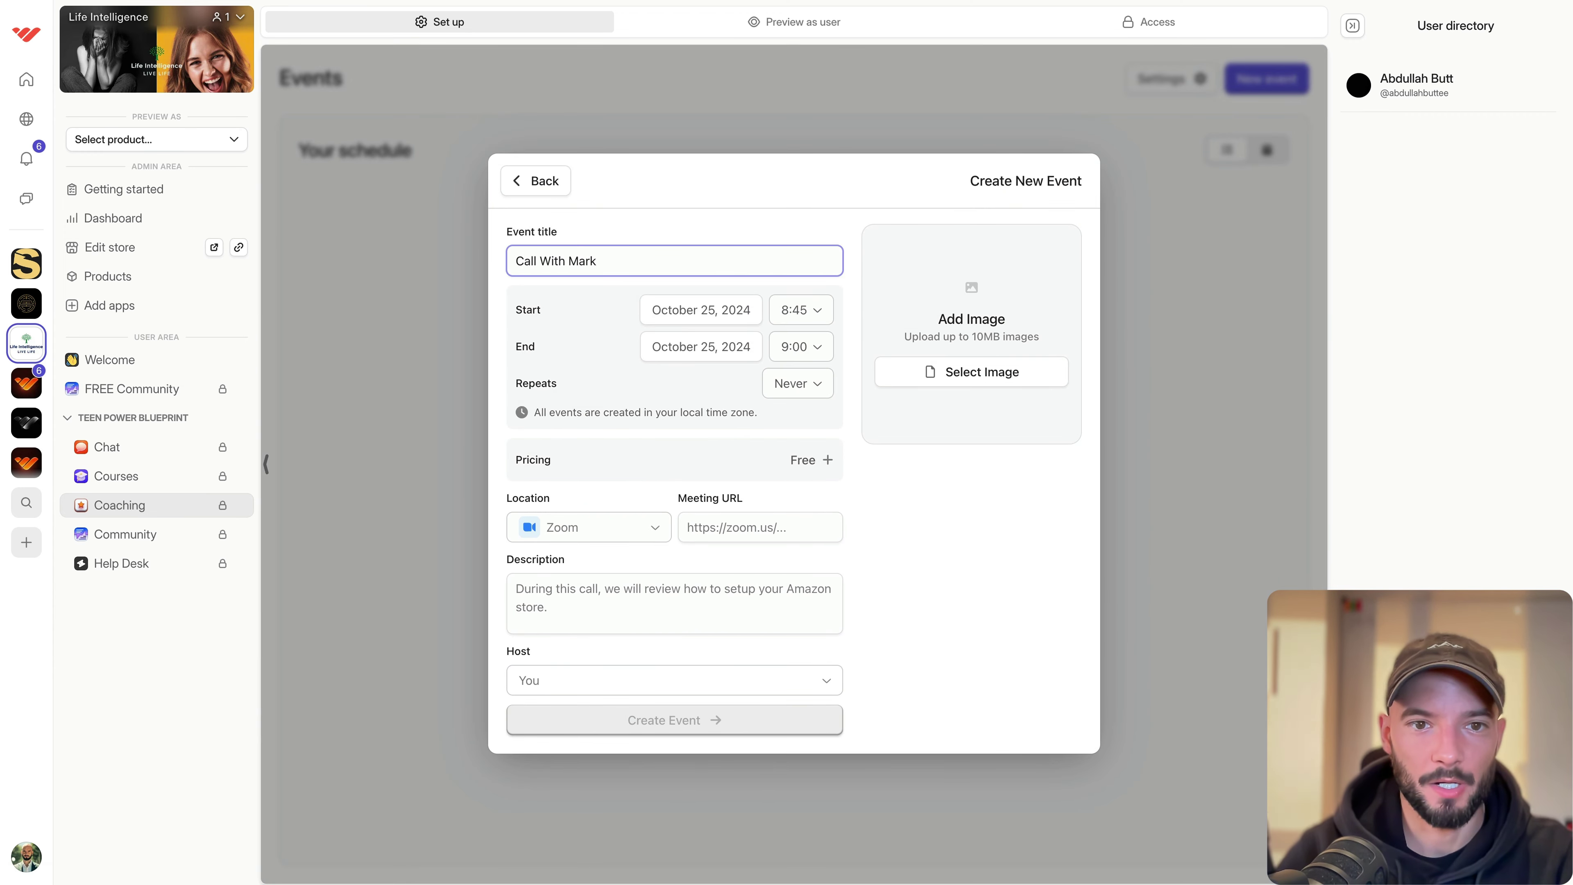
left_click(804, 315)
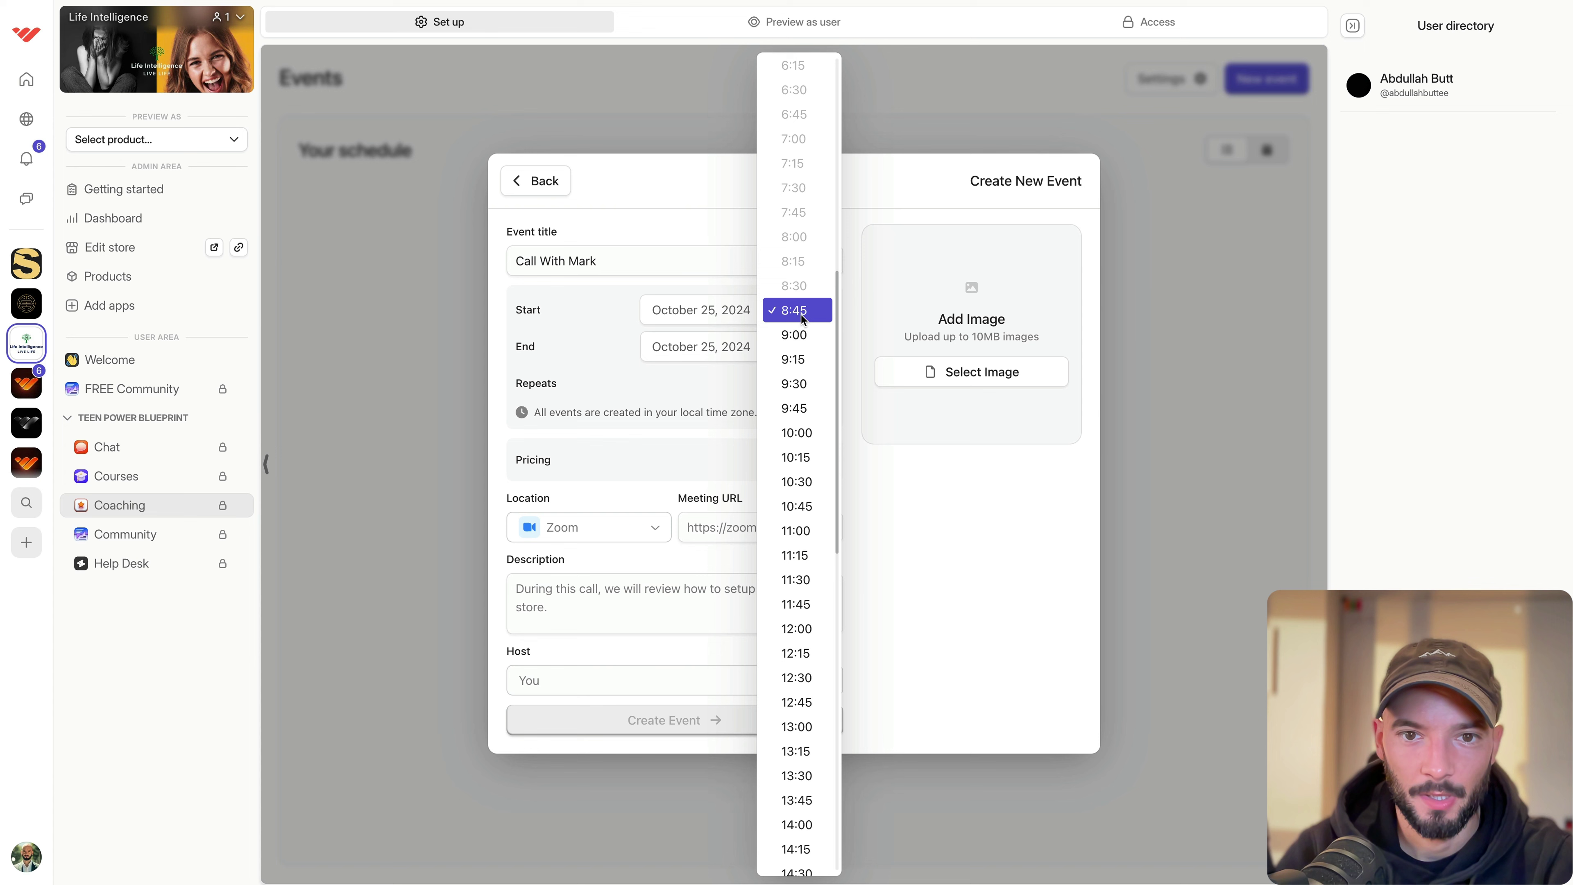
left_click(798, 434)
left_click(738, 318)
left_click(822, 344)
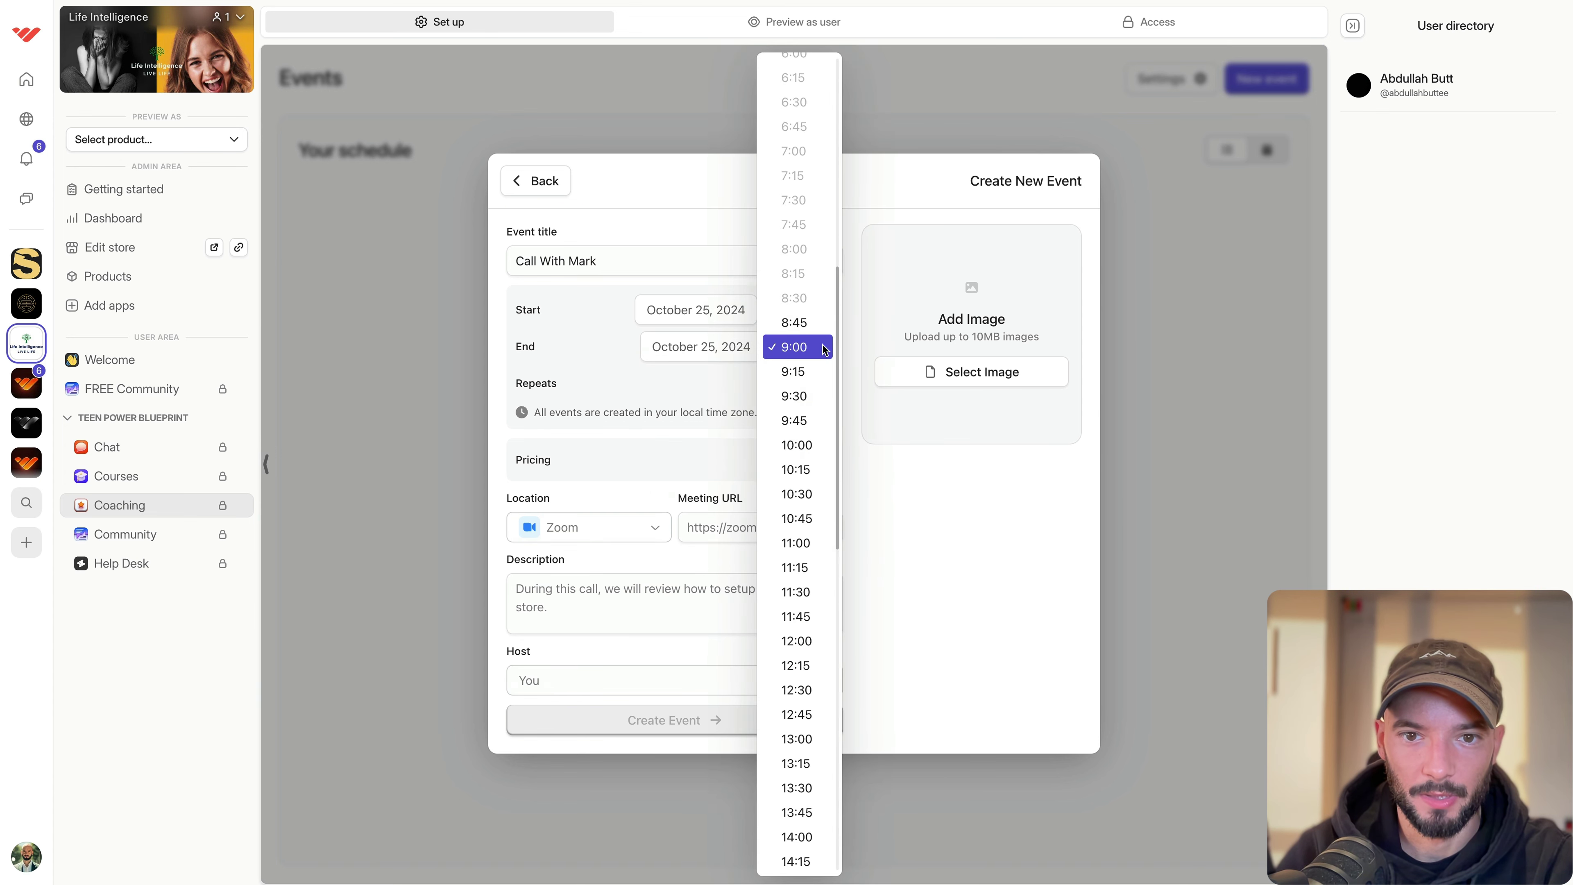
left_click(806, 536)
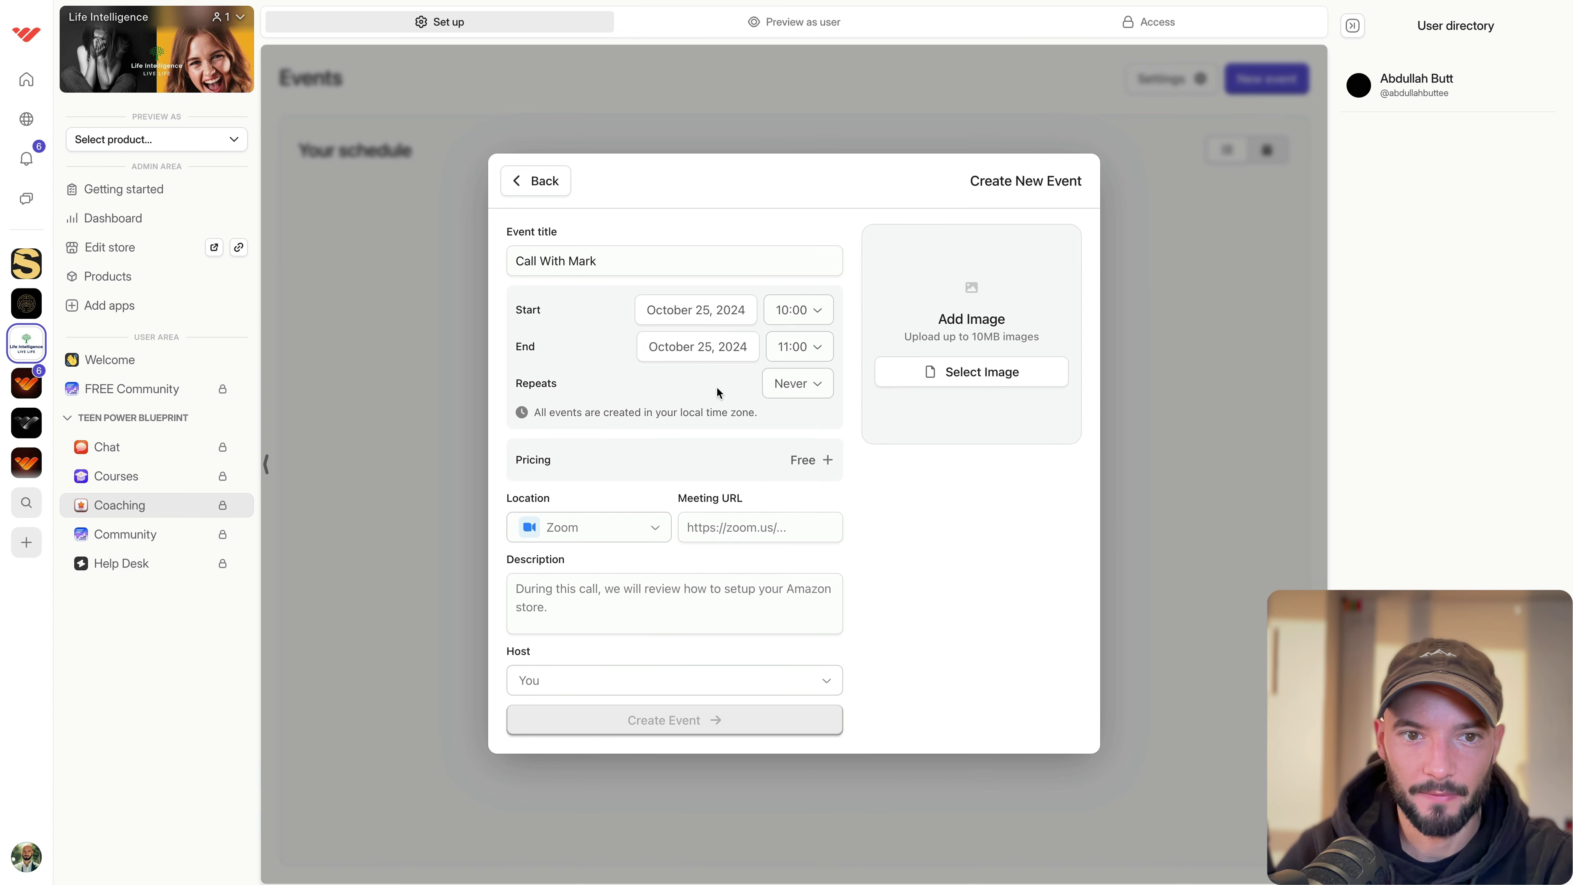
Make the event repeat every Monday, starting October 28, 2024.
left_click(793, 381)
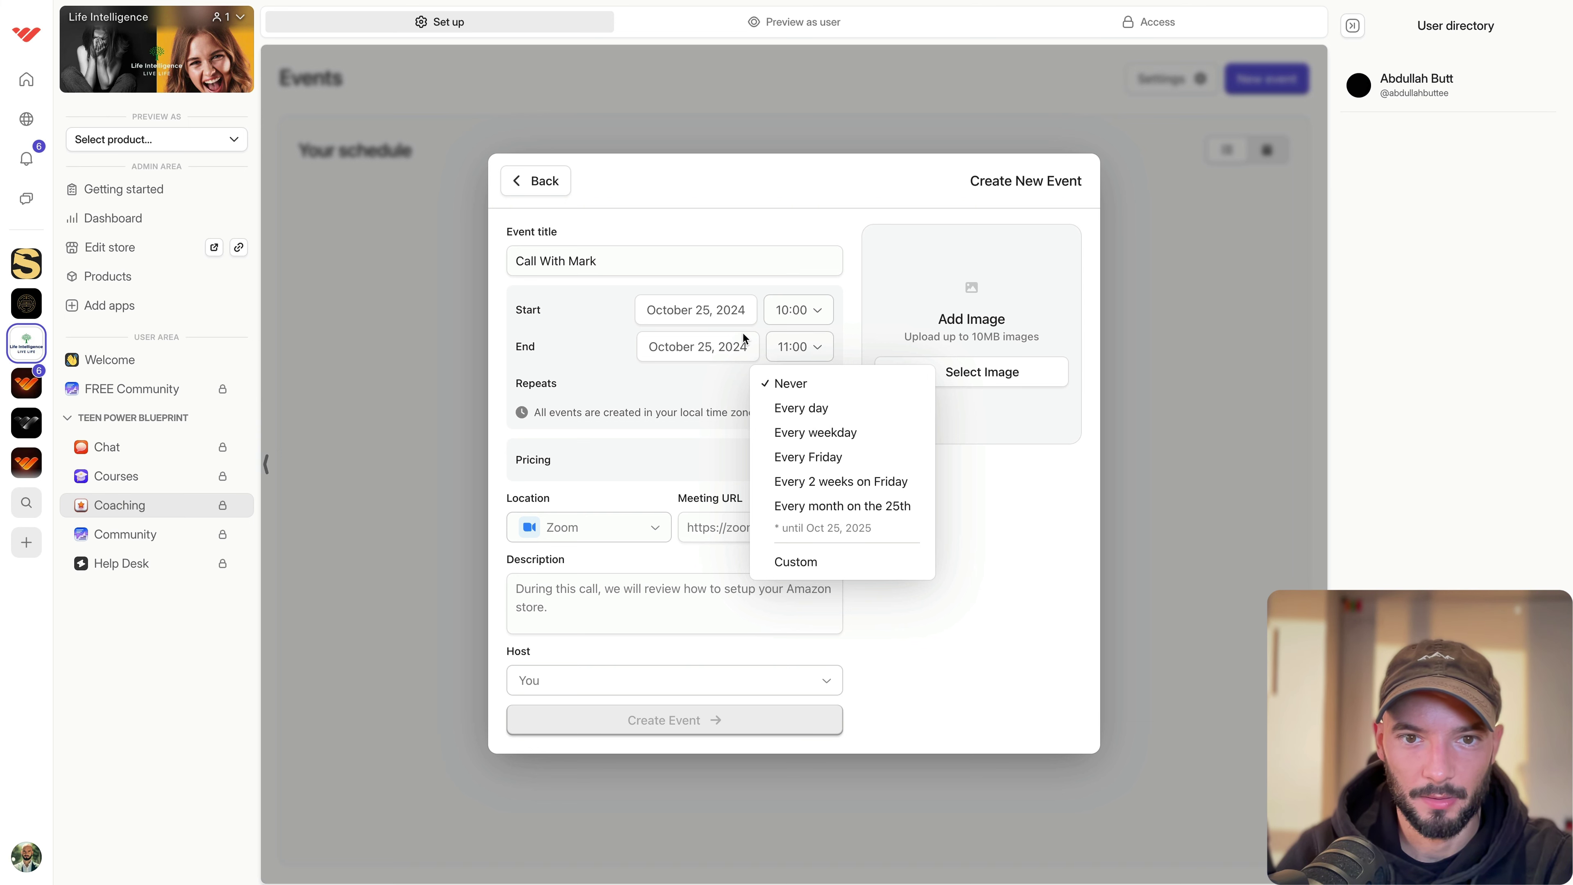
left_click(810, 457)
left_click(700, 307)
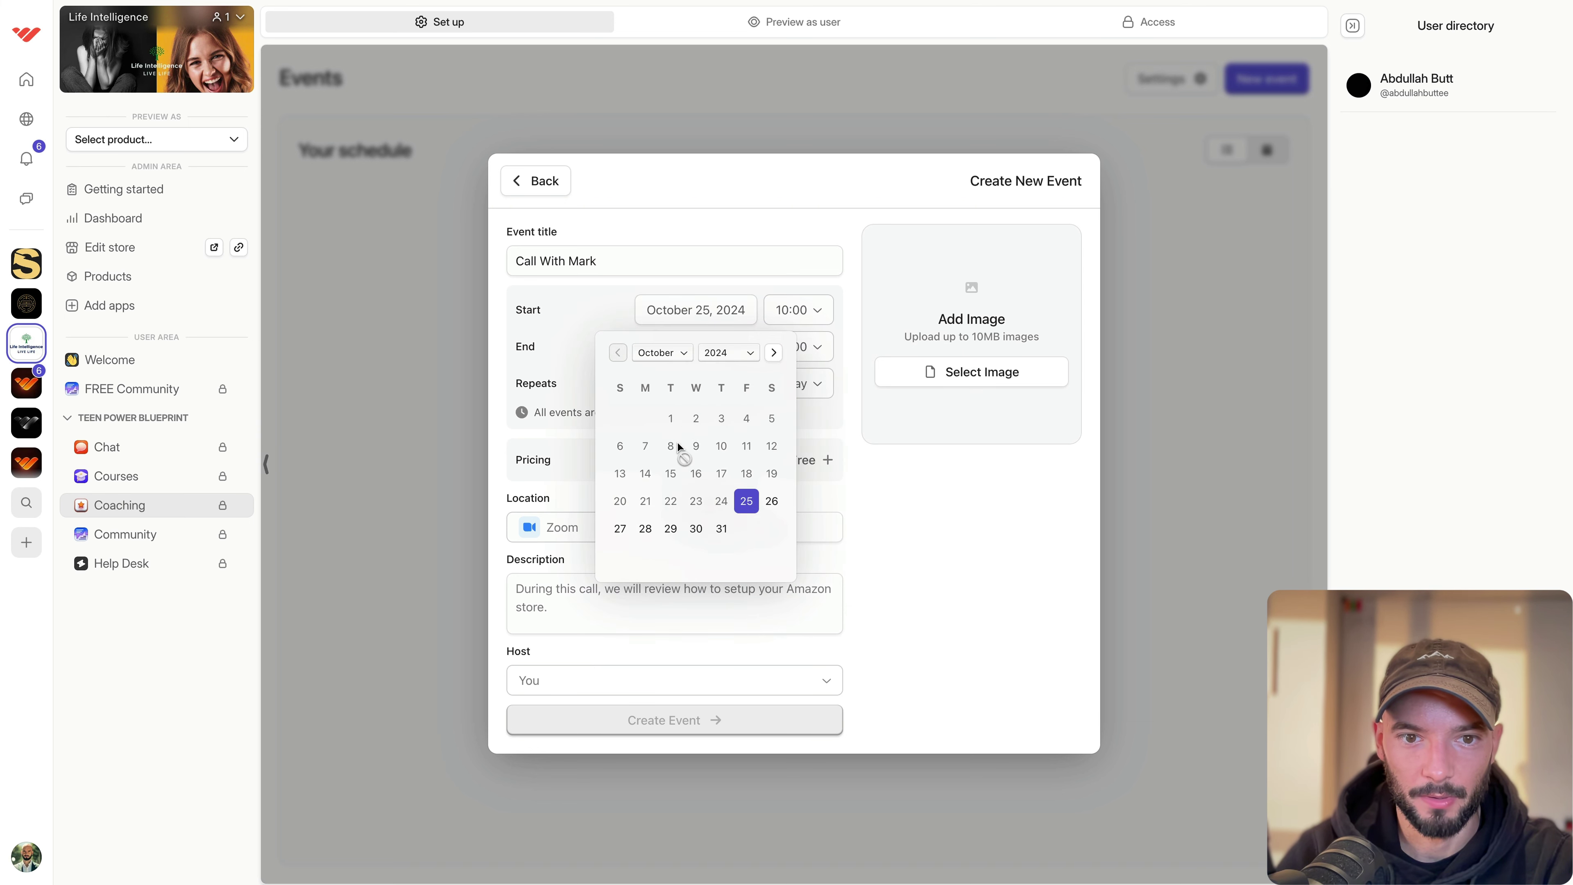
left_click(645, 528)
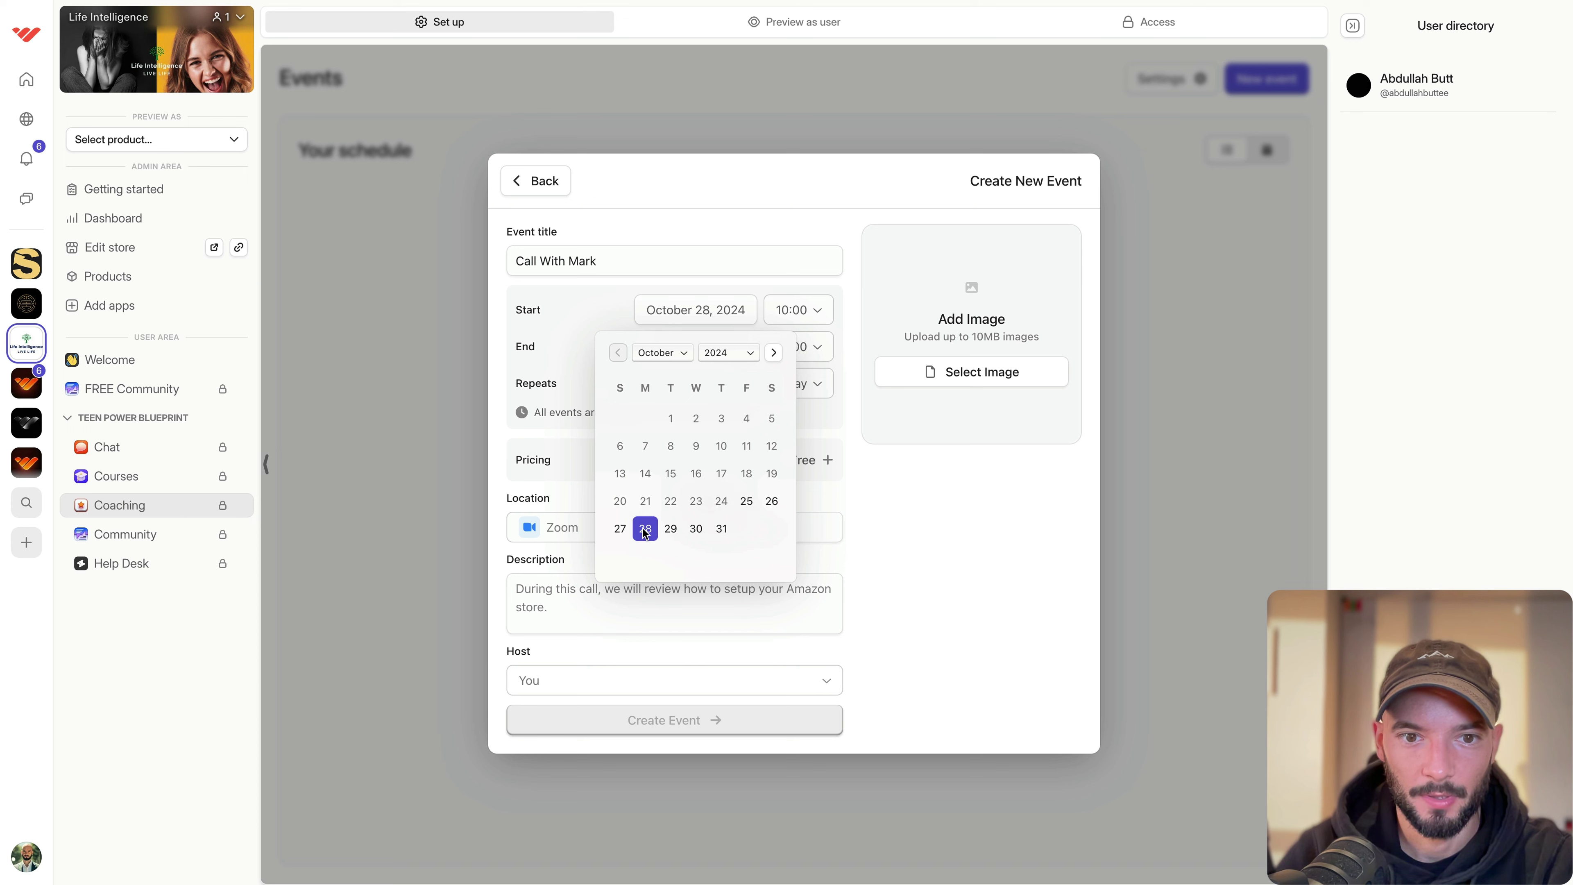
left_click(566, 365)
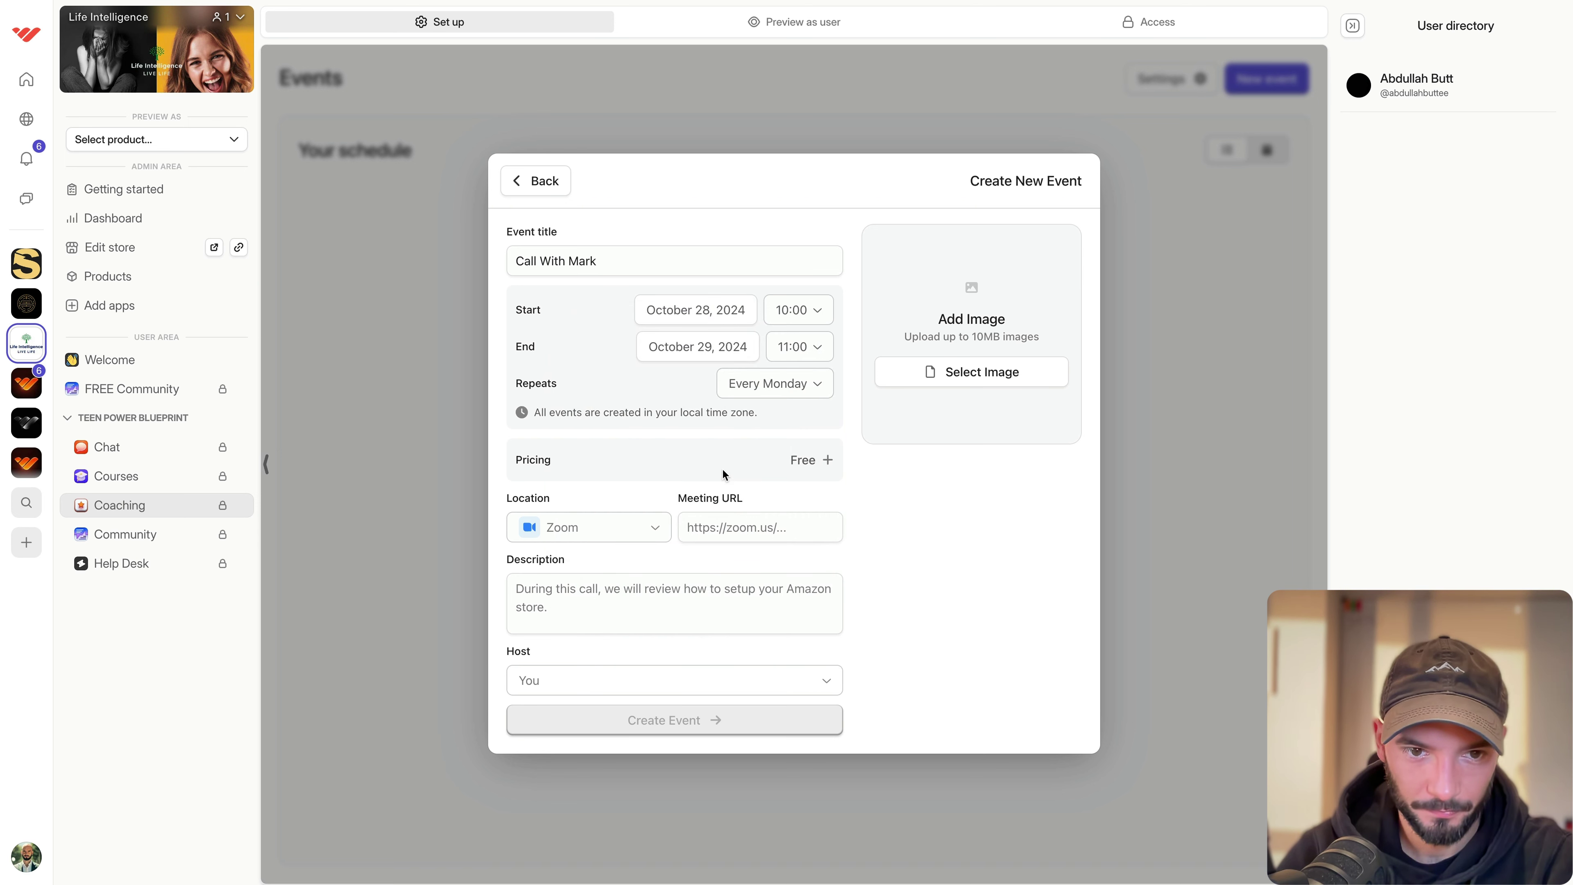
left_click(717, 527)
Set the meeting URL to zoomwithmark.com and make someone else the host.
type("zoomw")
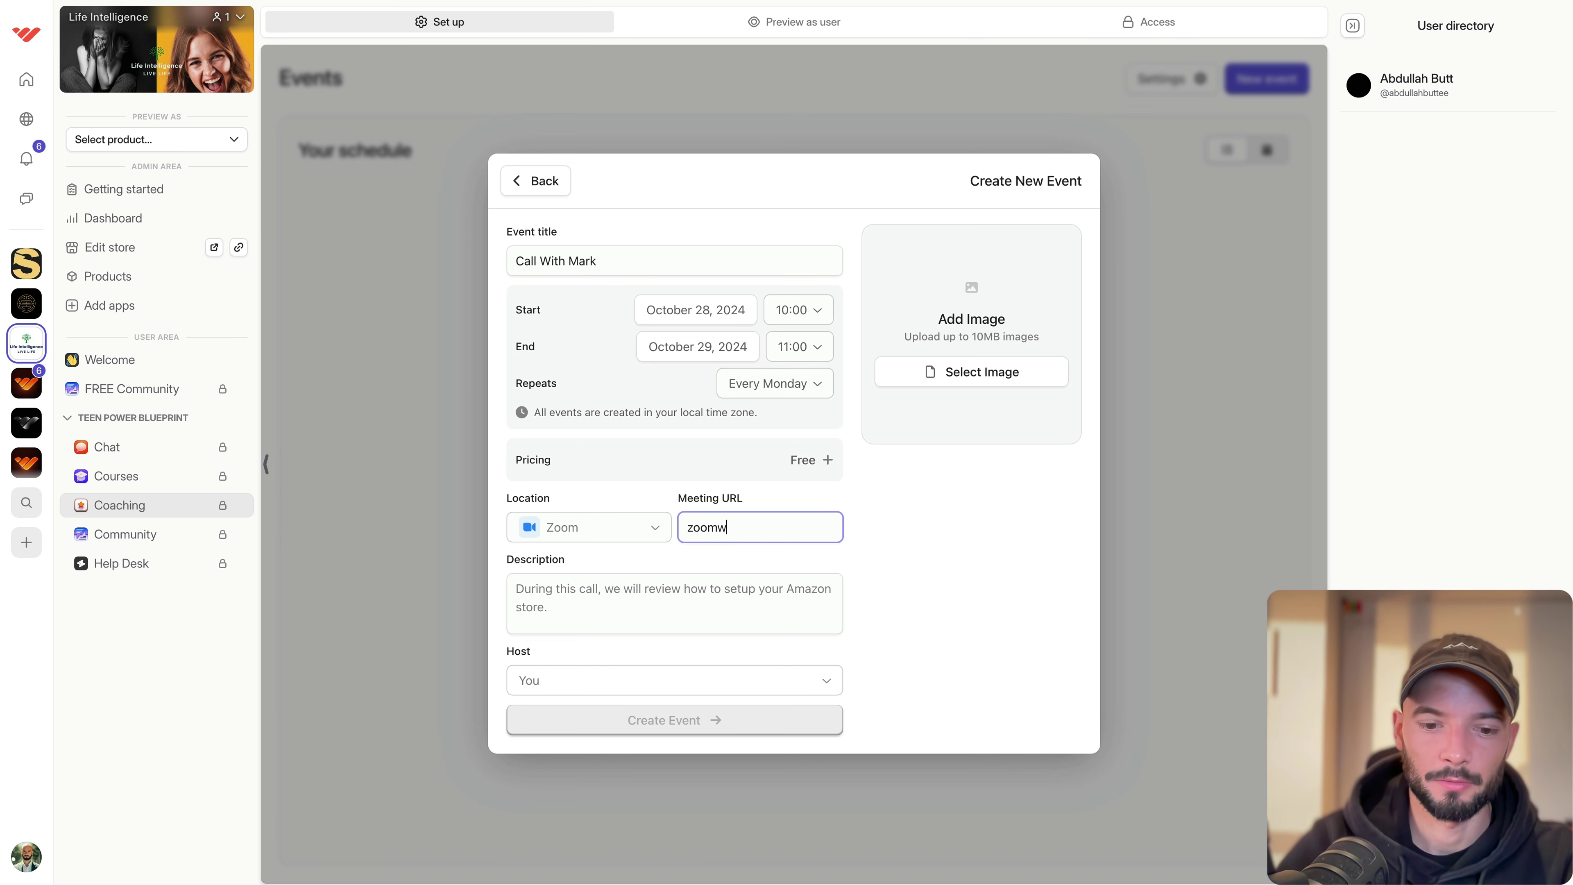
type("ithmark.com")
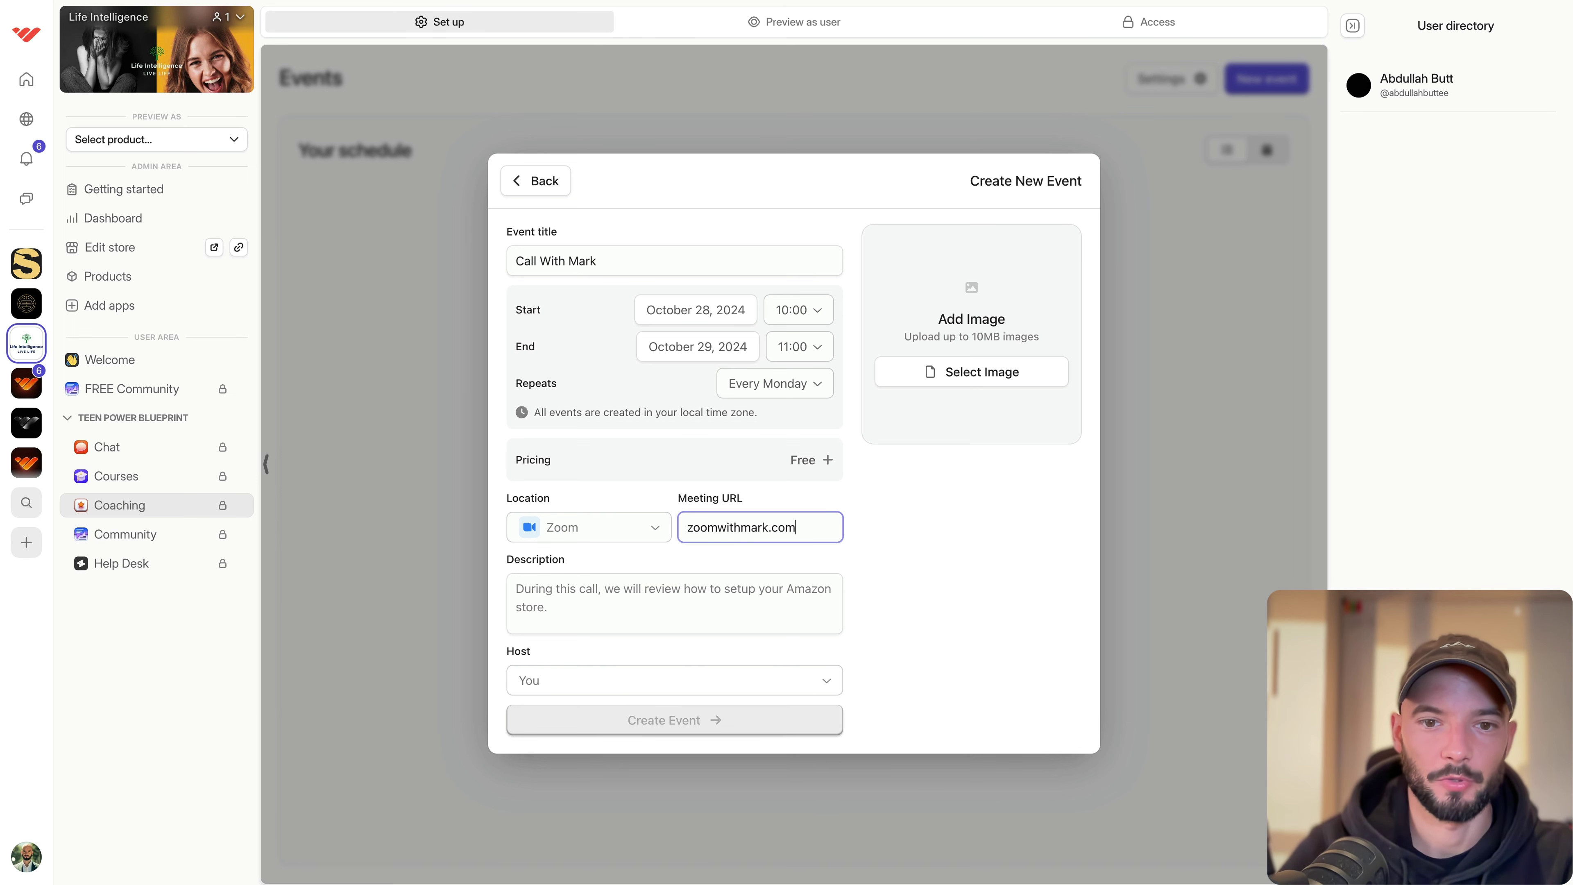
left_click(647, 605)
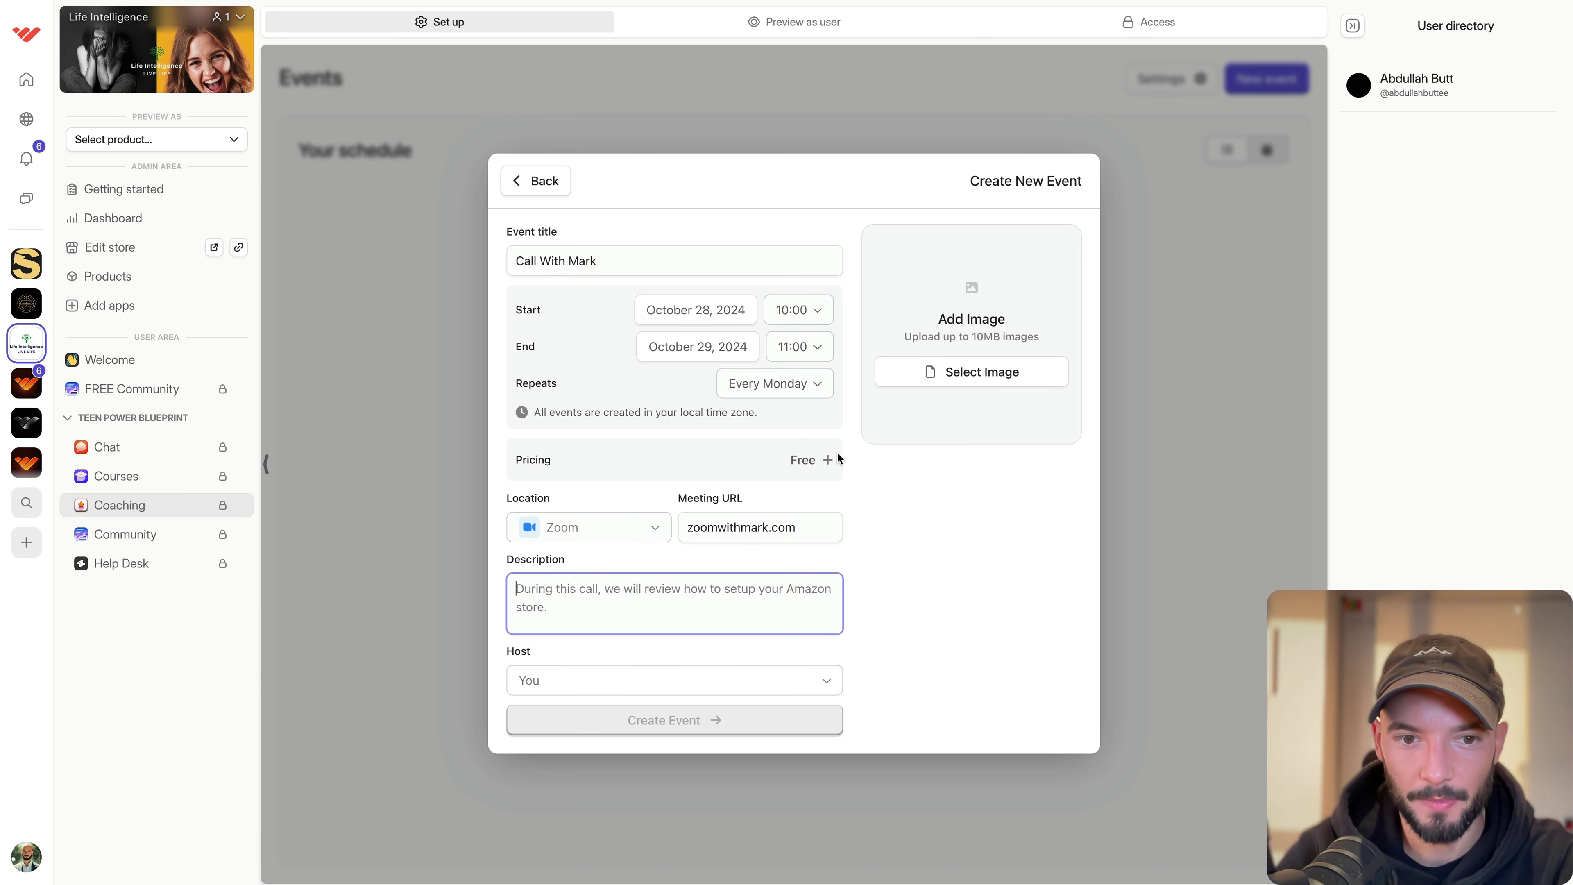
left_click(585, 672)
left_click(585, 700)
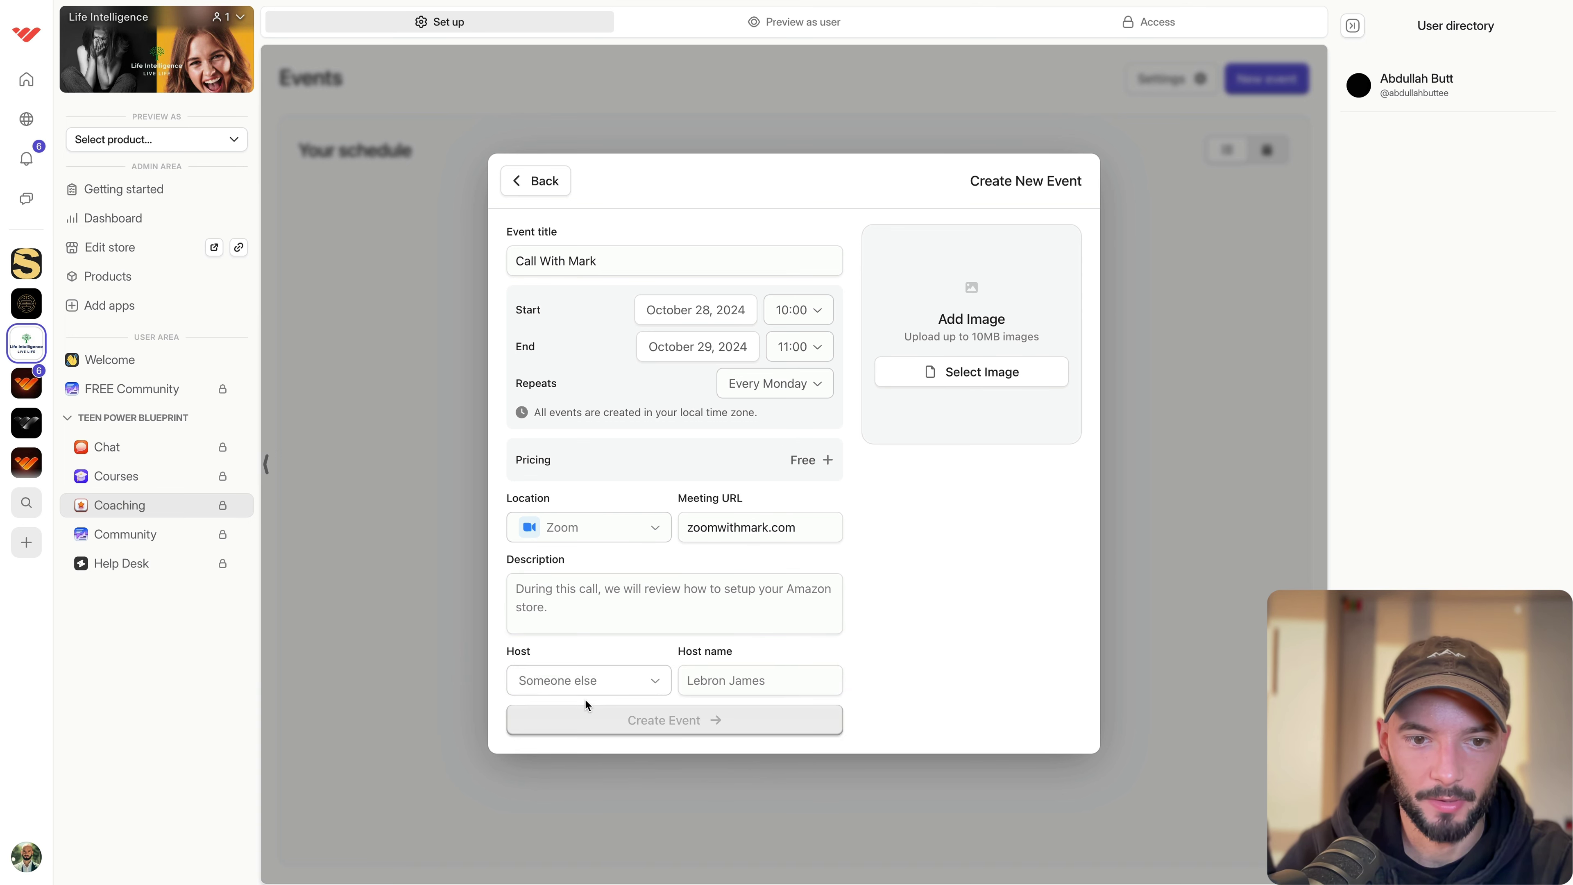
Enter the host's name and describe it as a coaching call teaching Life Intelligence.
left_click(700, 686)
type("Mar")
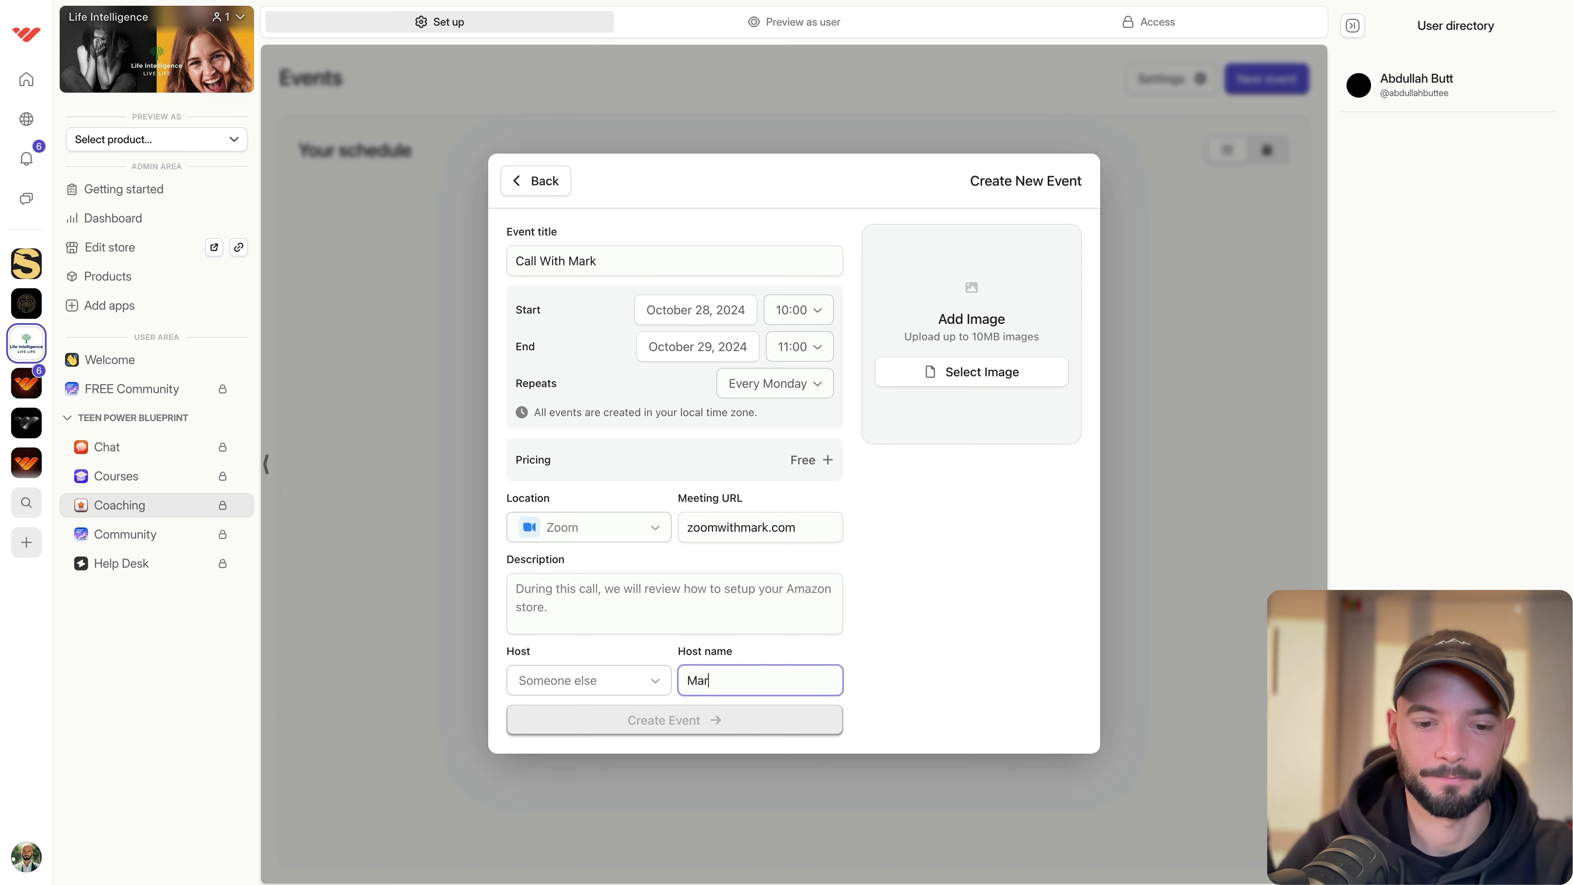
type("k Newey")
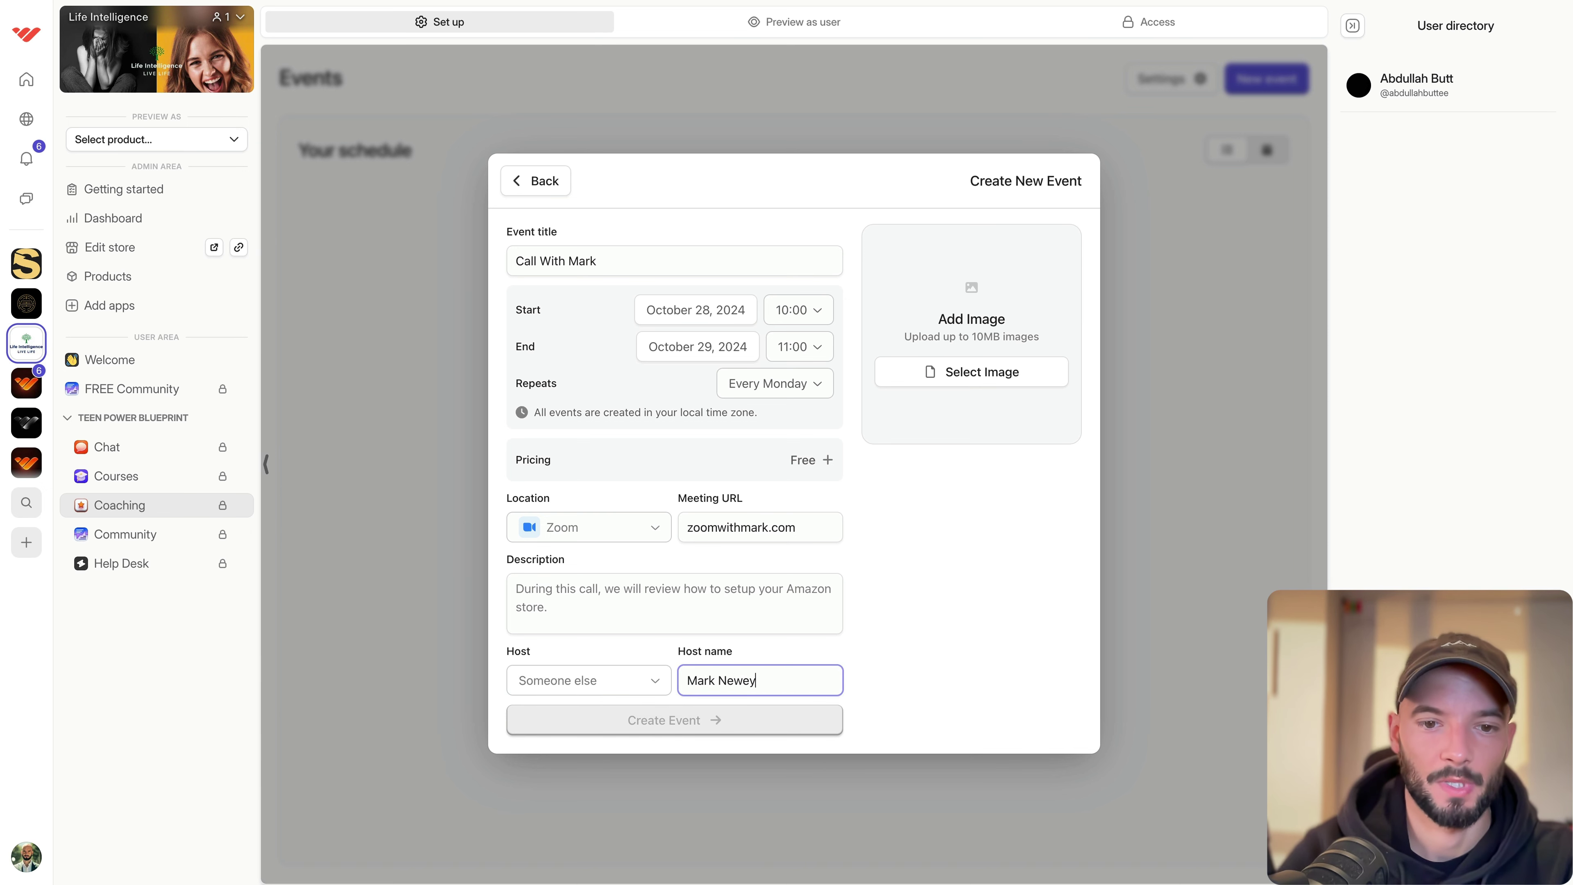
left_click(789, 618)
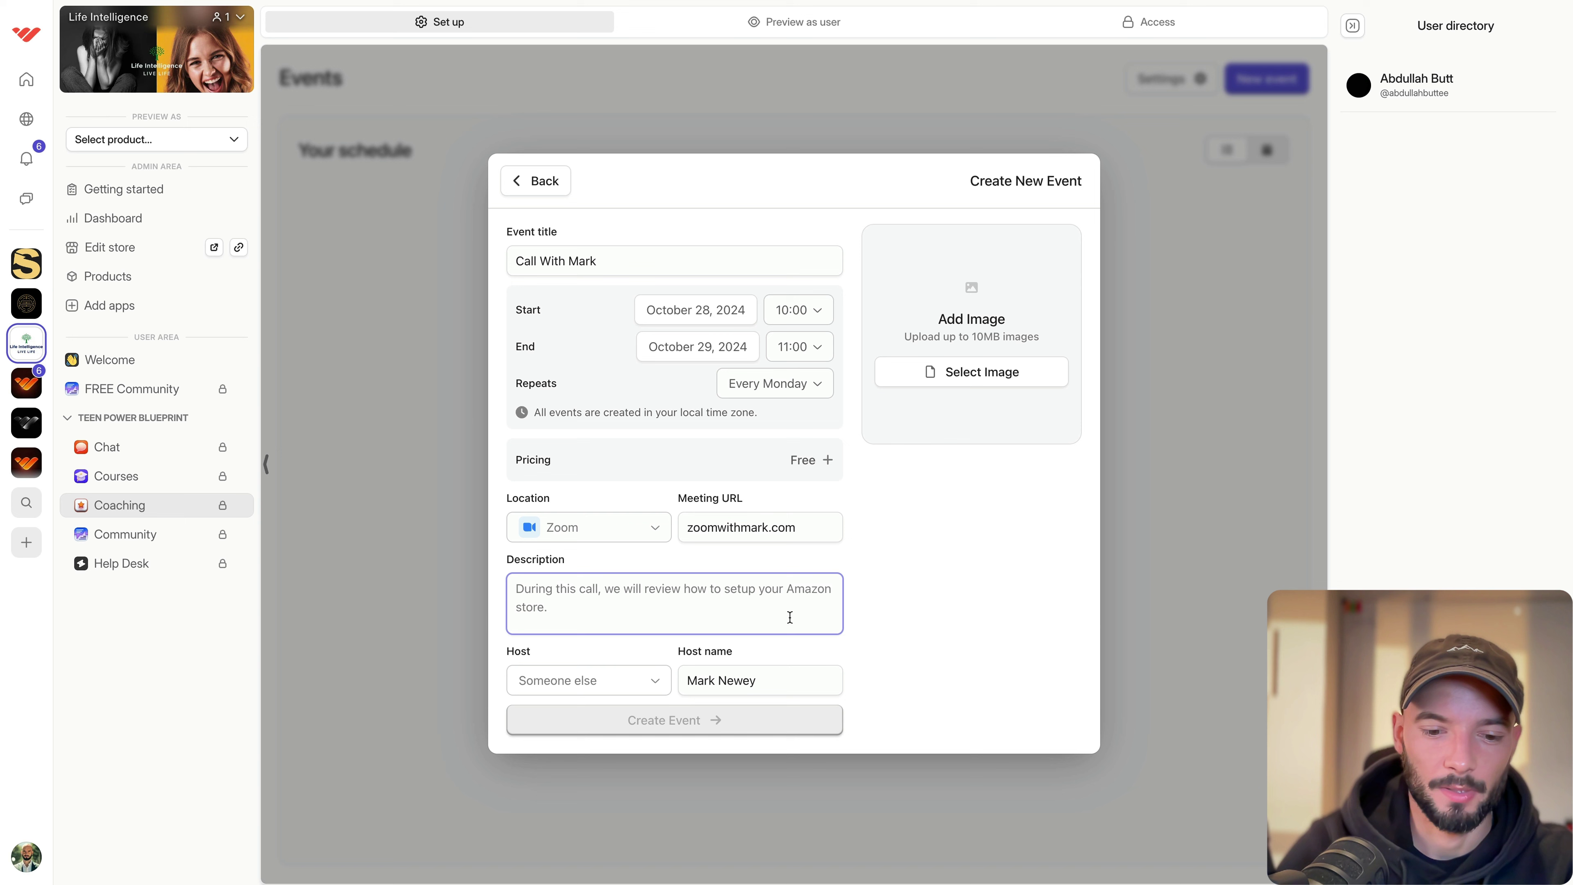
type("This is a")
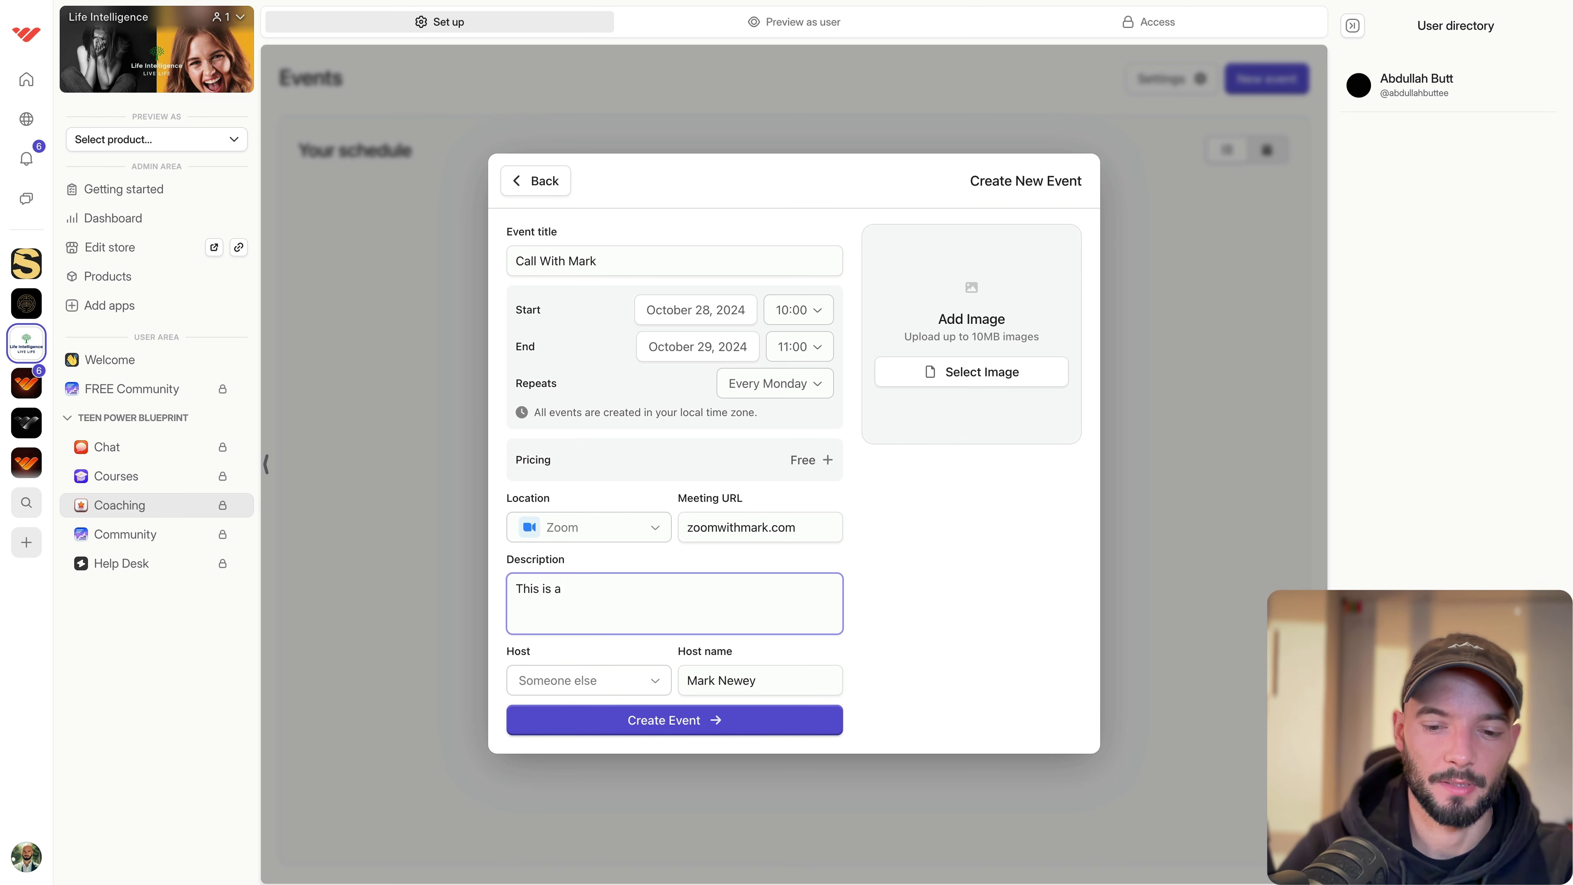
type(" coachi")
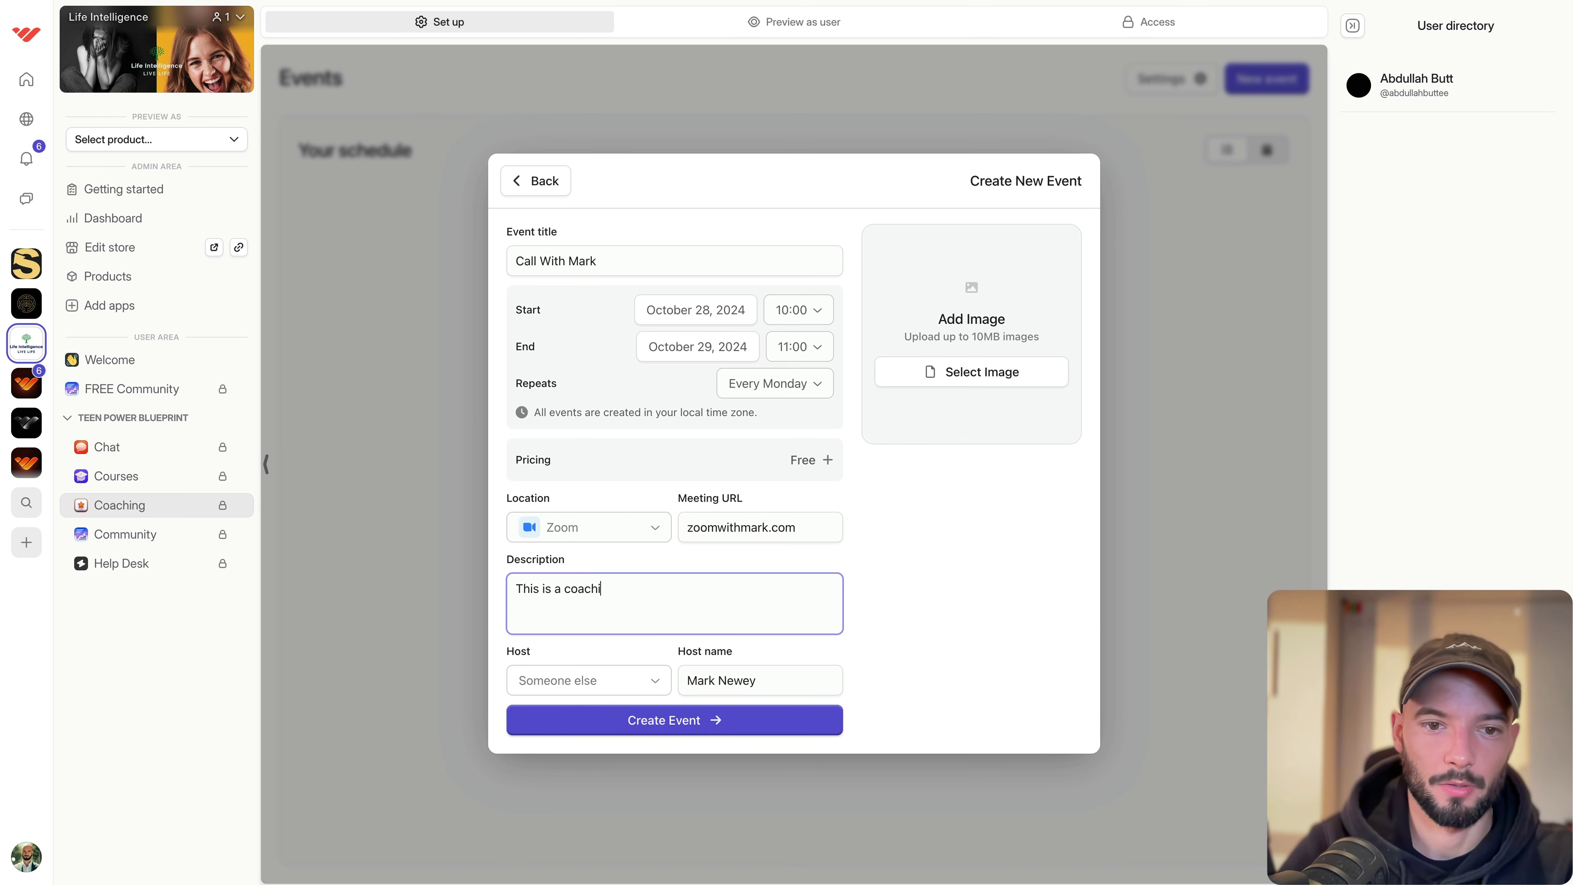
type("ng call to te")
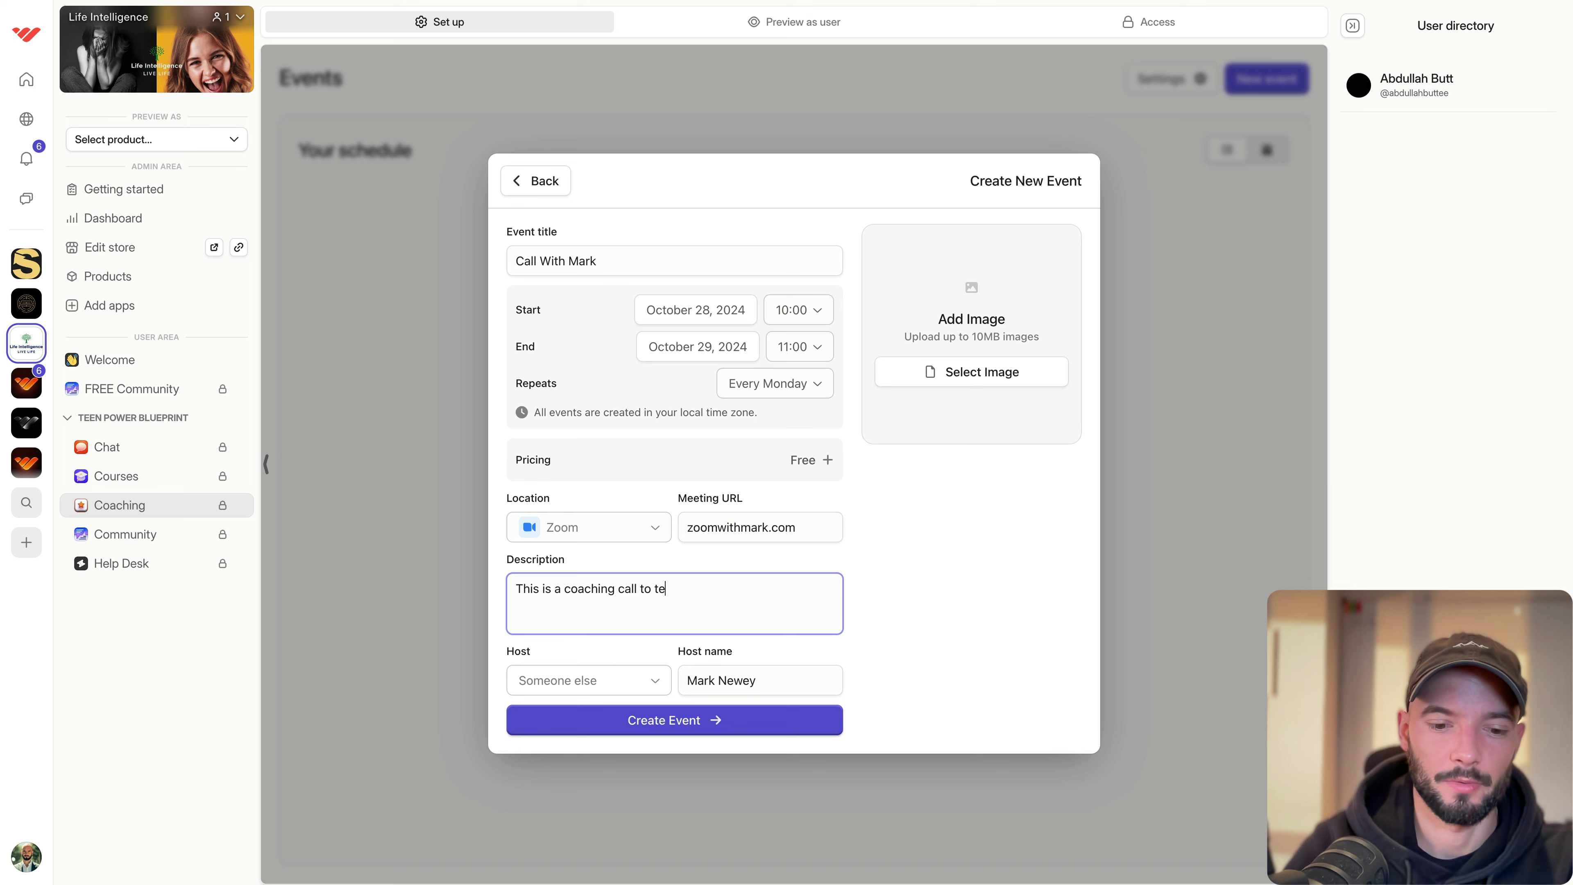
type("ach you Life")
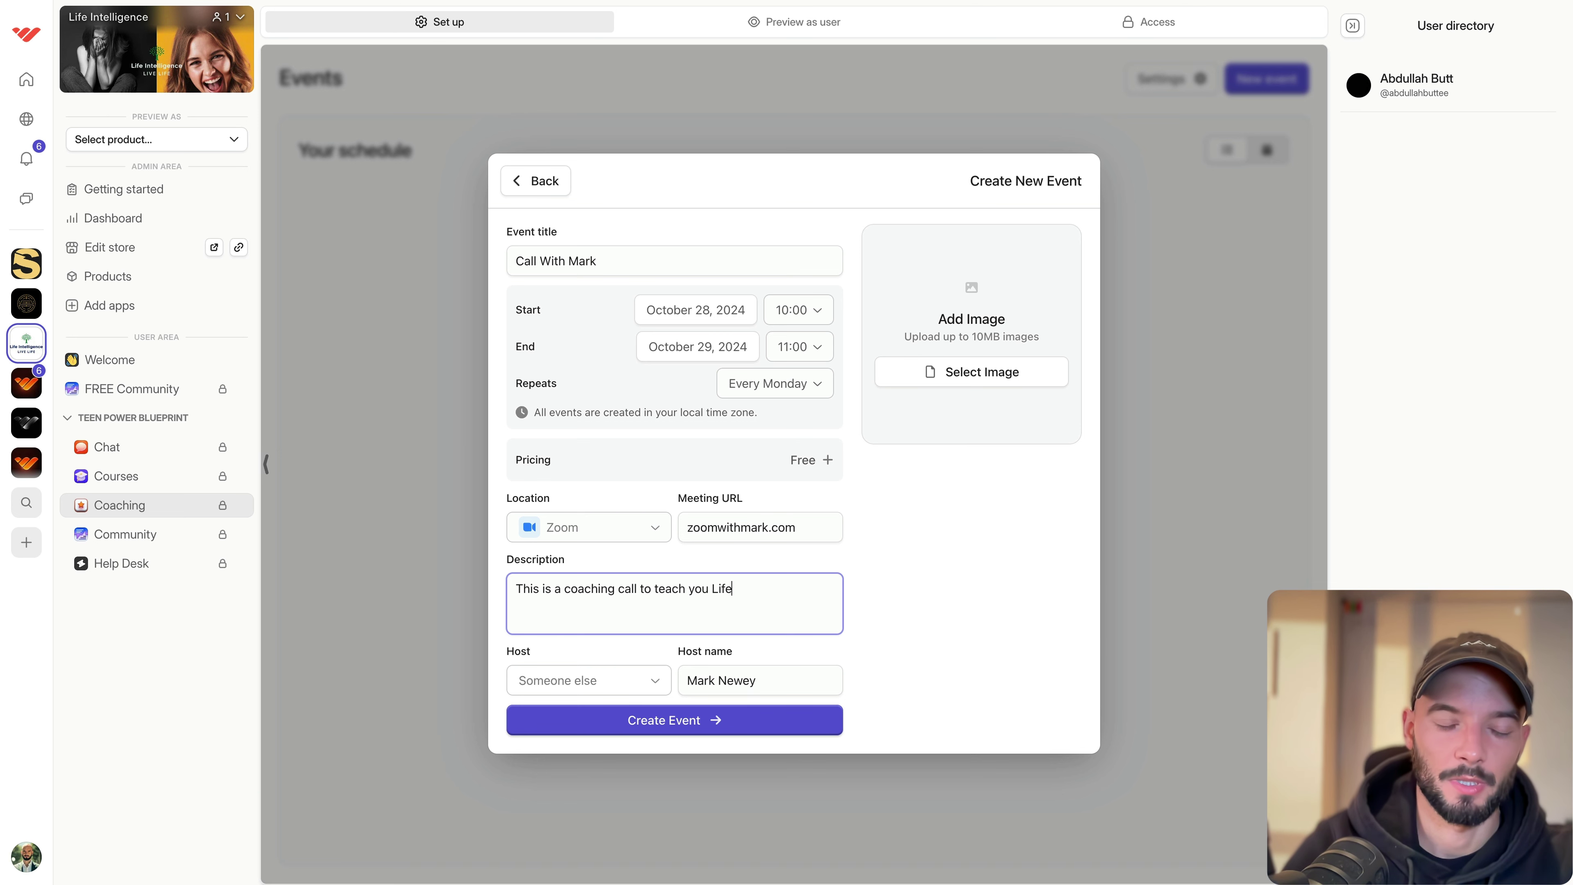
type(" Intelligence")
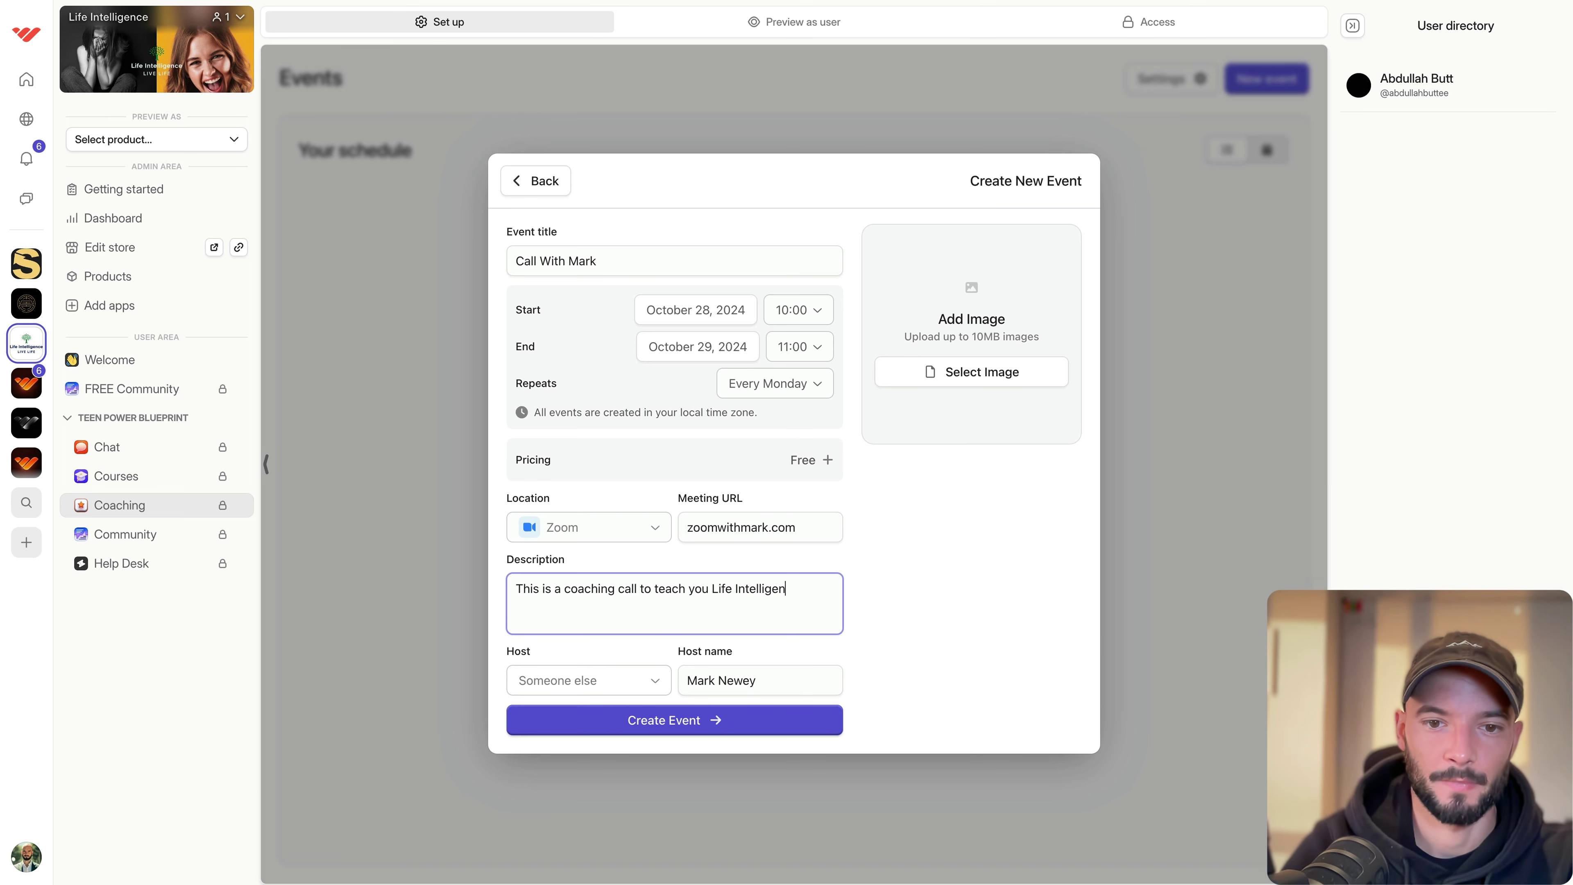
Create the Monday call event and start another event dated October 31, 2024.
left_click(725, 719)
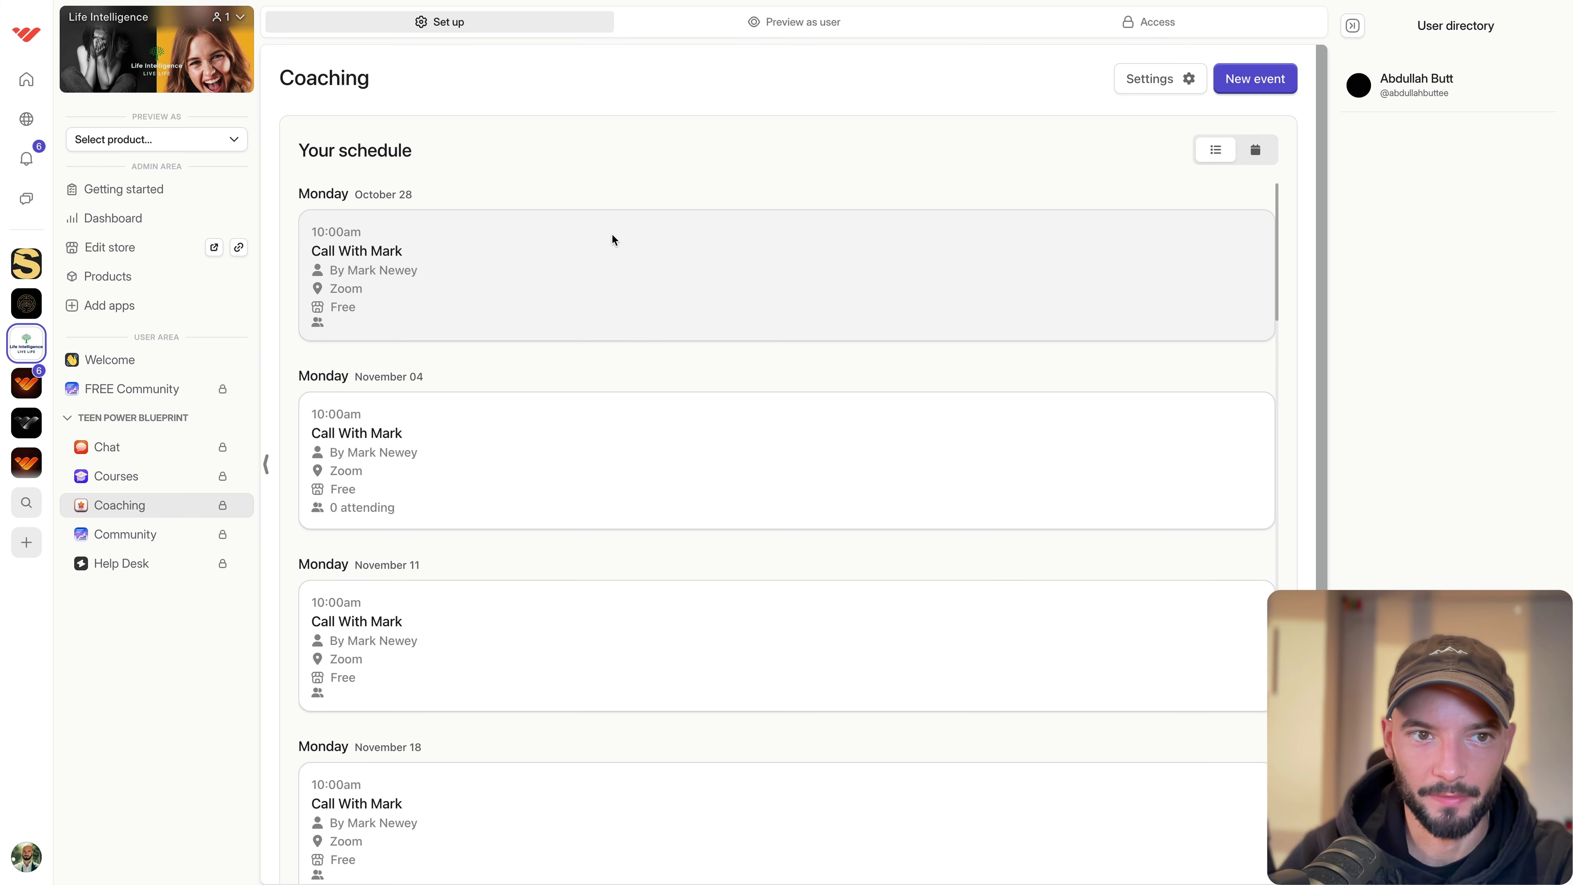
left_click(1255, 79)
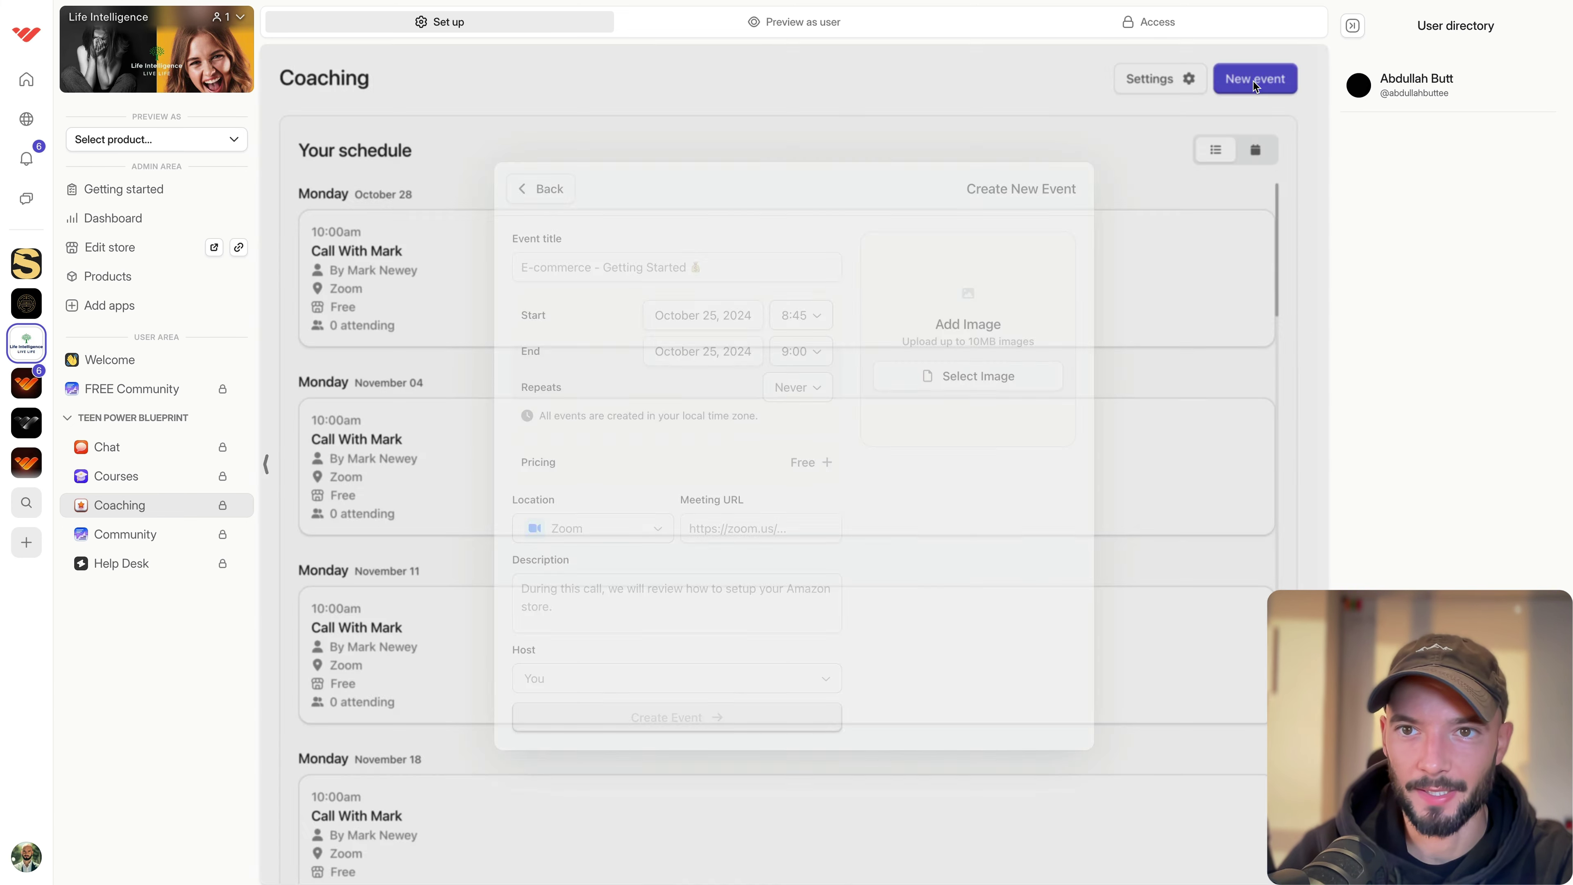
left_click(698, 309)
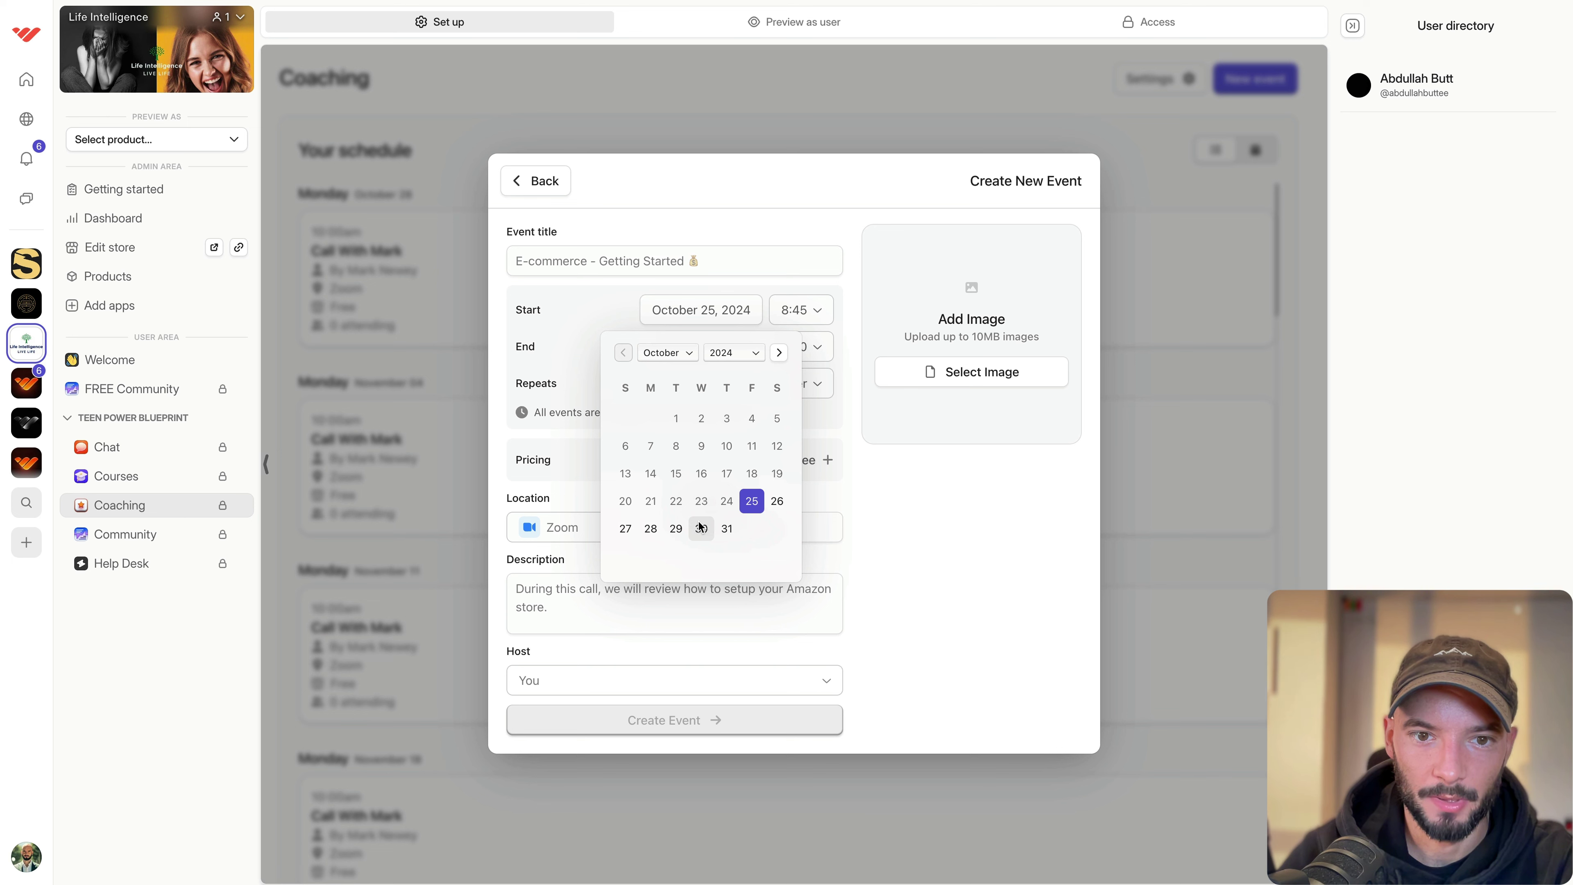
left_click(677, 528)
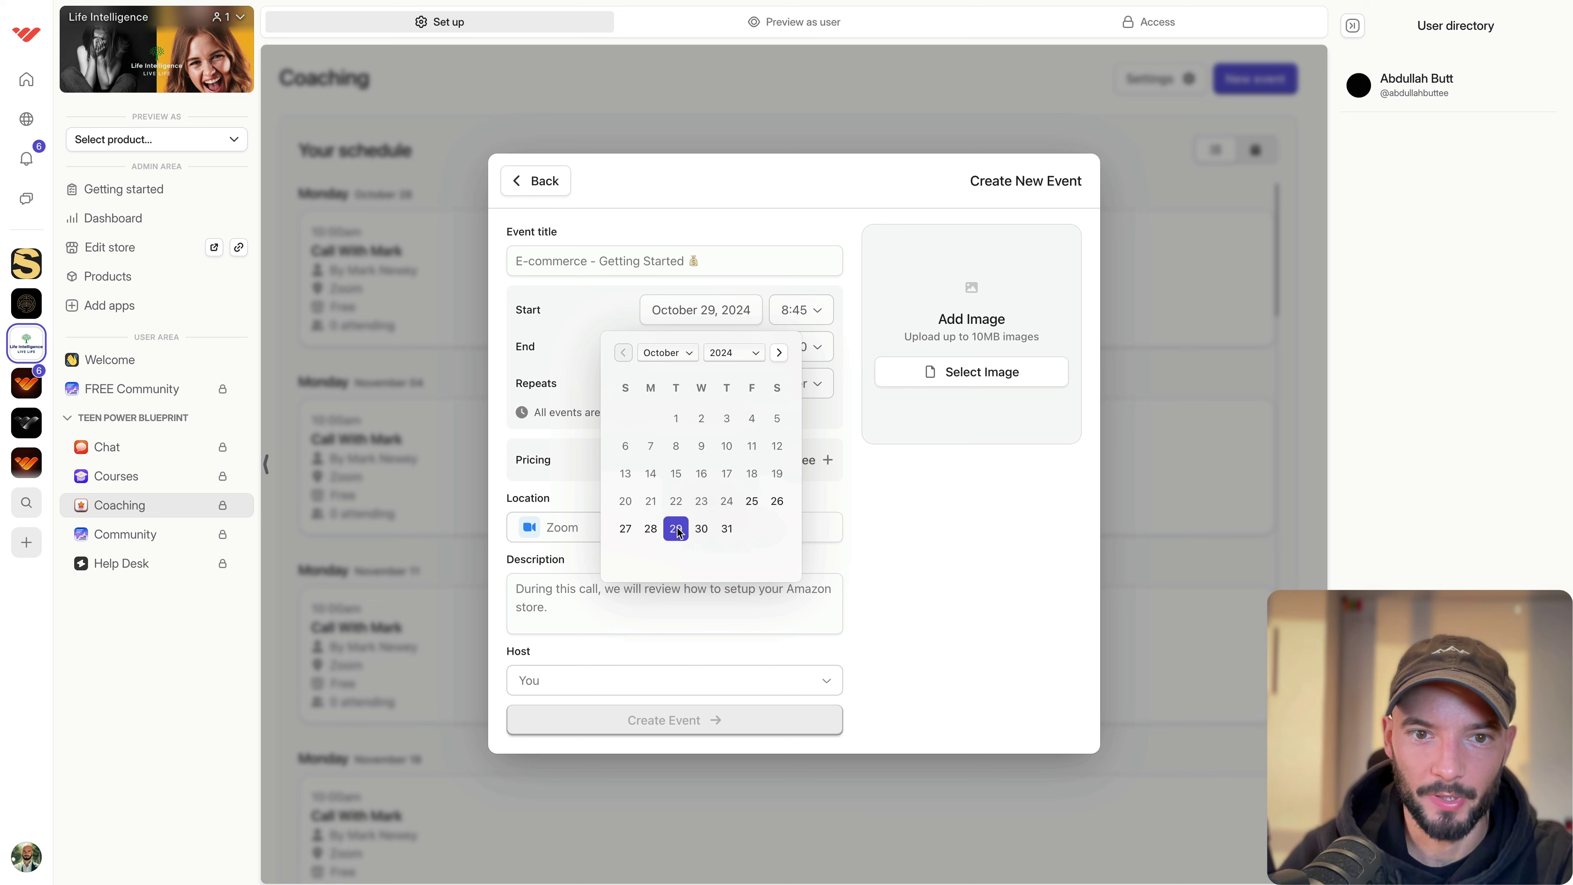
left_click(727, 528)
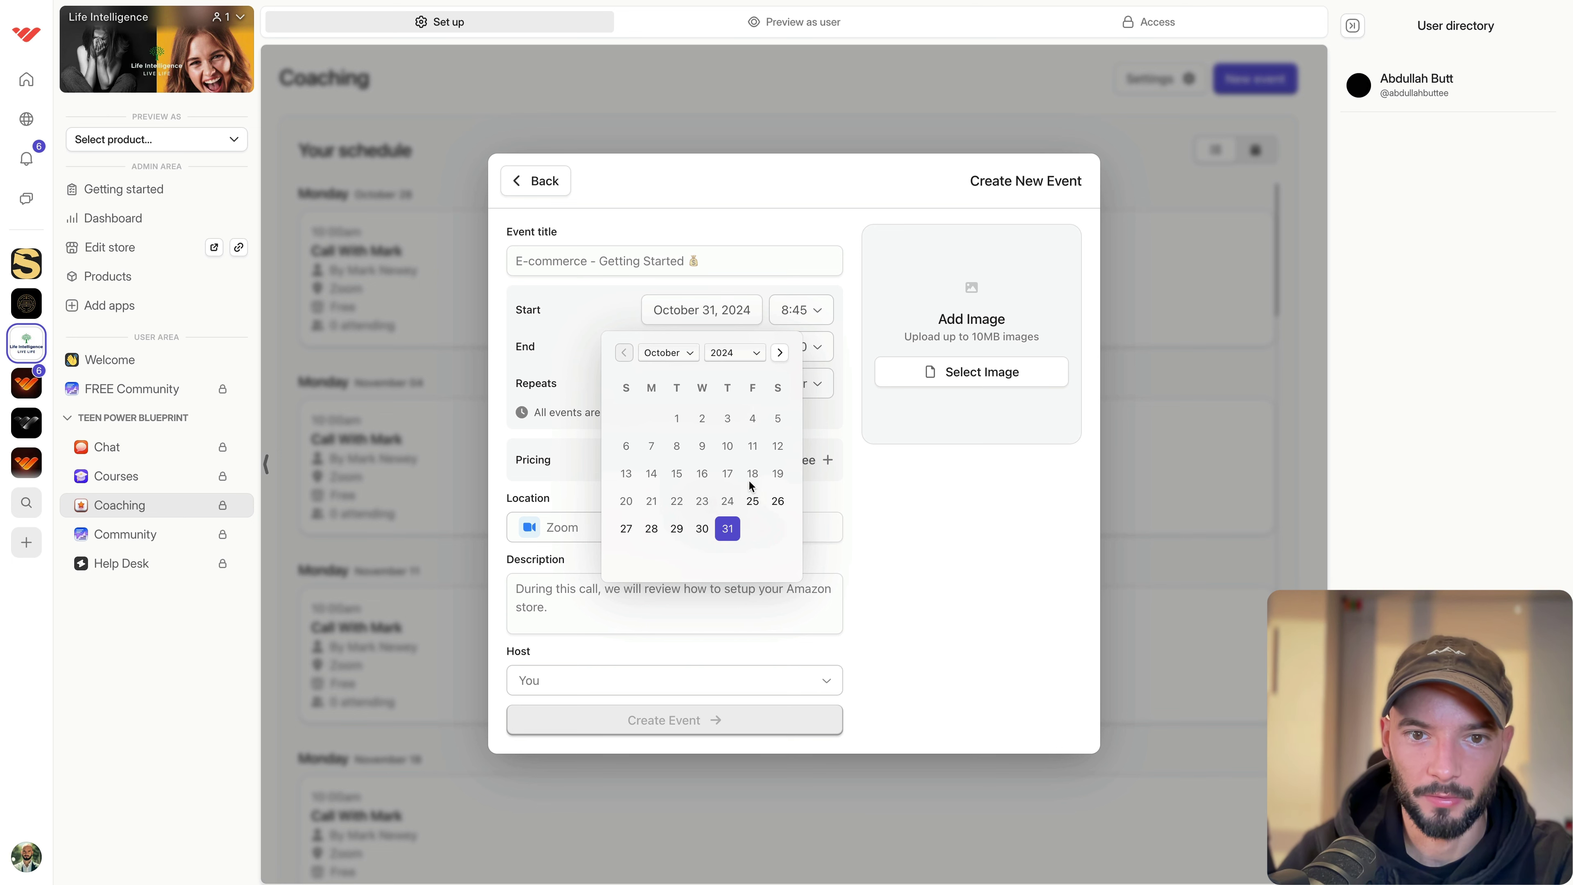
left_click(887, 345)
Set the new event to 10:00–11:00, repeating every Thursday.
left_click(827, 315)
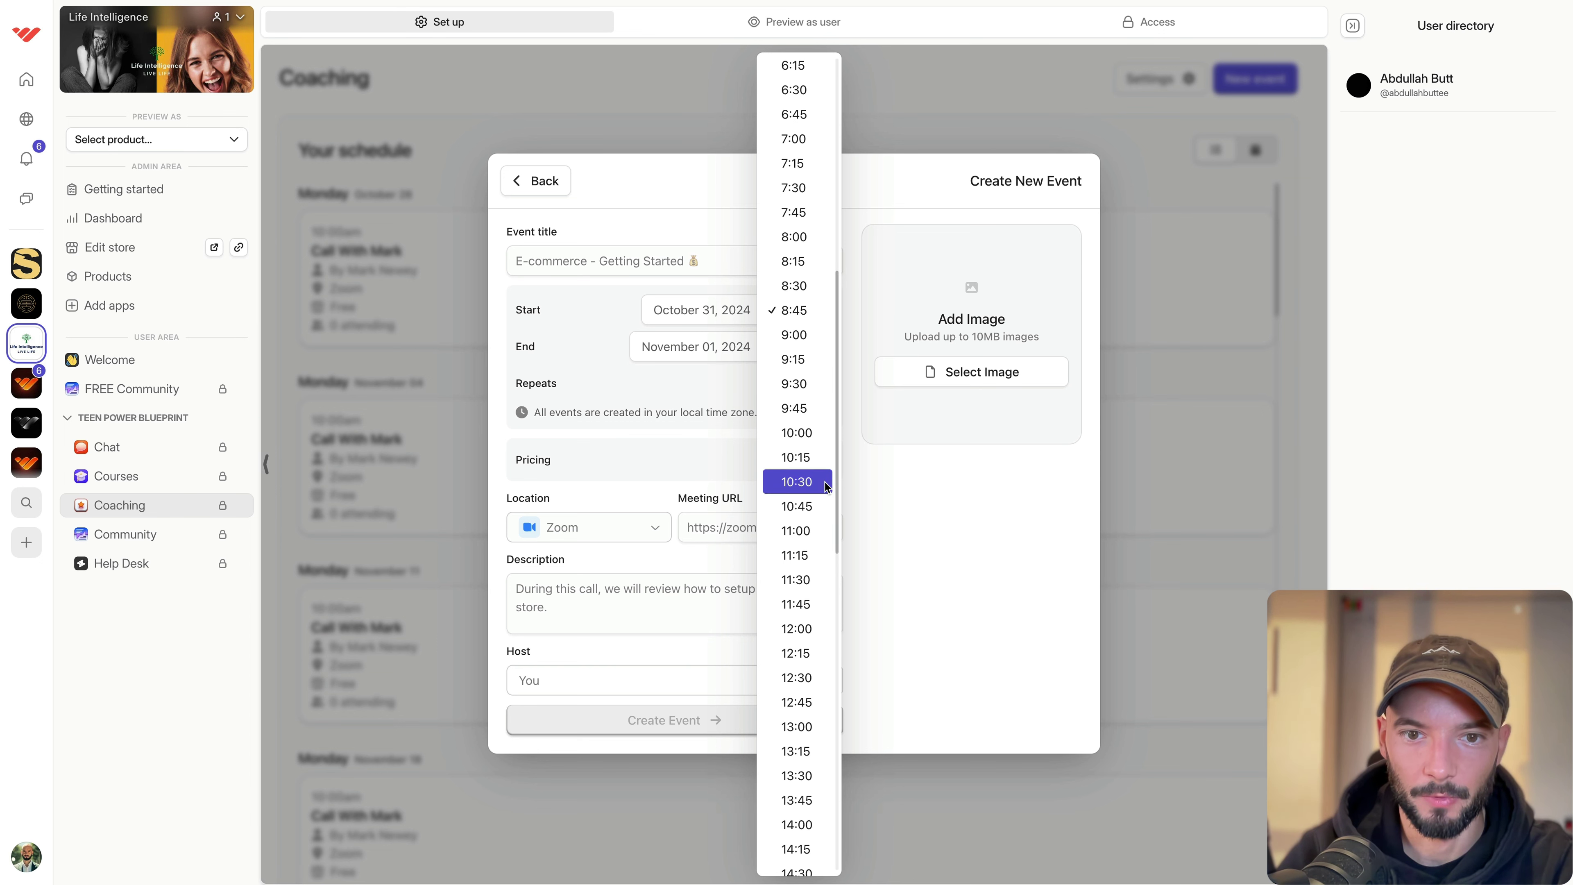
left_click(811, 432)
left_click(810, 344)
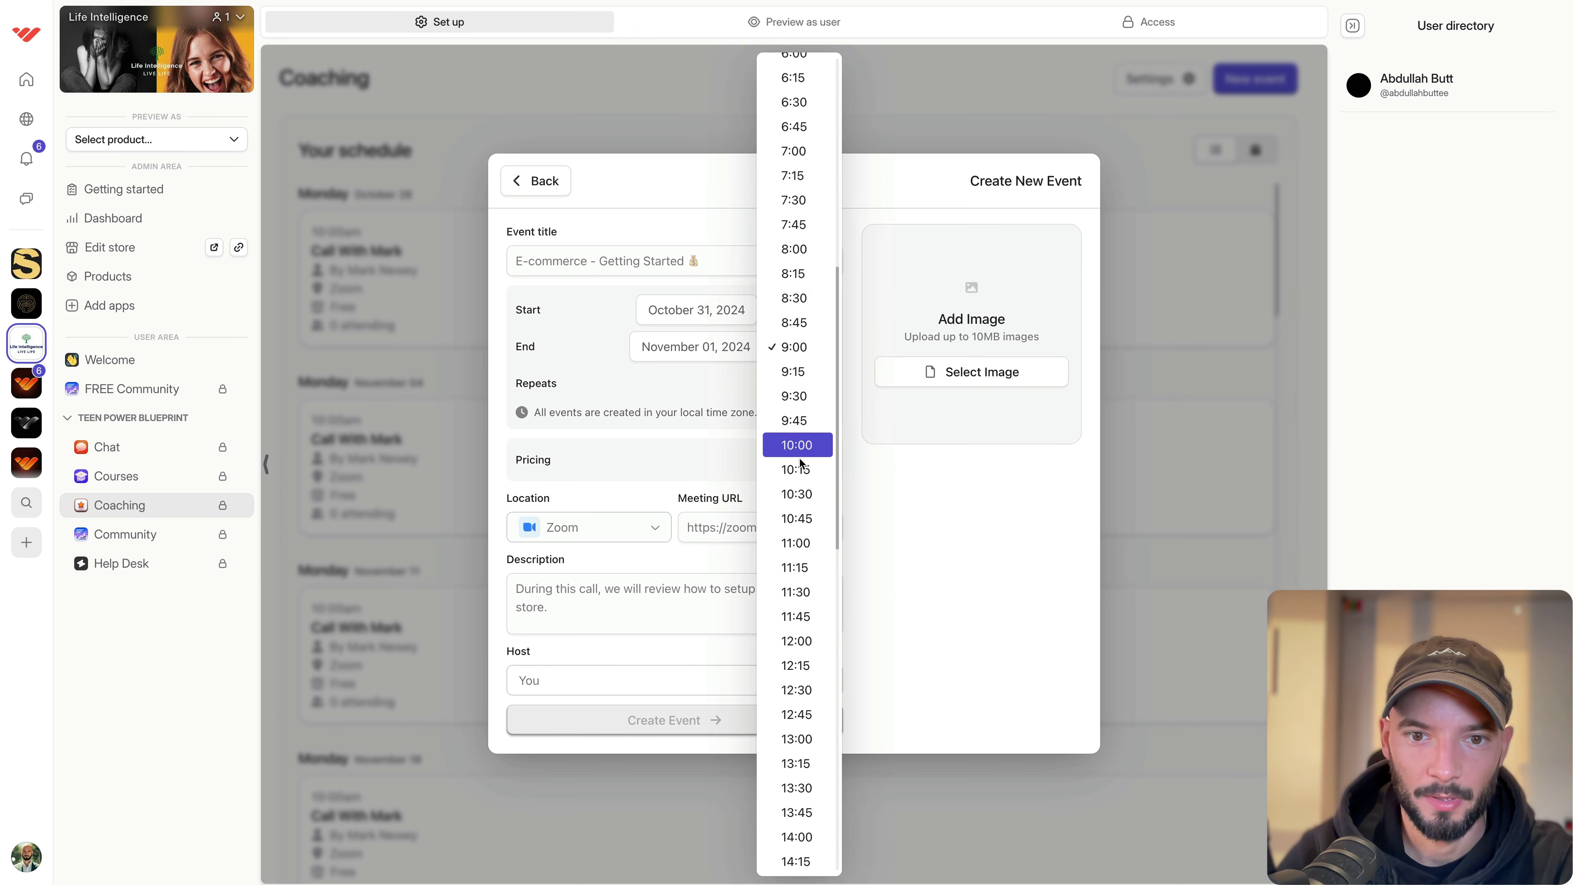
left_click(807, 550)
left_click(810, 395)
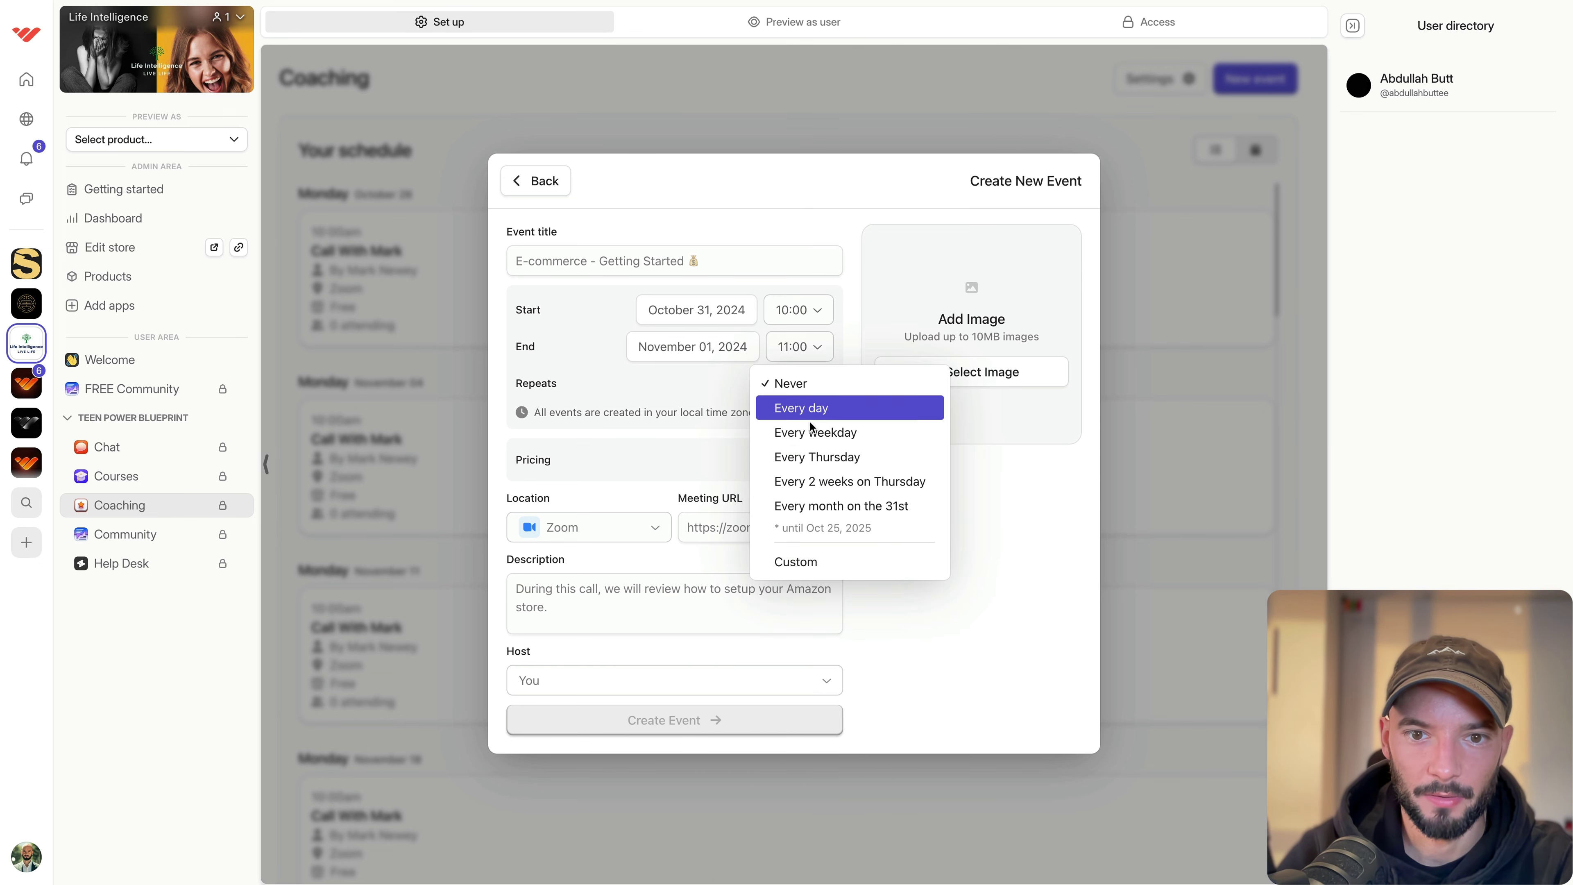
left_click(816, 458)
left_click(696, 525)
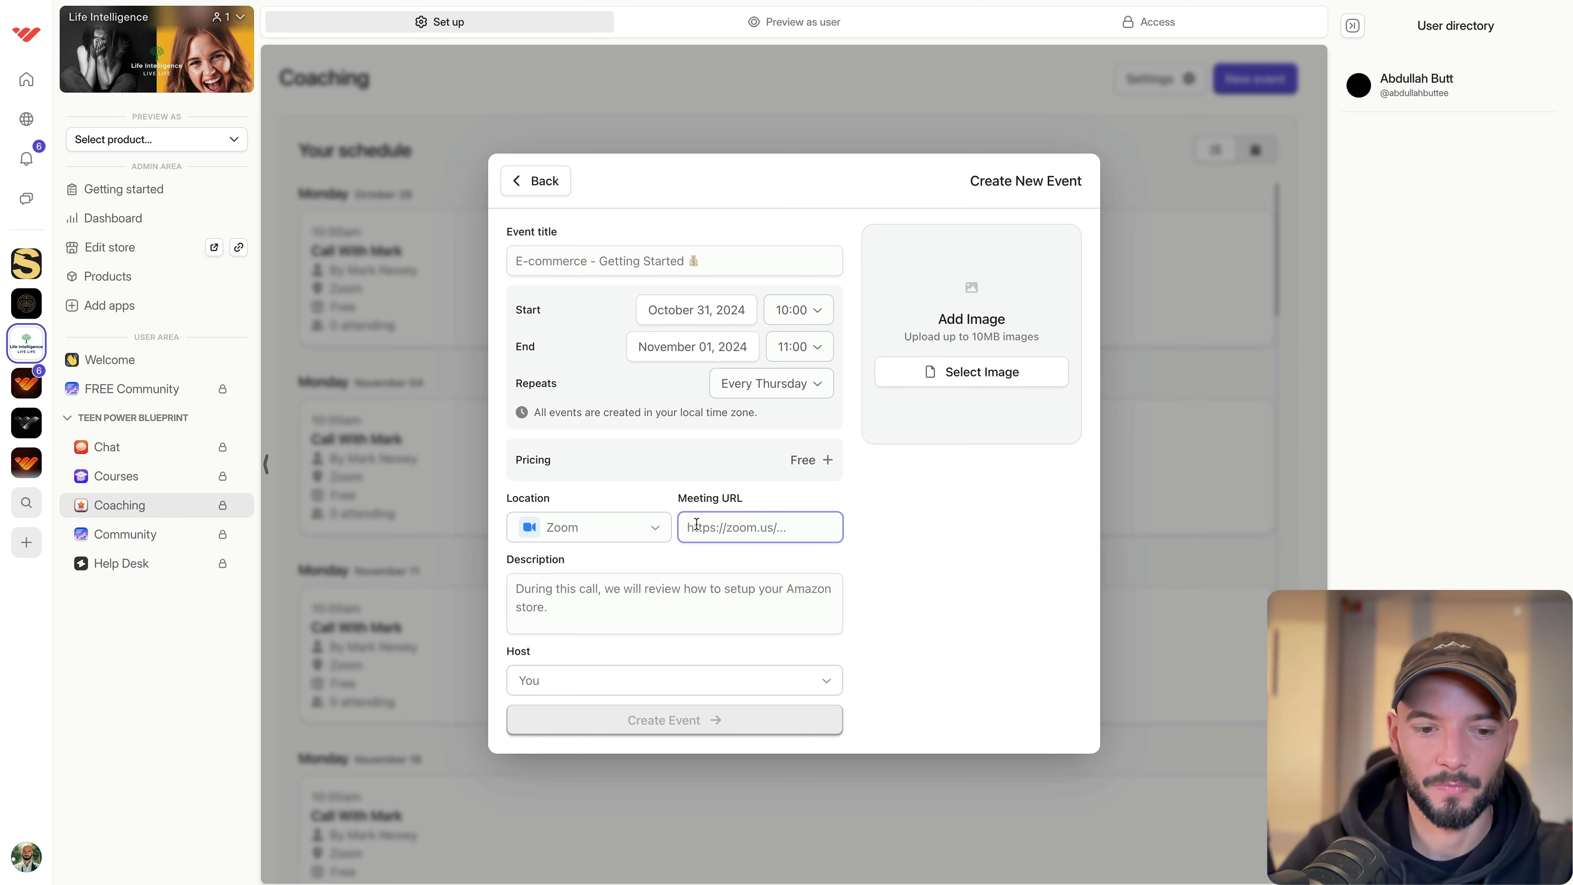
Enter meeting URL zoomwithmark.com and a Q&A description about the coaching call.
type("zoomwithmar")
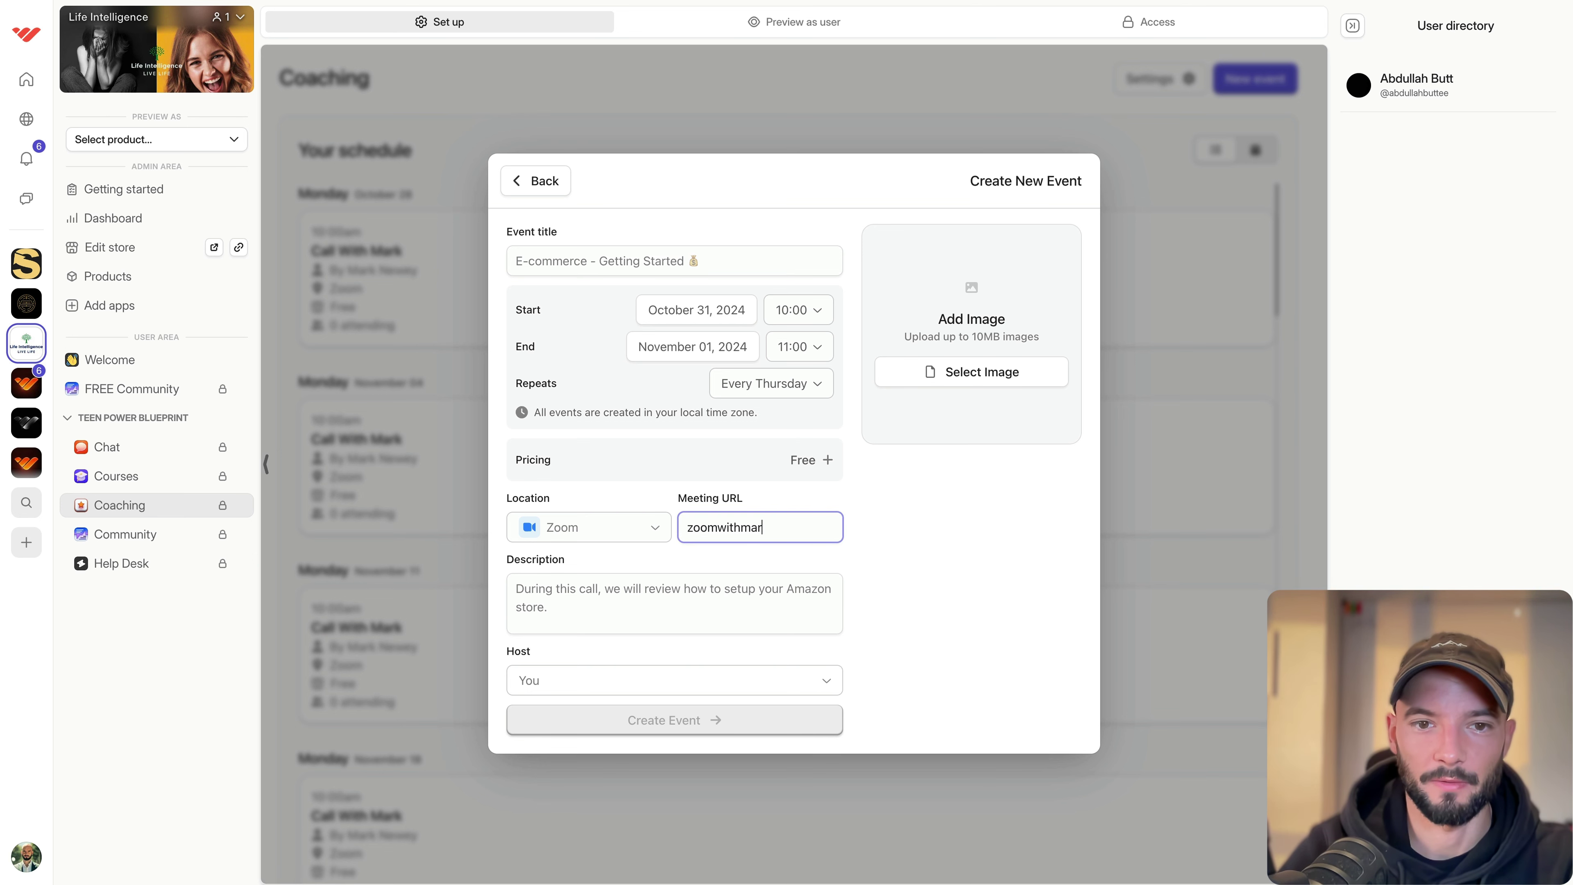
type("k.com")
left_click(634, 602)
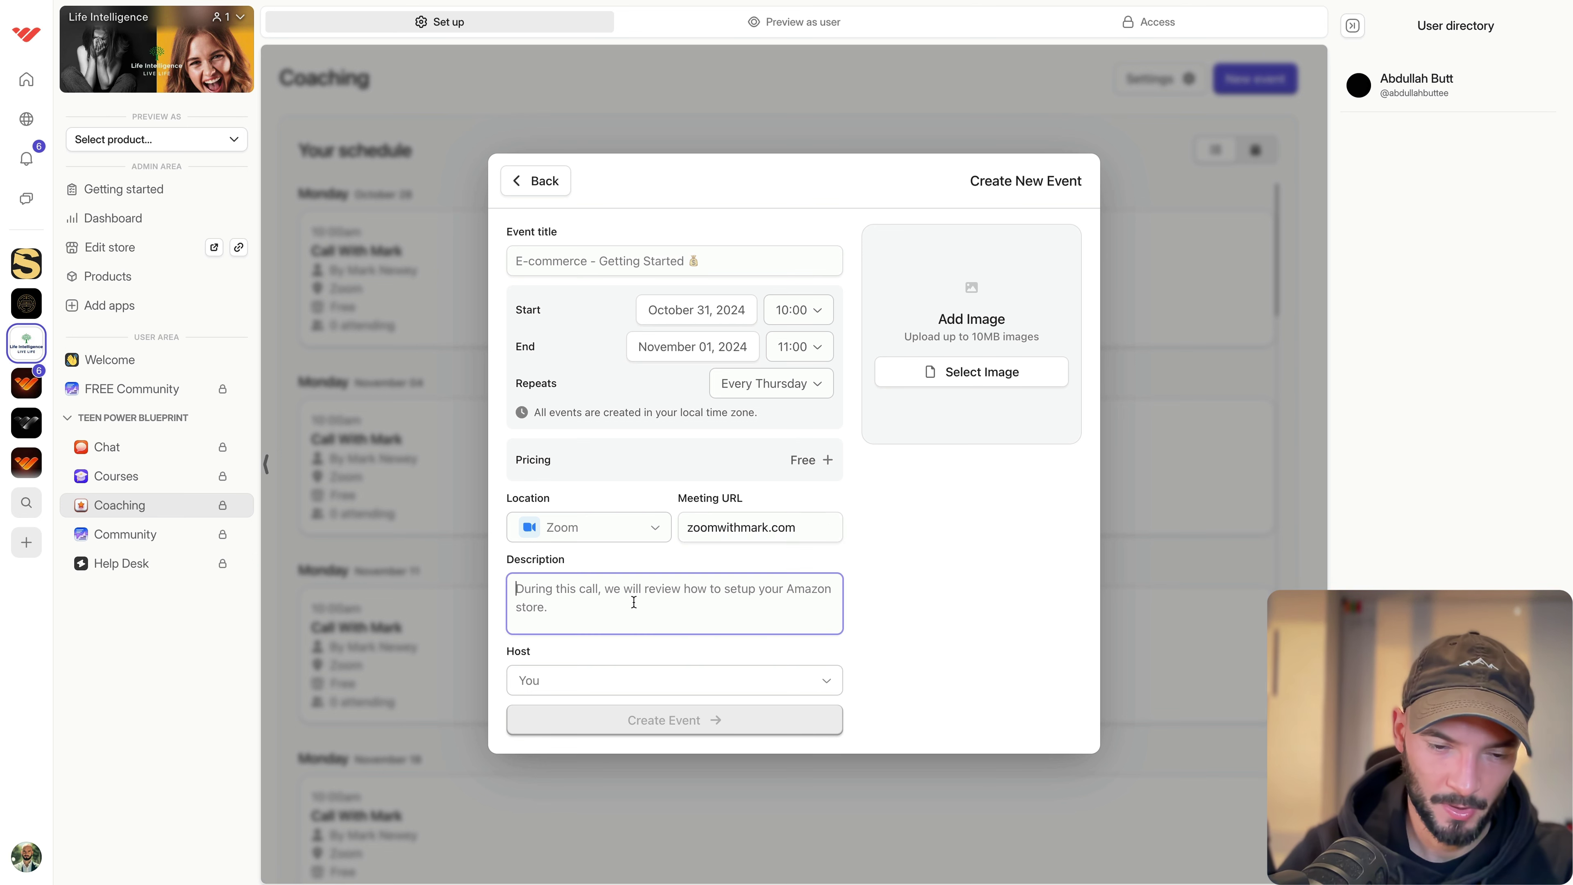
type("This")
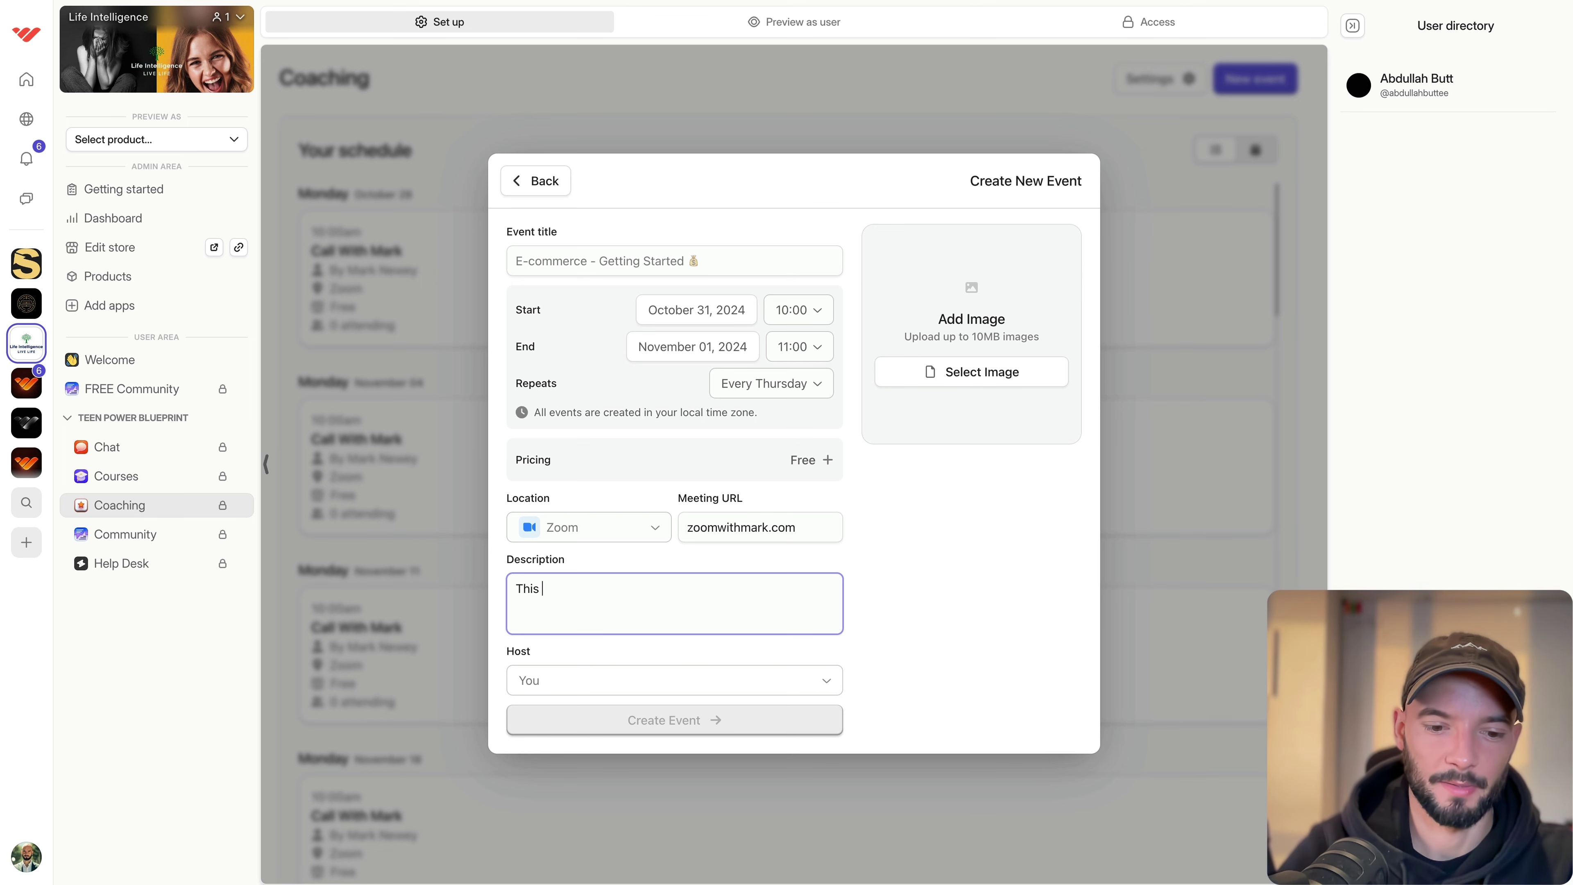
type(" is a Q&A a")
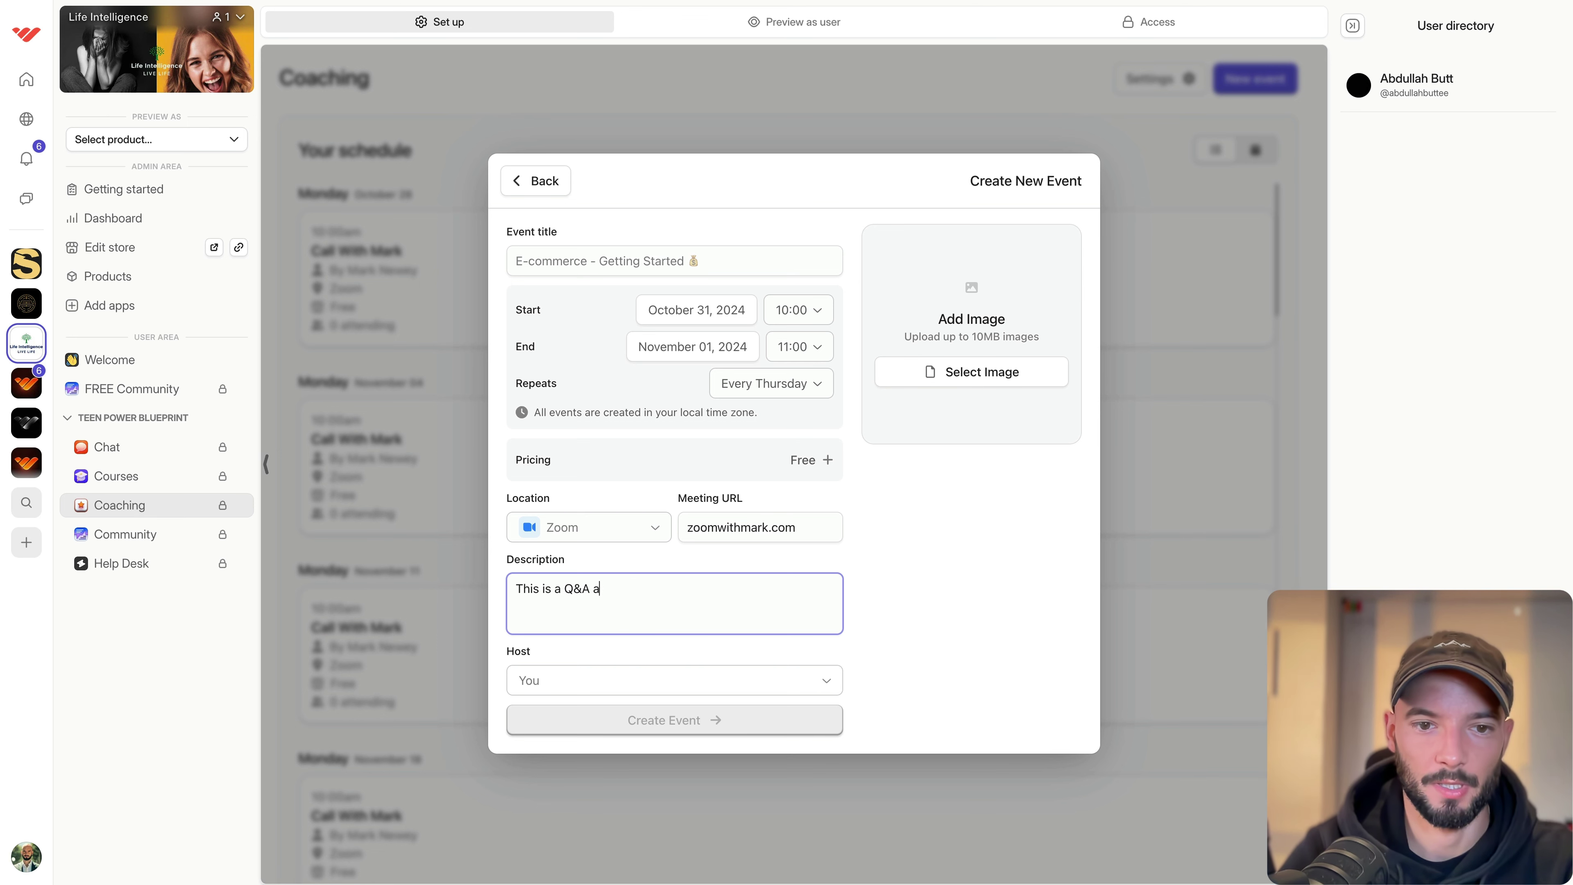
type("bout what you ")
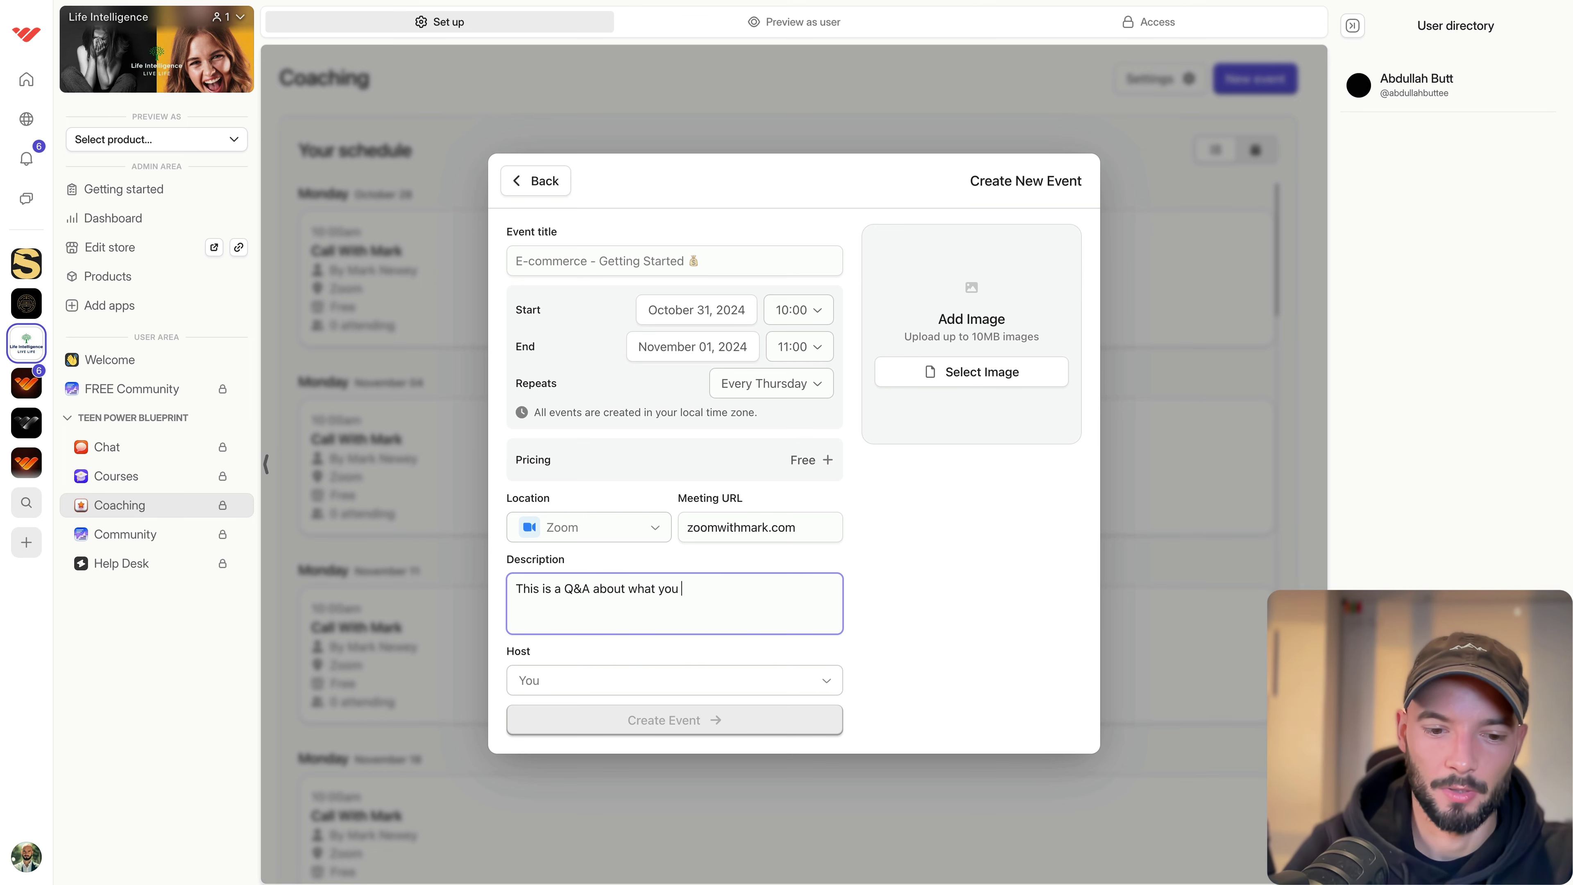
type("learned in o")
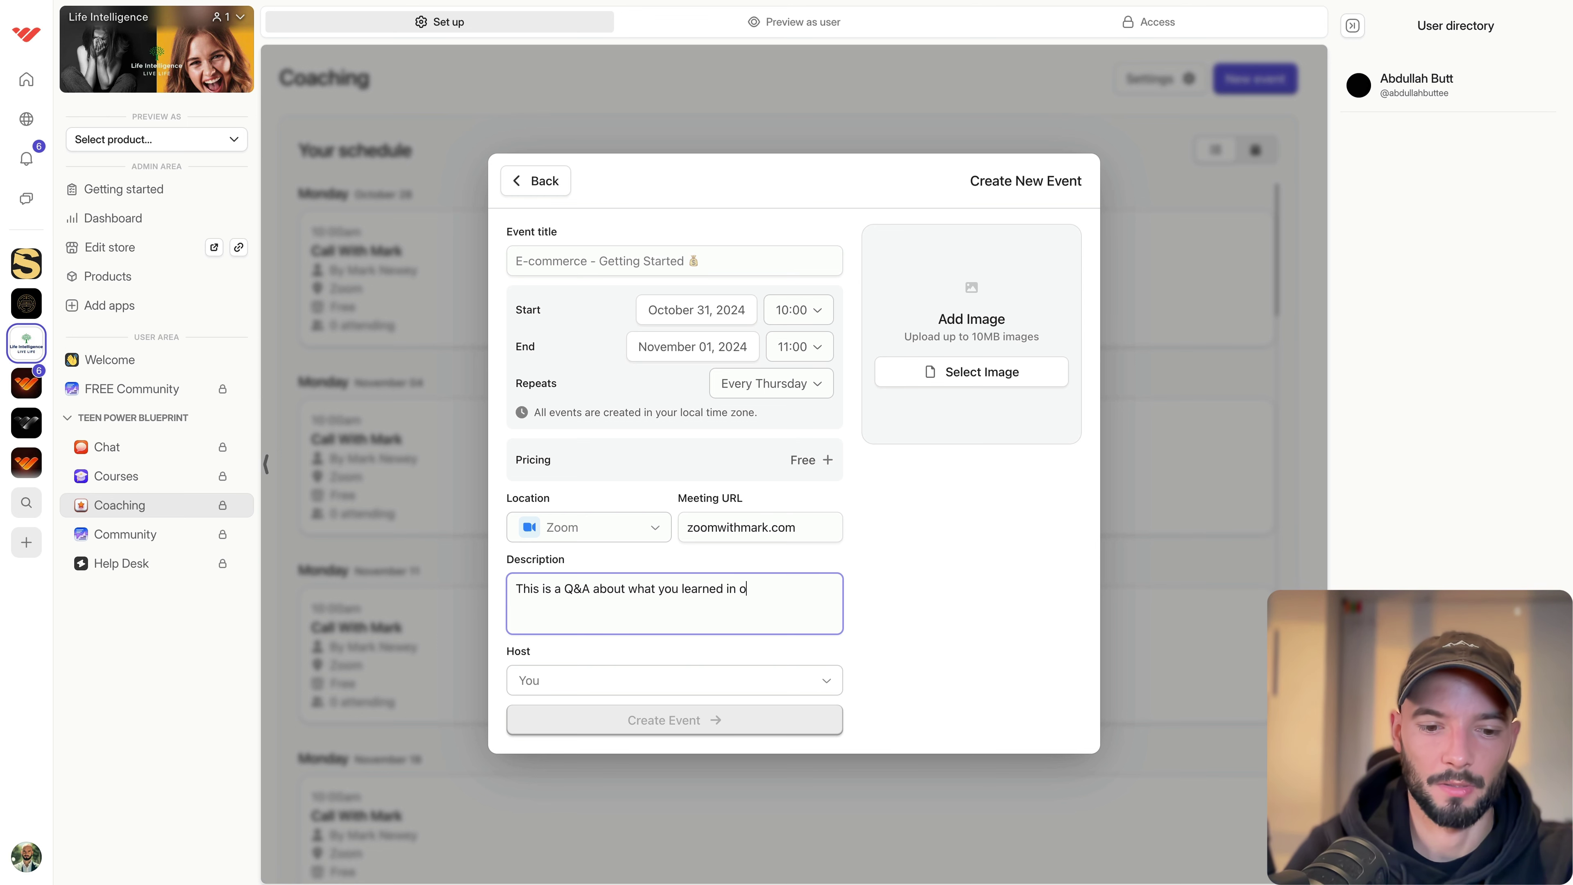
type("ur coaching c")
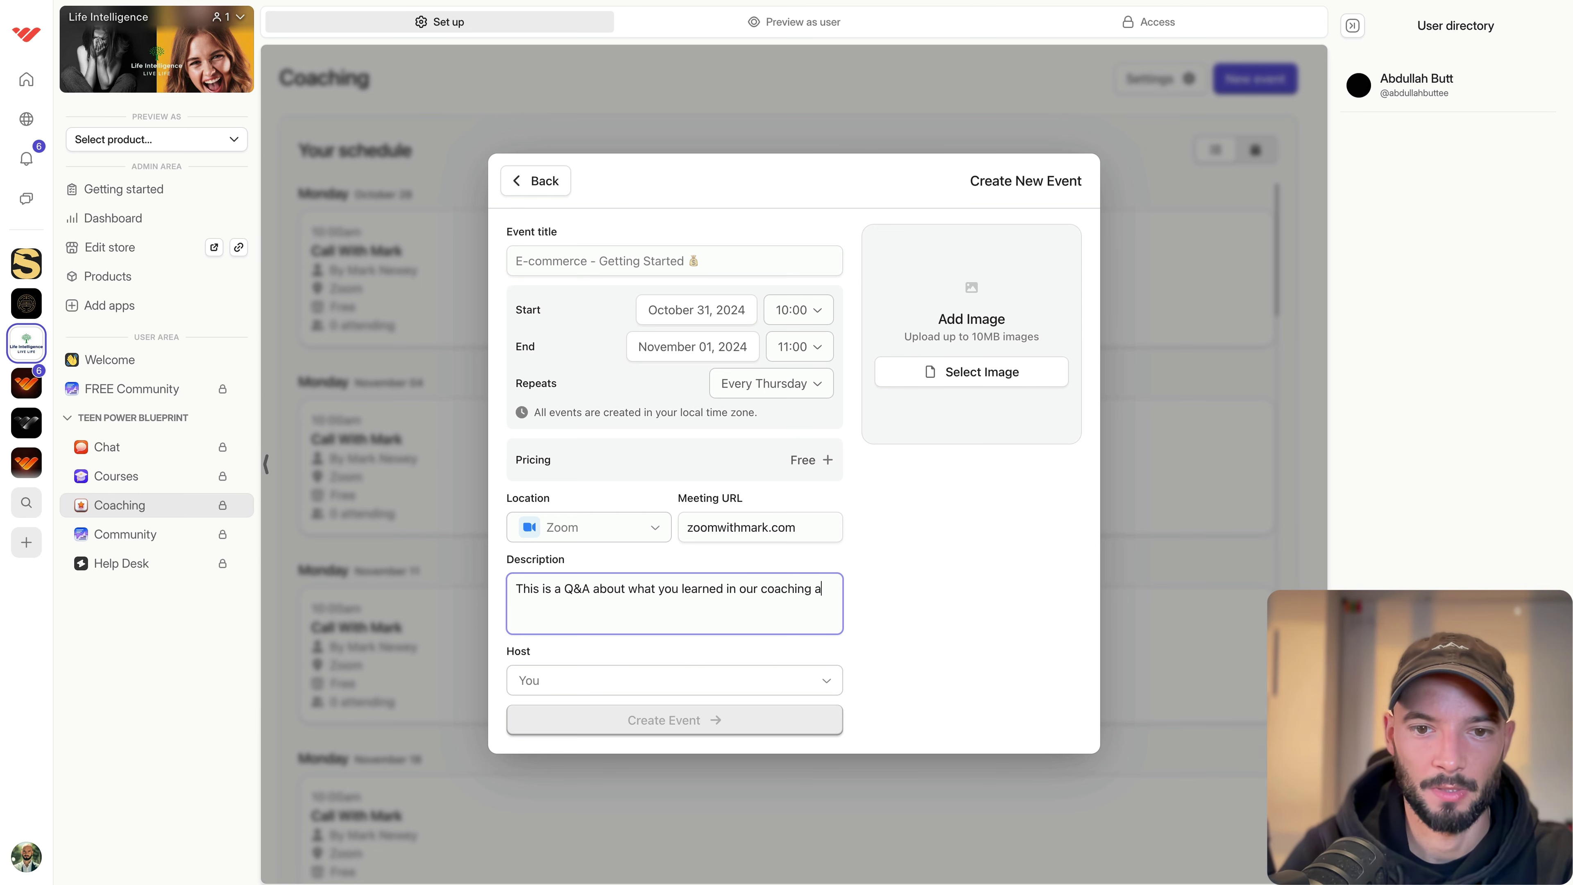
type("all and t")
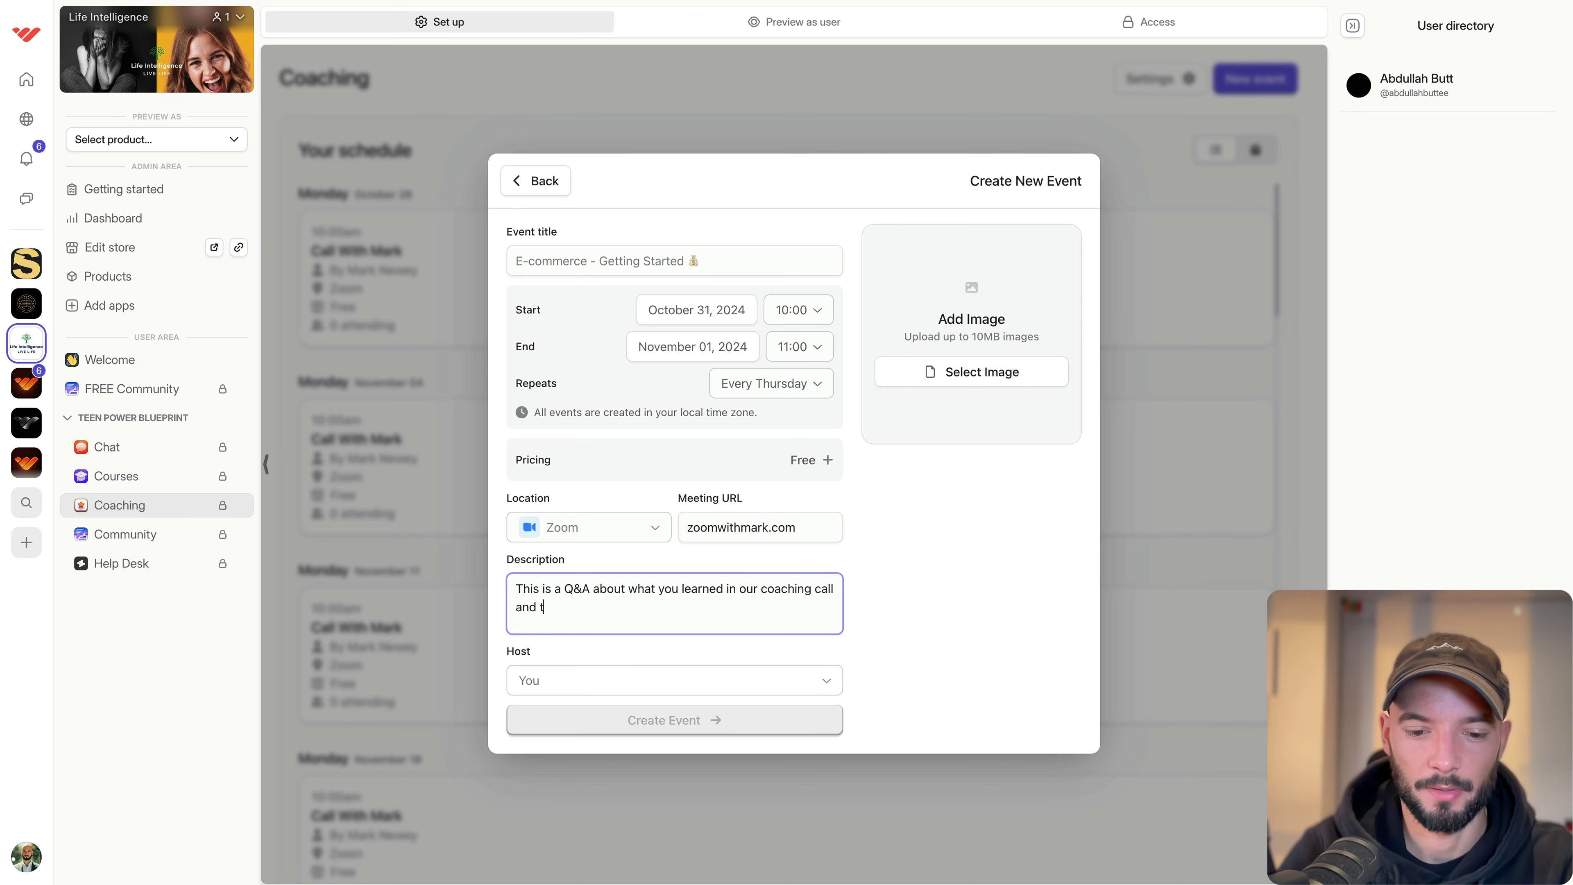
type("o get all of")
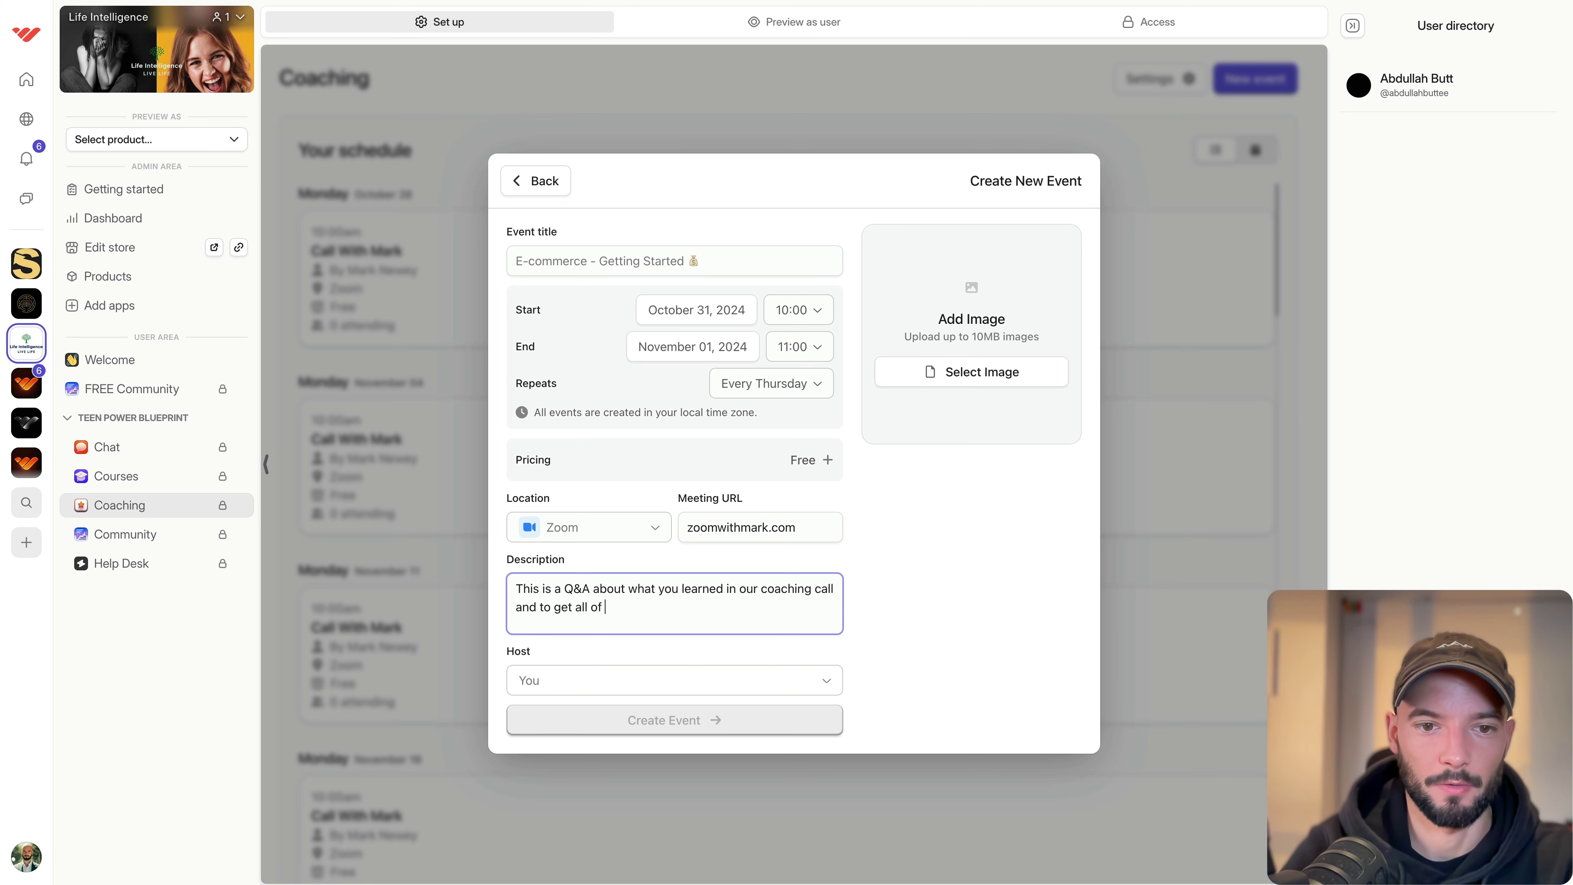
type(" your questions answered")
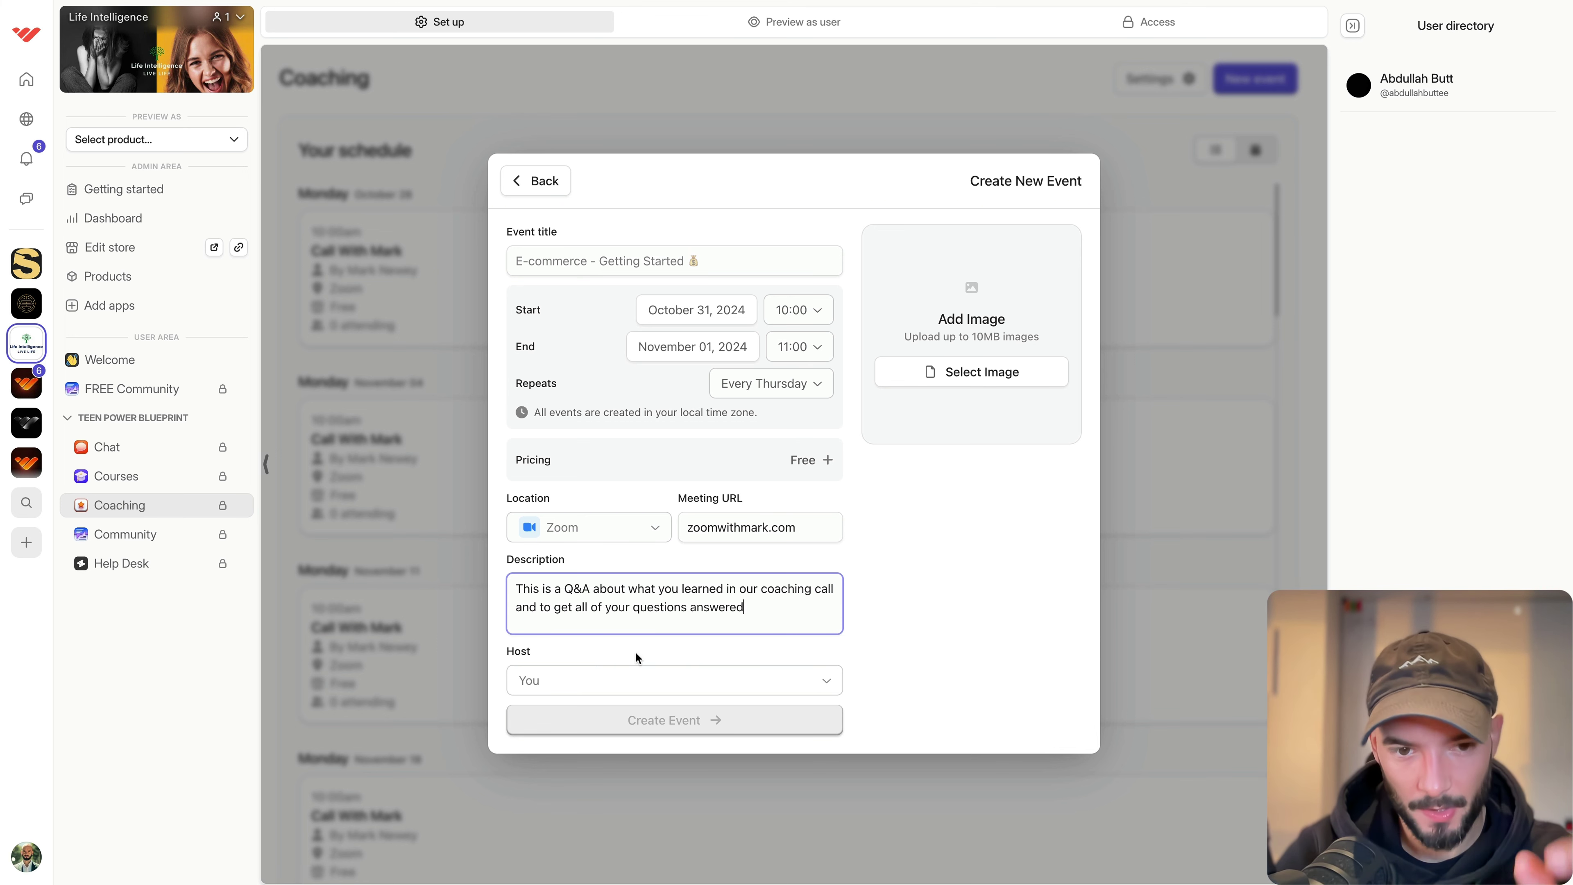
Set the host to someone else and enter the host's name.
left_click(631, 678)
left_click(644, 704)
left_click(719, 685)
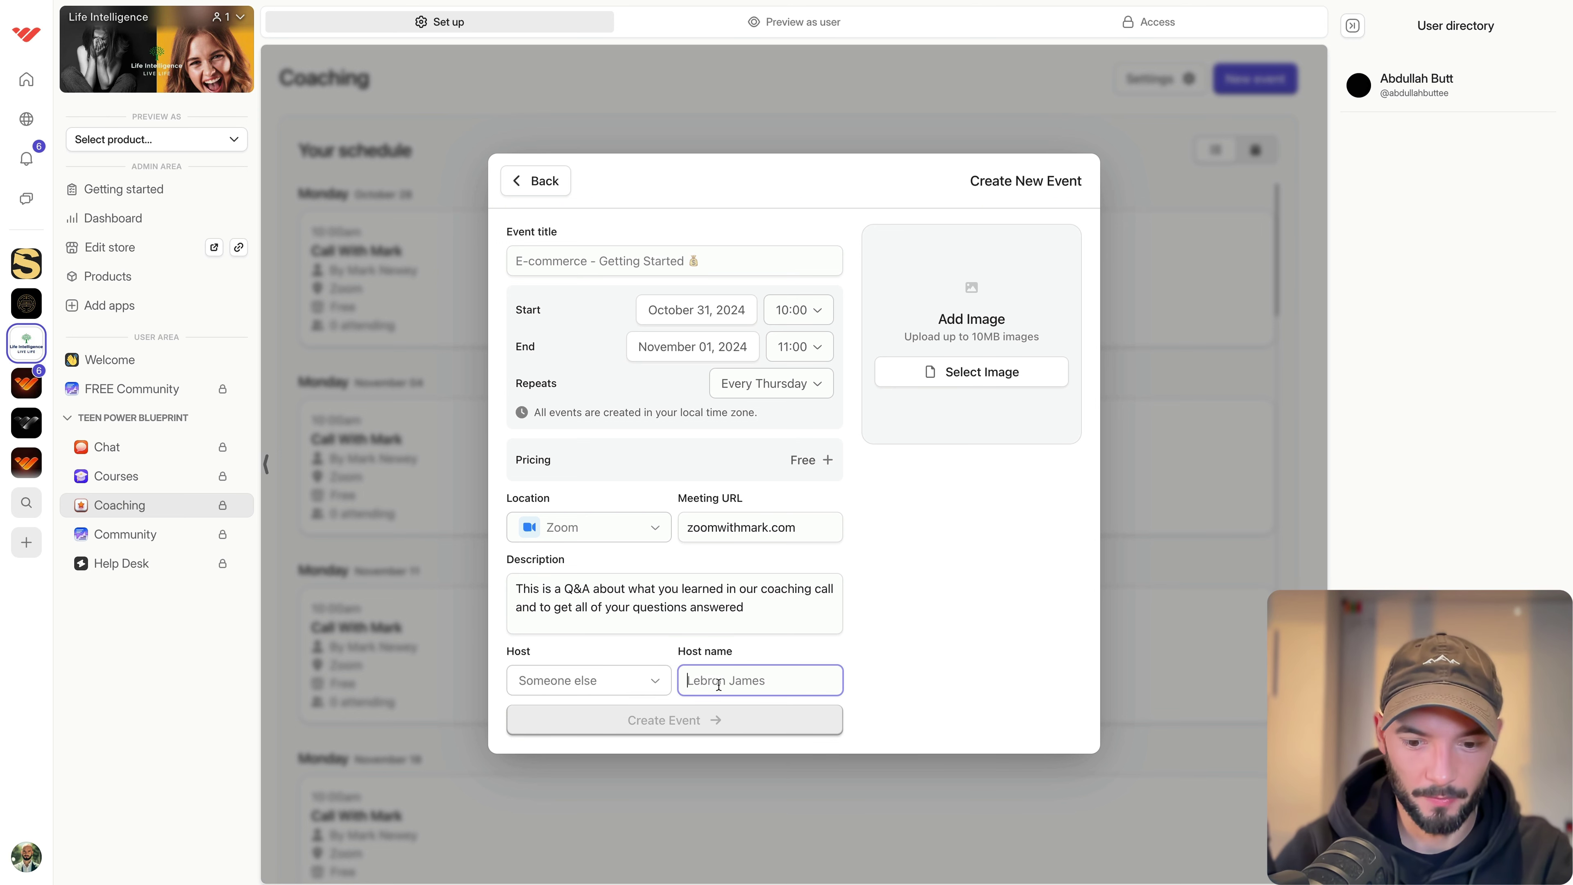
type("Mark Newey")
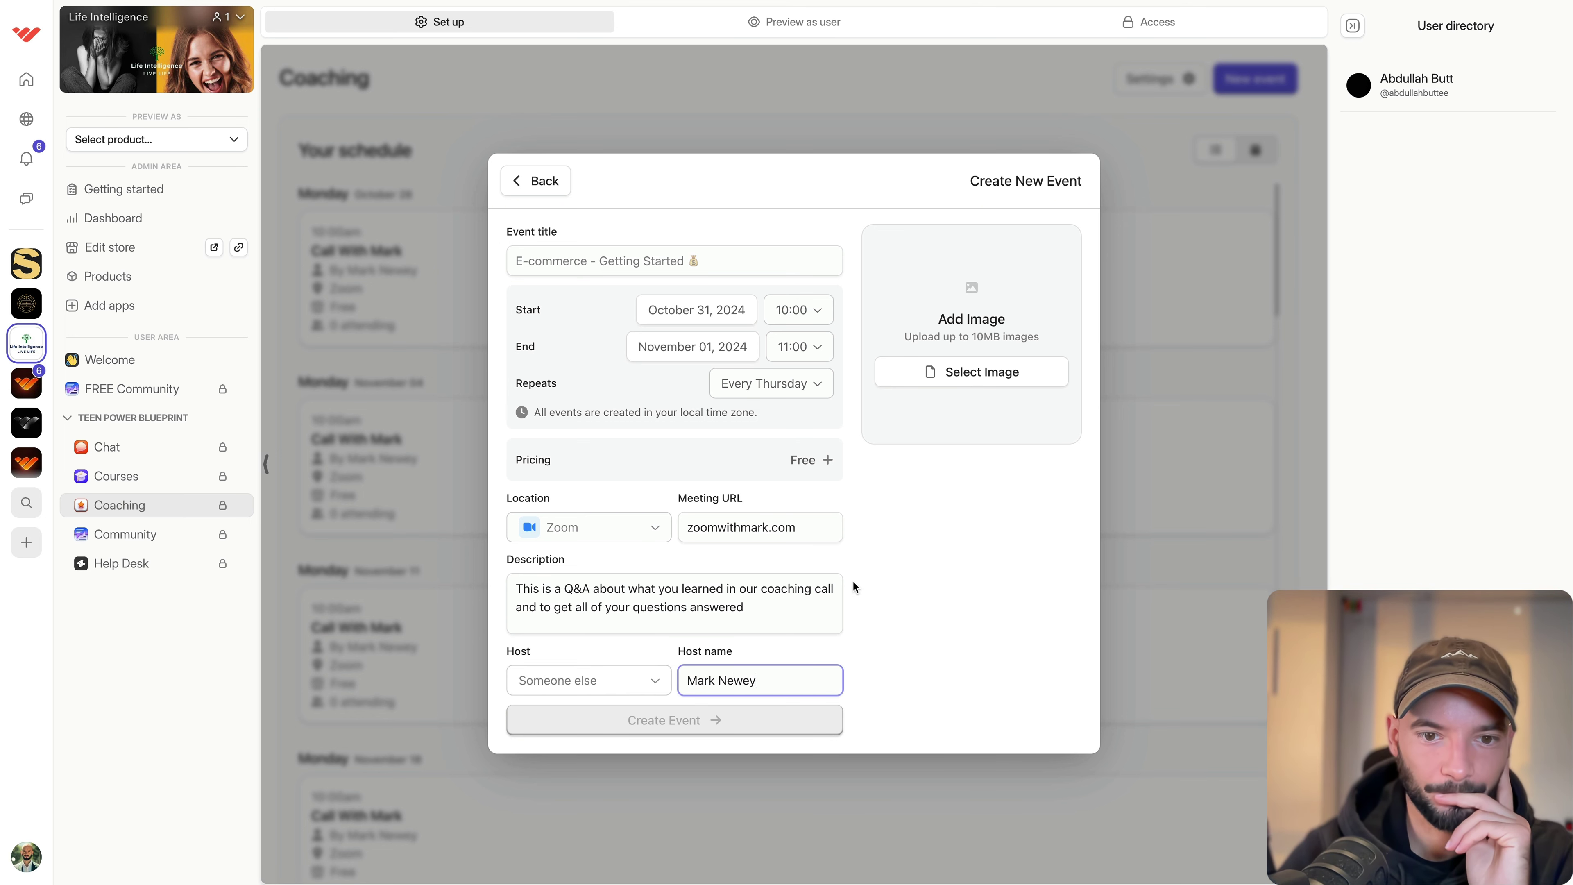
left_click(744, 631)
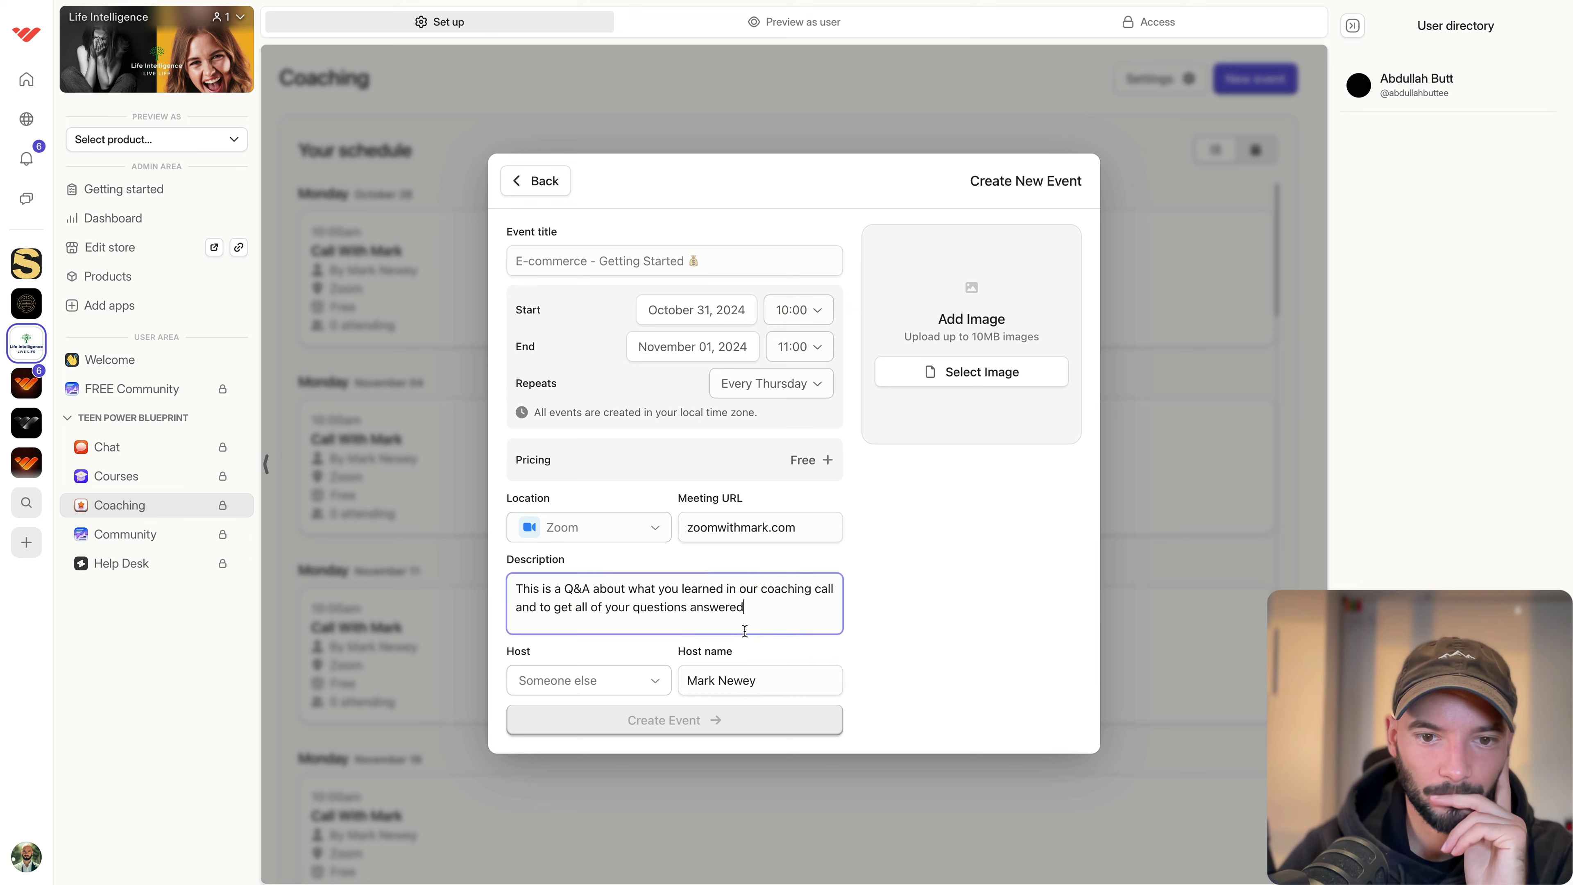
Title the Thursday event 'Q&A With Mark' and create it on the Coaching schedule.
left_click(650, 248)
type("Q&A W")
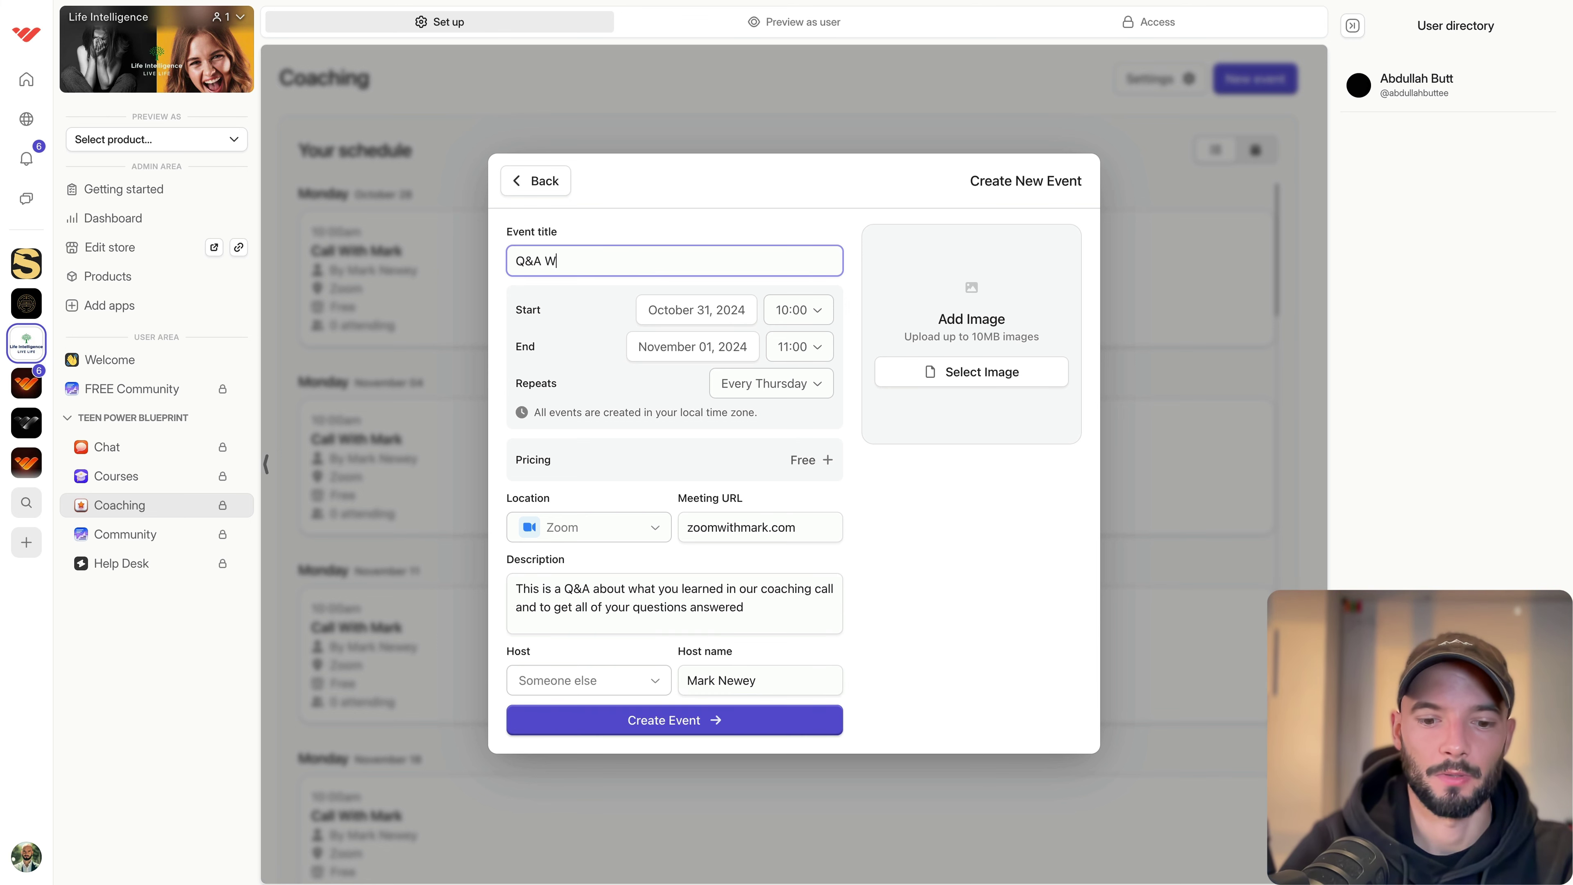
type("ith Mark")
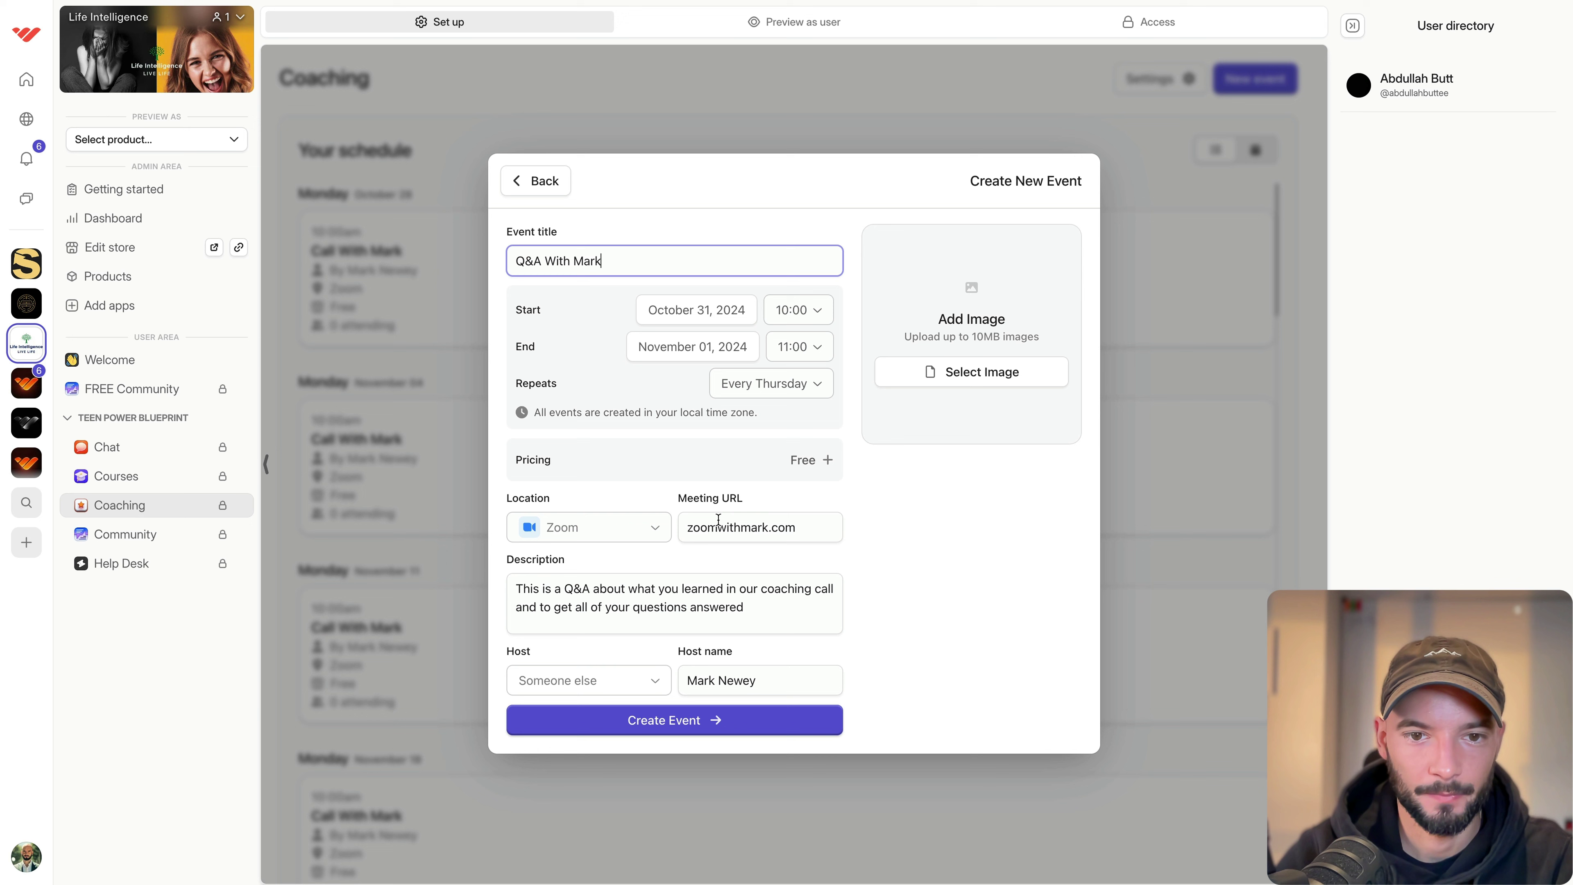
triple_click(718, 519)
left_click(772, 560)
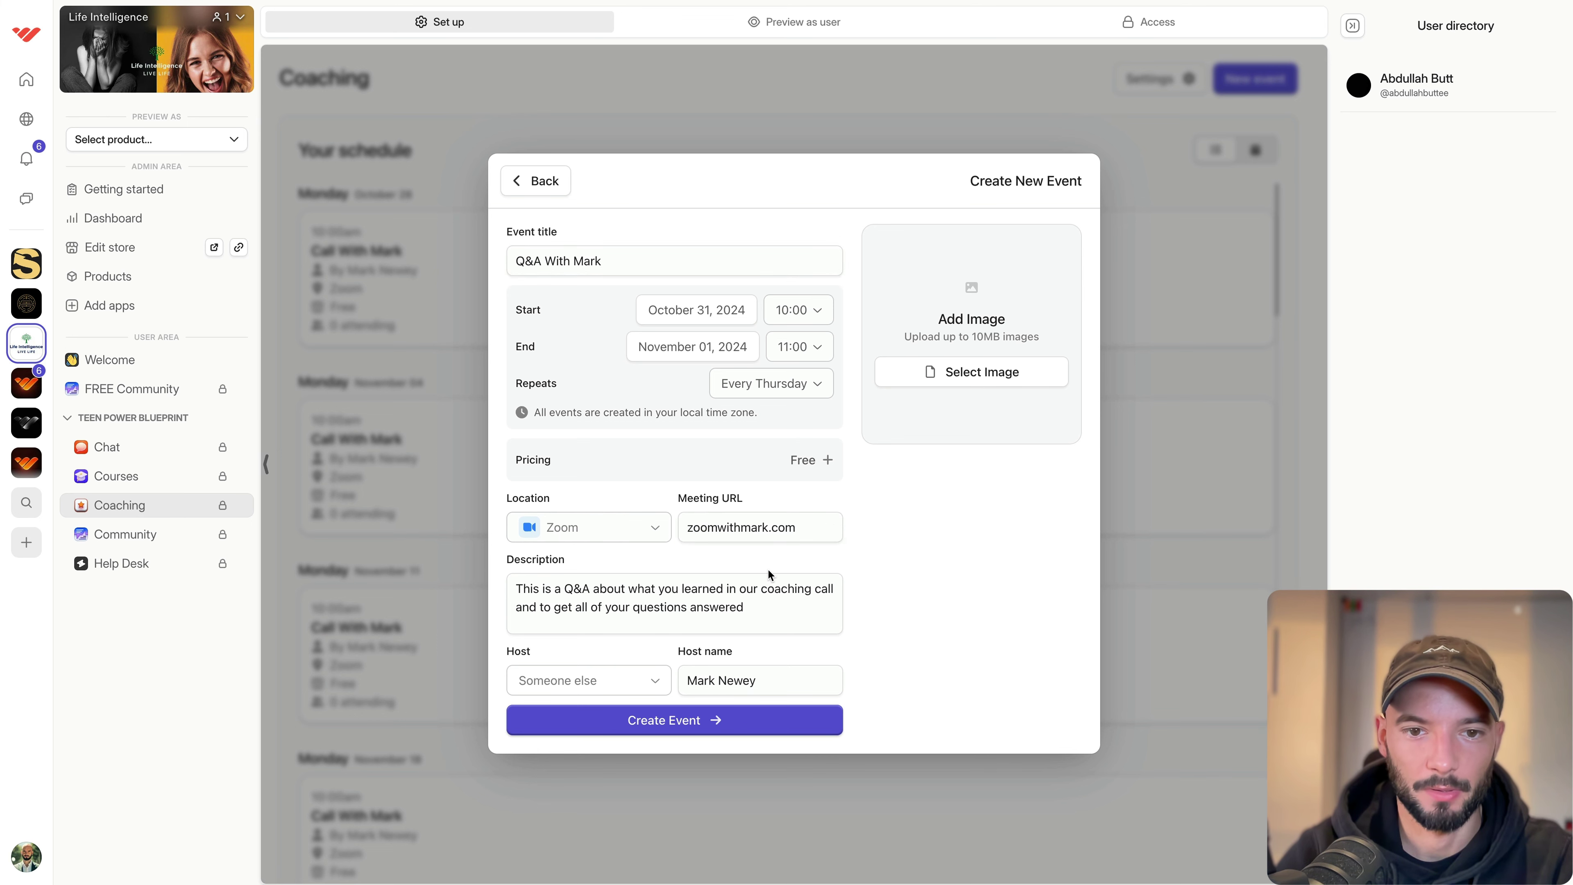
left_click(687, 724)
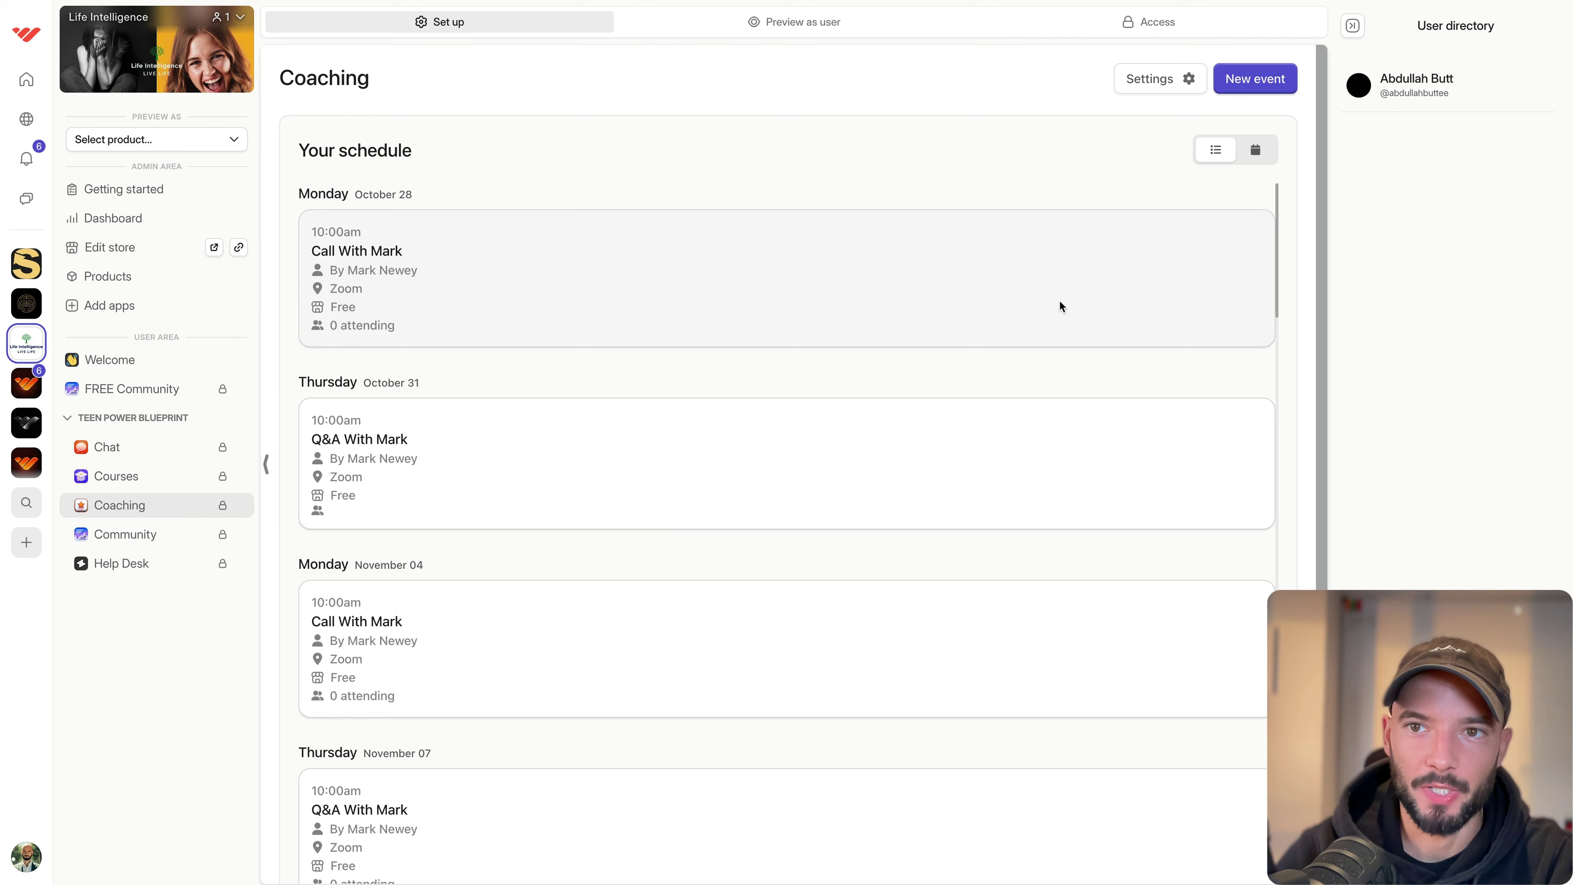
Preview Coaching as a member, register for all free events, and switch to the week-calendar view.
left_click(795, 37)
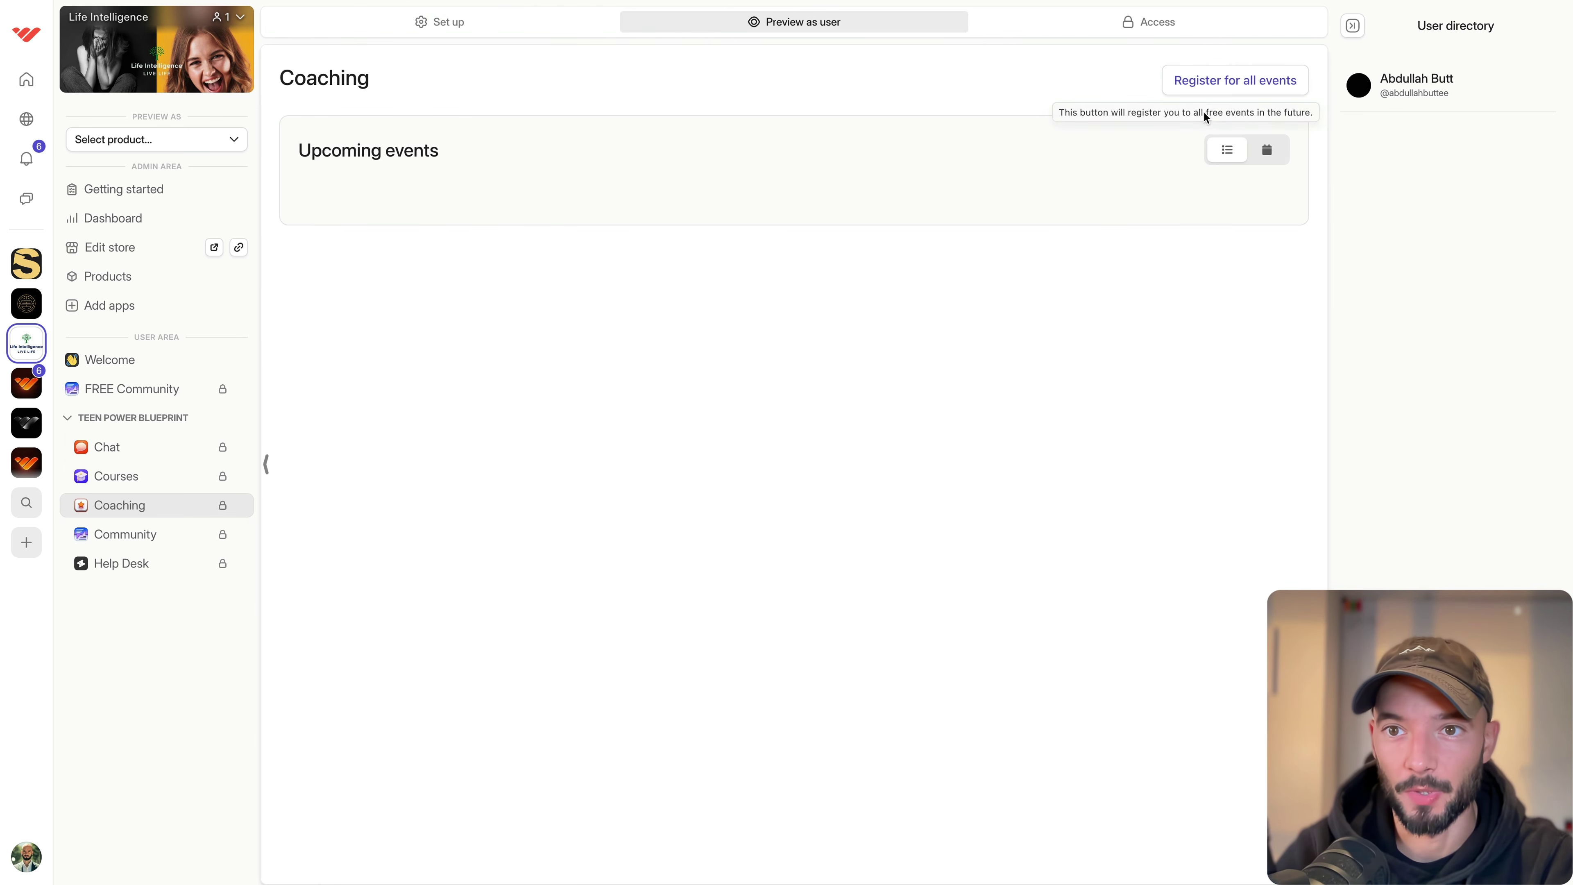
left_click(1243, 80)
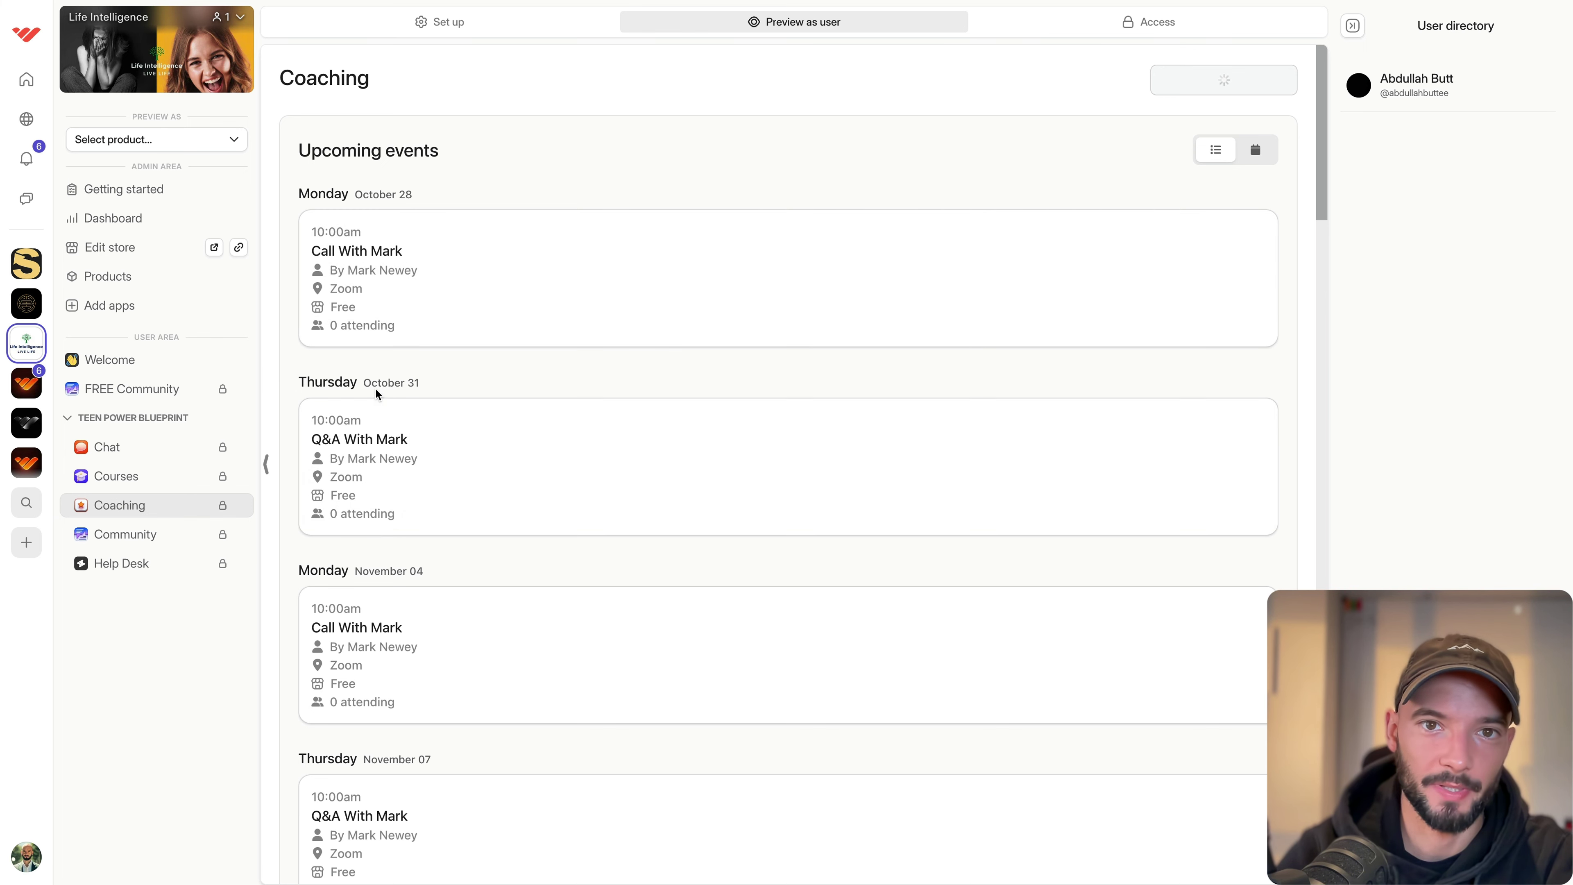
left_click(455, 24)
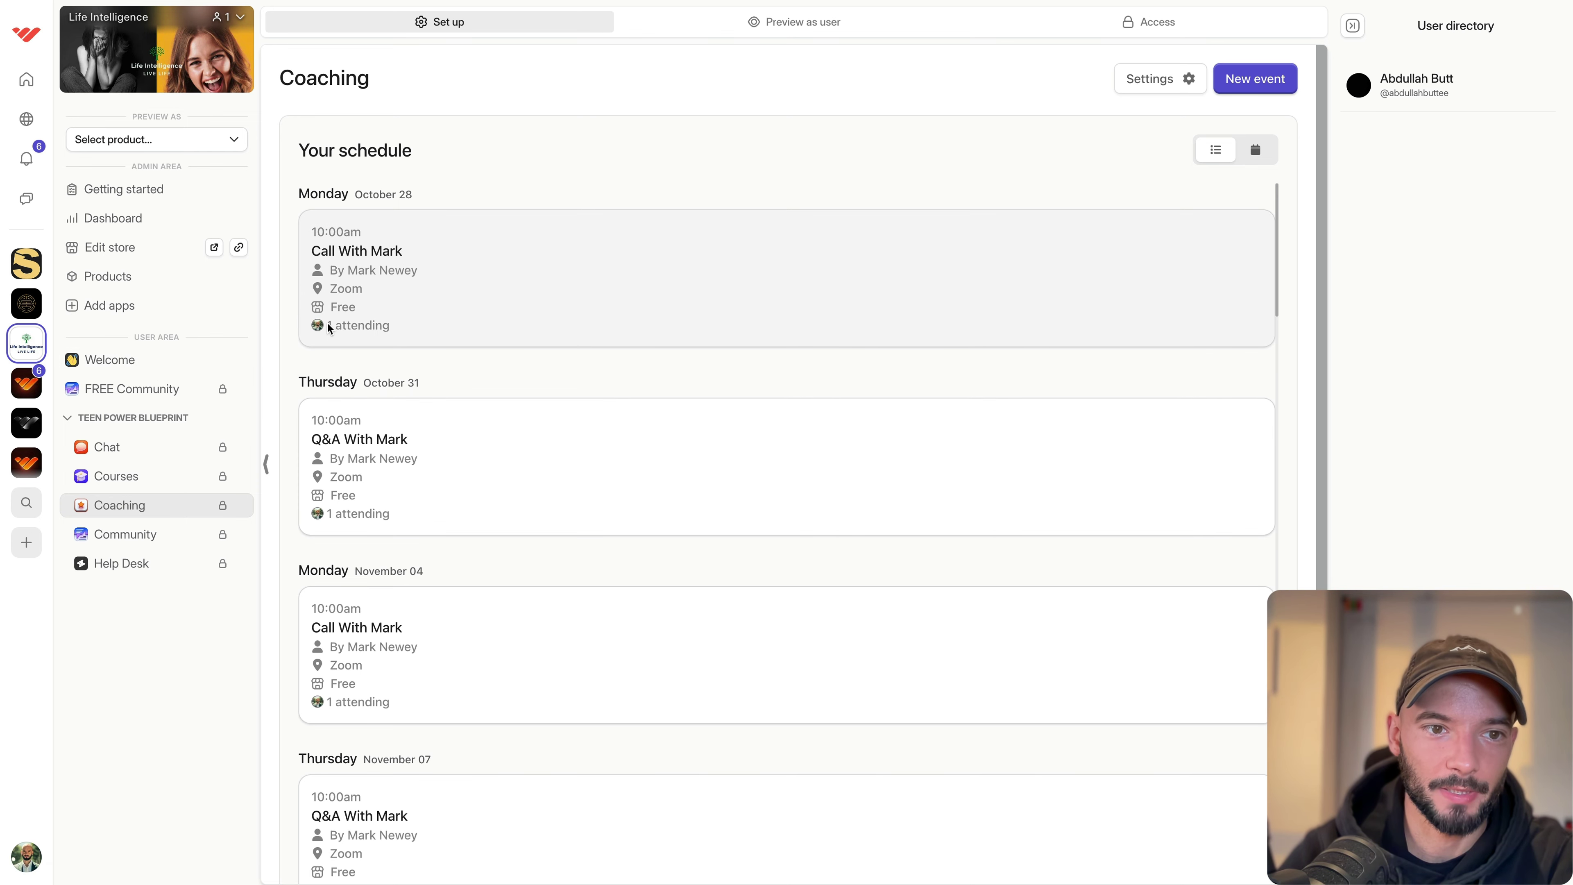
left_click(904, 22)
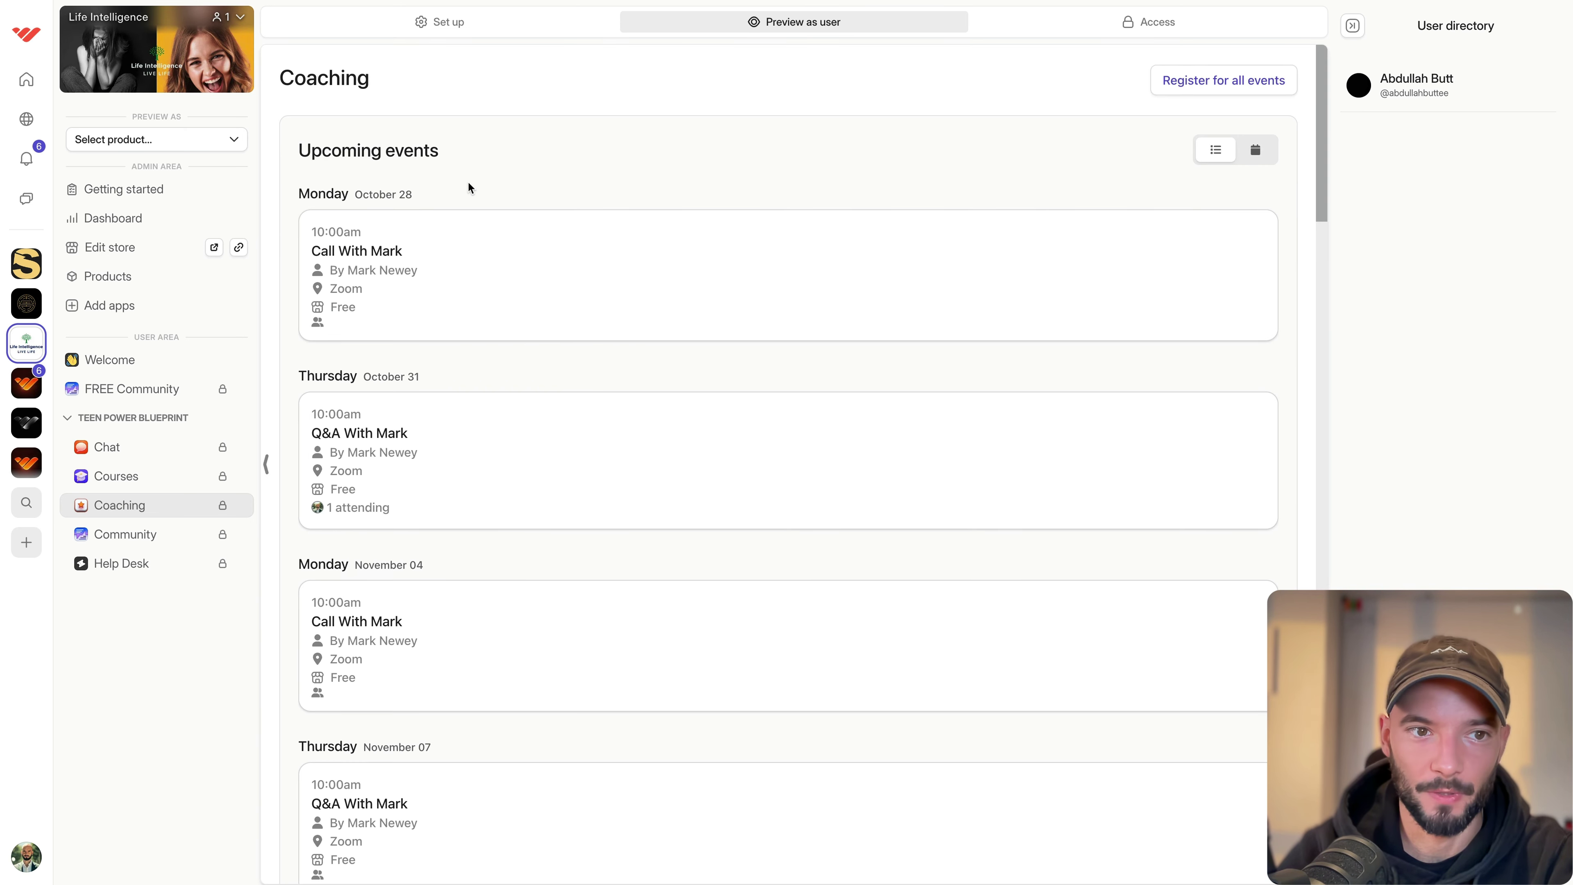
left_click(1254, 154)
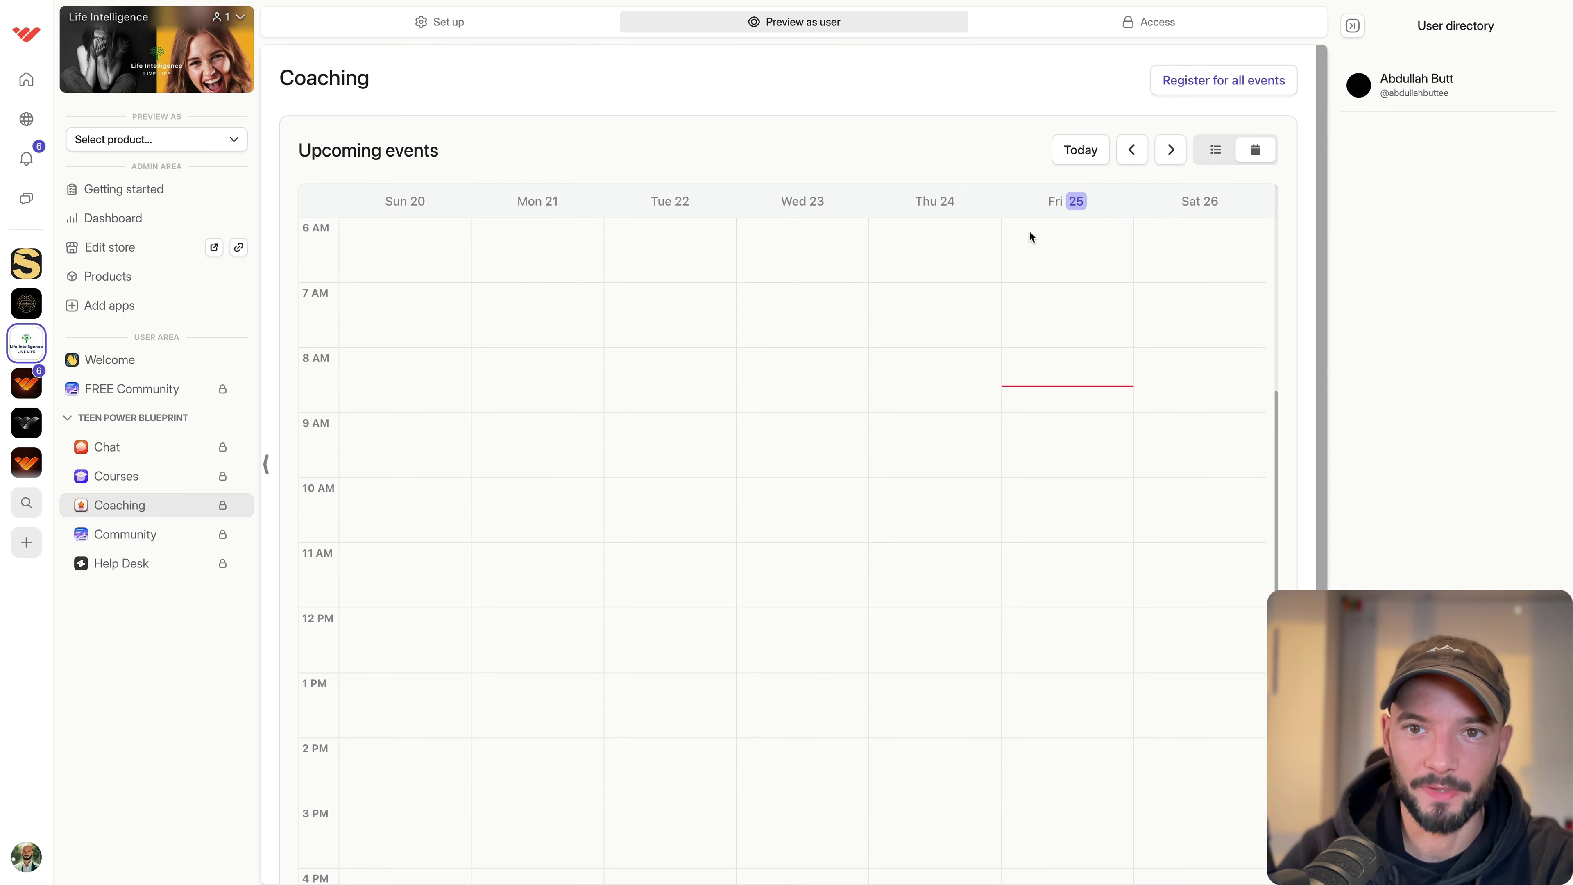
Check the next week's calendar for both Mark events, then go to Add apps.
left_click(1171, 150)
scroll(662, 412, "up", 5)
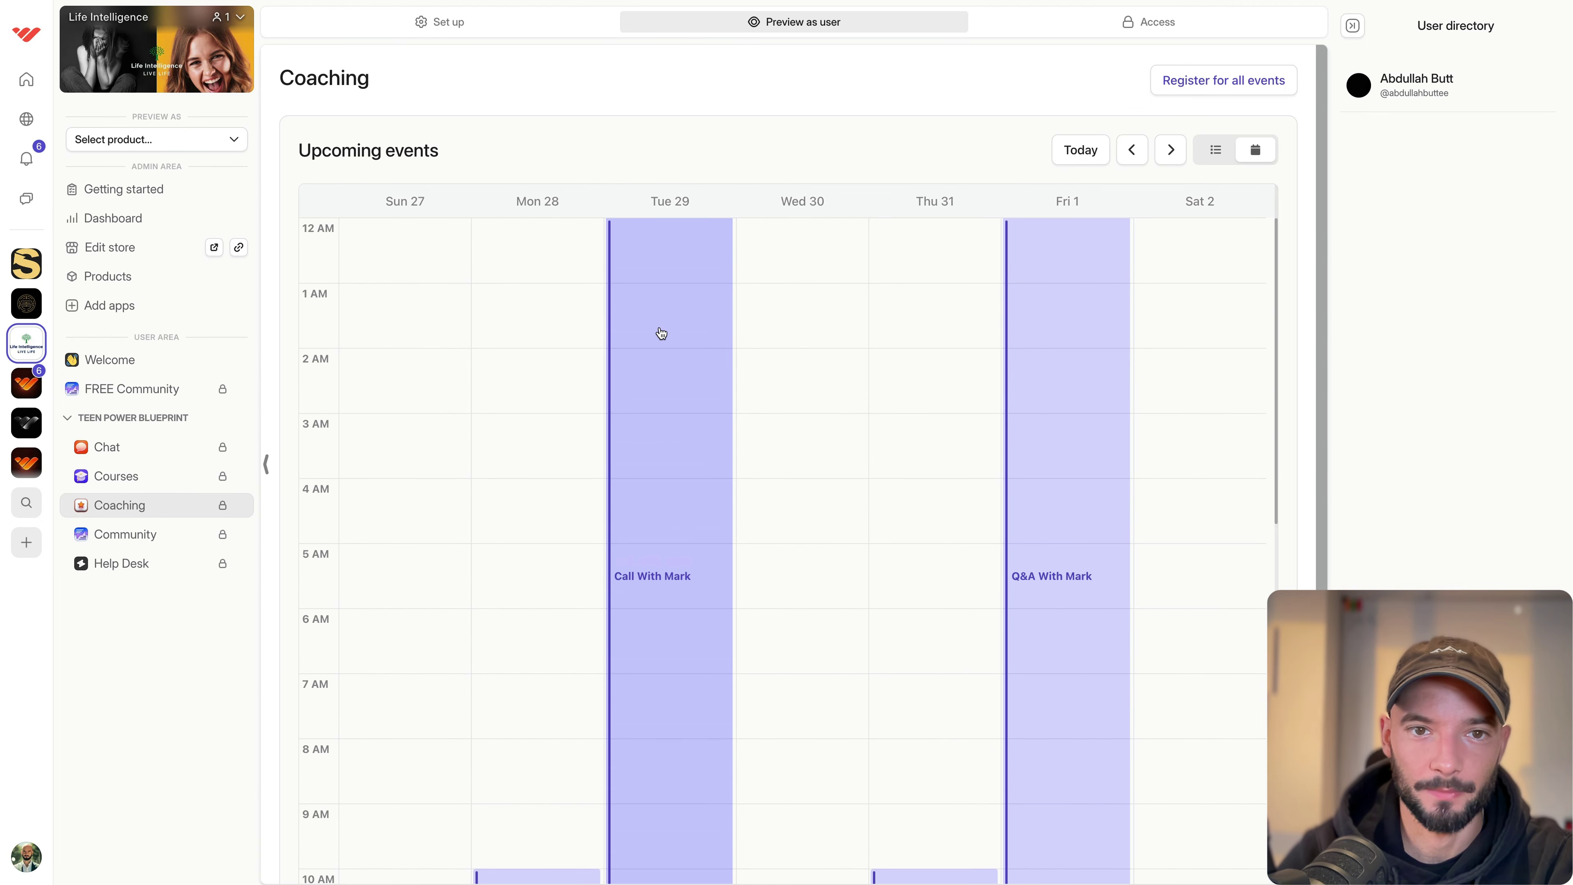
scroll(660, 332, "down", 6)
scroll(660, 332, "down", 4)
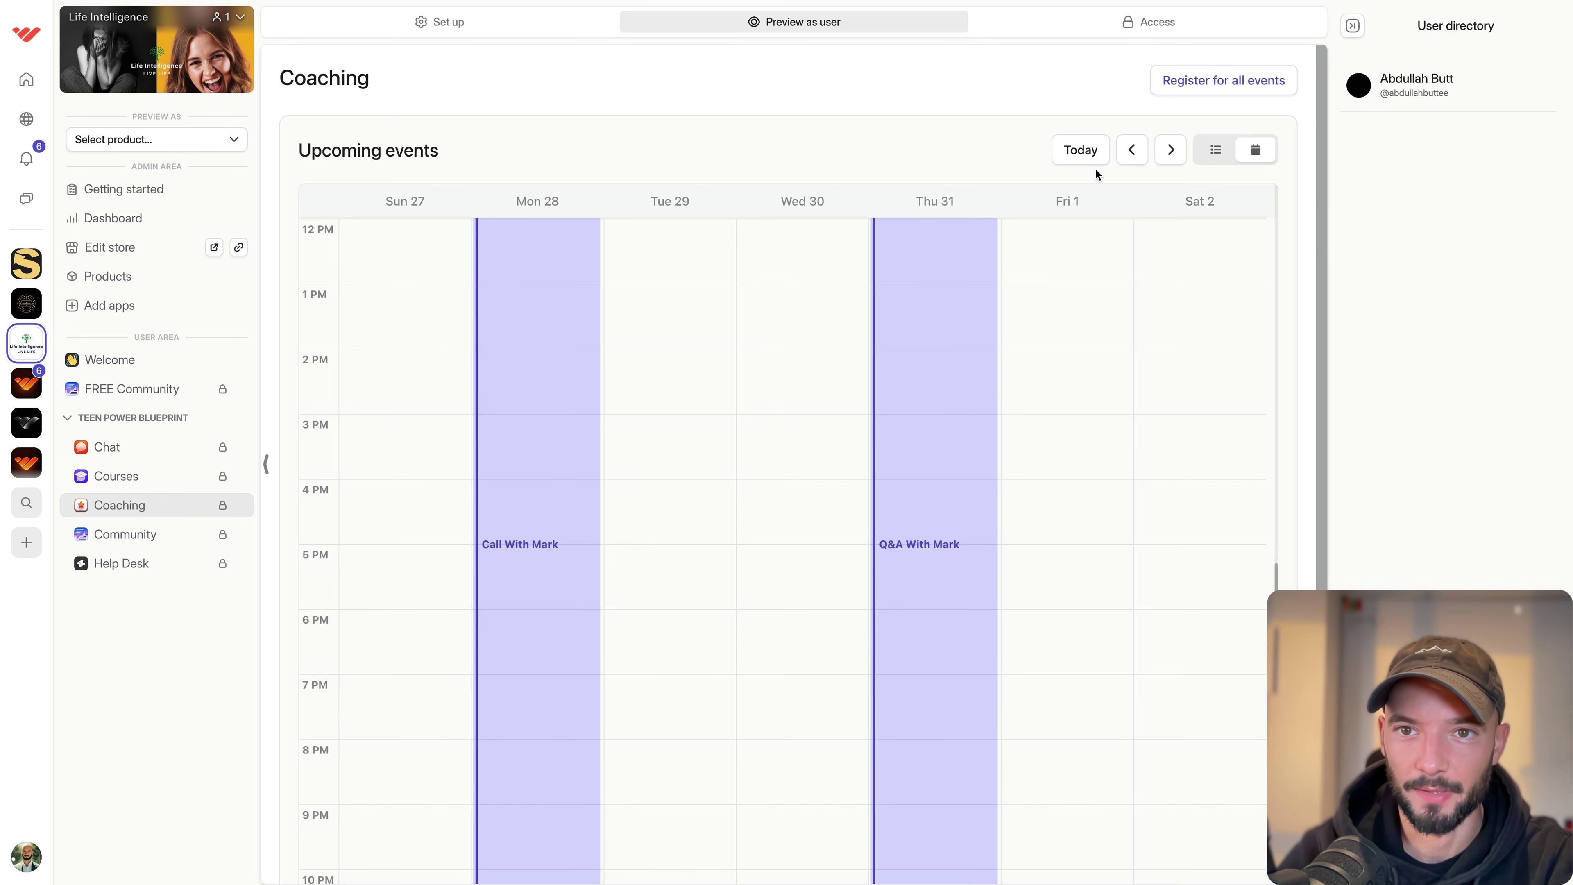
scroll(585, 396, "down", 2)
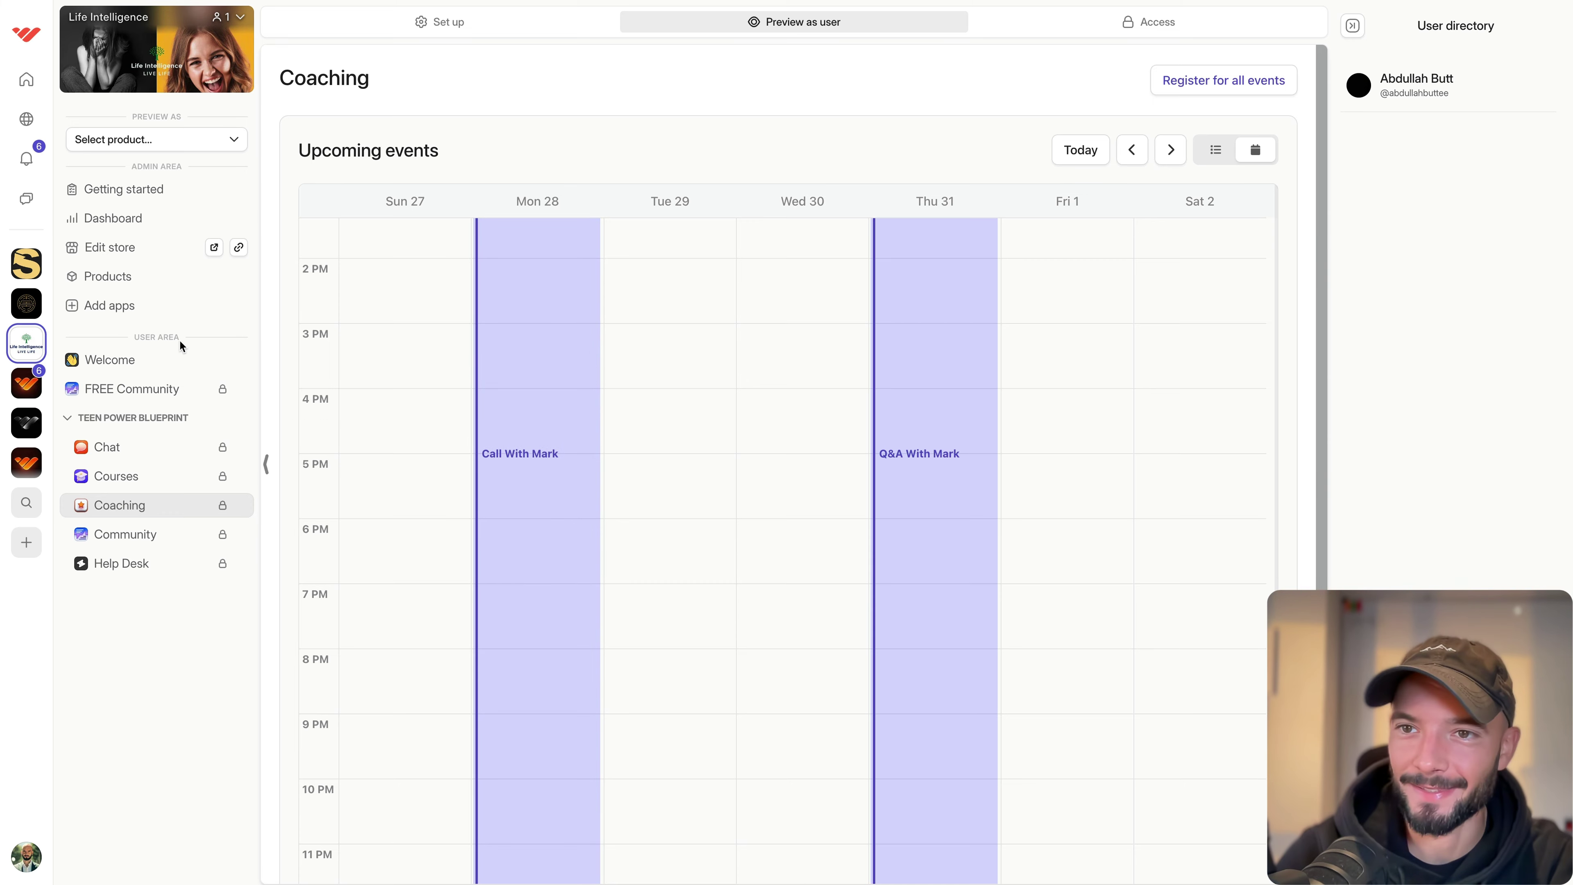
left_click(112, 306)
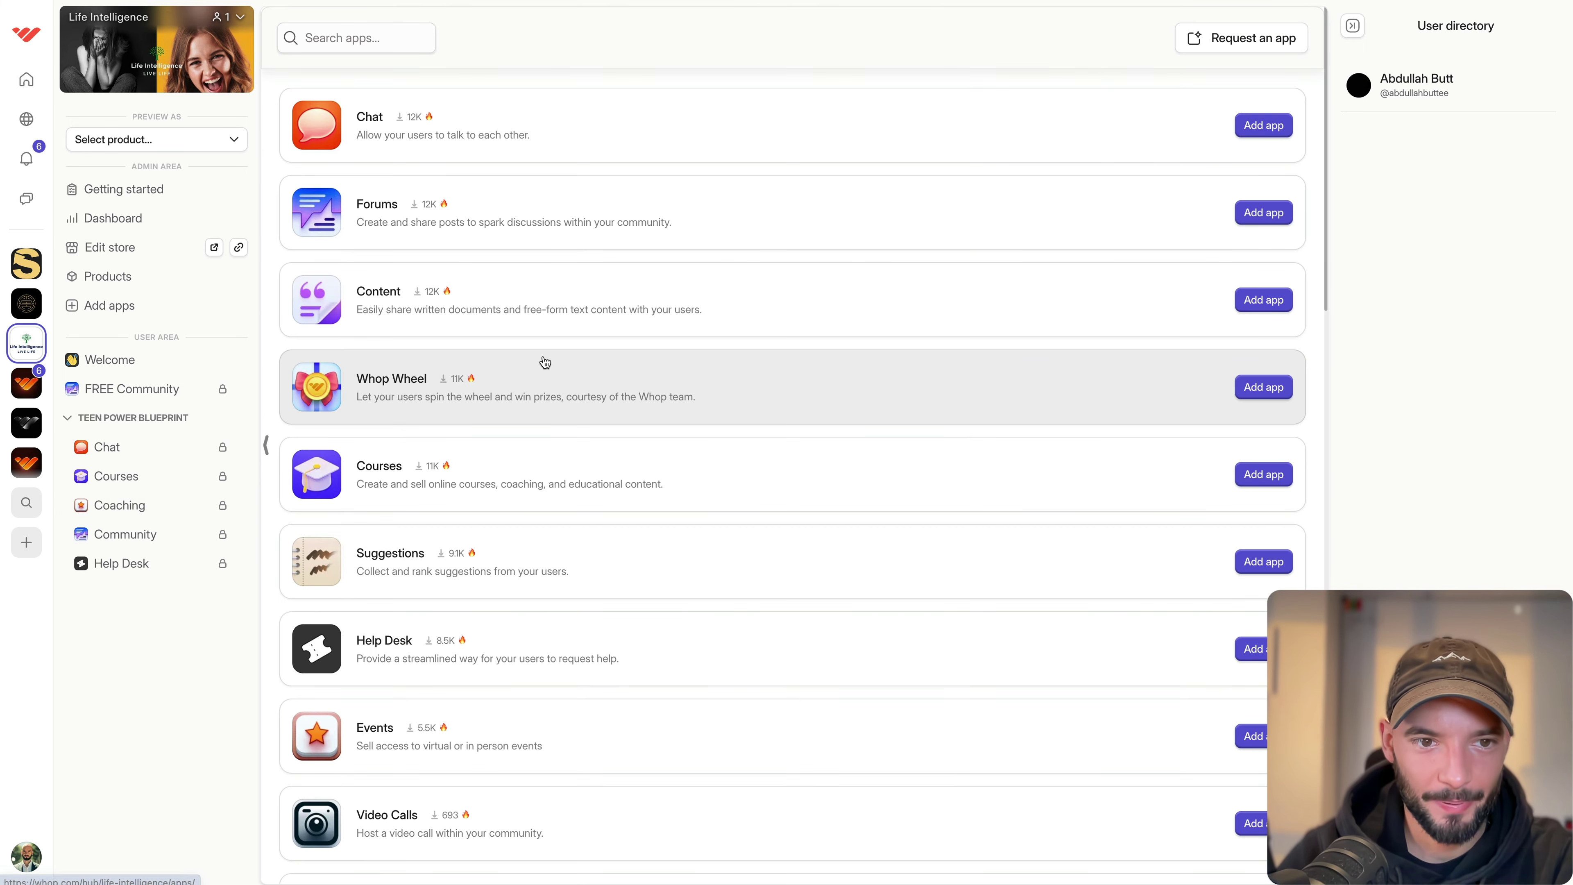
Add the Website Embed app to the hub and begin entering its website URL.
scroll(481, 337, "down", 6)
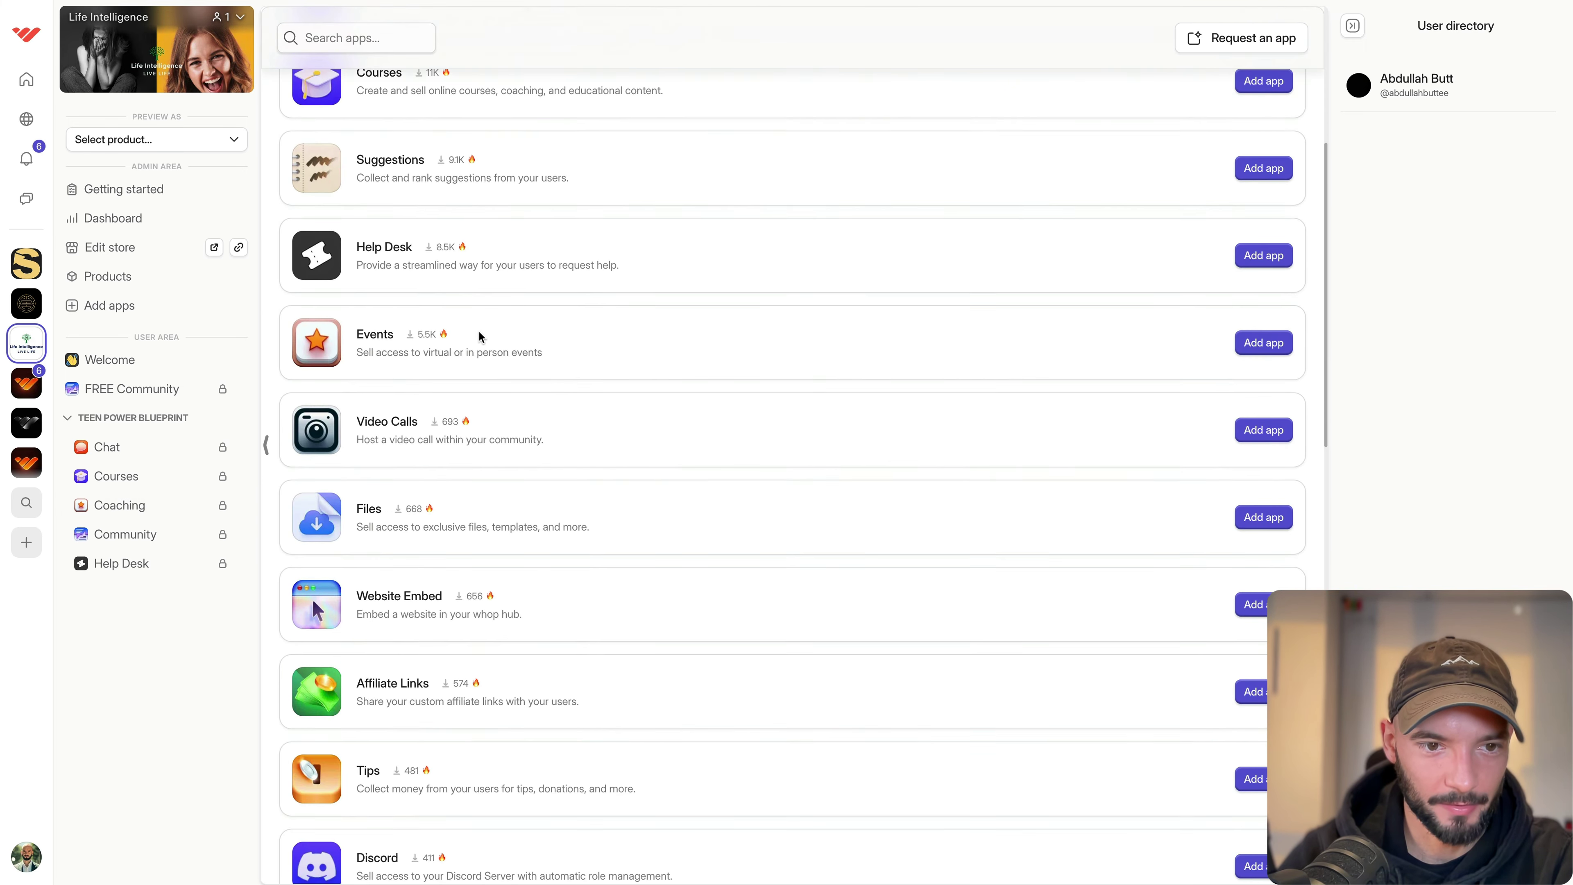
scroll(481, 336, "down", 2)
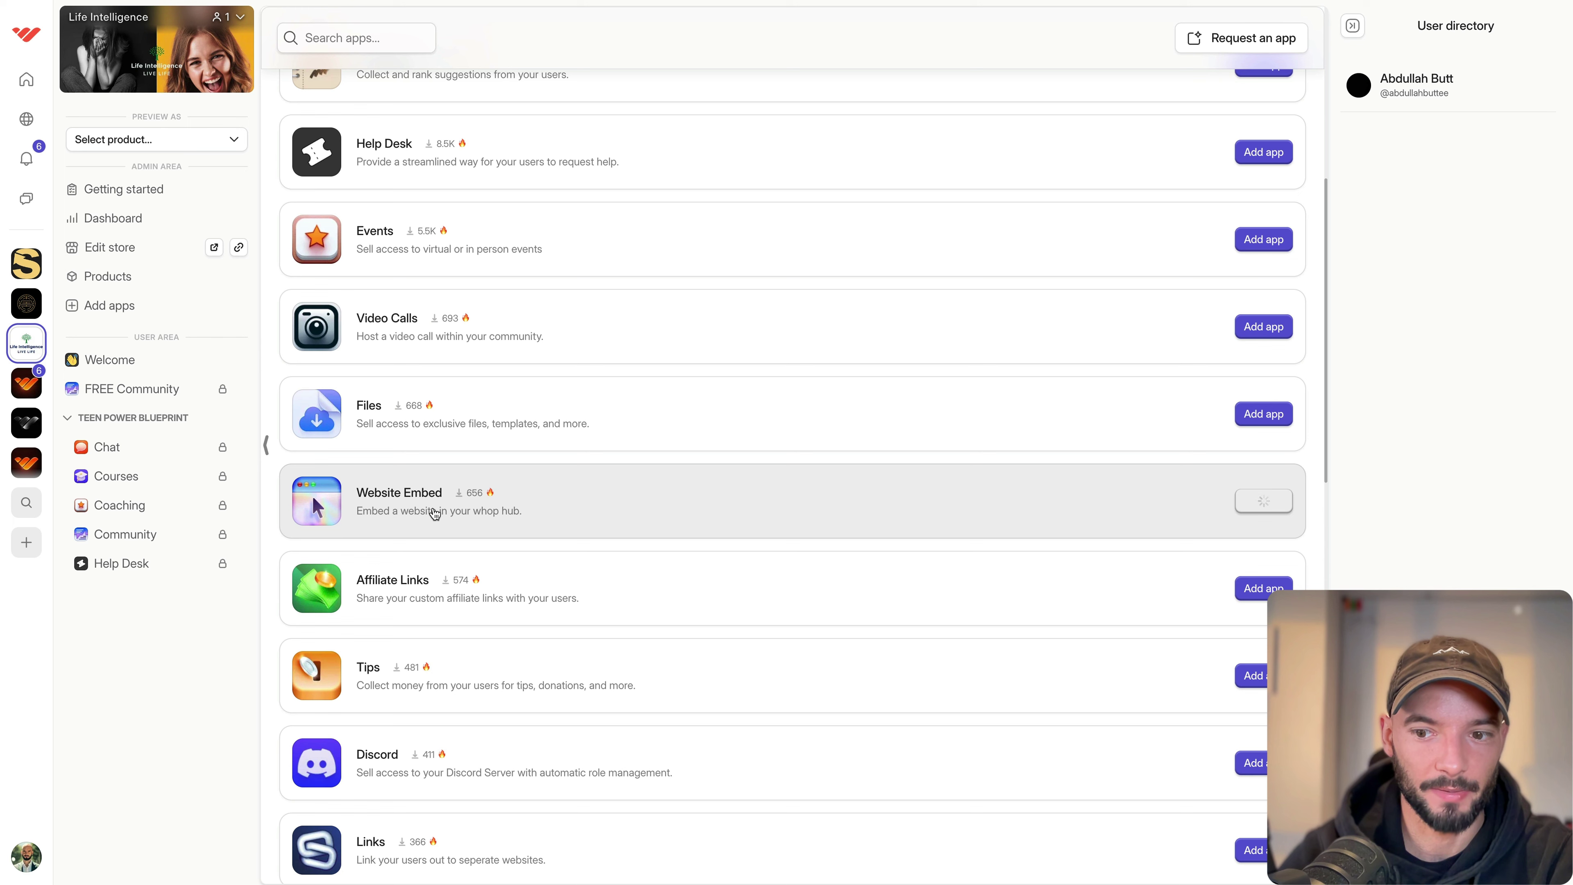
left_click(551, 496)
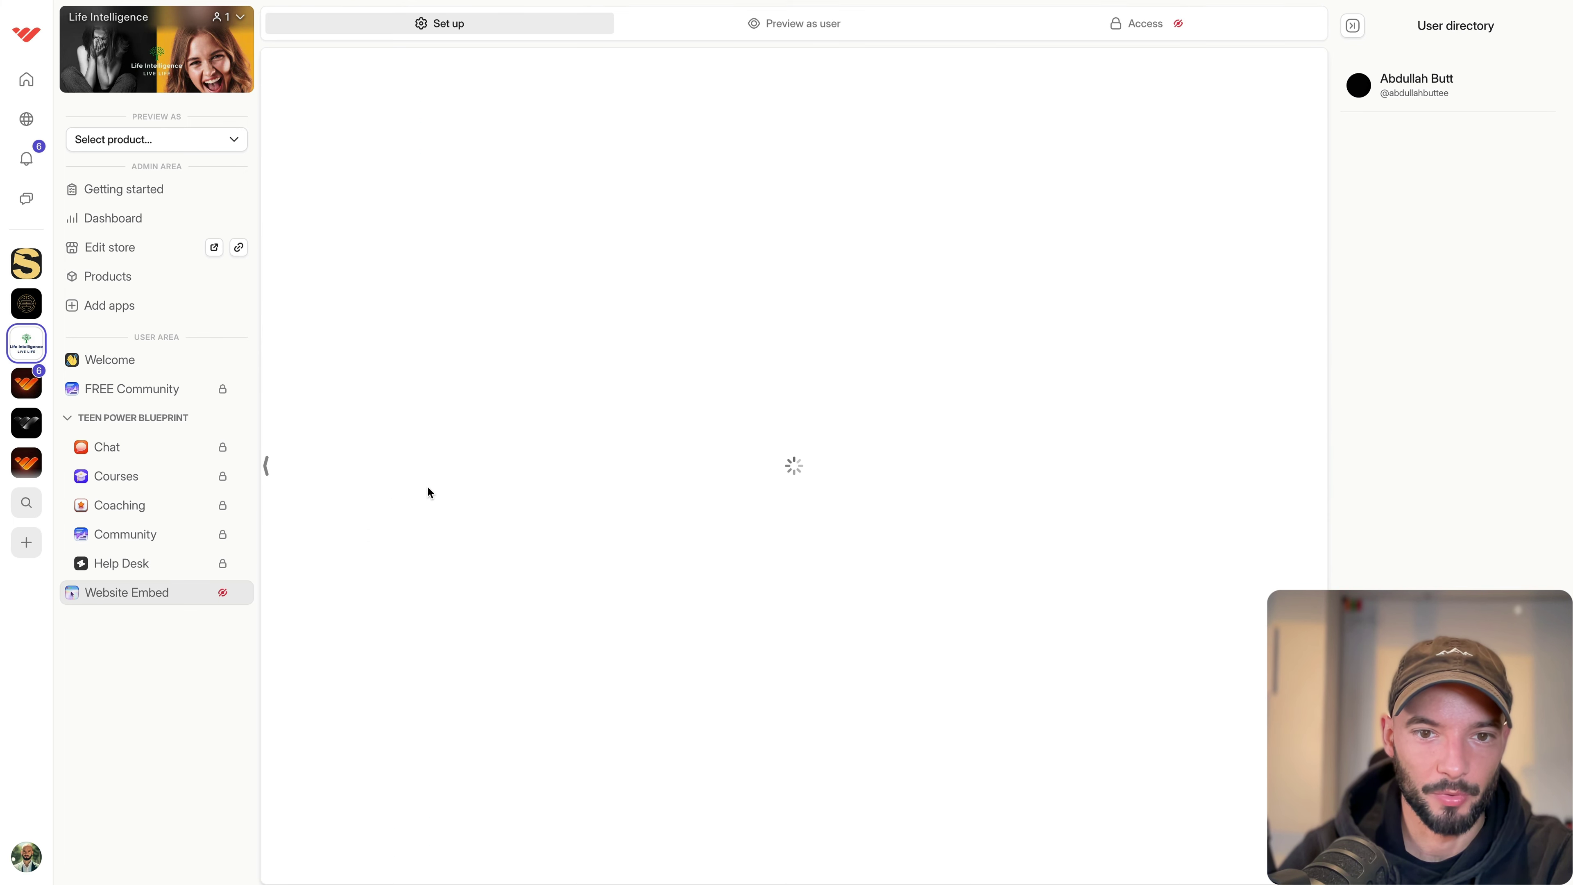
left_click(699, 495)
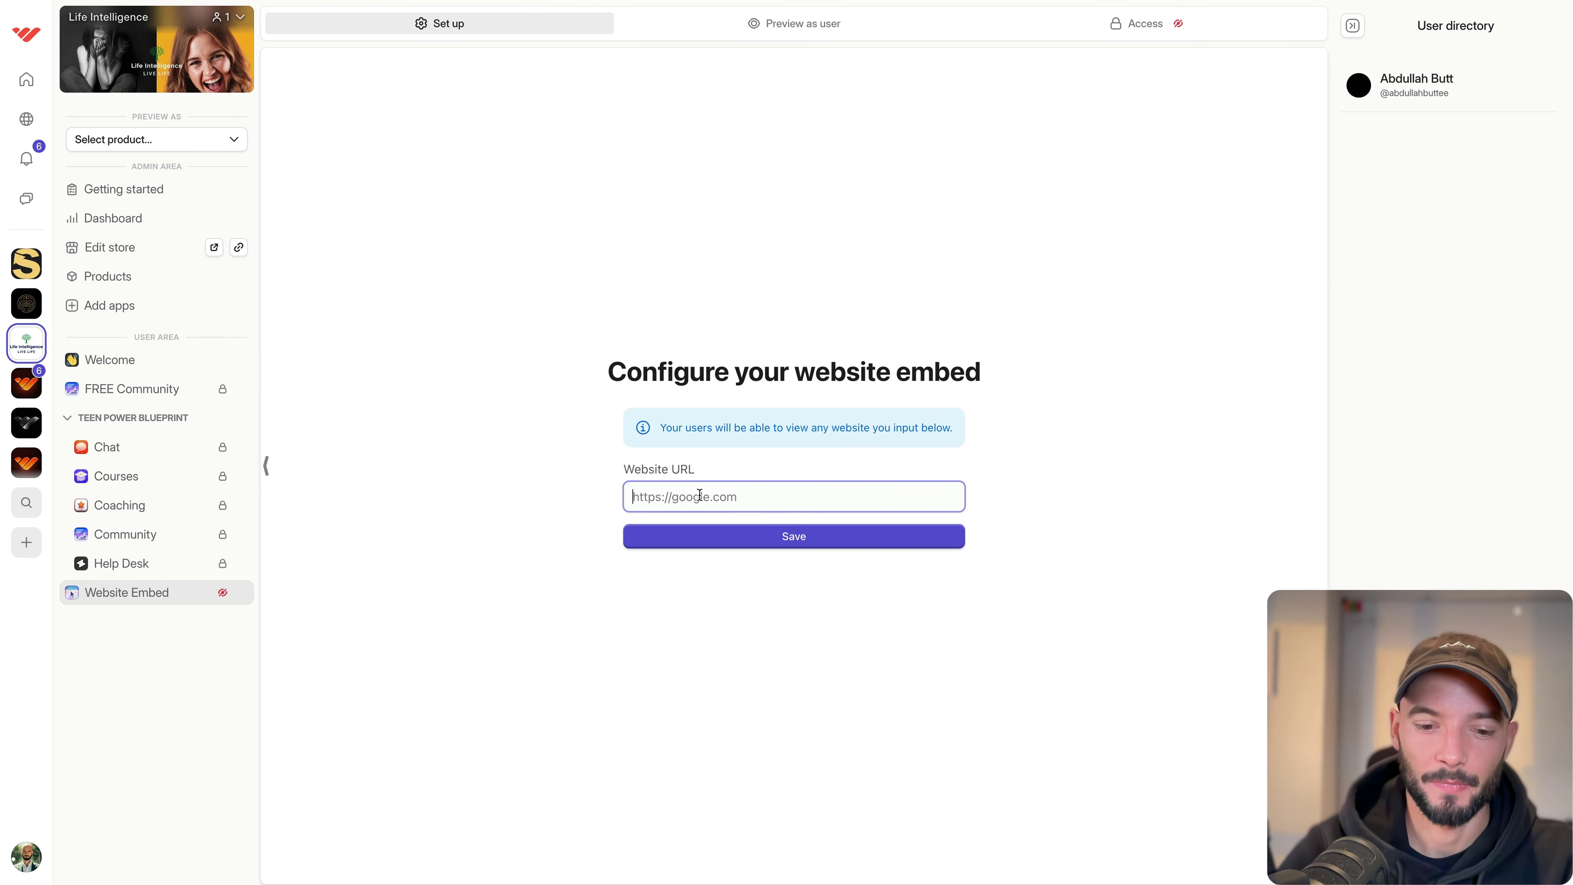
type("goo")
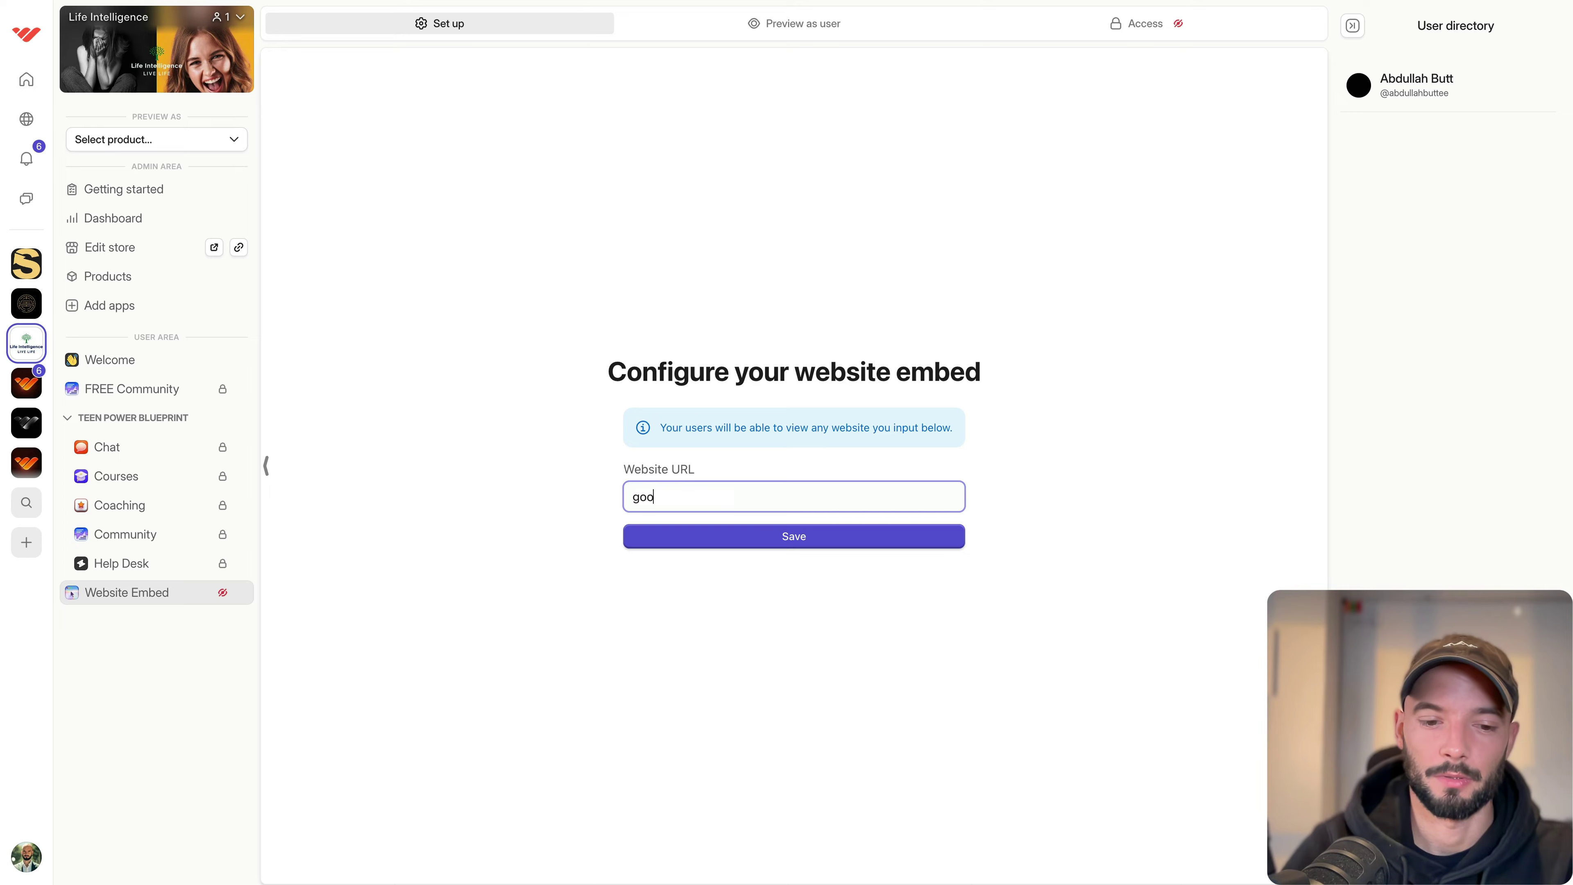
key("super+t")
Search Google for 'google forms example' and open the Gazzete sample form.
type("google fo")
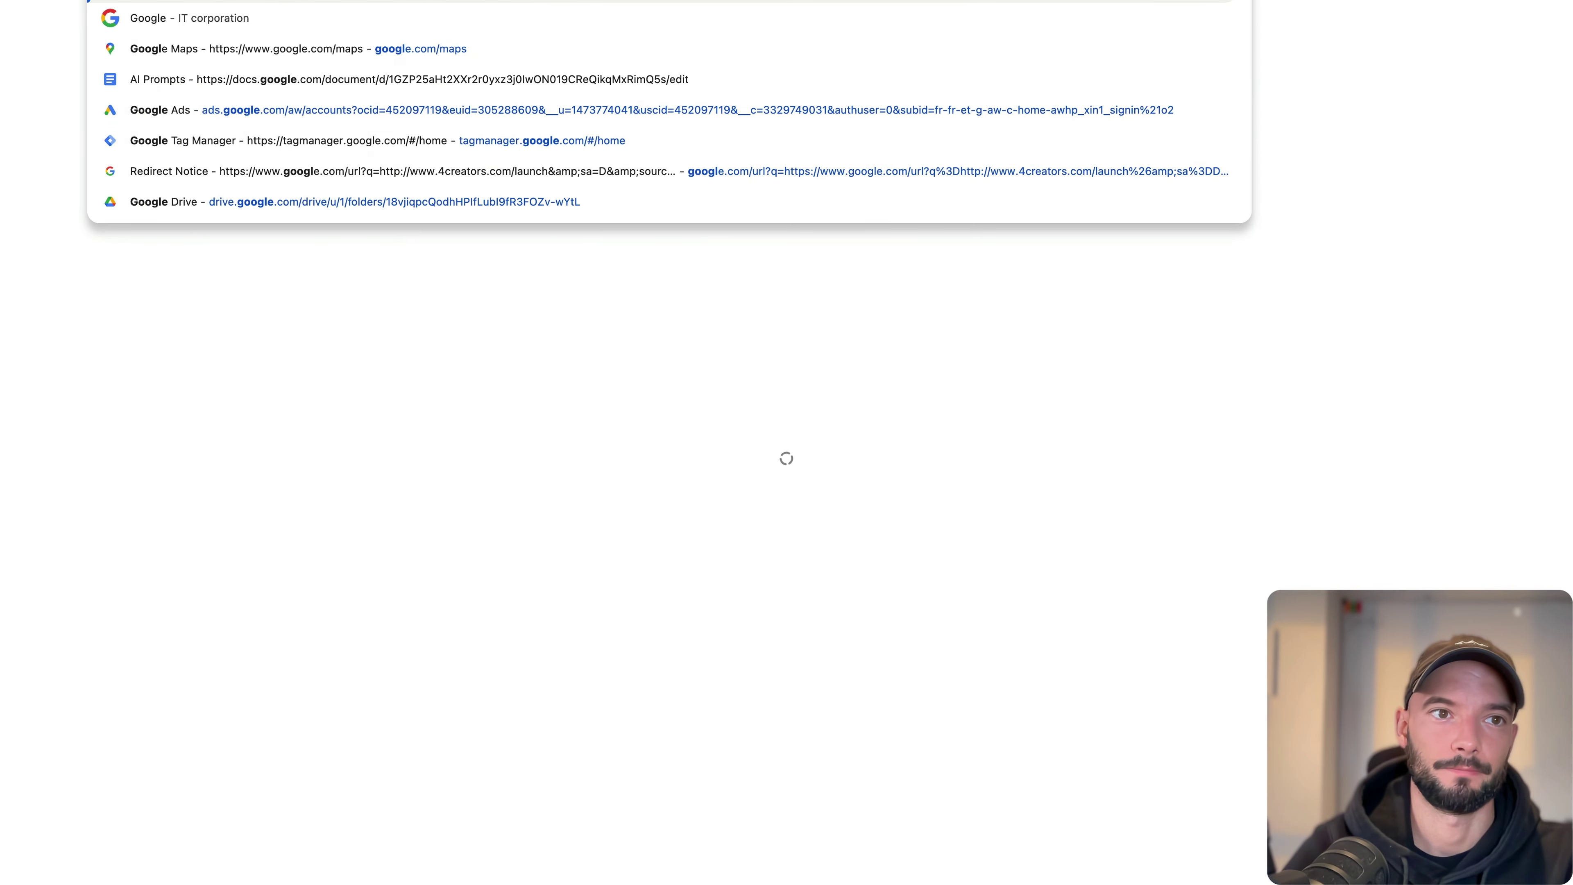
type("rms")
key("Return")
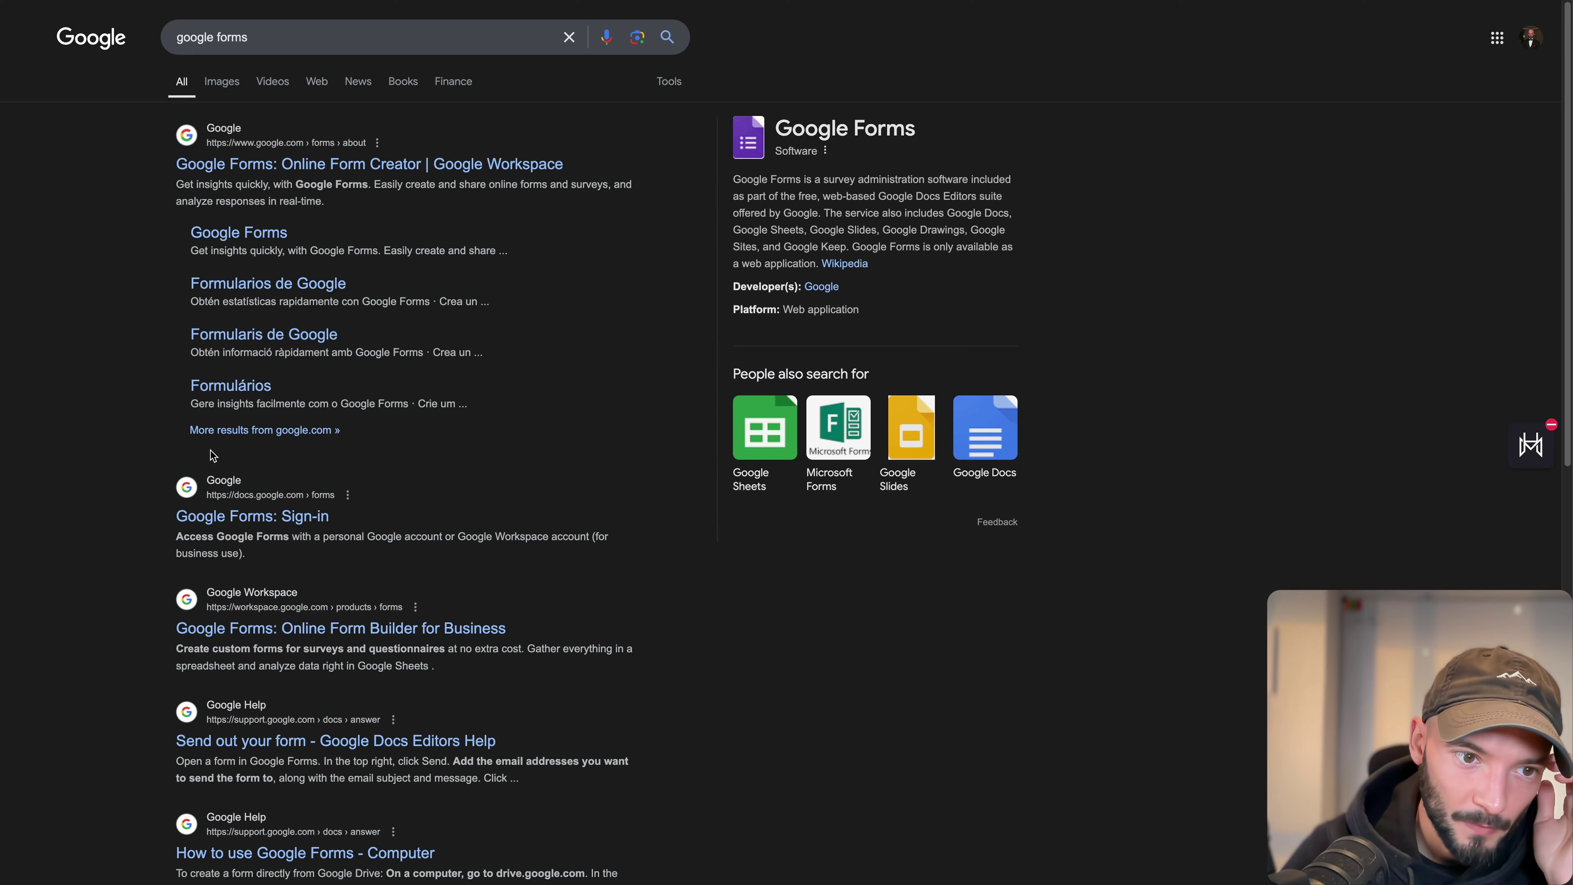
type("example")
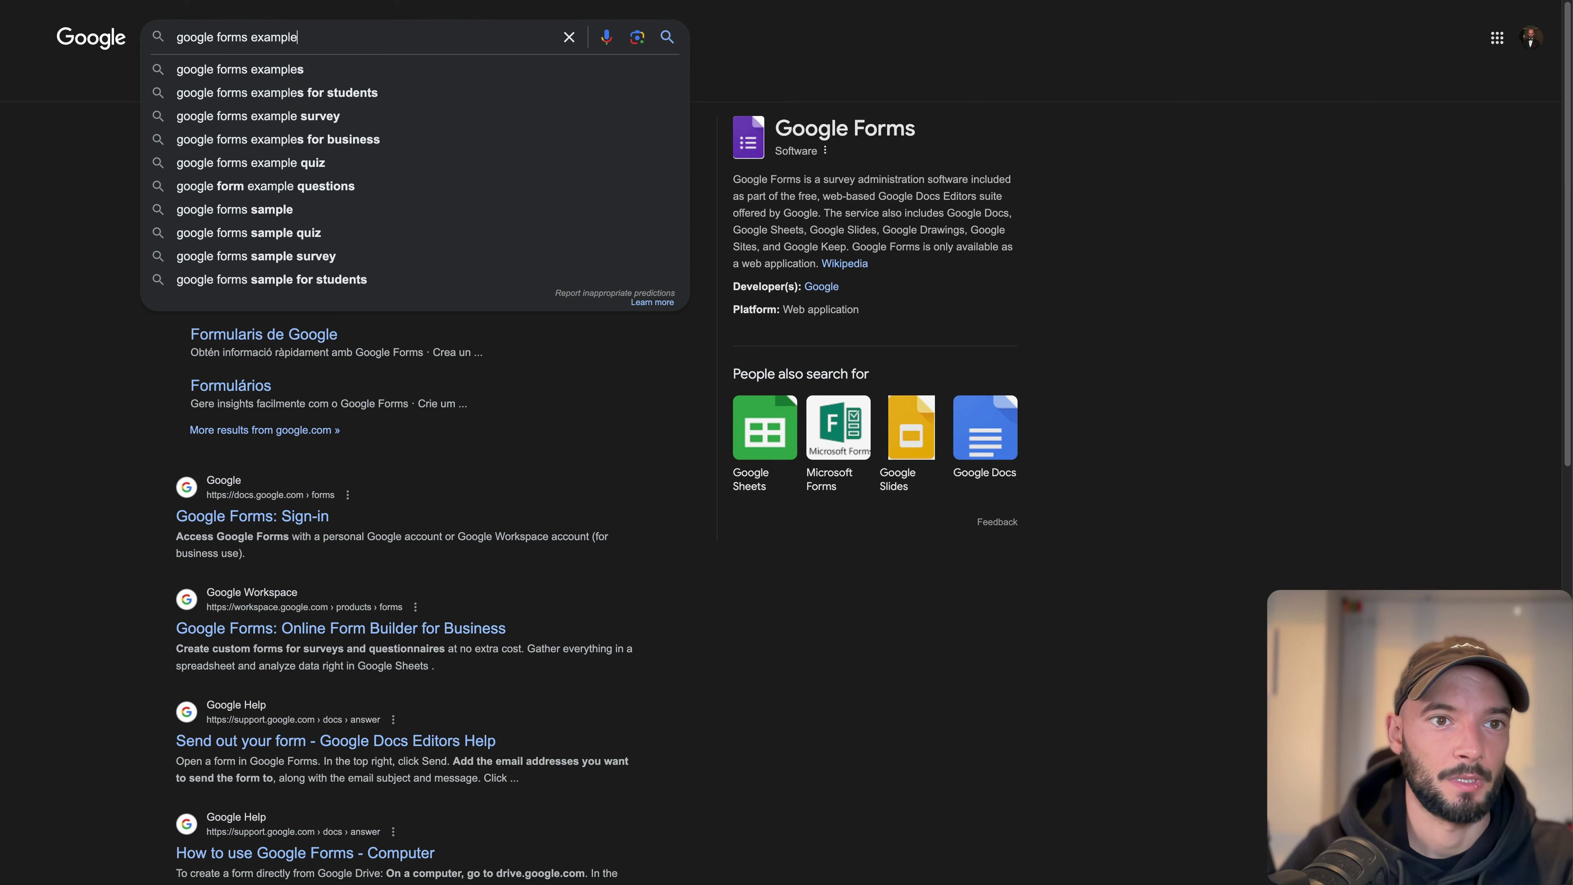
key("Return")
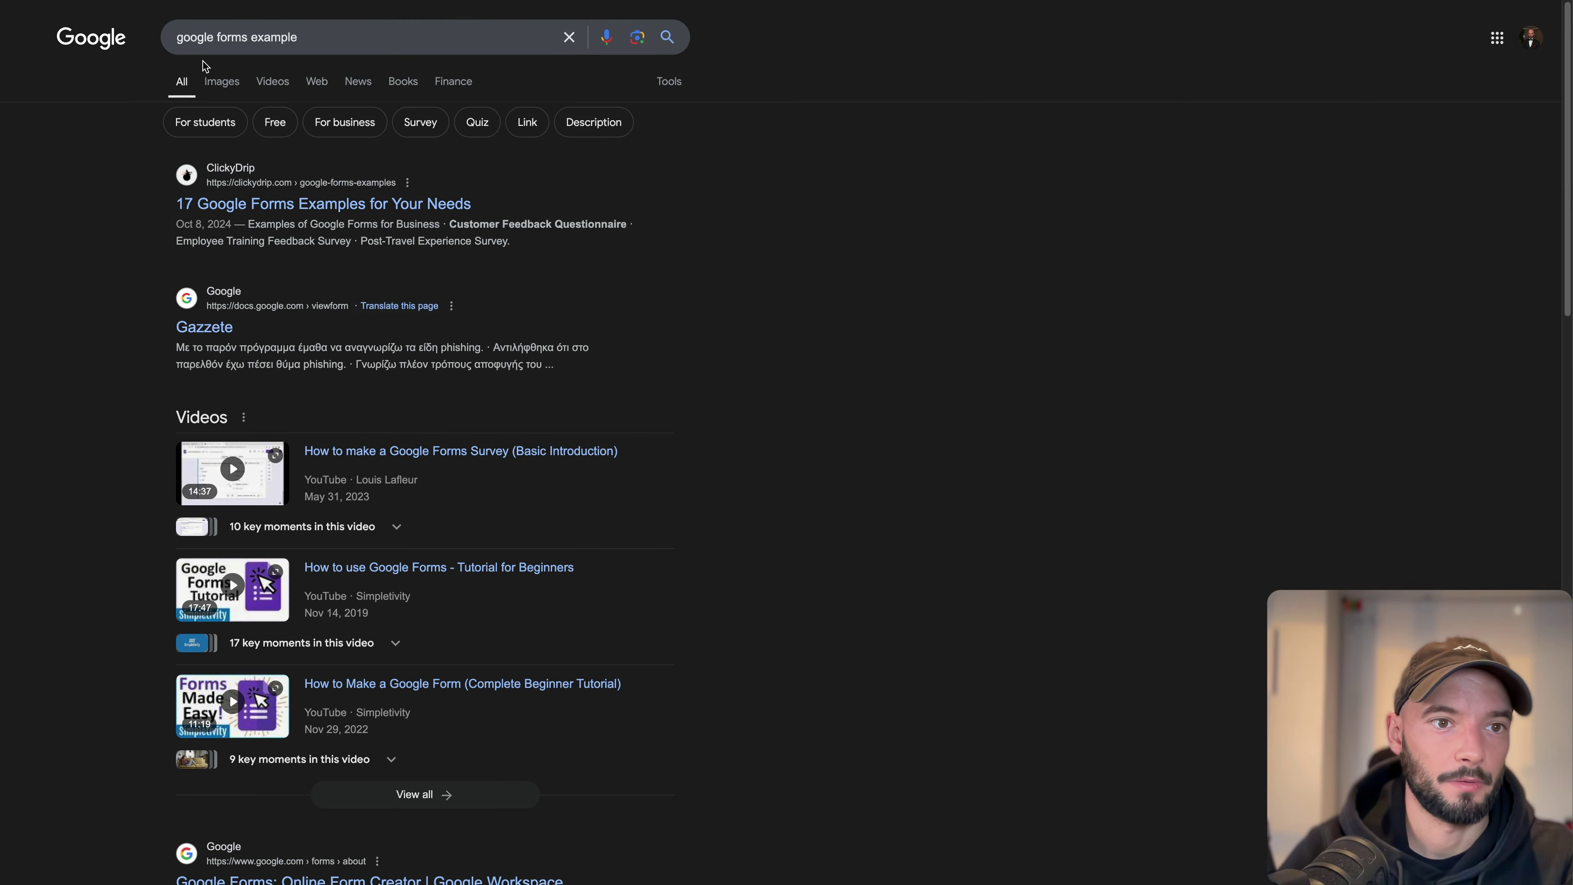
left_click(216, 329)
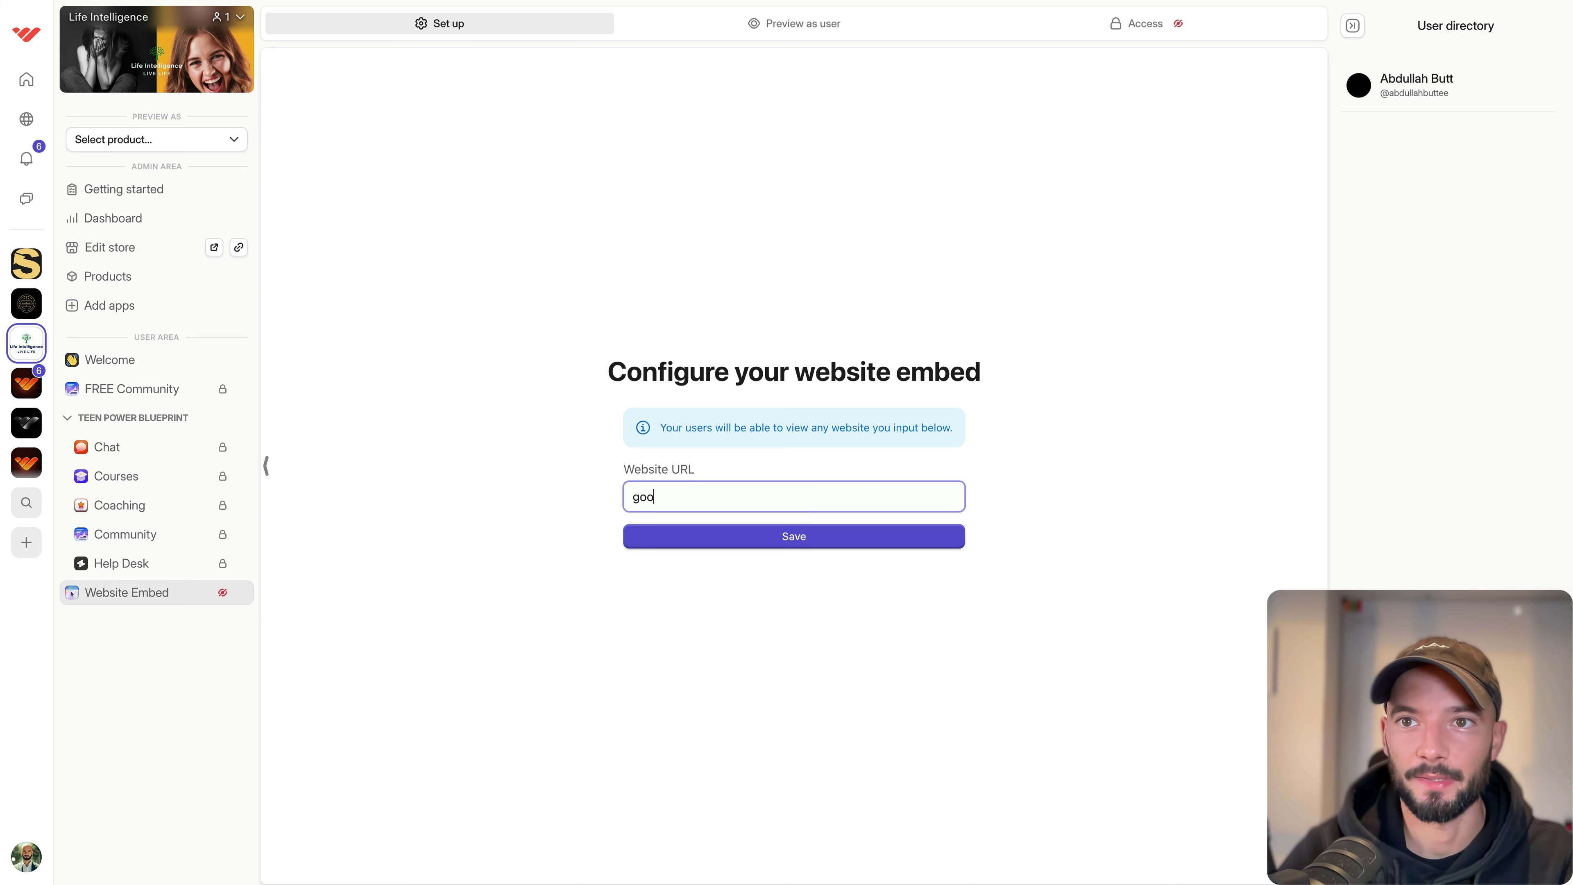
Save the pasted Google Form address as the Website URL and preview it as a member.
key("ctrl+a")
key("ctrl+v")
left_click(807, 544)
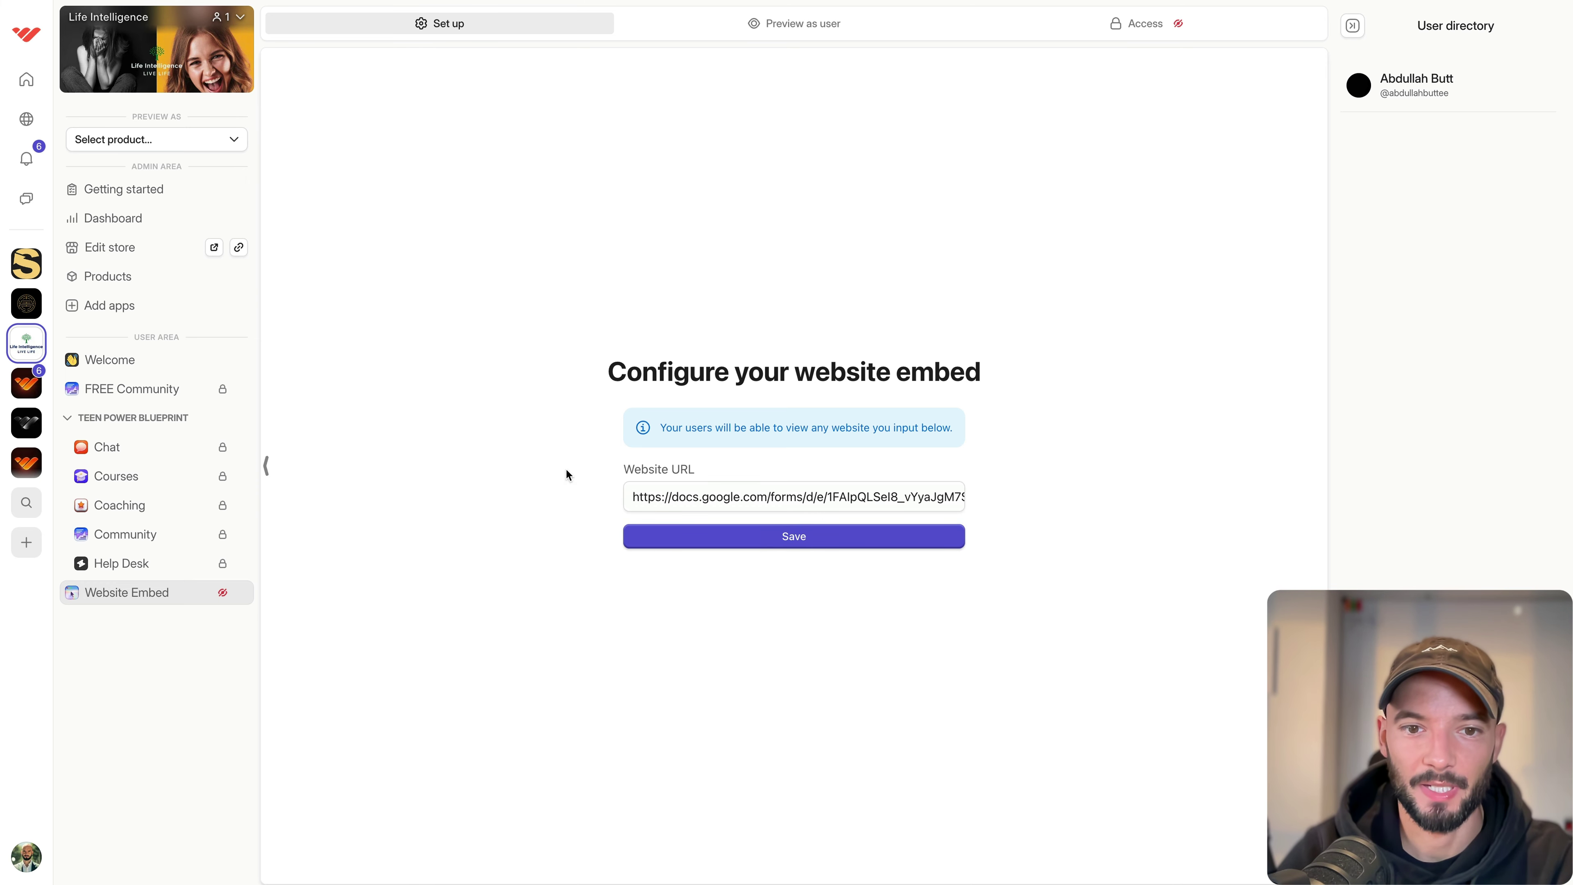
left_click(778, 26)
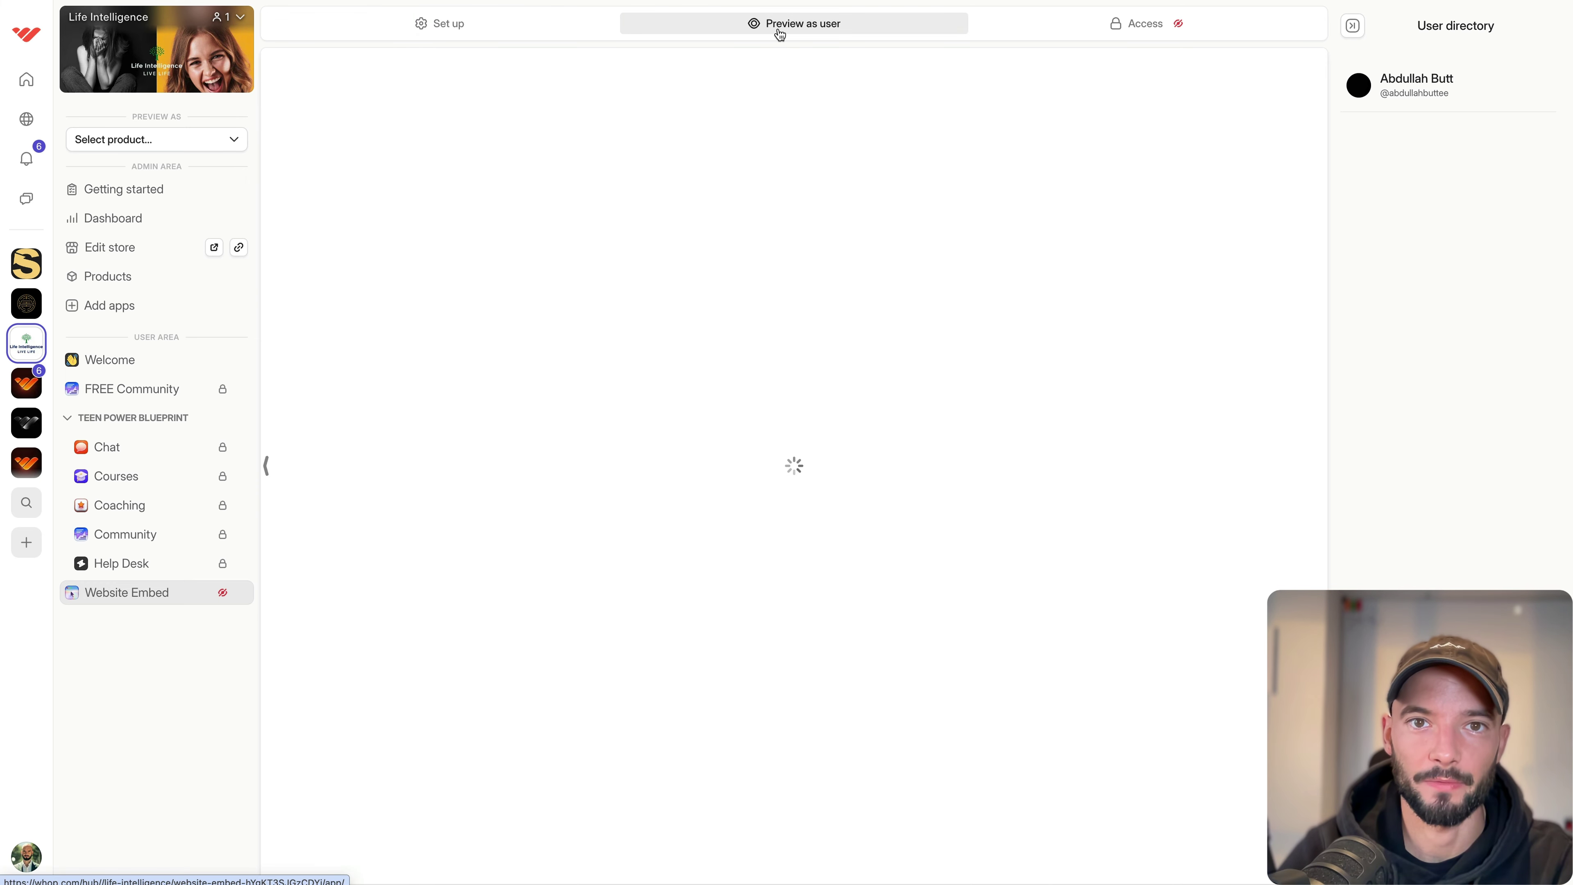
Move Website Embed directly under FREE Community, above TEEN POWER BLUEPRINT.
scroll(631, 260, "down", 10)
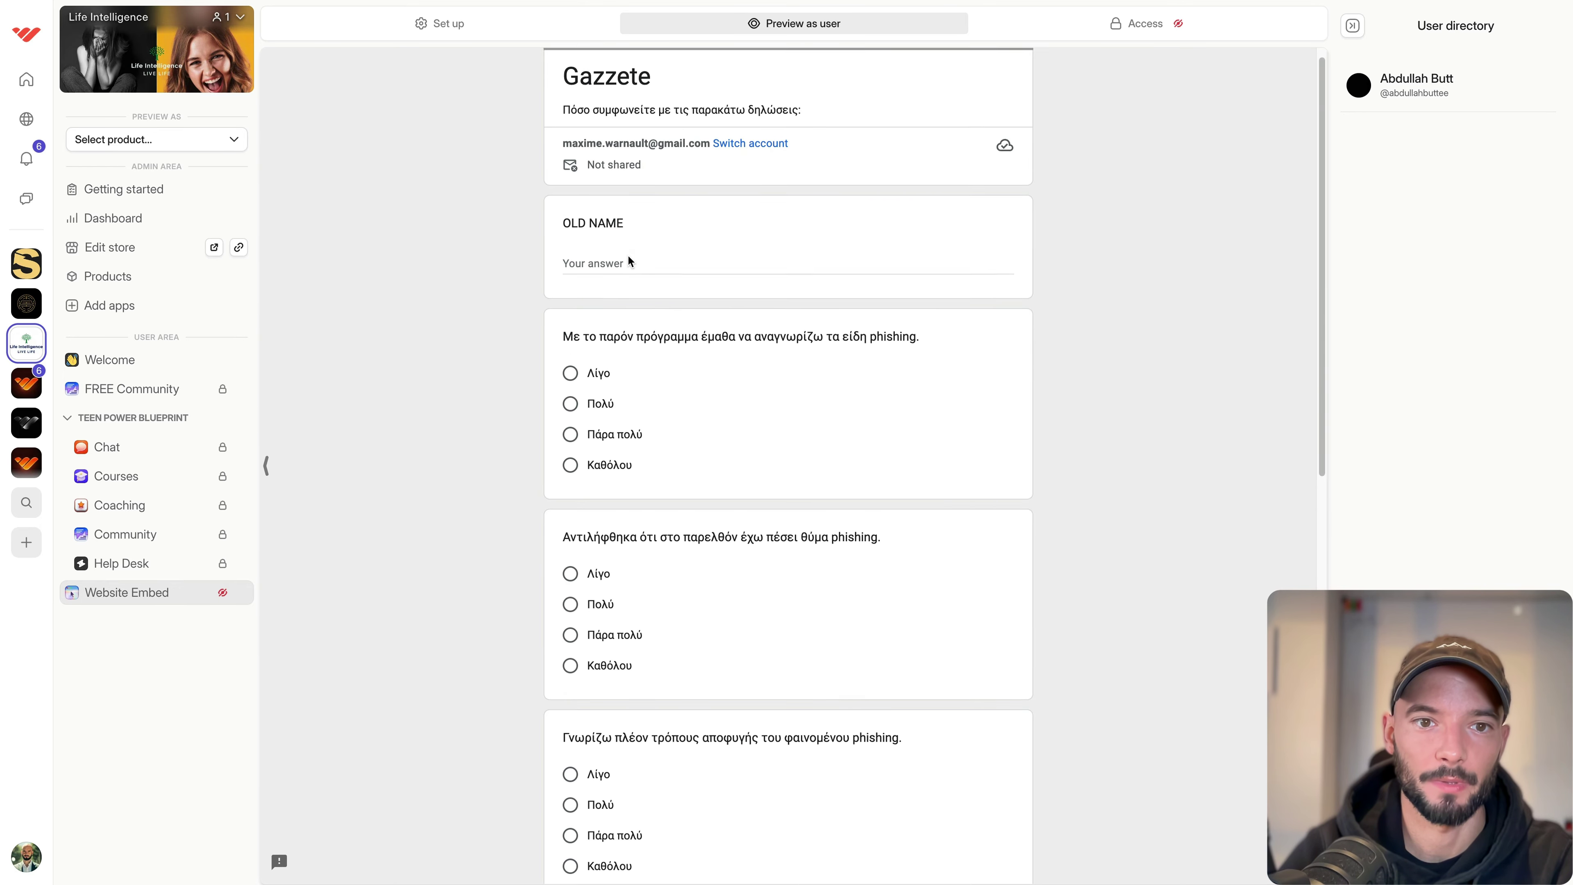
scroll(628, 256, "down", 3)
scroll(628, 256, "up", 15)
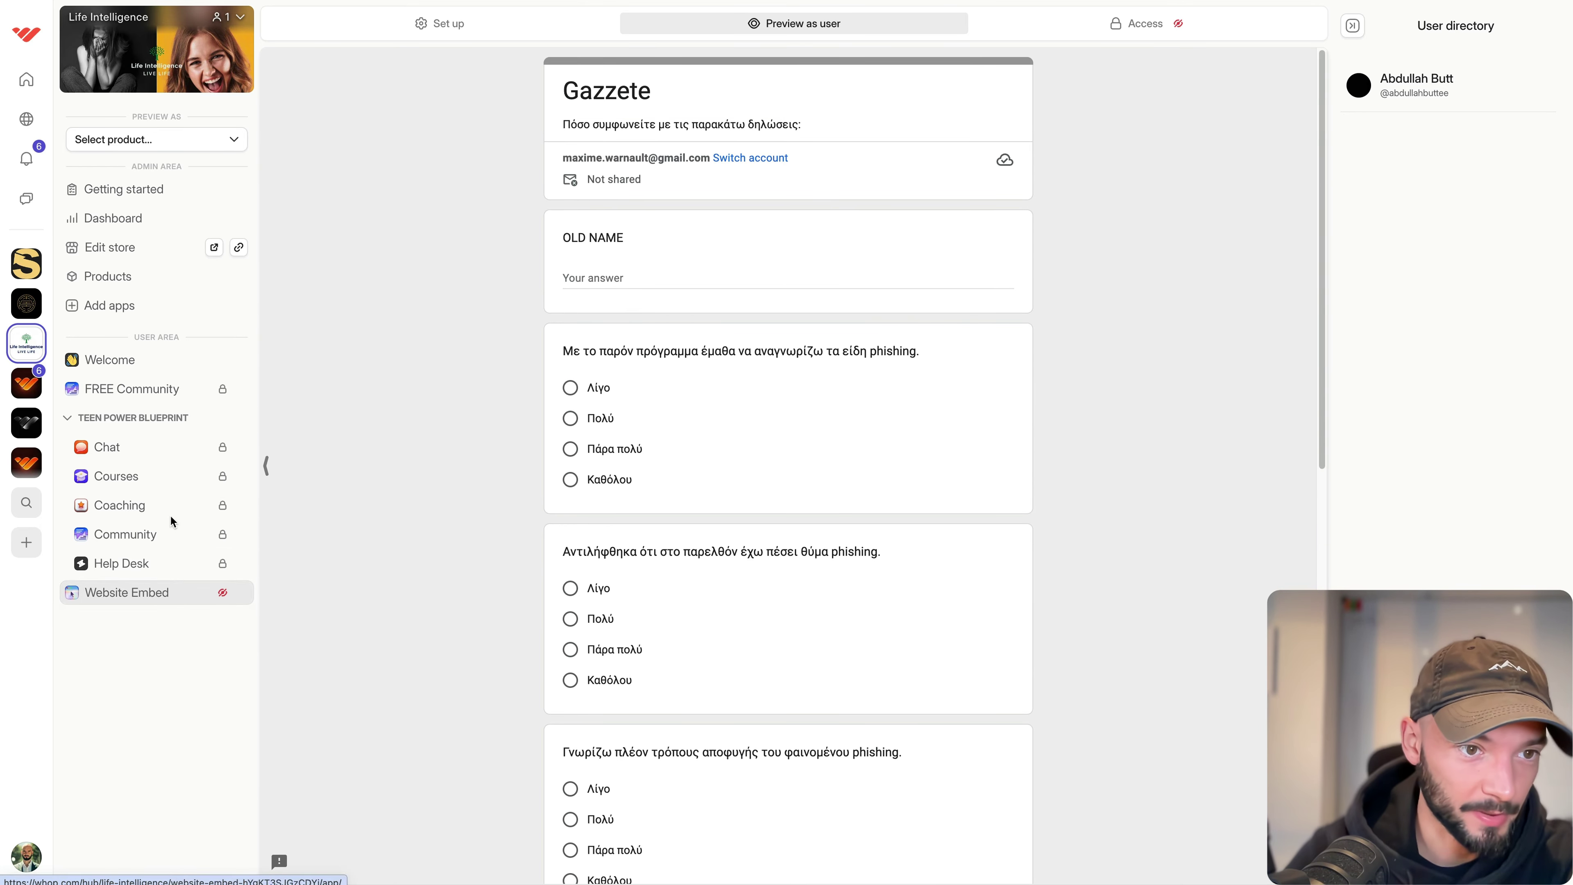
left_click_drag(152, 594, 158, 421)
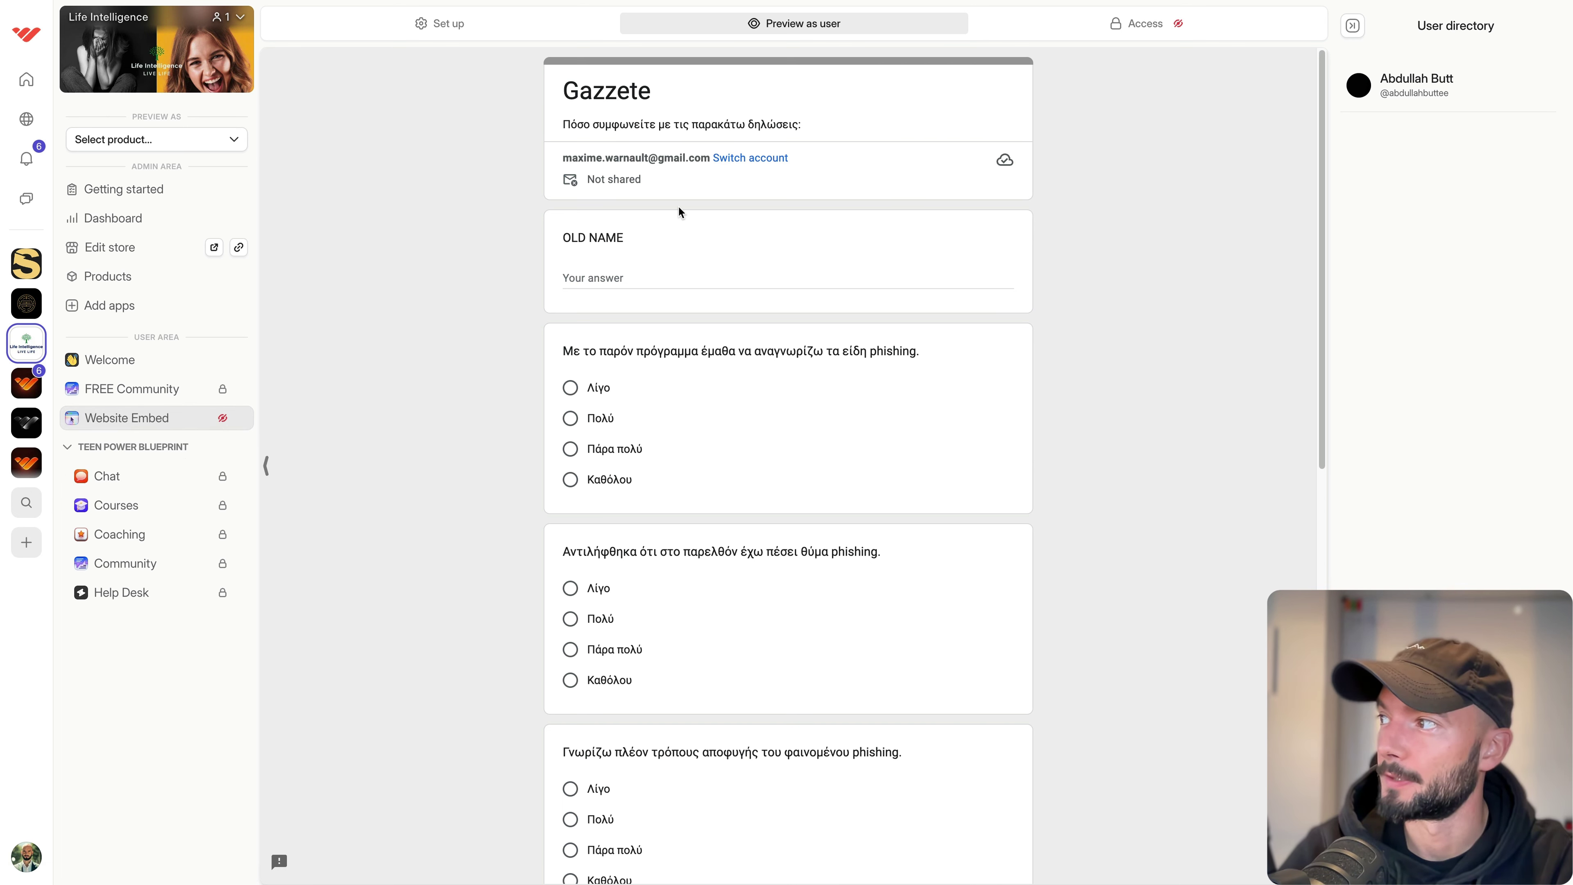
Rename the Website Embed app in the hub sidebar to 'Share Your Wins'.
left_click(241, 418)
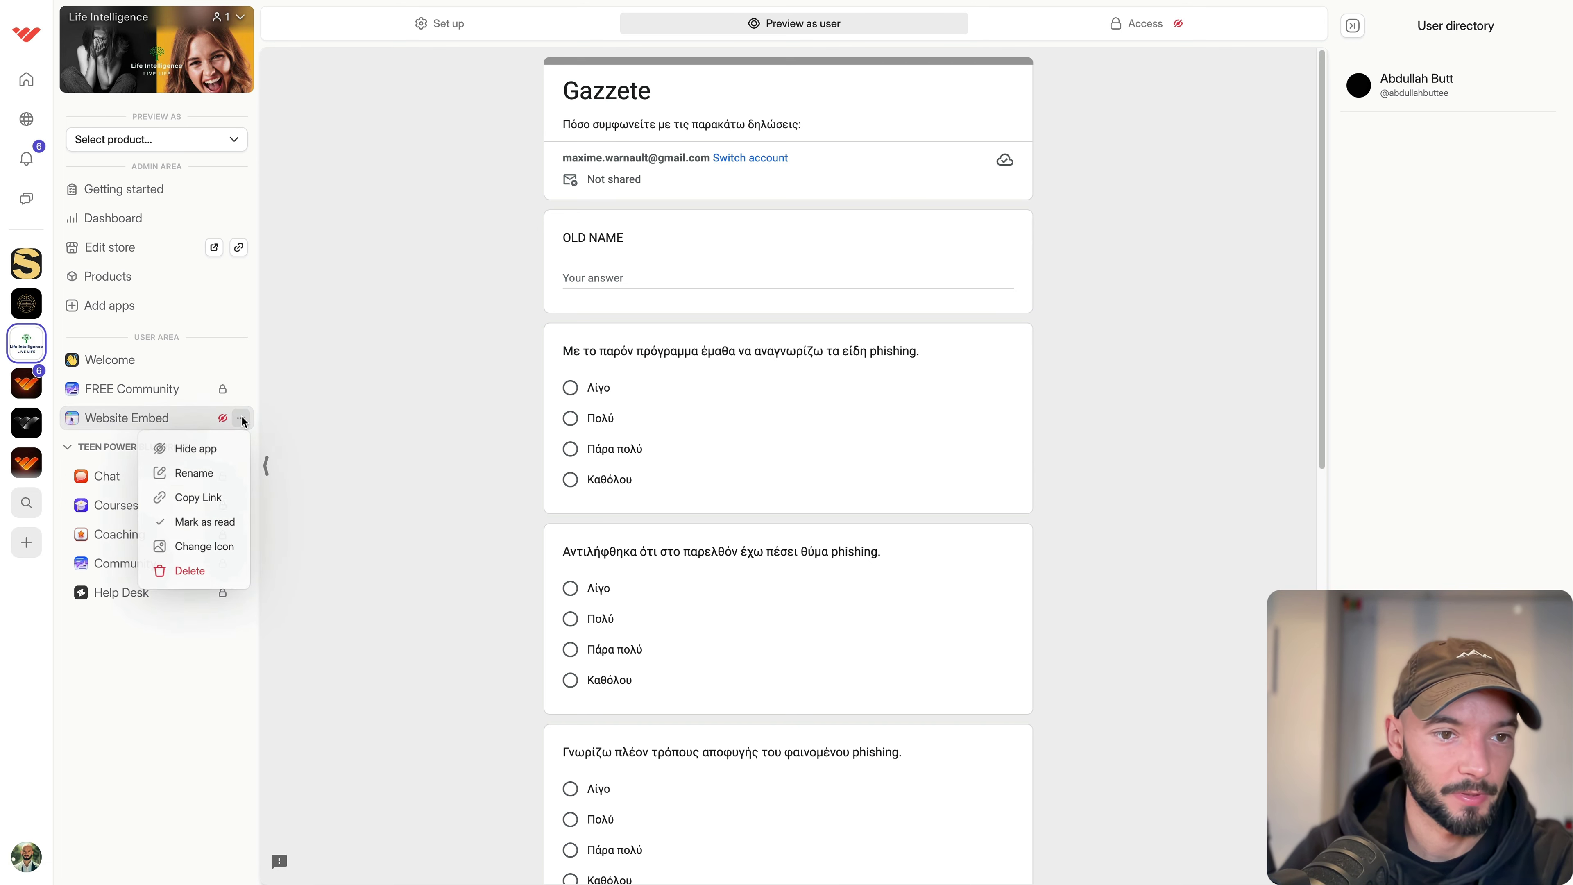
left_click(216, 473)
type("Sh")
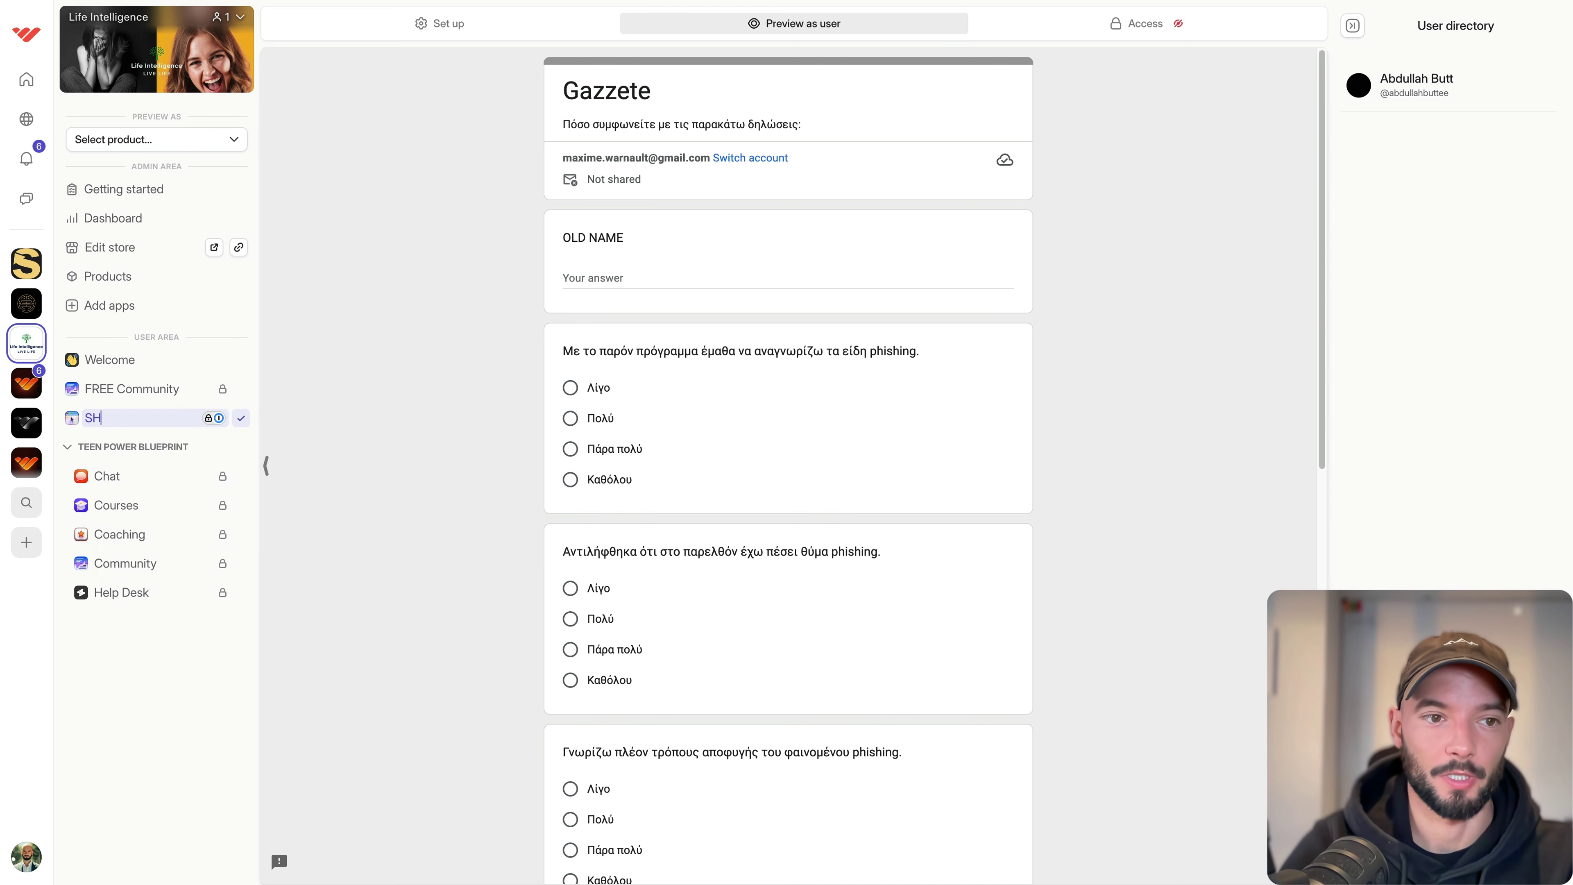
type("are Your Wins")
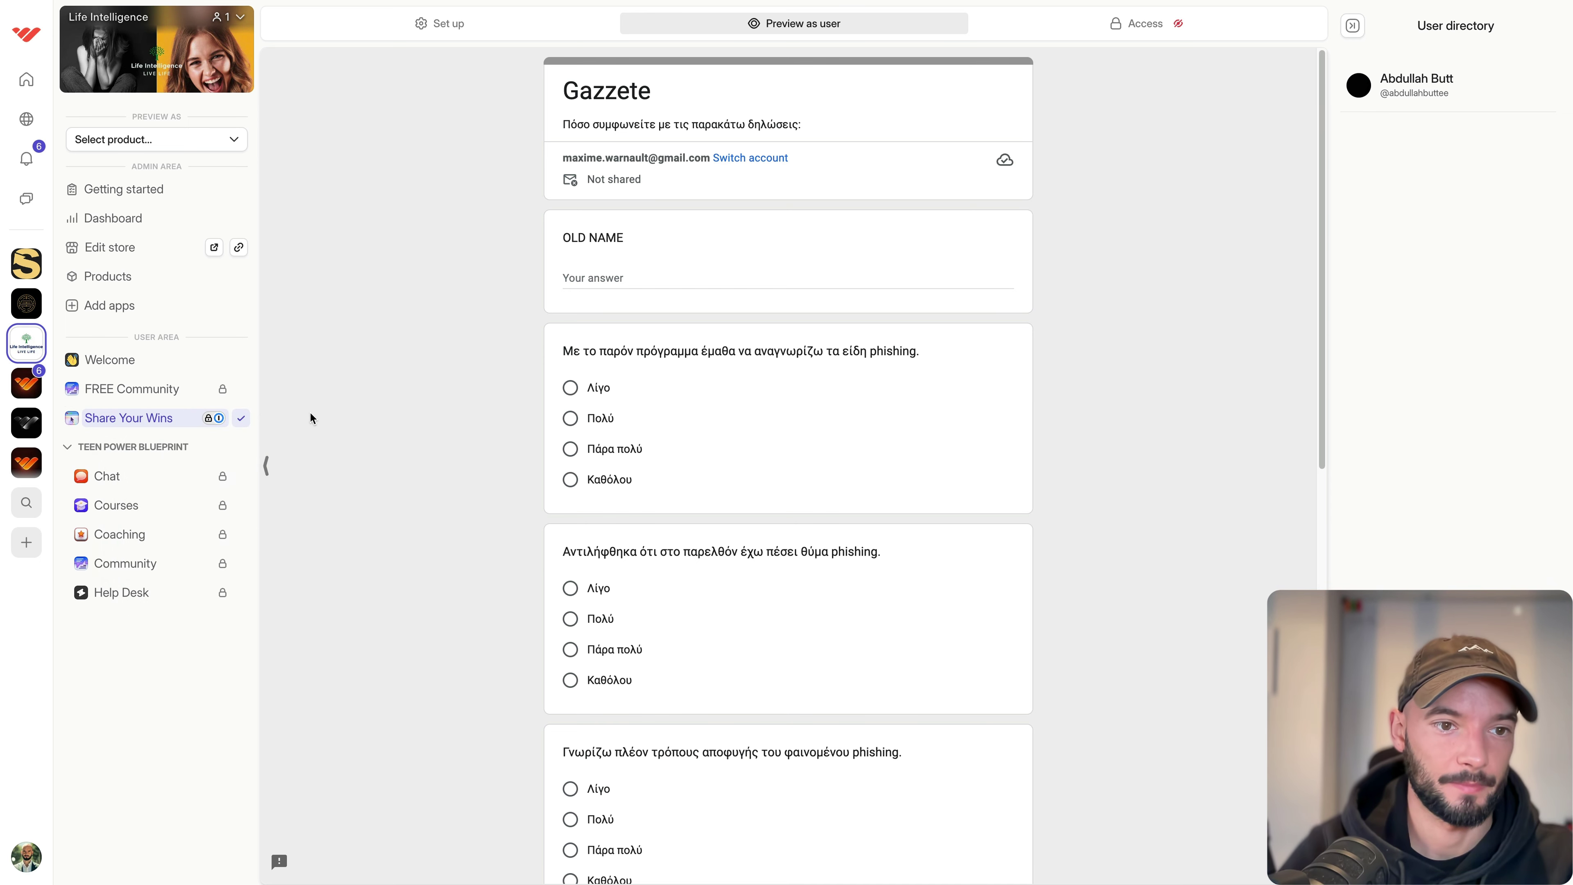
left_click(241, 418)
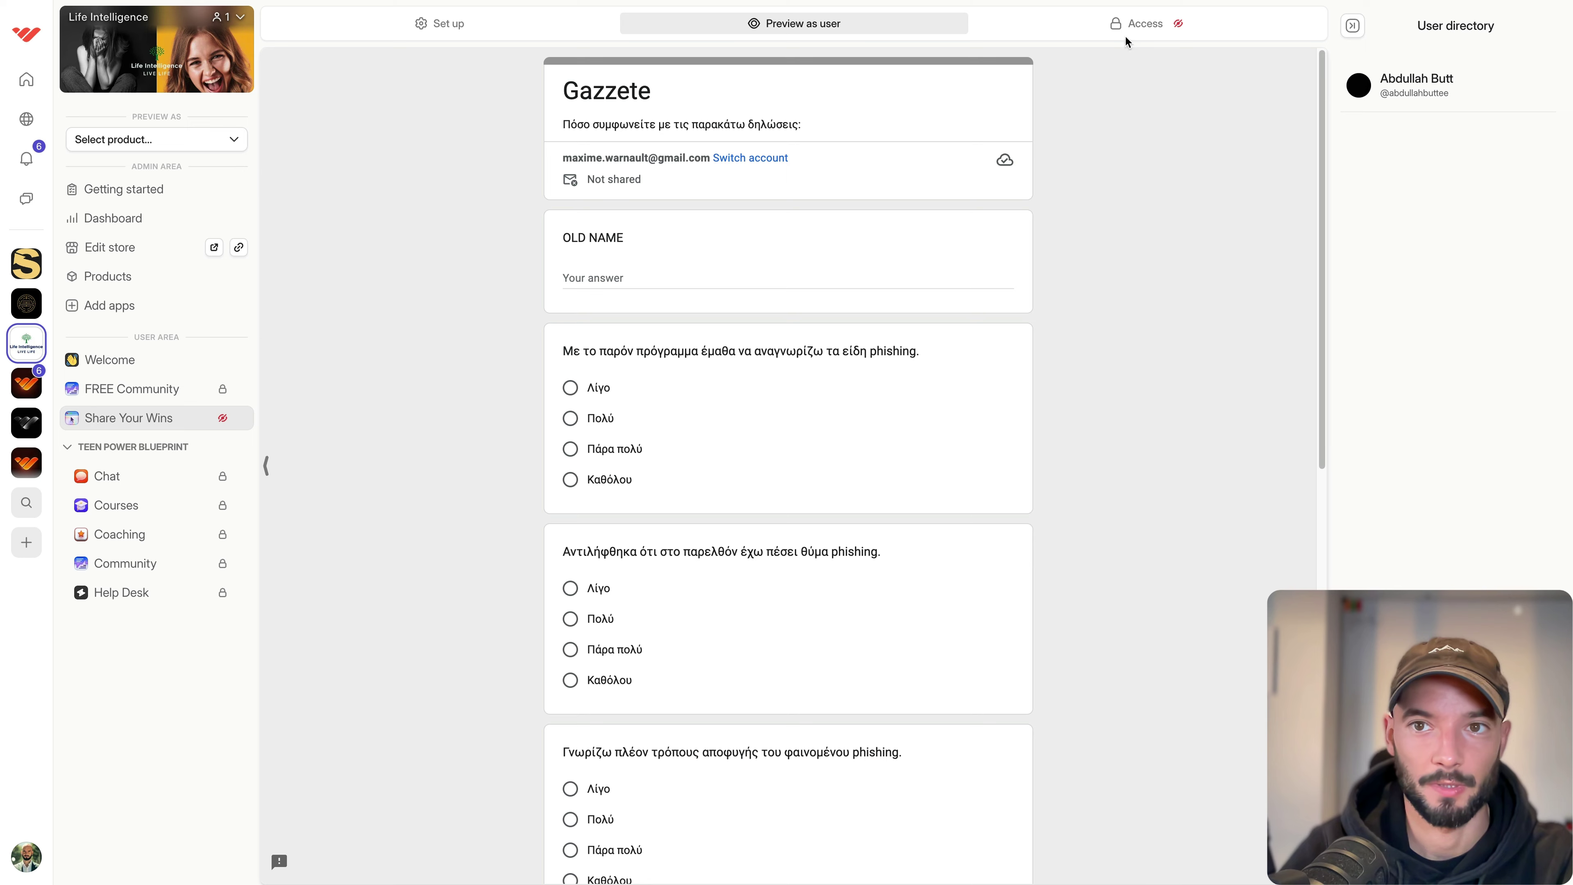
Make Share Your Wins paid/private in Empower GenZ Community and group it with FREE Community.
left_click(1052, 25)
left_click(649, 217)
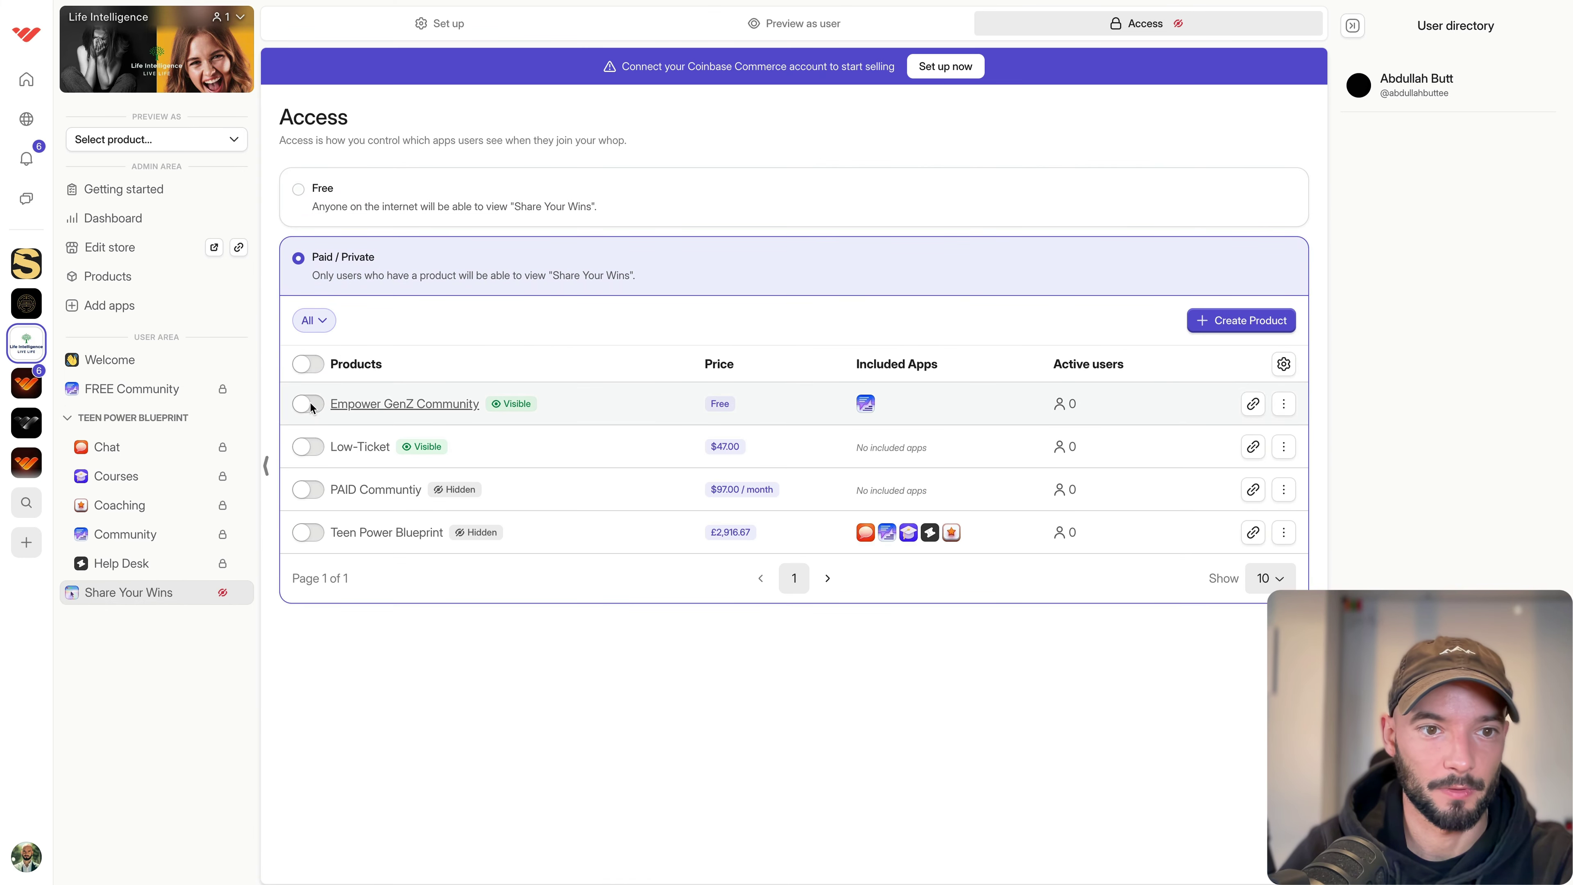
left_click(516, 200)
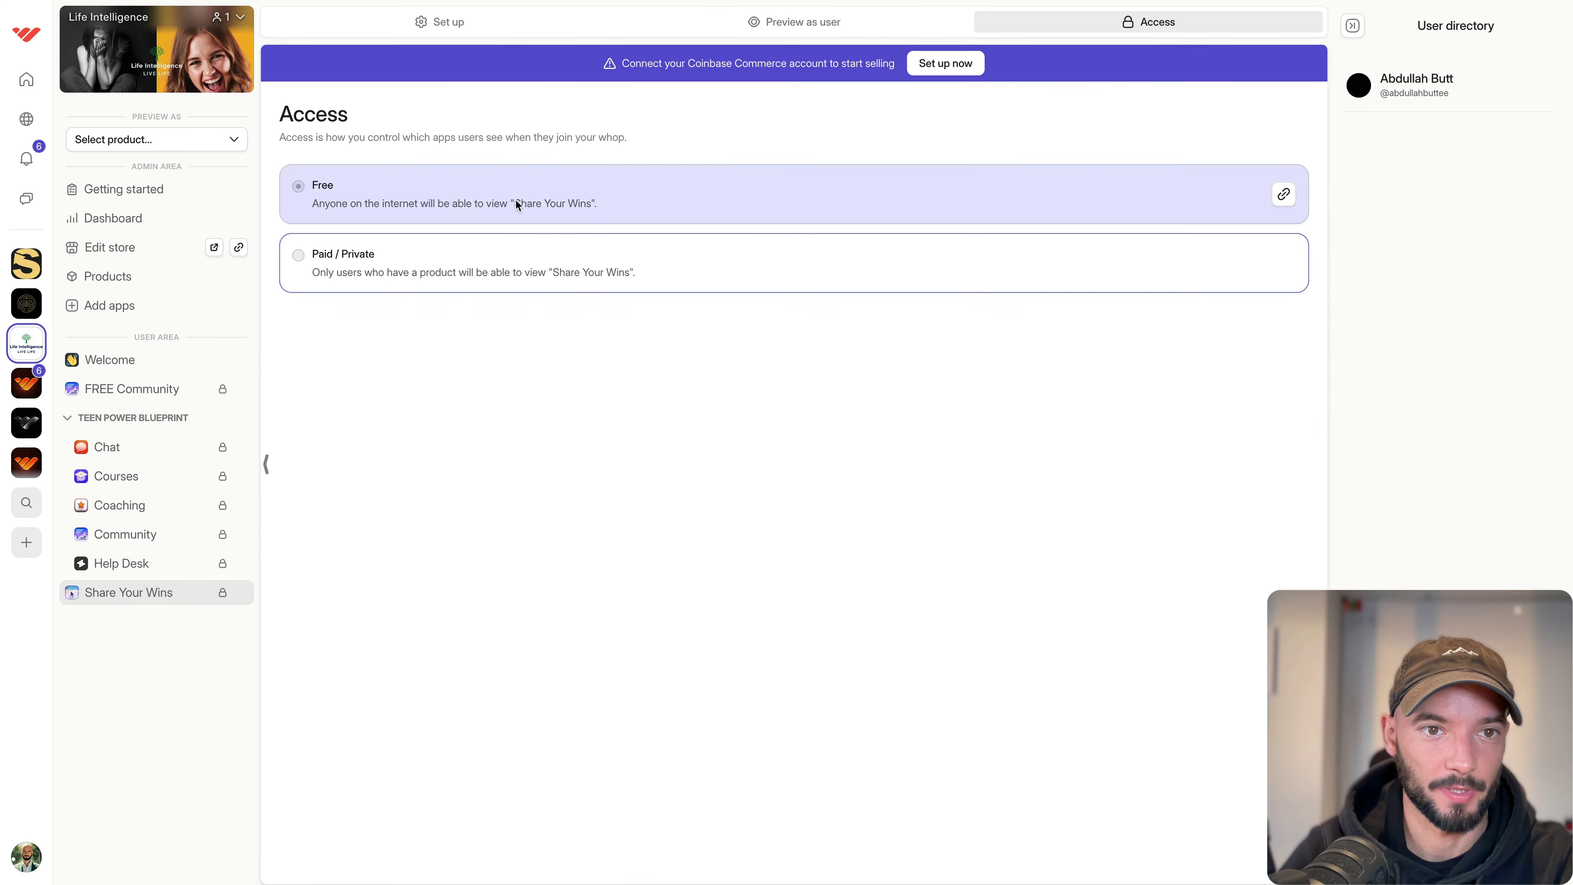
left_click(397, 286)
left_click_drag(144, 594, 146, 394)
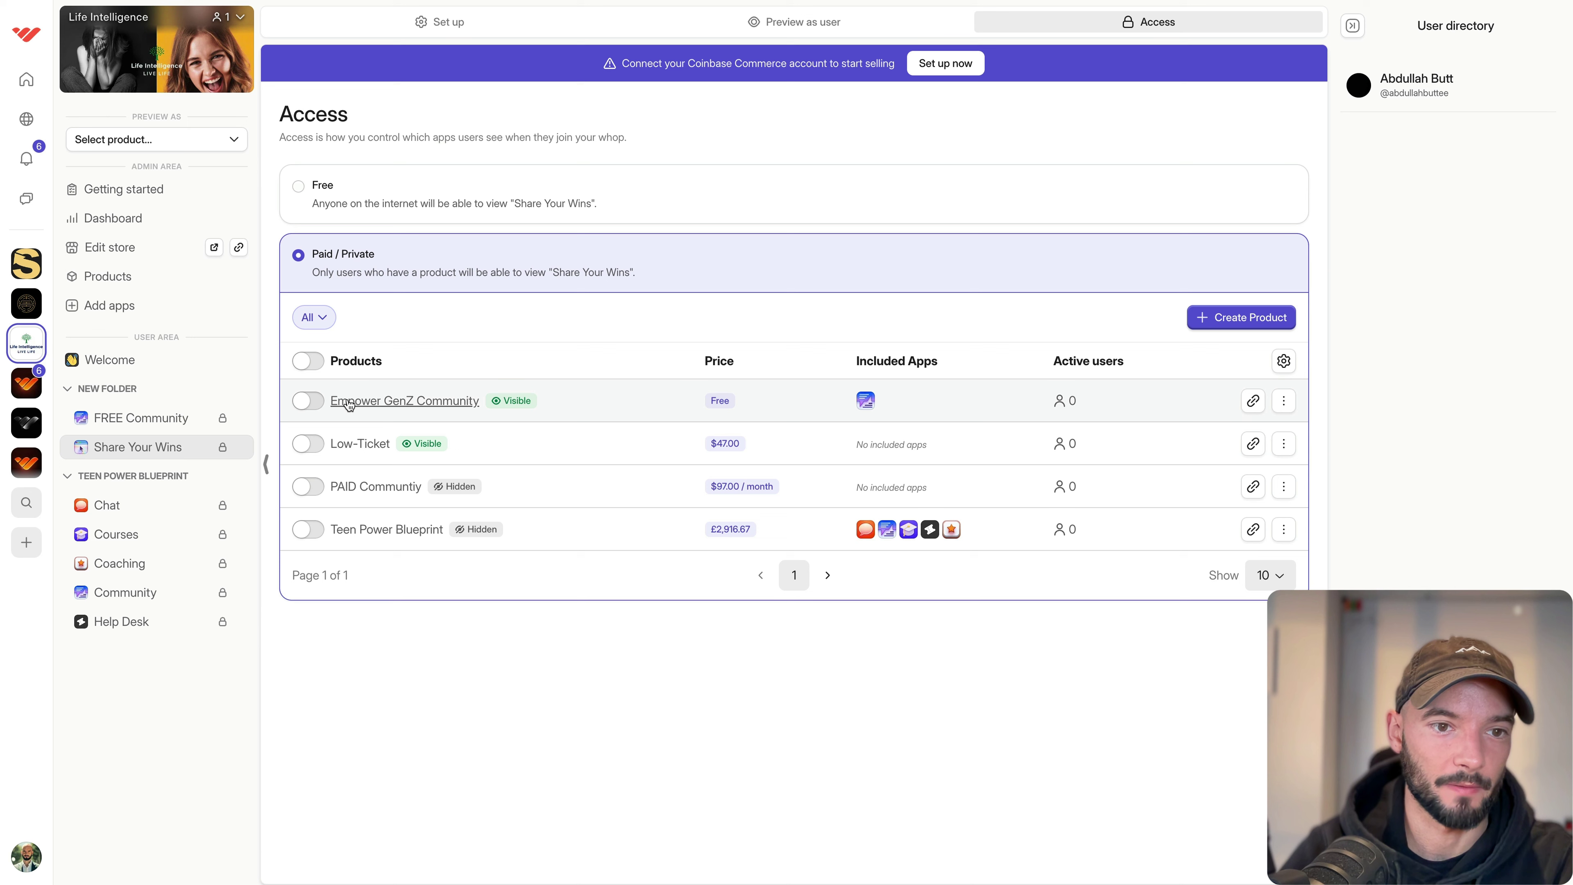
left_click(486, 404)
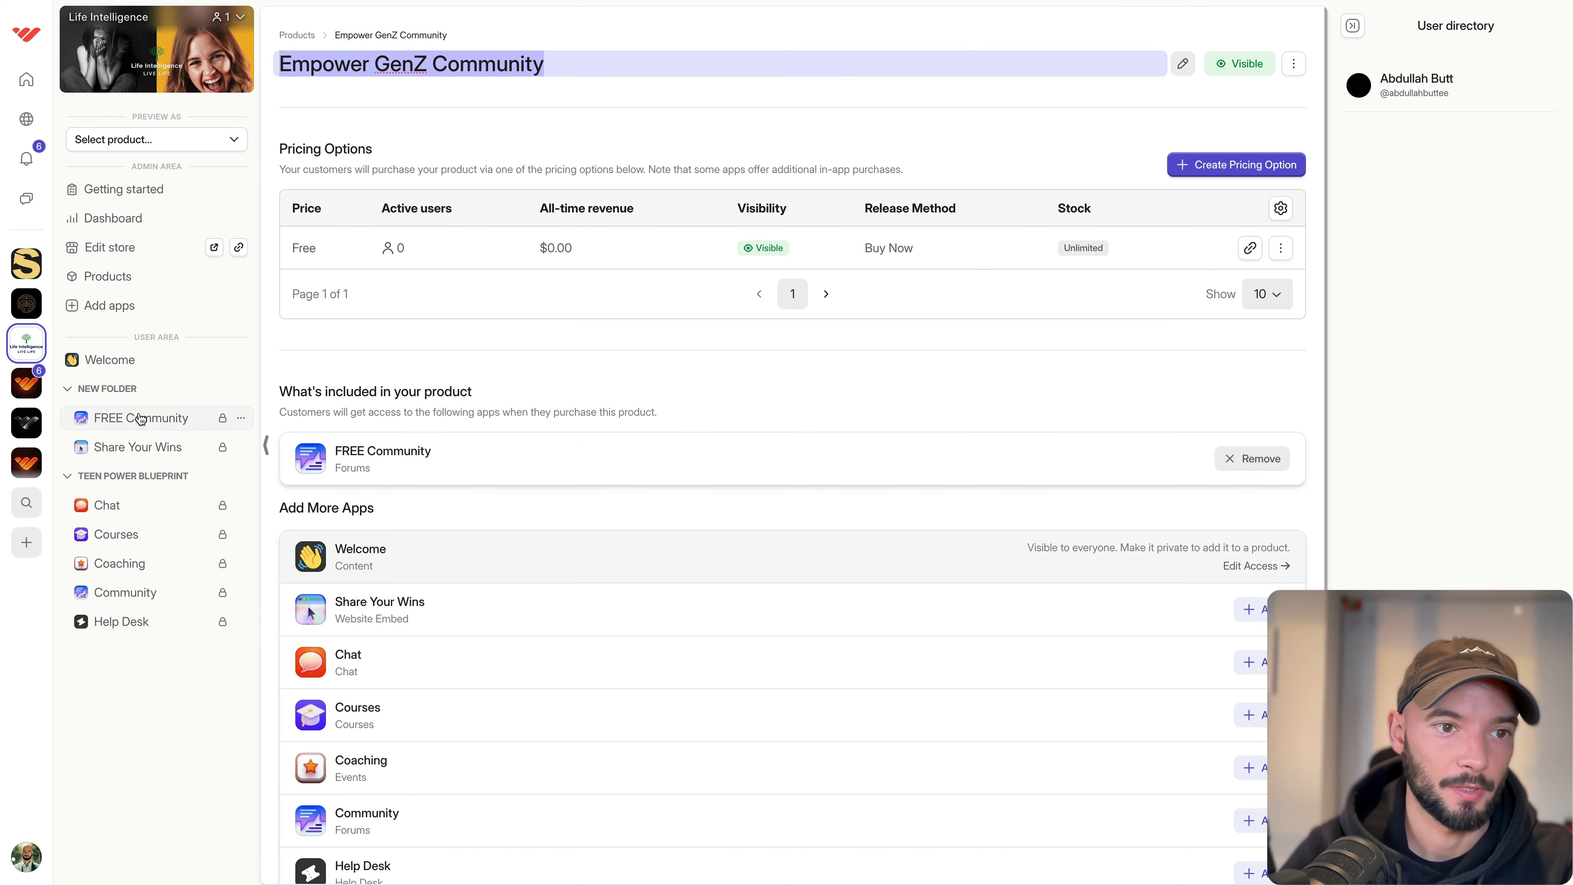
Rename the new sidebar folder to 'Empower GenZ Community'.
left_click(241, 388)
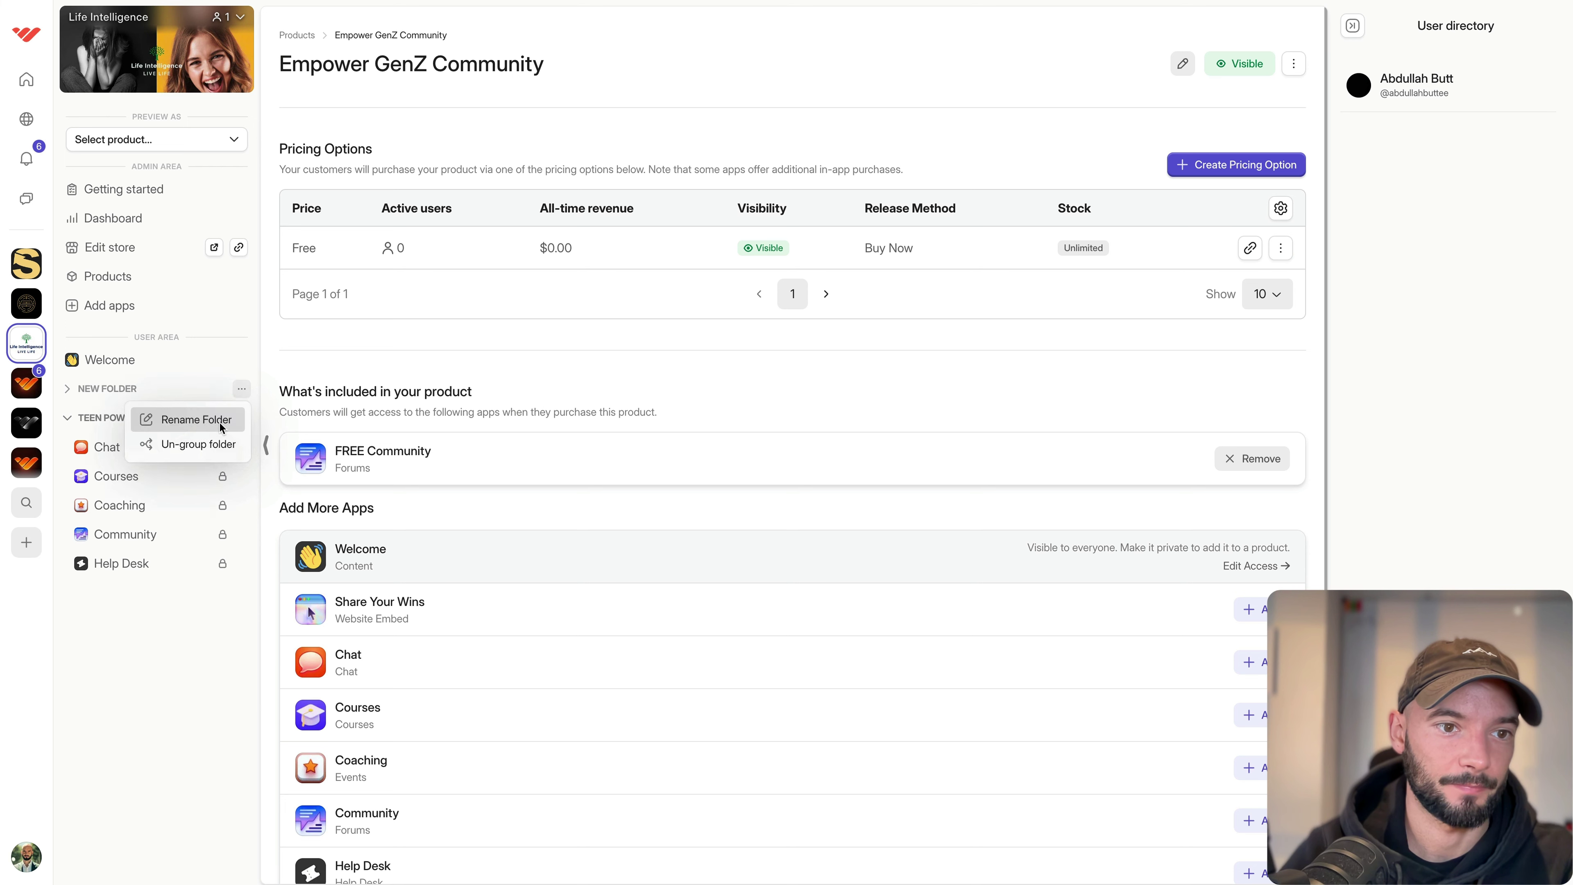
left_click(220, 421)
type("Empower GenZ Community")
left_click(242, 389)
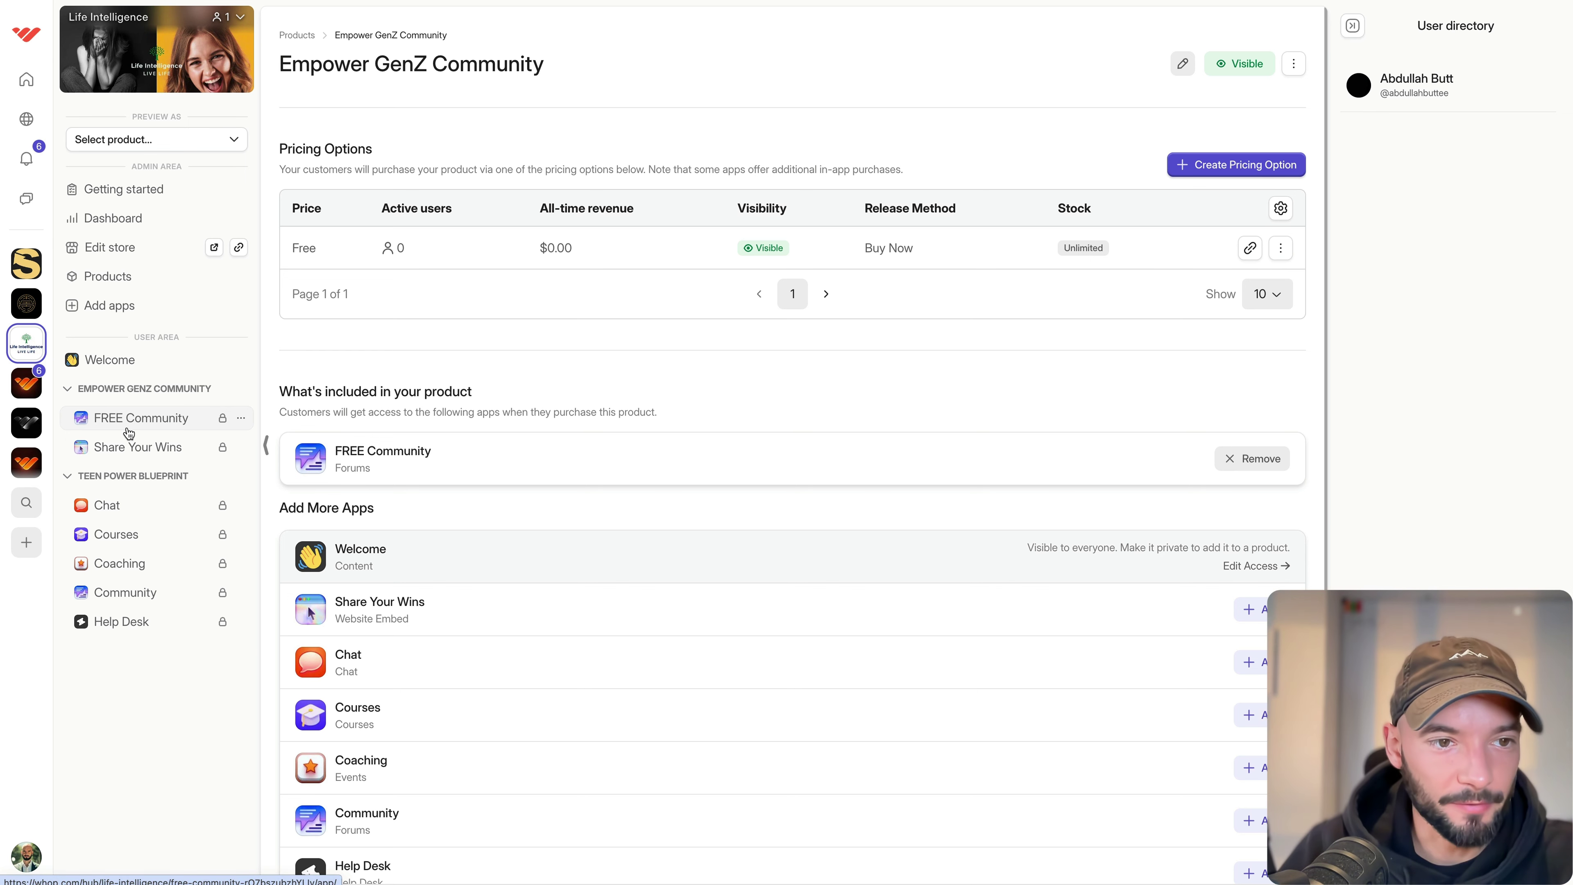
Check FREE Community and Share Your Wins, confirming Share Your Wins shows the Gazzete form.
left_click(109, 421)
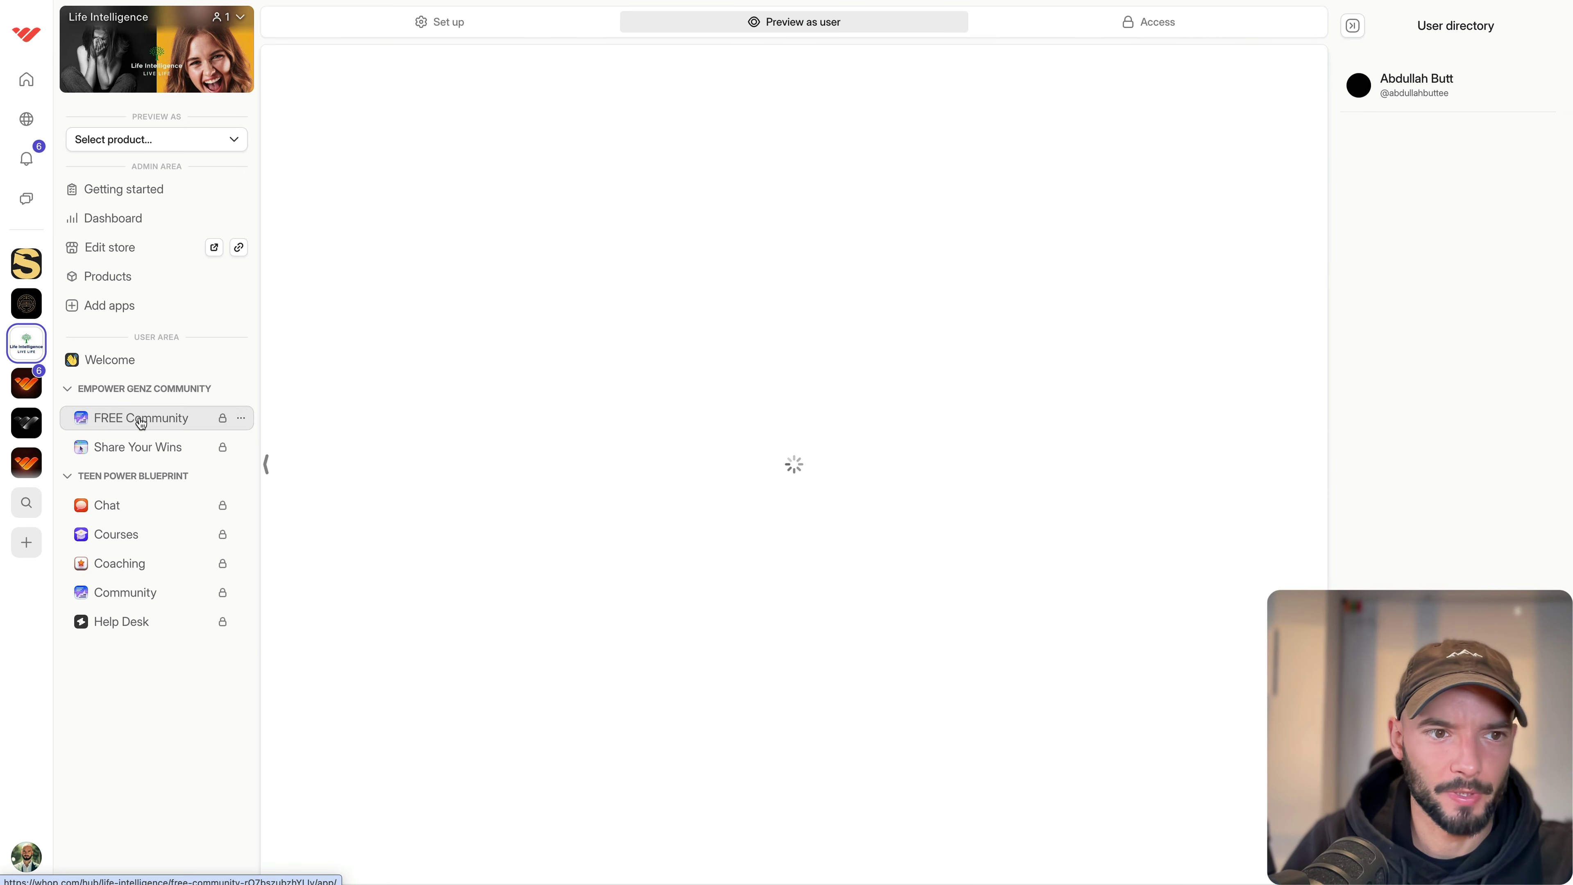
left_click(137, 447)
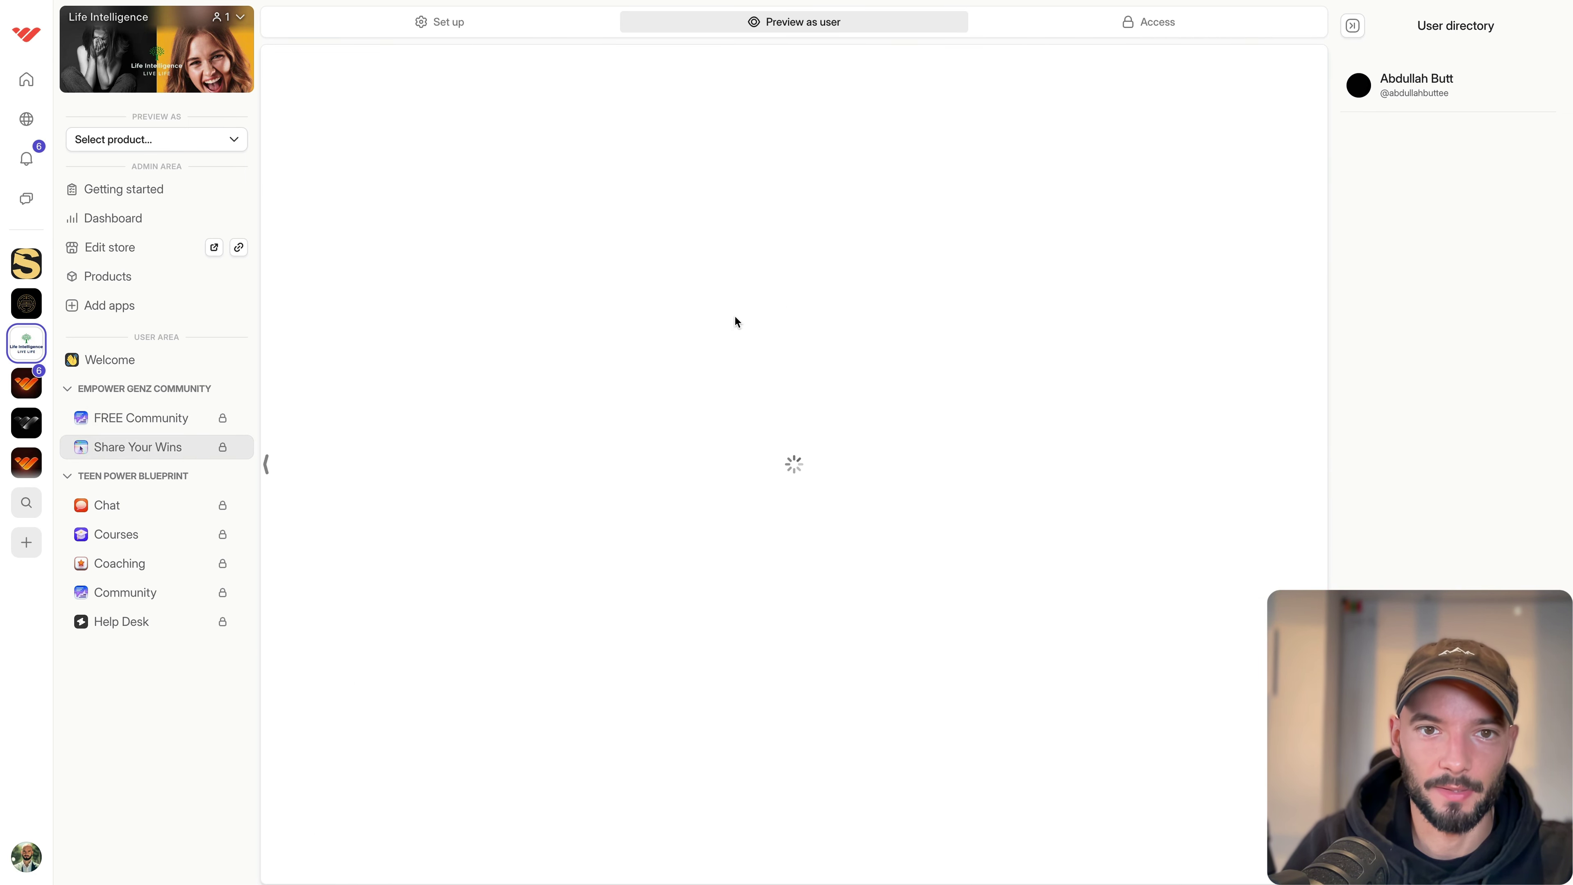
scroll(818, 470, "down", 10)
scroll(697, 415, "up", 10)
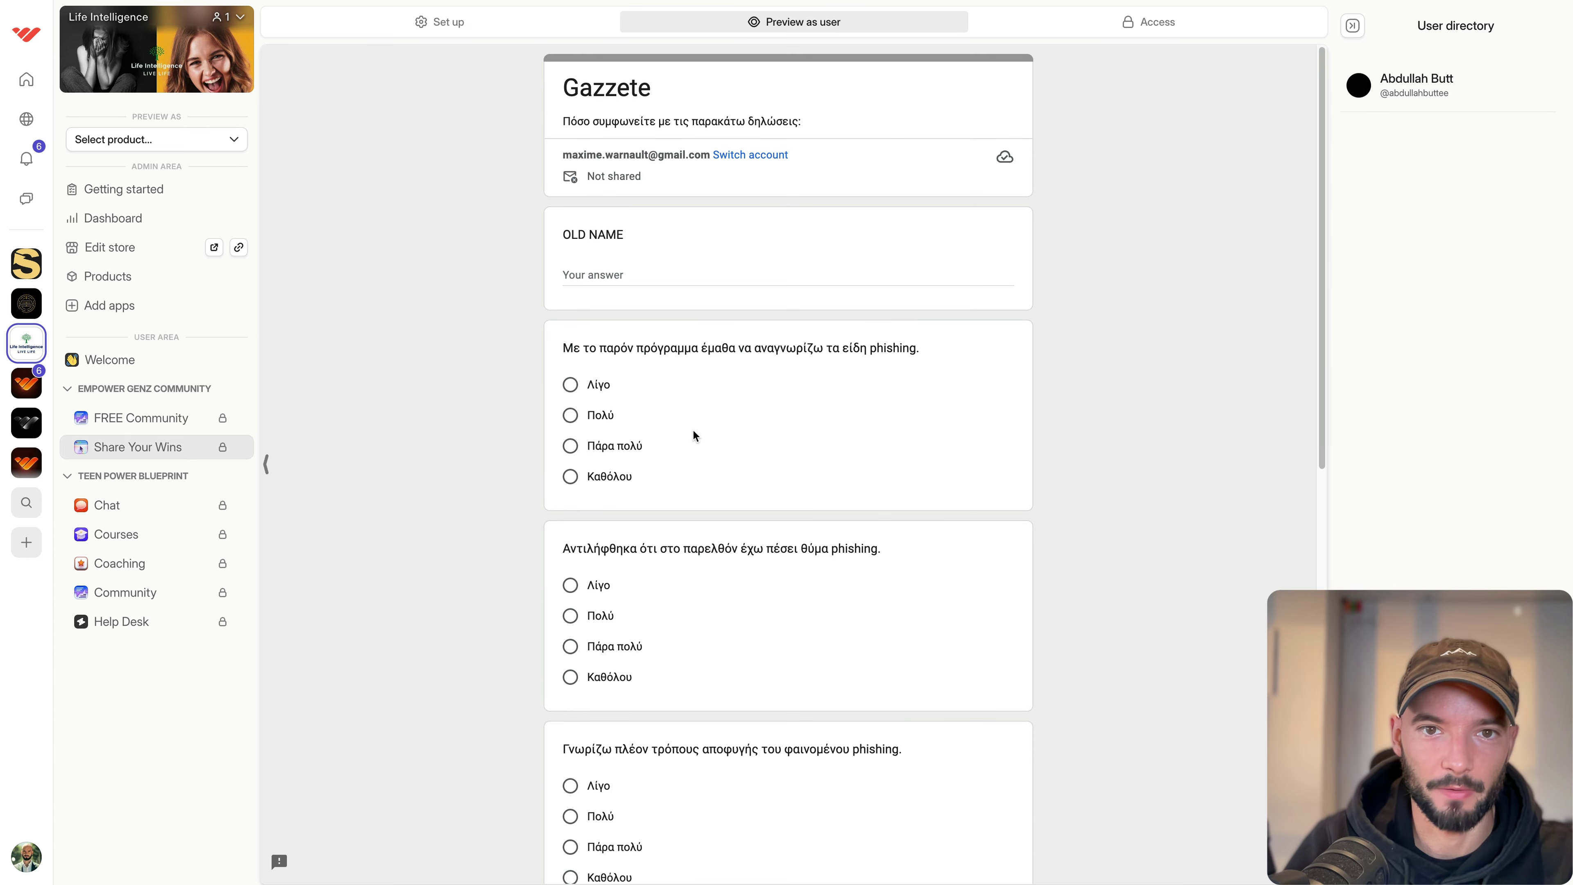
left_click(111, 305)
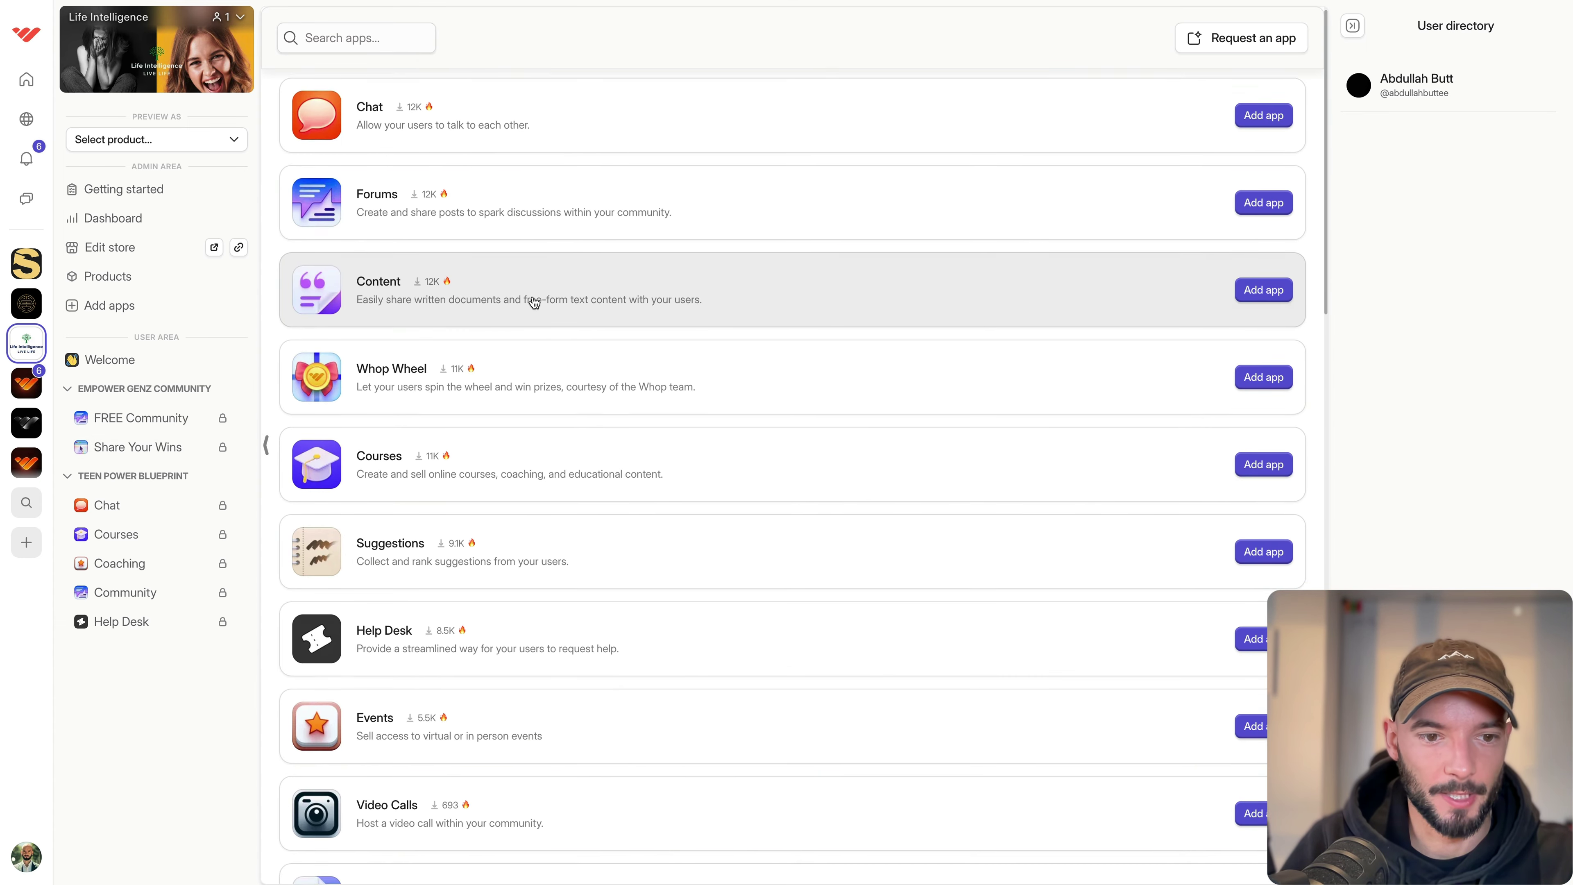
Scroll the app catalogue down until Calendar Bookings is in view.
scroll(534, 302, "down", 6)
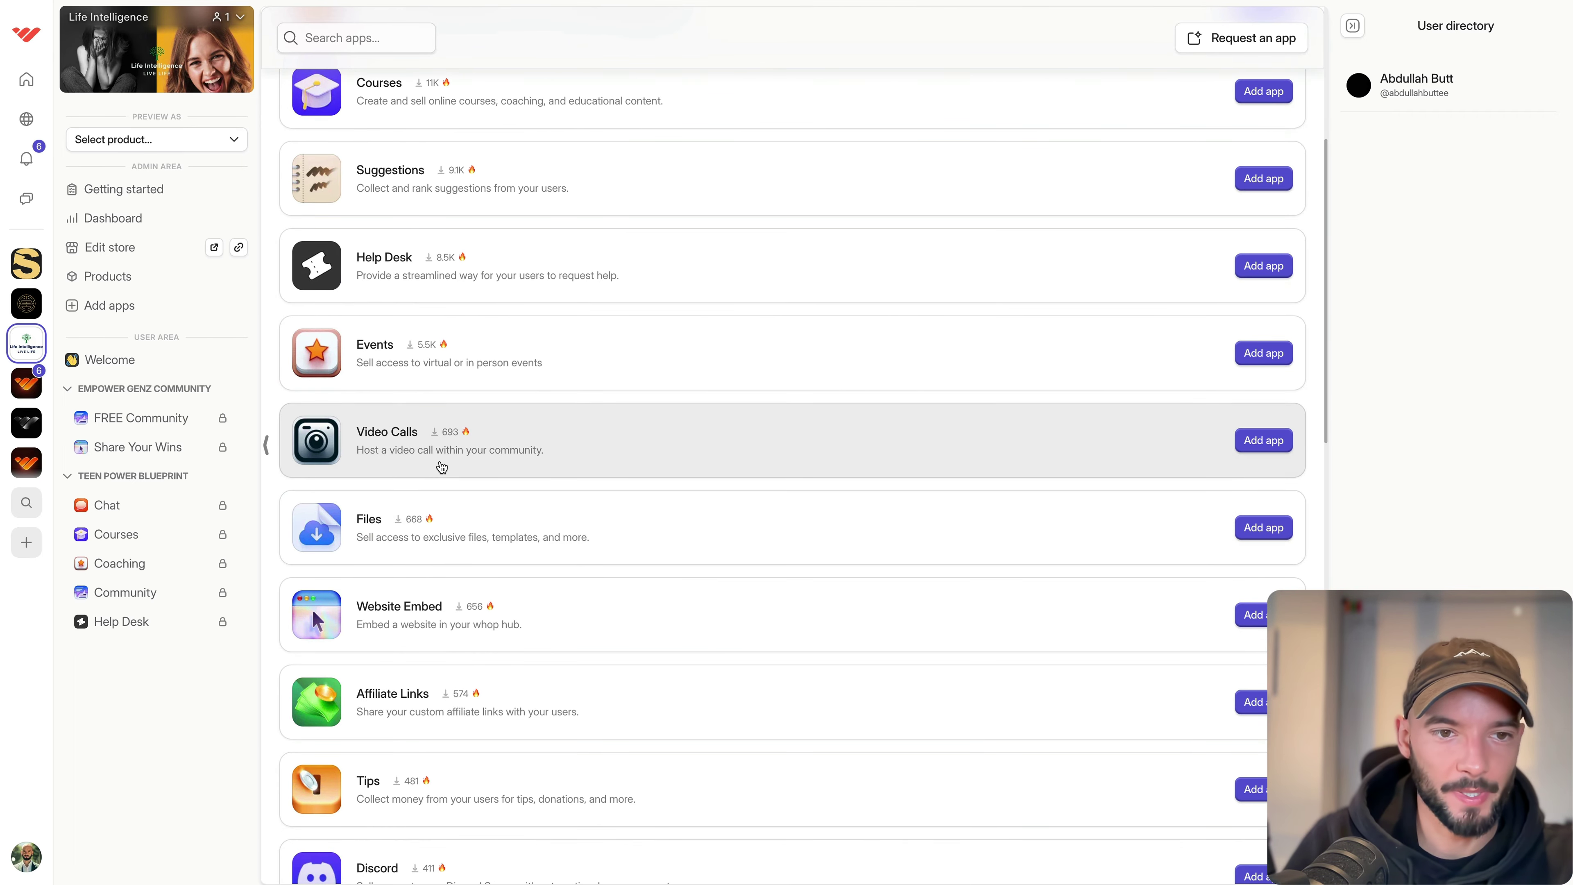
scroll(389, 434, "down", 5)
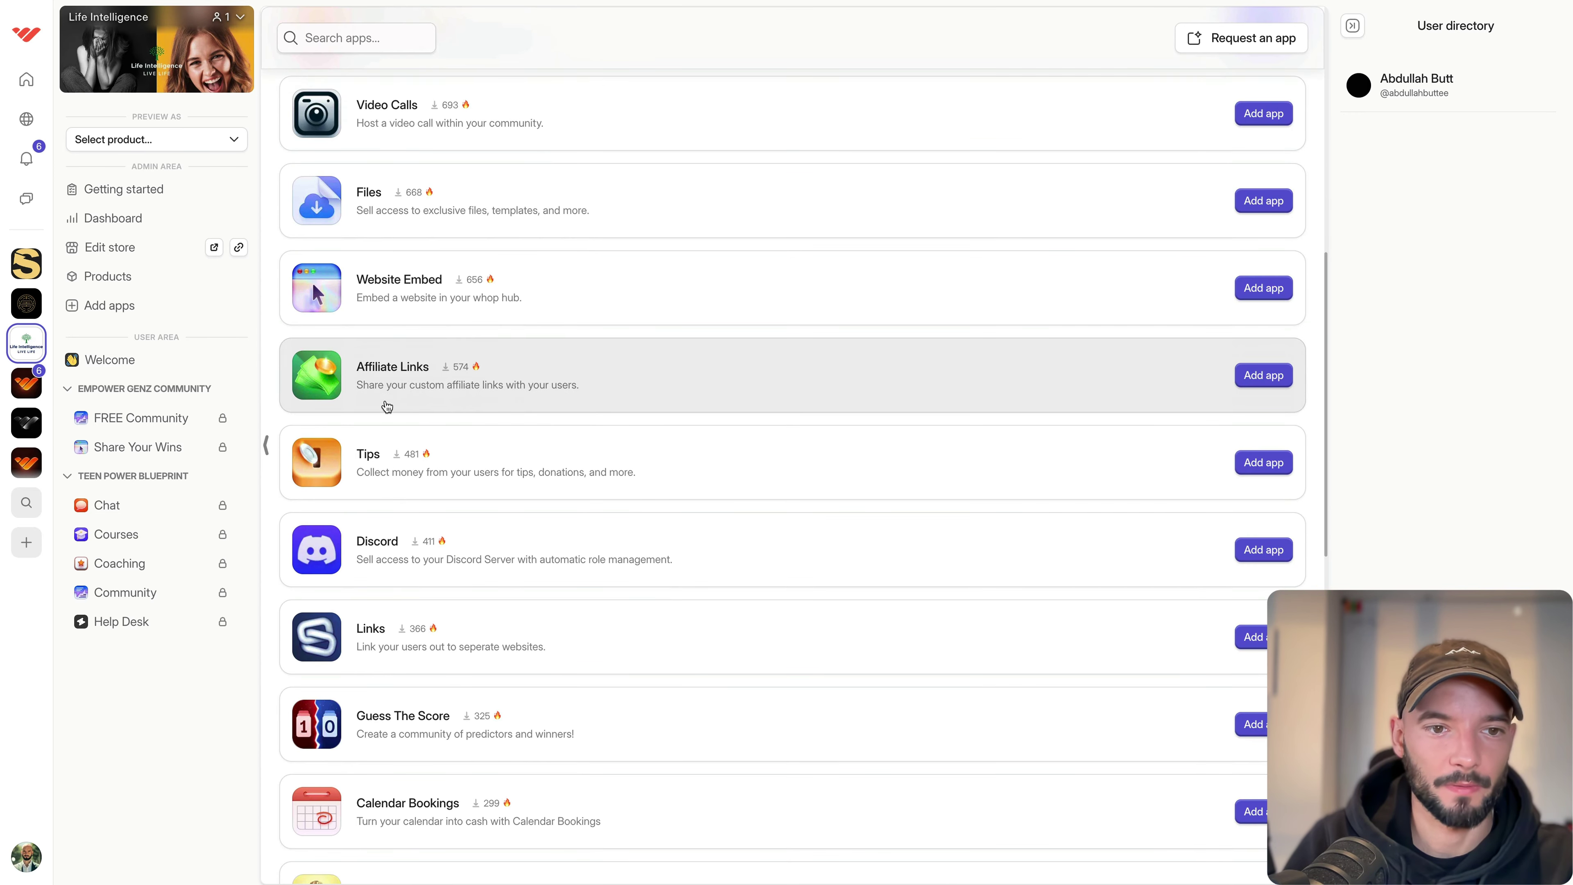
scroll(433, 437, "down", 3)
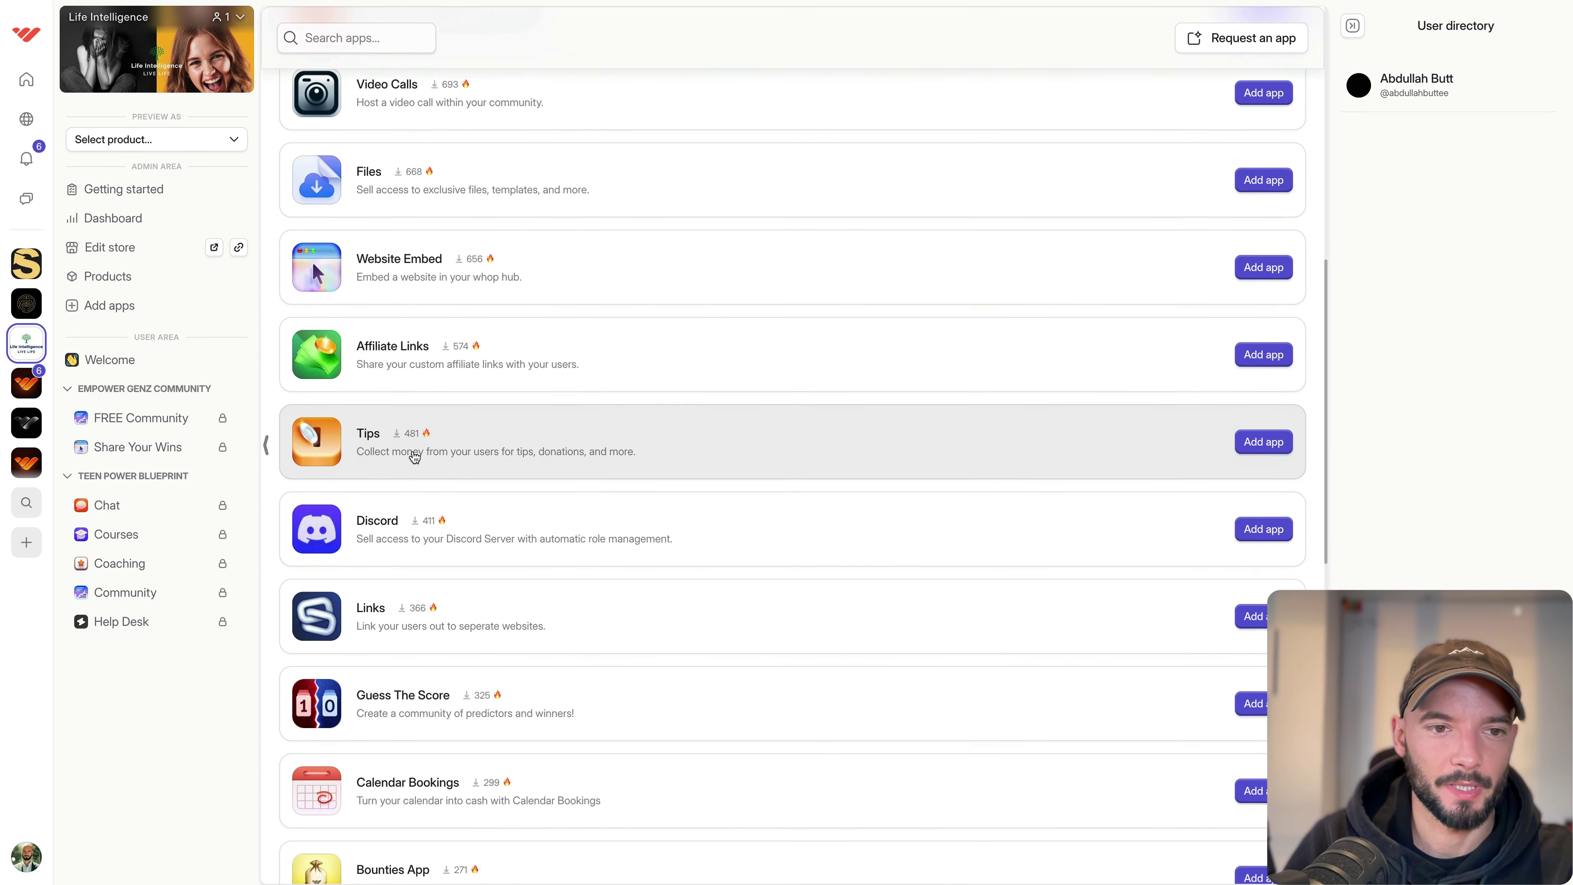
scroll(465, 446, "down", 2)
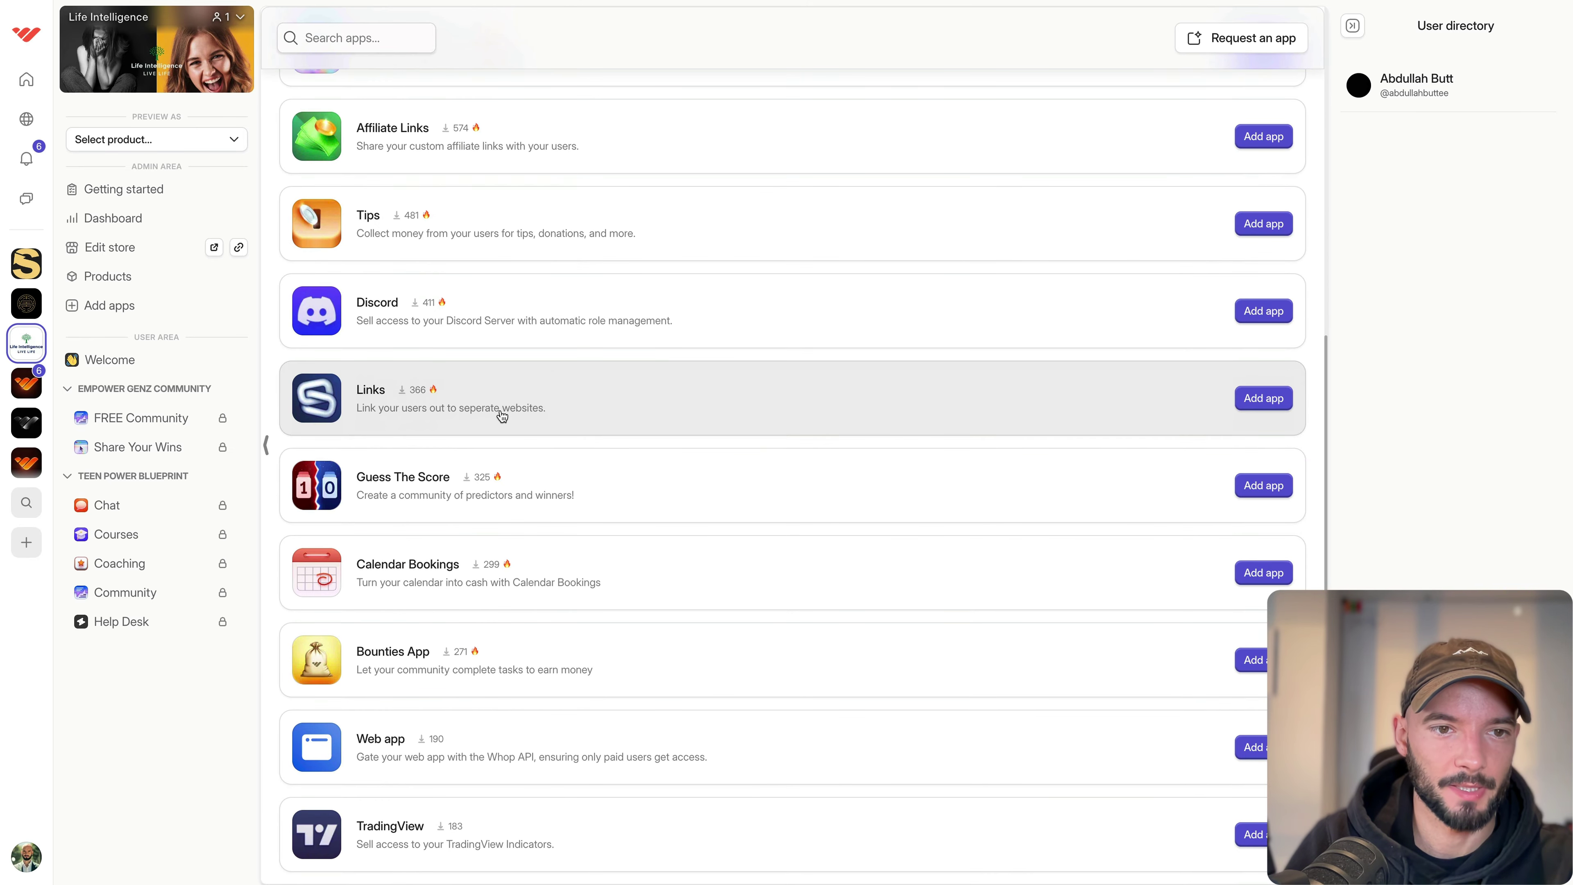
scroll(361, 420, "down", 2)
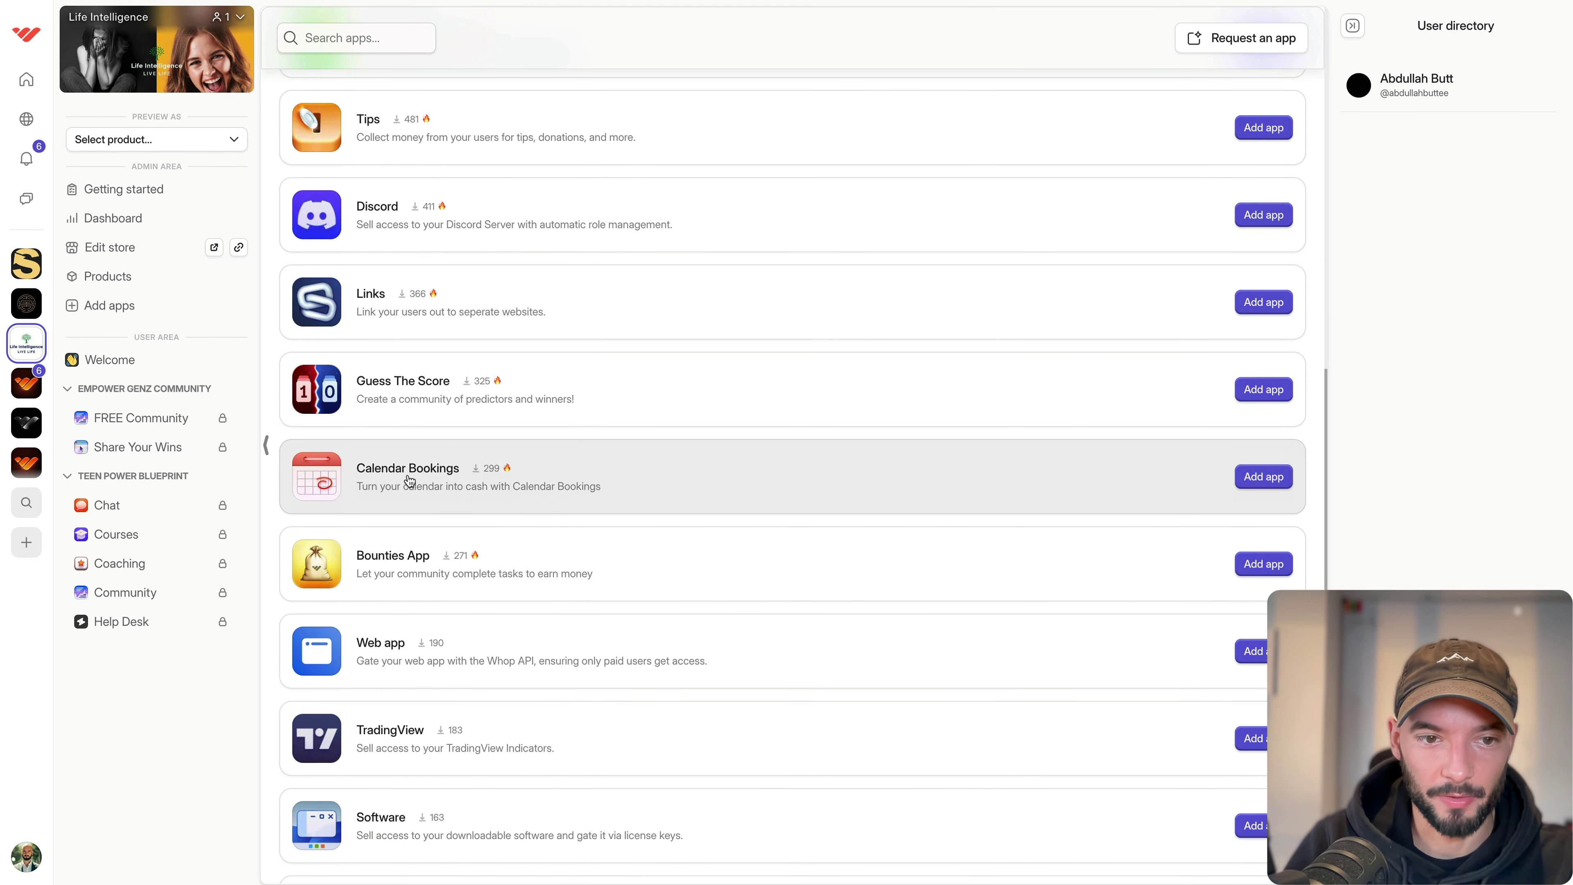
Add Calendar Bookings and move it into the Empower GenZ Community folder below Share Your Wins.
left_click(409, 480)
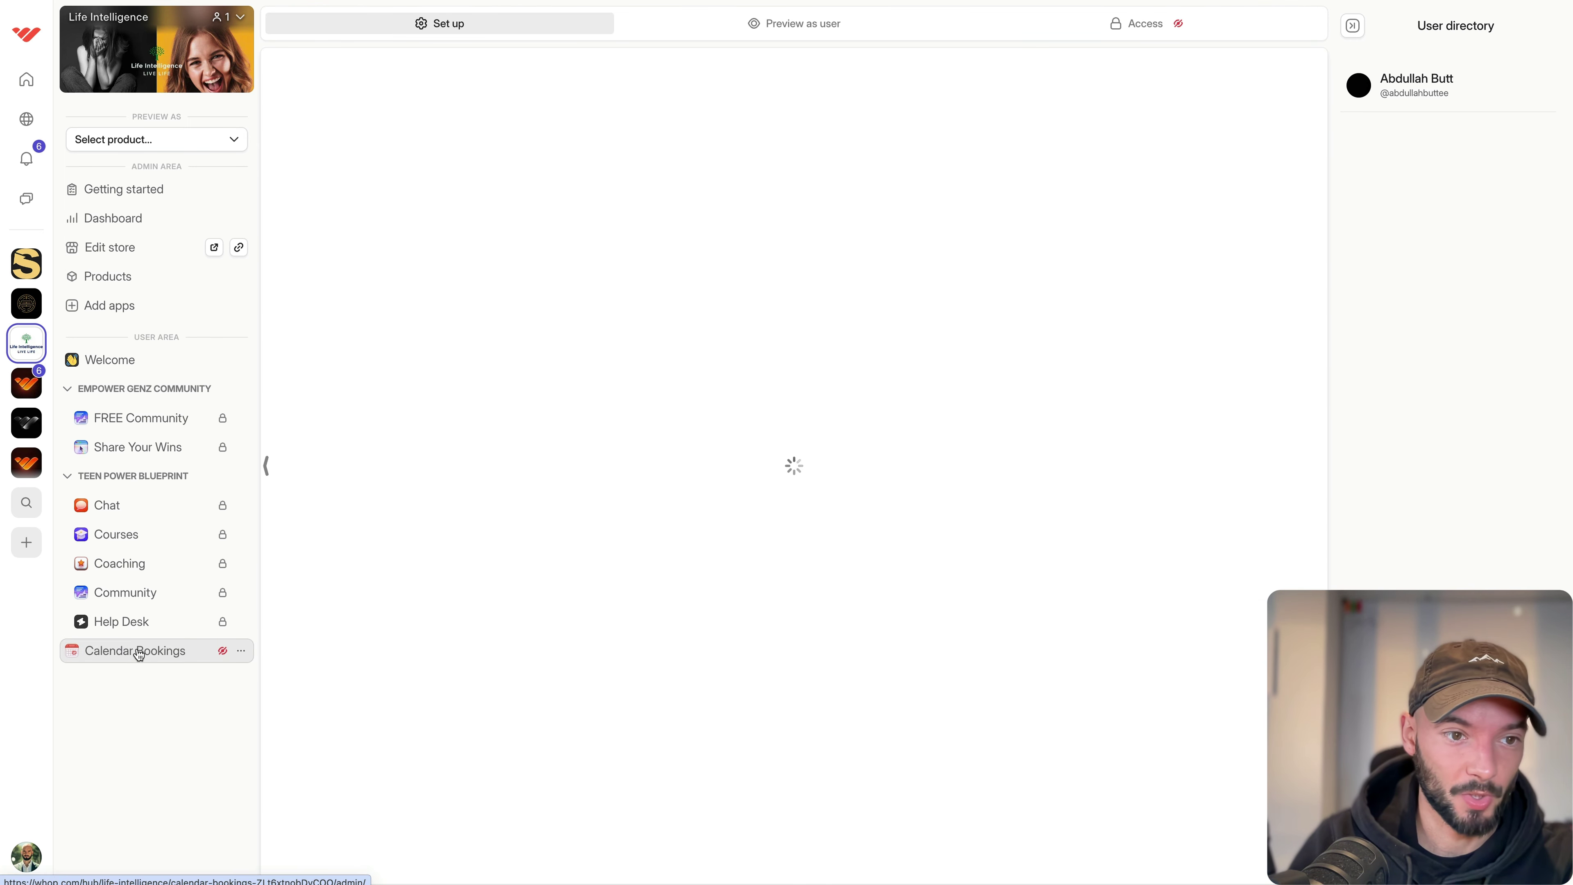
left_click_drag(138, 654, 231, 488)
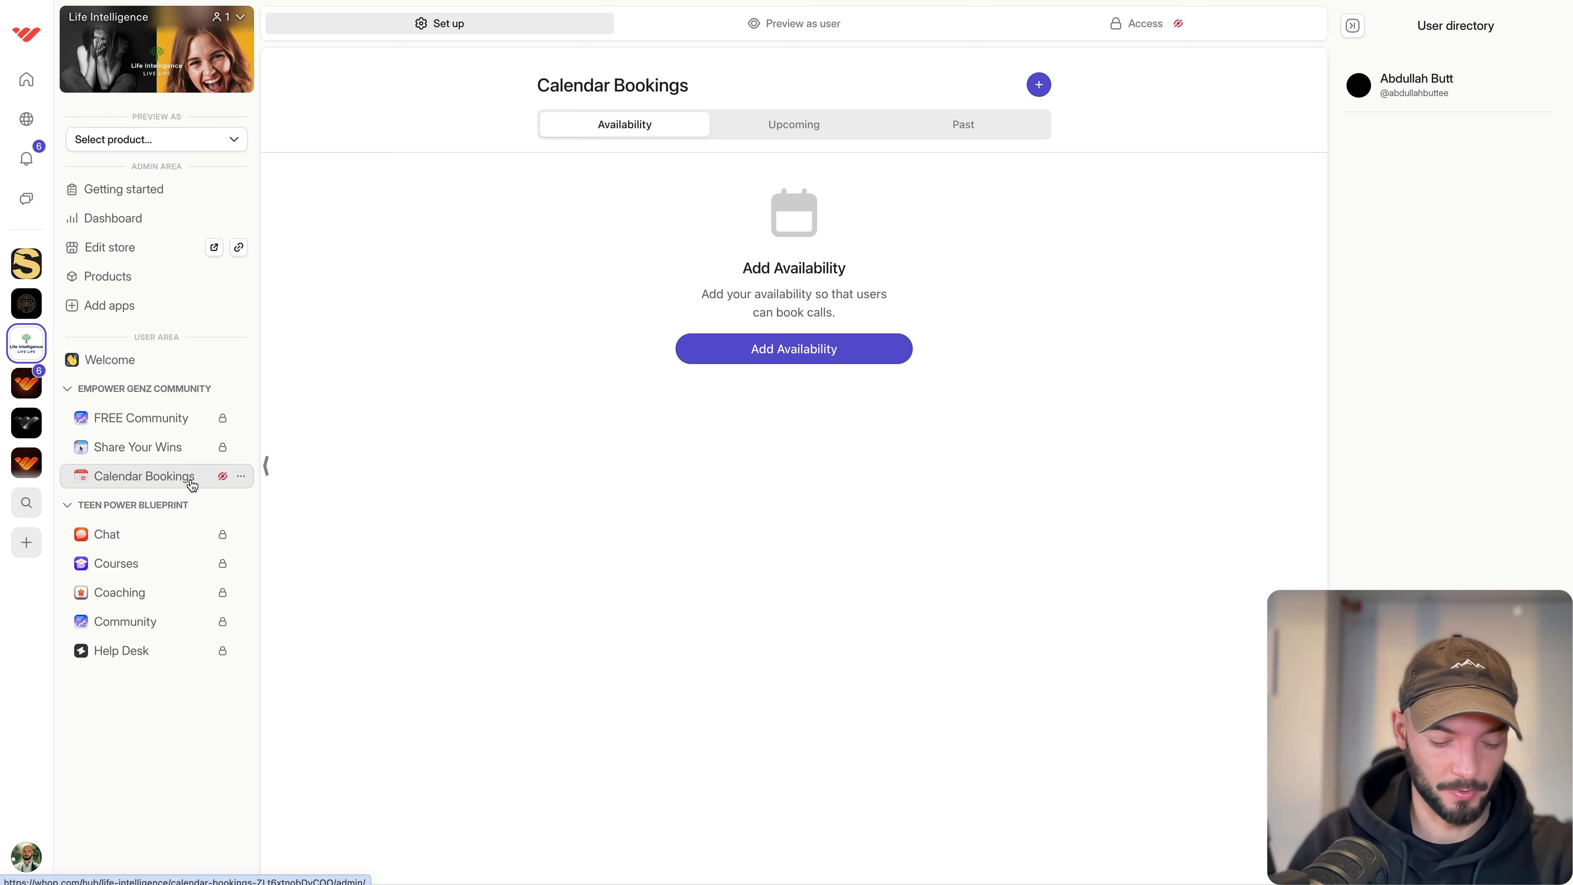
mouse_move(230, 596)
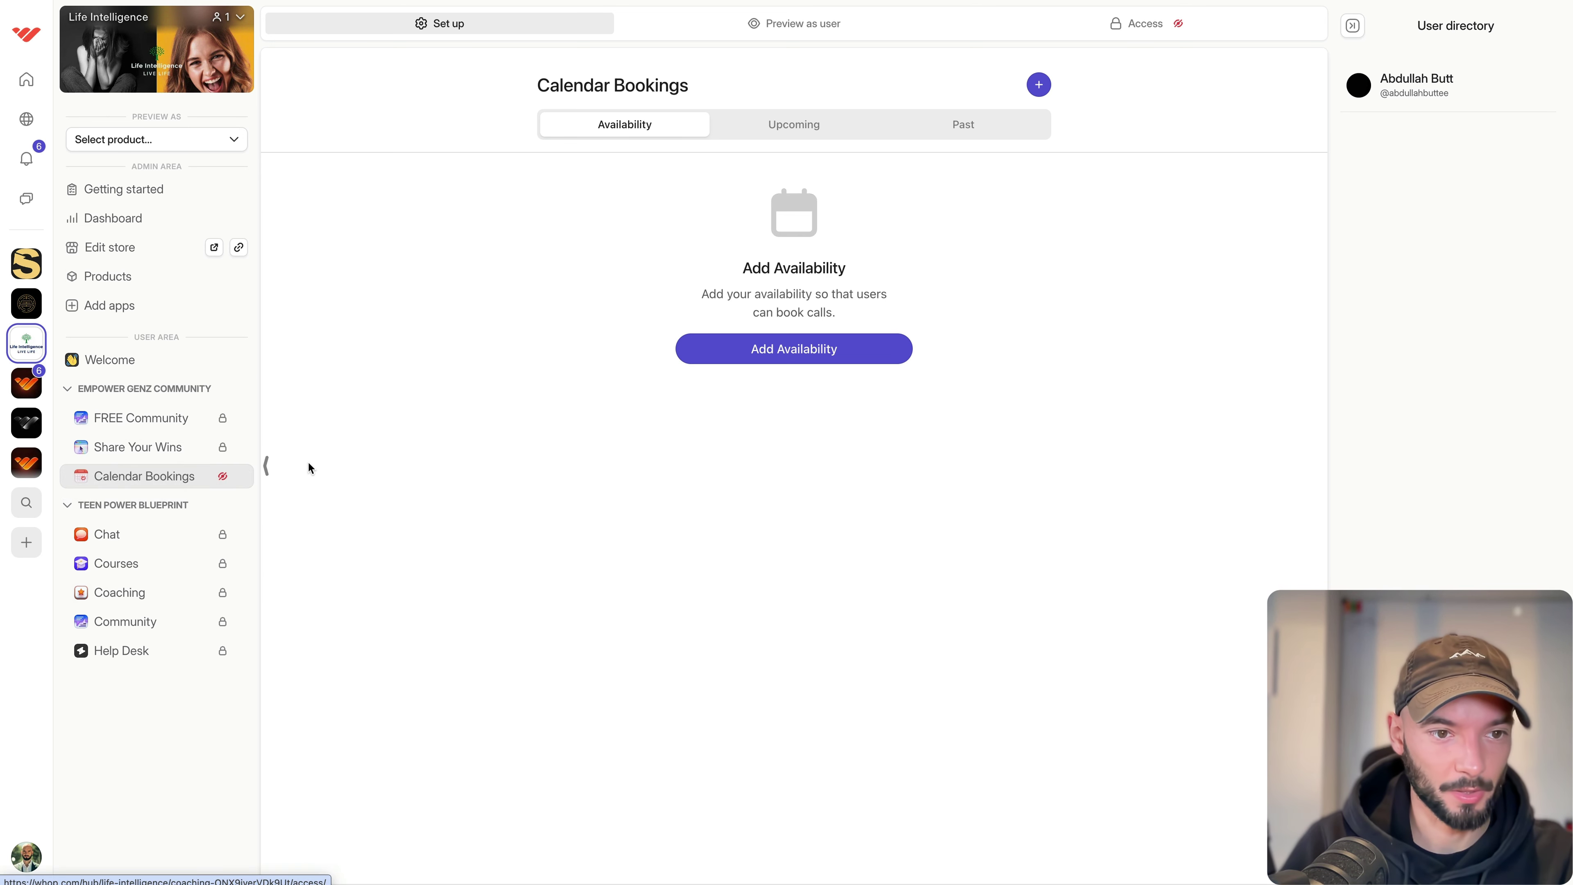
Create availability 'Discovery Call With Mark' with a description and a custom 45-minute duration.
left_click(789, 339)
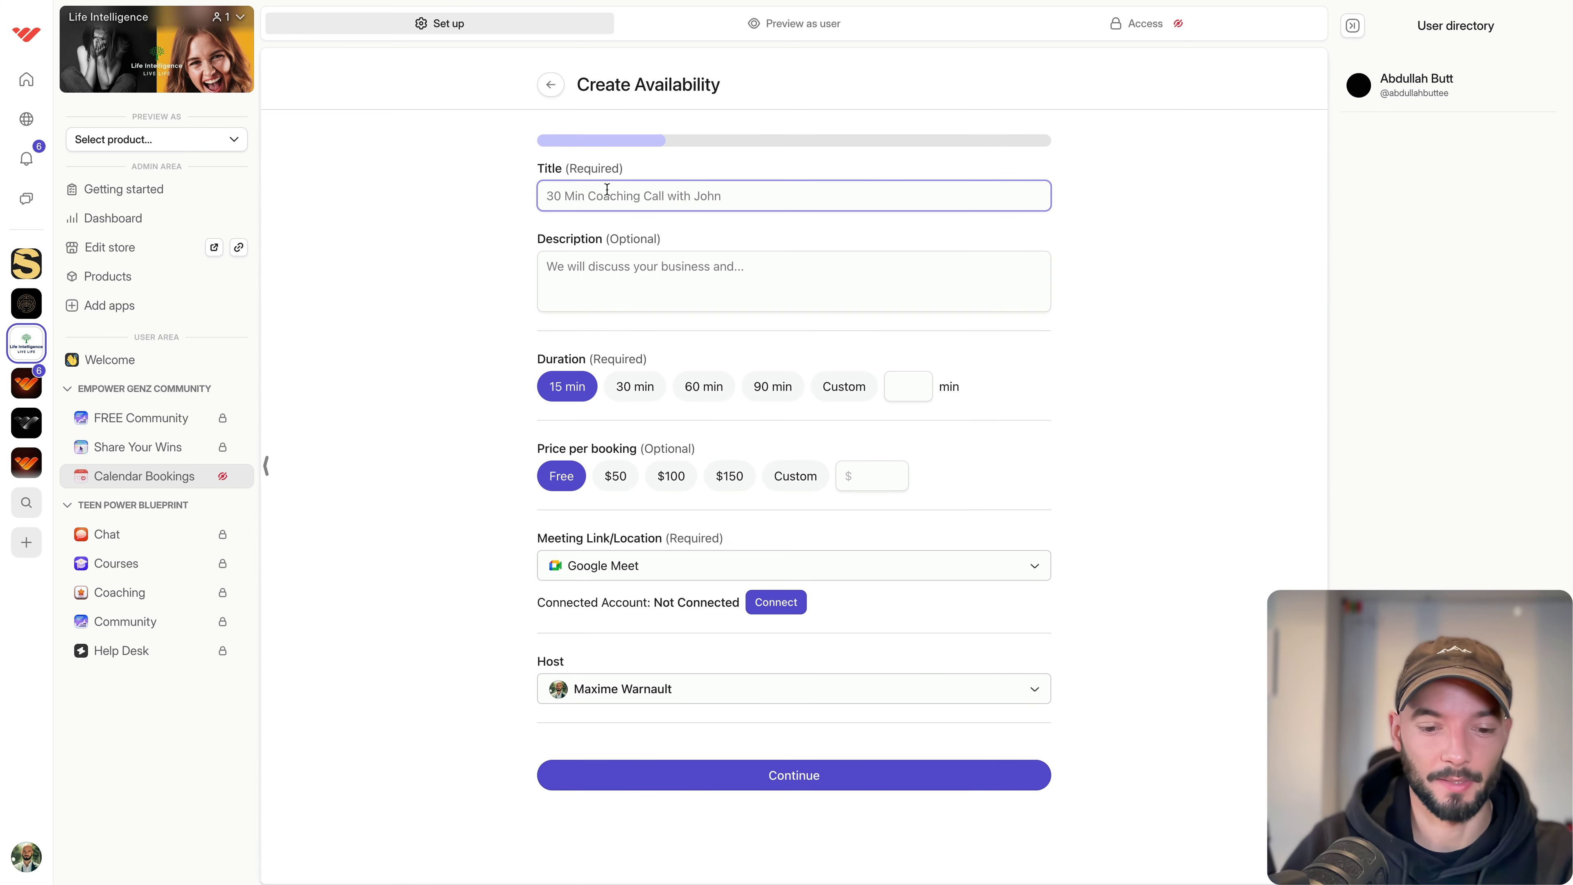
type("Discovery C")
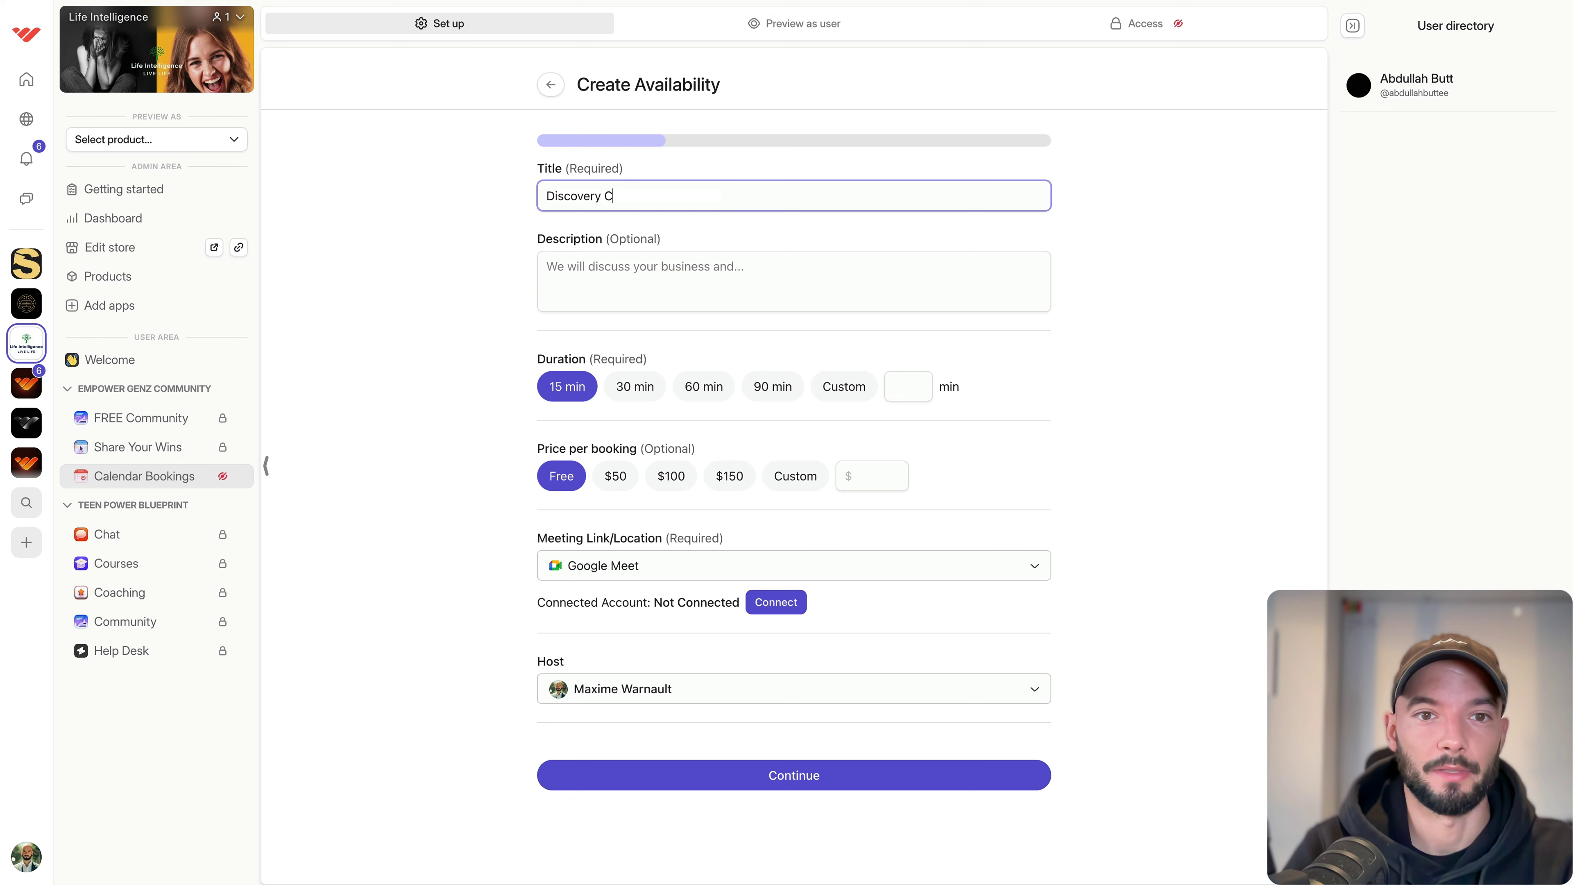
type("all With Mark")
left_click(546, 266)
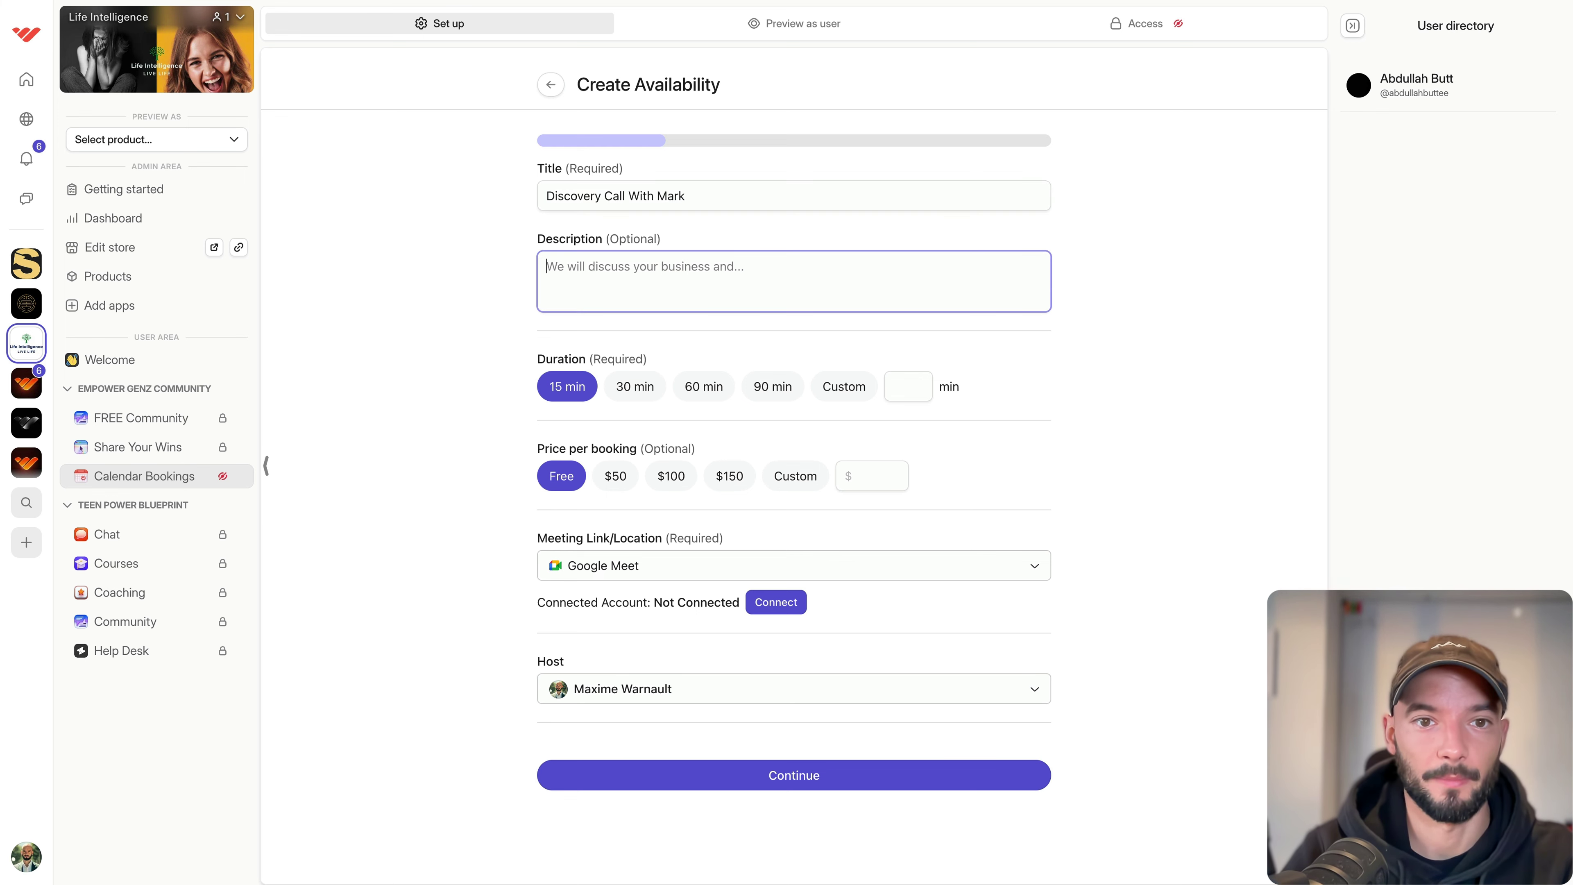
type("Let's dis")
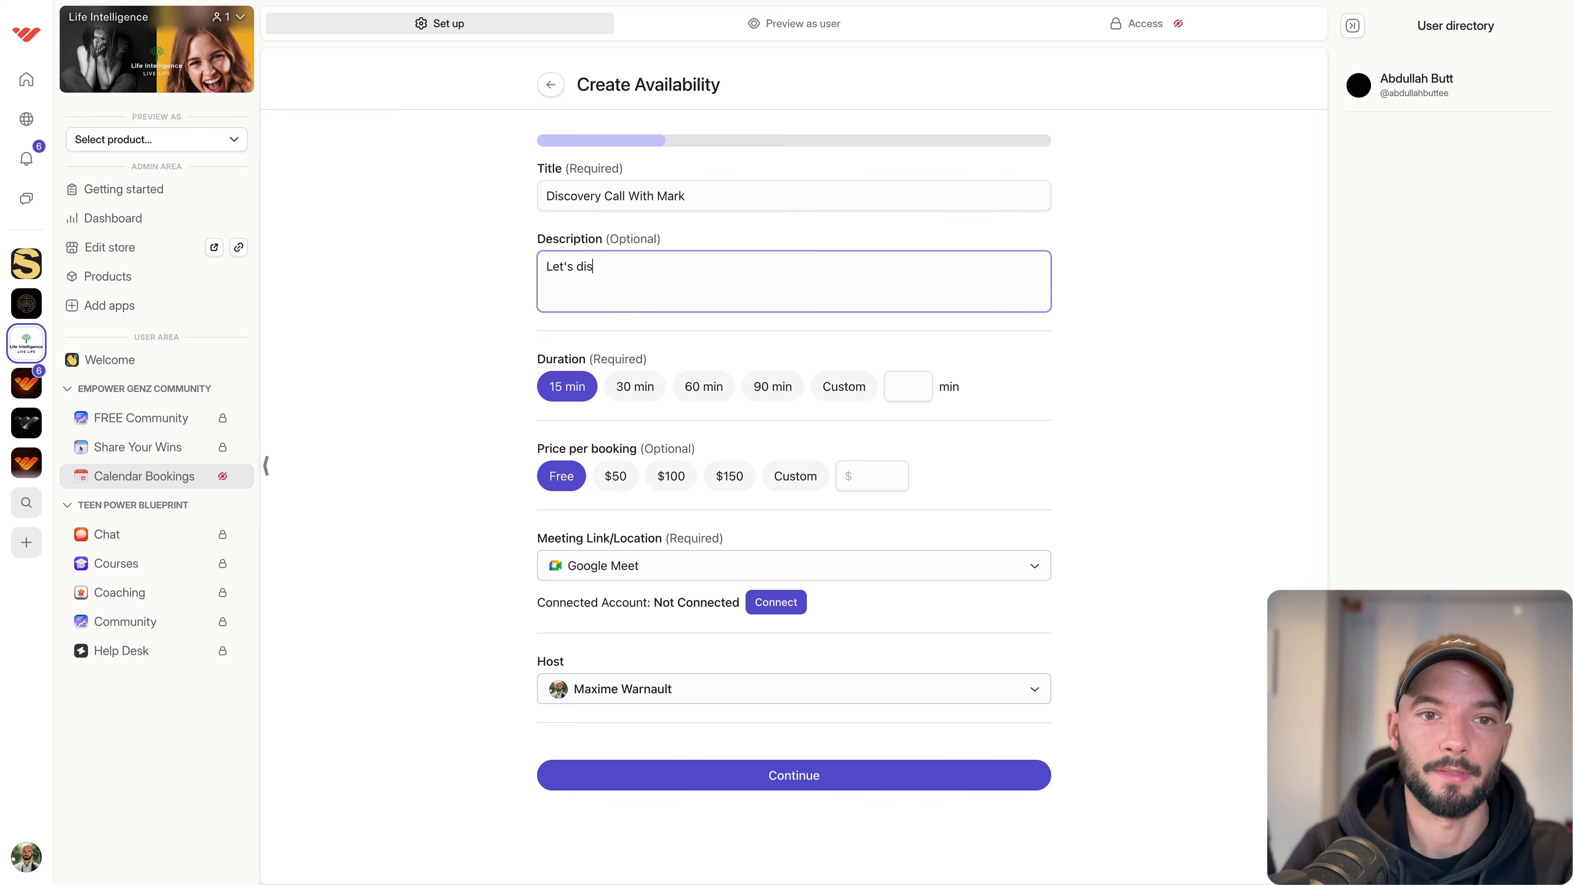
type("cuss how I can teach your teen the life skills that are going to set them up for life.")
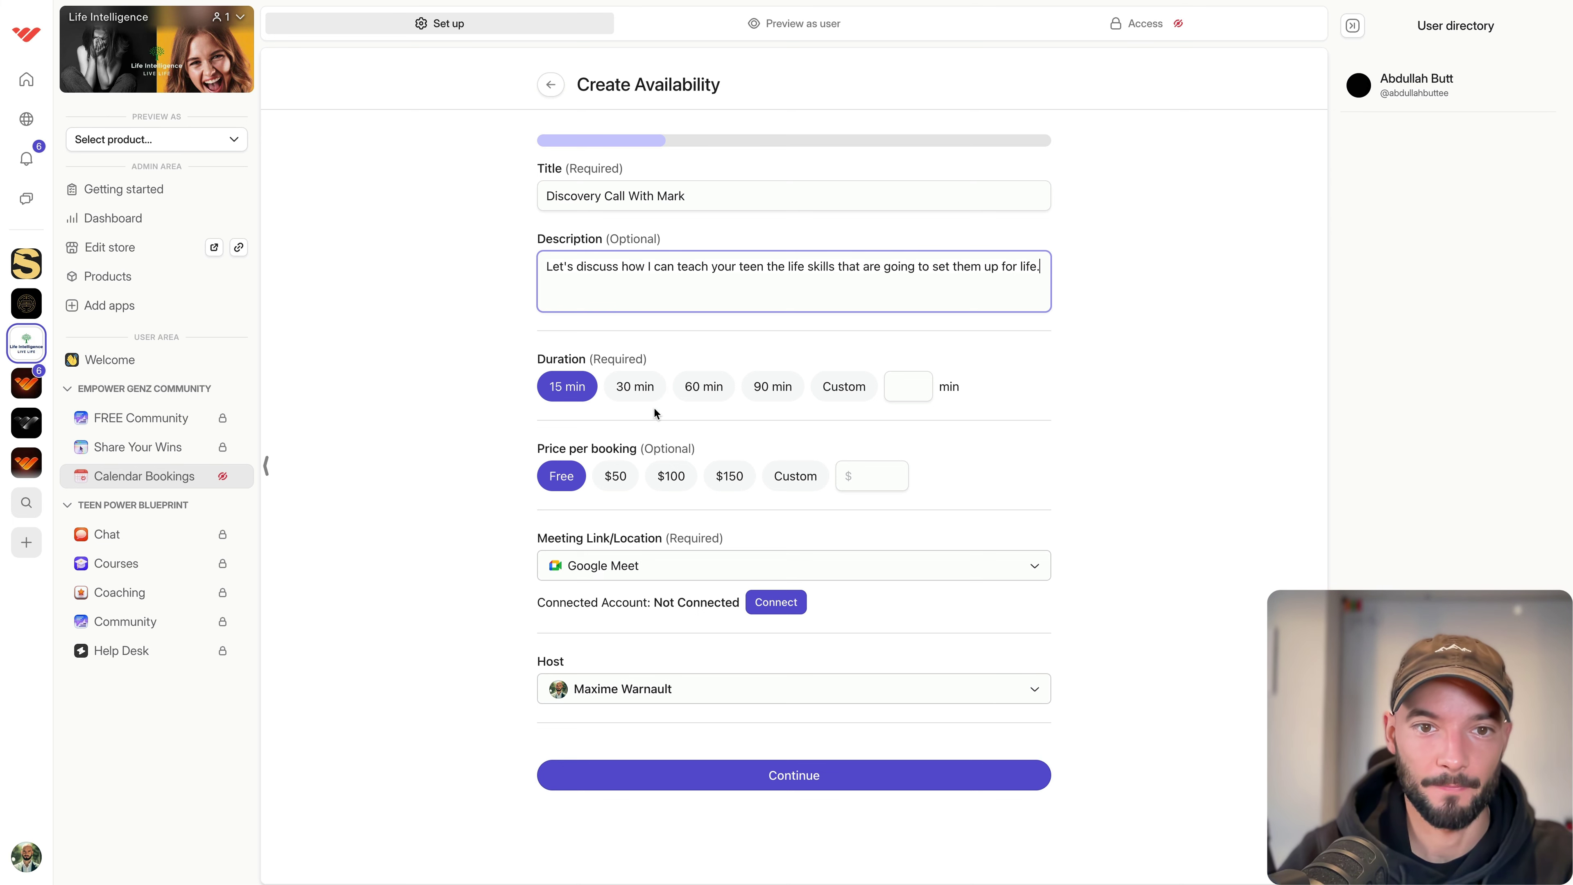
left_click(645, 395)
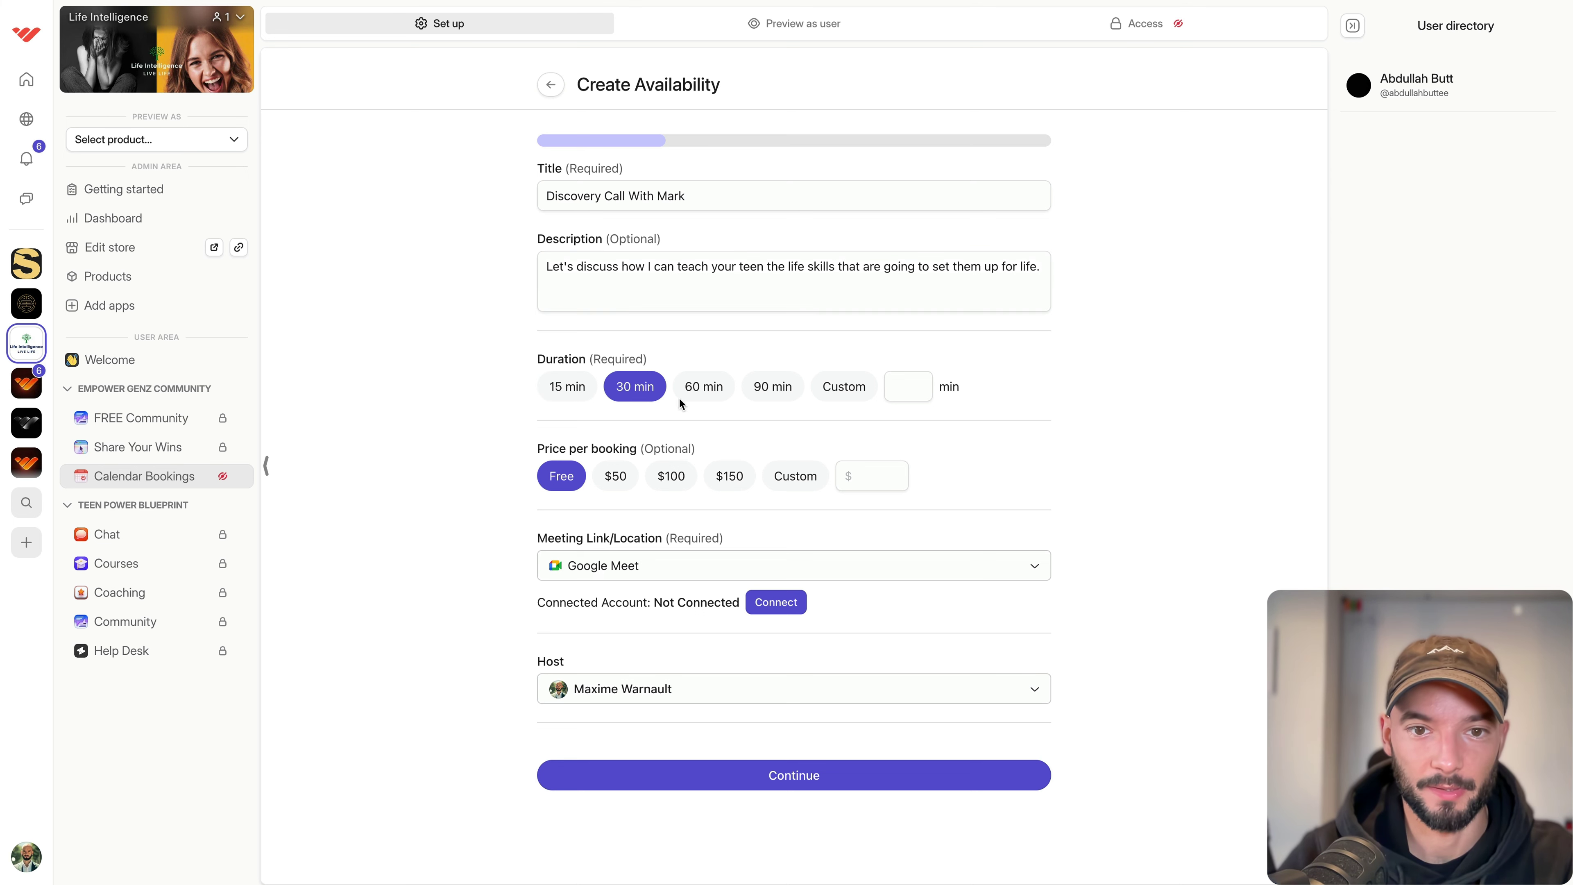
left_click(914, 384)
type("45")
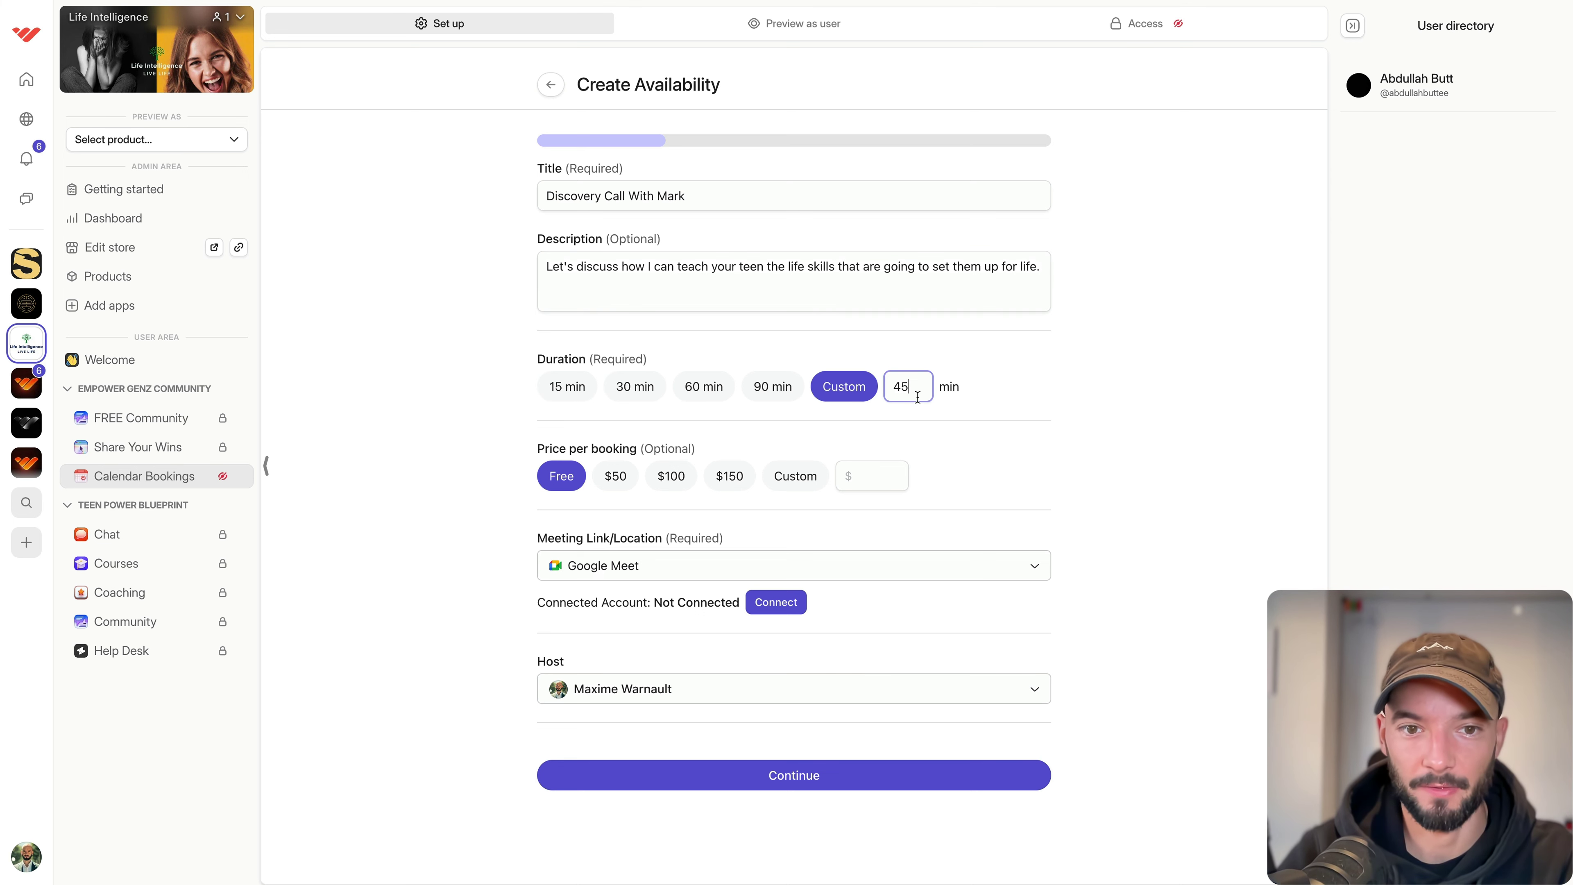
left_click(1000, 453)
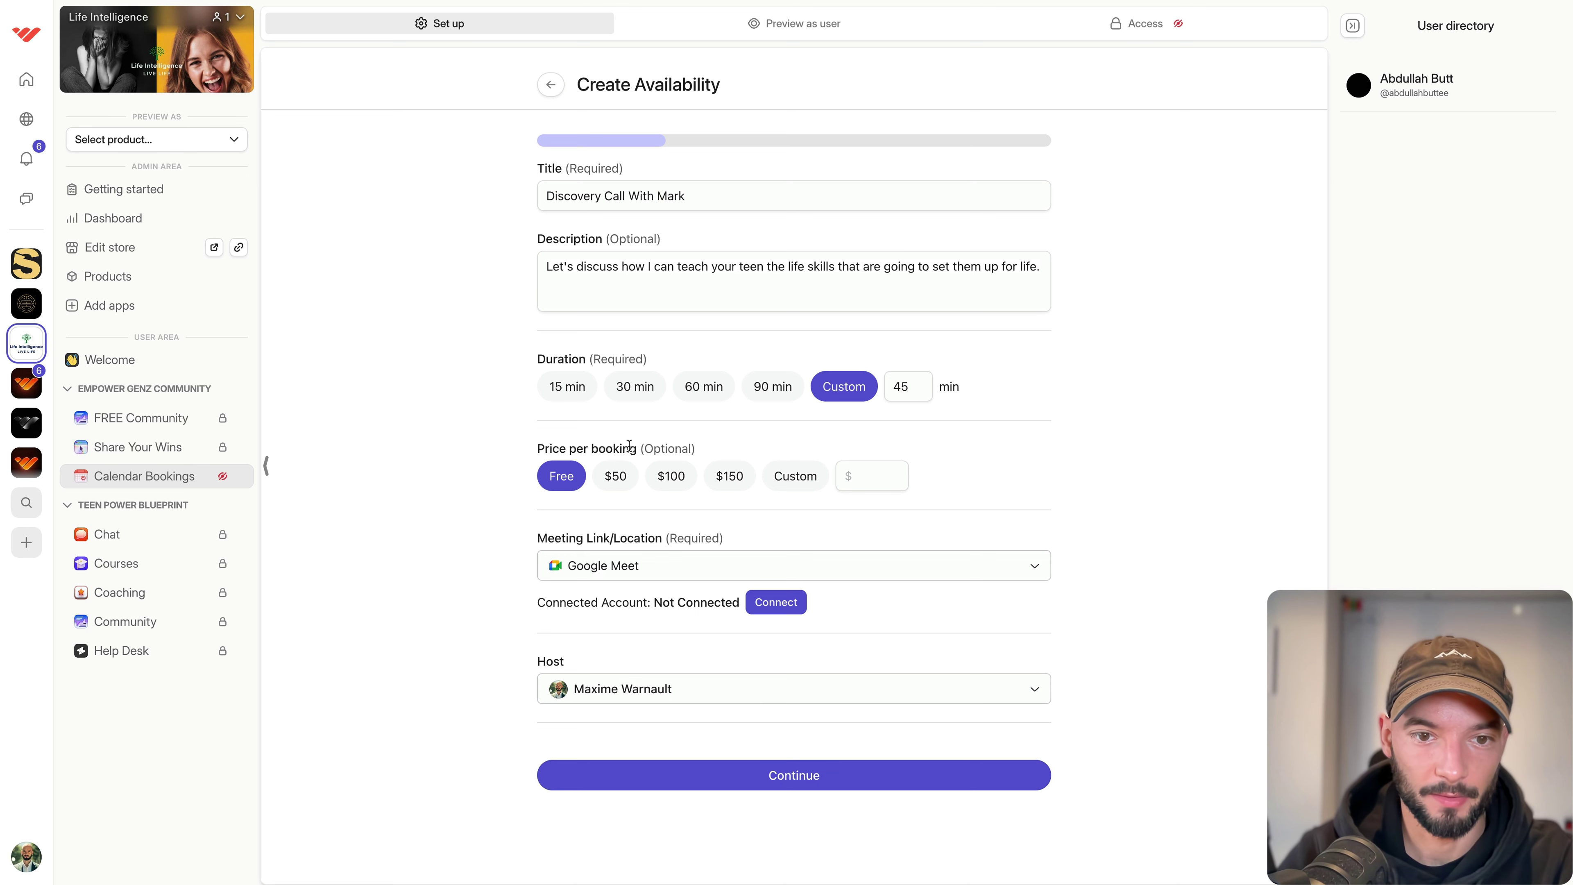
Choose the session host, leaving Google Meet as the meeting location.
left_click(640, 565)
left_click(626, 564)
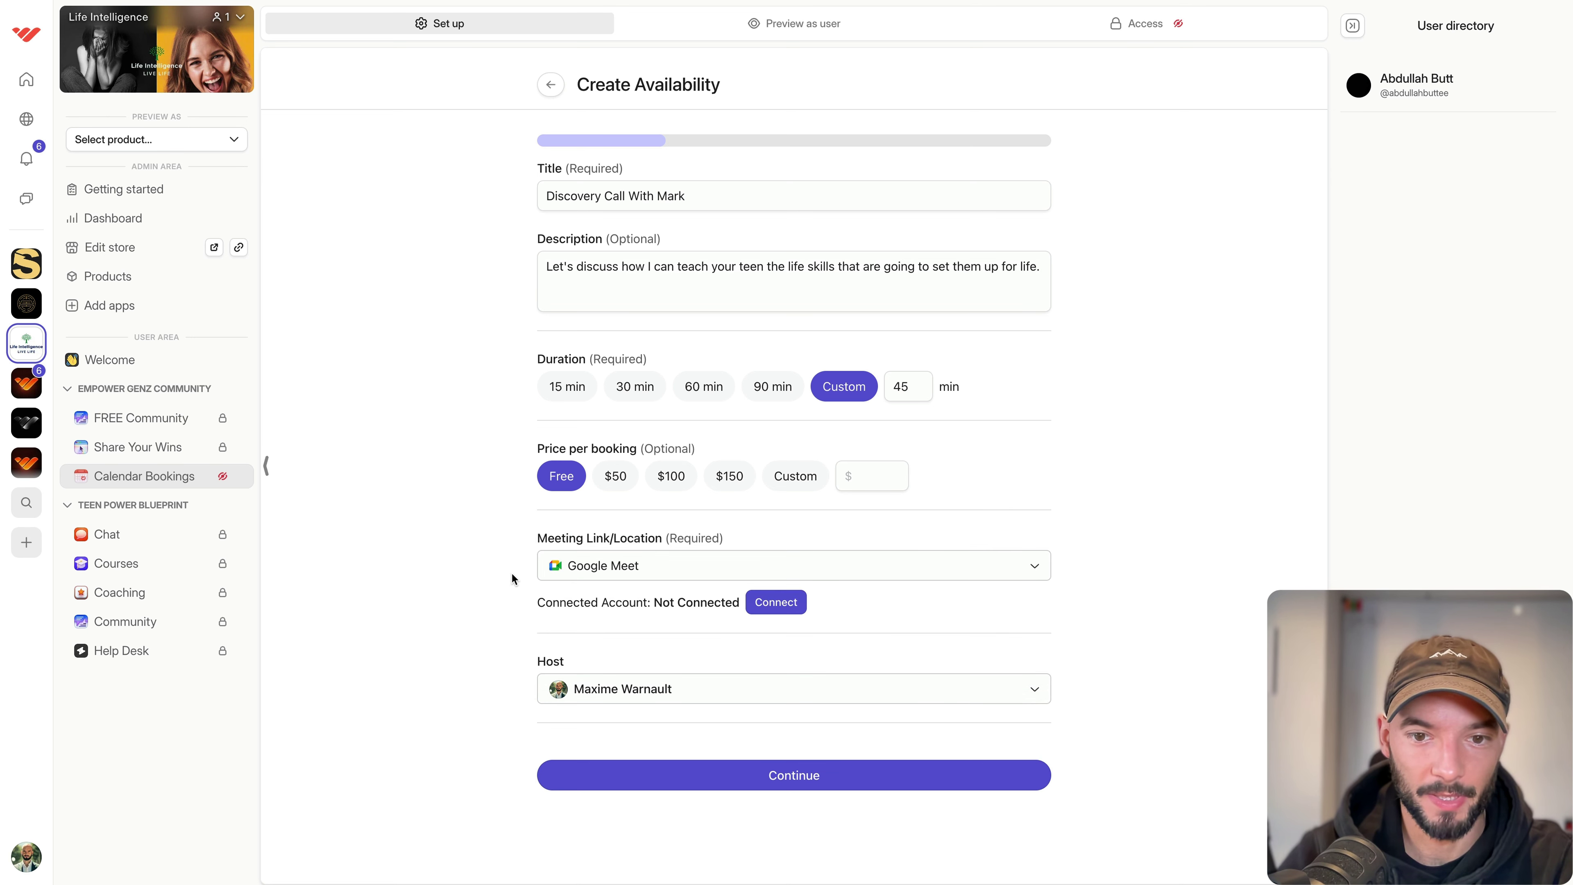
left_click(685, 689)
left_click(670, 663)
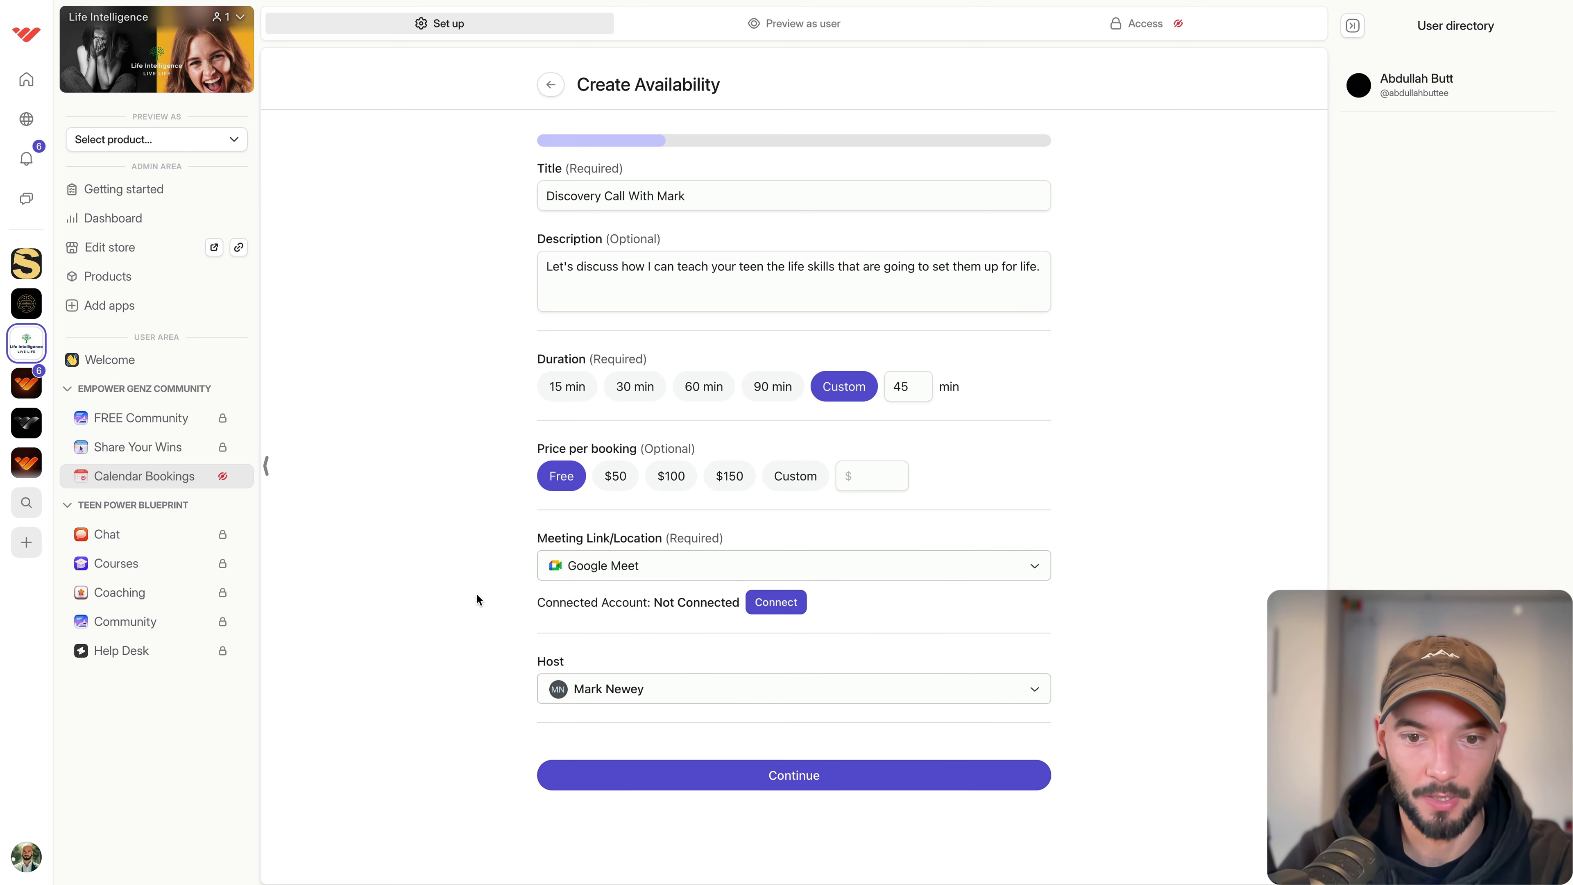
left_click(768, 774)
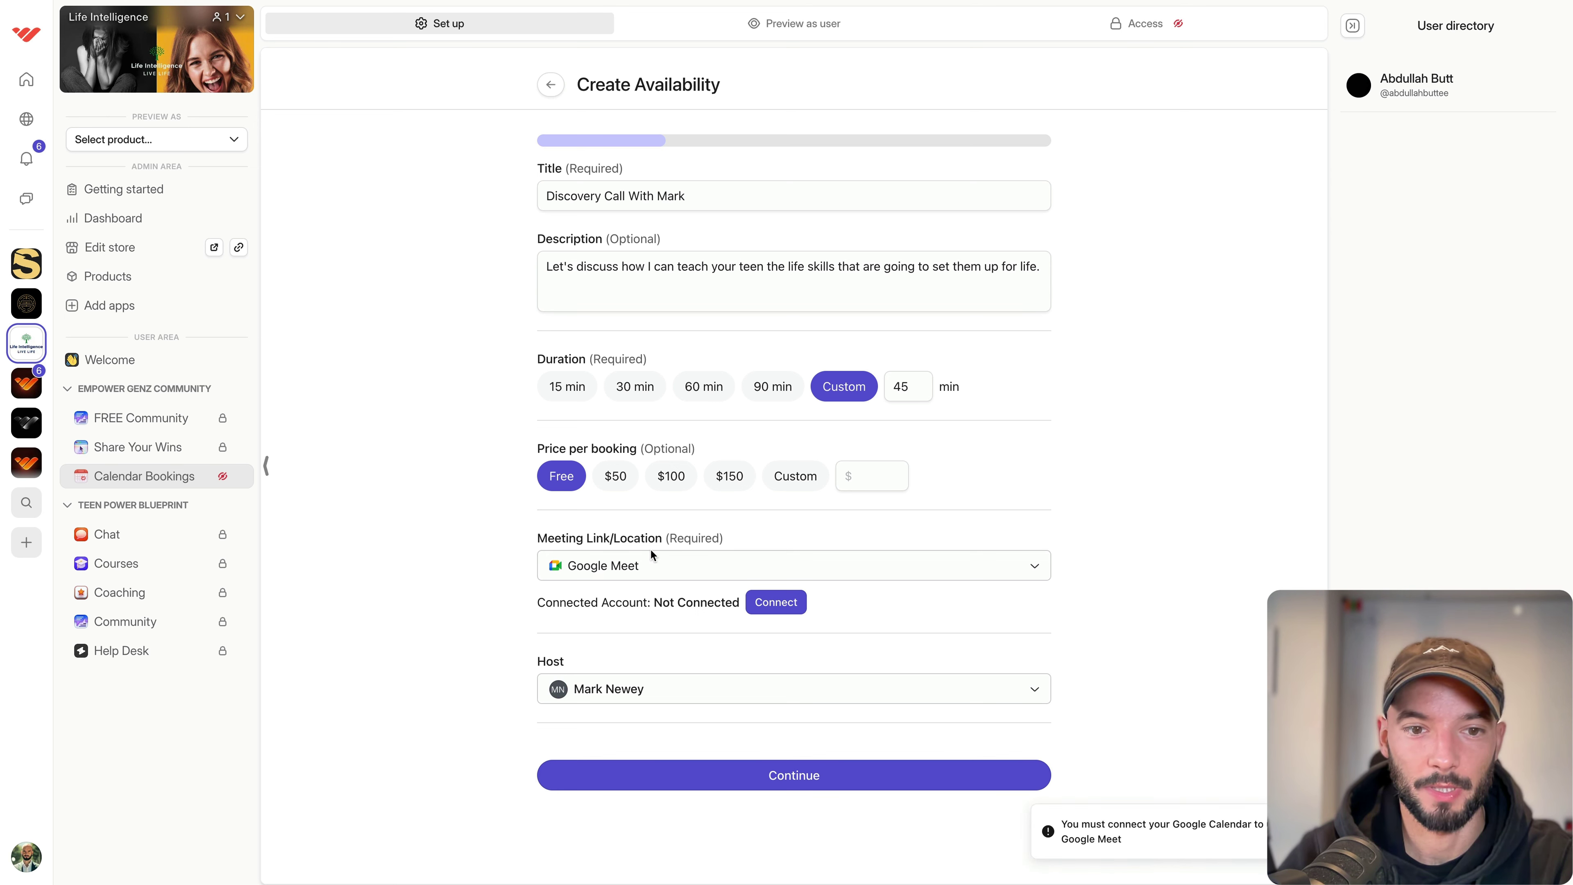
left_click(587, 573)
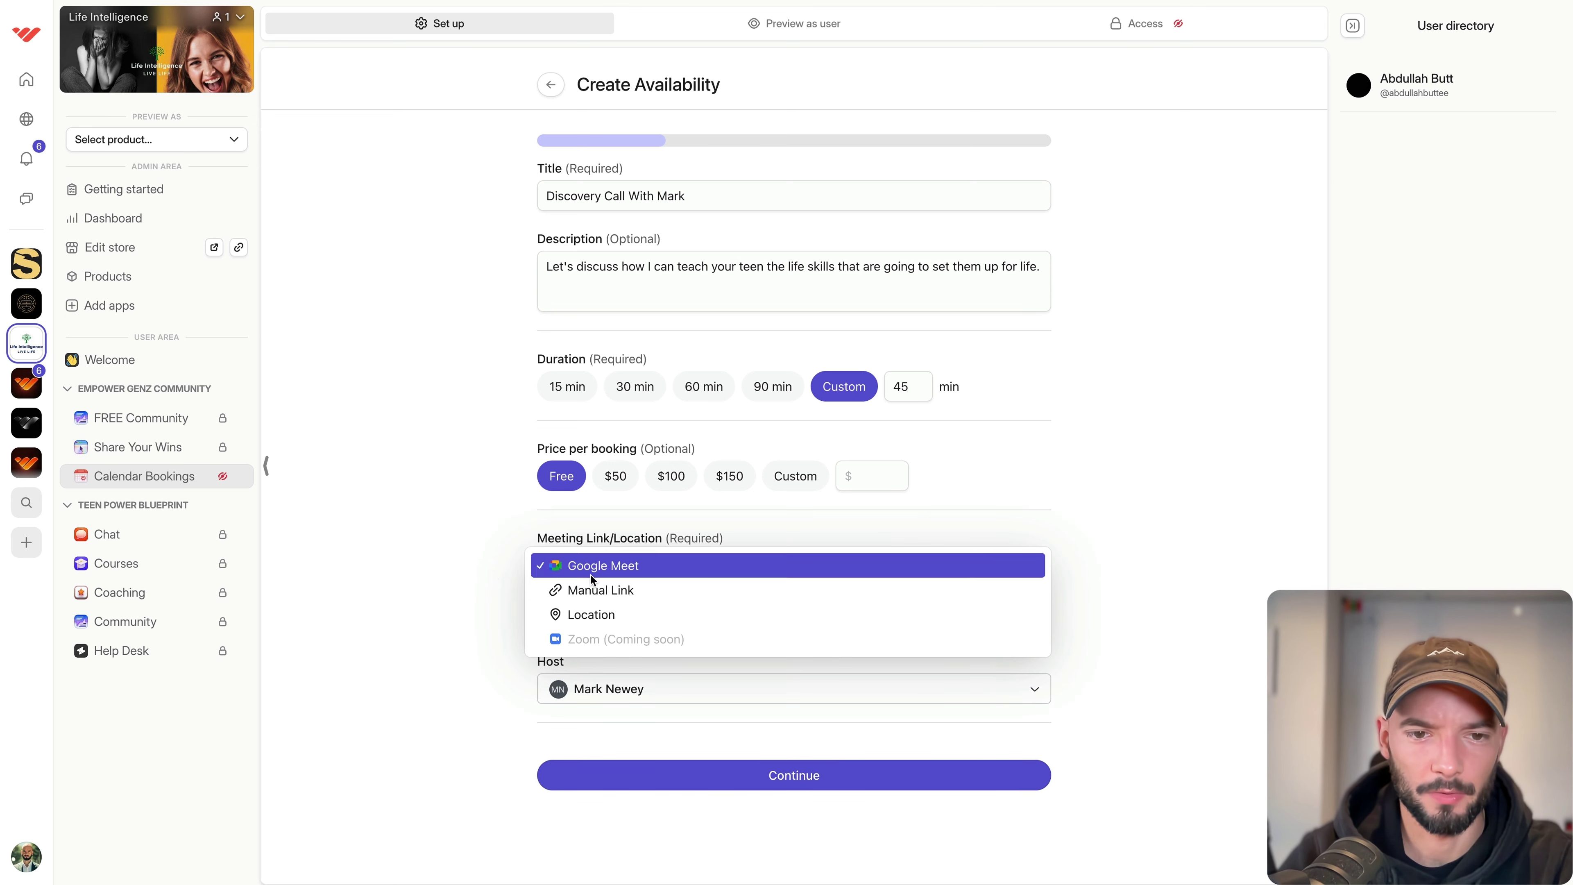
left_click(591, 576)
left_click(585, 565)
left_click(589, 614)
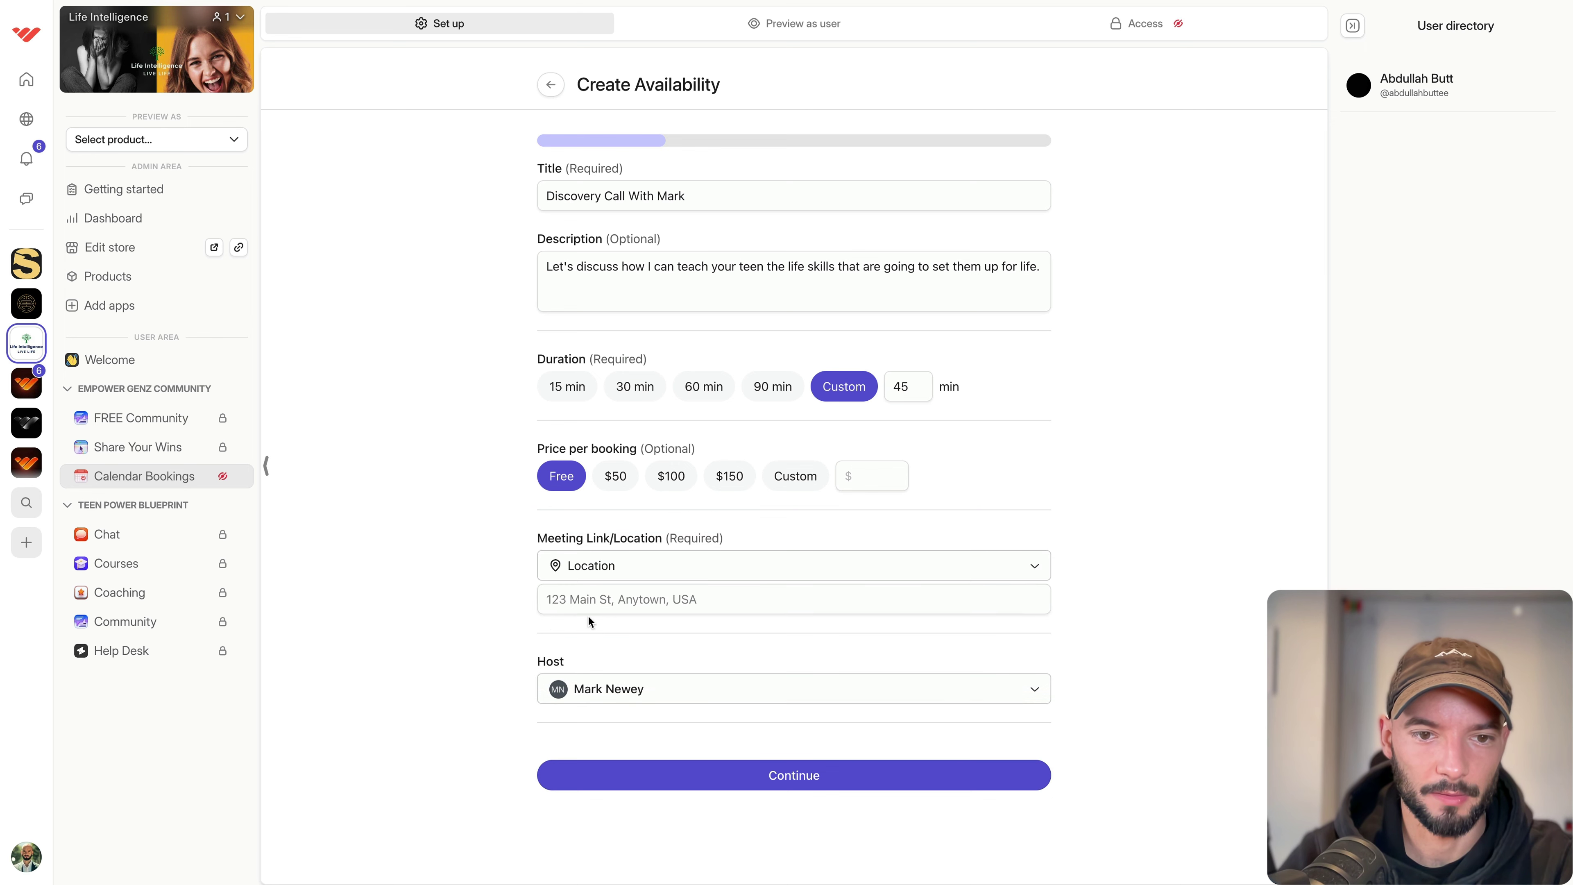
left_click(628, 560)
left_click(620, 541)
left_click(614, 597)
type("z")
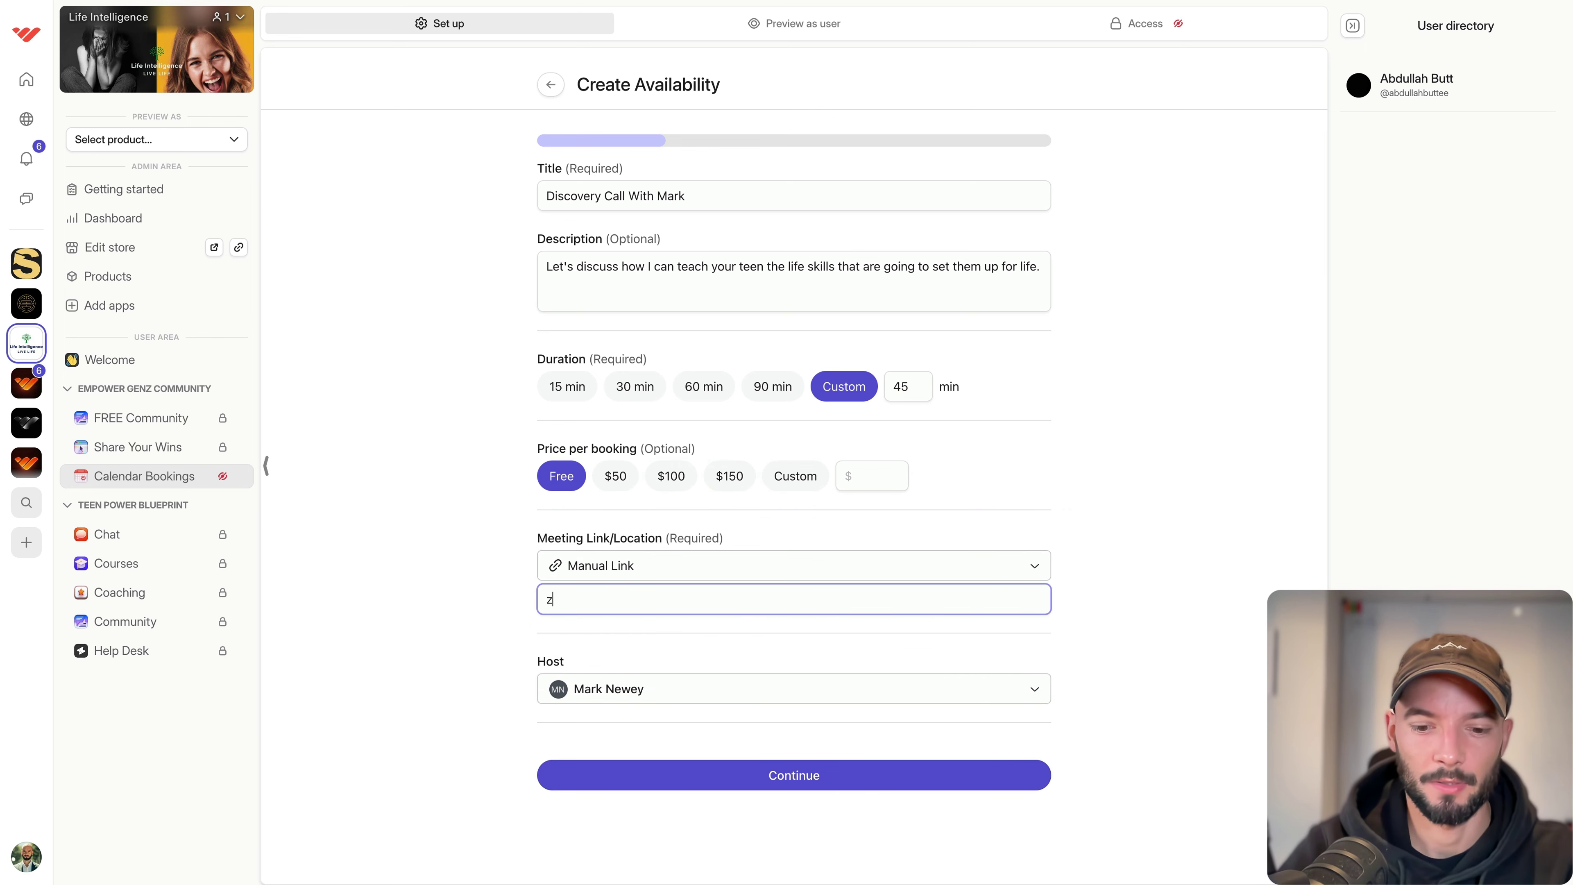
type("oomwithmark.com")
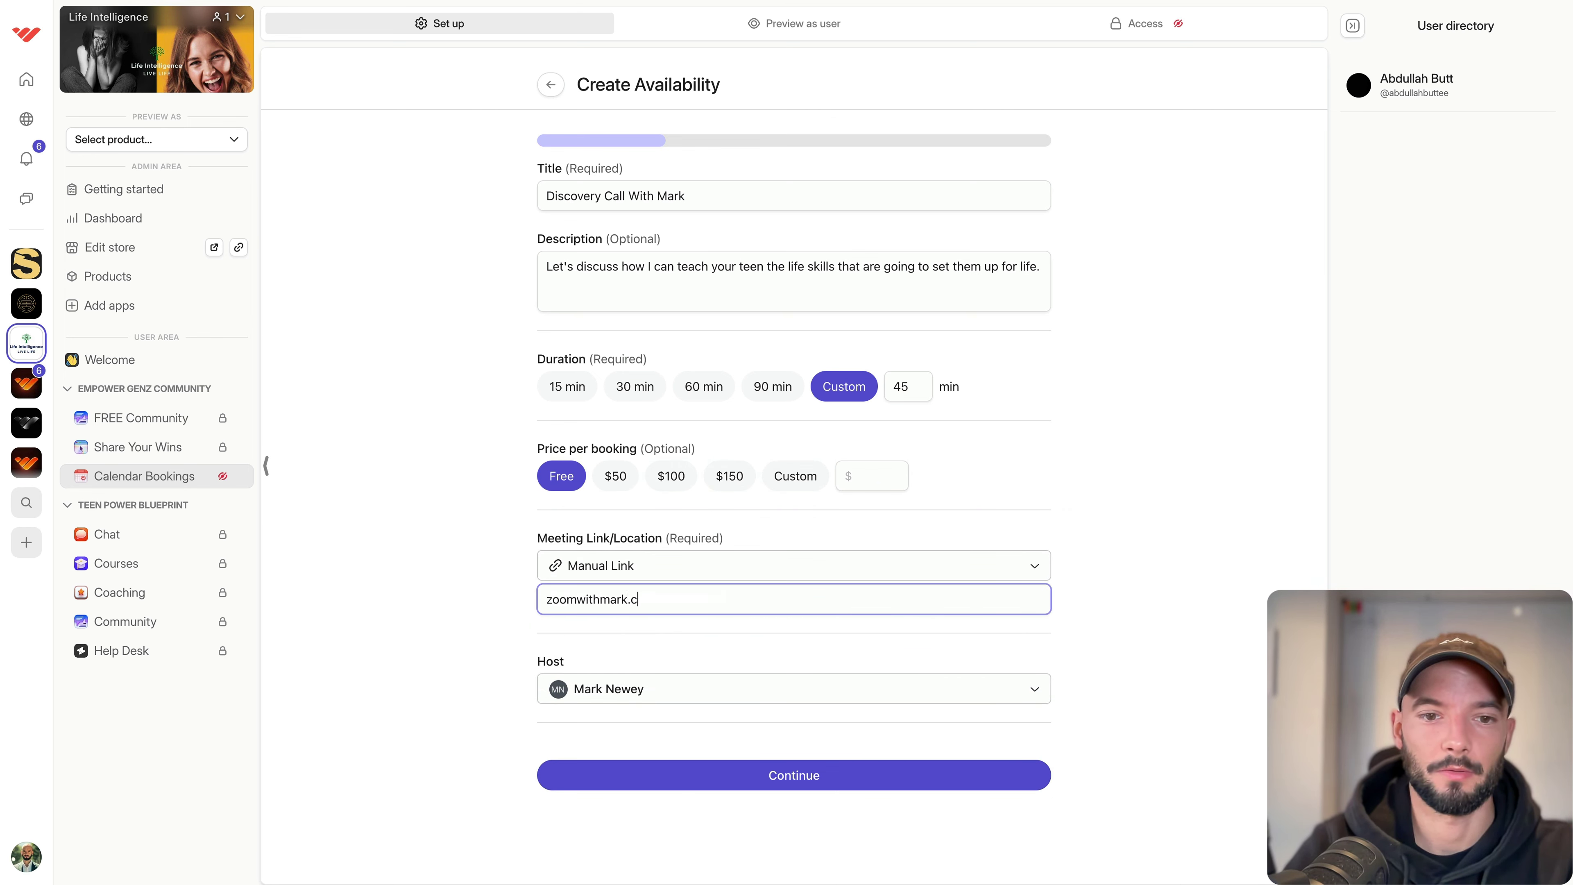
left_click(750, 776)
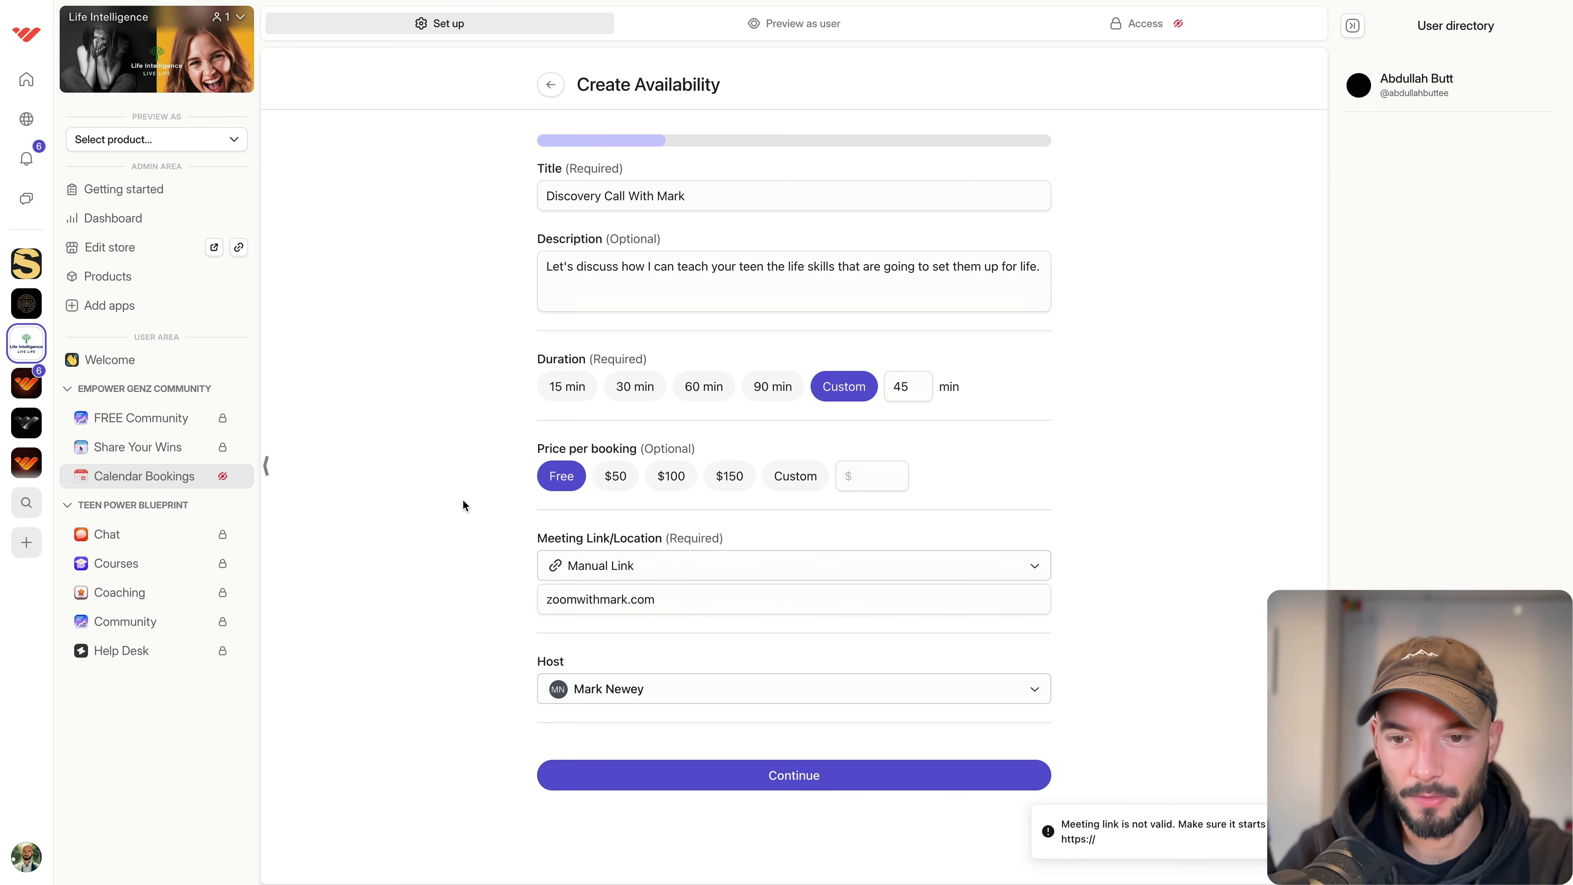
left_click(547, 599)
type("h")
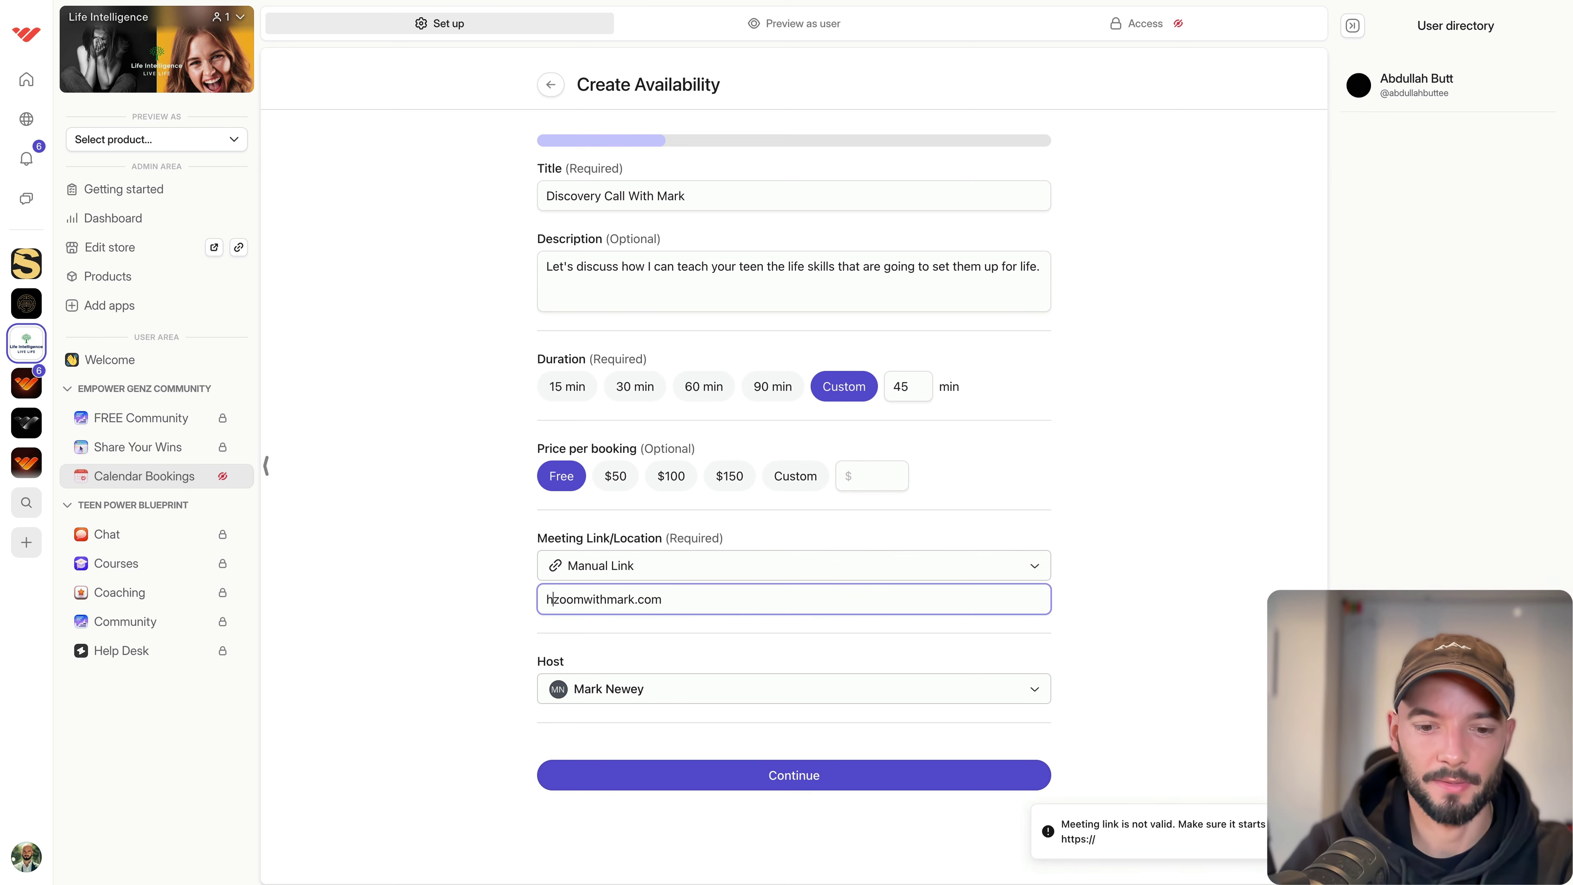
type("ttps://")
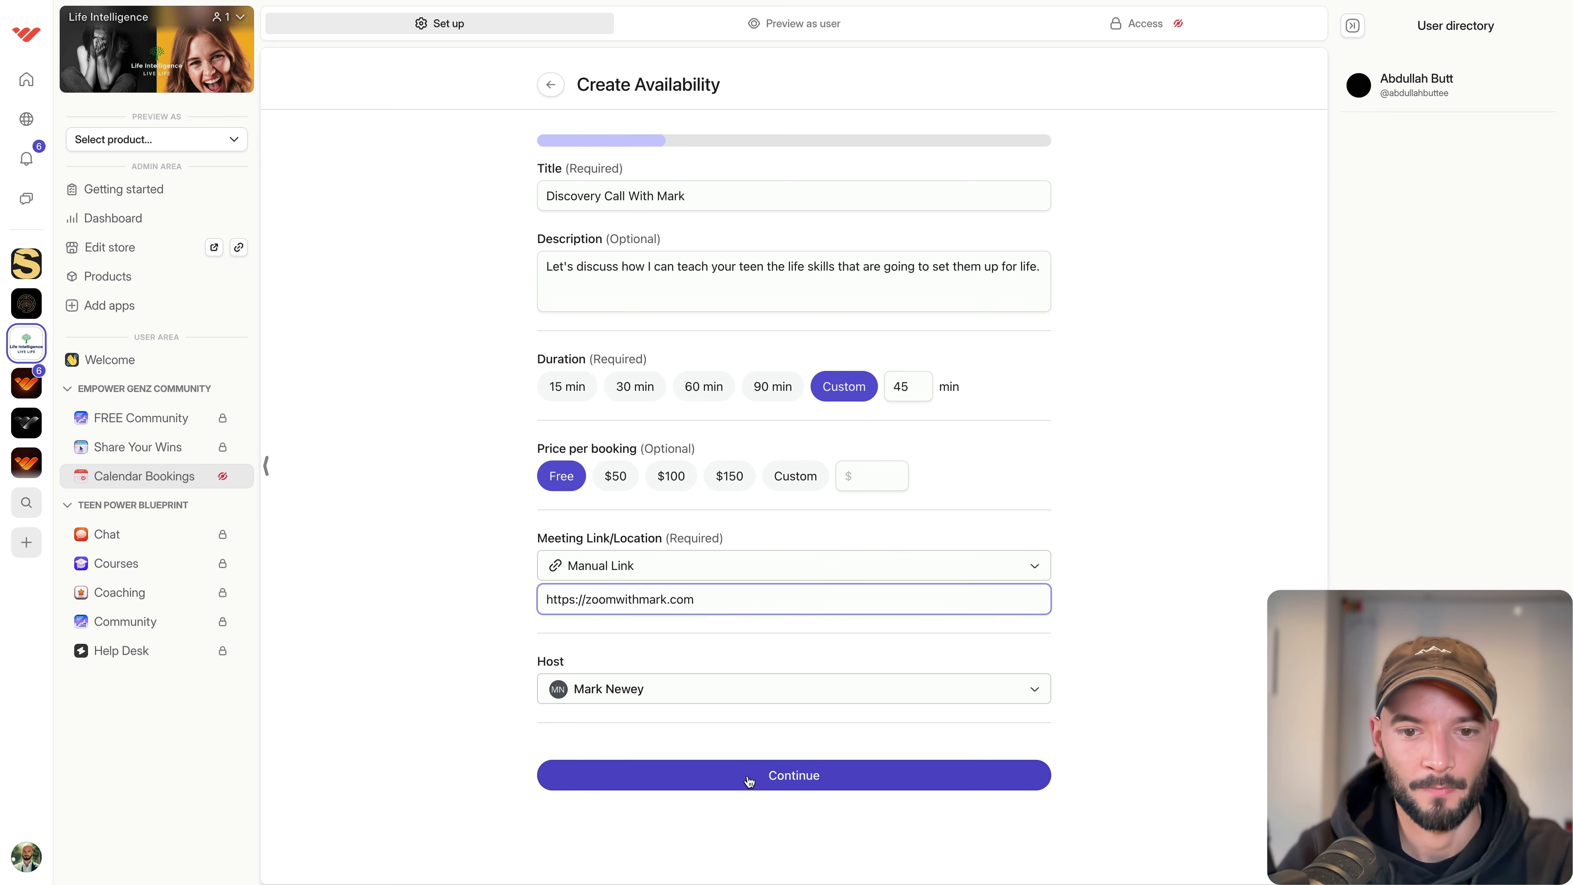
left_click(749, 780)
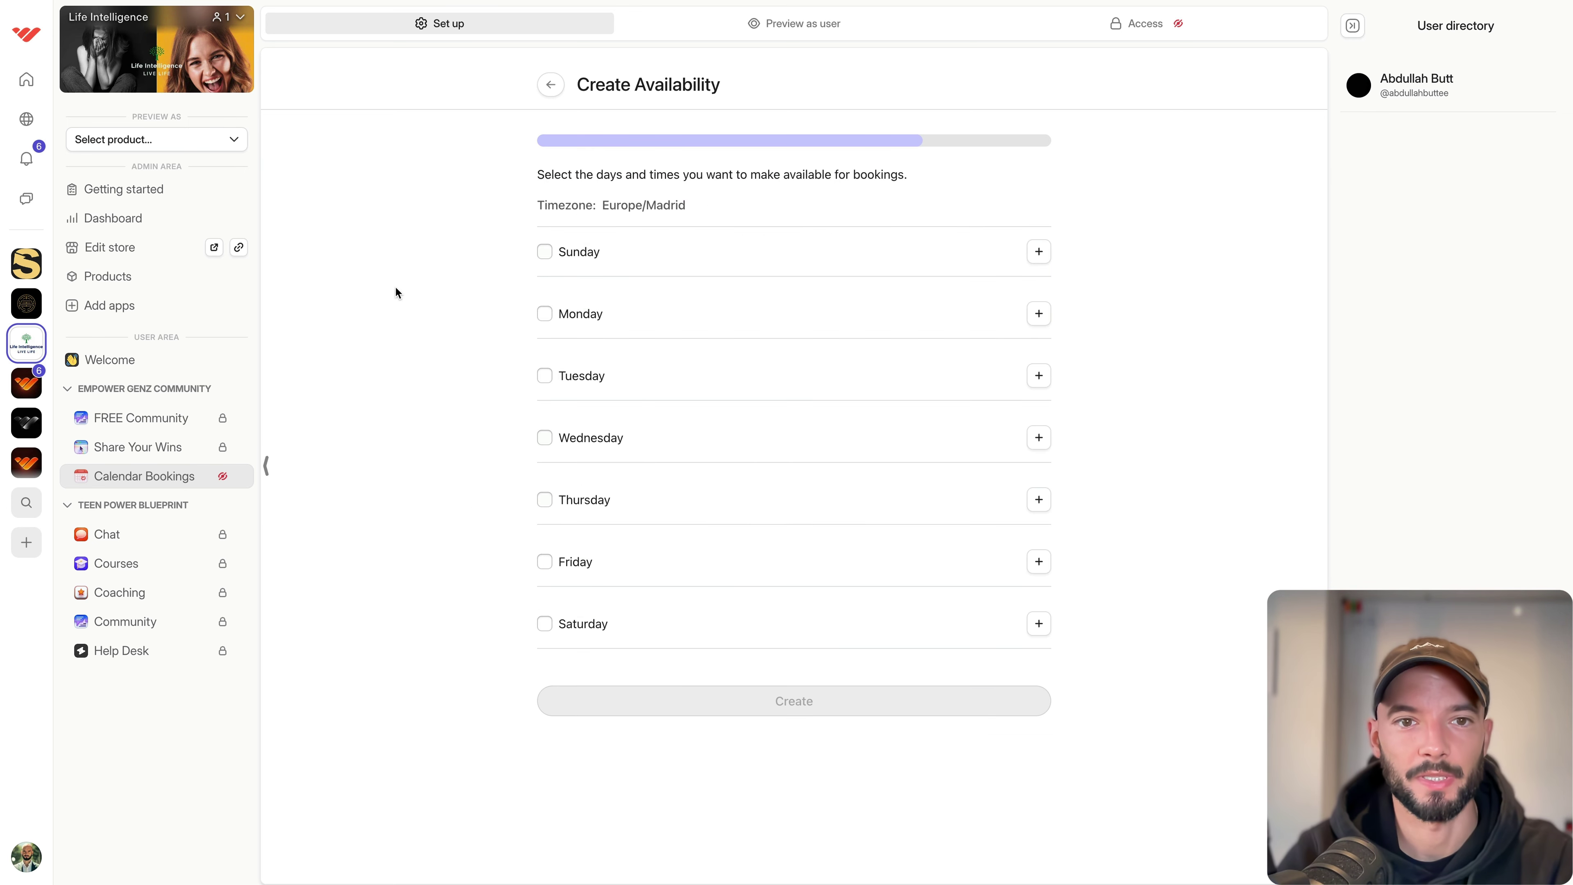
Make Monday through Friday bookable 10:00 AM–8:00 PM and create the availability.
left_click(545, 313)
left_click(545, 412)
left_click(546, 511)
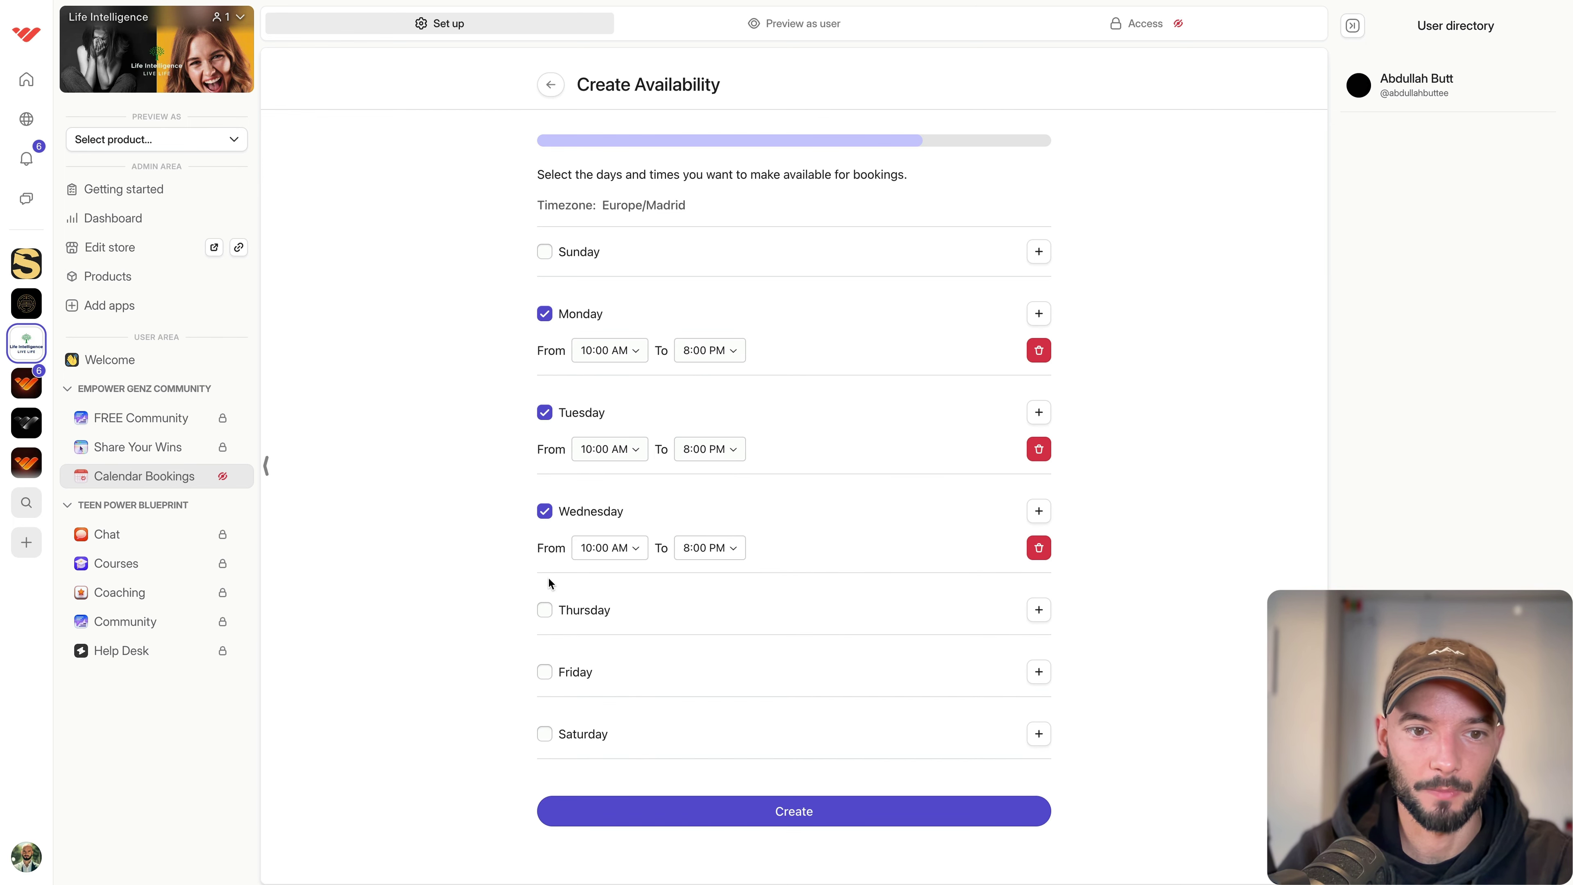
left_click(544, 611)
left_click(543, 710)
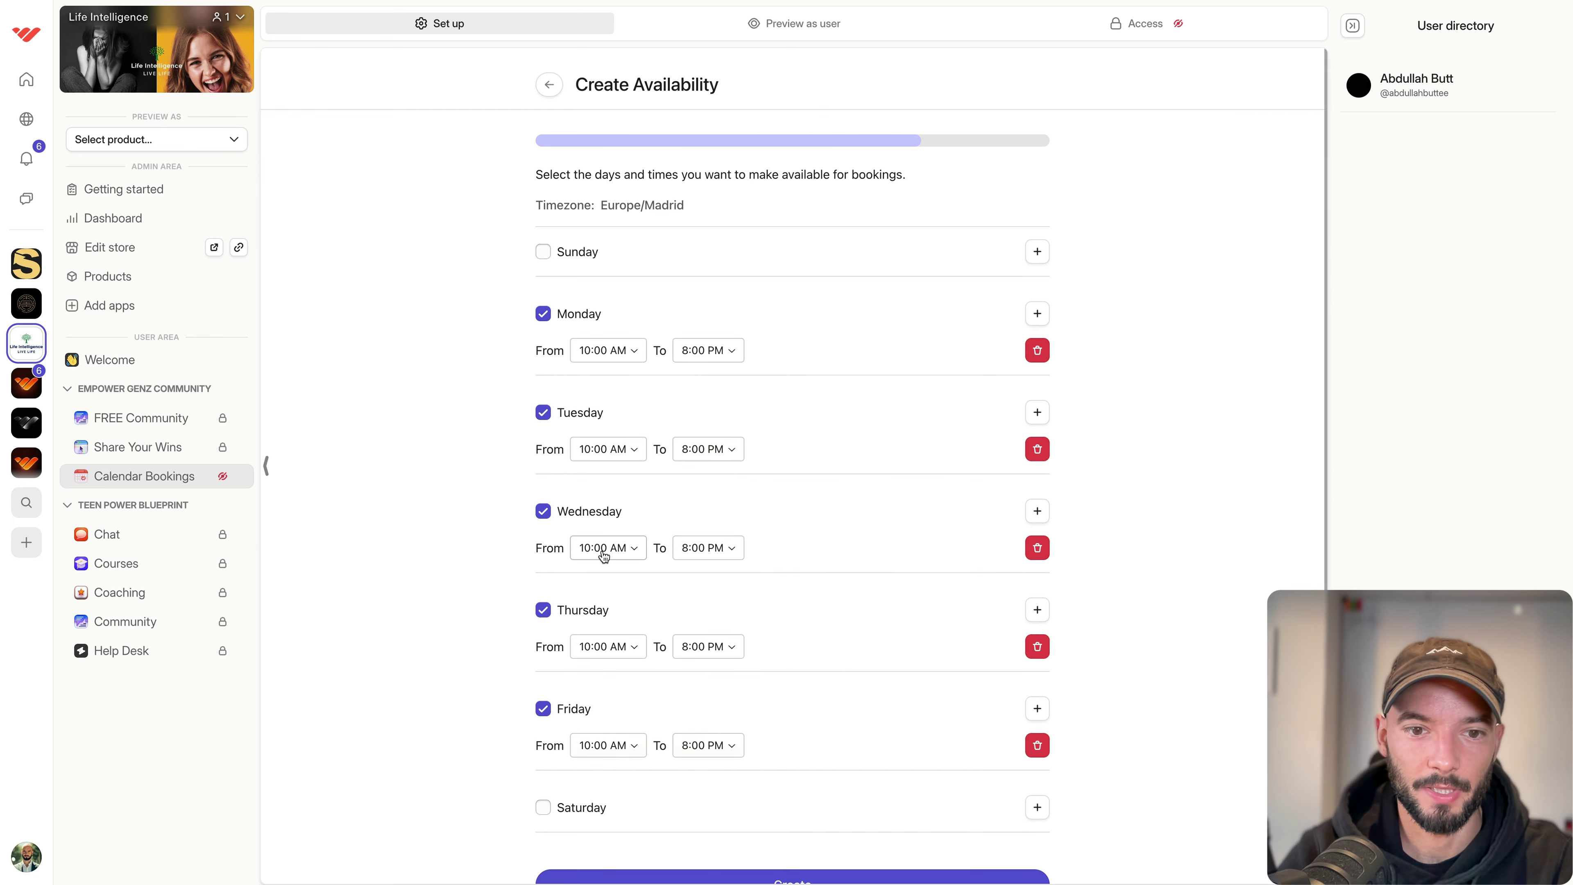
scroll(610, 558, "down", 1)
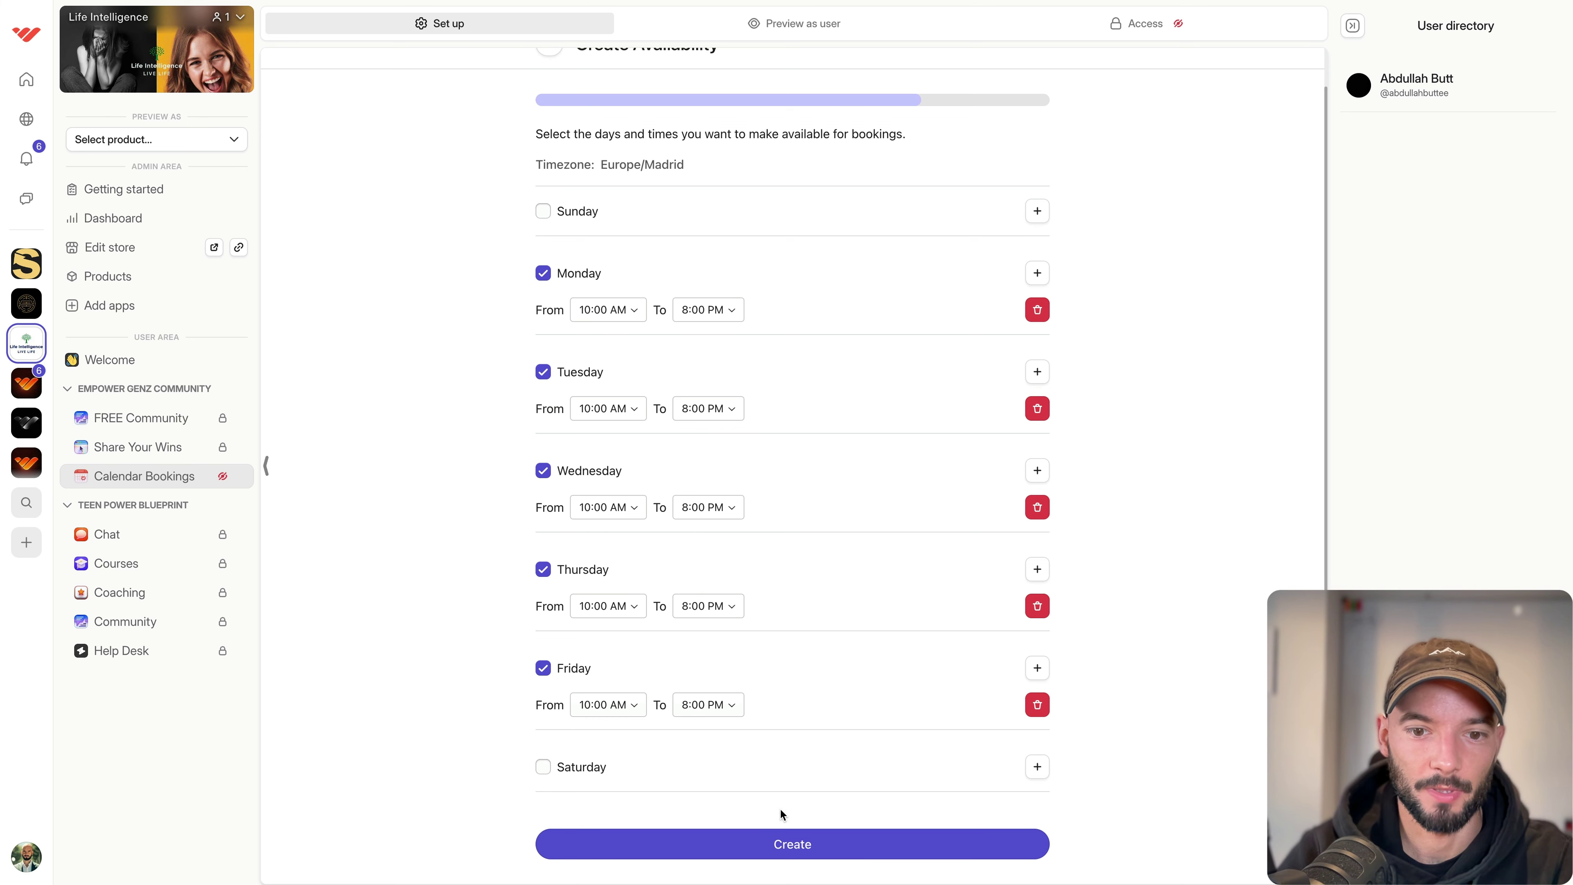
left_click(782, 841)
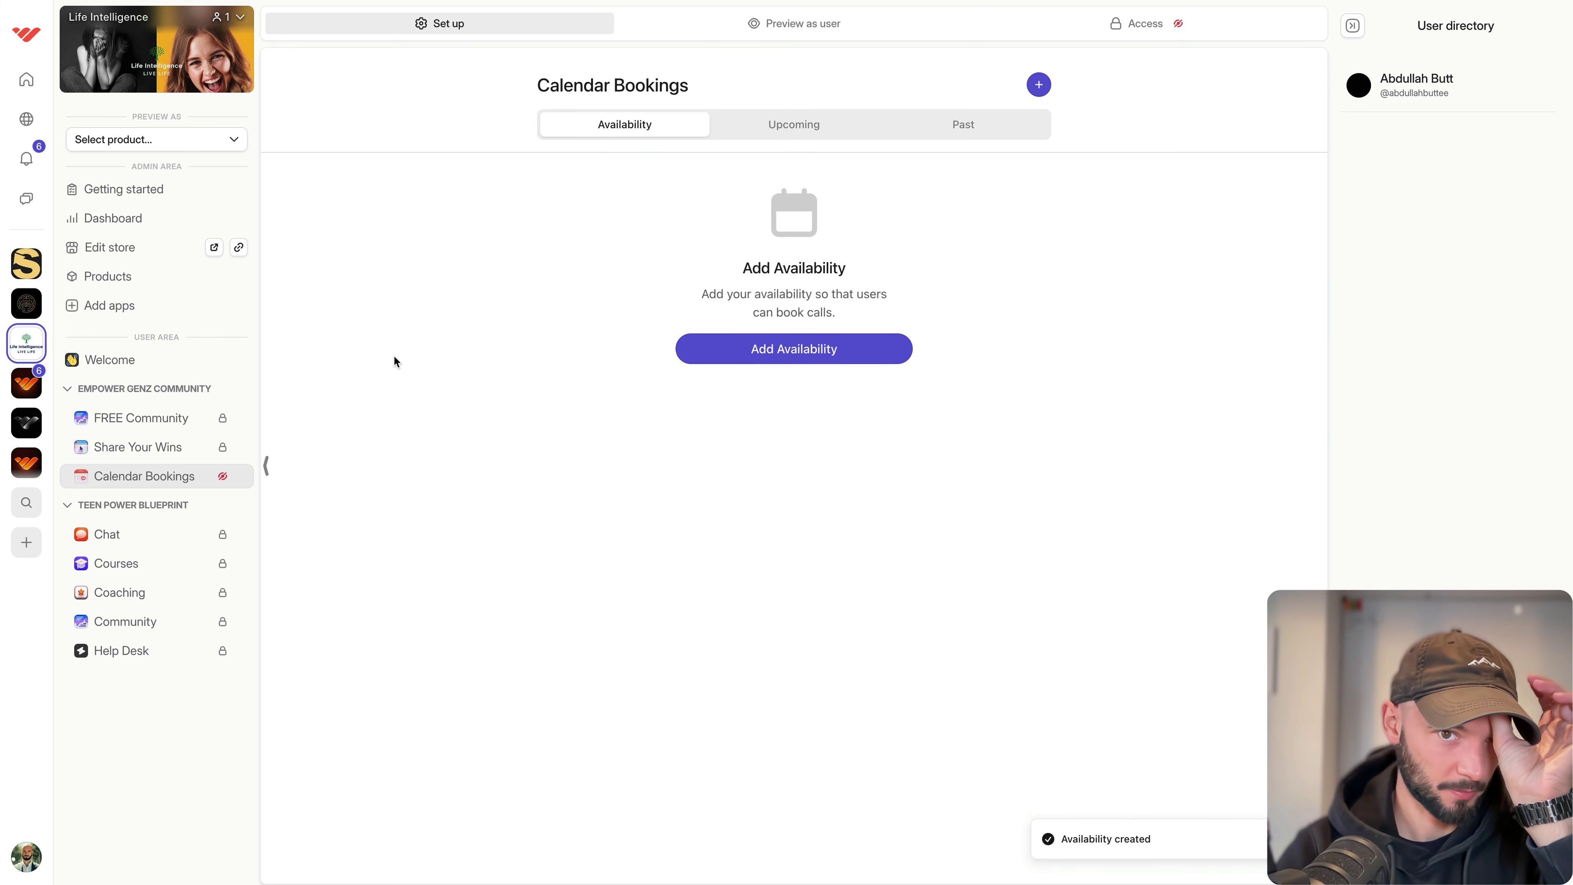
Preview the bookings page as a member and inspect the card's title and description.
left_click(777, 22)
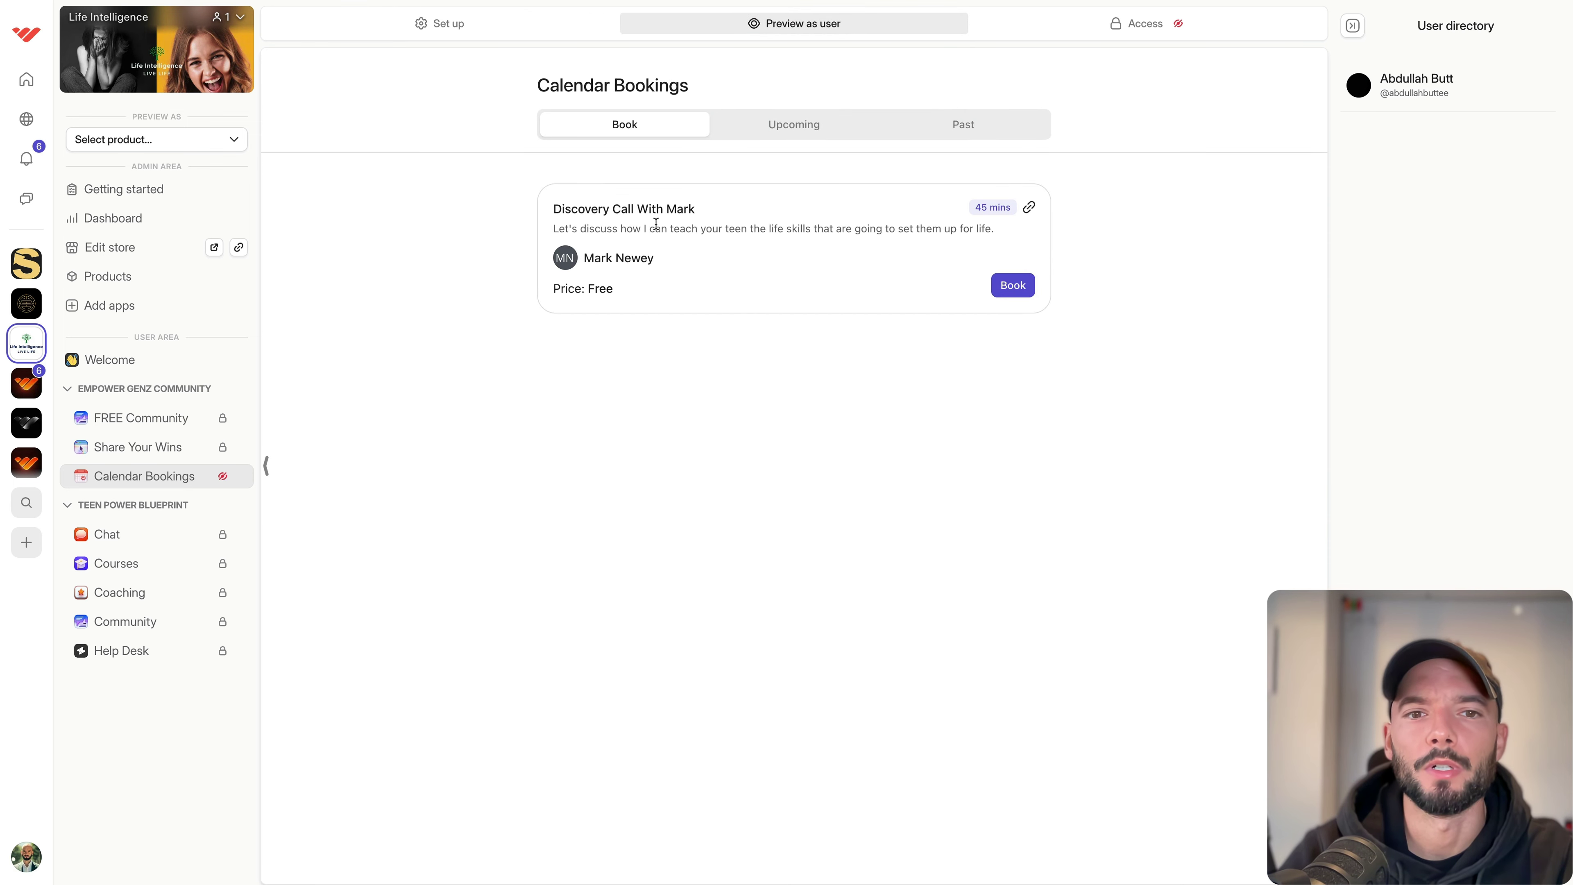
triple_click(679, 209)
triple_click(685, 228)
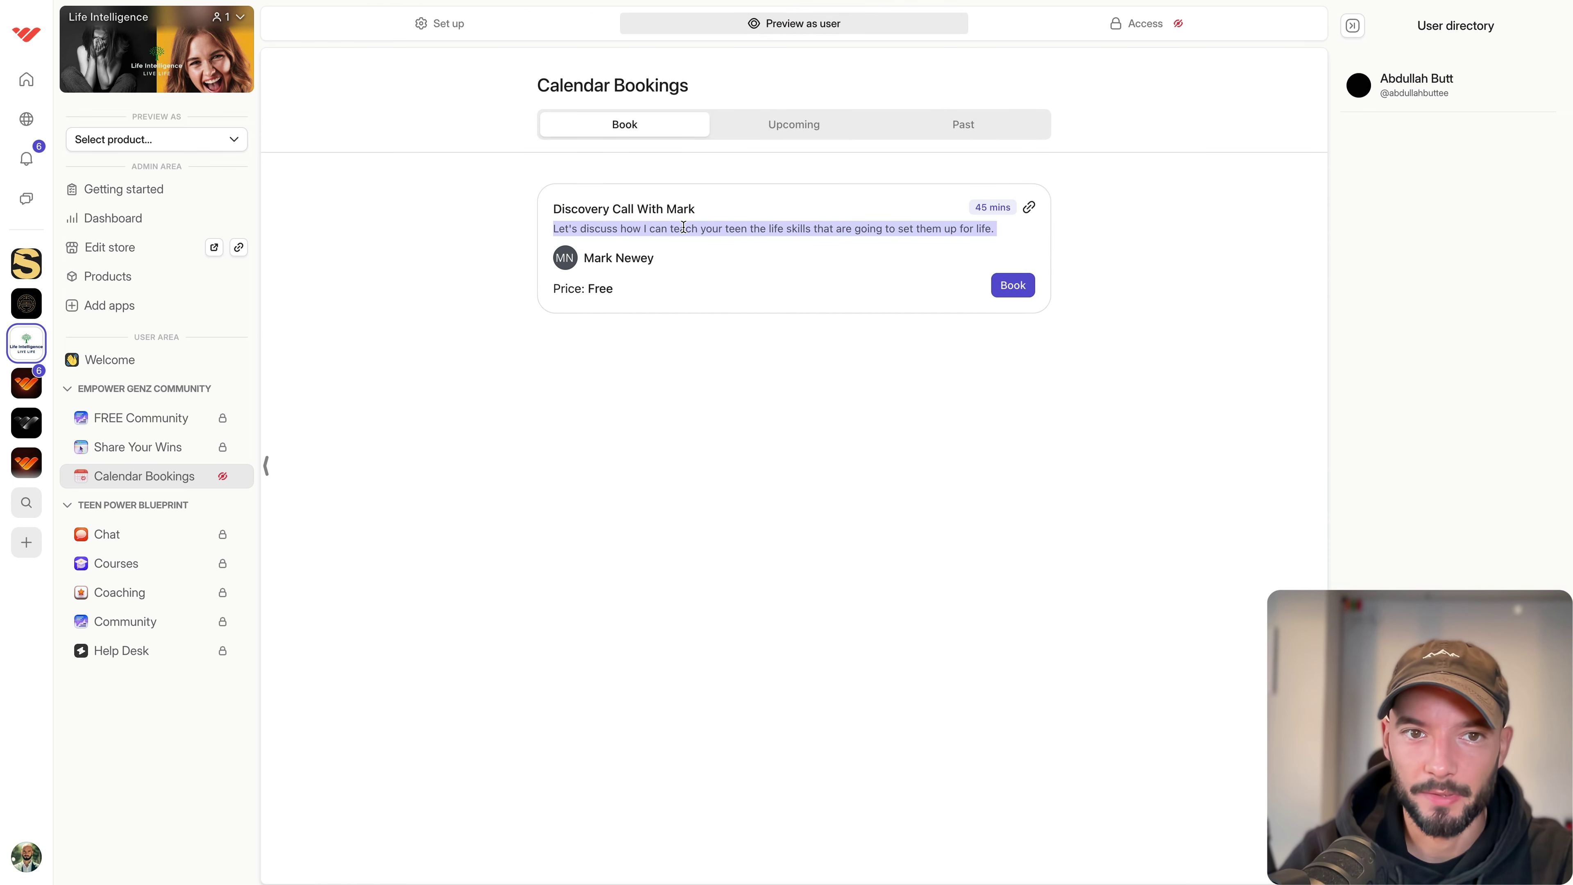
left_click(838, 211)
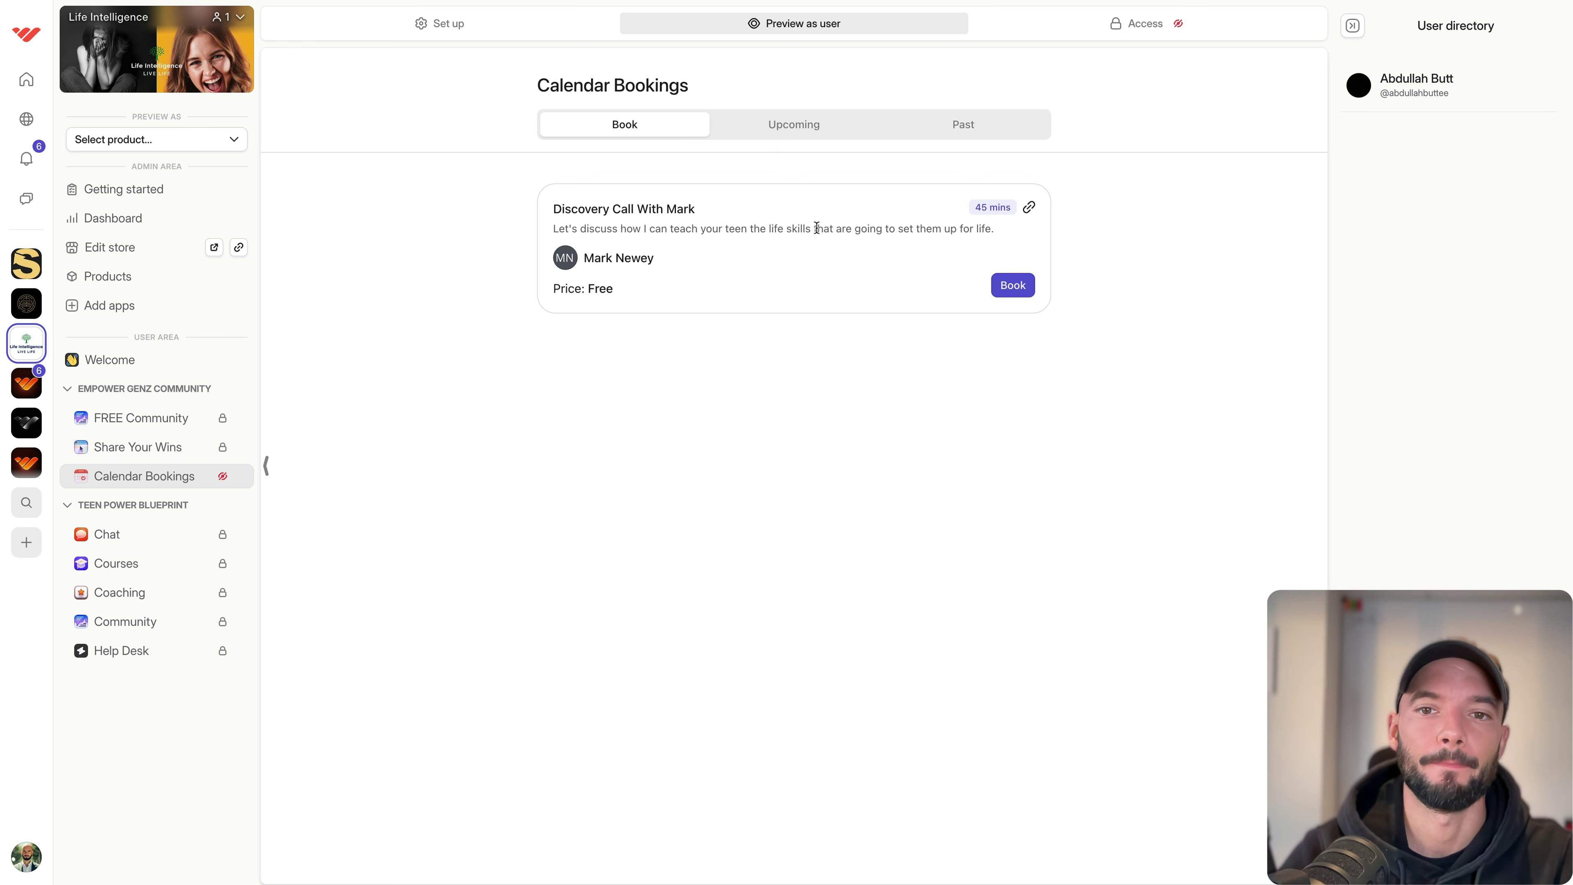
Test booking the Friday 10:45 AM slot, then view Calendar Bookings access settings.
left_click(1015, 286)
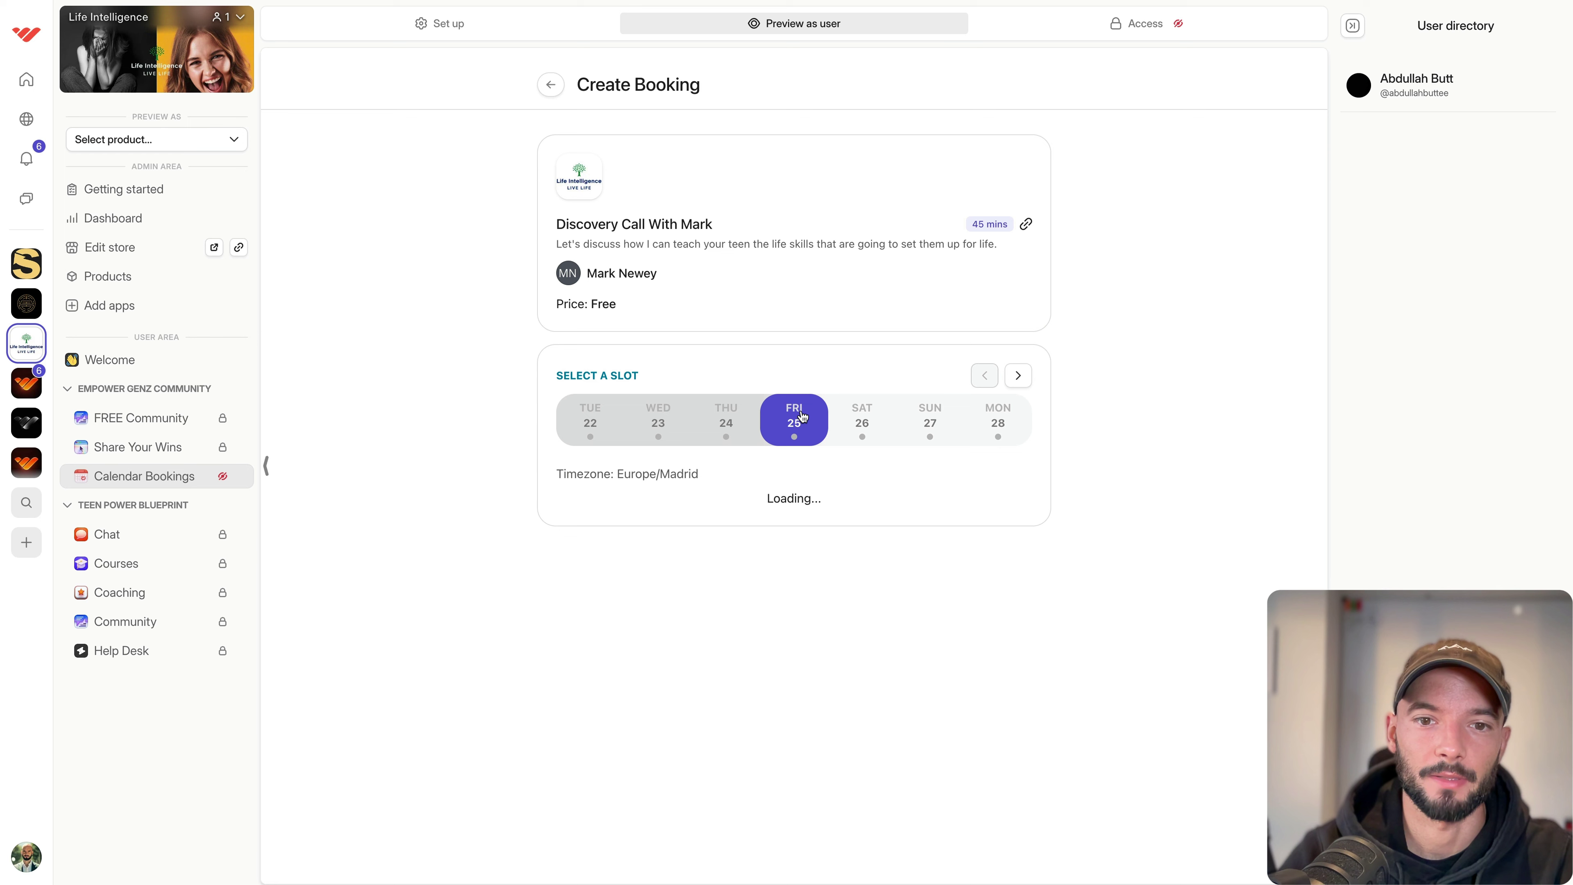
left_click(768, 581)
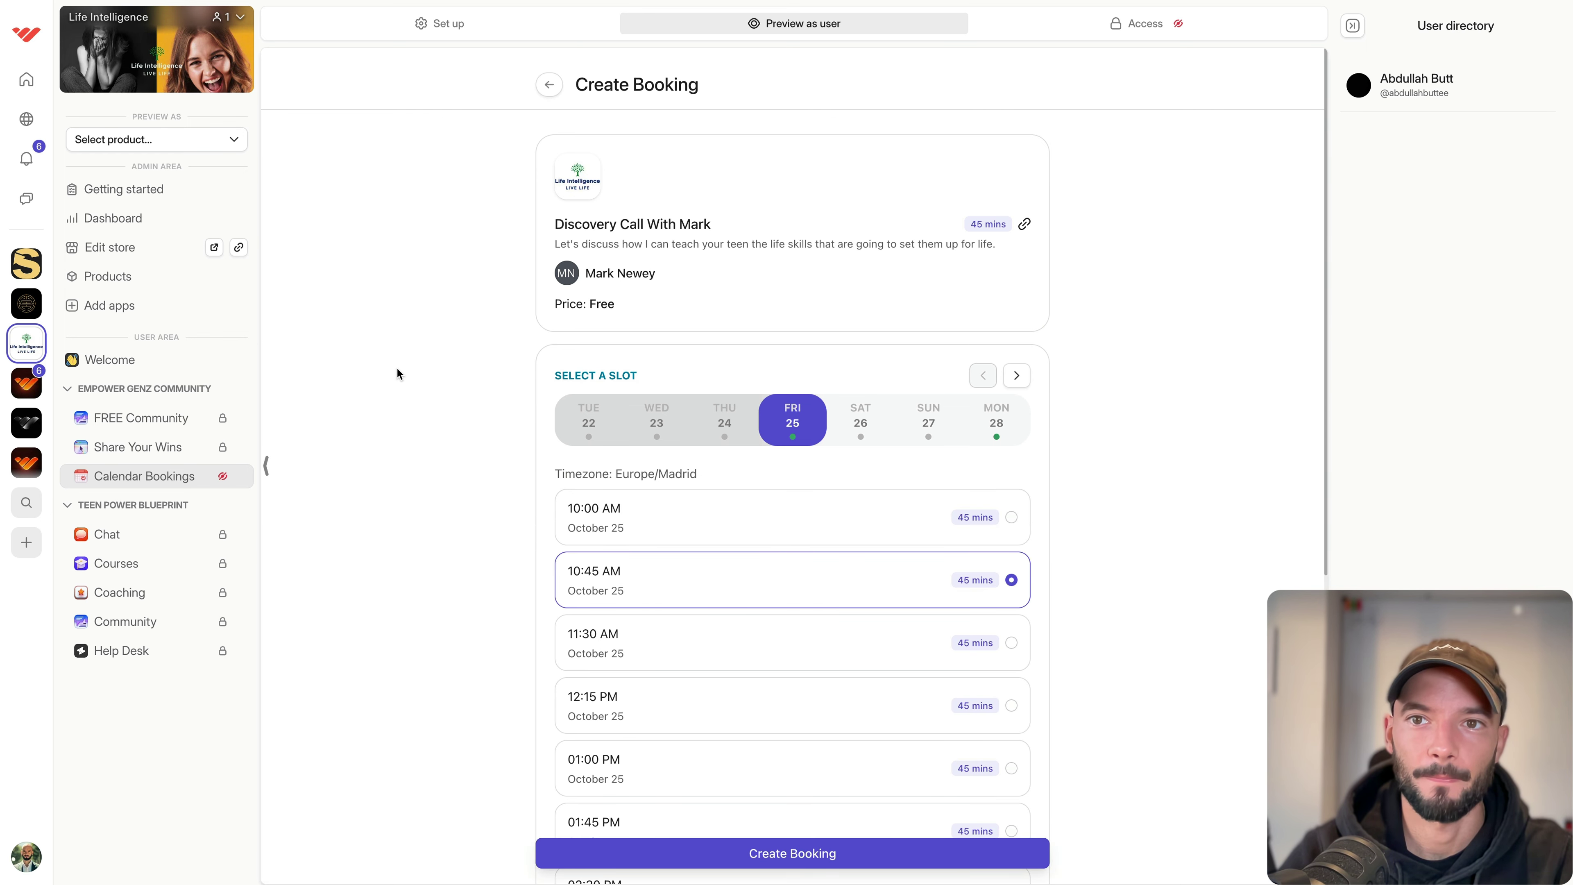
left_click(1140, 23)
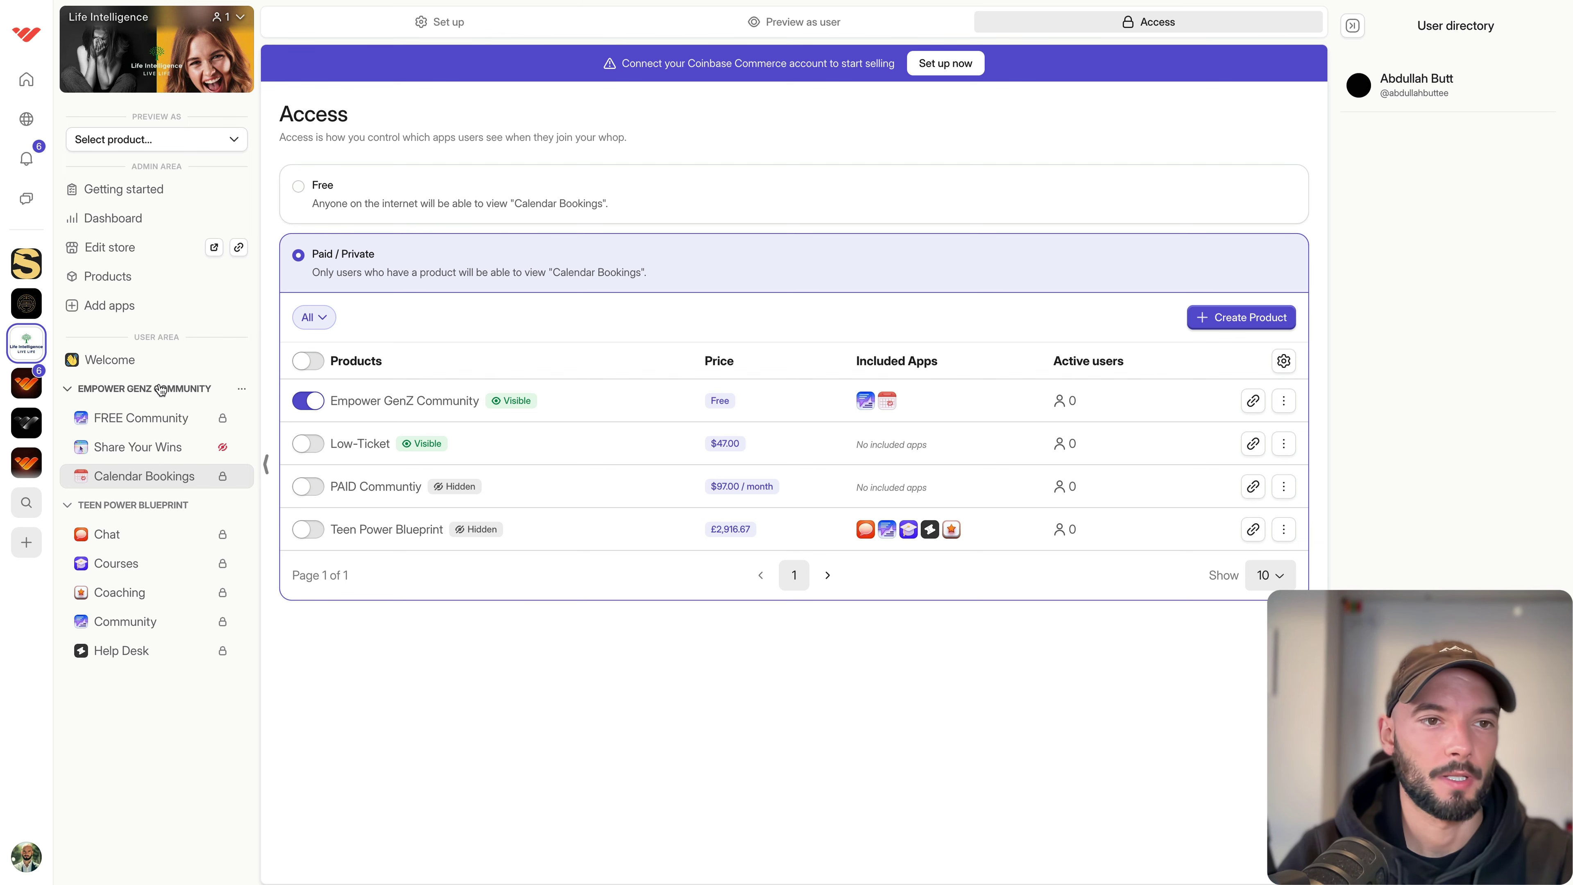
Browse the addable apps catalogue past TradingView, Software, Webhooks, Job Board and Telegram.
left_click(152, 308)
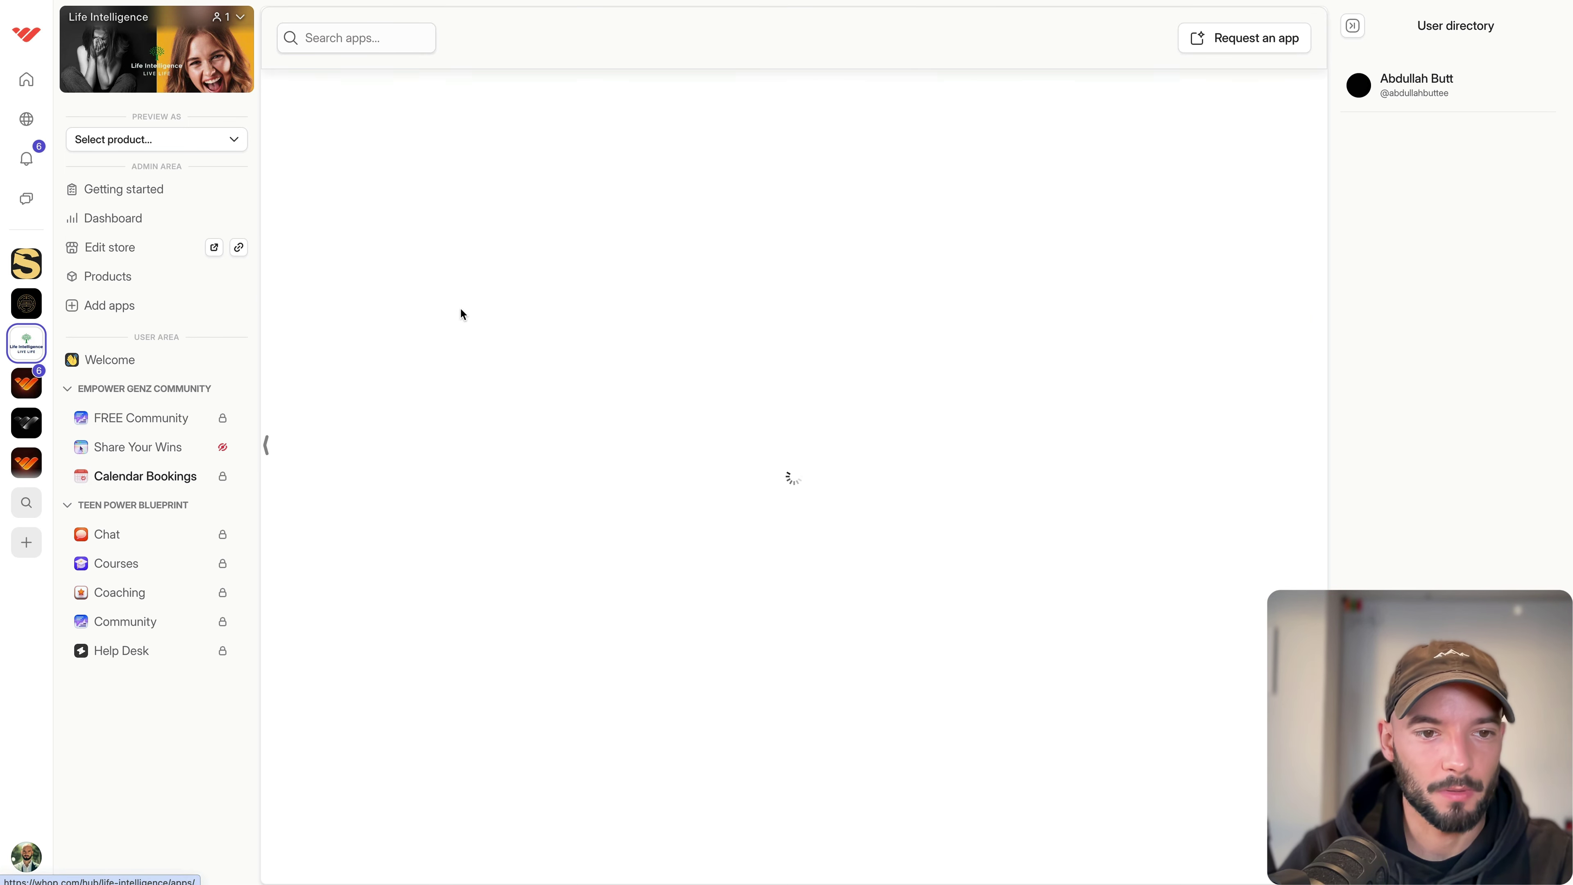
scroll(562, 351, "down", 10)
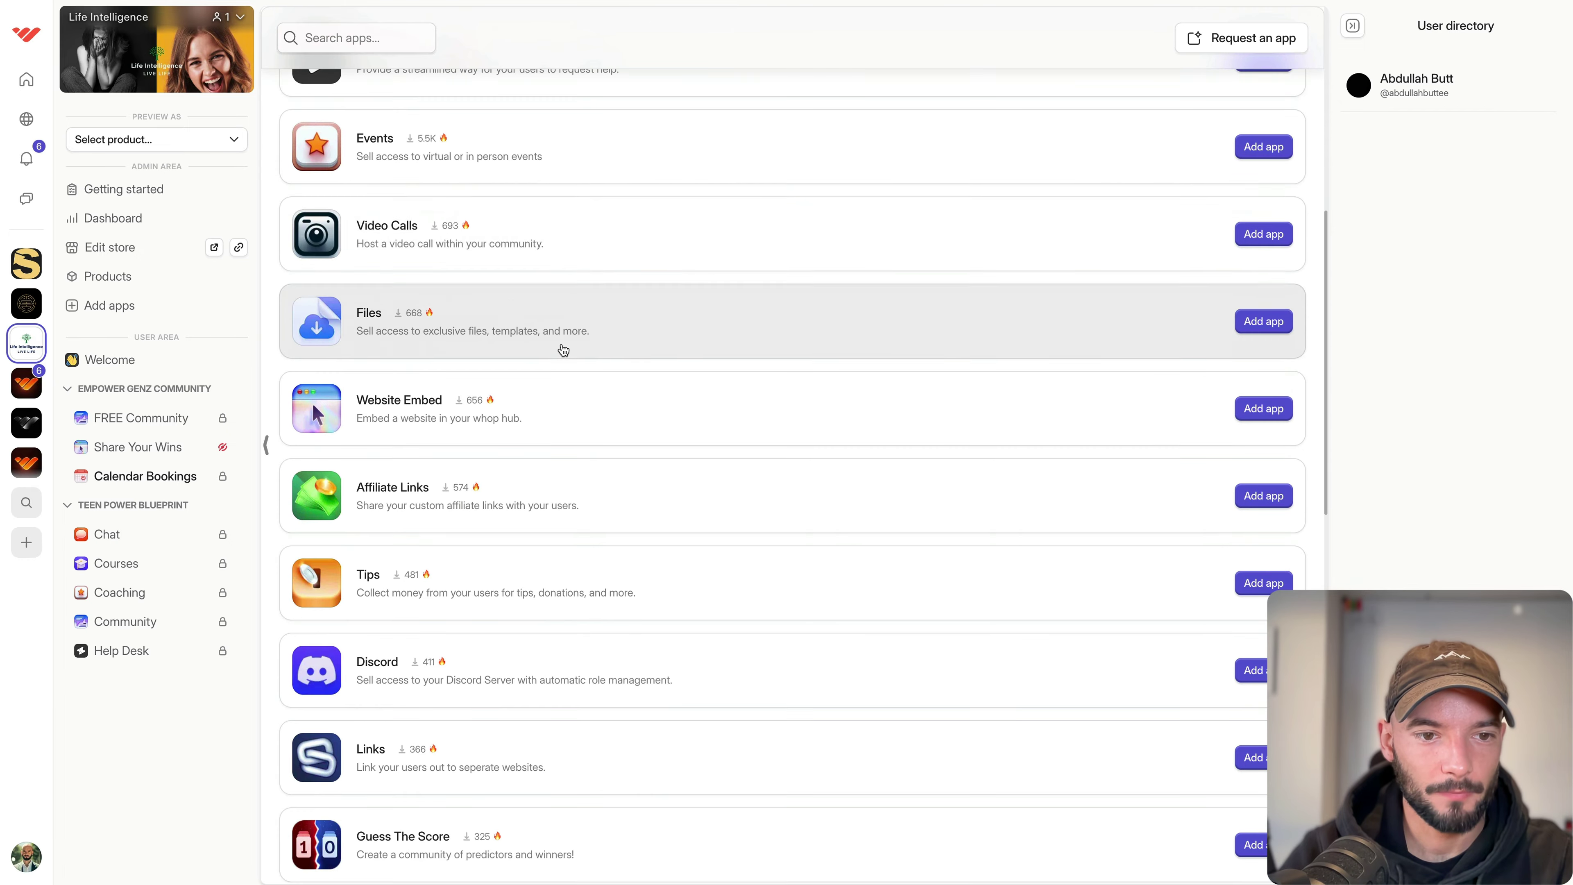
scroll(563, 350, "down", 7)
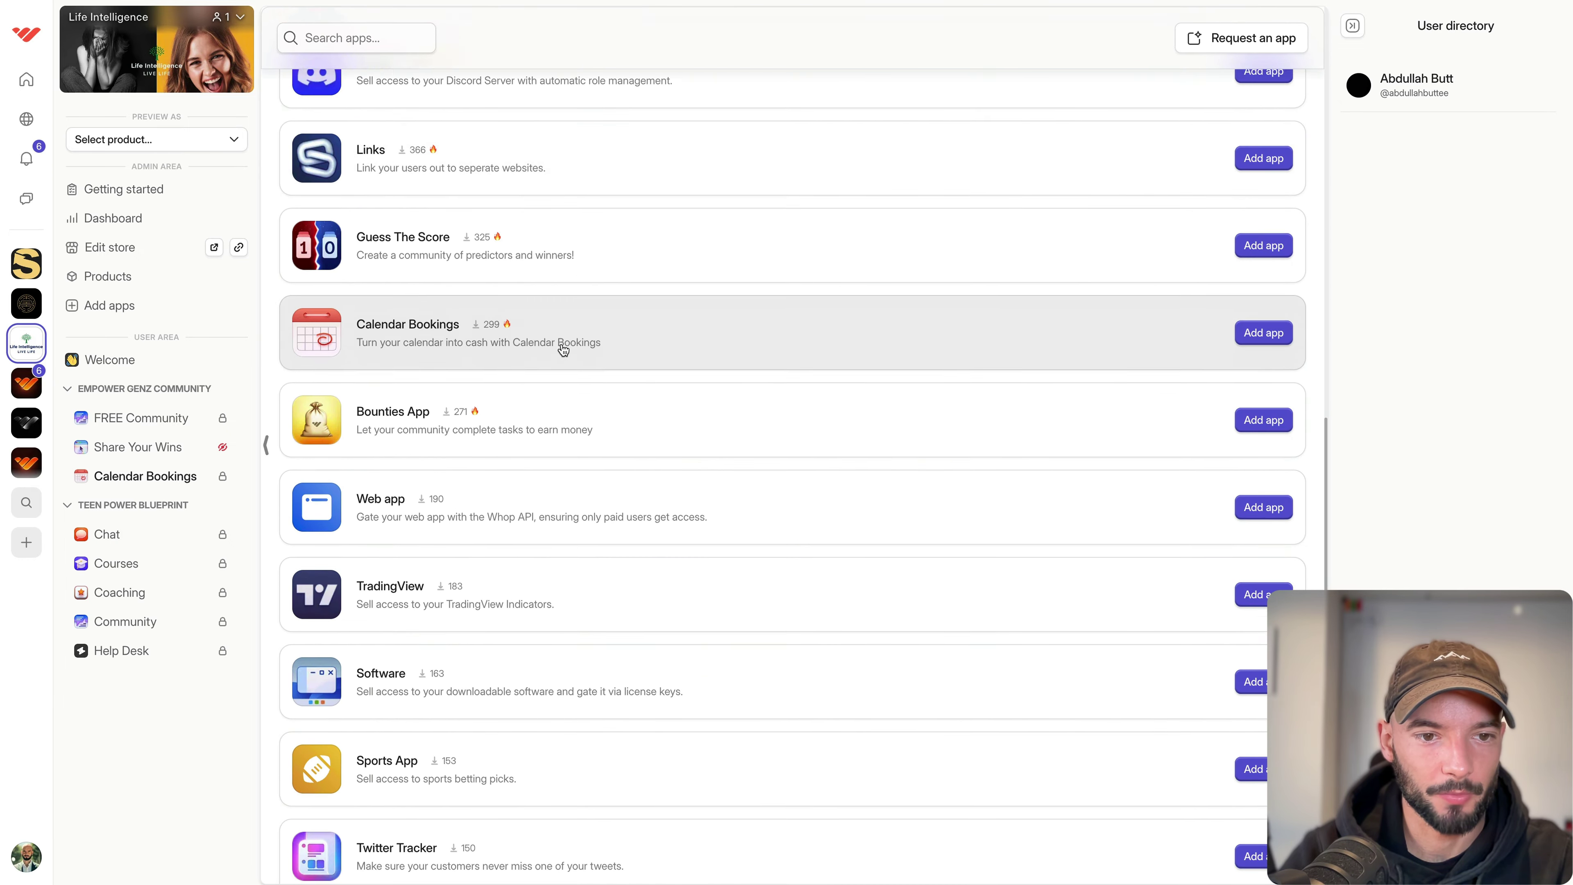
scroll(563, 350, "down", 4)
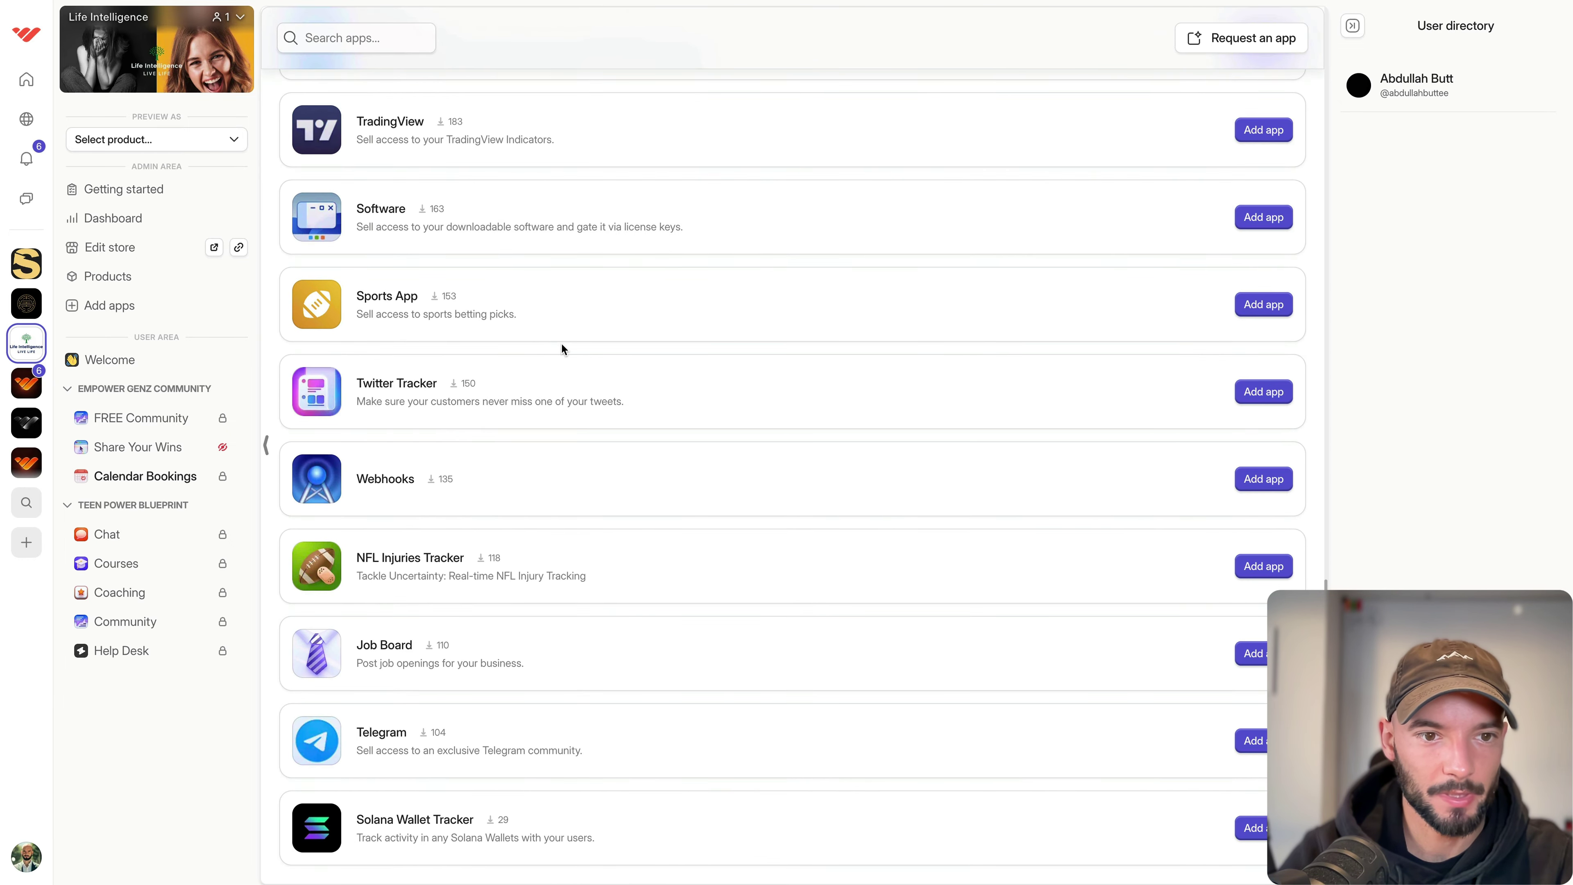
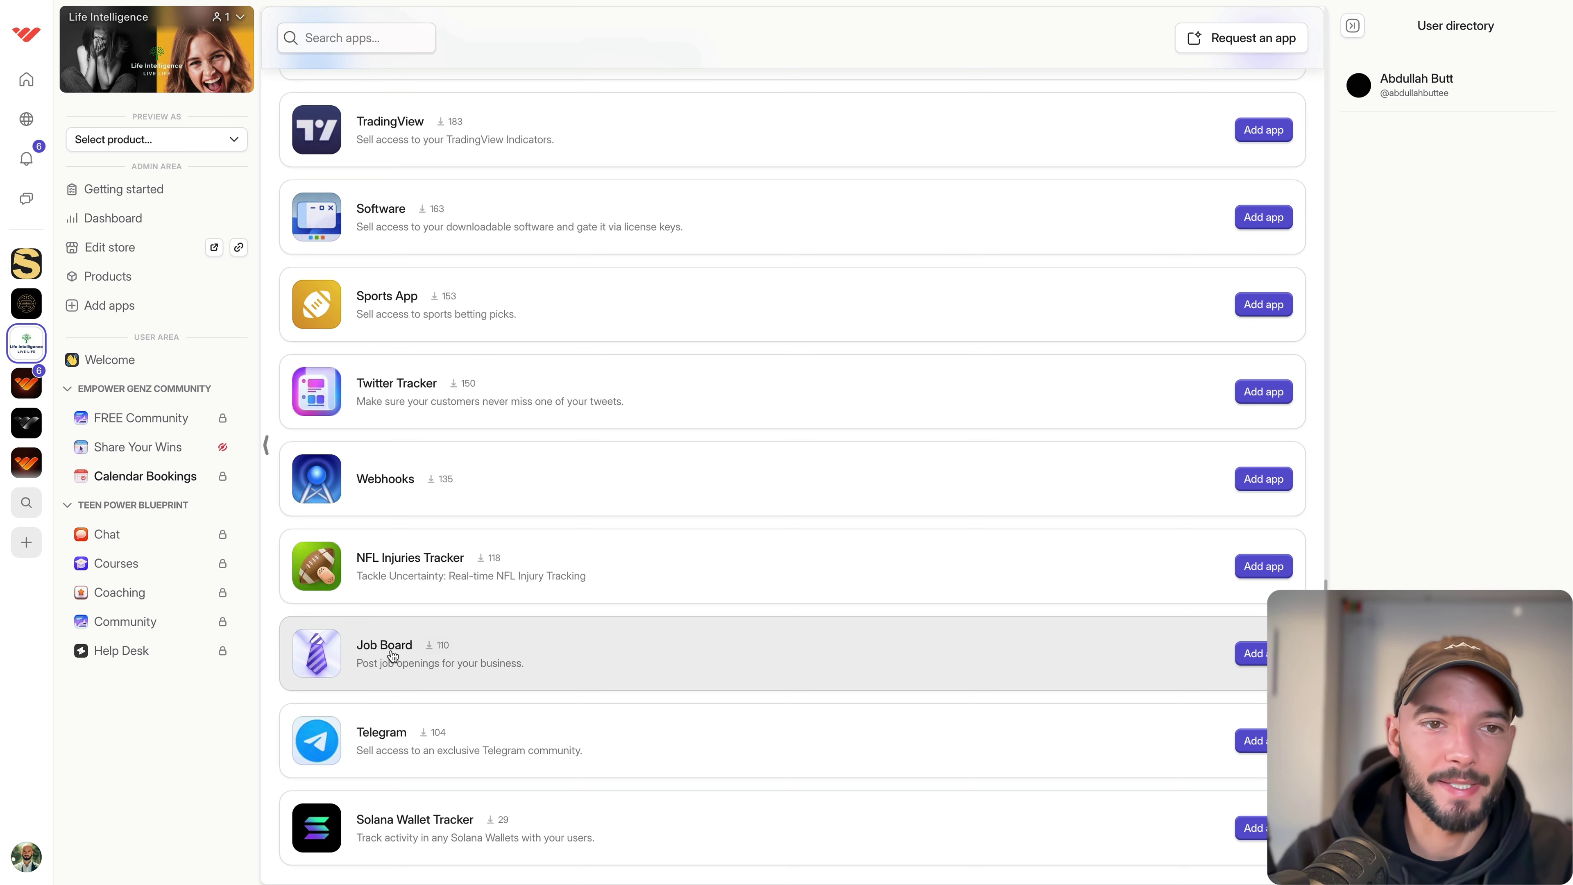
Add the Suggestions app and drag it under Calendar Bookings in Empower GenZ Community.
scroll(393, 655, "up", 4)
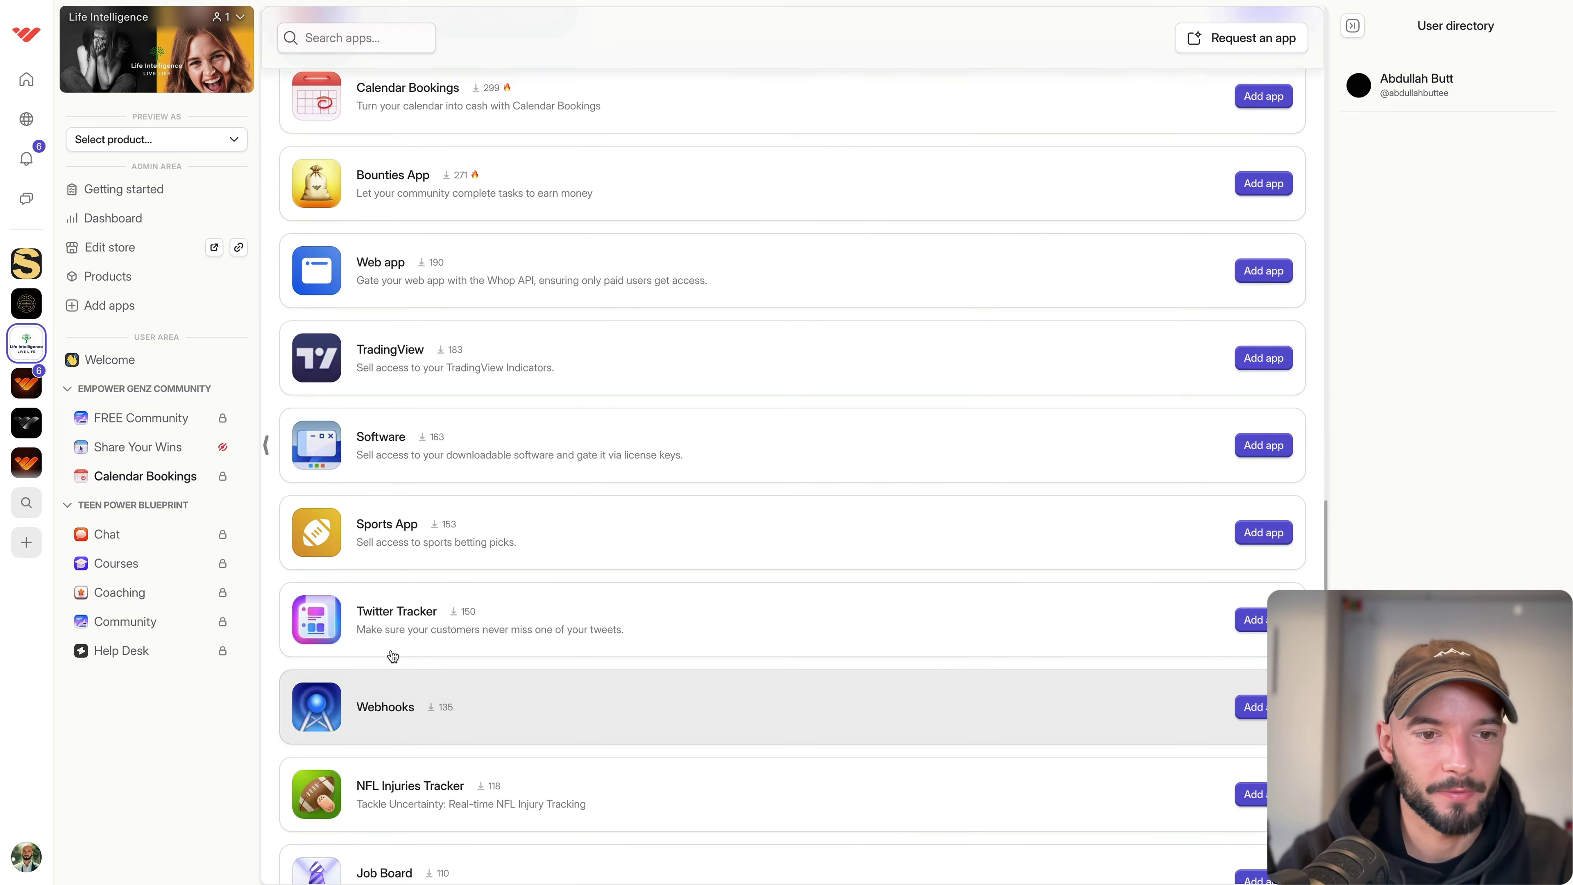
scroll(393, 656, "up", 9)
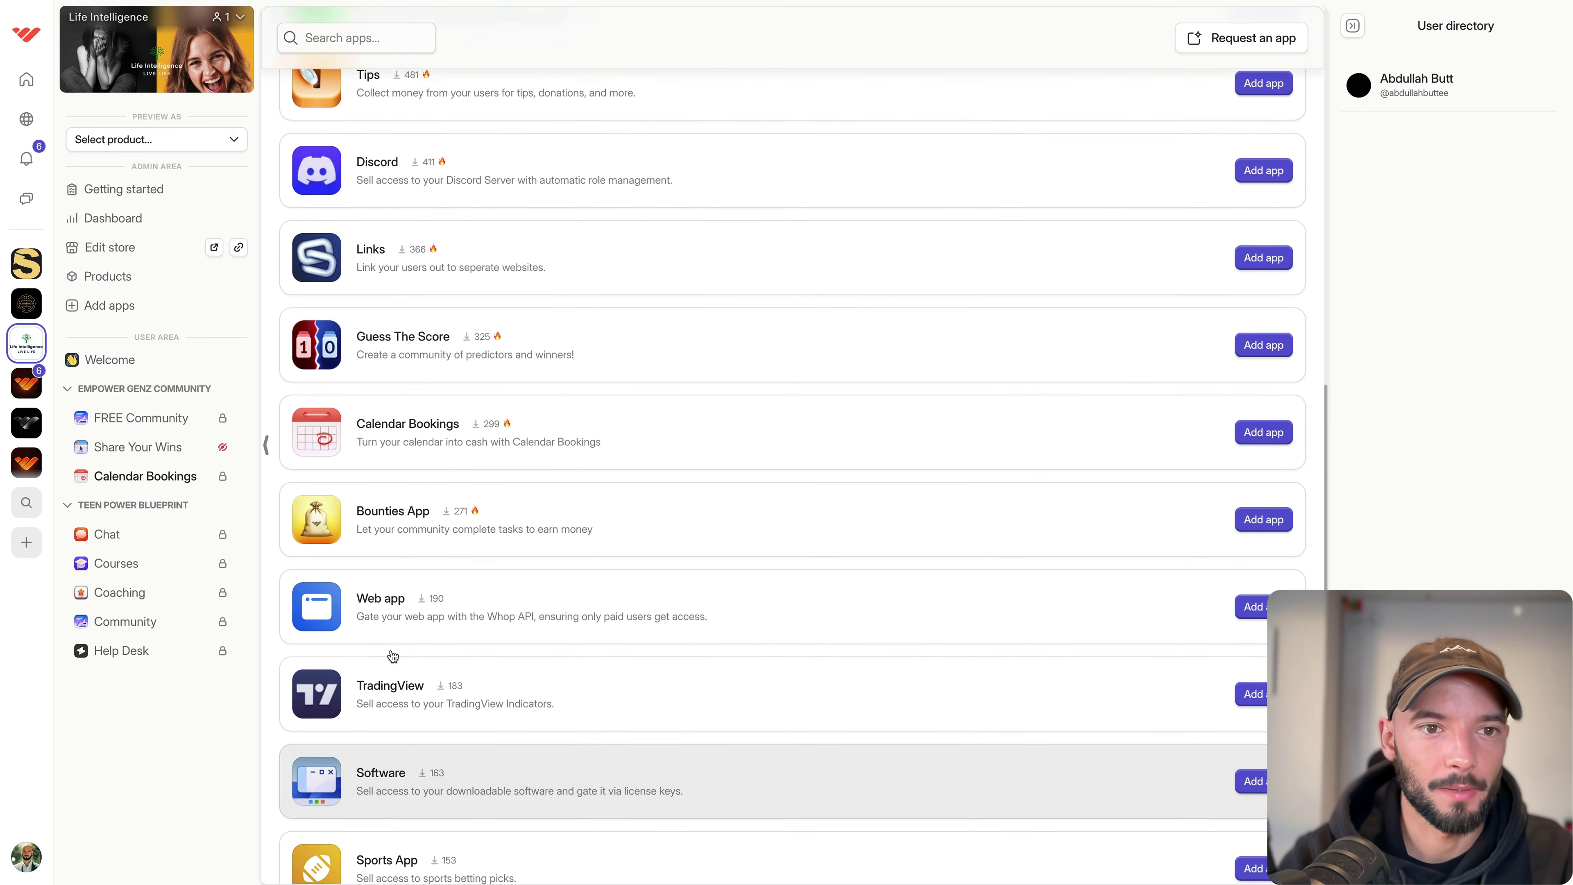
scroll(393, 656, "up", 6)
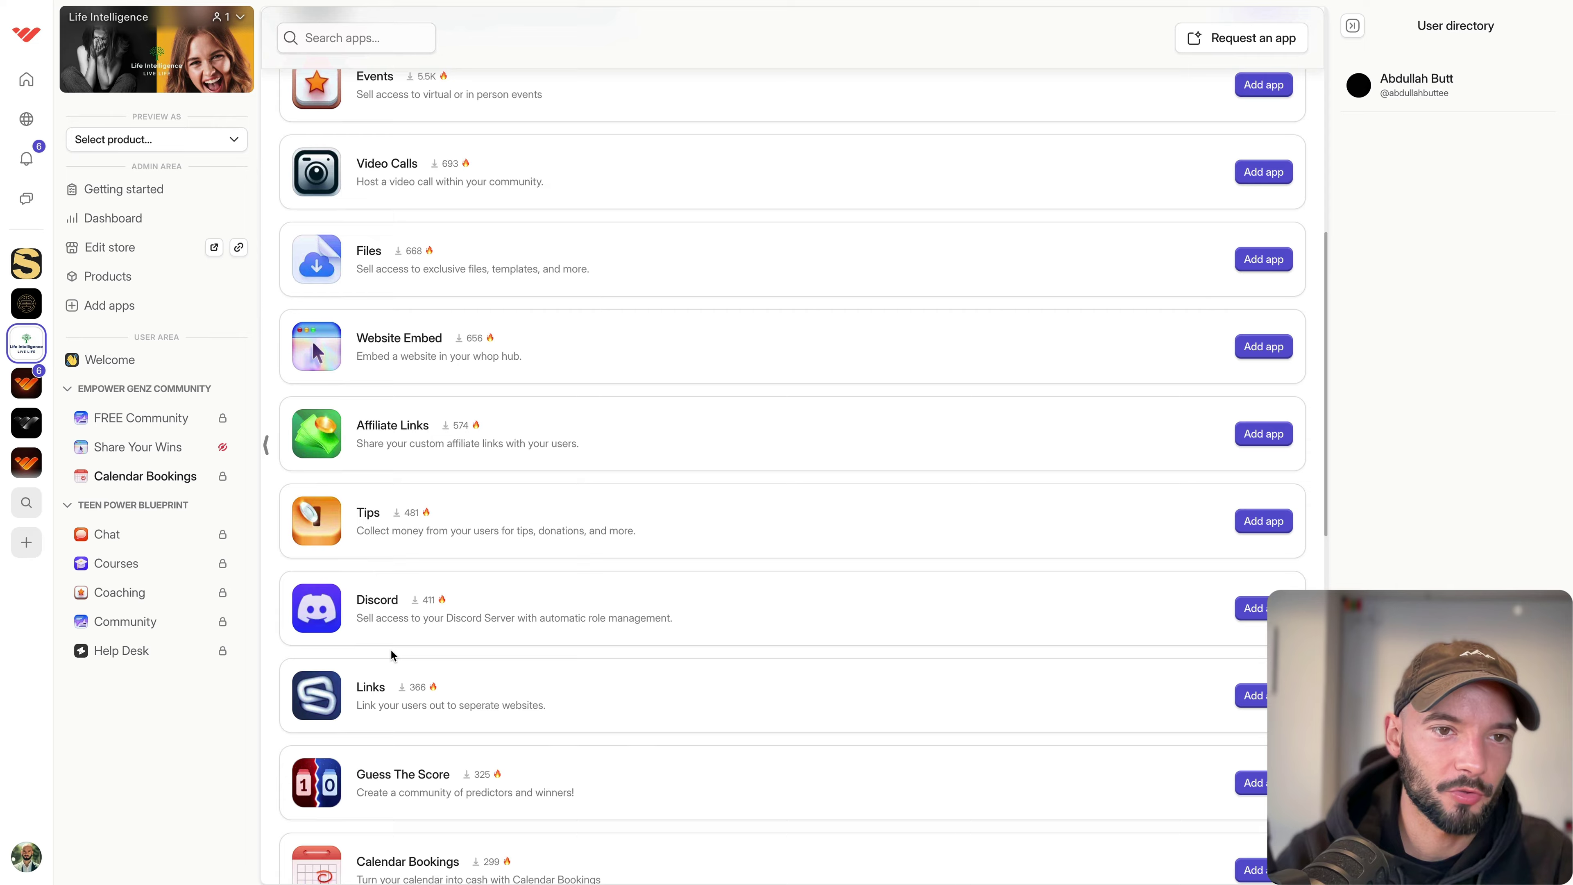
scroll(391, 654, "up", 8)
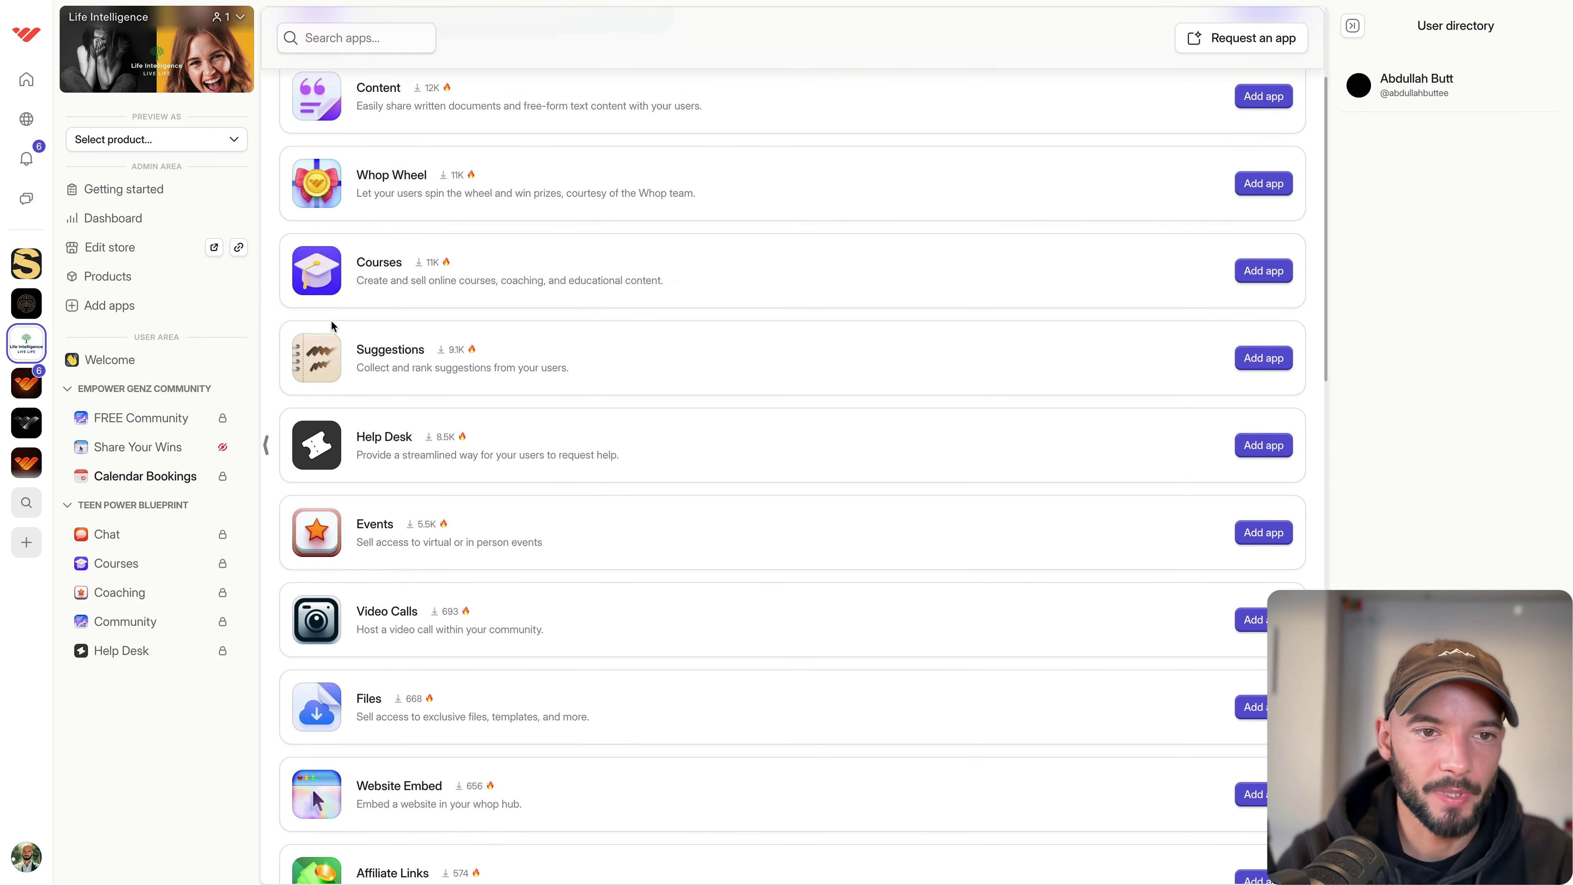
scroll(371, 372, "up", 1)
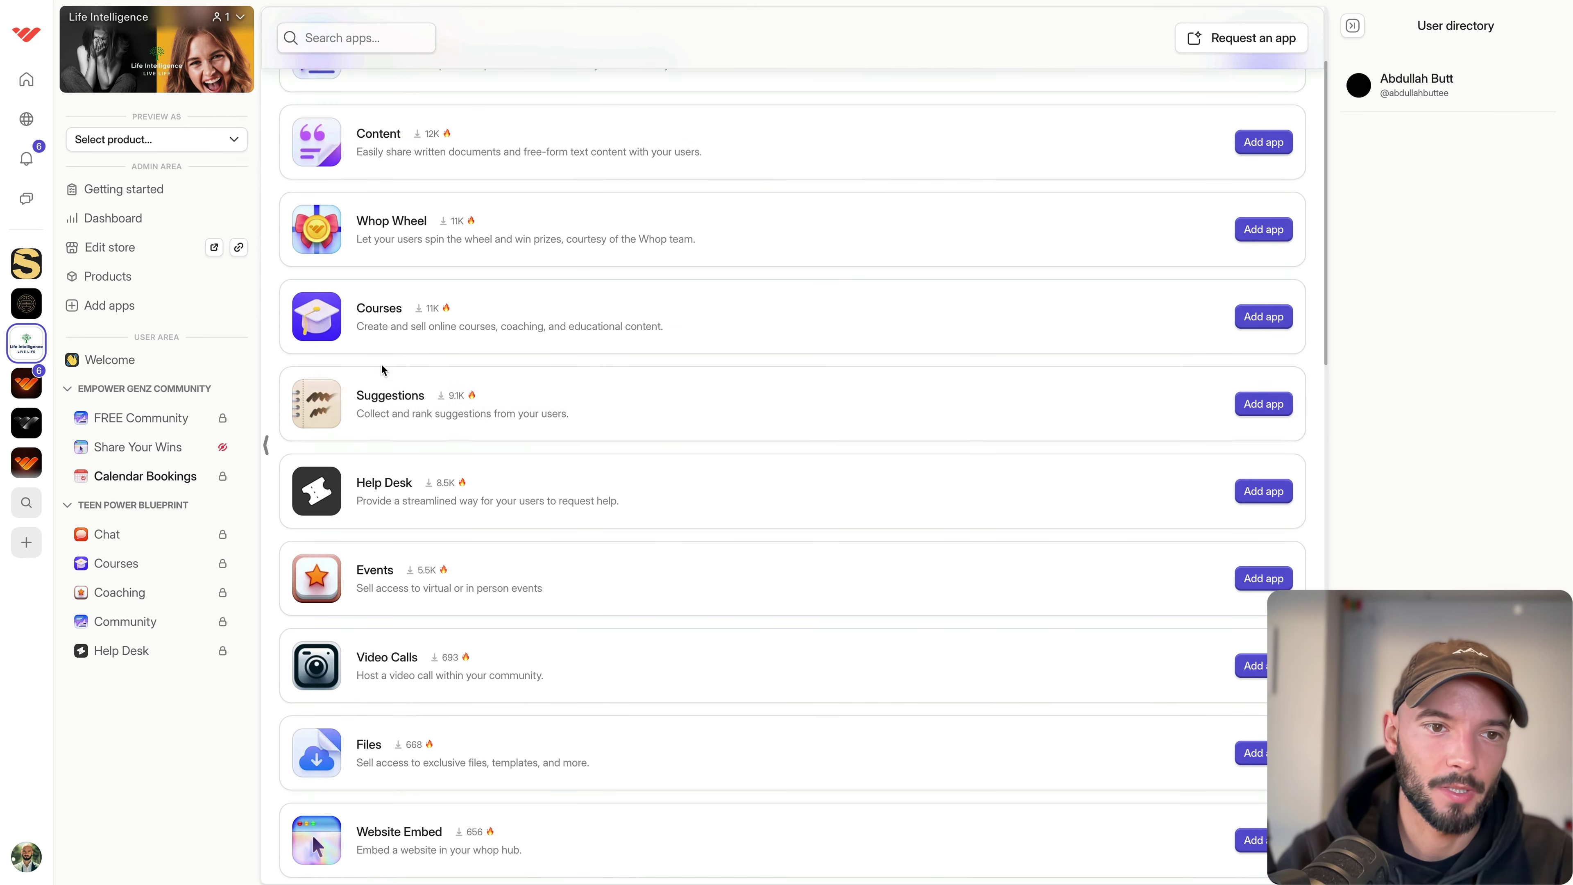
left_click(385, 414)
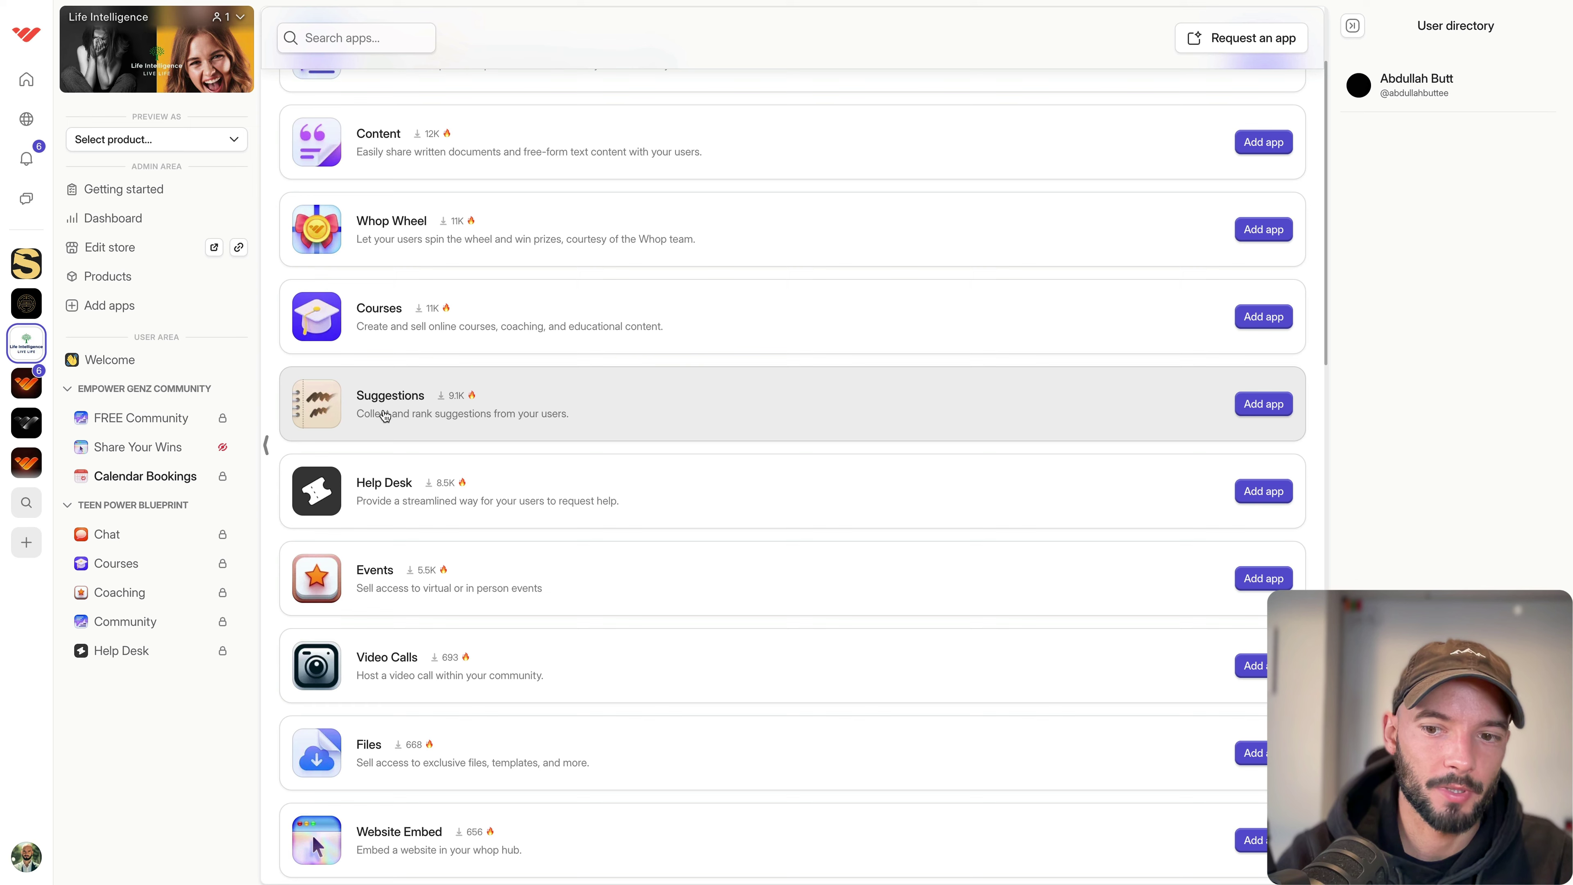
left_click_drag(112, 679, 231, 510)
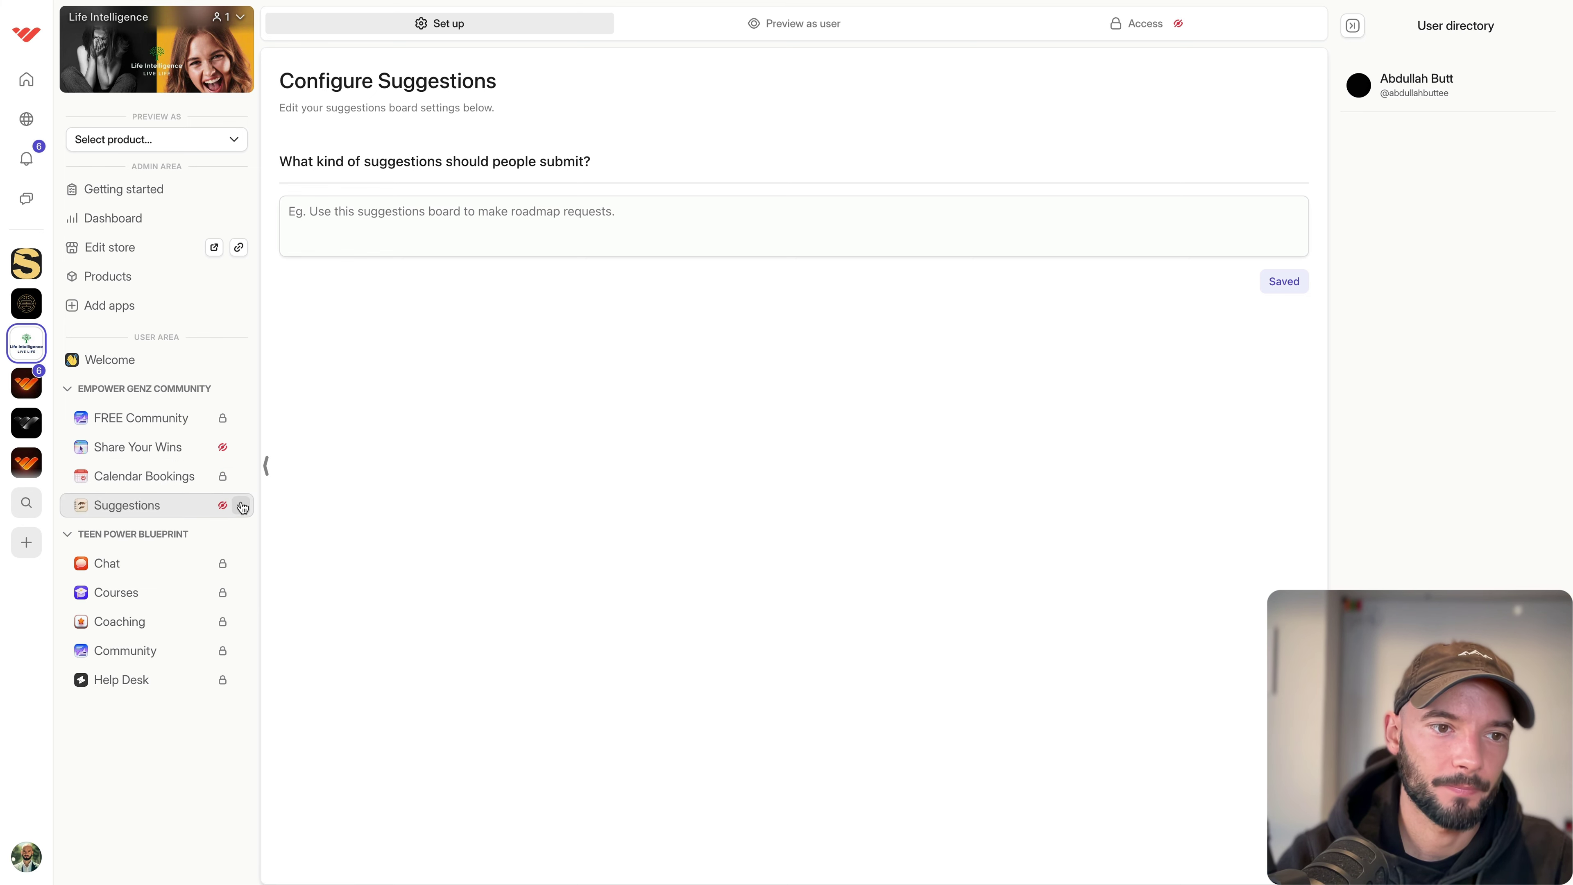
Give Share Your Wins access to Teen Power Blueprint and move it into that section.
left_click(194, 457)
left_click(1112, 8)
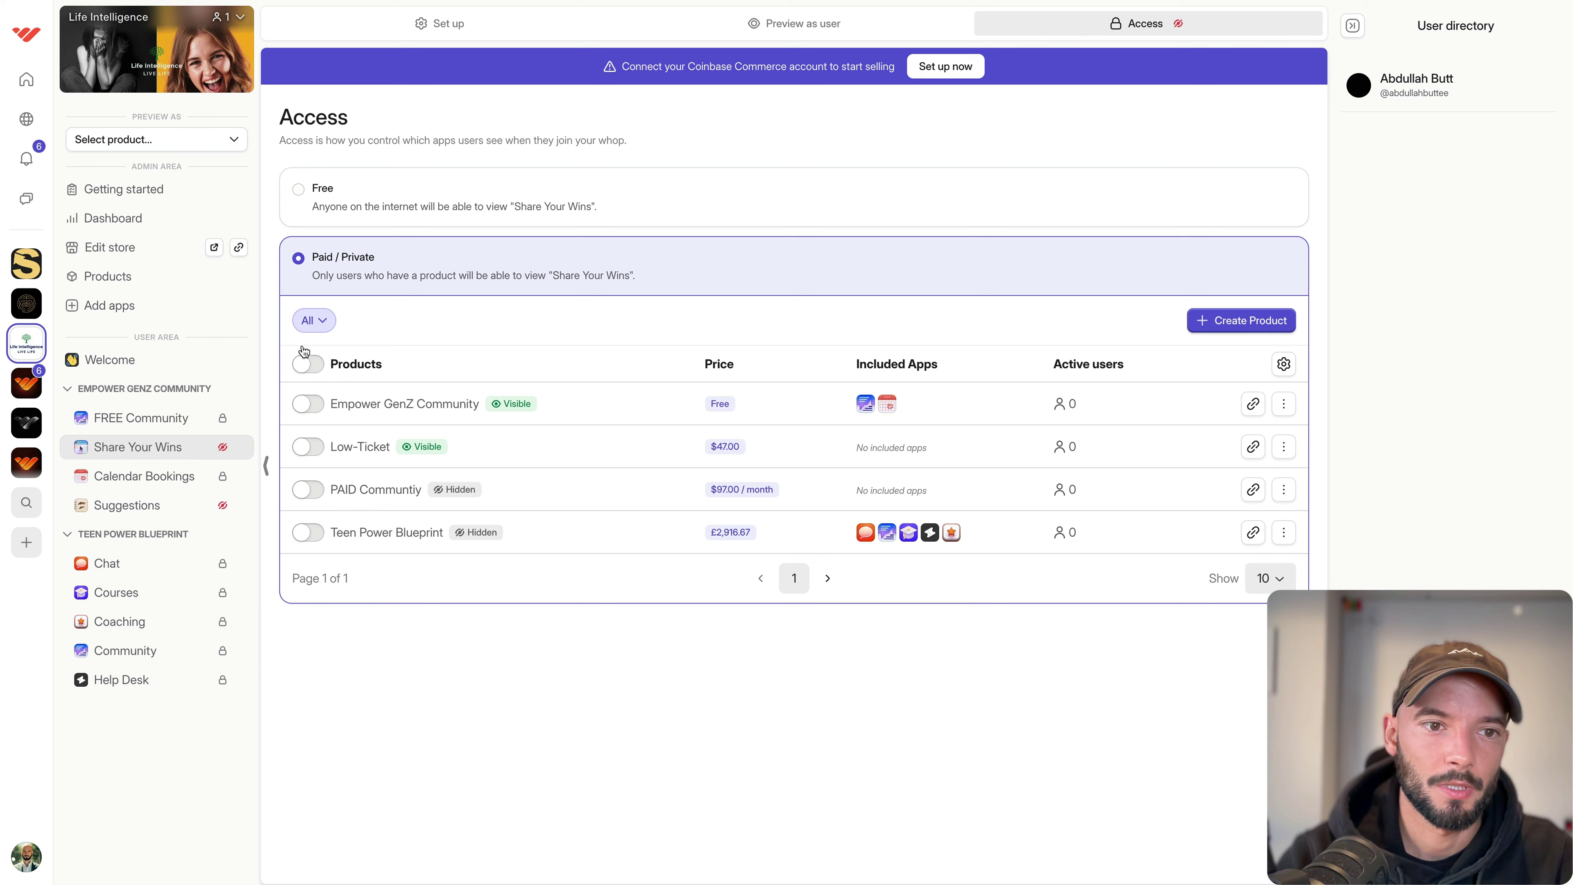
left_click(308, 404)
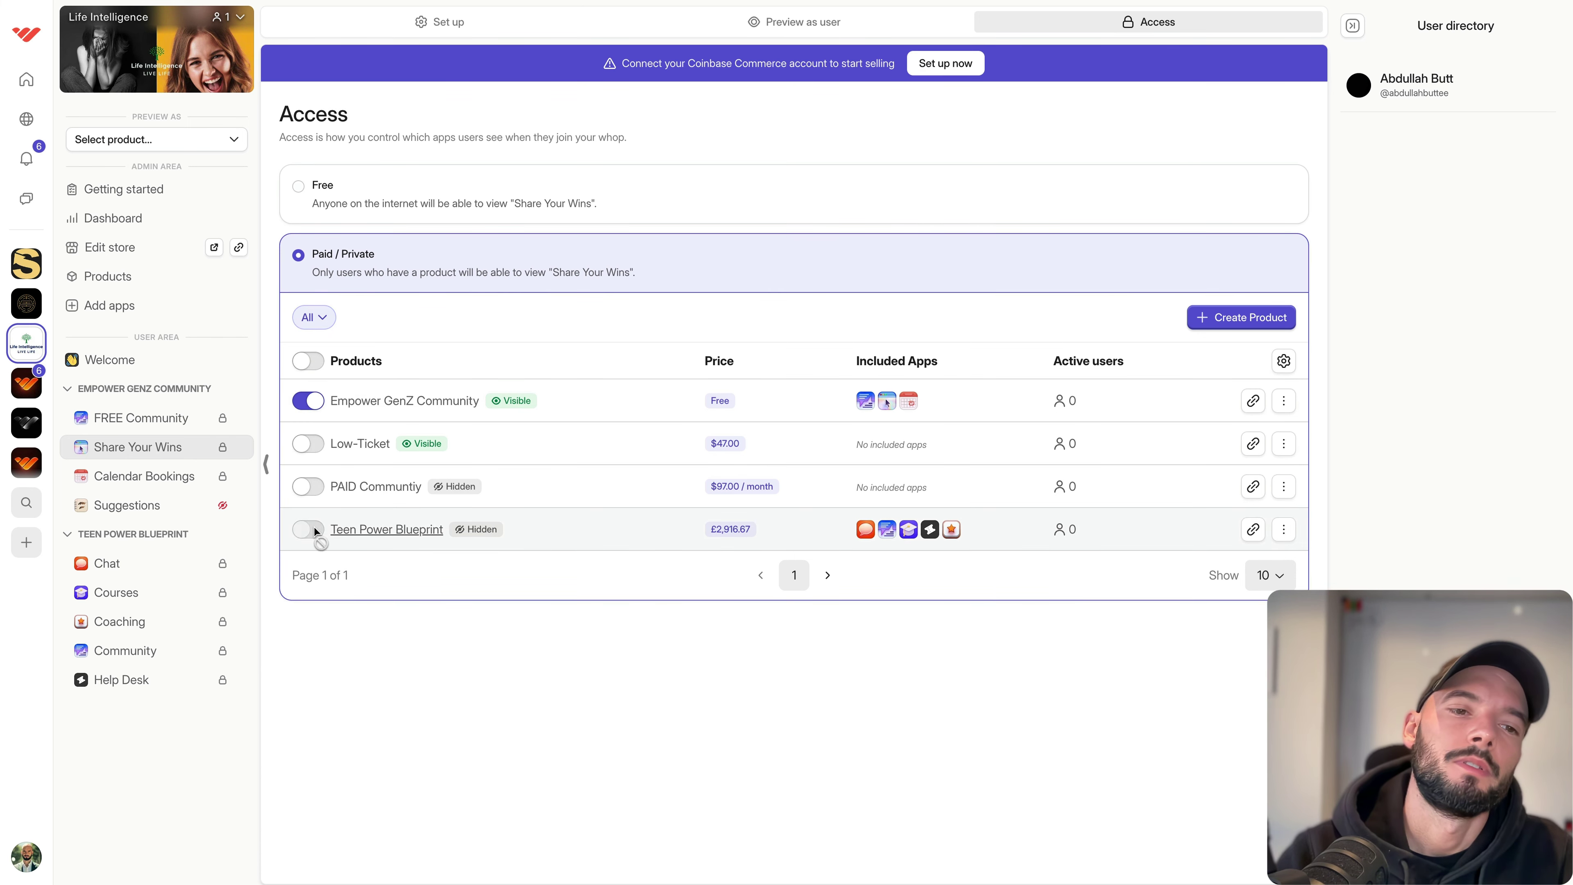
left_click(314, 527)
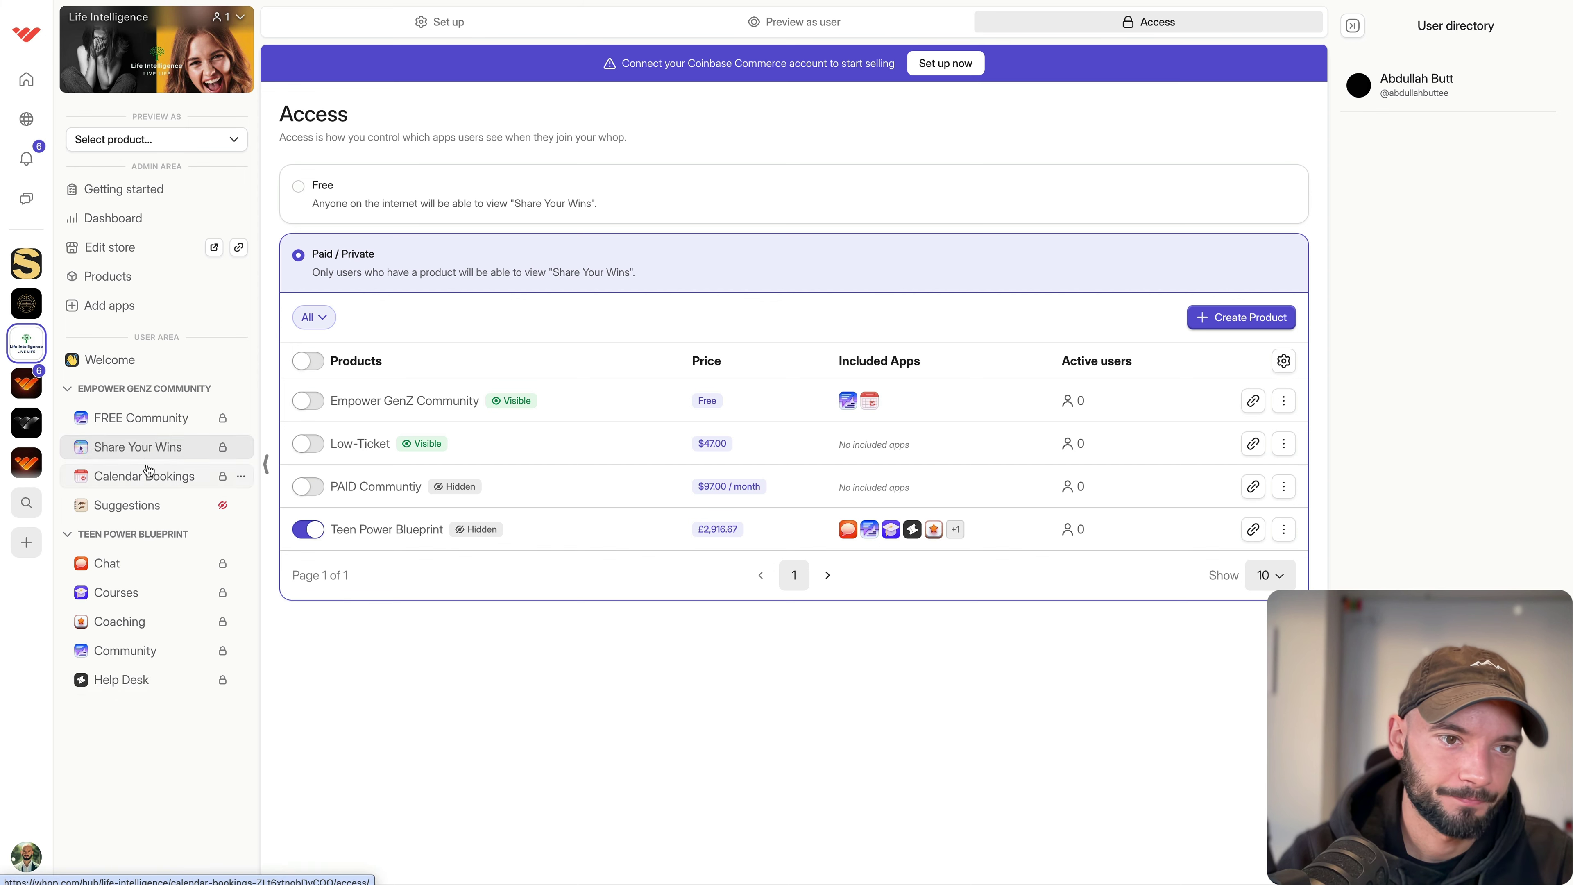
left_click_drag(140, 451, 130, 690)
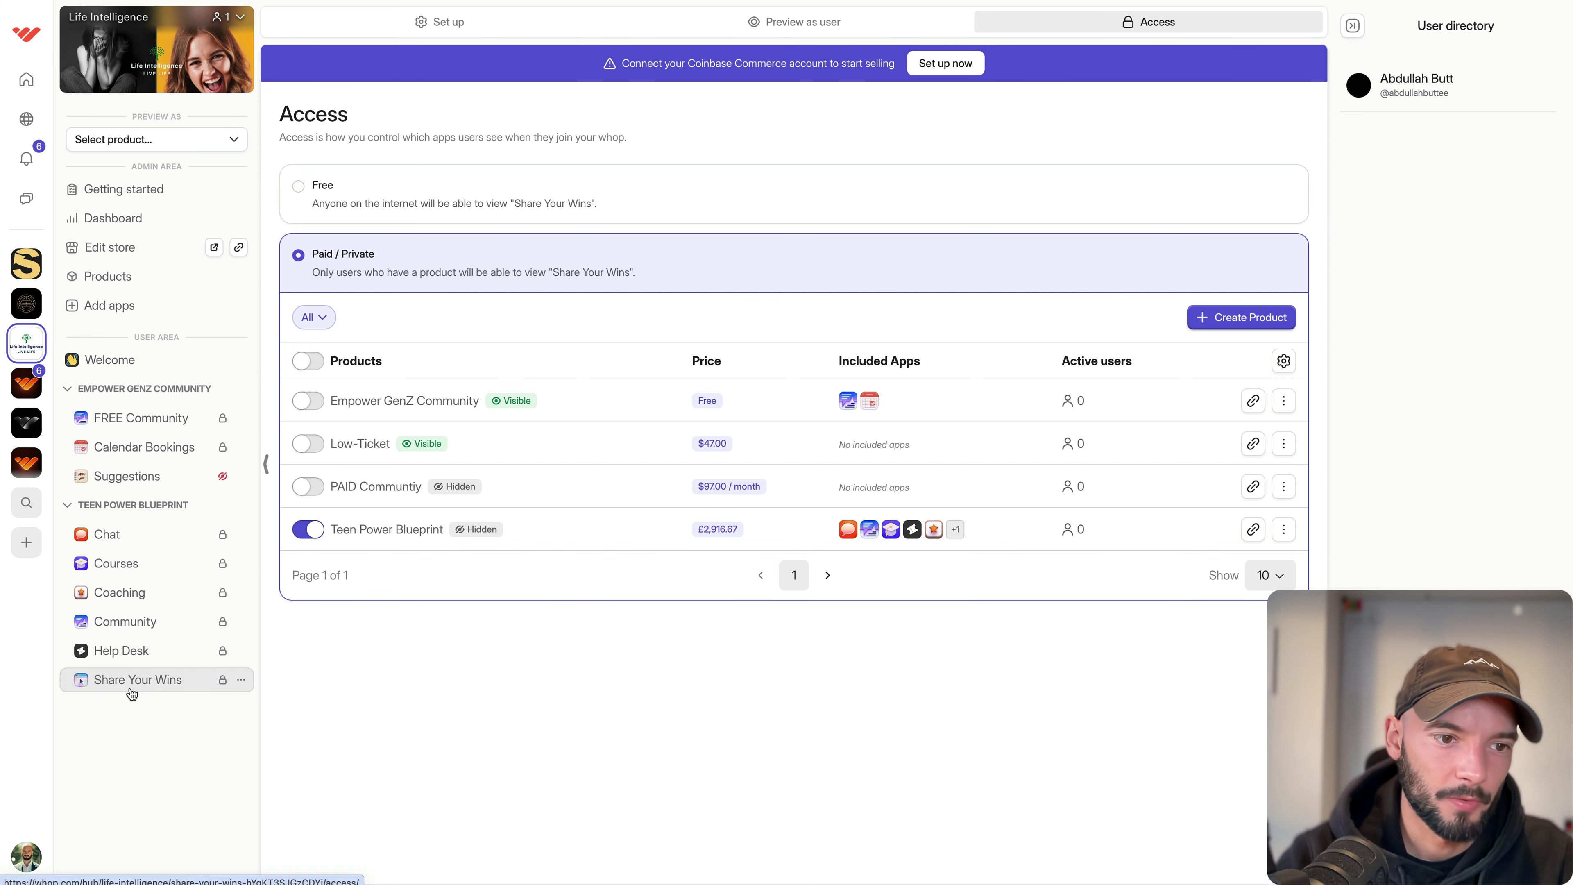
Restrict Suggestions access to paying members of Empower GenZ Community.
left_click(128, 476)
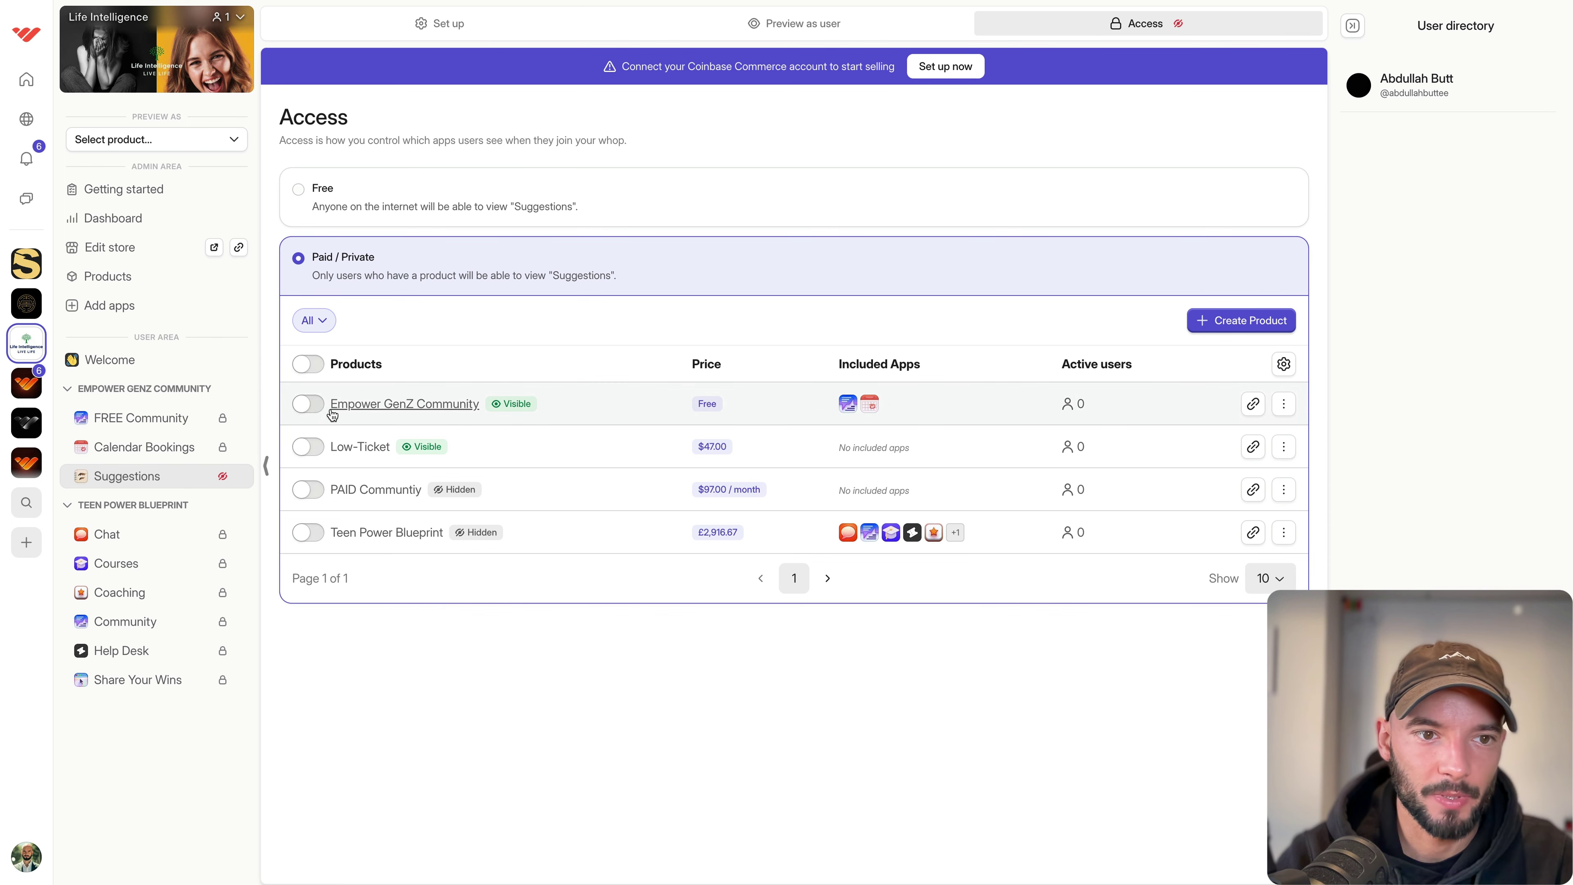
left_click(317, 406)
left_click(551, 192)
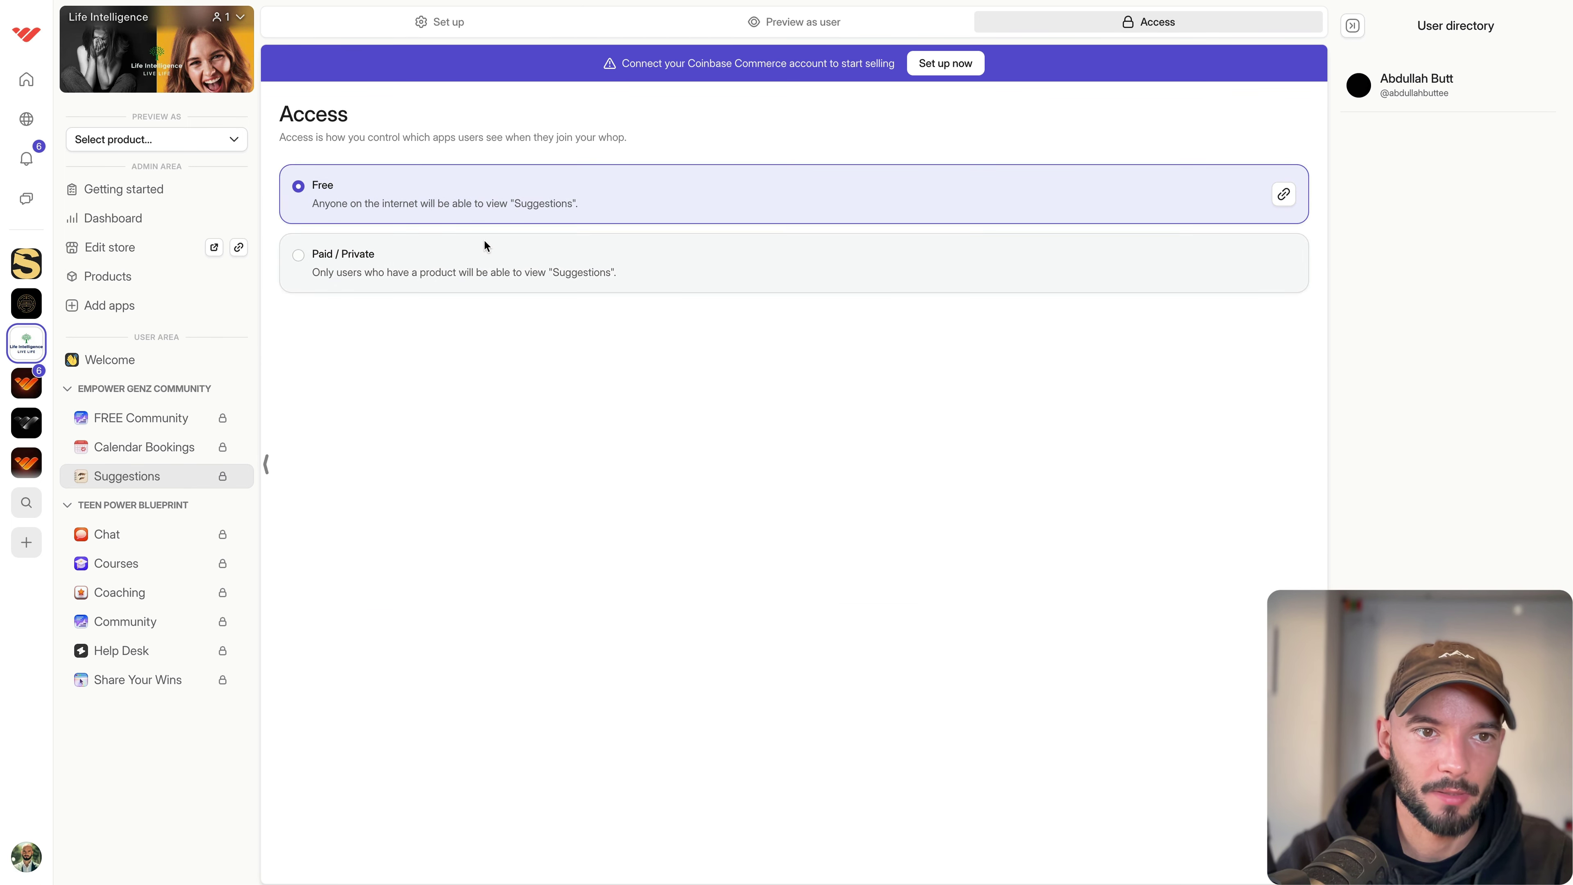
left_click(320, 254)
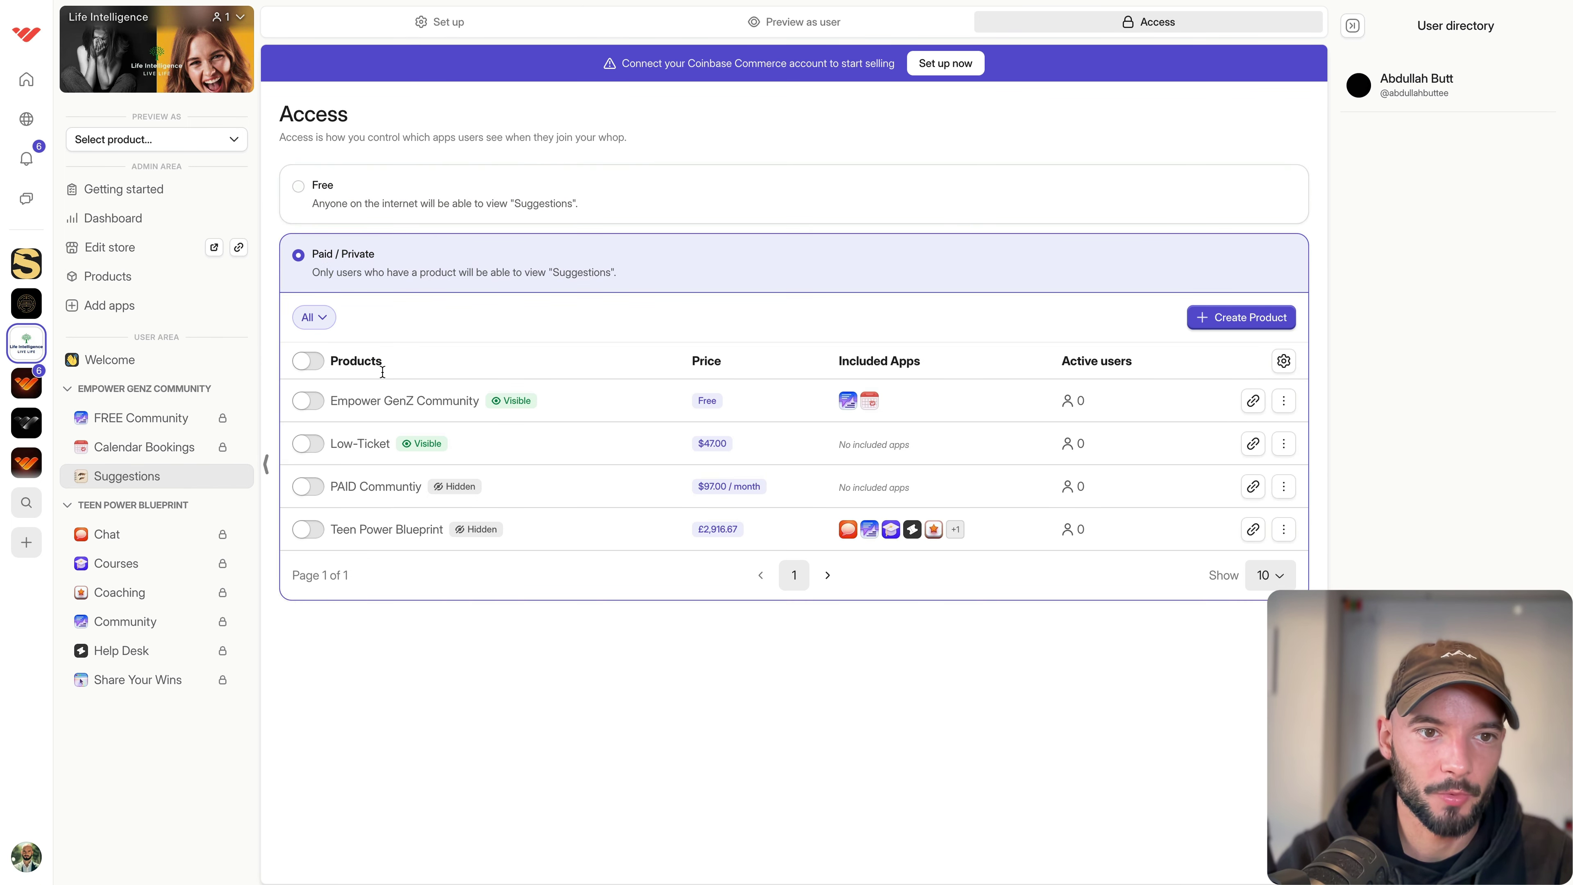
left_click(308, 405)
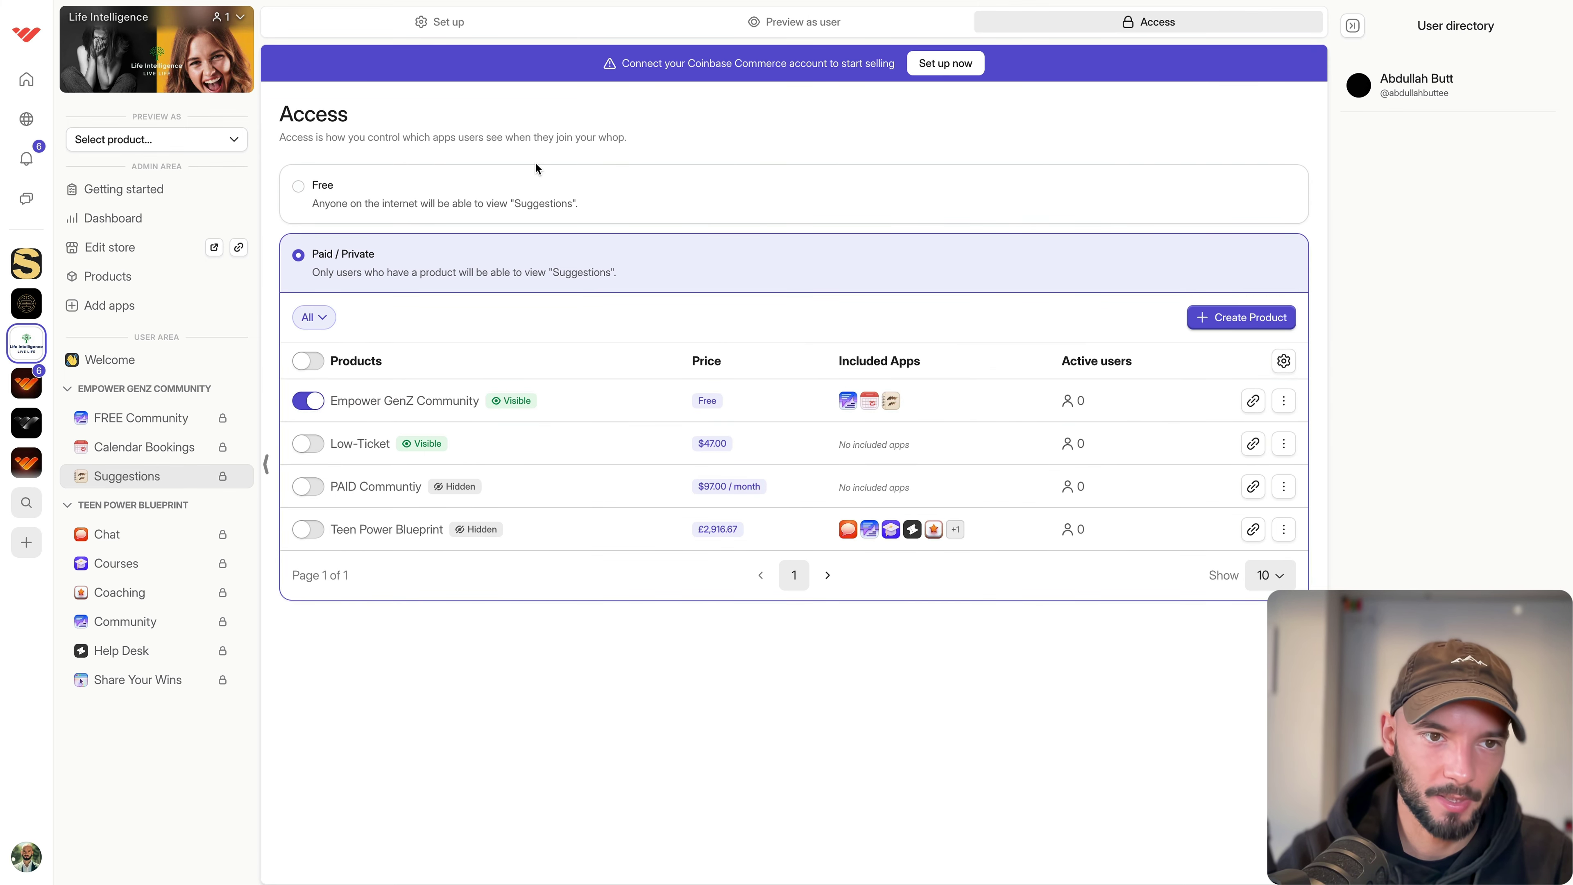
Preview Suggestions as a member and view the empty suggestions board.
left_click(765, 19)
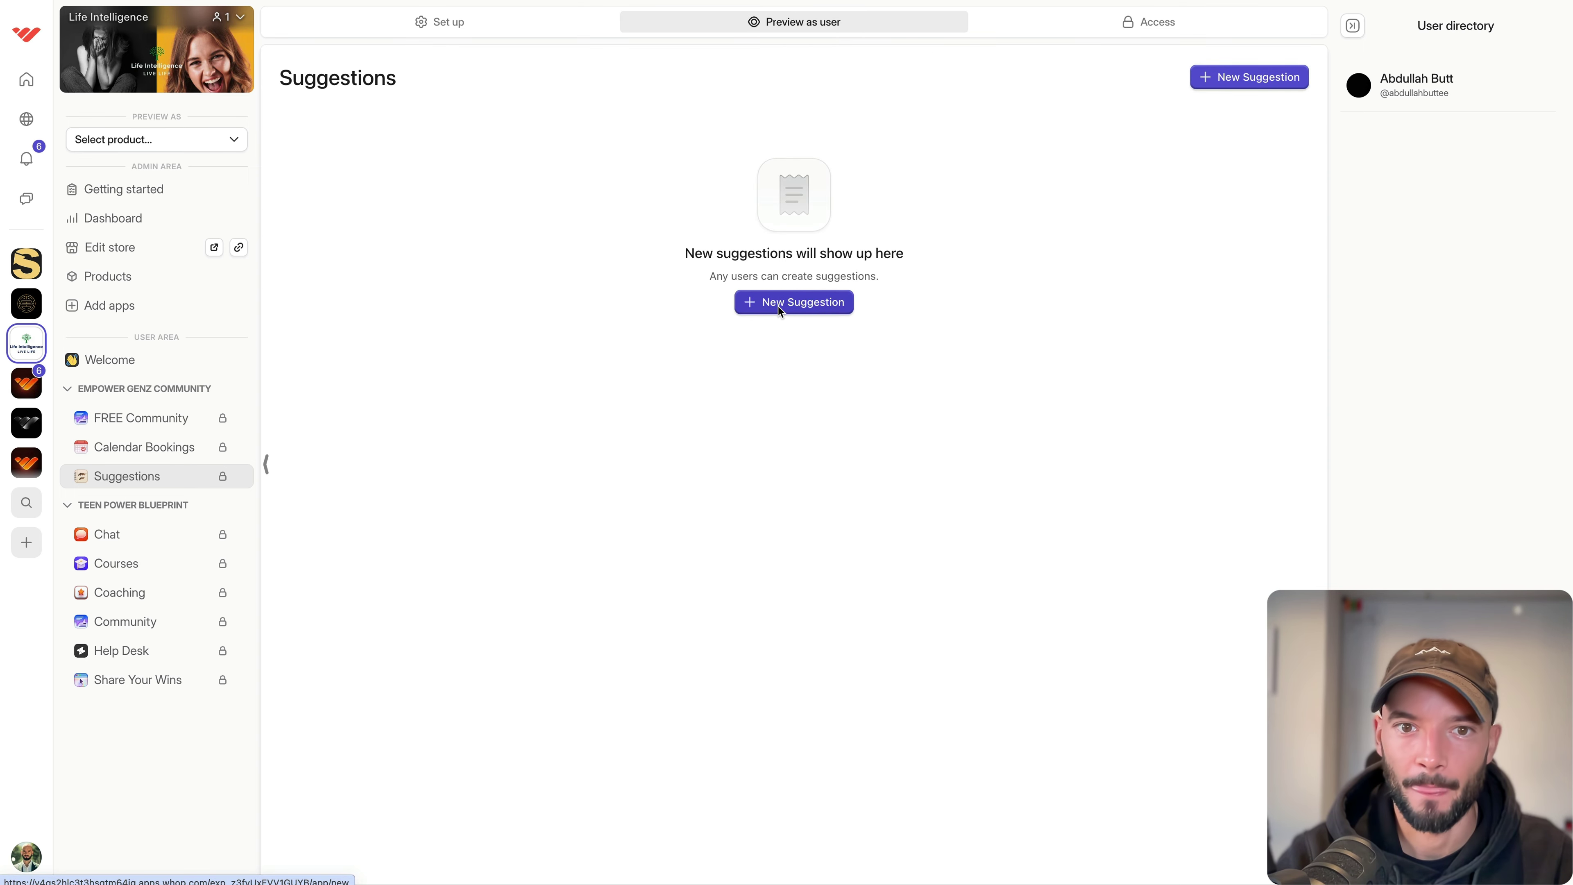
left_click(780, 310)
left_click(562, 166)
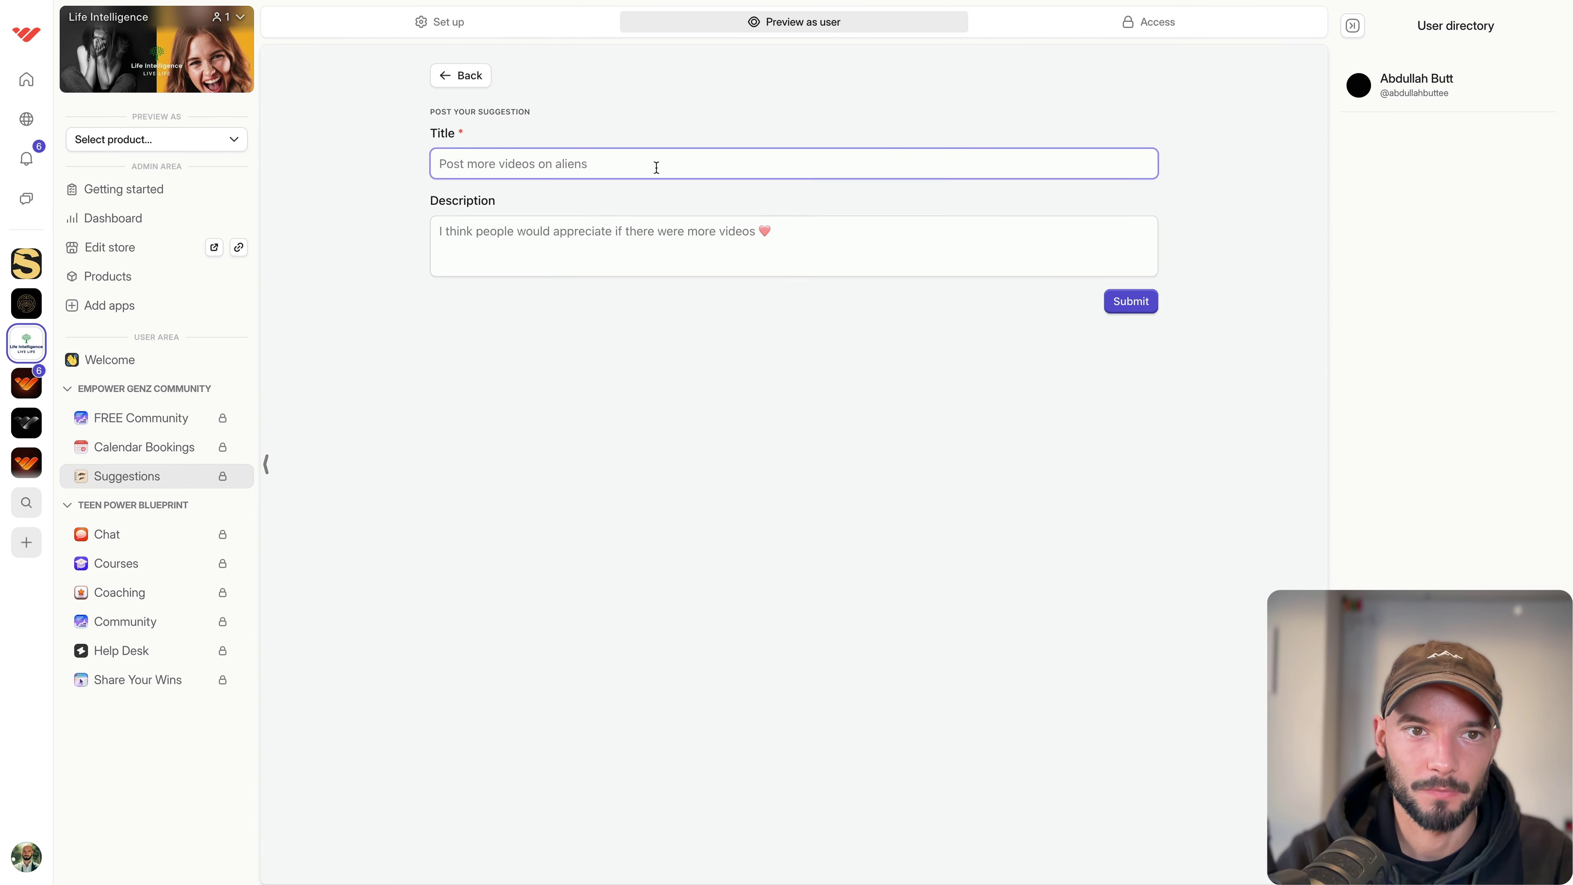
left_click(451, 77)
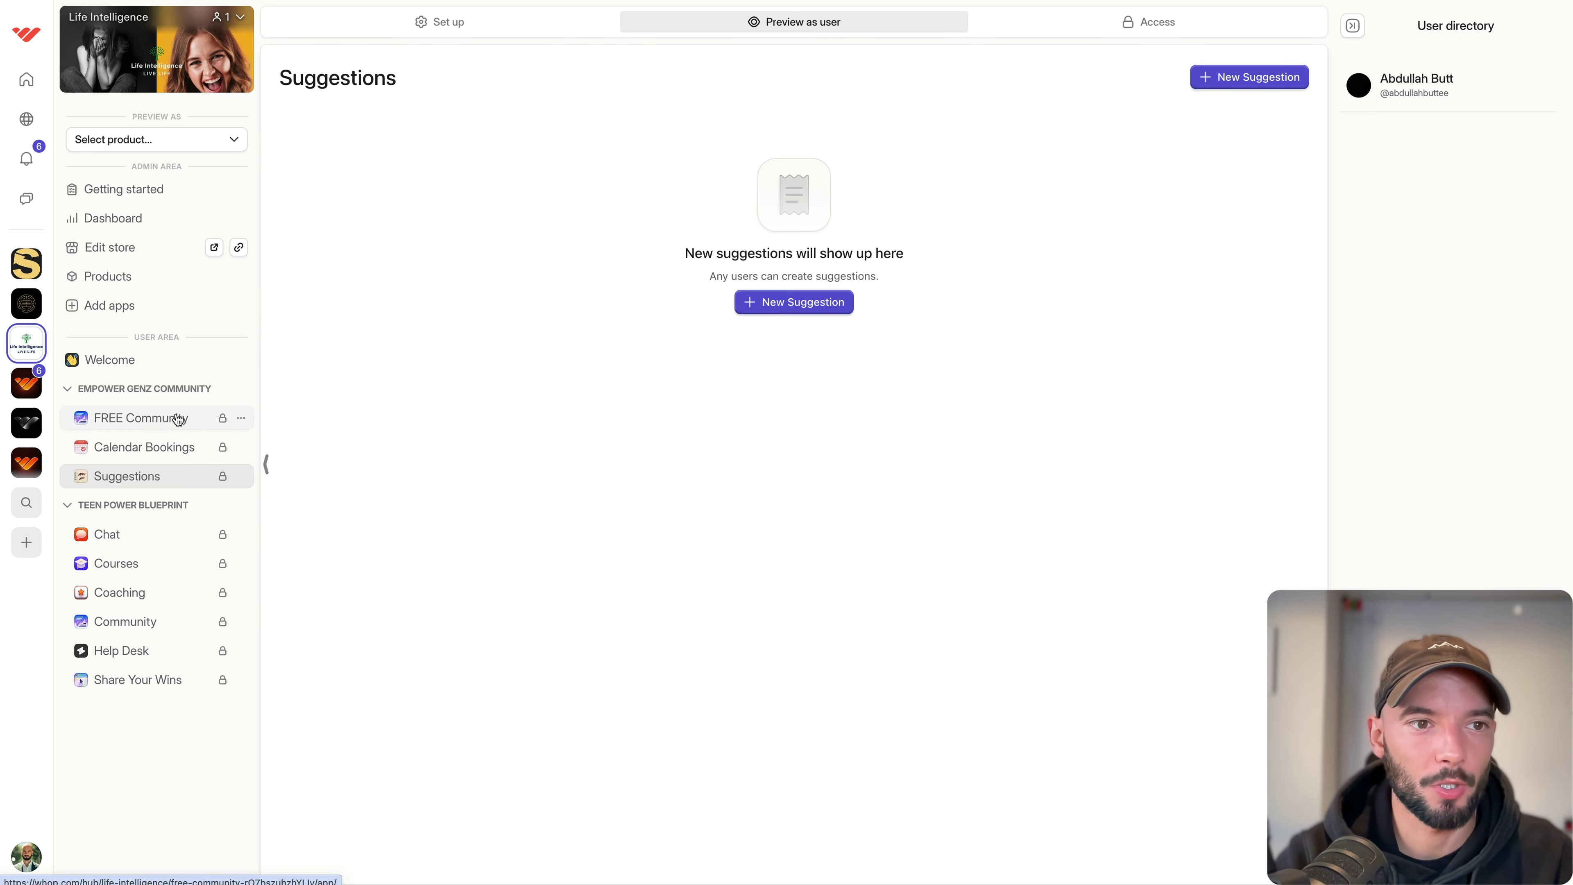
left_click(115, 308)
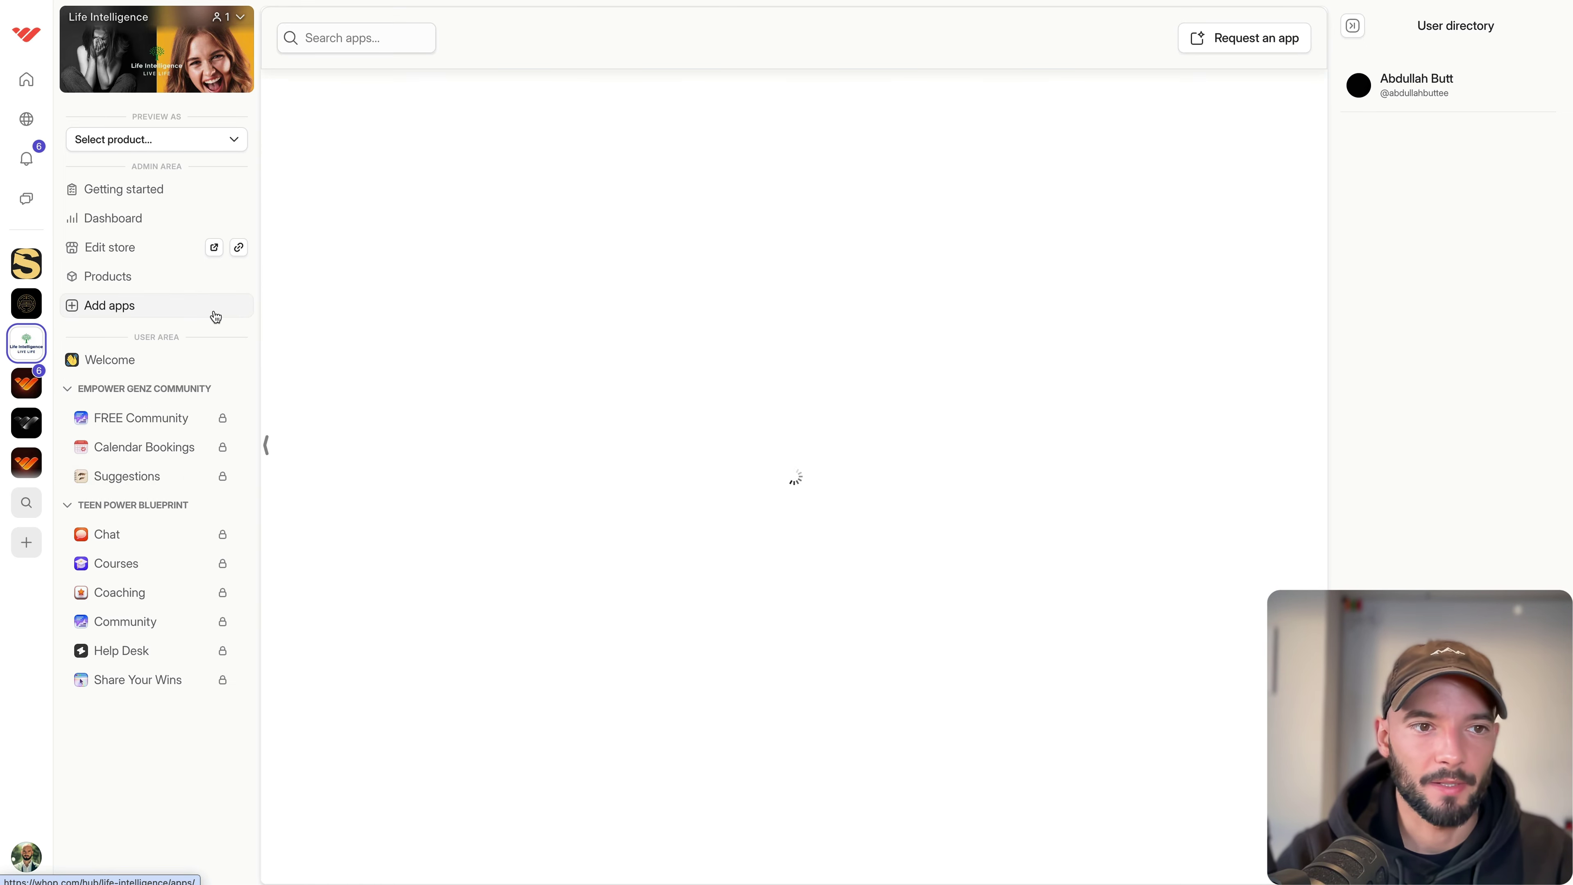
scroll(565, 320, "down", 10)
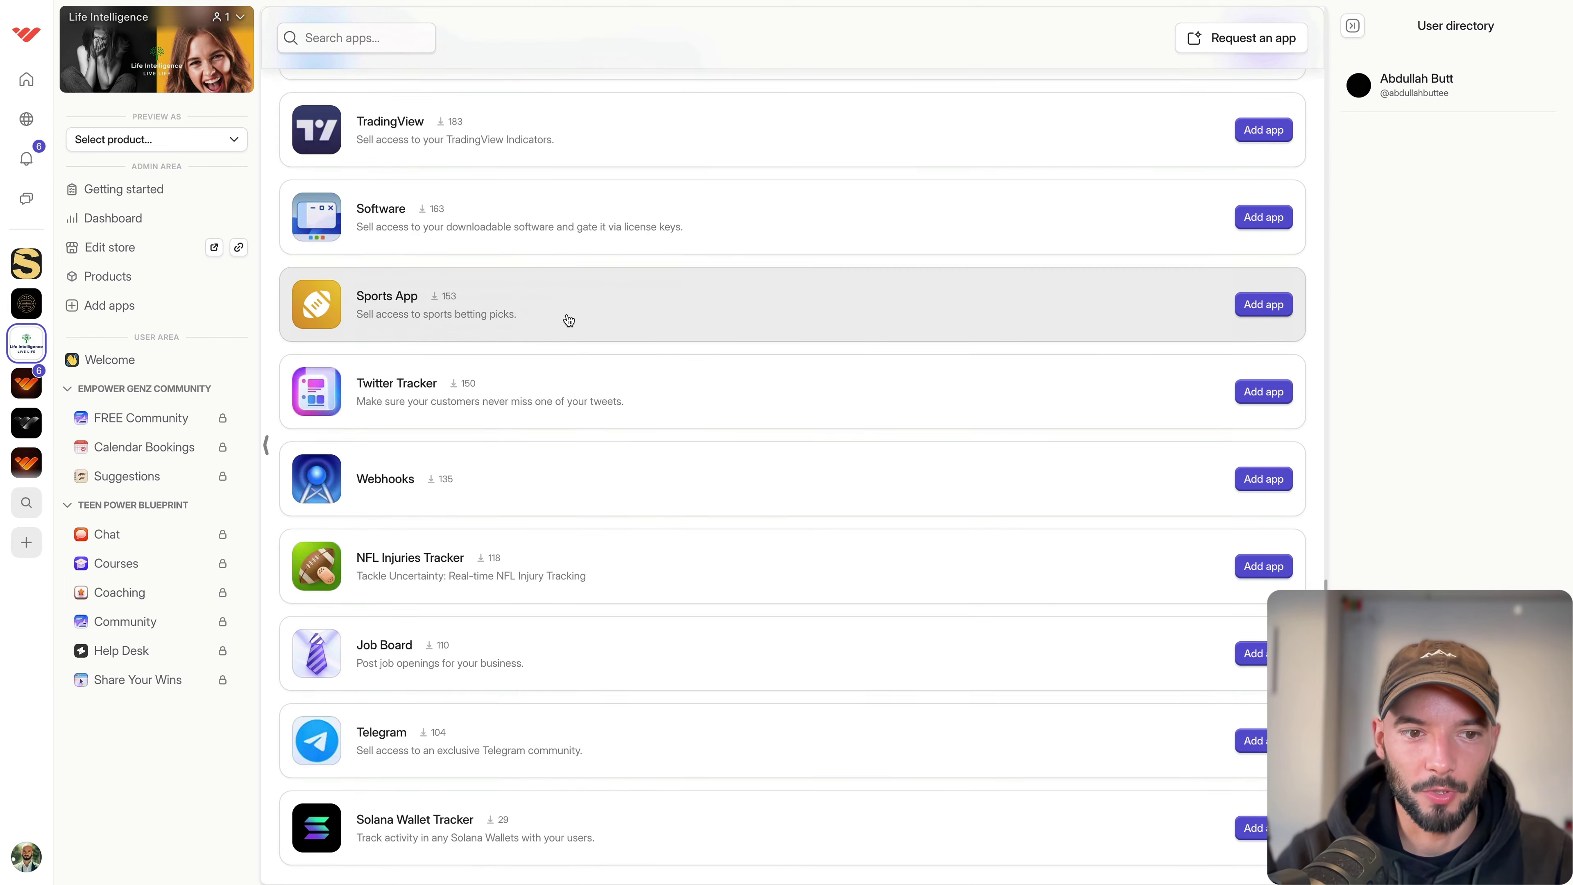
scroll(568, 320, "up", 10)
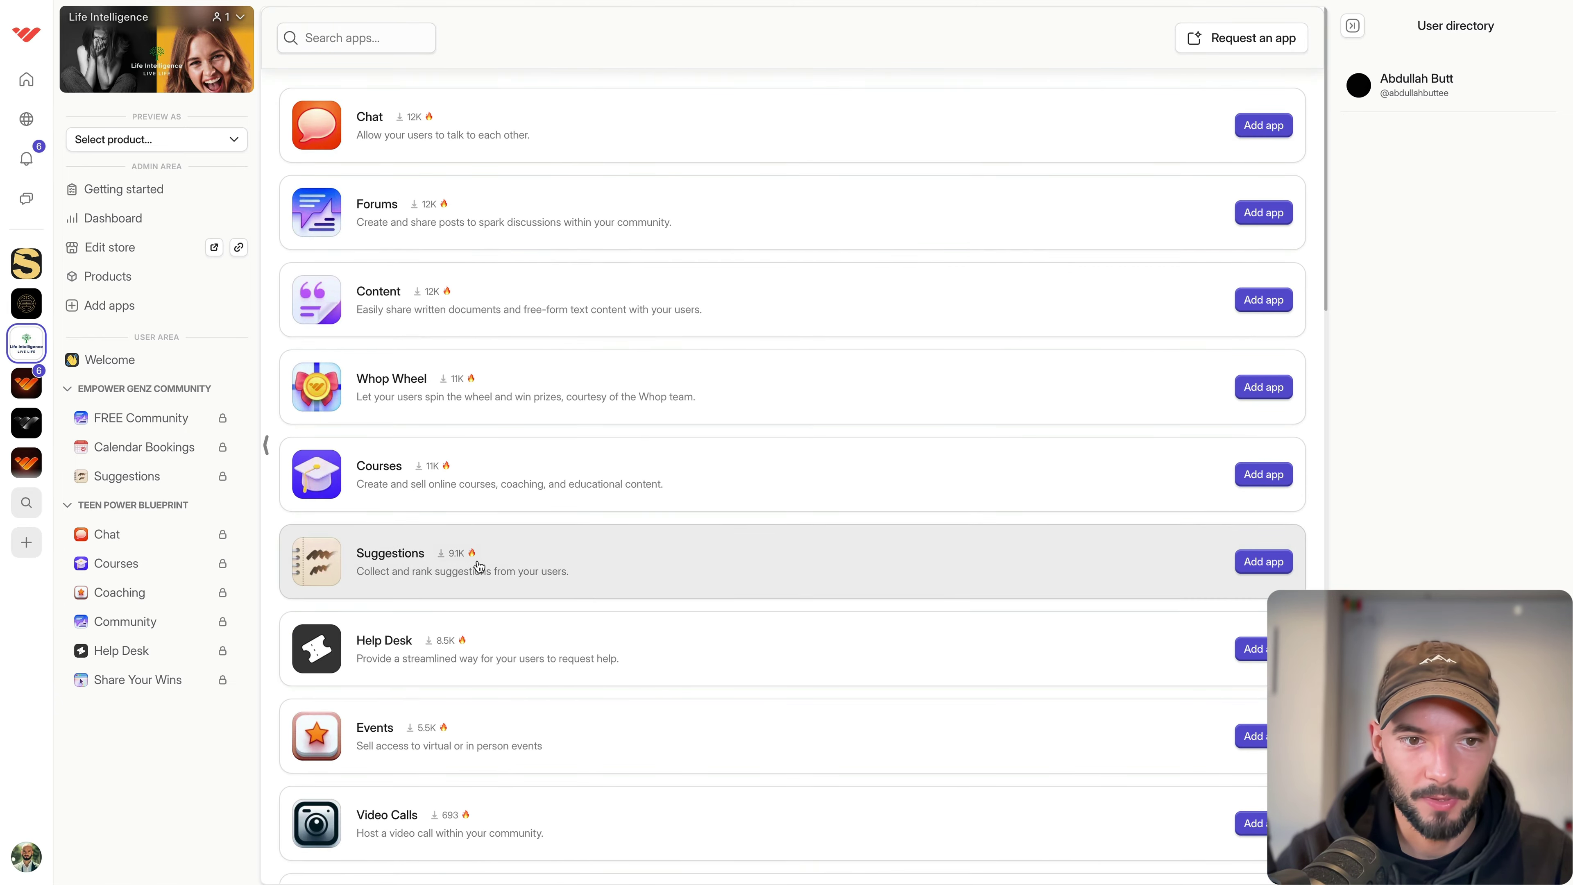
scroll(479, 563, "down", 10)
scroll(478, 562, "up", 10)
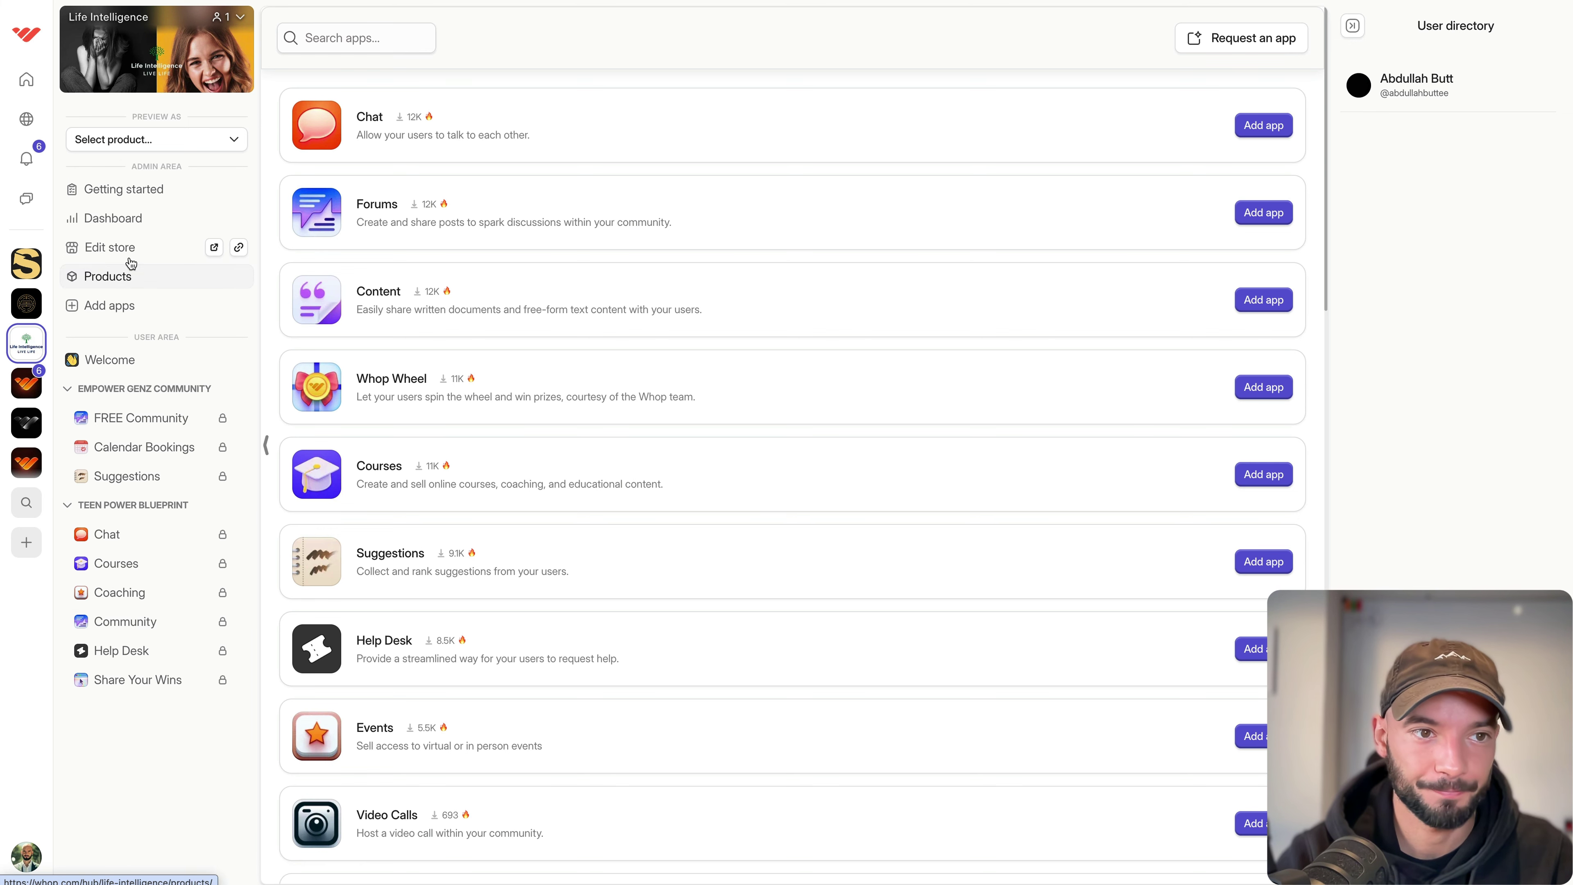
Open the hub's admin dashboard and scroll through its overview.
left_click(125, 225)
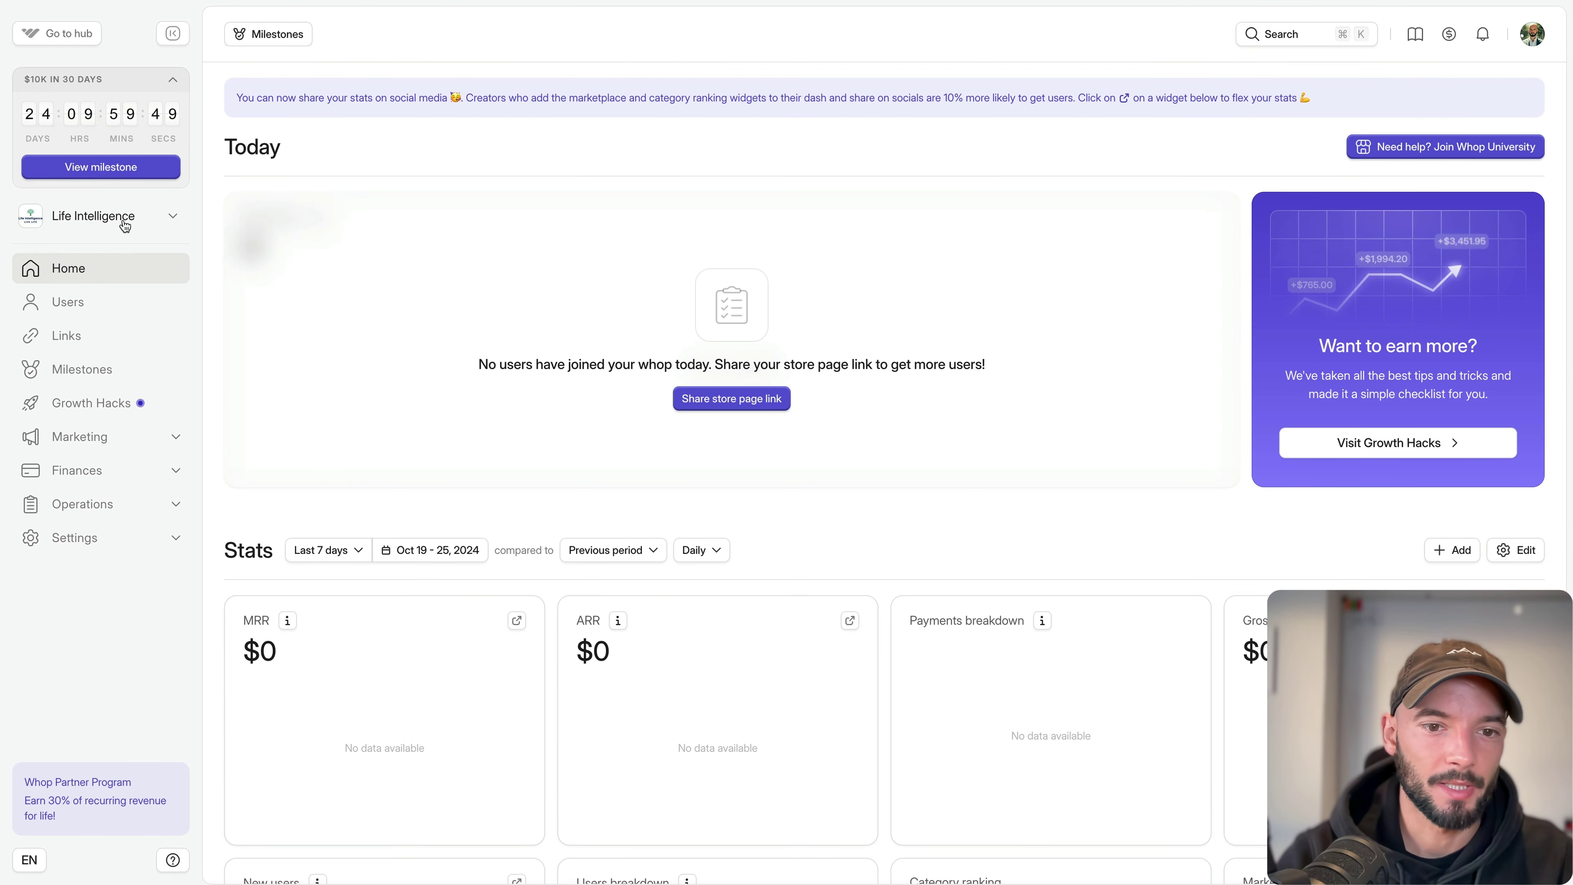
scroll(457, 232, "down", 5)
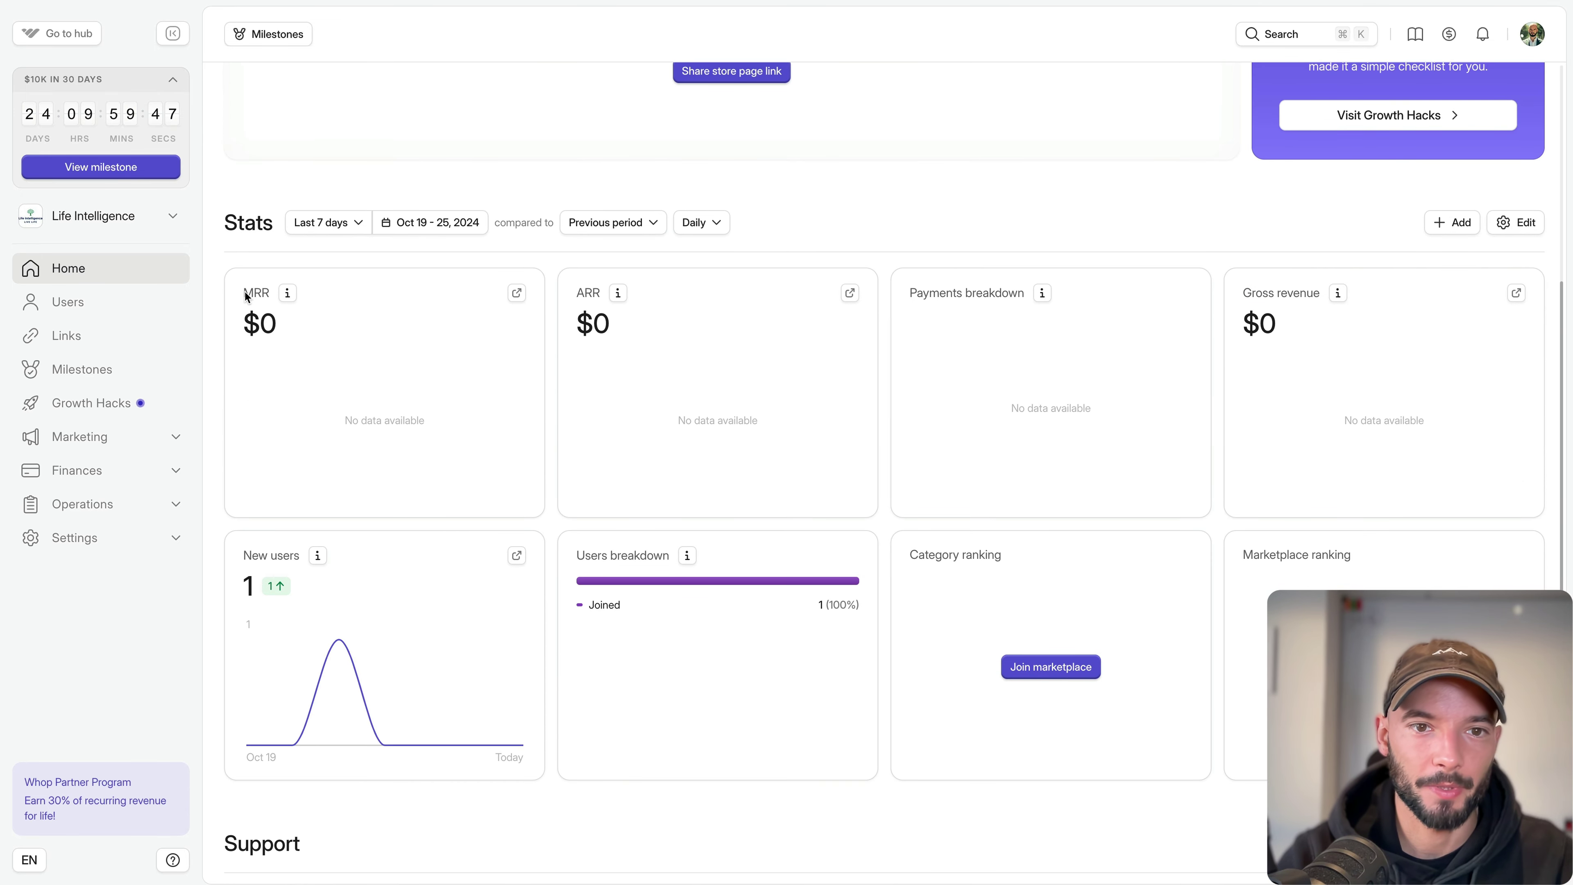
scroll(591, 300, "down", 3)
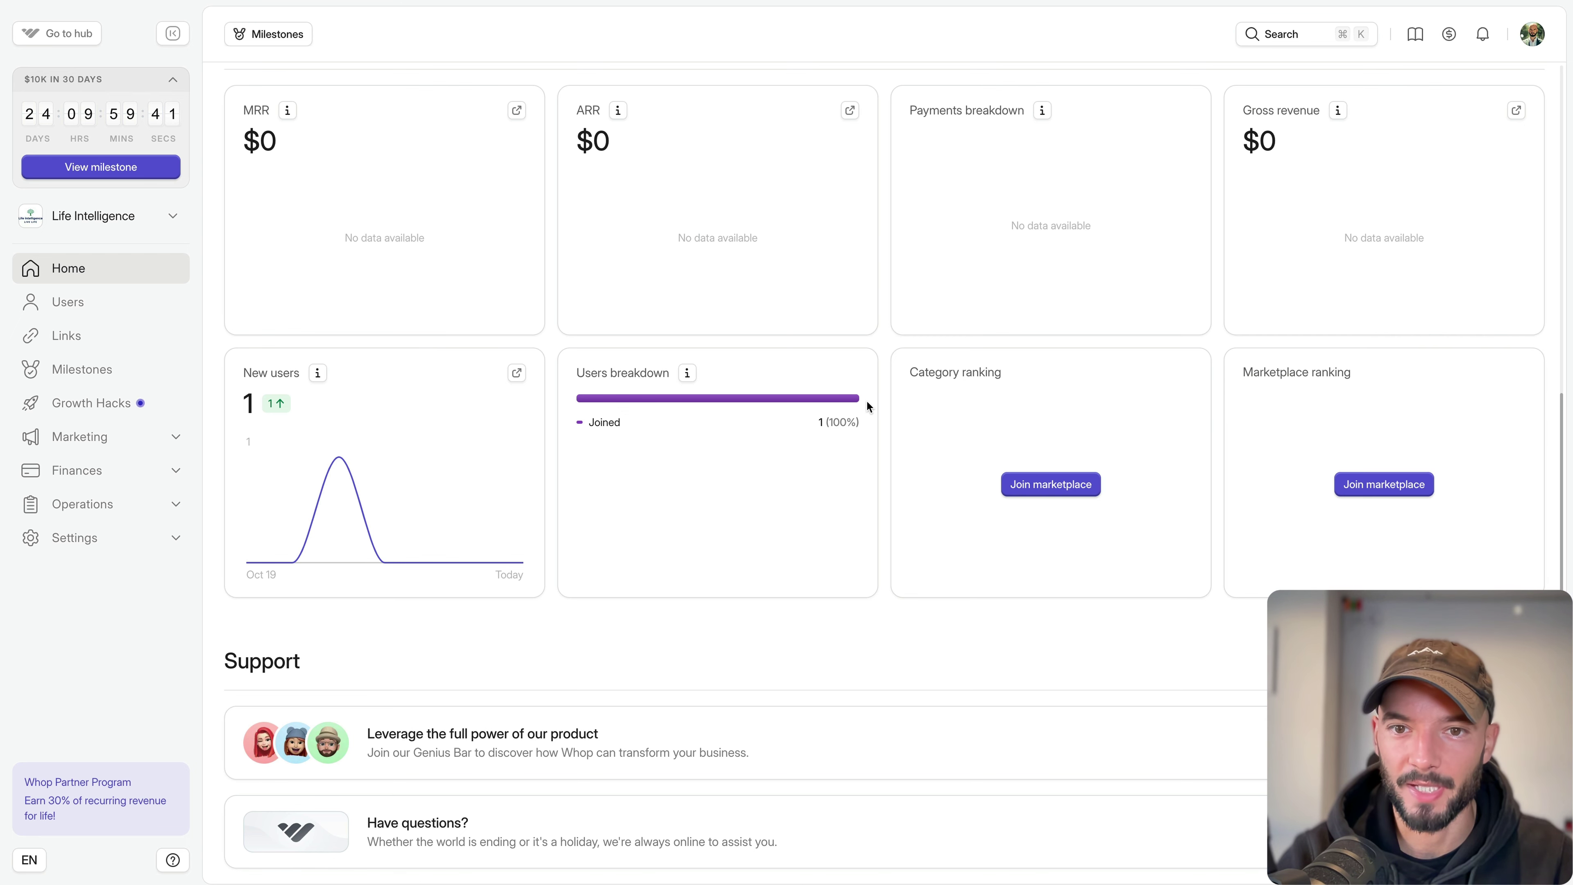
scroll(866, 401, "up", 8)
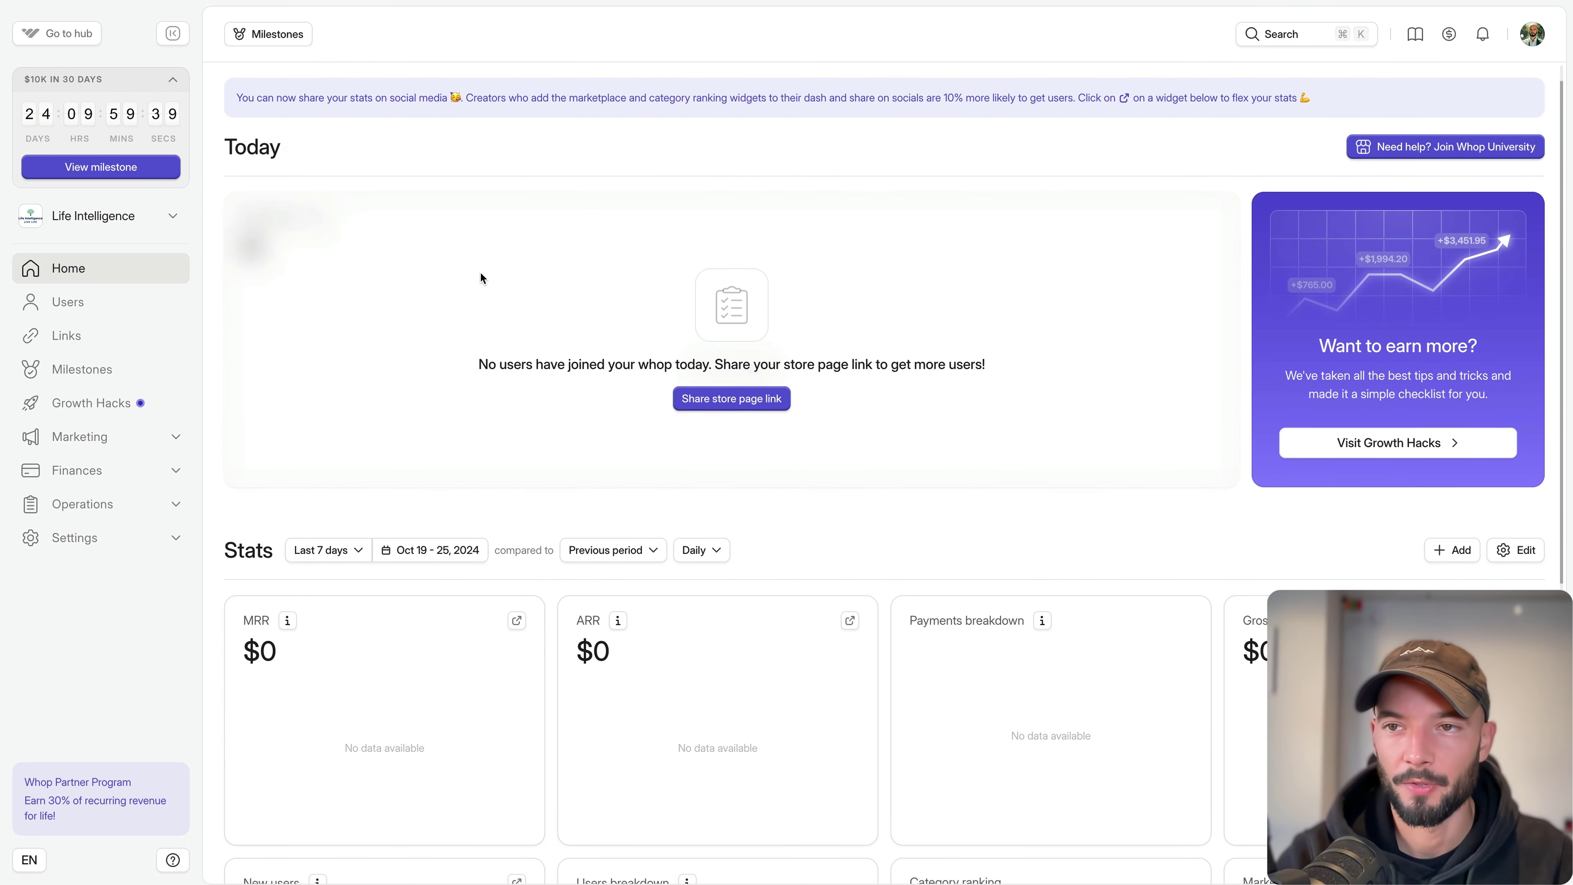
Review the hub's users and a member's actions, then go to Checkout Links.
left_click(91, 313)
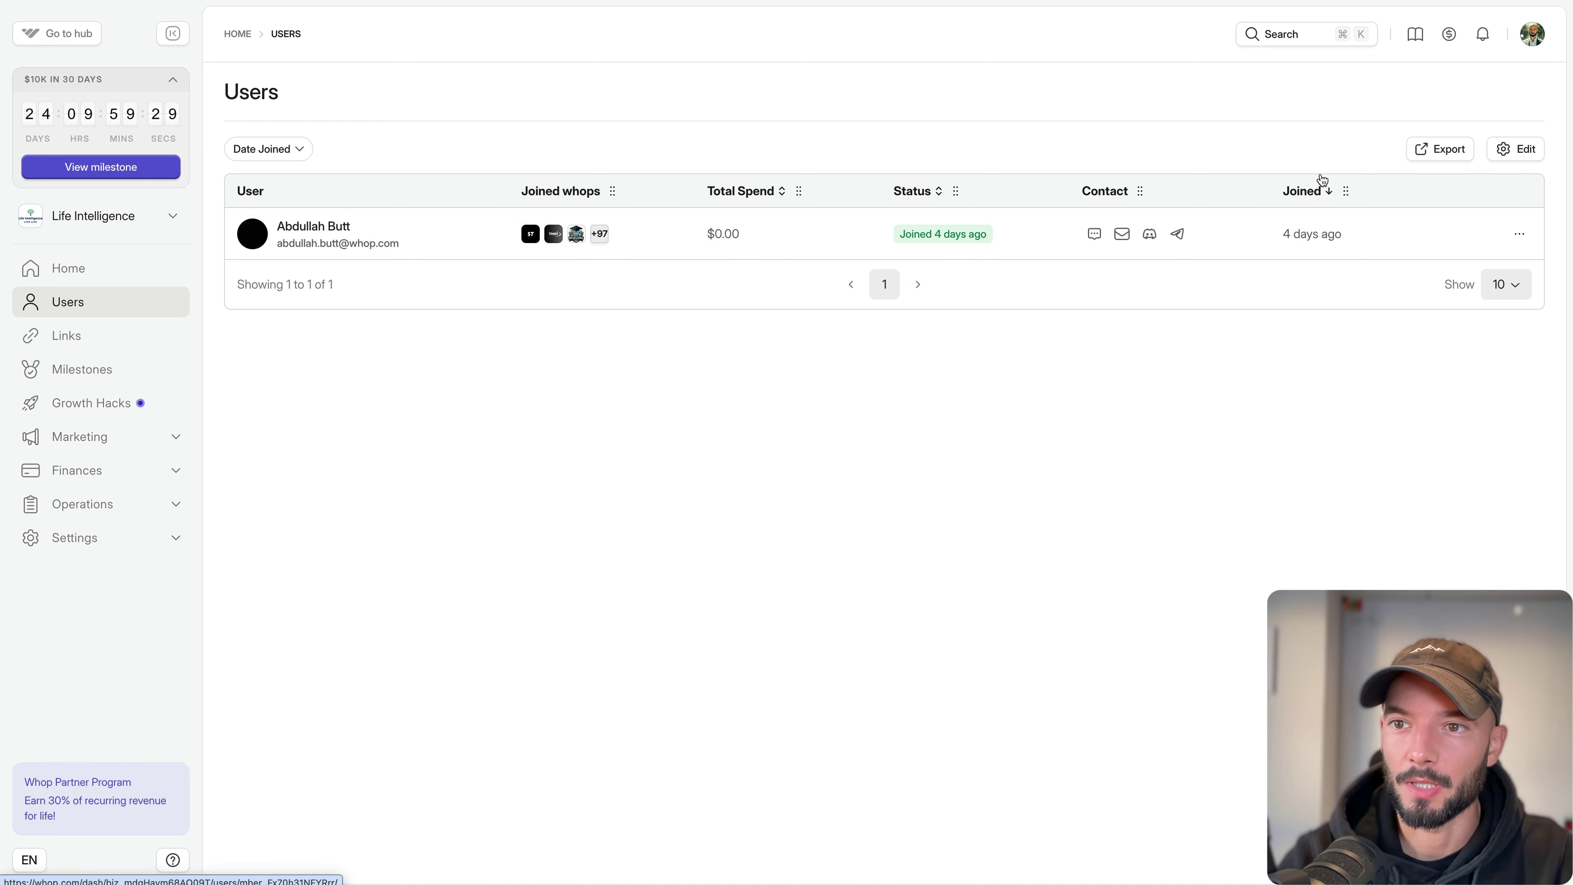
left_click(1519, 233)
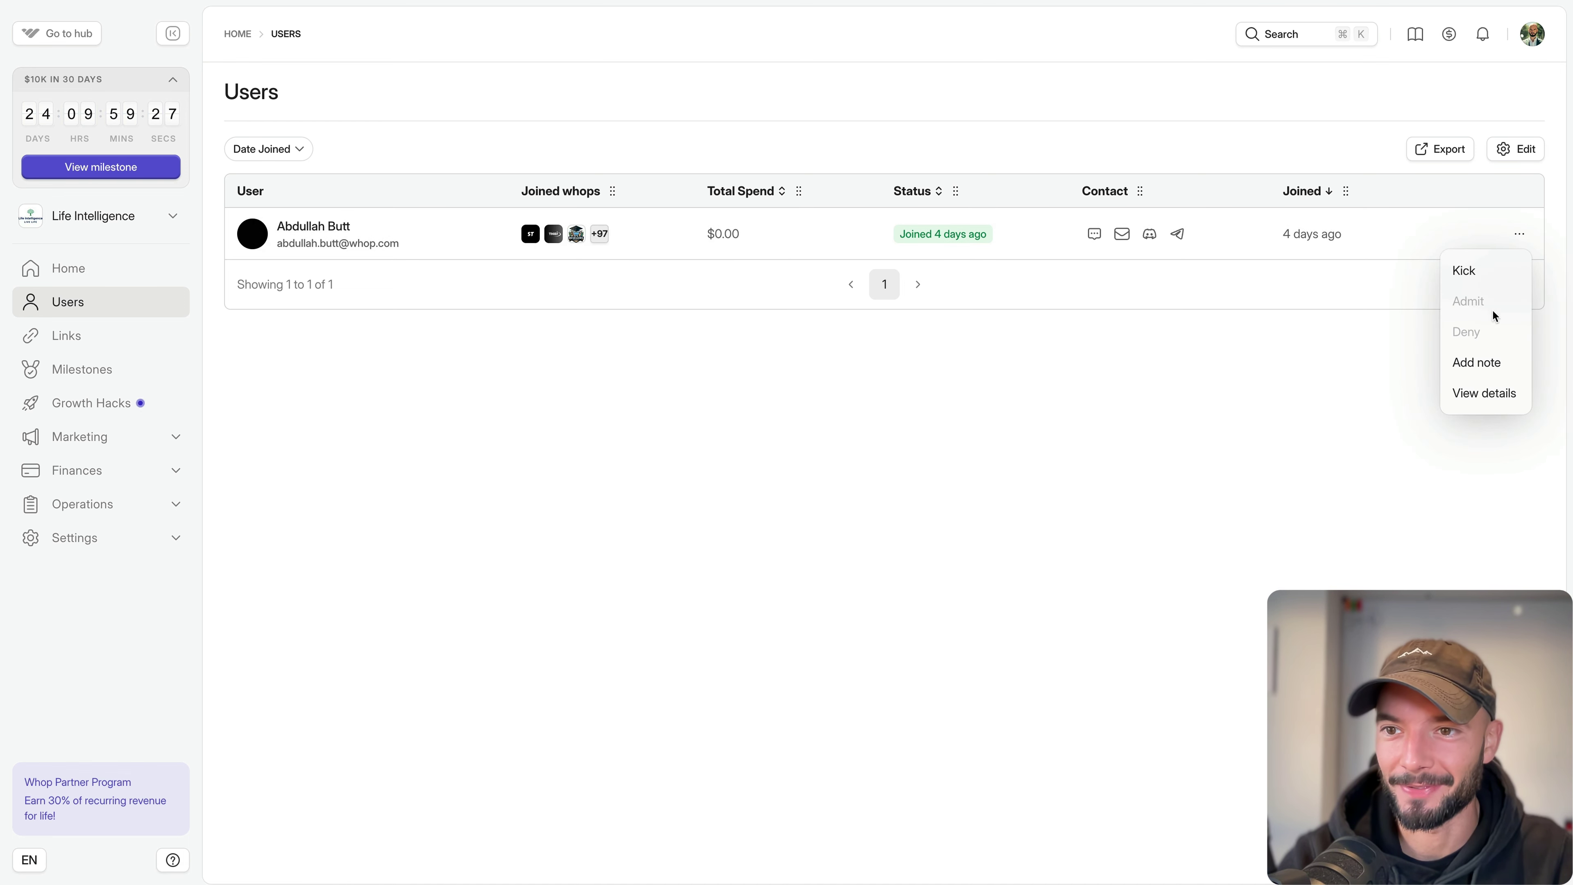
left_click(1222, 333)
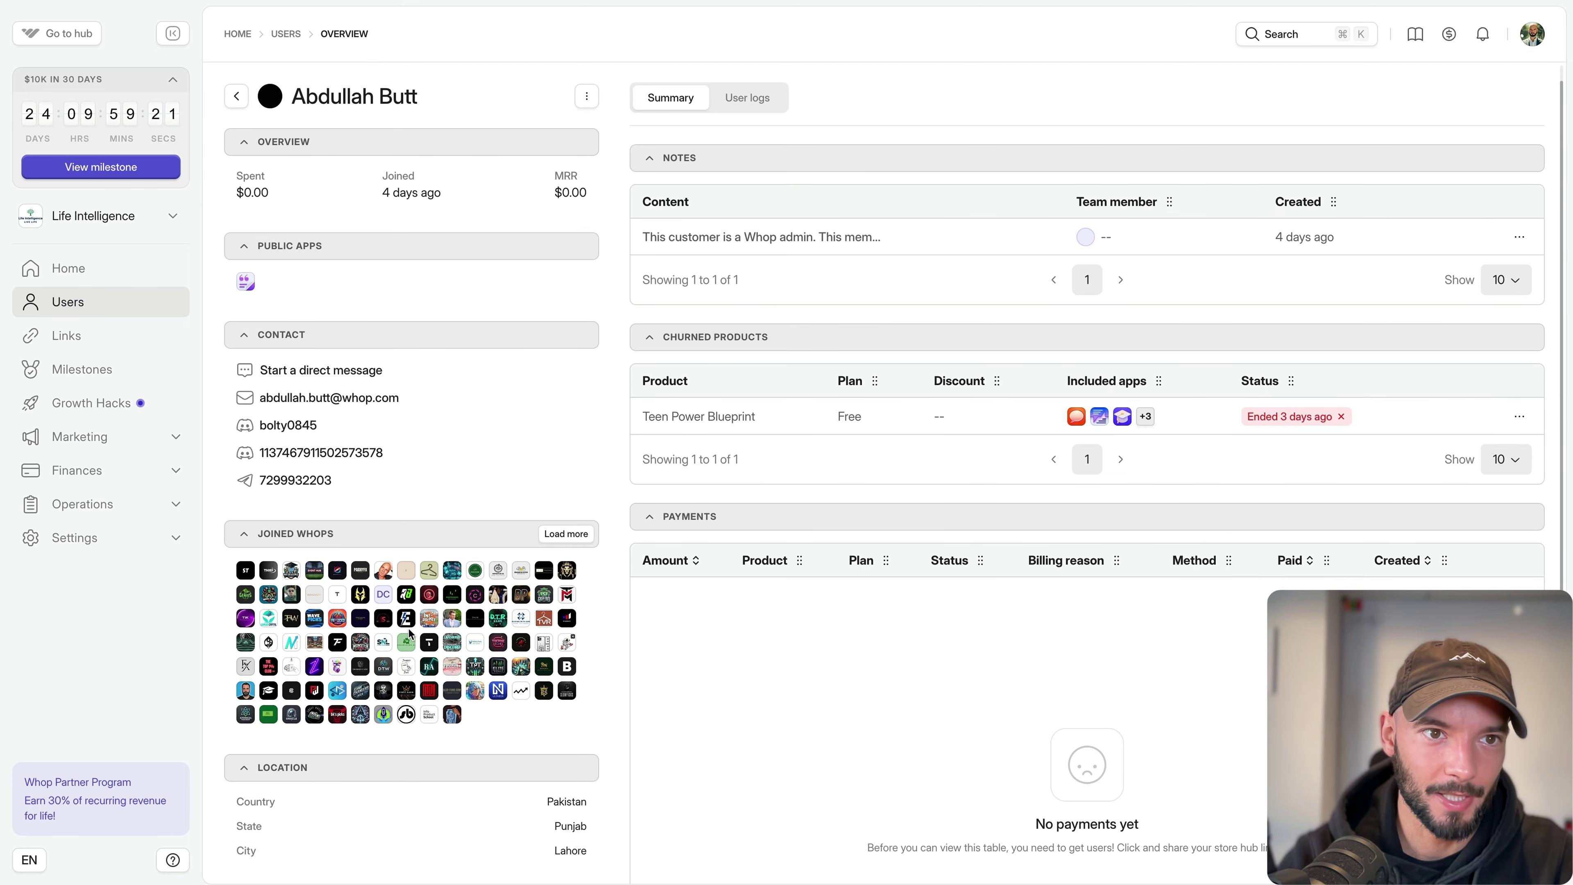
scroll(408, 628, "down", 2)
scroll(408, 628, "up", 2)
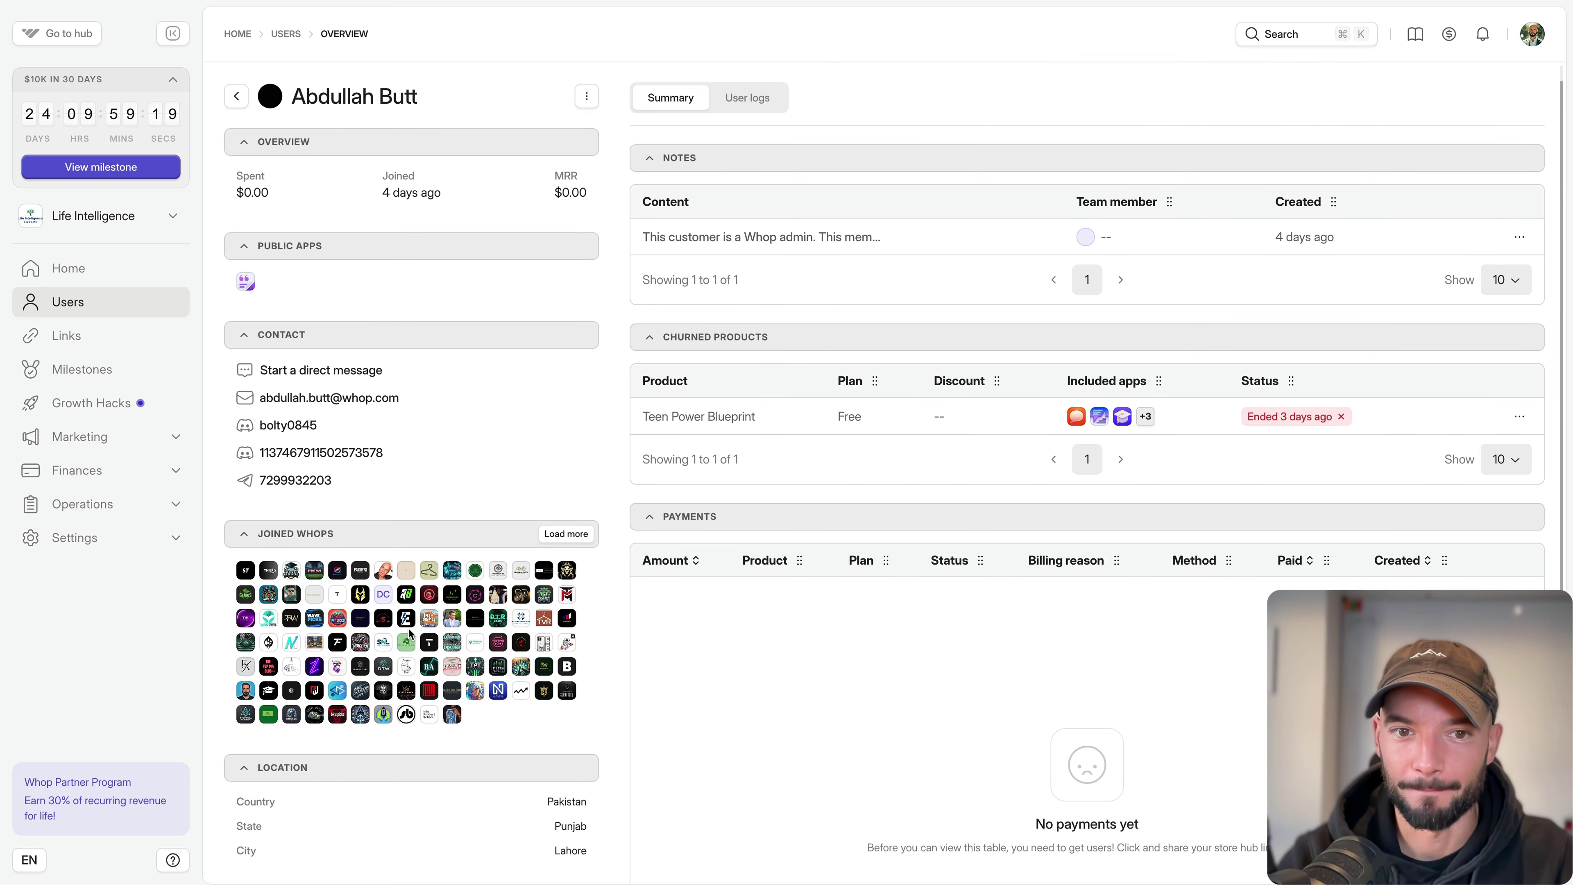
mouse_move(433, 426)
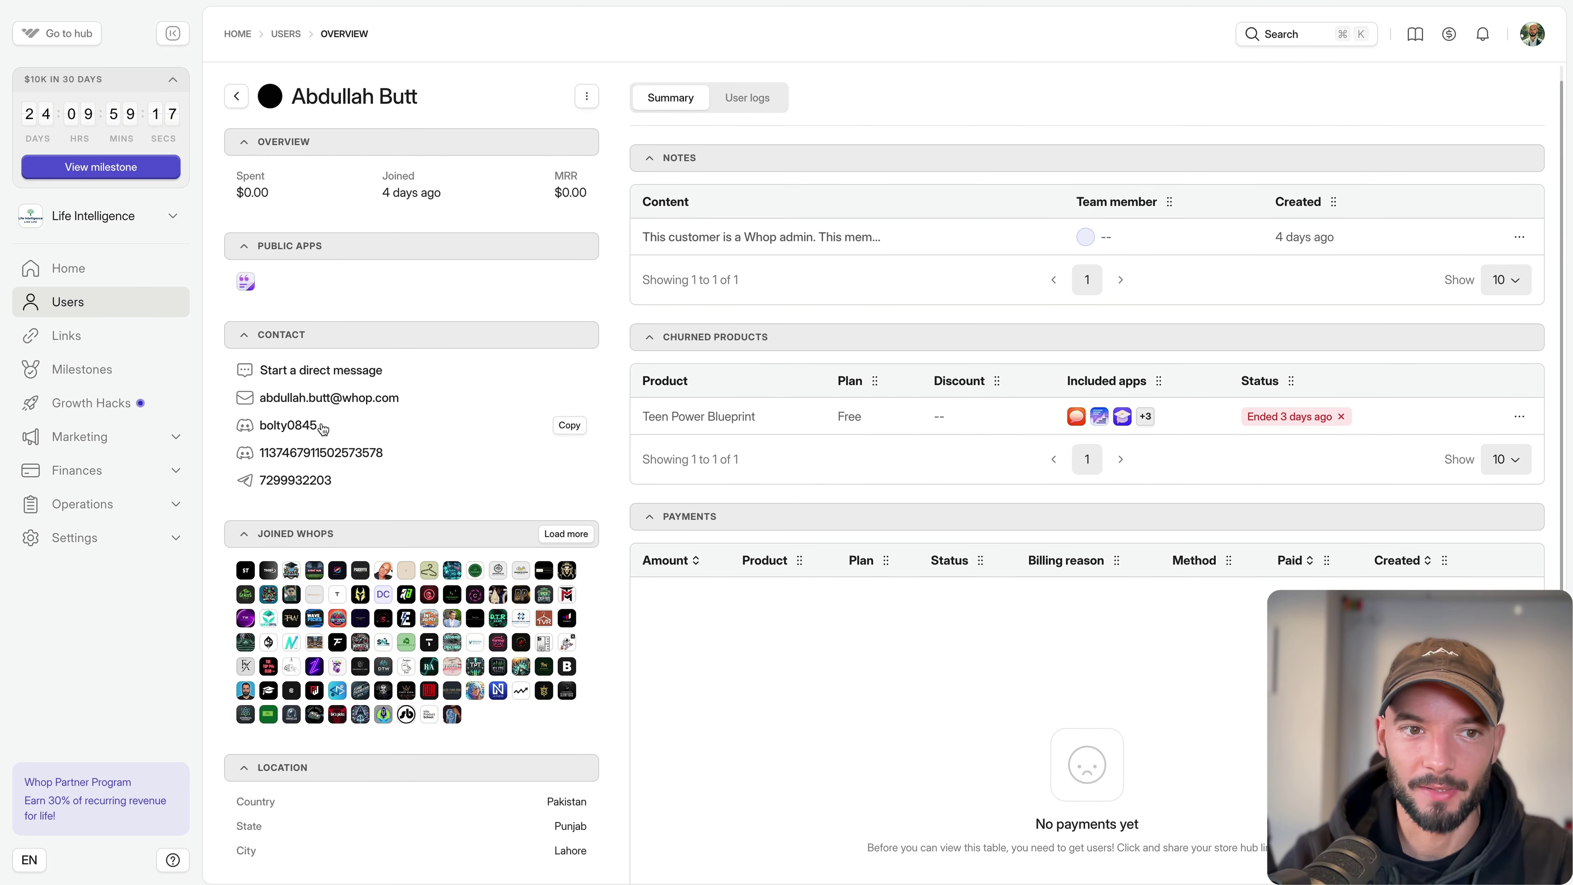
left_click(327, 375)
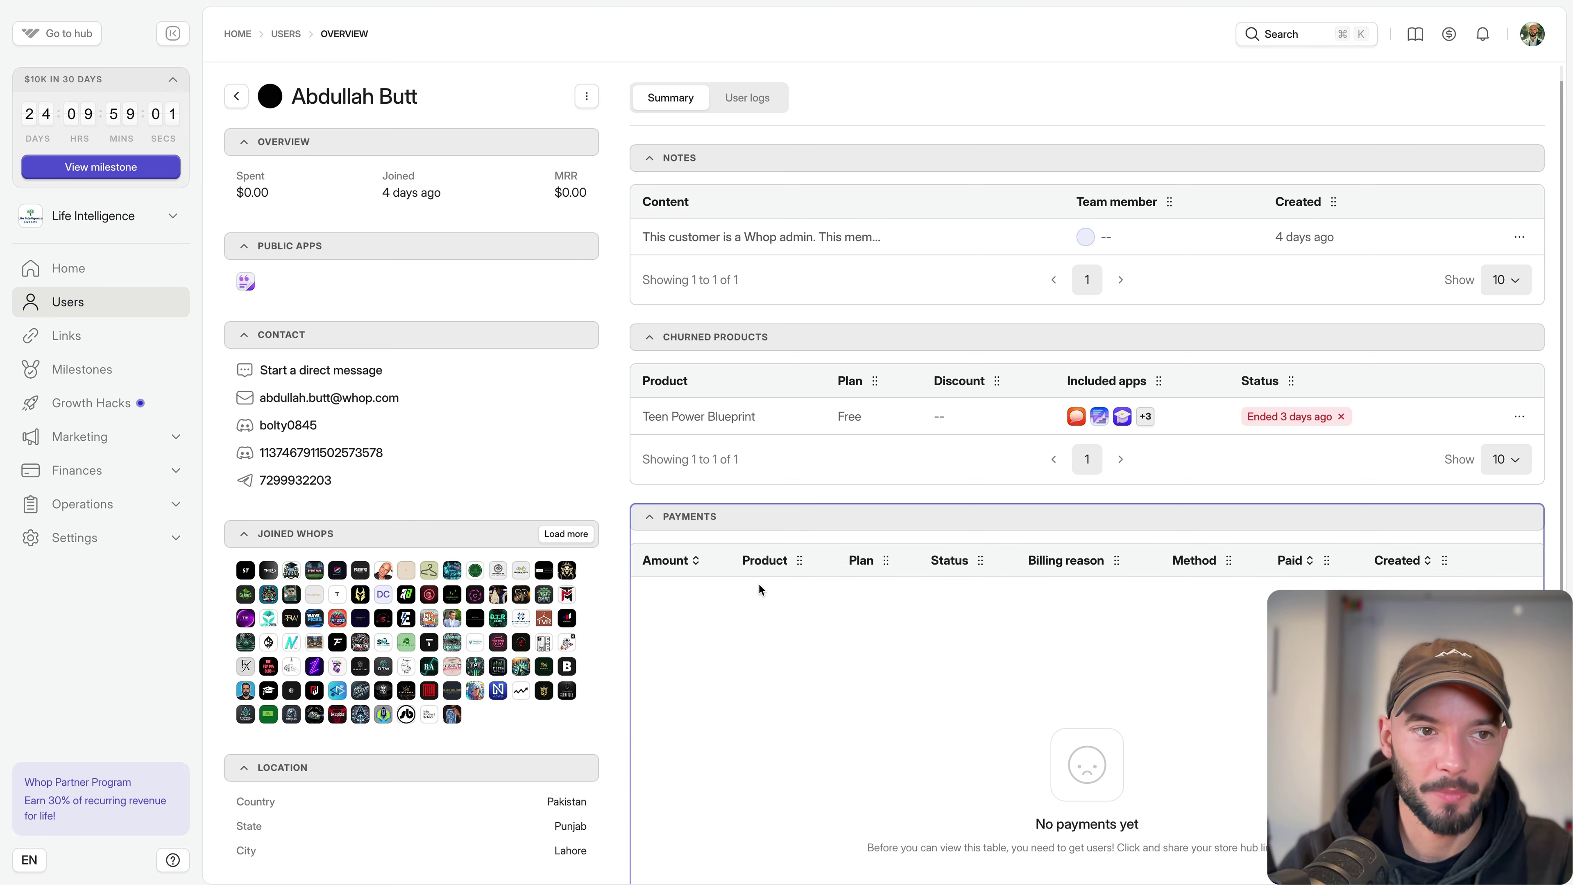
scroll(759, 588, "down", 3)
left_click(96, 344)
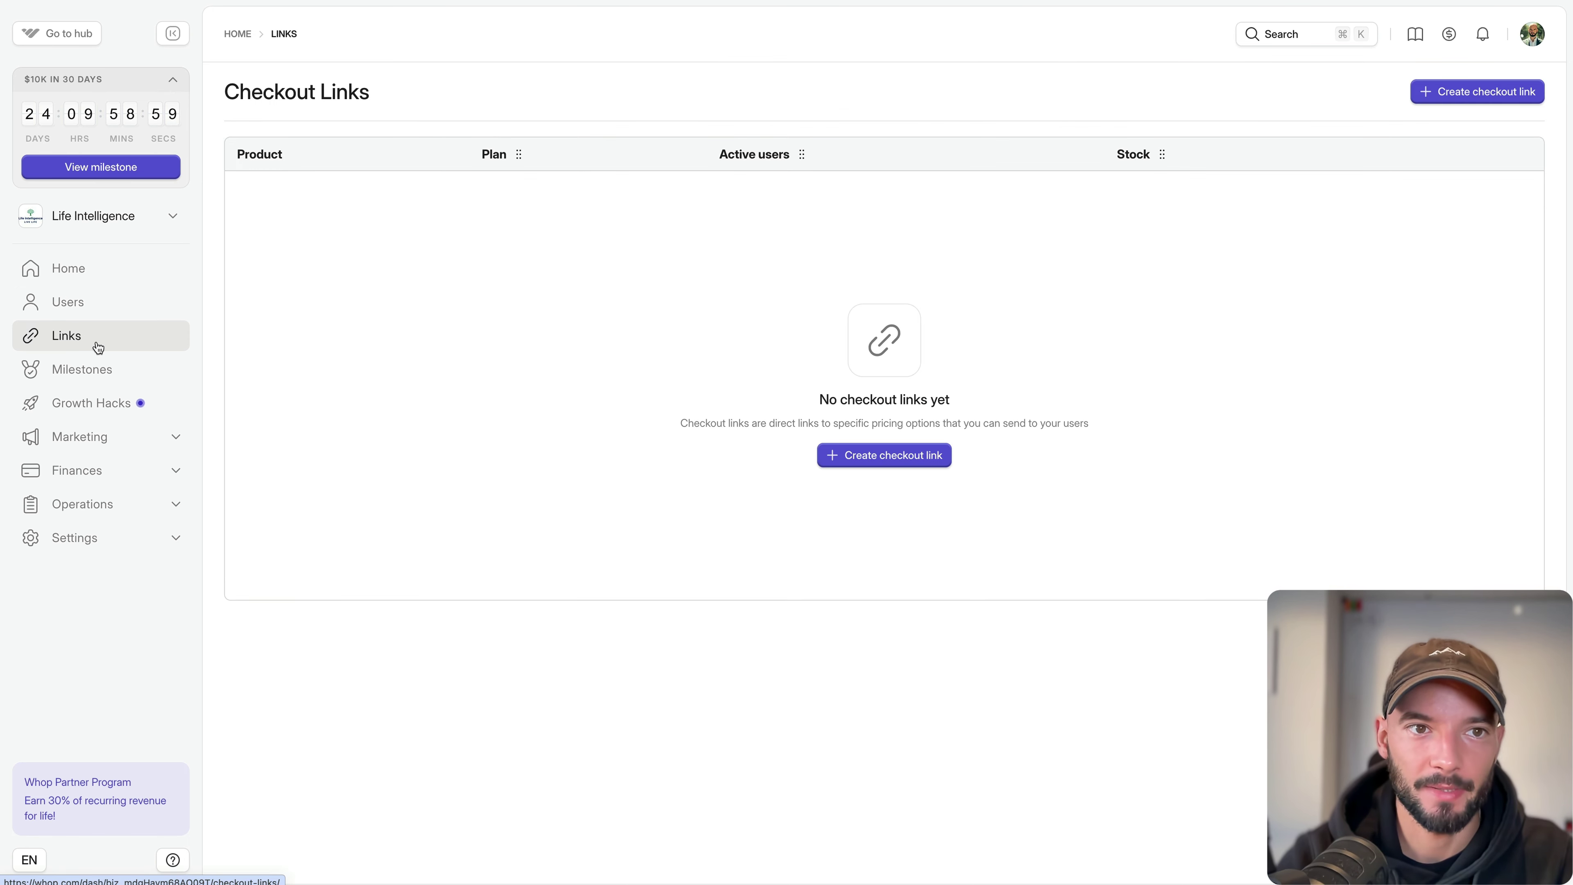
Create a checkout link with suffix 'piad' for PAID Communtiy at $97.00/month, stock 1.
left_click(866, 457)
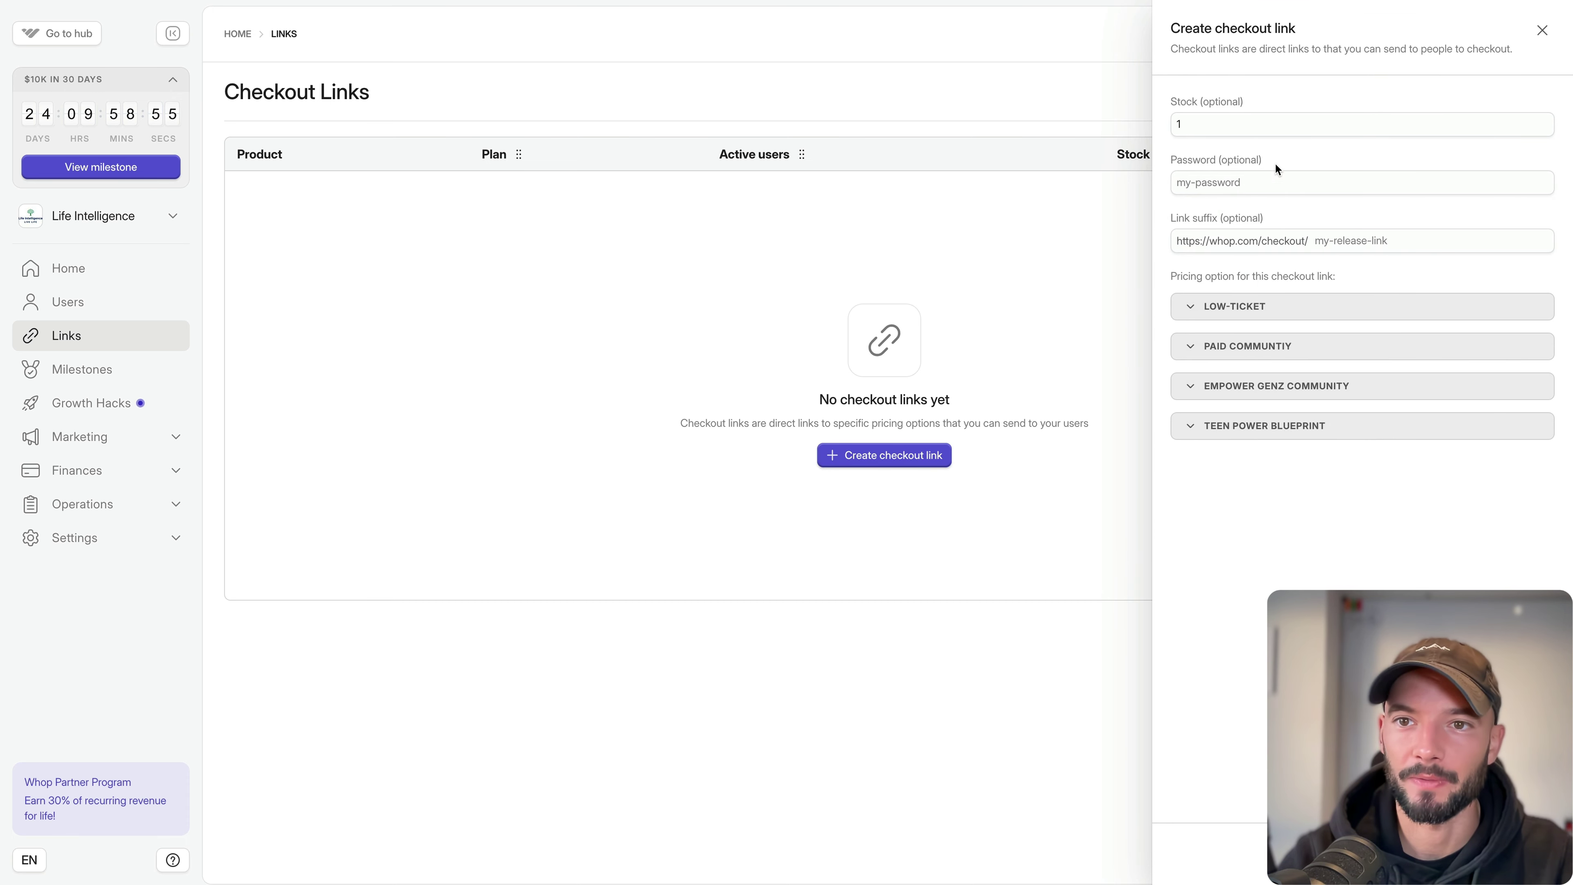
left_click(1265, 119)
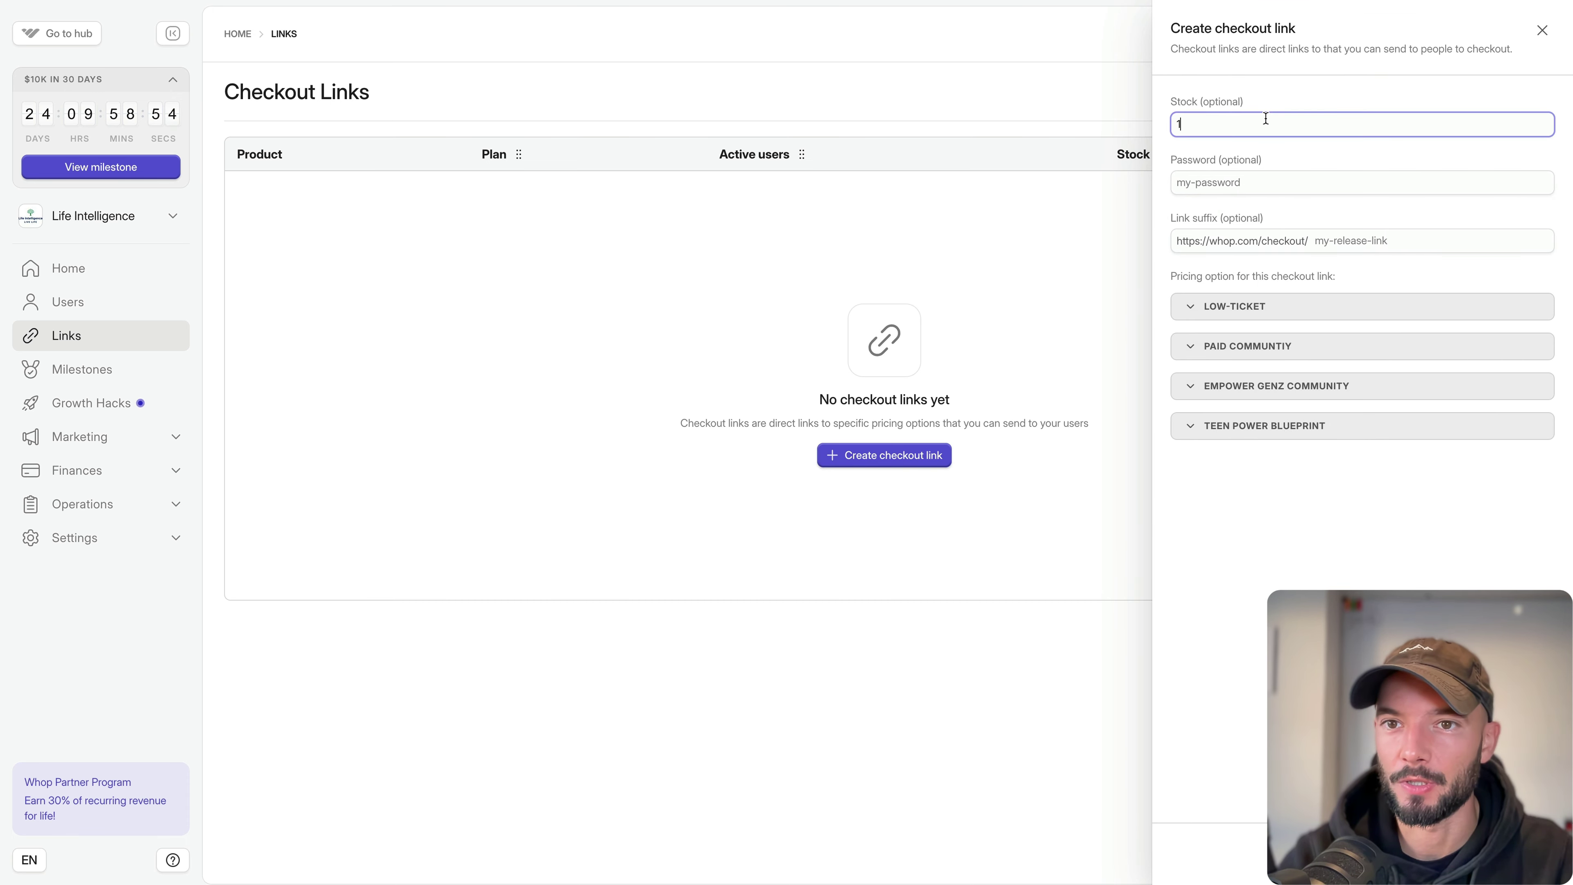
left_click(1263, 184)
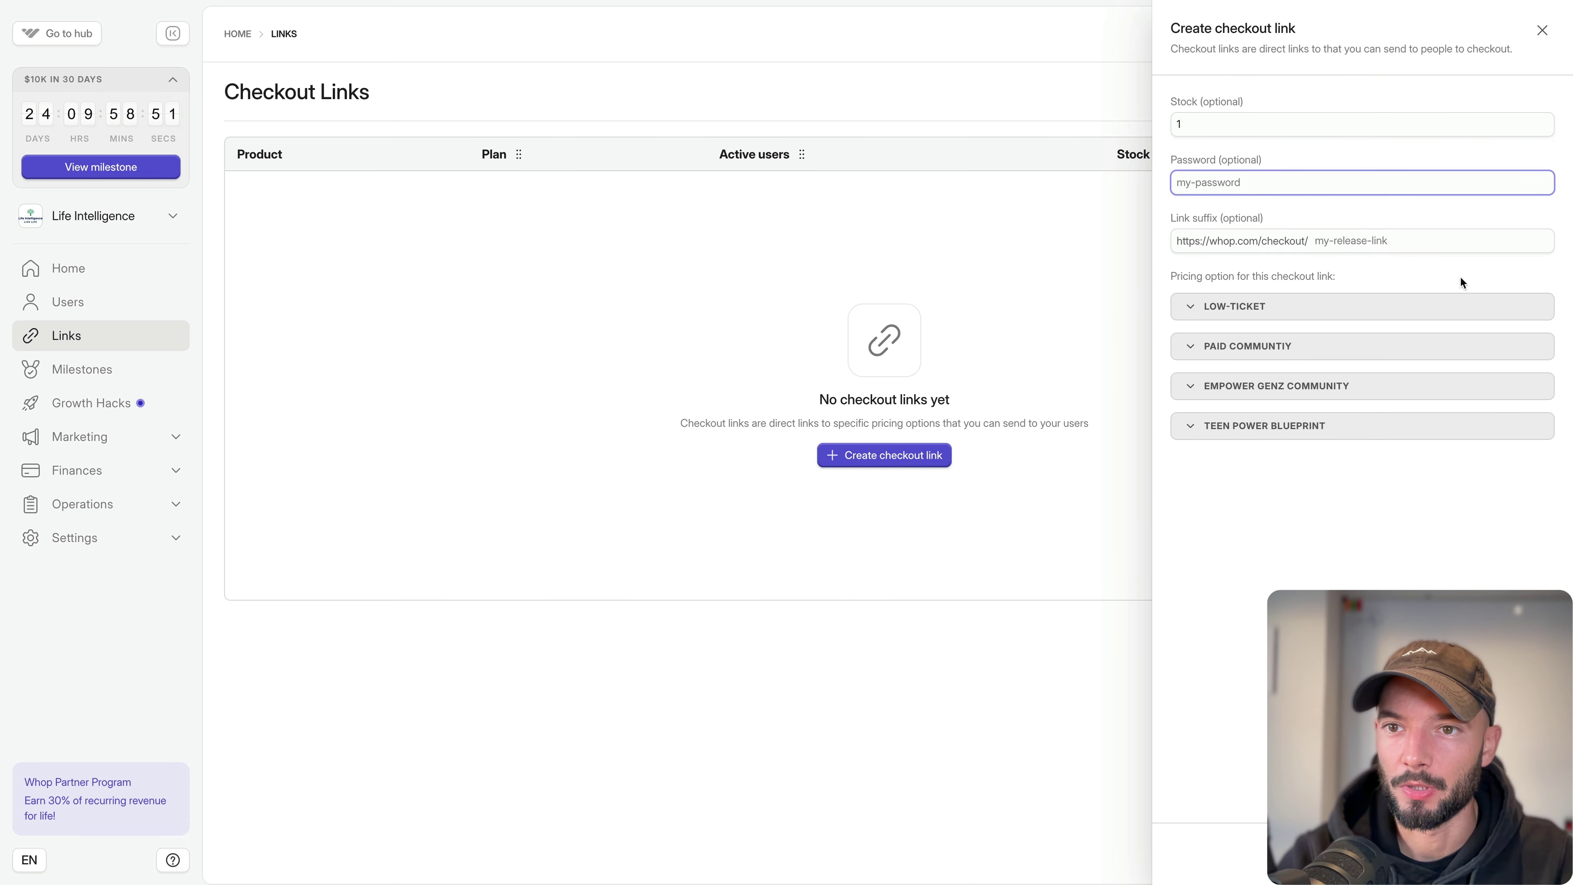
left_click(1400, 240)
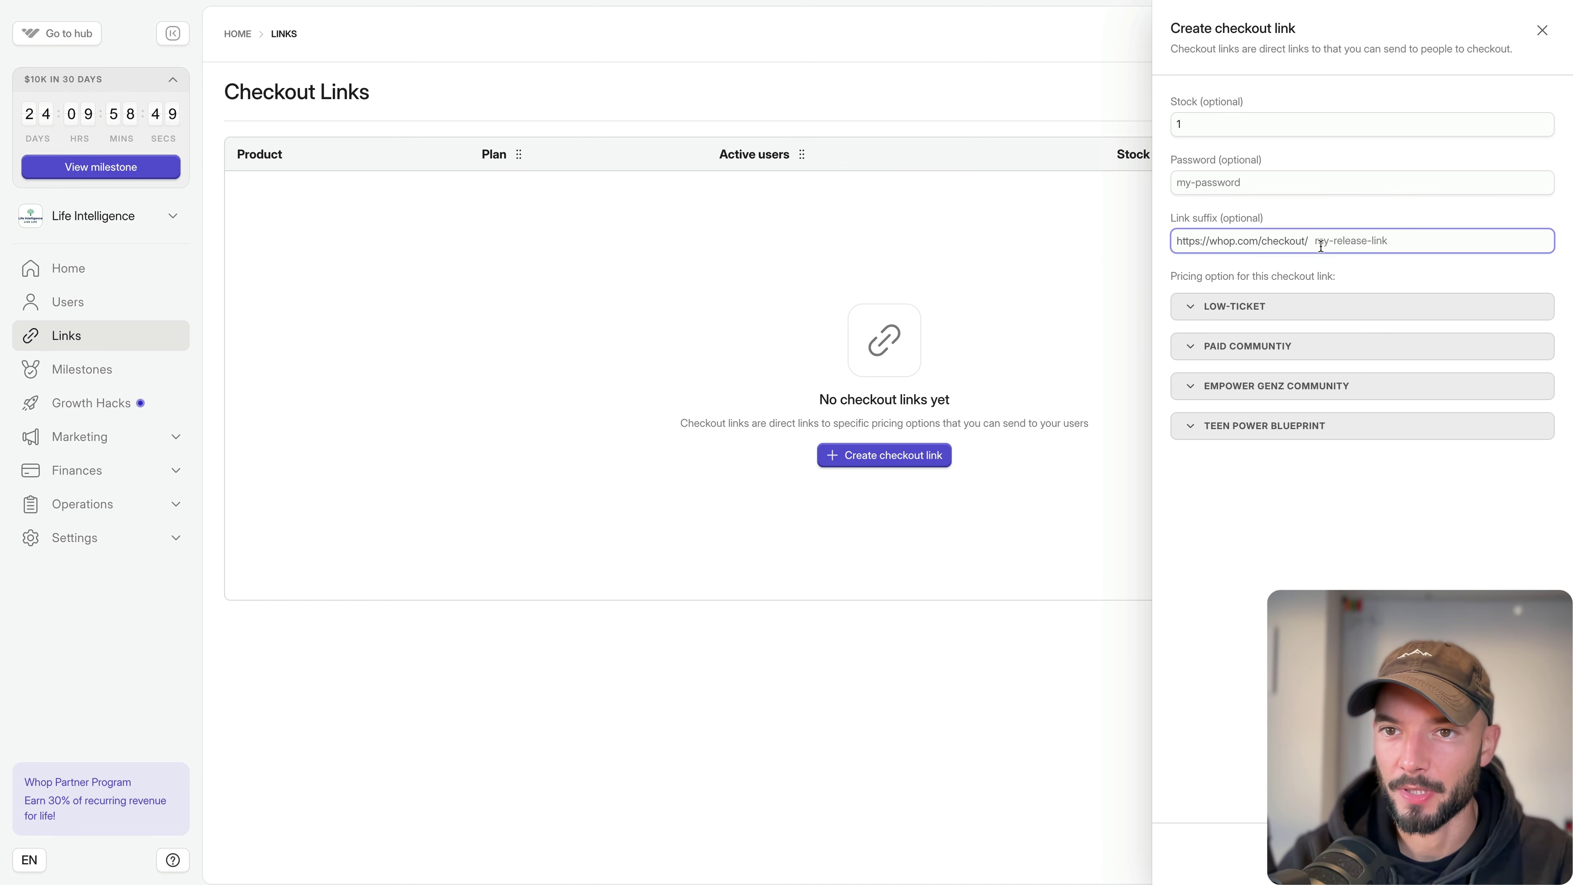
type("piad")
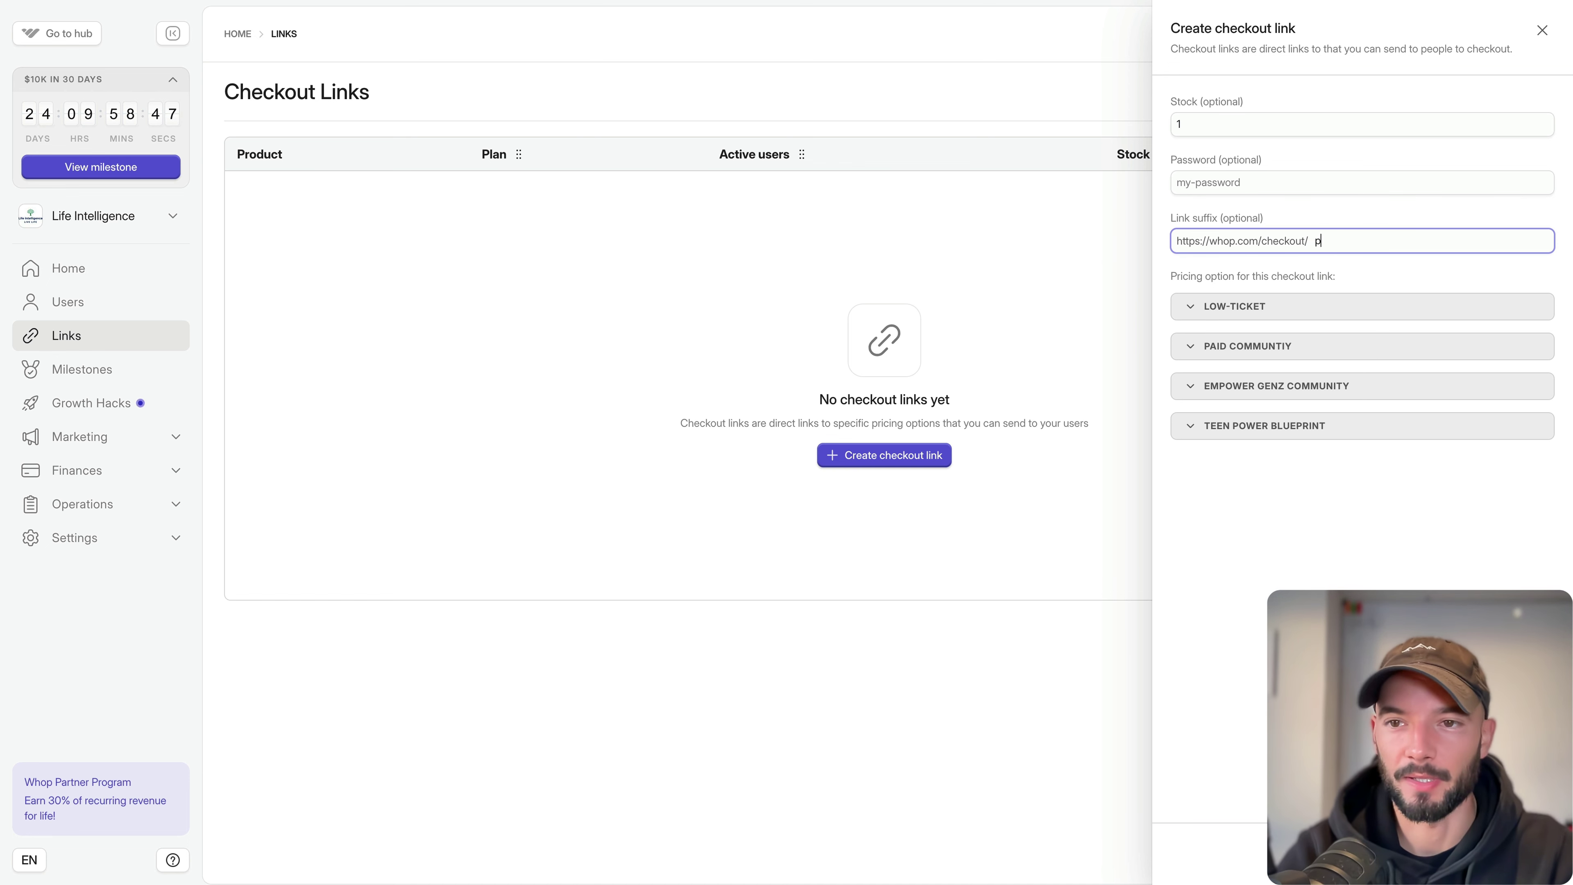
left_click(1187, 357)
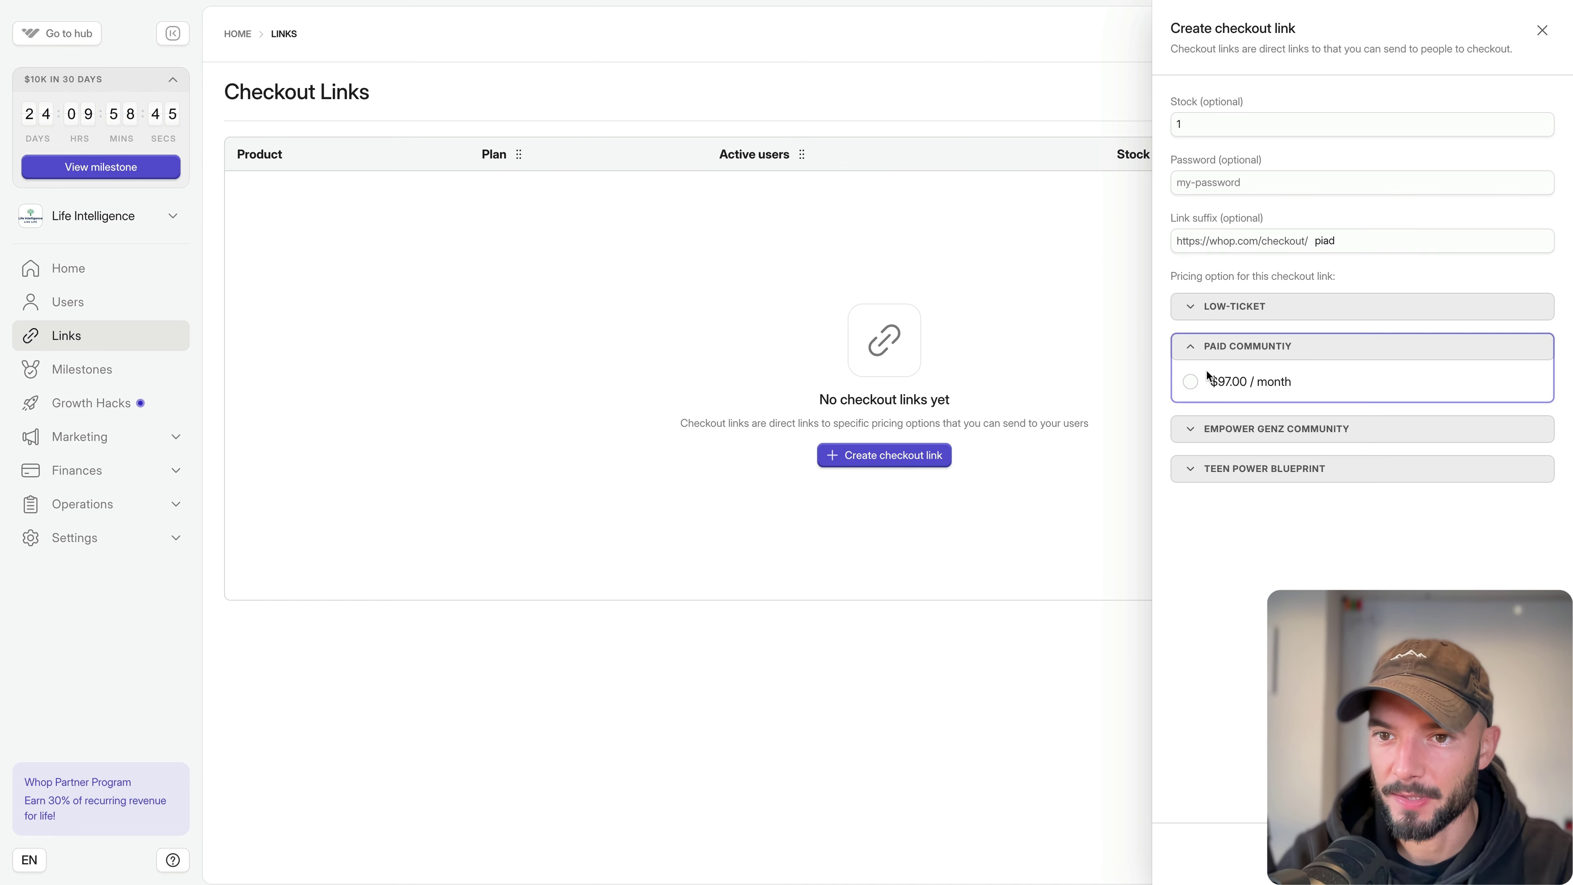
left_click(1274, 187)
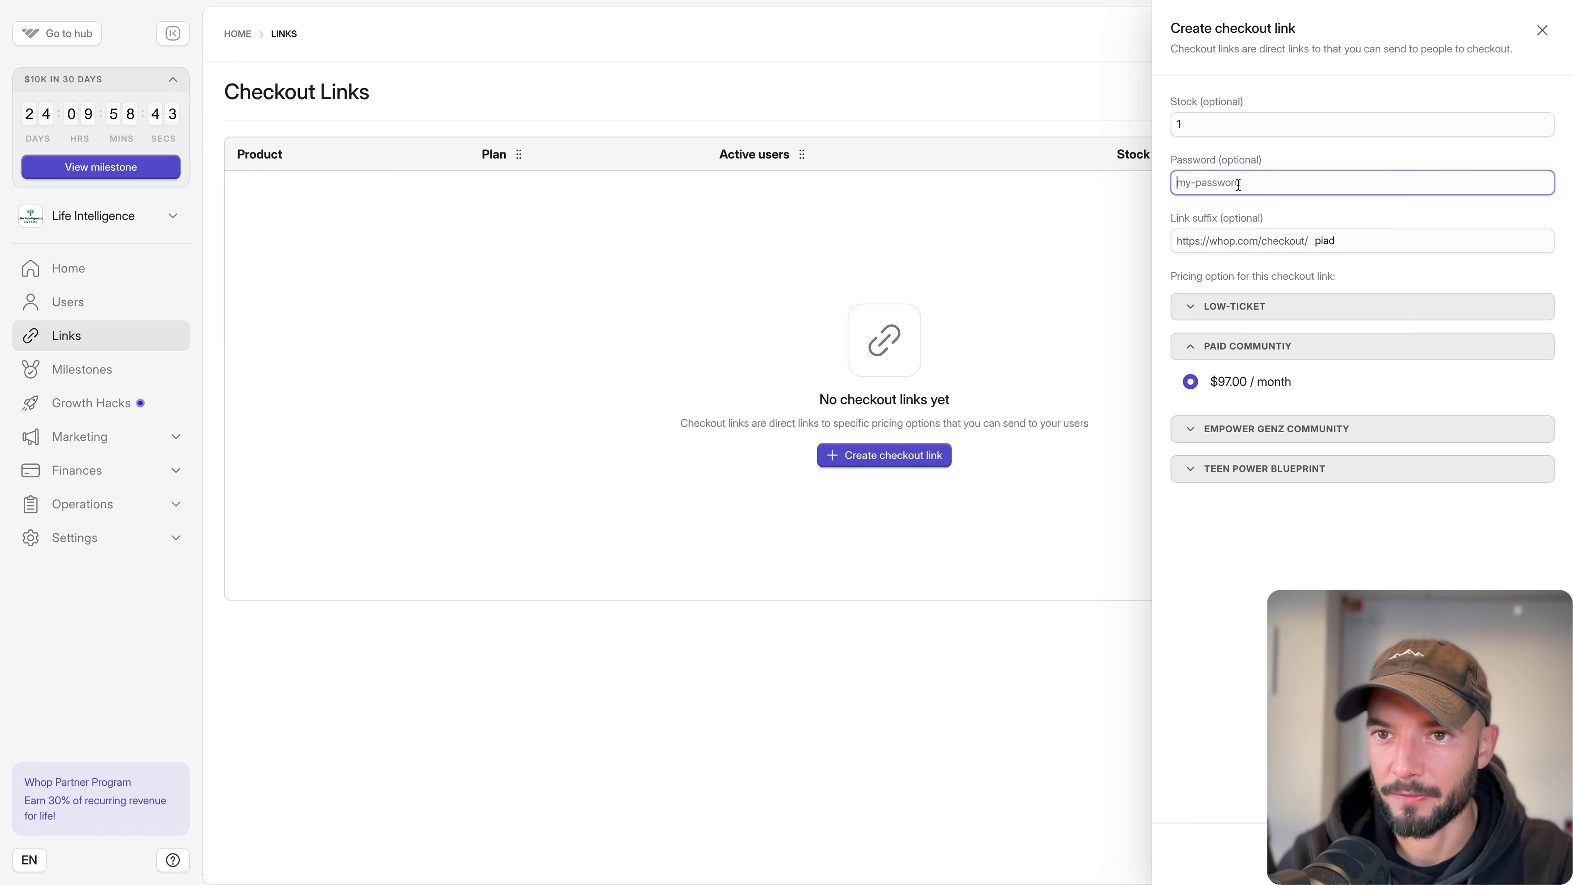
left_click(1225, 108)
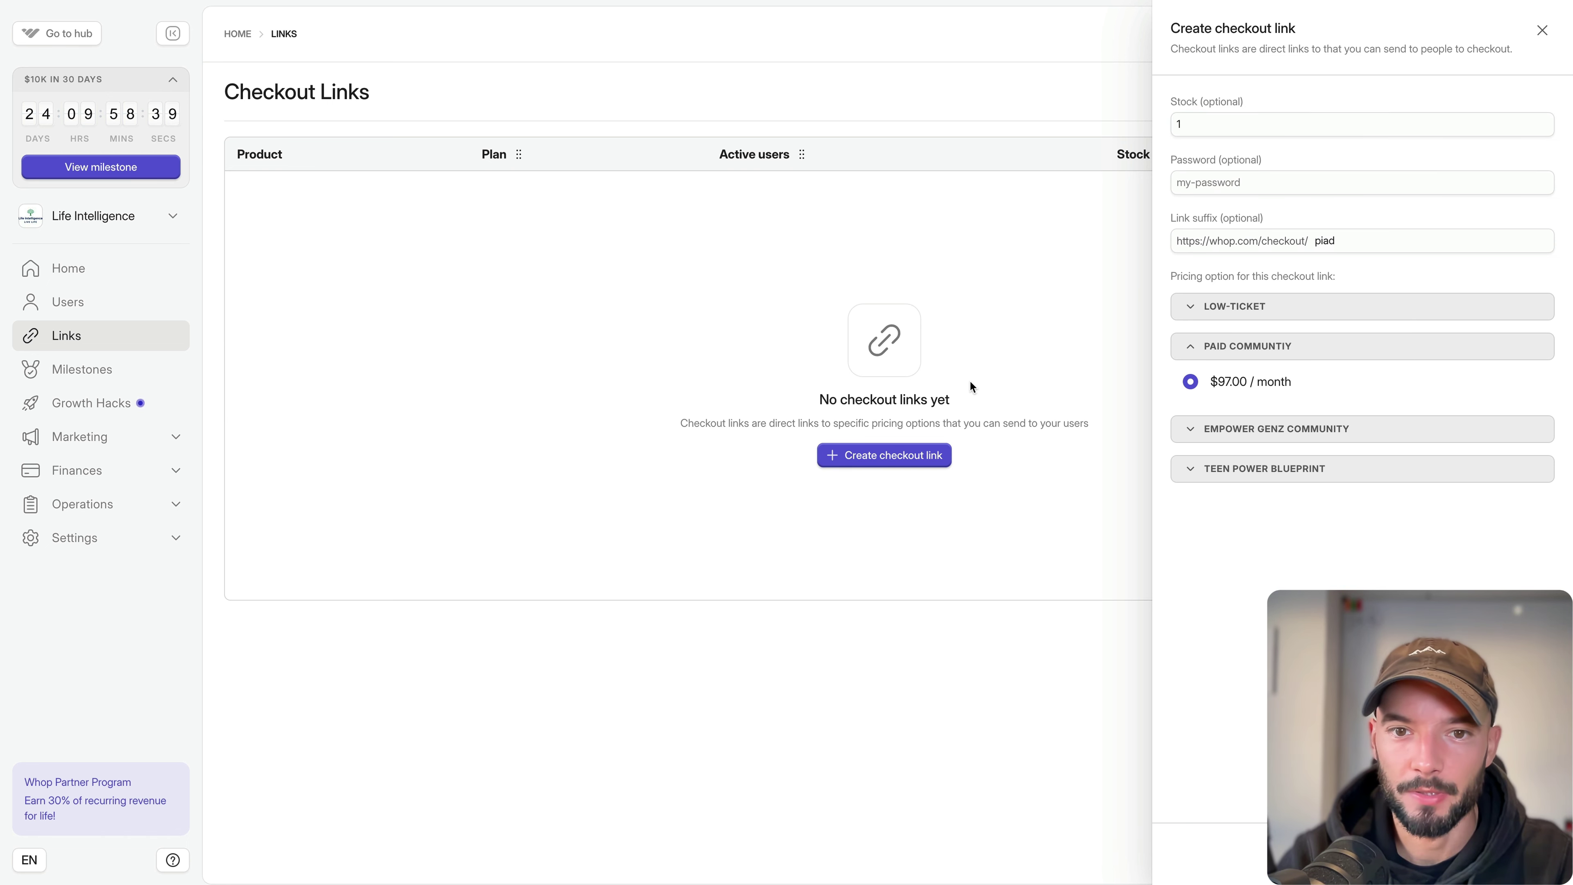
Copy the PAID Communtiy checkout link and load it in a new browser tab.
mouse_move(1371, 205)
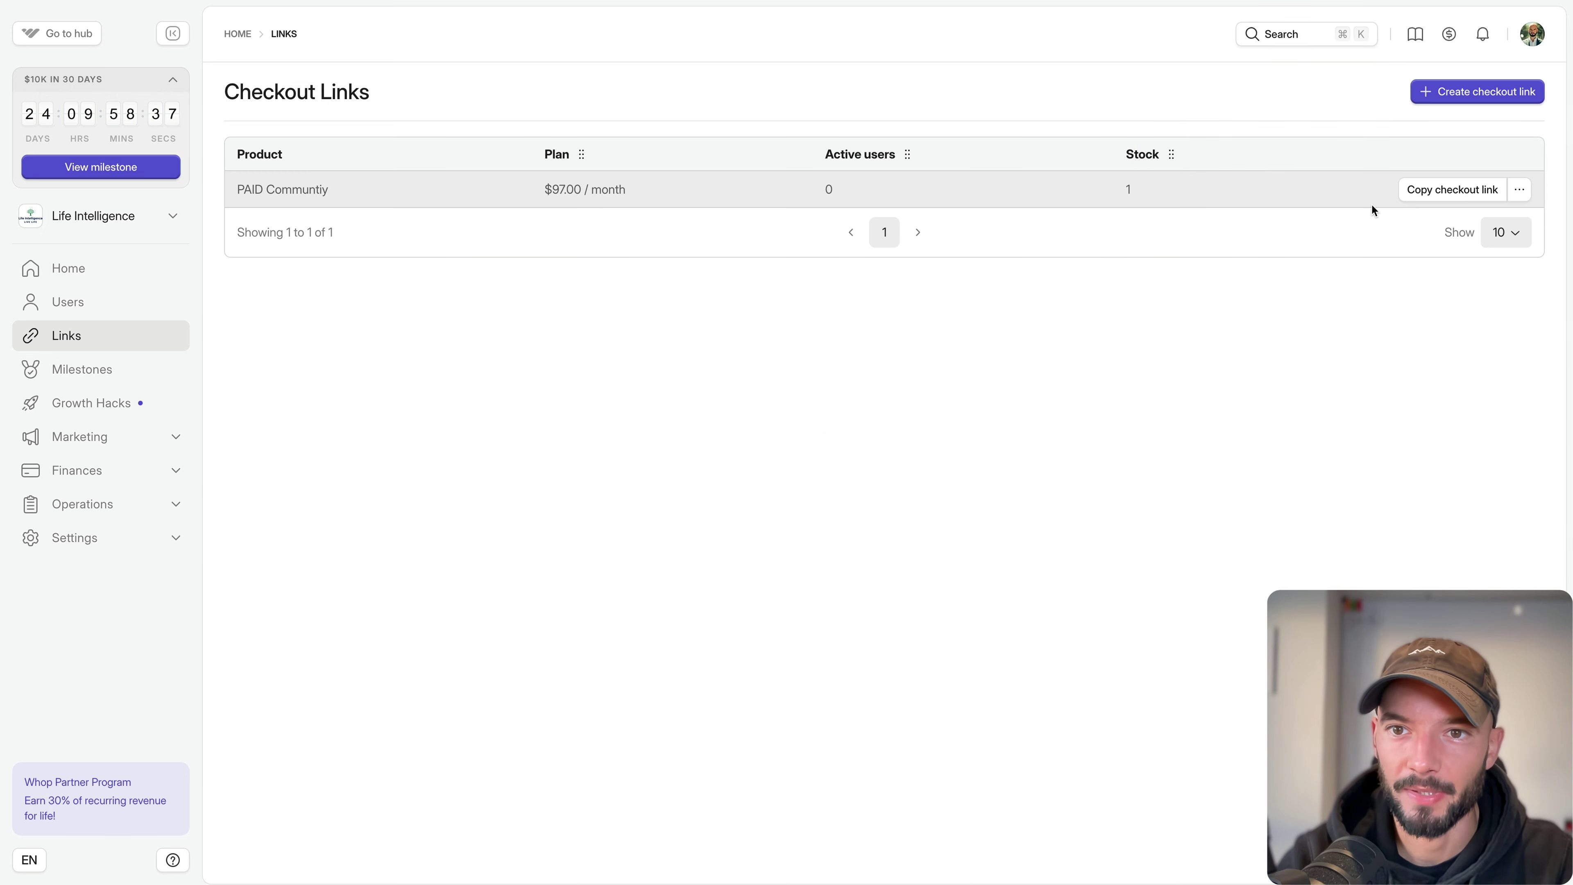
left_click(1461, 201)
key("super+t")
key("super+v")
key("Return")
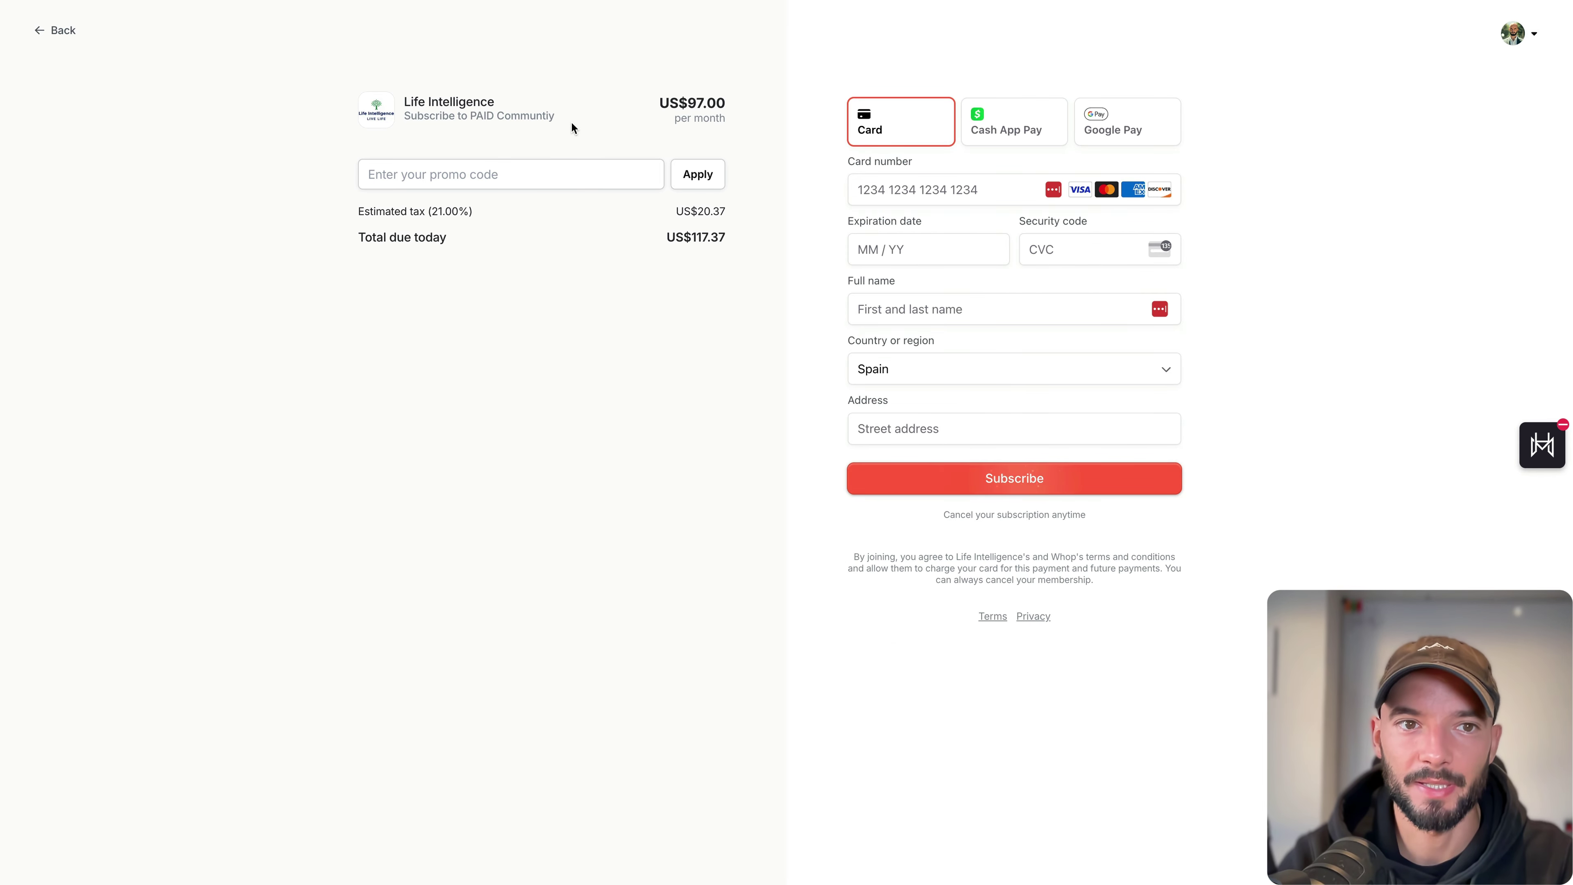
Select and inspect text on the PAID Communtiy checkout page.
left_click_drag(303, 77, 1075, 684)
left_click(1085, 688)
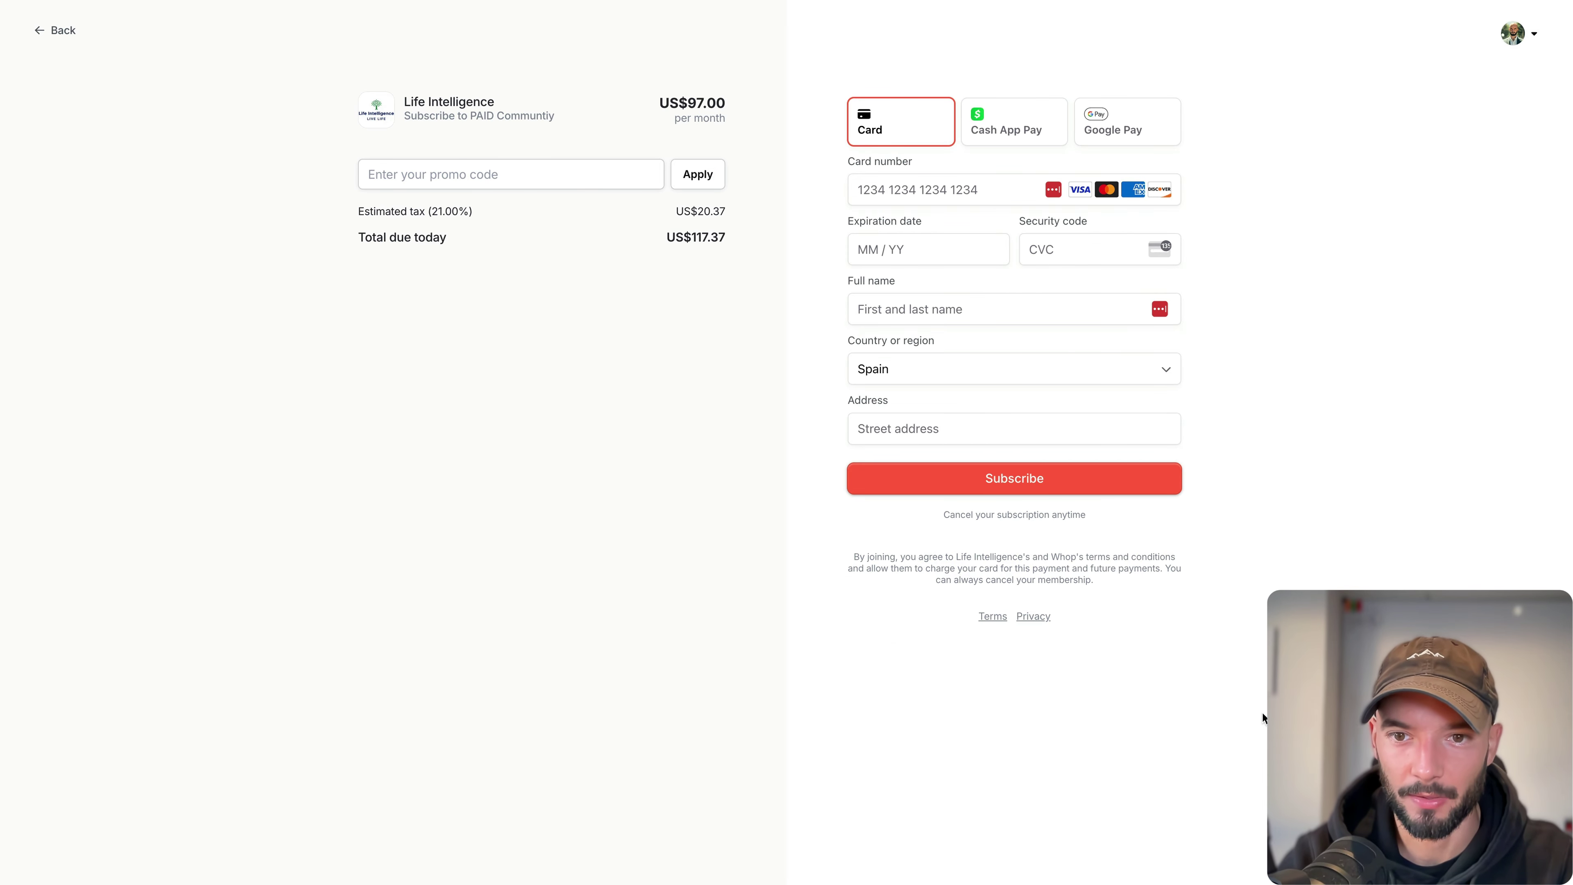
left_click_drag(1263, 718, 288, 99)
left_click(288, 81)
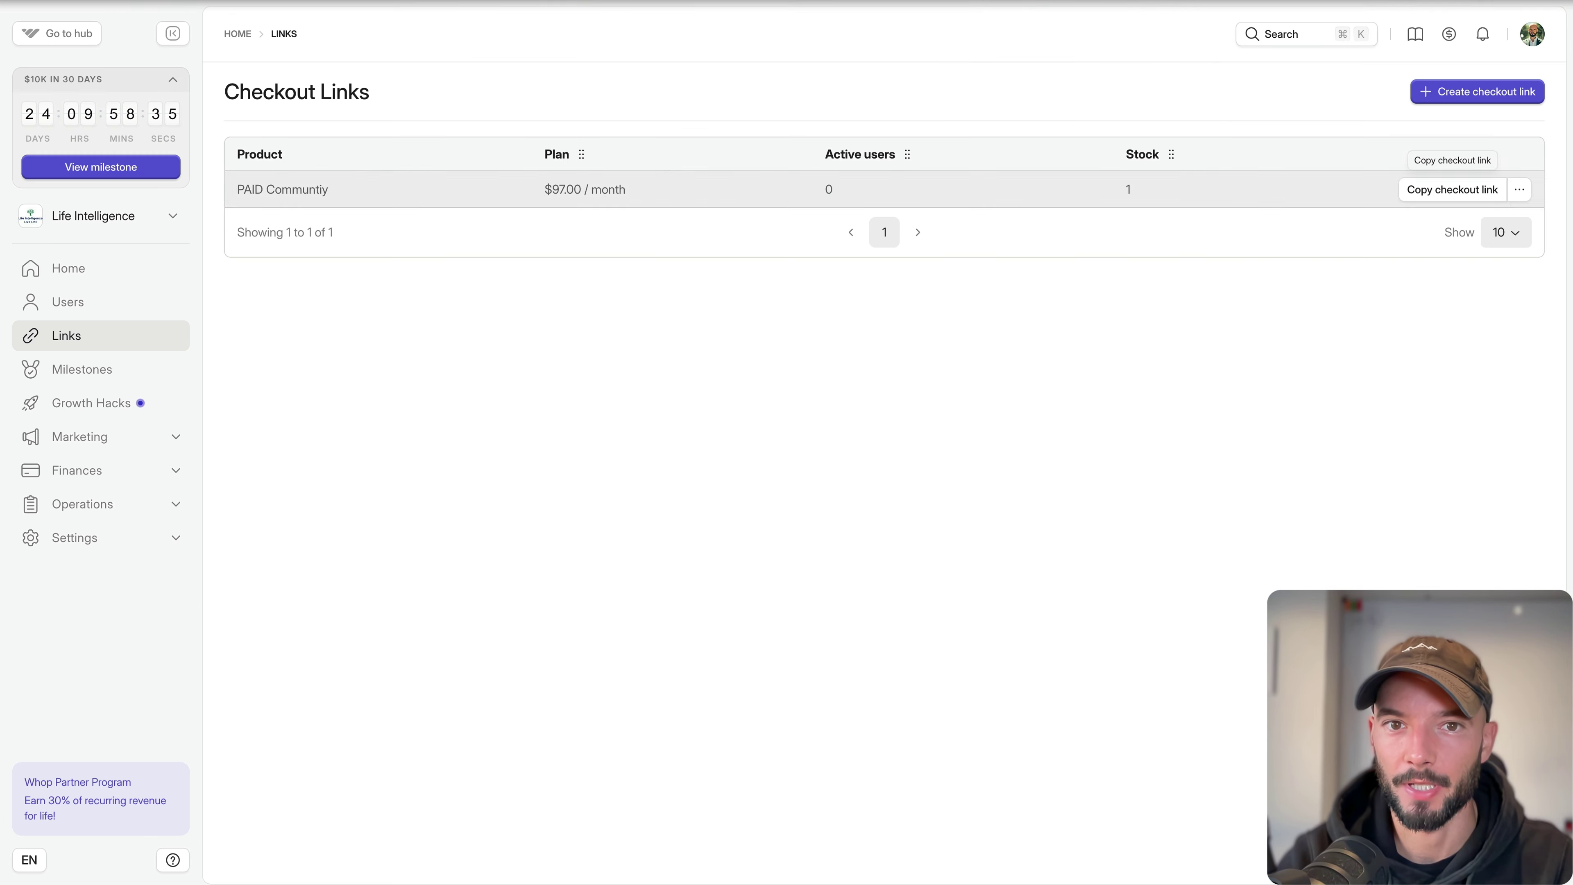
Create a Teen Power Blueprint checkout link with suffix 'tpb' and check its £2,916.67 price.
left_click(1455, 92)
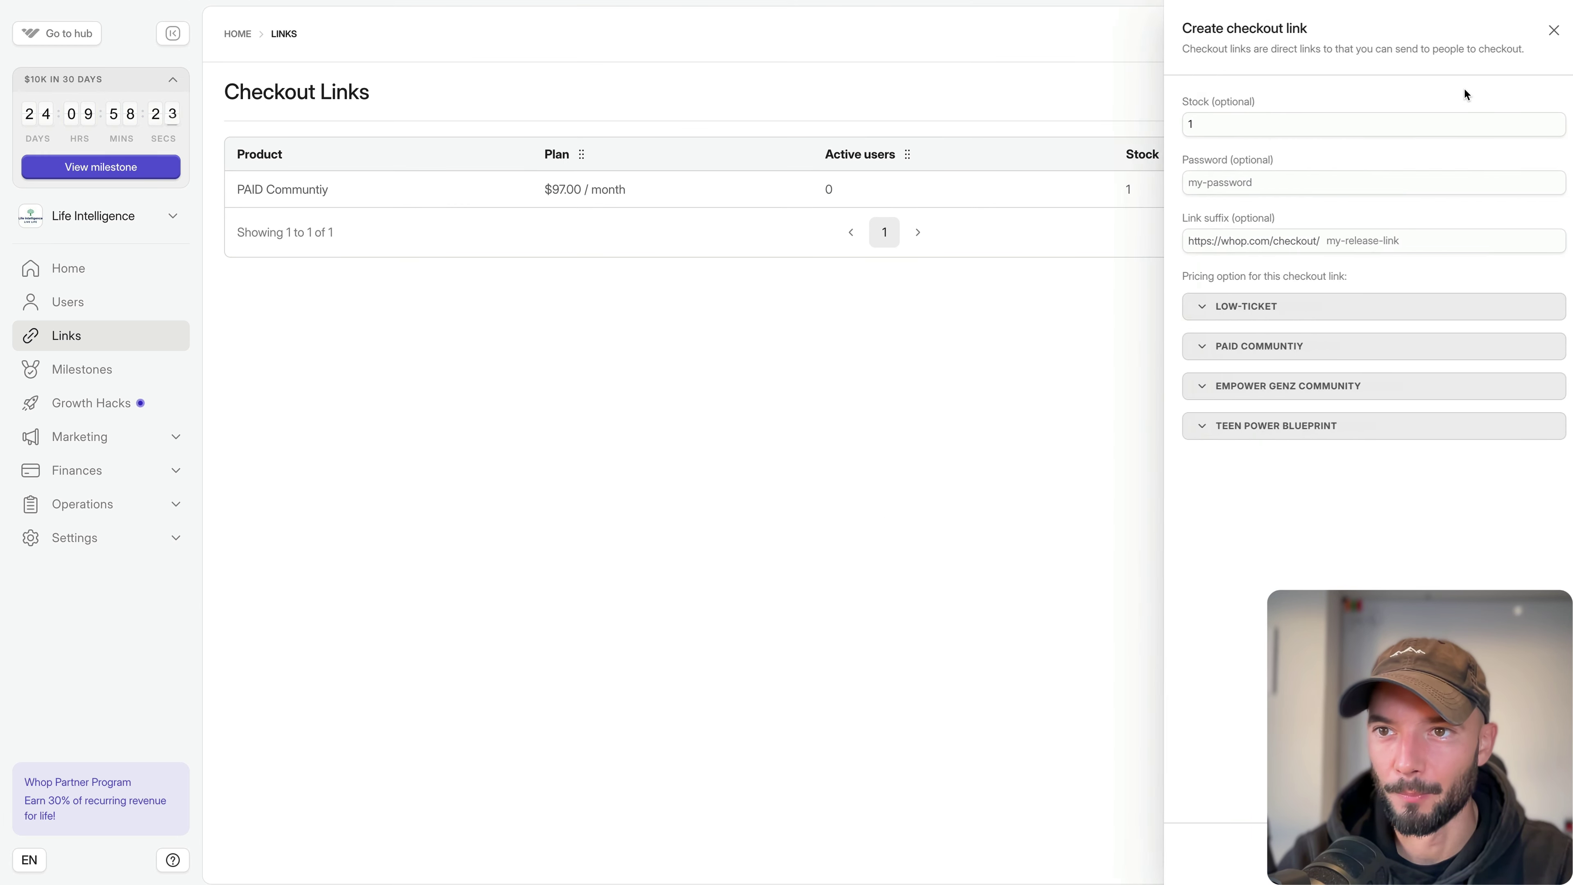
left_click(1198, 426)
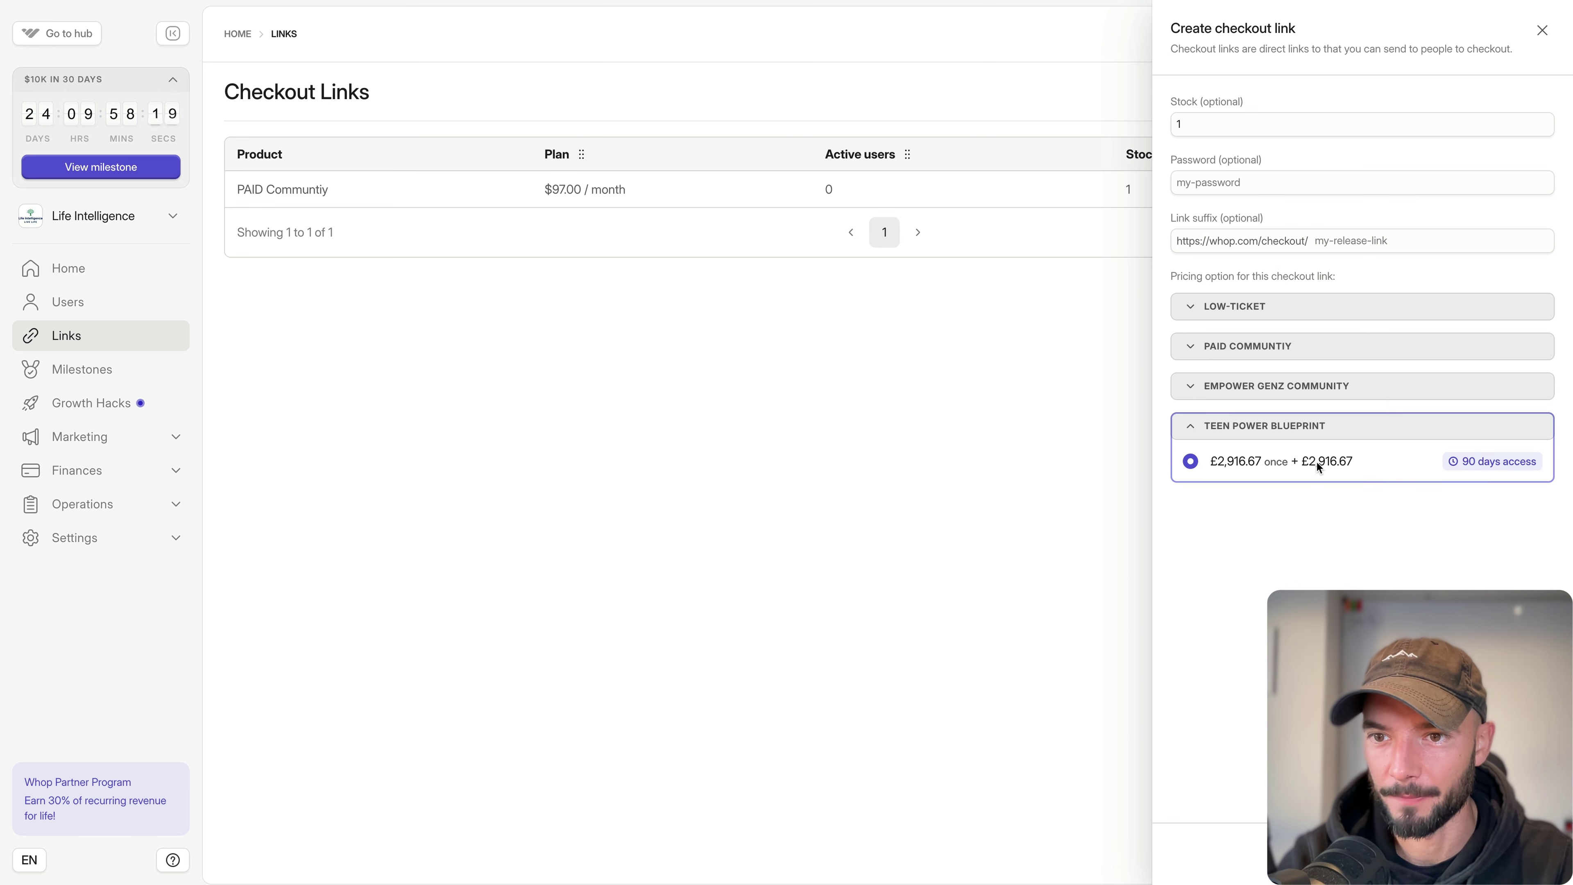
left_click(1324, 241)
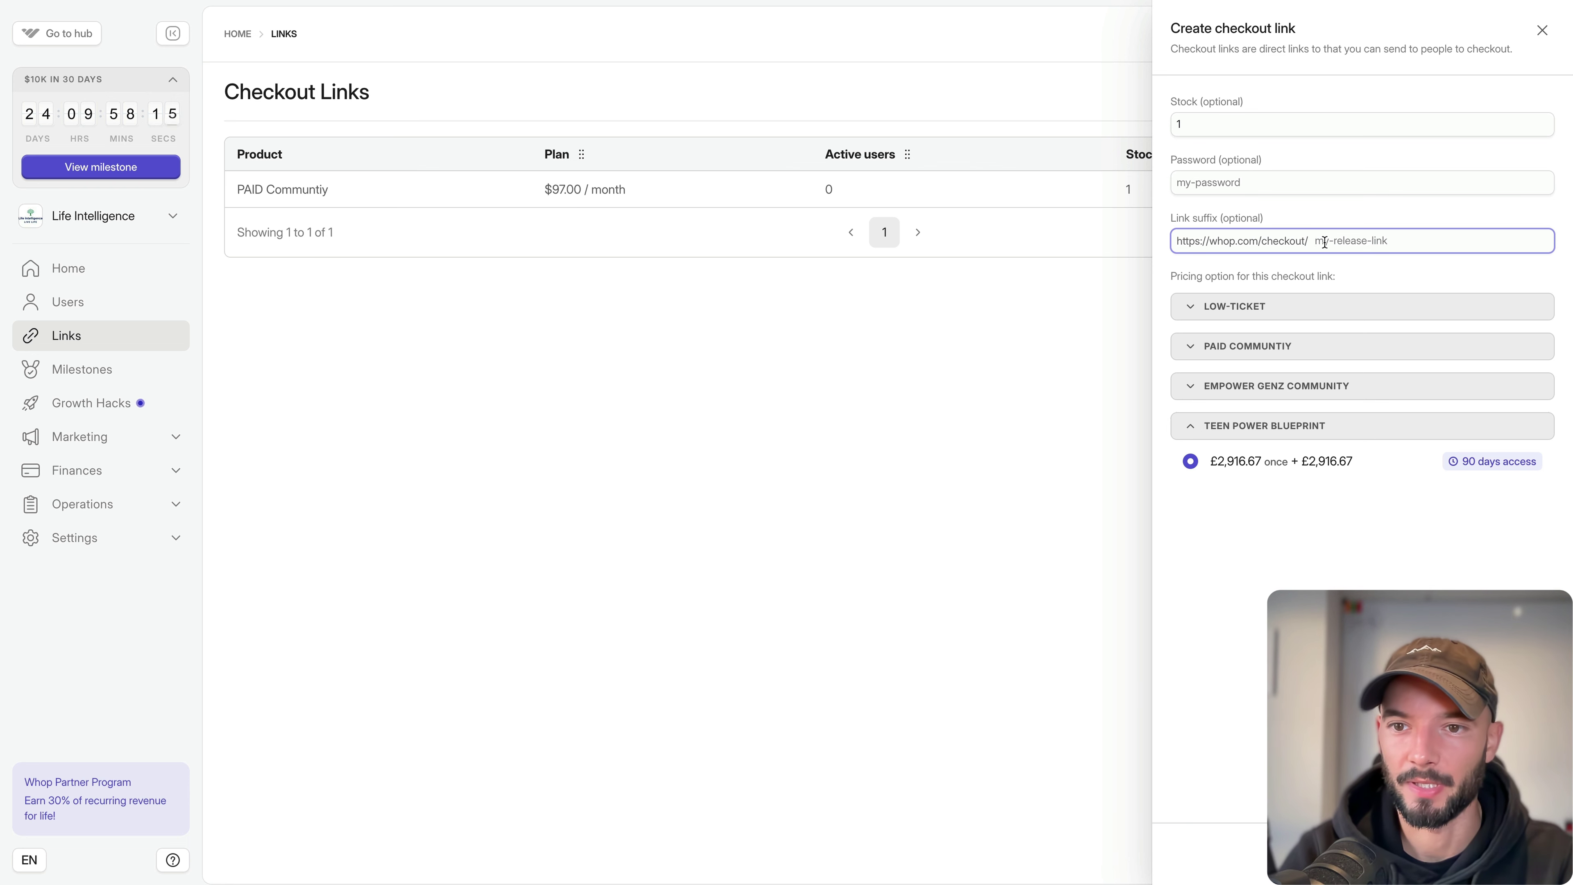
type("tpb")
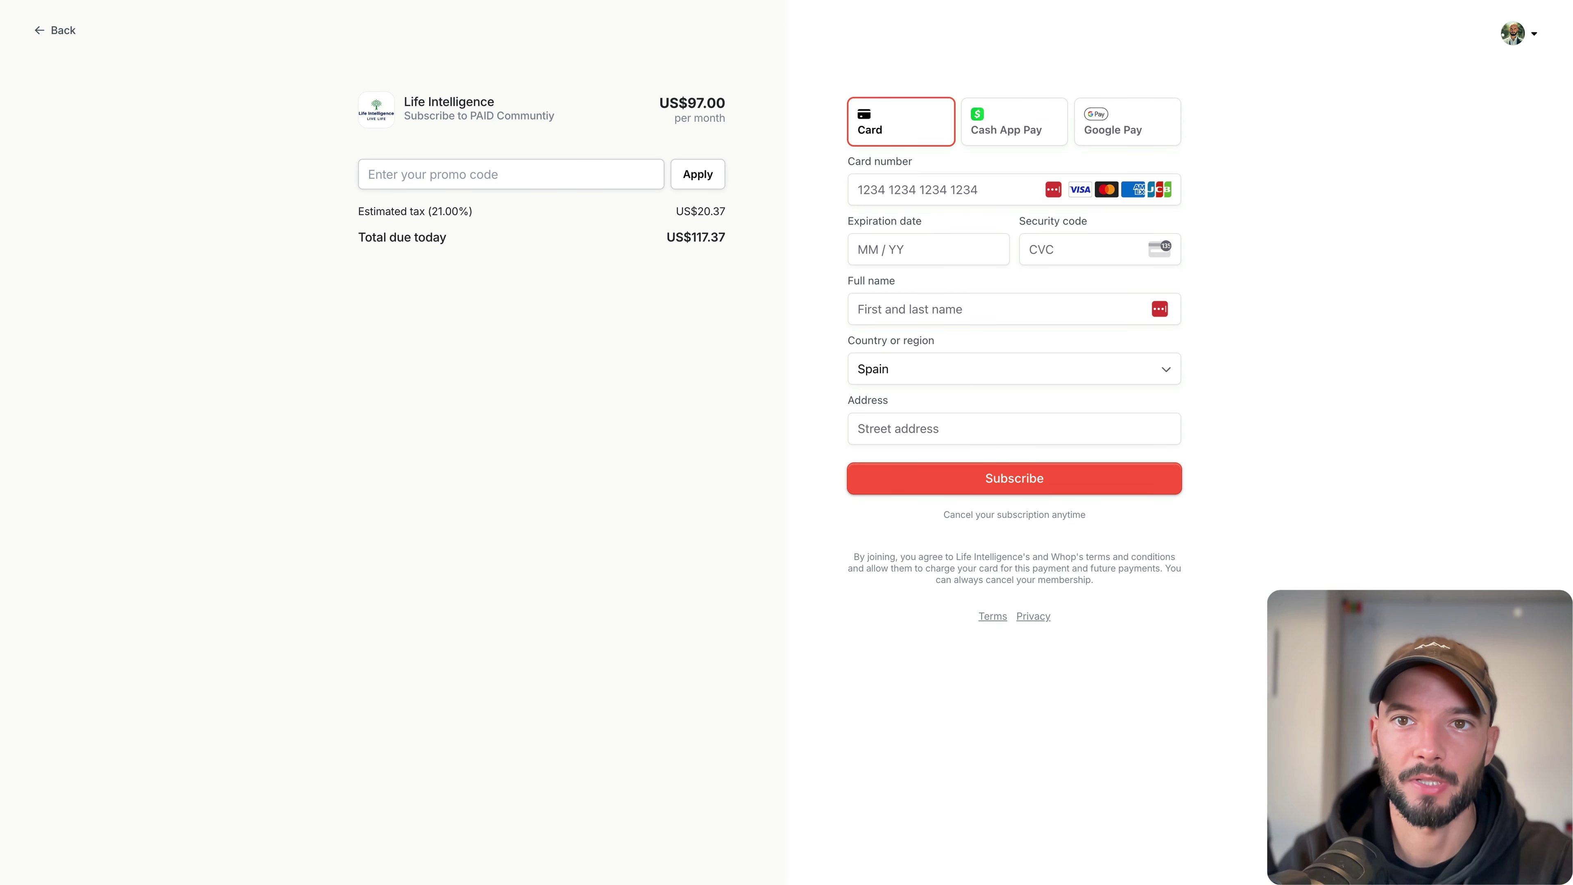
key("Return")
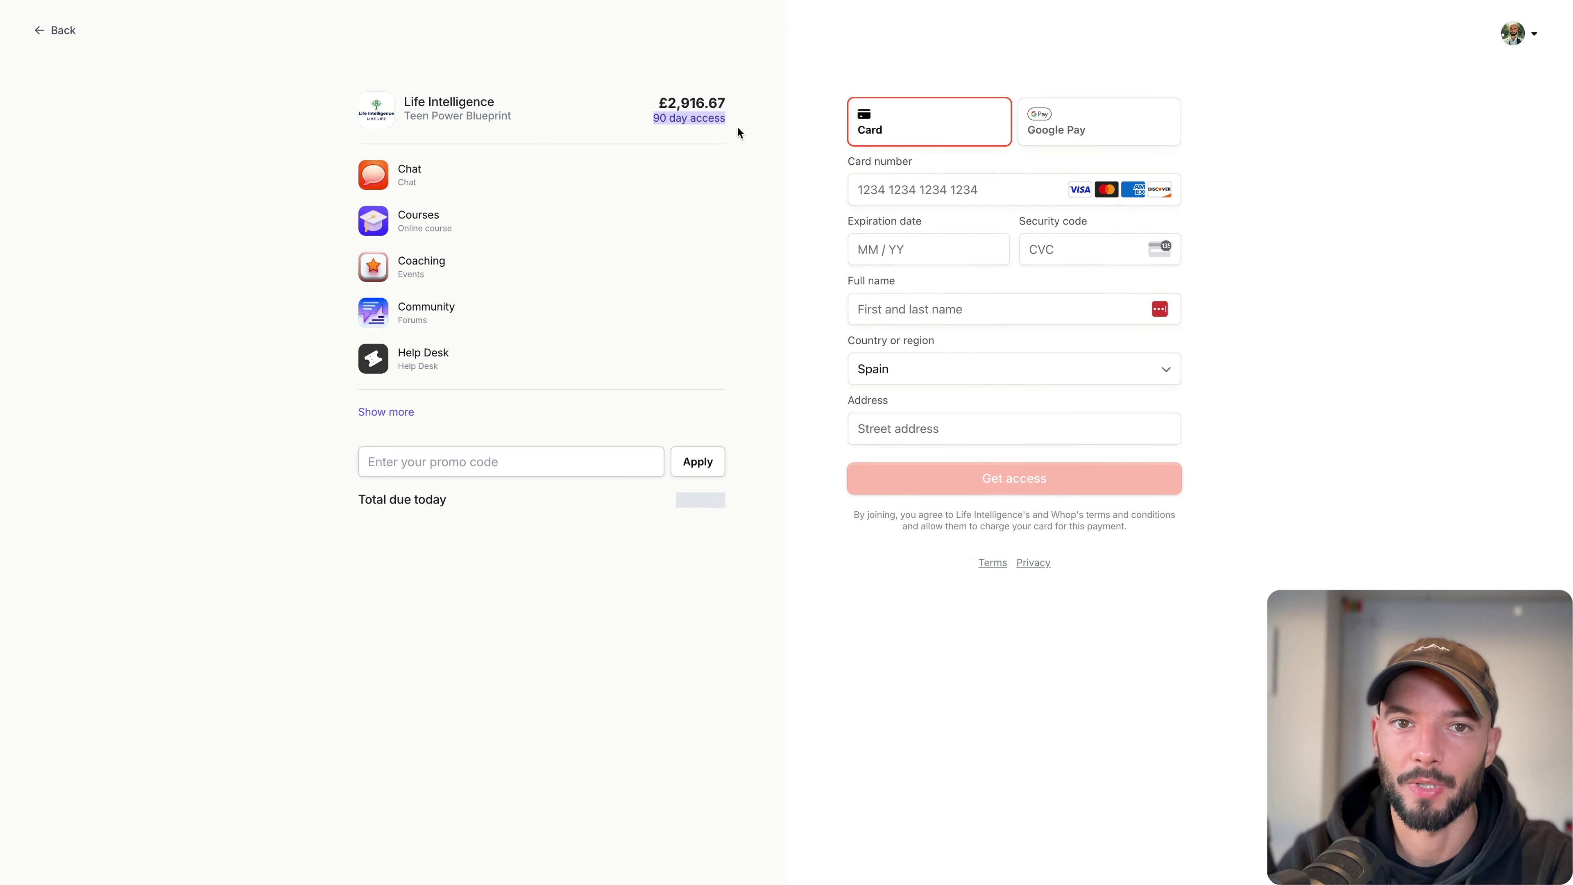
left_click_drag(663, 103, 724, 130)
left_click(724, 130)
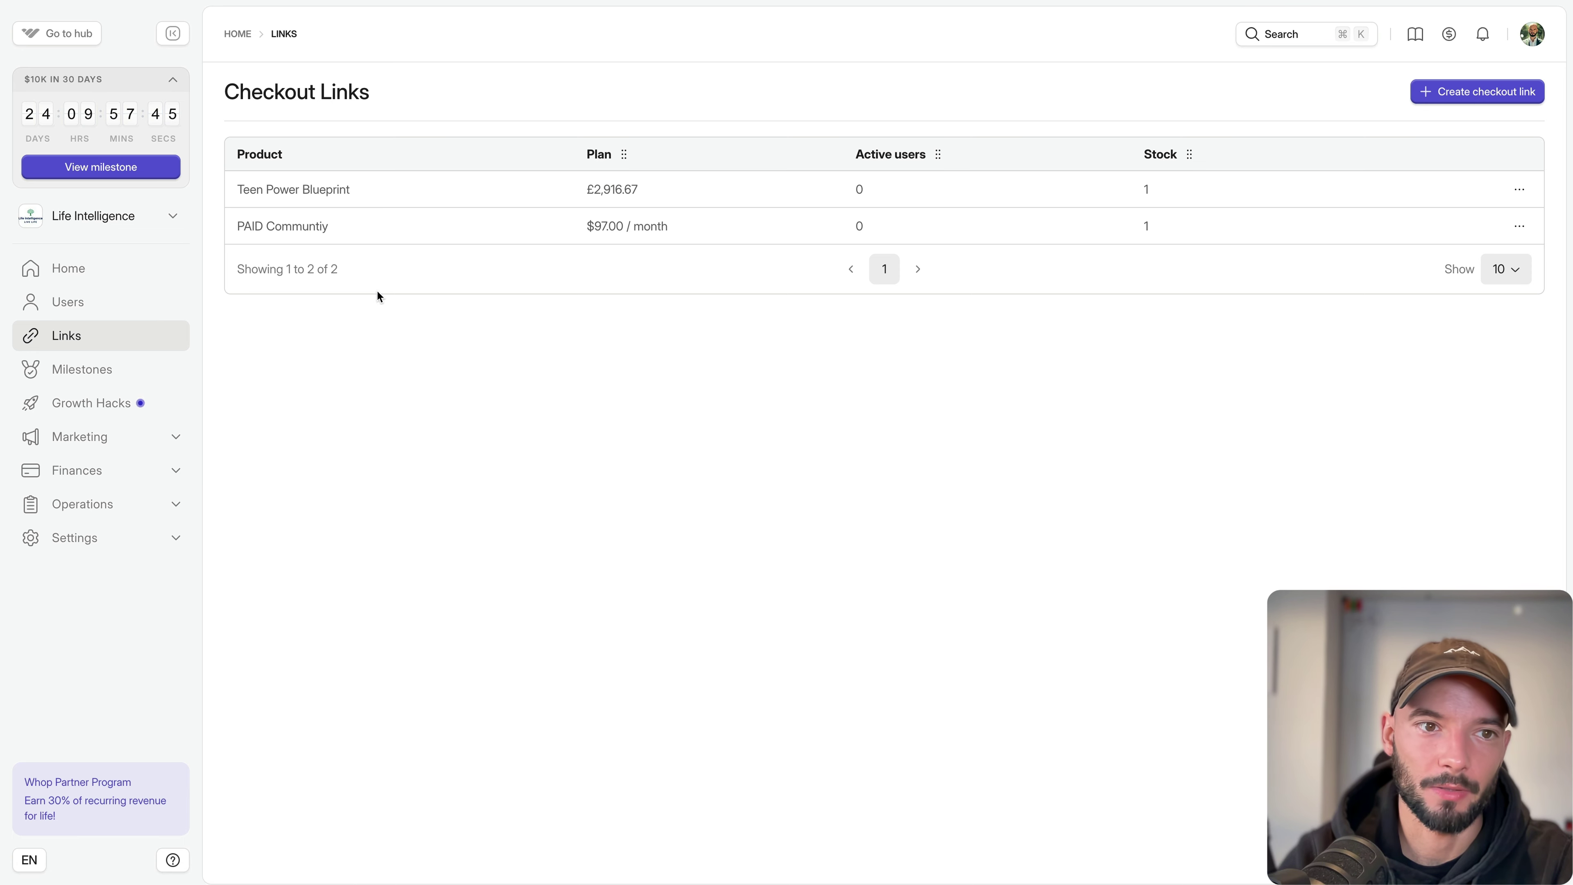
Open Milestones and read through the locked rewards up to Whop Lambo and Whop Private Jet.
left_click(114, 370)
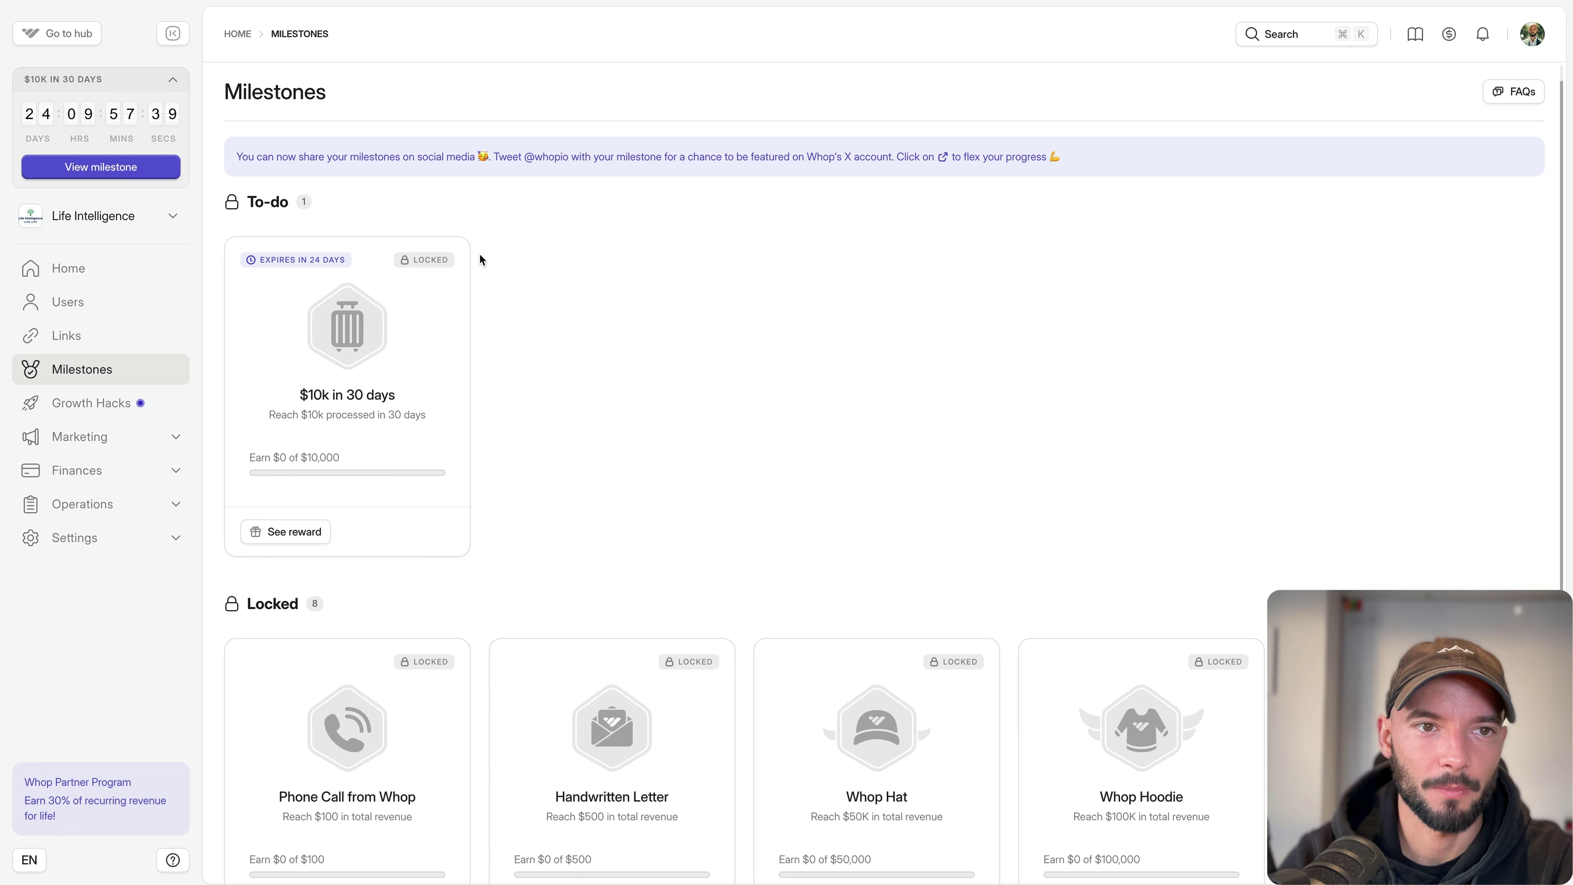
scroll(479, 254, "down", 1)
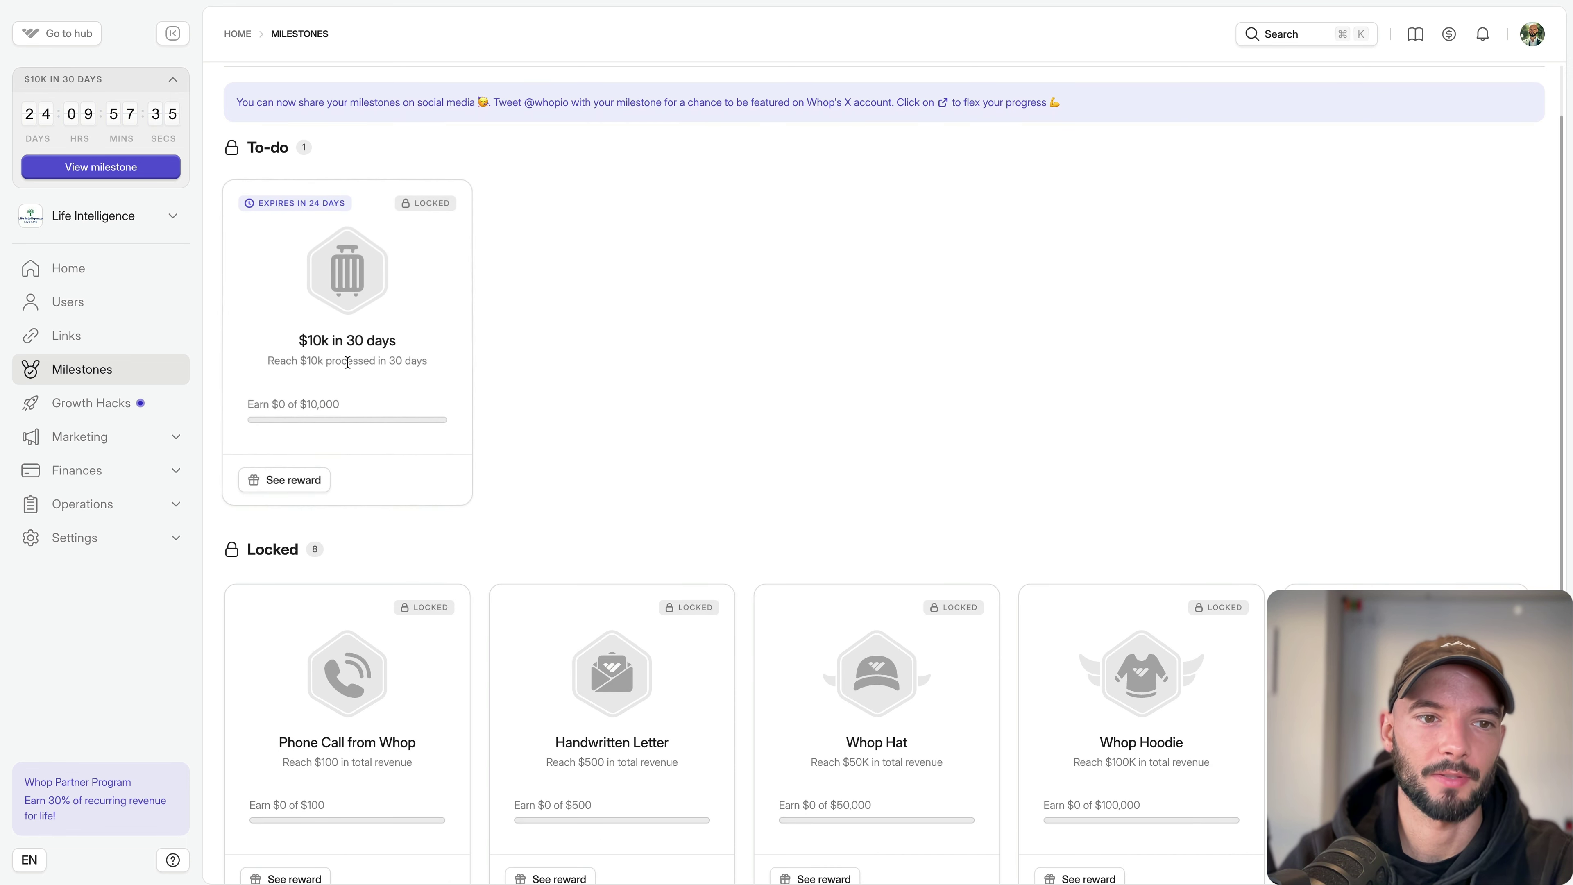
scroll(353, 380, "down", 2)
scroll(353, 380, "down", 3)
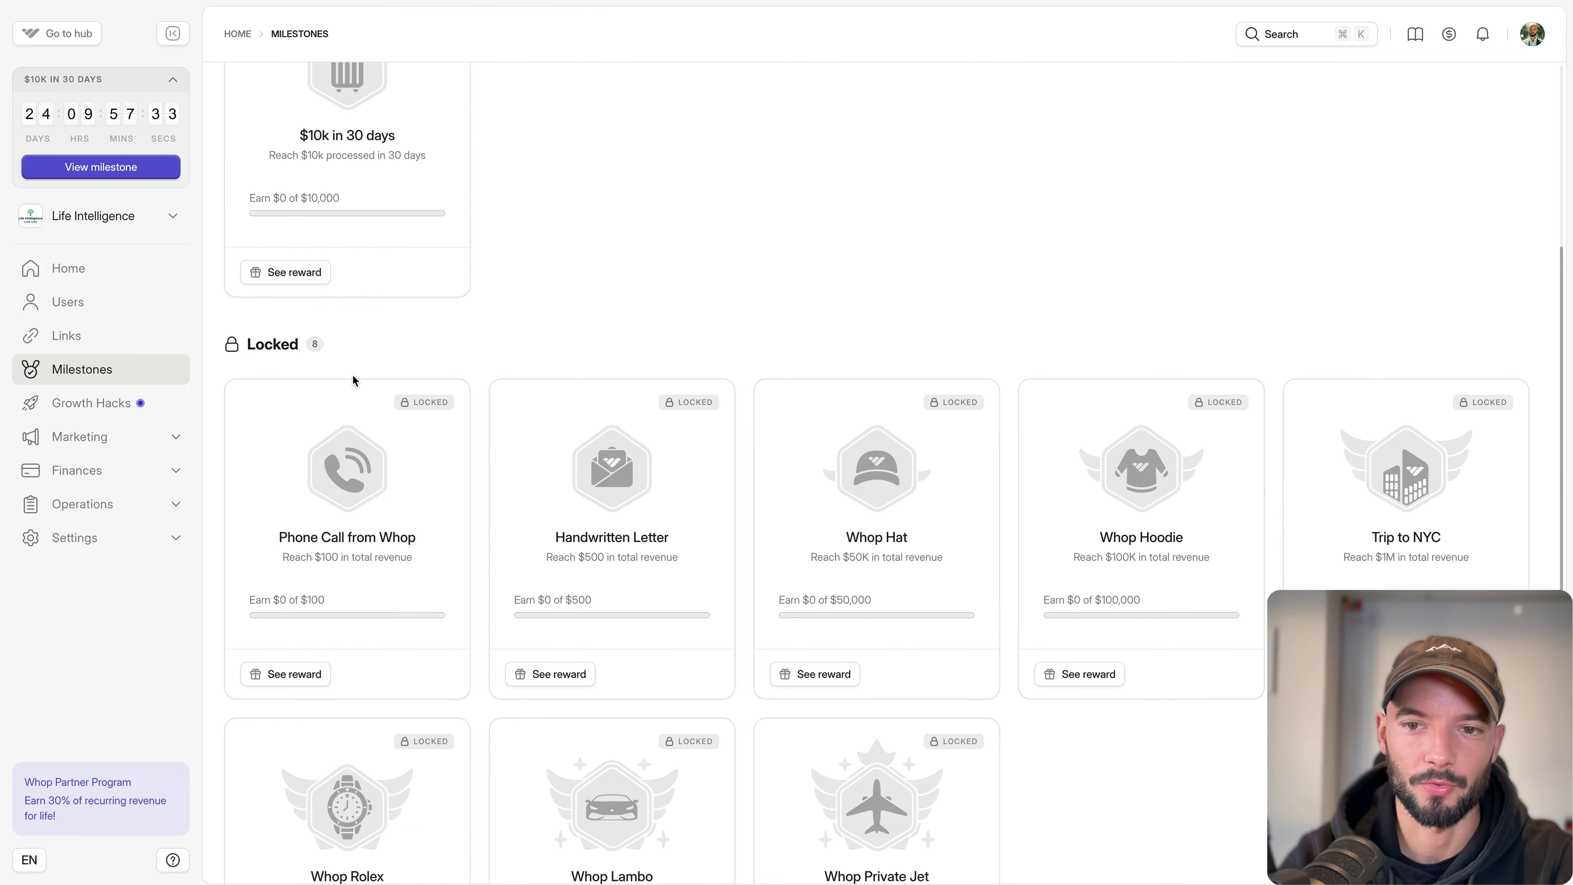
scroll(353, 379, "down", 1)
scroll(353, 376, "down", 2)
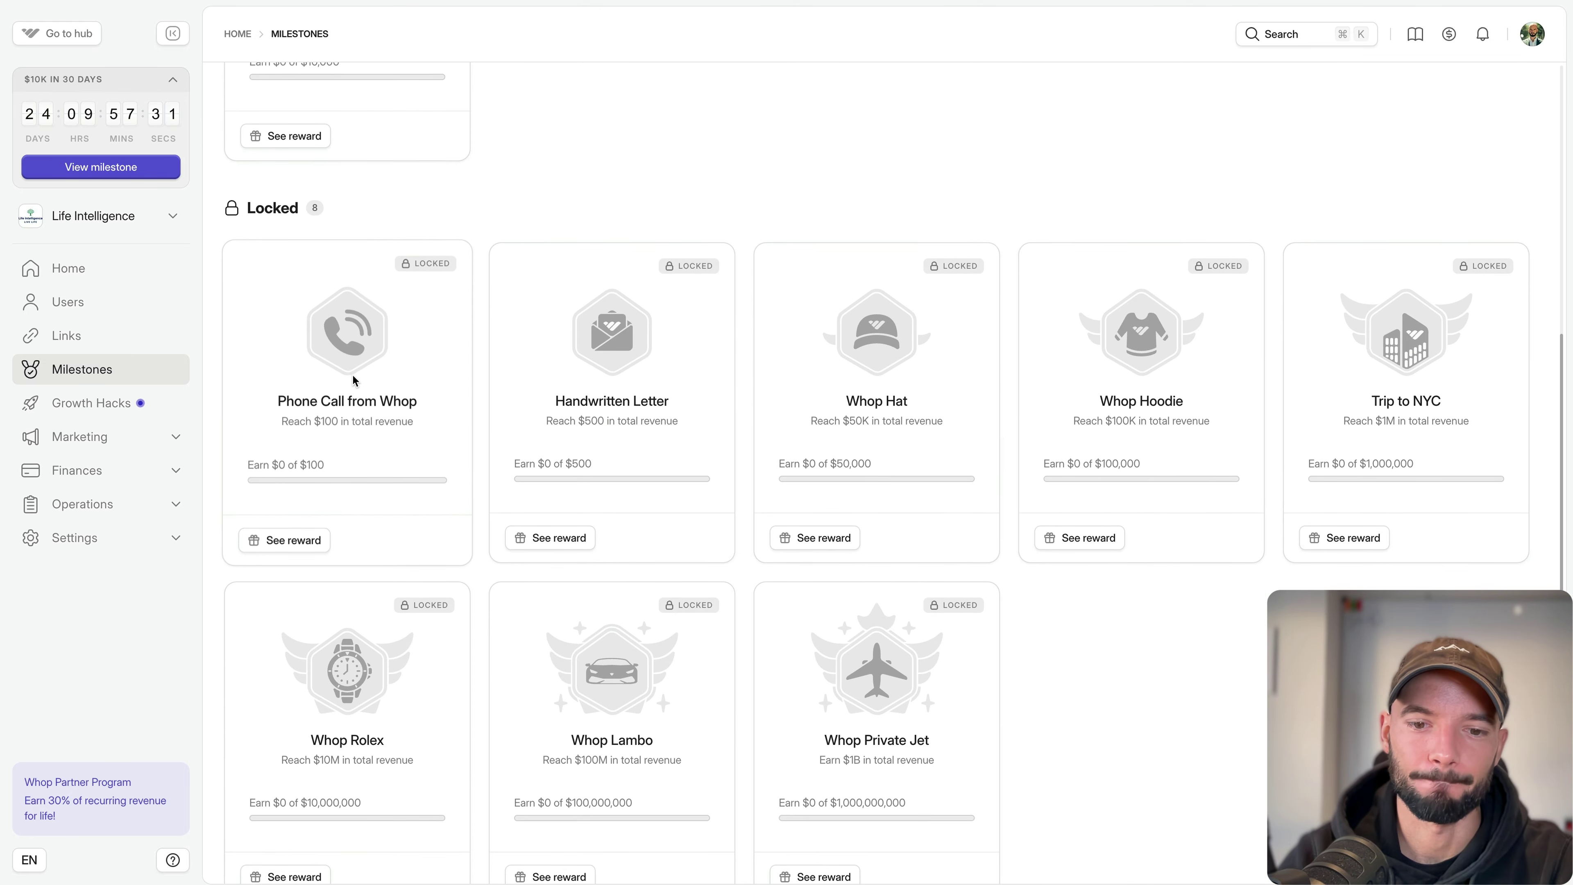
scroll(353, 375, "down", 1)
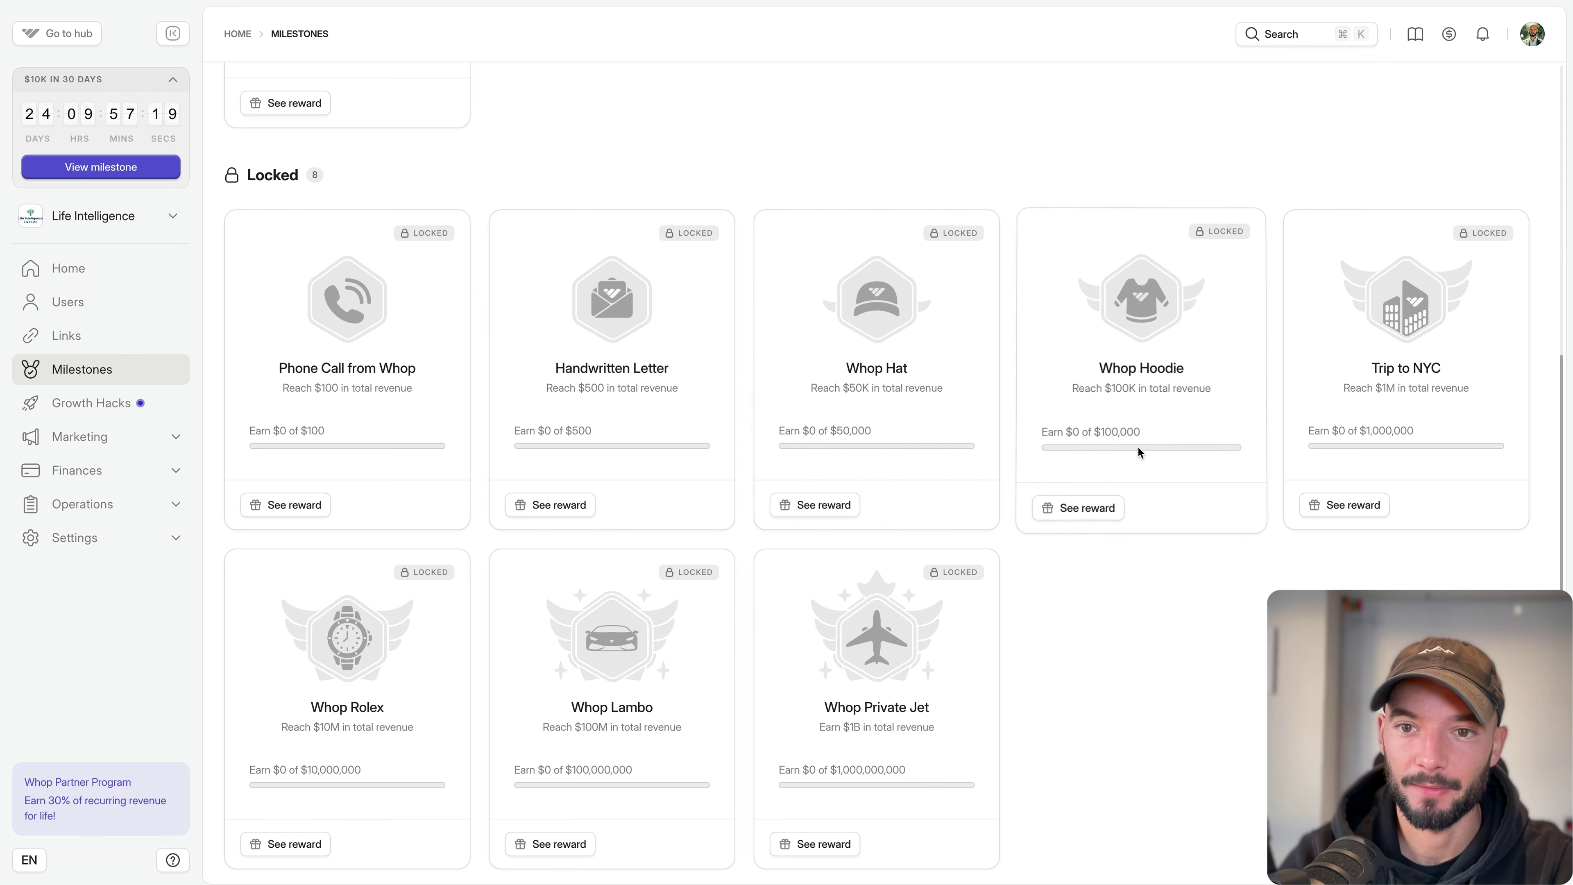
scroll(1170, 370, "down", 1)
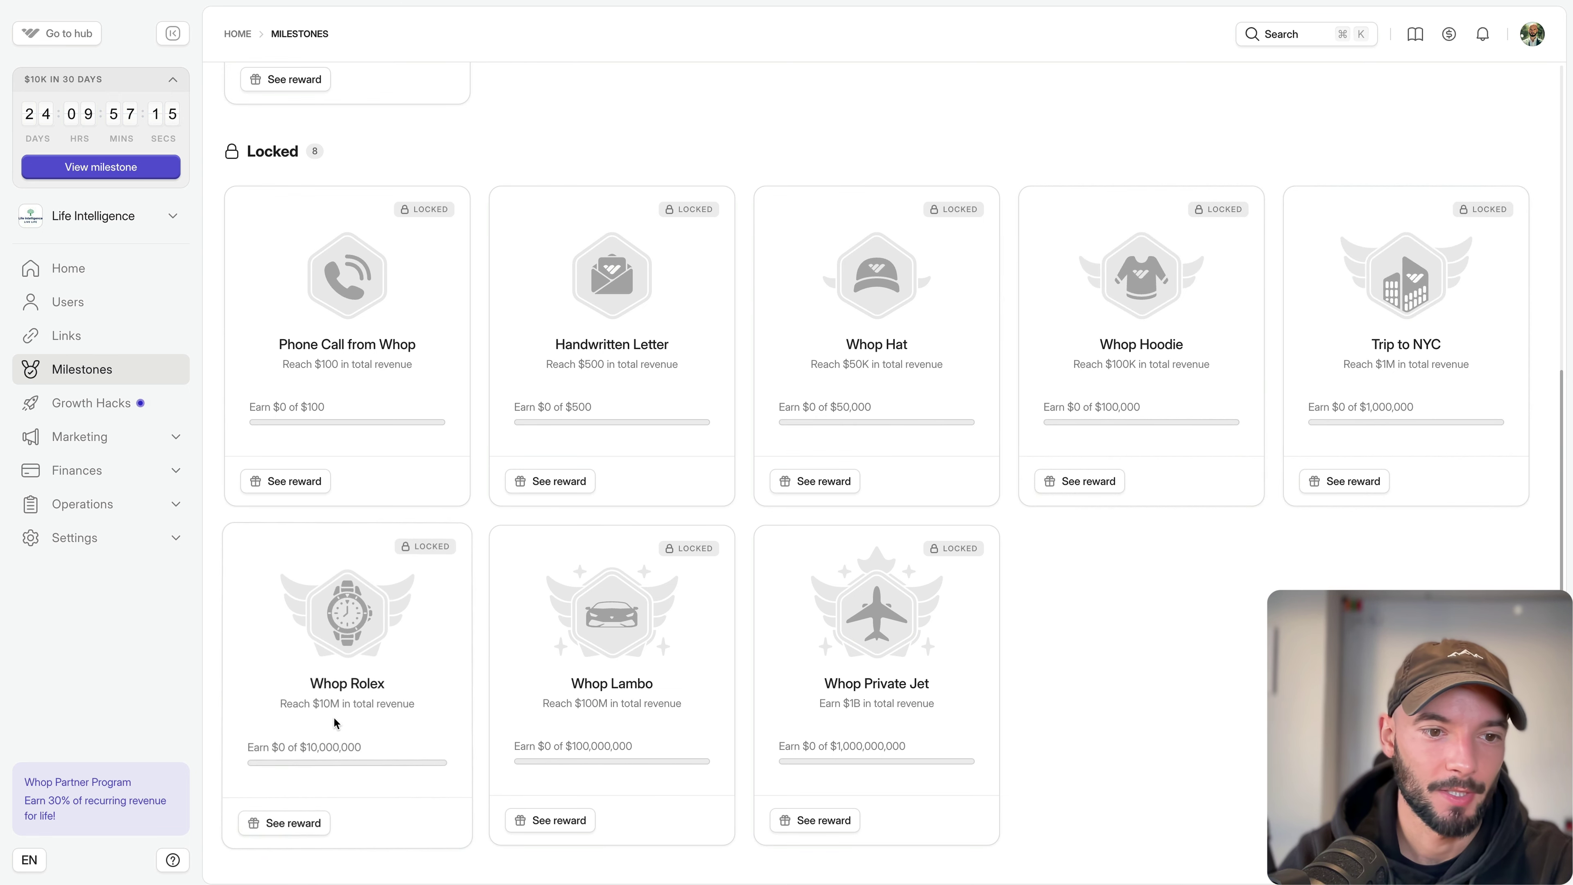
triple_click(631, 684)
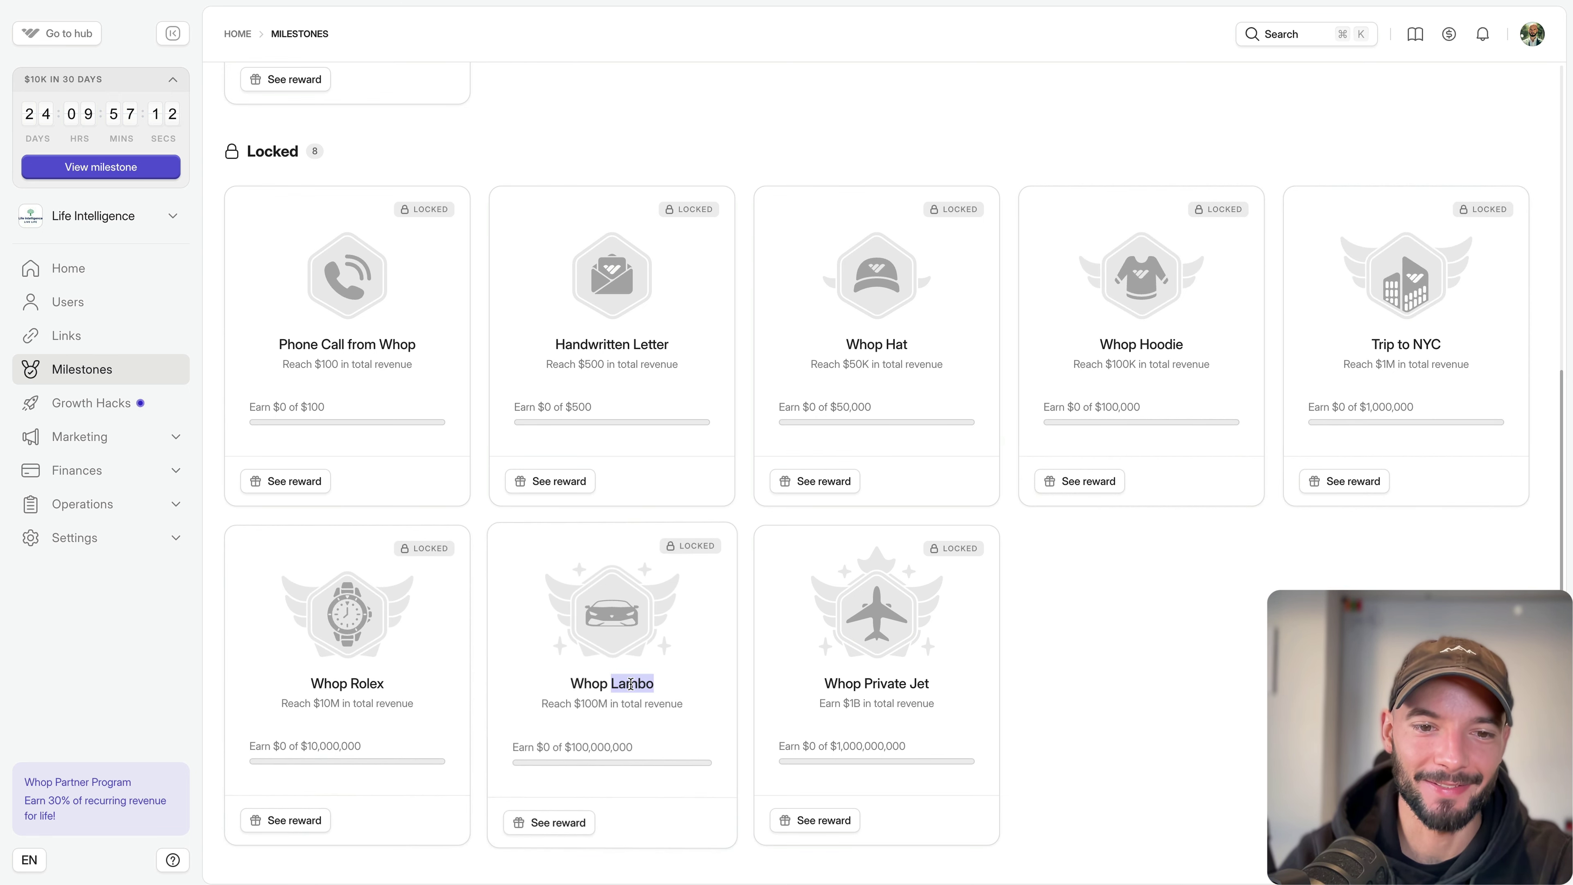
triple_click(873, 684)
left_click(874, 684)
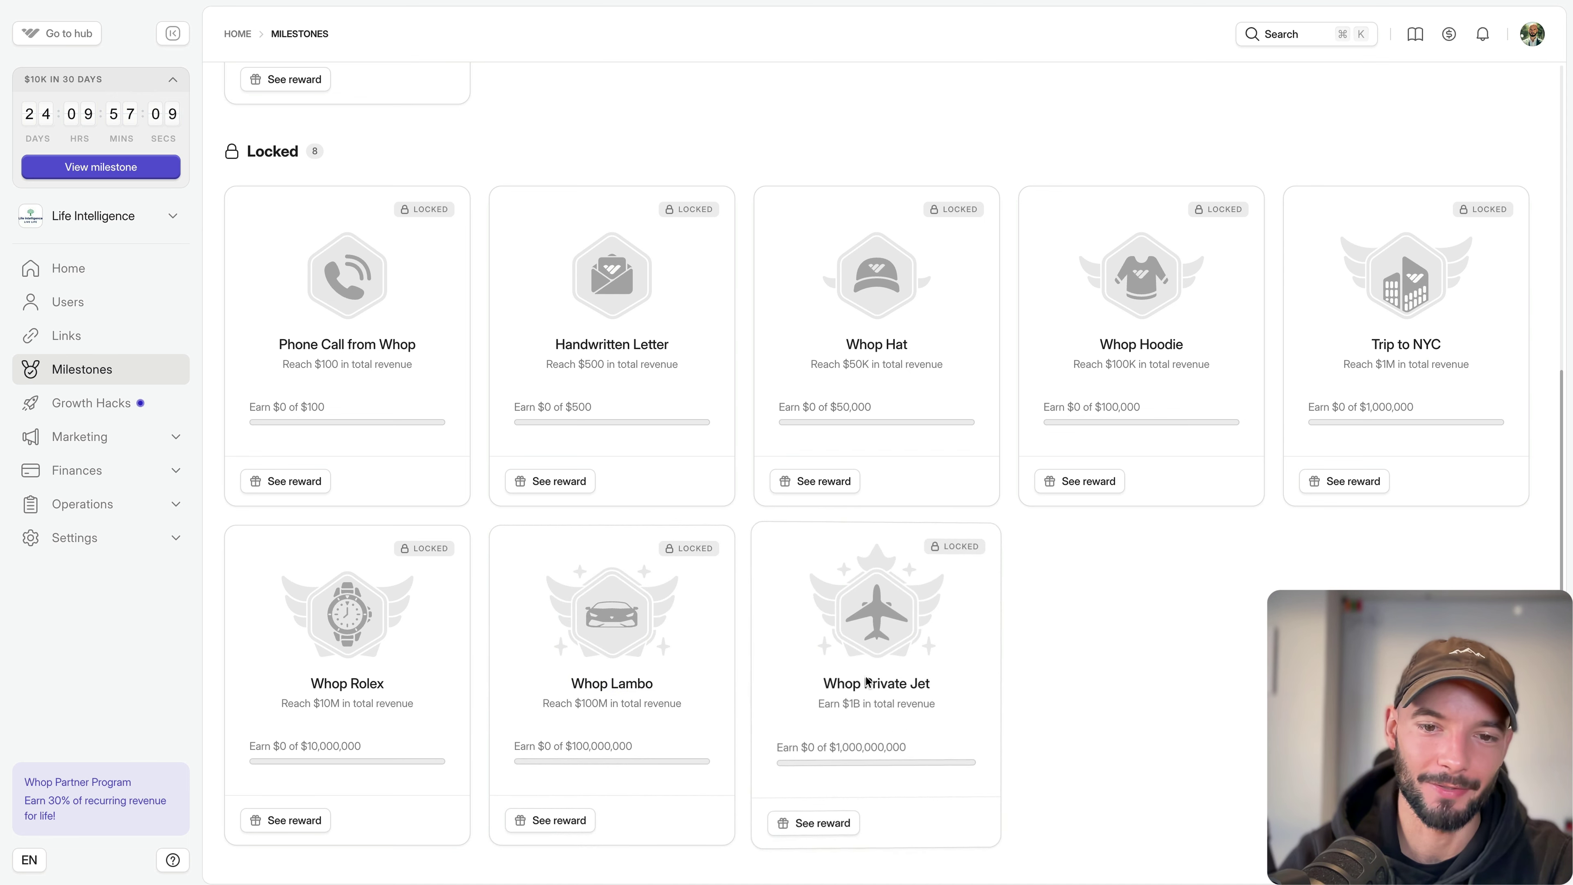
Open Growth Hacks and start the global affiliates setup for the four products.
left_click(117, 404)
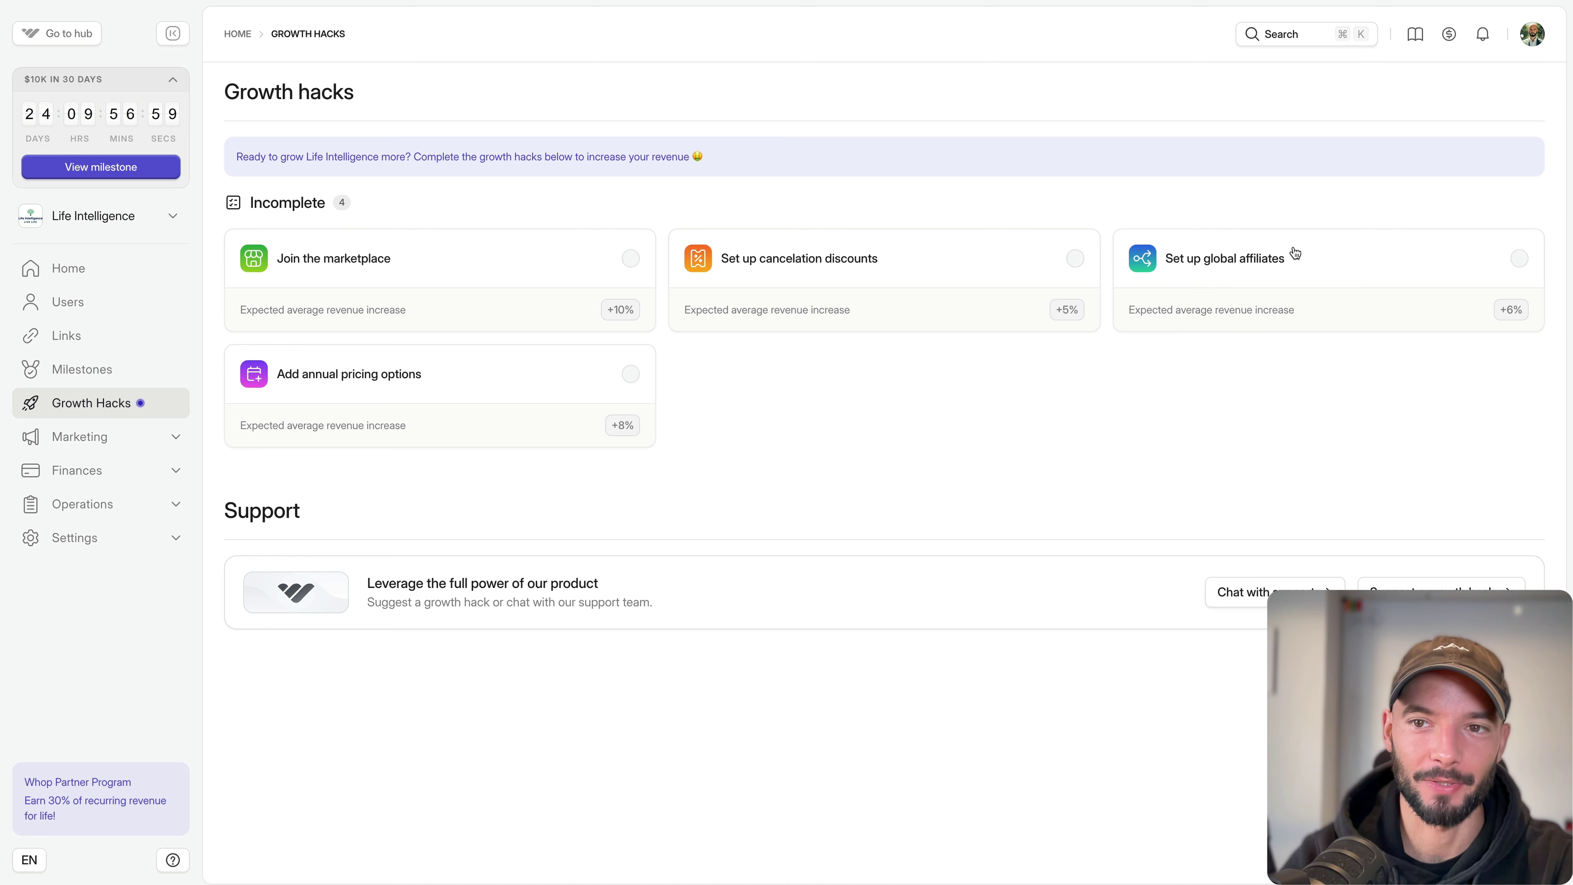
left_click(1280, 260)
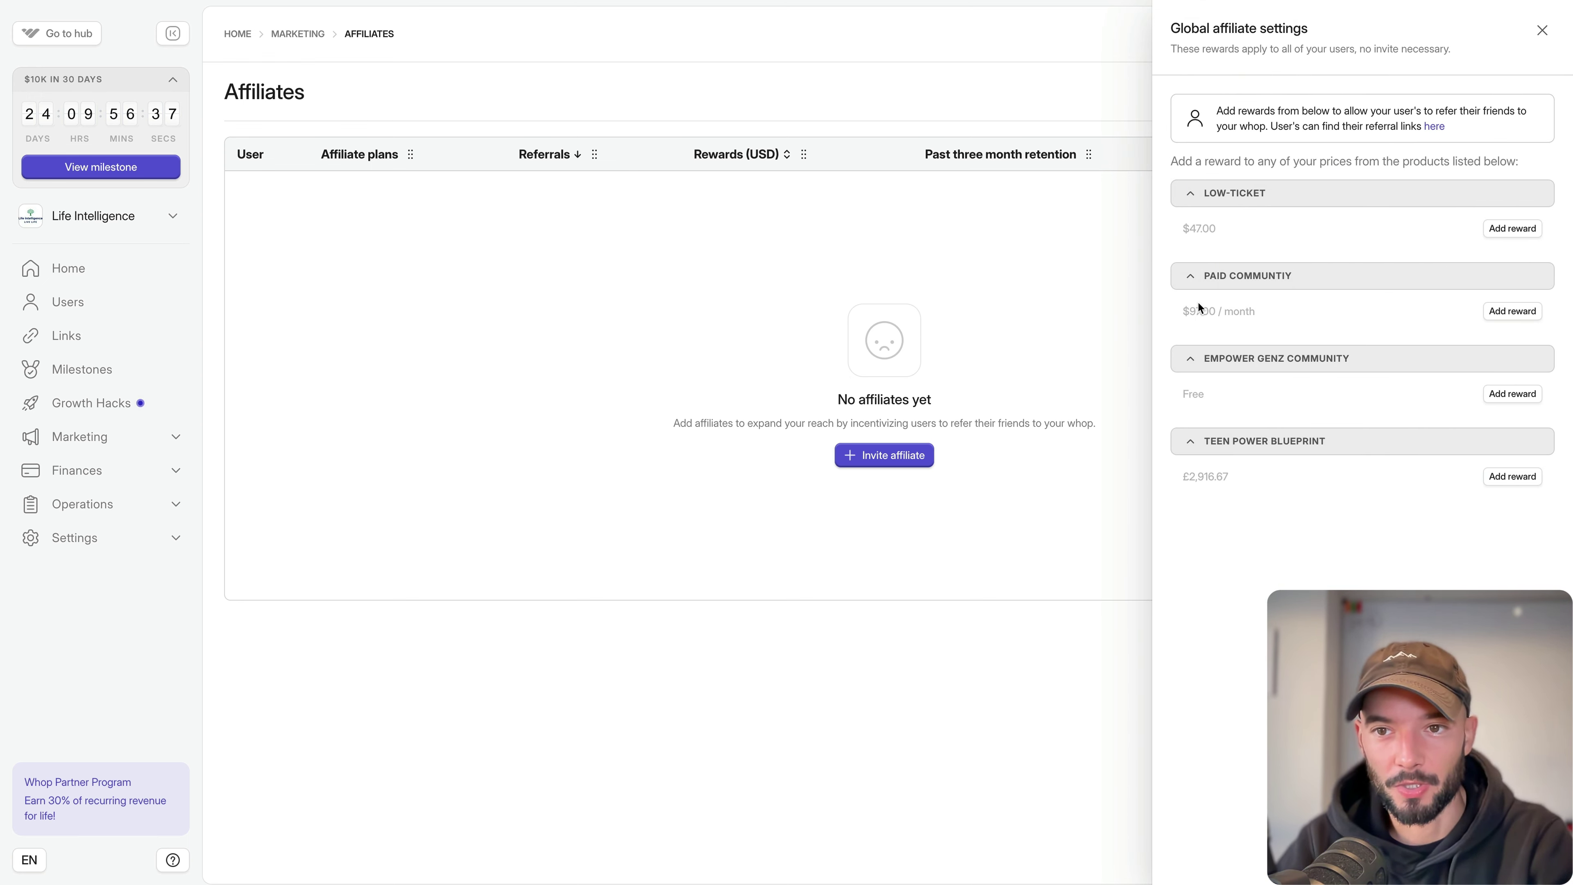
Add a 30% percentage affiliate reward for Paid Community and save it.
left_click(1510, 311)
left_click(1261, 344)
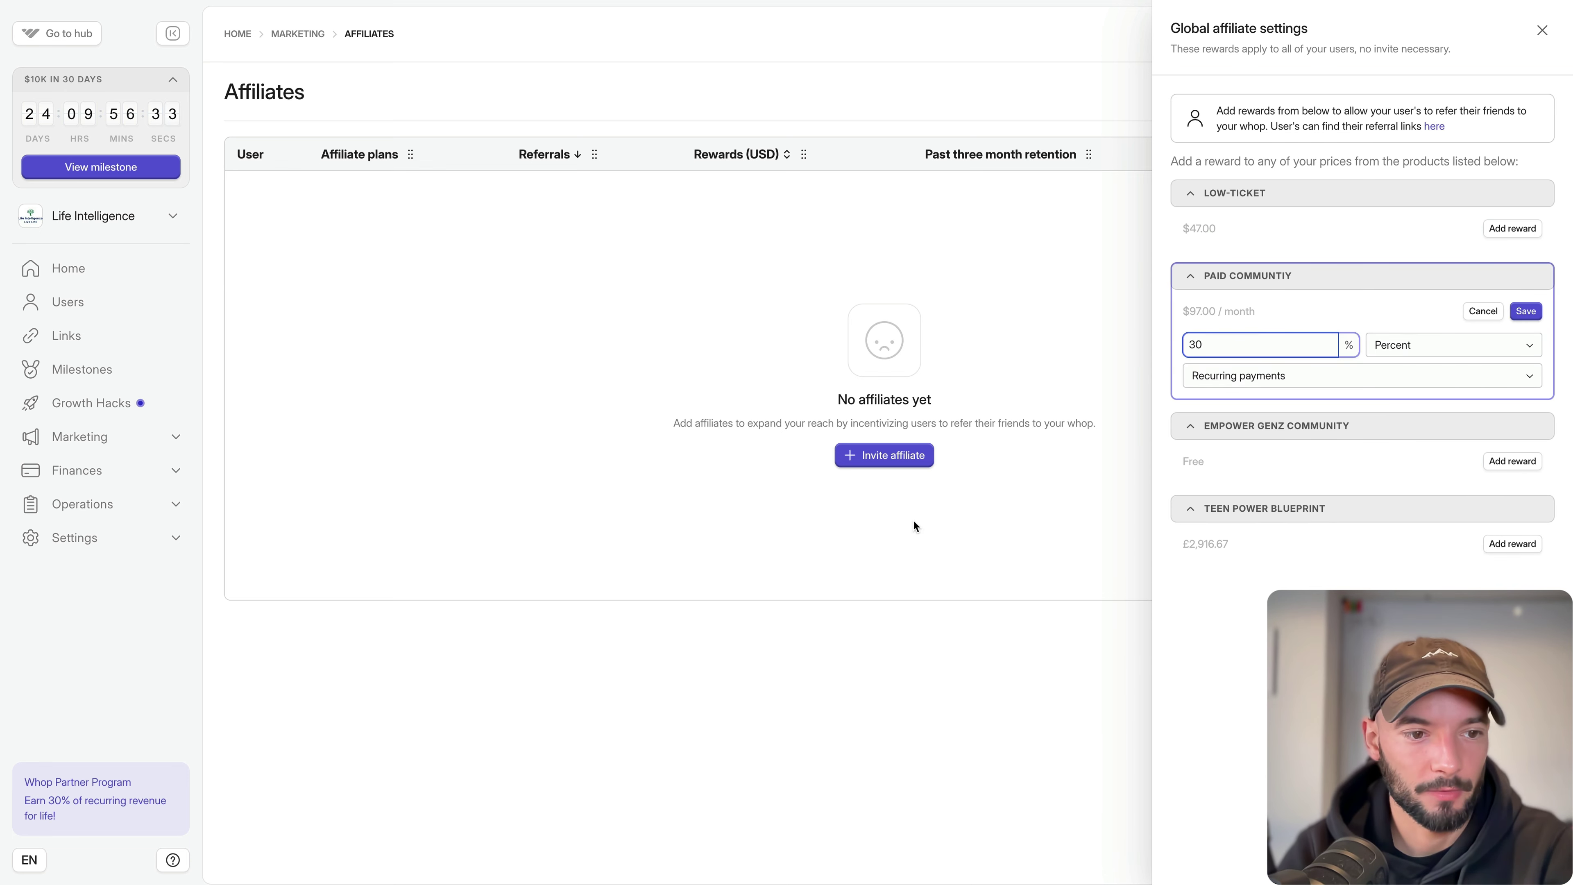
left_click_drag(28, 800, 120, 800)
left_click(514, 690)
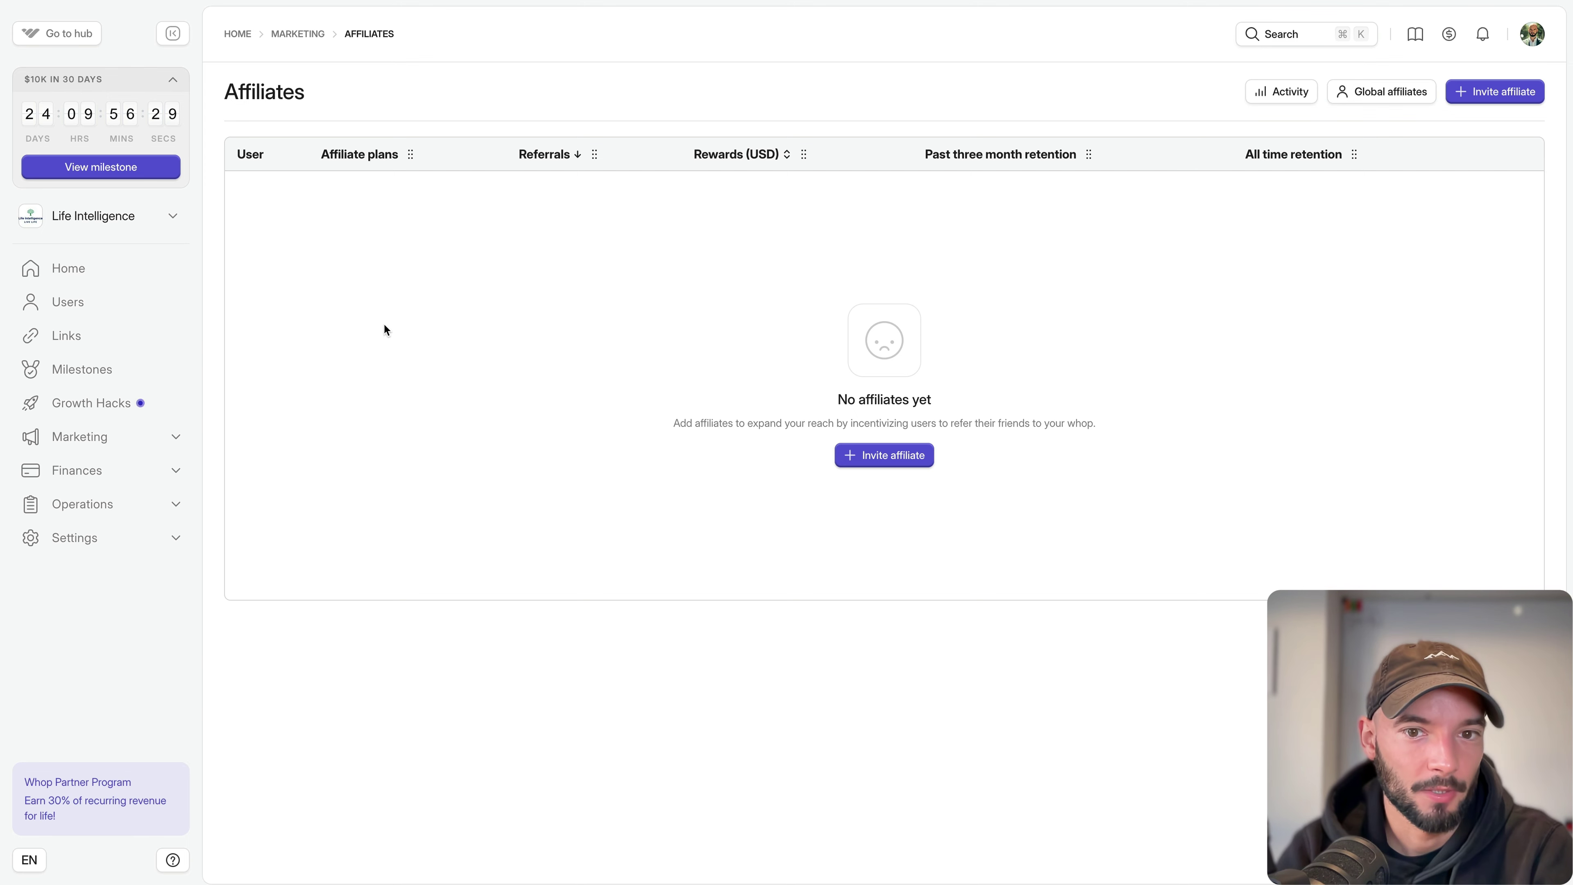
left_click(1394, 94)
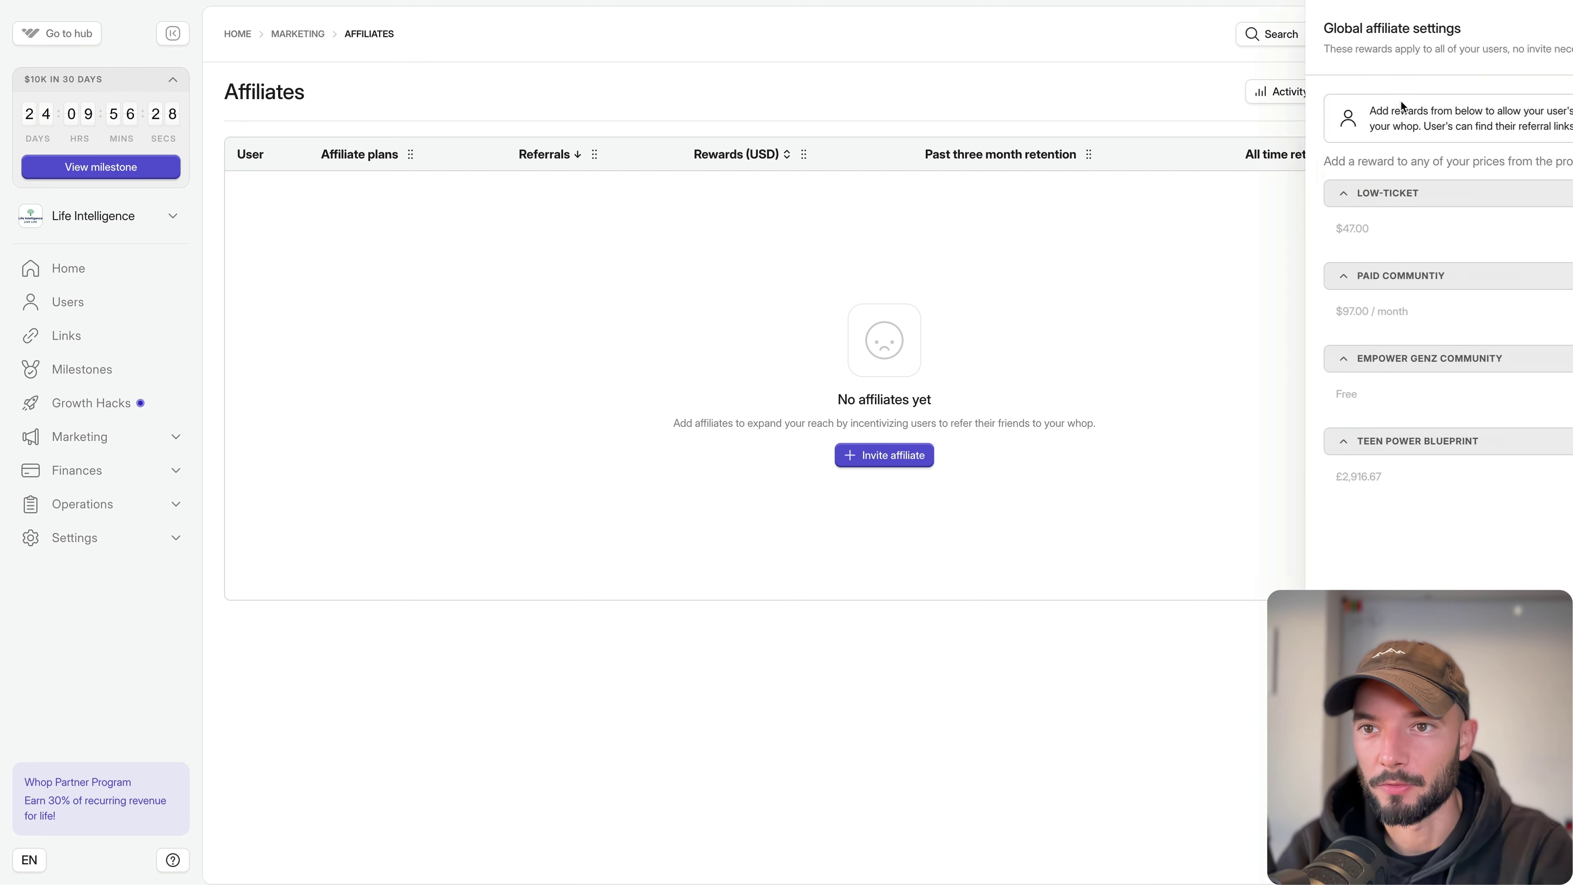
left_click(1486, 308)
left_click(1190, 342)
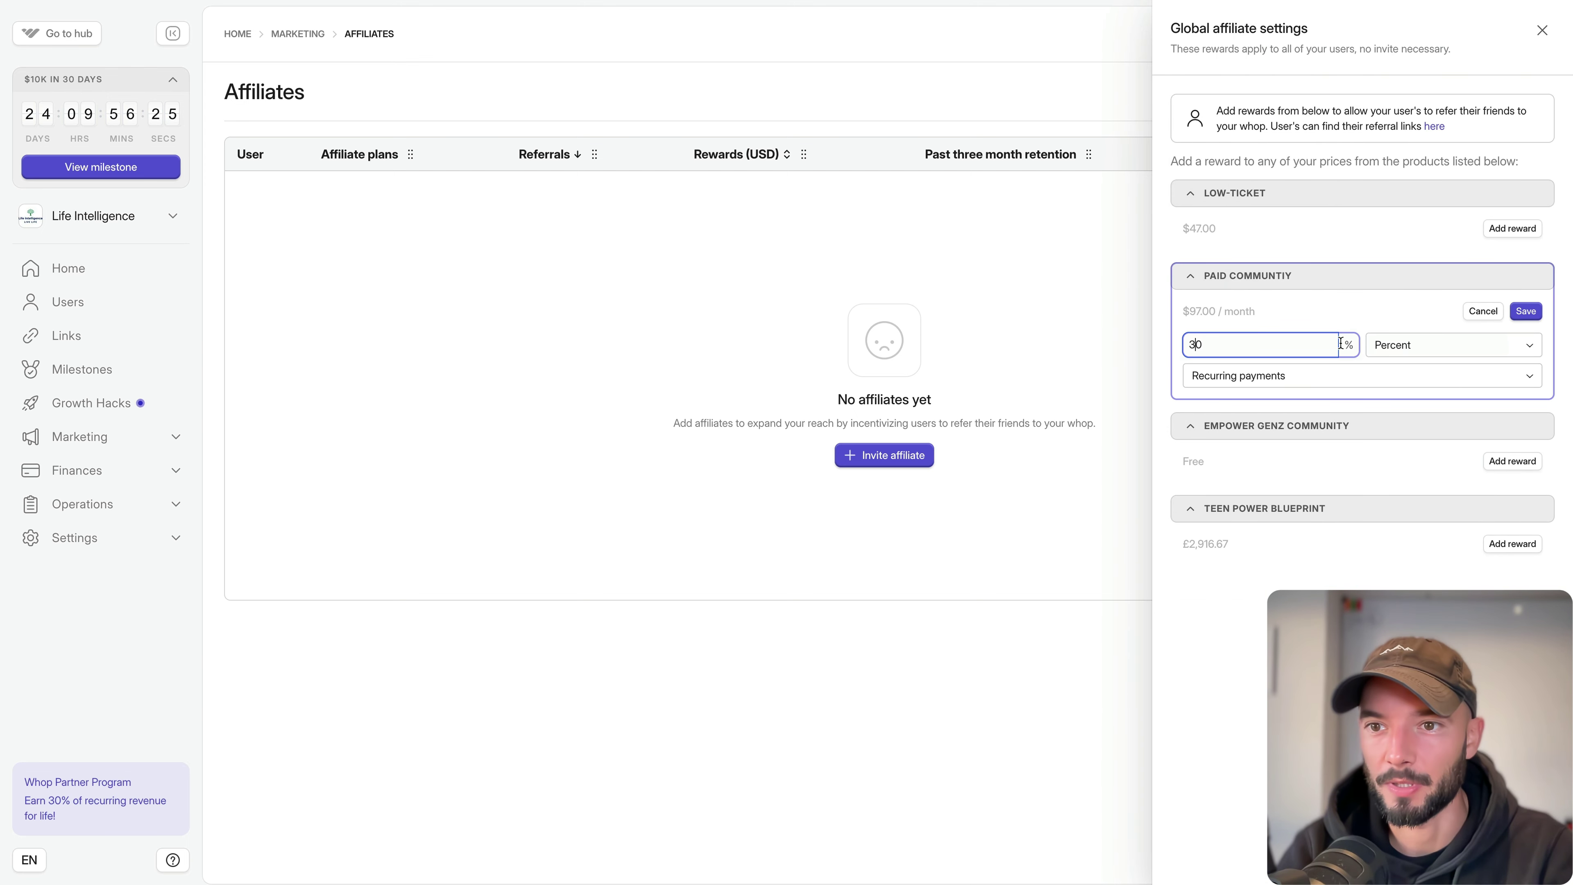
left_click(1434, 344)
left_click(1434, 345)
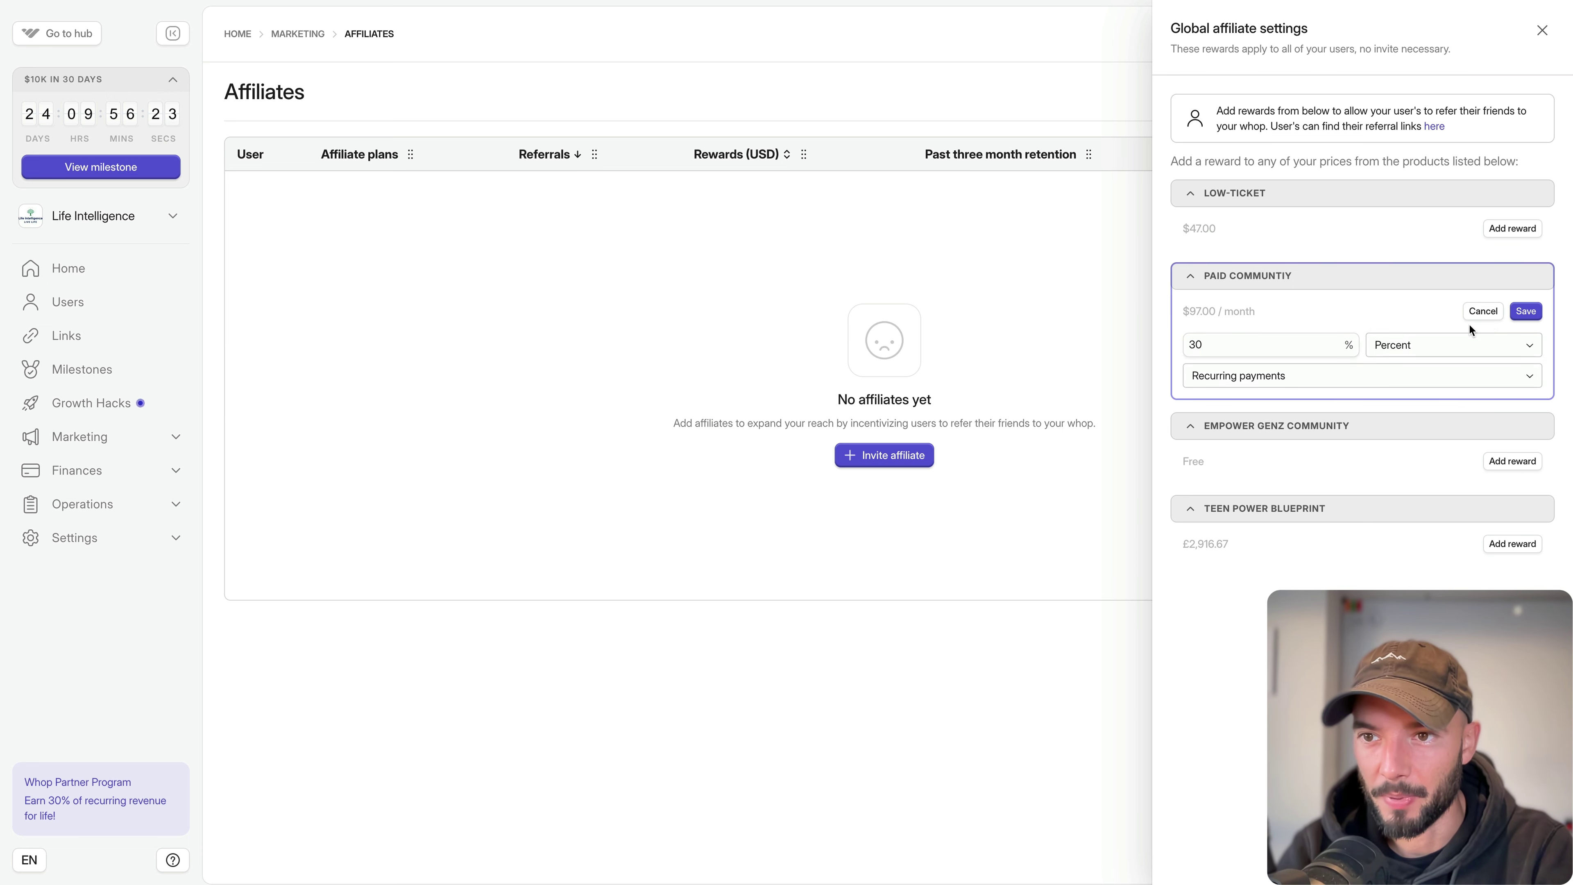
left_click(1524, 312)
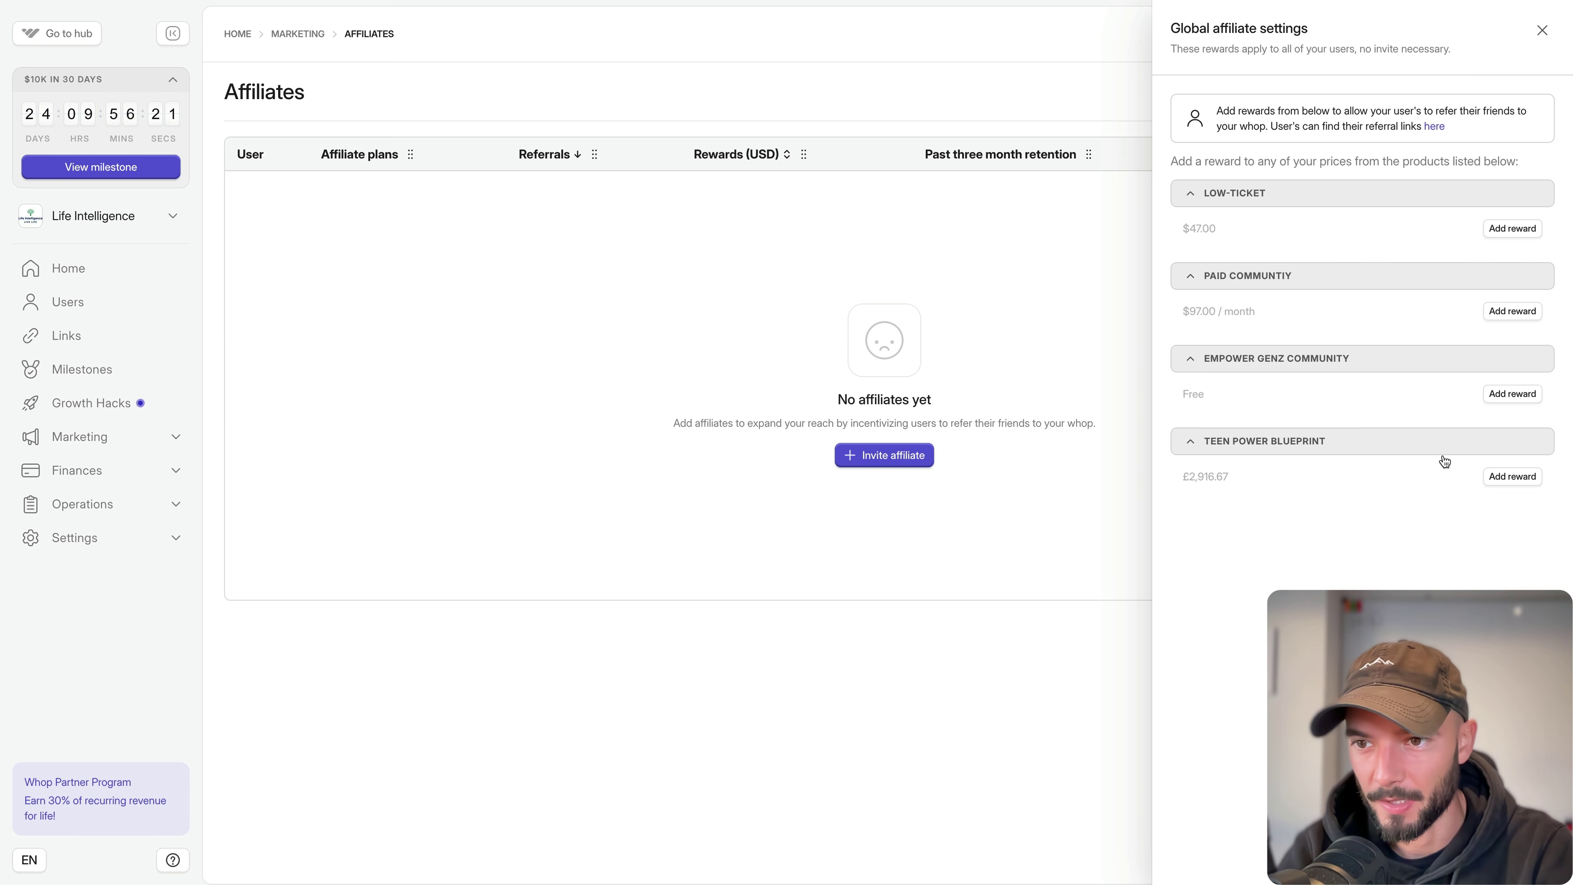
Add a fixed $10 affiliate reward for Teen Power Blueprint and close the settings.
left_click(1523, 477)
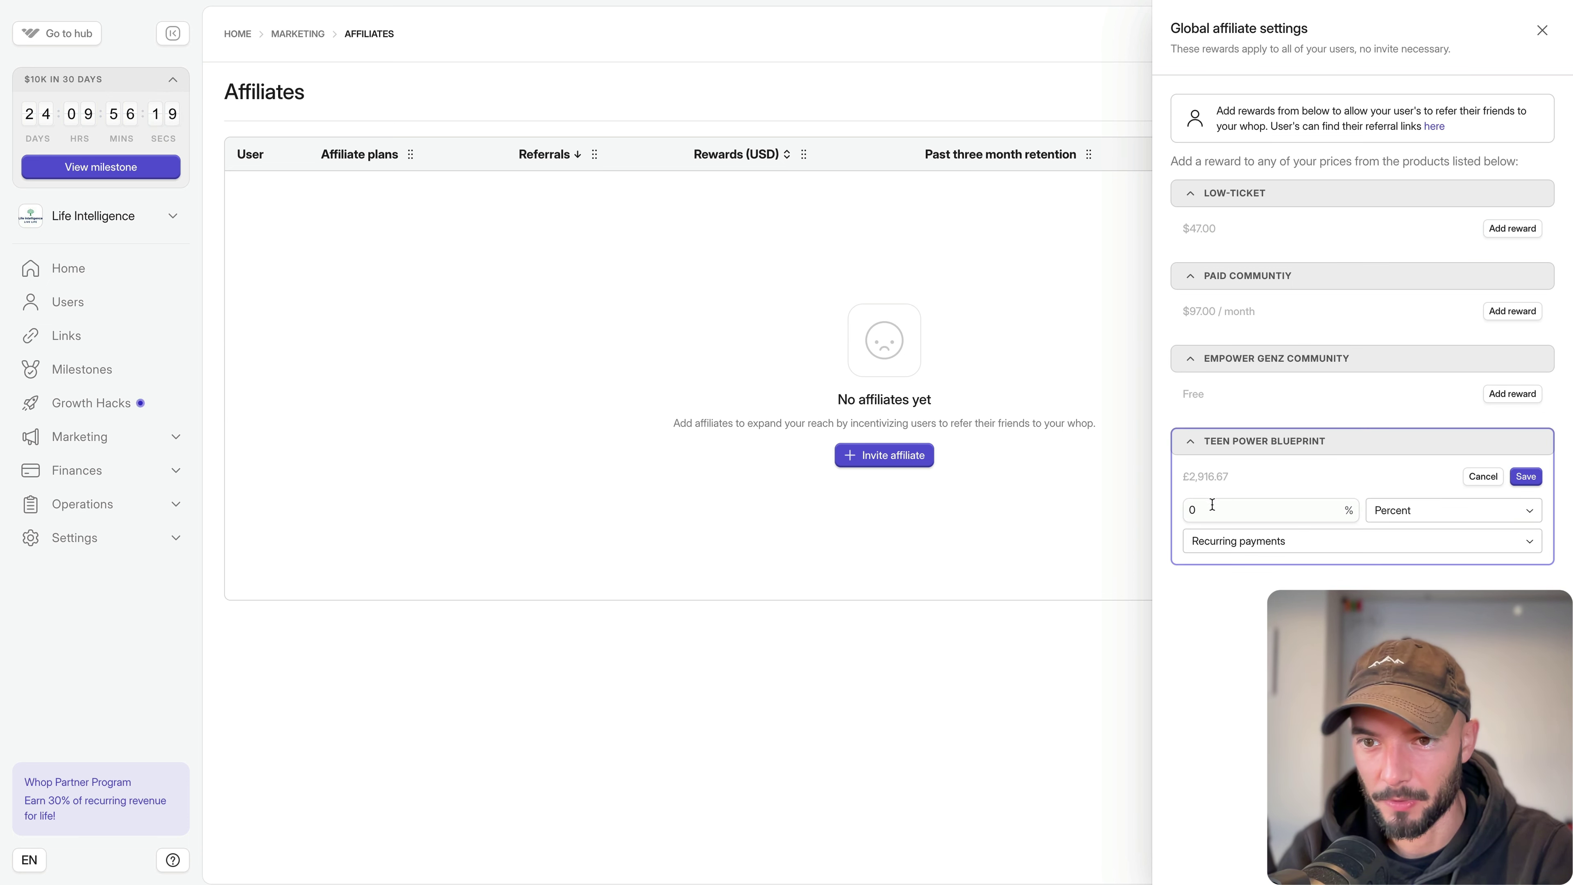
left_click(1191, 510)
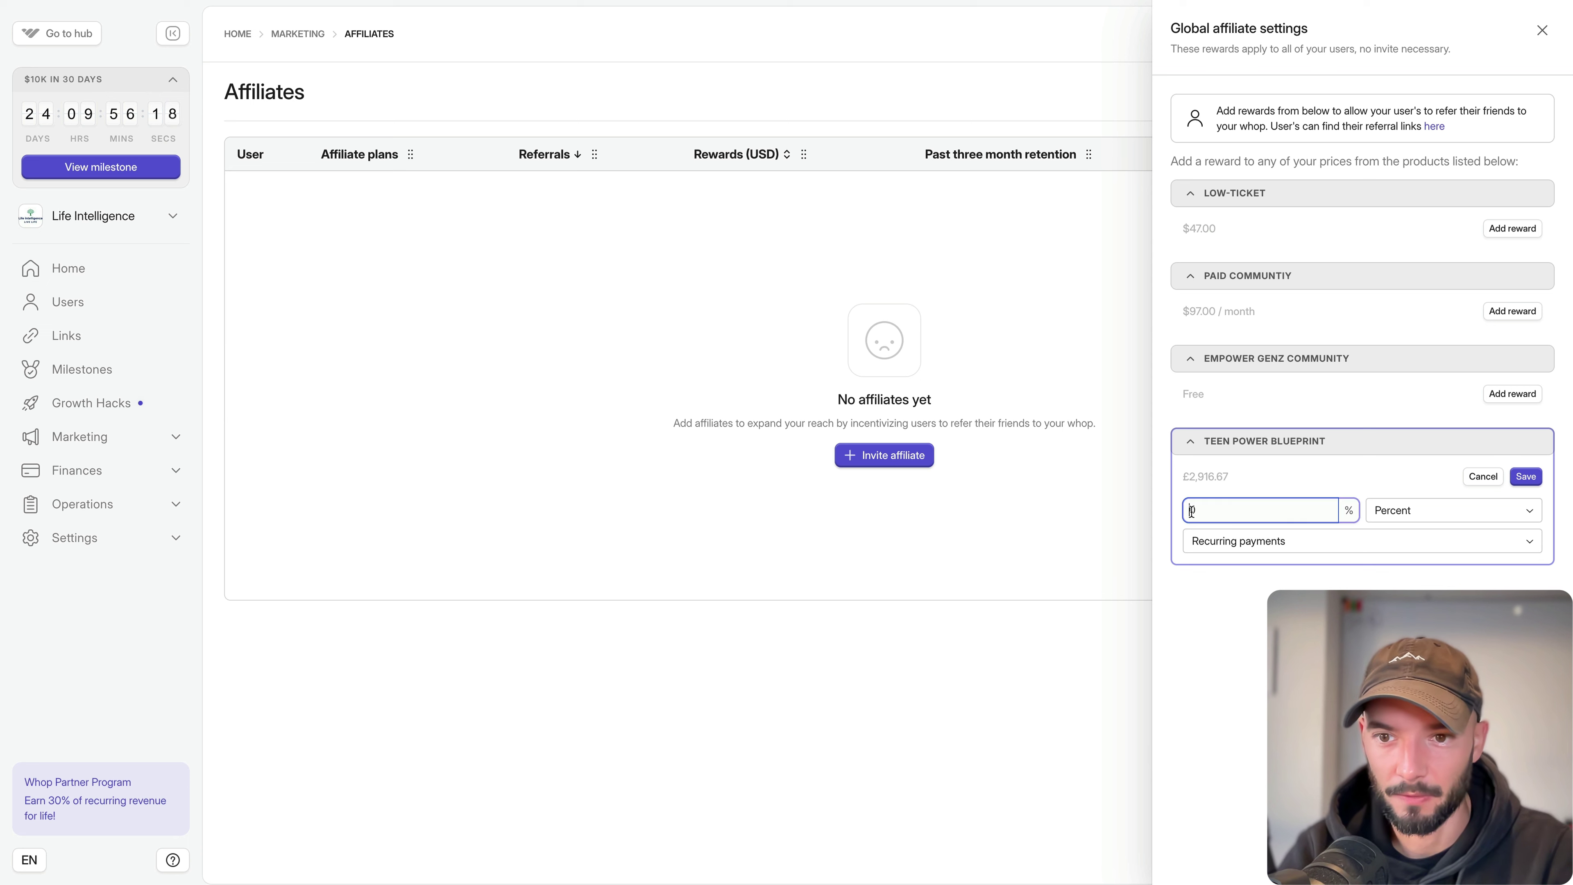
left_click(1386, 519)
left_click(1382, 534)
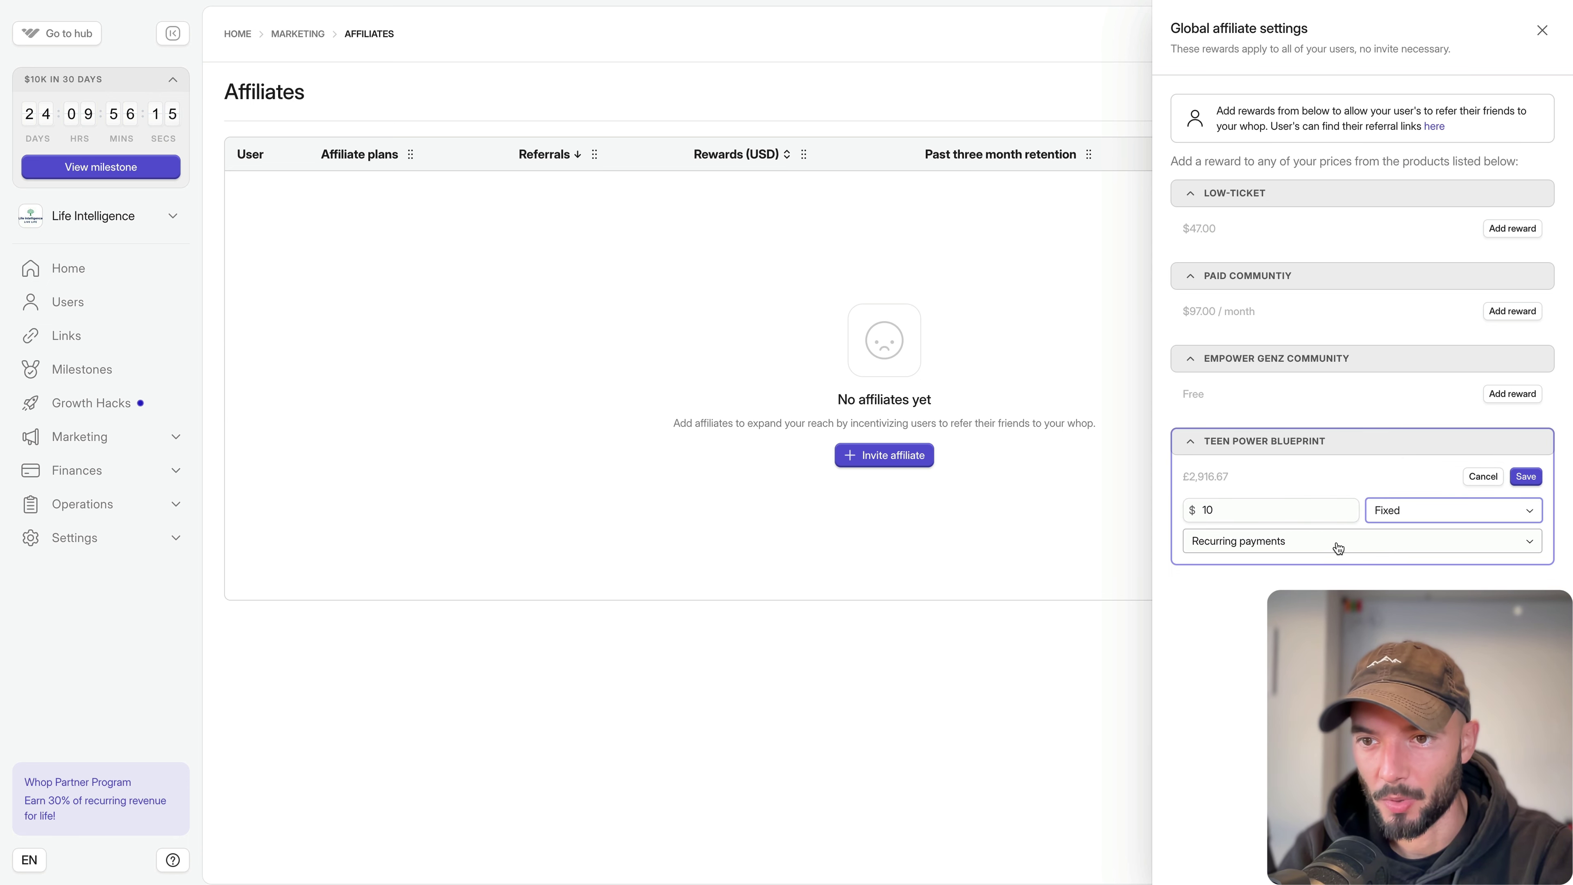
left_click(1528, 477)
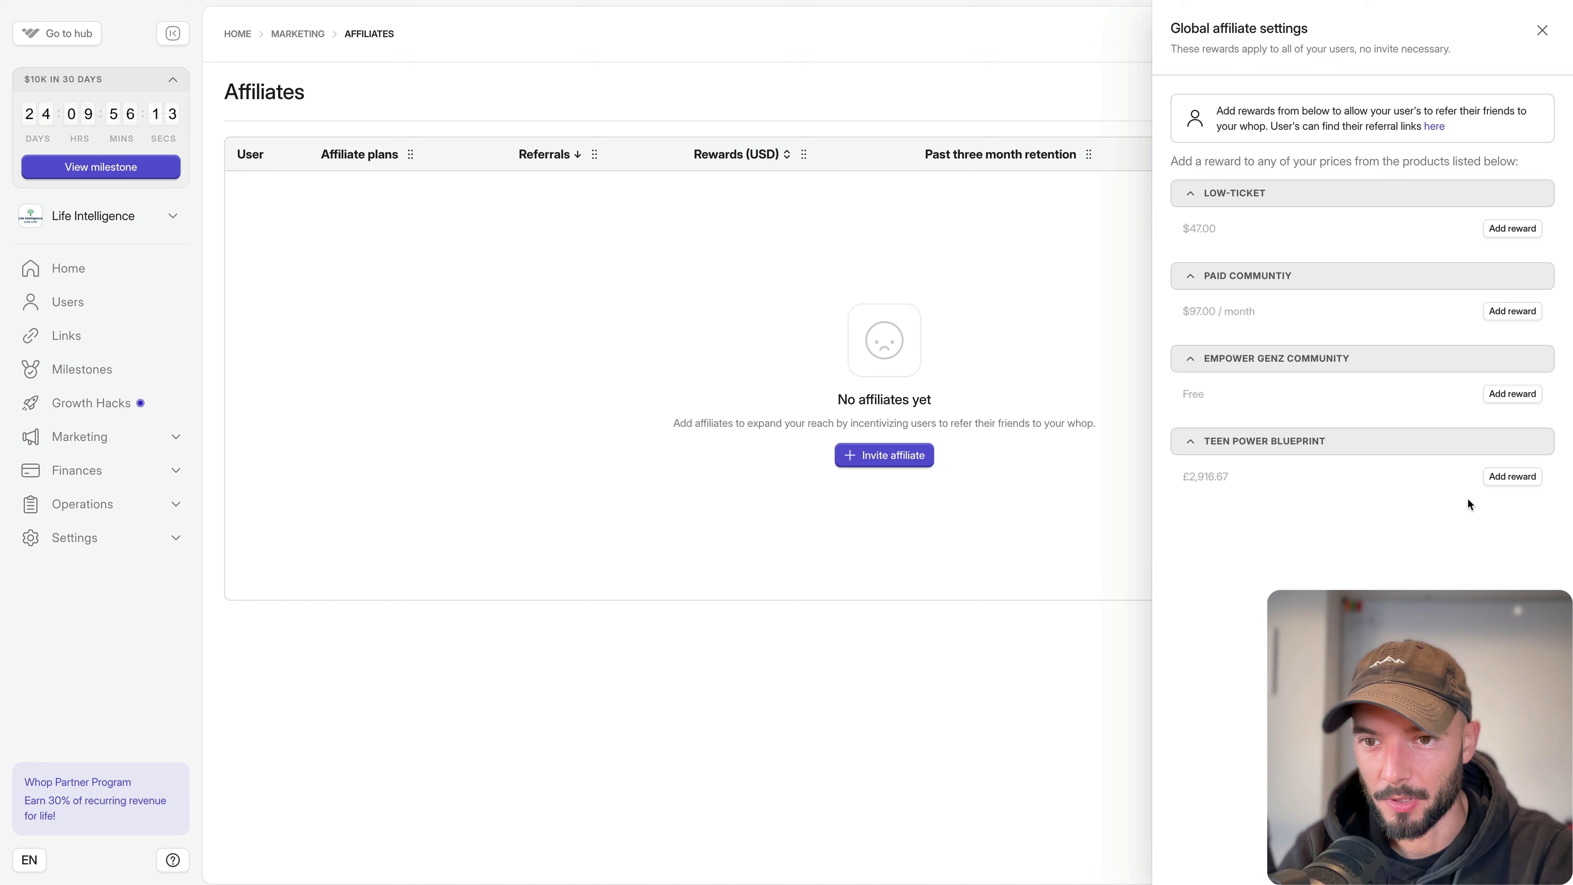
left_click(1007, 263)
left_click(1399, 92)
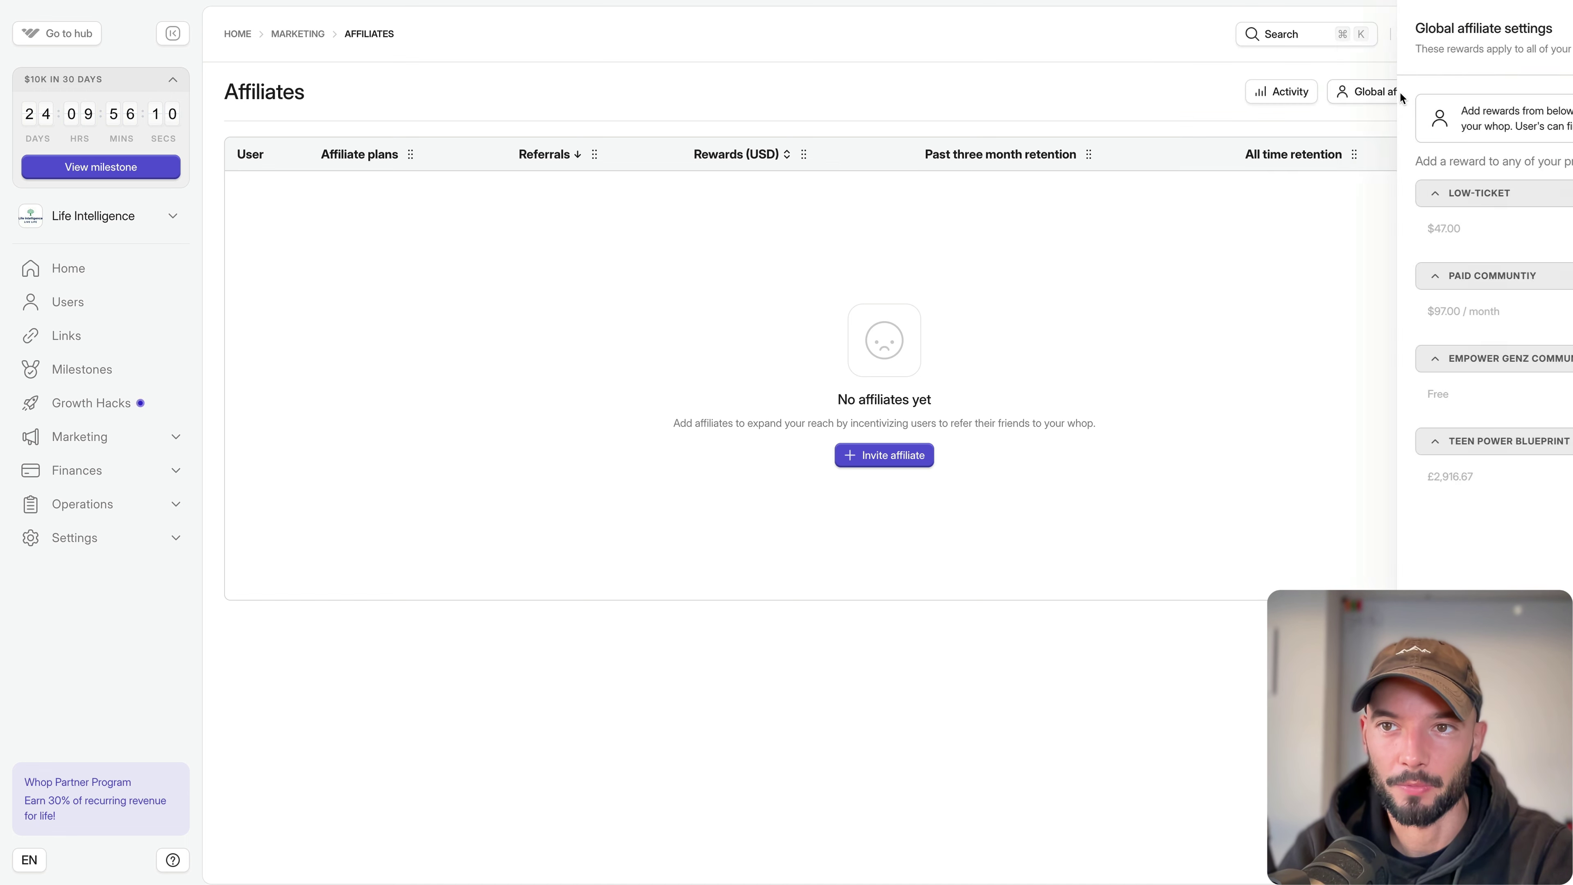
left_click(1044, 230)
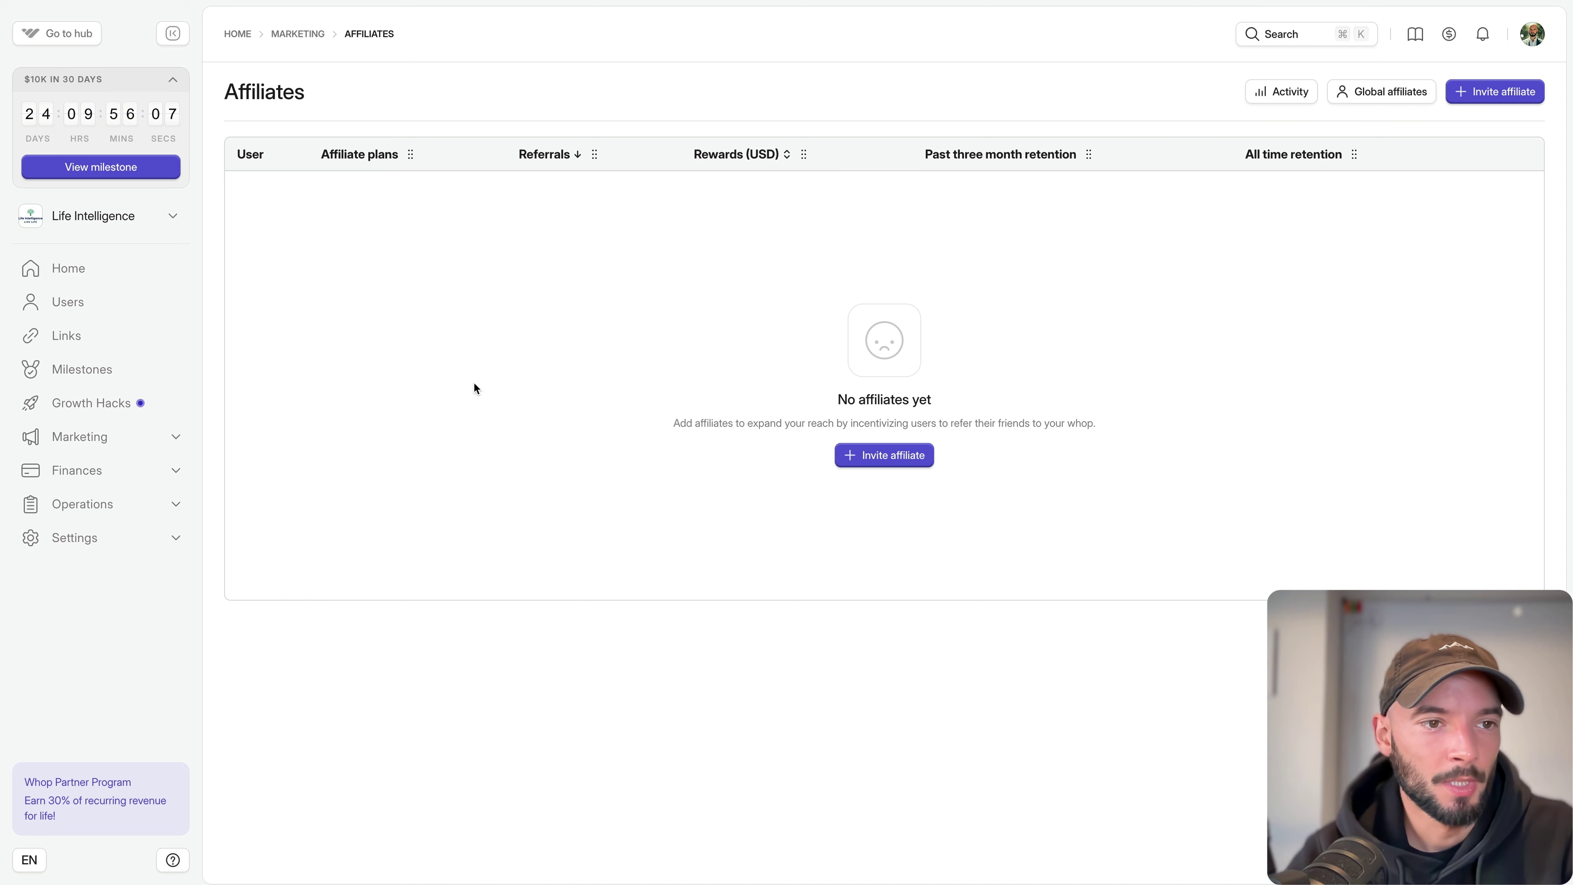
left_click(173, 439)
Recheck the global affiliate settings, then go to the Tracking links page.
left_click(116, 513)
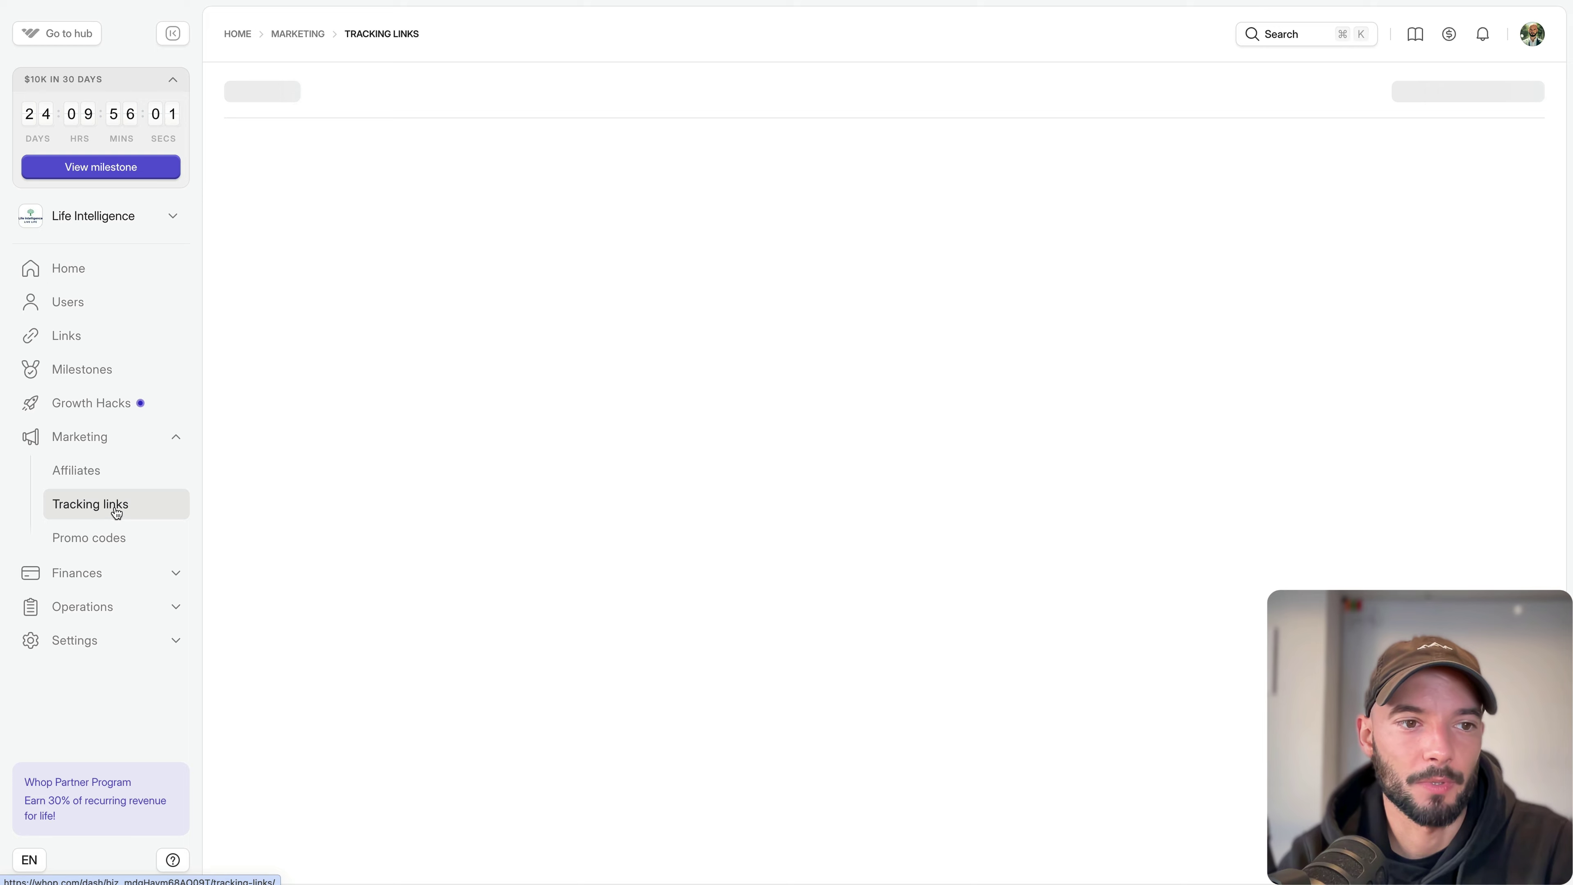
left_click(99, 474)
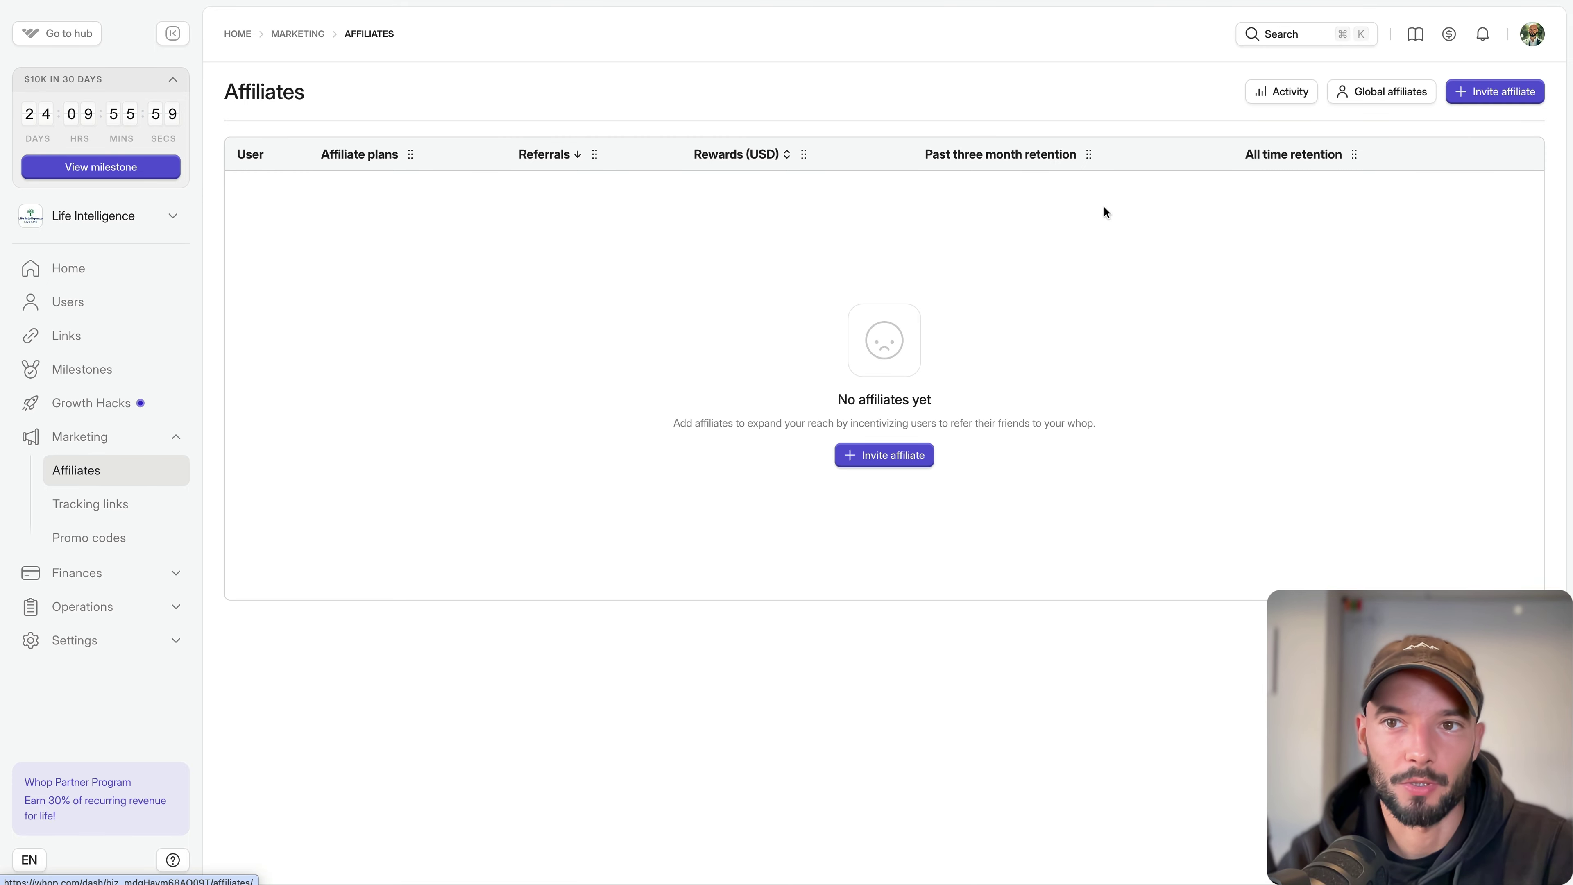
left_click(1383, 95)
left_click(644, 343)
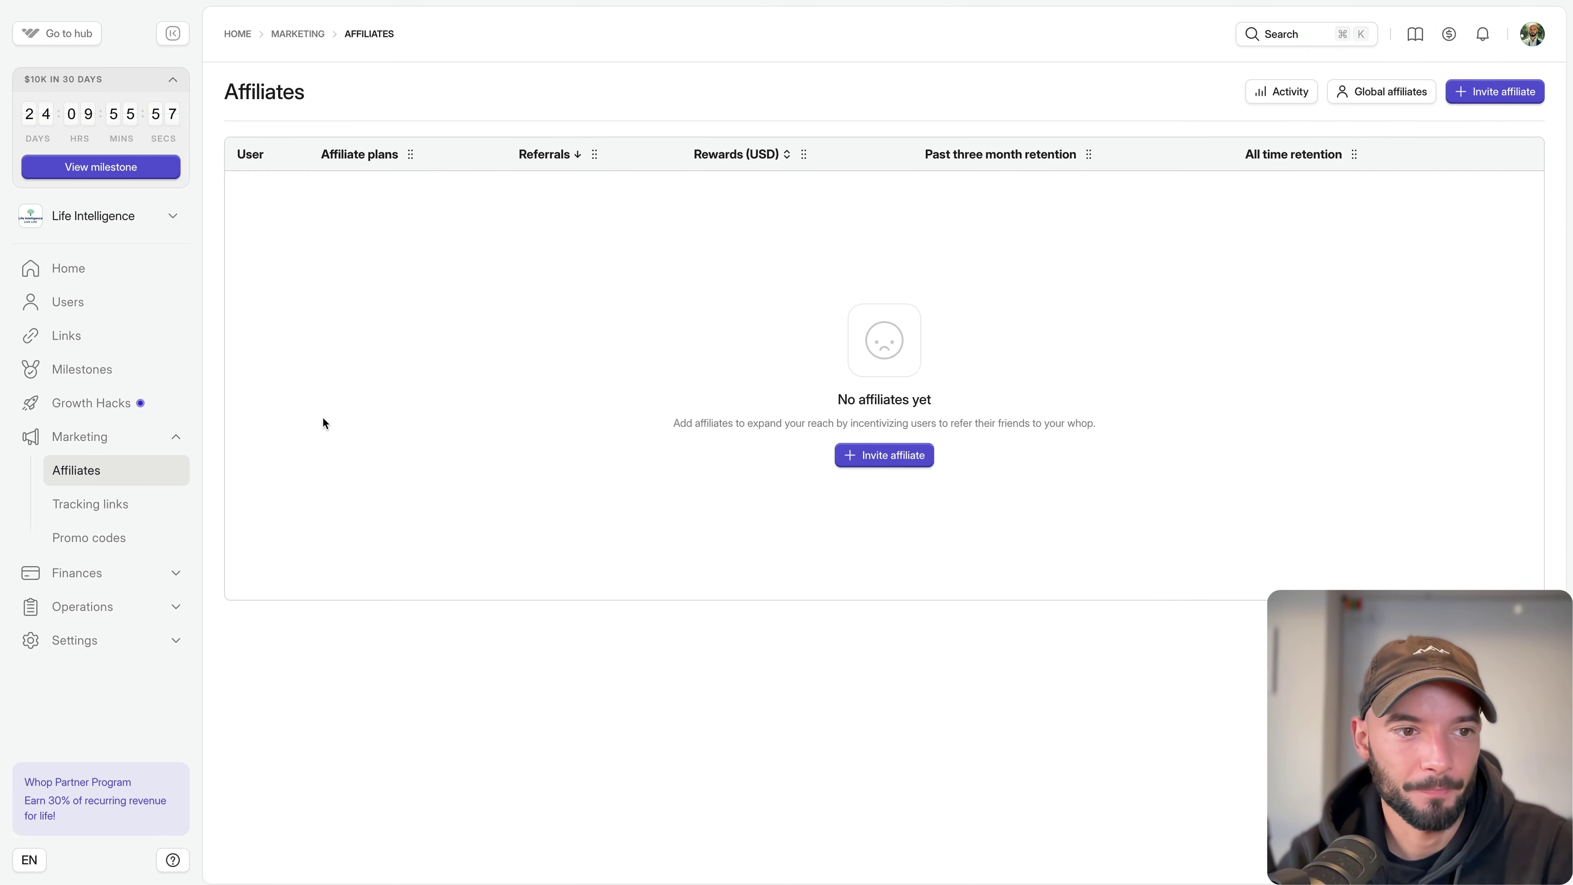
left_click(90, 504)
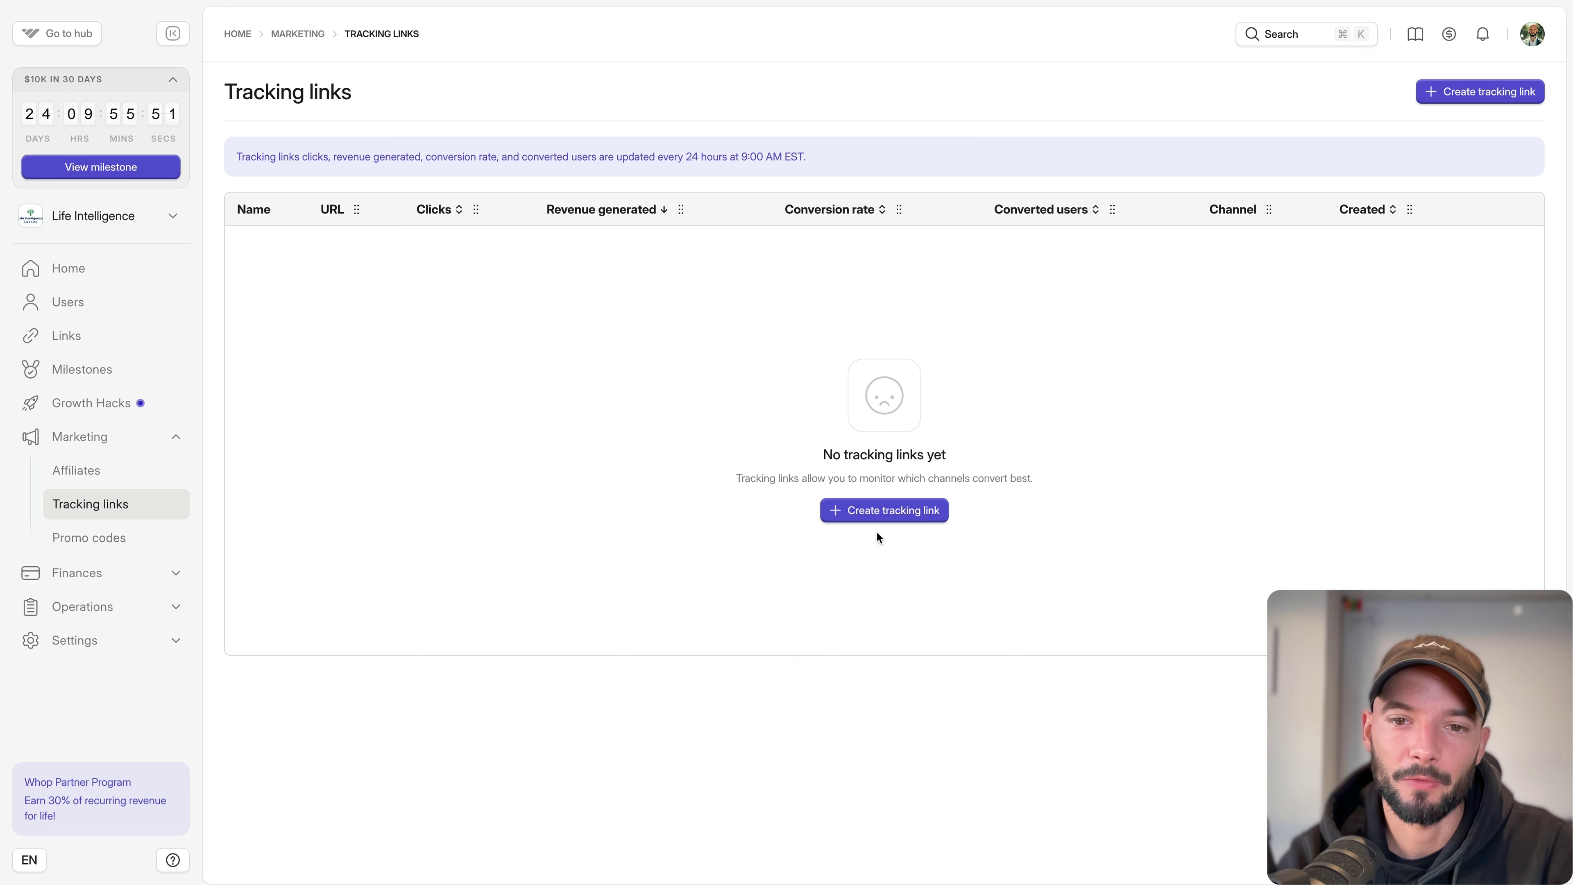
Create an 'Instagram' tracking link on the Instagram channel with URL ending /ig.
left_click(904, 512)
left_click(1257, 111)
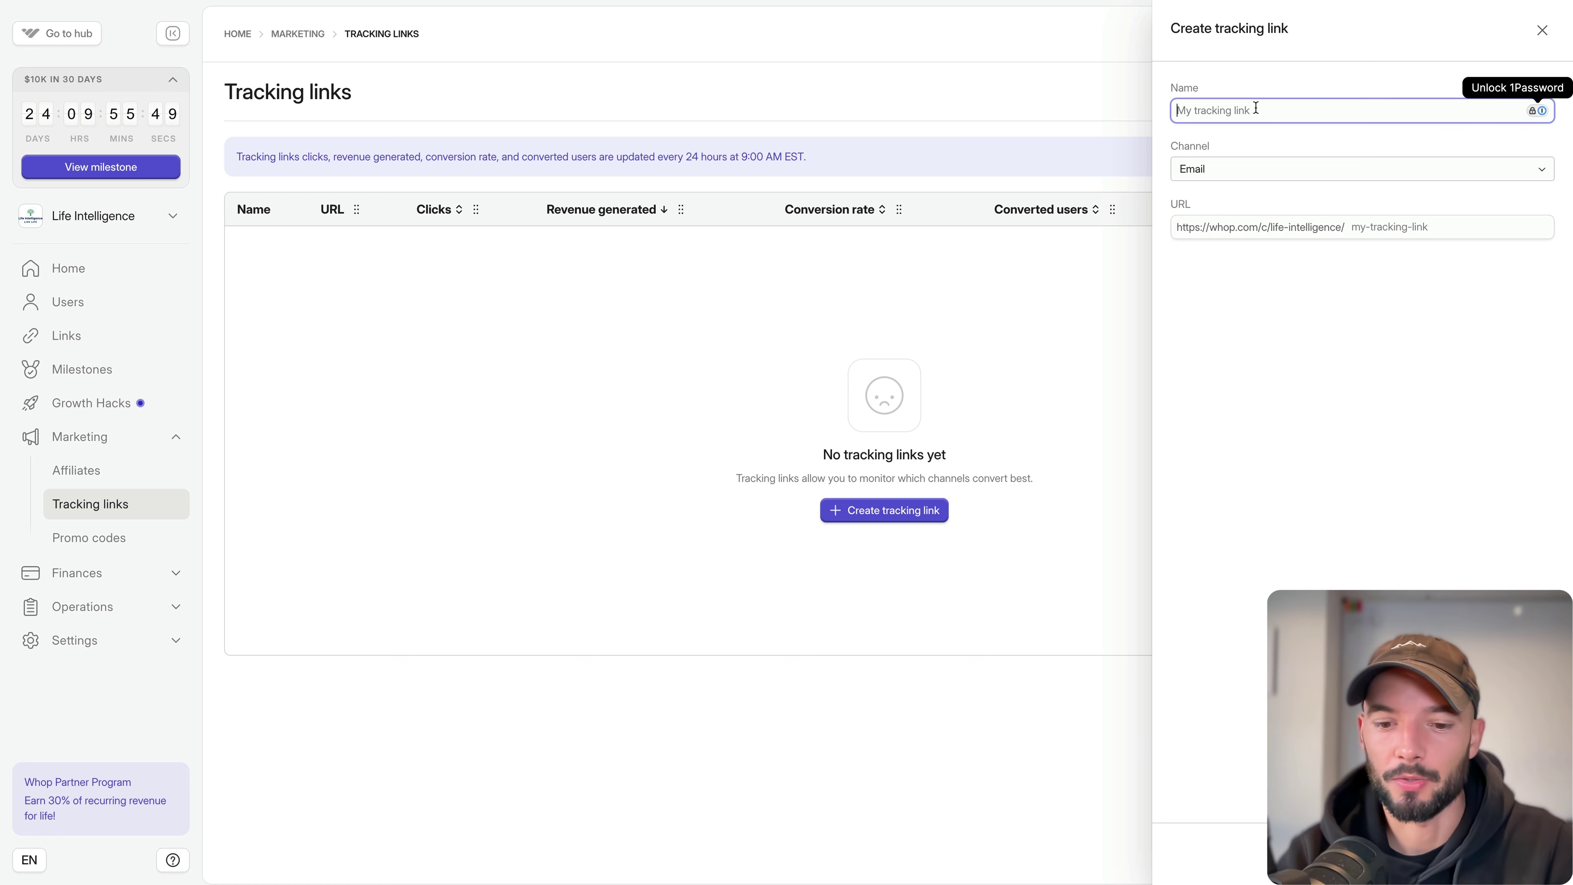
type("Instagram")
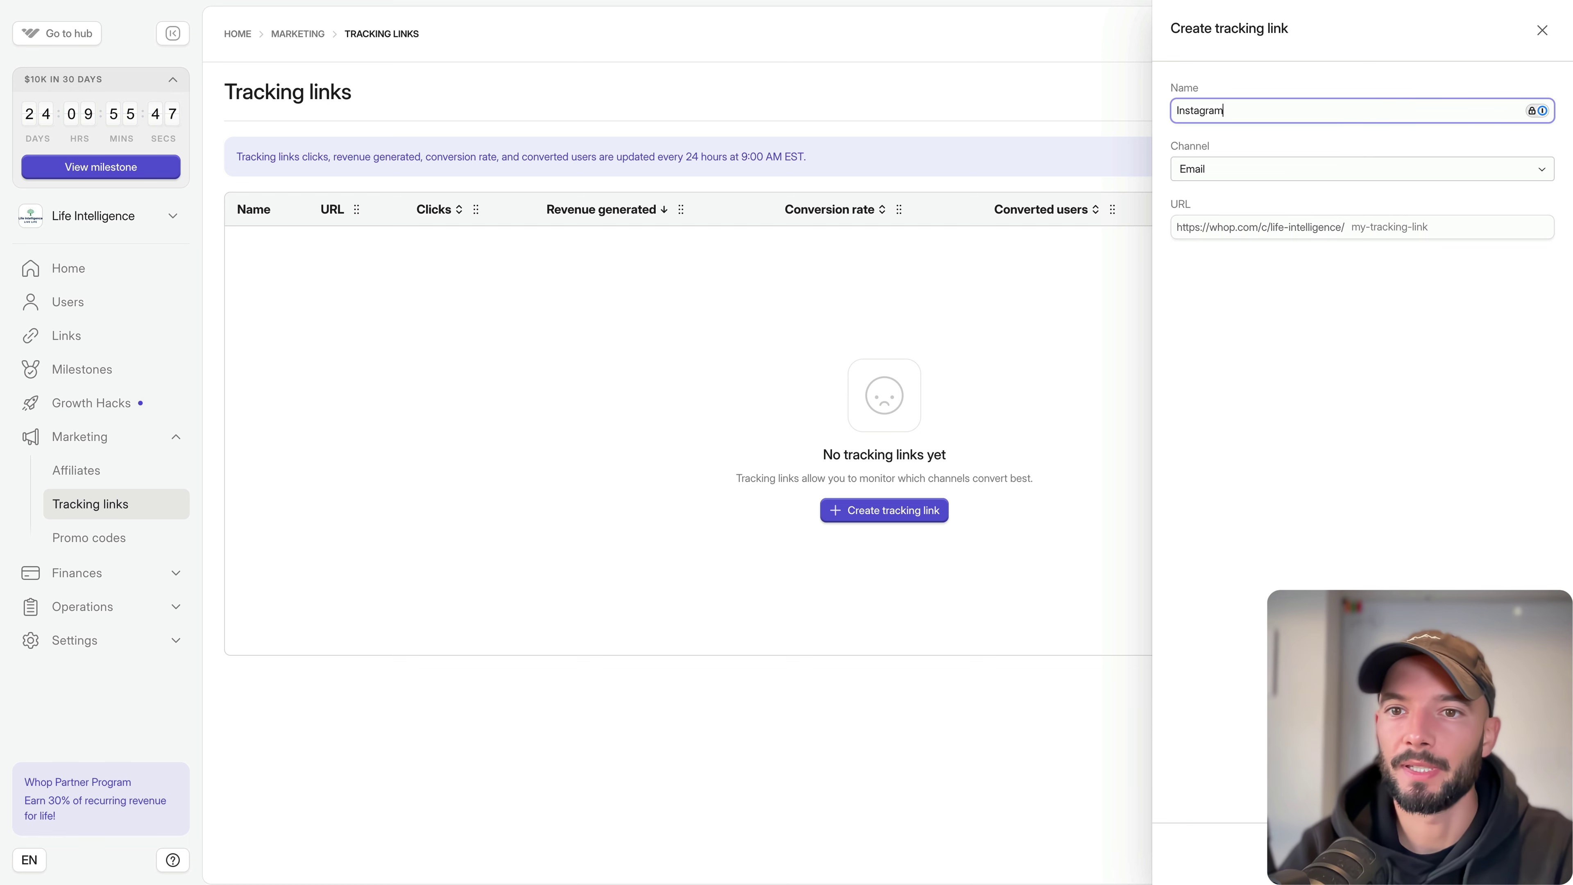
left_click(1272, 178)
left_click(1261, 218)
left_click(1397, 230)
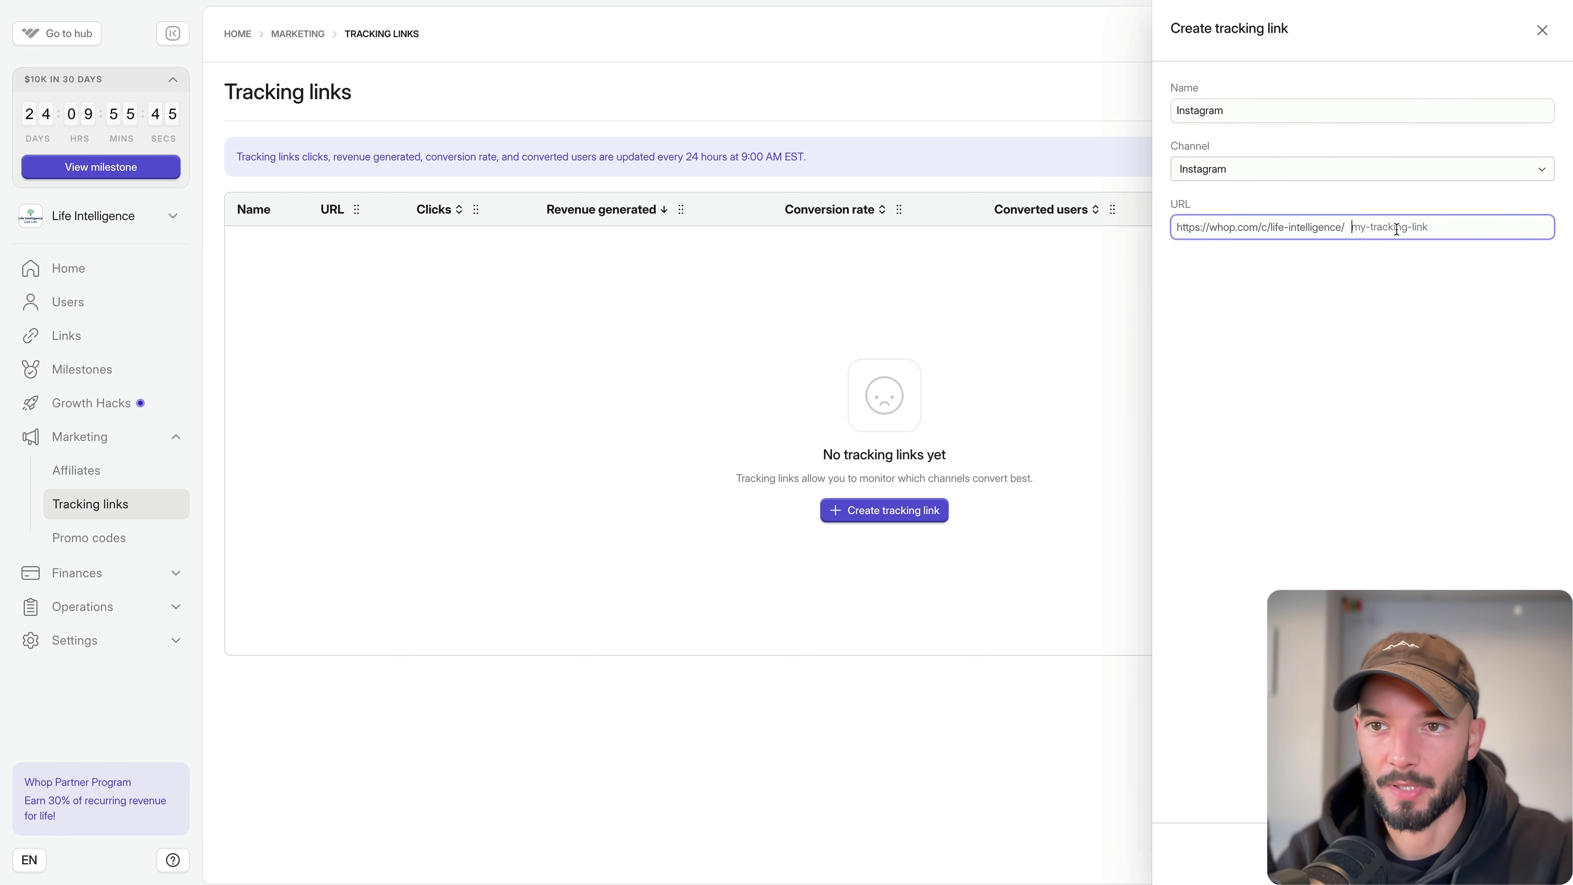
type("ig")
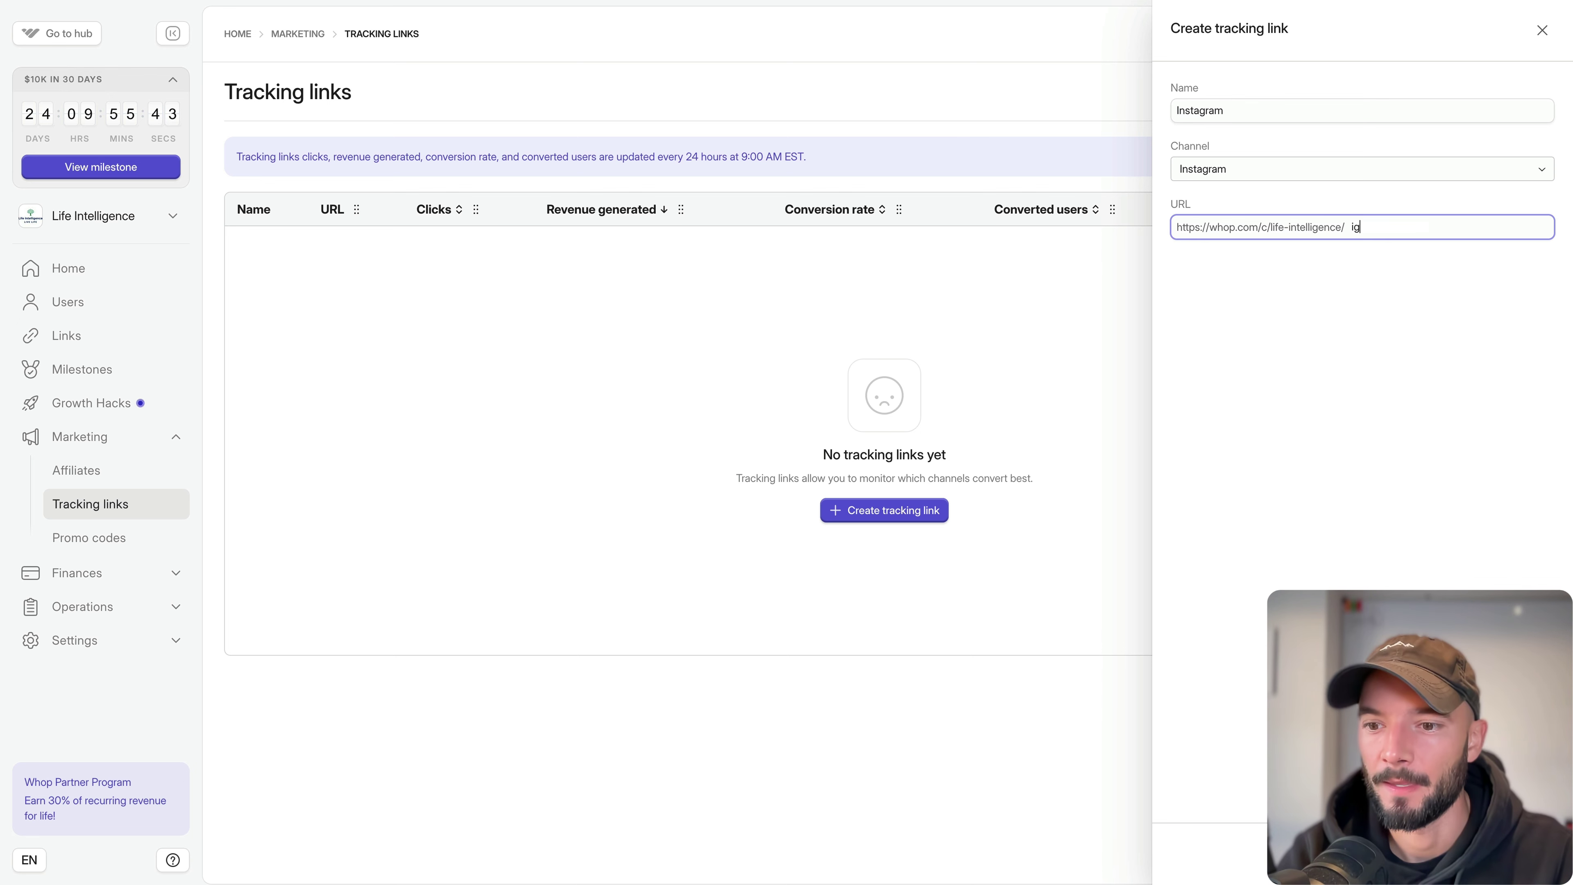
key("Return")
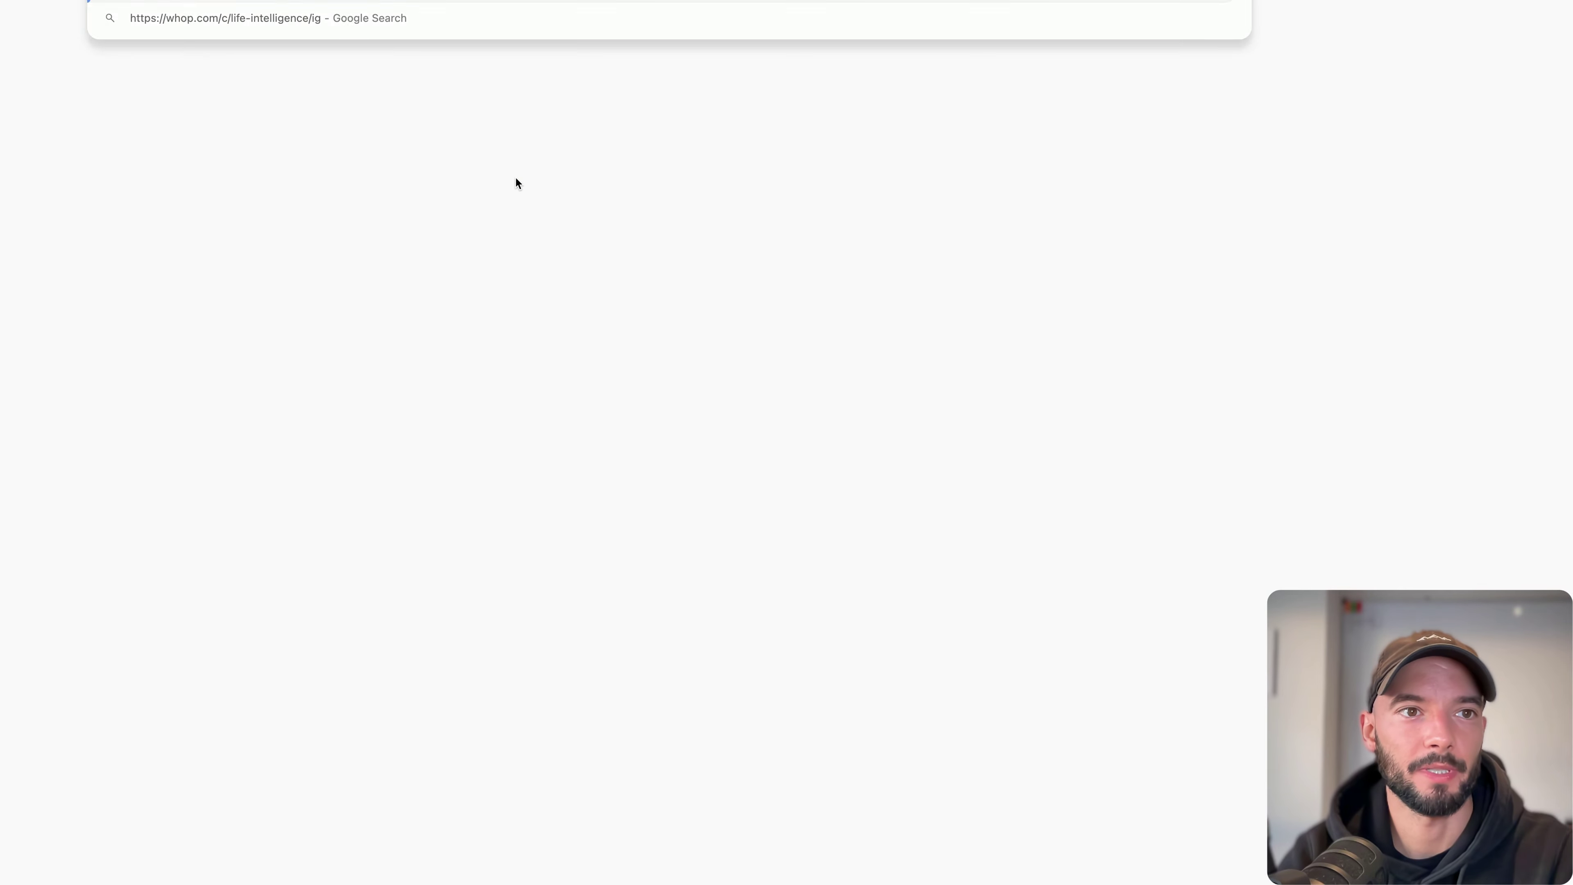
key("Return")
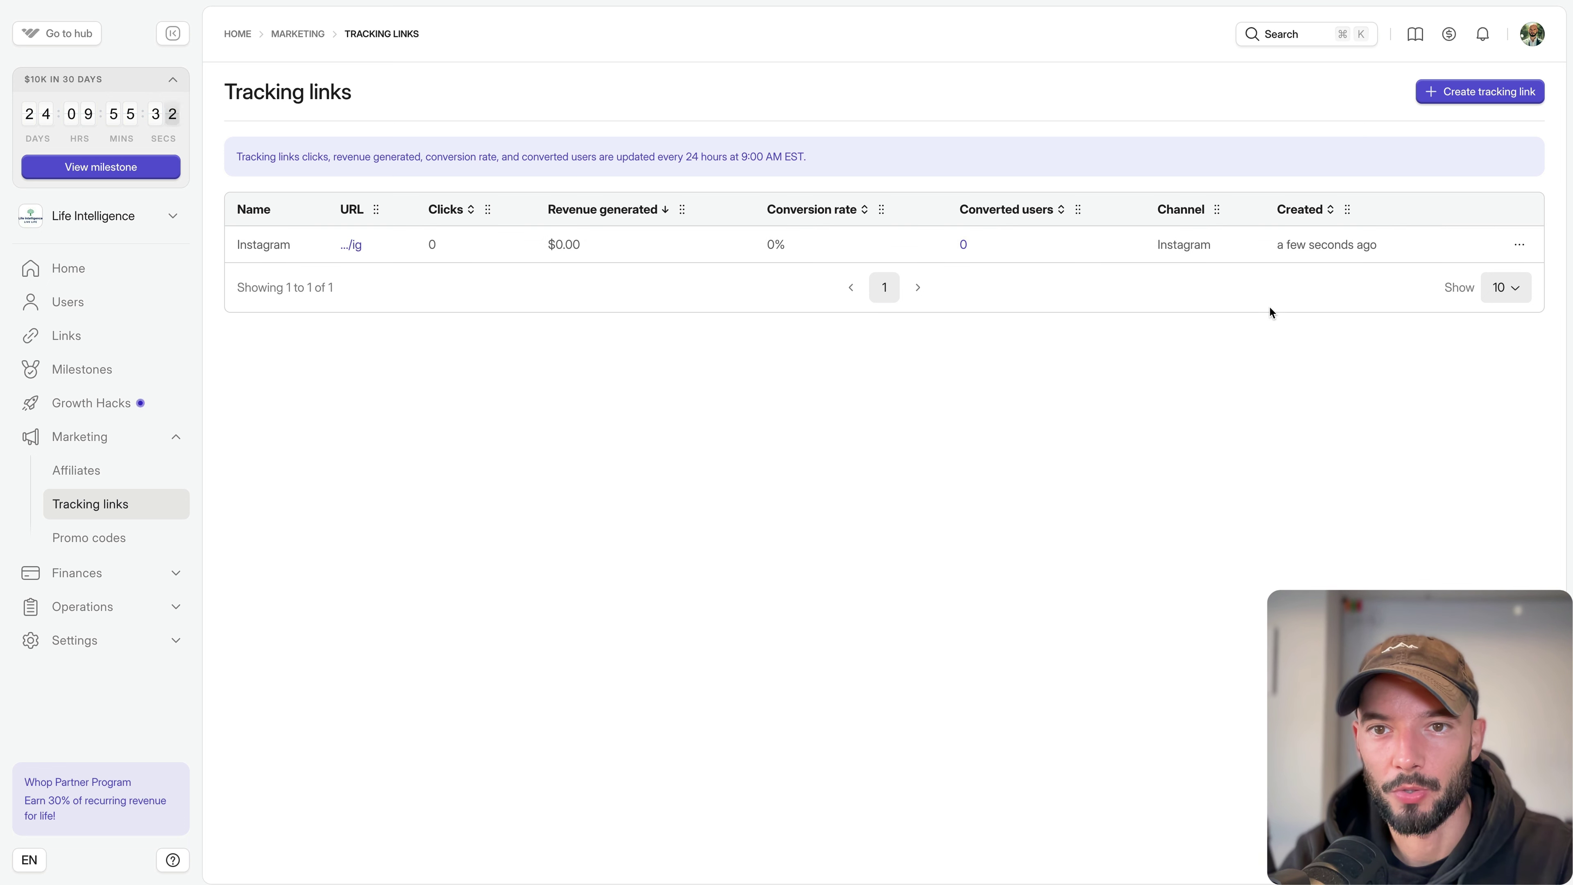
triple_click(683, 150)
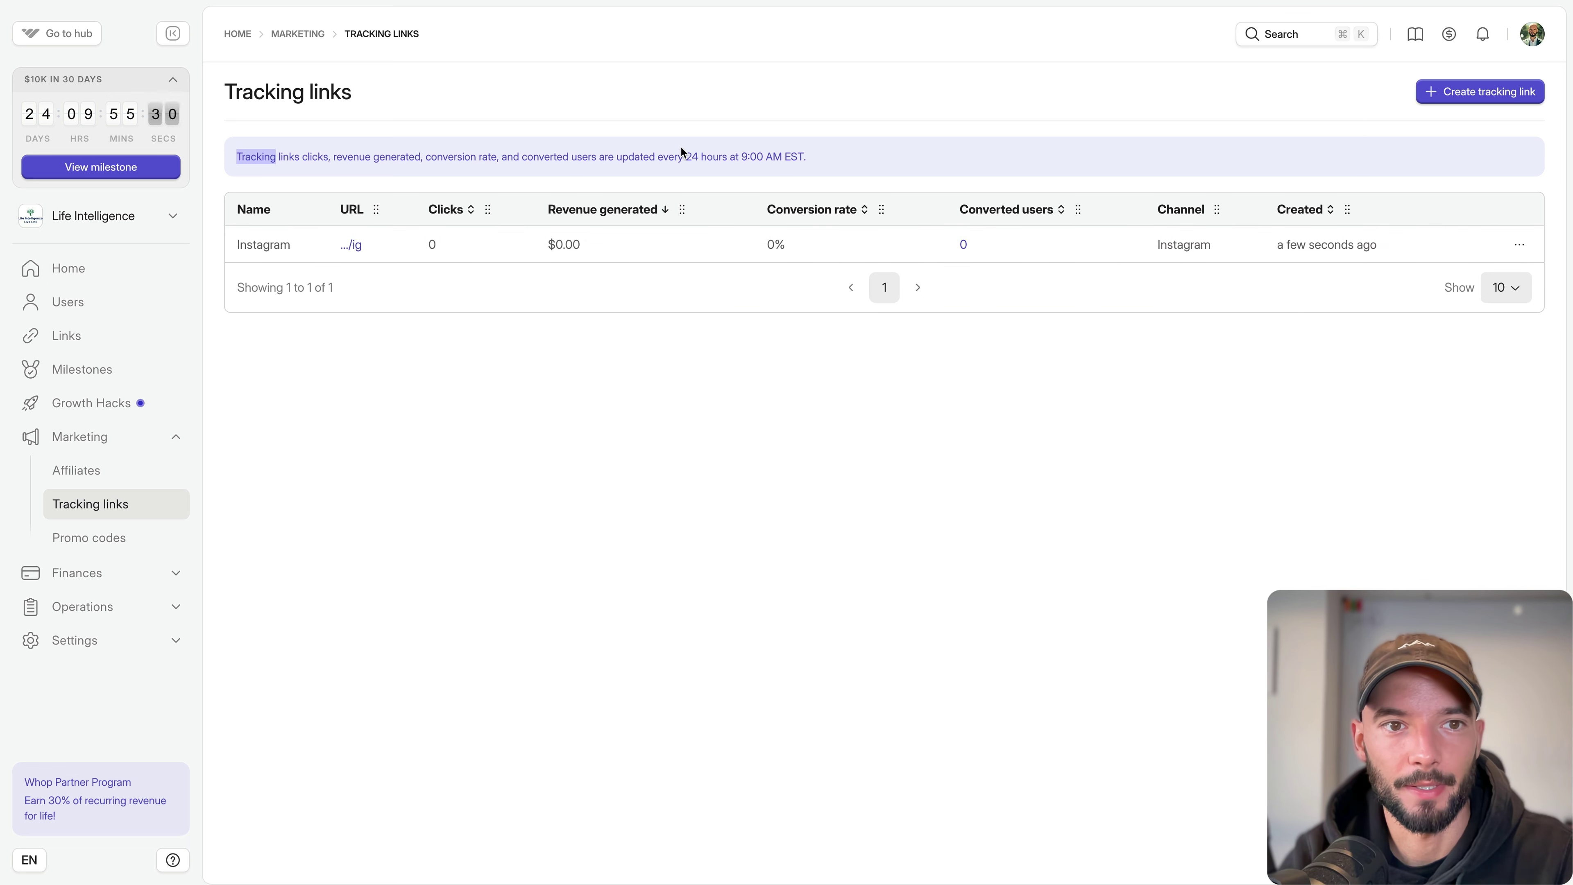
left_click(579, 179)
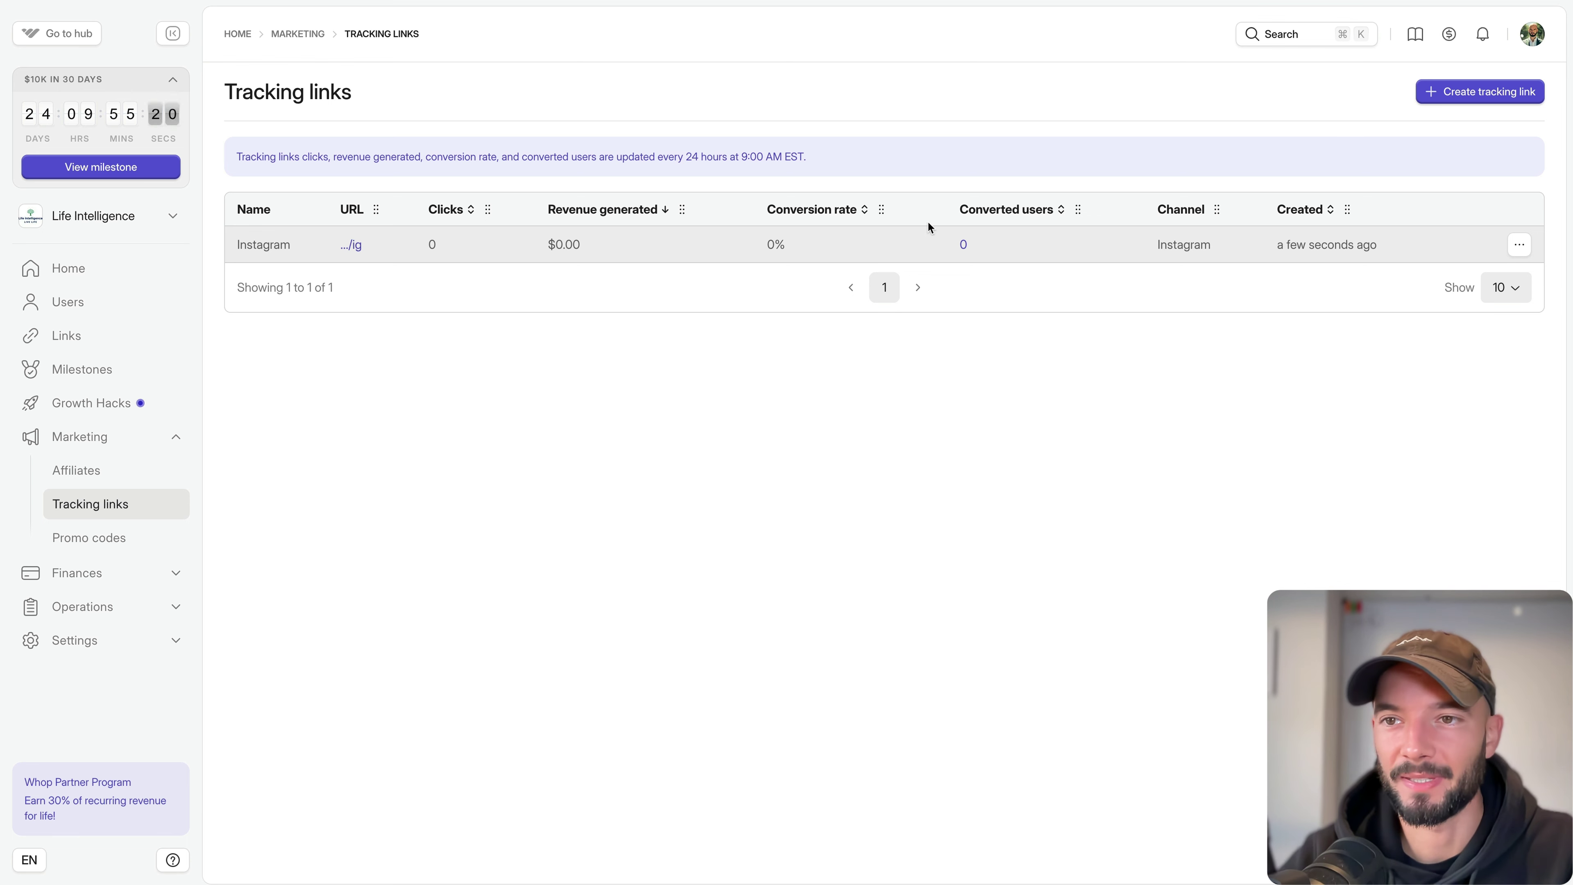
Create a YouTube tracking link on the Youtube channel with URL ending /yt.
left_click(1462, 94)
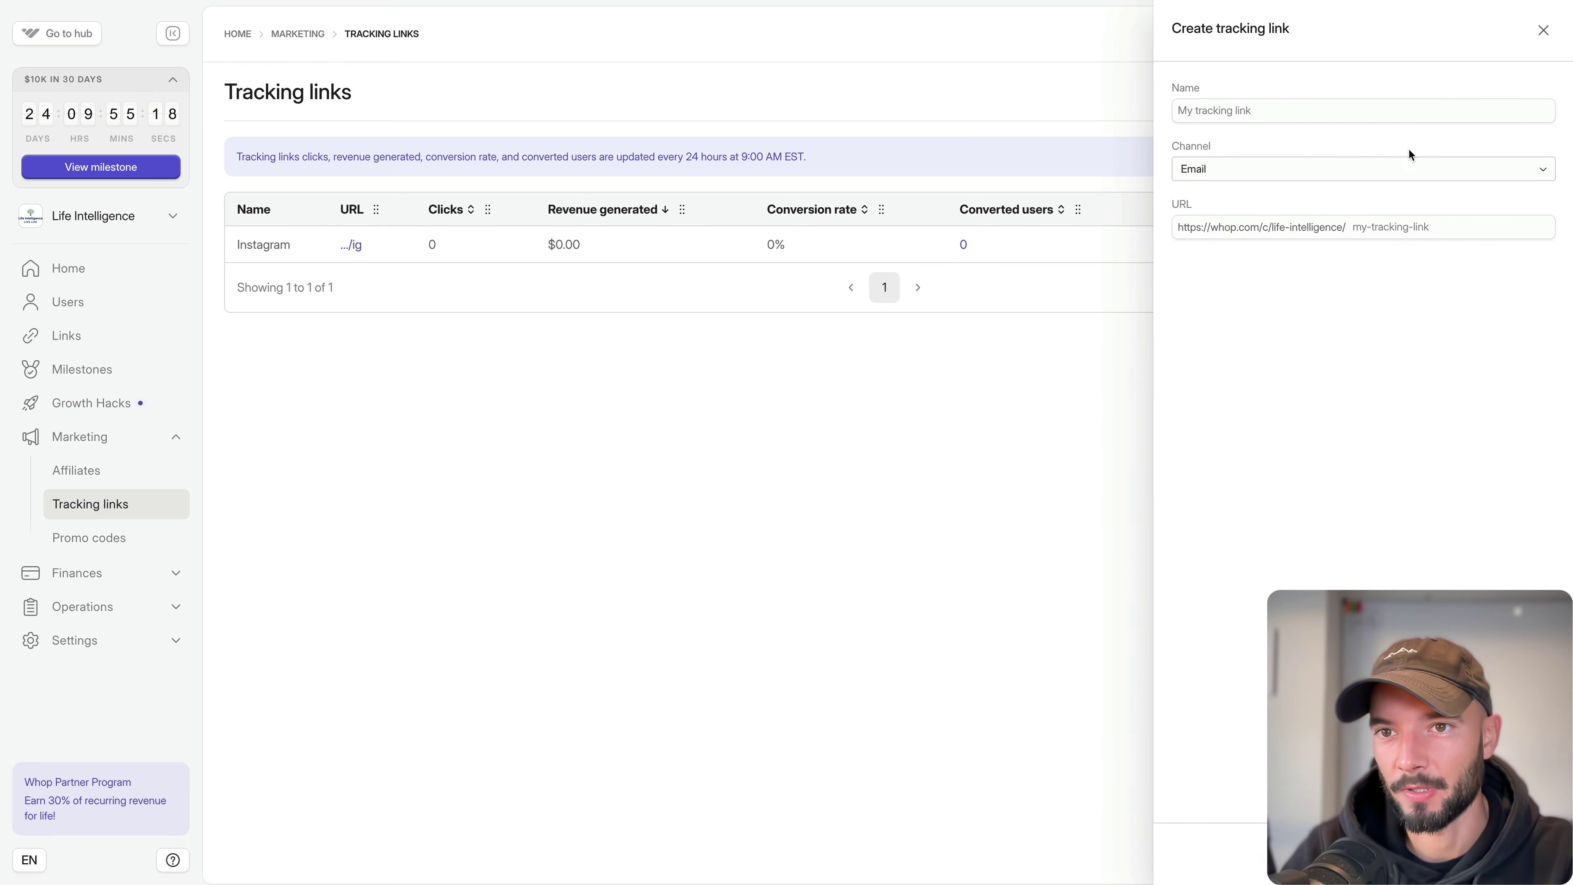
left_click(1236, 163)
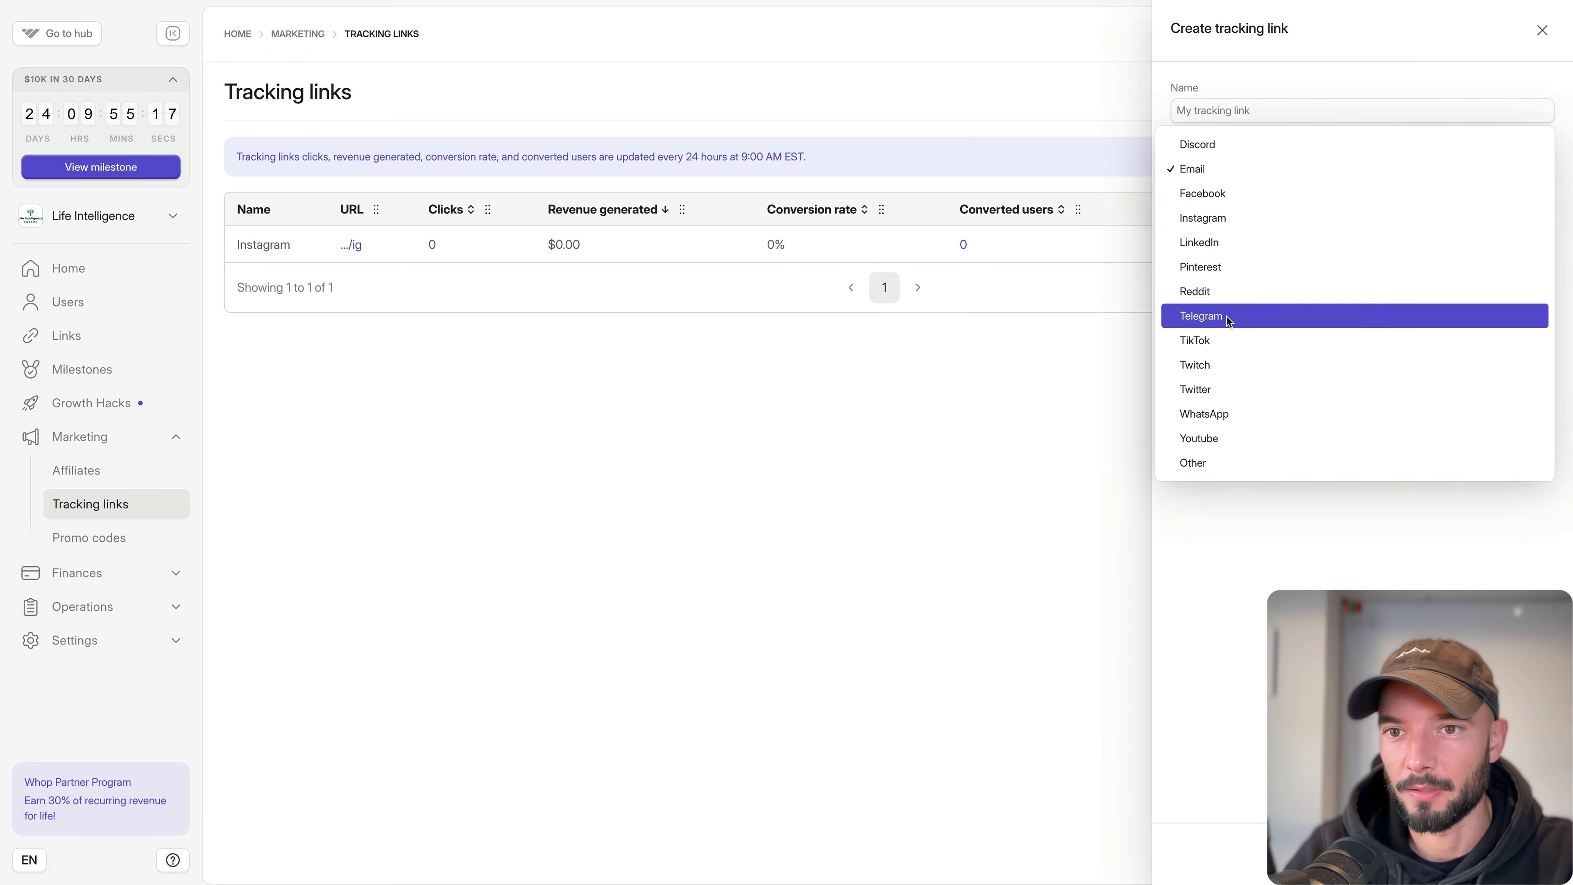
left_click(1230, 441)
left_click(1254, 105)
type("YouTube")
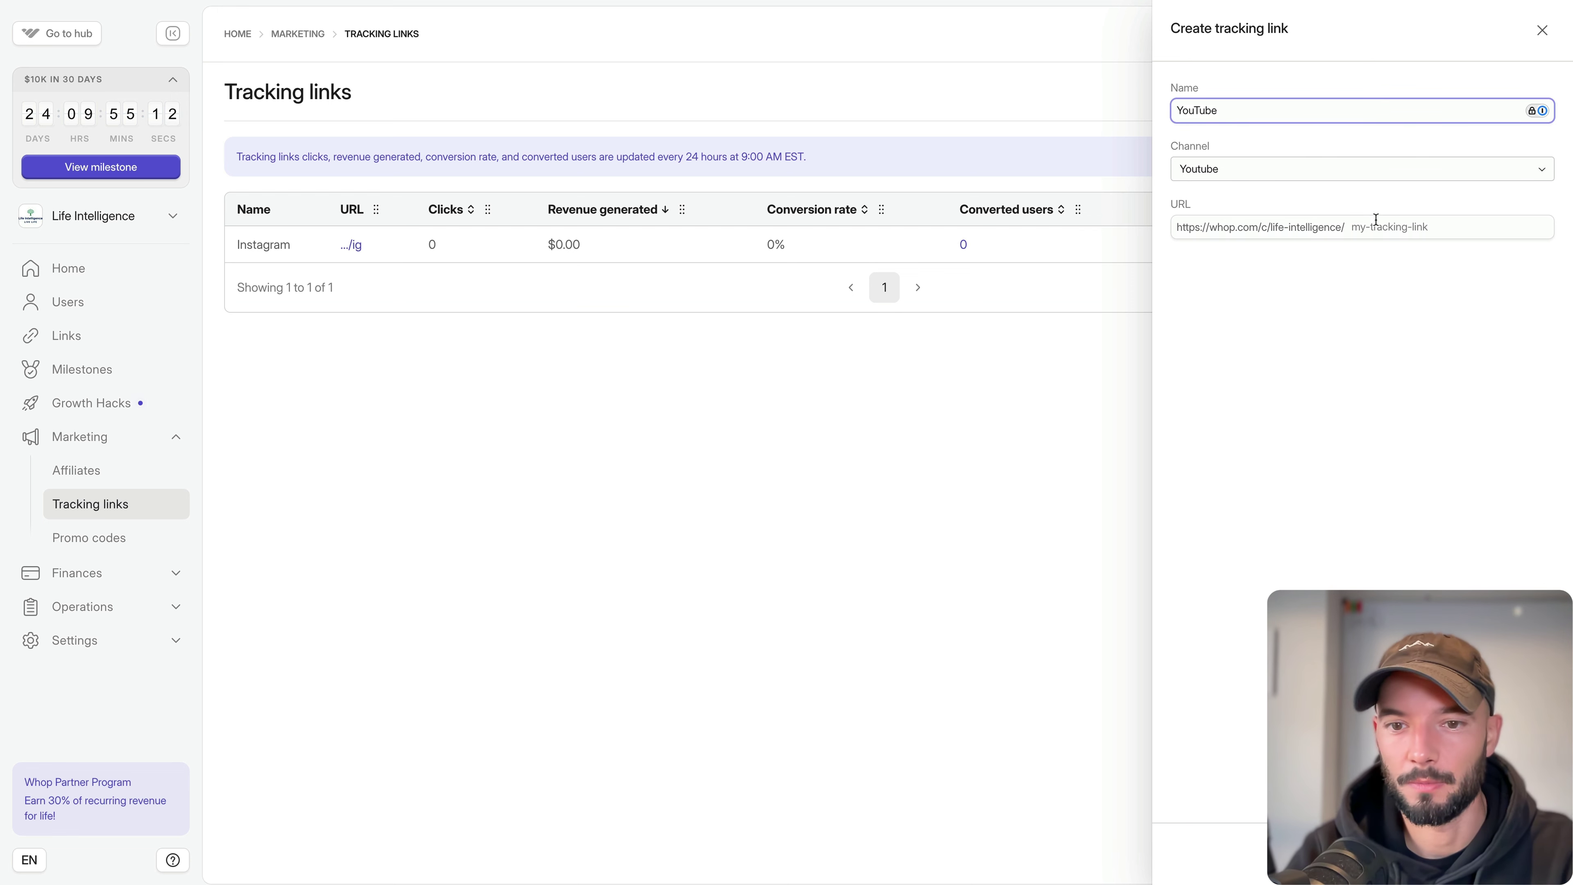
left_click(1374, 227)
type("yt")
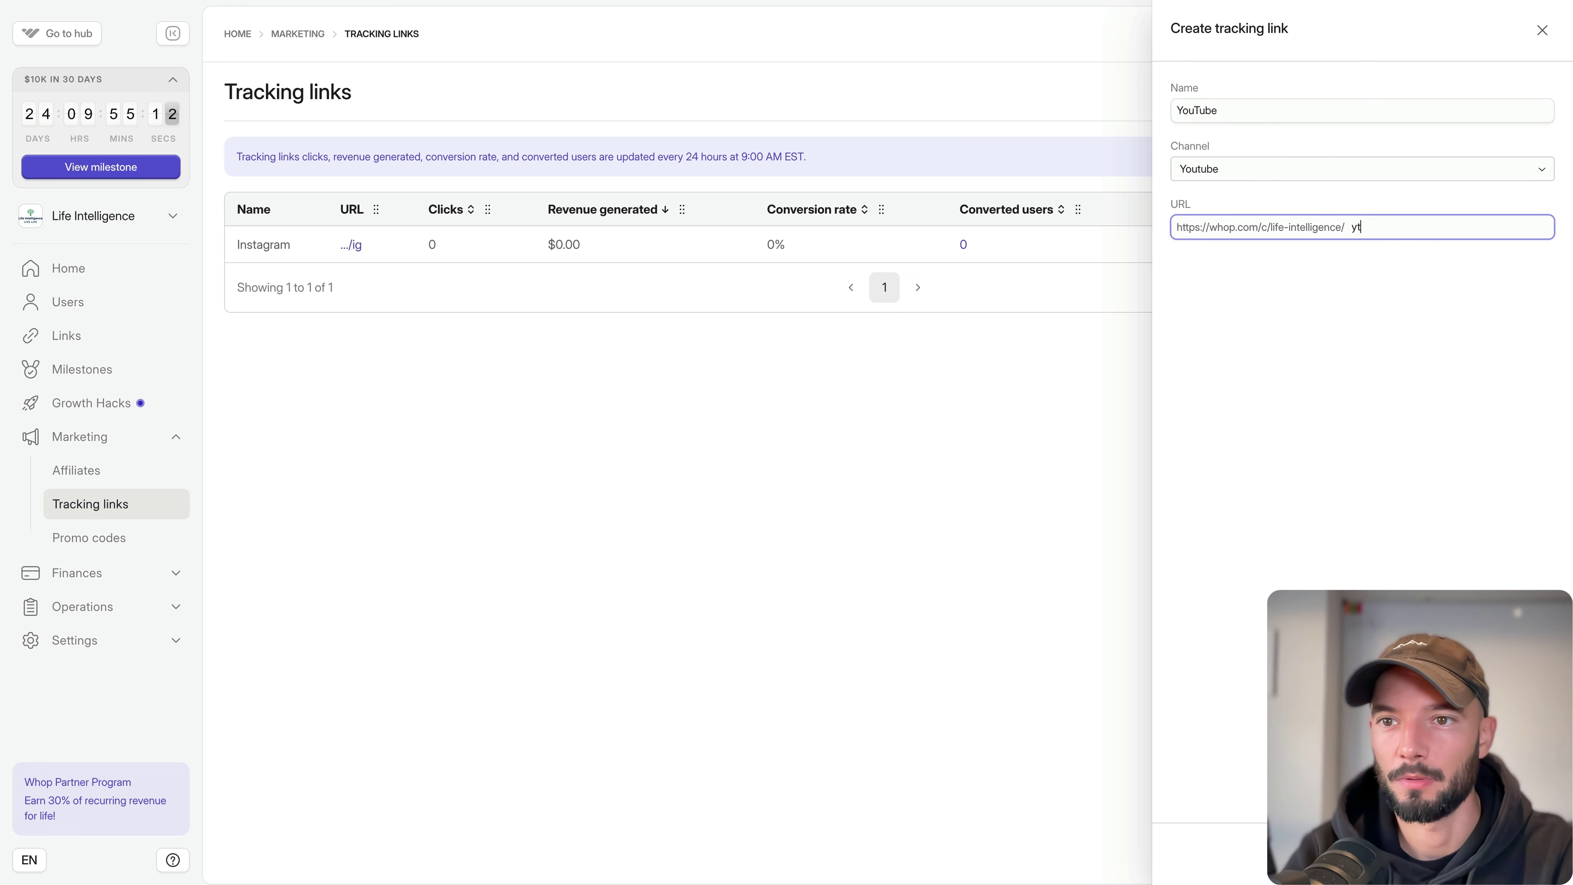
key("Tab")
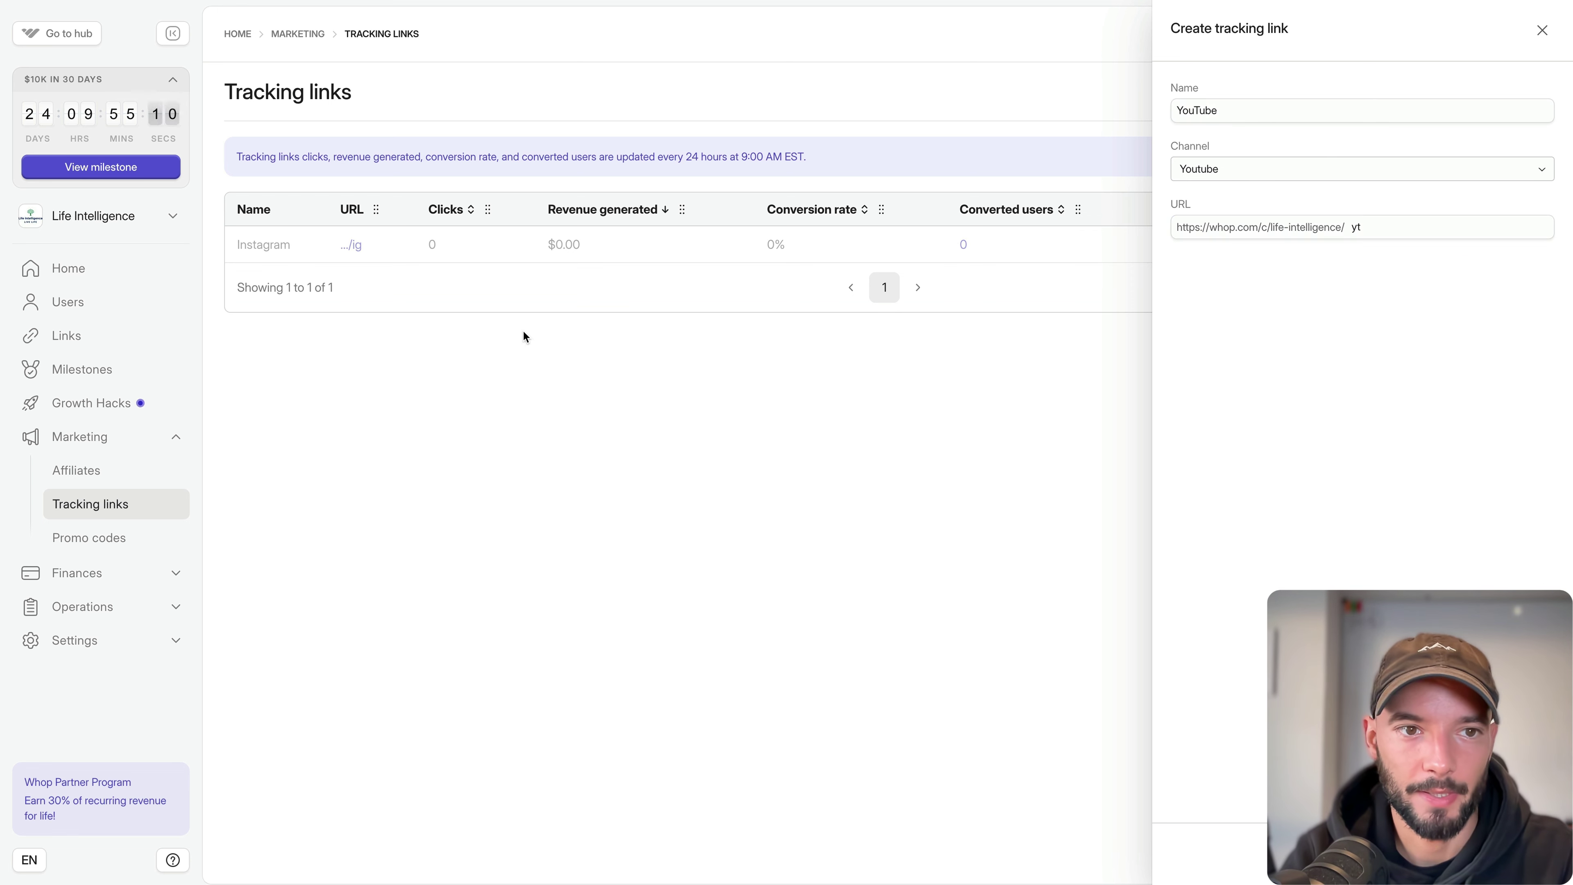
key("Return")
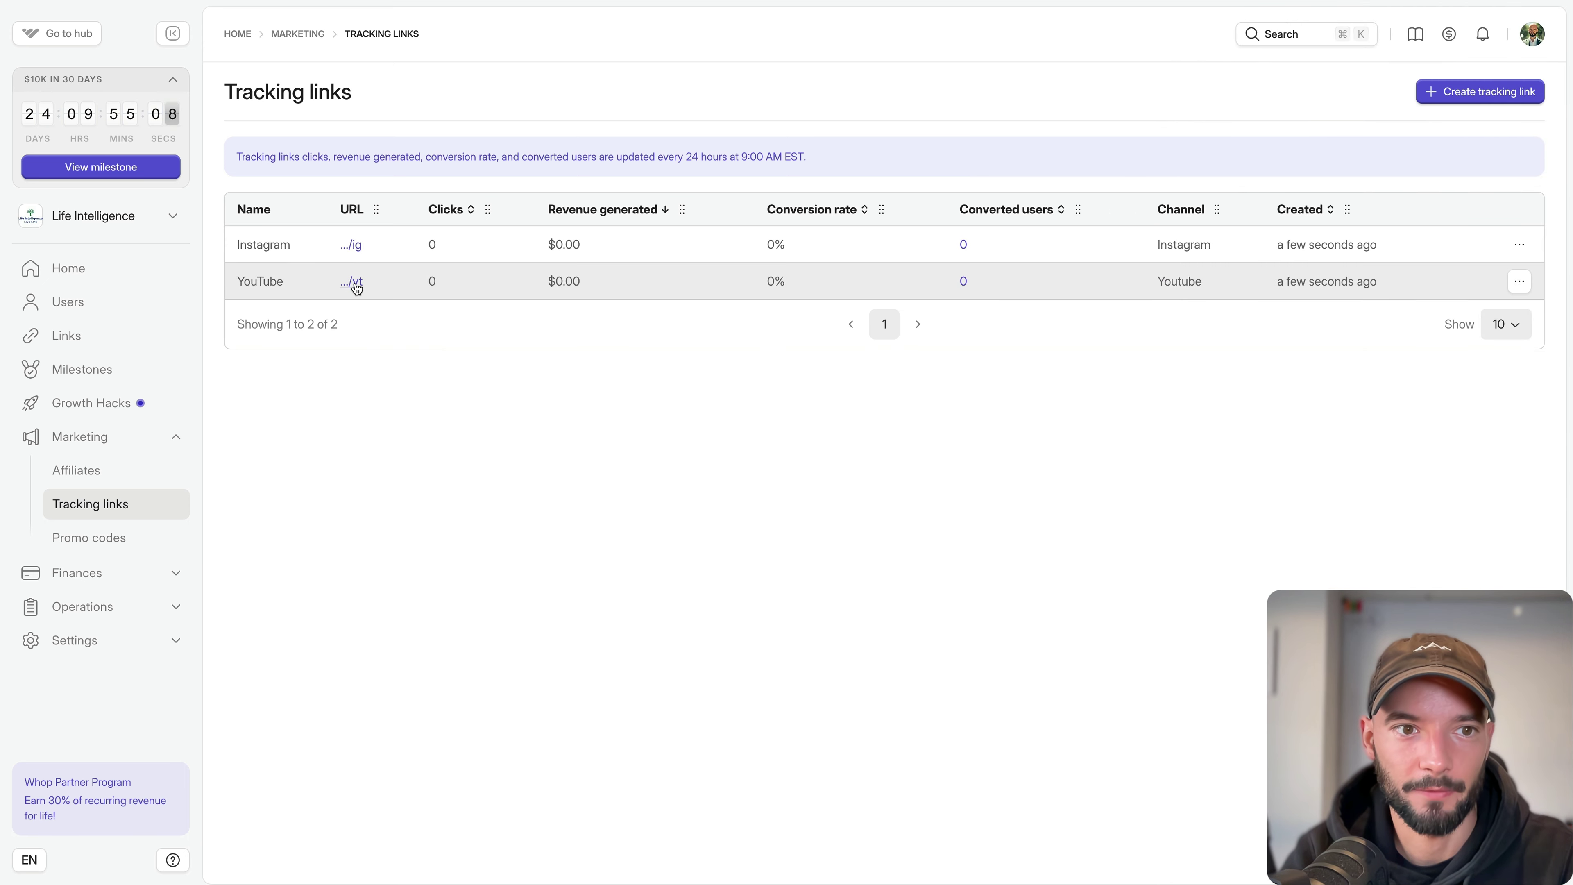
left_click(135, 538)
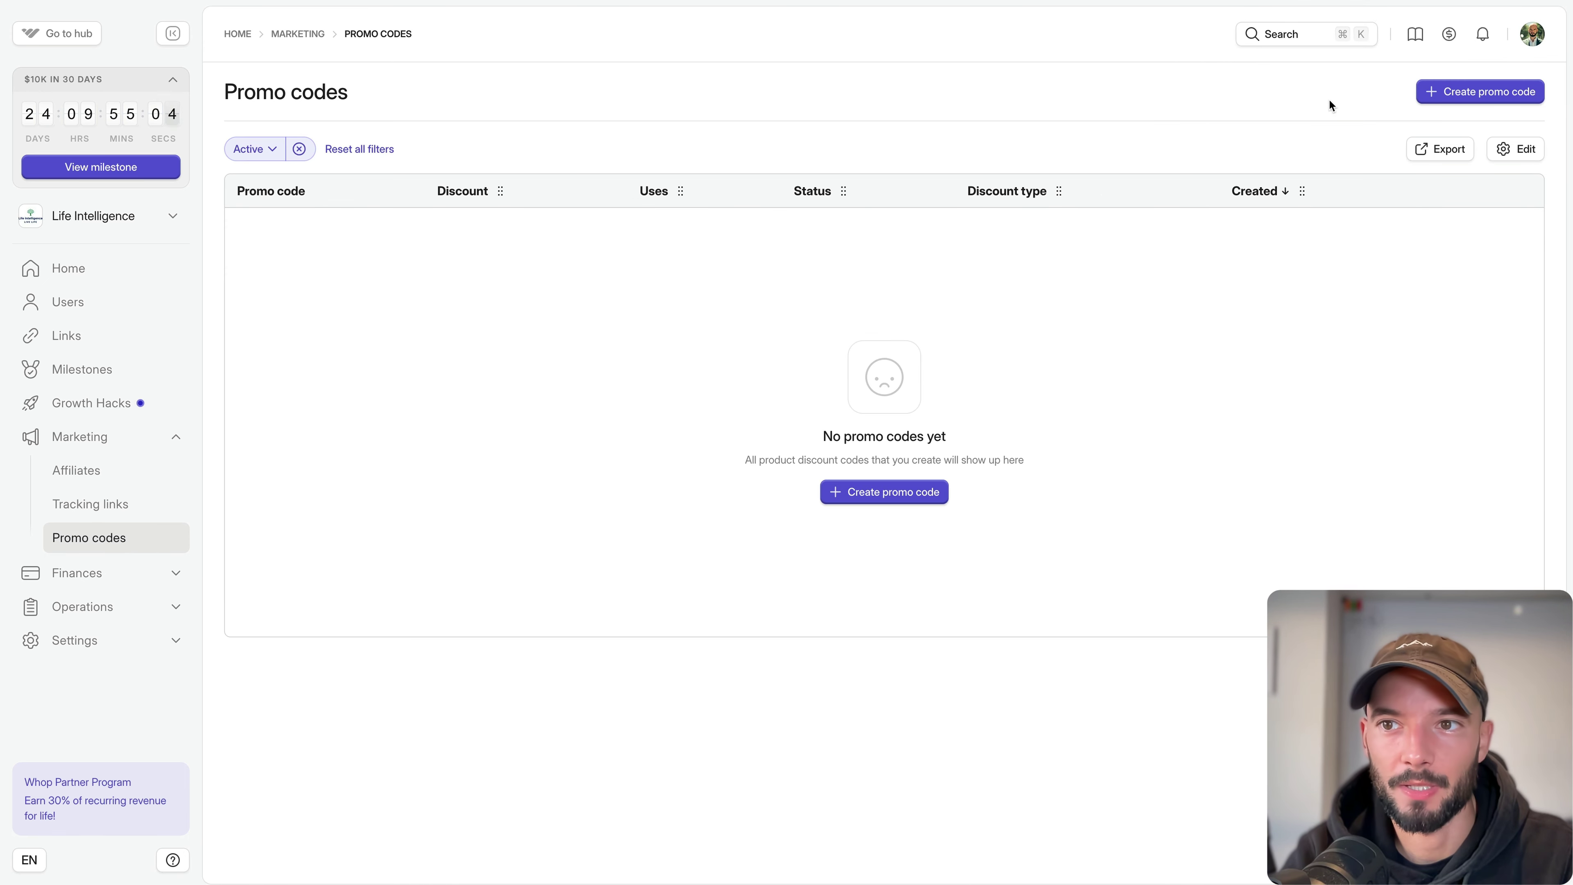
Draft a new promo code CHRISTMAS at 10% off and enable its expiration date.
left_click(1451, 93)
left_click(1231, 113)
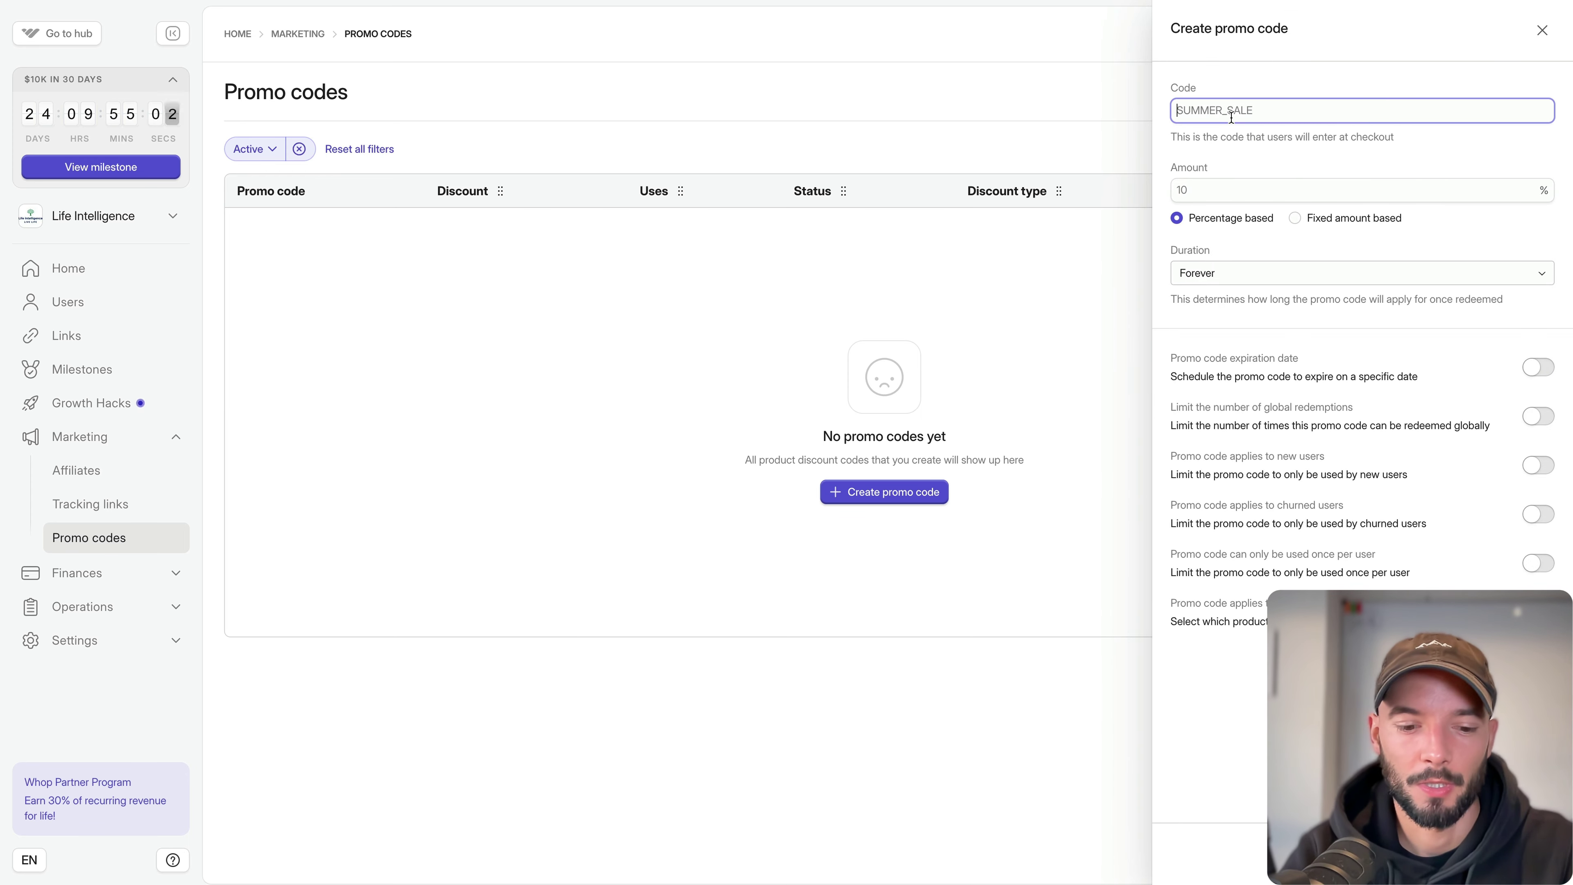
type("CHRISTMAS")
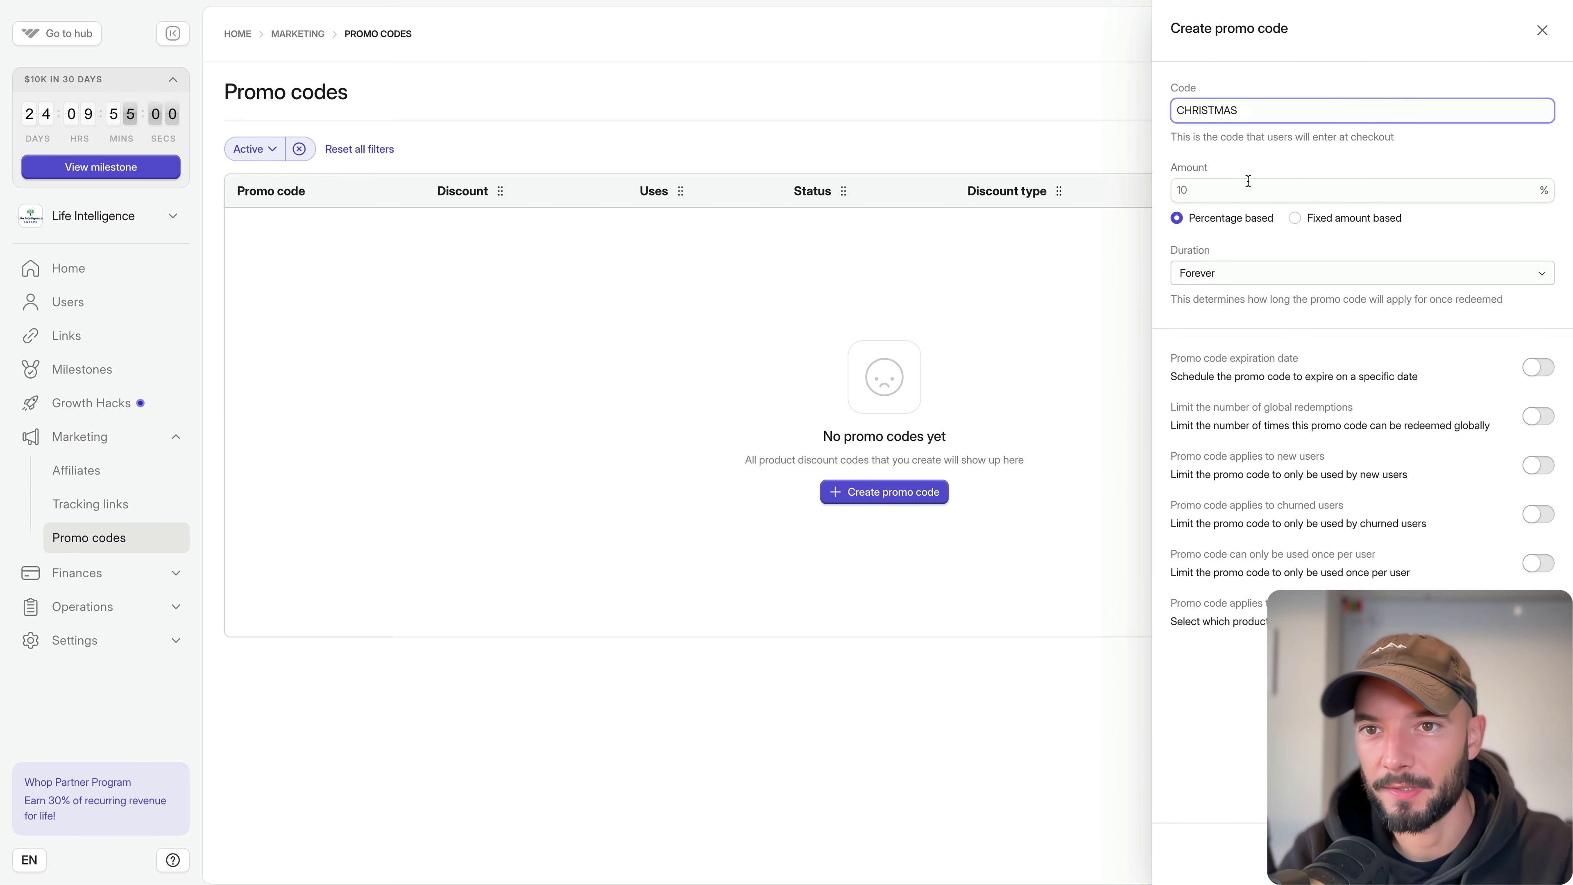
left_click(1247, 186)
type("10")
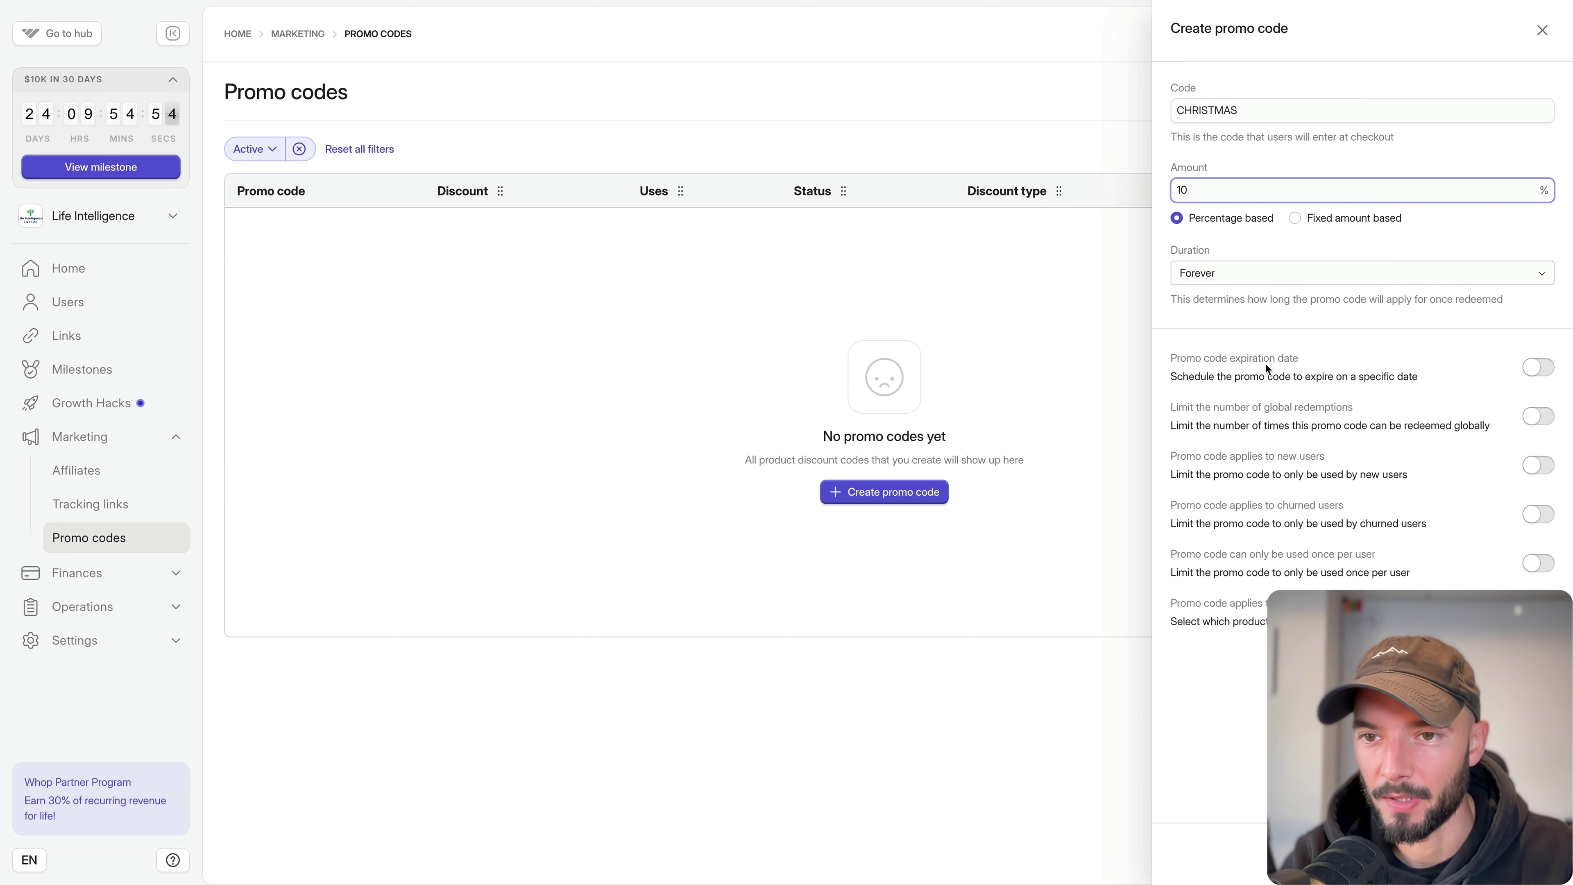
left_click(1536, 369)
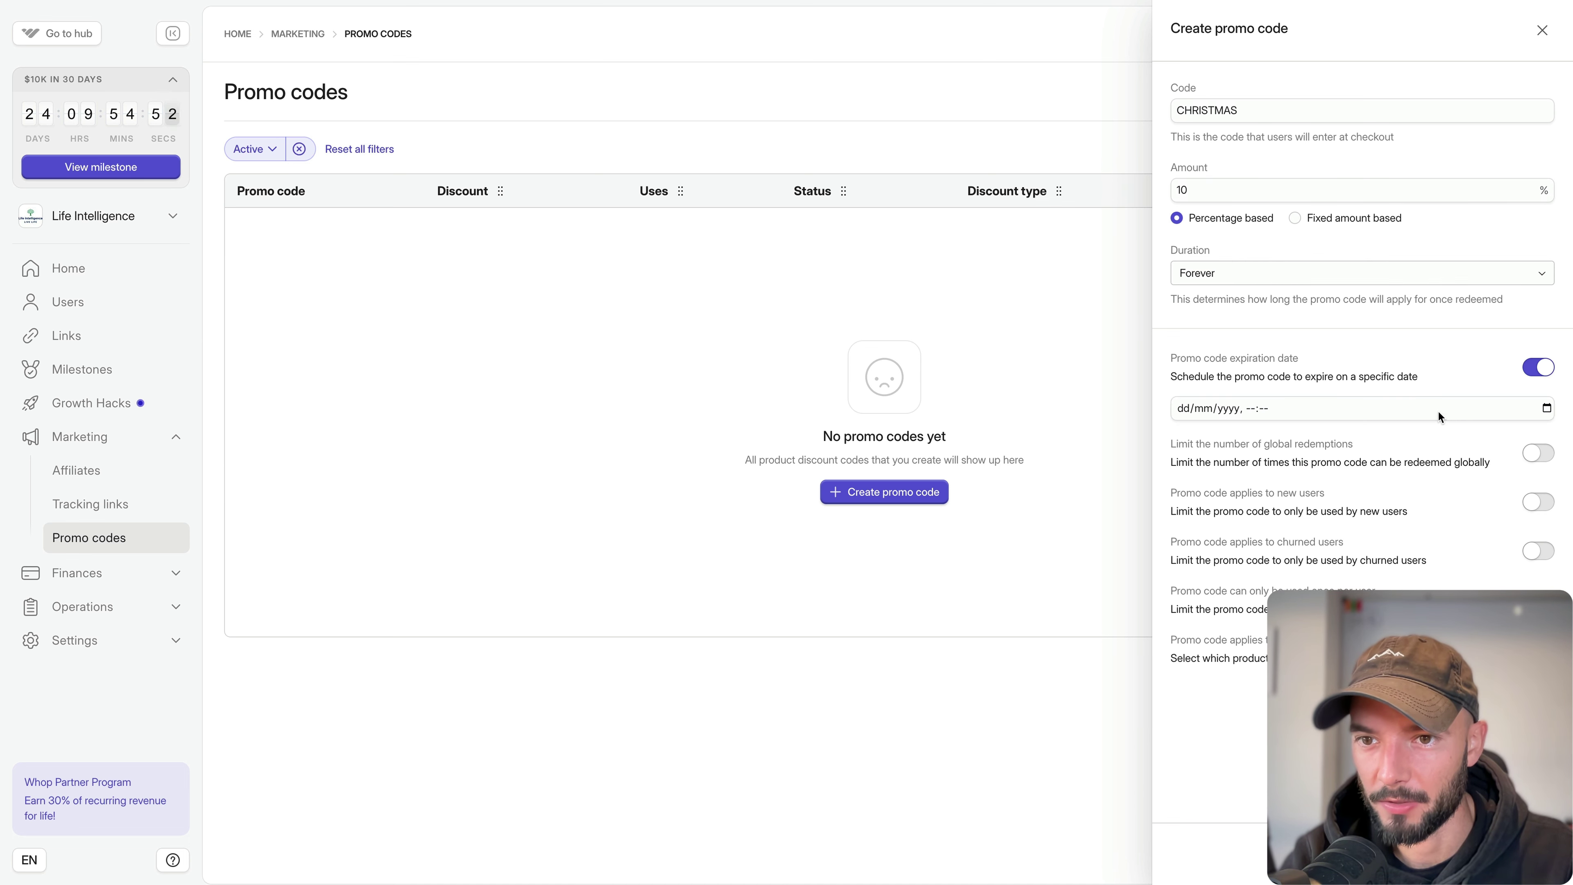
Set the CHRISTMAS code's expiry date to December 25, 2024.
left_click(1546, 409)
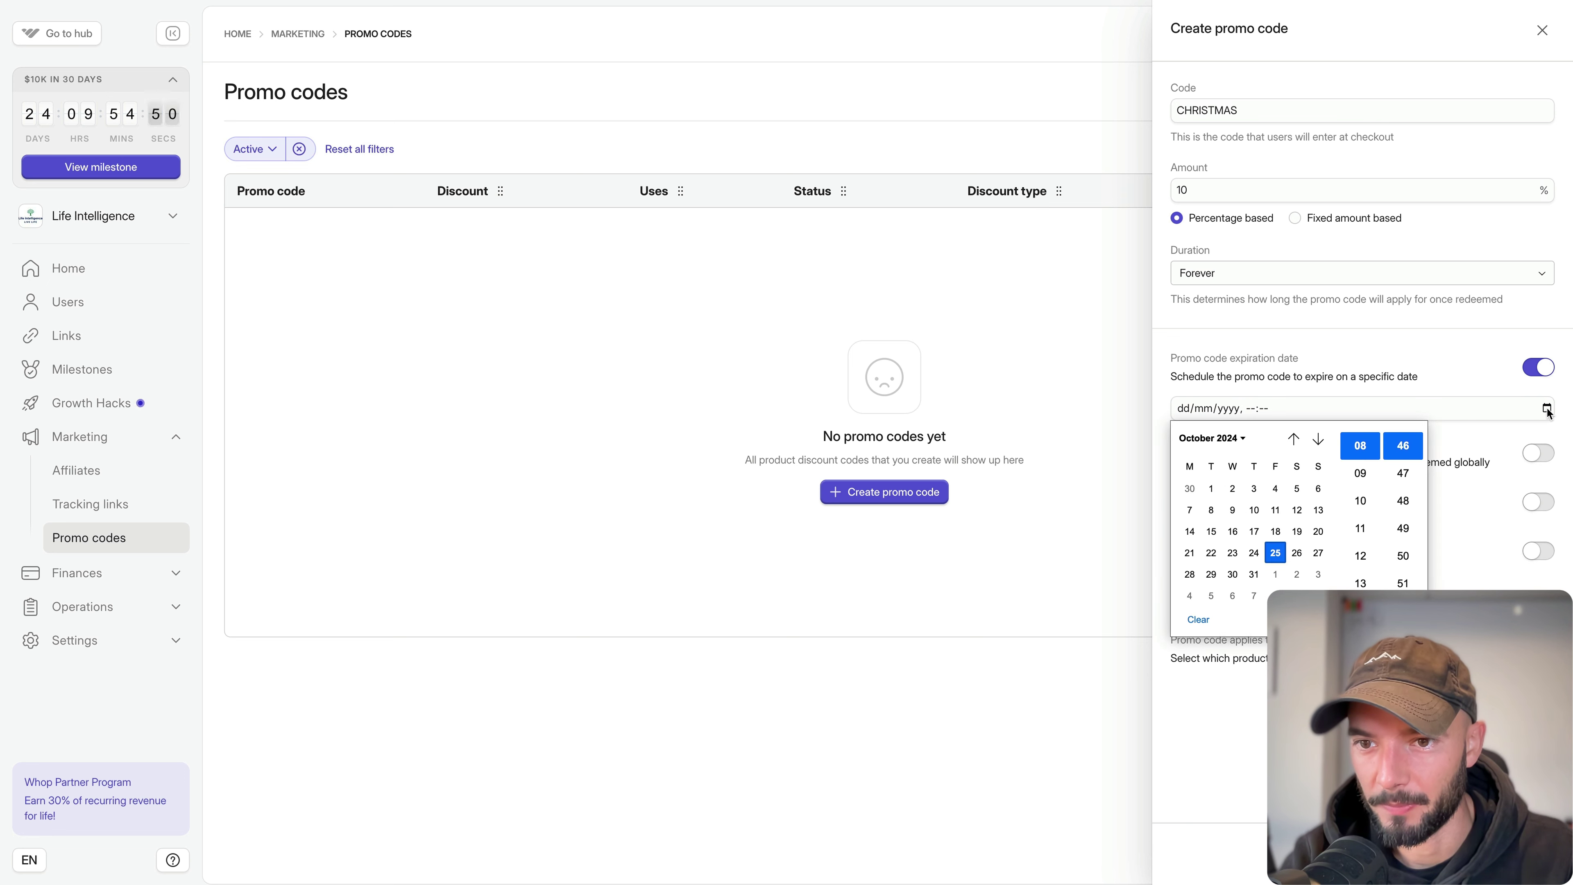
left_click(1318, 439)
left_click(1318, 439)
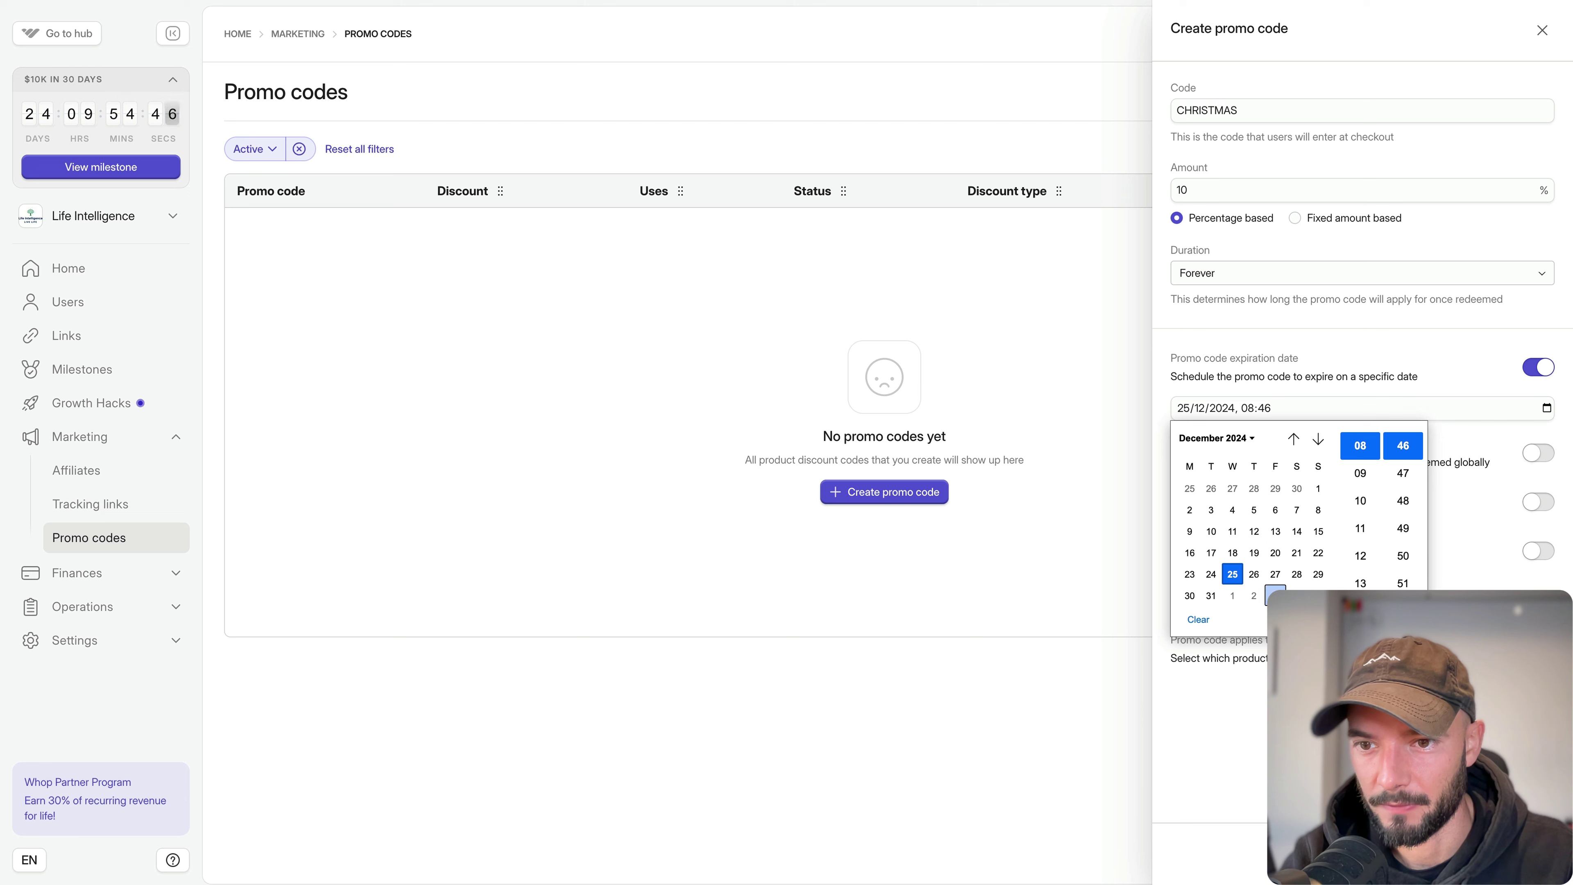
left_click(1253, 574)
scroll(1362, 500, "up", 3)
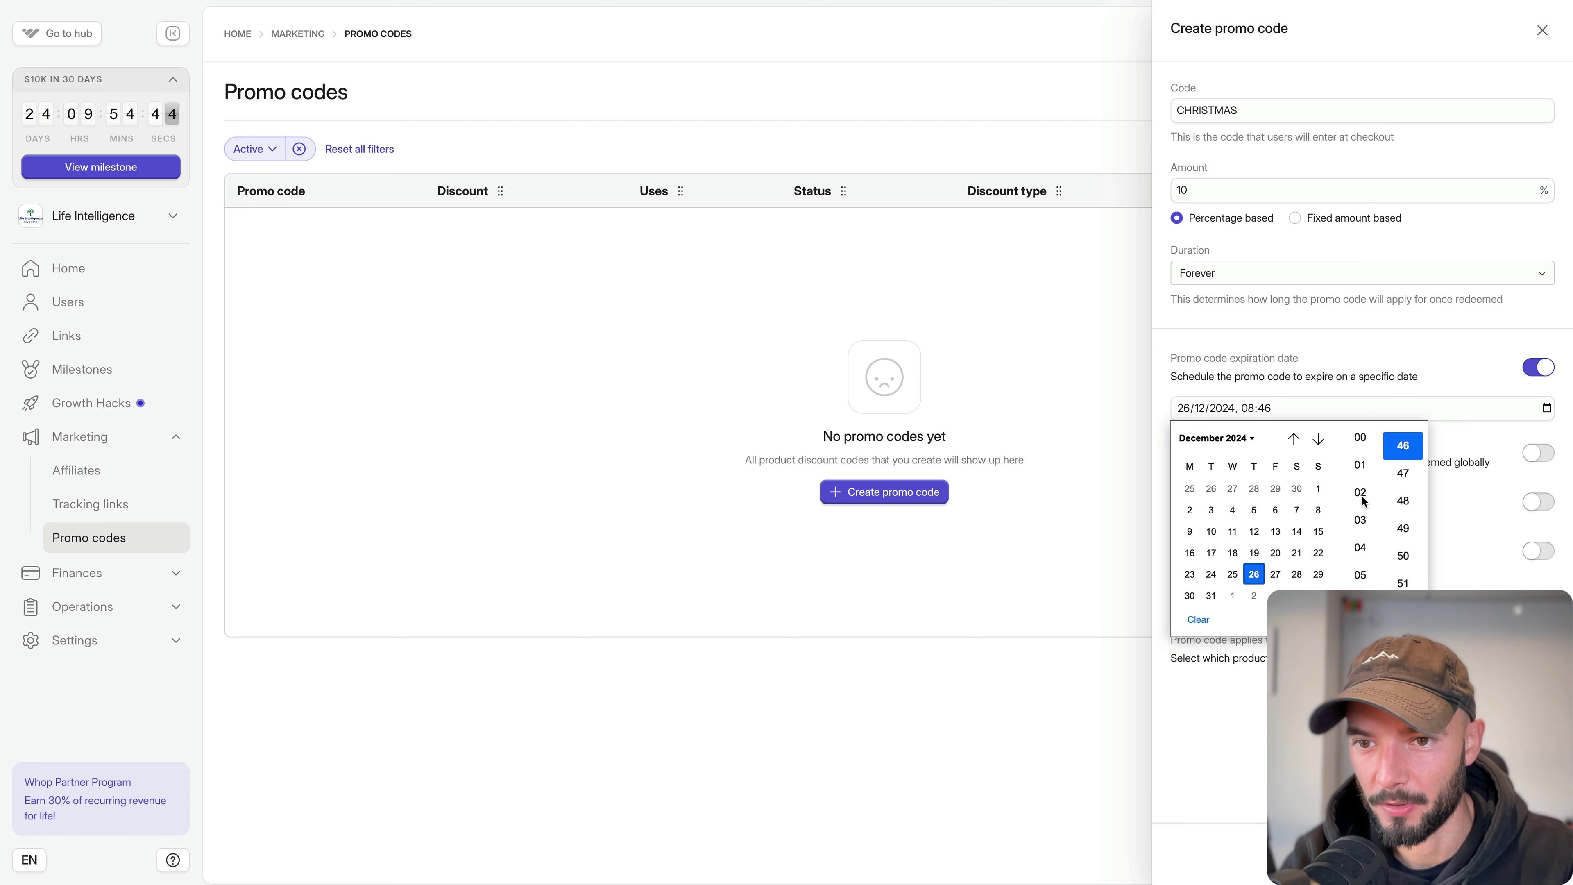
left_click(1232, 574)
Set the expiry time to 23:59 and create the CHRISTMAS promo code.
scroll(1366, 527, "down", 2)
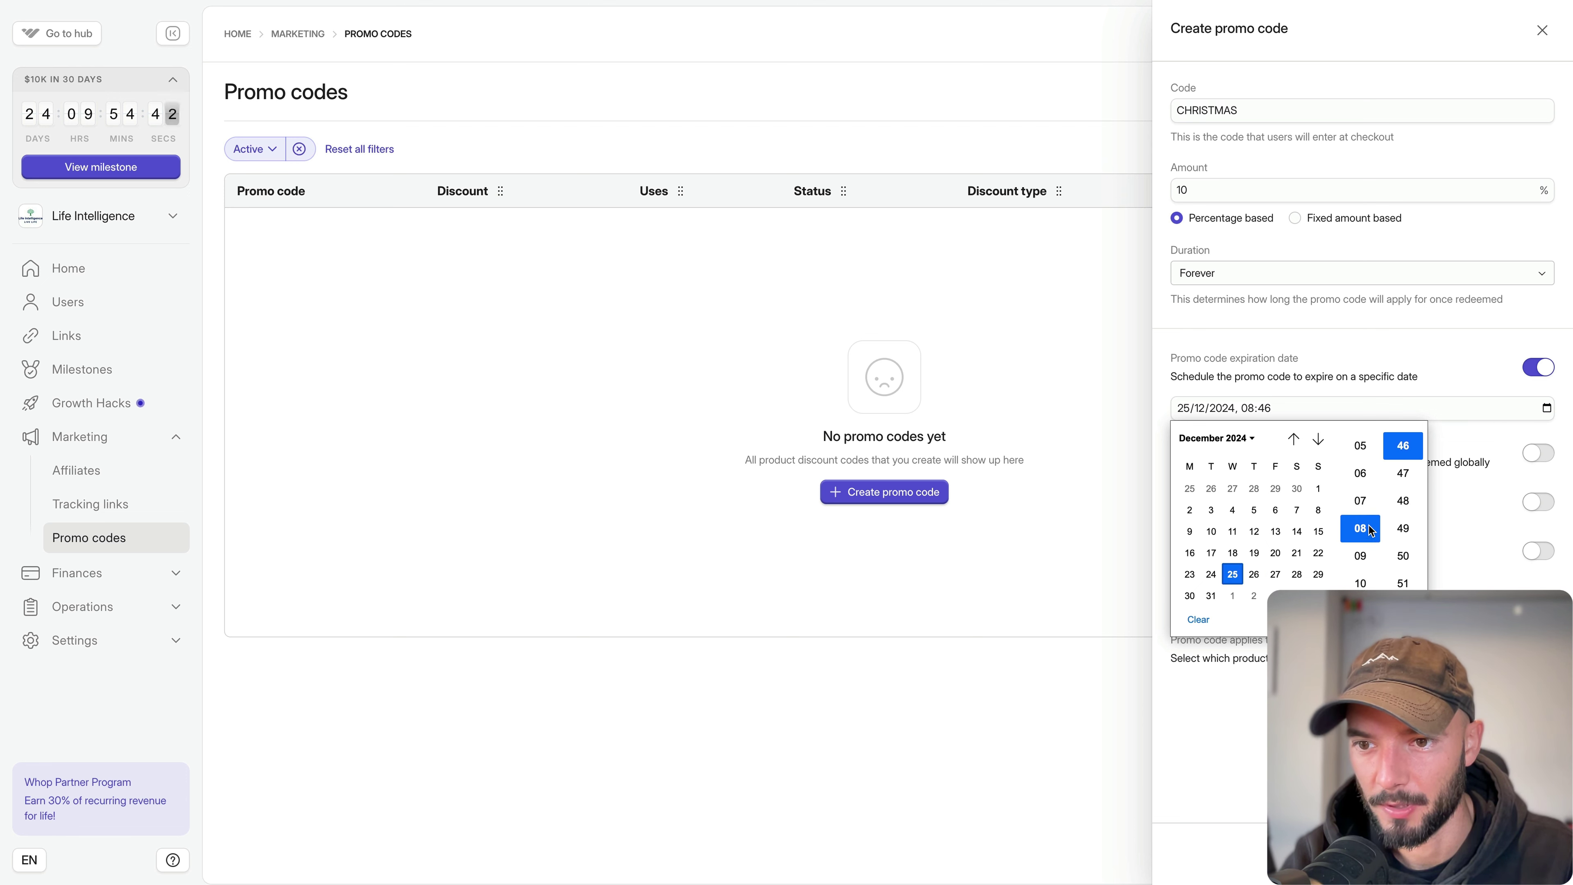
scroll(1366, 521, "down", 1)
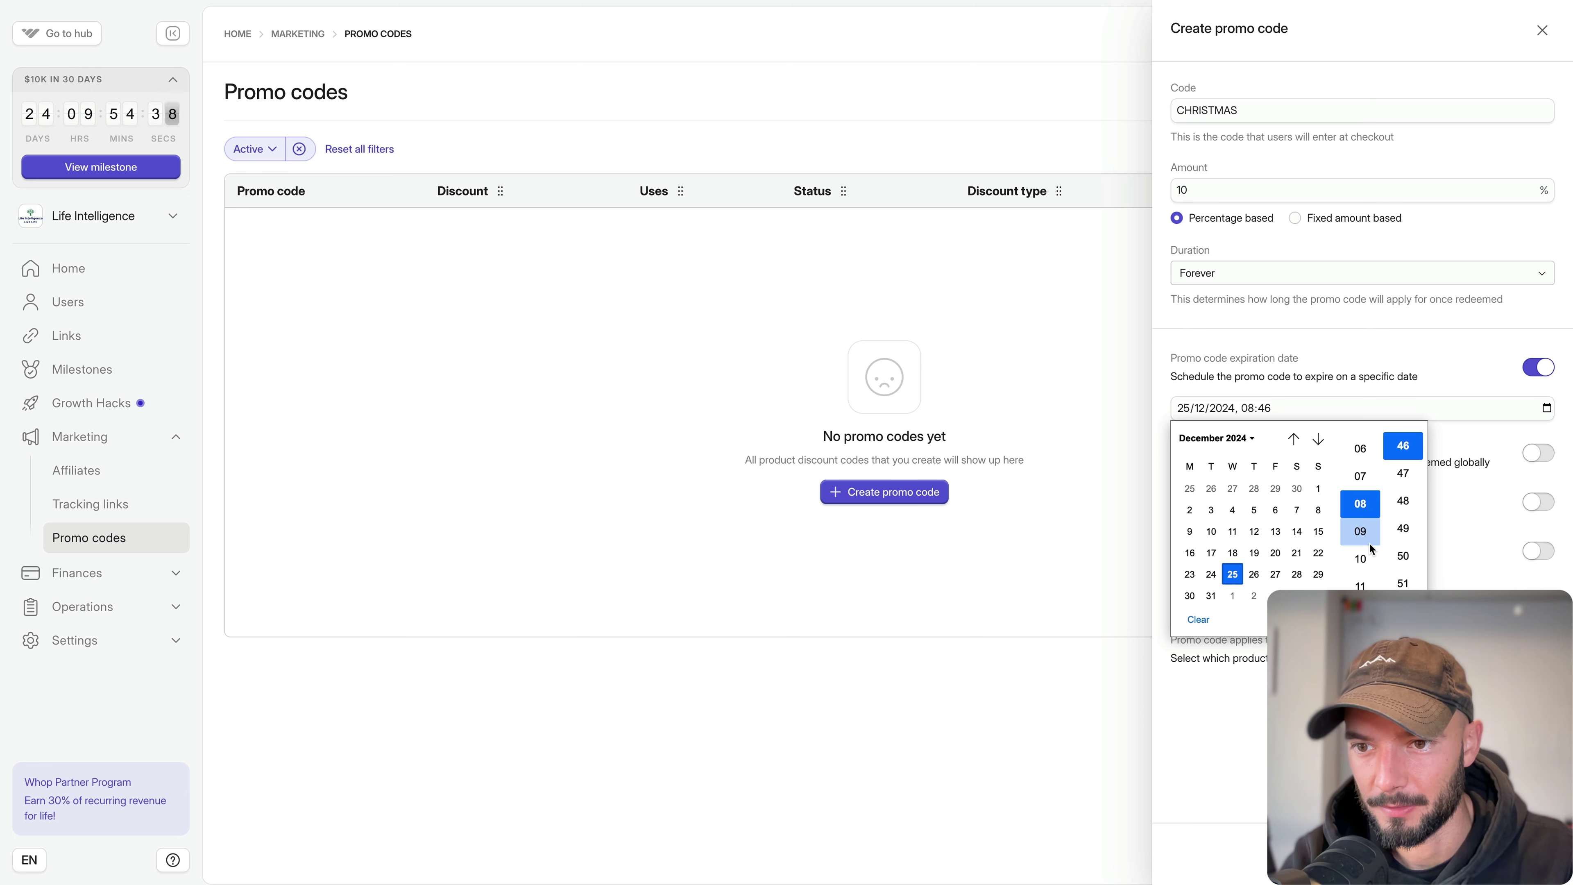
key("Down")
key("Down")
key("Down")
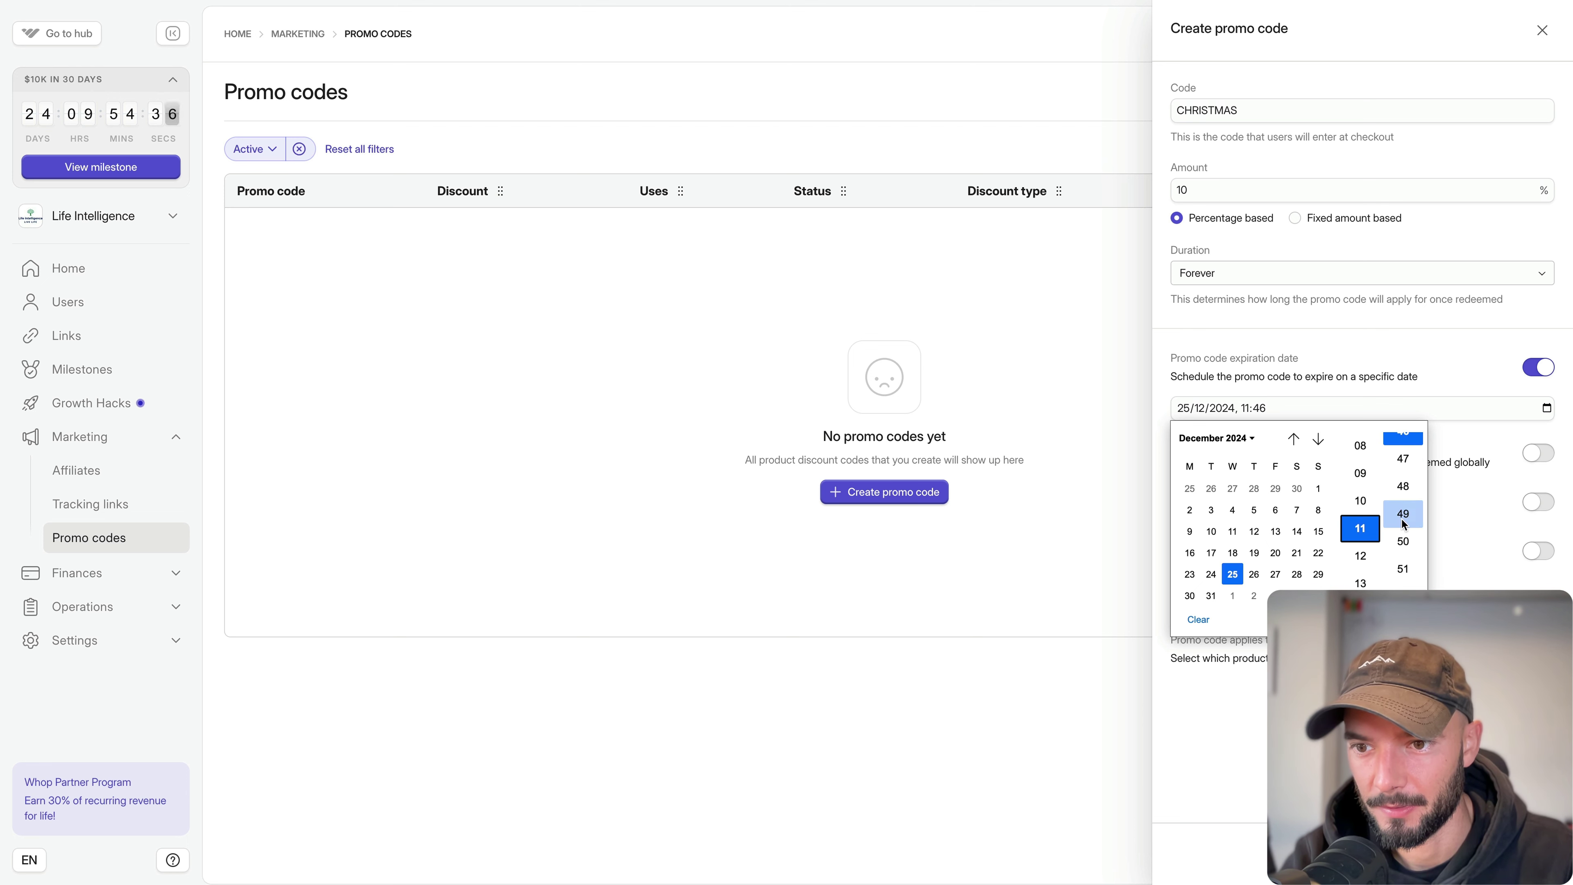
scroll(1404, 526, "down", 8)
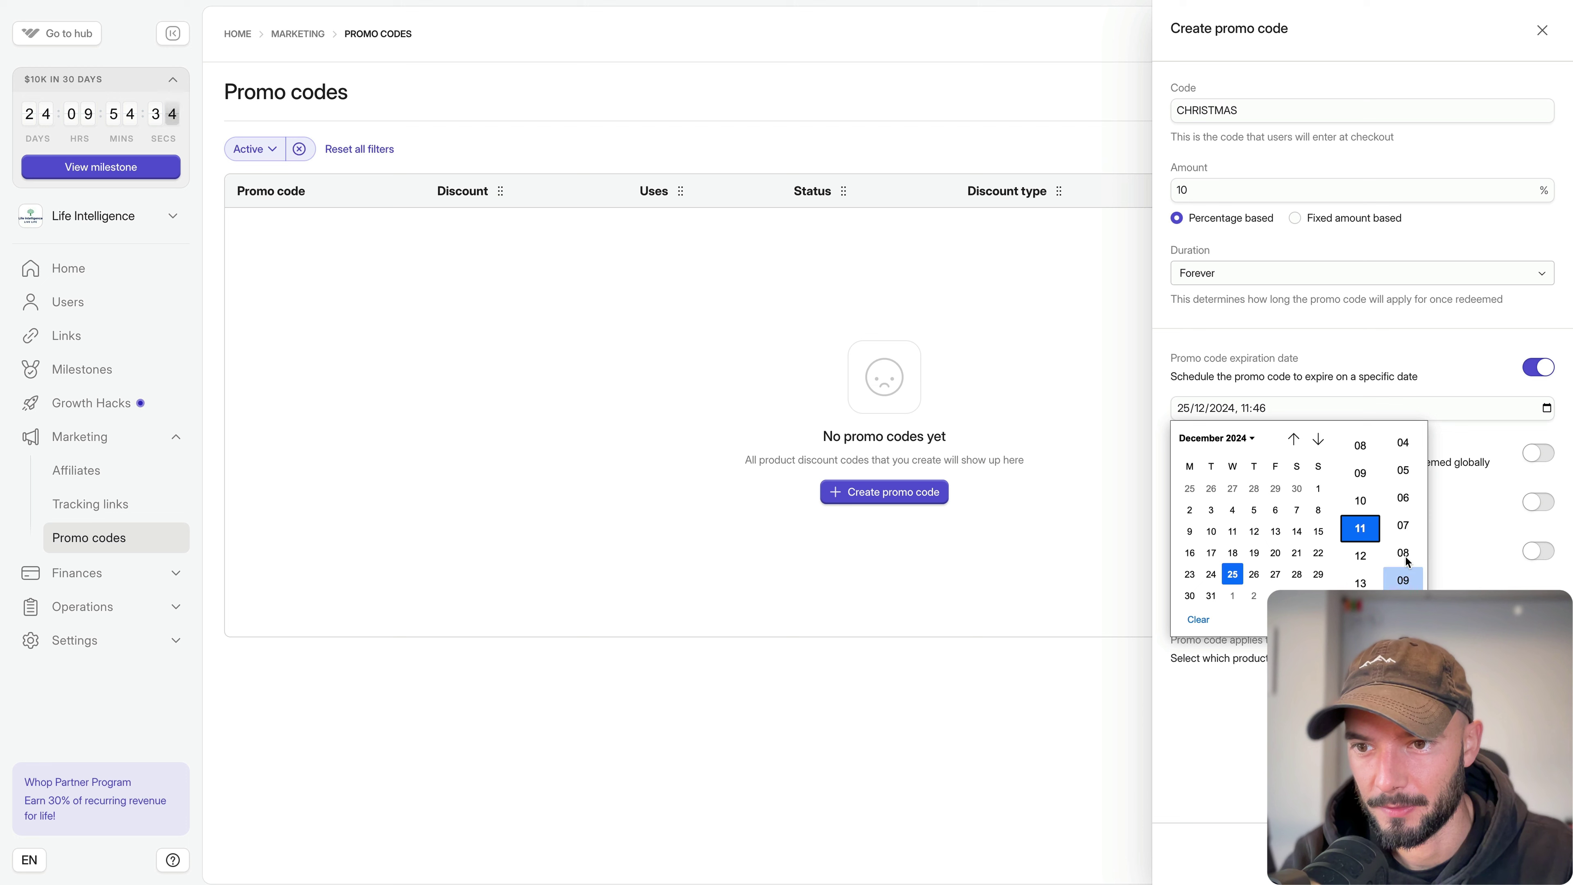
scroll(1406, 552, "up", 4)
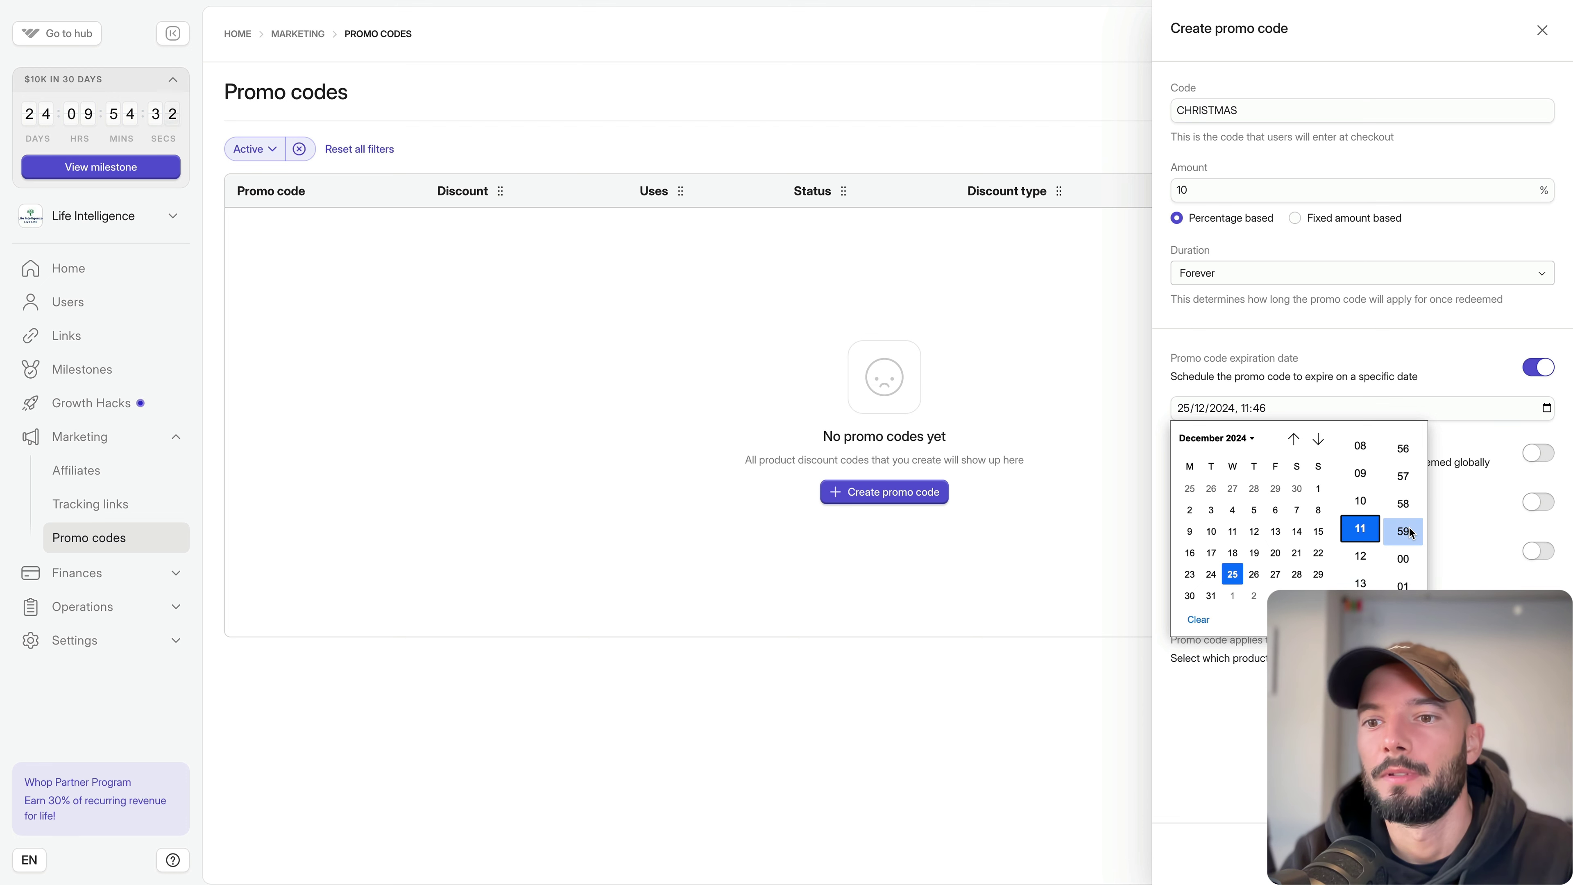
left_click(1411, 533)
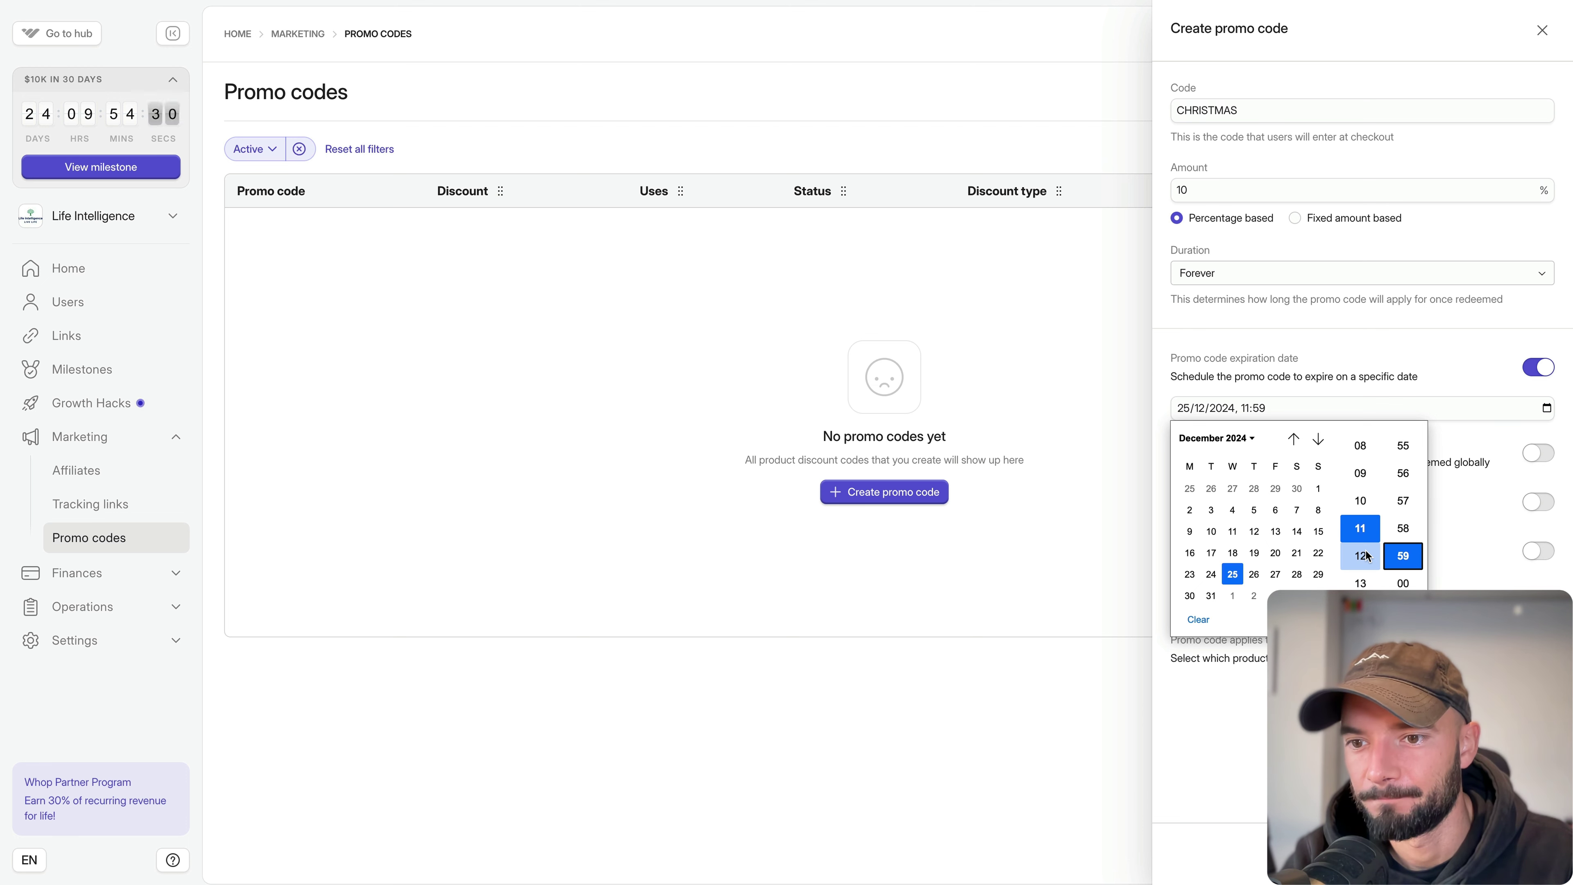
scroll(1369, 556, "down", 5)
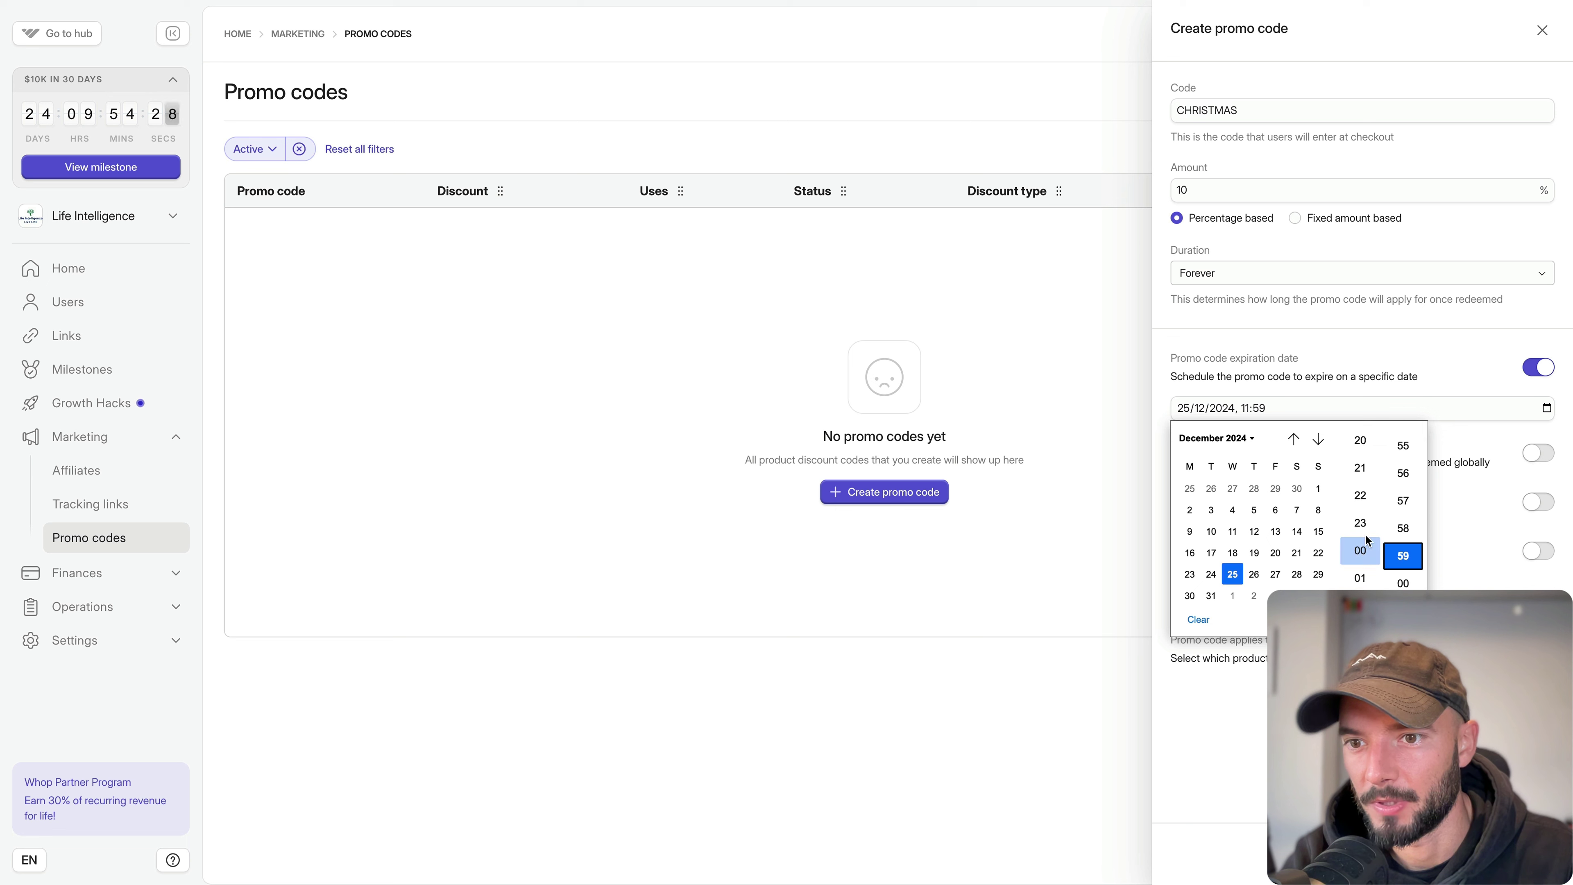
left_click(1367, 523)
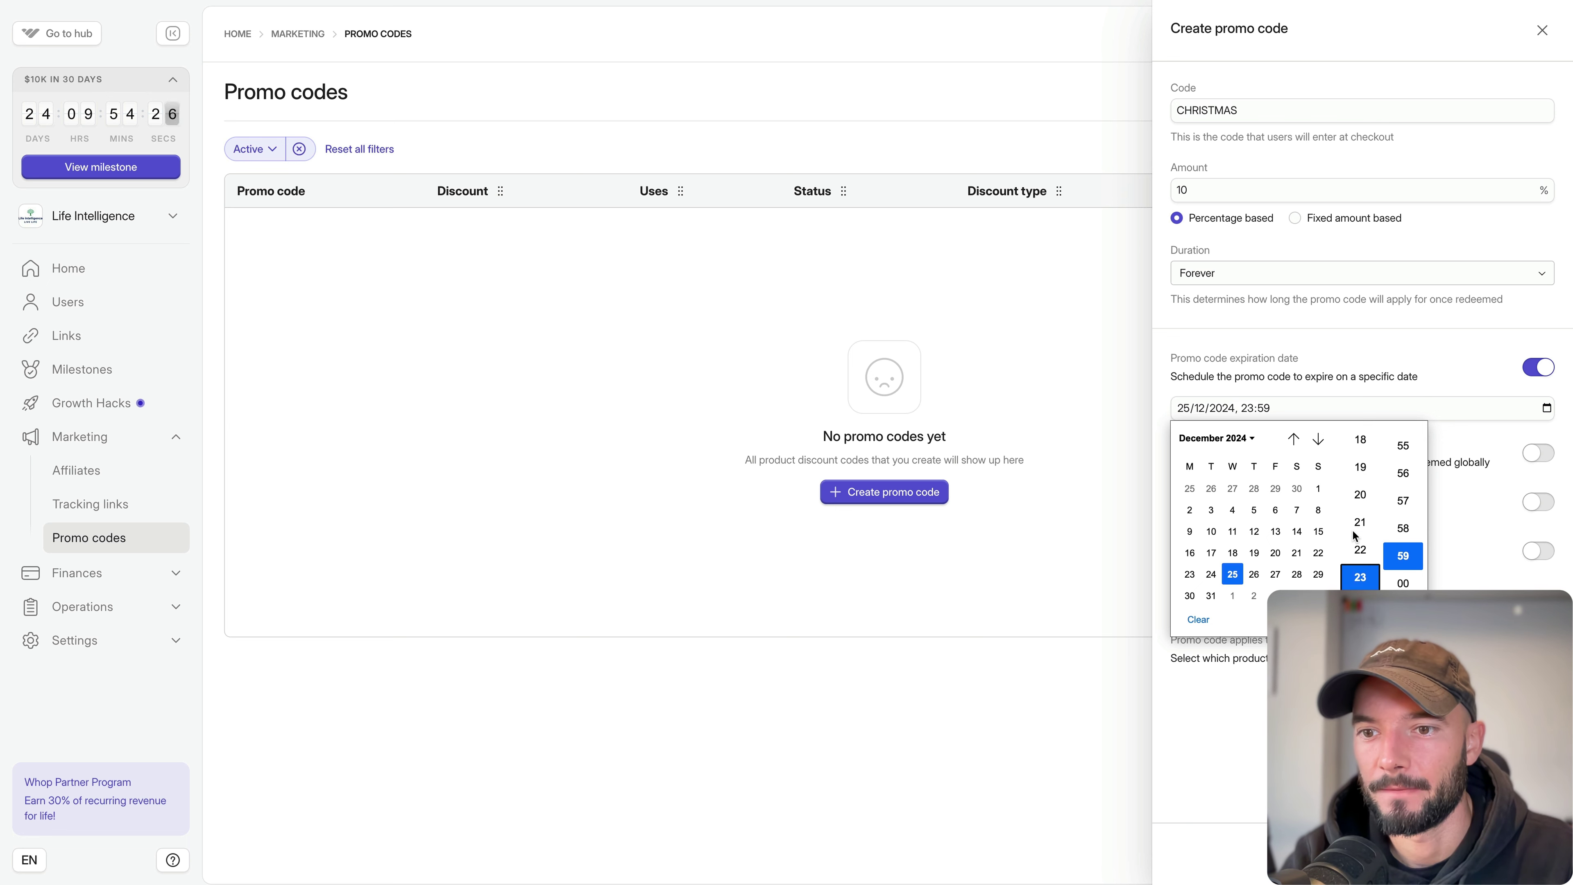
key("Return")
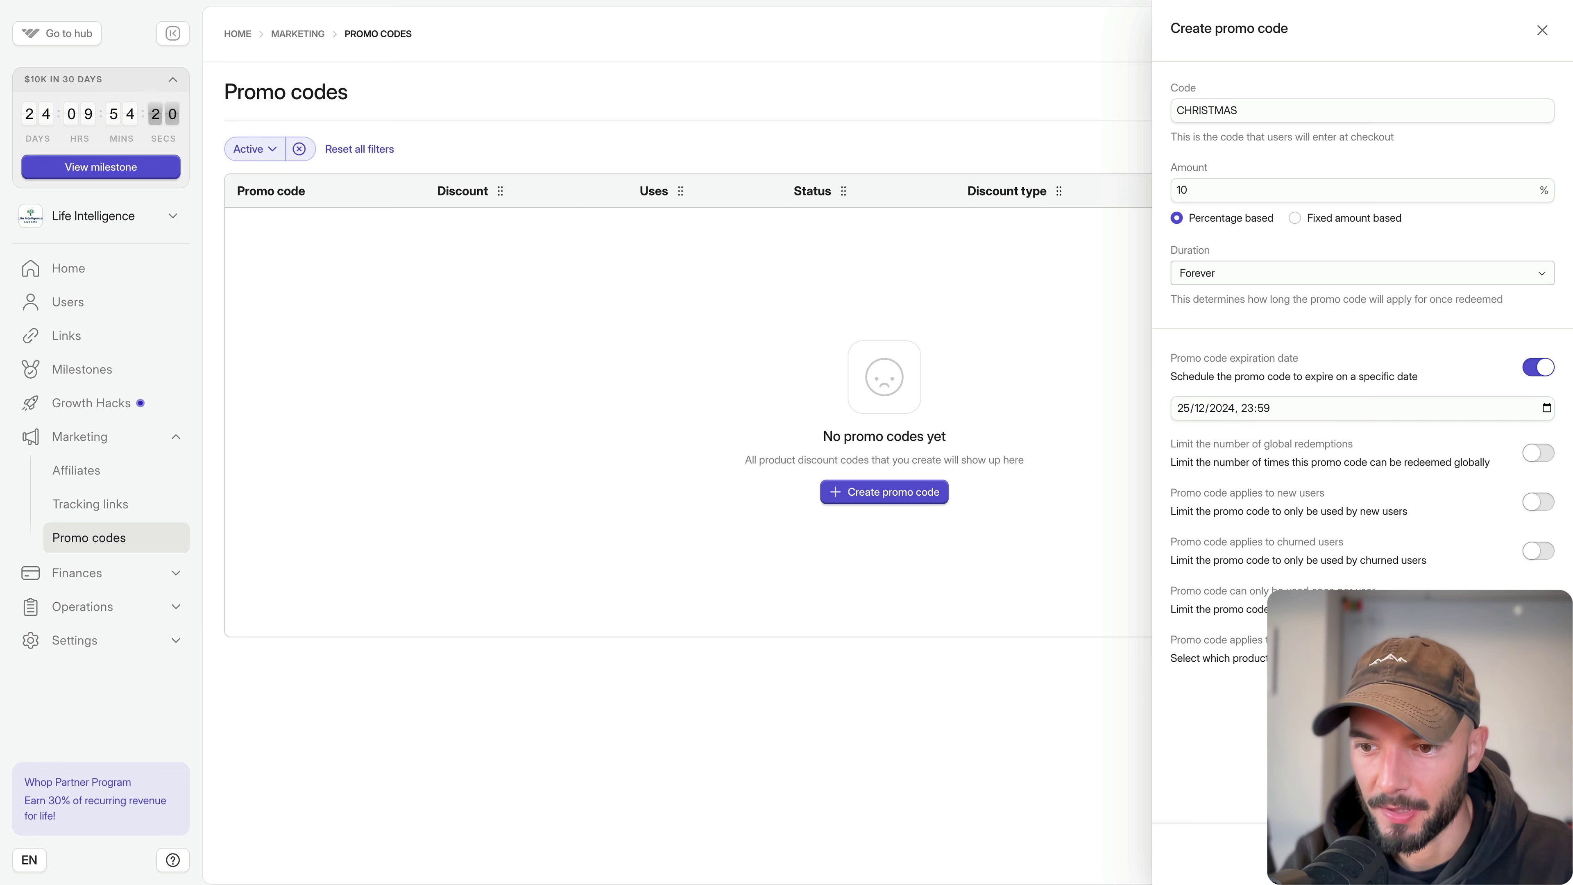
left_click(1313, 870)
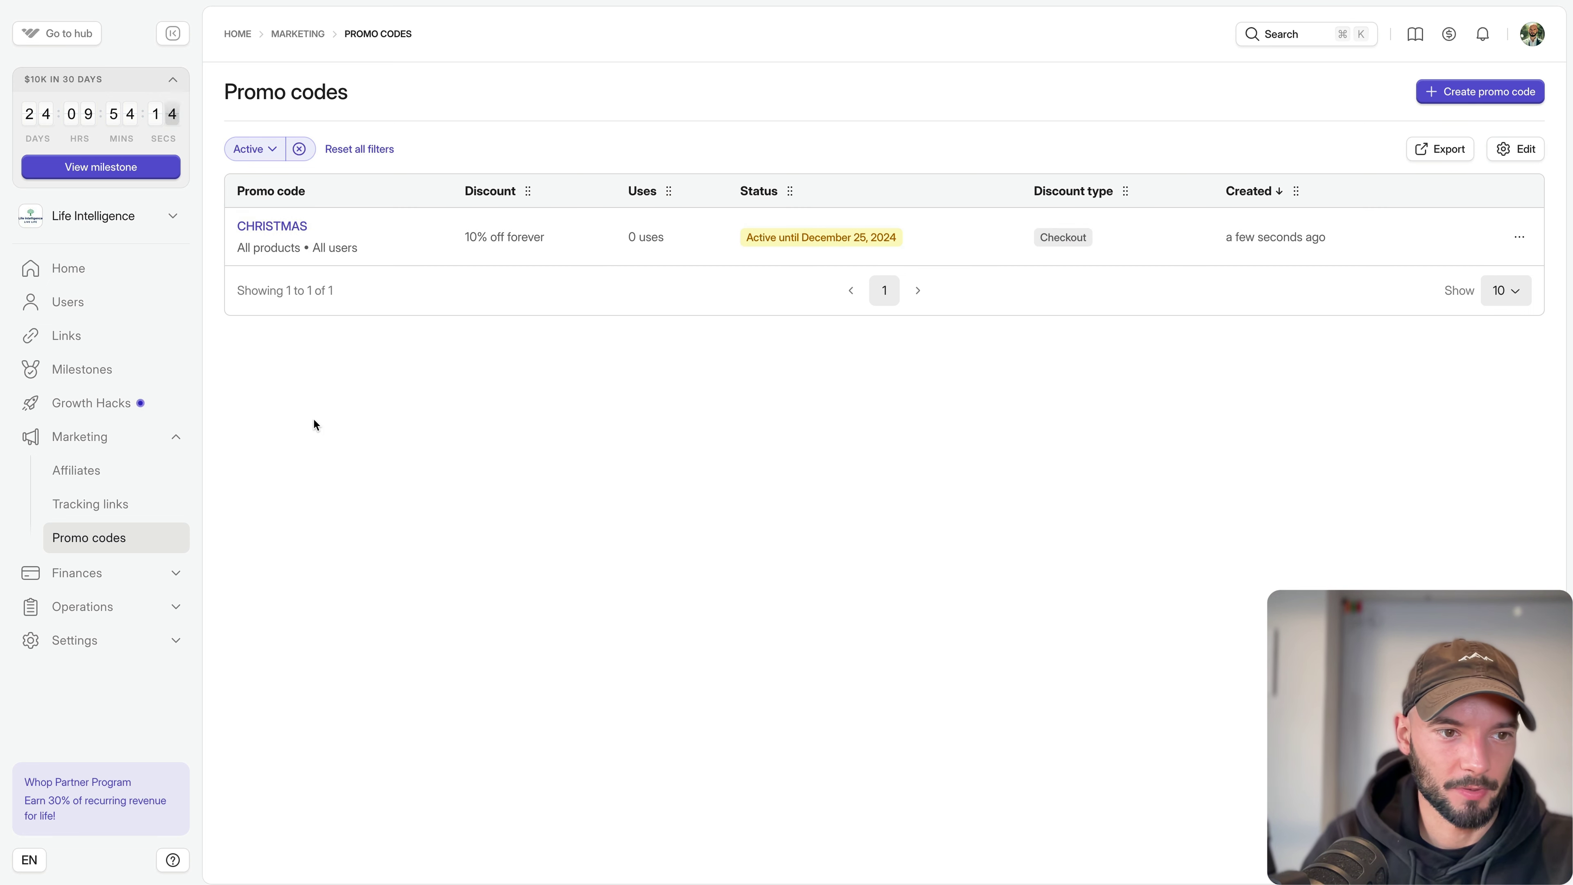
Expand Finances and review the Payments and empty Disputes pages.
left_click(173, 576)
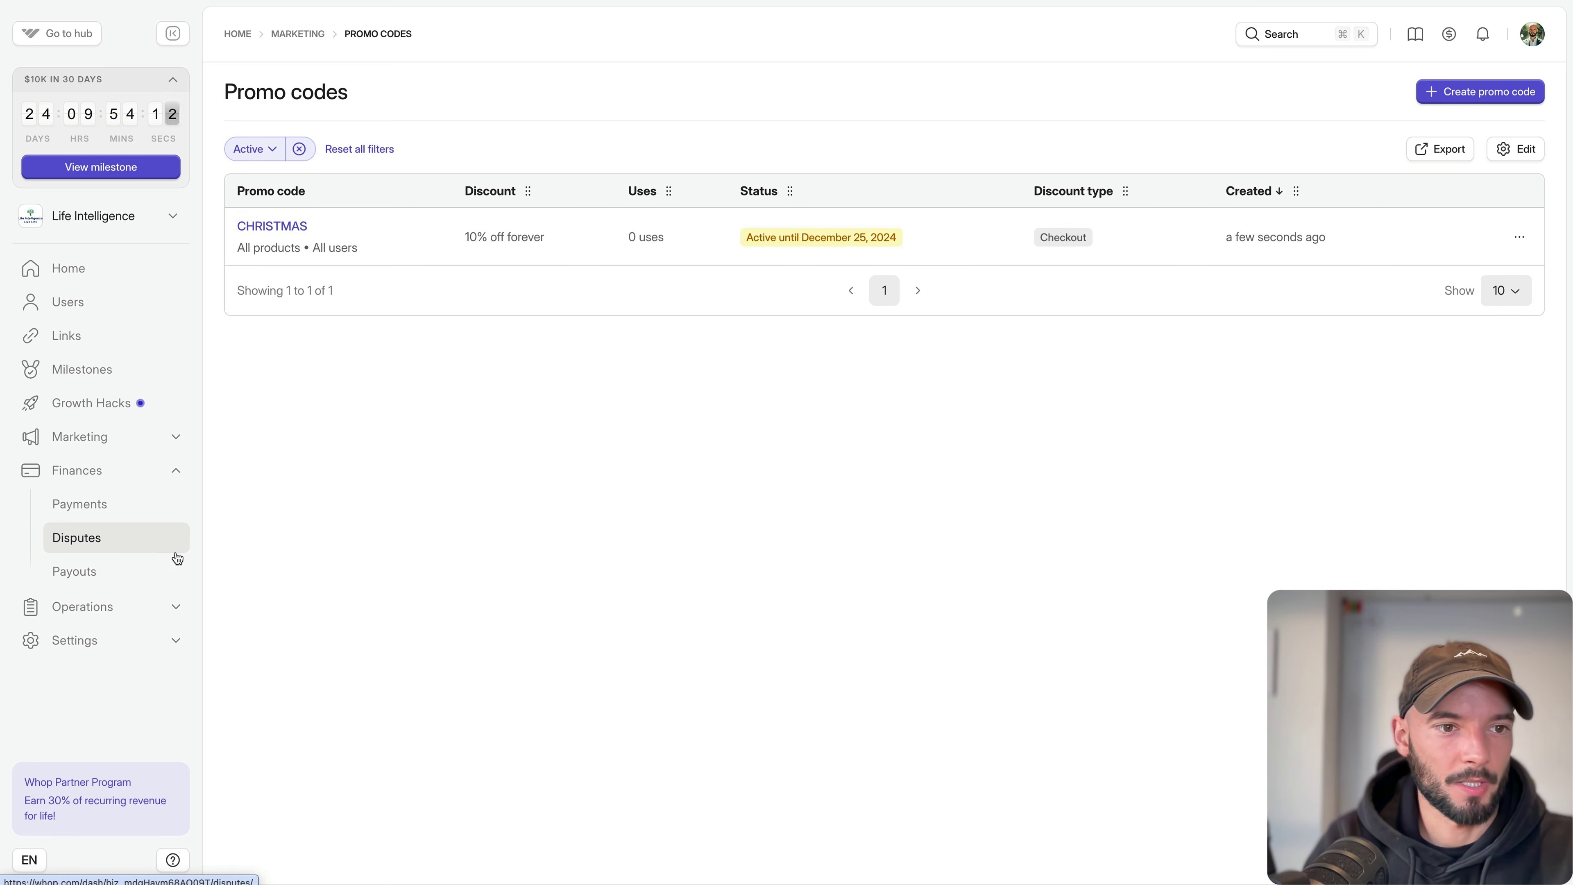
left_click(81, 504)
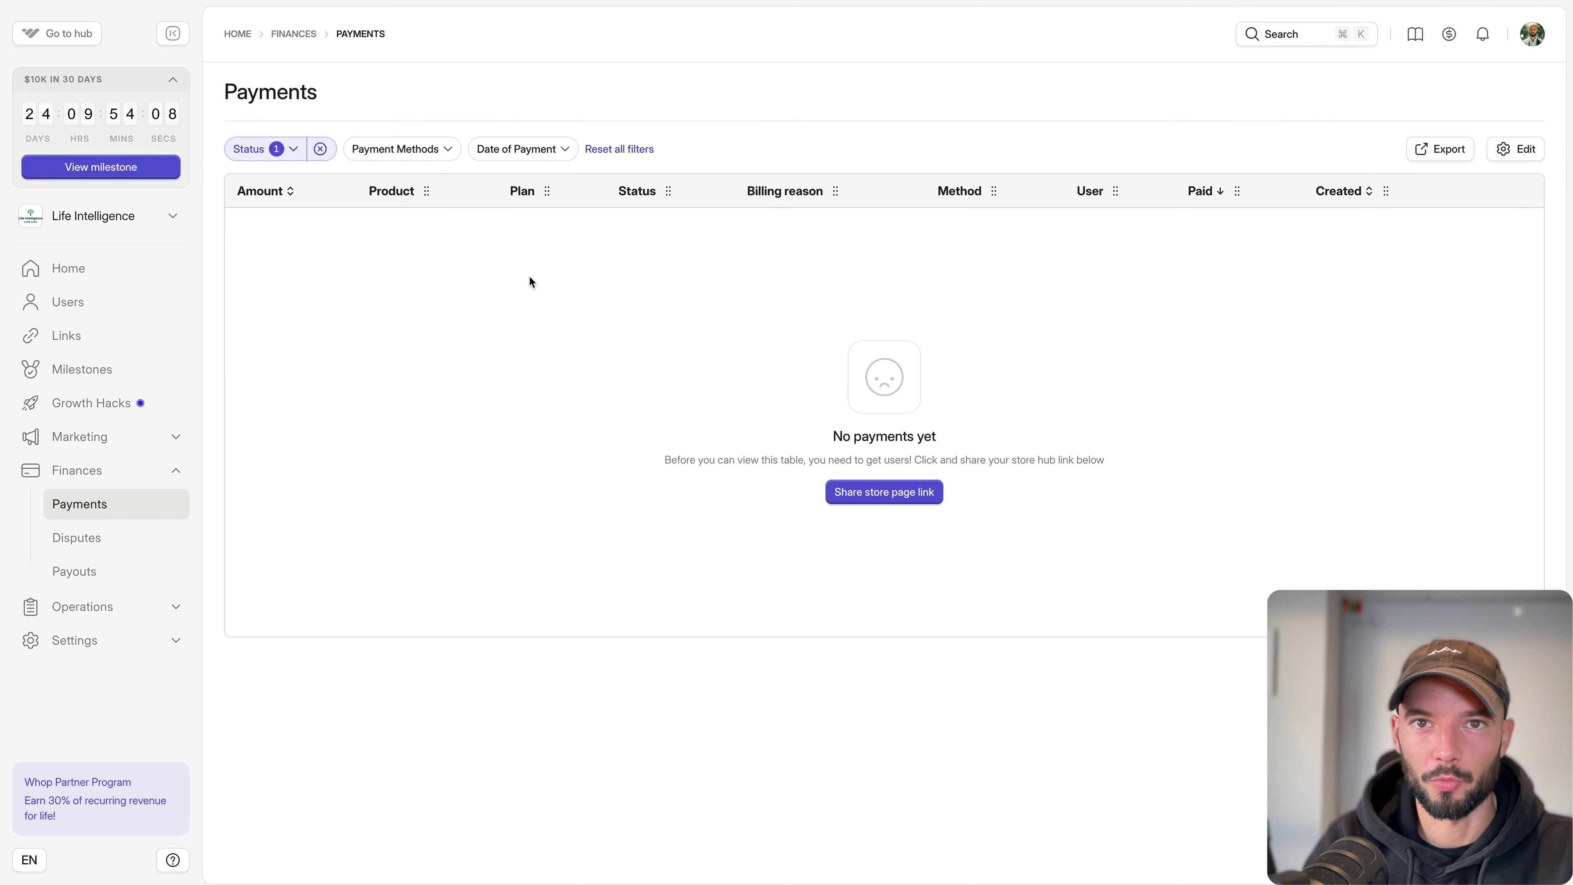
left_click(88, 540)
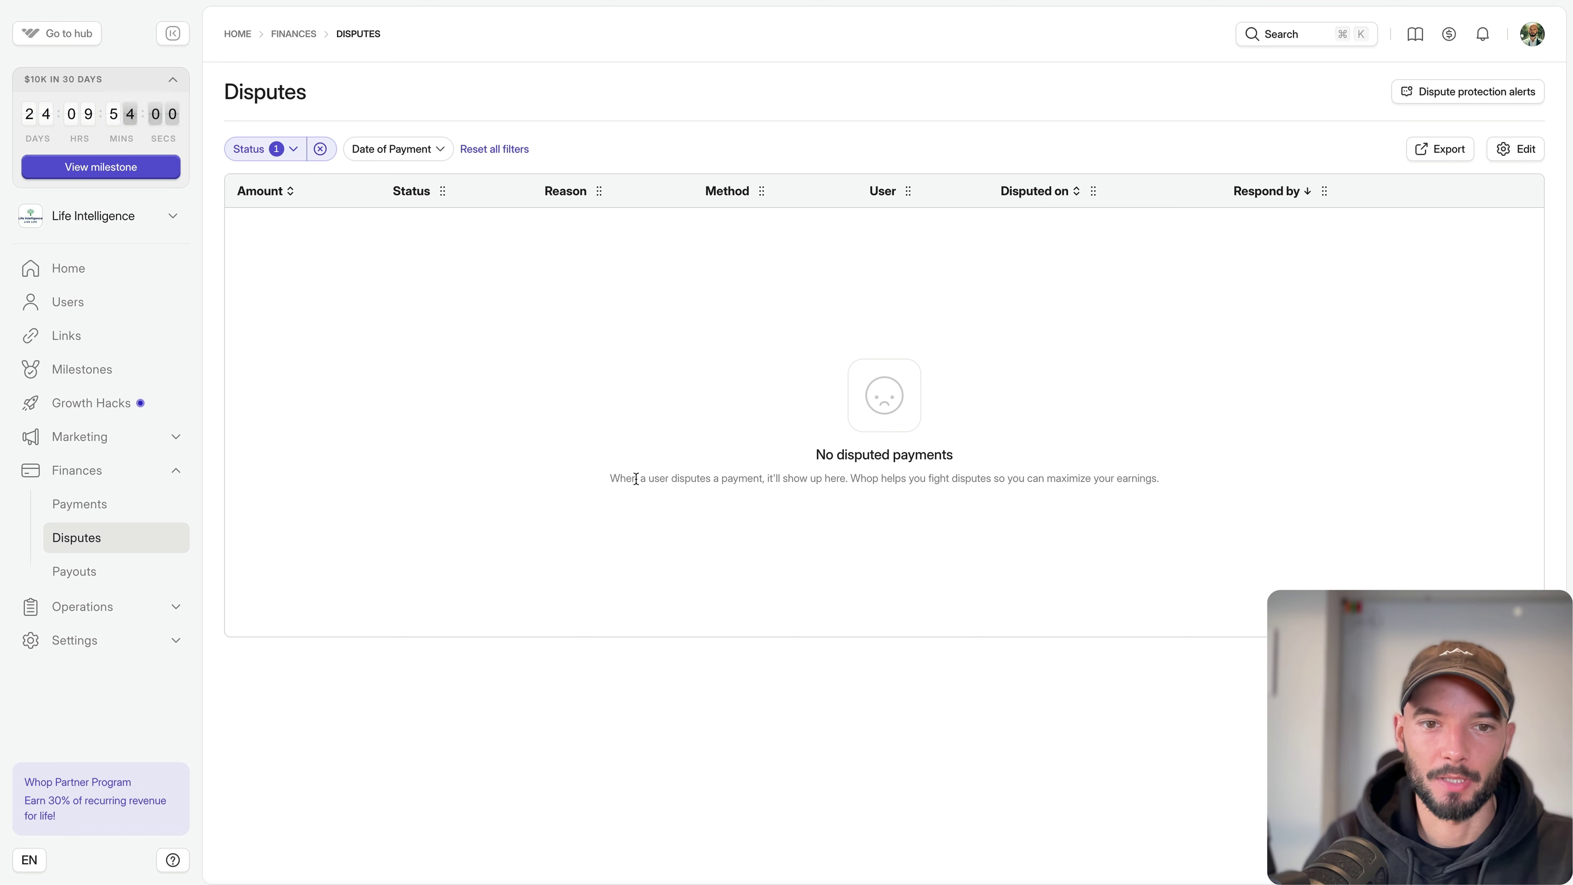
left_click_drag(632, 470, 921, 462)
left_click(1256, 489)
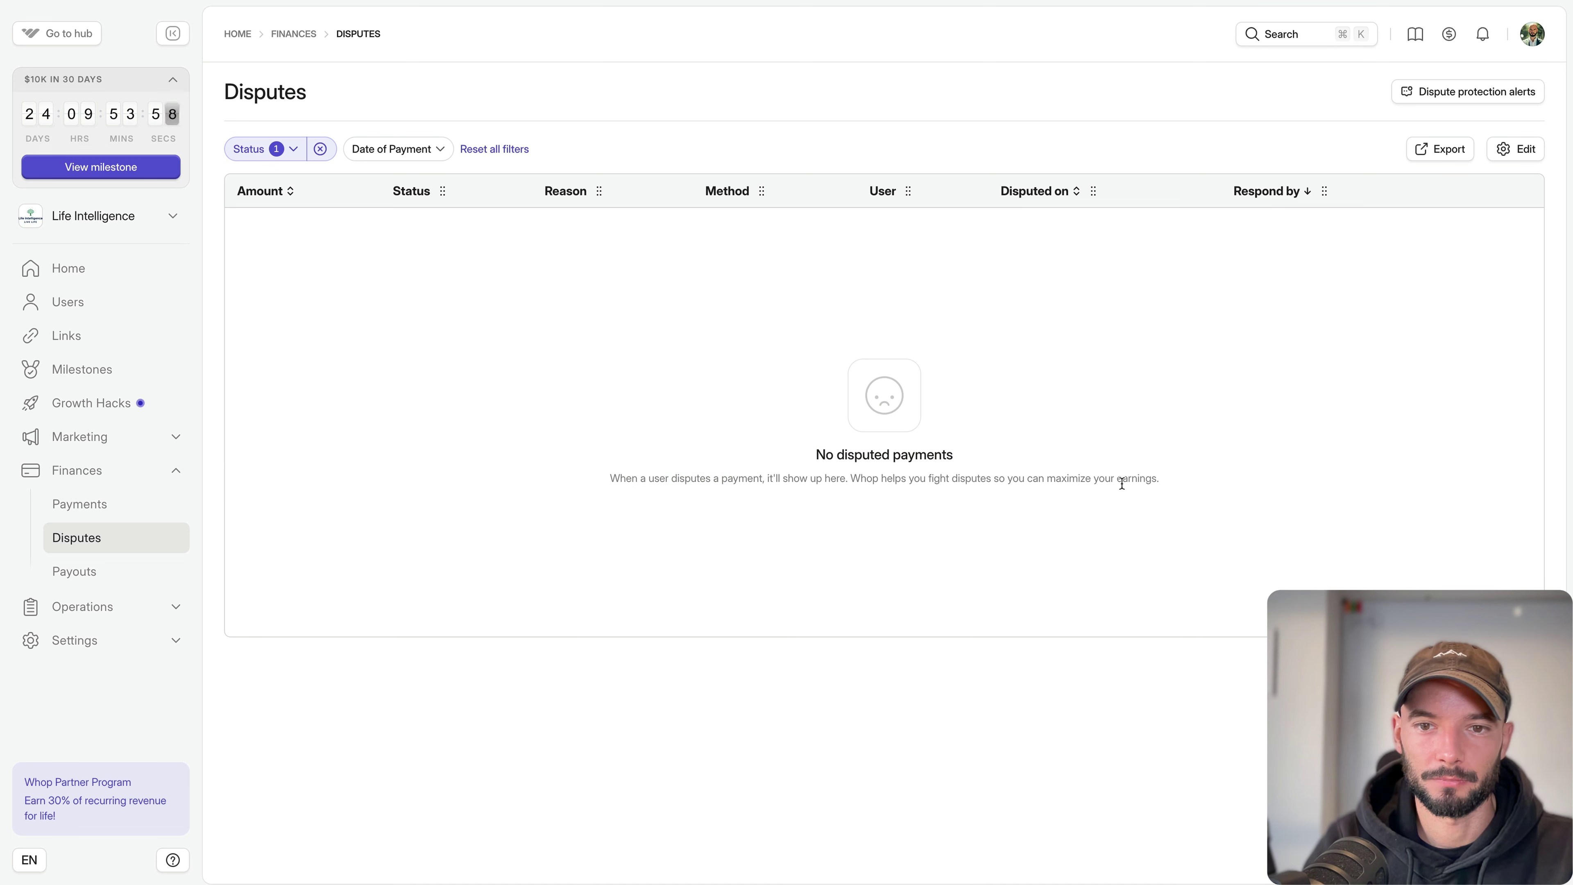
double_click(1070, 478)
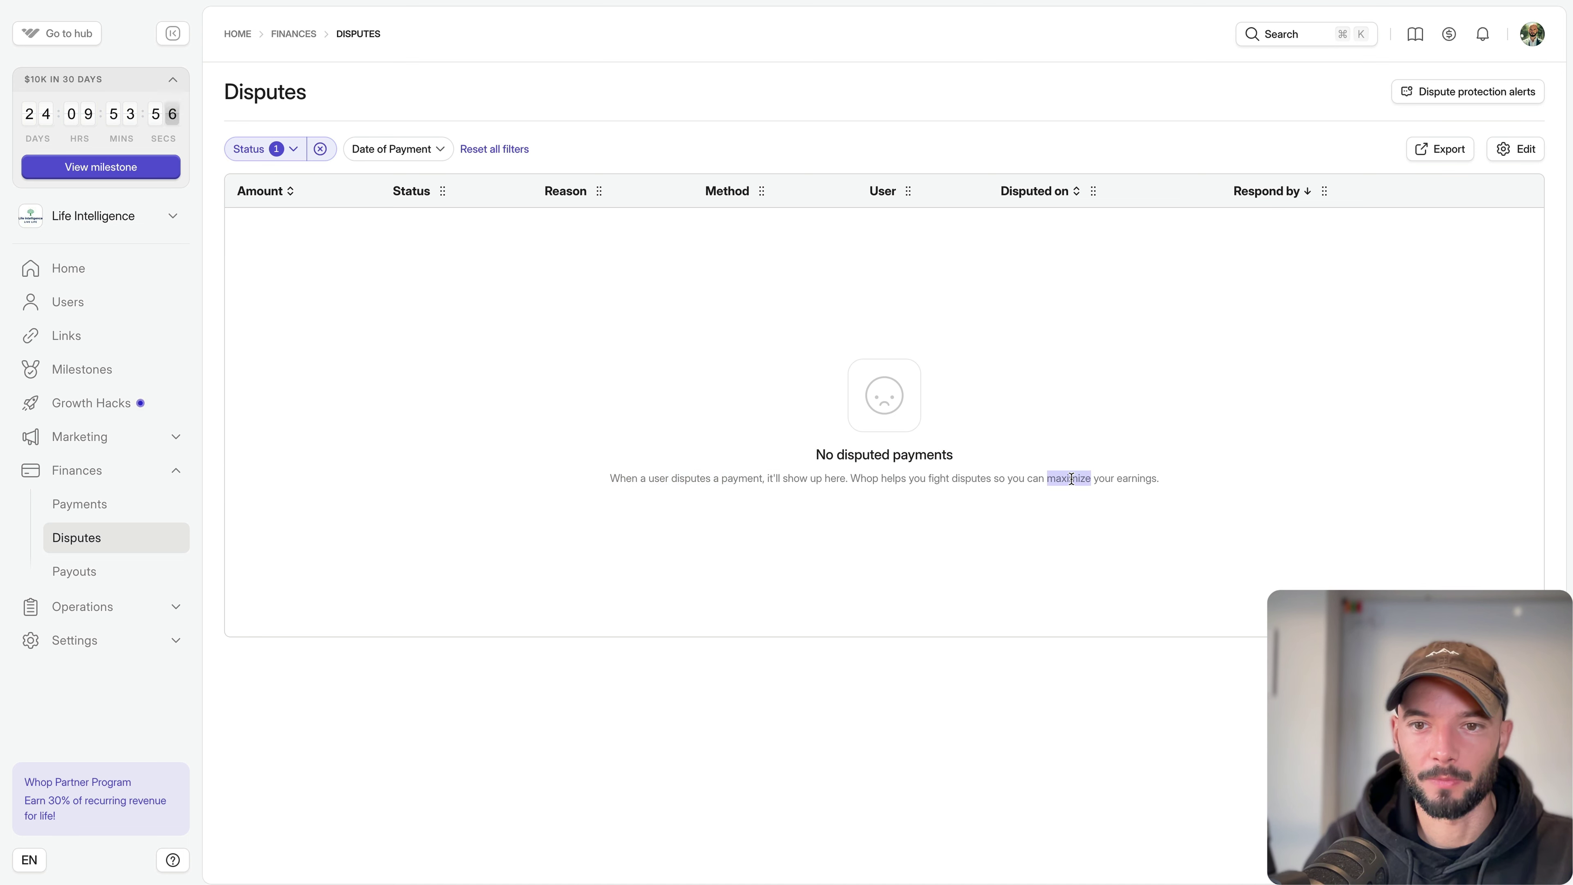
left_click(784, 536)
Open Payouts and check the $0.00 Available to pay out and In transit balances.
left_click(59, 575)
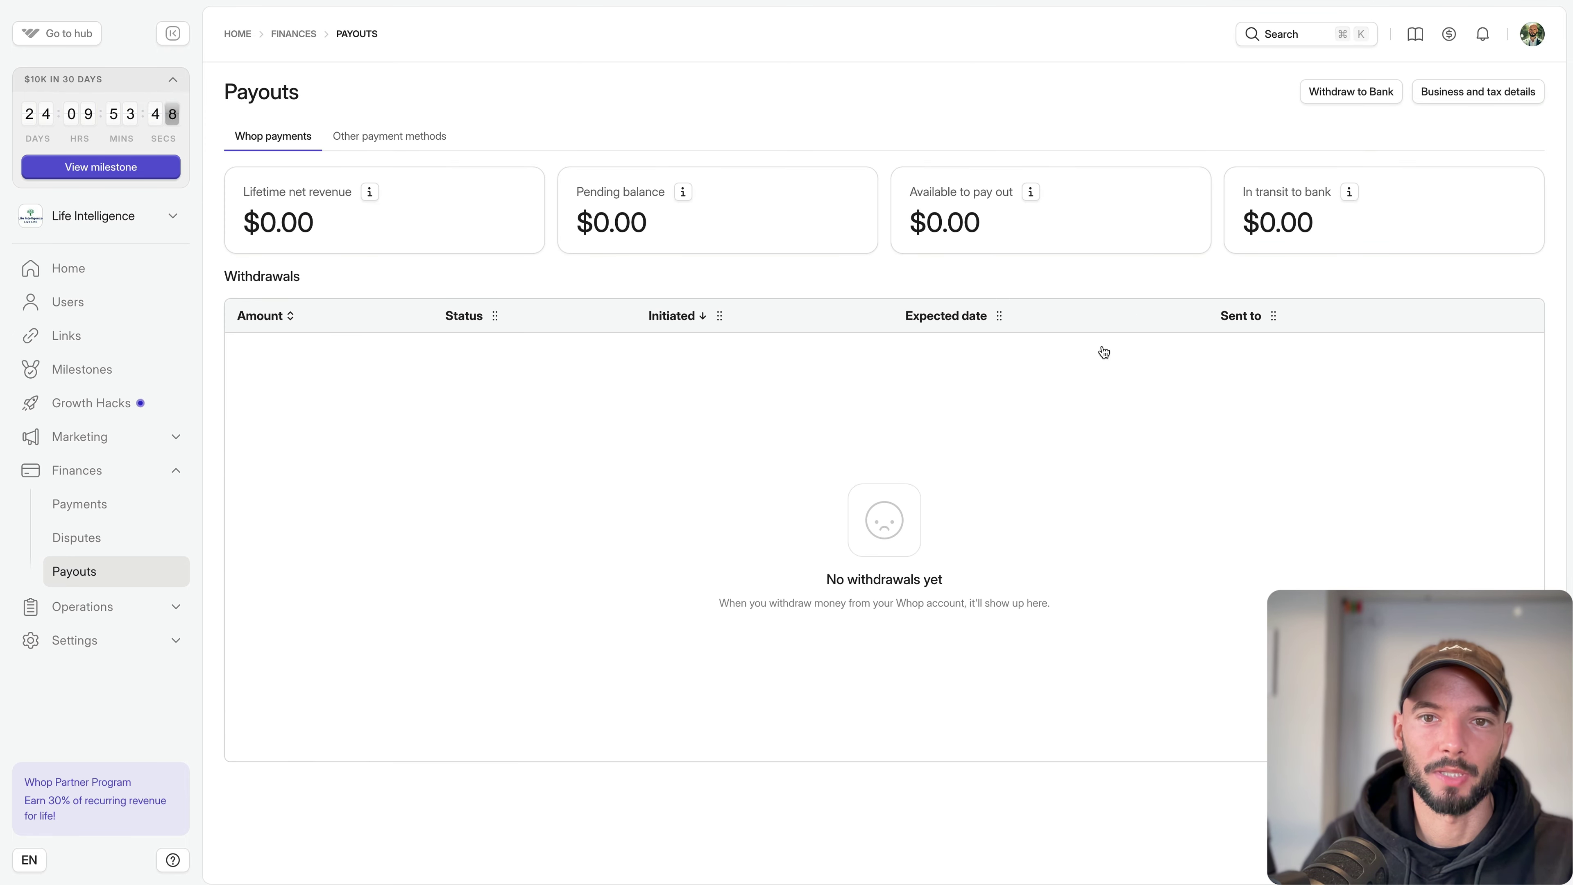
left_click_drag(905, 191, 1035, 238)
left_click(1164, 220)
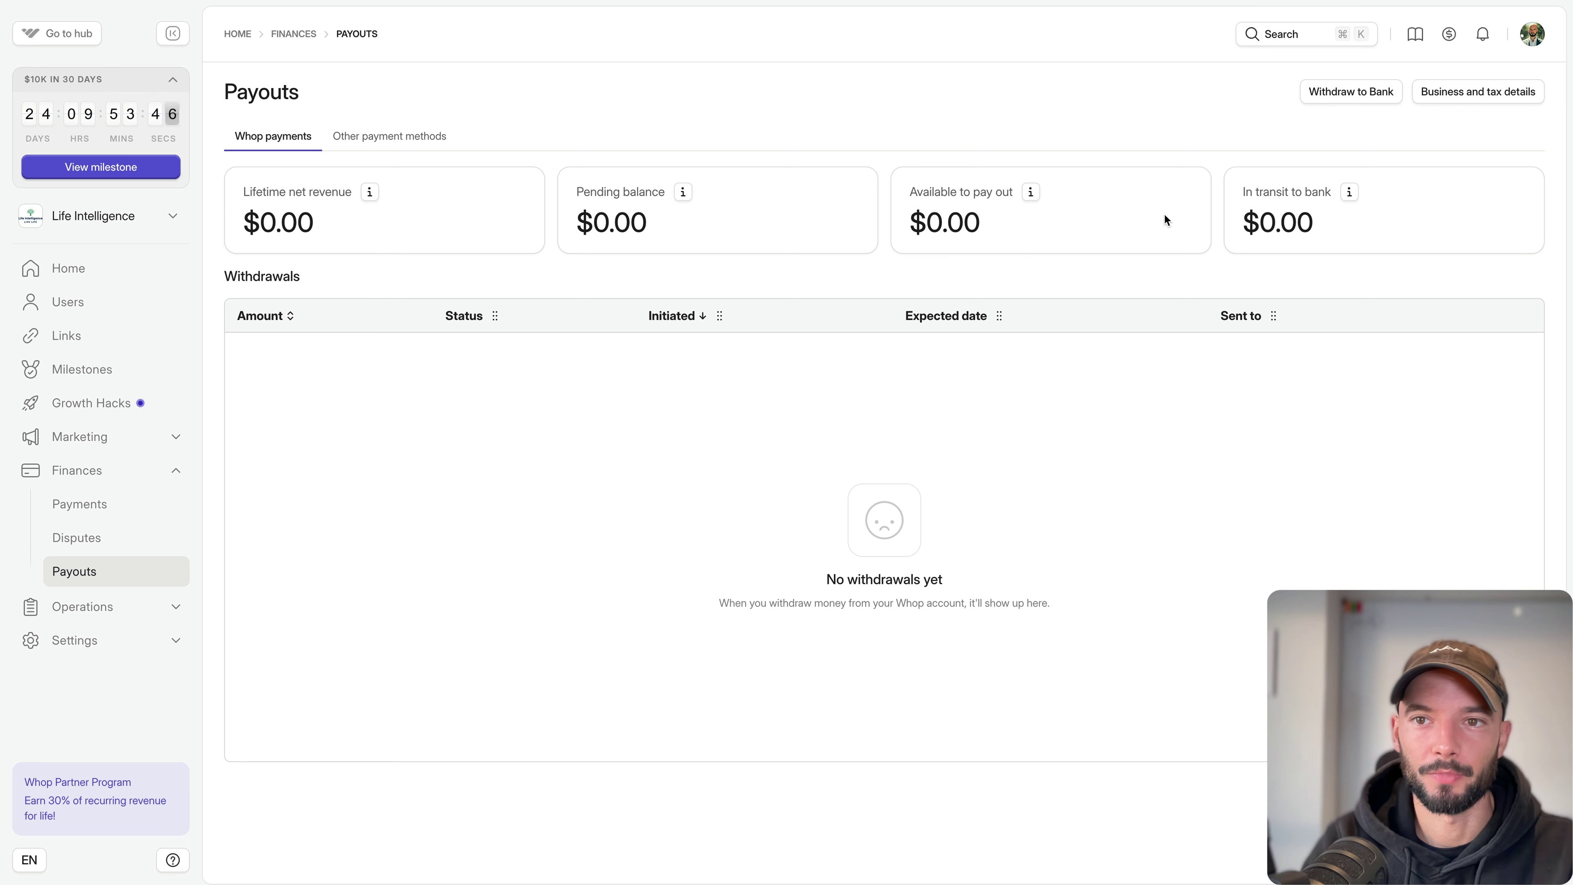
left_click_drag(1242, 190, 1338, 216)
left_click(1348, 192)
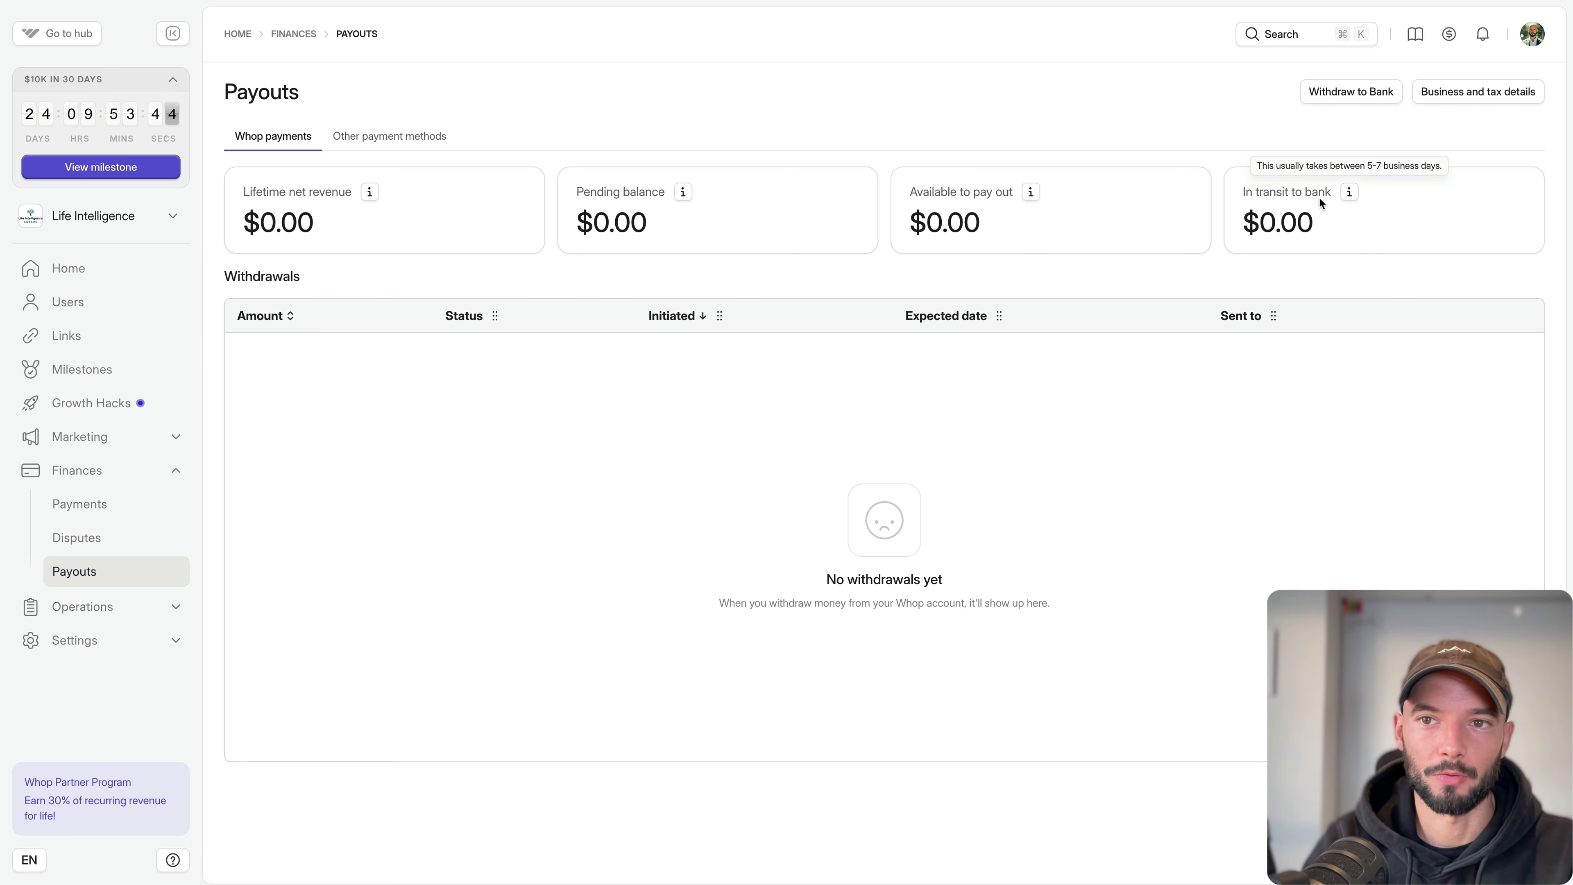
Review the Reviews and Questions pages, both noting their content has moved.
left_click(104, 607)
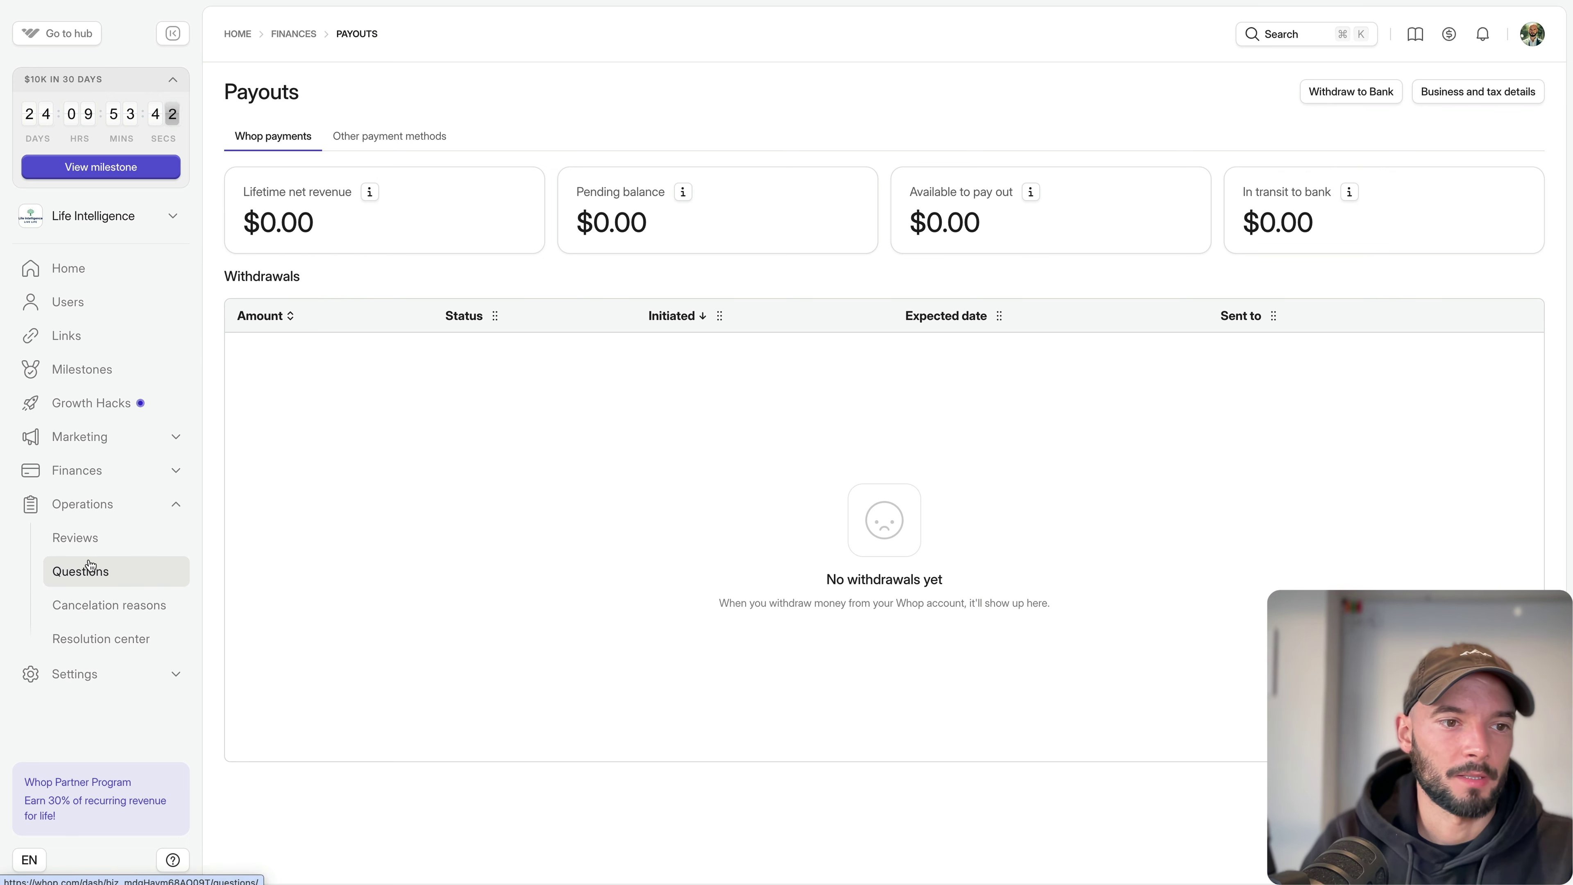
left_click(97, 545)
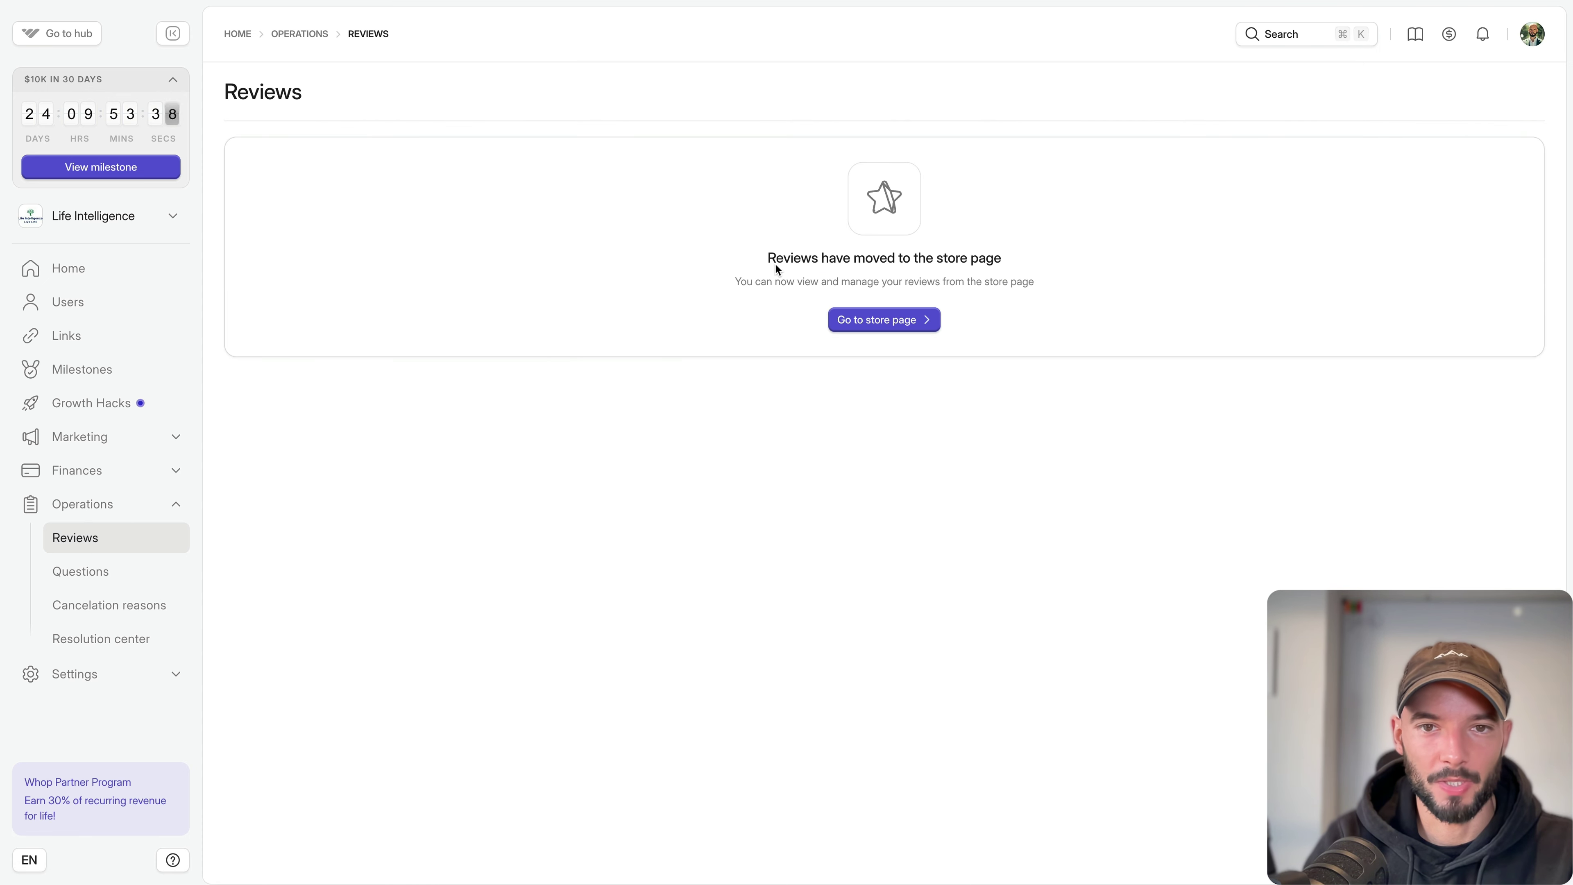
left_click_drag(778, 268, 1114, 302)
left_click(1115, 302)
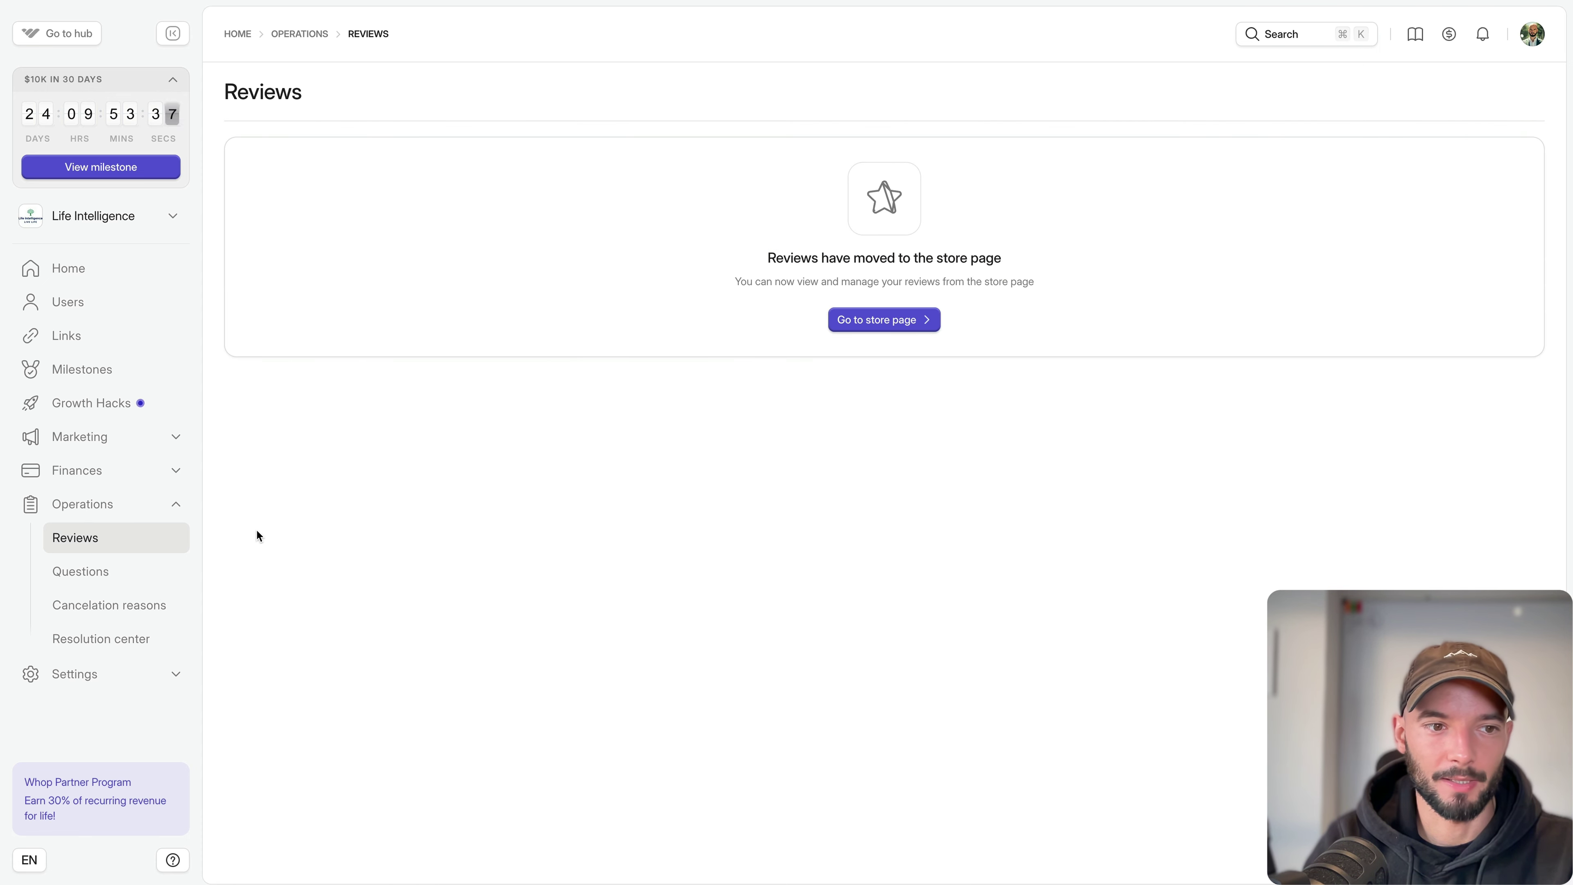
left_click(113, 577)
left_click_drag(748, 253, 1090, 306)
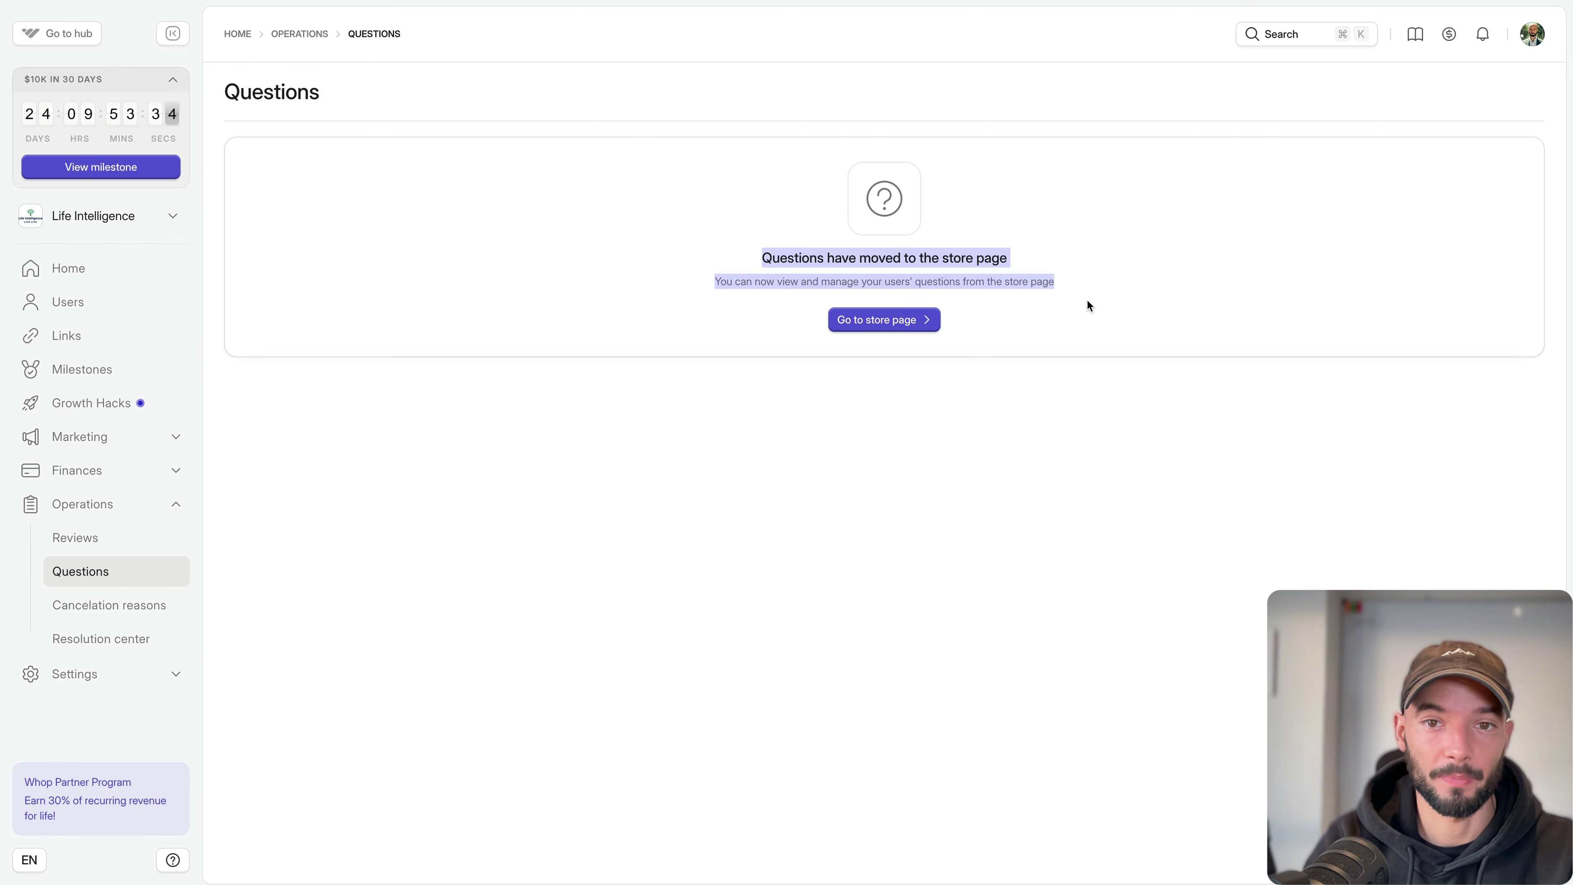
left_click(1074, 313)
Review the empty Cancelation reasons page.
left_click(158, 604)
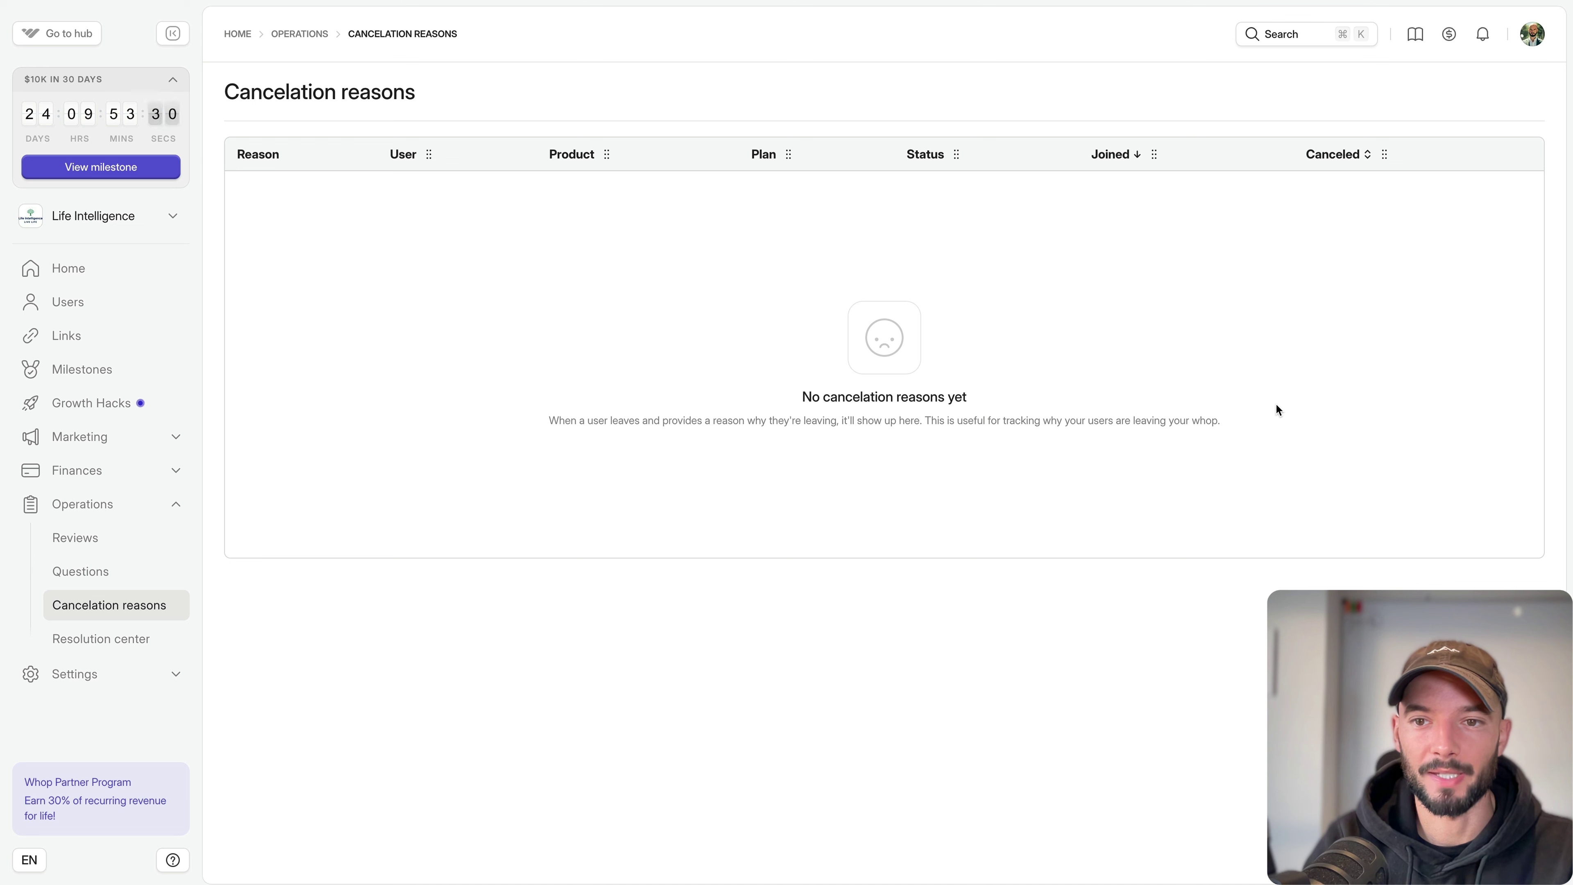
left_click_drag(713, 341, 1116, 414)
left_click(1239, 432)
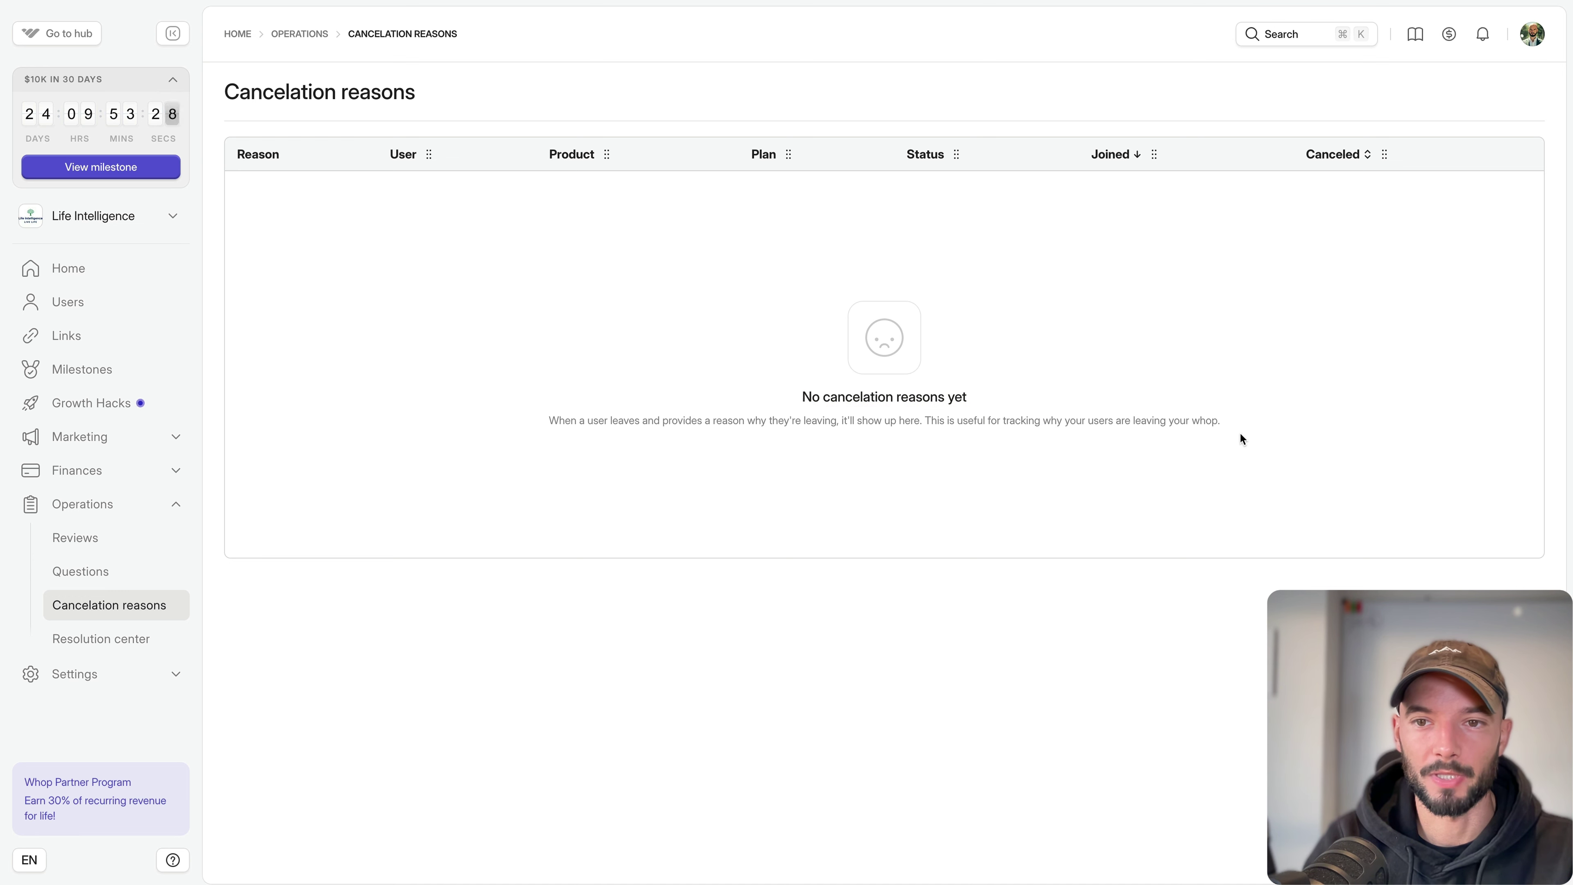
left_click_drag(1239, 432, 792, 381)
left_click(590, 534)
Review the Resolution center page showing no resolution cases yet.
left_click(119, 638)
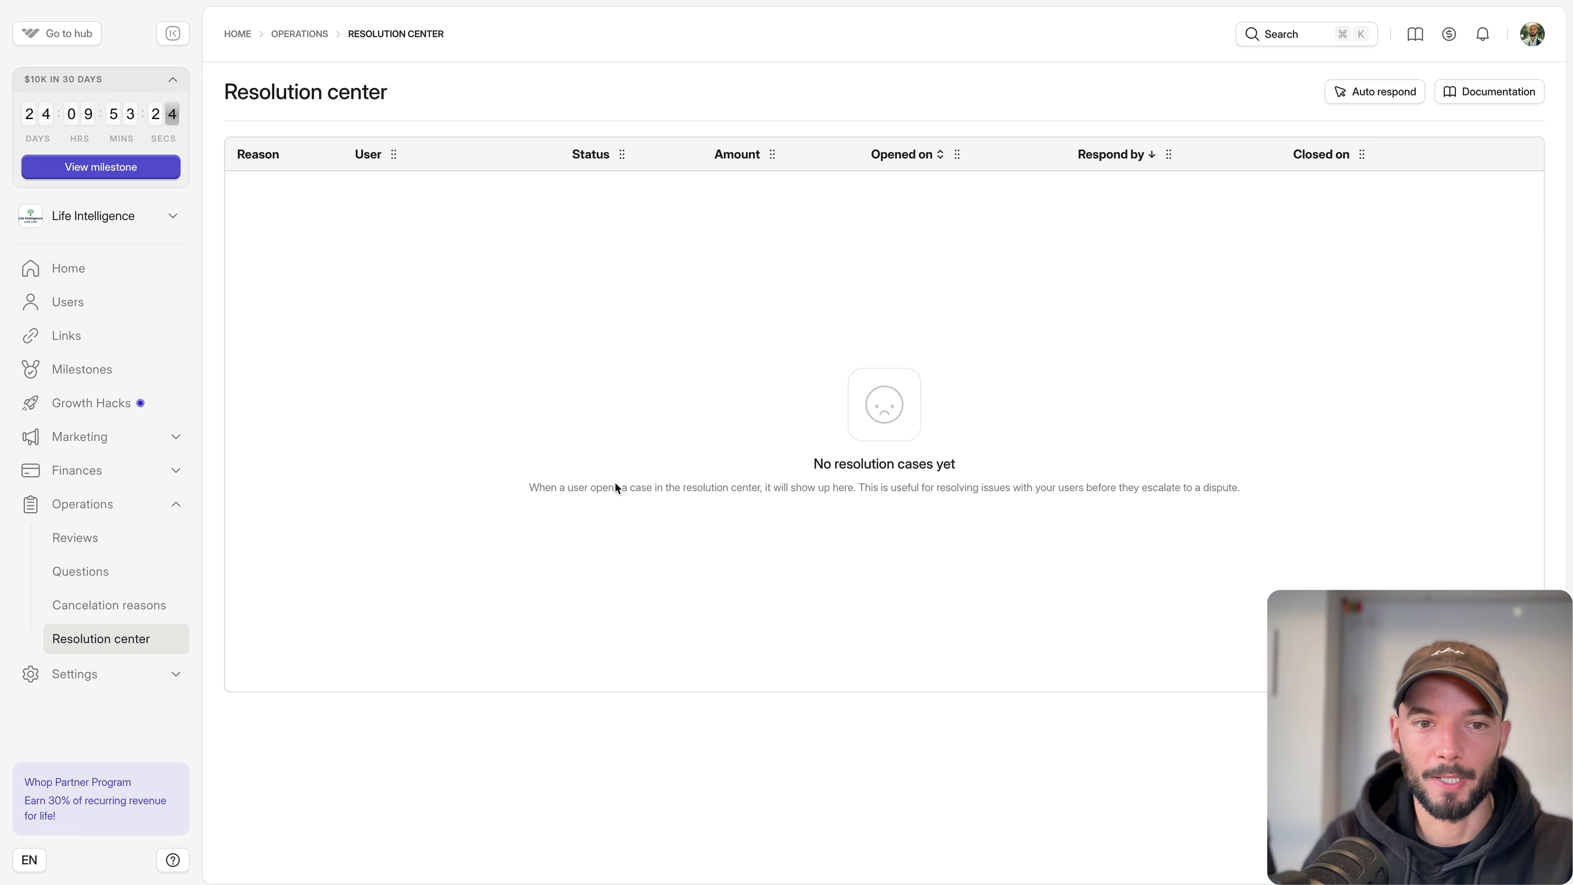
left_click_drag(517, 482, 1296, 481)
left_click(1307, 486)
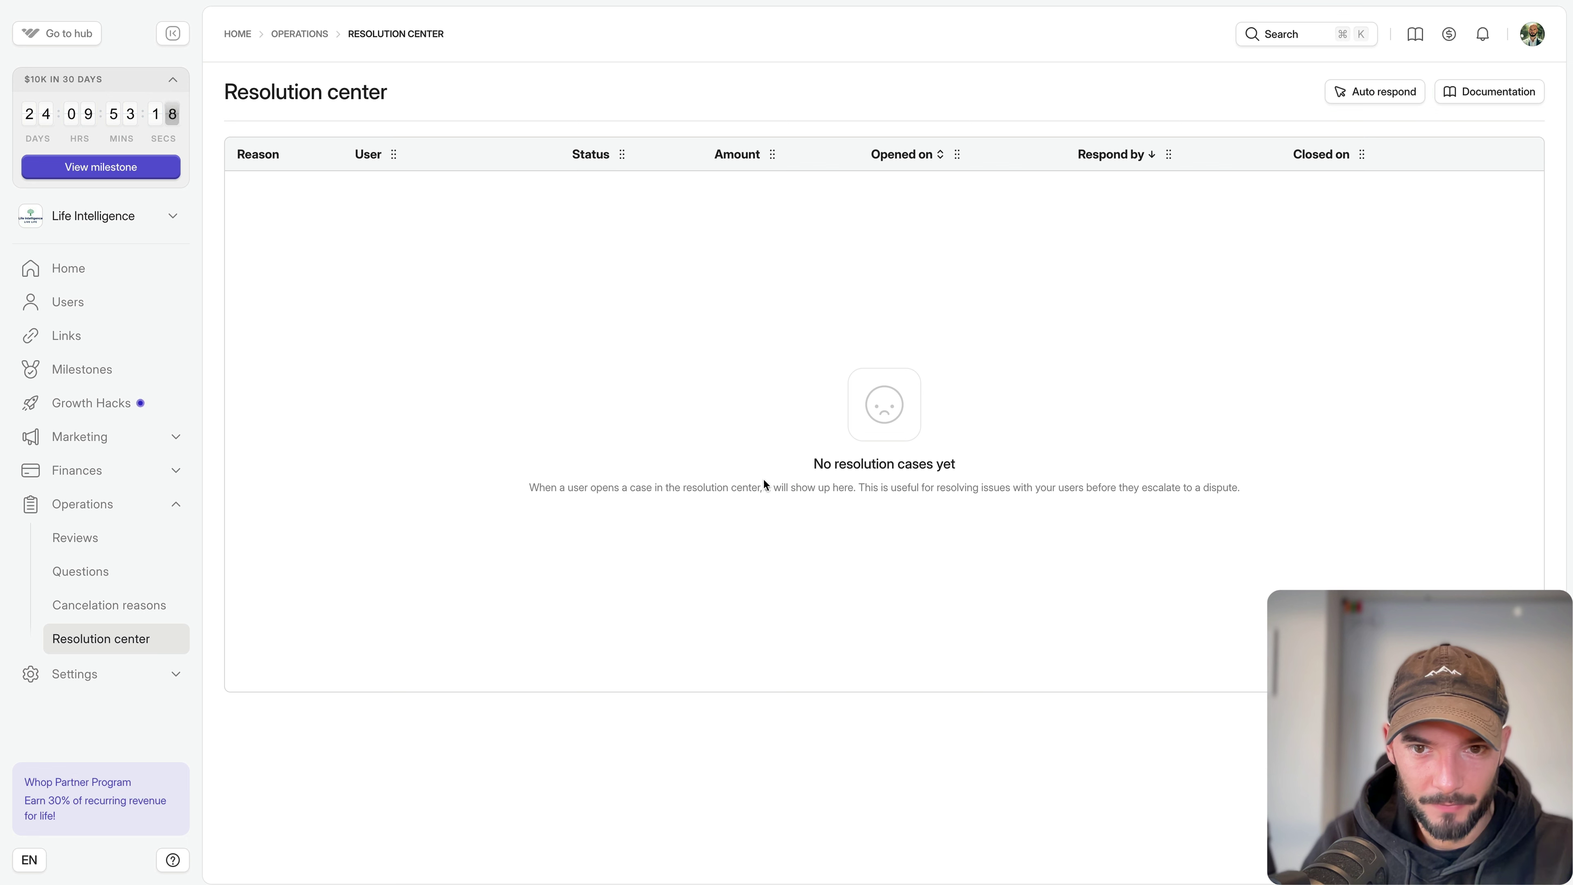
triple_click(980, 483)
left_click_drag(965, 463, 726, 471)
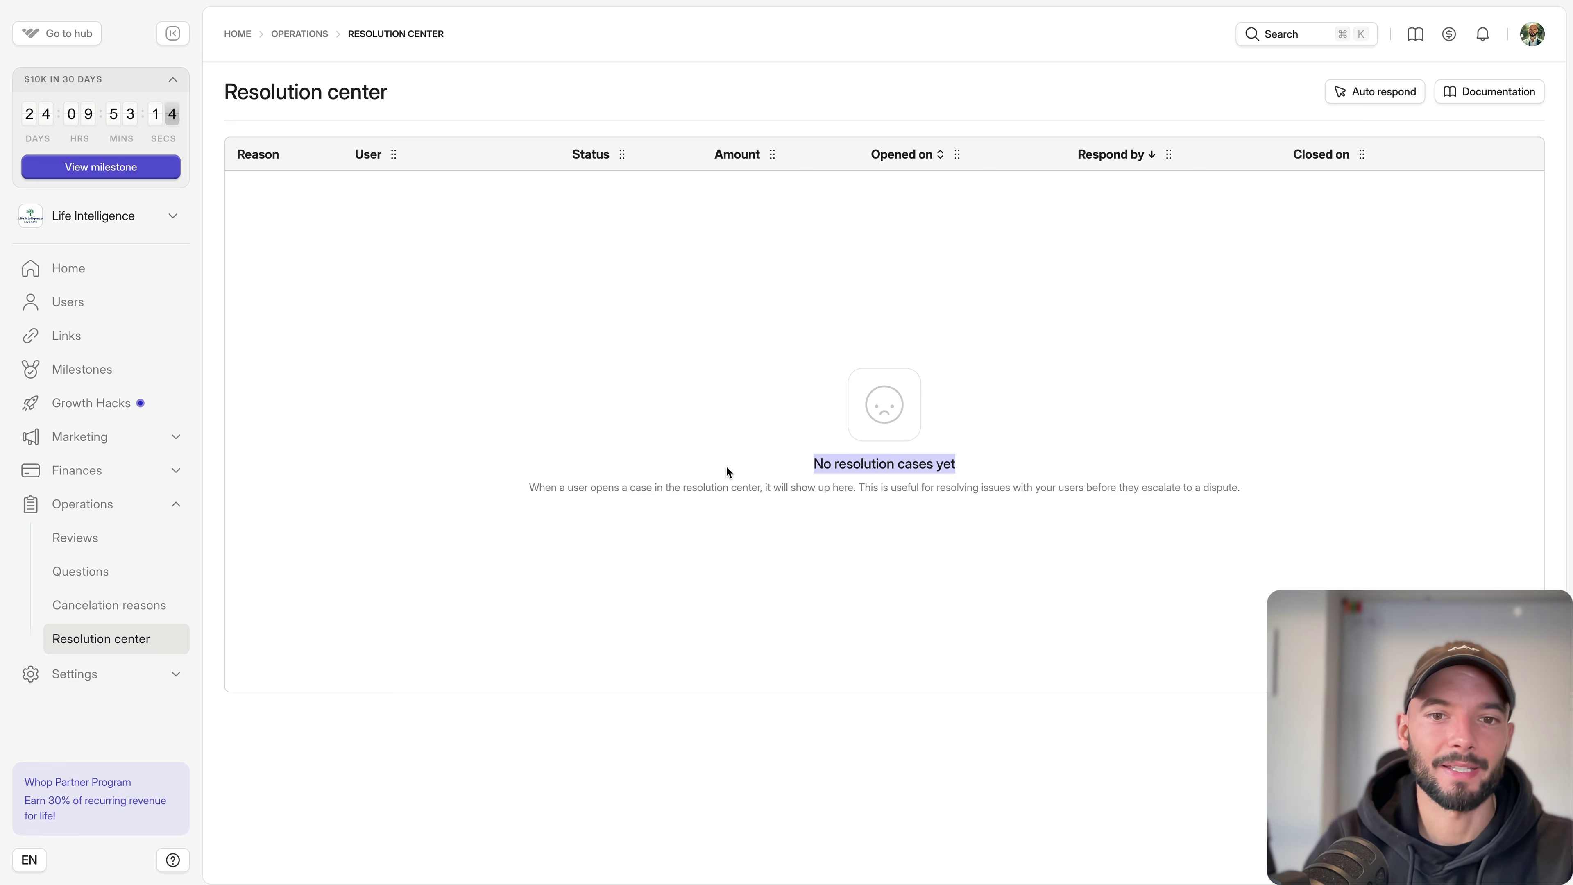
left_click(726, 471)
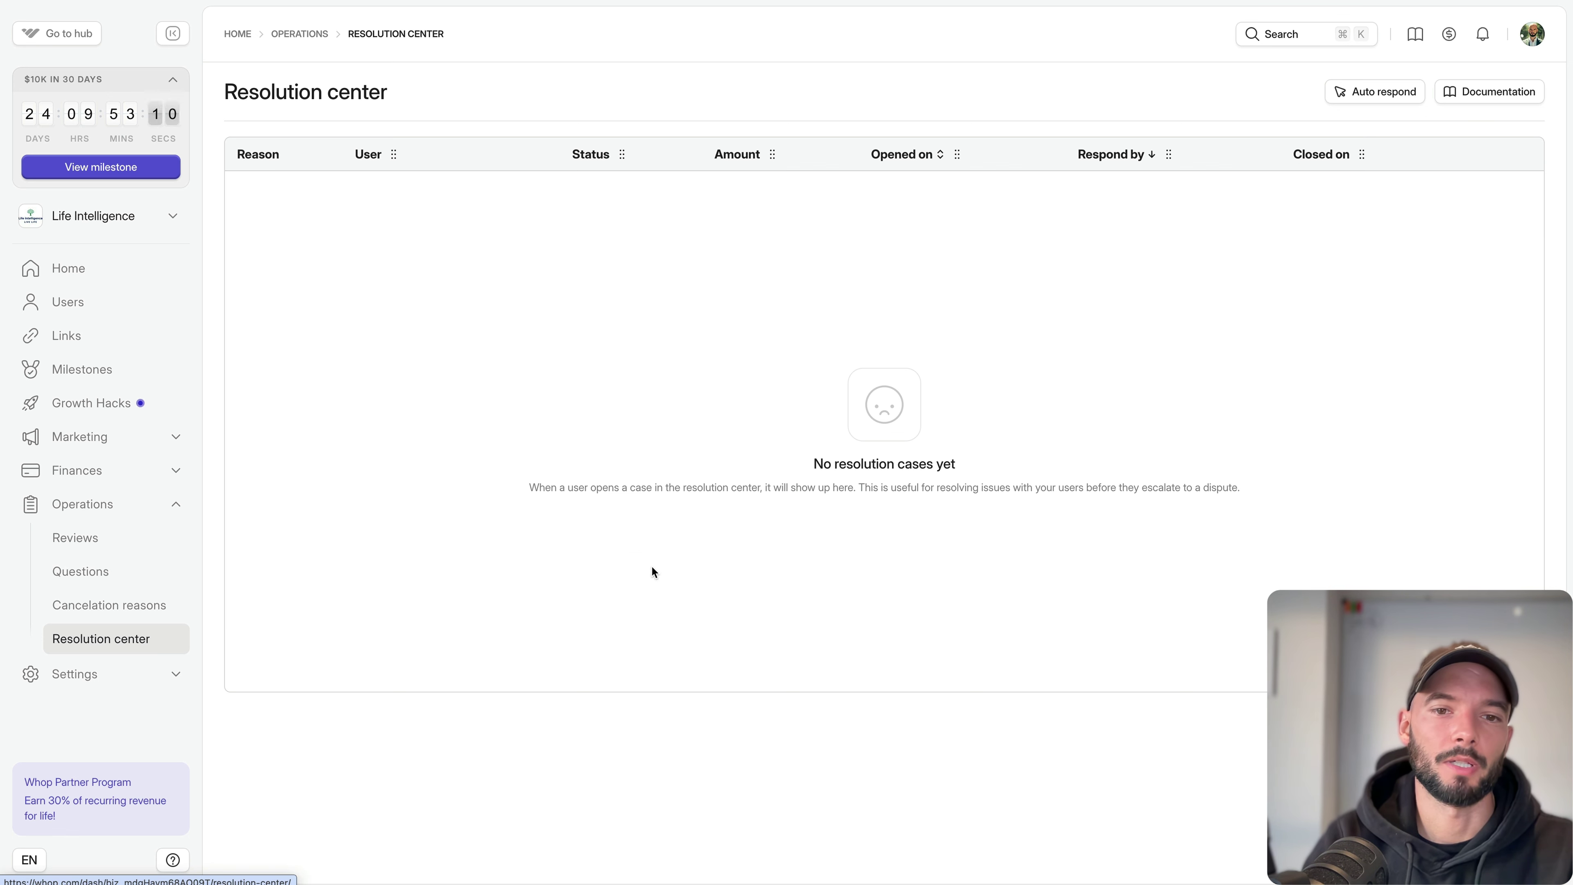
triple_click(783, 470)
left_click(1289, 494)
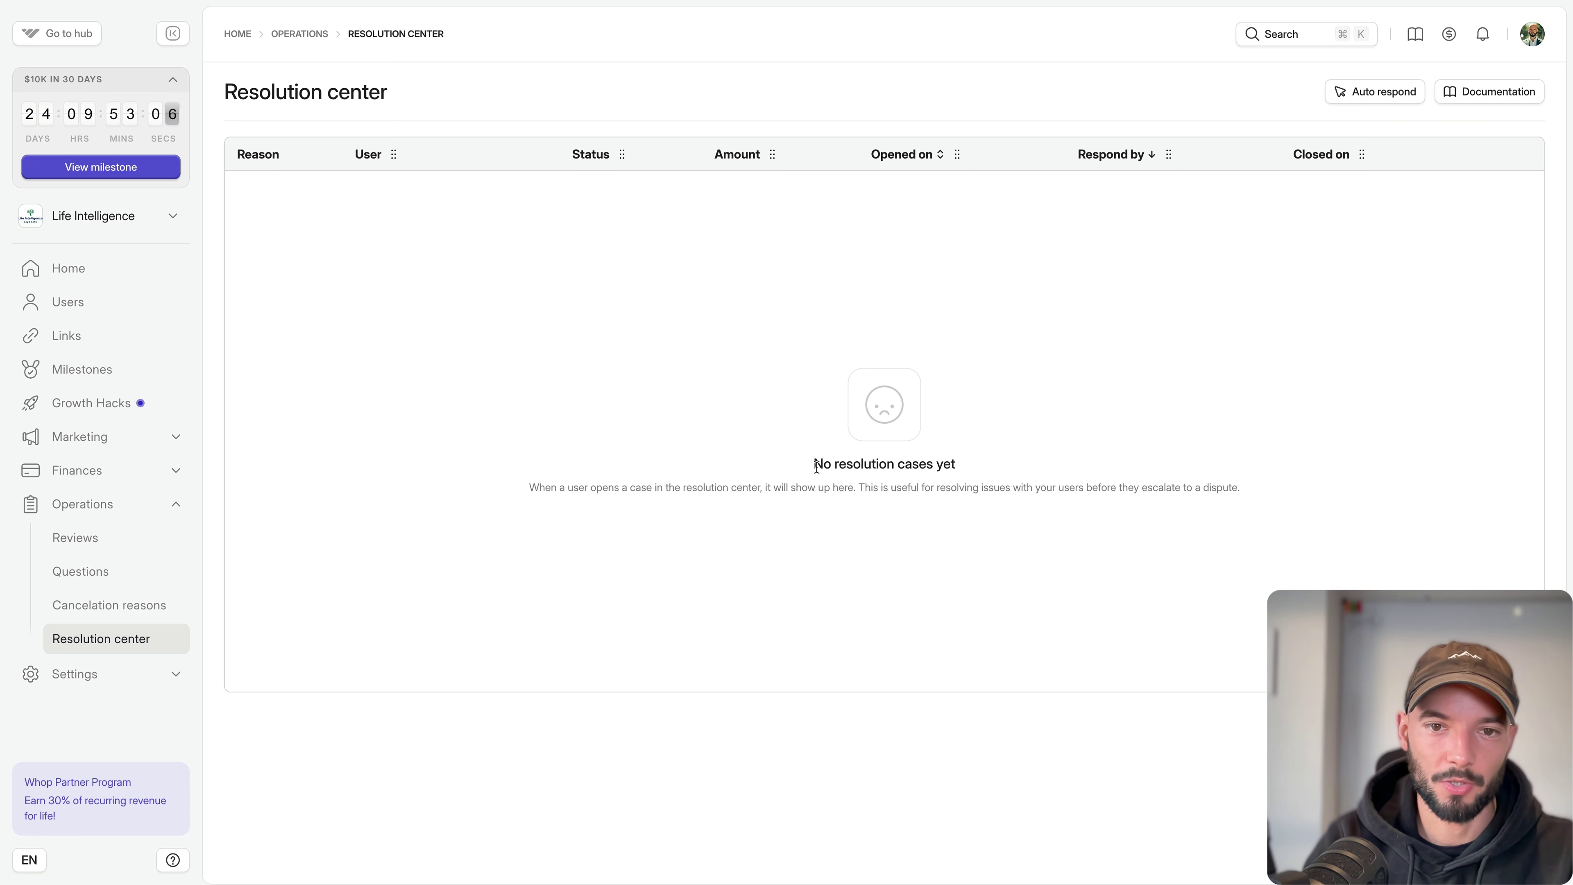
left_click_drag(816, 465, 1246, 488)
left_click(576, 507)
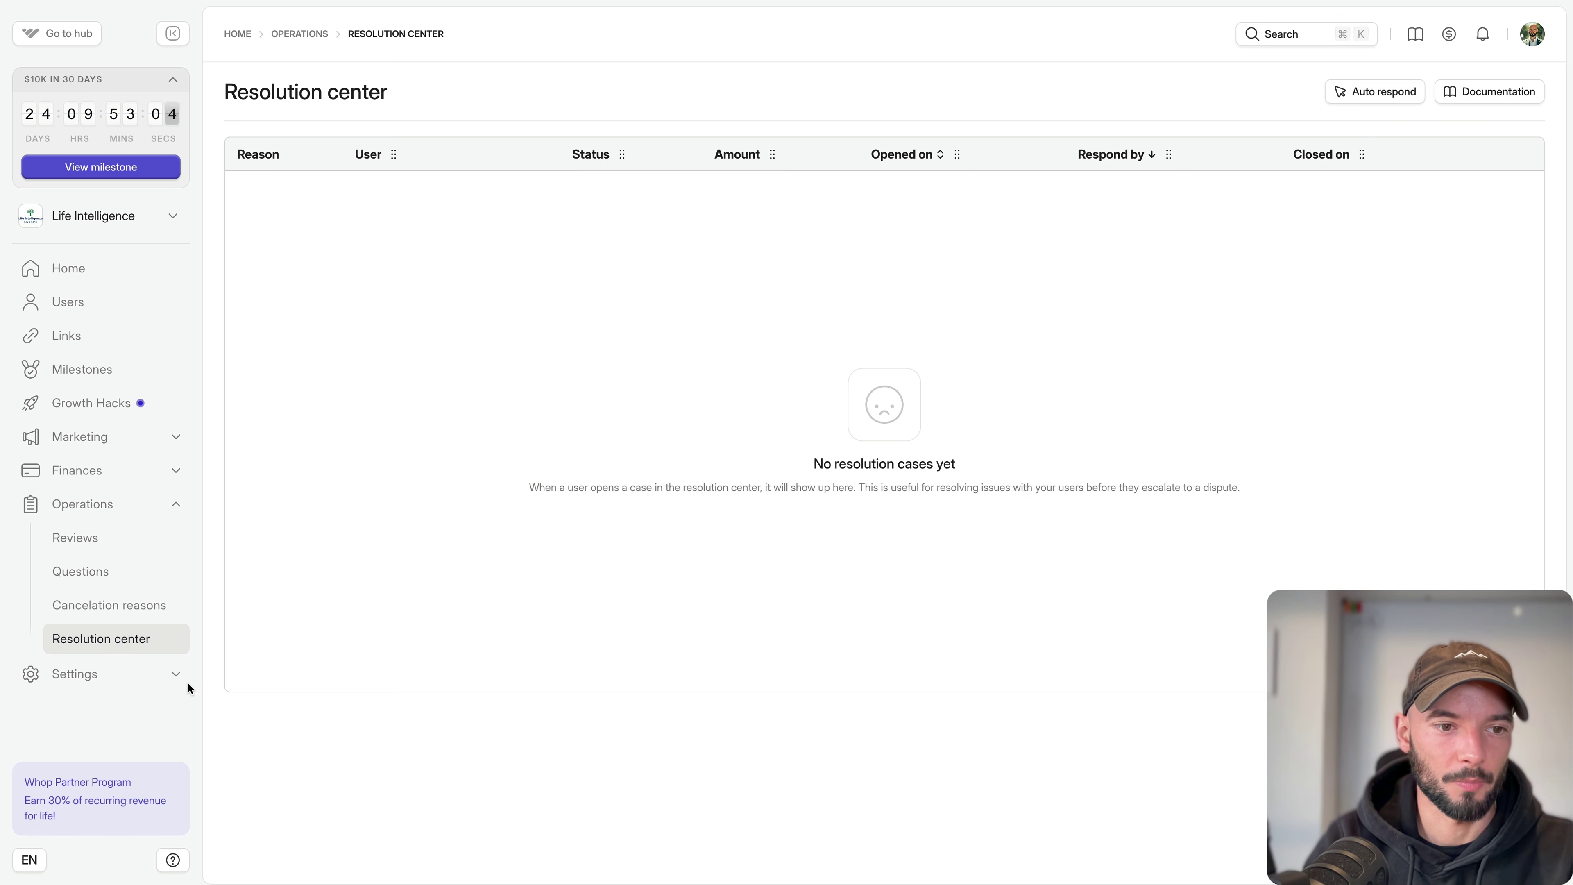
left_click(177, 675)
scroll(136, 558, "down", 1)
Review the General settings options, then open the Team page with its two Owners.
left_click(98, 556)
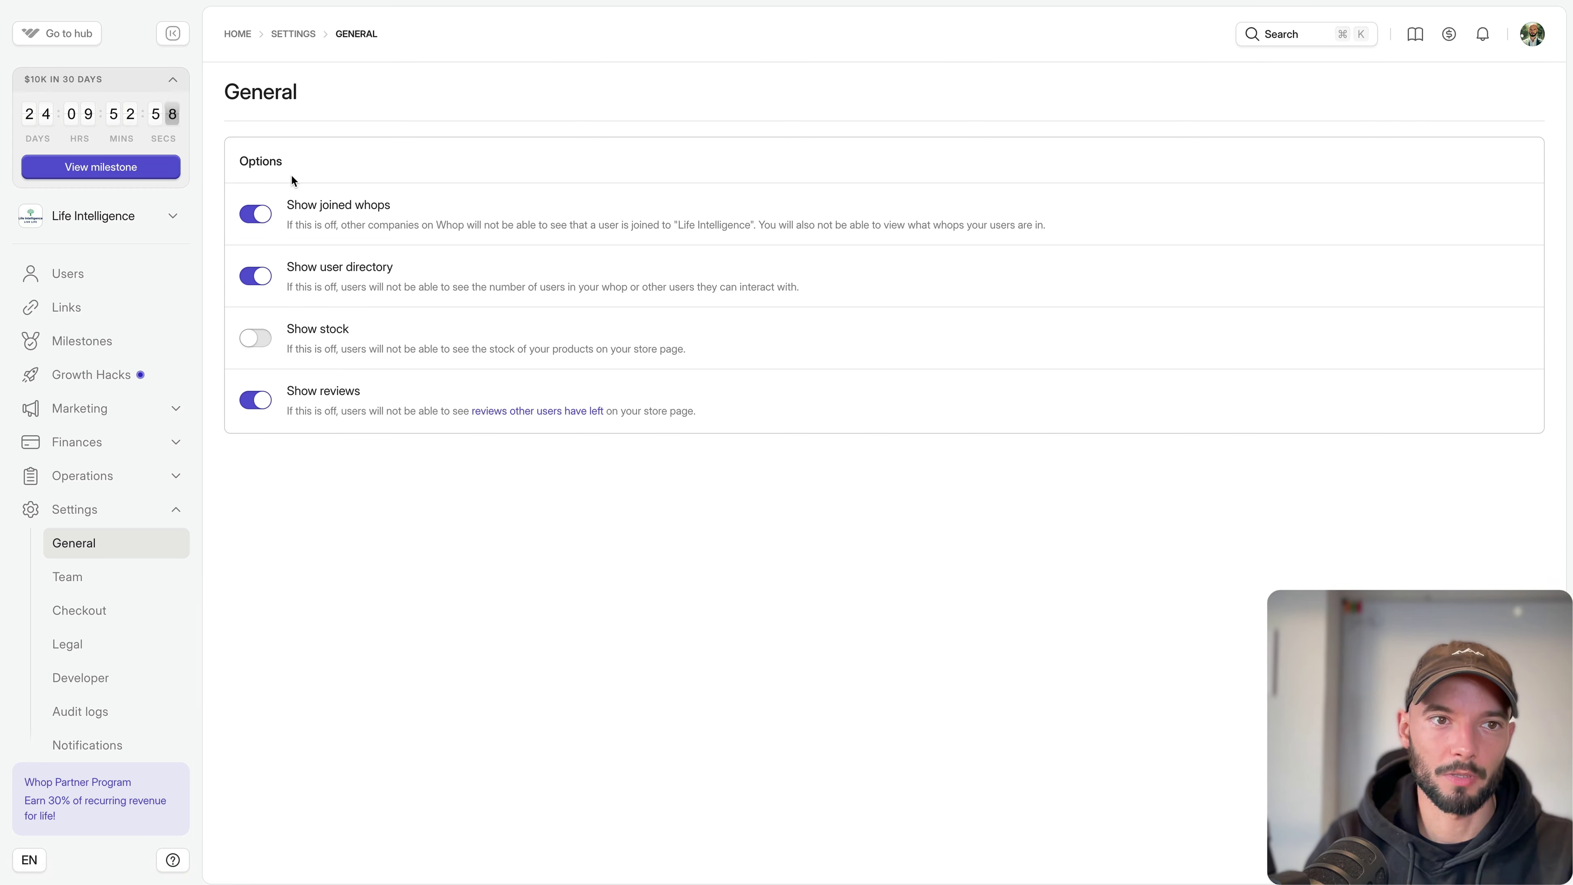
double_click(265, 159)
left_click(362, 162)
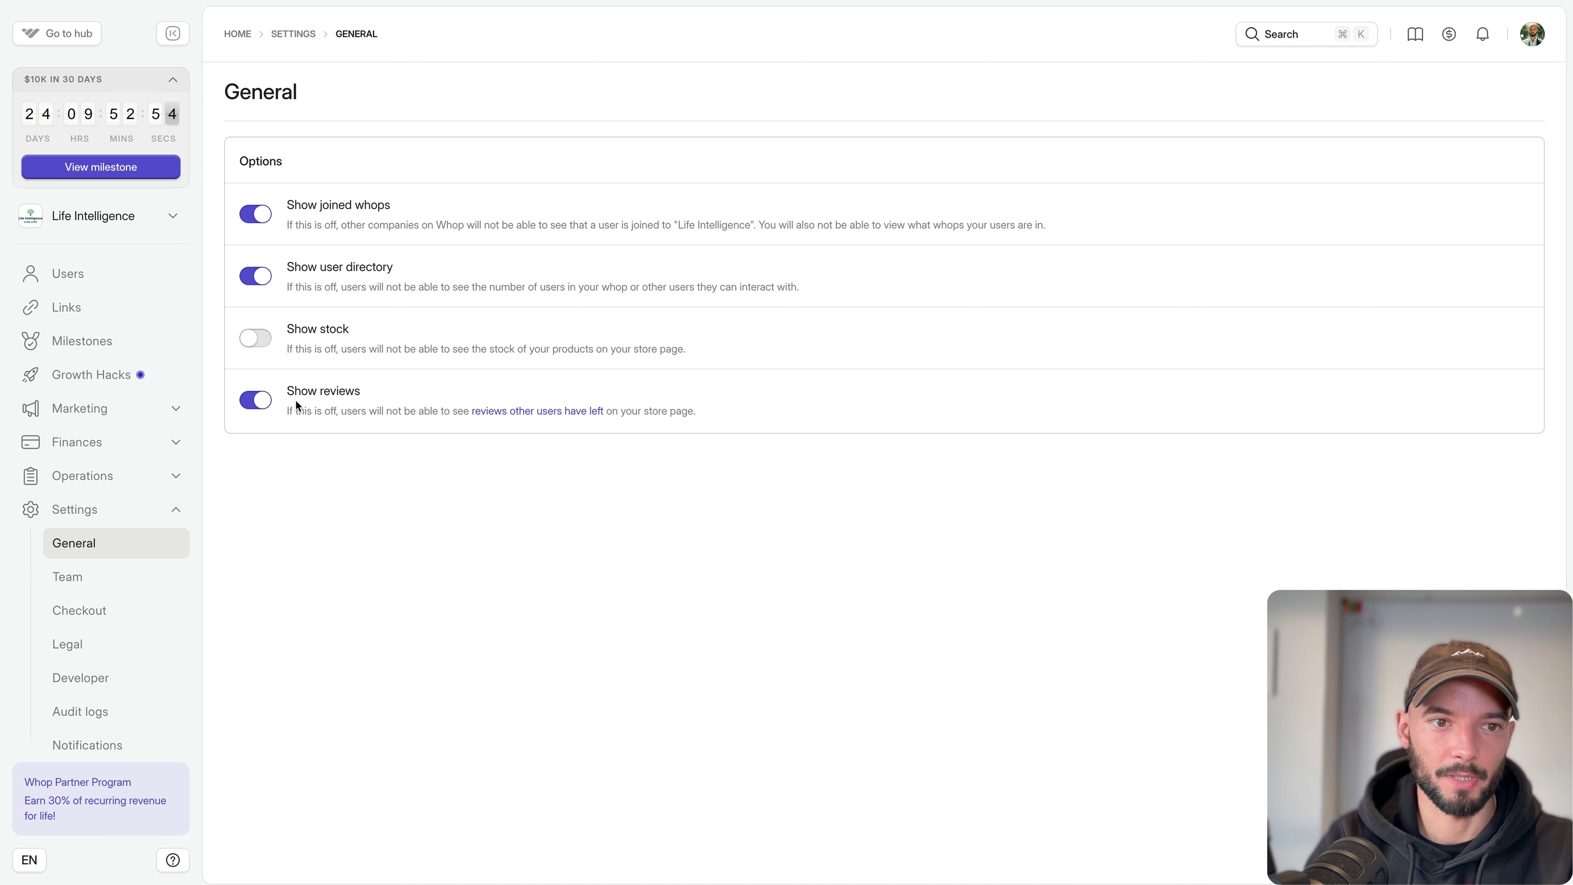
left_click(101, 573)
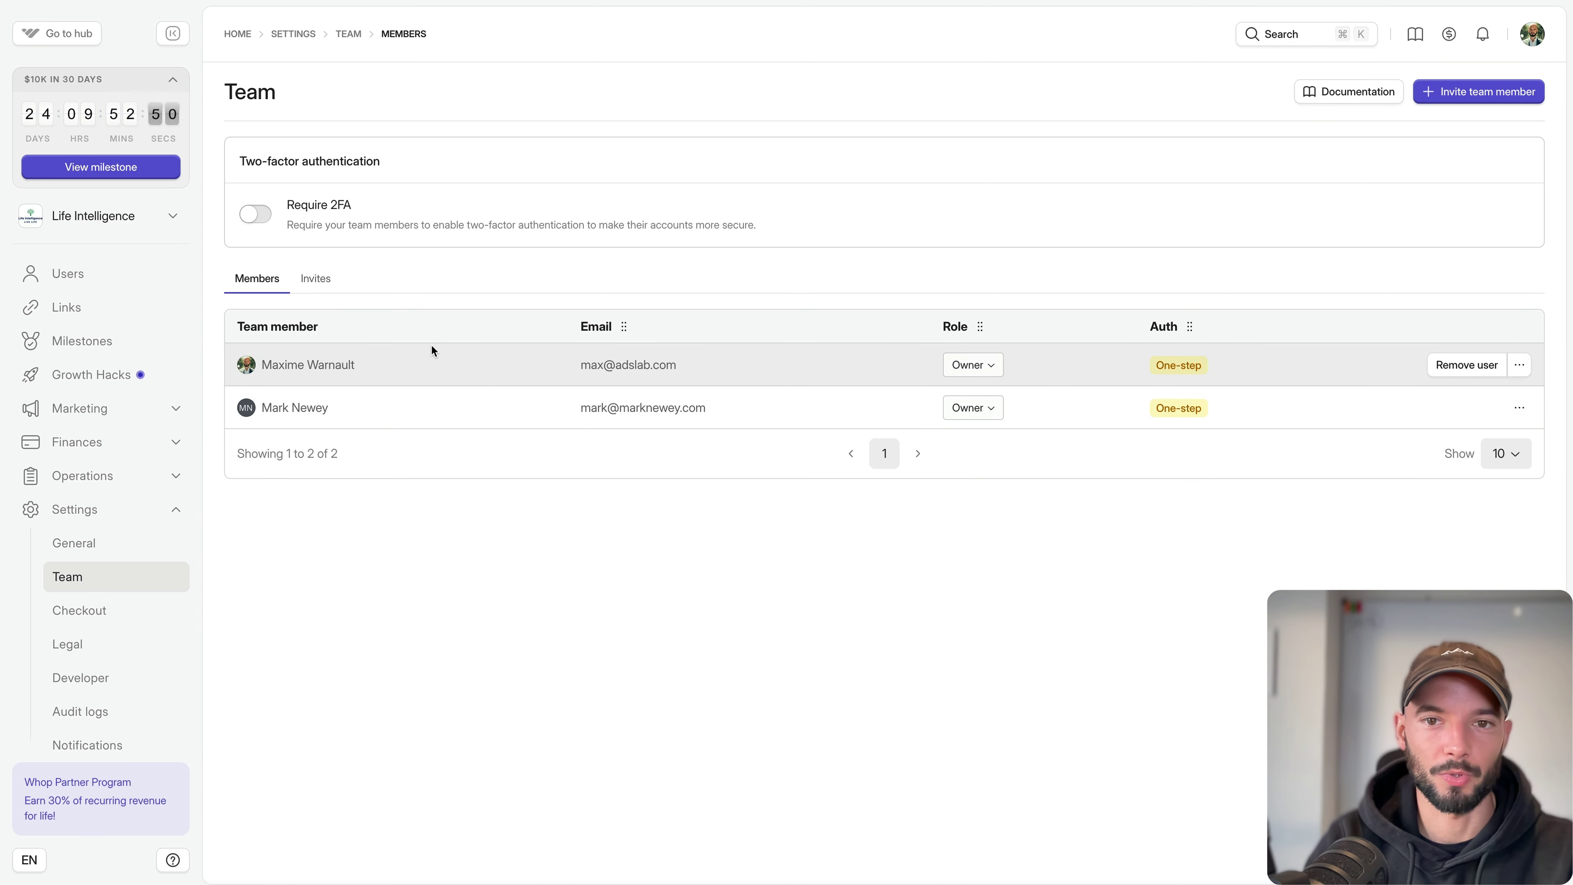
Open Checkout settings and inspect the success redirect URL configuration without changing it.
left_click(83, 627)
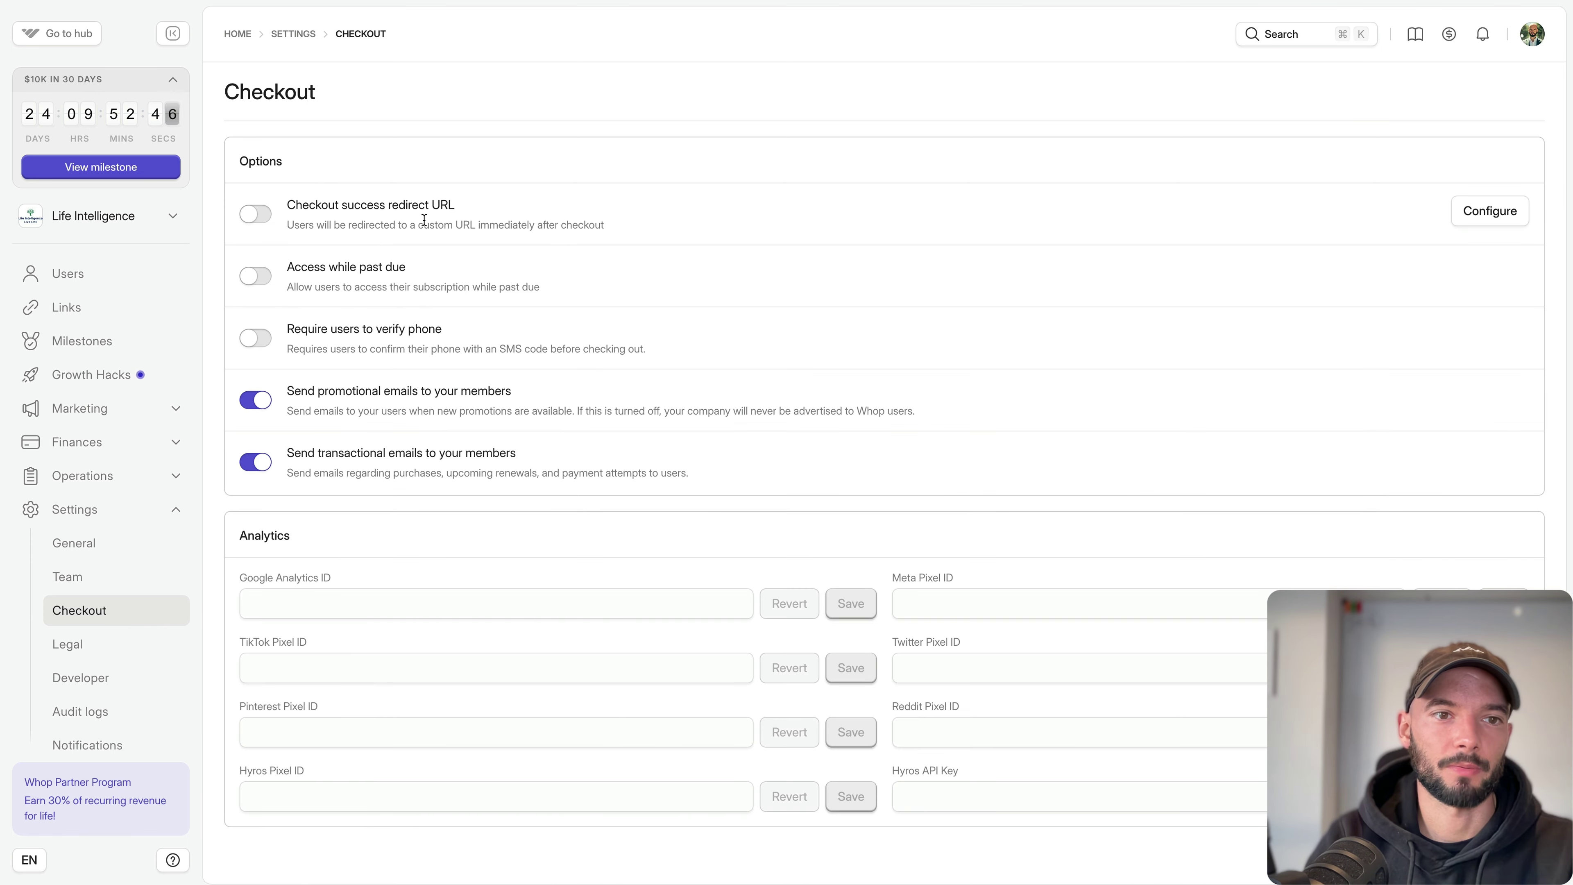
left_click(260, 214)
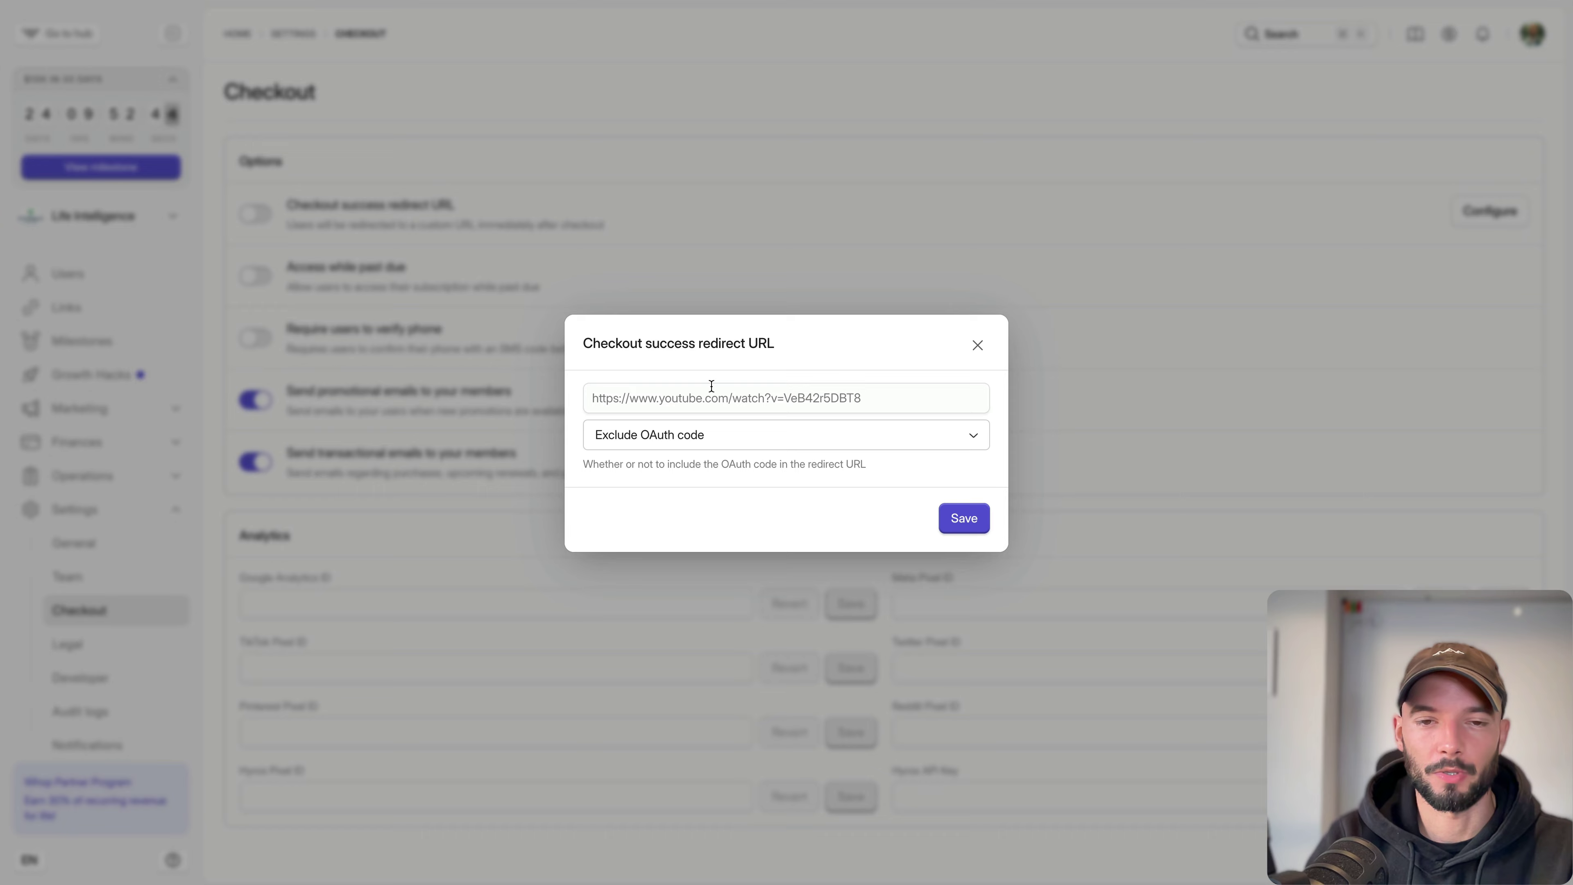
left_click(978, 346)
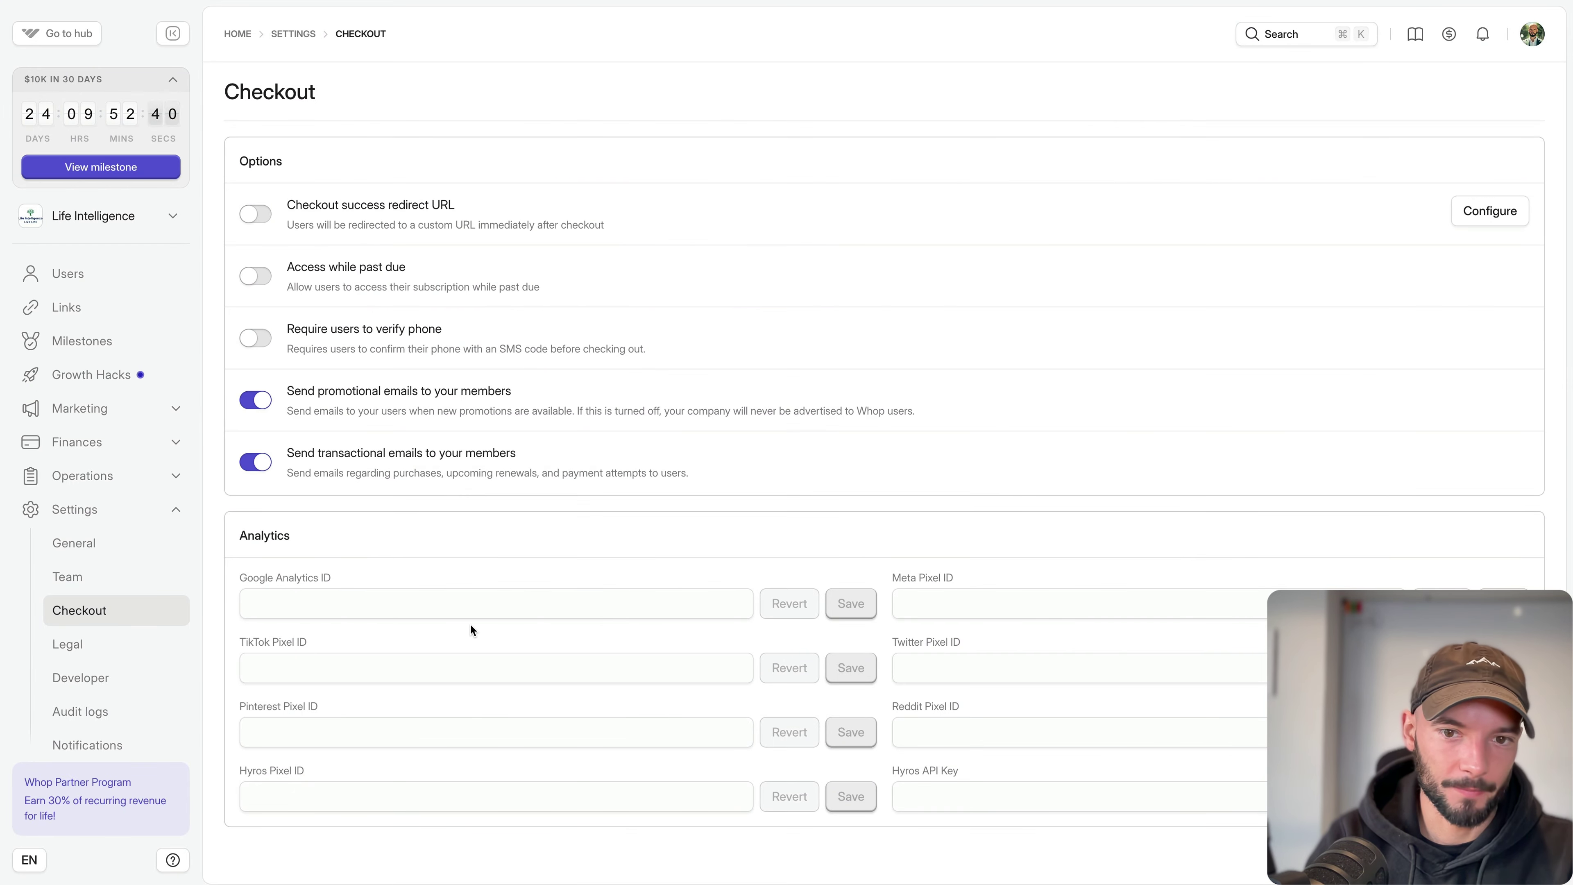
Check the empty Google Analytics, Meta, TikTok, Hyros, Twitter and Reddit pixel ID fields.
left_click_drag(239, 536, 1157, 786)
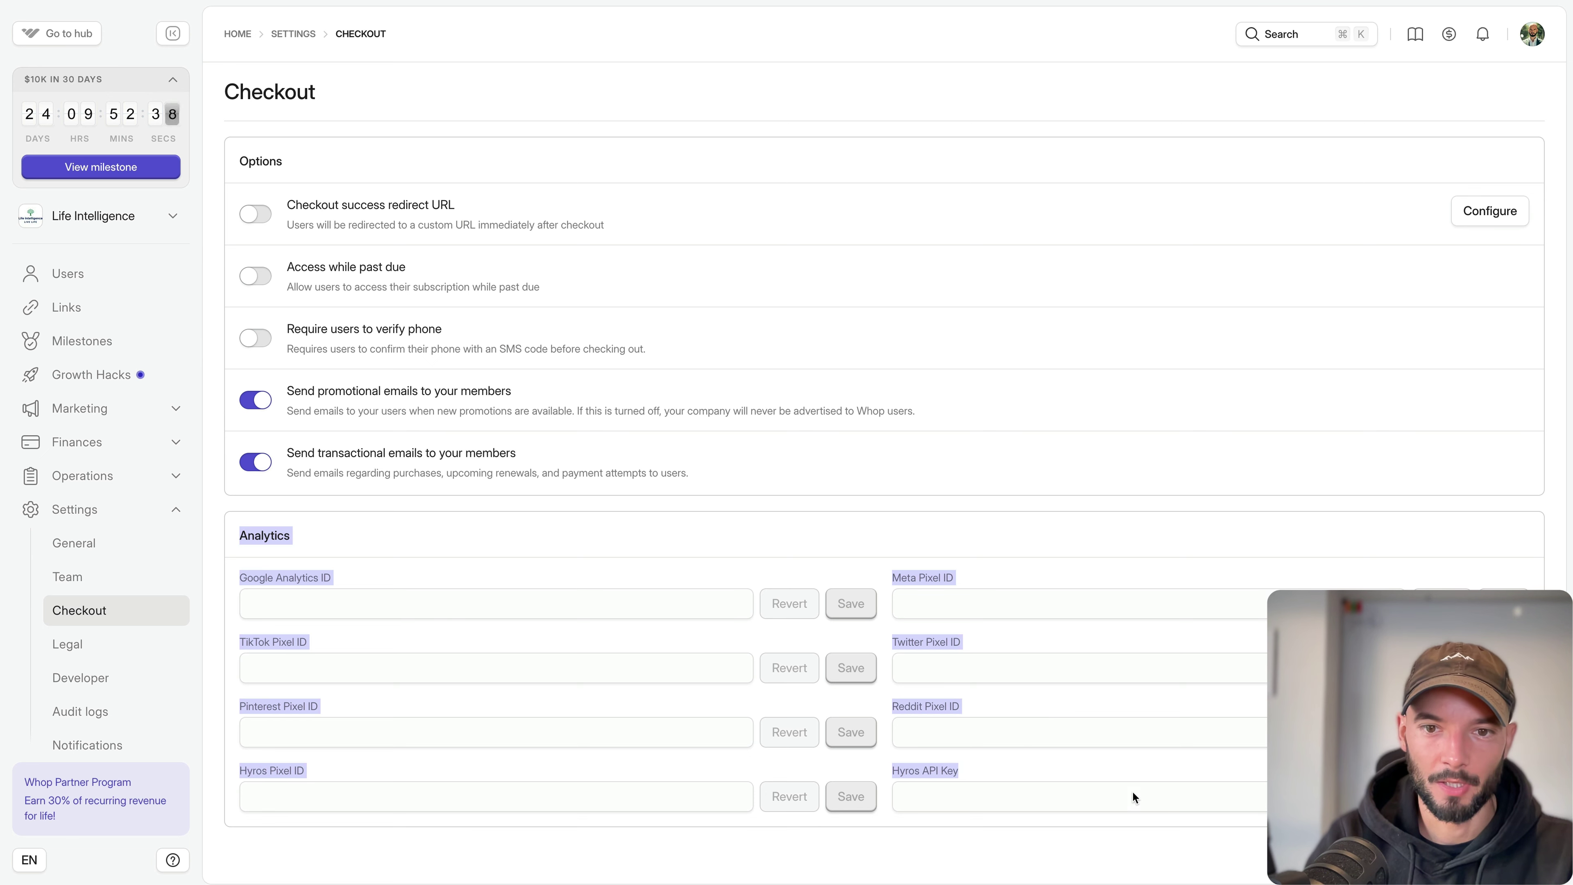
left_click(432, 600)
left_click(963, 613)
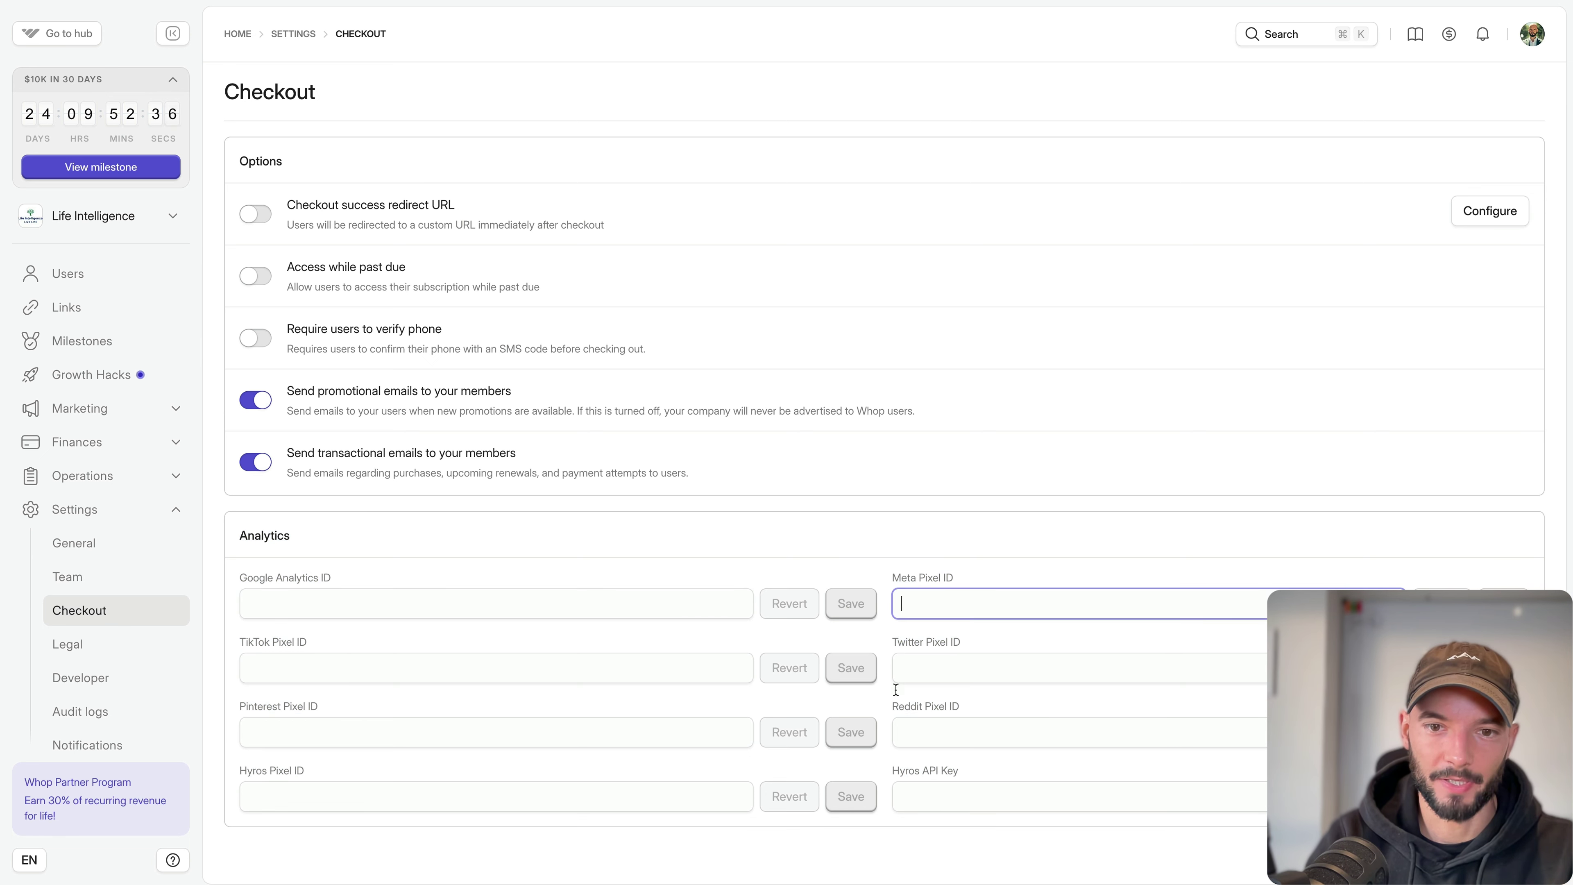
left_click(446, 669)
left_click(439, 790)
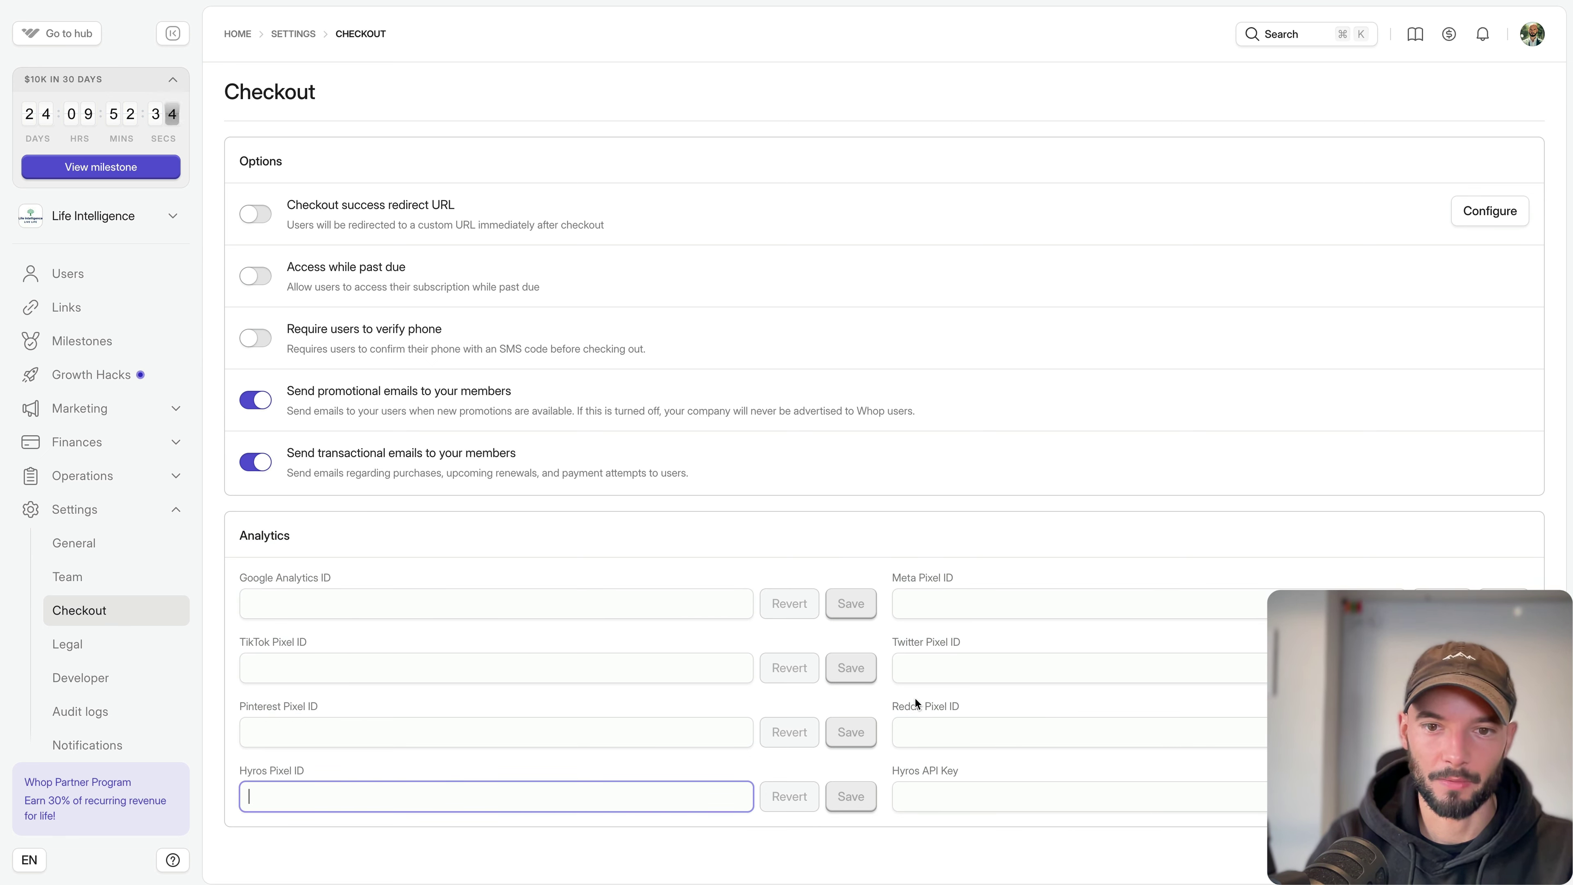
left_click(922, 674)
left_click(951, 734)
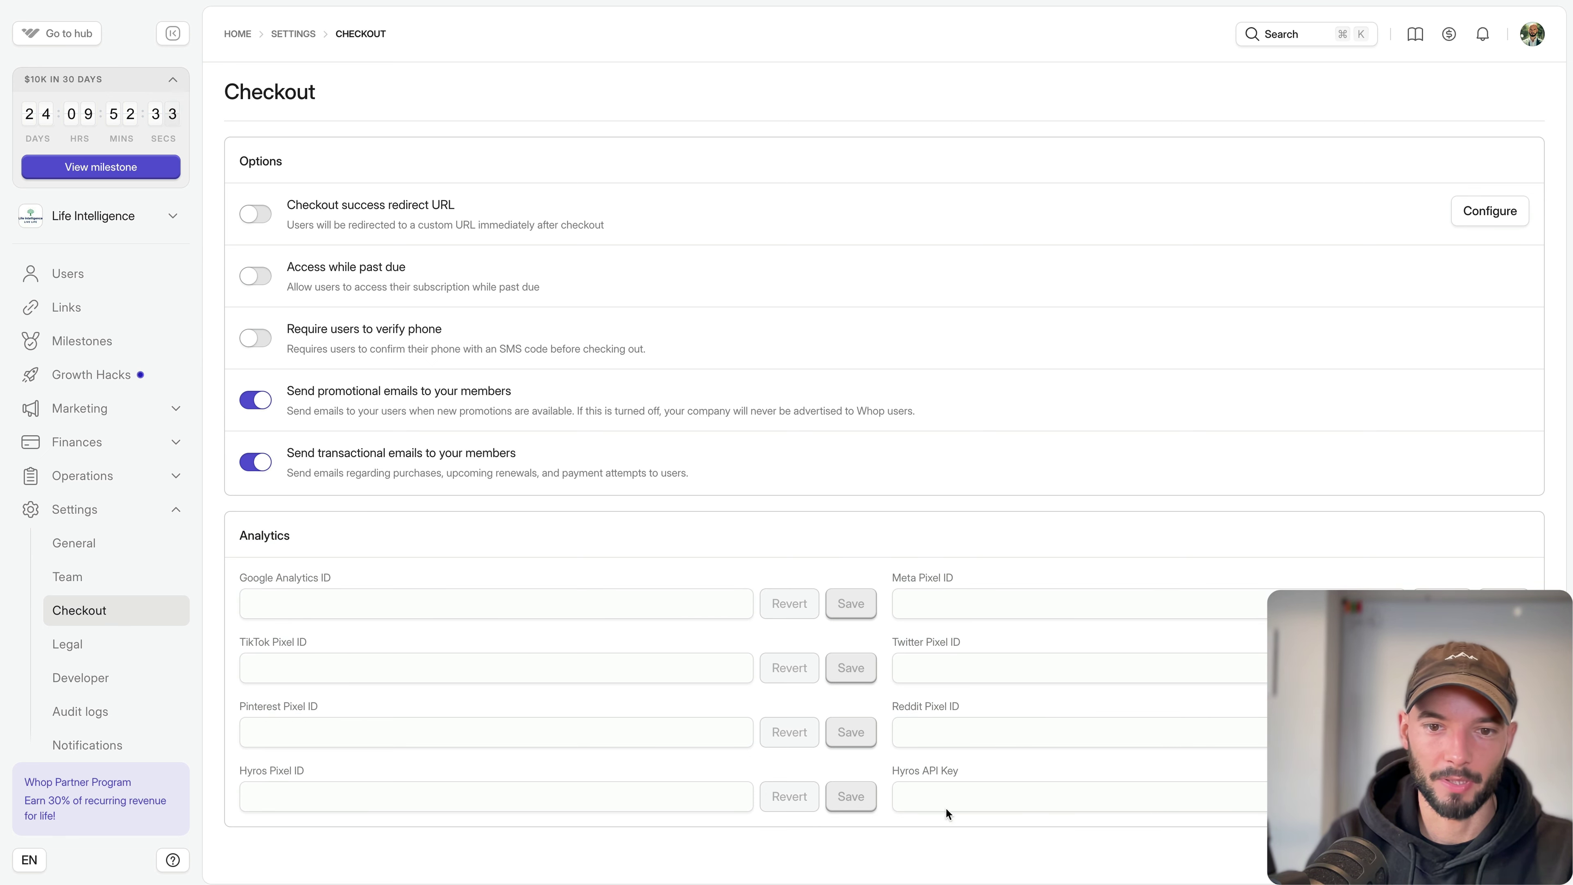
Review the Legal, Developer API keys, Audit logs and Notifications settings pages.
left_click(106, 648)
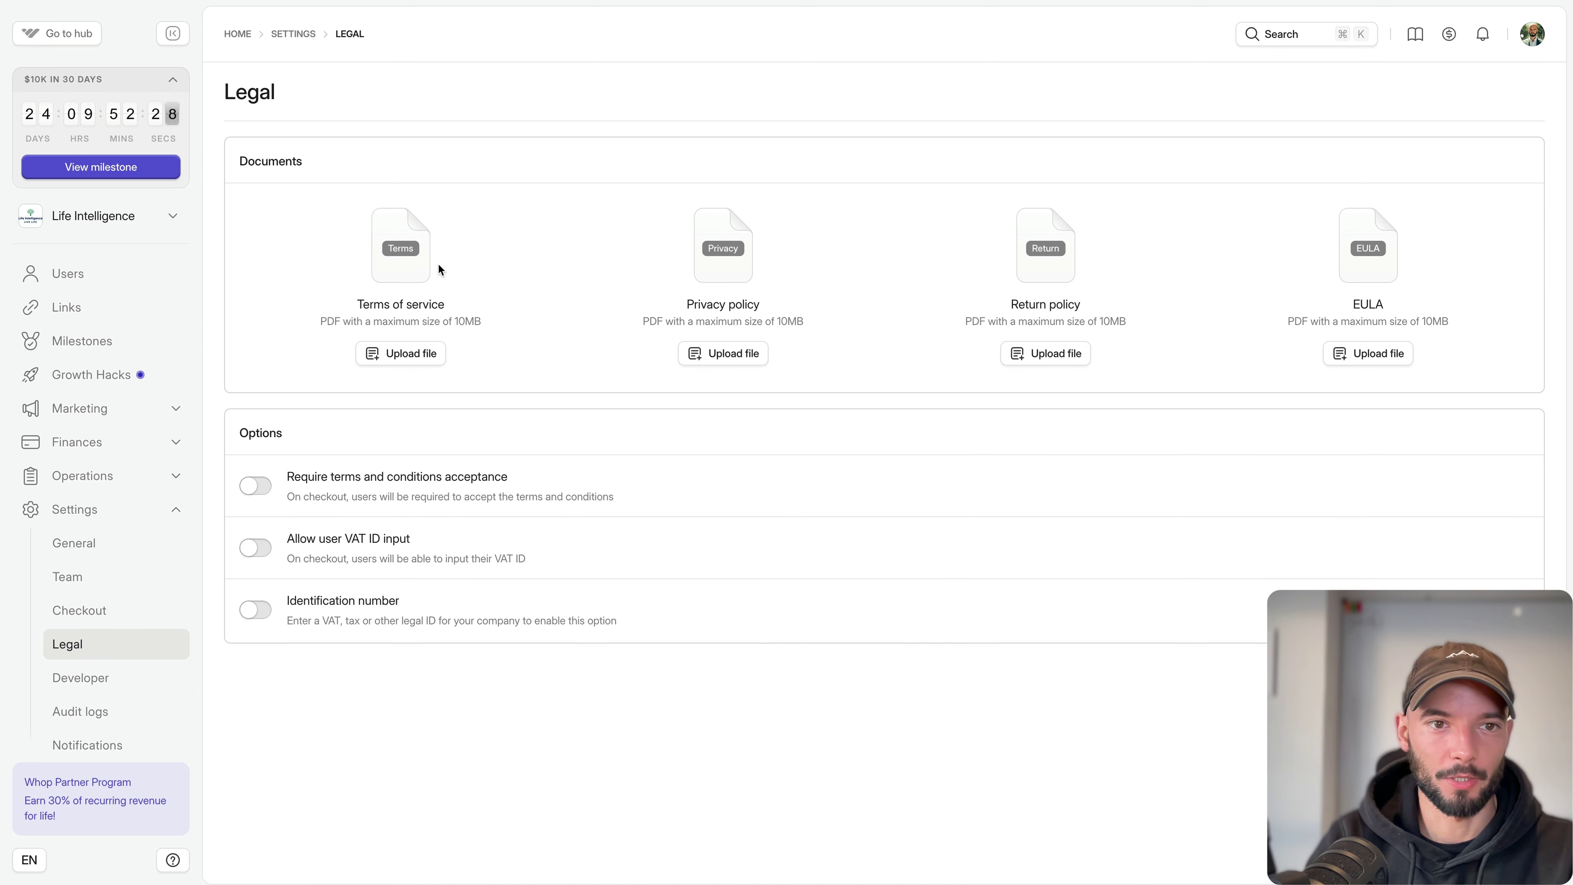
left_click_drag(381, 300, 1285, 523)
left_click(1110, 736)
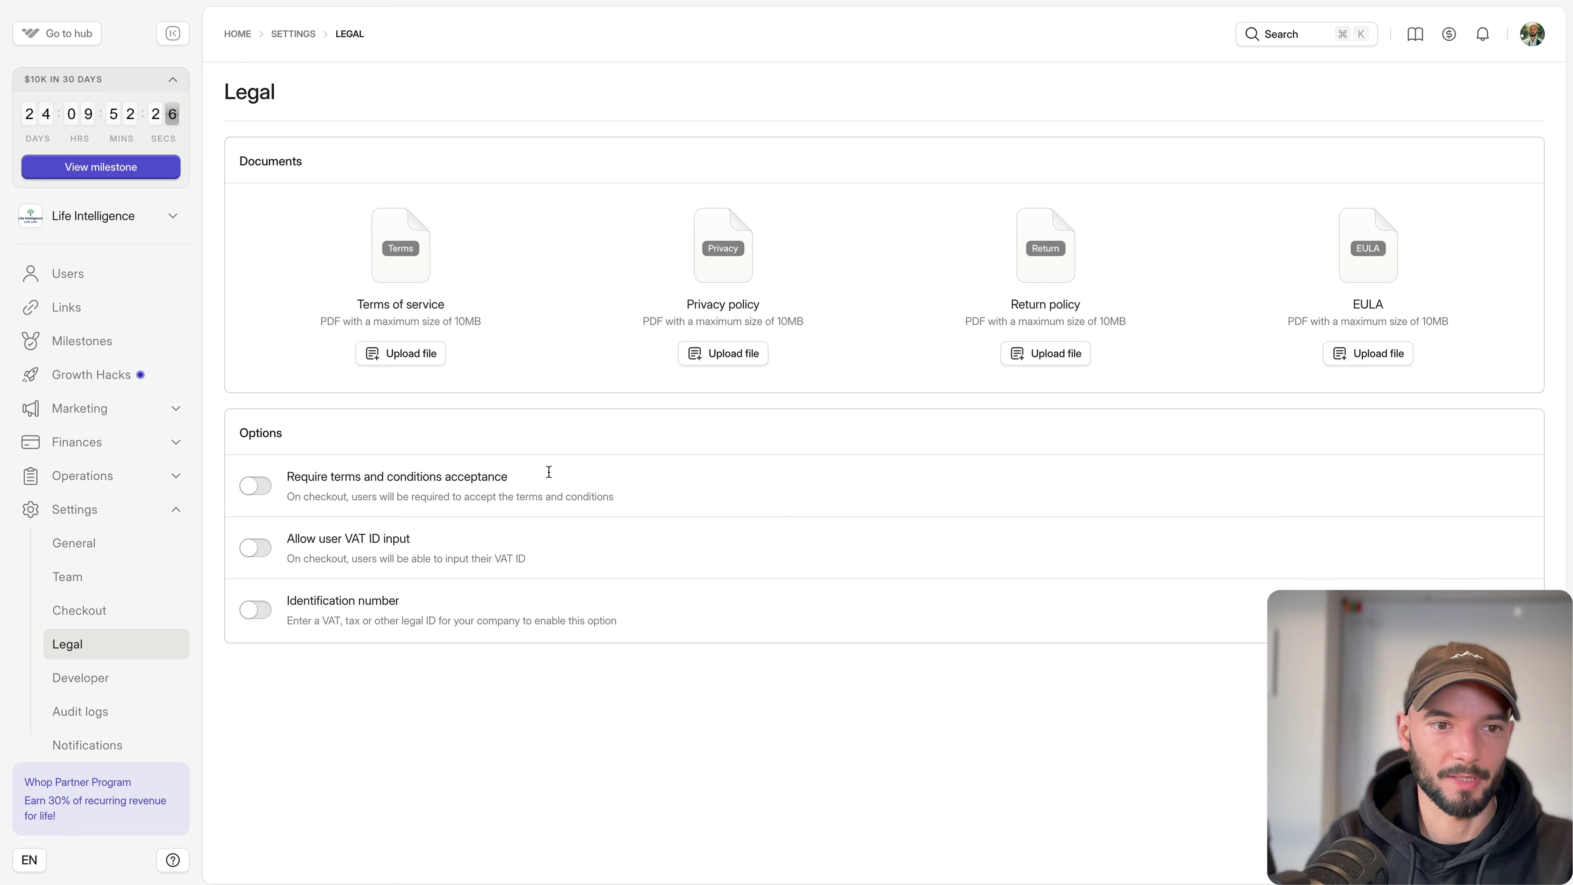
left_click(99, 685)
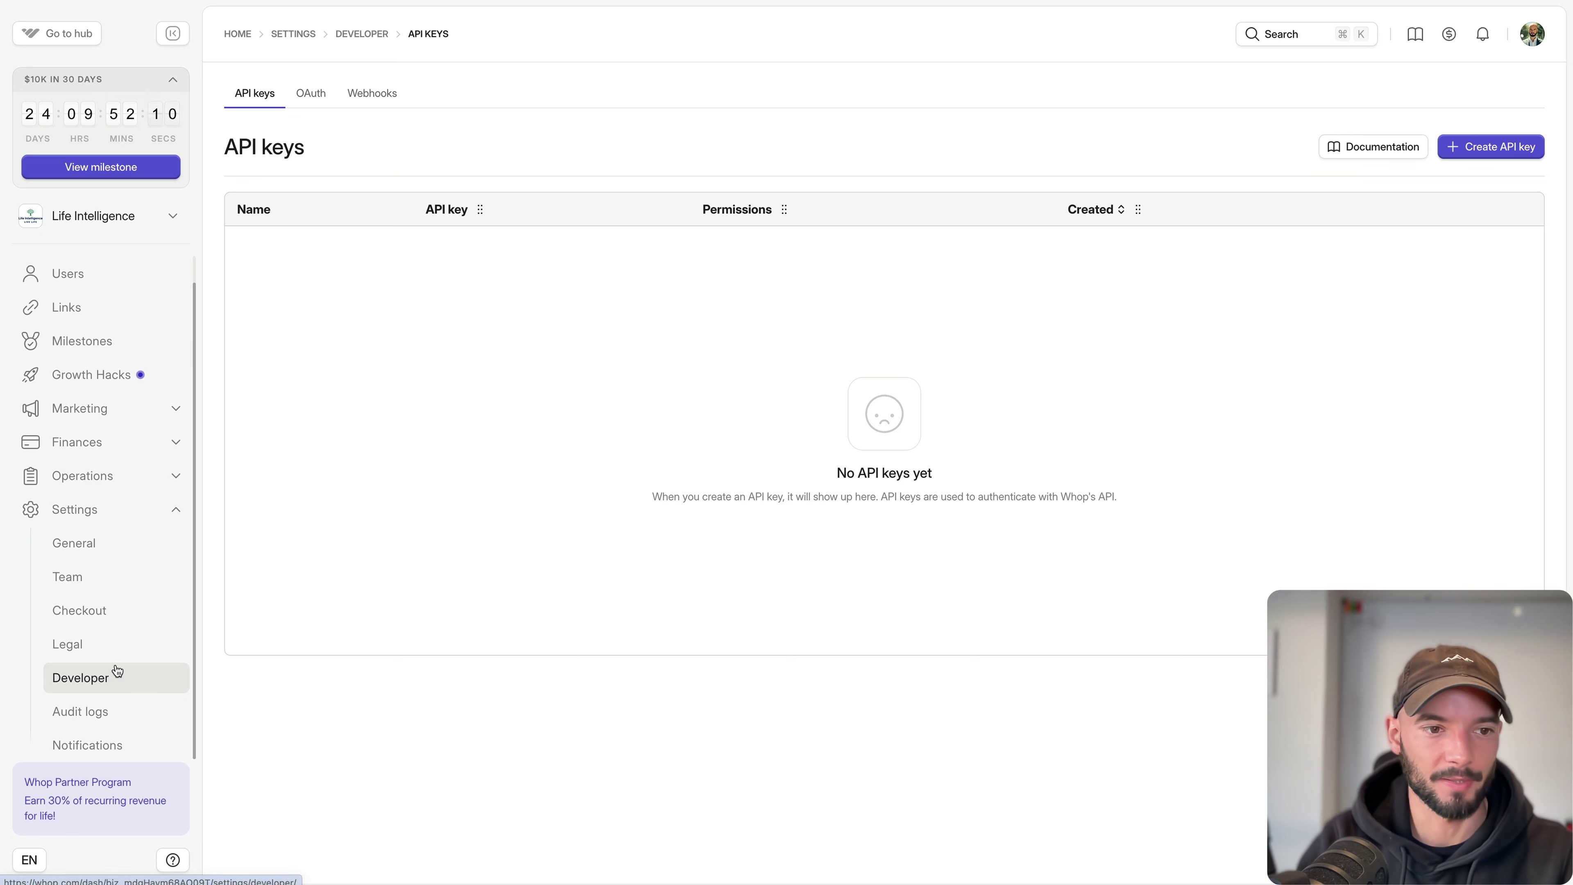
left_click(107, 720)
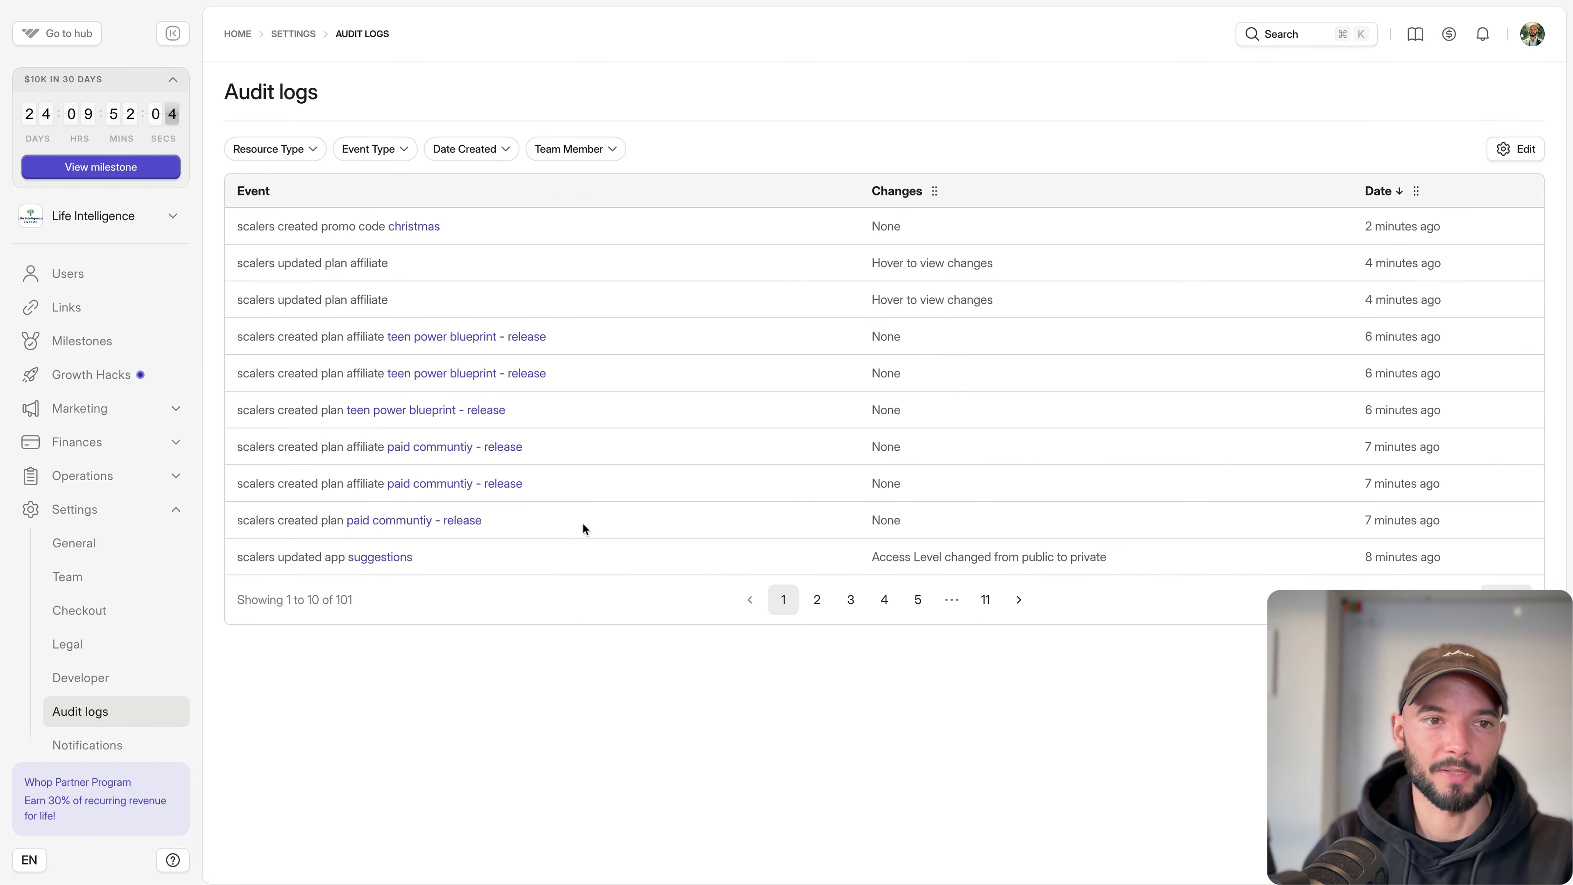
left_click(41, 748)
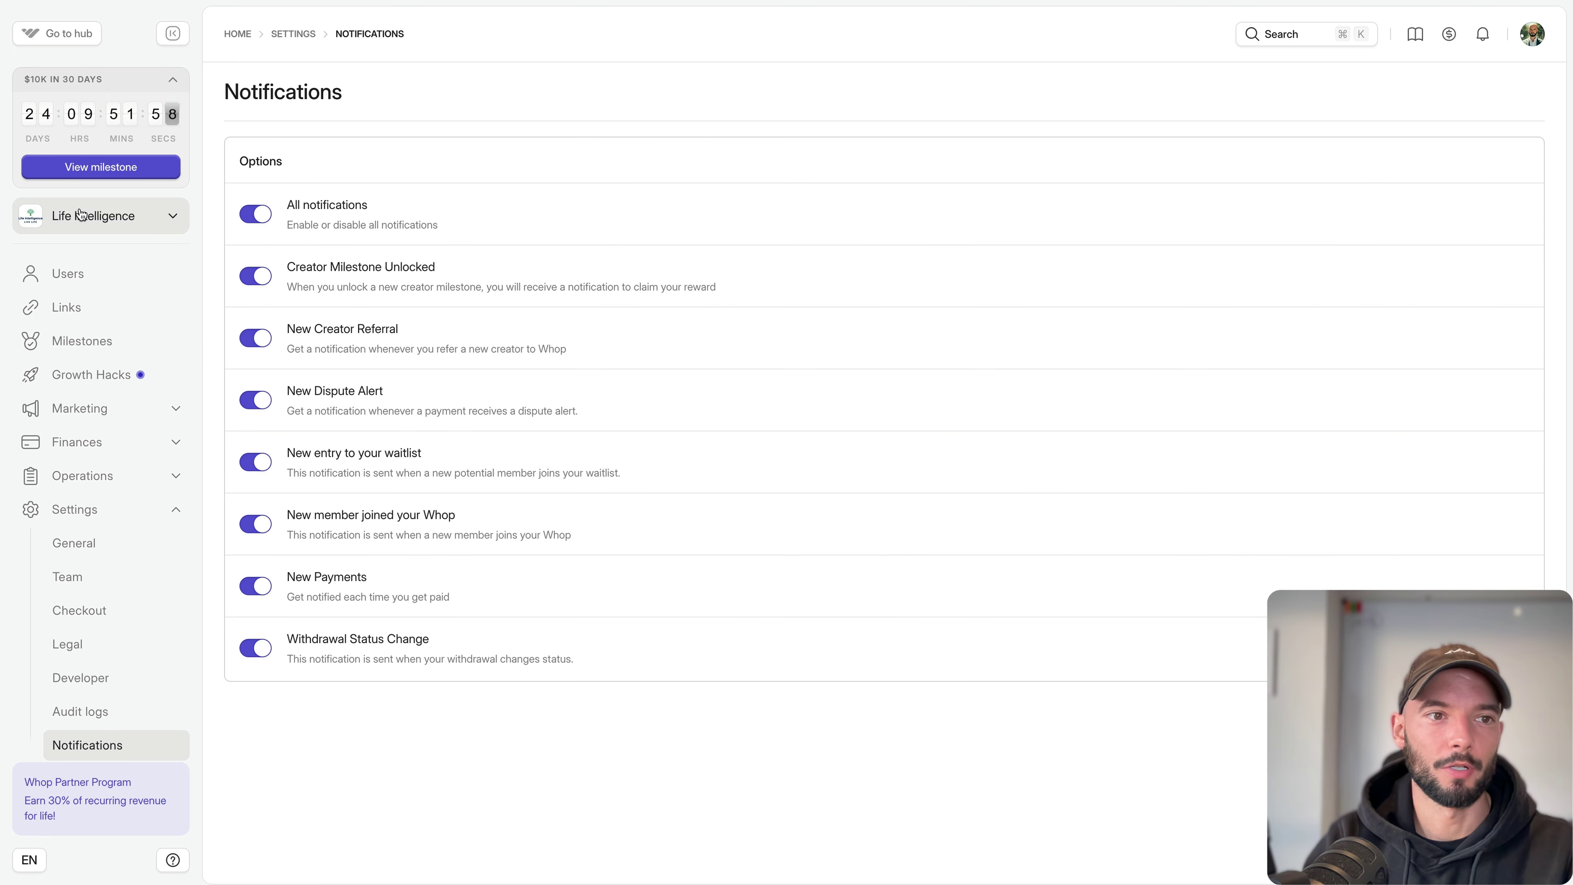
Glance at the whop switcher list, then return to the Life Intelligence hub.
left_click(112, 215)
left_click(297, 65)
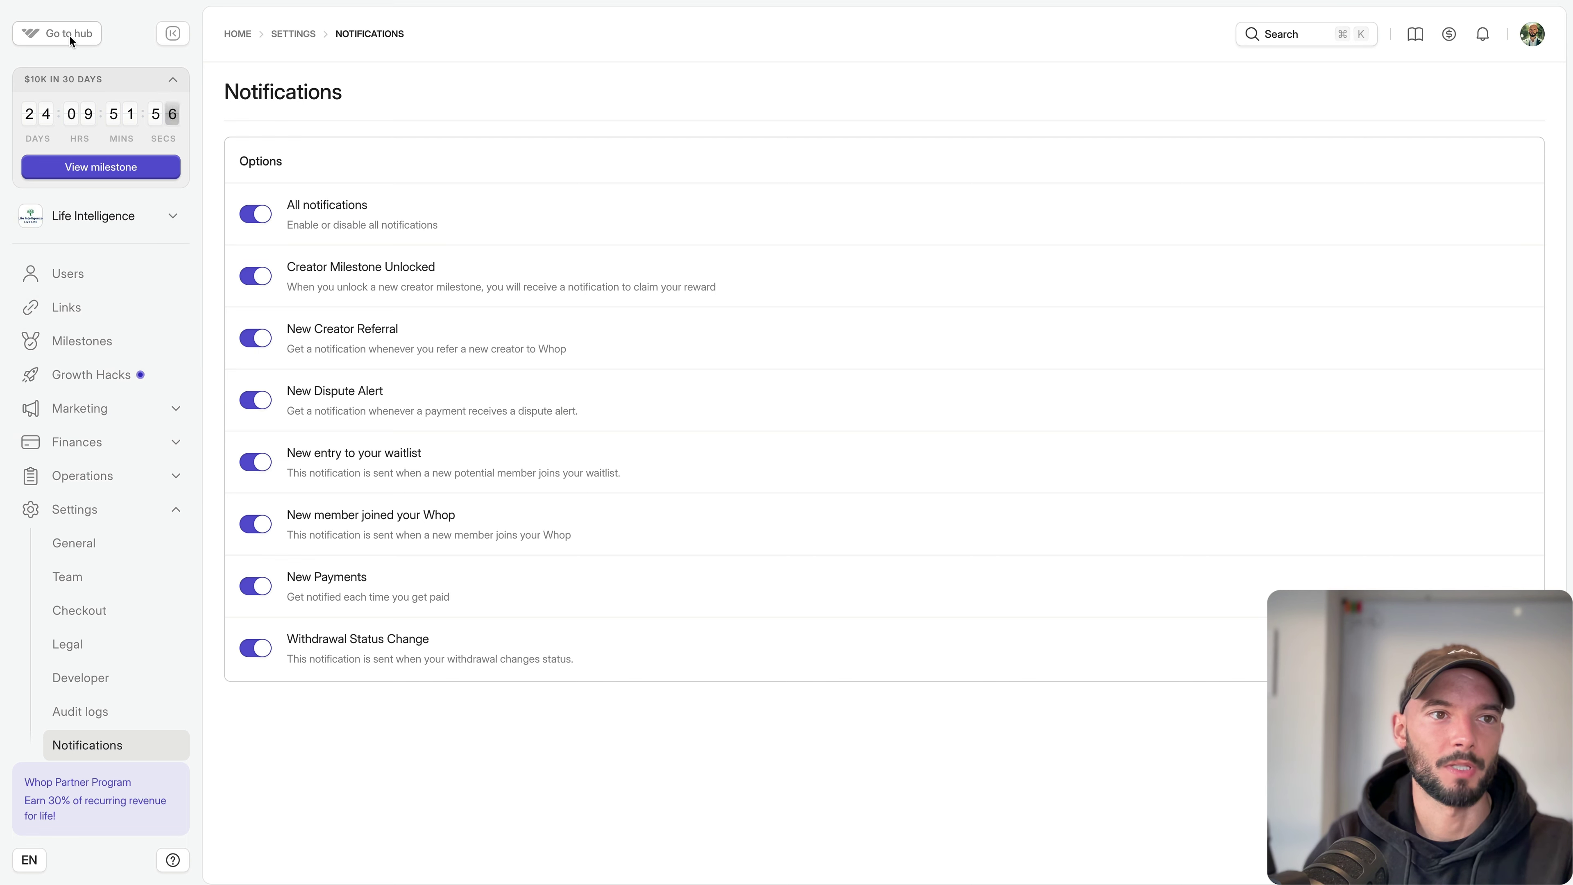
left_click(91, 34)
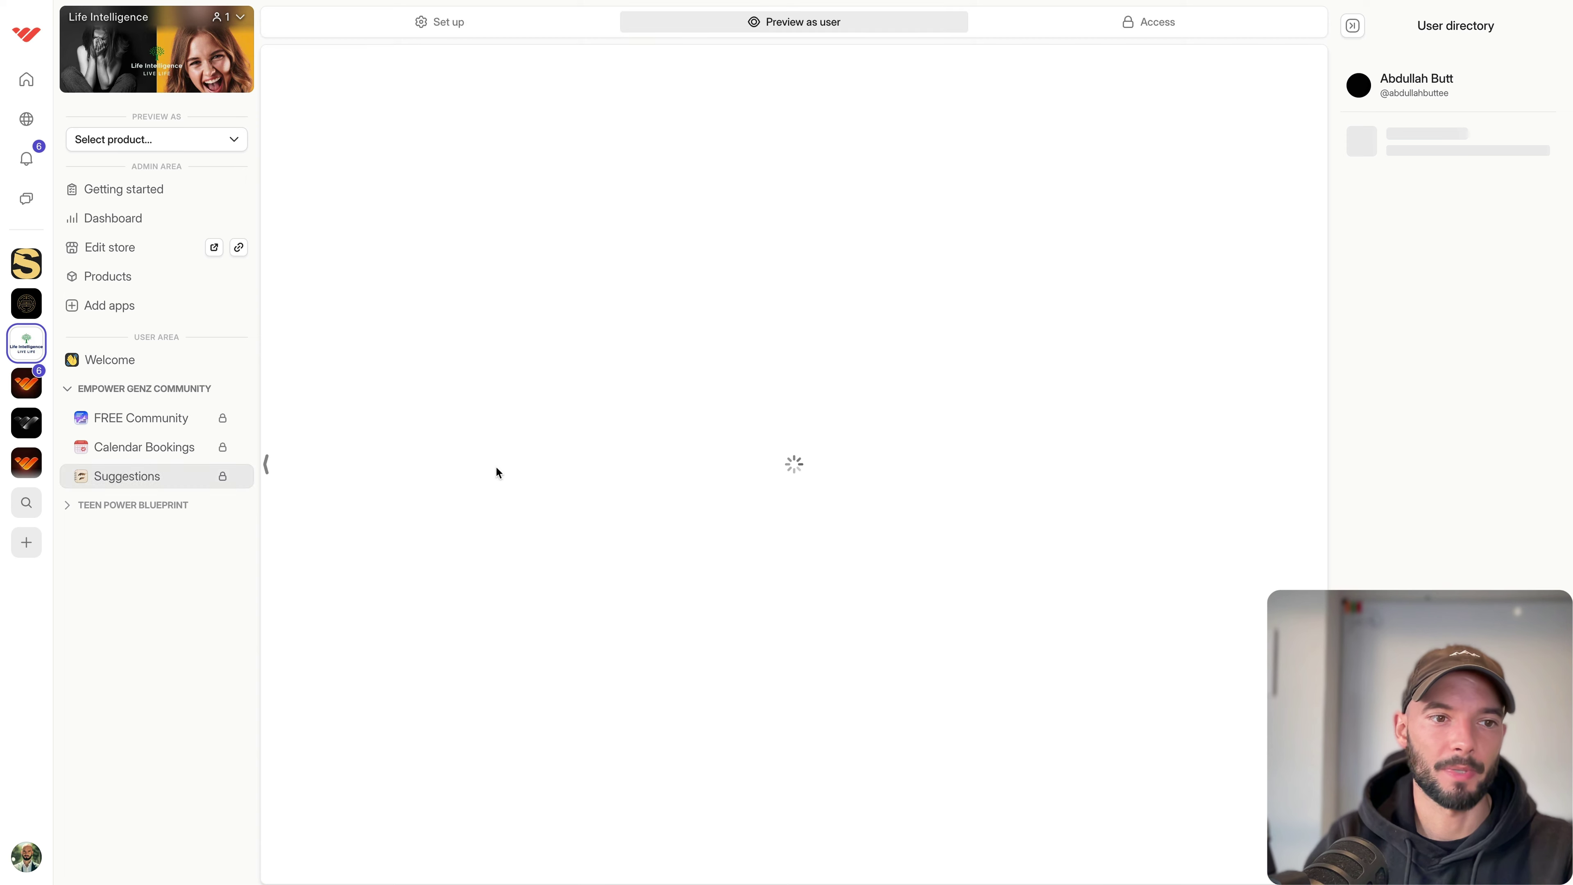
Expand TEEN POWER BLUEPRINT and review the Welcome page's intro text and join link.
left_click(93, 507)
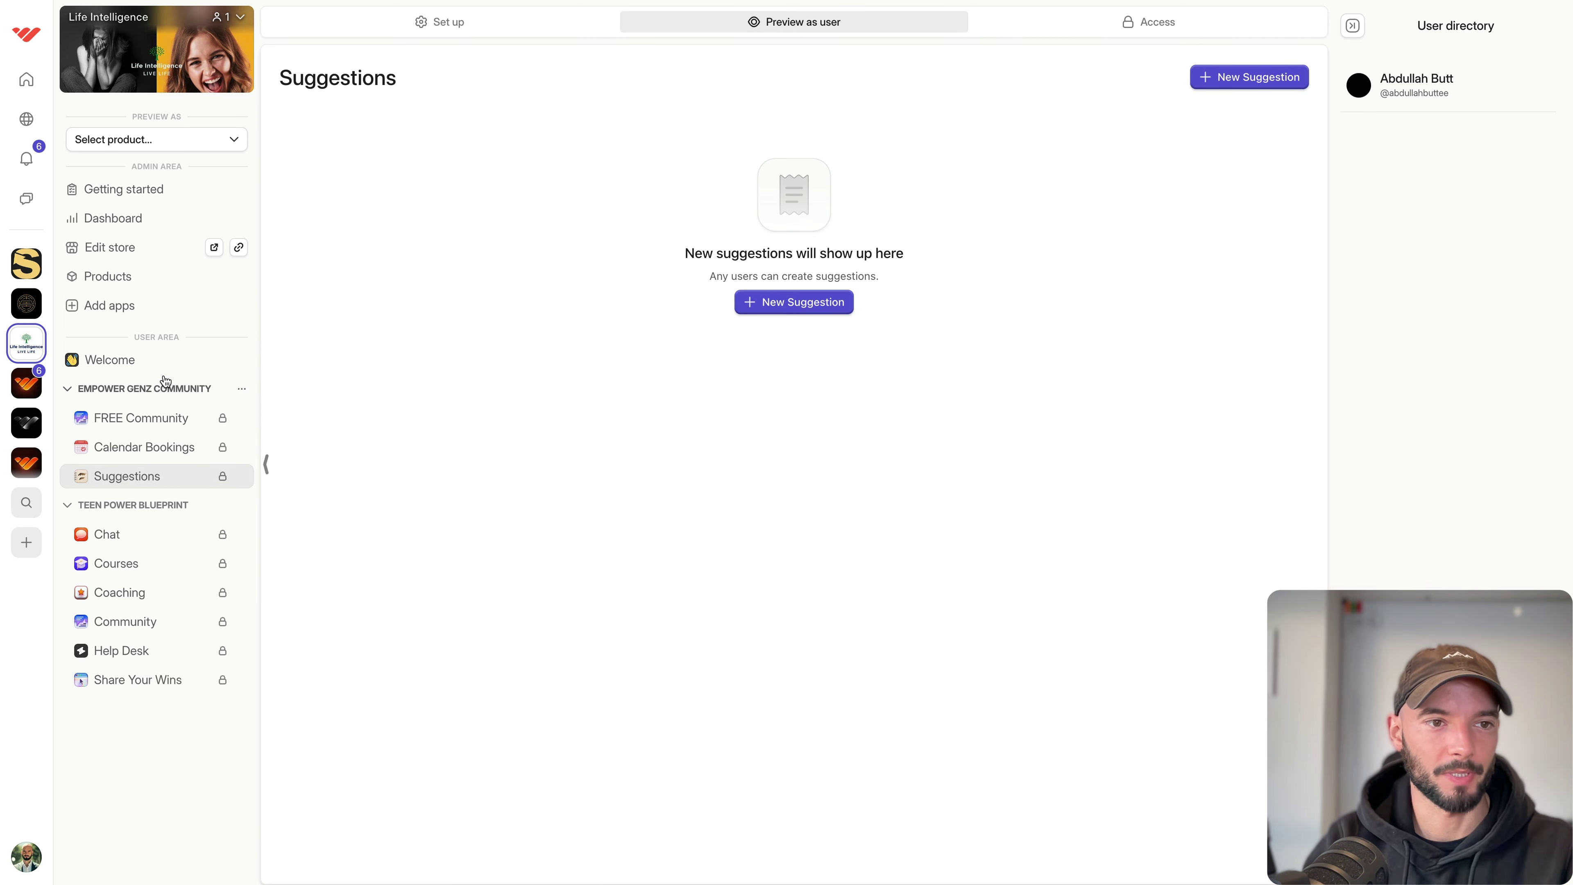
left_click(152, 361)
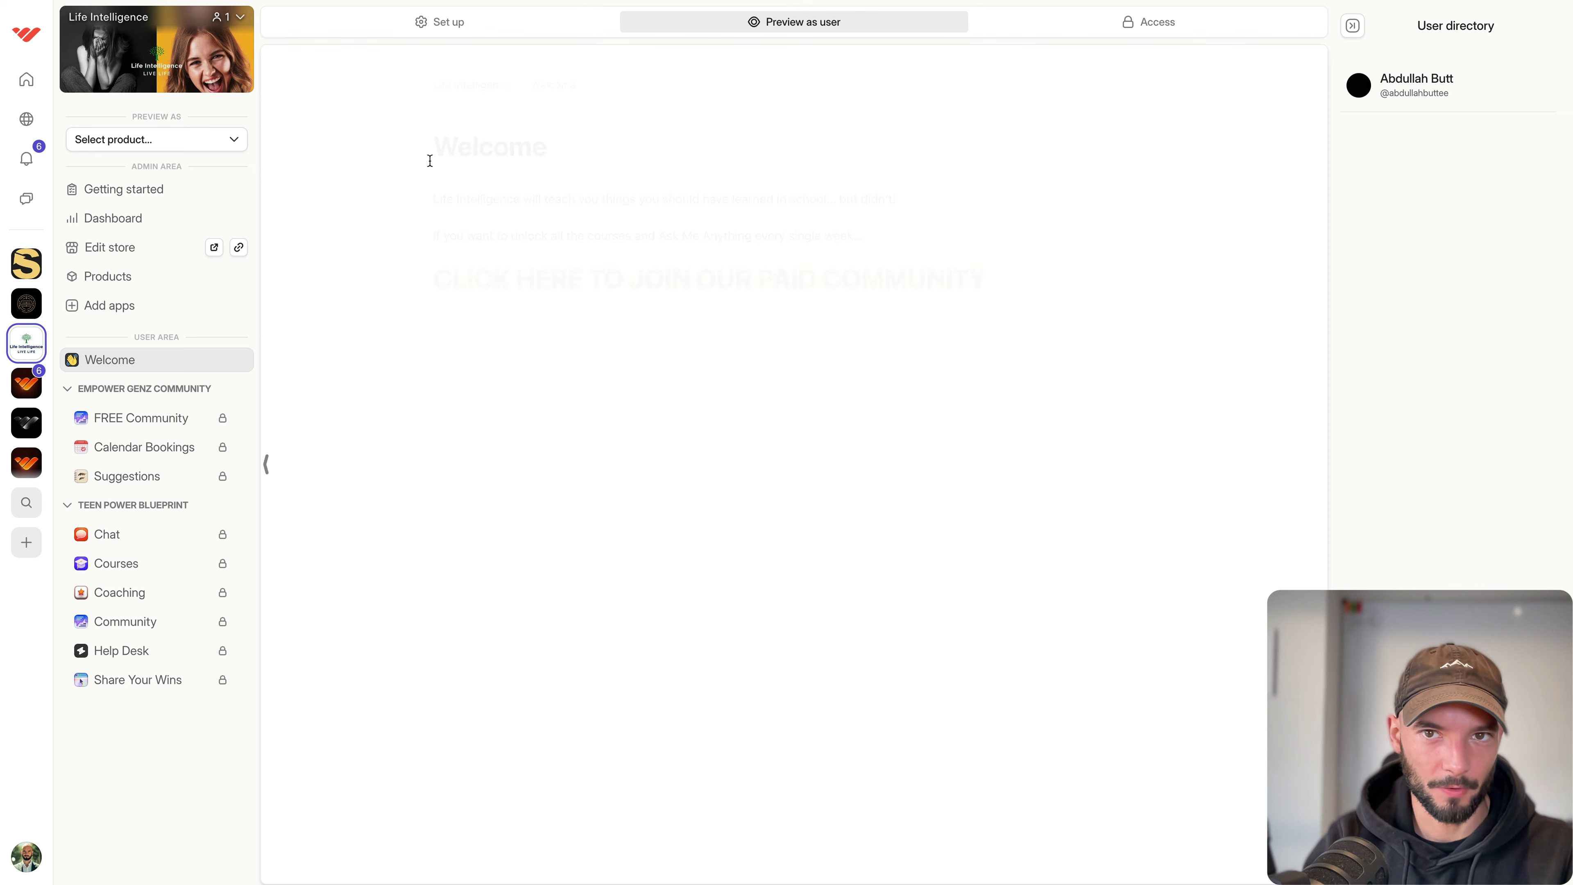
left_click_drag(437, 148, 986, 235)
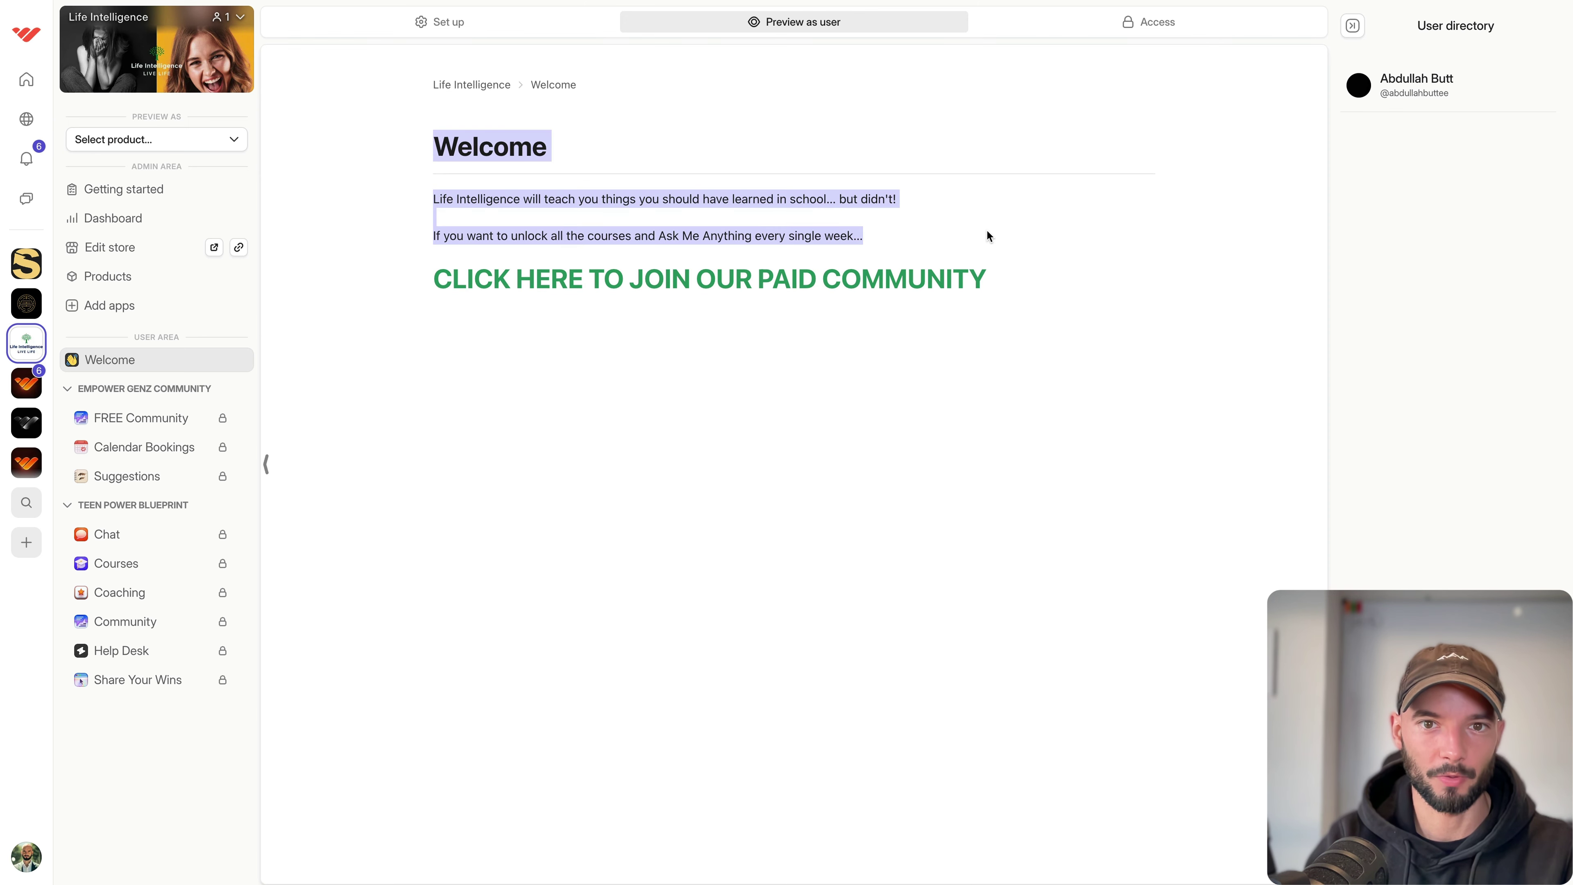
left_click(987, 231)
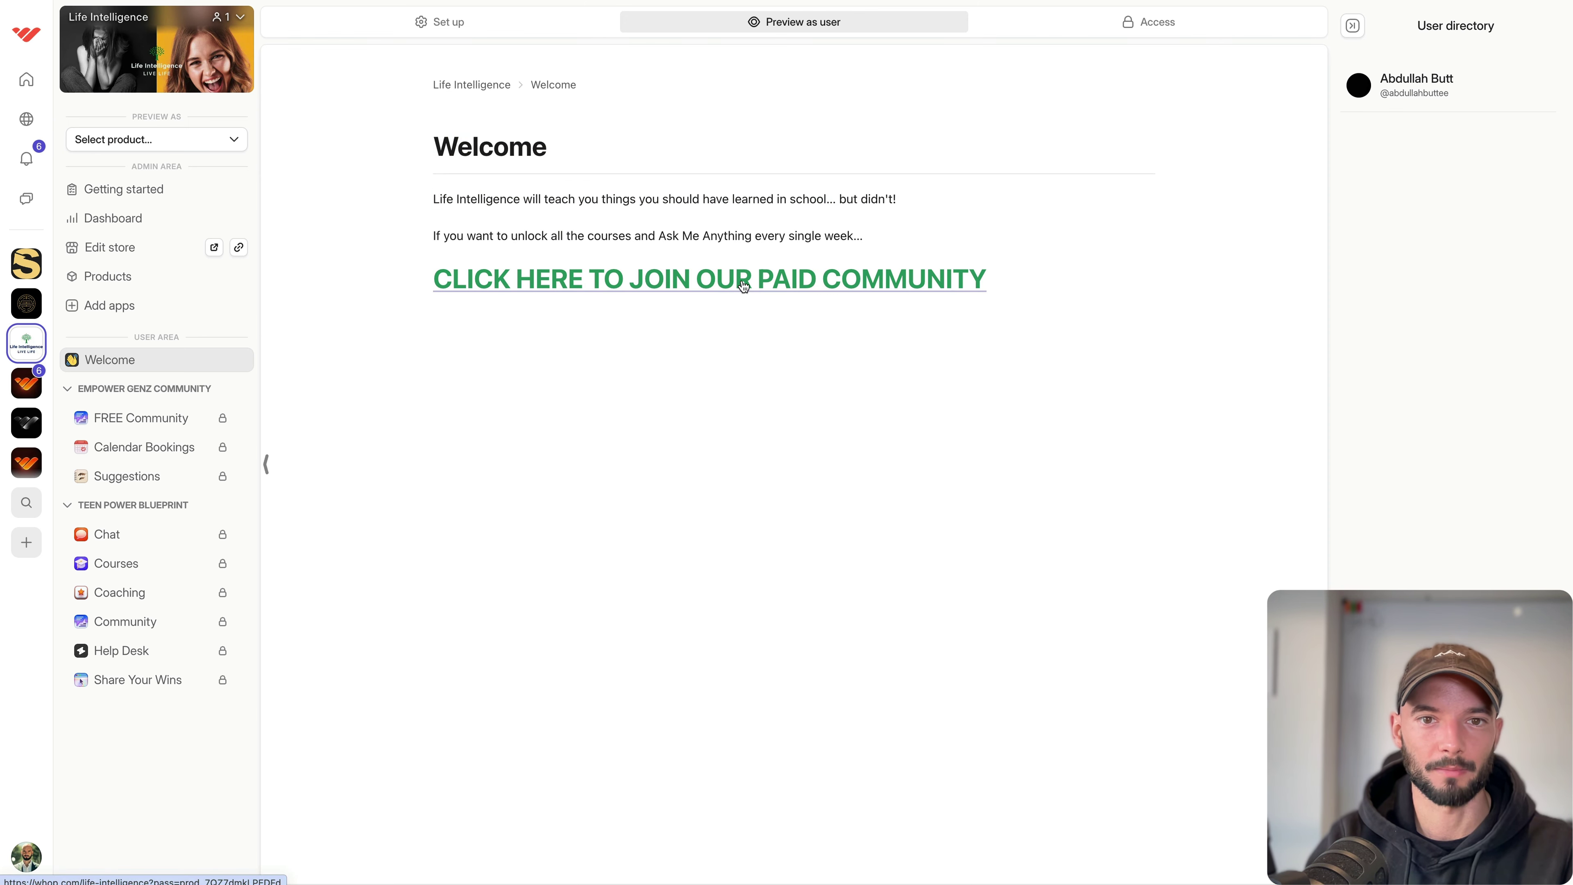
left_click_drag(433, 198, 1105, 304)
left_click(1115, 338)
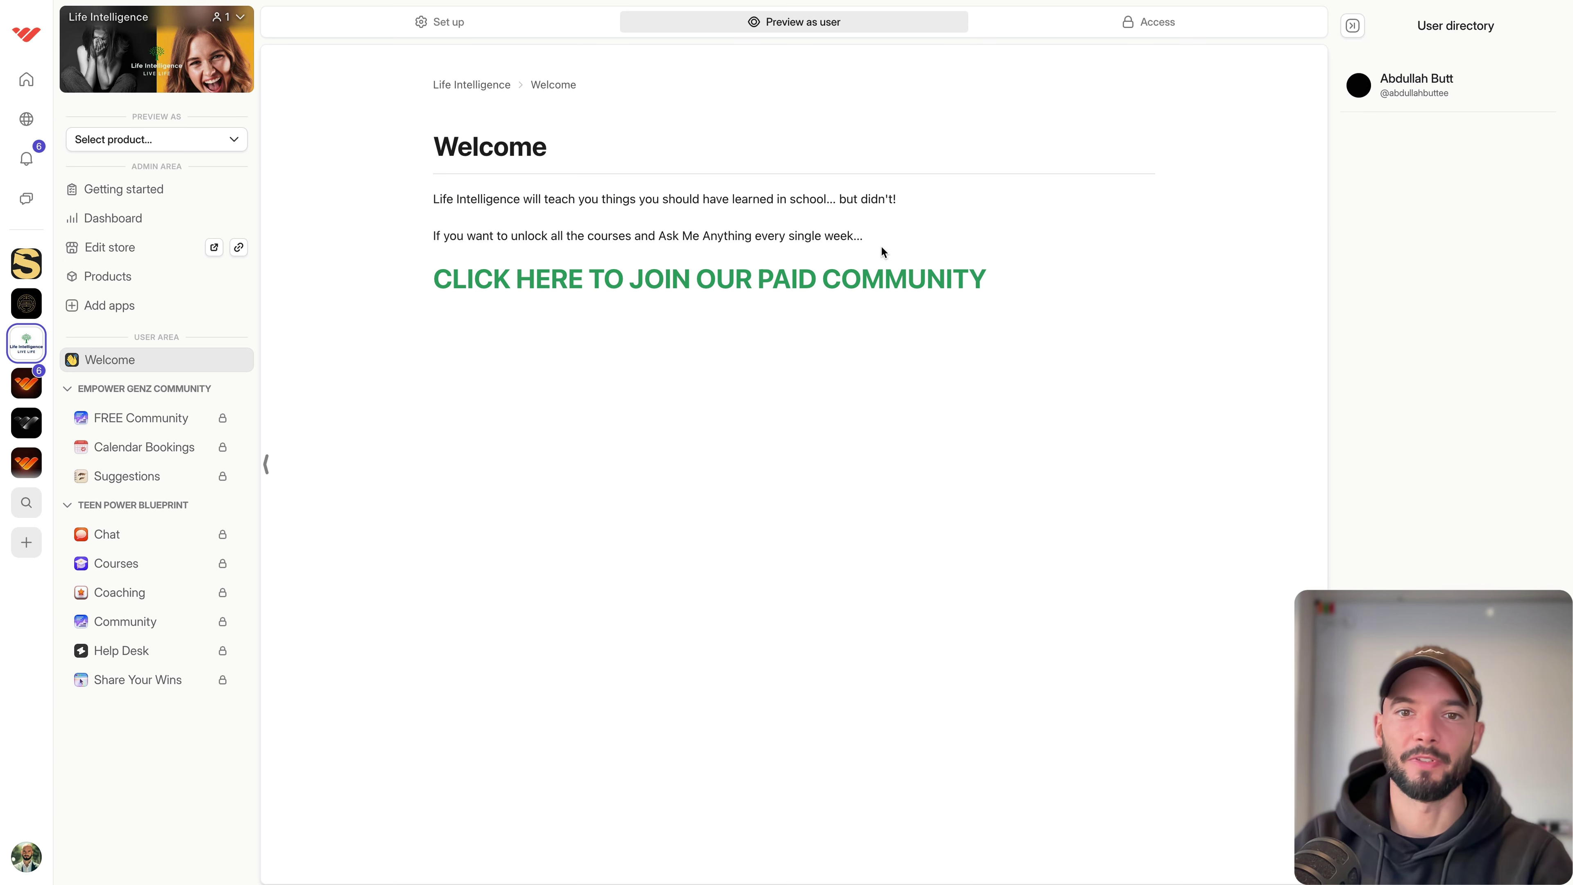
In Set up, paste a YouTube embed, remove it again, and publish the Welcome page.
left_click(515, 28)
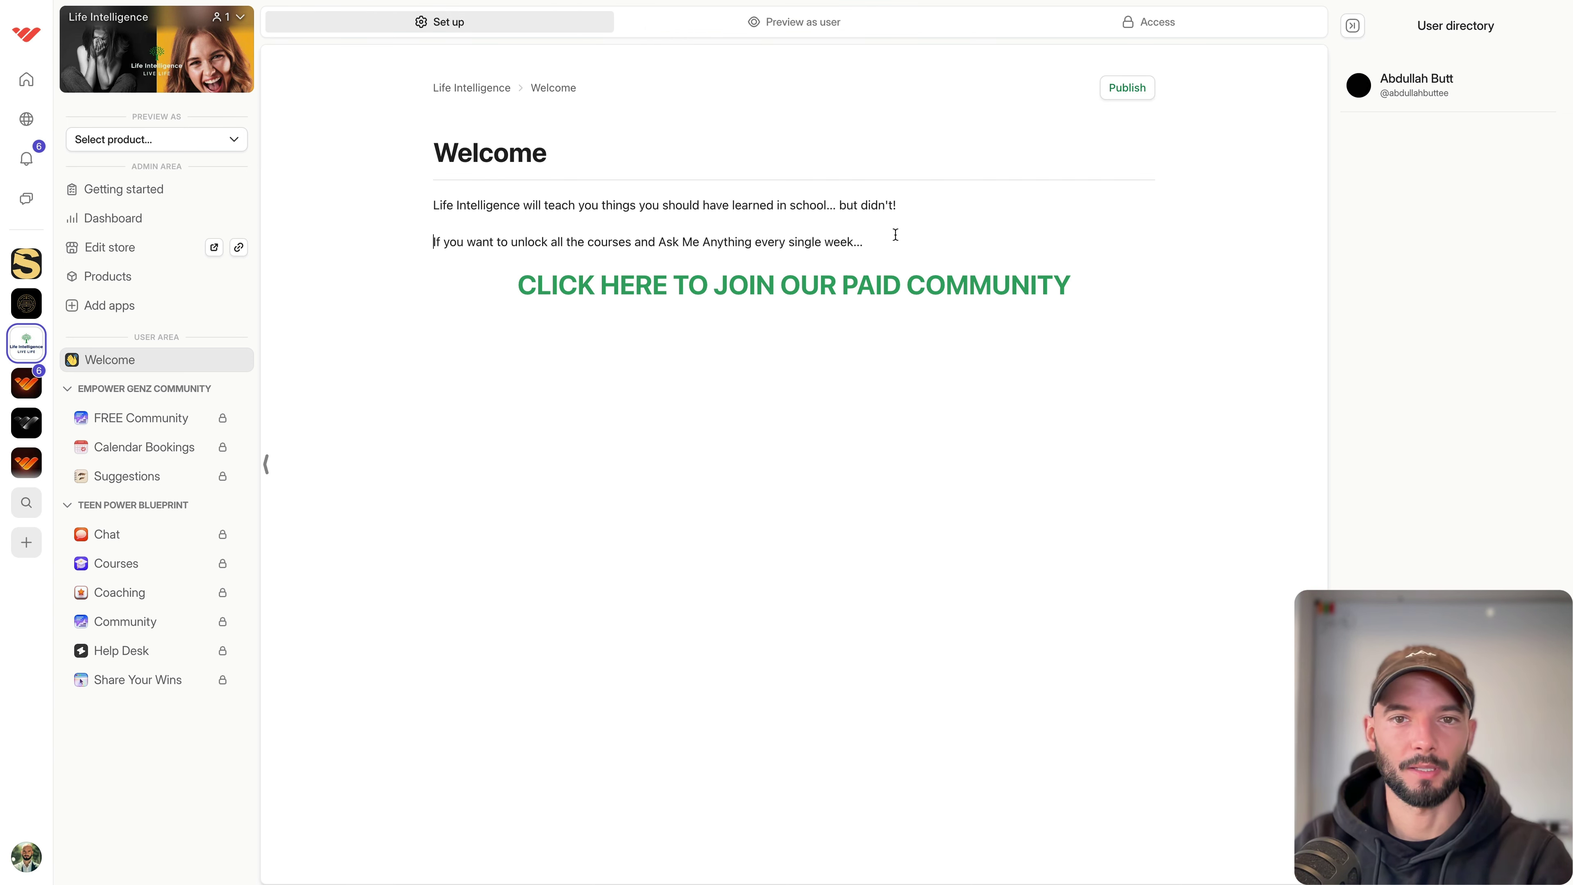
key("Return")
key("ctrl+v")
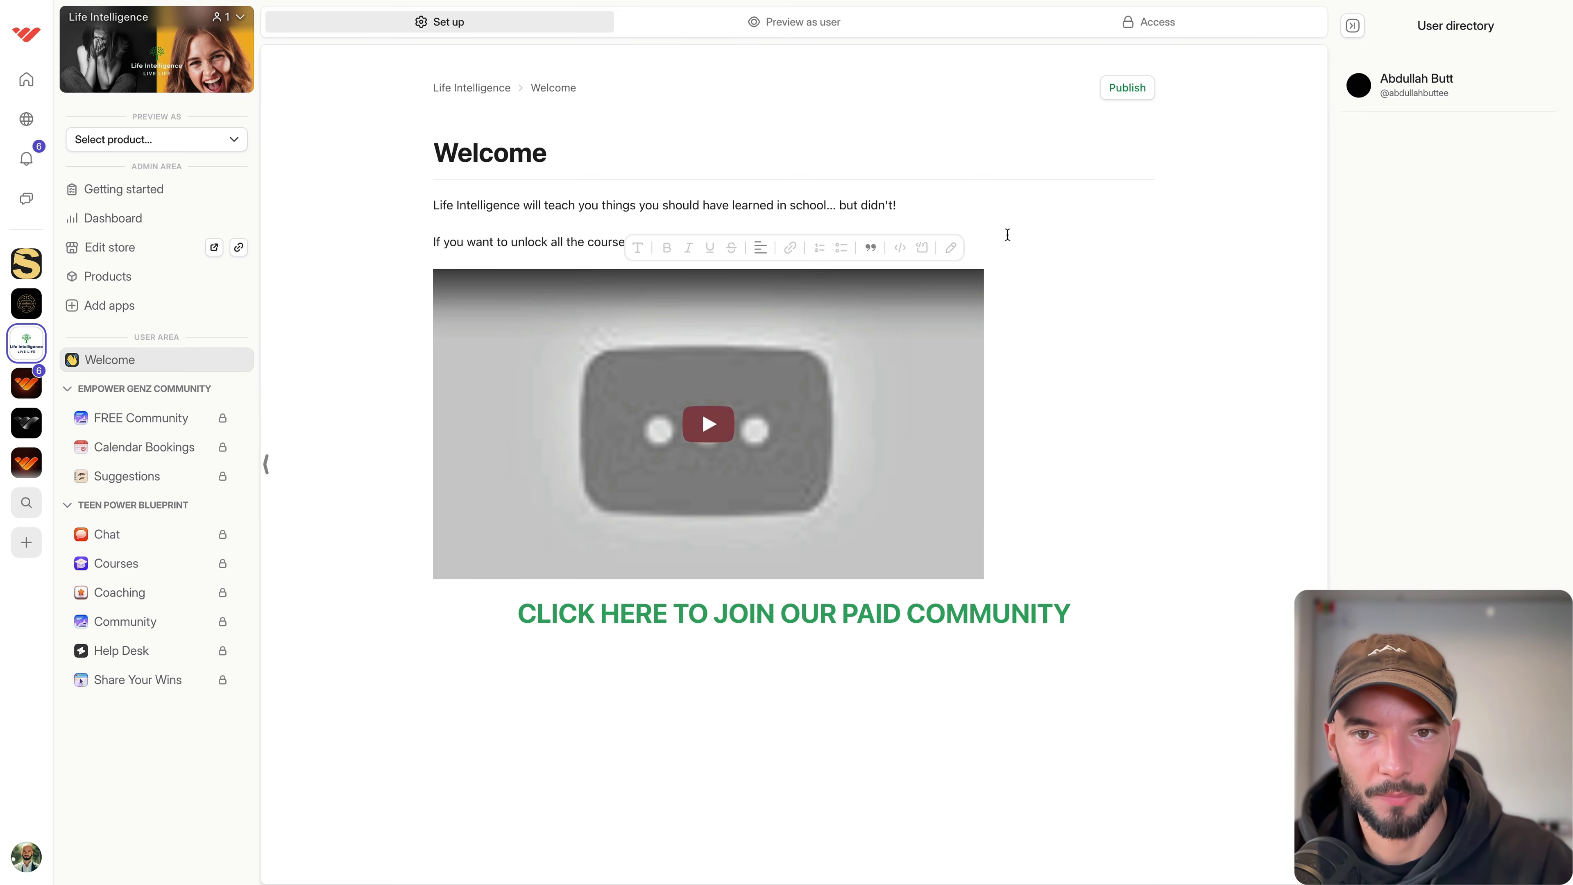
left_click(1175, 479)
left_click(998, 479)
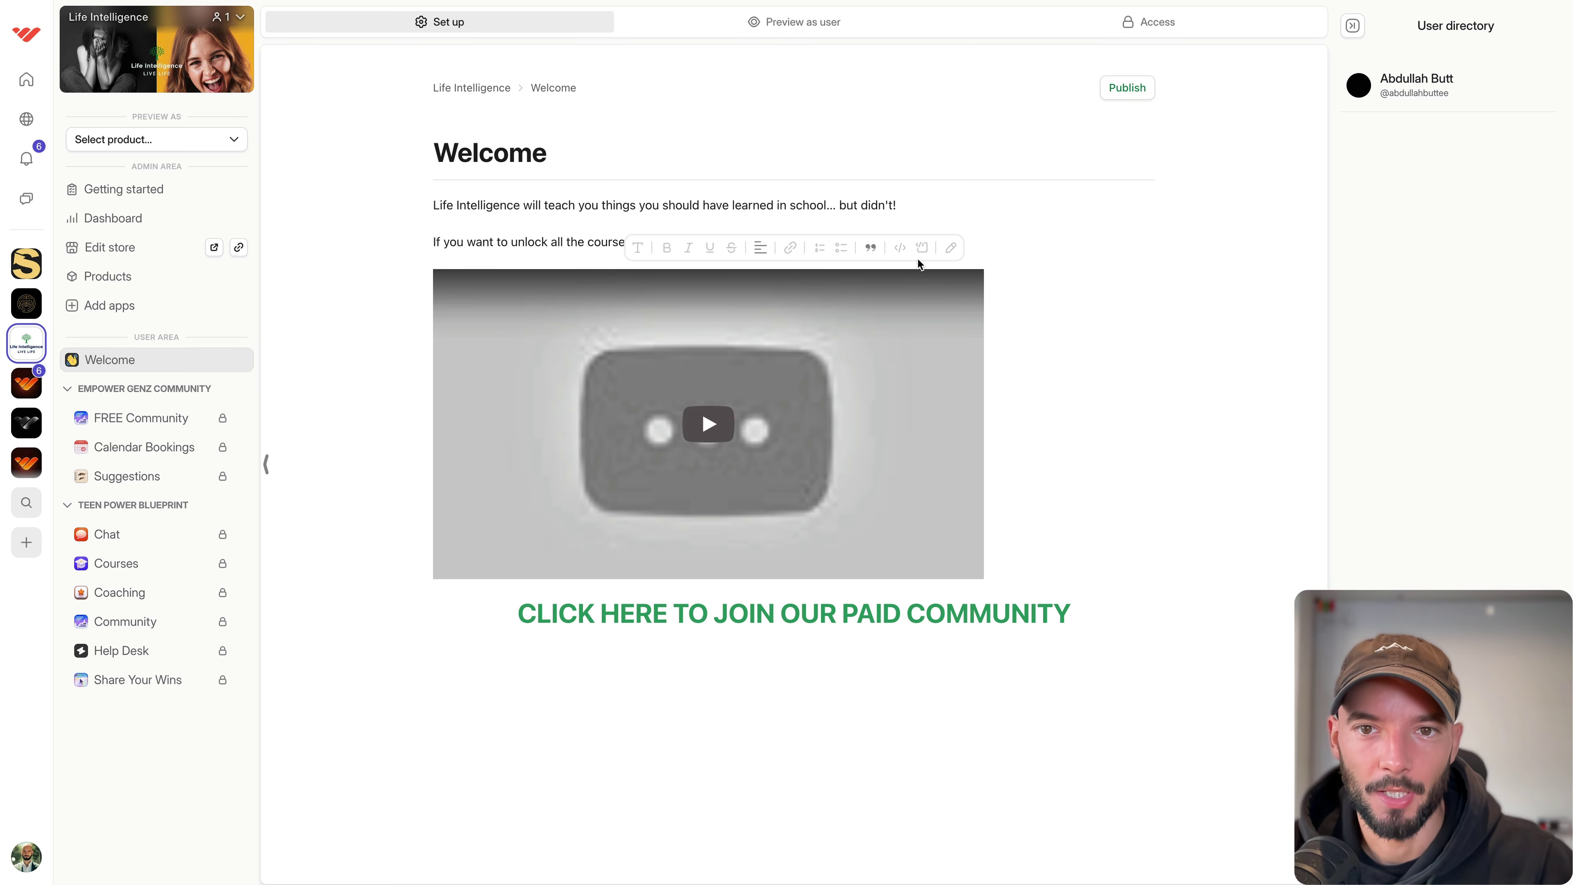
left_click(982, 253)
key("Delete")
key("Delete")
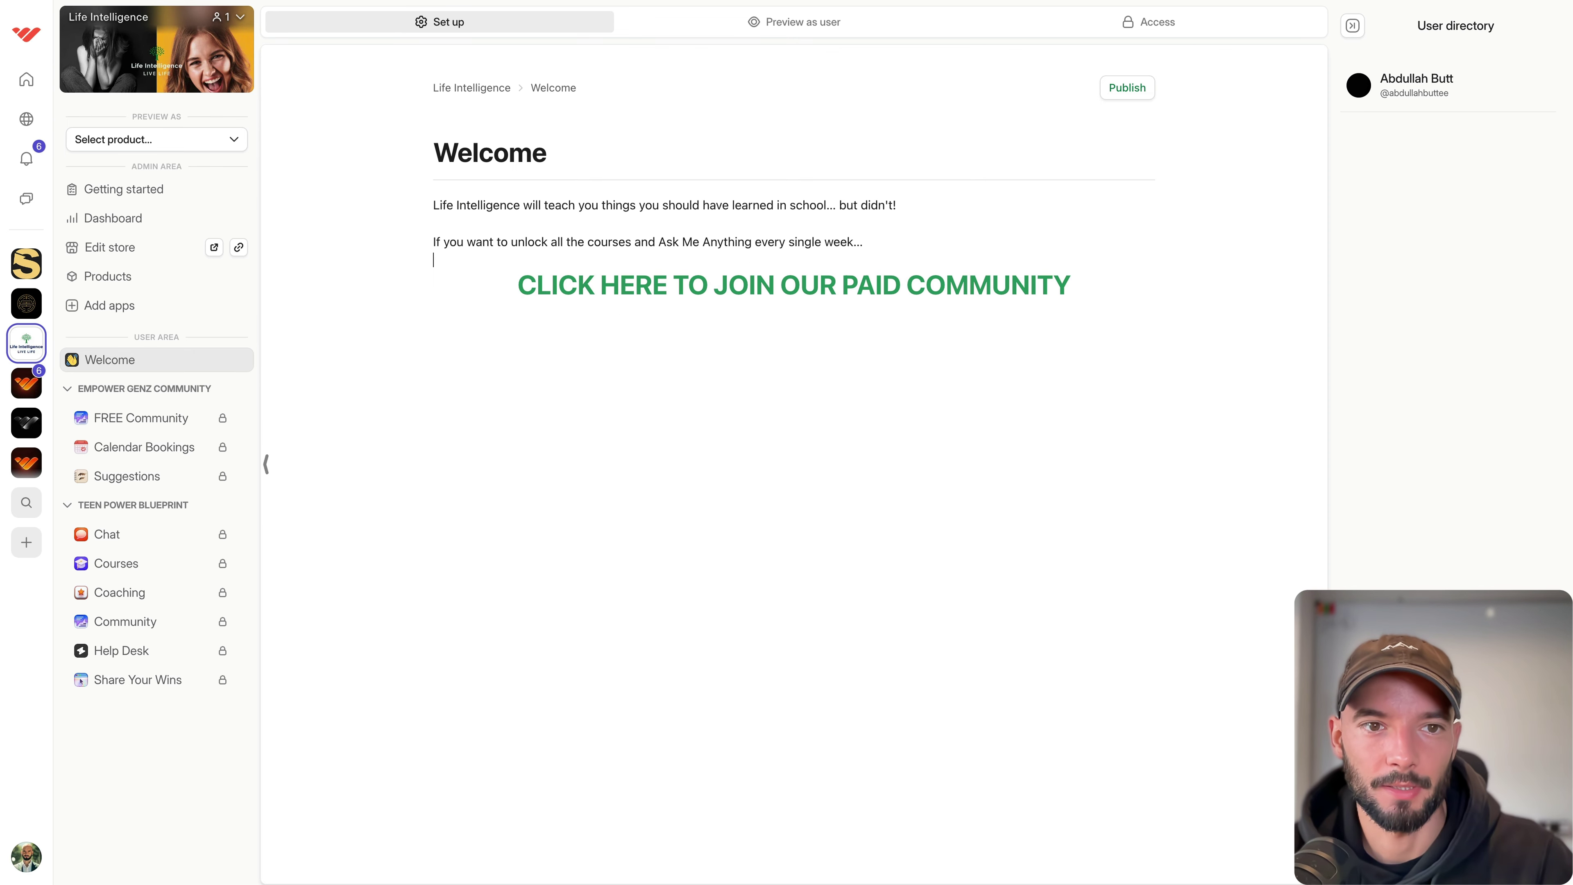
left_click(1109, 95)
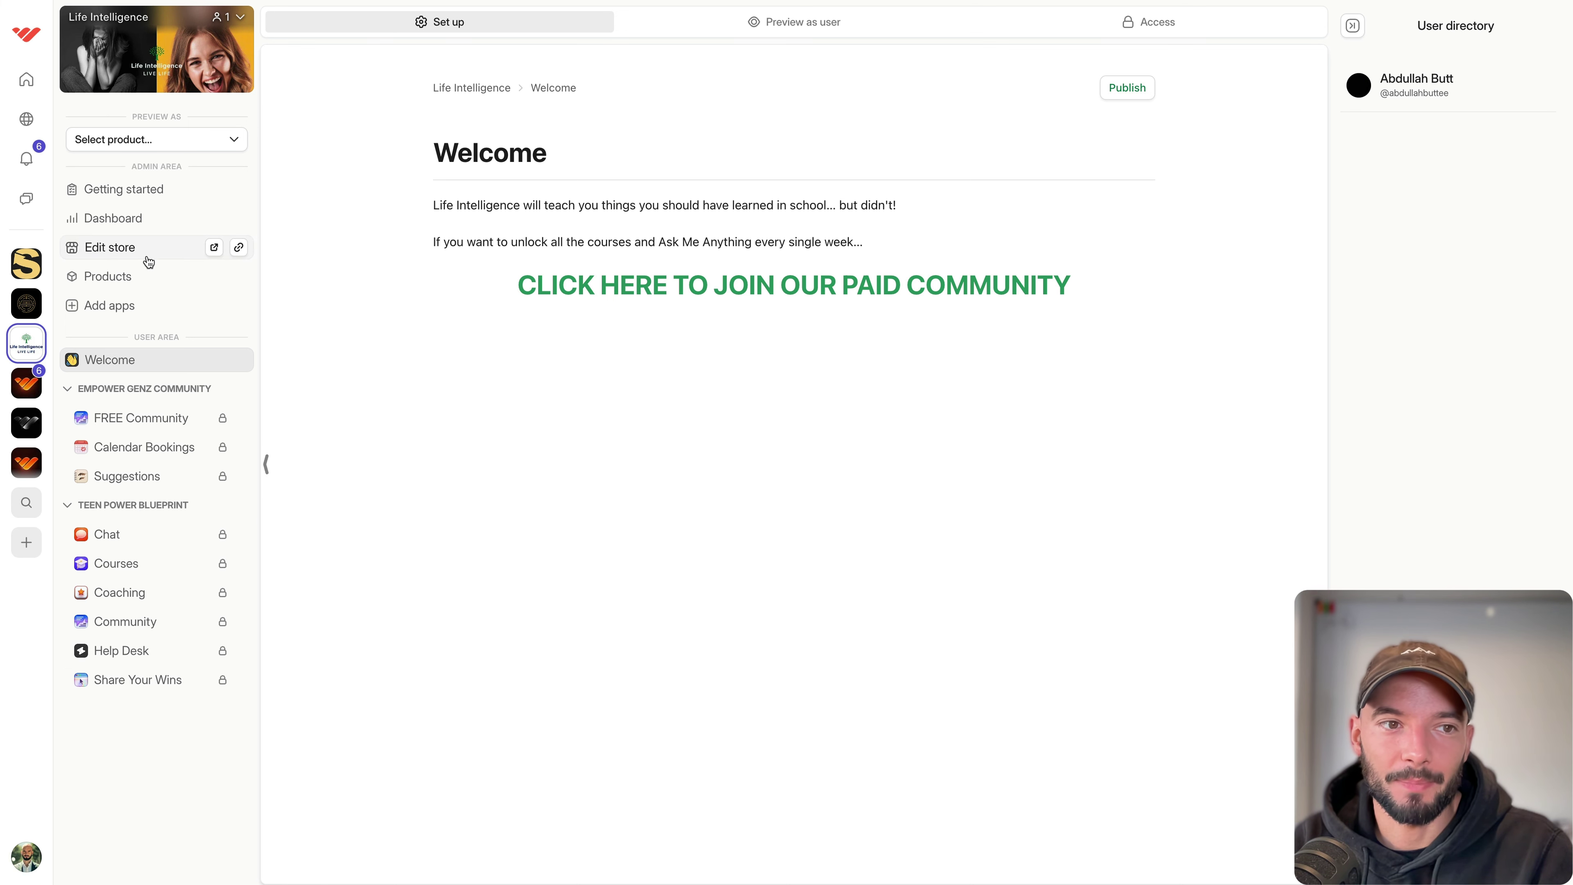
Check the store page and green join link, then open Chat and Calendar Bookings.
left_click(237, 249)
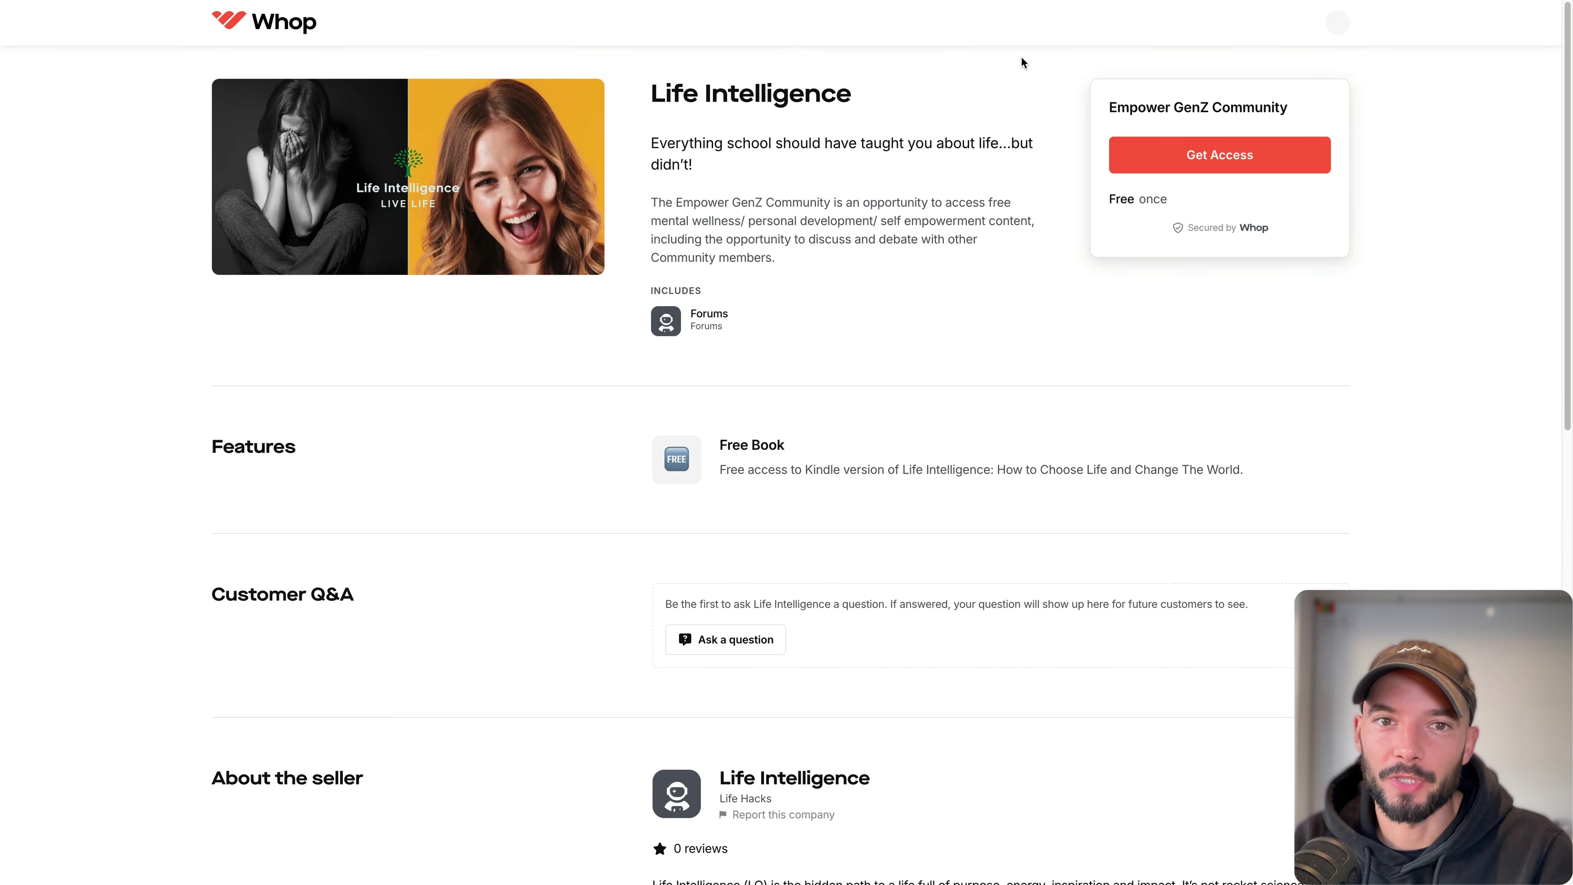
left_click_drag(1090, 102, 1291, 121)
left_click(1168, 132)
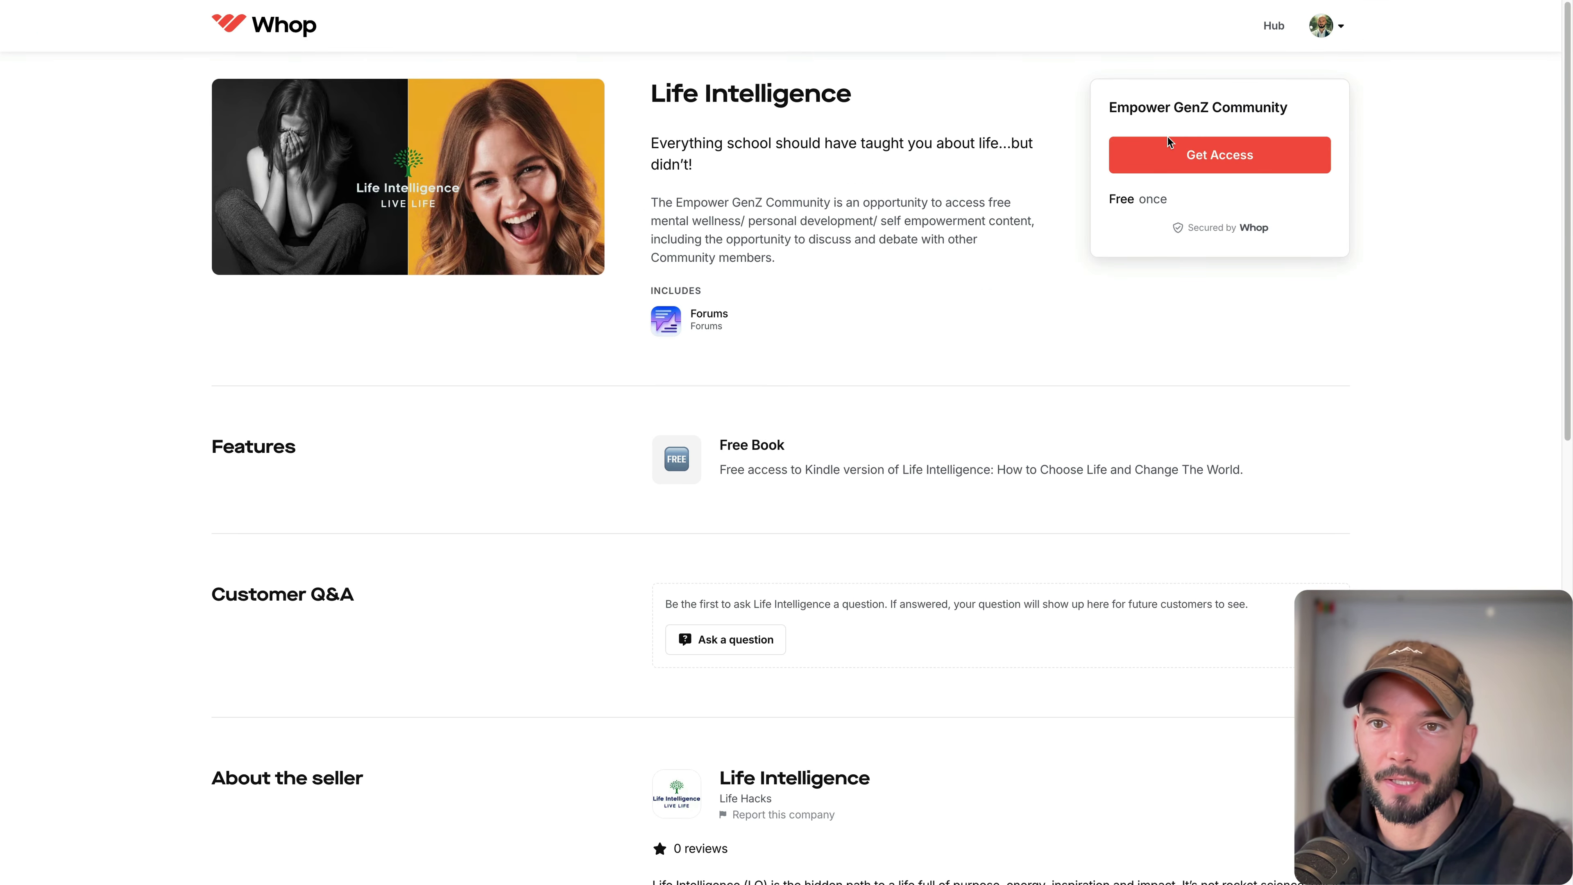
key("ctrl+w")
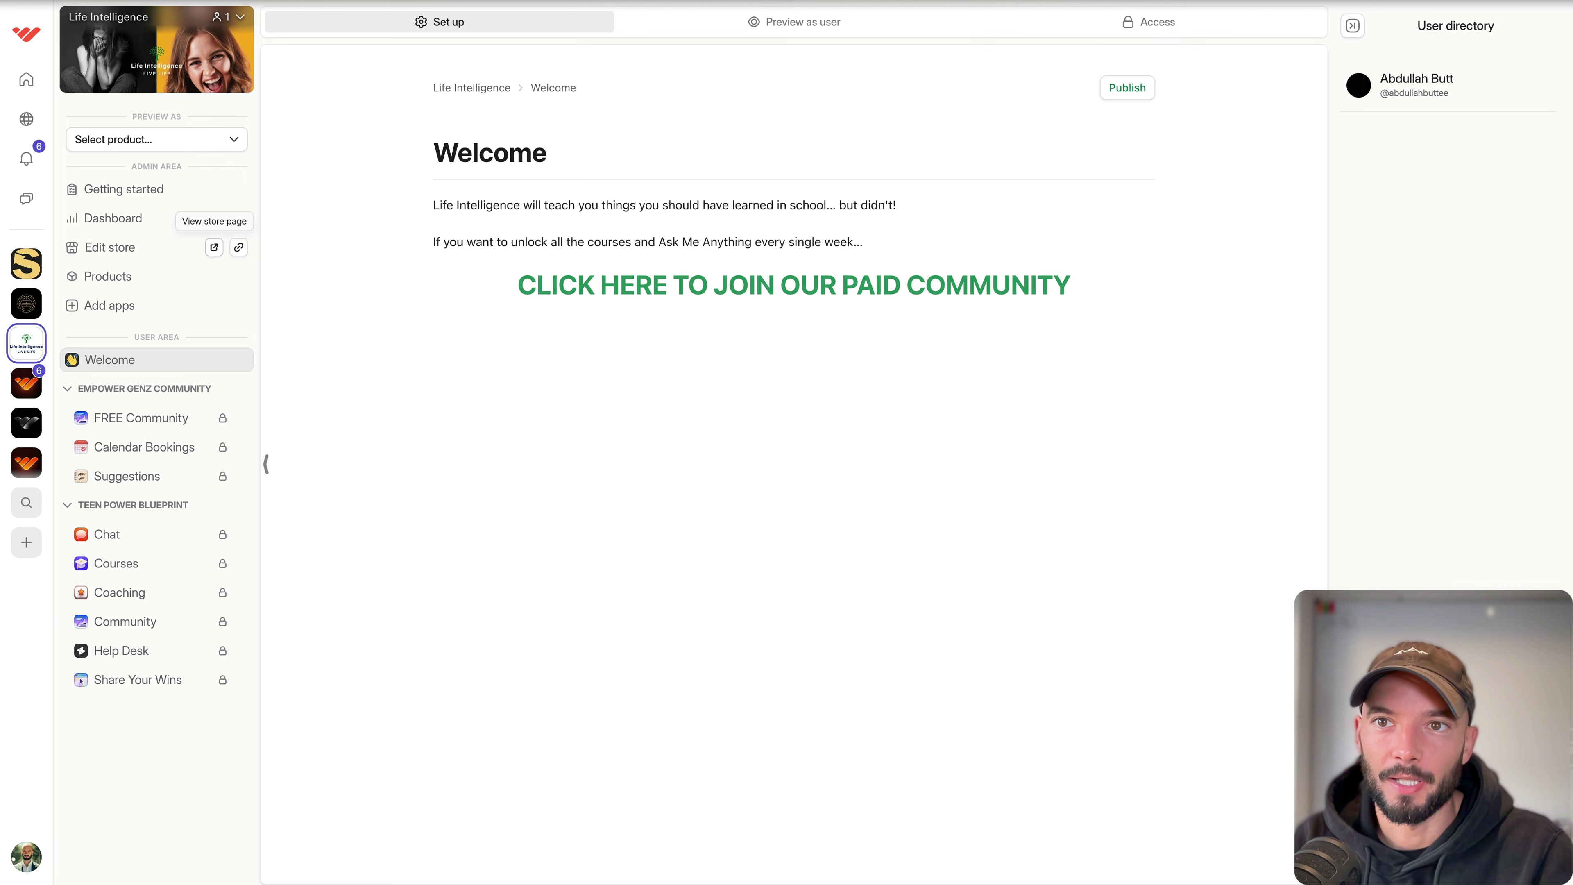
left_click(820, 288)
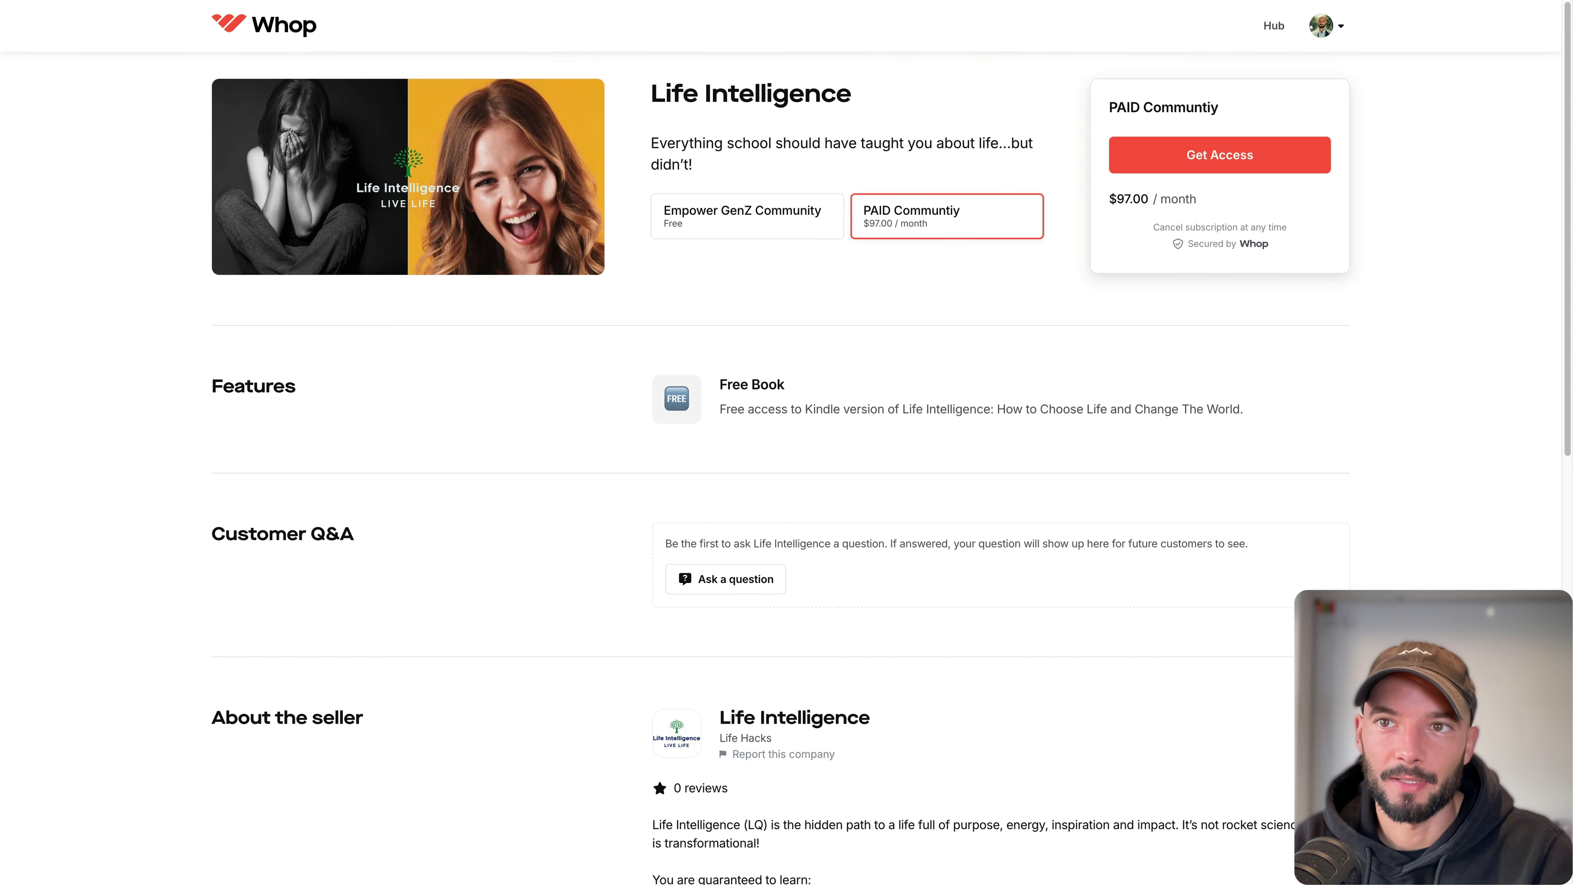
key("ctrl+w")
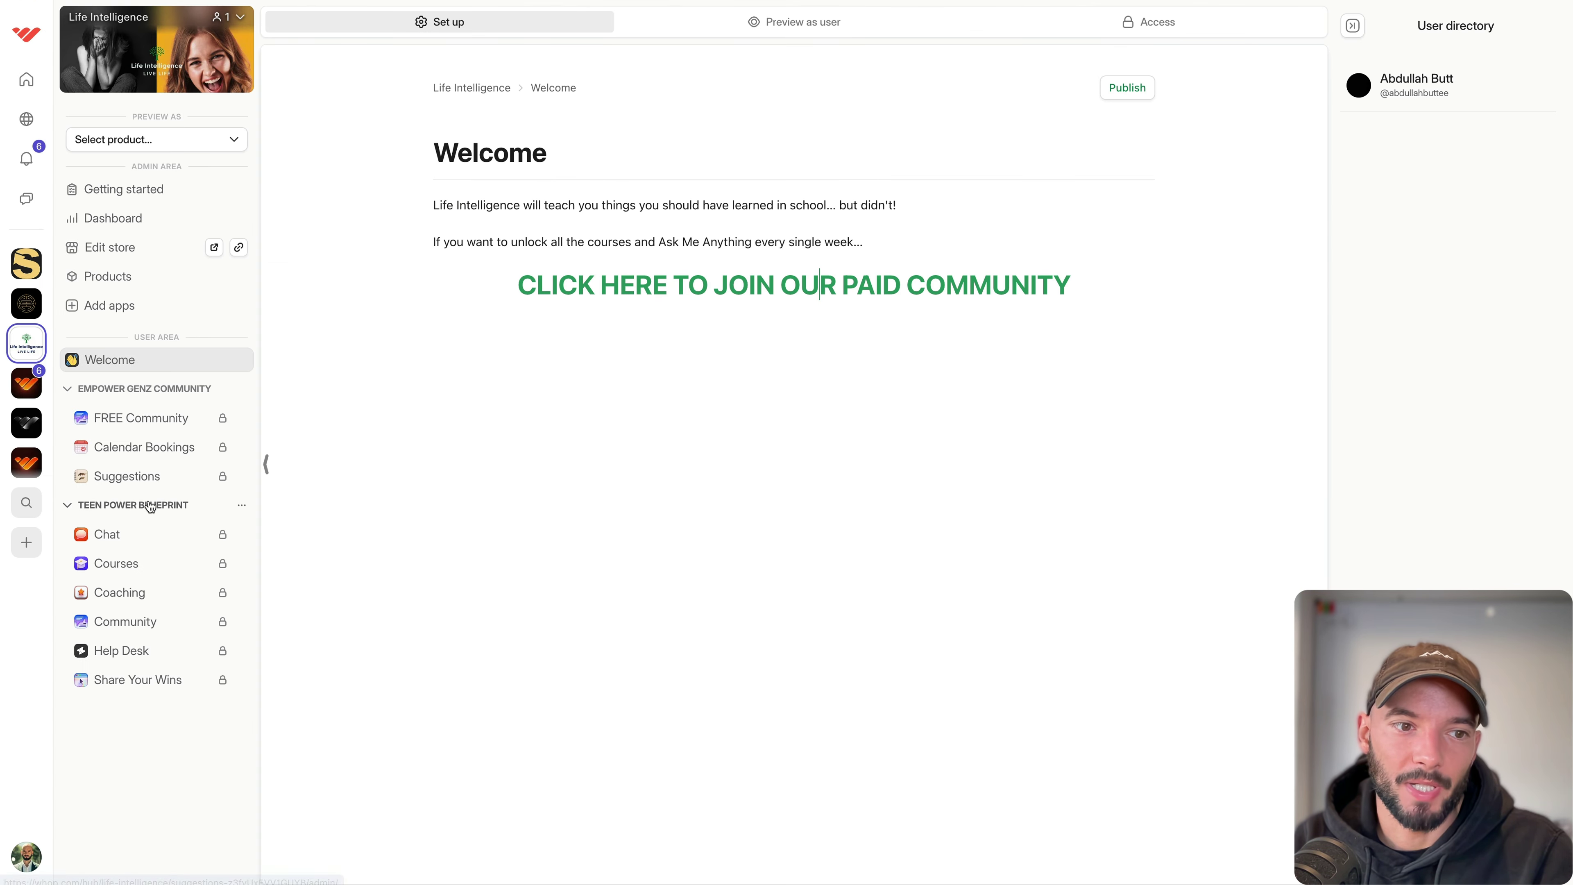
left_click(120, 542)
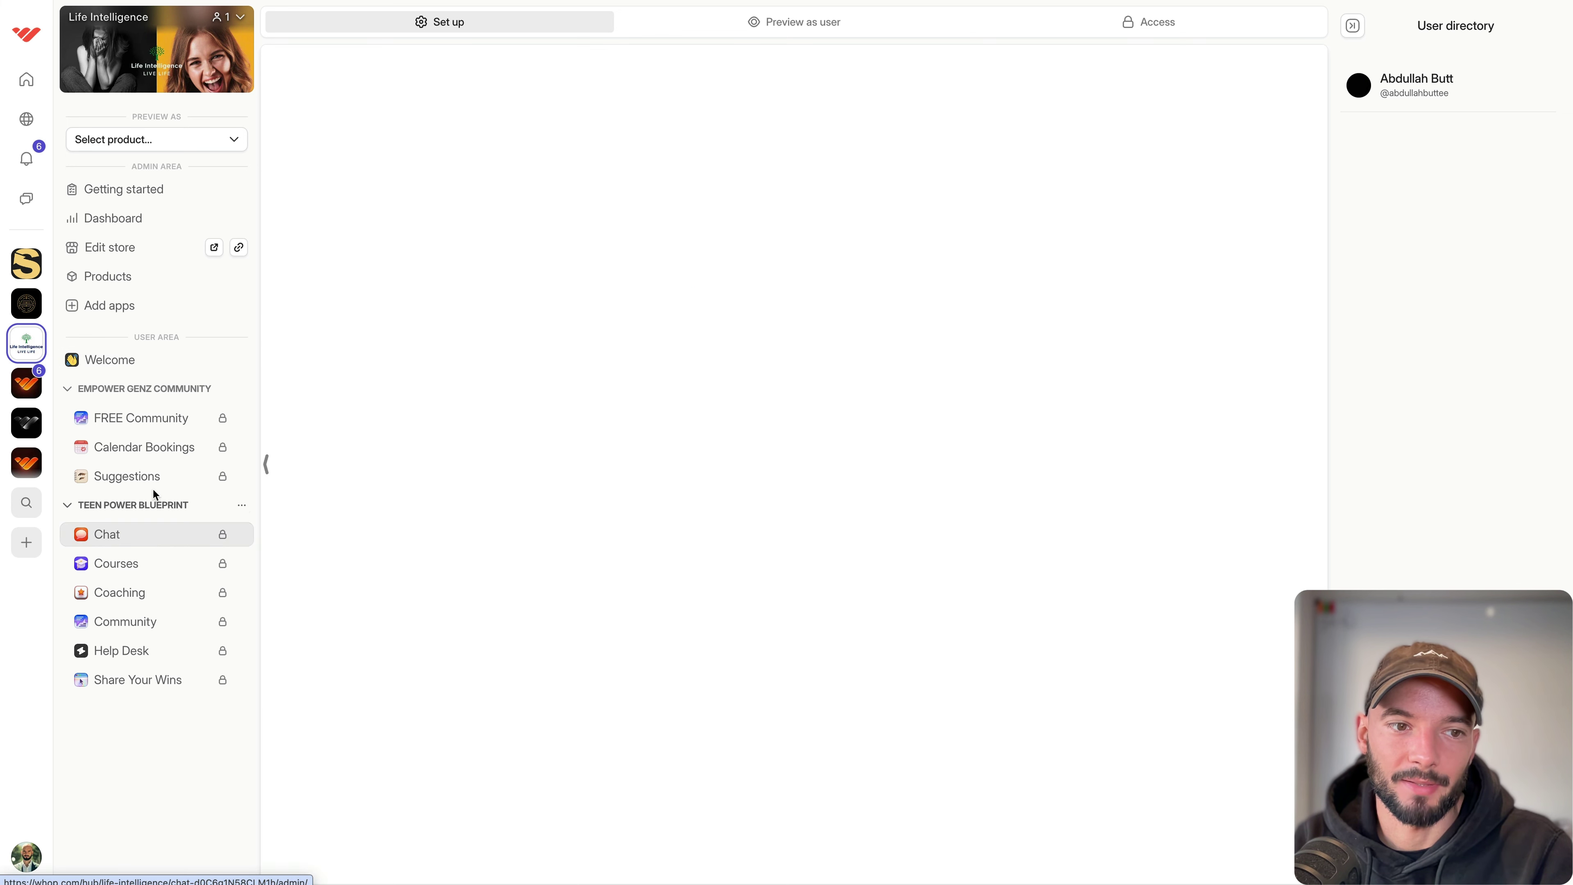
left_click(143, 441)
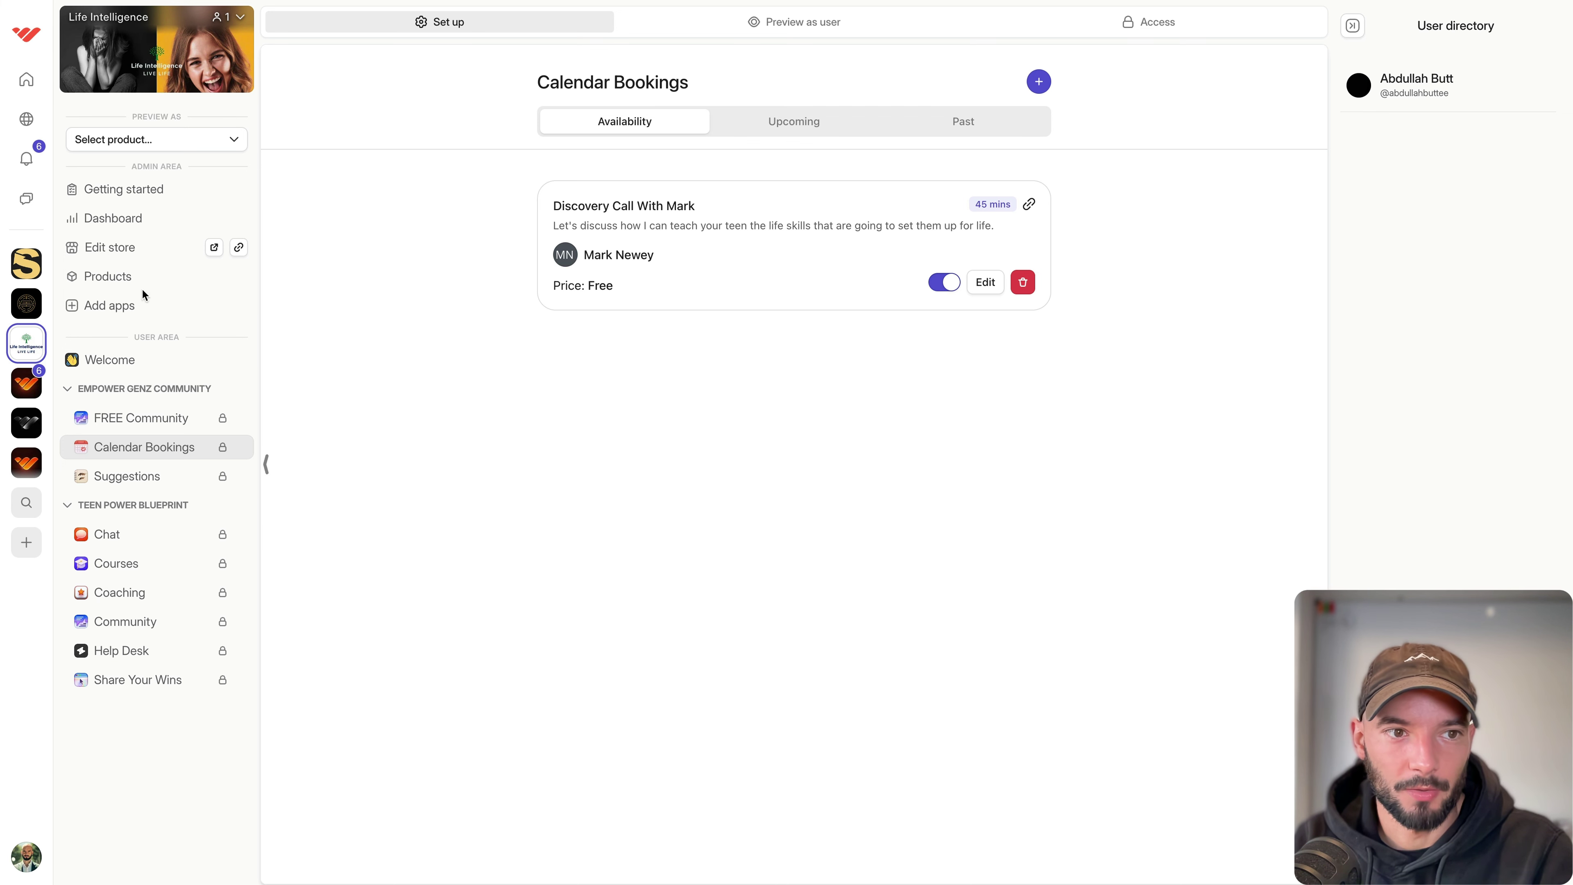
Copy the Empower GenZ Community product URL and open it in a new tab.
left_click(144, 277)
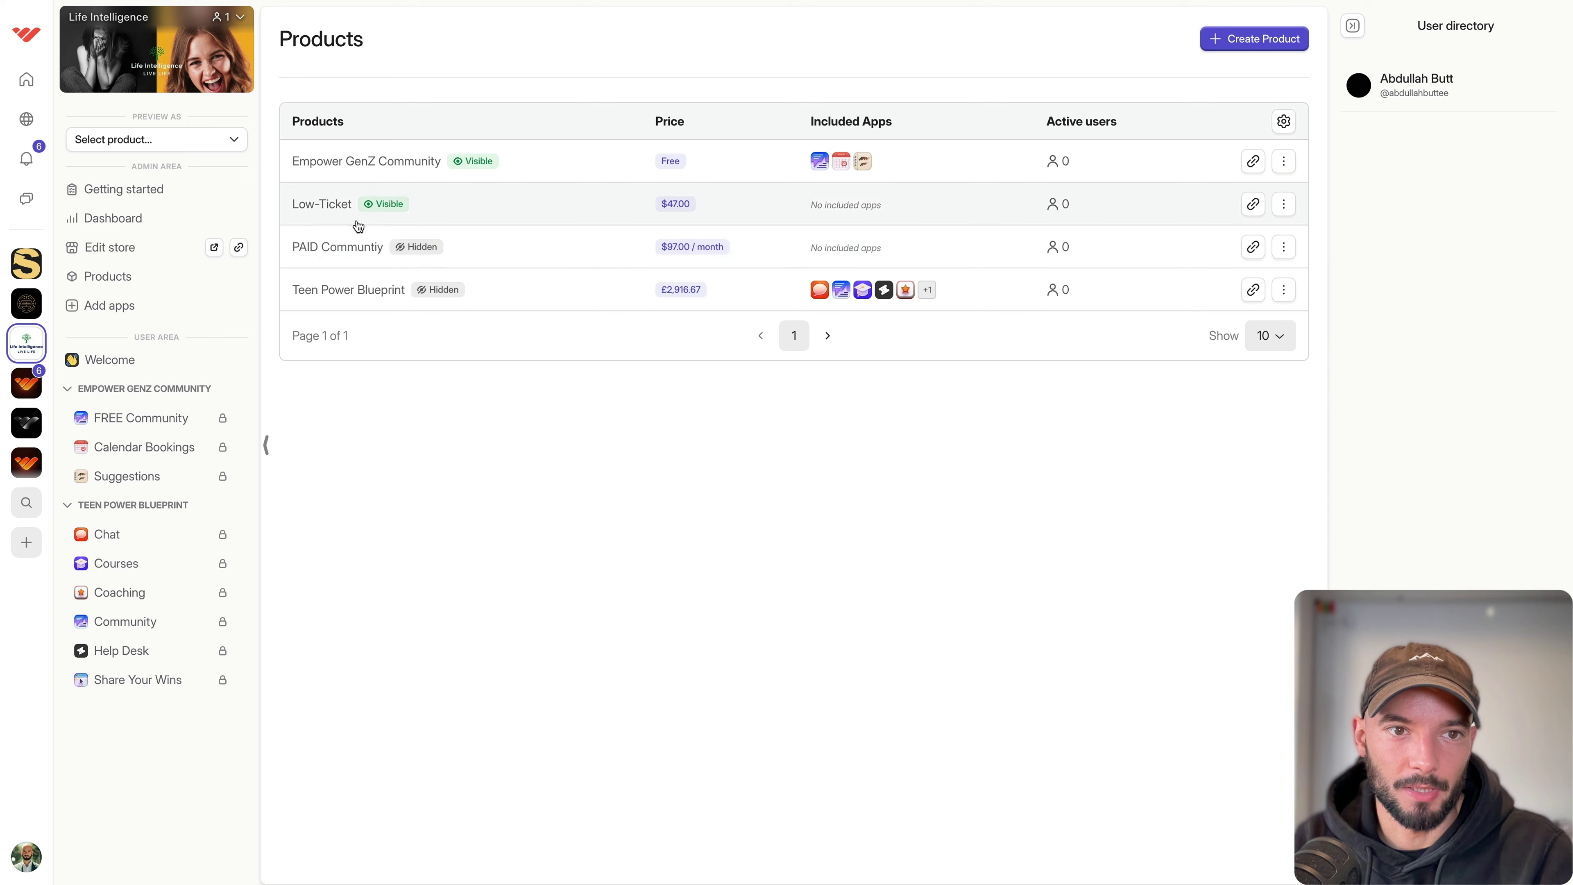
left_click(1254, 162)
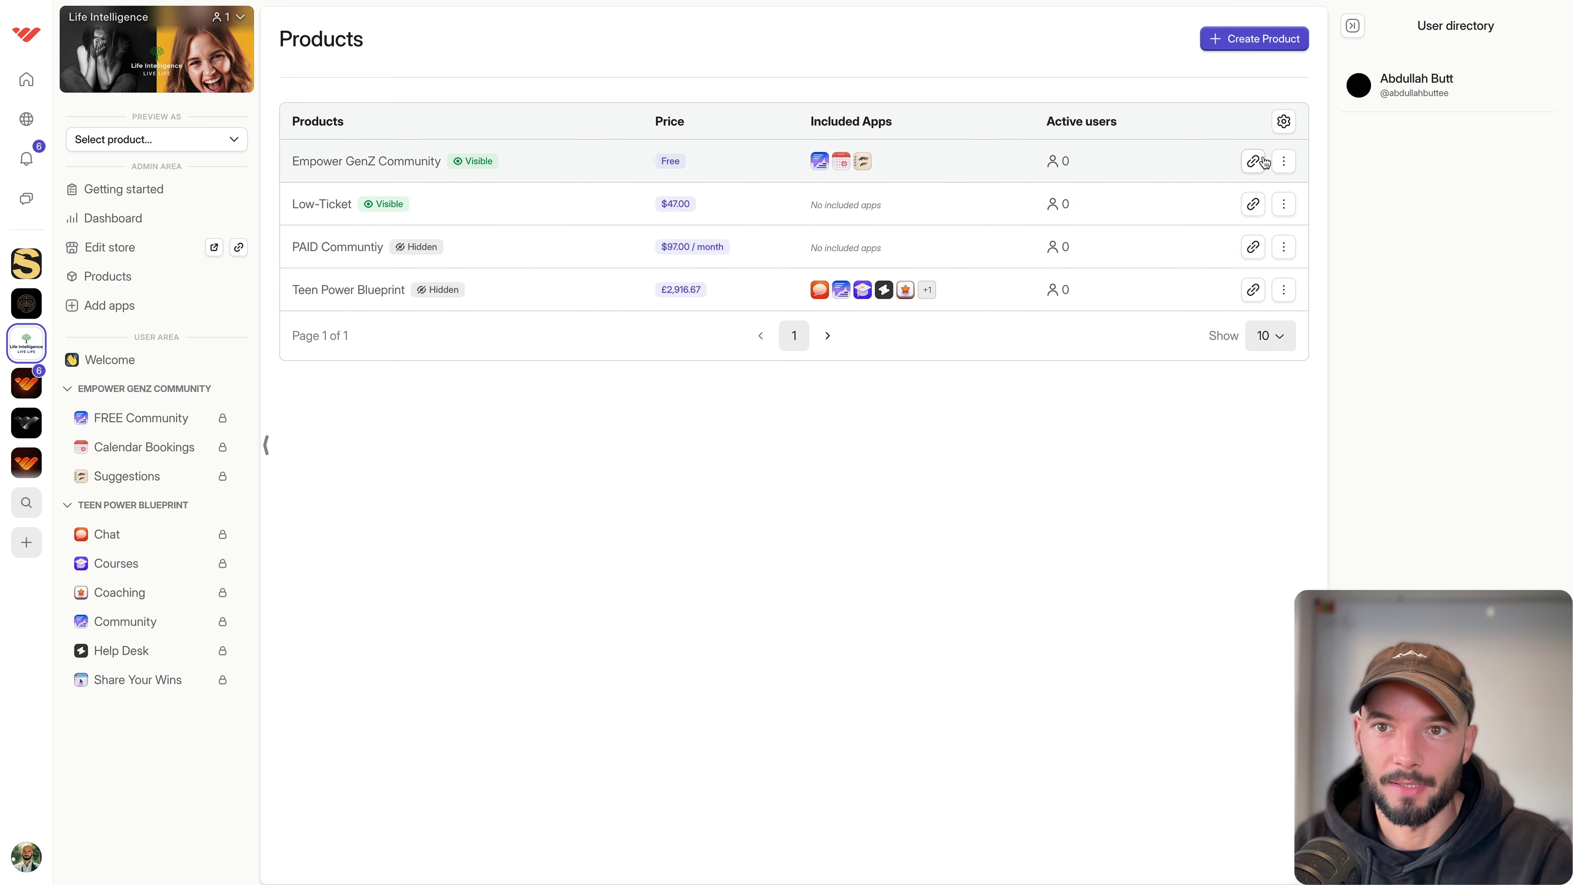
key("super+t")
key("super+v")
key("Return")
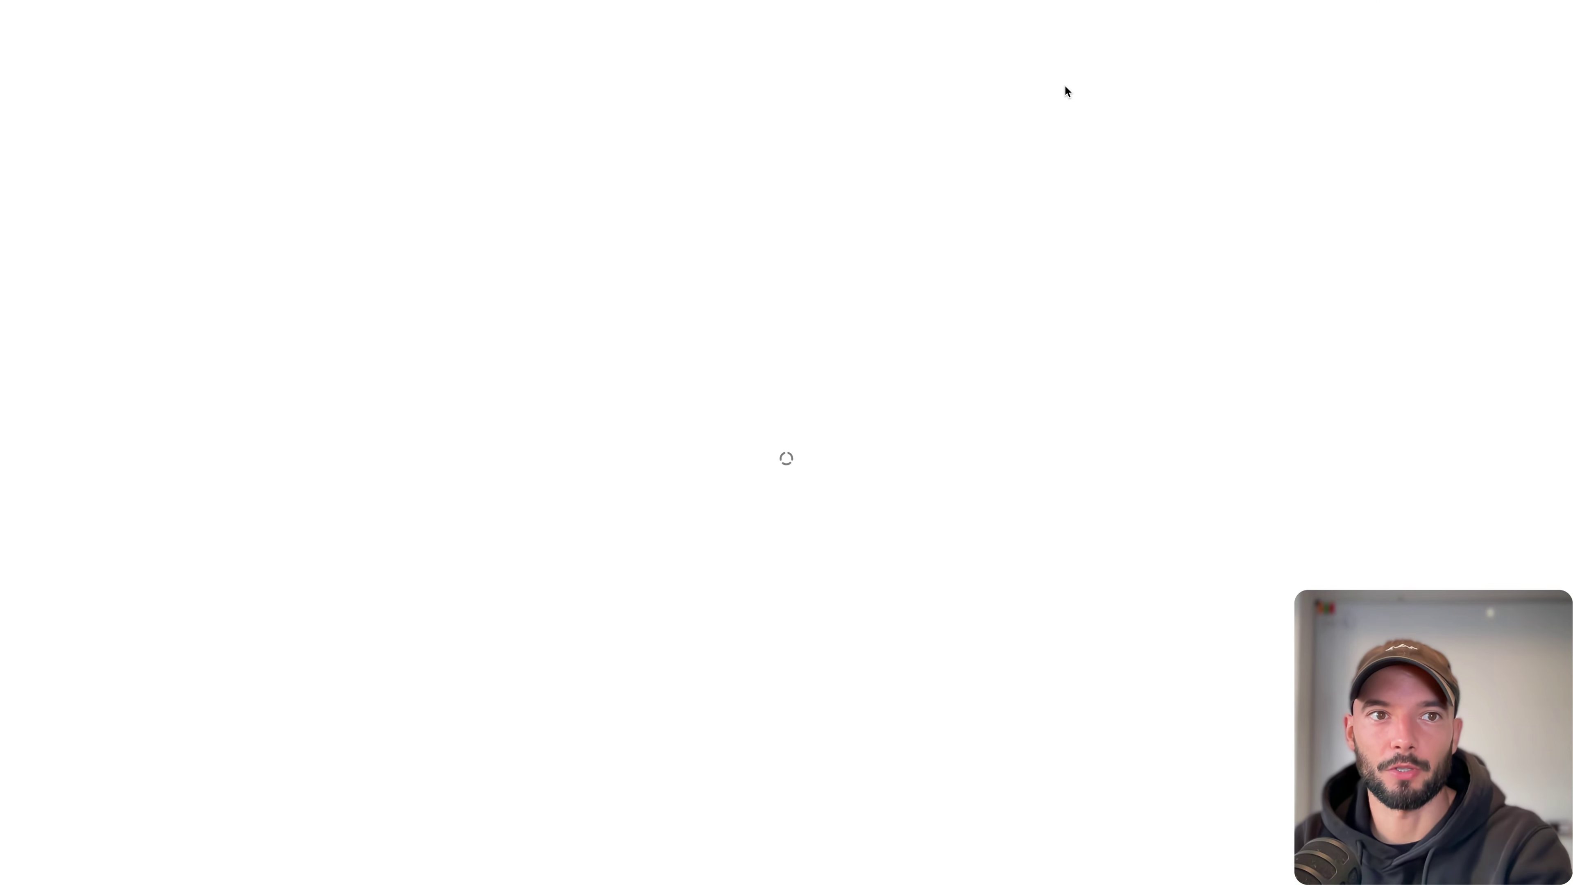
key("super+w")
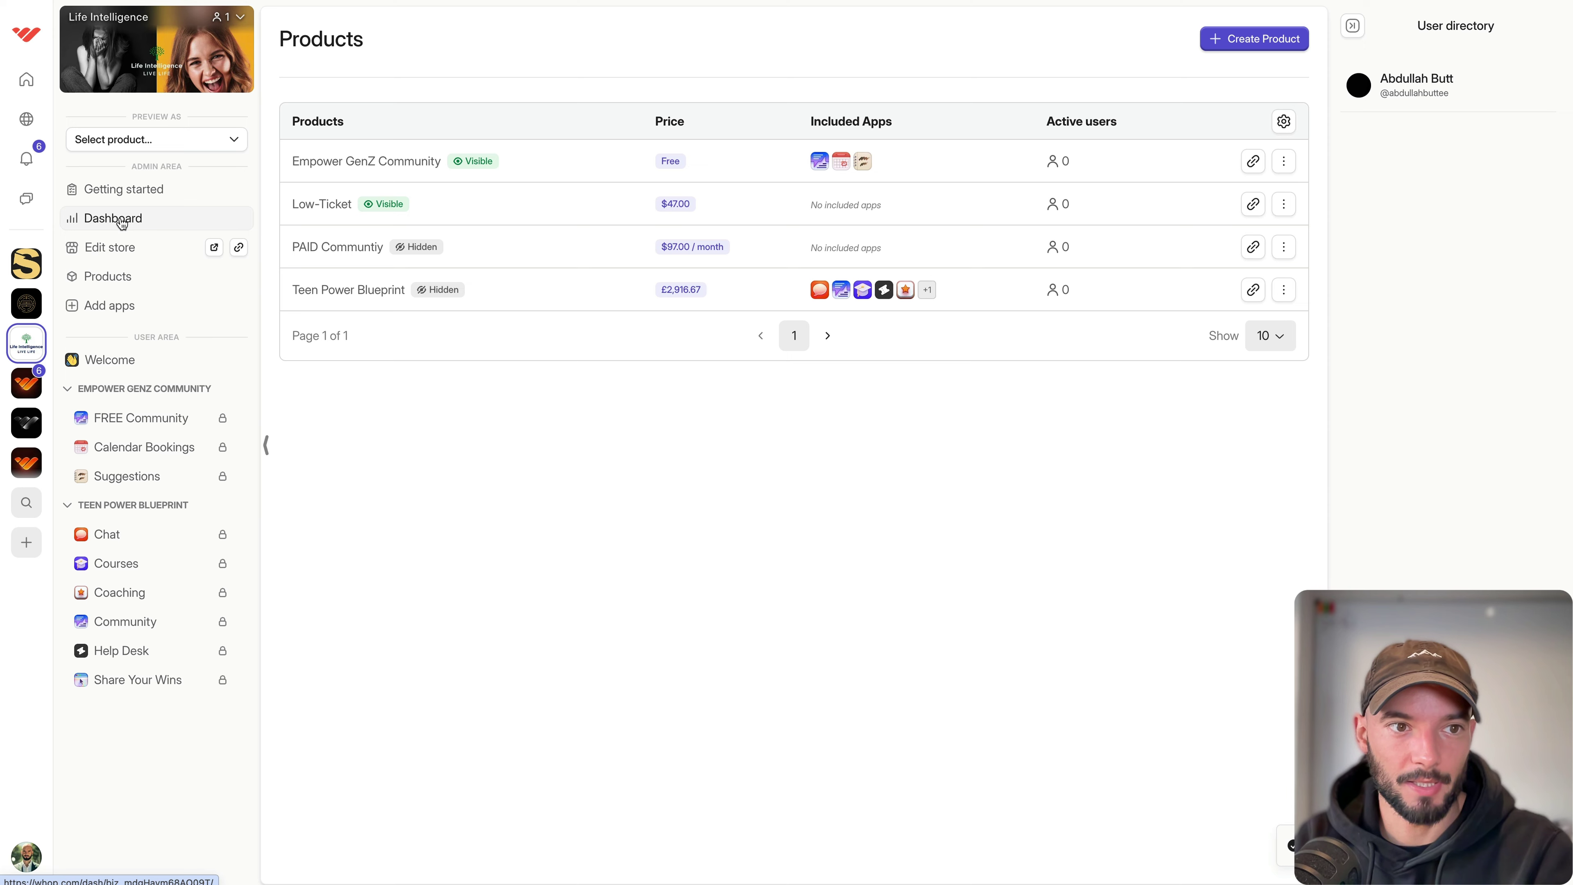
Copy the £2,916.67 Teen Power Blueprint checkout link from Dashboard > Links, then return to Welcome.
left_click(143, 231)
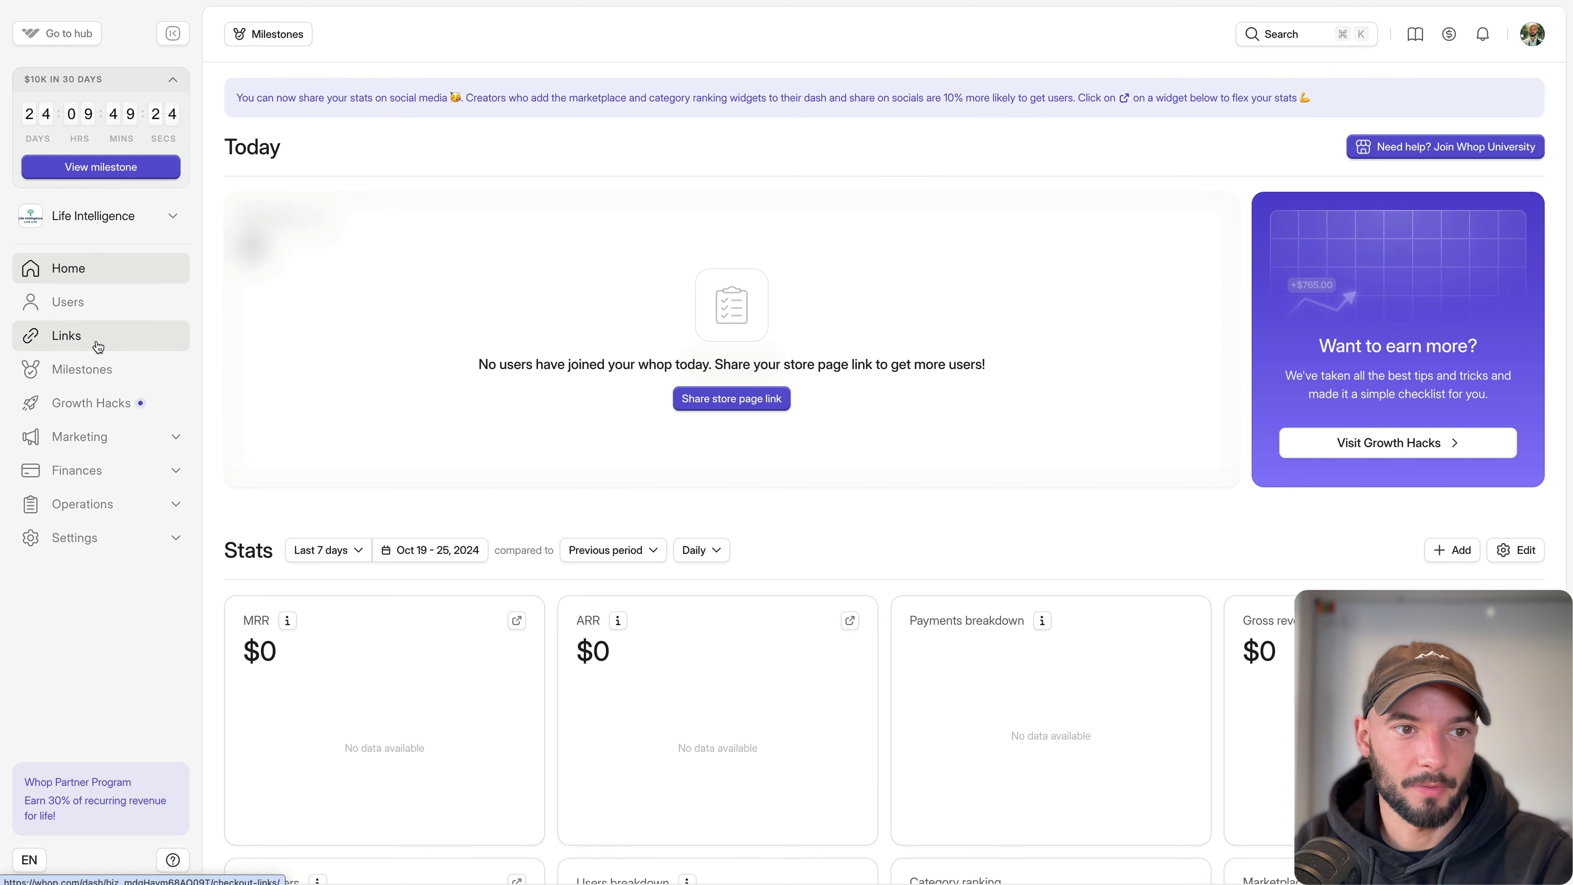
left_click(96, 338)
mouse_move(445, 186)
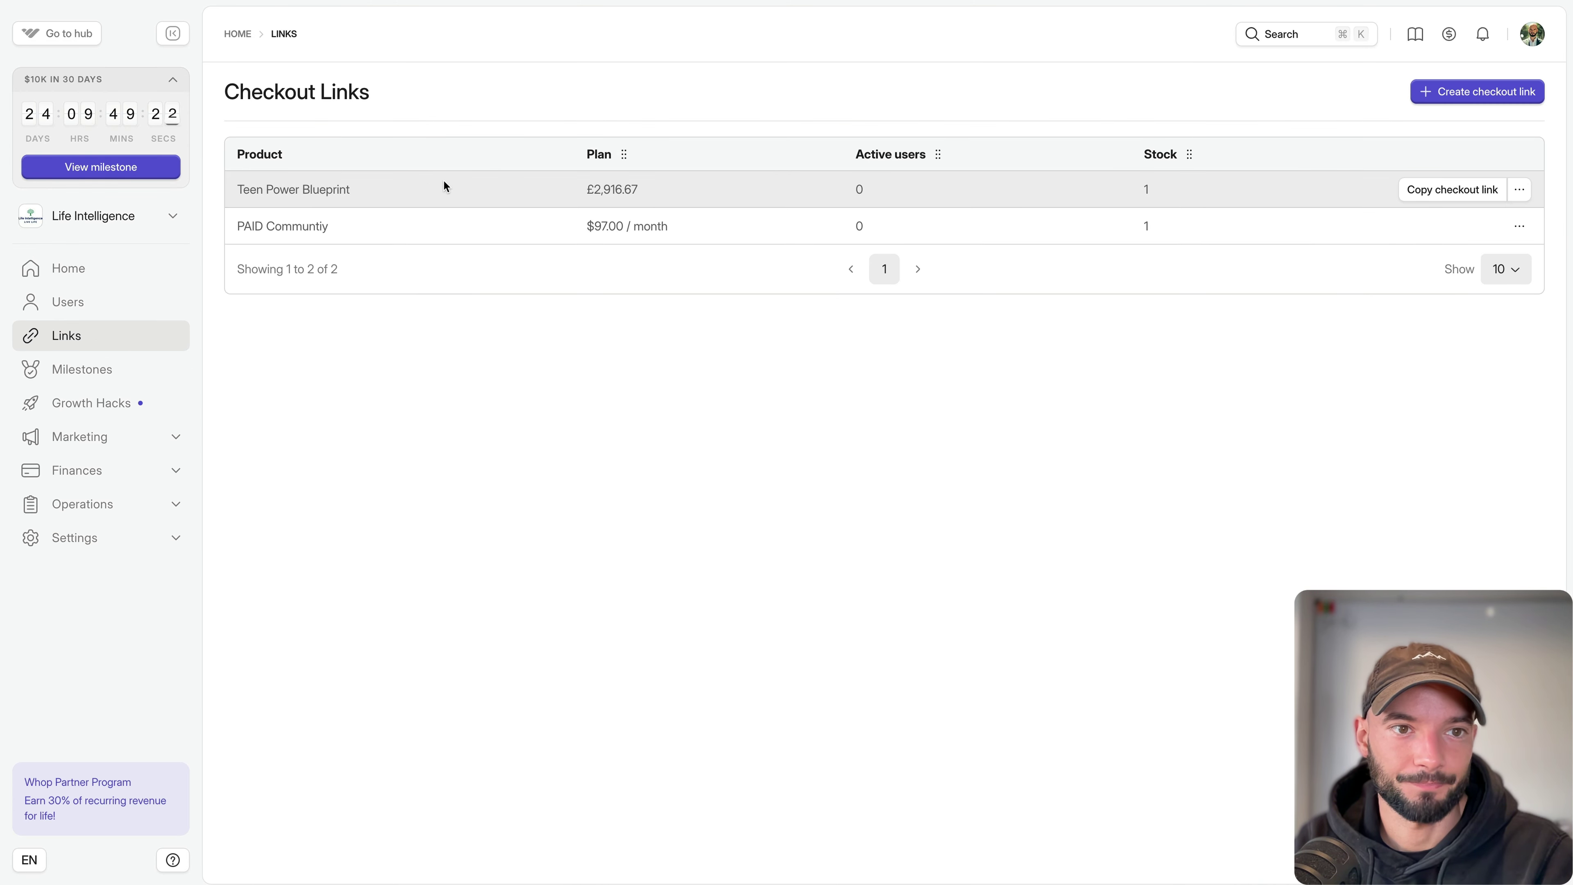
left_click(1411, 187)
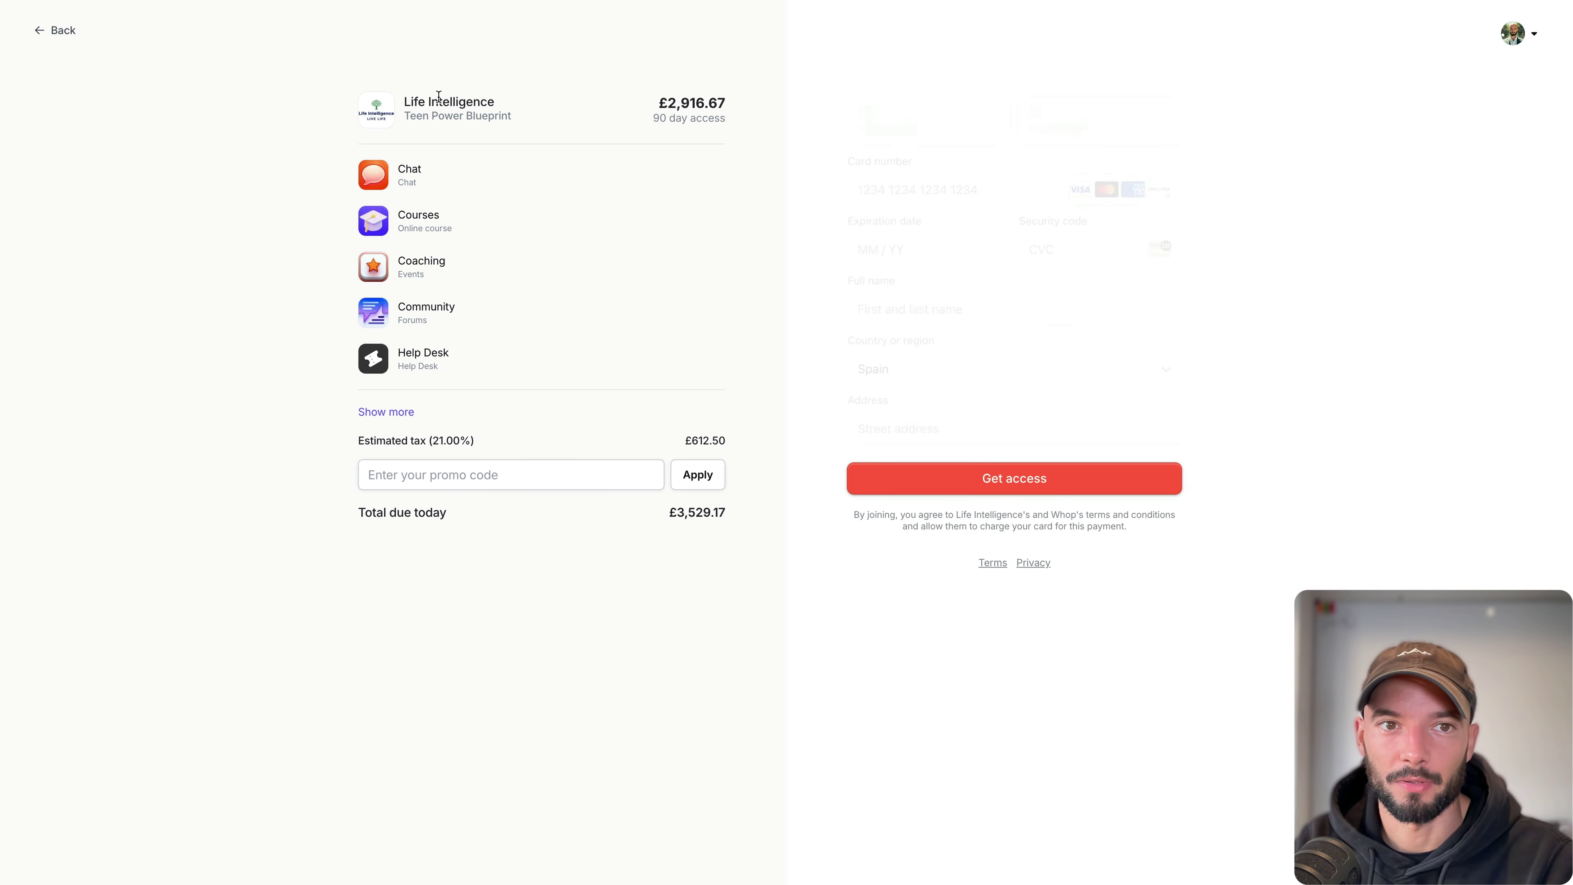
left_click_drag(438, 95, 1144, 597)
left_click(1327, 53)
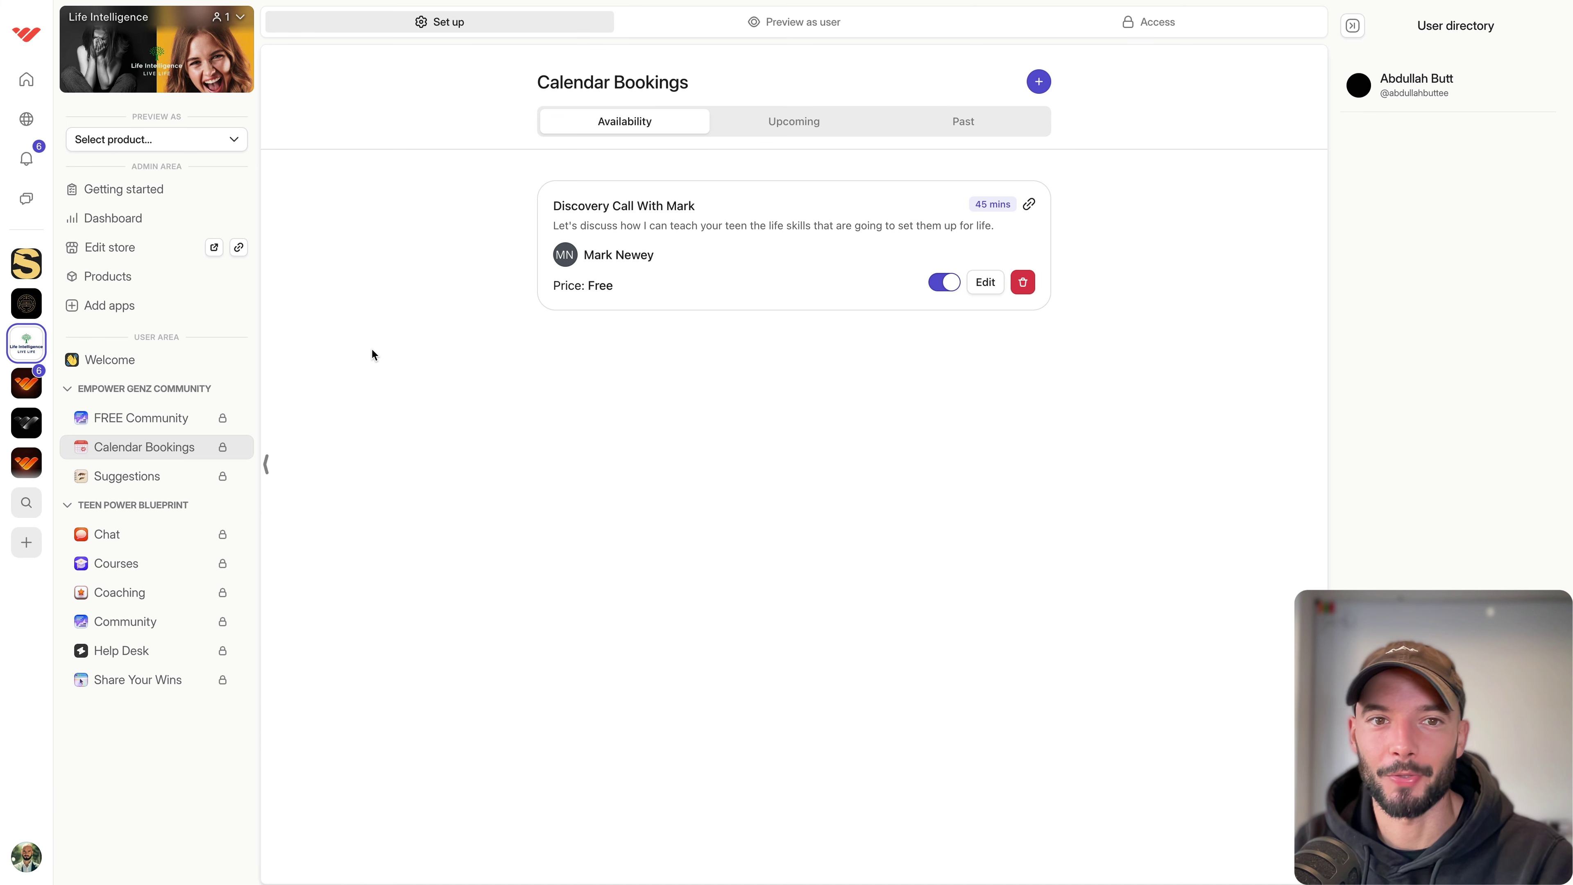
left_click(106, 357)
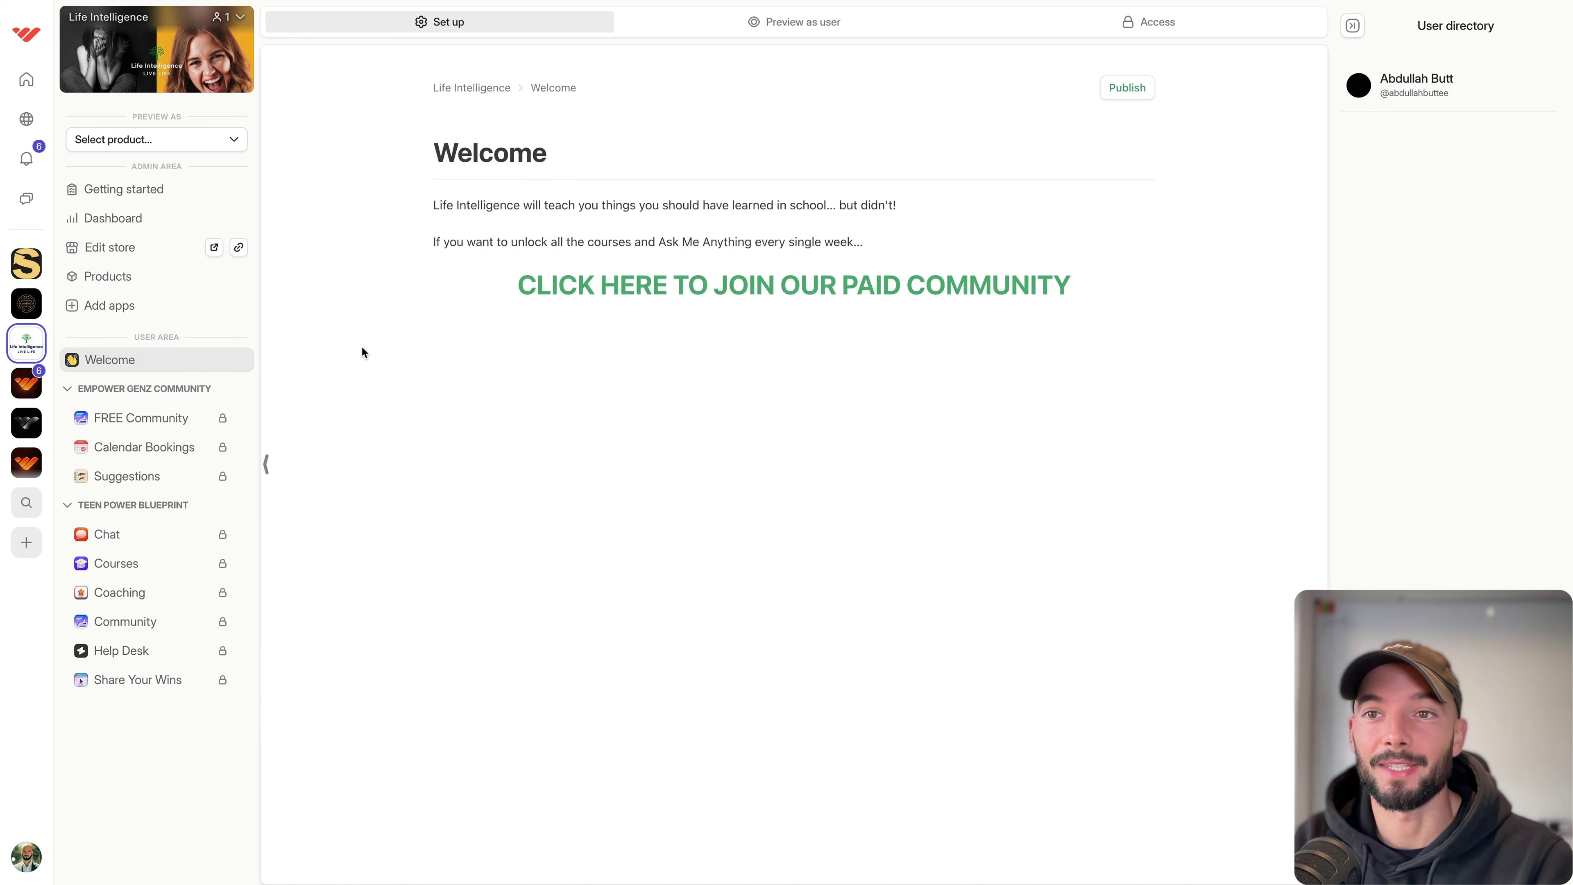